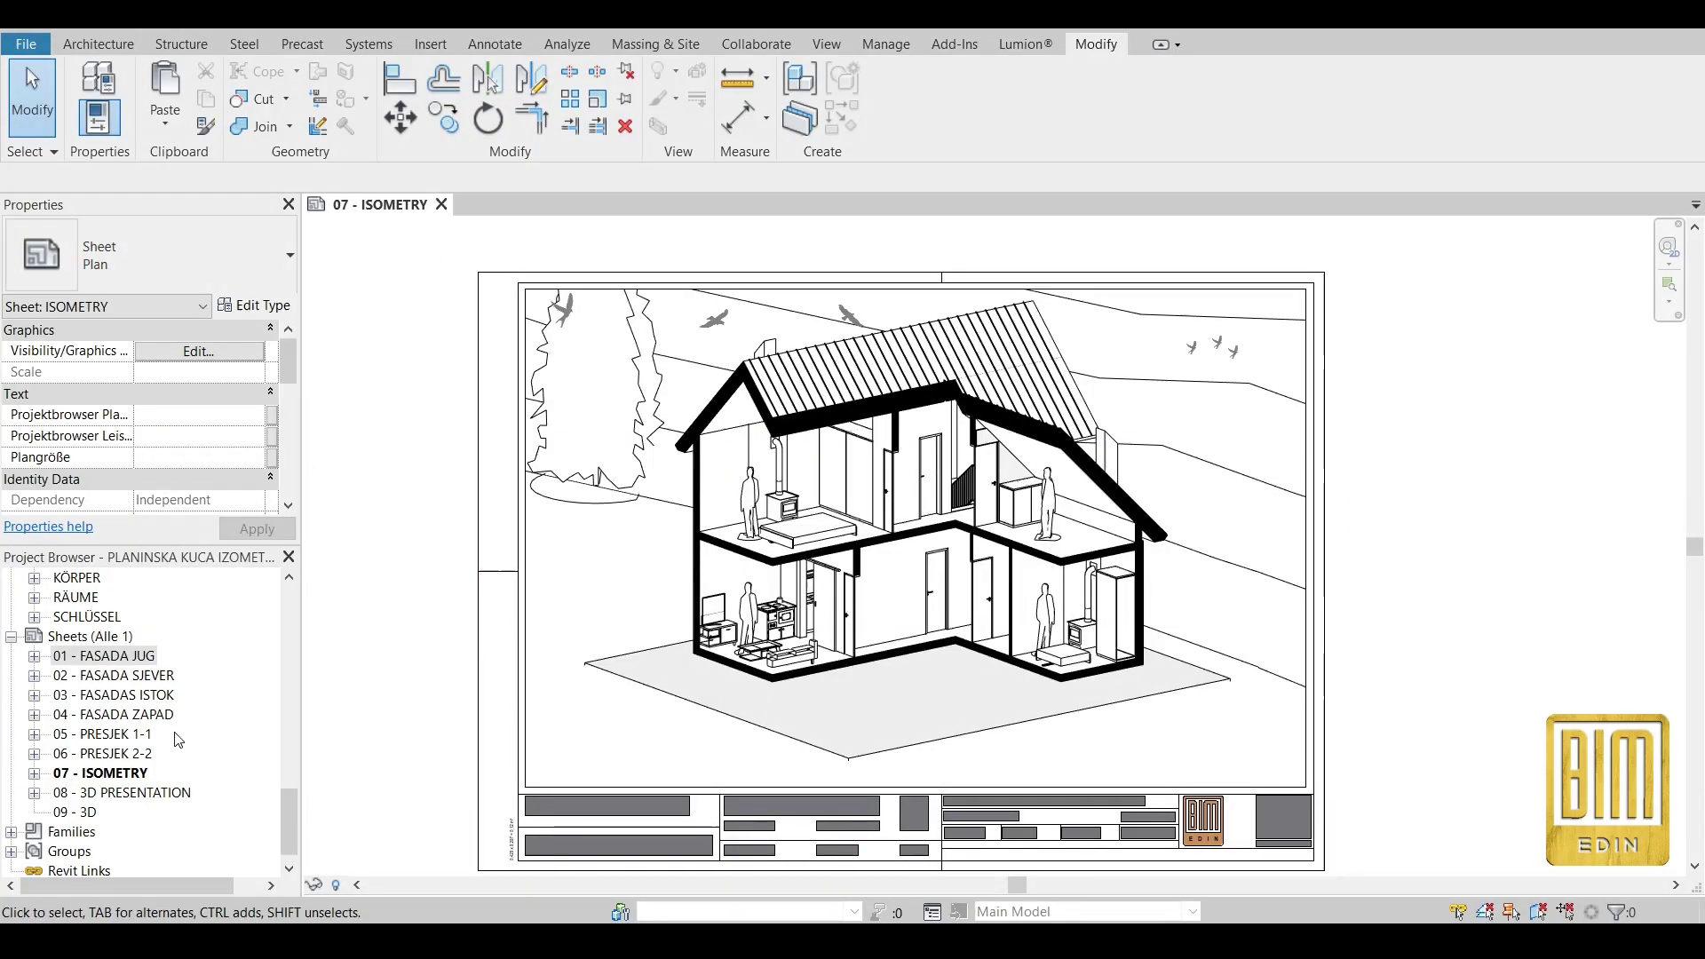
# Open the 08 - 3D PRESENTATION sheet and examine its sectioned house perspective.
pyautogui.doubleClick(129, 794)
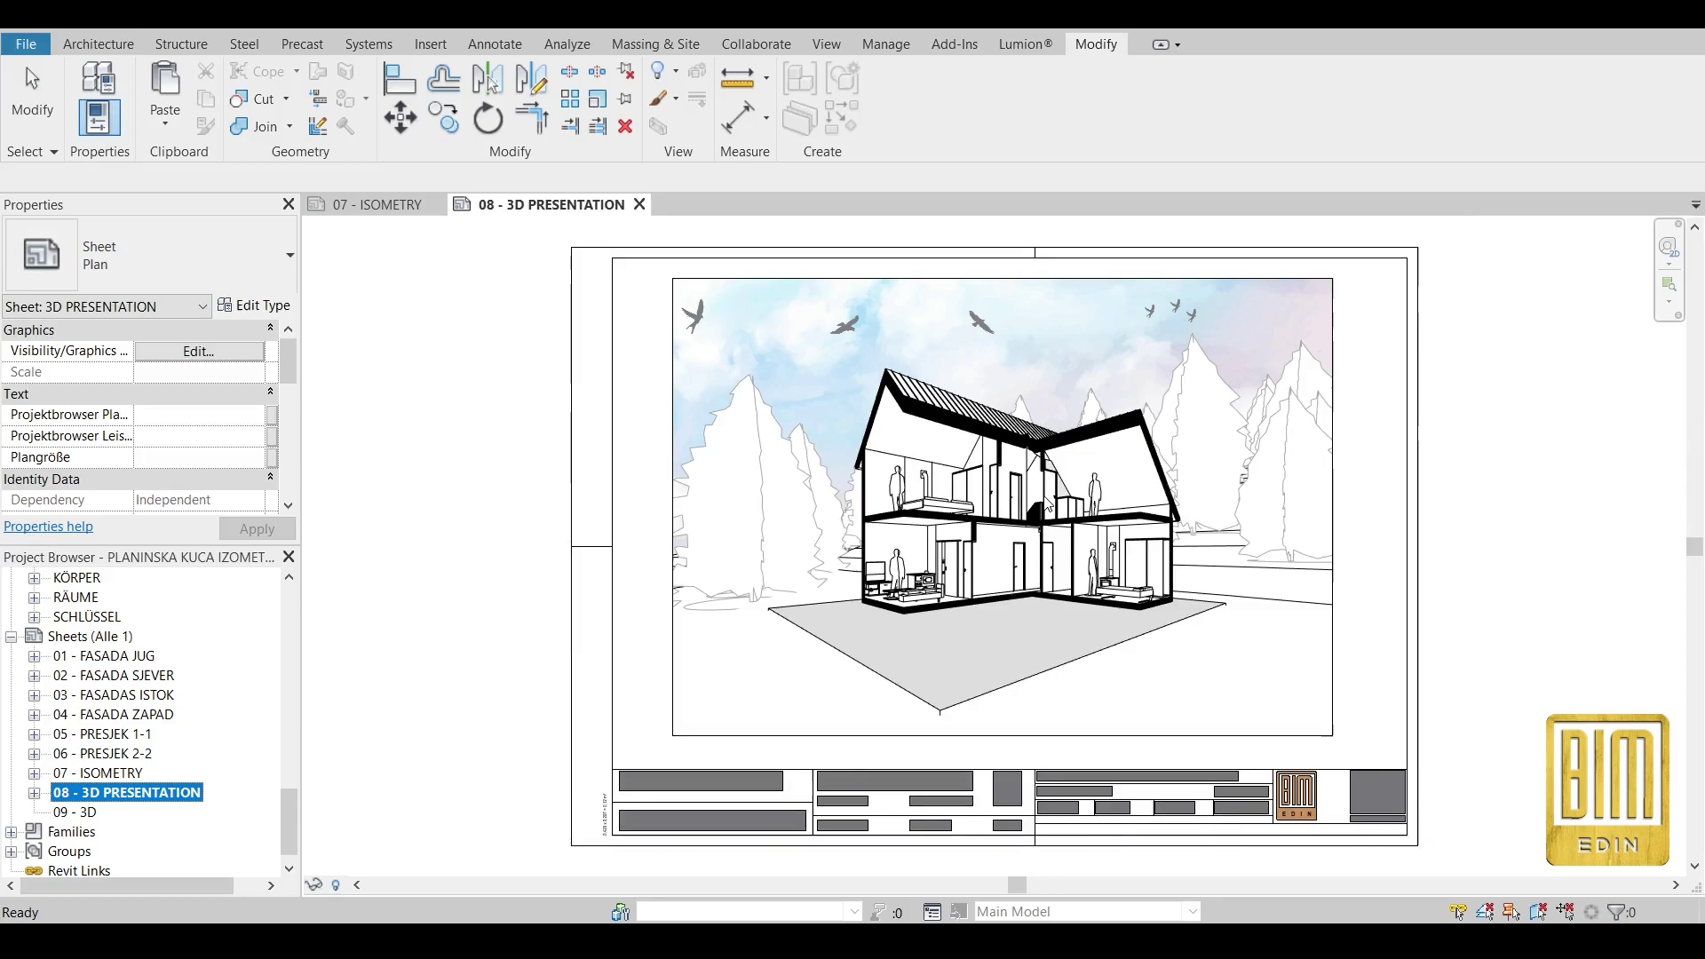
pyautogui.scroll(2, 1047, 503)
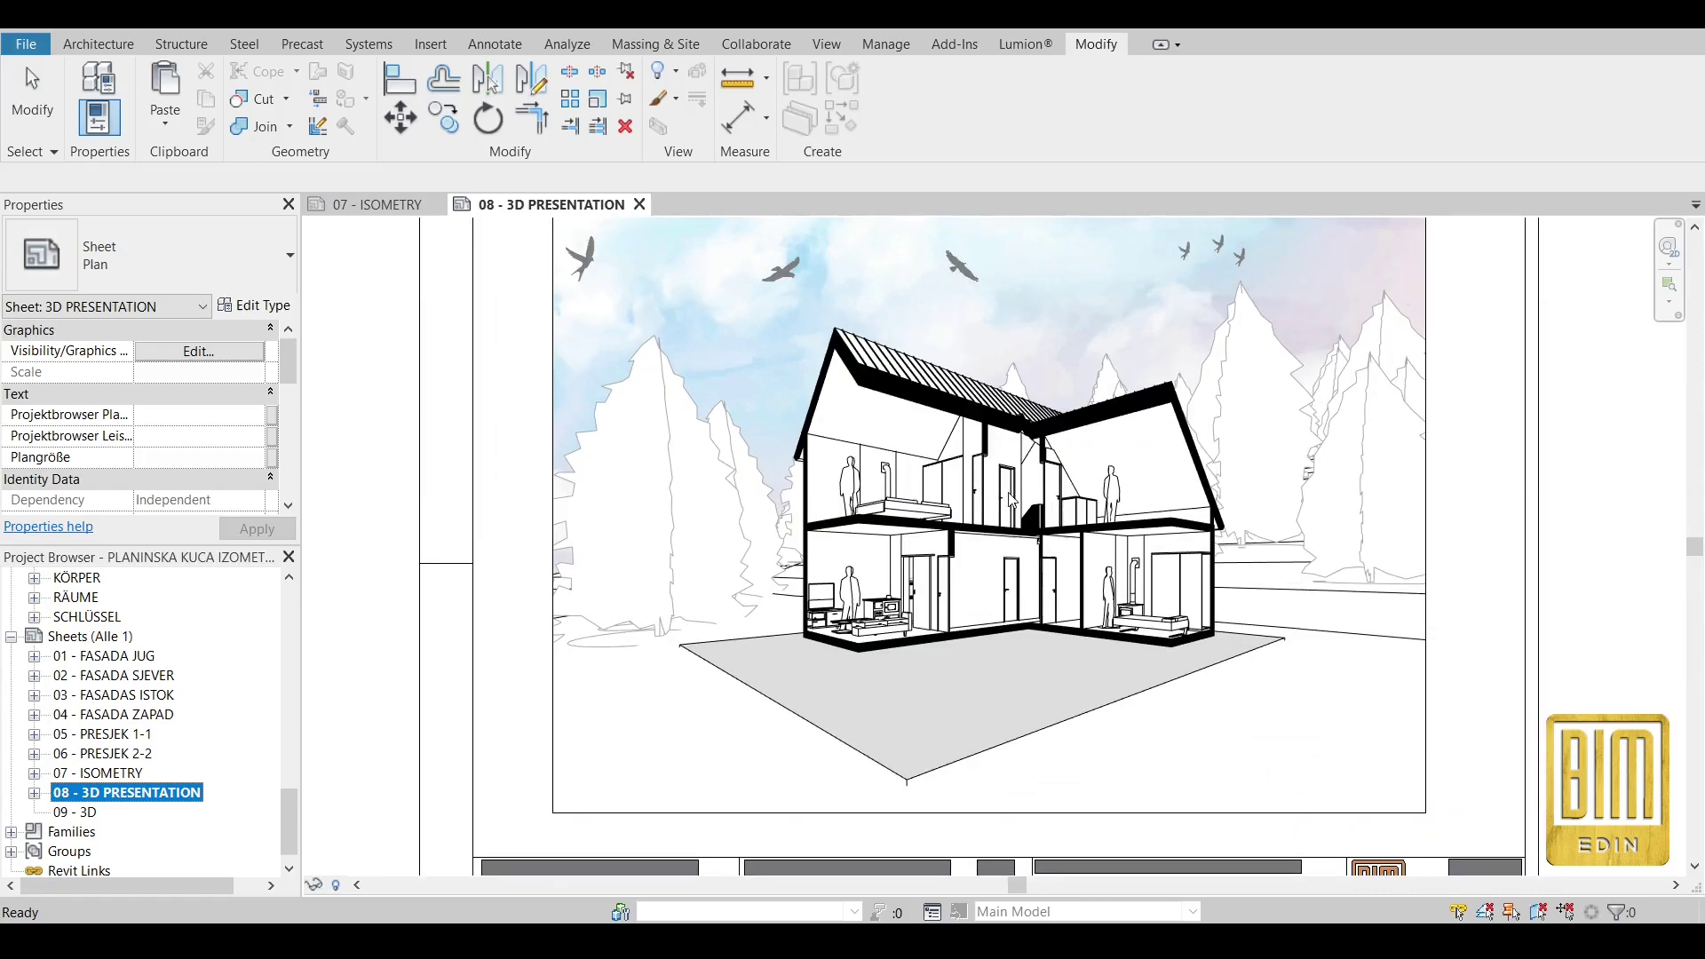
pyautogui.click(374, 425)
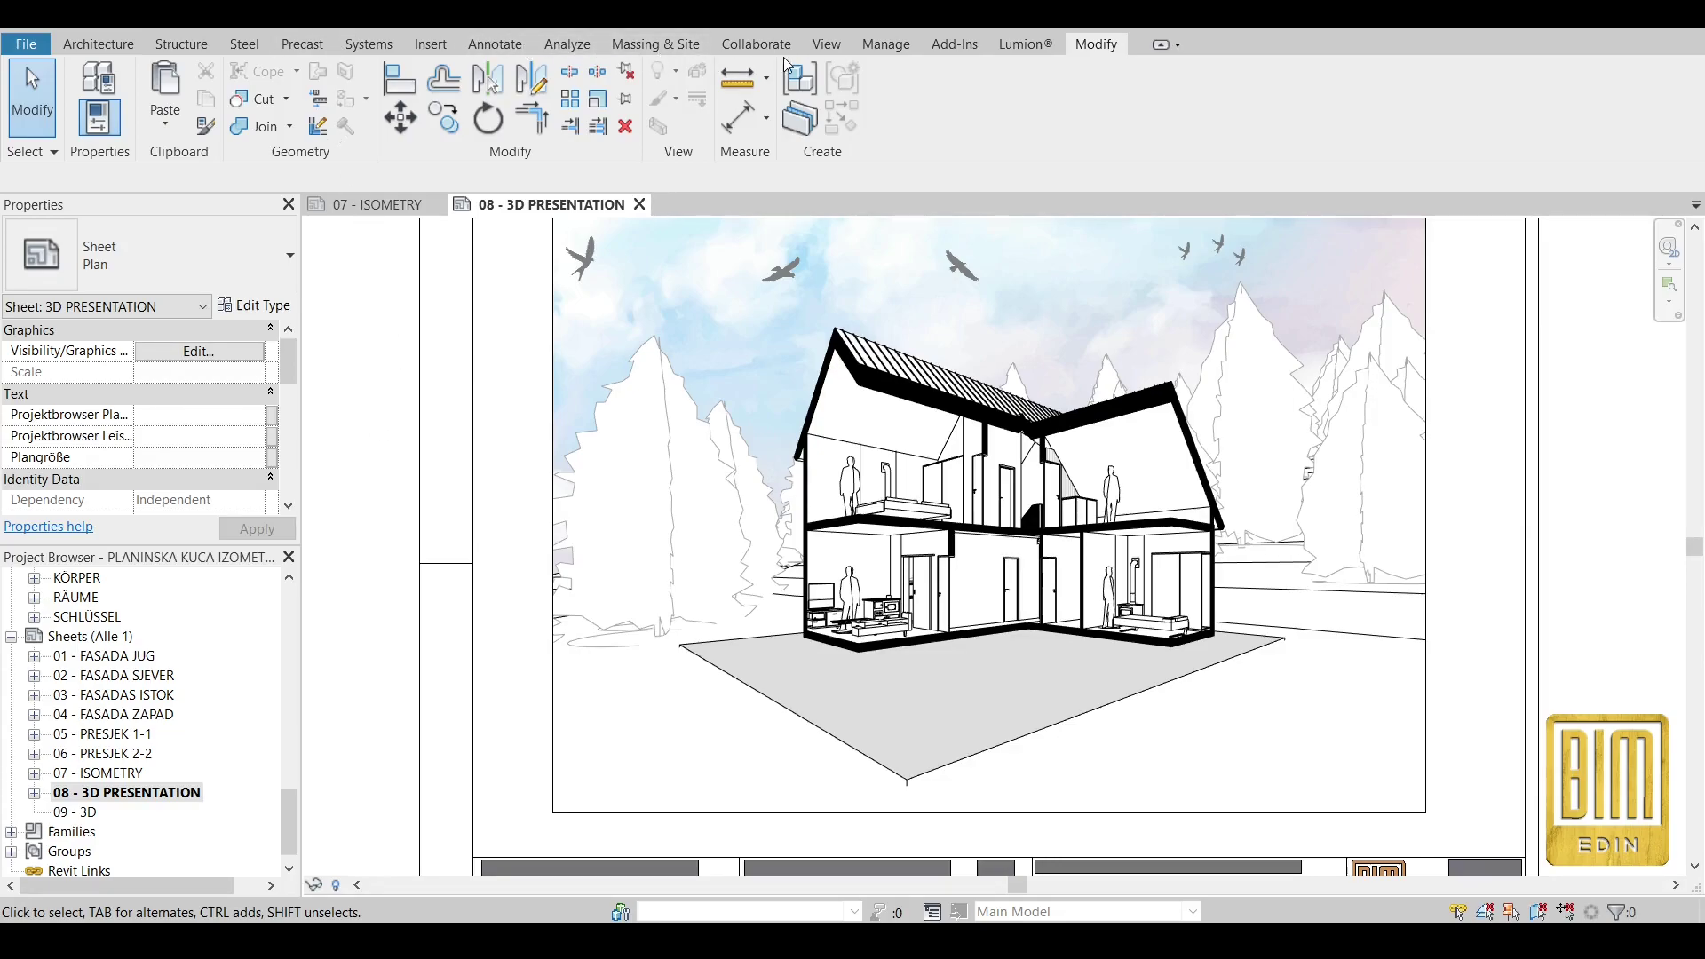
# Tile the 3D PRESENTATION and ISOMETRY sheets side by side and compare their two house drawings.
pyautogui.click(826, 46)
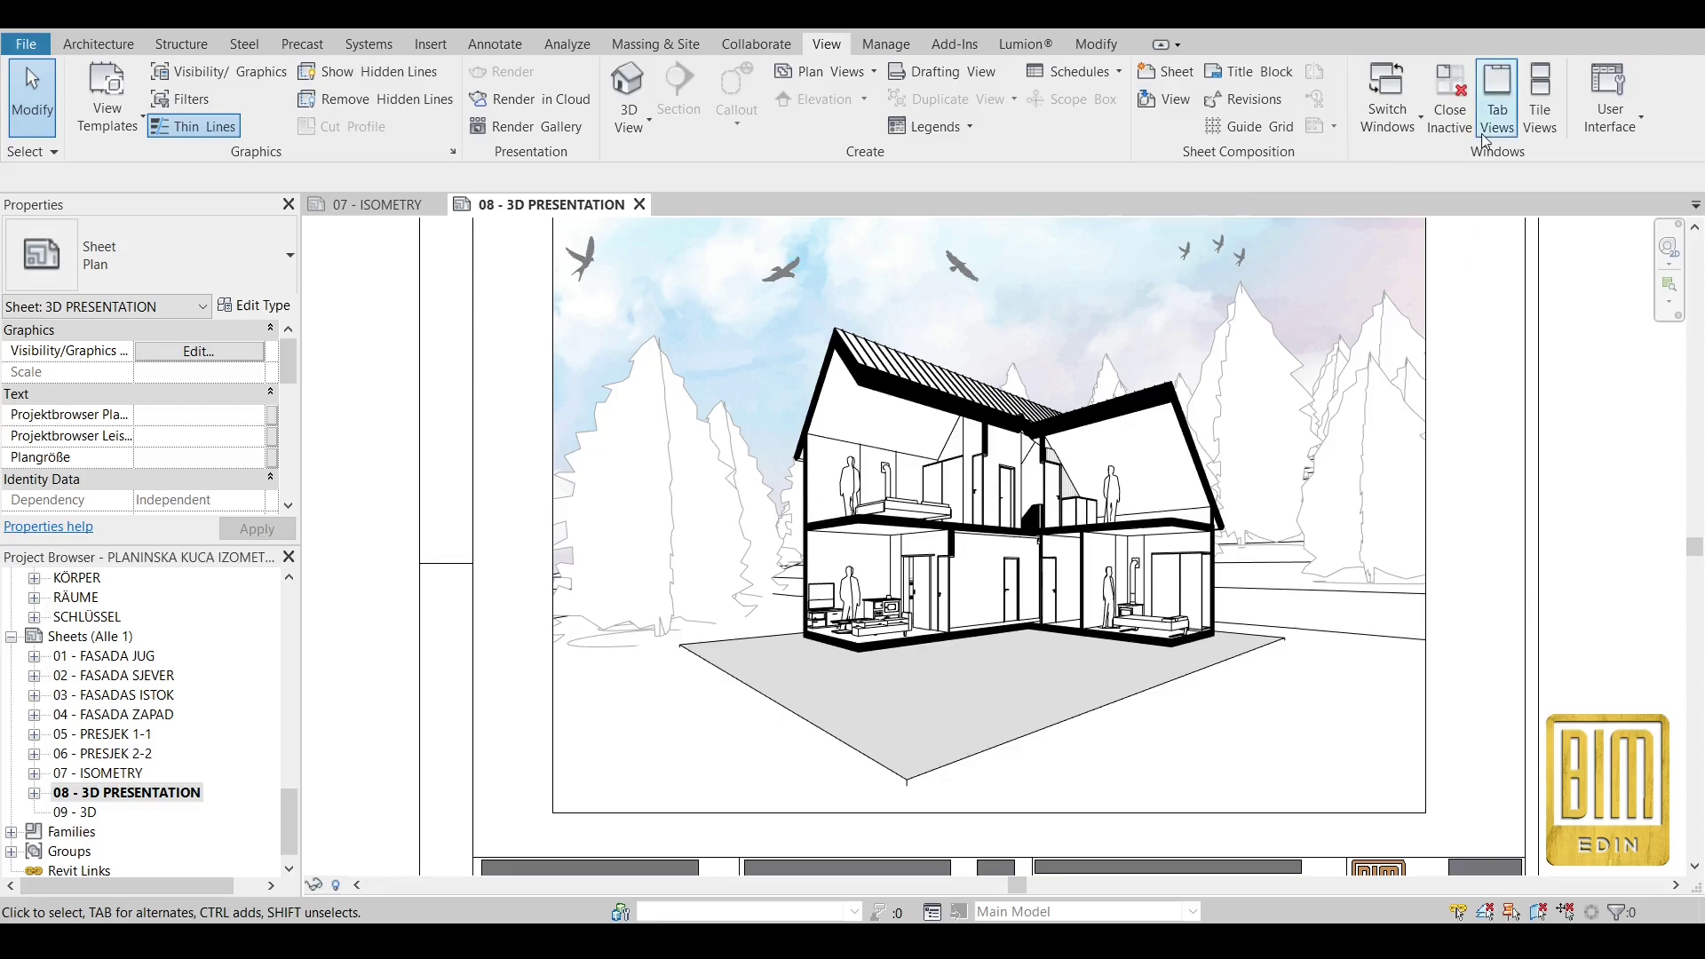
pyautogui.click(1548, 107)
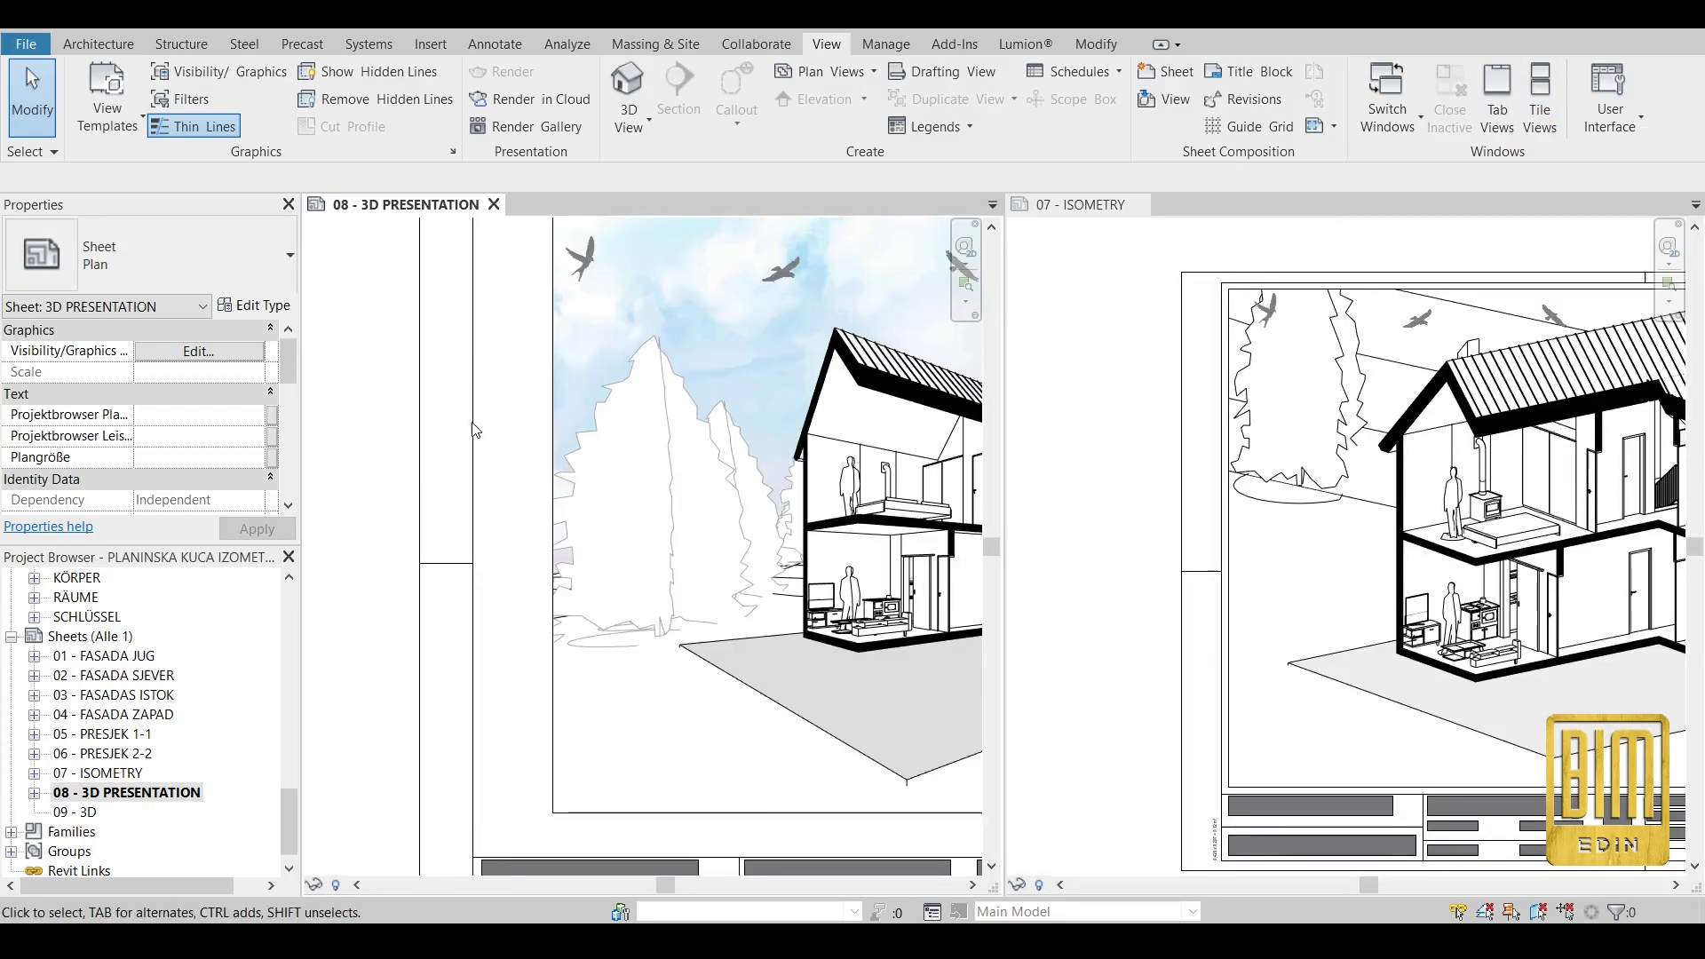
pyautogui.scroll(2, 474, 430)
pyautogui.scroll(-2, 473, 430)
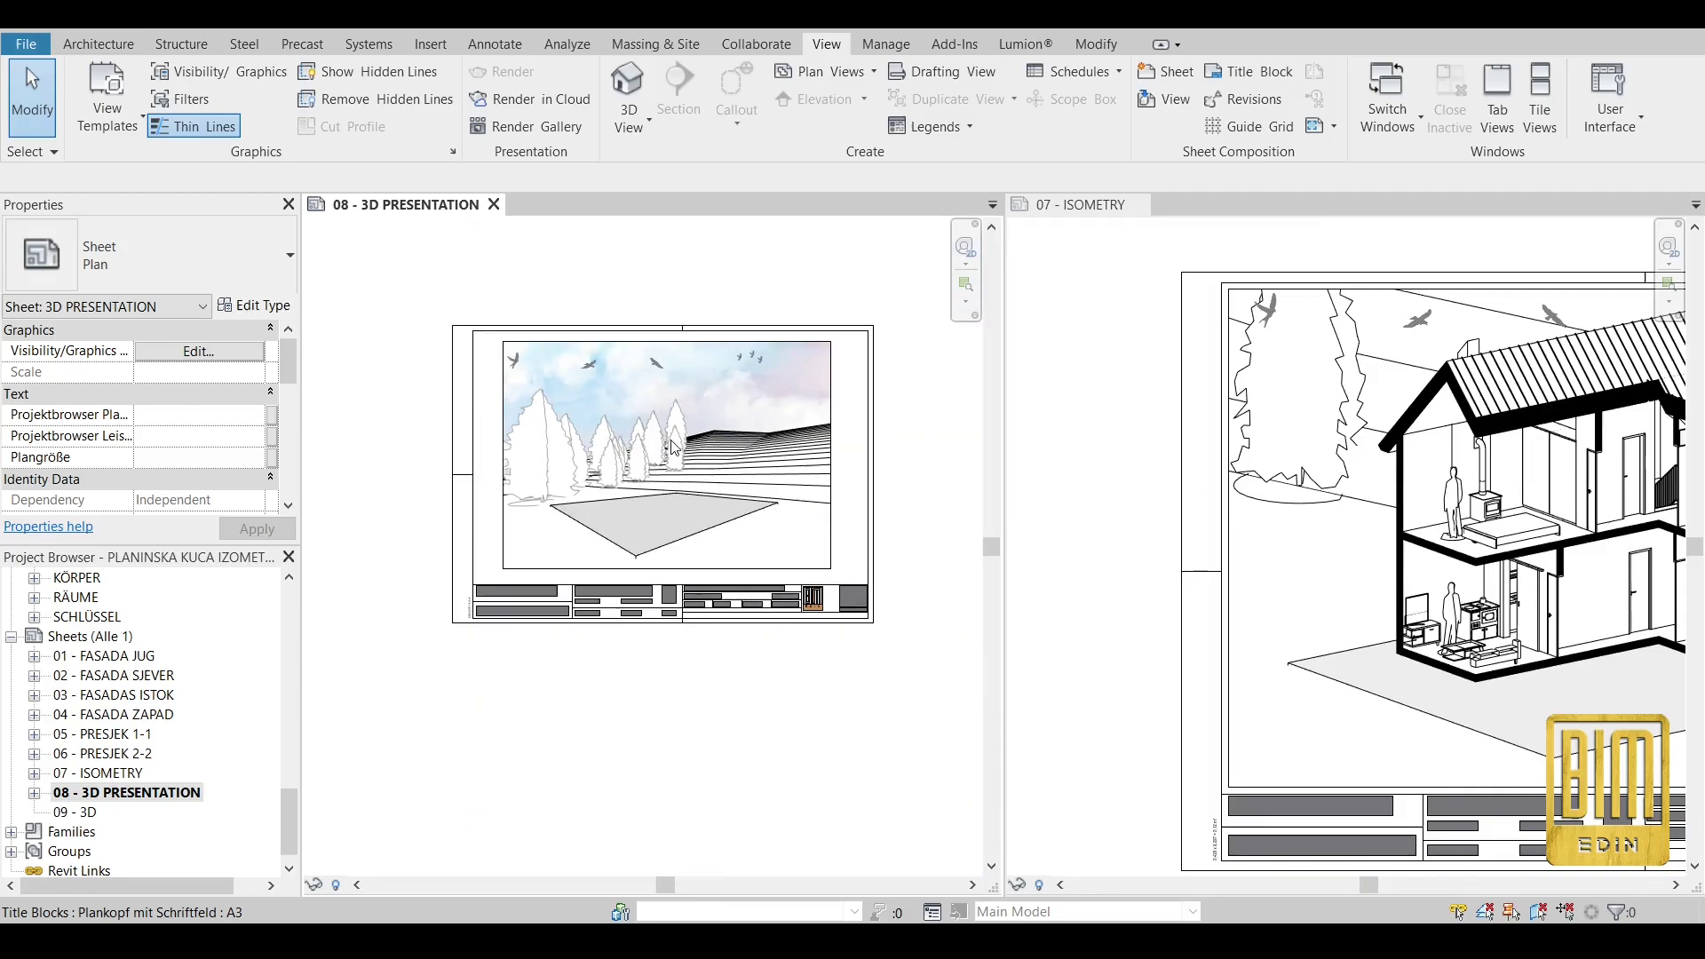
pyautogui.scroll(1, 697, 451)
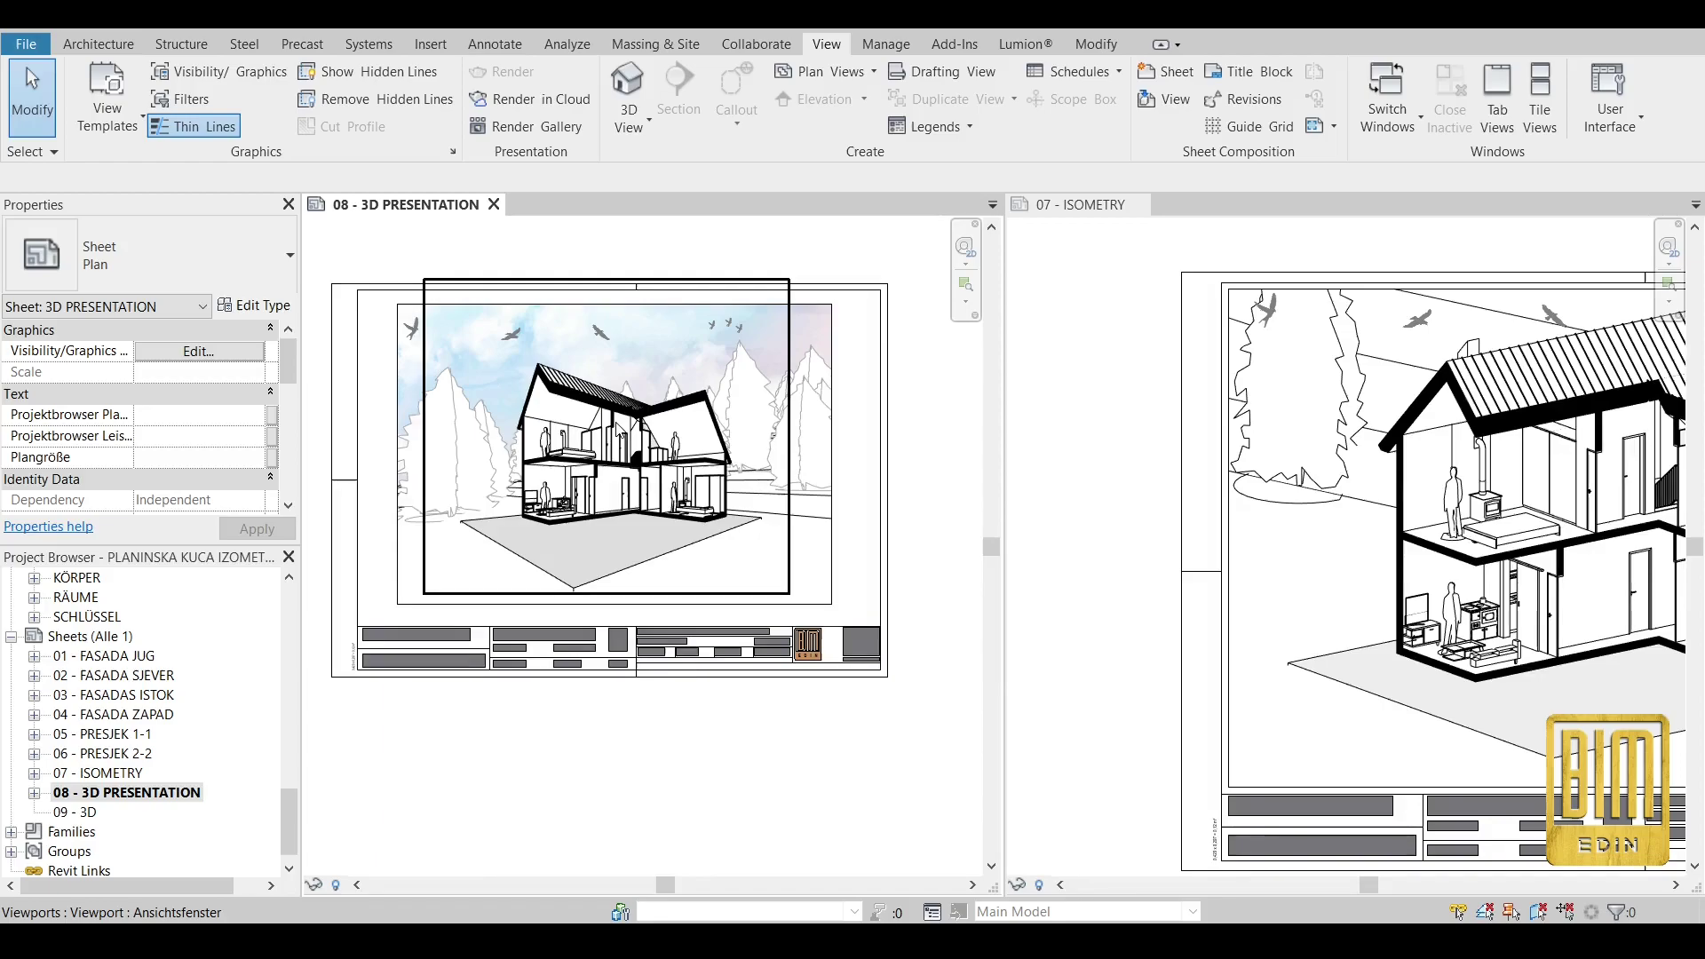
pyautogui.scroll(1, 619, 431)
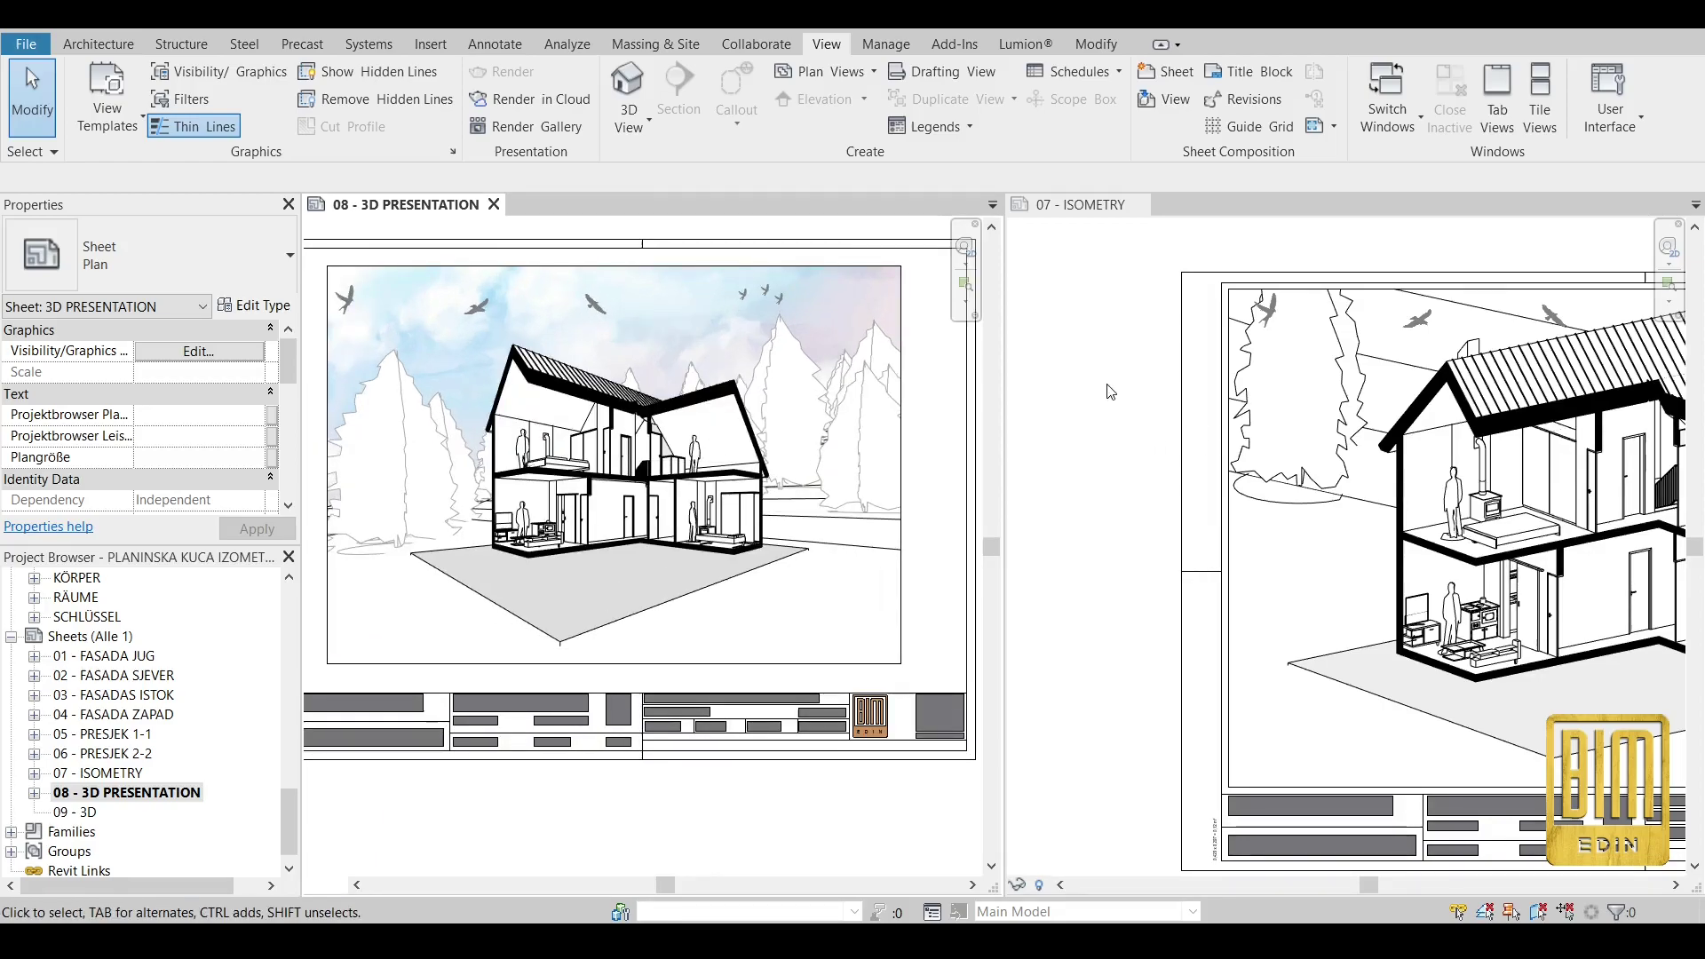
pyautogui.scroll(-1, 1124, 431)
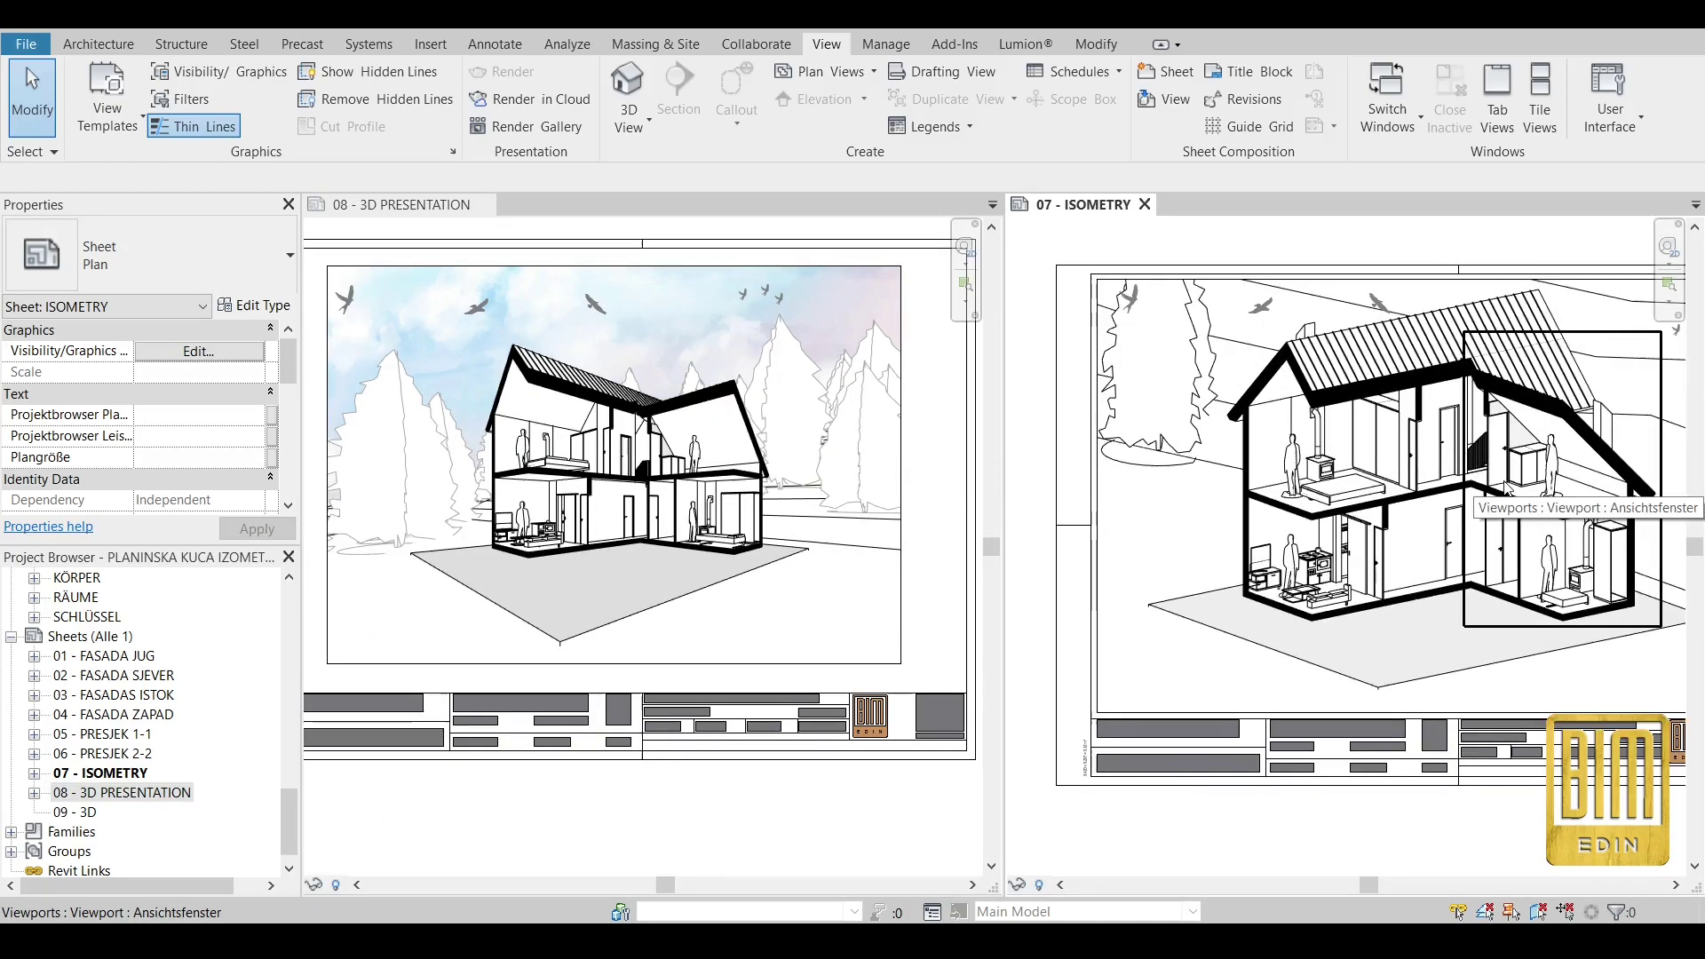
pyautogui.scroll(-1, 1439, 470)
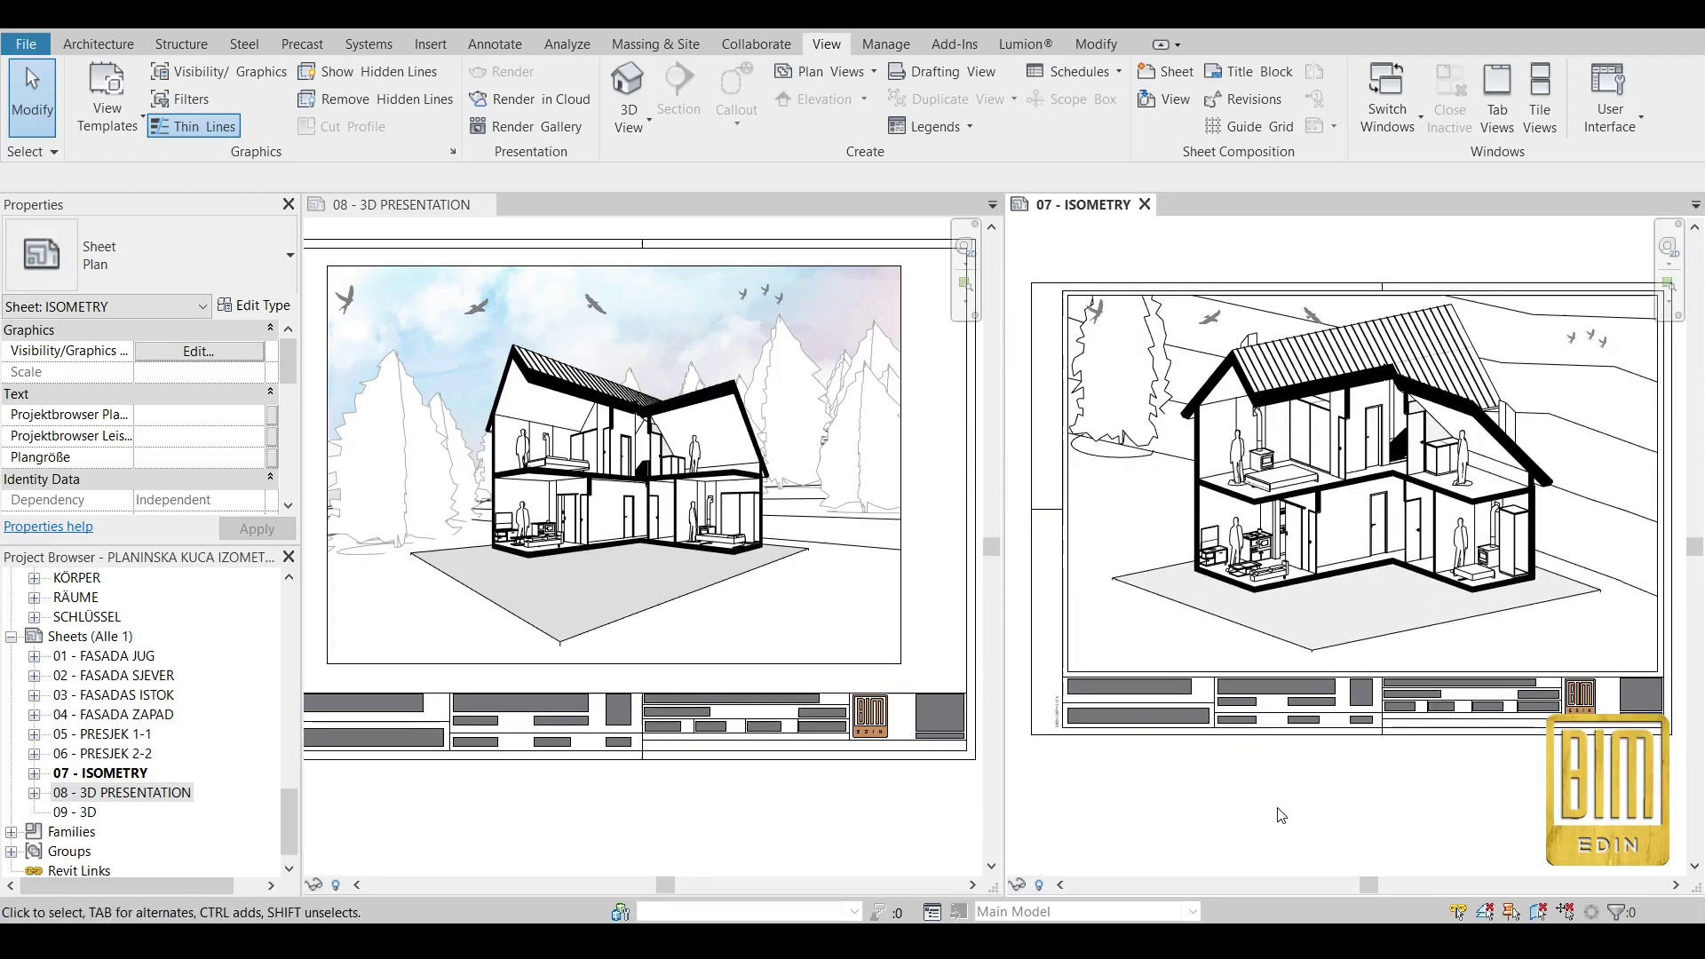
pyautogui.scroll(1, 1280, 604)
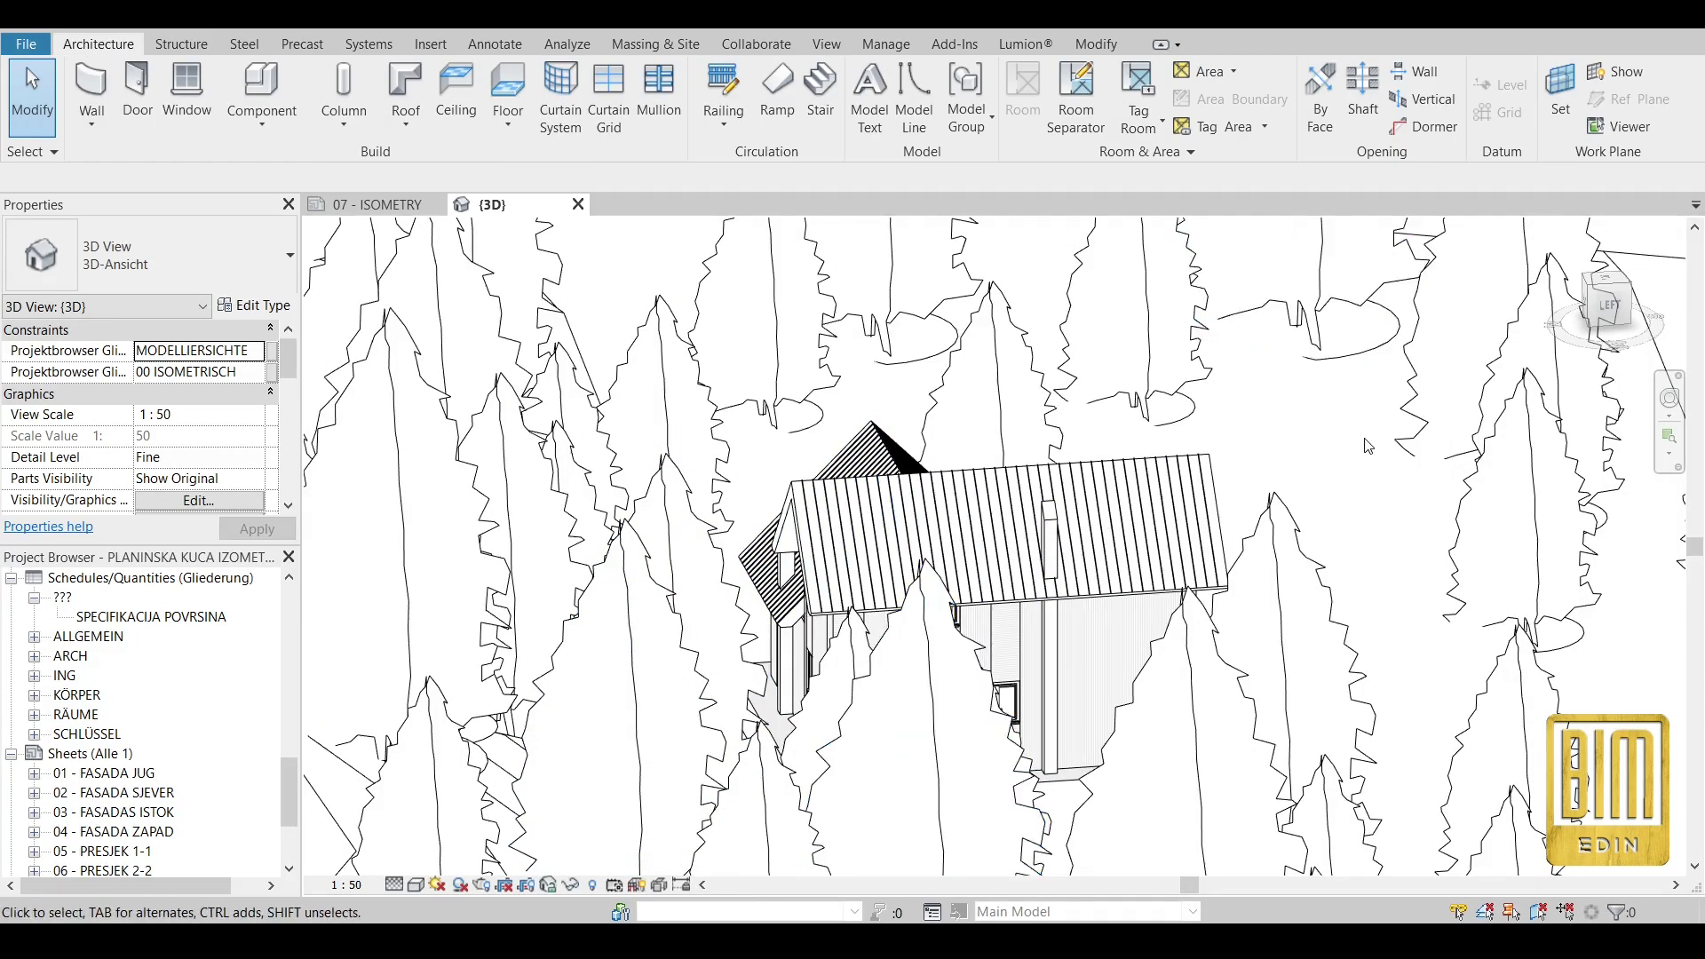
# Examine the house, its roof and the surrounding trees and terrain from several directions in the 3D view.
pyautogui.keyDown('shift'); pyautogui.moveTo(1357, 492); pyautogui.dragTo(964, 611, button='middle'); pyautogui.keyUp('shift')
pyautogui.keyDown('shift'); pyautogui.moveTo(1009, 689); pyautogui.dragTo(893, 682, button='middle'); pyautogui.keyUp('shift')
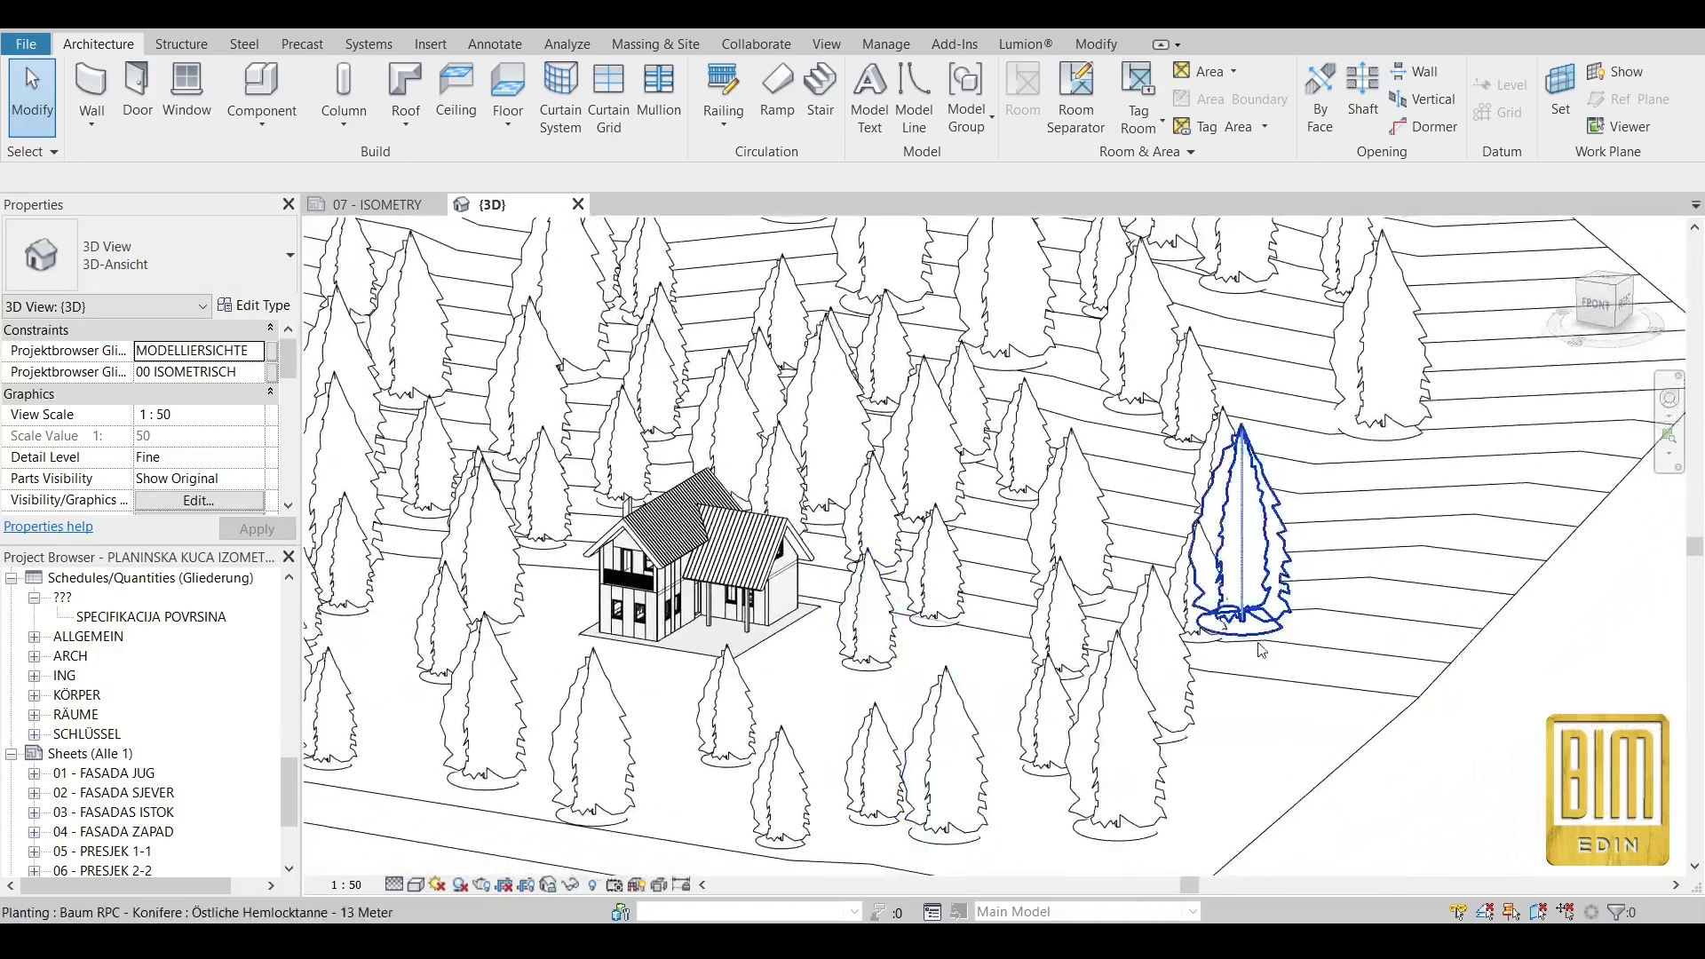
pyautogui.scroll(-3, 1260, 647)
pyautogui.scroll(3, 1044, 627)
pyautogui.scroll(1, 1045, 627)
pyautogui.keyDown('shift'); pyautogui.moveTo(1063, 681); pyautogui.dragTo(997, 658, button='middle'); pyautogui.keyUp('shift')
pyautogui.scroll(2, 925, 494)
pyautogui.scroll(2, 924, 490)
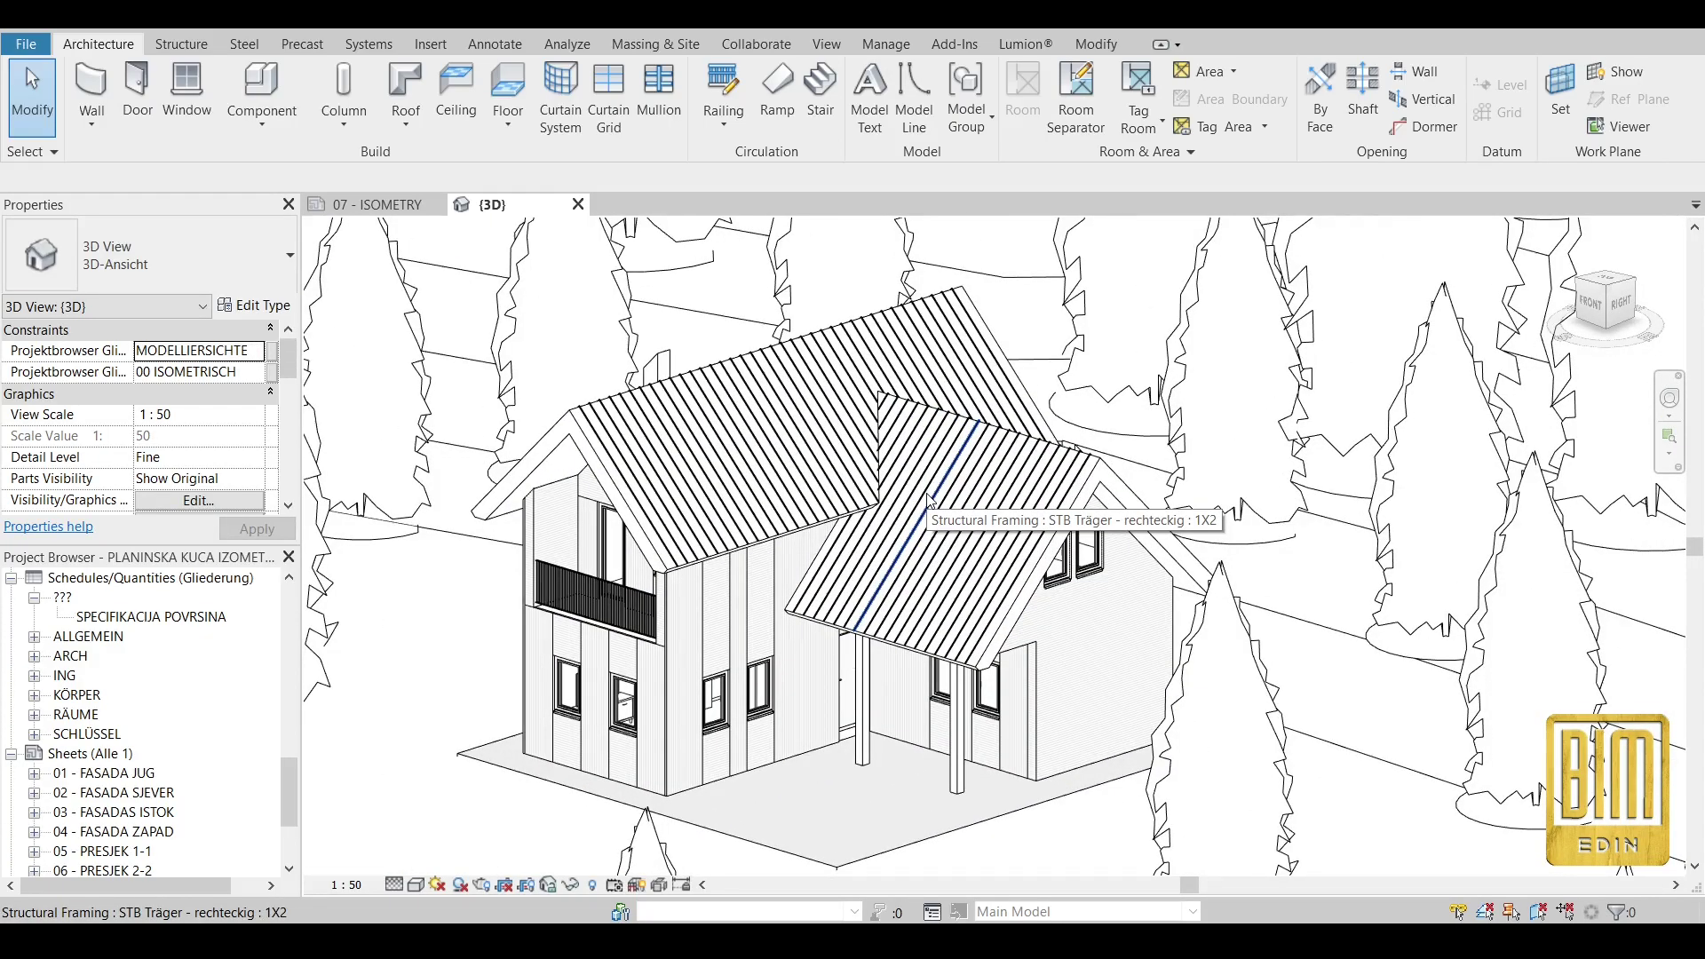
pyautogui.scroll(-3, 1064, 480)
pyautogui.keyDown('shift'); pyautogui.moveTo(941, 702); pyautogui.dragTo(915, 684, button='middle'); pyautogui.keyUp('shift')
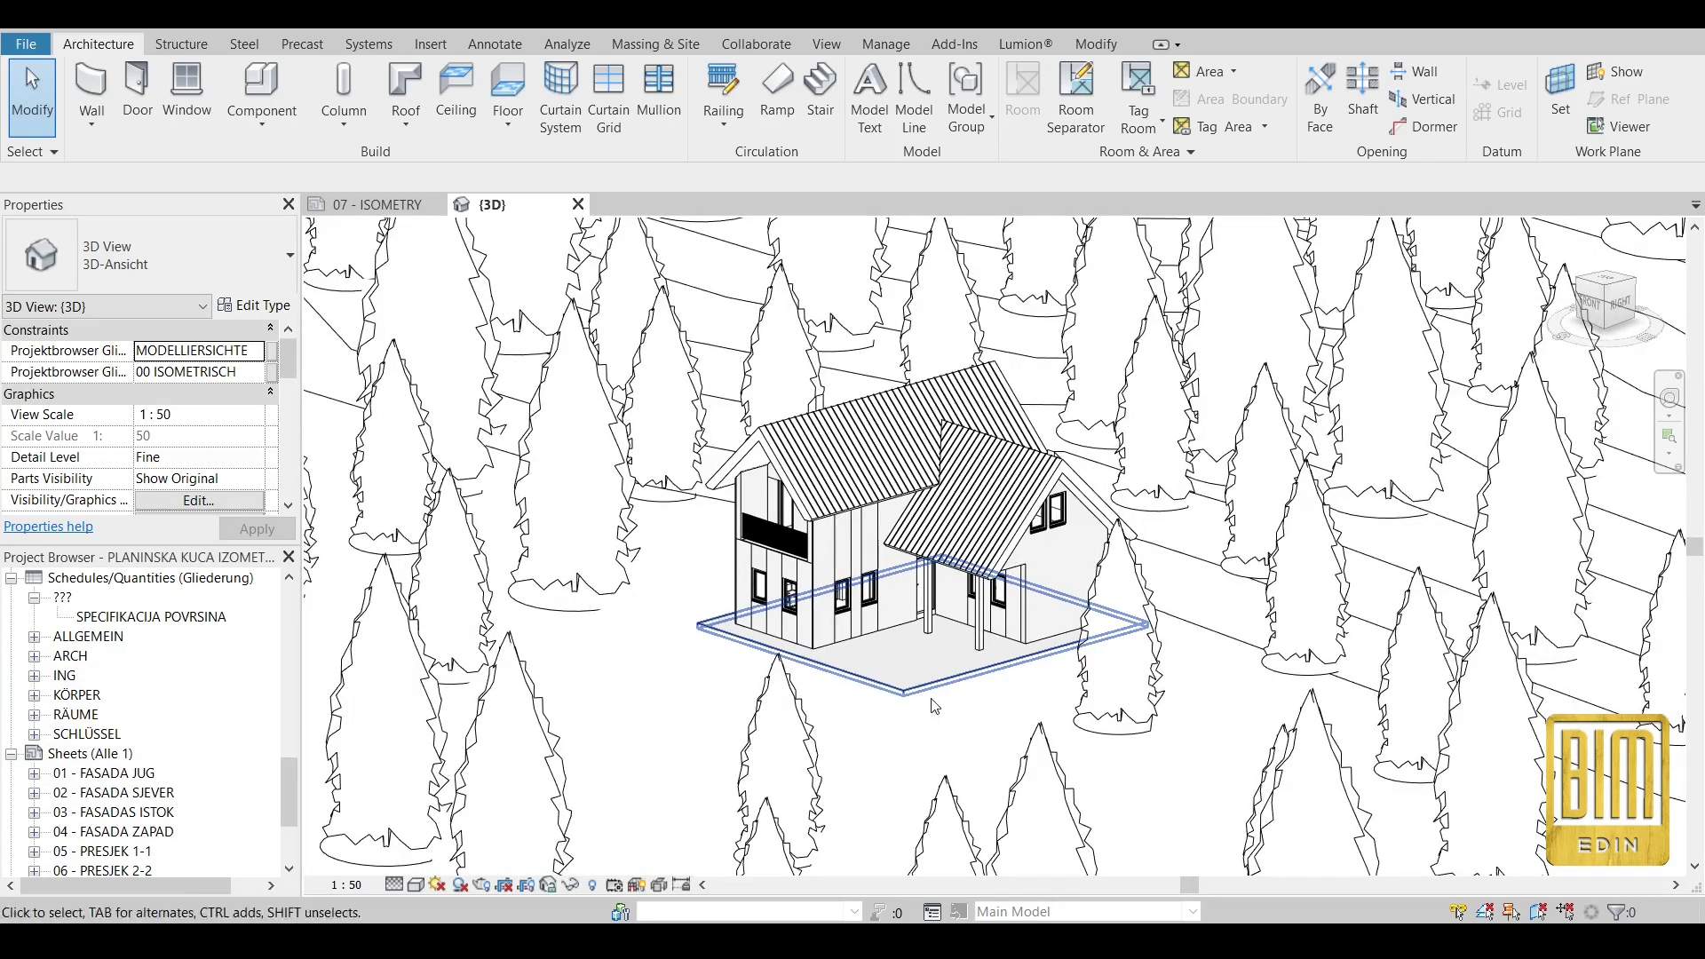
# Hide the whole Planting category in the 3D view, using a tree beside the house.
pyautogui.click(622, 468)
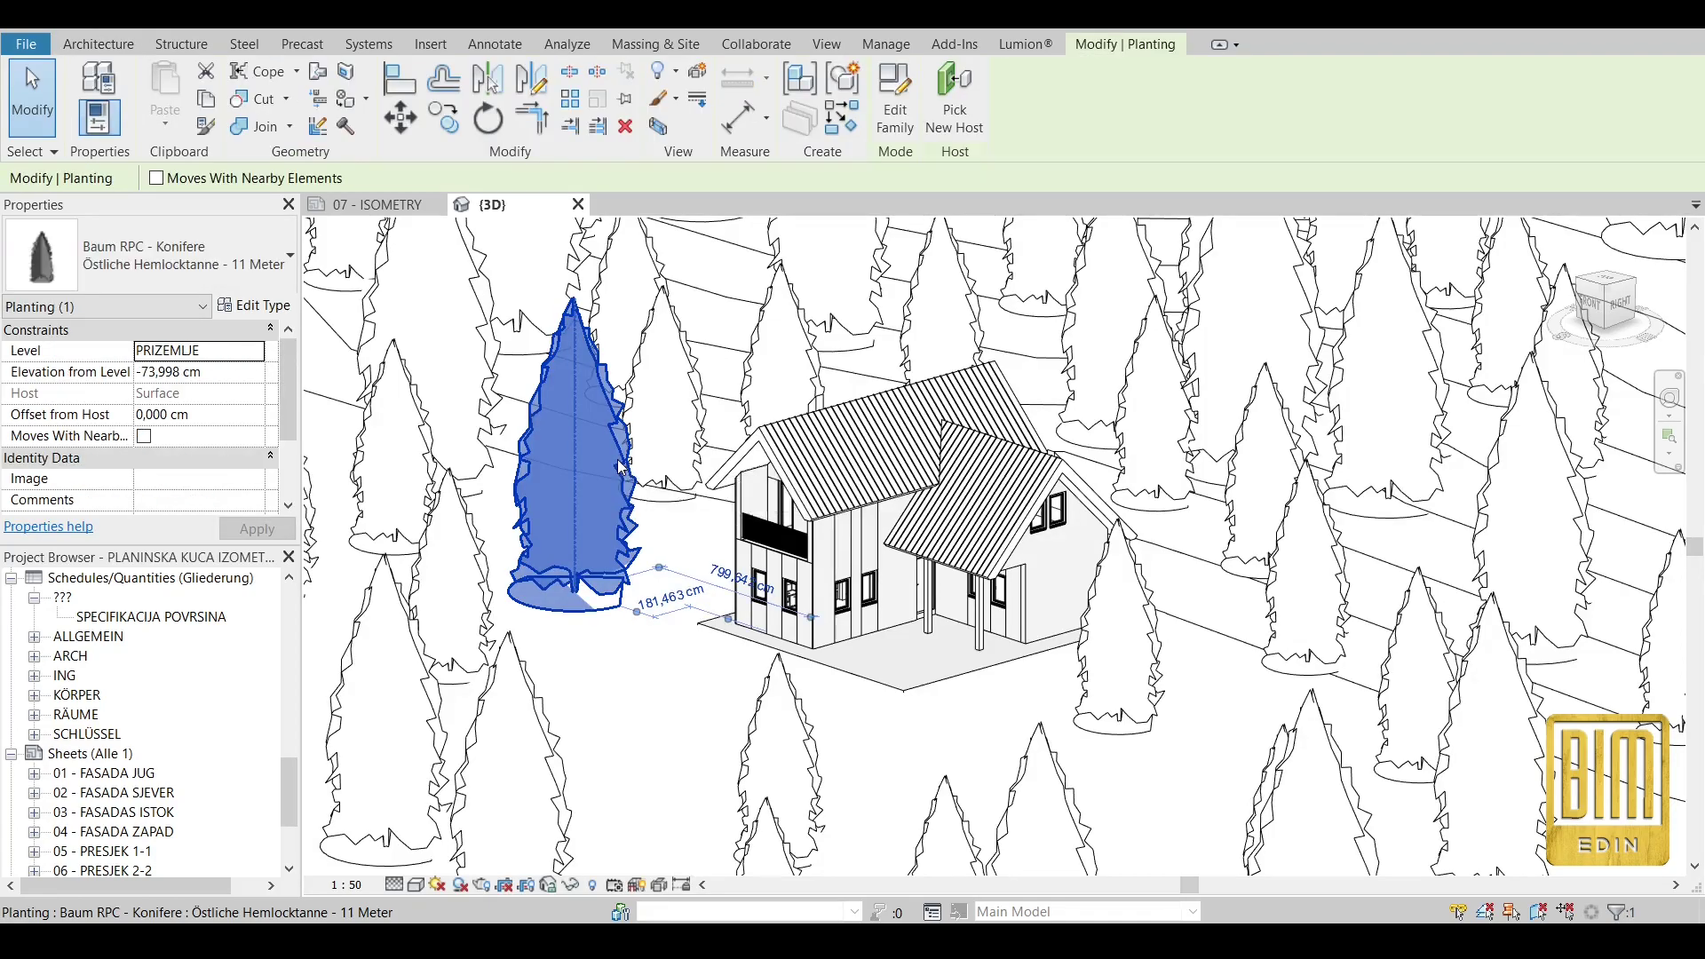
pyautogui.rightClick(622, 468)
pyautogui.moveTo(712, 546)
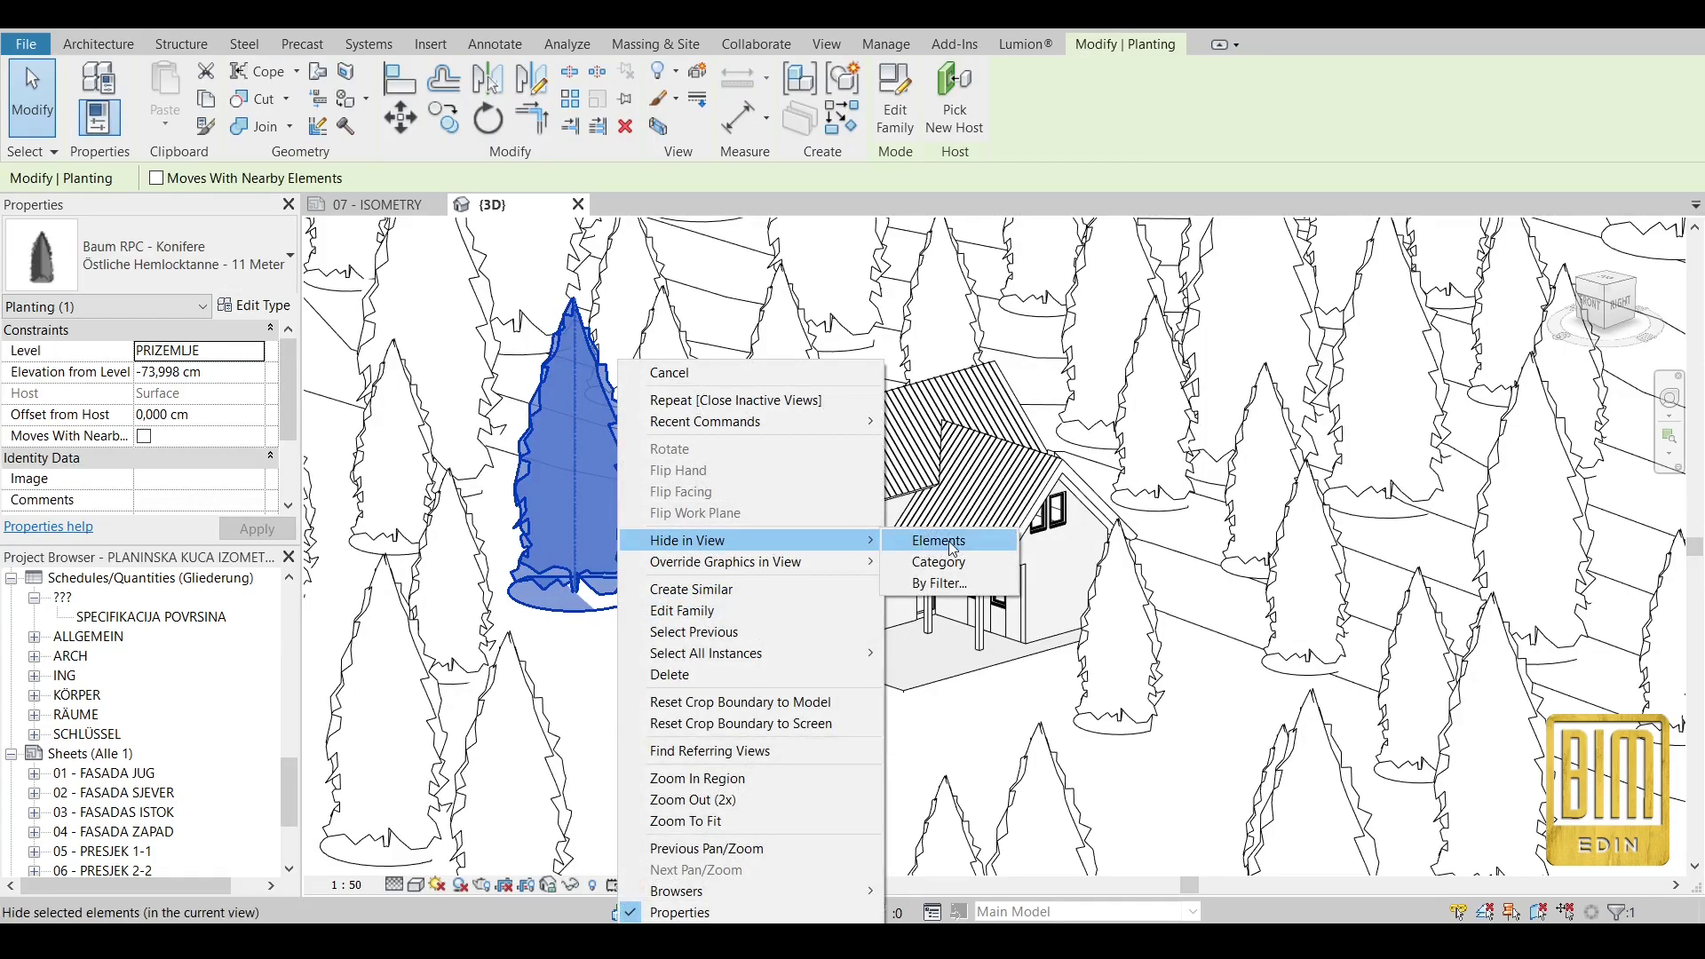
pyautogui.click(942, 562)
pyautogui.keyDown('shift'); pyautogui.moveTo(884, 648); pyautogui.dragTo(1108, 812, button='middle'); pyautogui.keyUp('shift')
pyautogui.scroll(4, 1070, 594)
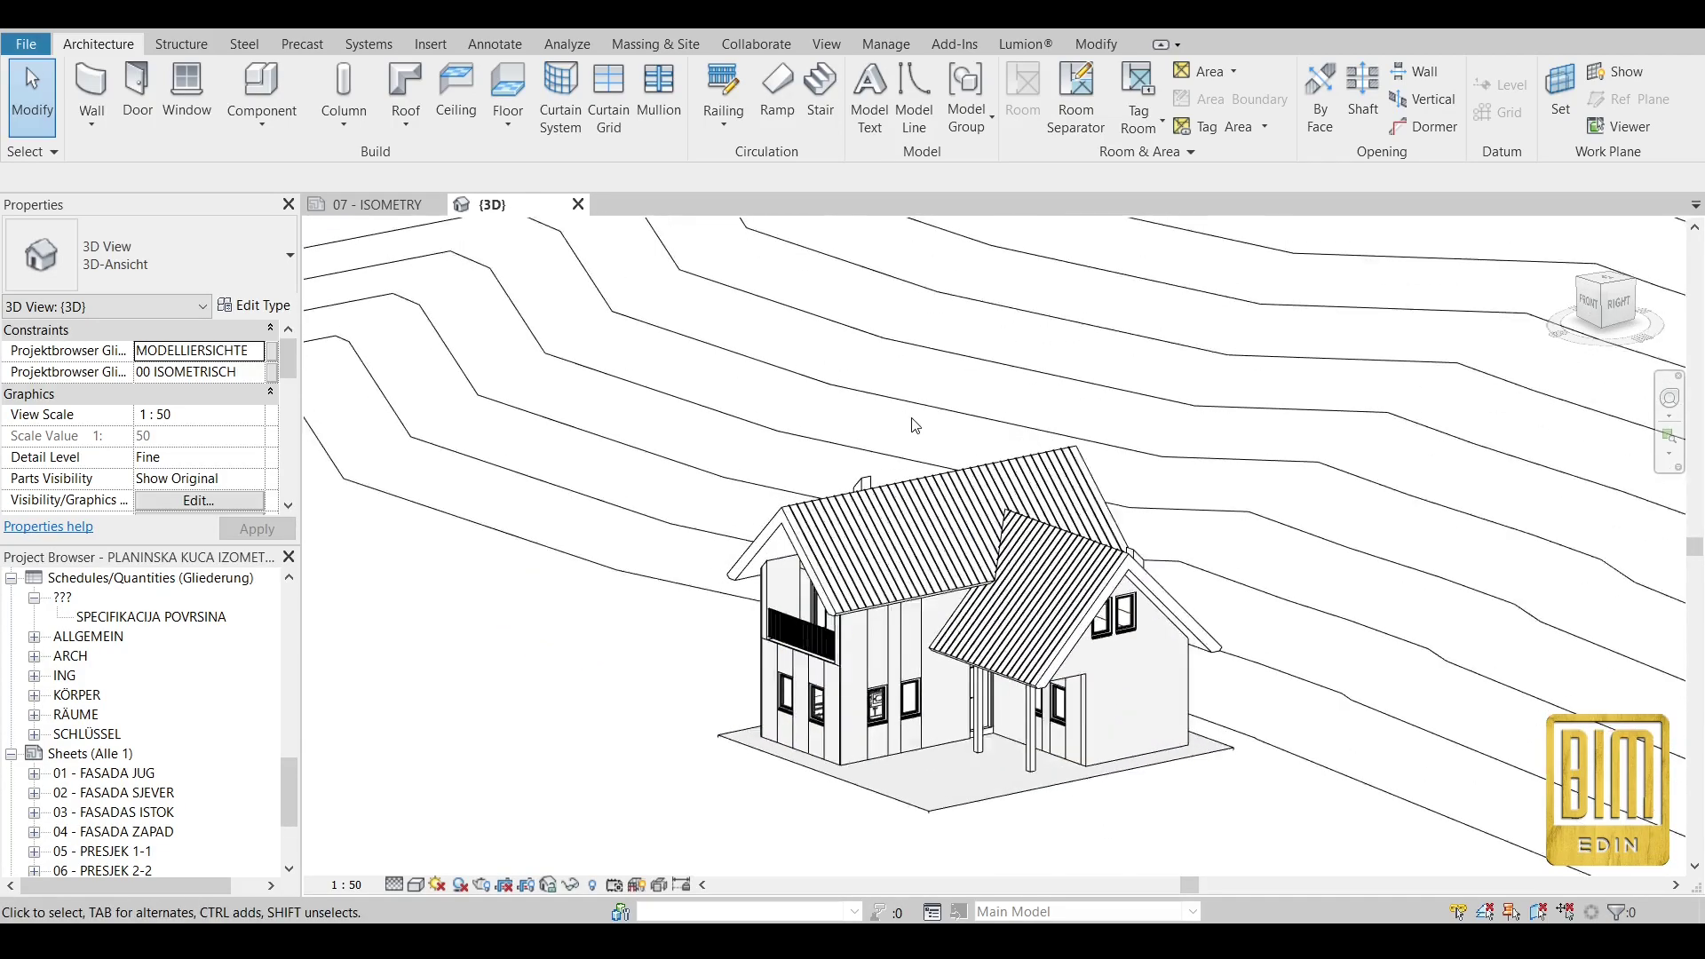
# Hide the topography surface around the house in the 3D view.
pyautogui.scroll(2, 1075, 597)
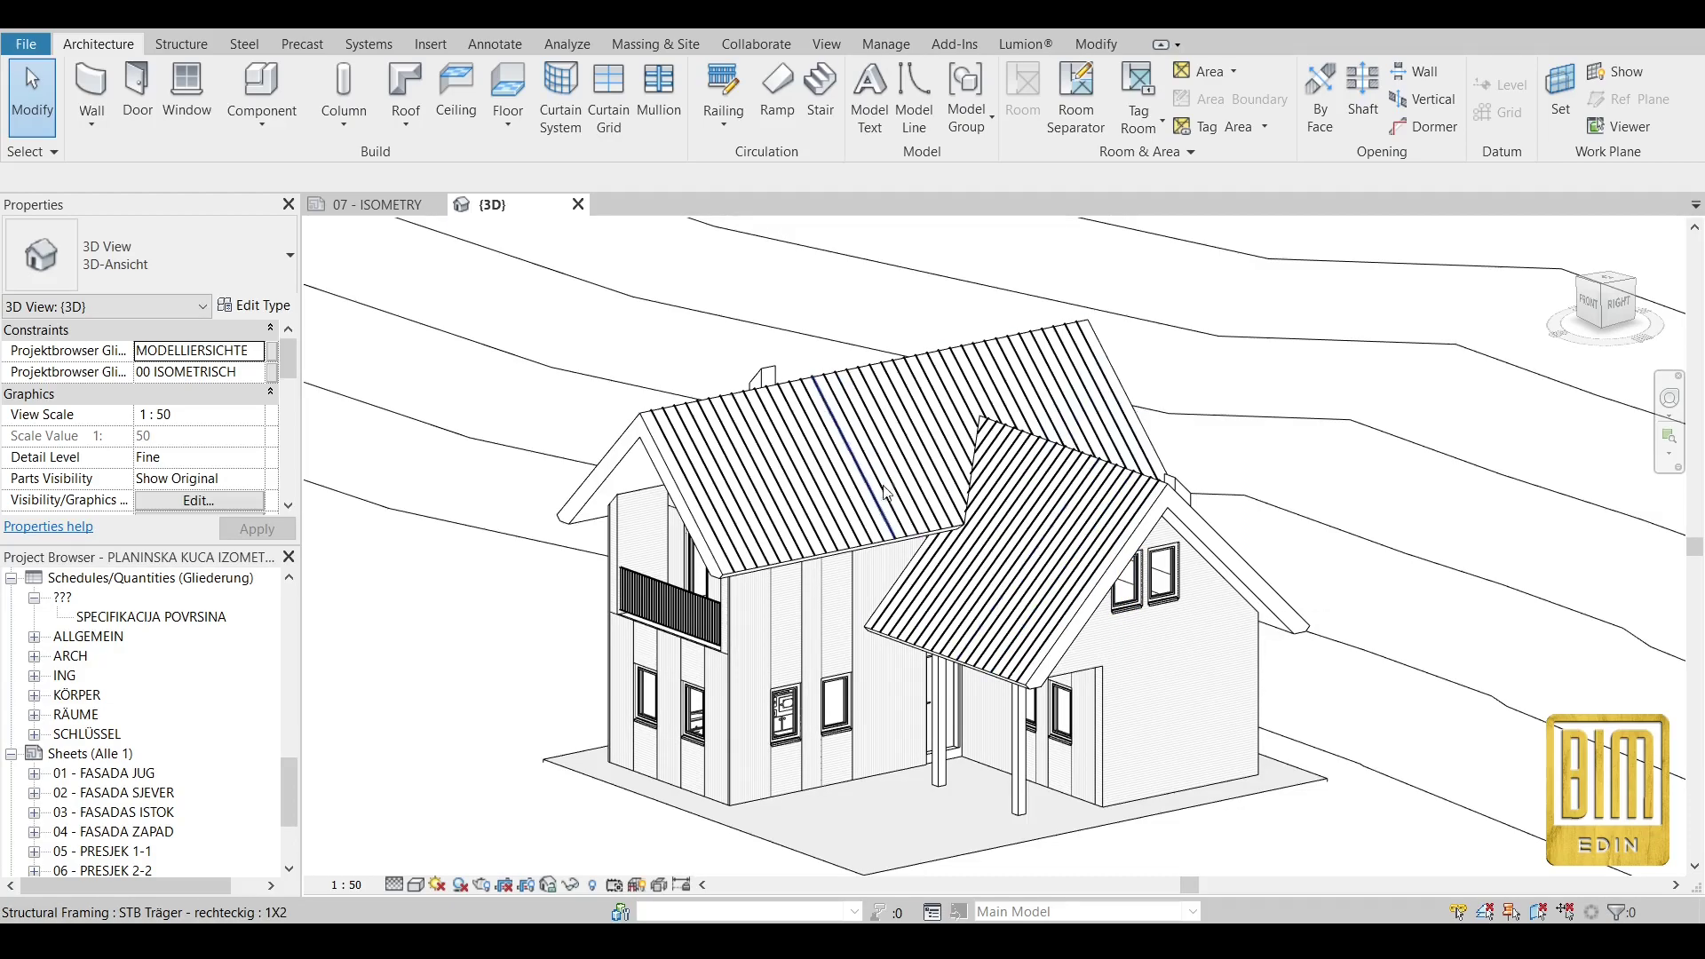
pyautogui.scroll(-1, 924, 466)
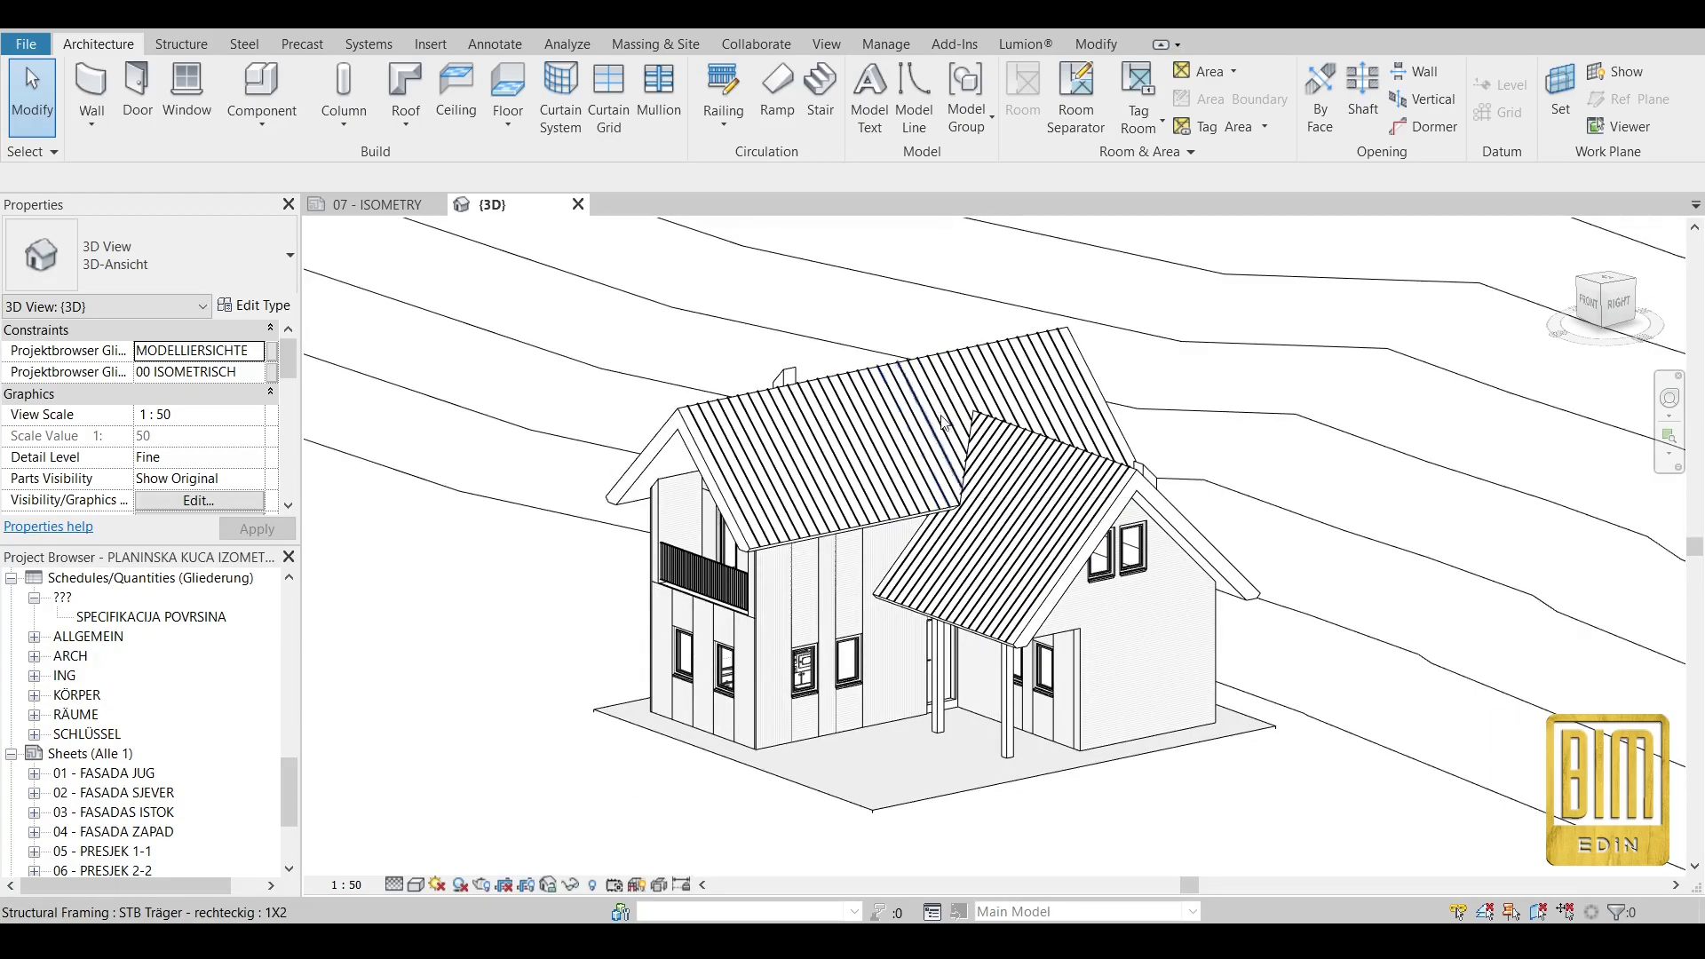
pyautogui.click(1187, 336)
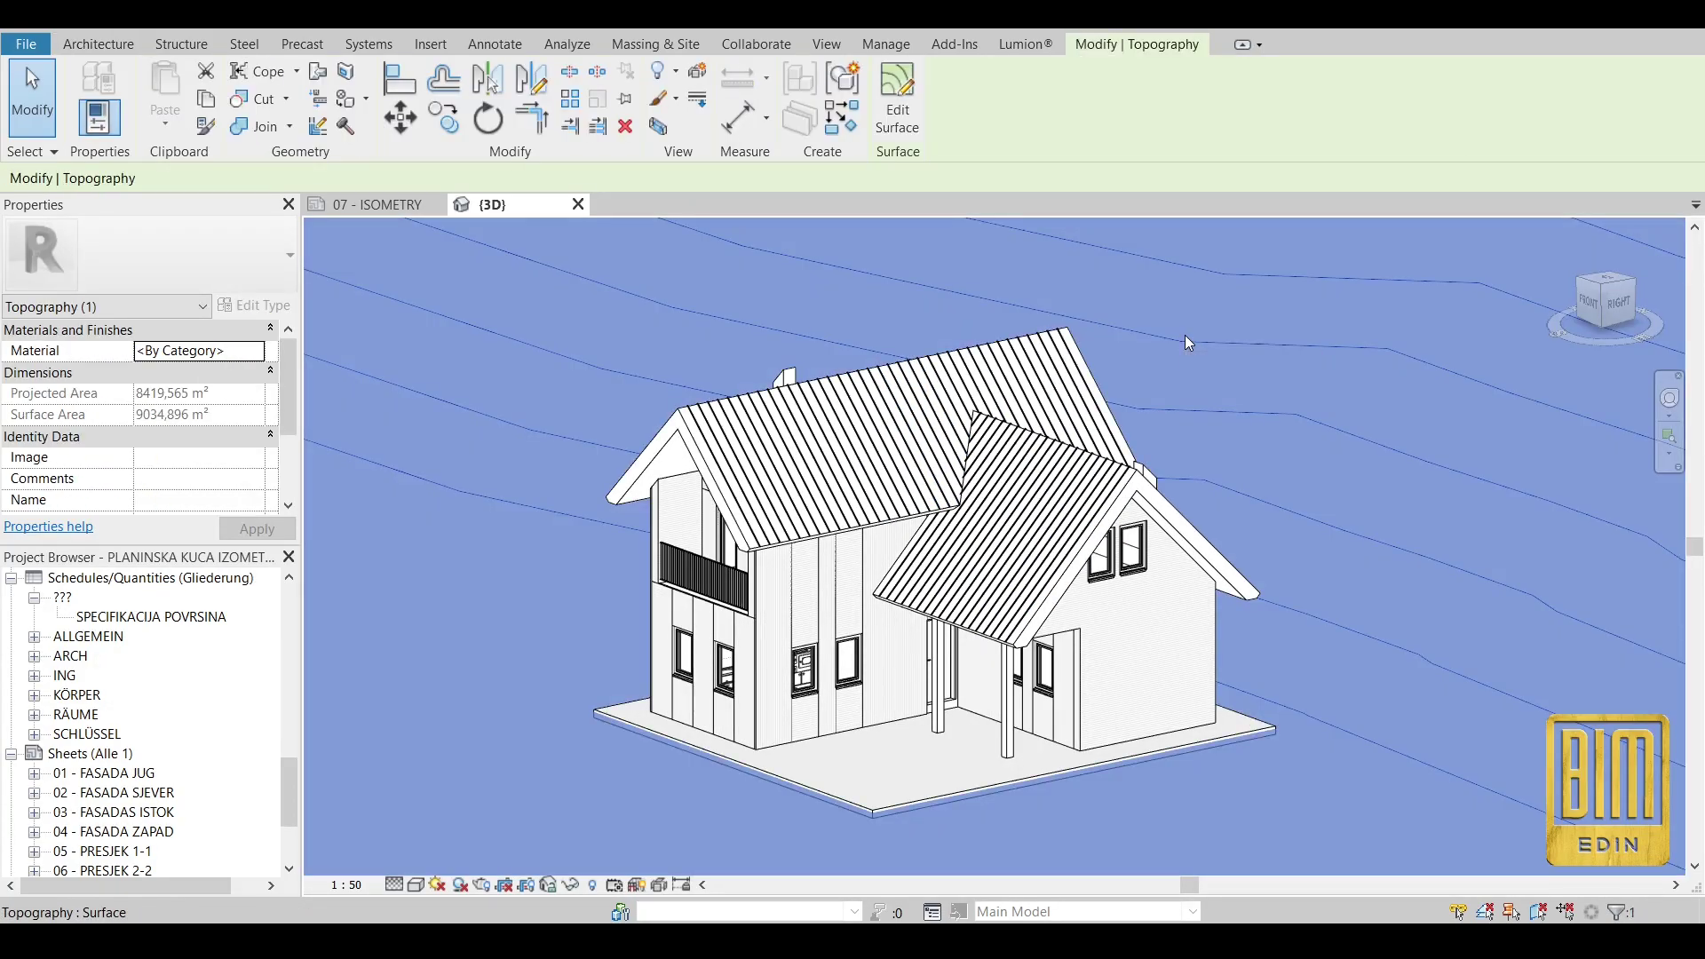
pyautogui.rightClick(1187, 336)
pyautogui.moveTo(1272, 426)
pyautogui.click(1492, 426)
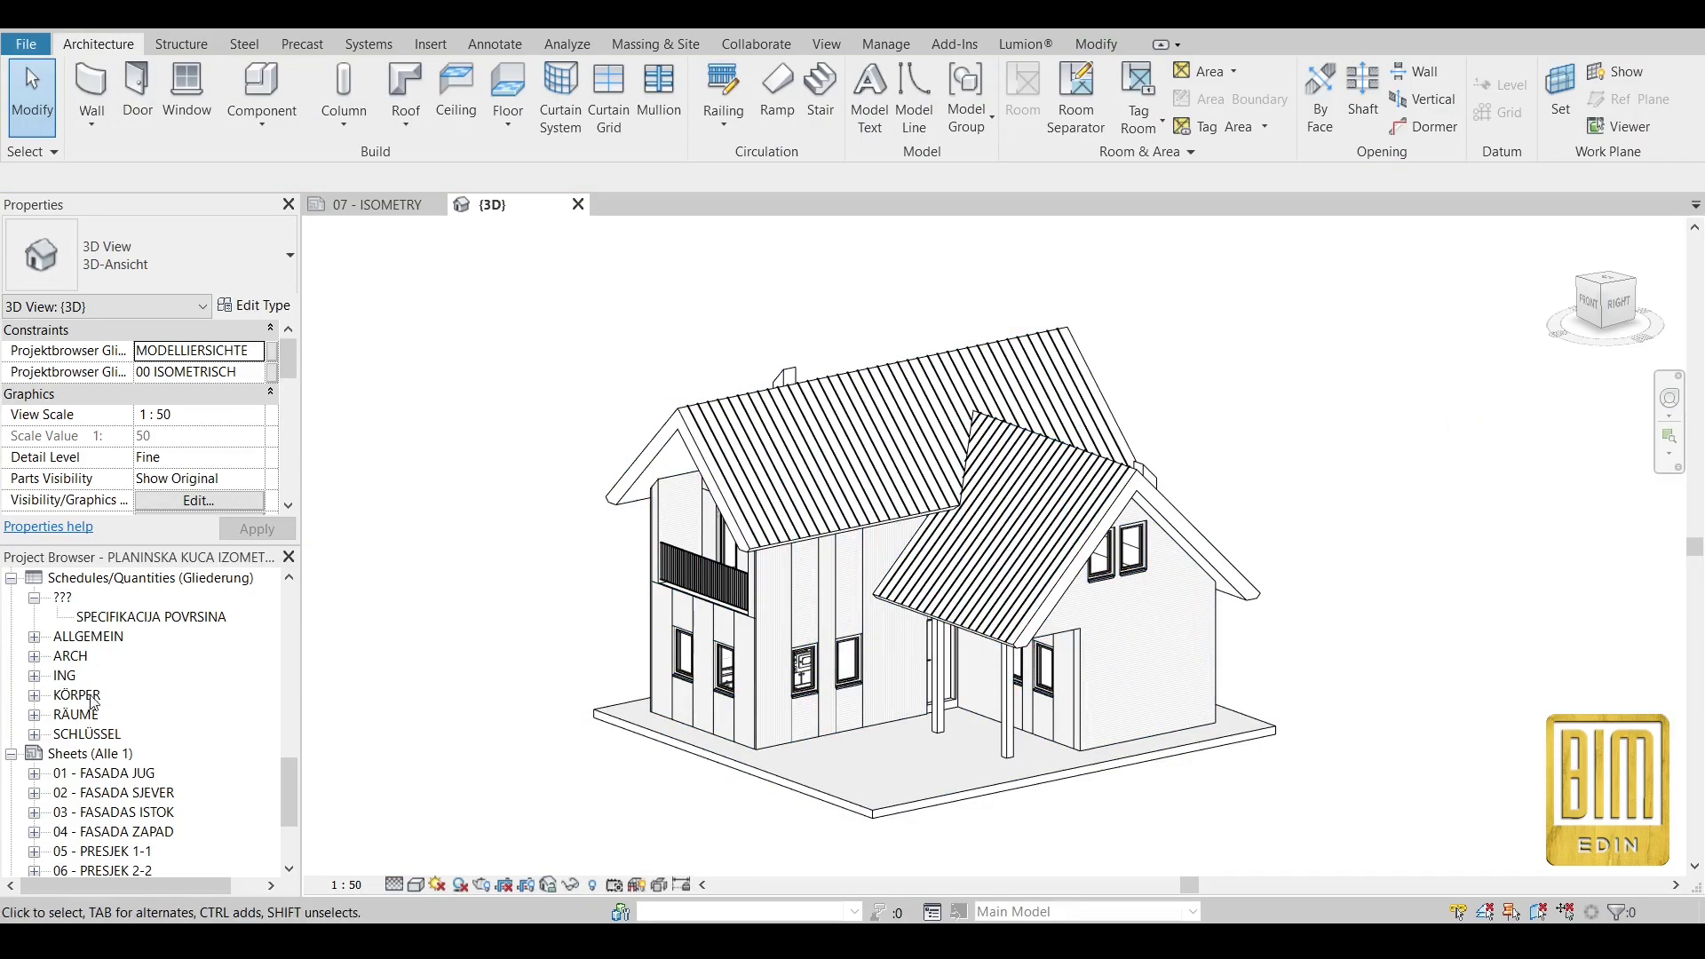
# Open the existing 3D IZOMETRIJA view and dismiss the save reminder without saving.
pyautogui.scroll(12, 95, 702)
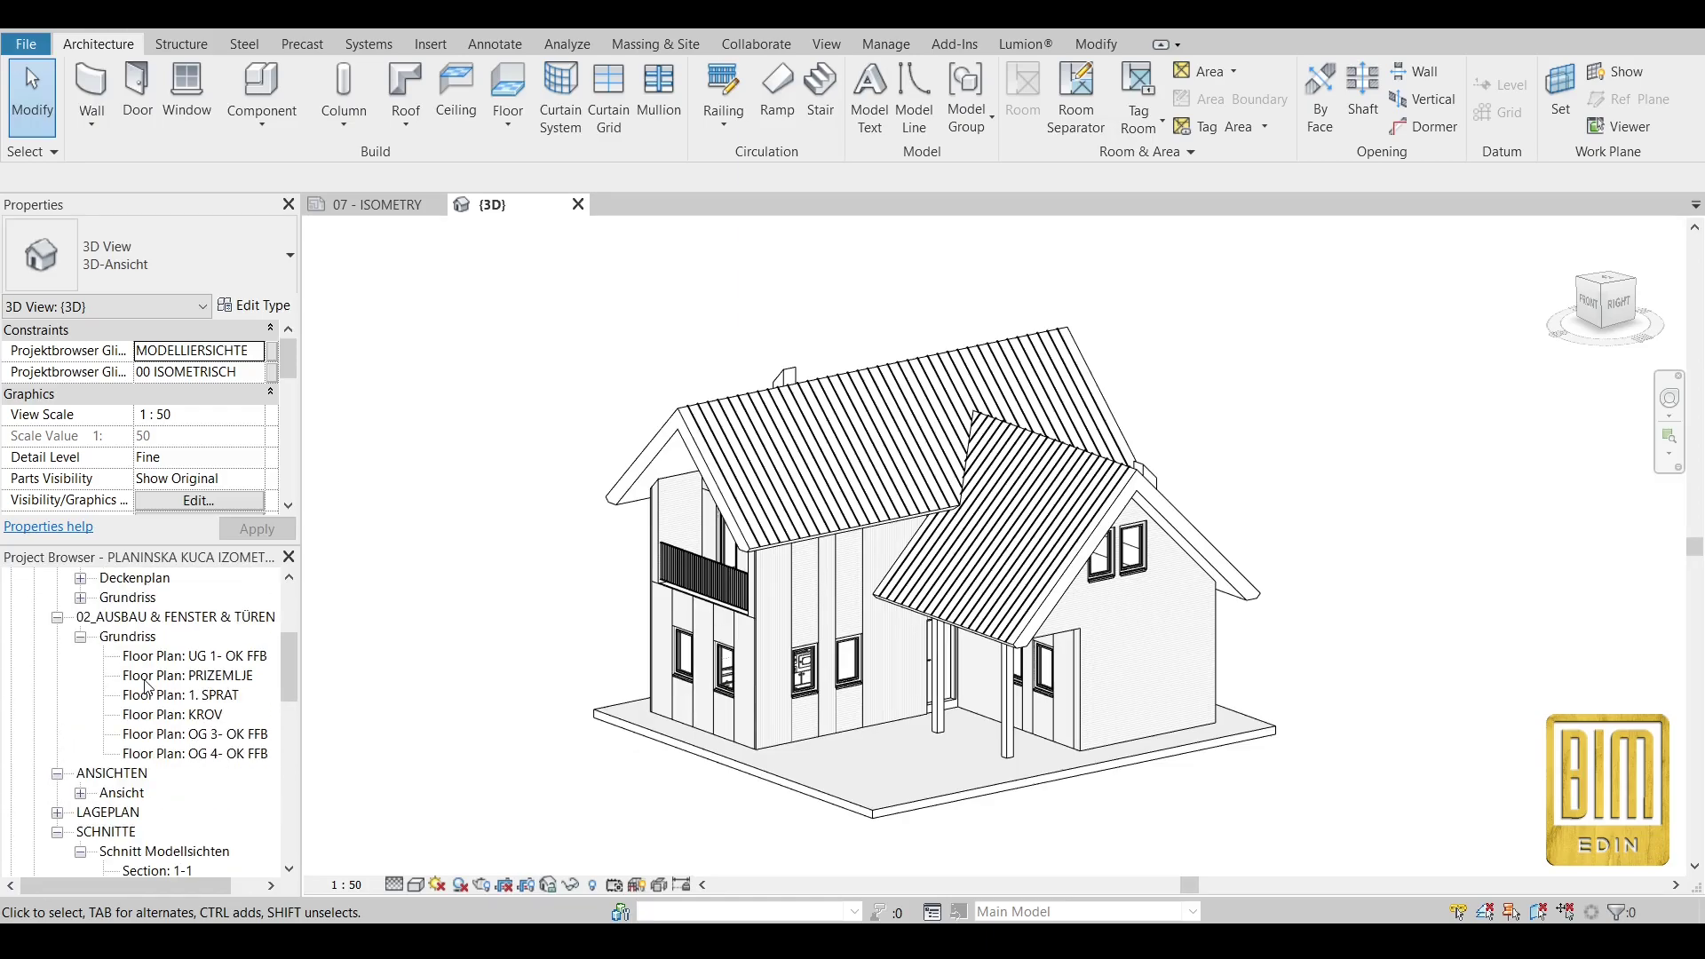
pyautogui.scroll(3, 148, 685)
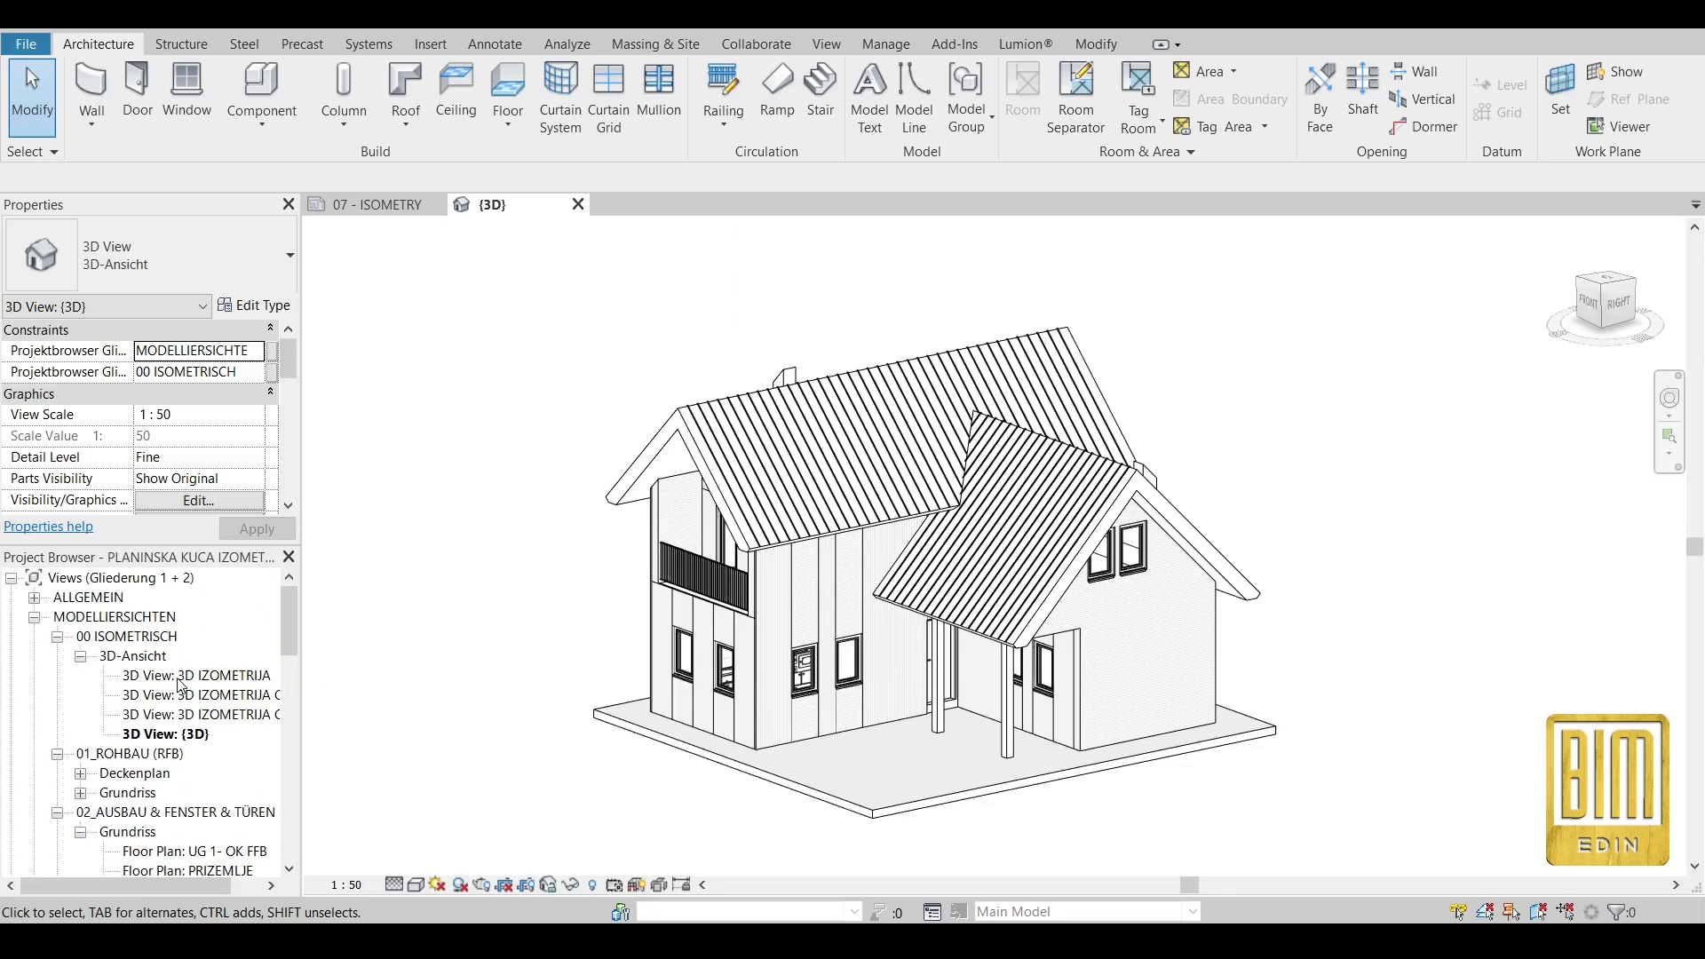
pyautogui.doubleClick(187, 677)
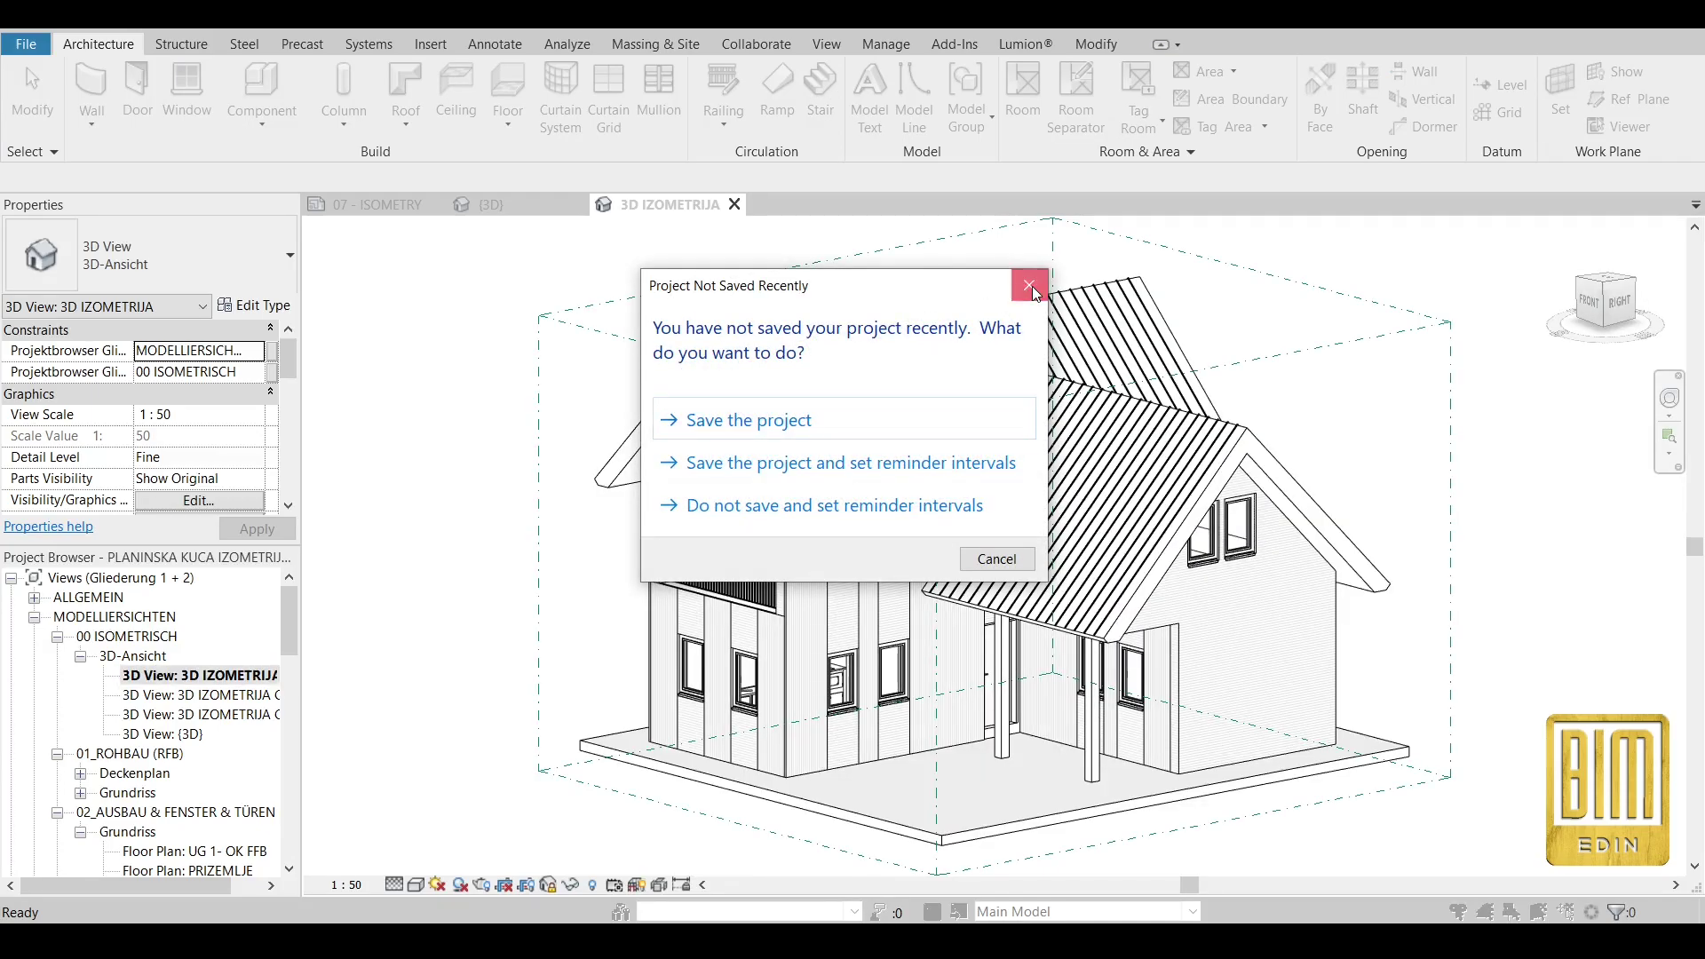
pyautogui.click(1030, 286)
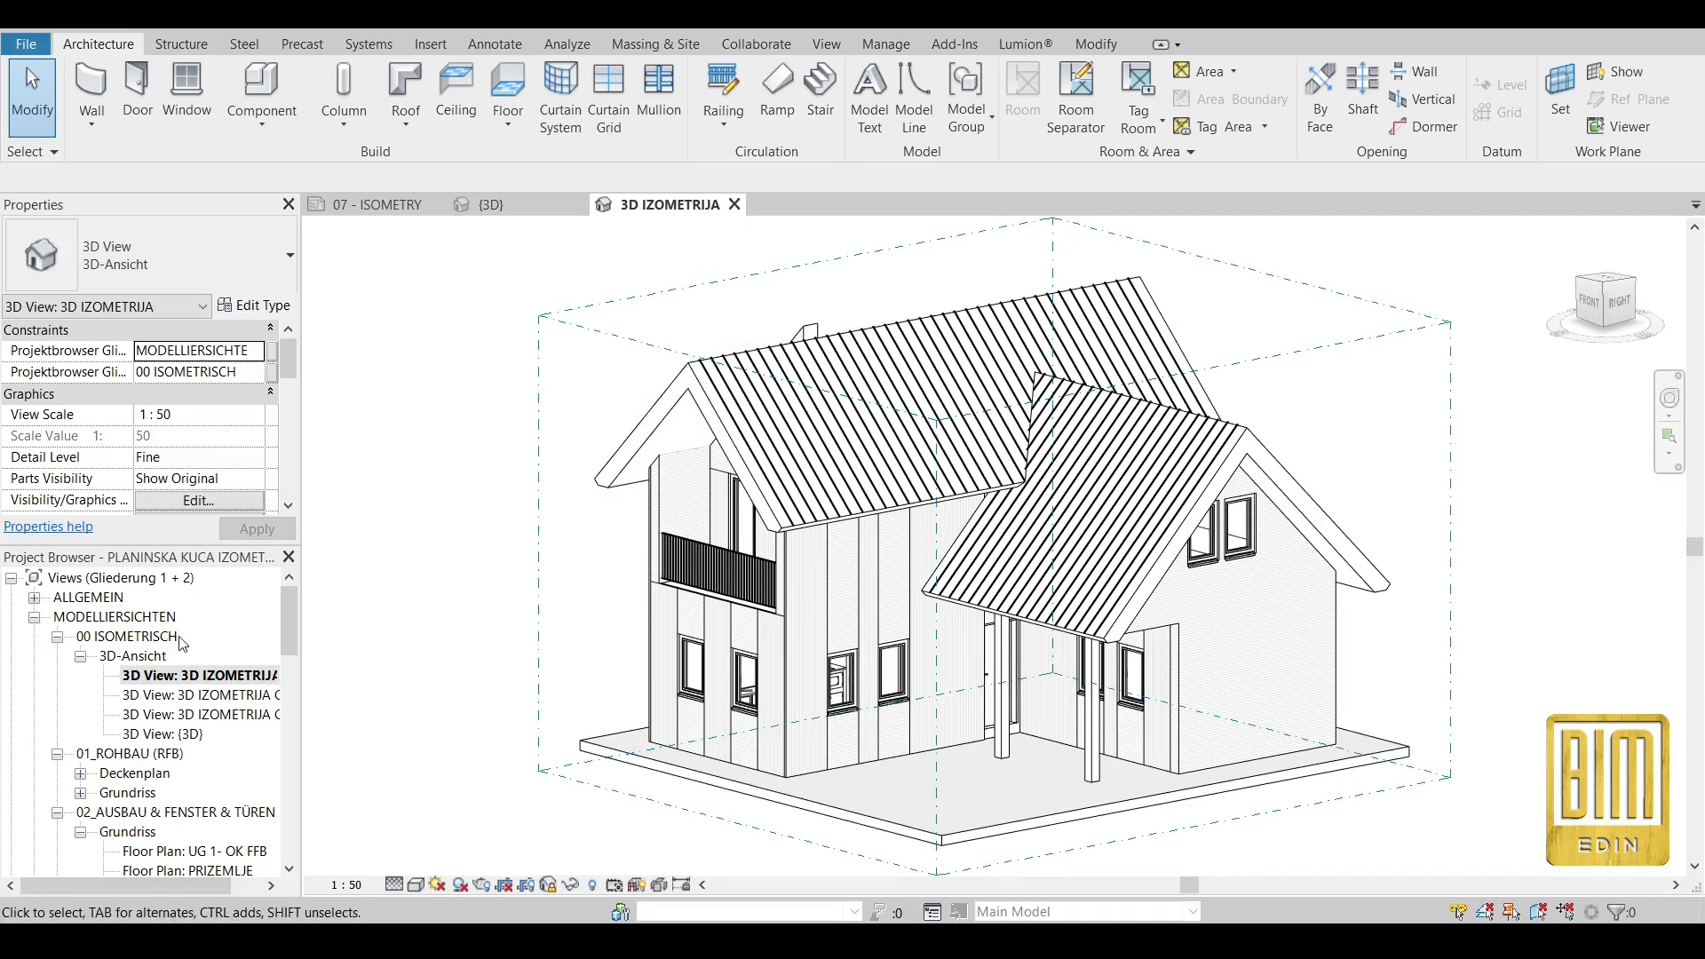
# Delete the 3D IZOMETRIJA view and its two copies from the project.
pyautogui.rightClick(171, 676)
pyautogui.click(242, 466)
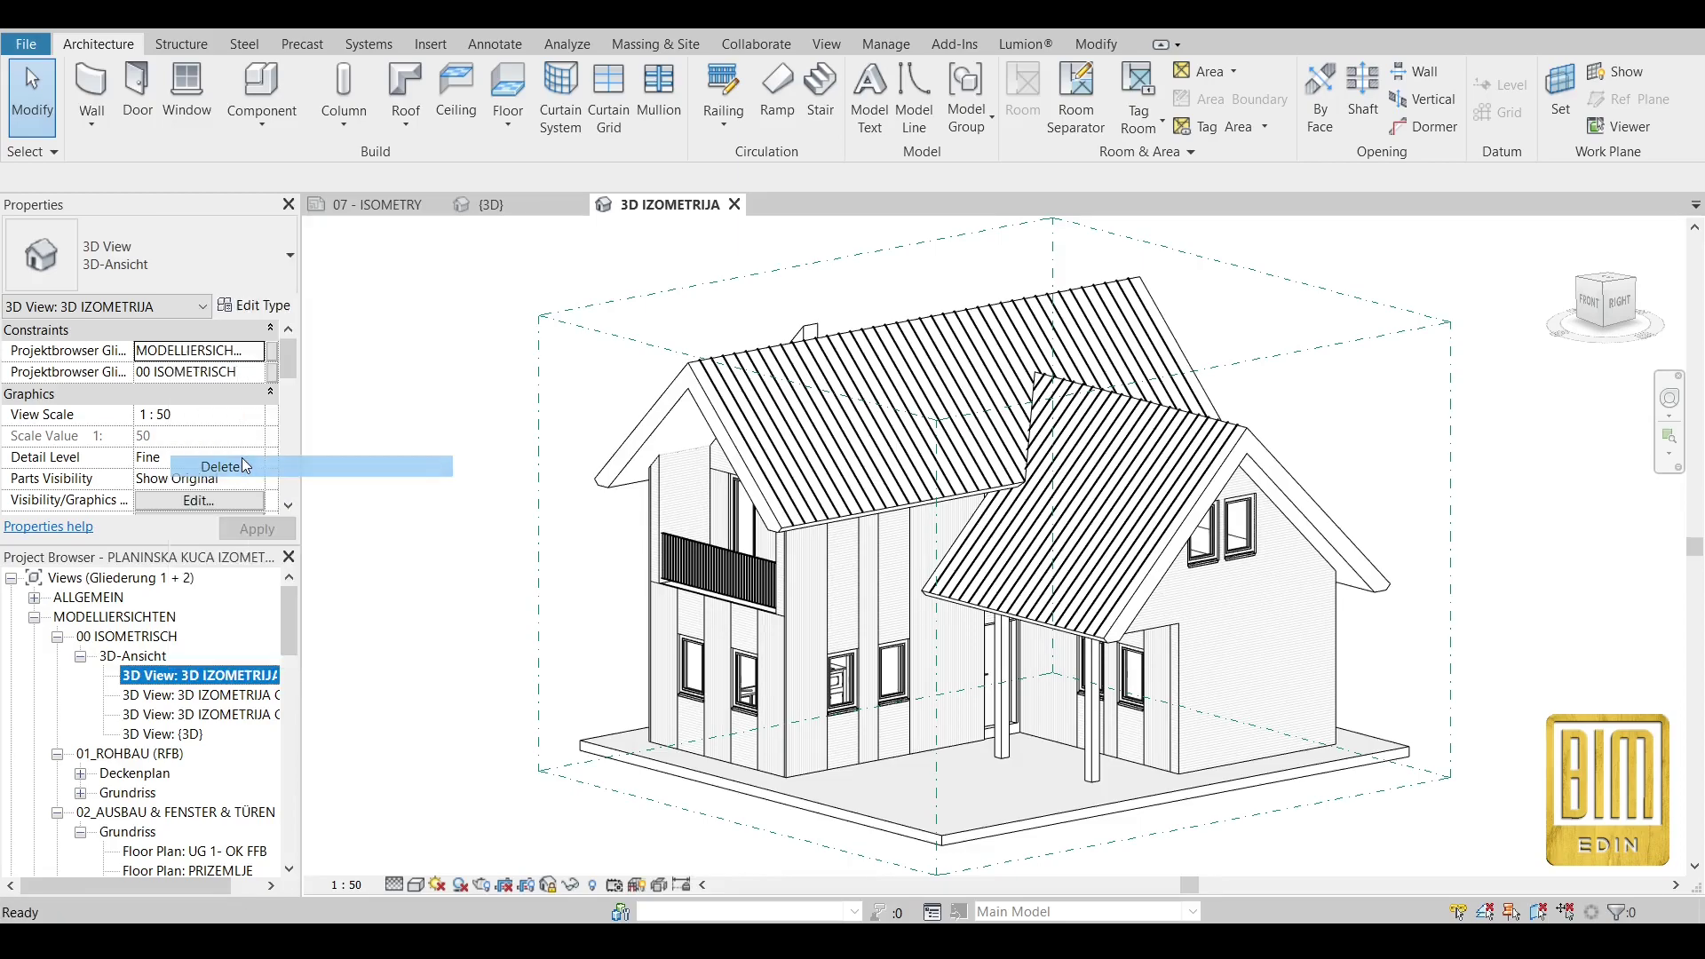
pyautogui.rightClick(197, 679)
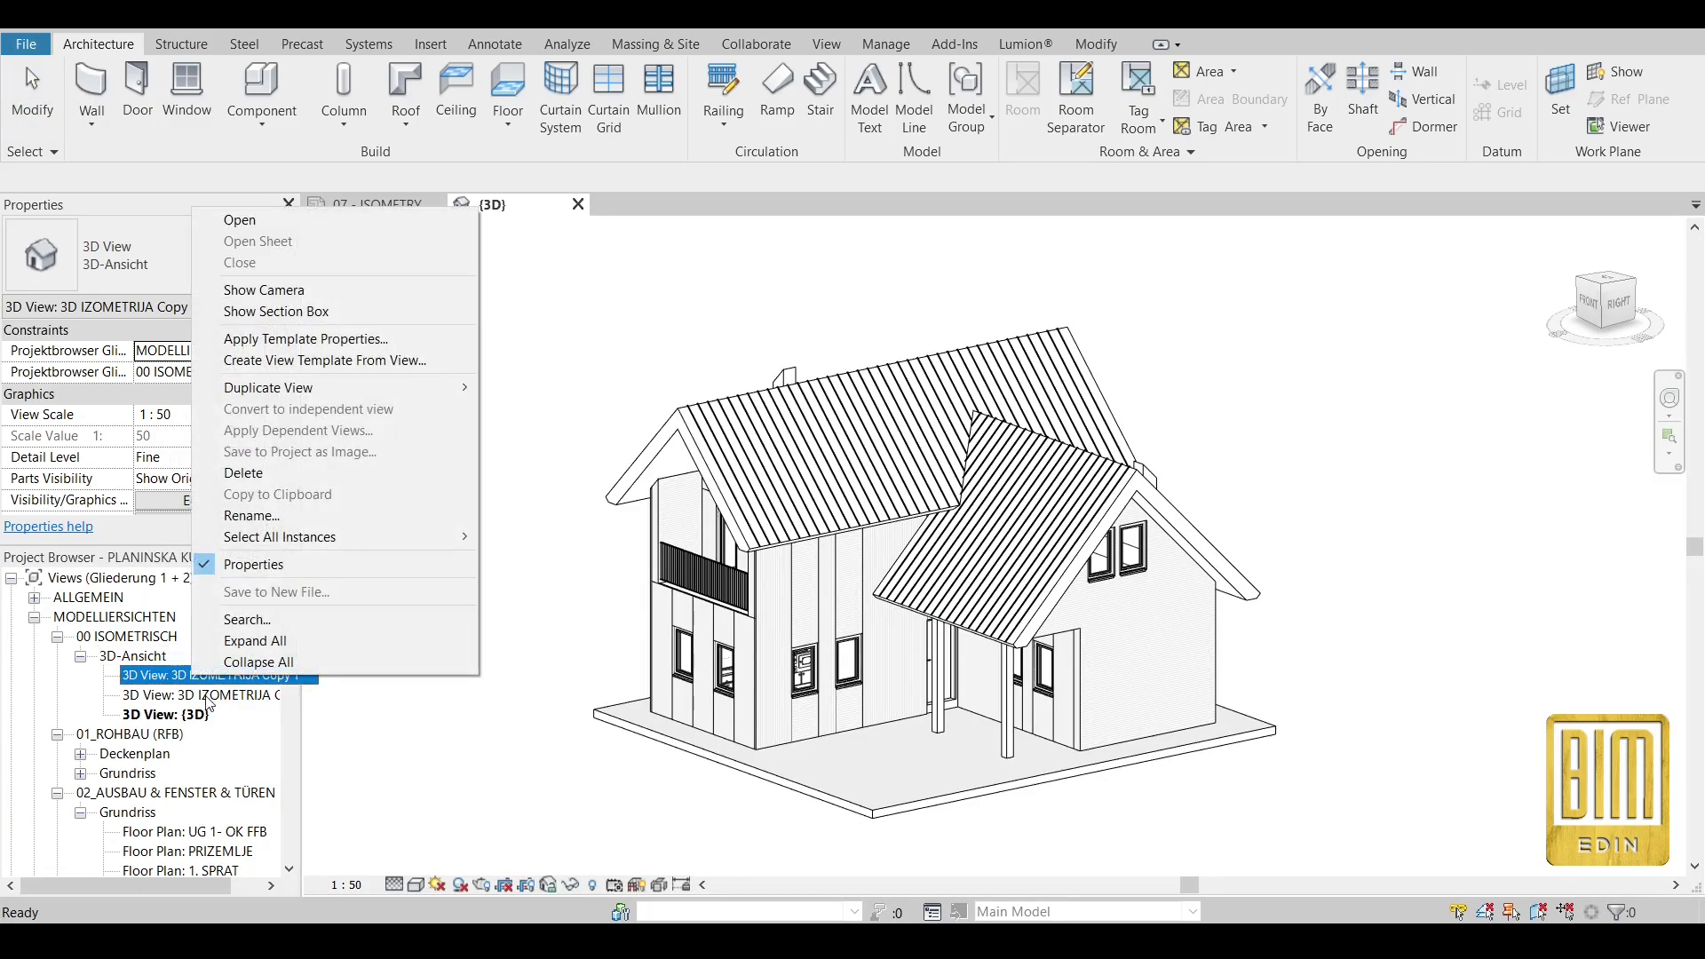
pyautogui.keyDown('ctrl'); pyautogui.click(210, 696); pyautogui.keyUp('ctrl')
pyautogui.rightClick(206, 695)
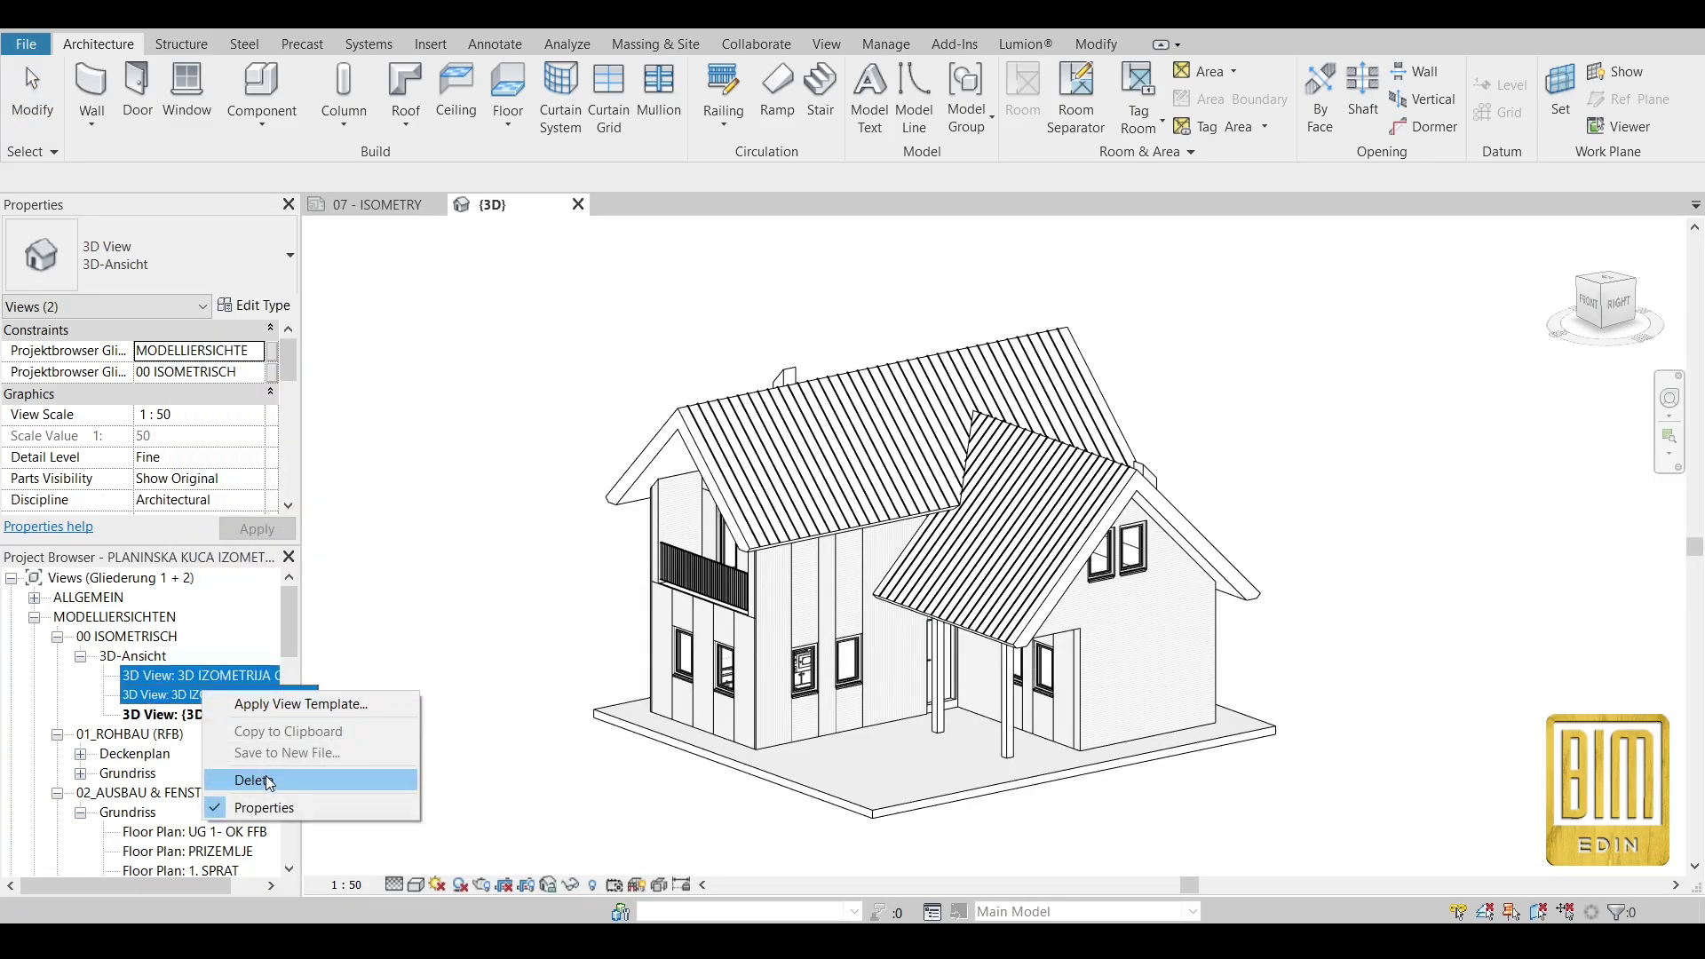
pyautogui.click(270, 783)
pyautogui.scroll(-2, 979, 314)
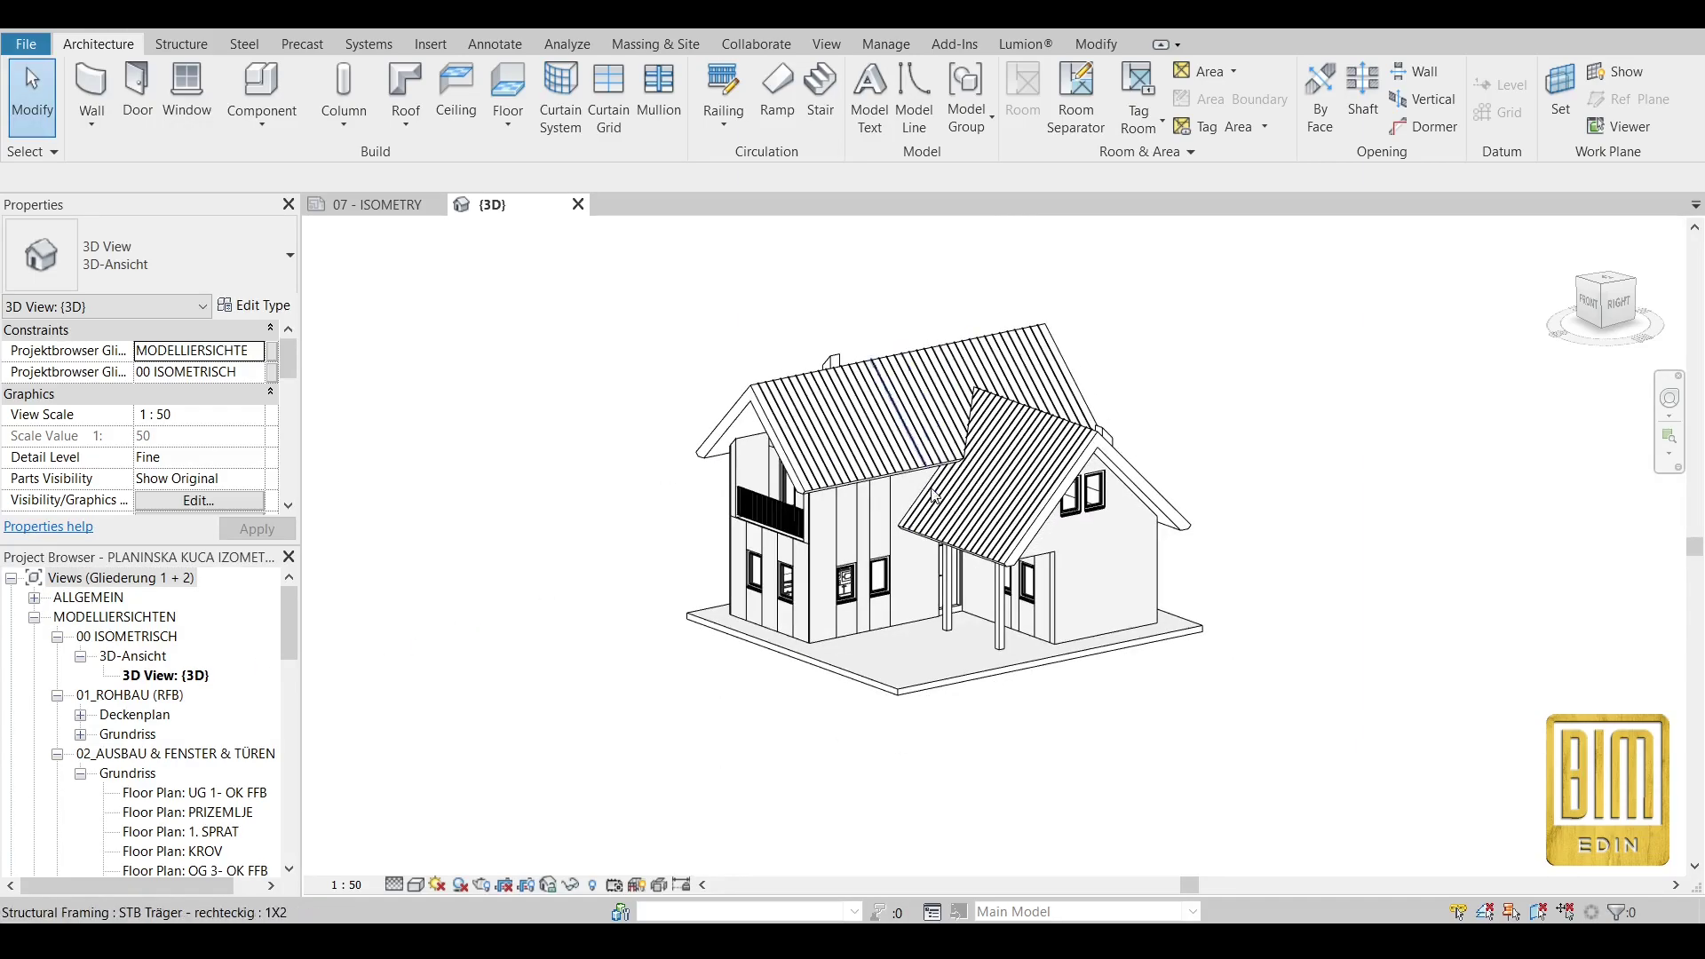
pyautogui.scroll(2, 933, 502)
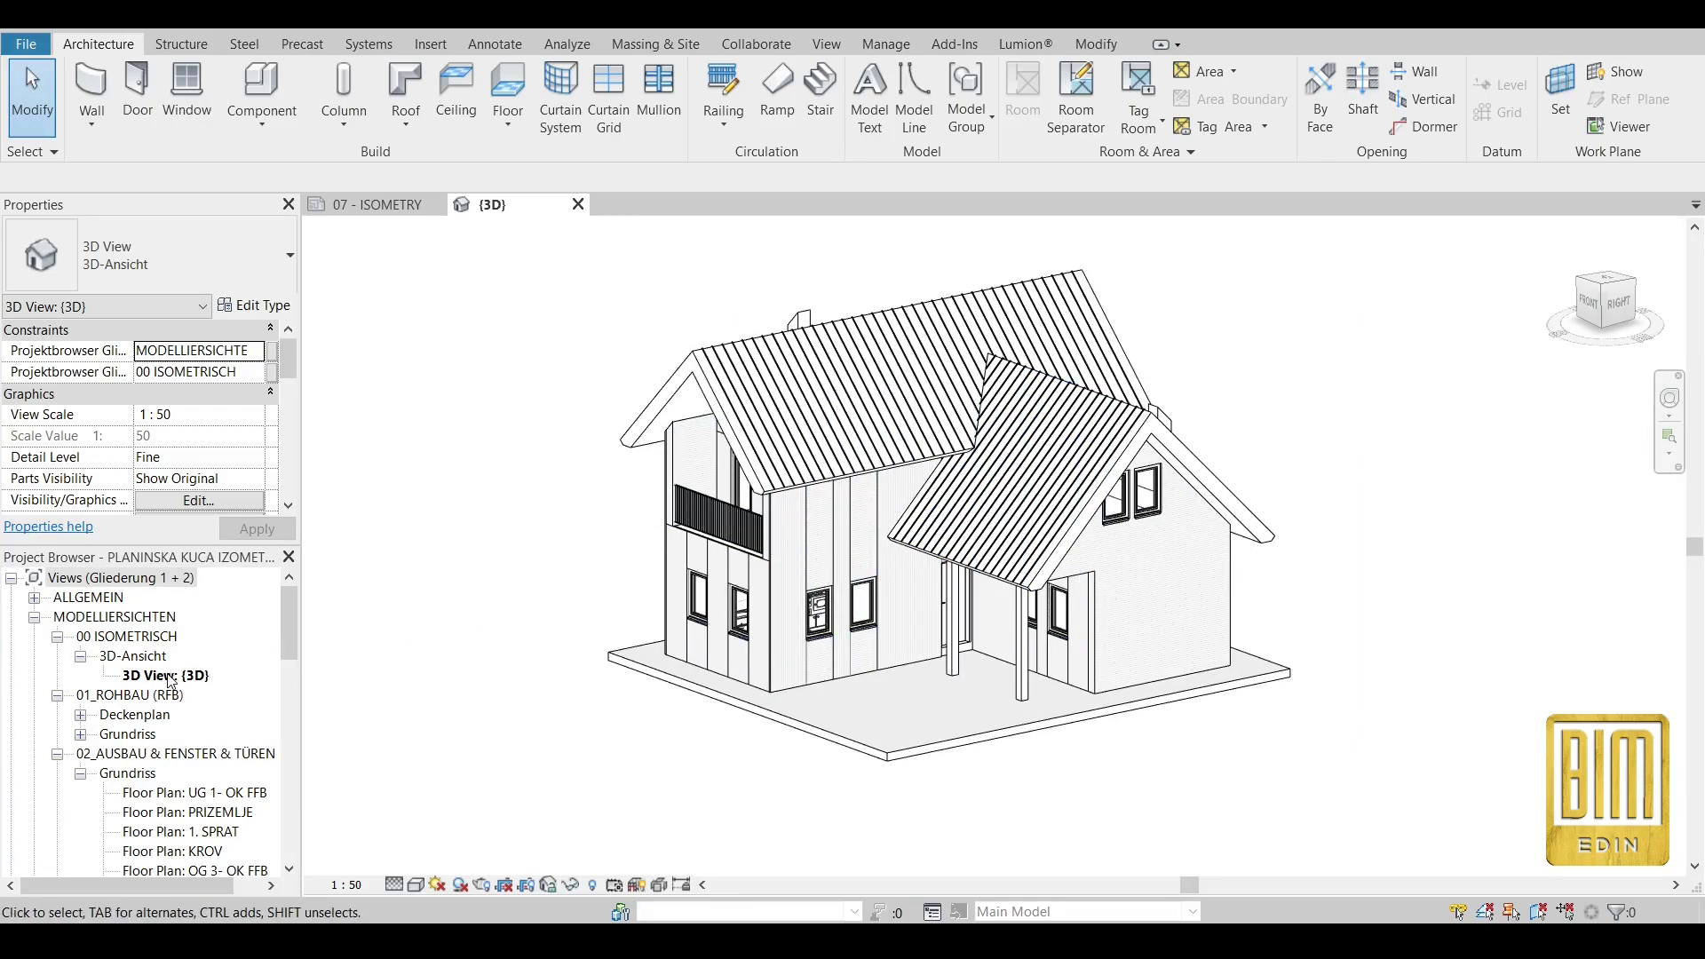
pyautogui.rightClick(171, 678)
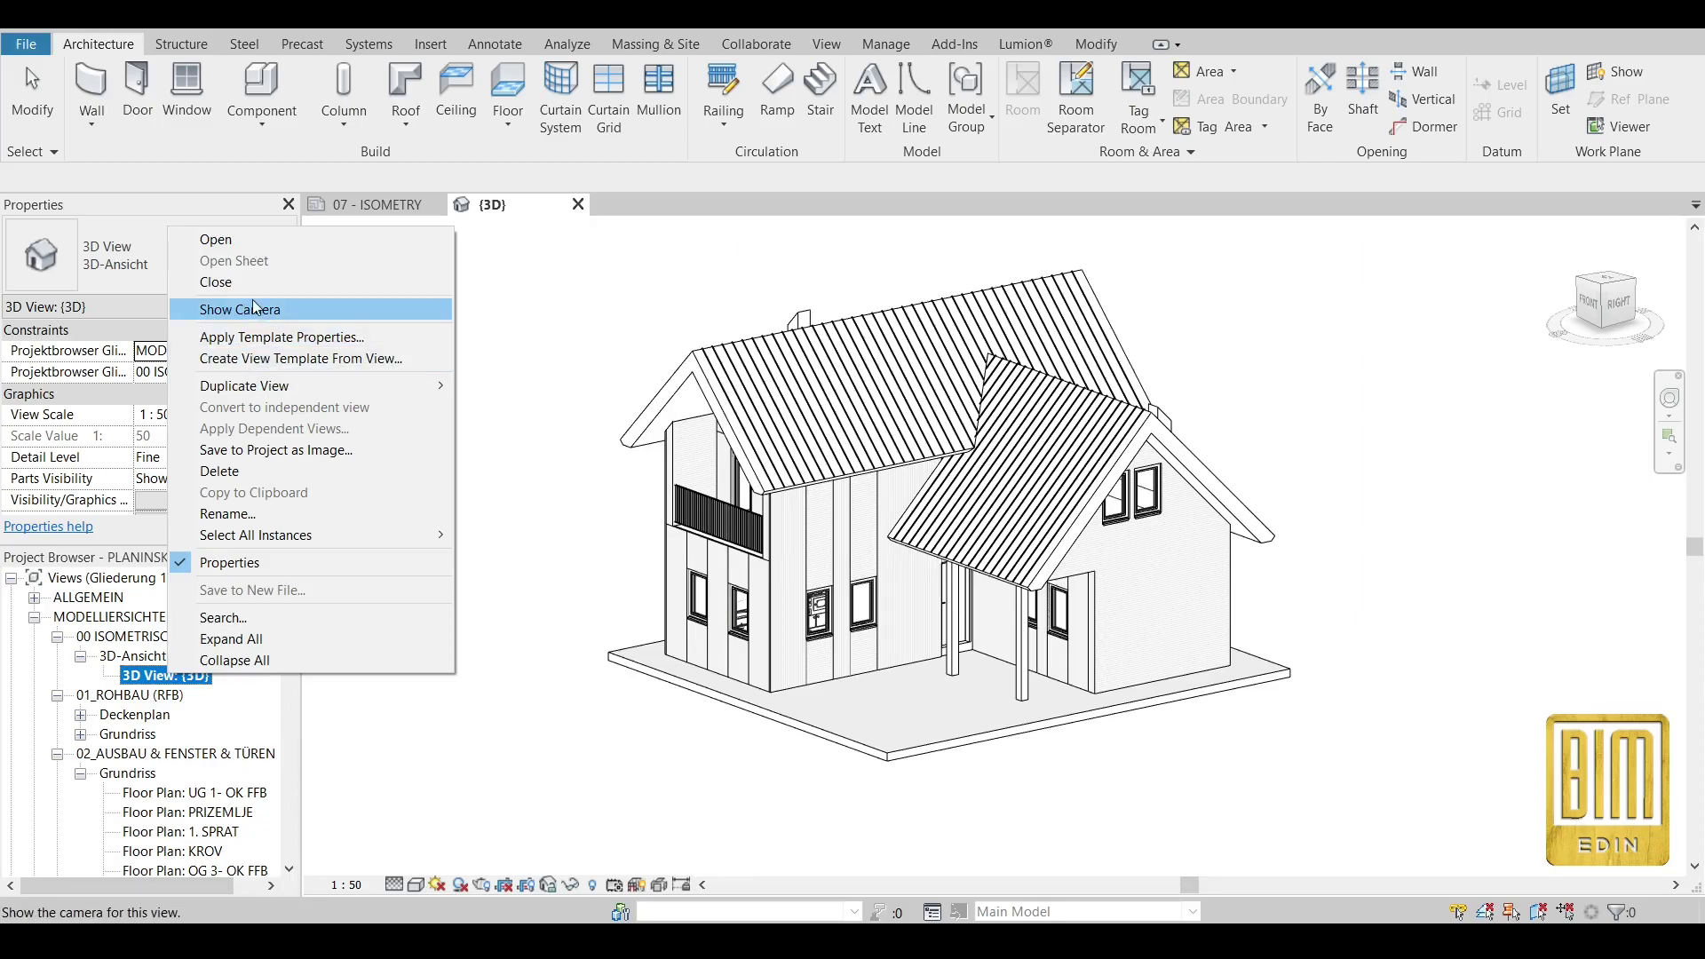
pyautogui.click(274, 516)
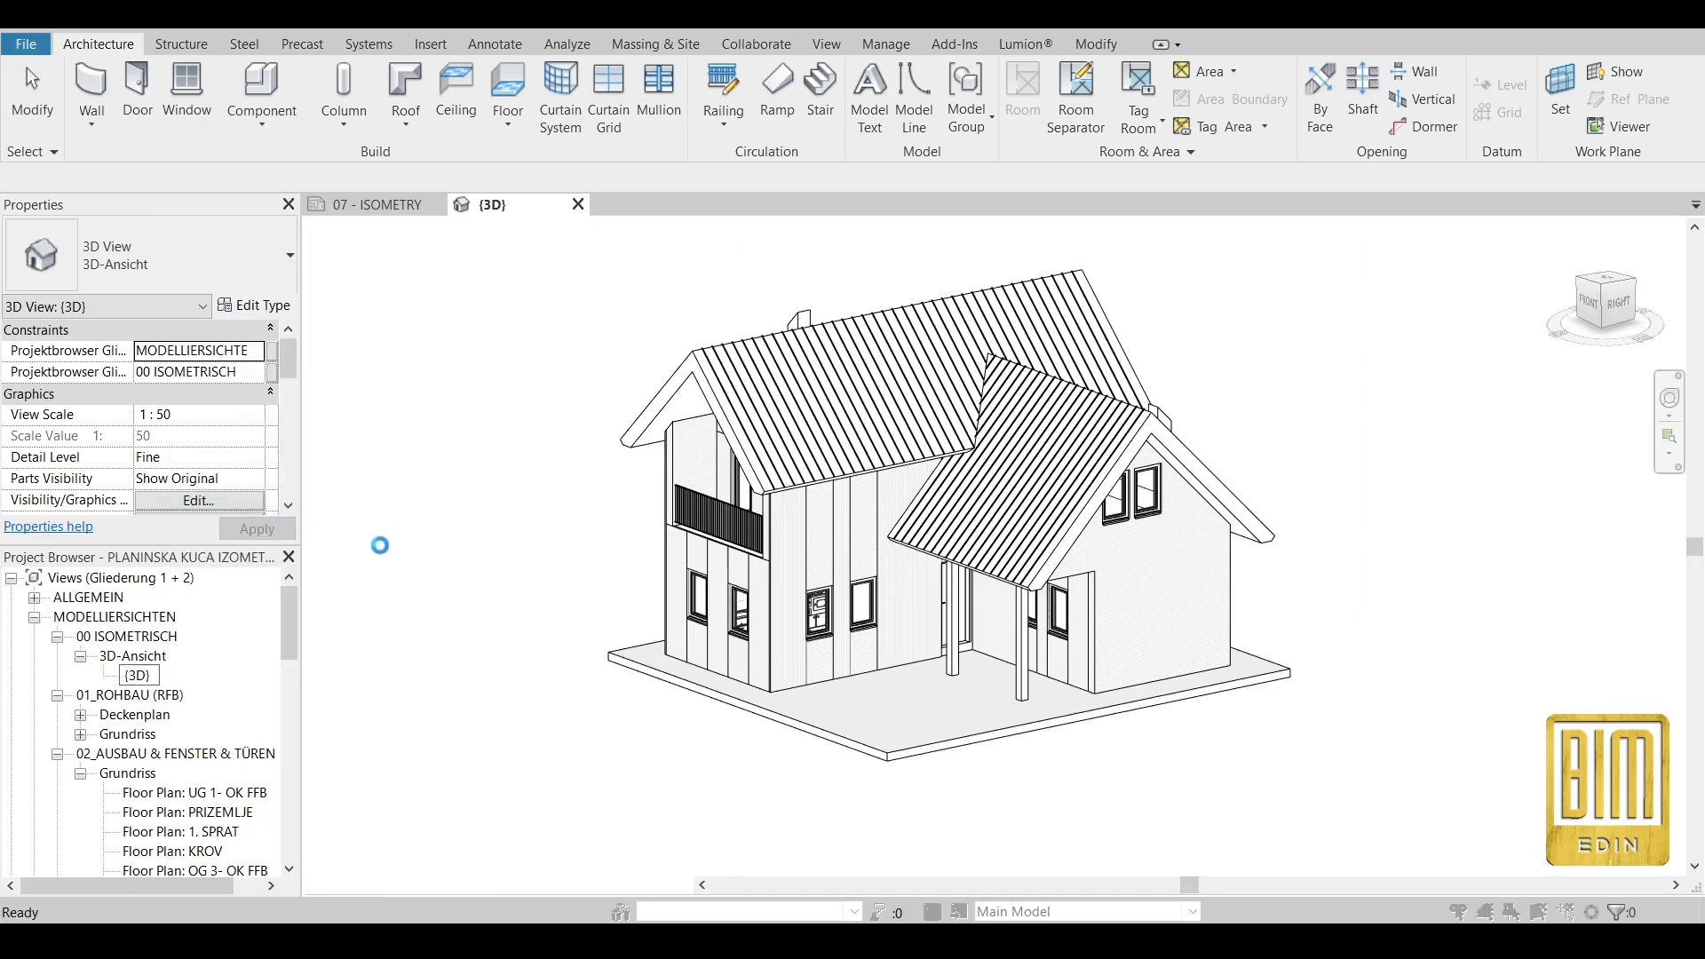
pyautogui.click(982, 513)
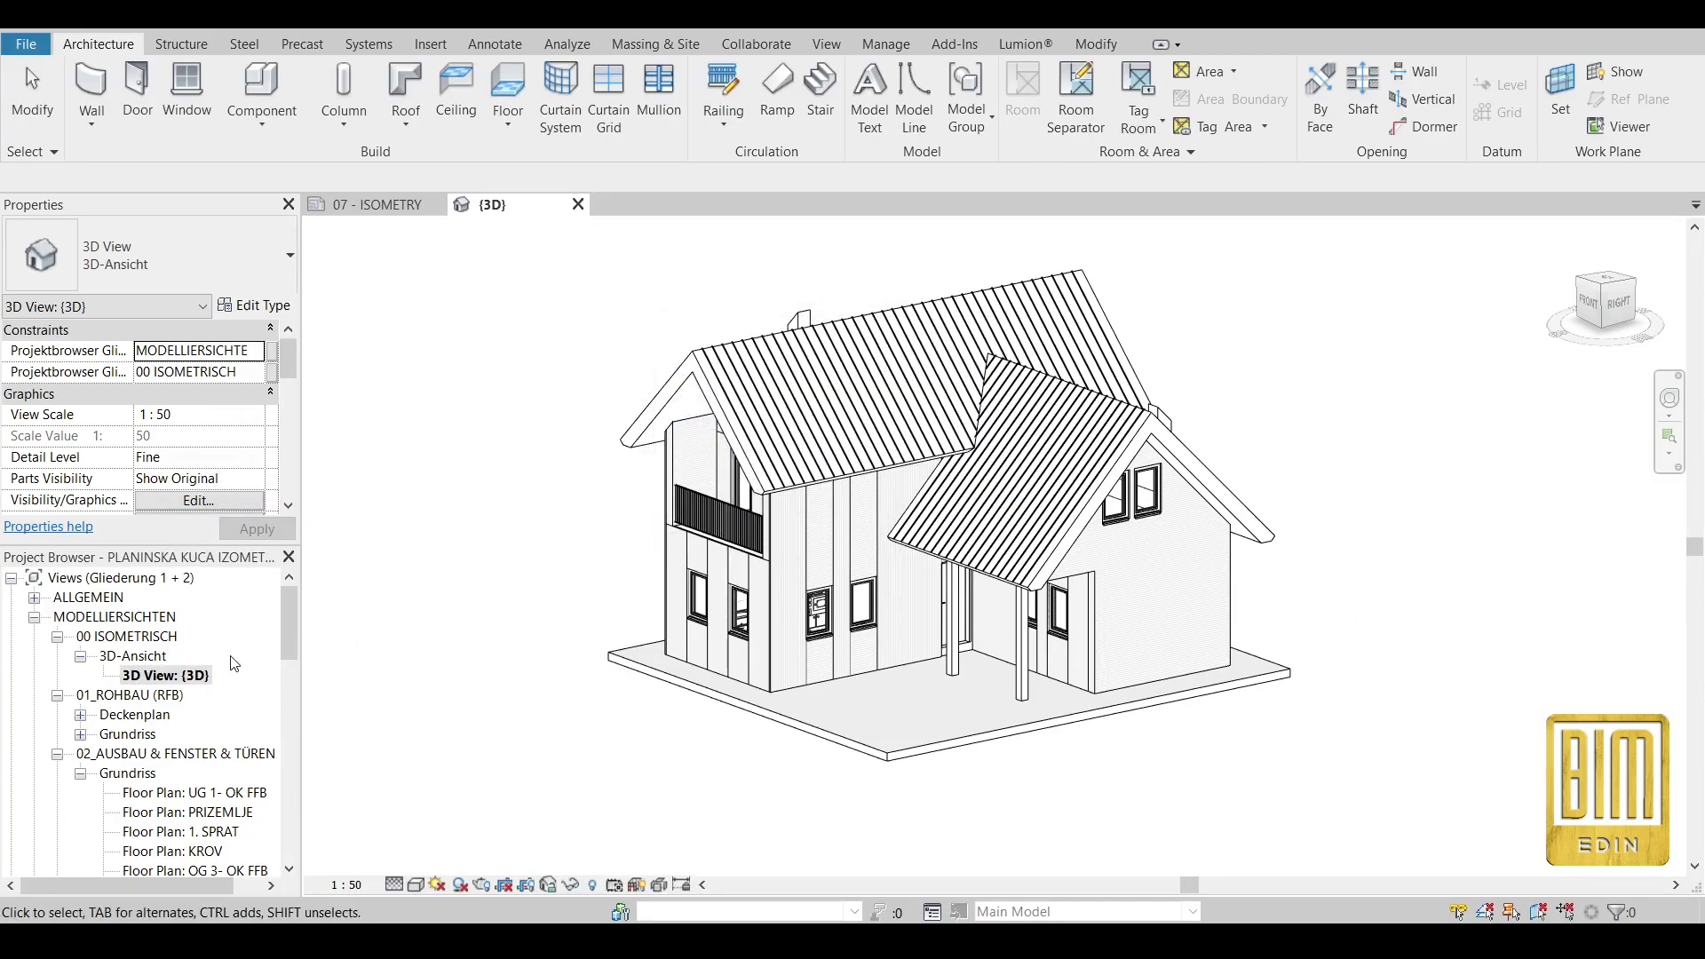
# Duplicate the default {3D} view of the house.
pyautogui.rightClick(182, 675)
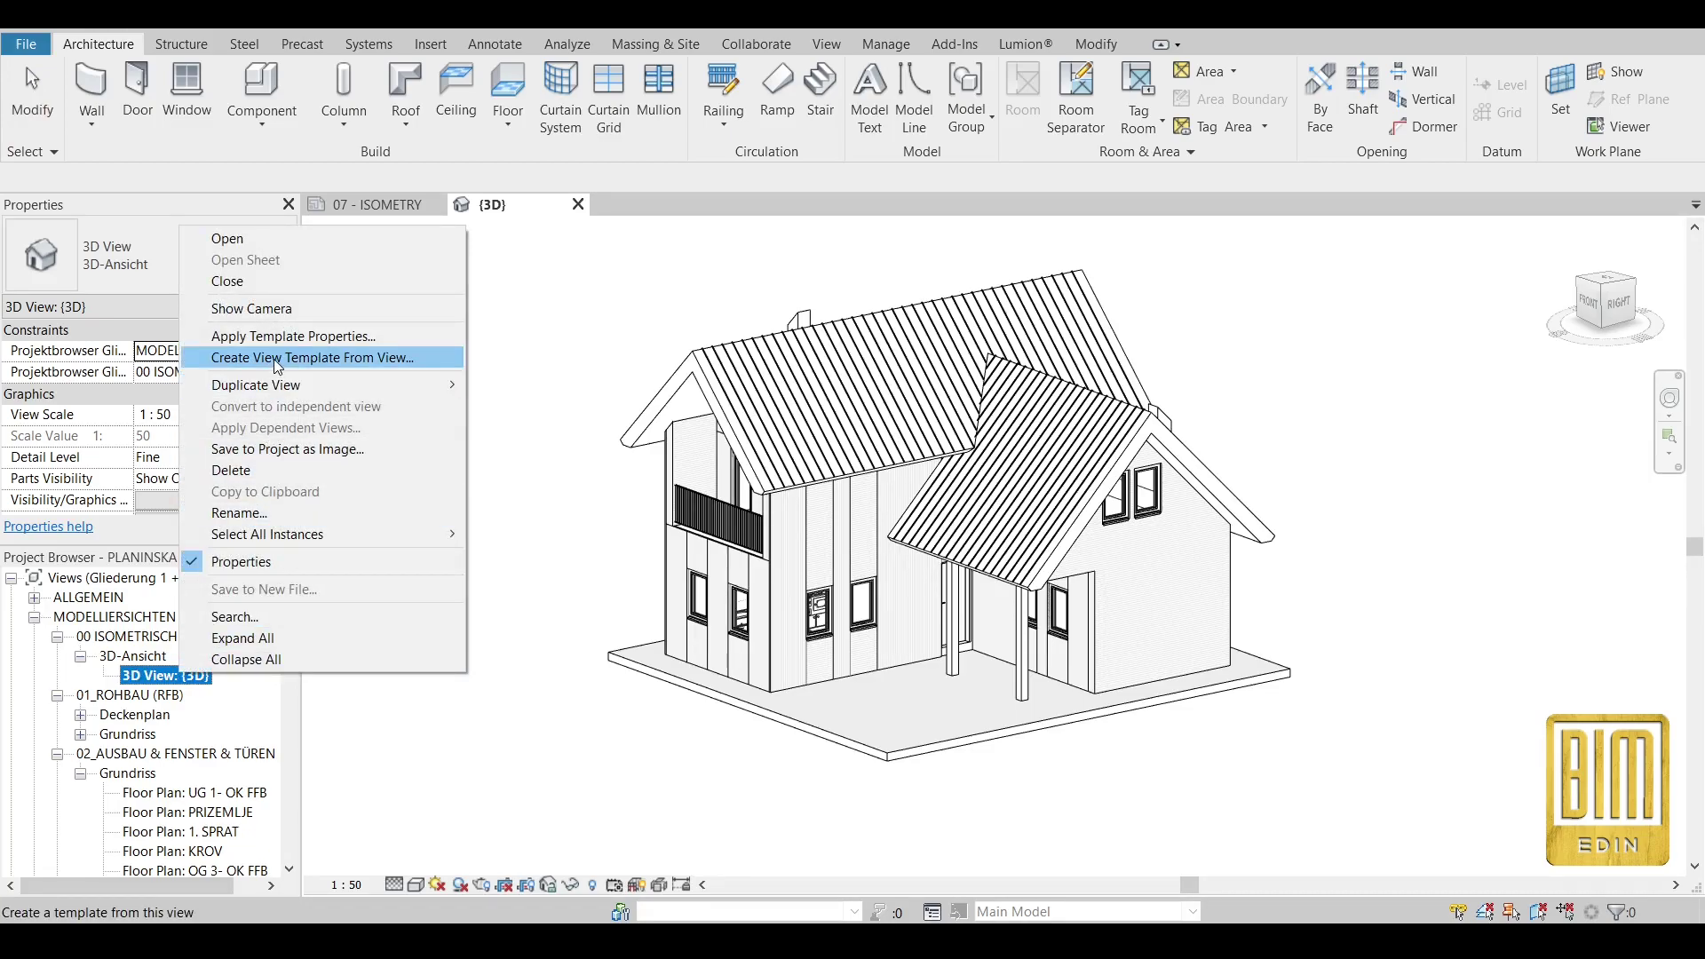
pyautogui.moveTo(286, 386)
pyautogui.click(546, 405)
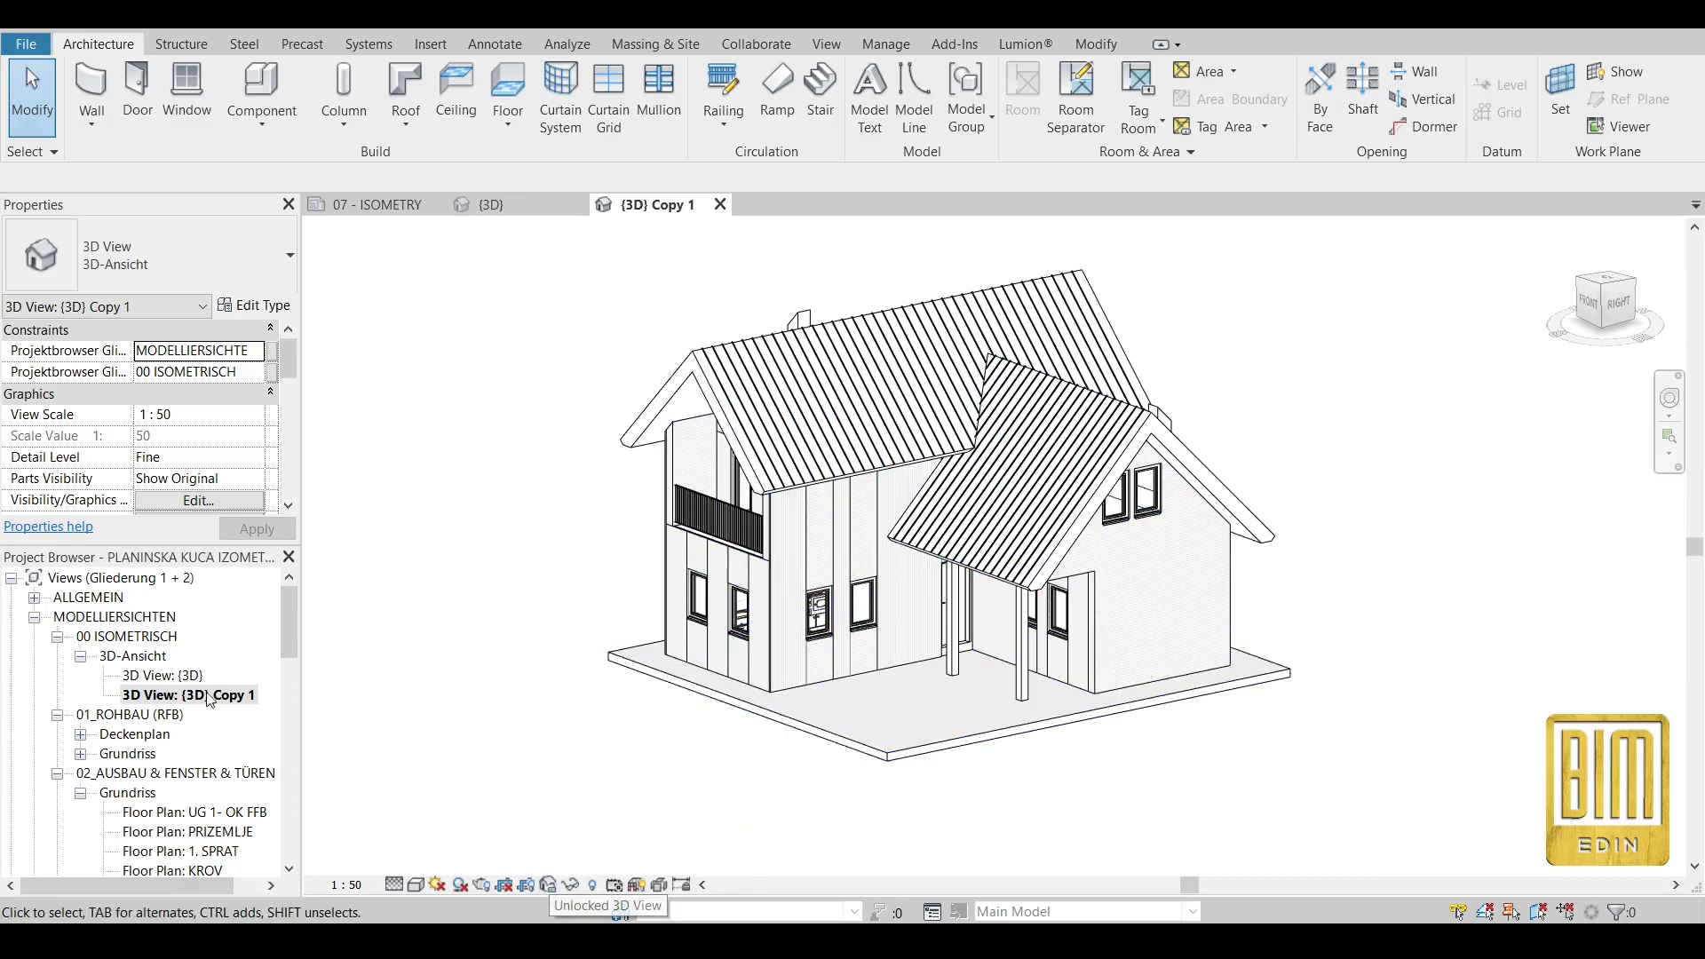
# Rename the duplicated 3D view as ISOMETRY.
pyautogui.rightClick(186, 694)
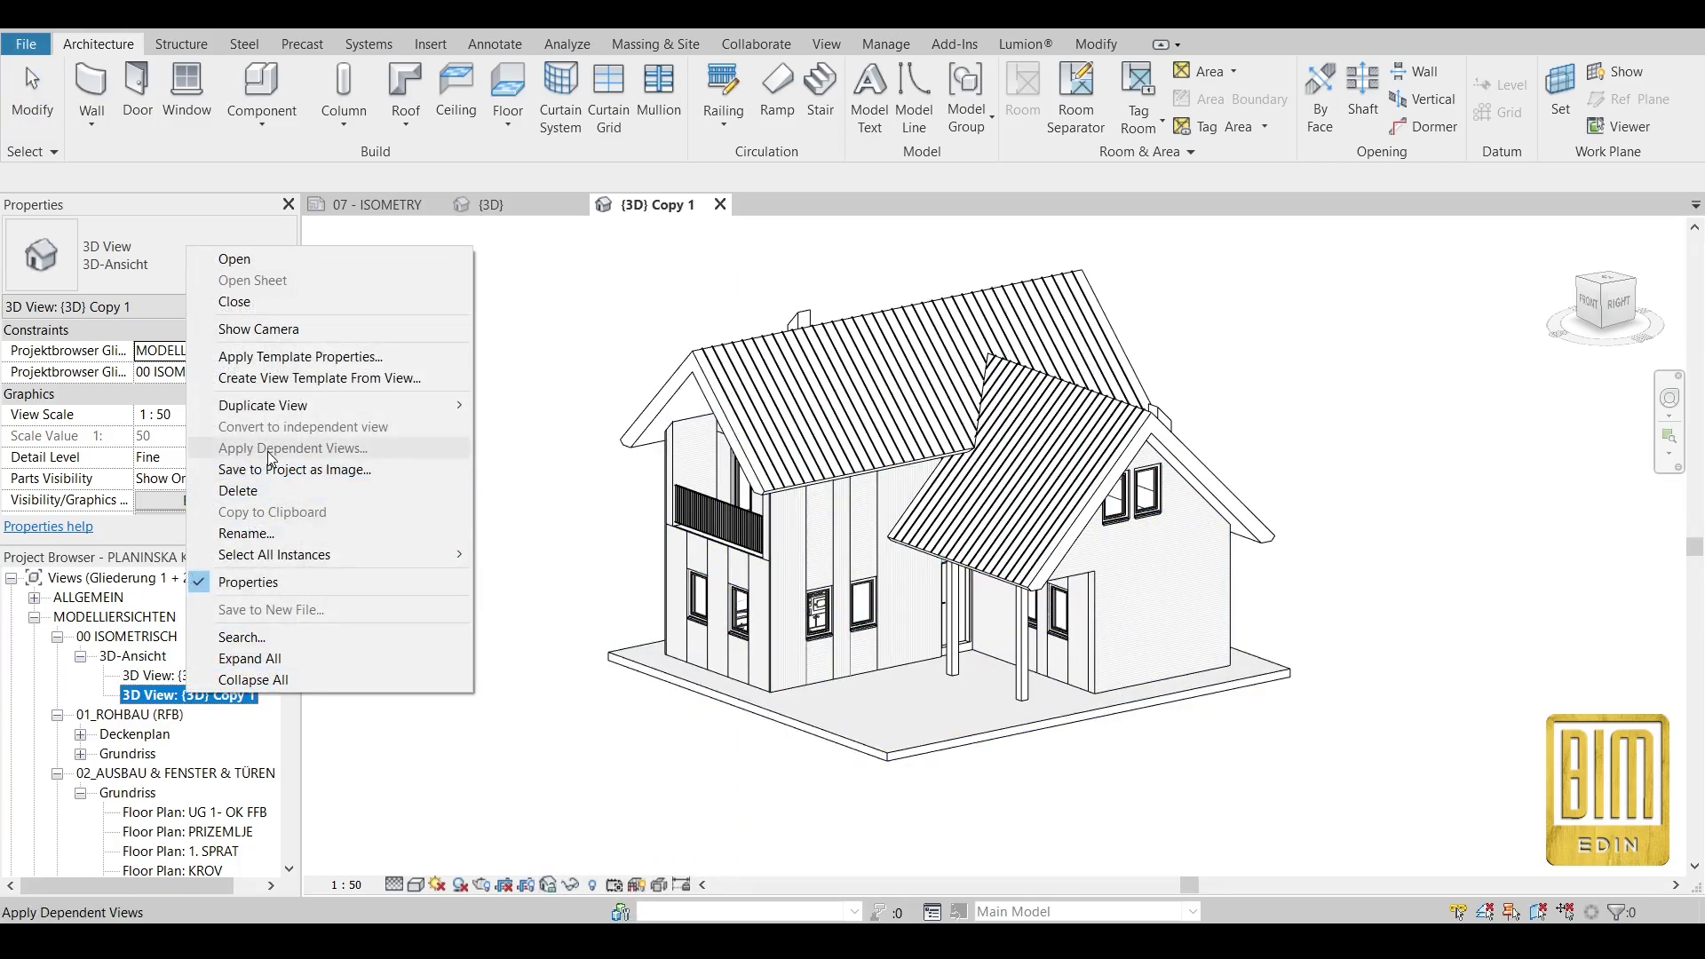
pyautogui.click(249, 533)
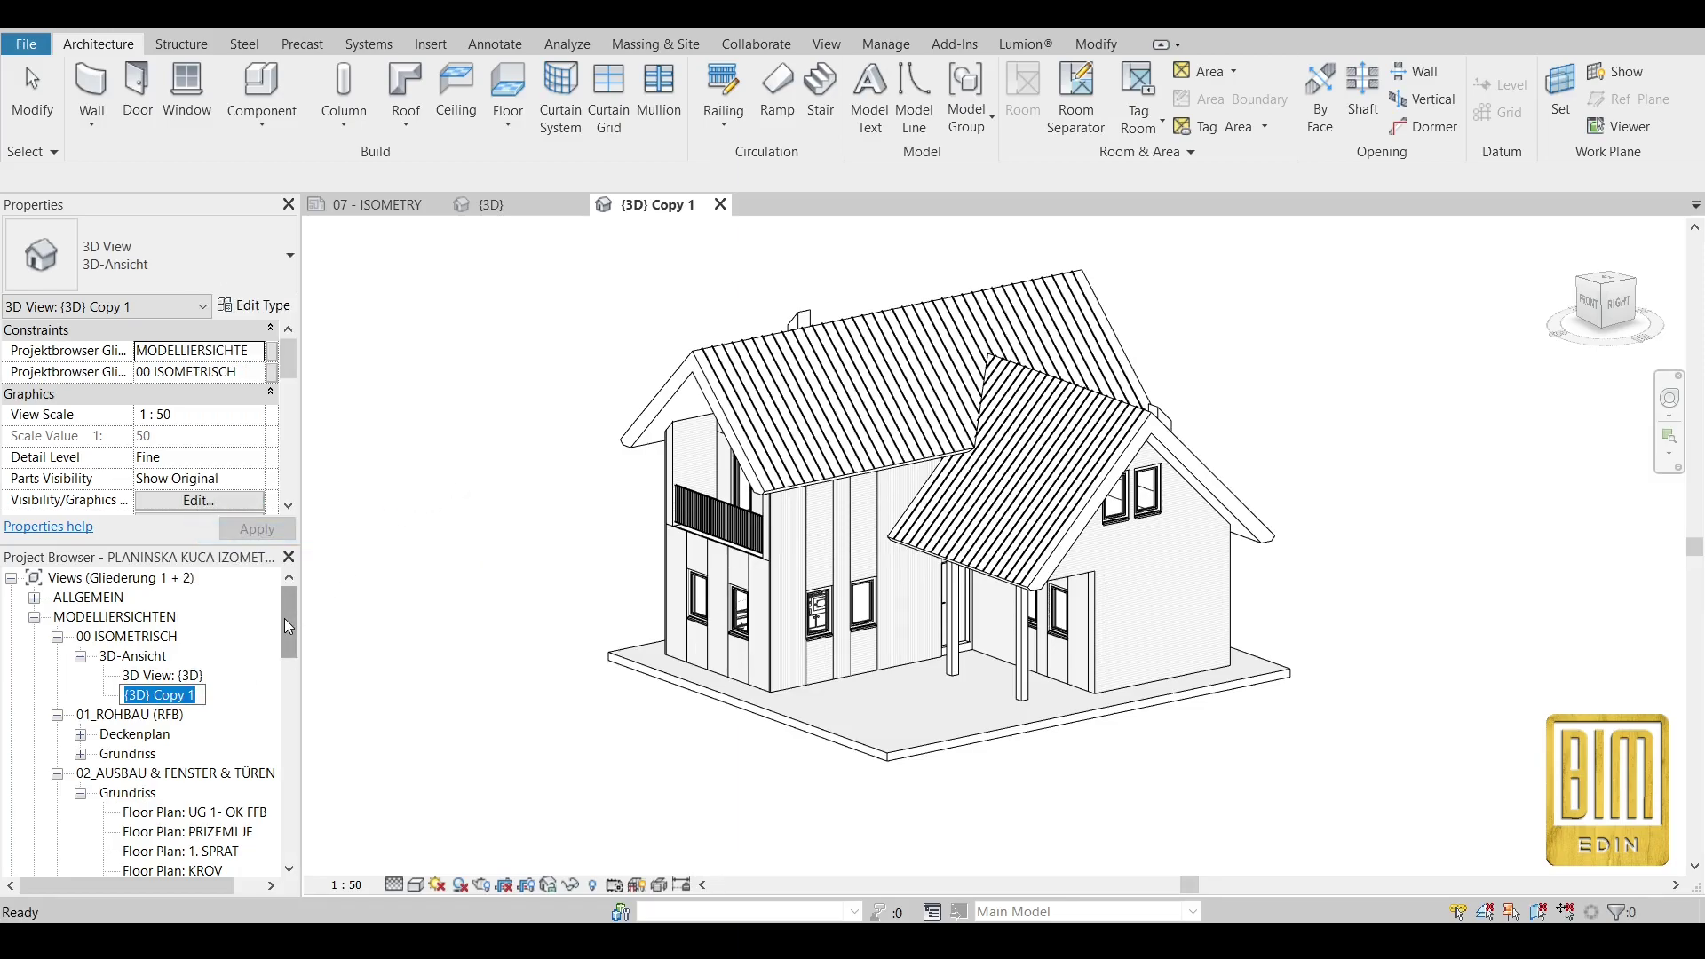
pyautogui.press('End')
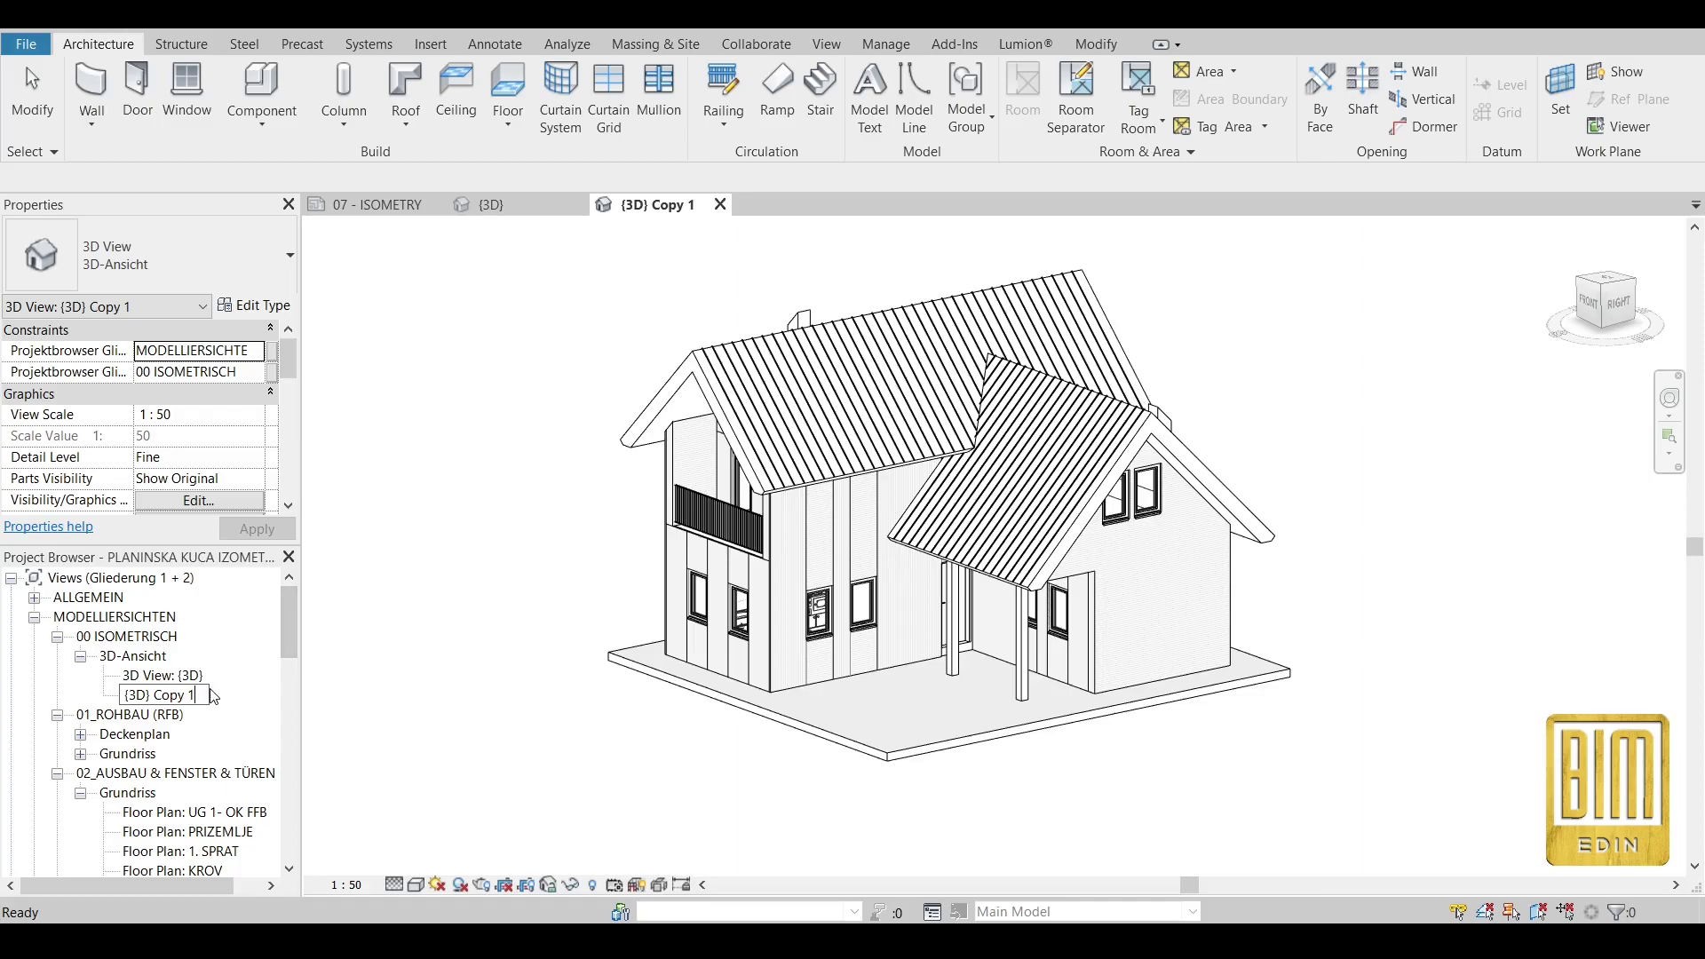
pyautogui.moveTo(204, 691); pyautogui.dragTo(161, 696)
pyautogui.press('BackSpace')
pyautogui.write('ISOMETRY')
pyautogui.press('Return')
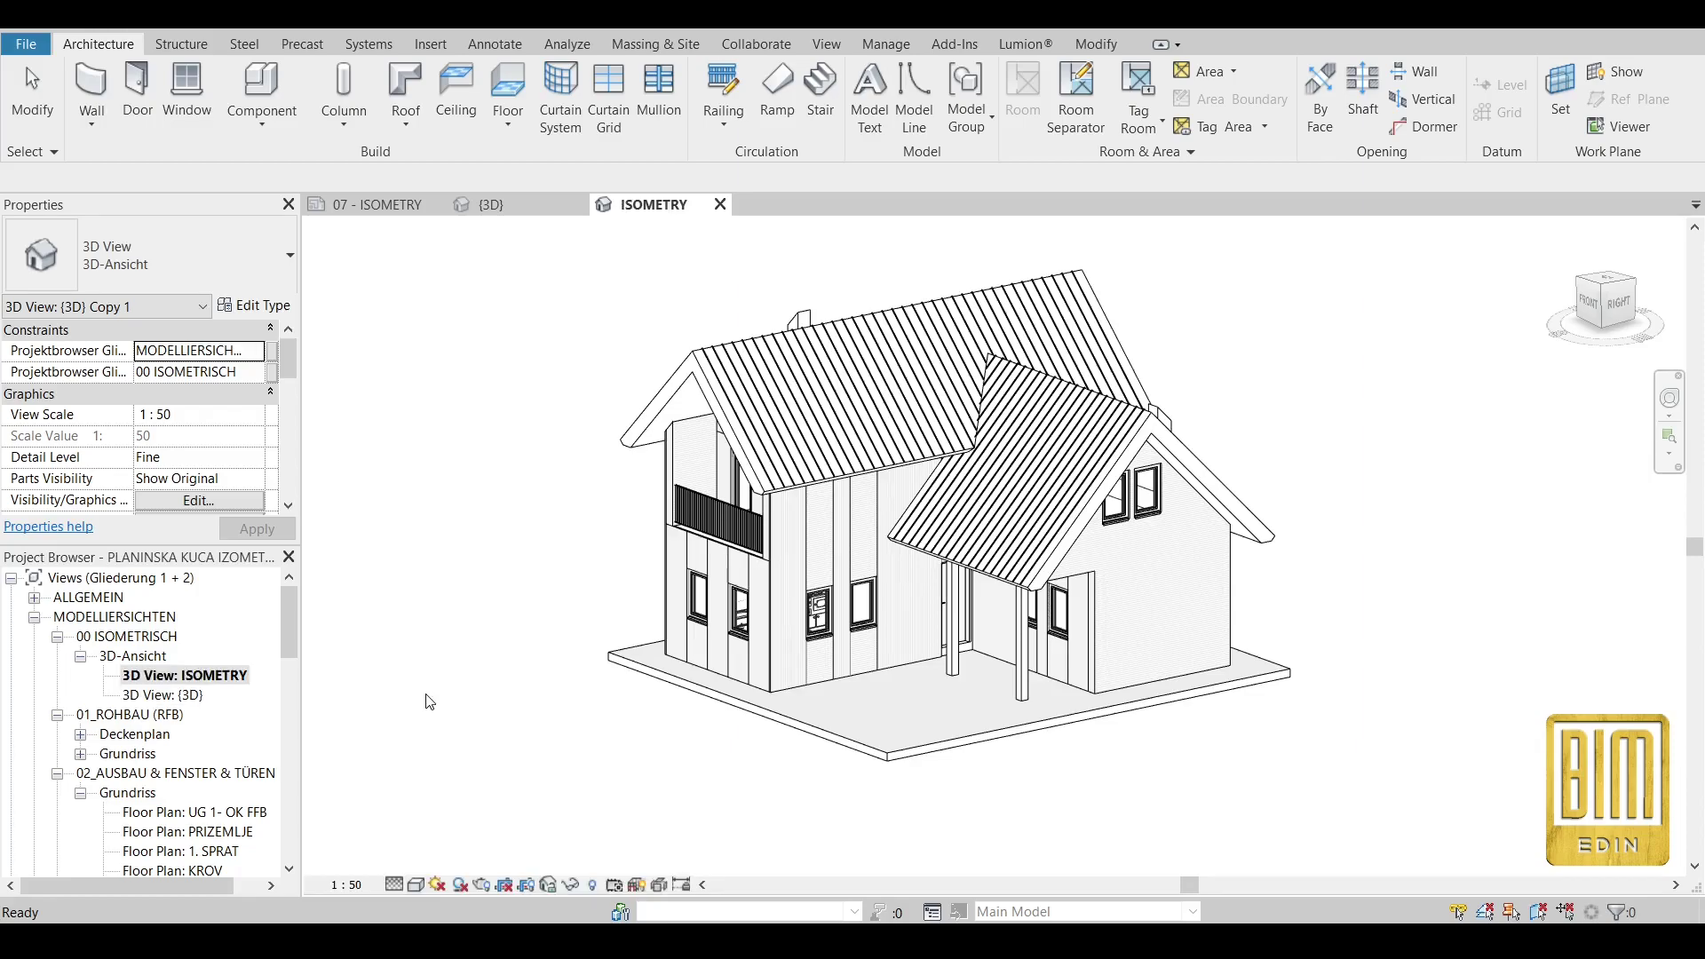
# Save the orientation of the ISOMETRY view and lock it.
pyautogui.scroll(-5, 164, 746)
pyautogui.scroll(-10, 164, 755)
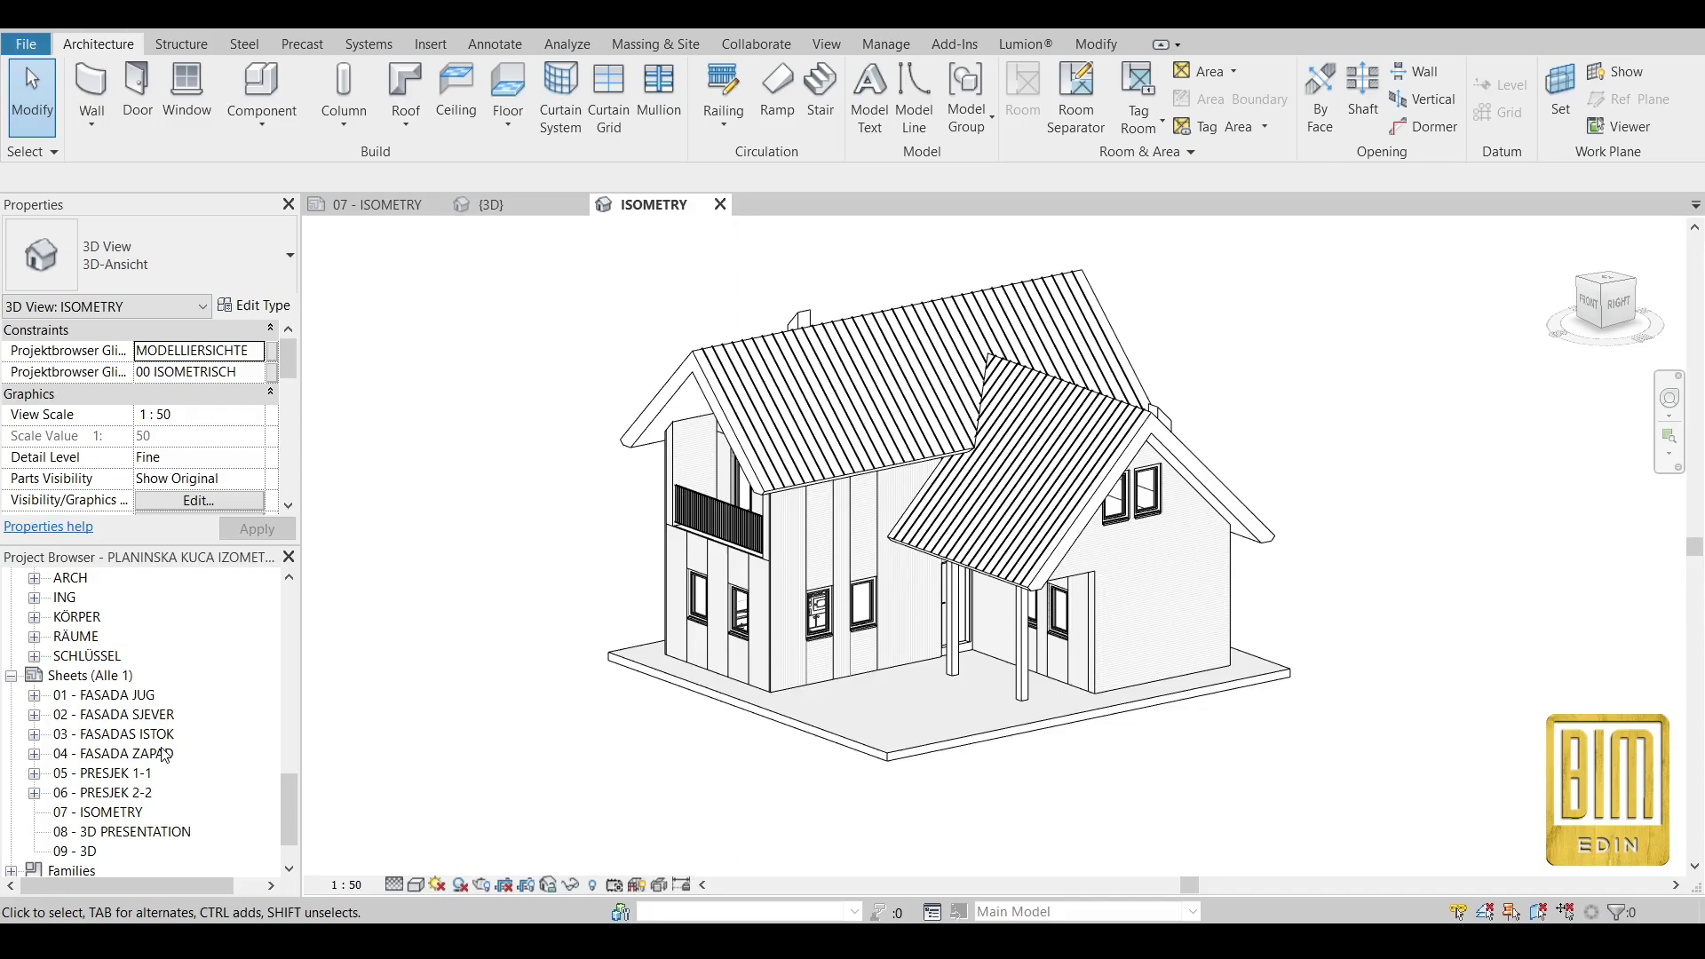
pyautogui.scroll(12, 165, 755)
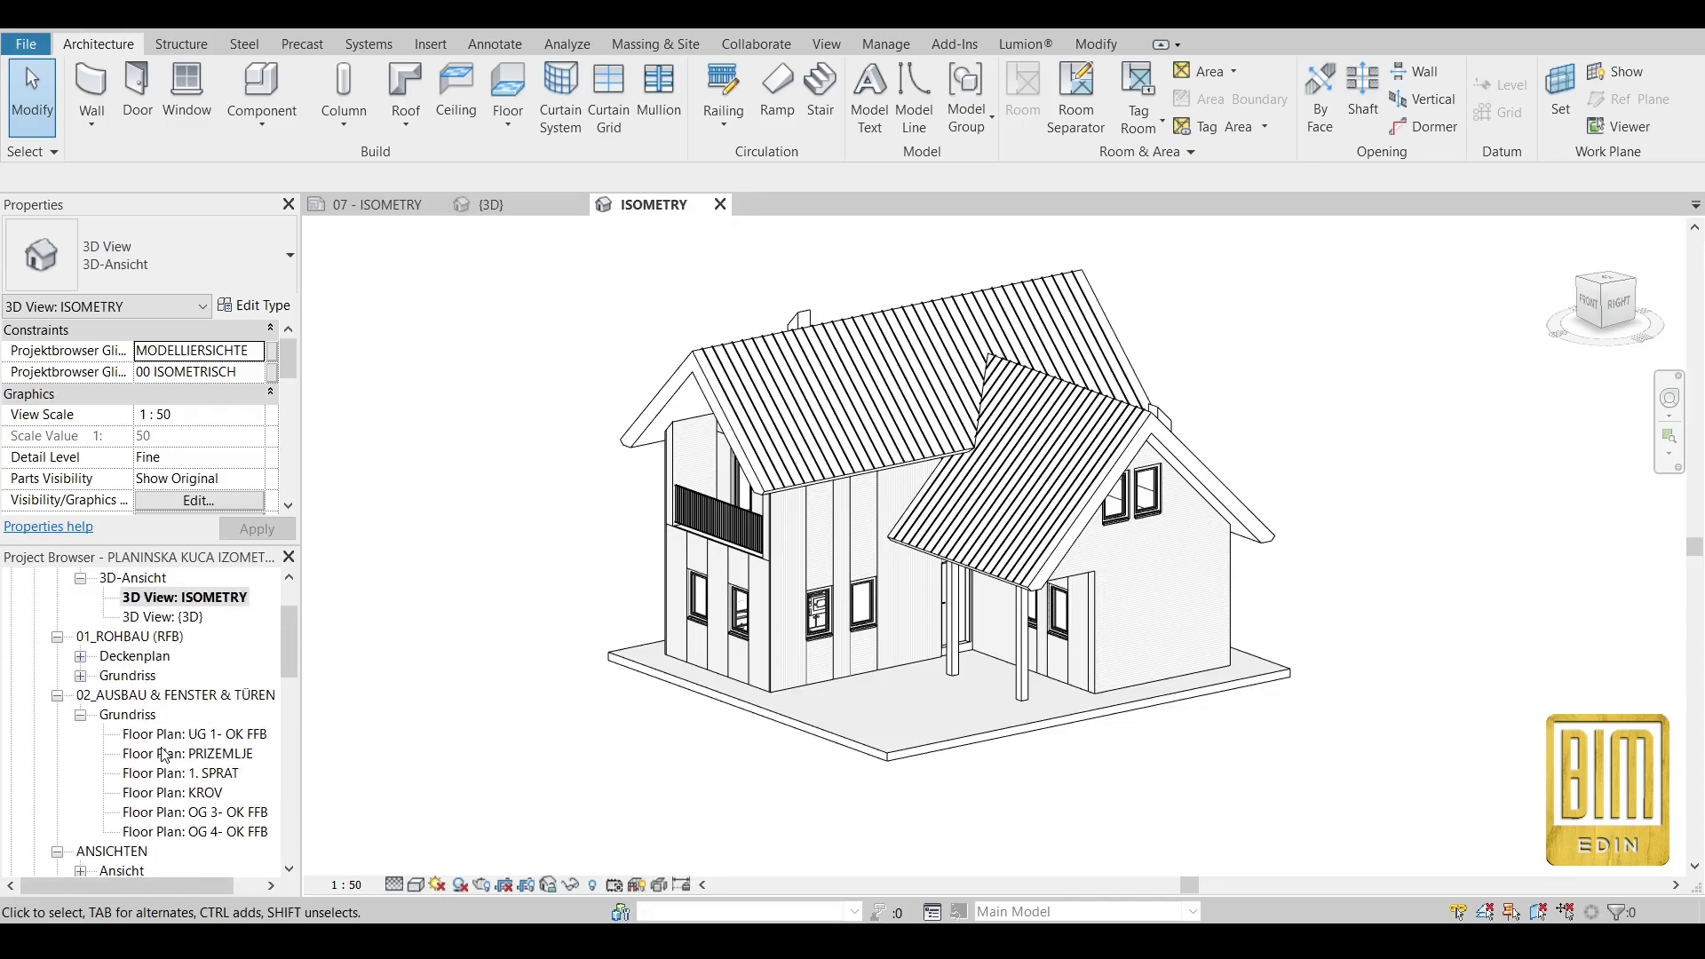
pyautogui.scroll(2, 164, 755)
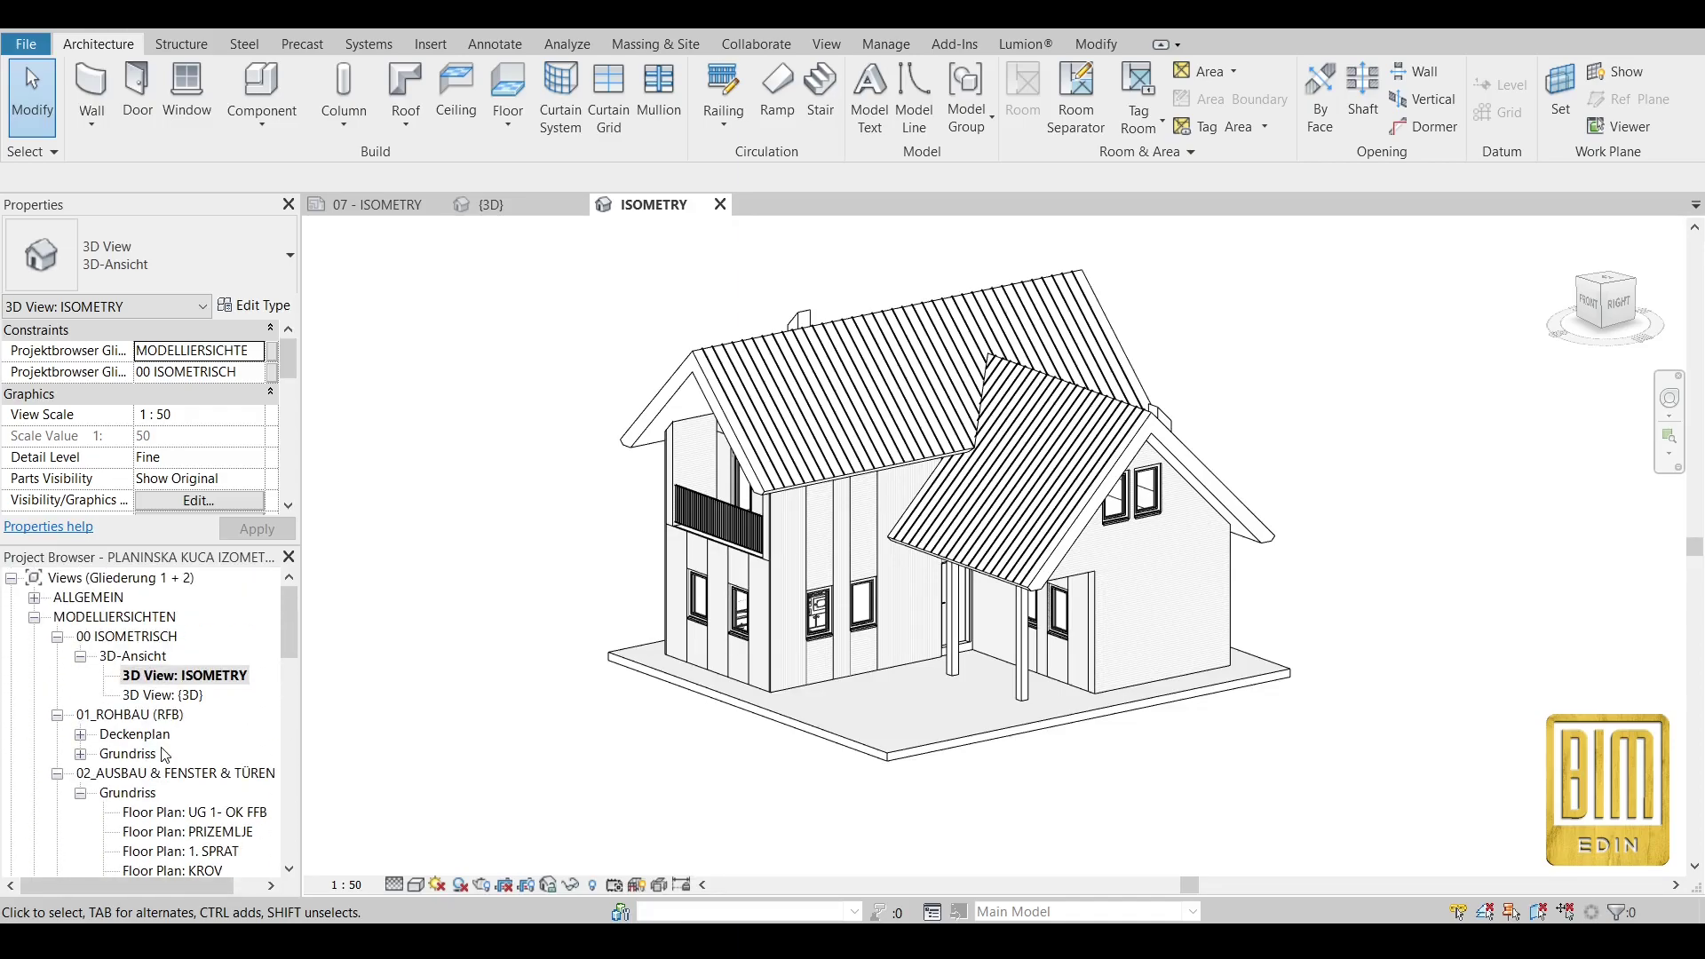
pyautogui.click(551, 886)
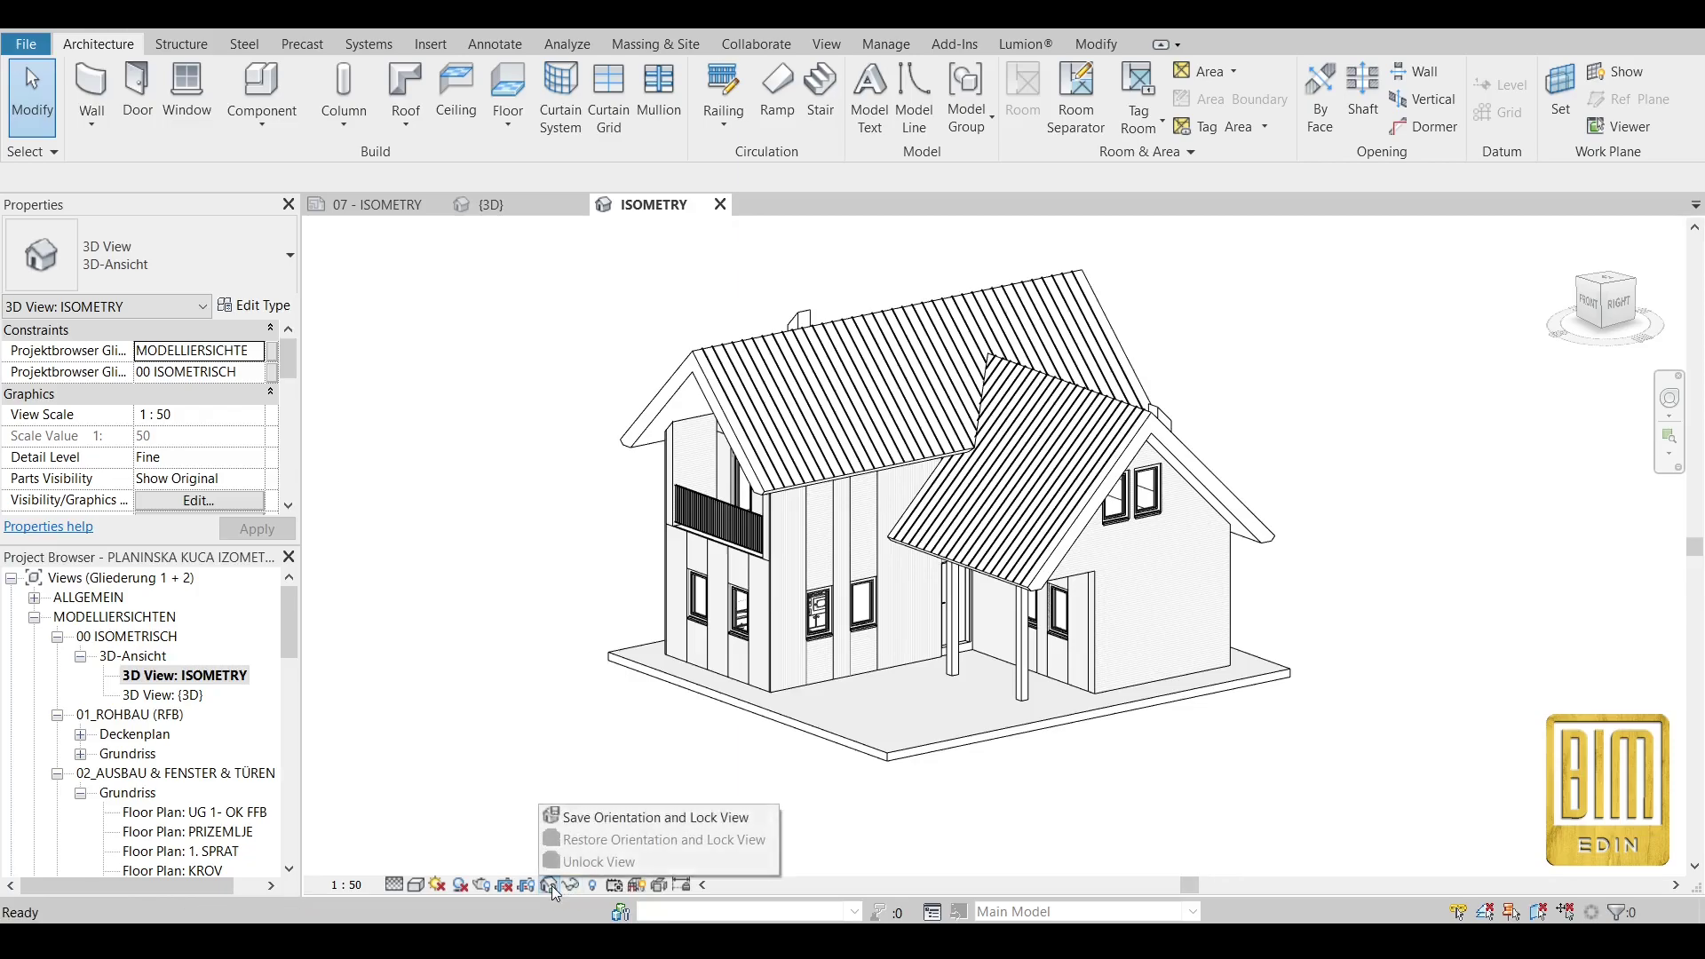
pyautogui.click(590, 819)
pyautogui.scroll(-2, 855, 629)
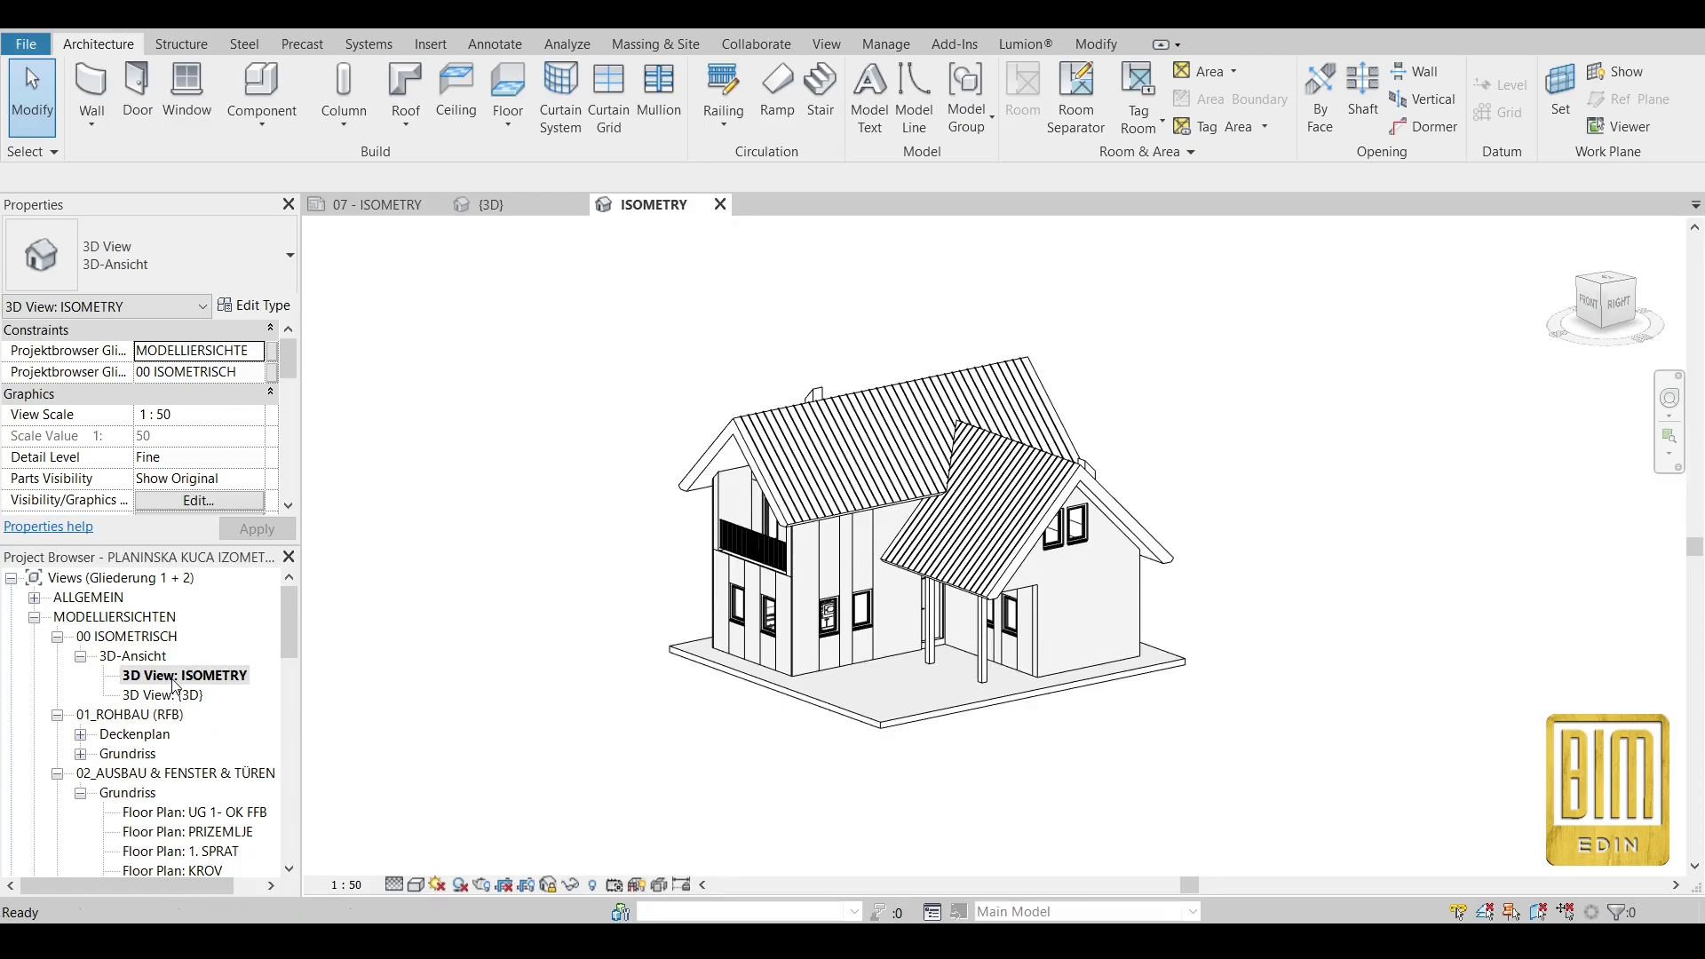
# Duplicate the ISOMETRY view twice with detailing.
pyautogui.rightClick(175, 679)
pyautogui.moveTo(268, 399)
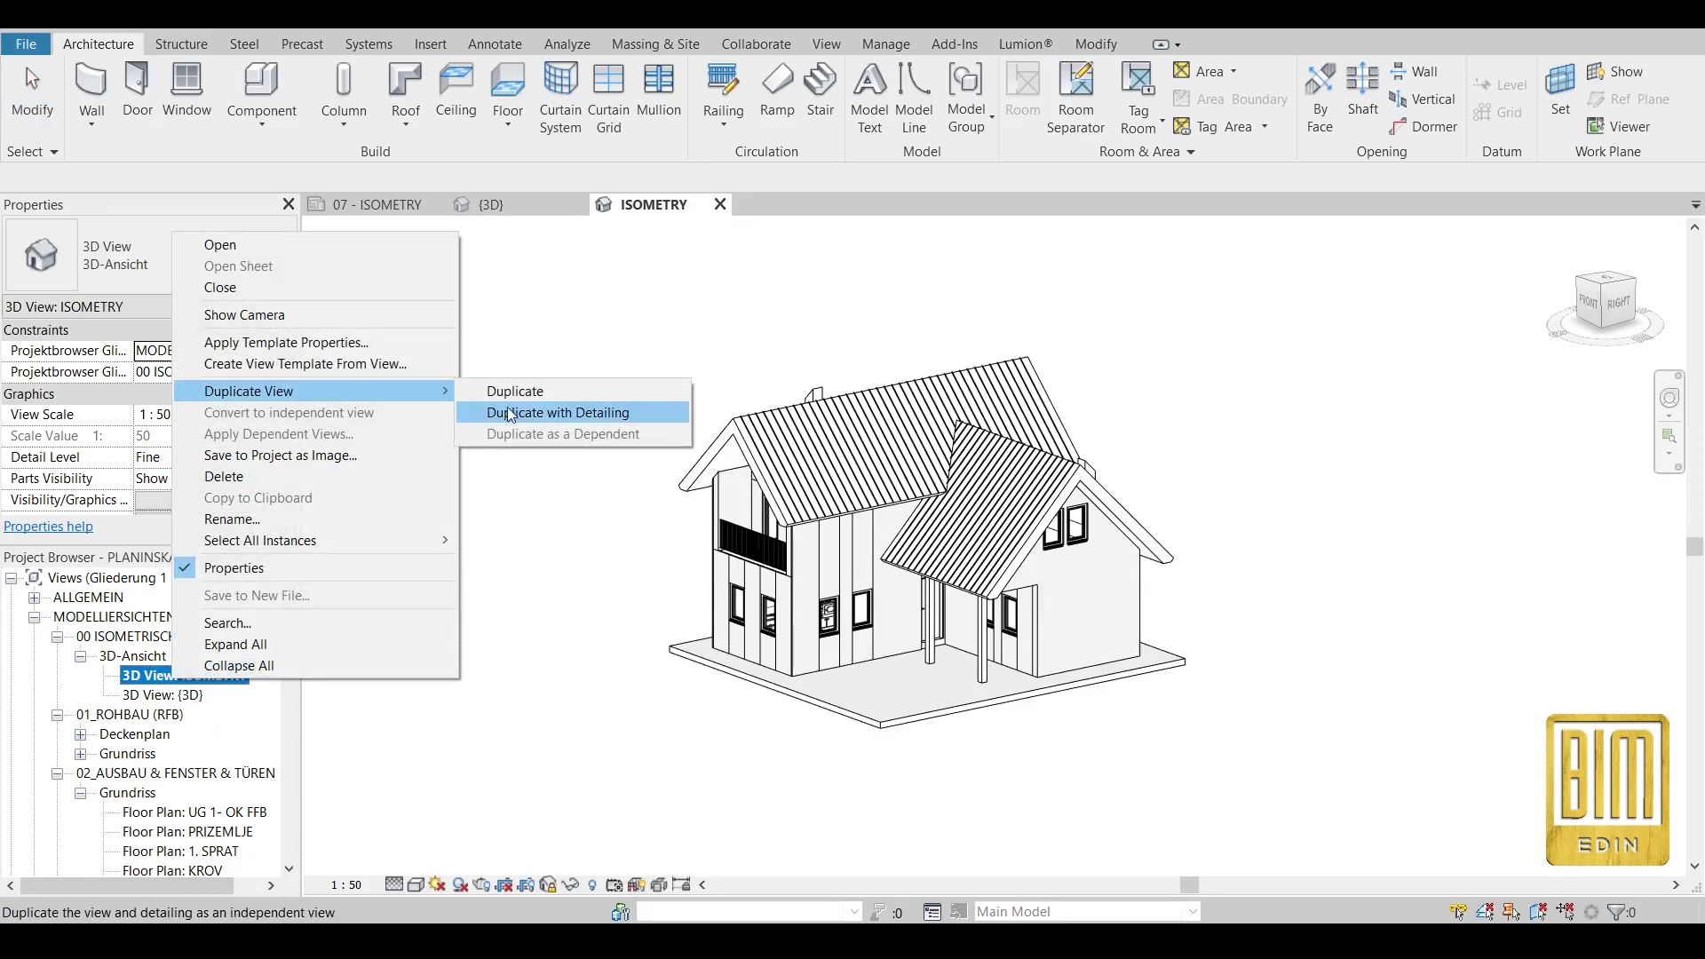
pyautogui.click(538, 414)
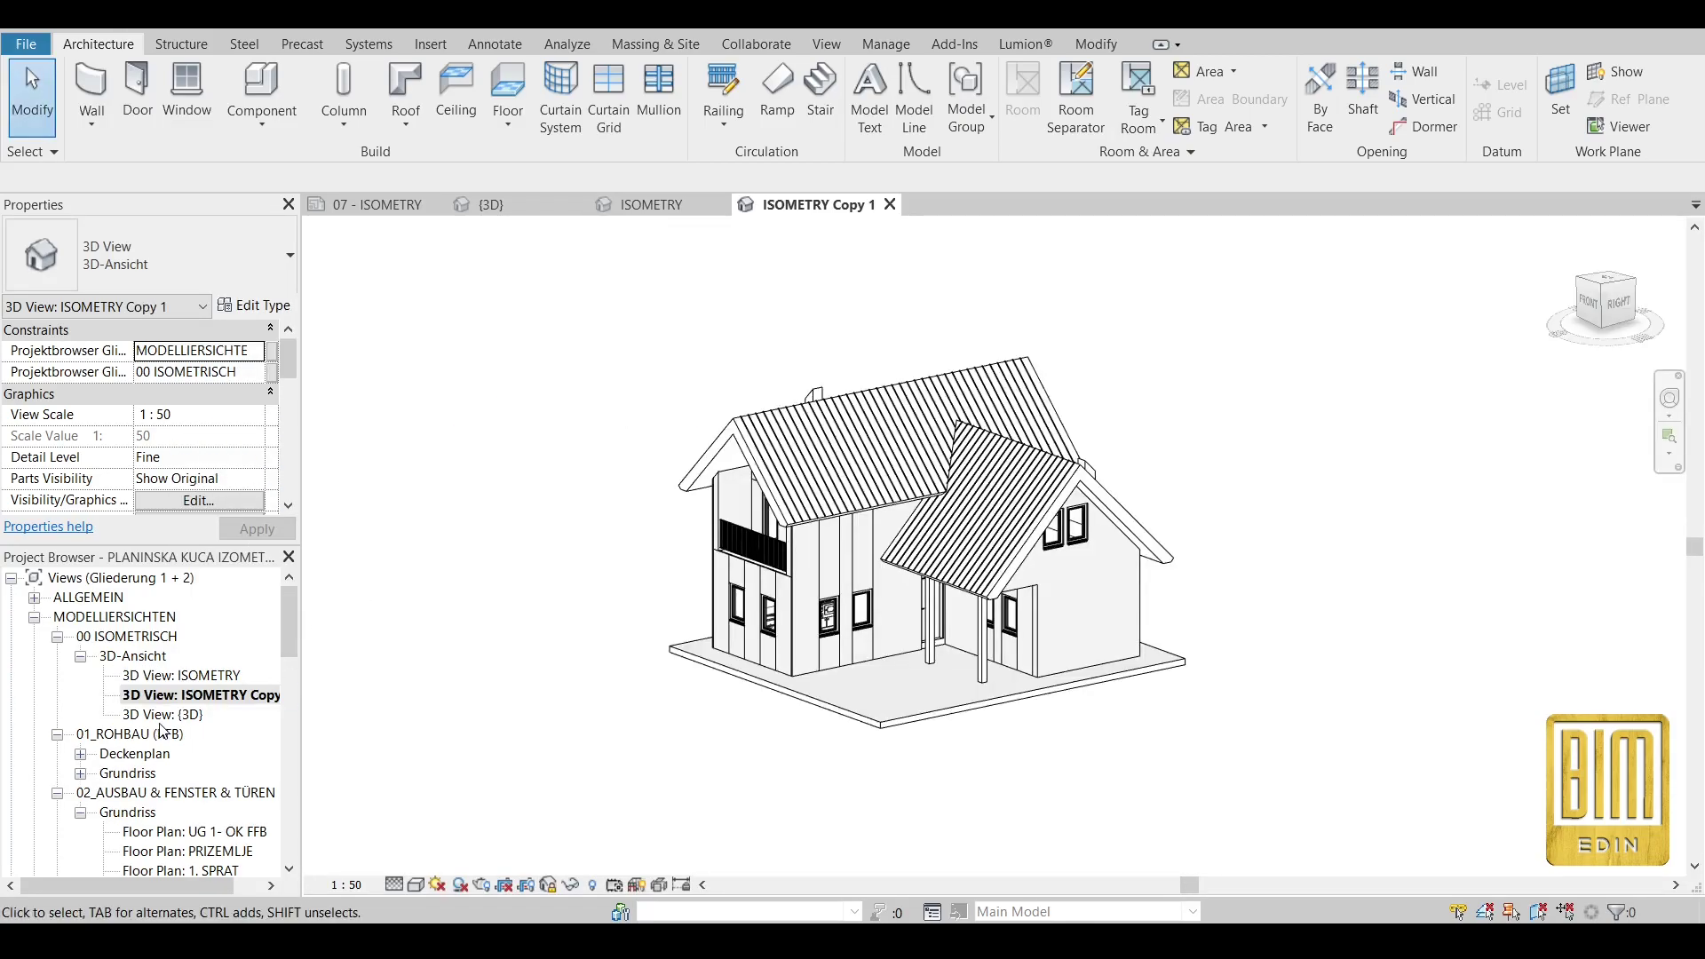
pyautogui.click(177, 694)
pyautogui.rightClick(177, 694)
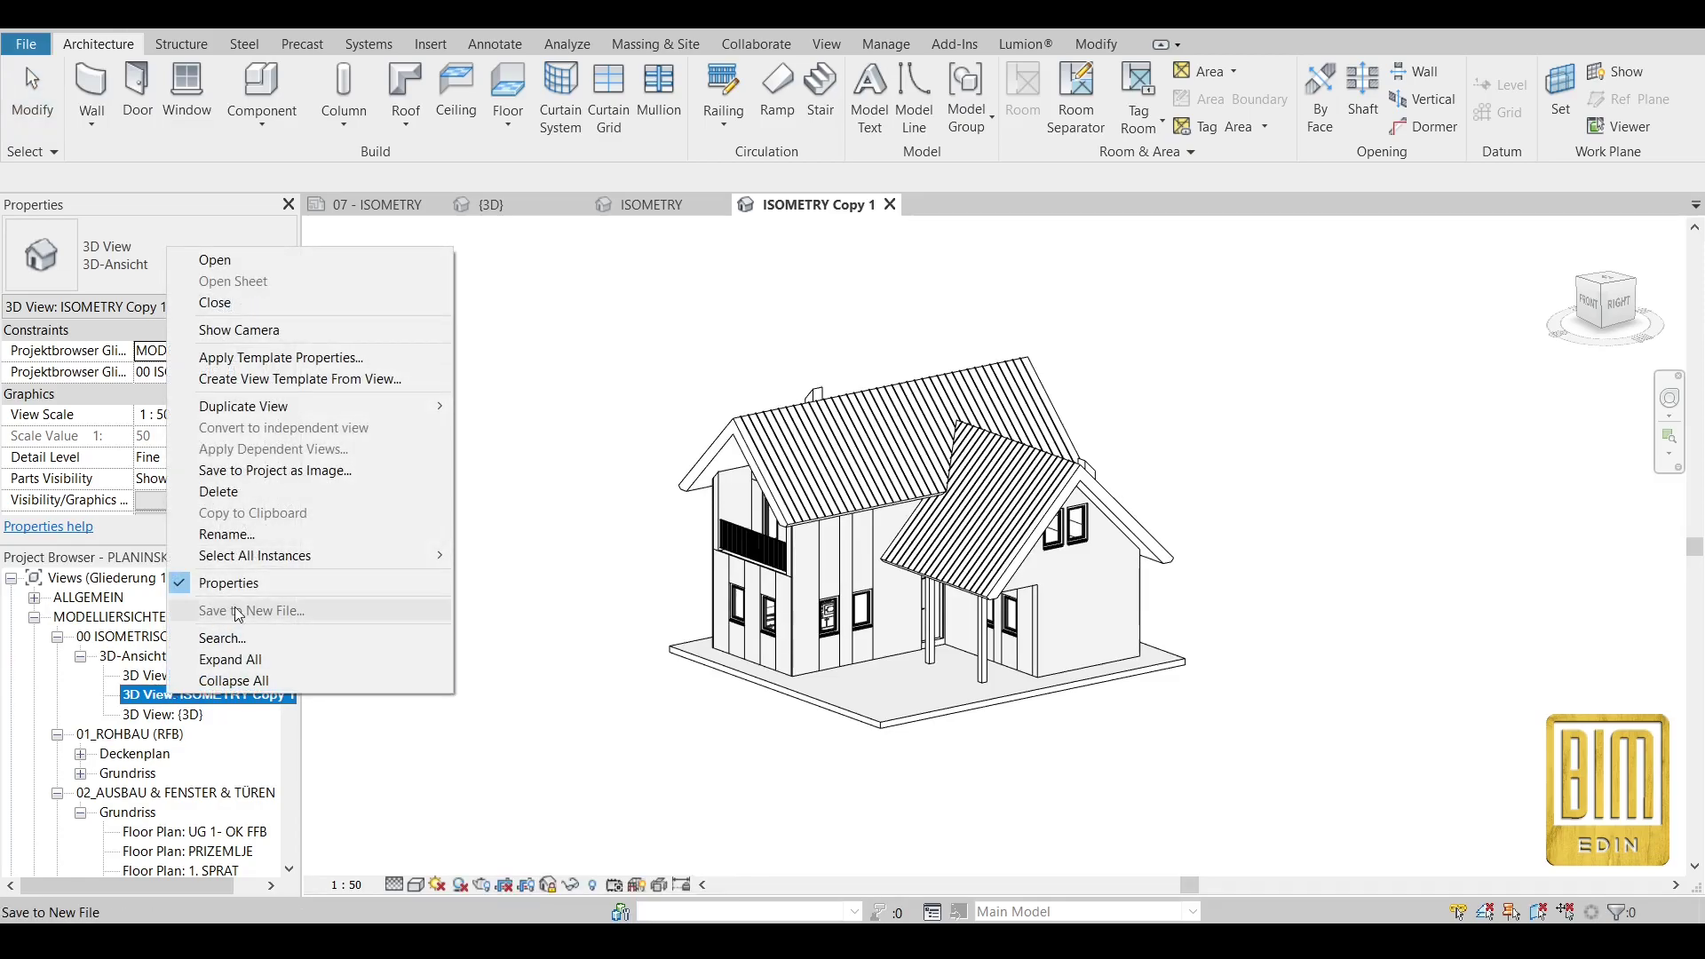
pyautogui.click(685, 641)
pyautogui.rightClick(195, 675)
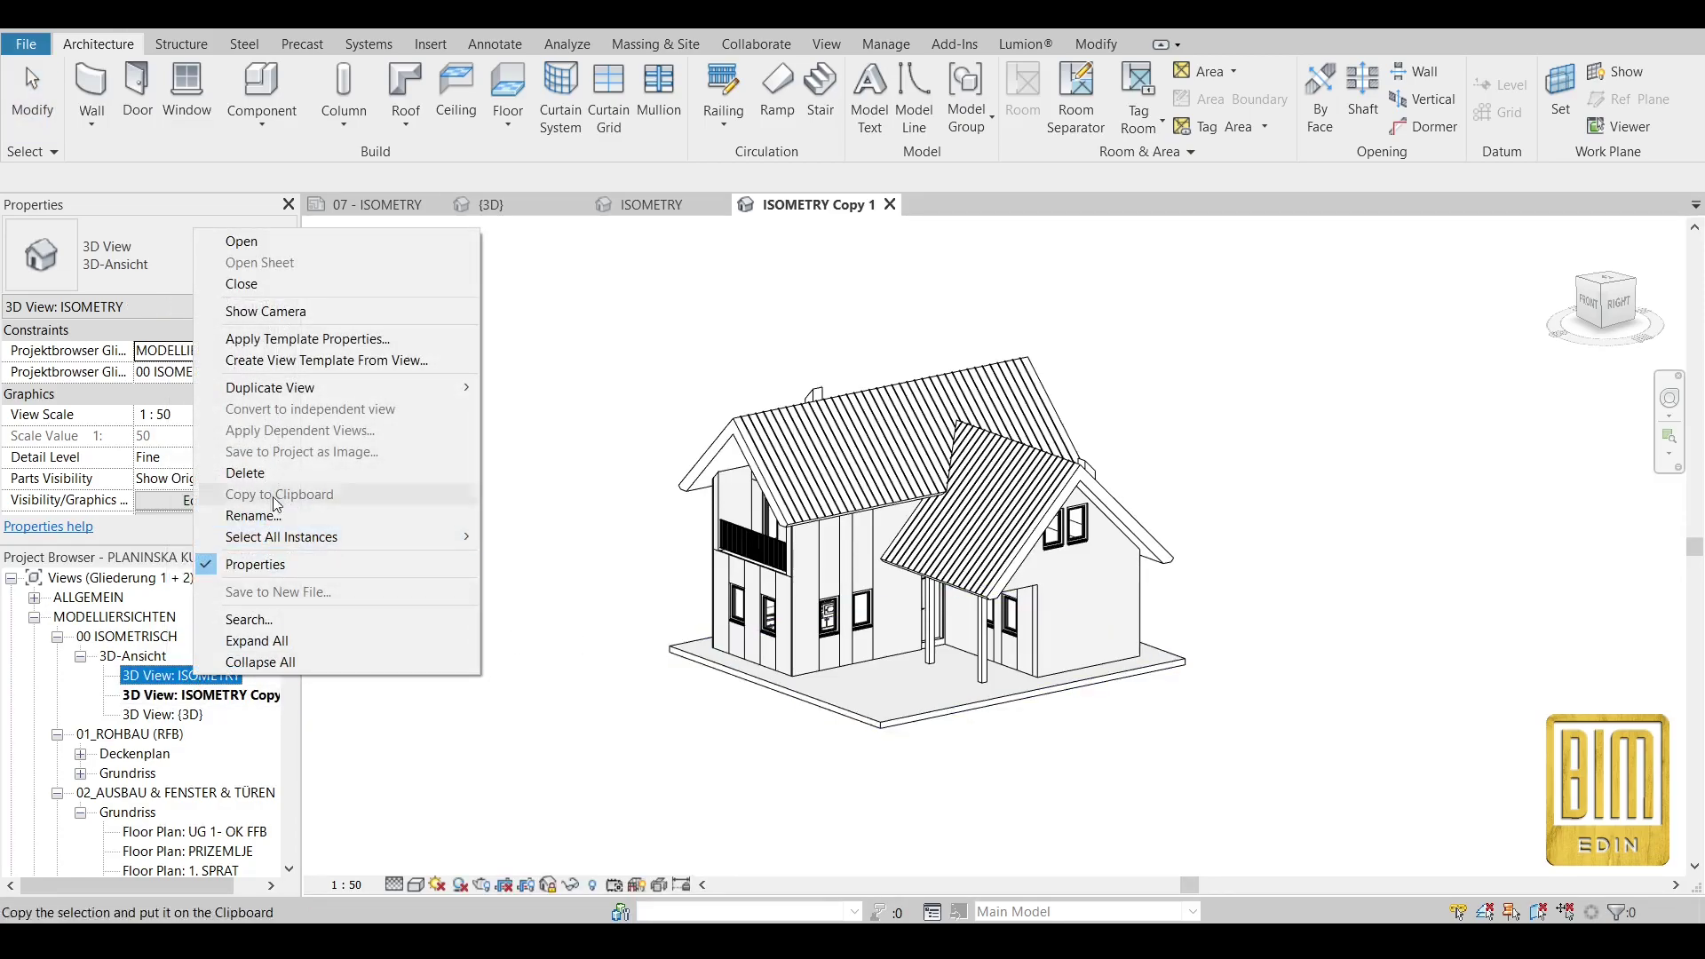
pyautogui.moveTo(290, 389)
pyautogui.click(543, 412)
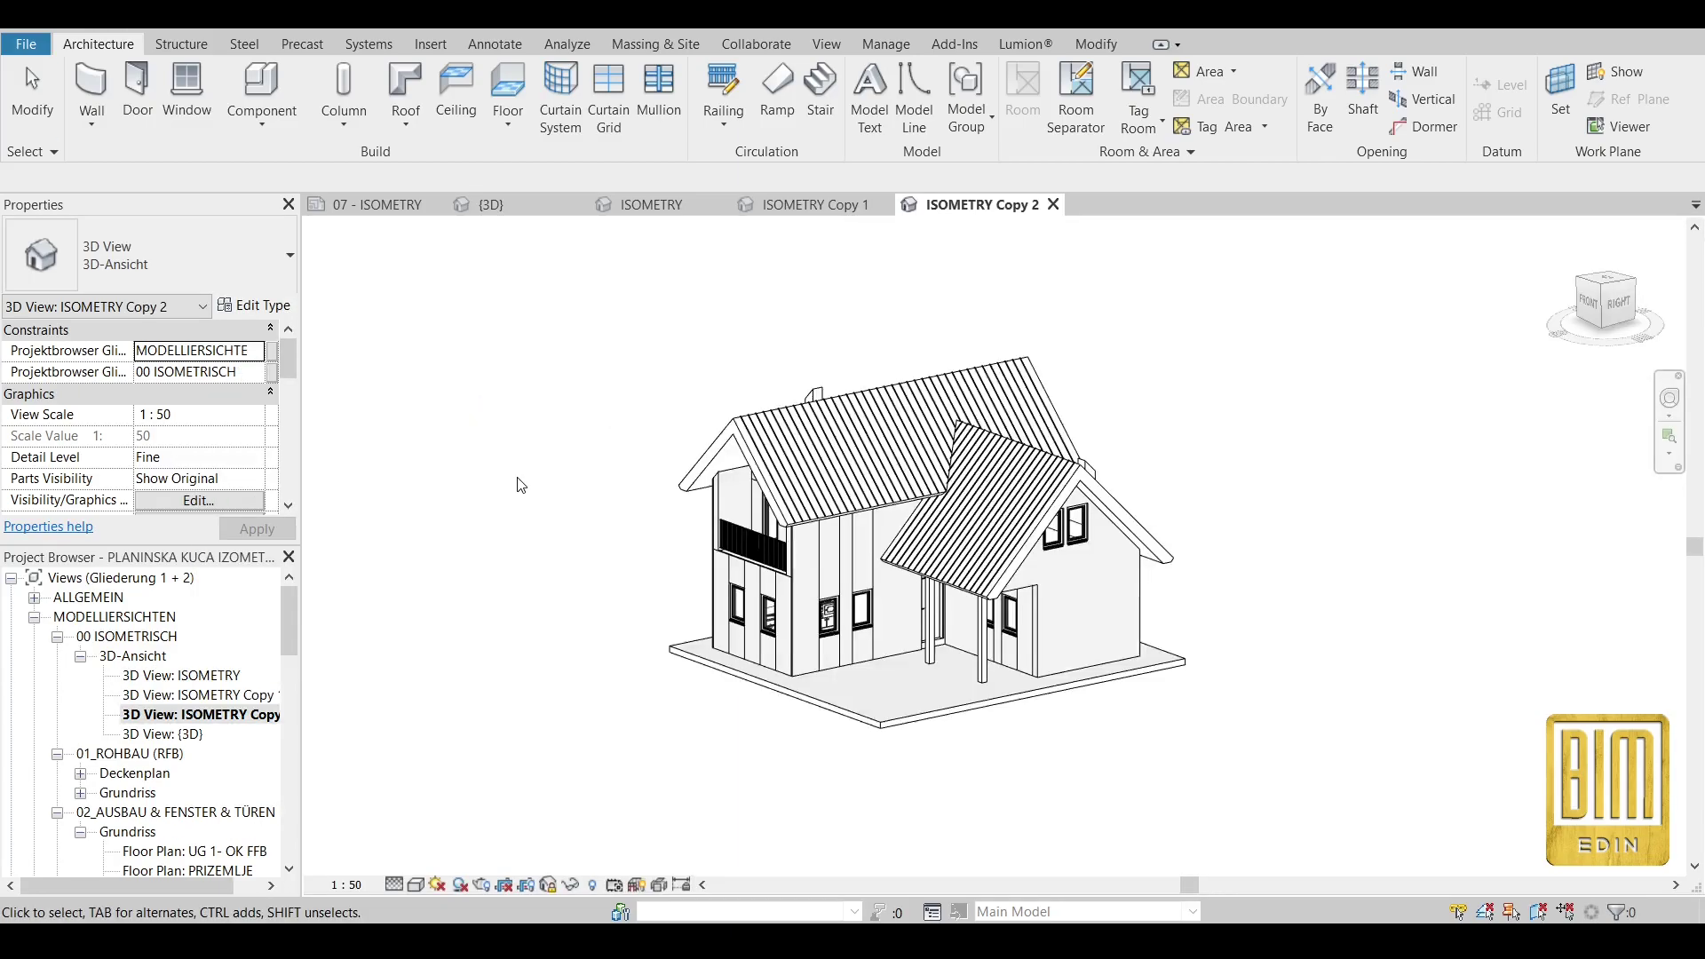
# Rename the first copy of the isometric view as ISOMETRY 1.
pyautogui.click(178, 696)
pyautogui.rightClick(178, 698)
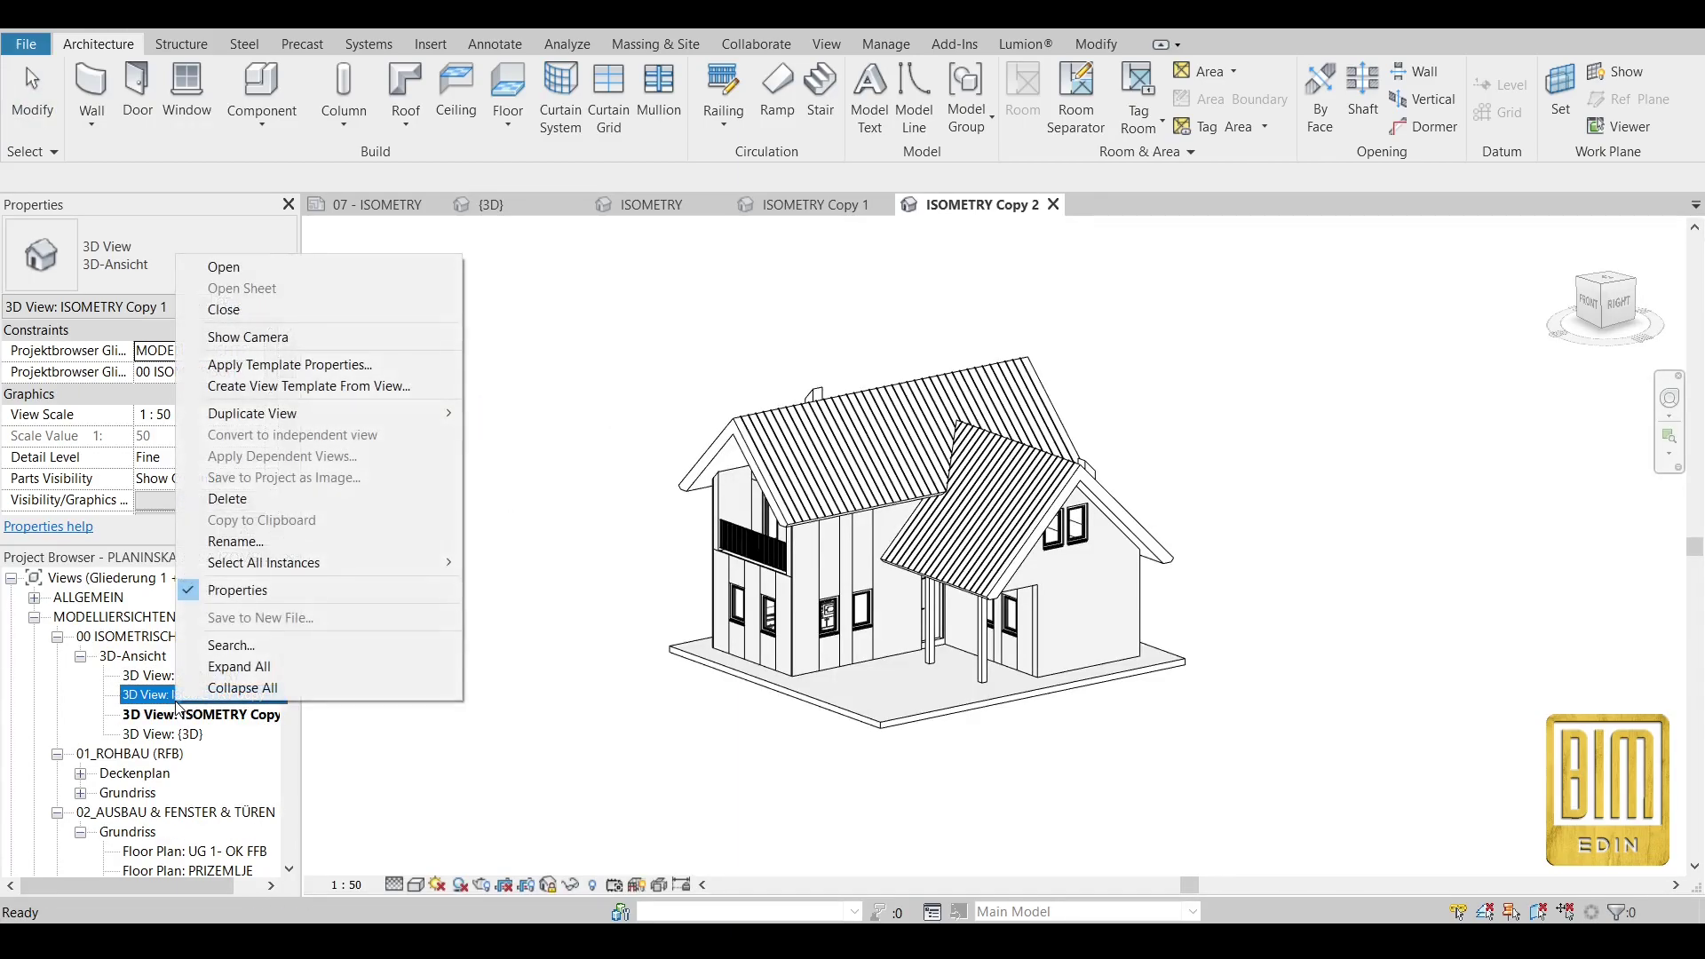
pyautogui.click(289, 544)
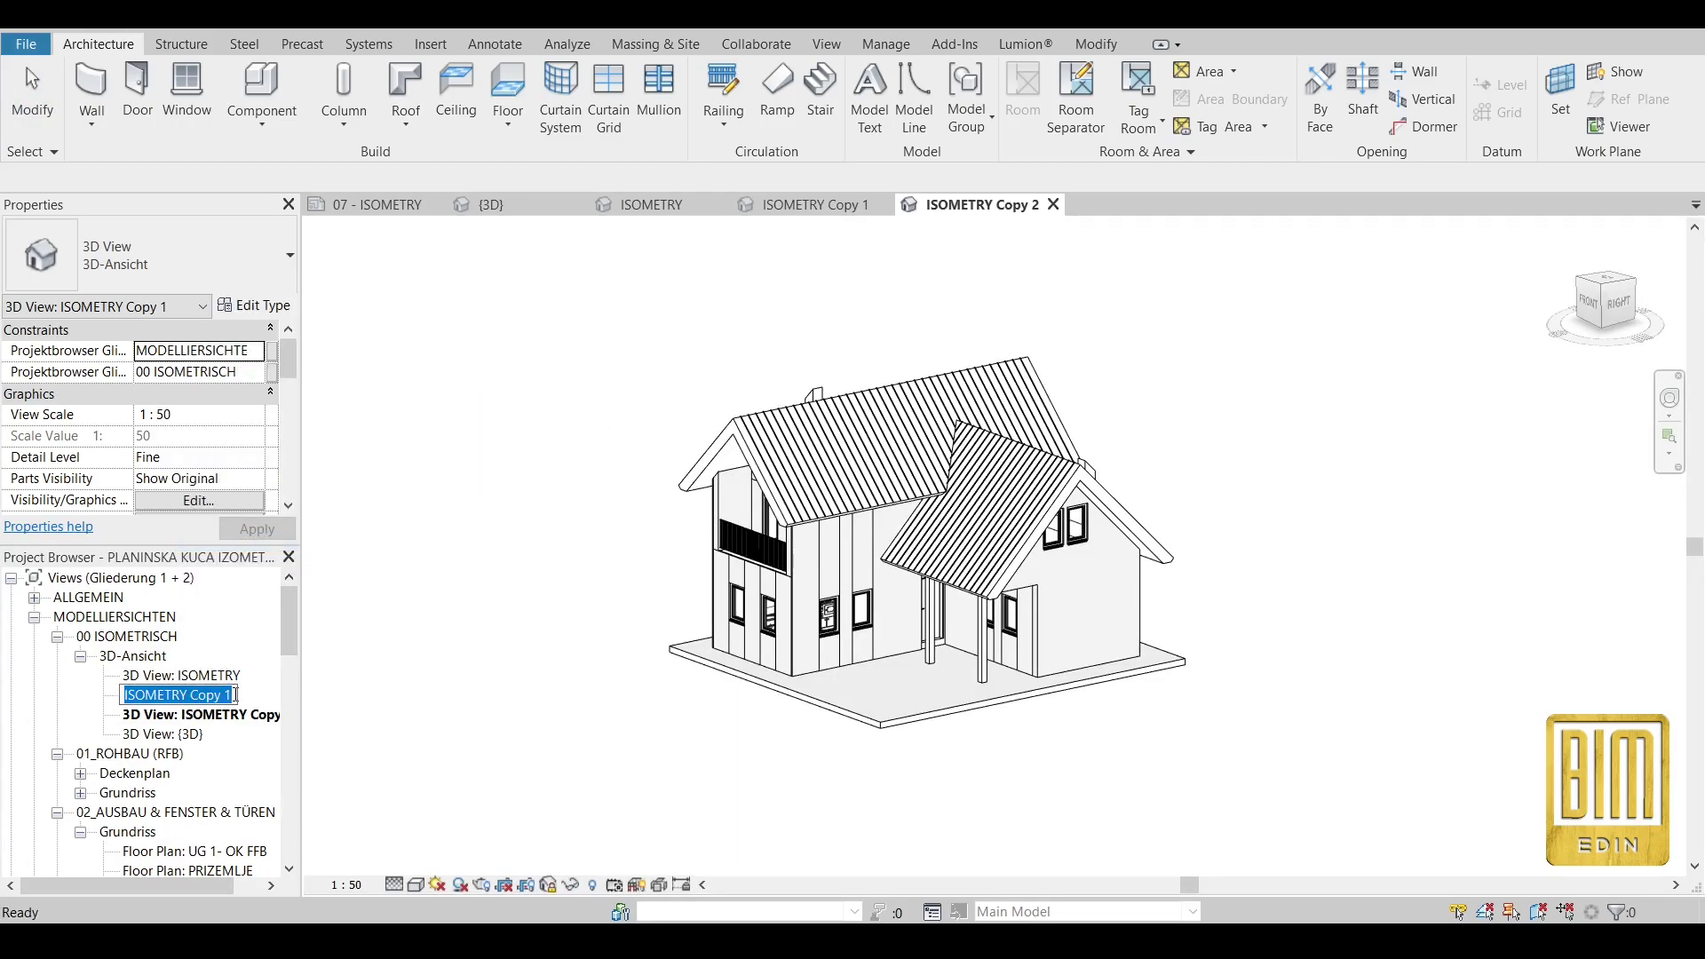
pyautogui.moveTo(235, 694); pyautogui.dragTo(191, 696)
pyautogui.write('1')
pyautogui.press('Return')
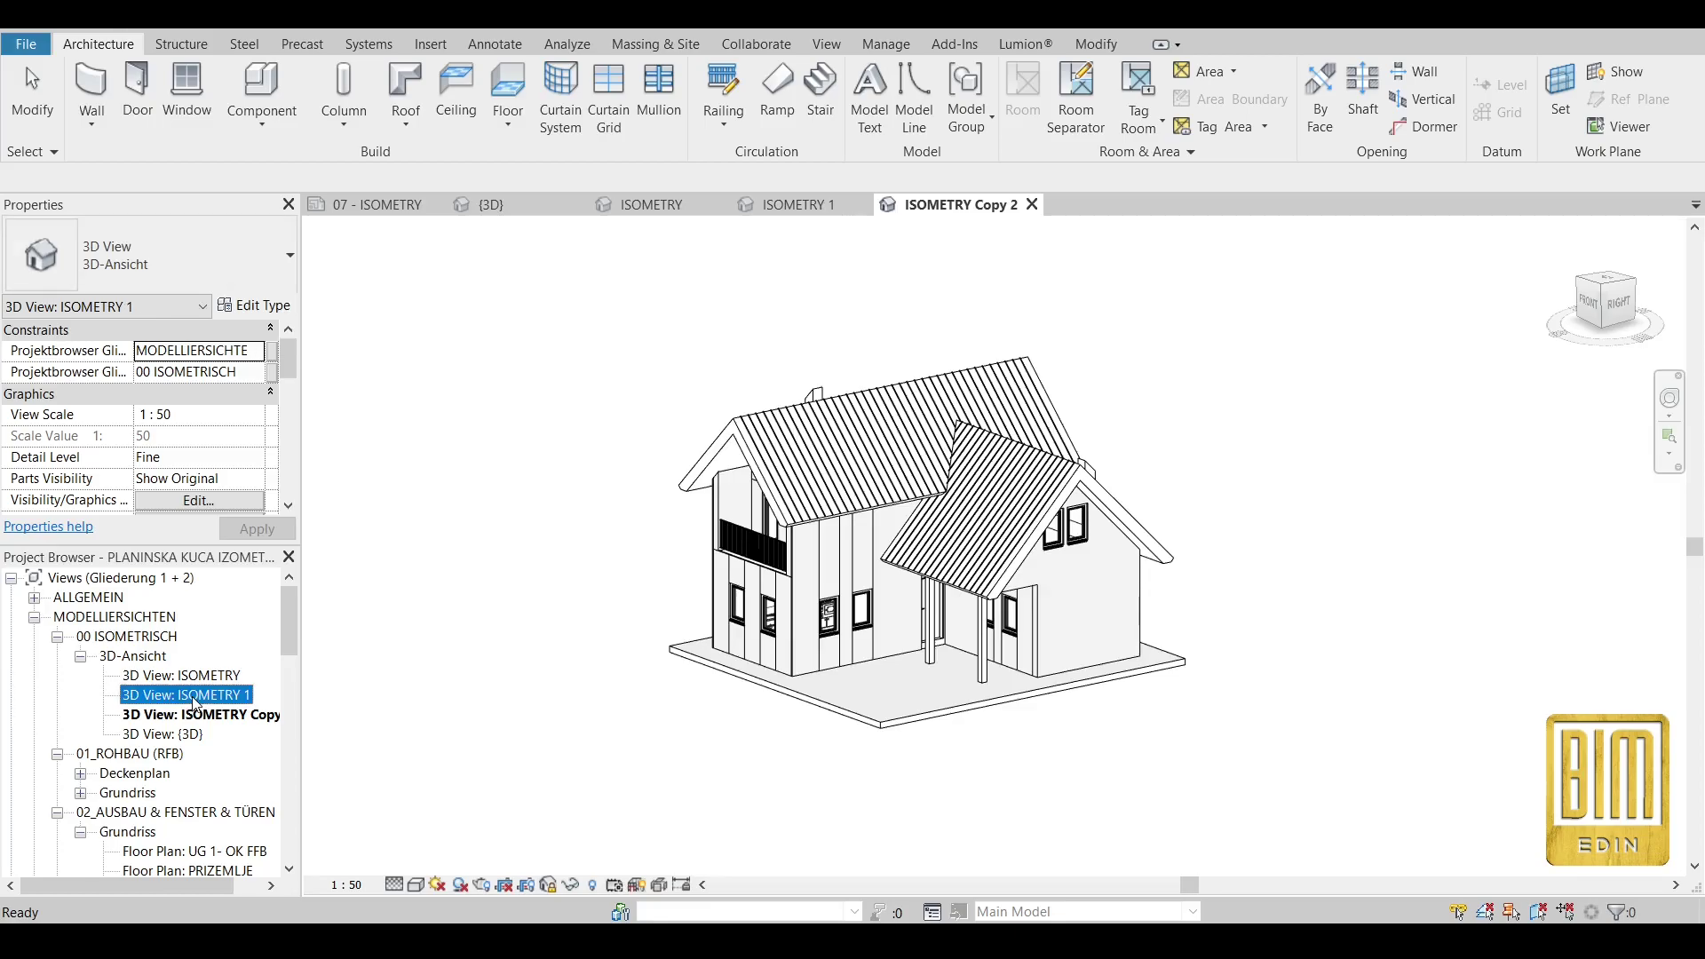
# Rename the second copy of the isometric view as ISOMETRY 2.
pyautogui.click(194, 713)
pyautogui.rightClick(197, 714)
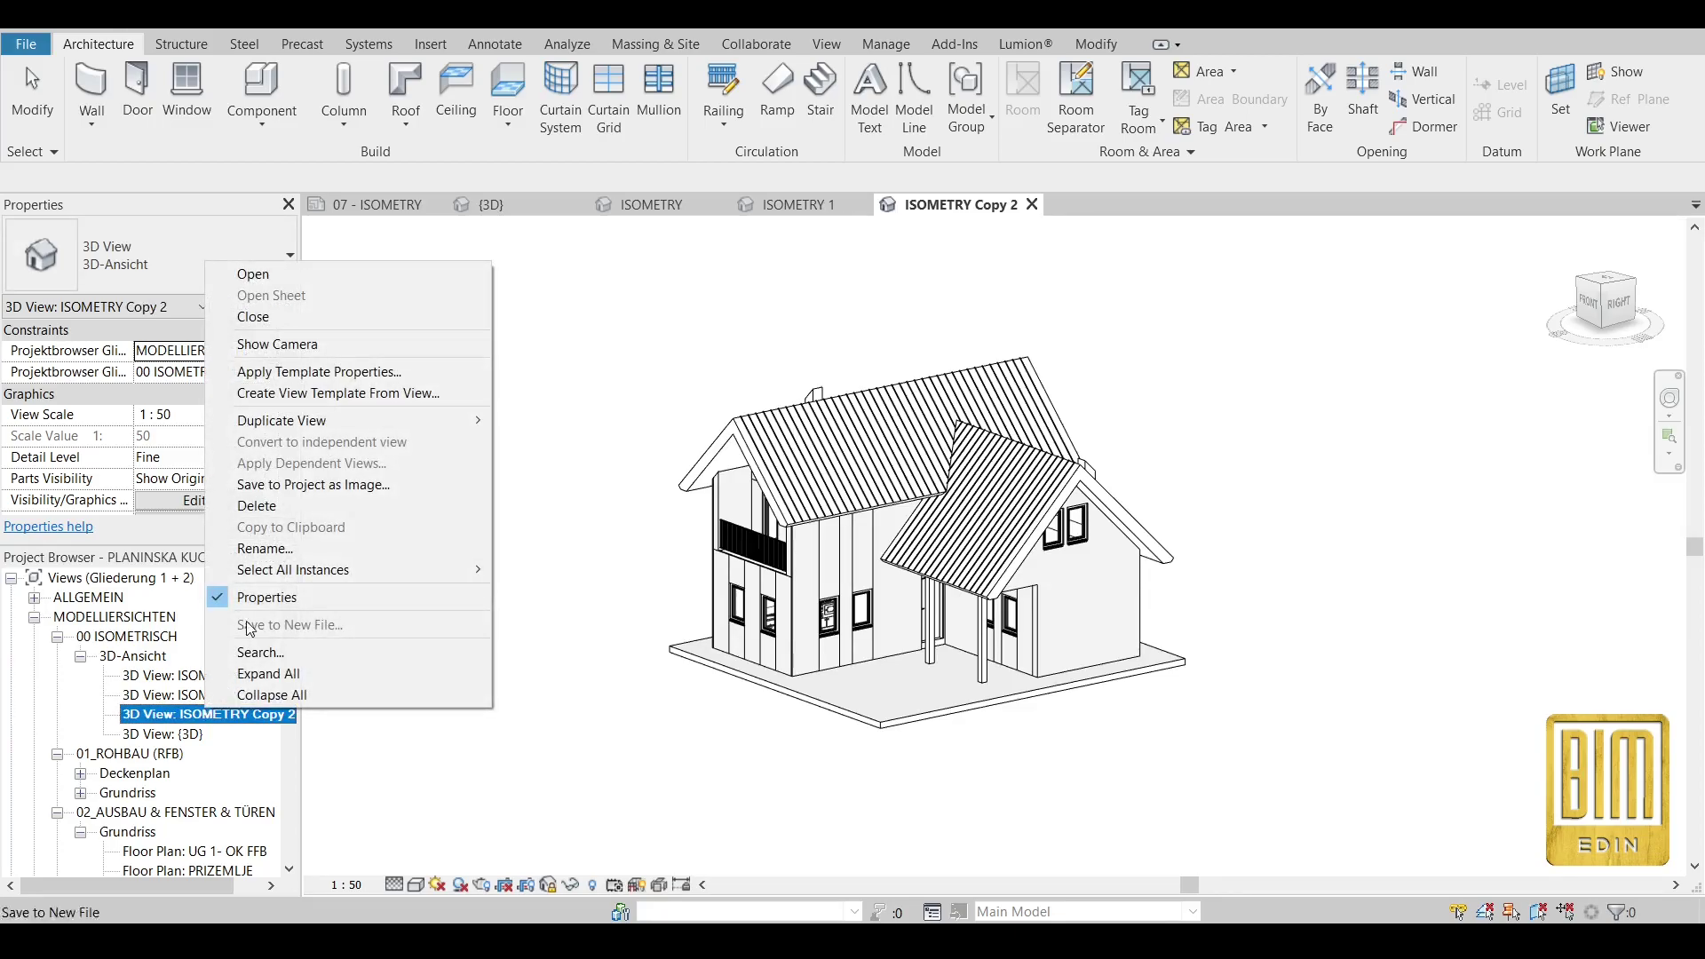
pyautogui.click(289, 546)
pyautogui.moveTo(238, 716); pyautogui.dragTo(208, 715)
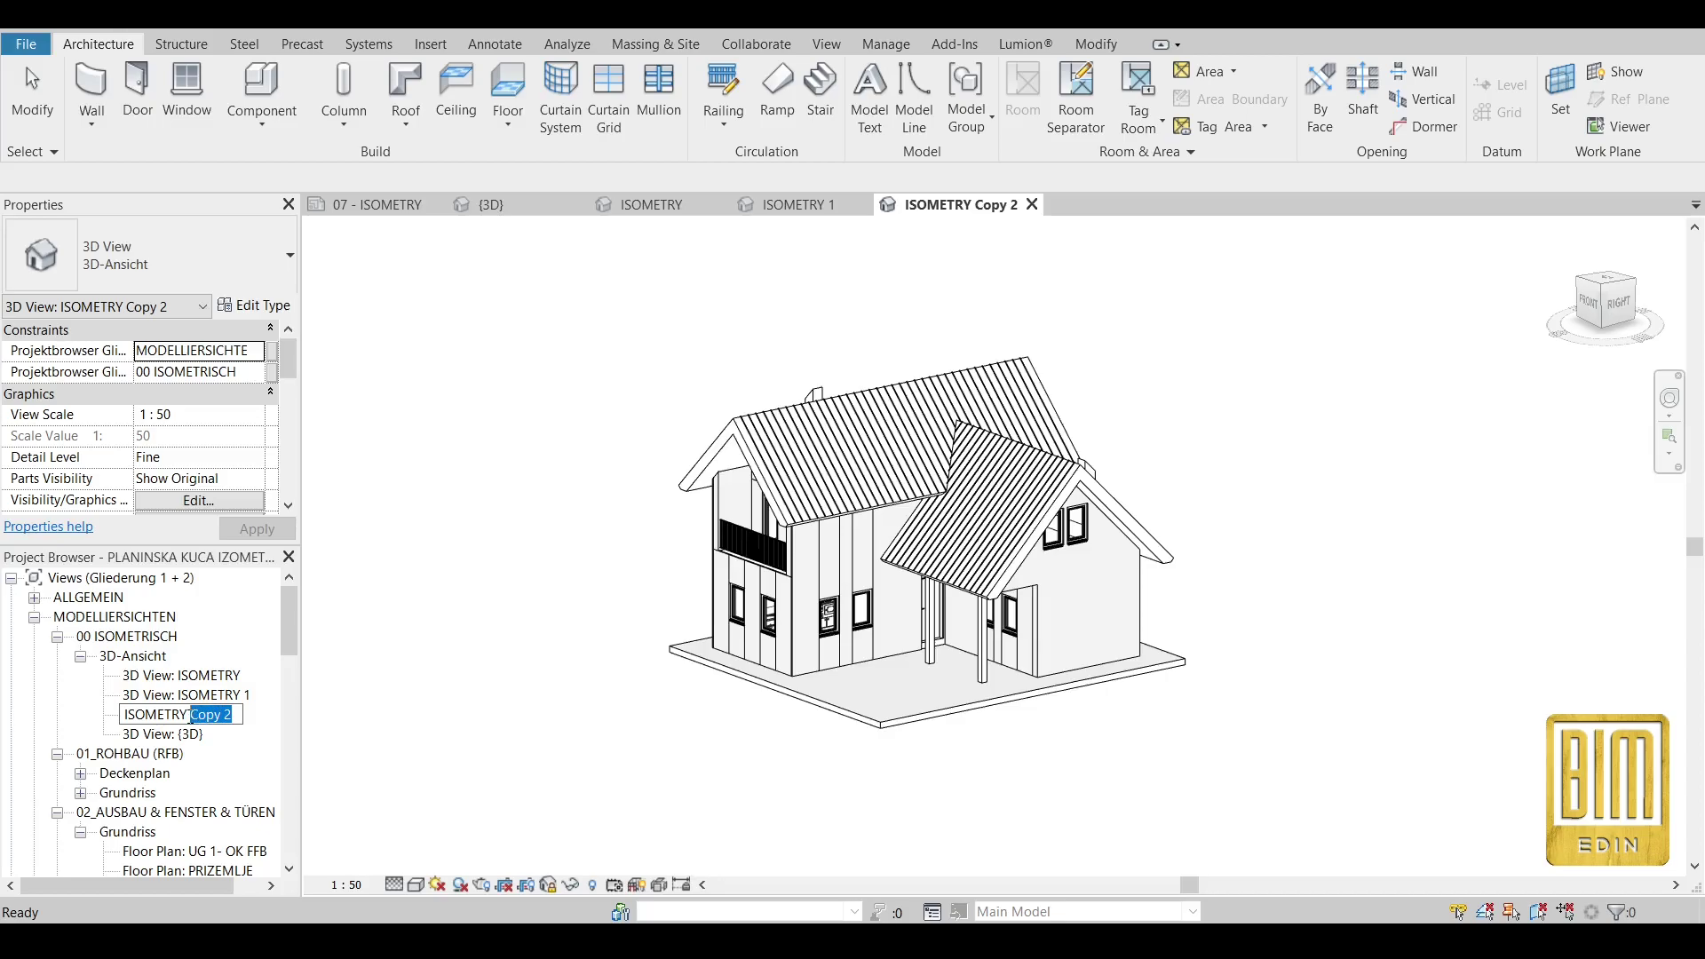
pyautogui.write('2')
pyautogui.press('Return')
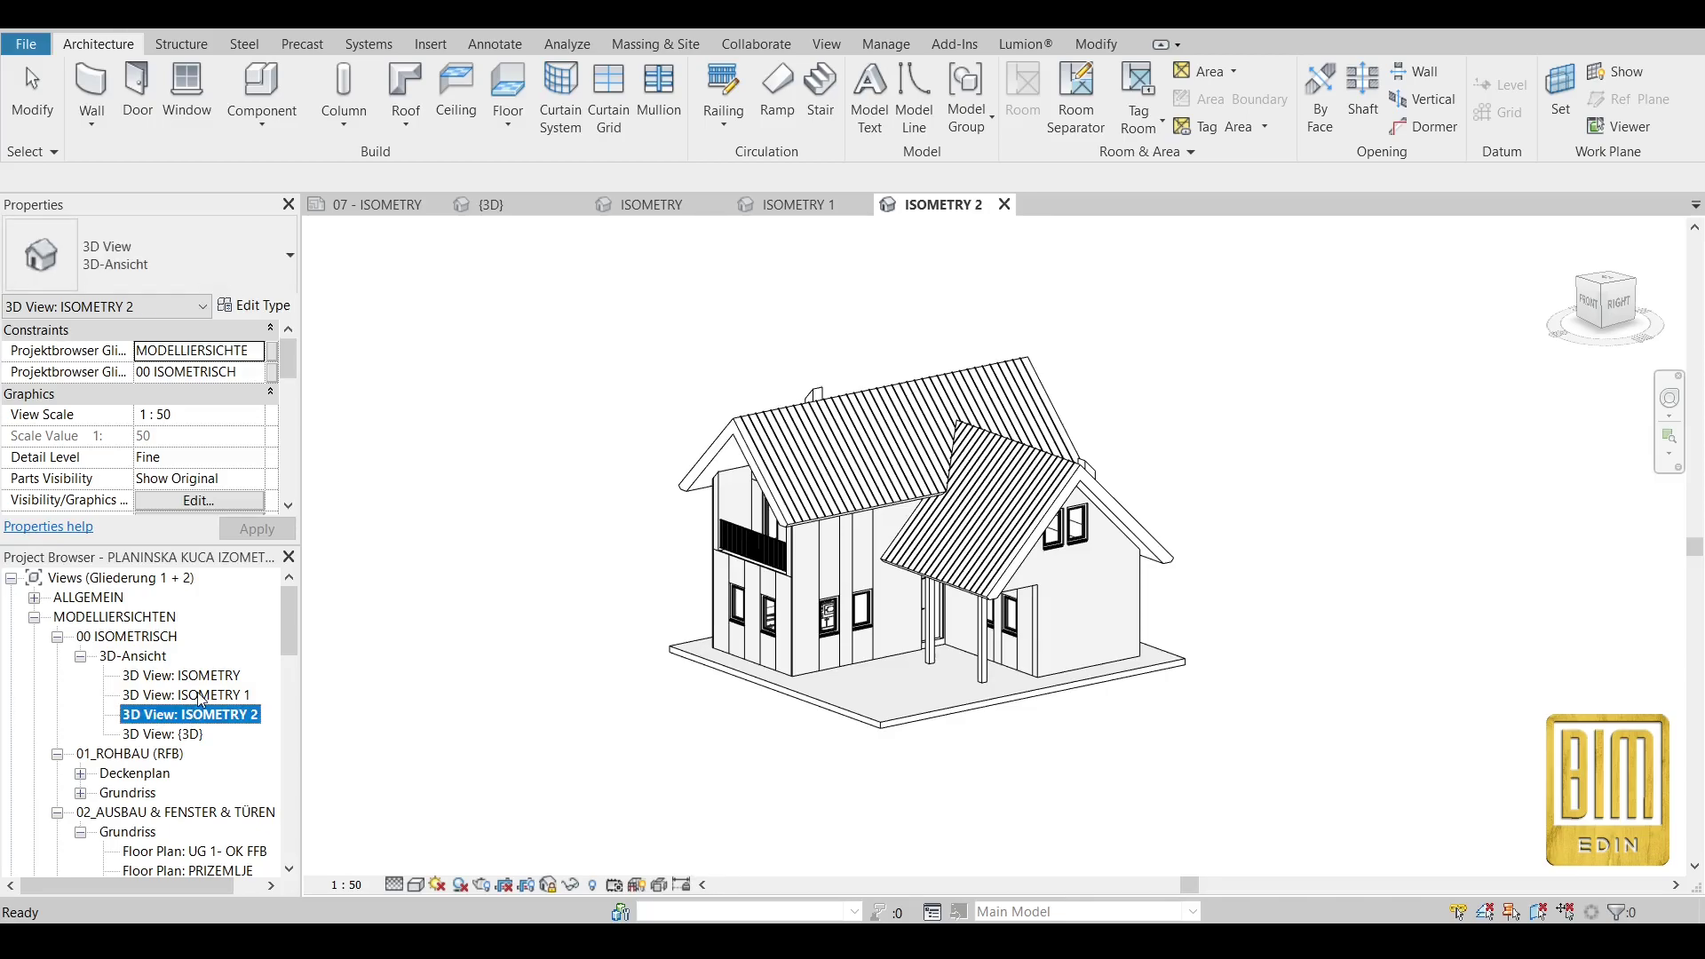
# Open the ISOMETRY view and enable its Section Box, Crop View and Crop Region Visible options.
pyautogui.doubleClick(187, 677)
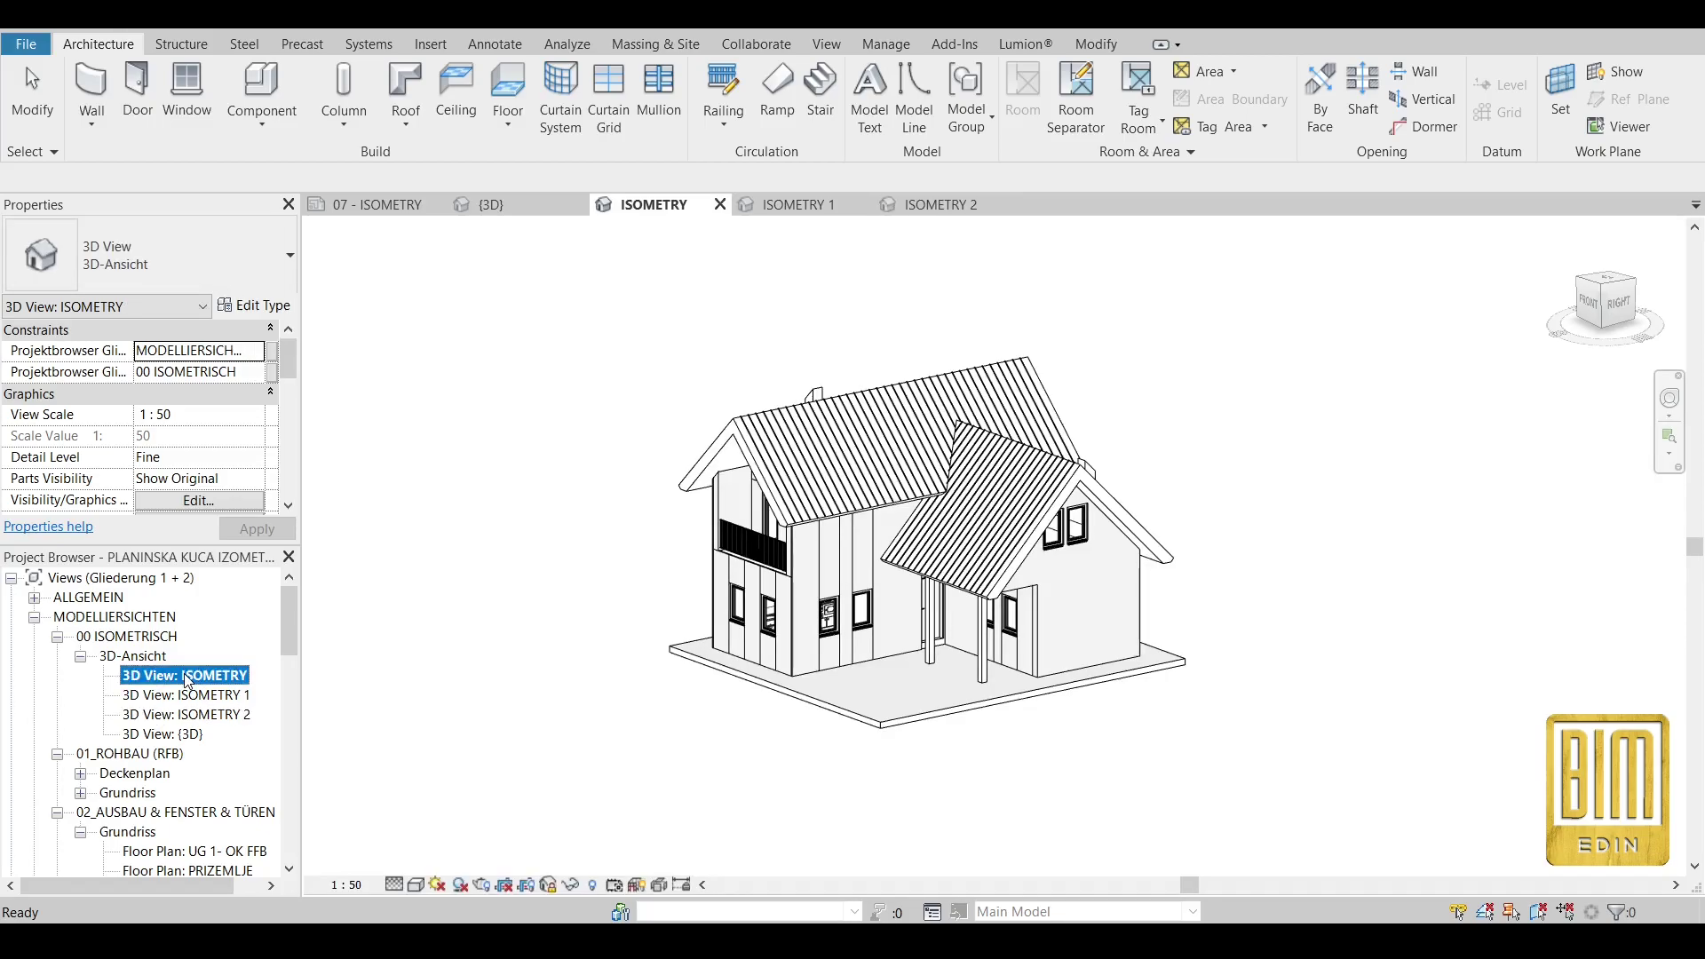
pyautogui.scroll(-3, 189, 484)
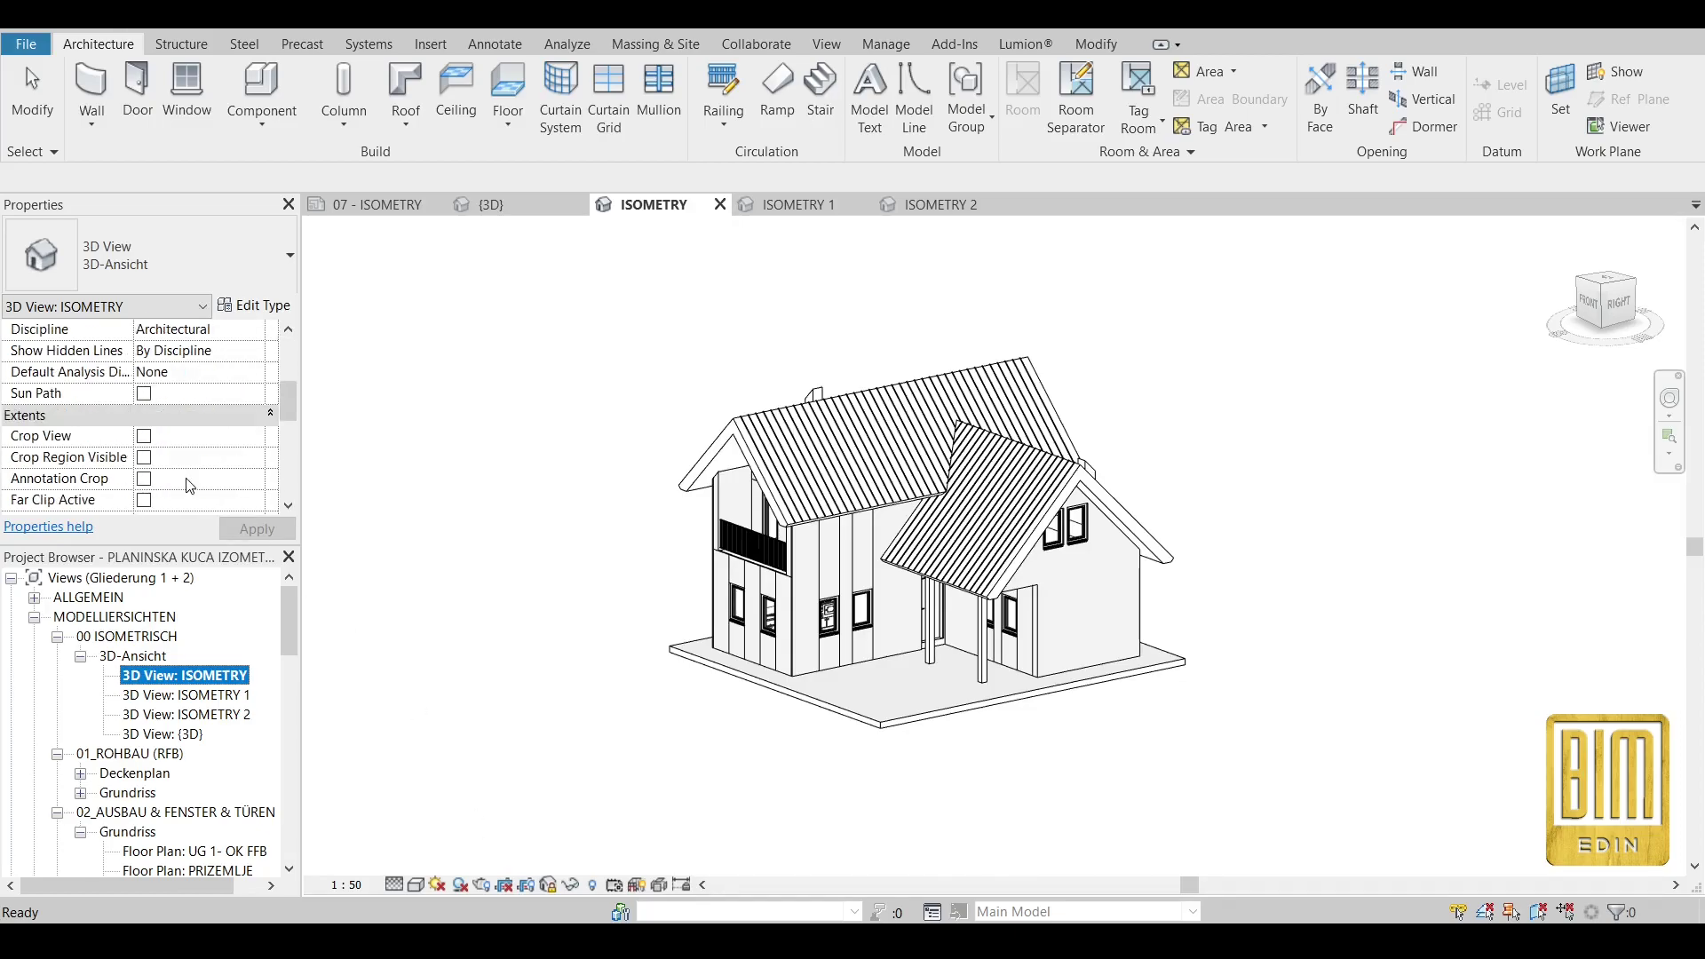
pyautogui.scroll(-2, 189, 484)
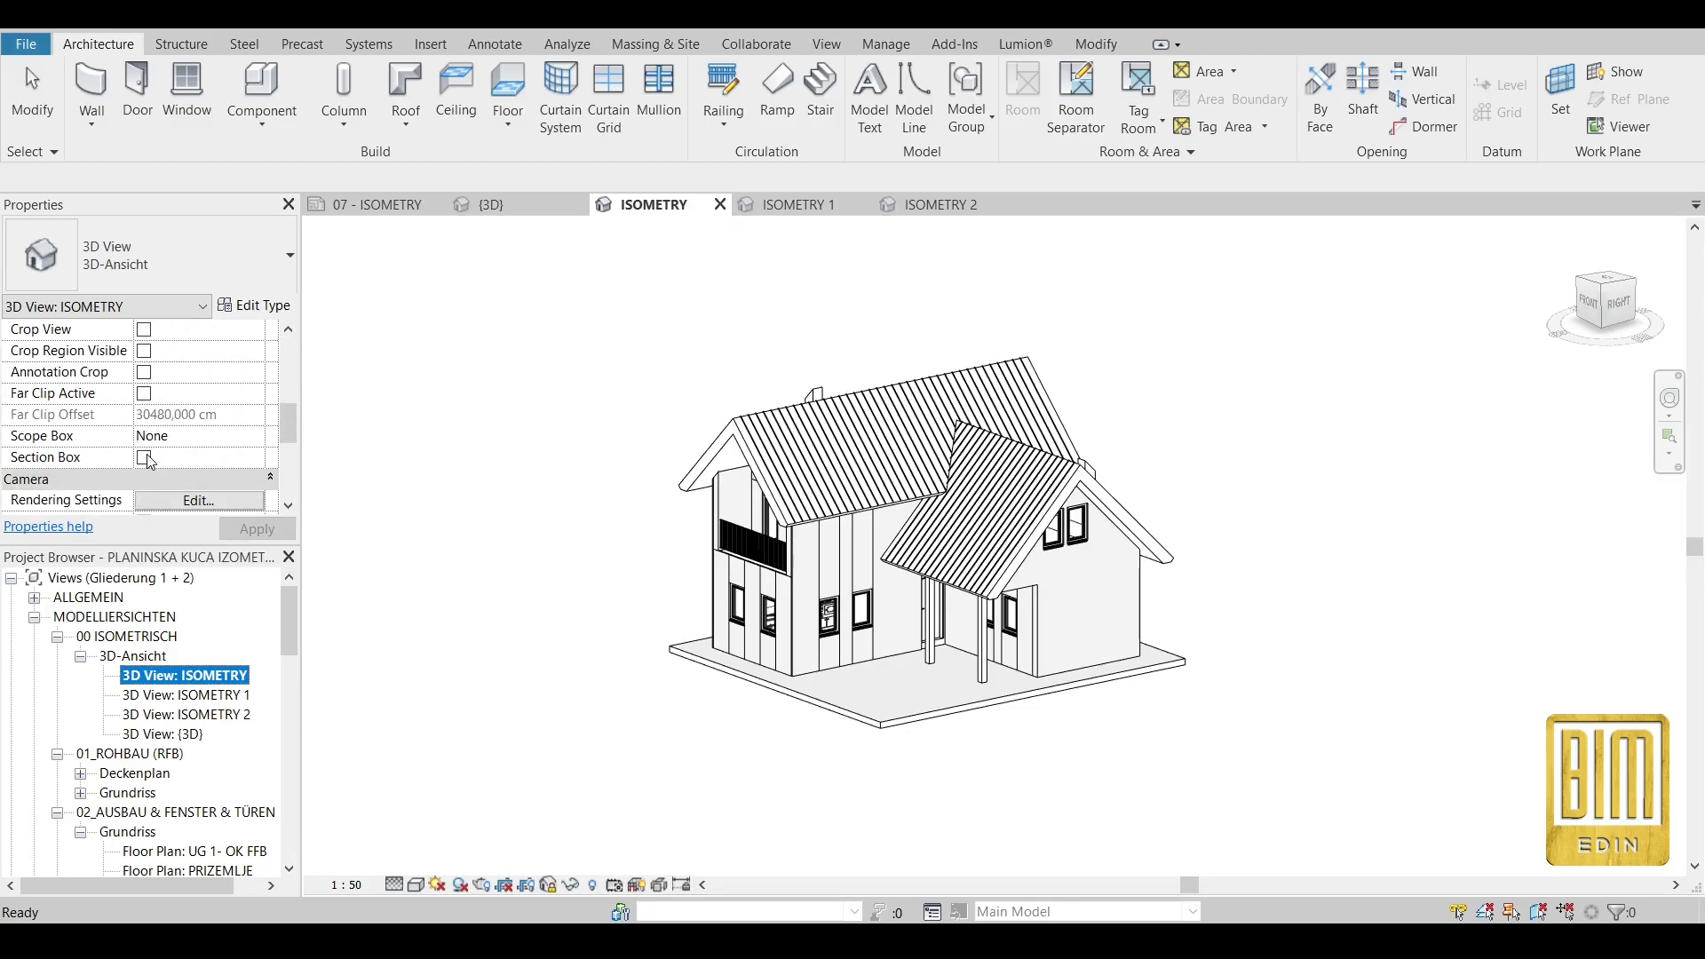
pyautogui.click(144, 458)
pyautogui.scroll(2, 173, 440)
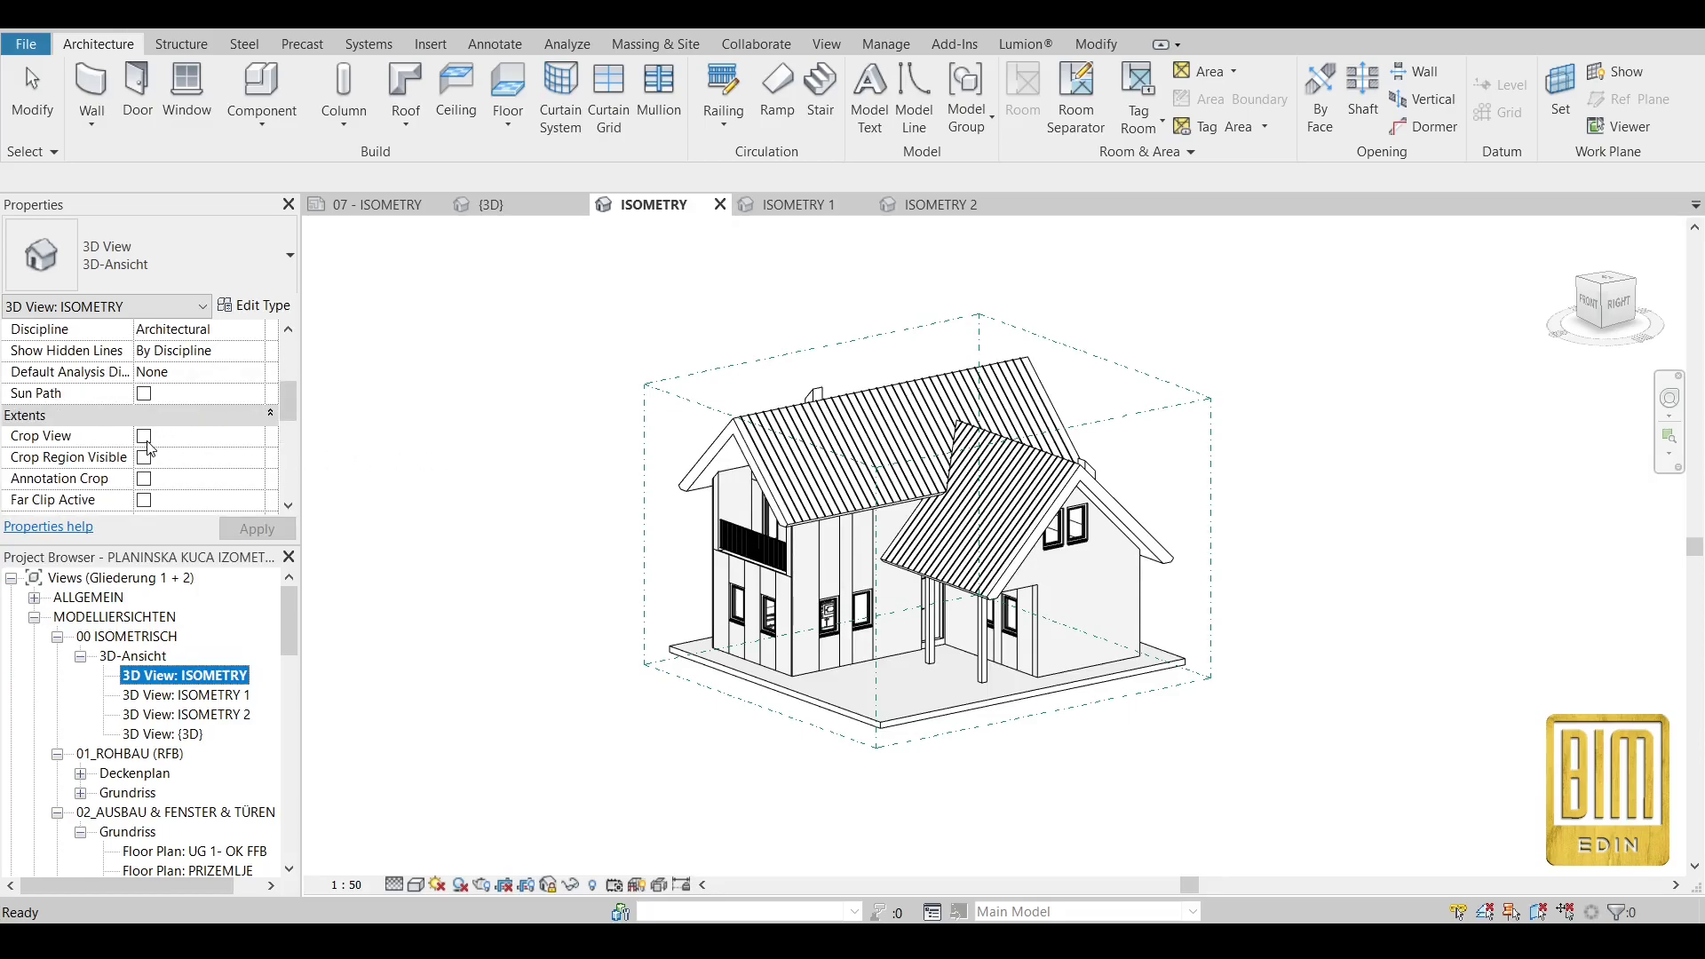
pyautogui.click(143, 436)
pyautogui.click(144, 457)
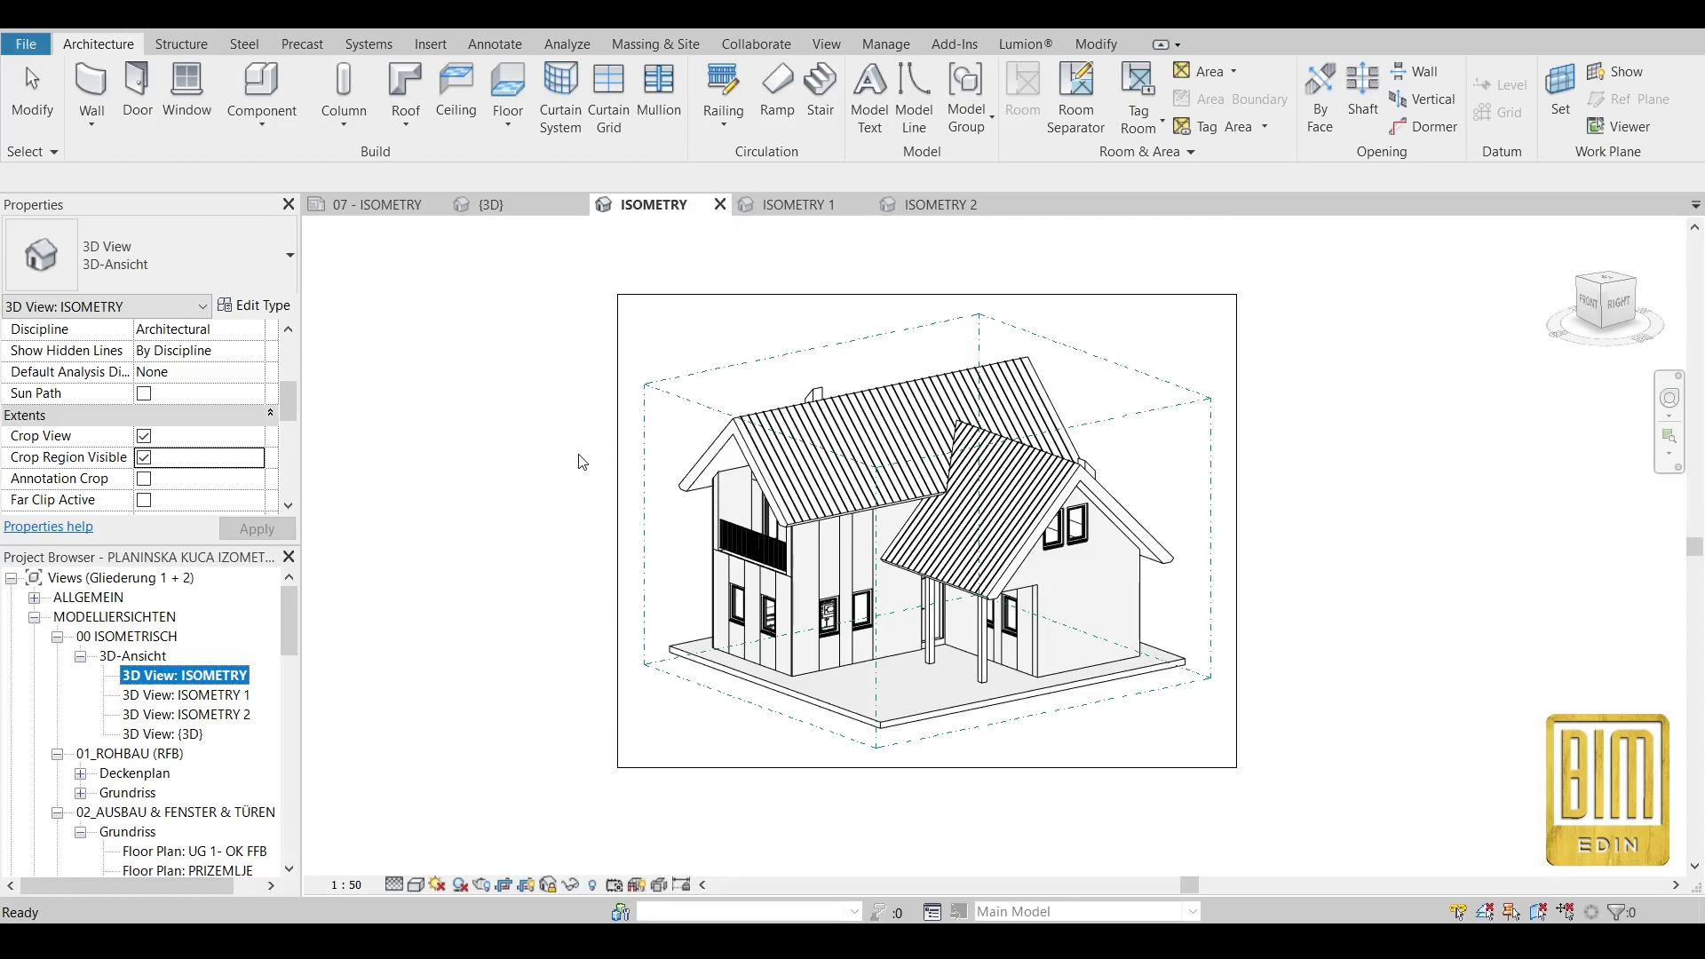
pyautogui.click(427, 392)
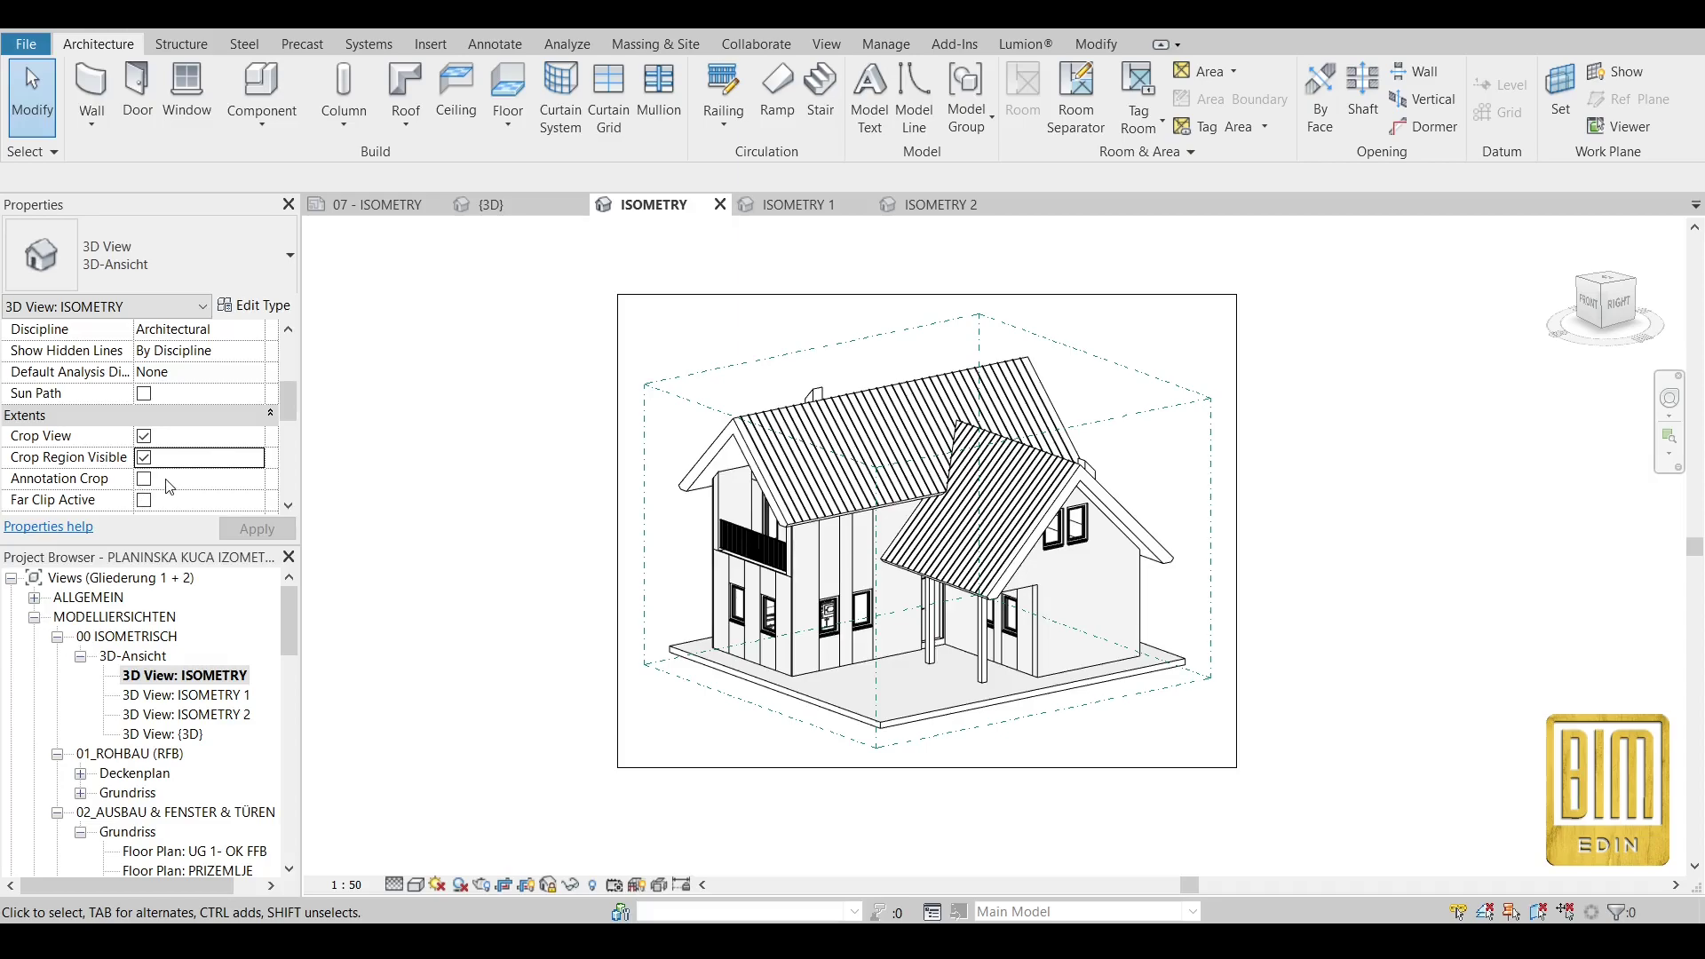
# Open the ISOMETRY 1 view and enable its Crop View, Crop Region Visible and Section Box options.
pyautogui.doubleClick(182, 695)
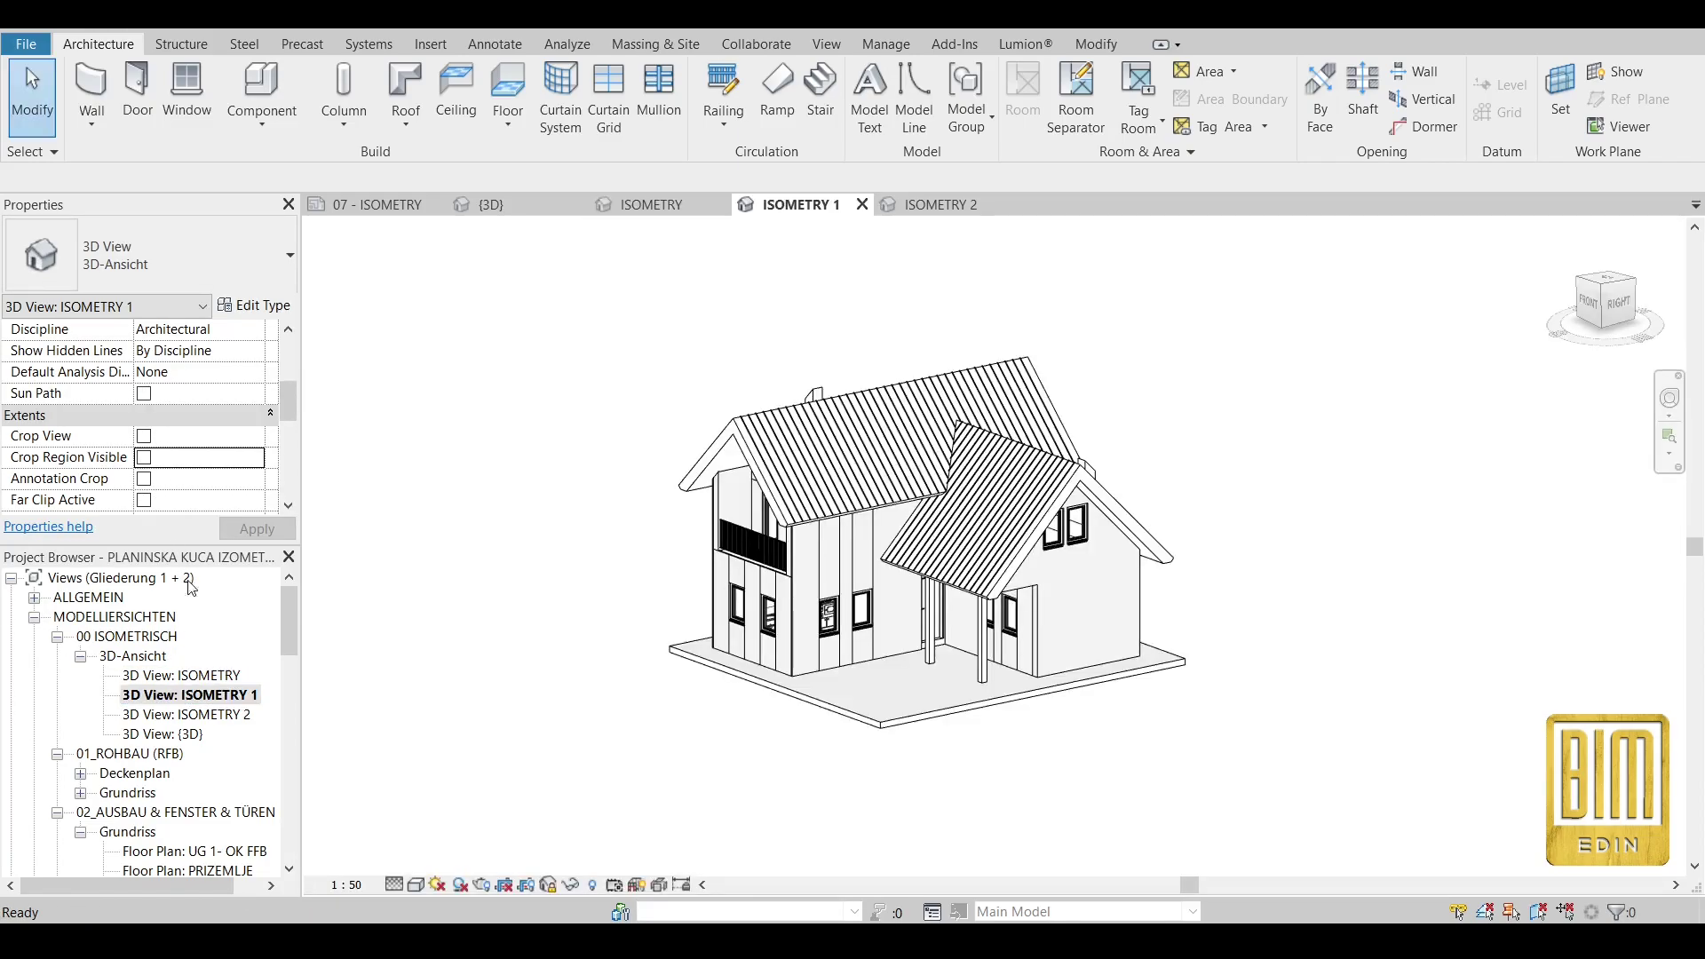
pyautogui.click(144, 436)
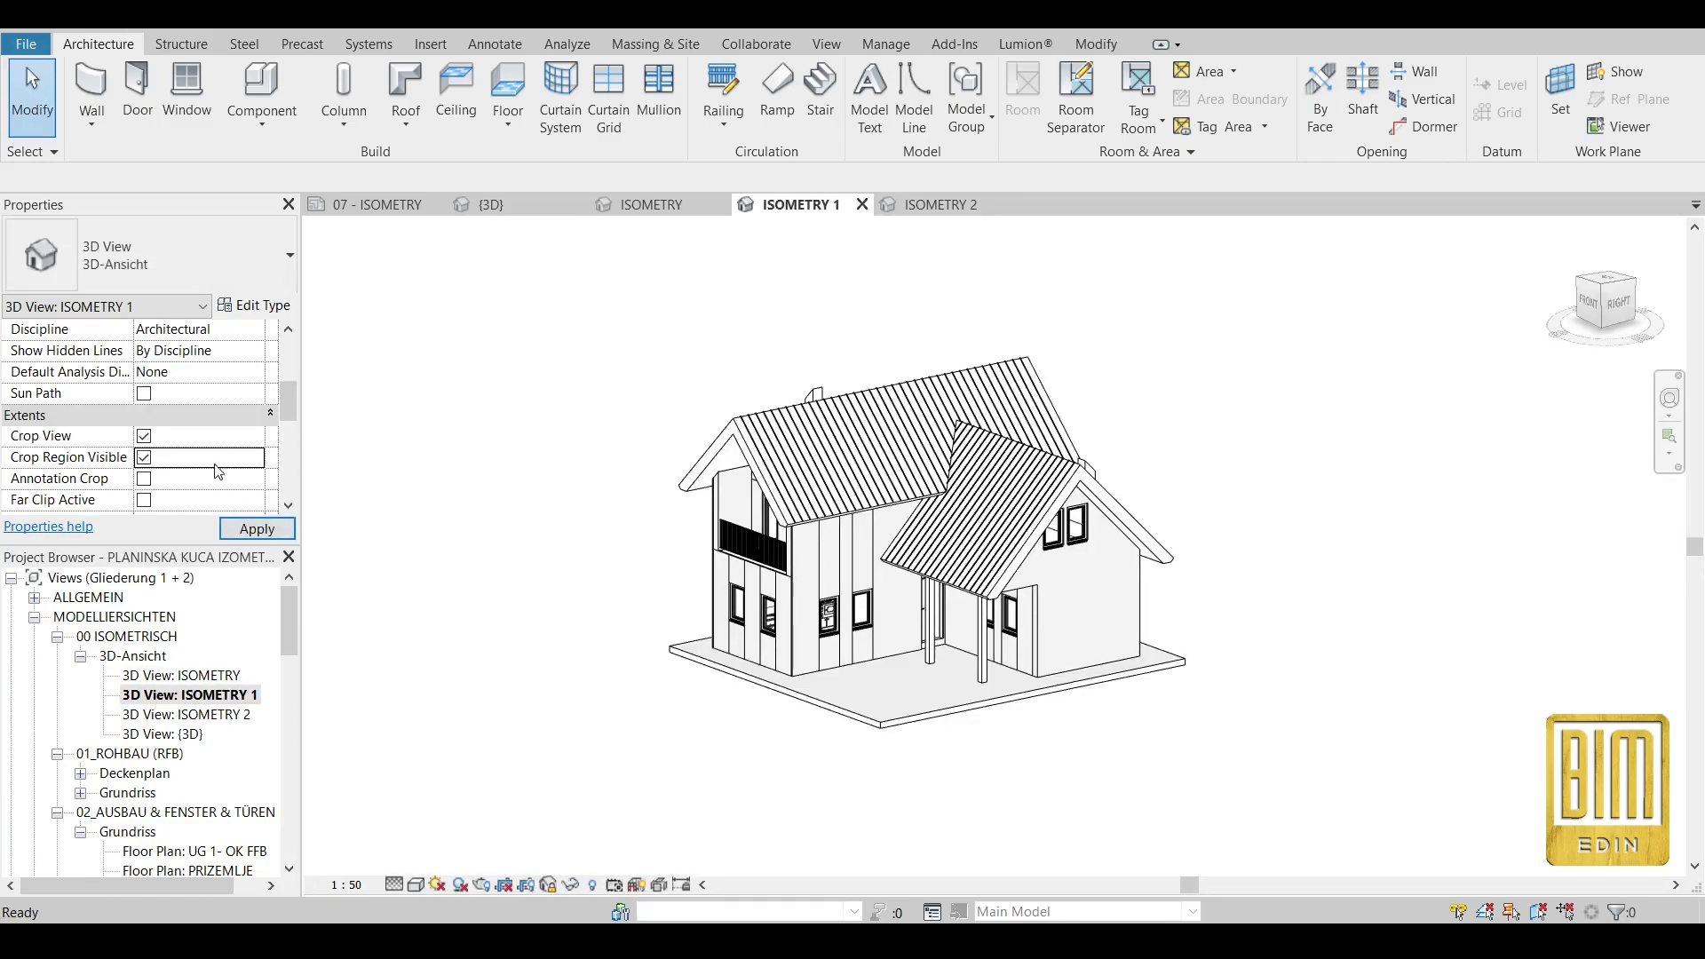
pyautogui.scroll(-5, 222, 498)
pyautogui.scroll(-4, 190, 478)
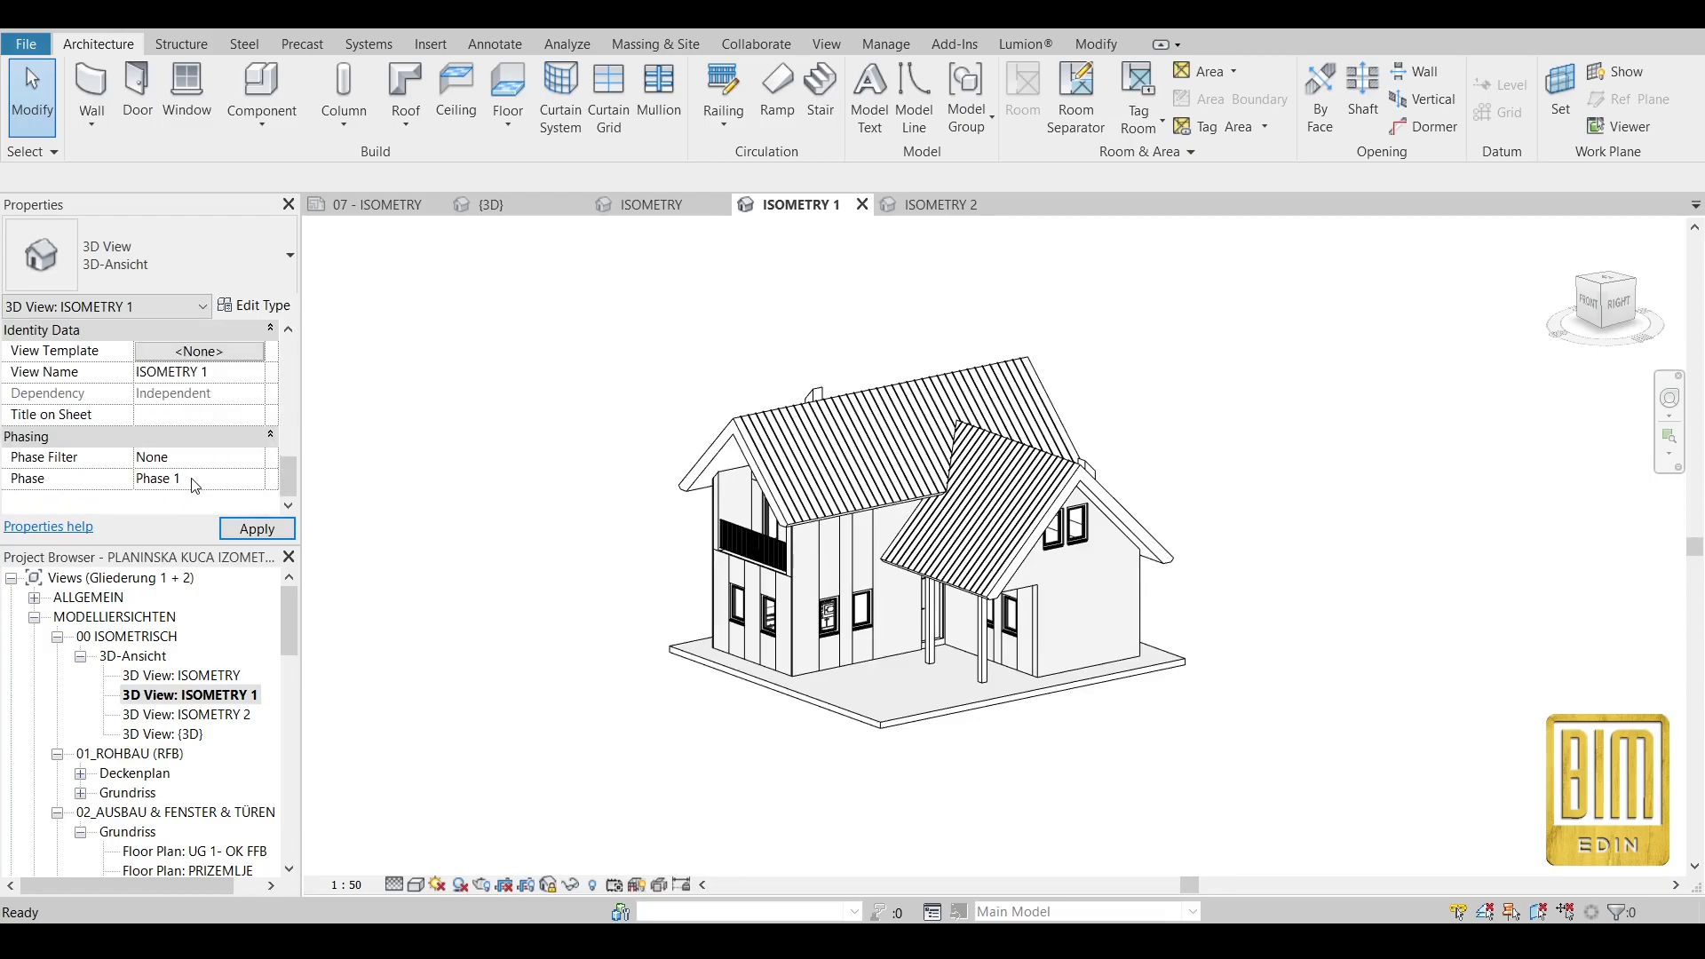
pyautogui.scroll(4, 190, 478)
pyautogui.scroll(1, 190, 477)
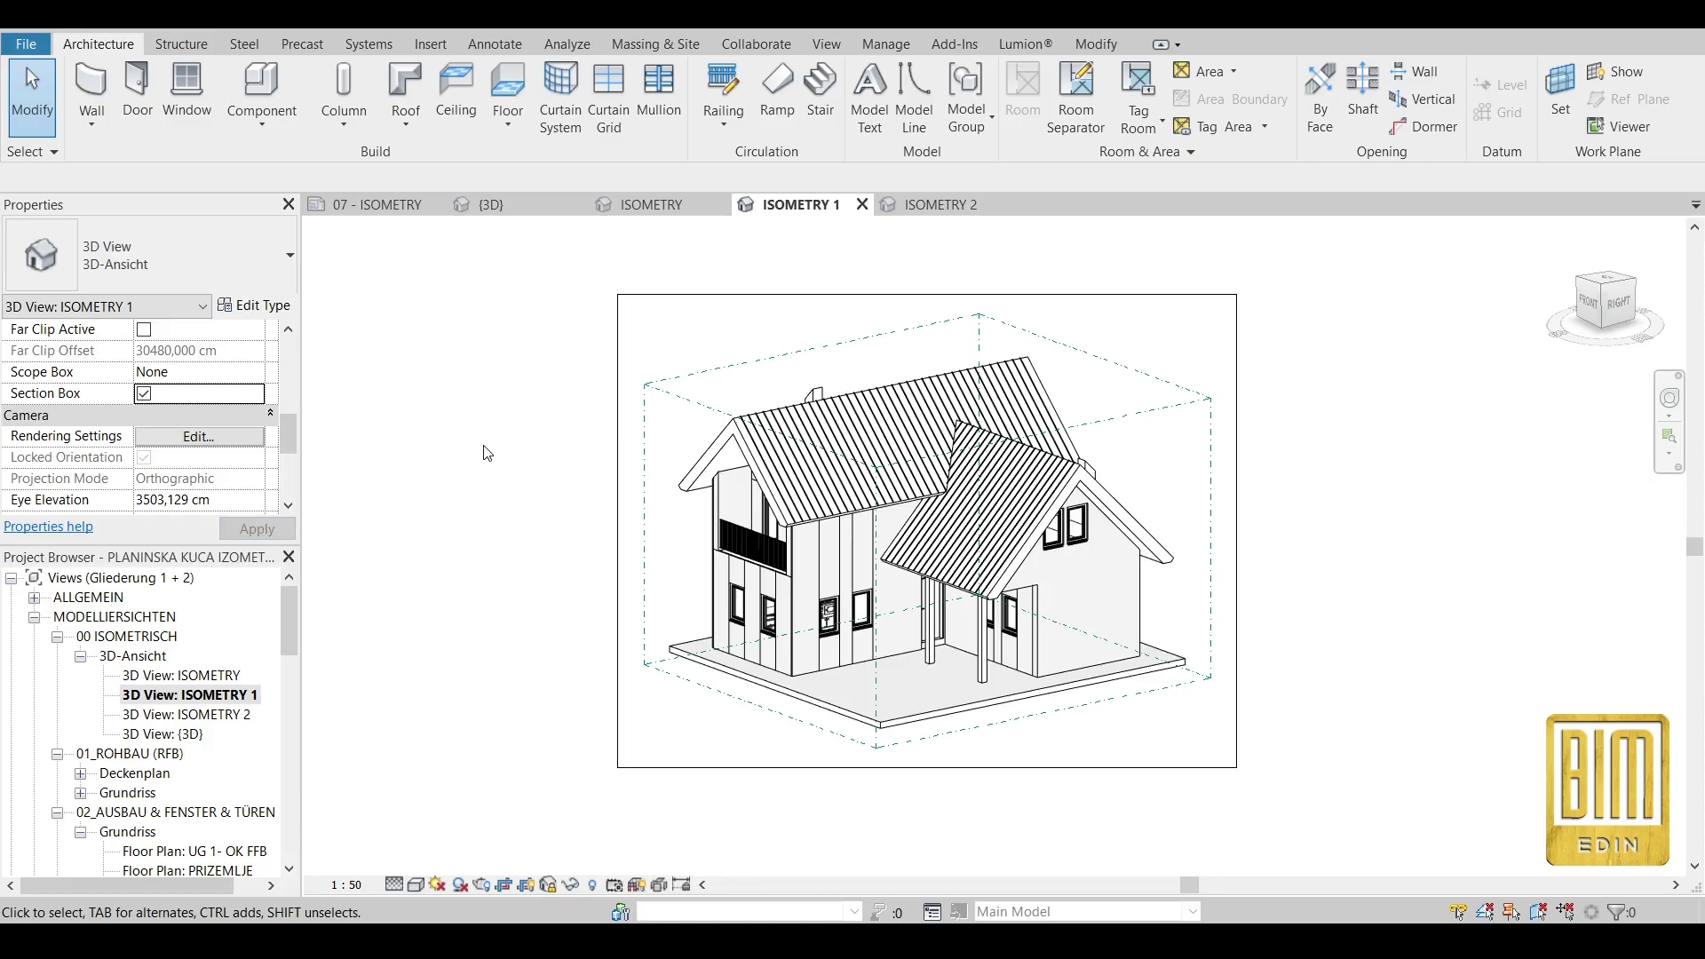
# Open the ISOMETRY 2 view and apply Crop View, Crop Region Visible and Section Box to it.
pyautogui.doubleClick(199, 716)
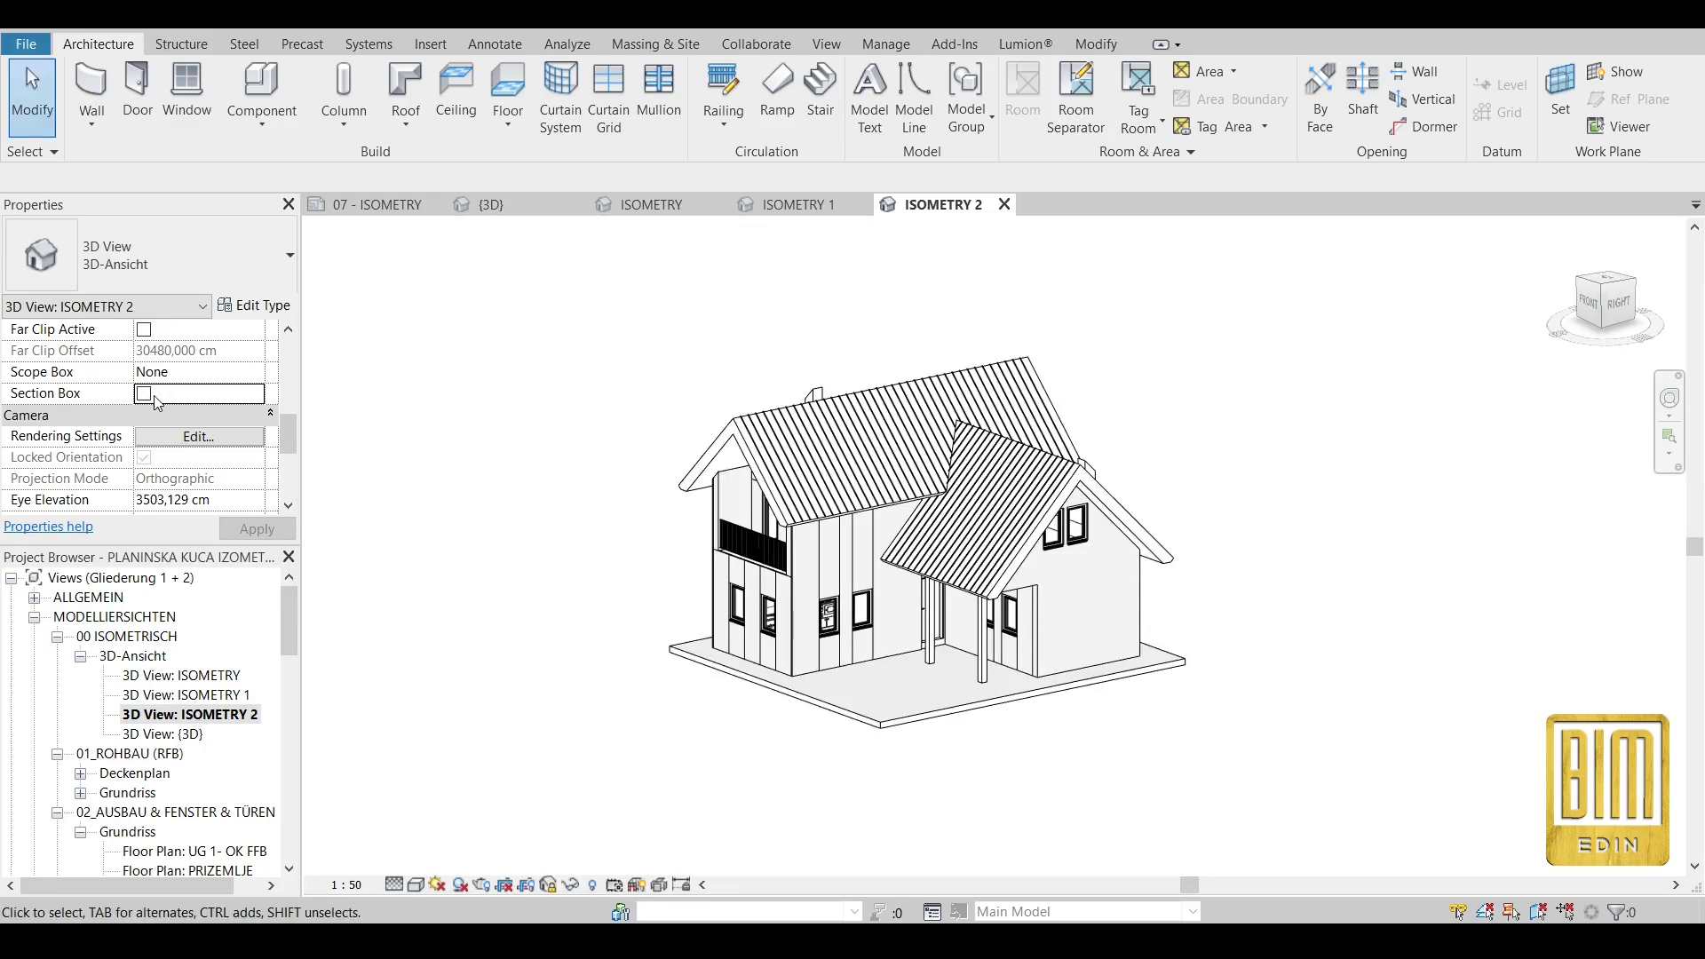
pyautogui.scroll(3, 157, 401)
pyautogui.click(143, 373)
pyautogui.click(144, 394)
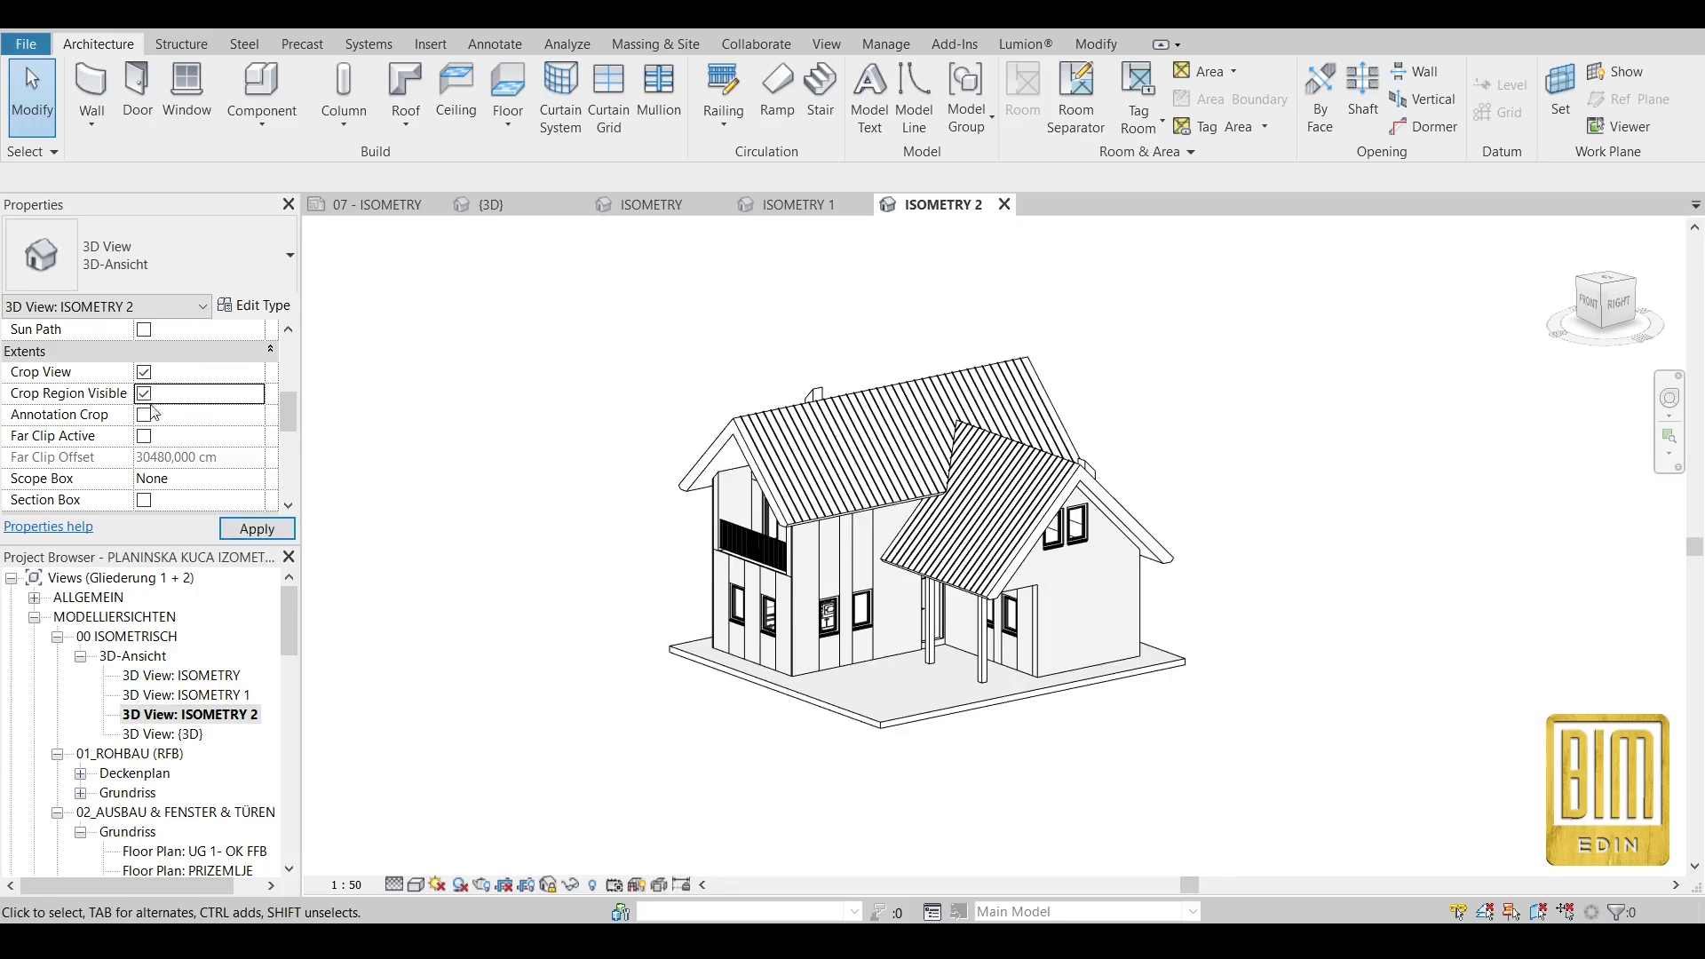
pyautogui.click(144, 500)
pyautogui.click(258, 529)
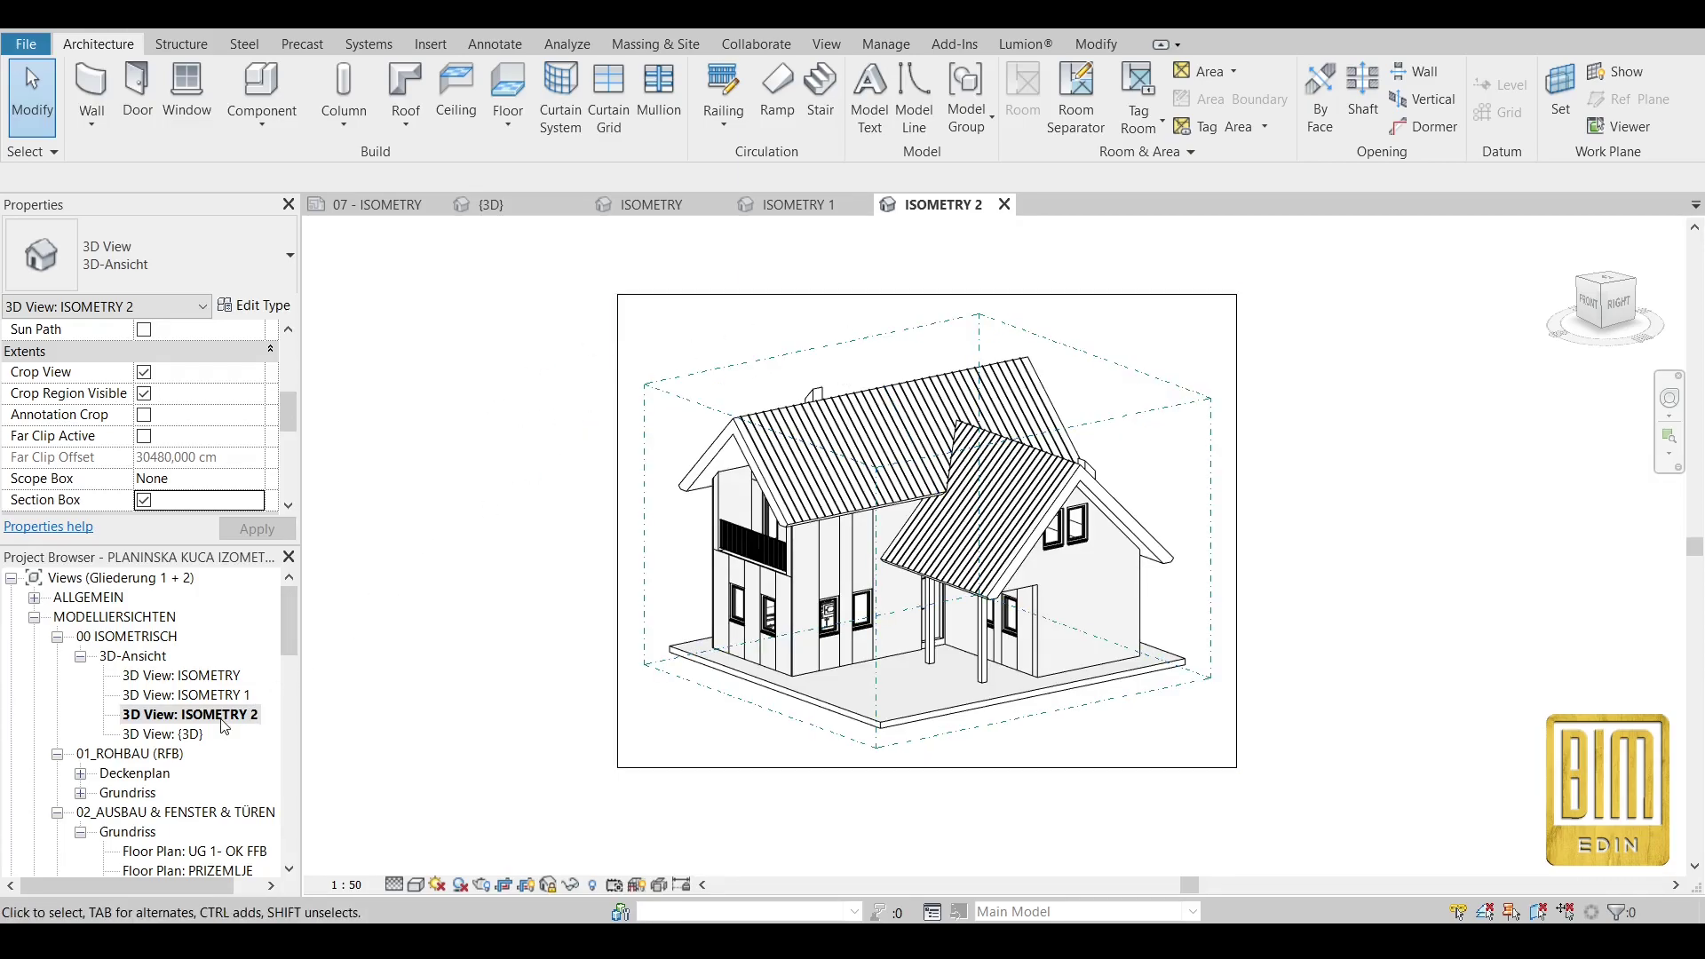
# Open the sheet 07 - ISOMETRY from the project's sheet list.
pyautogui.scroll(-2, 223, 726)
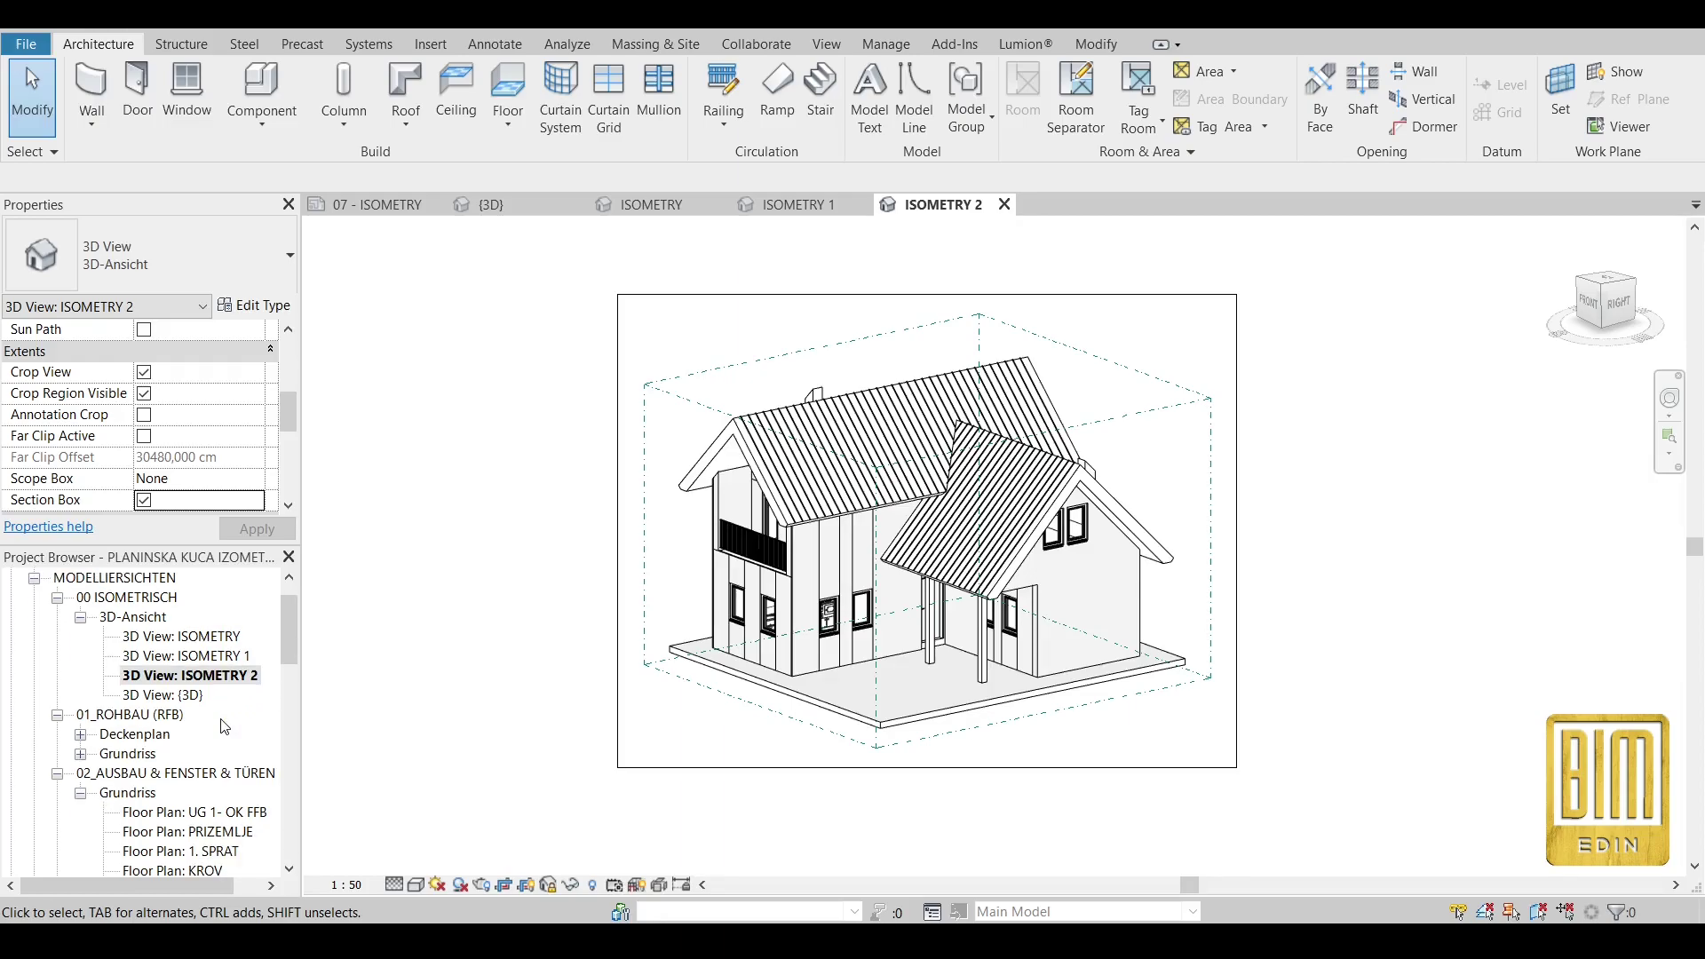
pyautogui.scroll(-20, 224, 727)
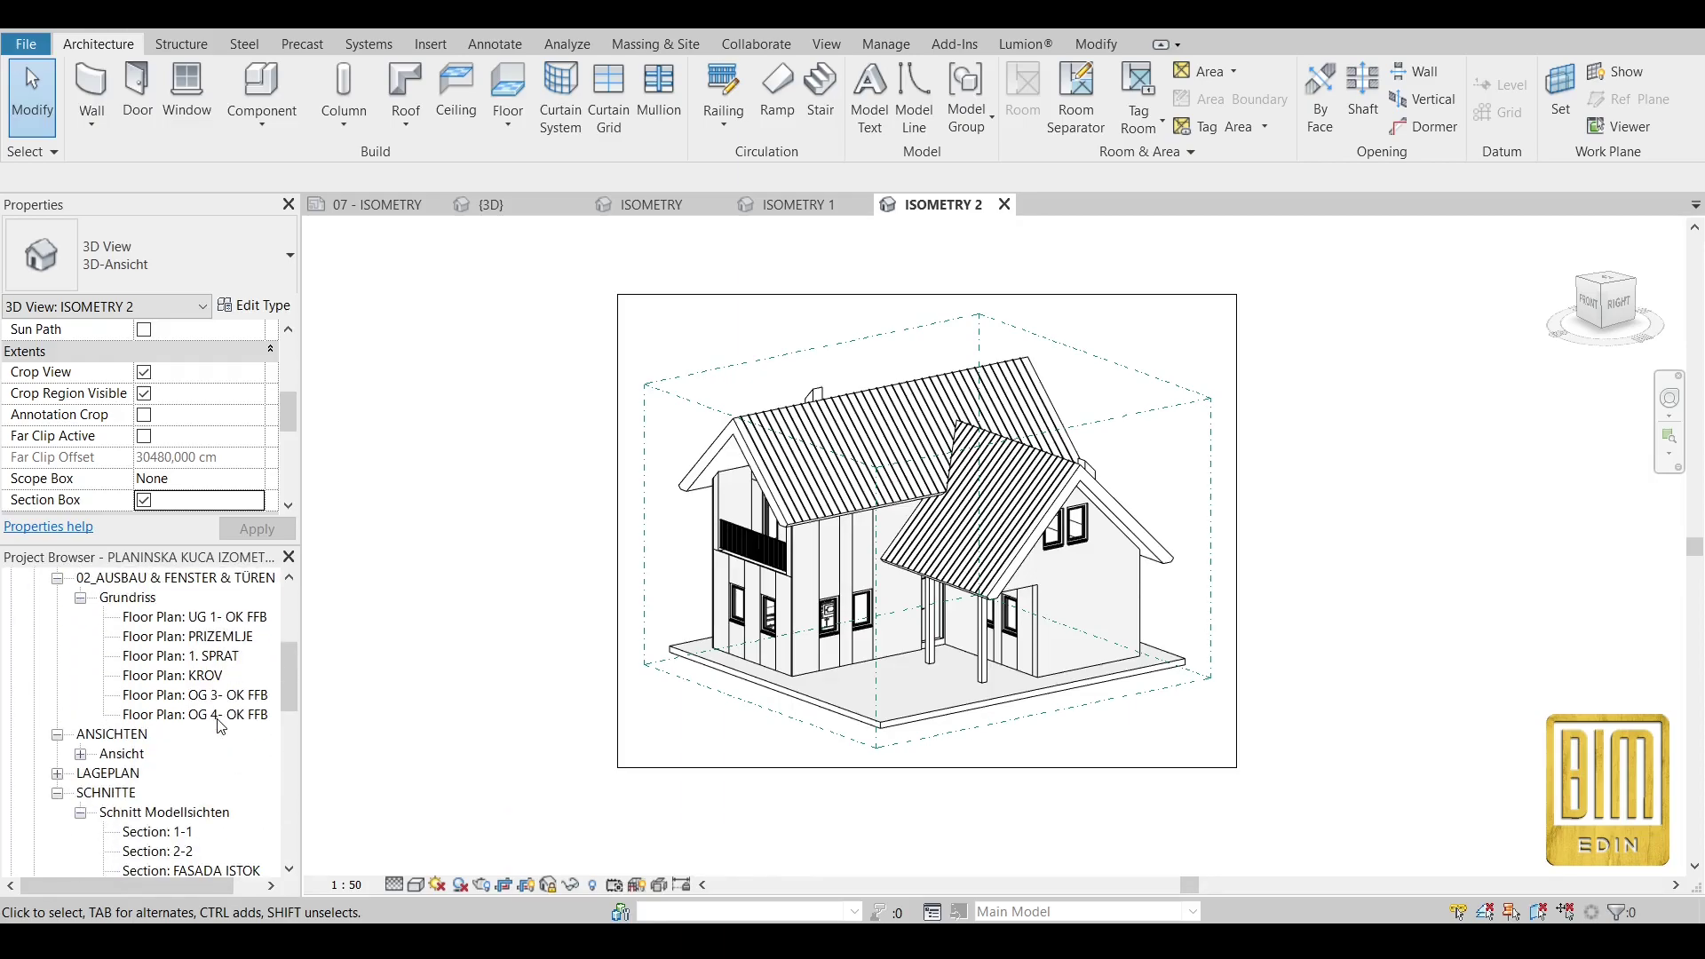
pyautogui.scroll(-20, 221, 726)
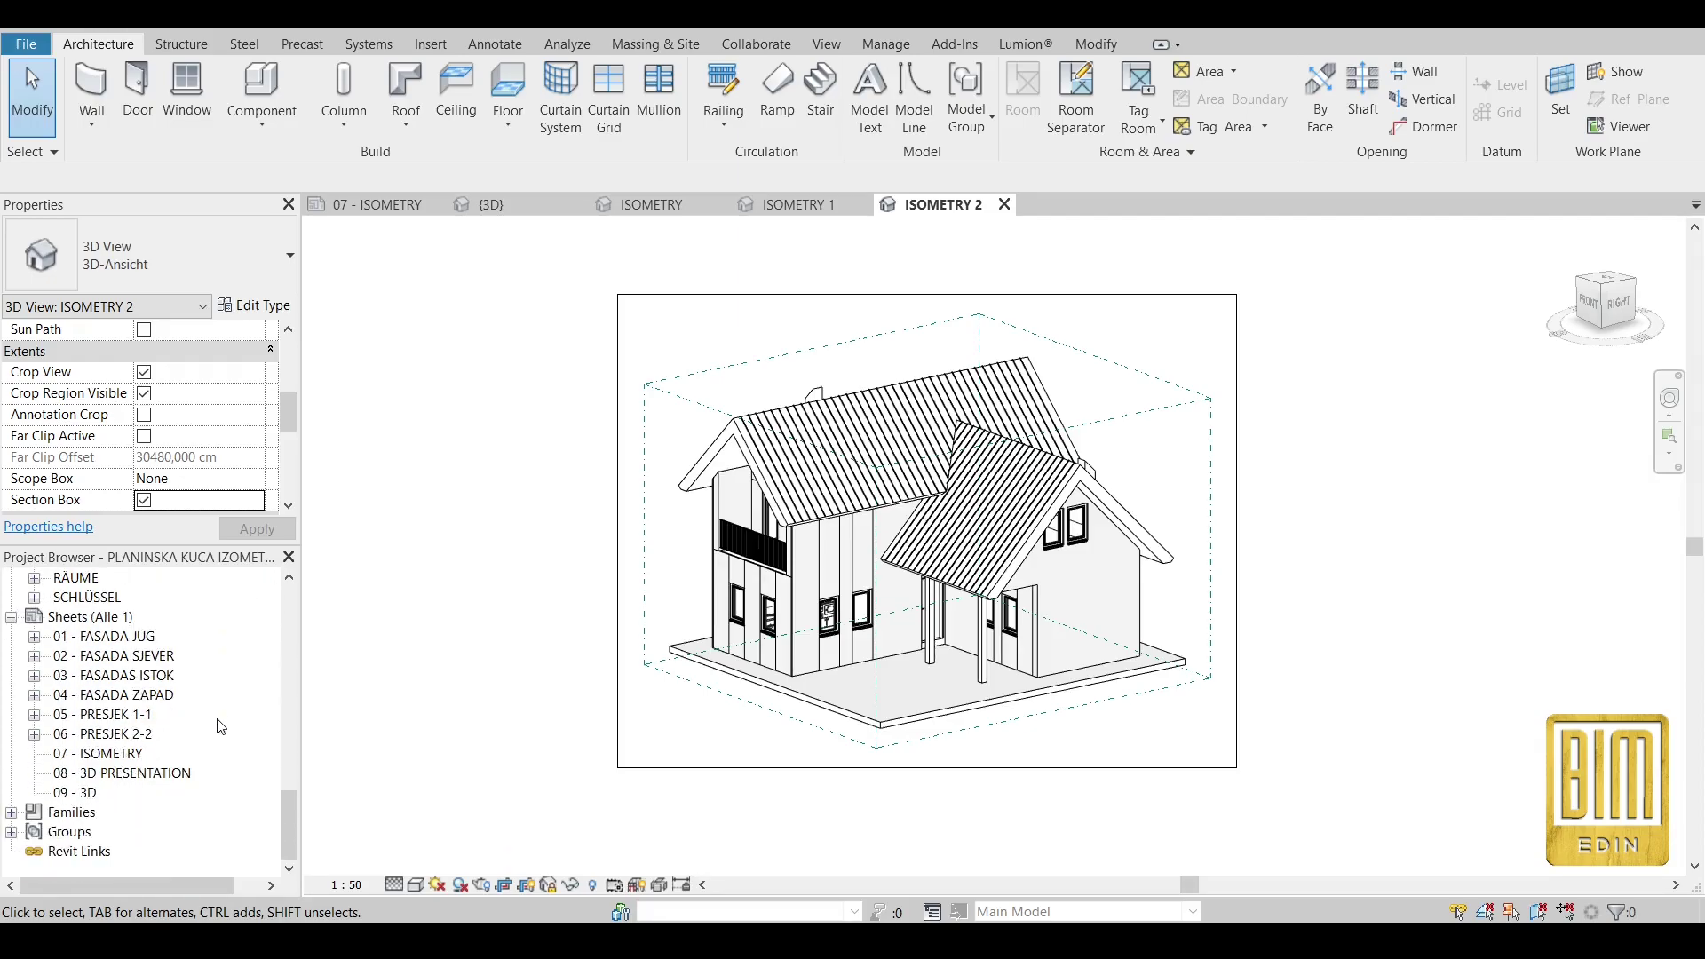
pyautogui.doubleClick(102, 753)
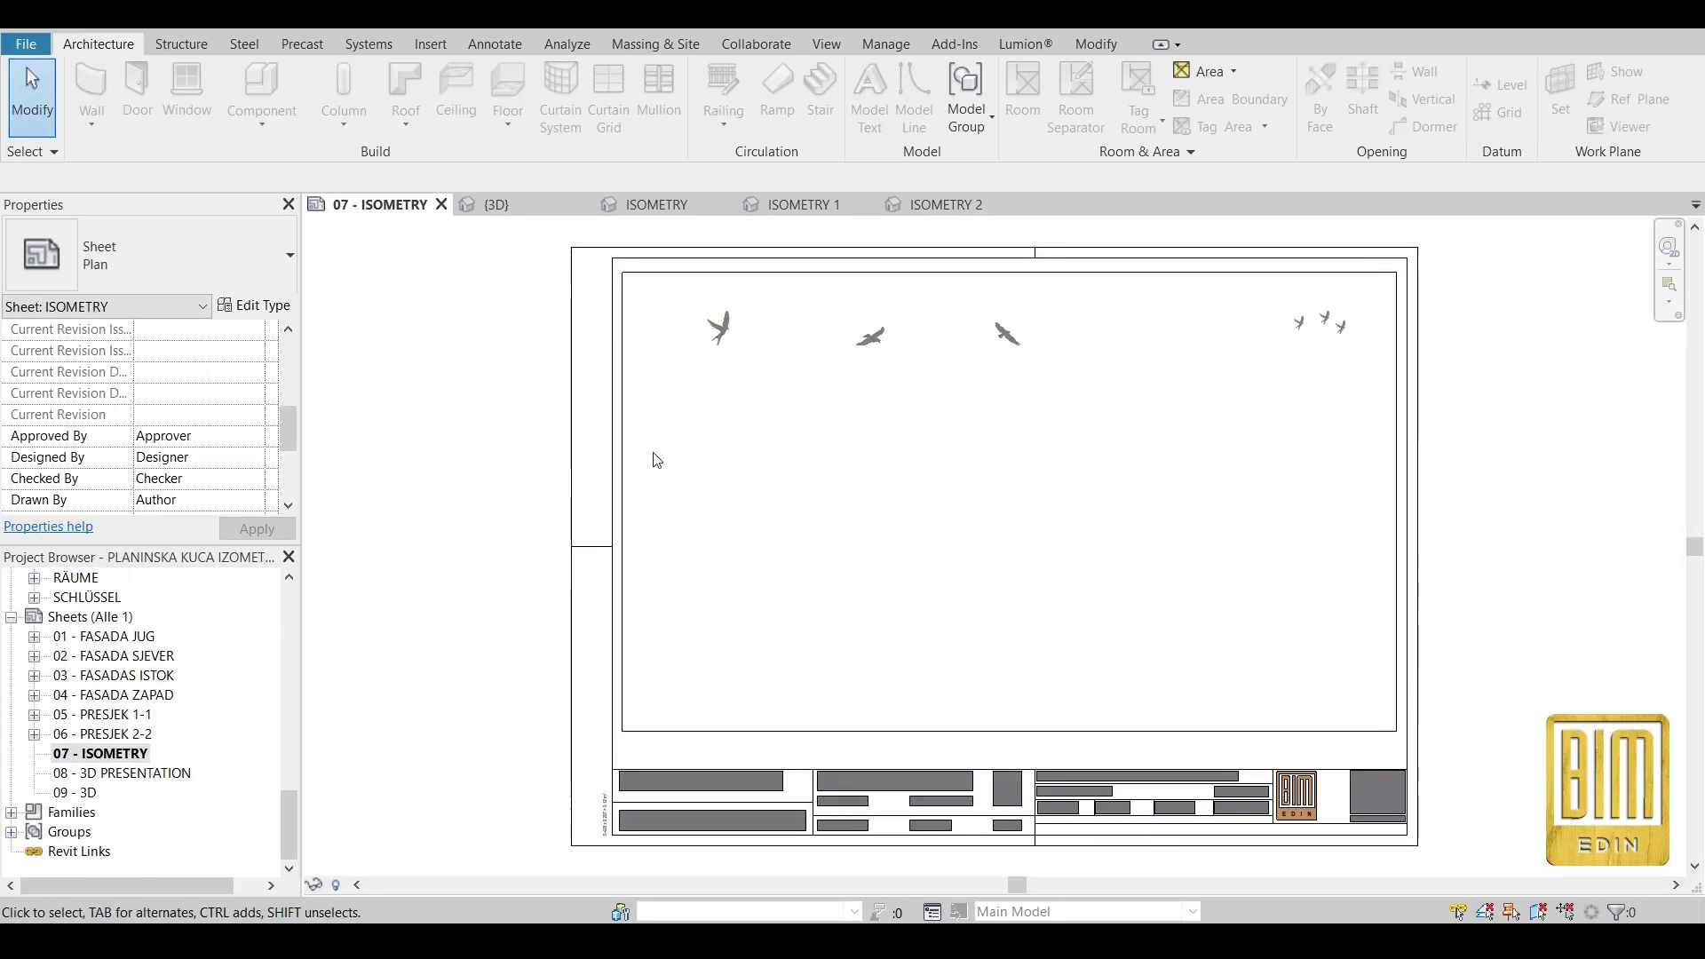
# Place the 3D view ISOMETRY on the sheet, centred over the drawing frame.
pyautogui.scroll(2, 175, 736)
pyautogui.scroll(15, 174, 737)
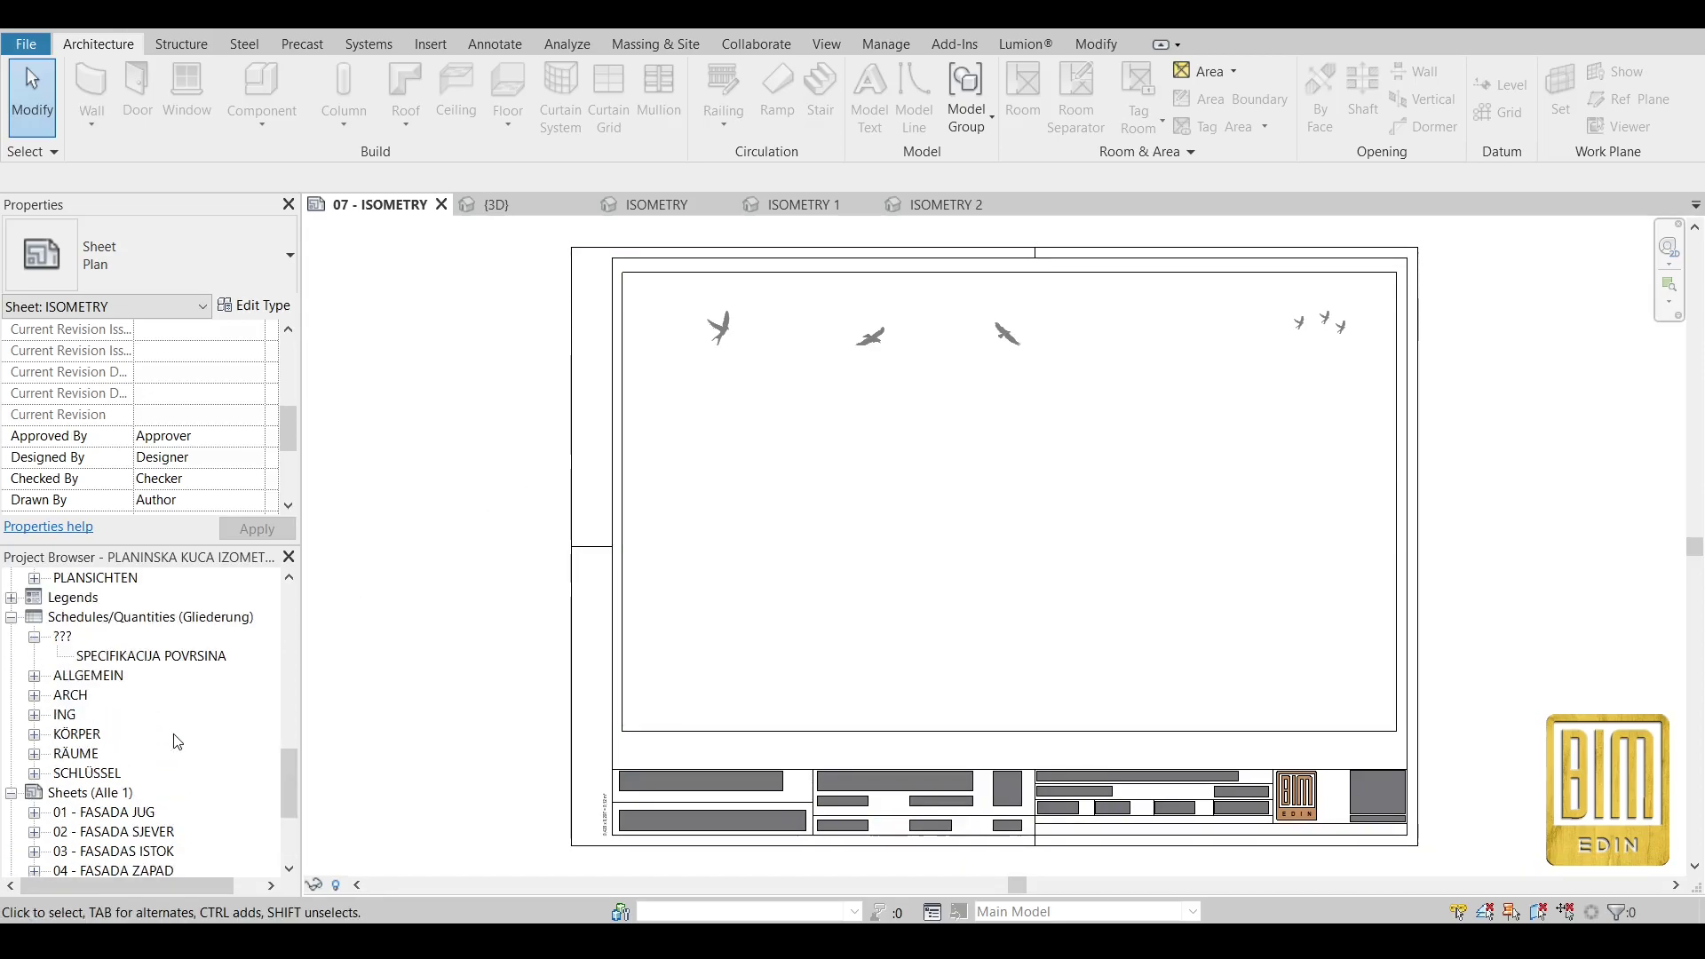
pyautogui.scroll(5, 177, 736)
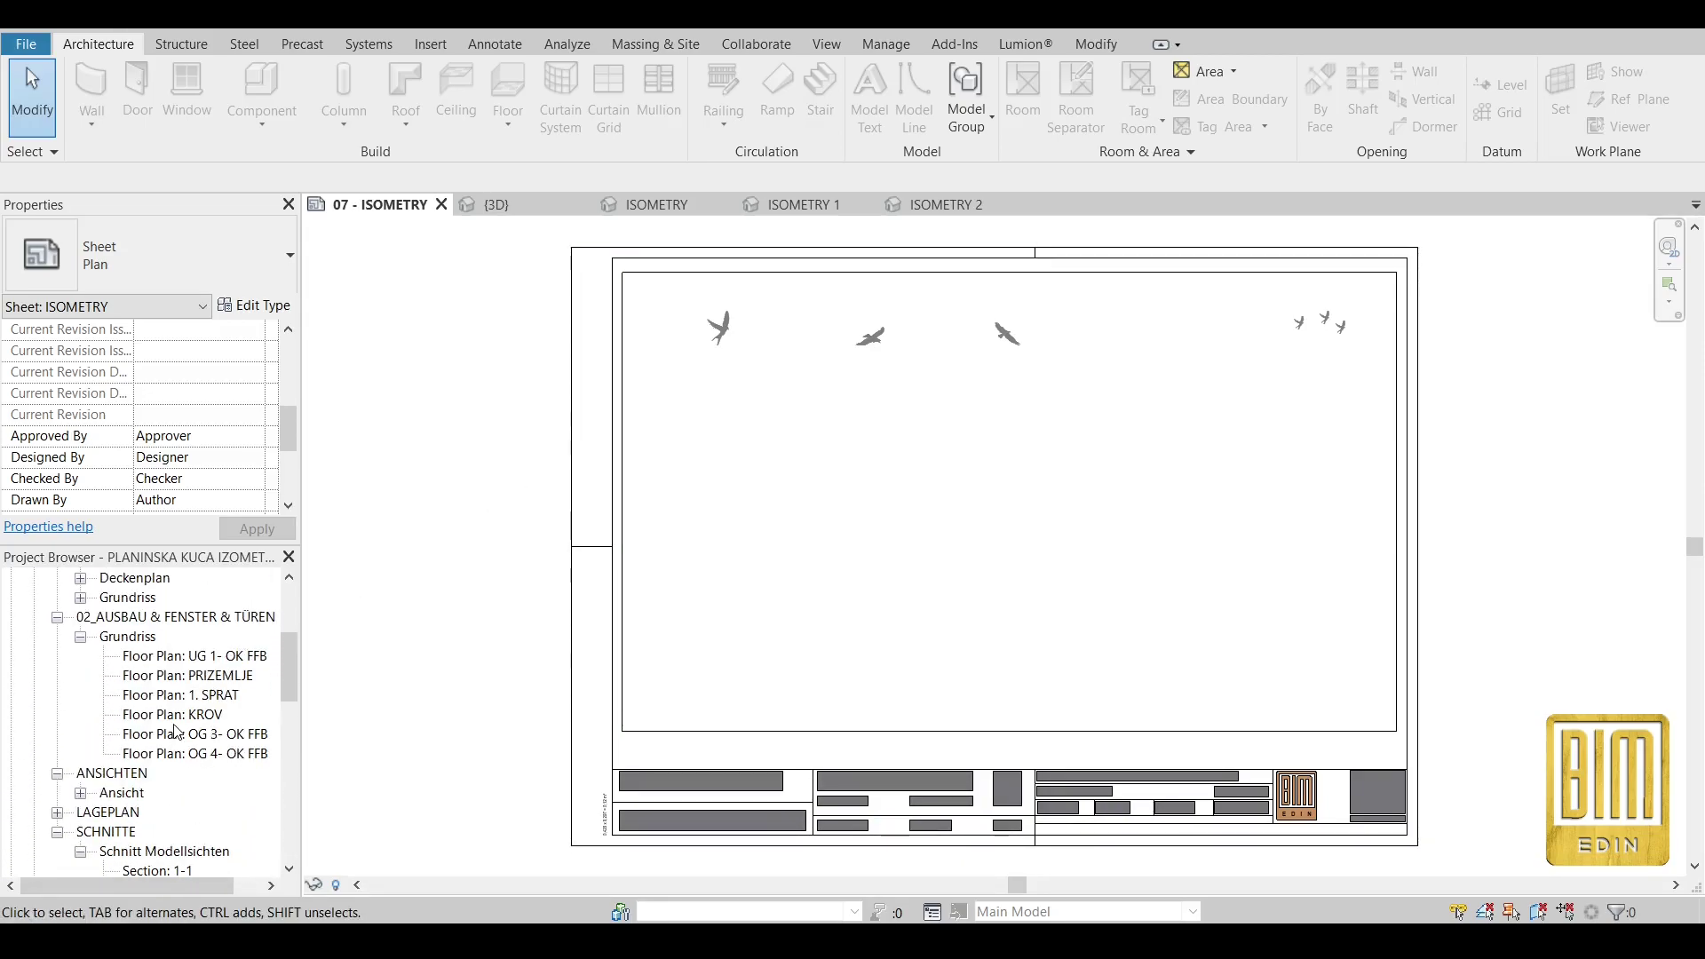
pyautogui.click(191, 657)
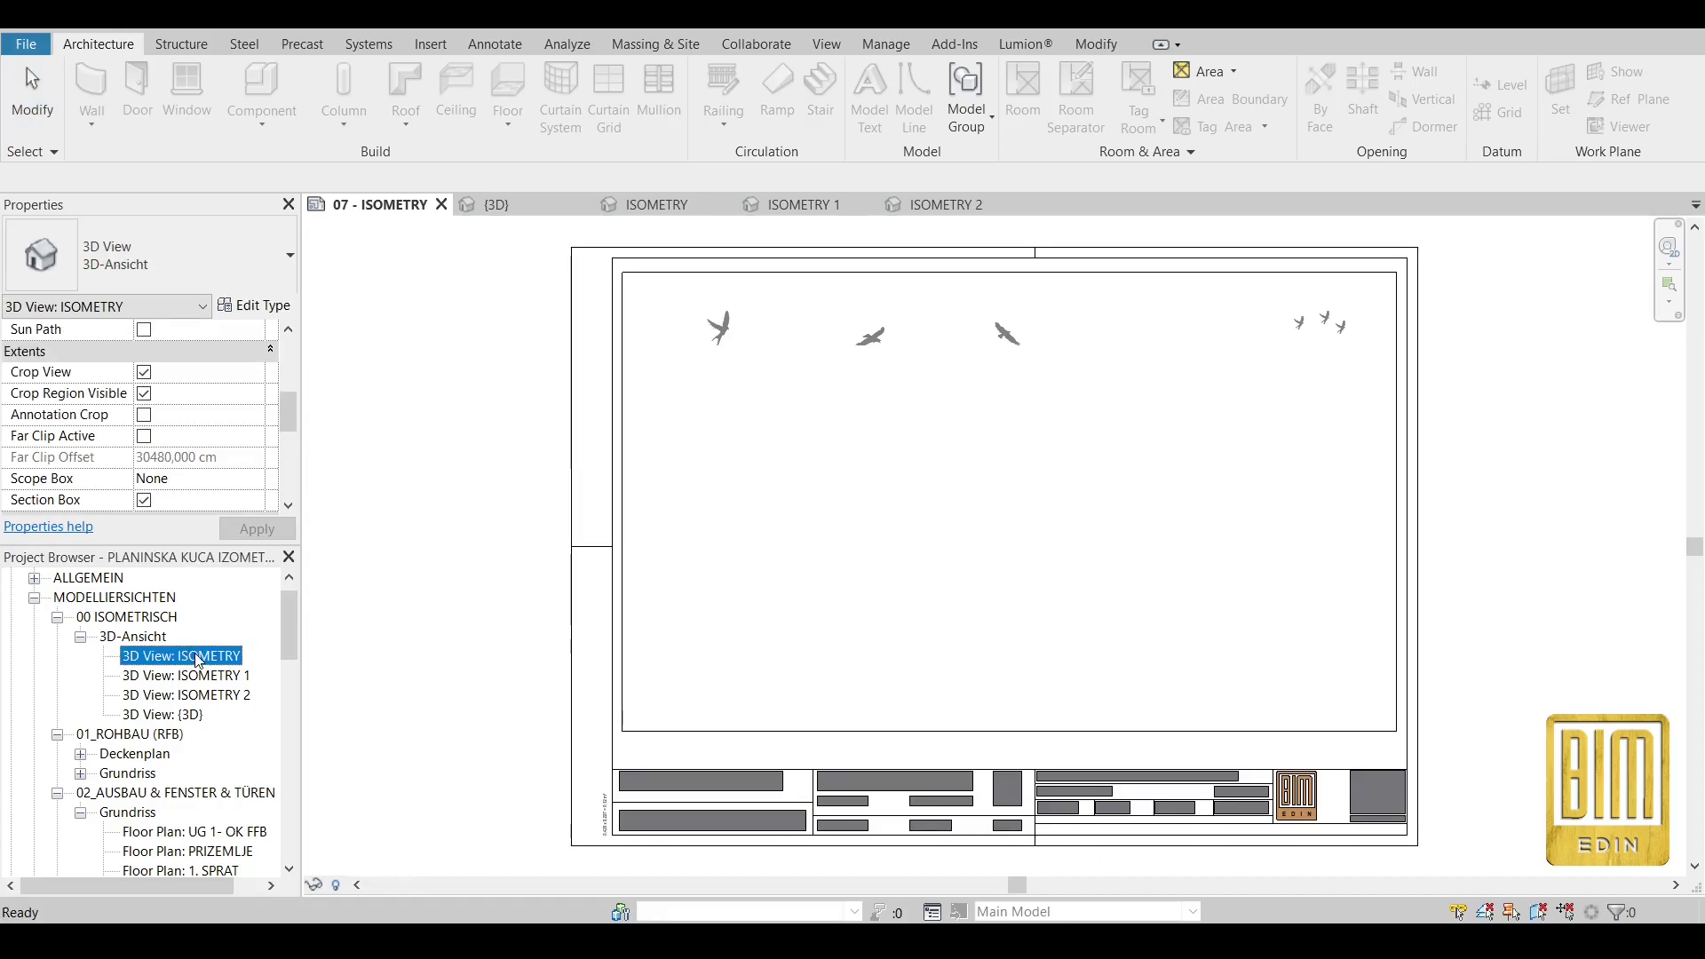
pyautogui.moveTo(364, 675); pyautogui.dragTo(964, 535)
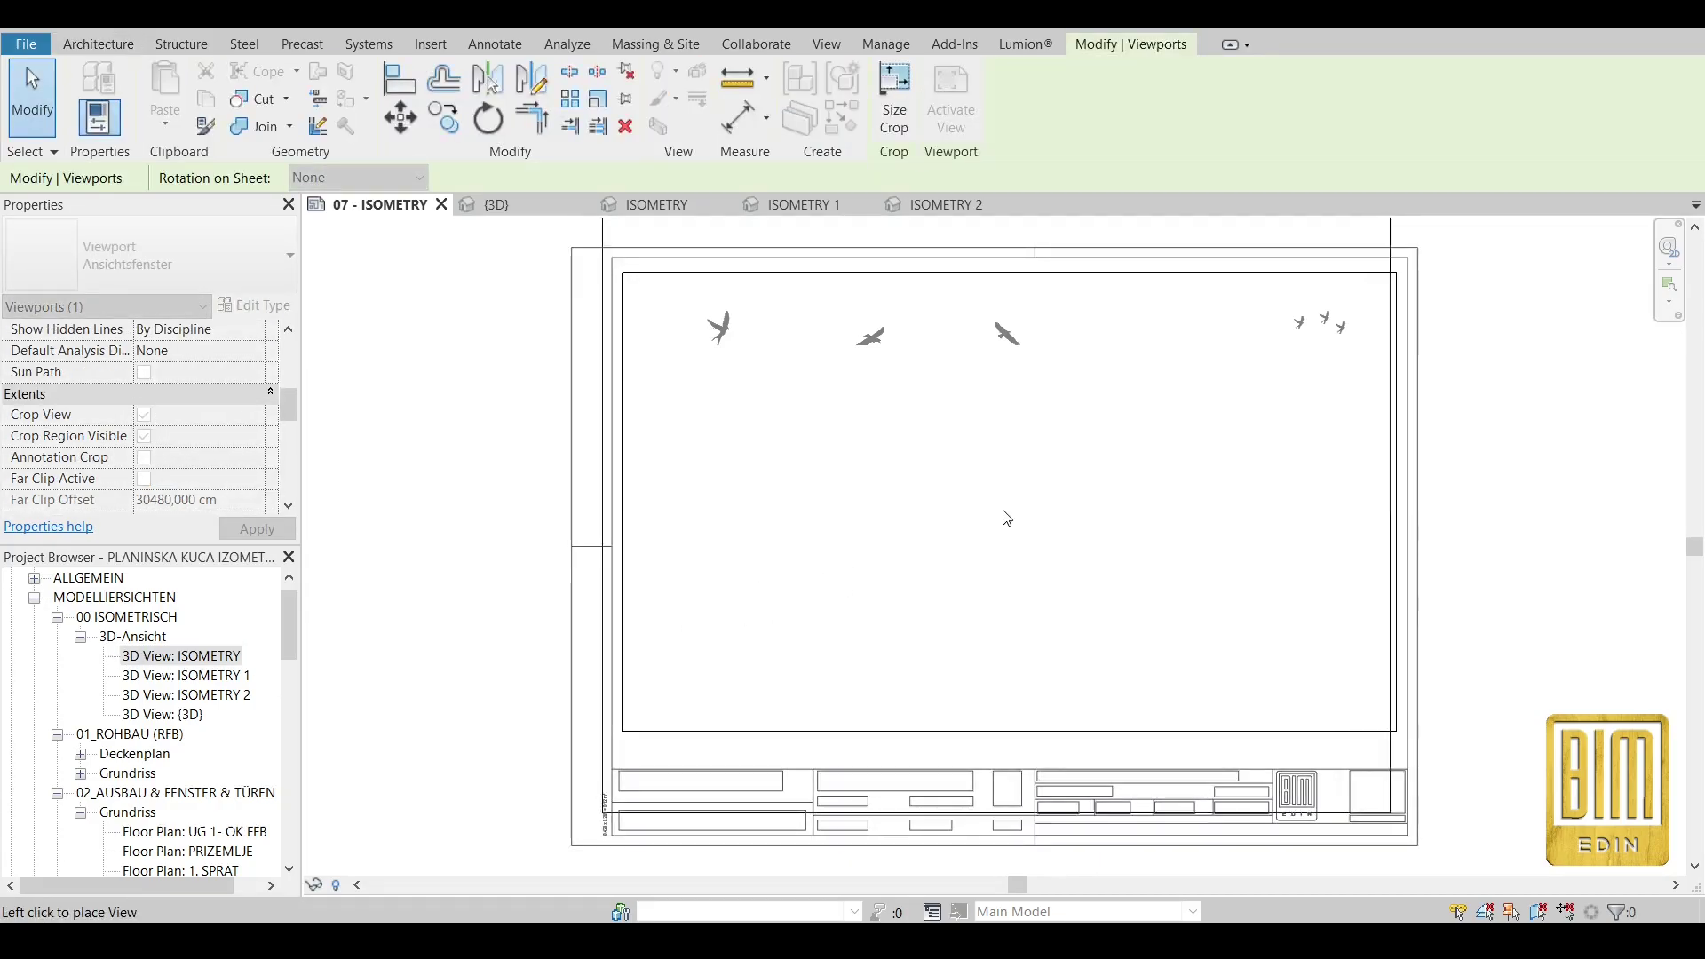
pyautogui.click(1003, 522)
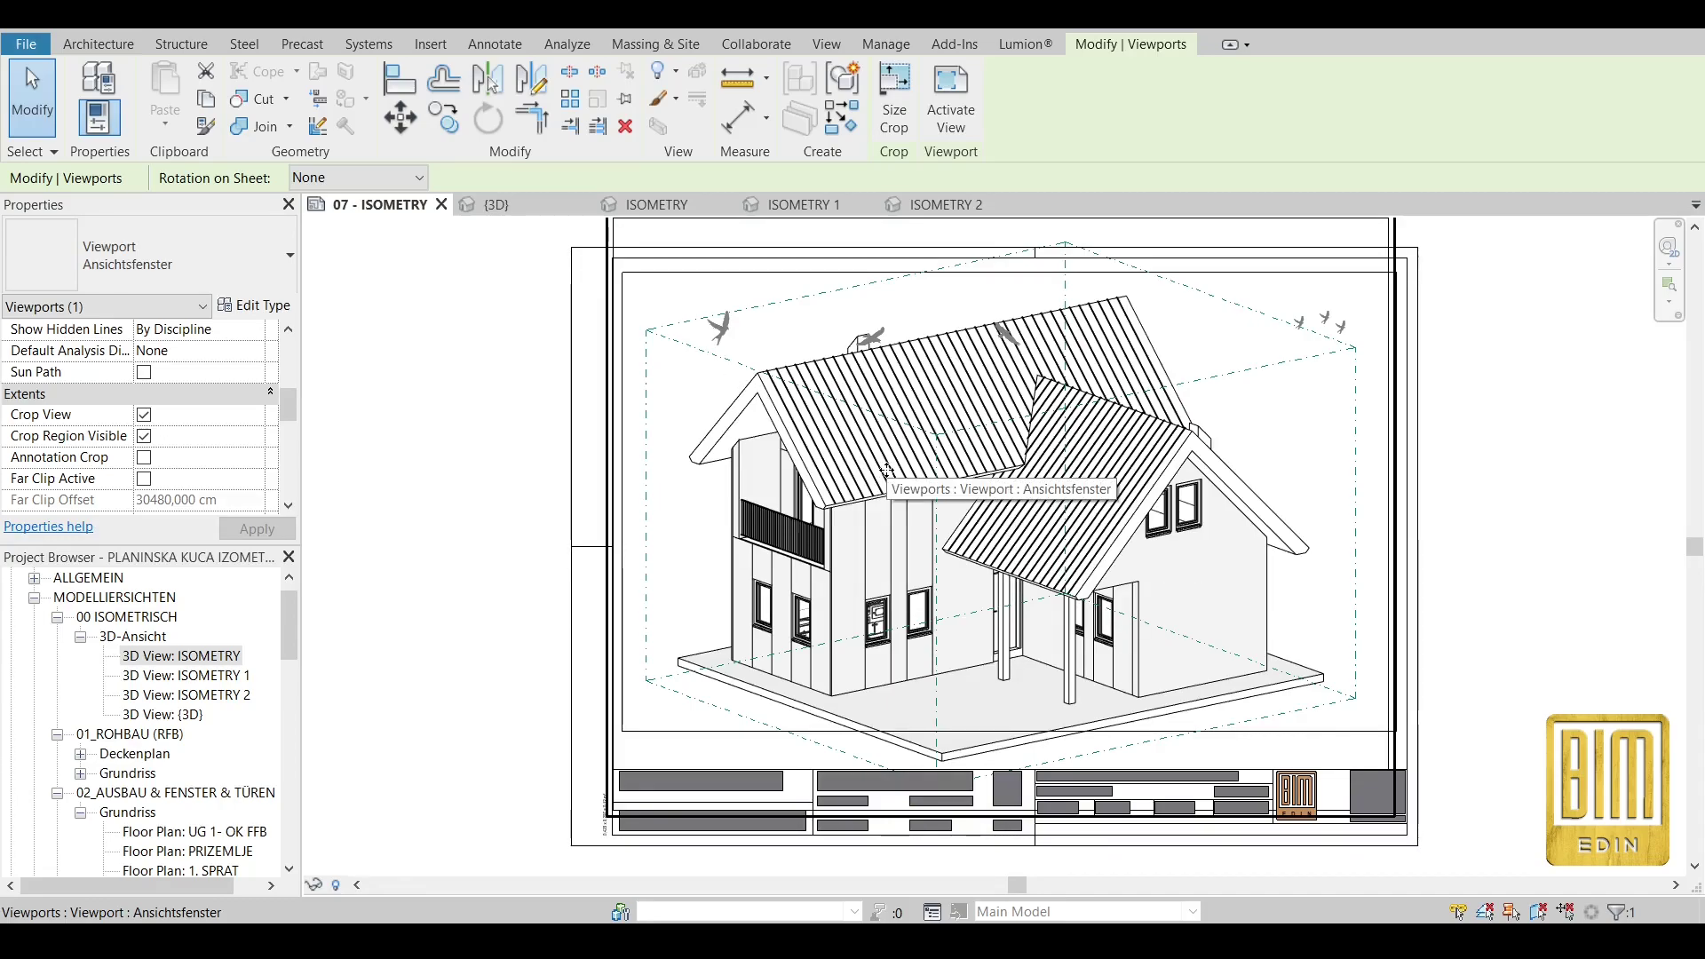
# Nudge the ISOMETRY viewport slightly upward on the sheet so the house sits higher above the title block.
pyautogui.press('Up')
pyautogui.press('Up')
pyautogui.press('Up')
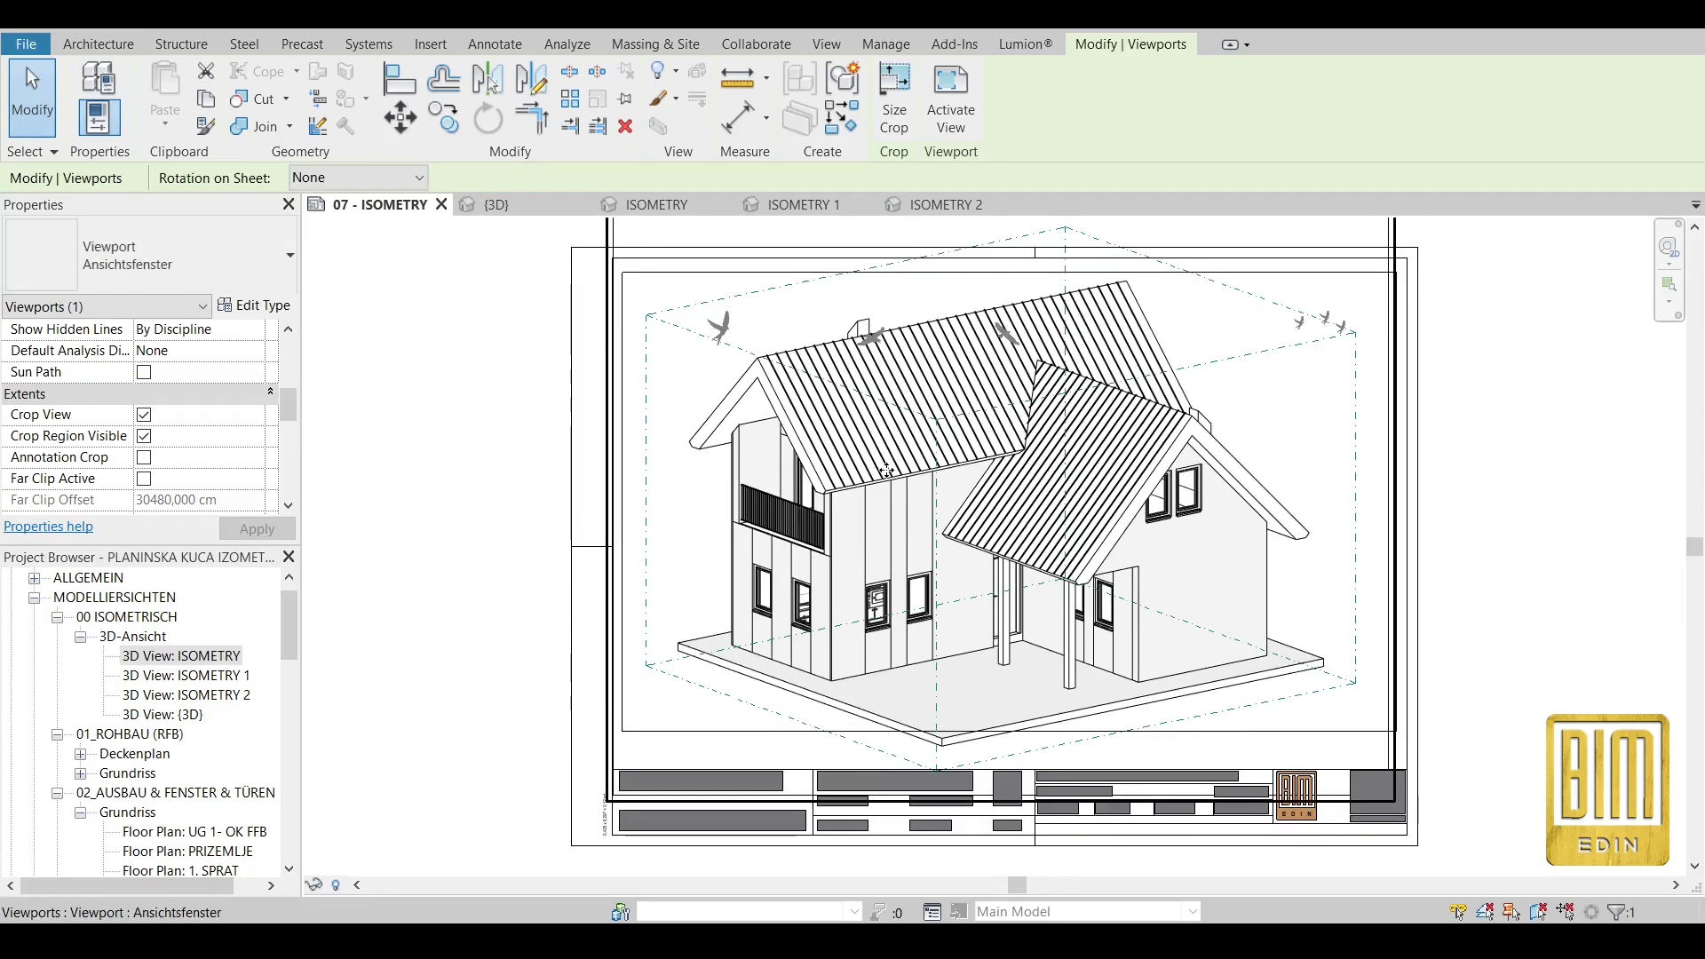
pyautogui.press('Up')
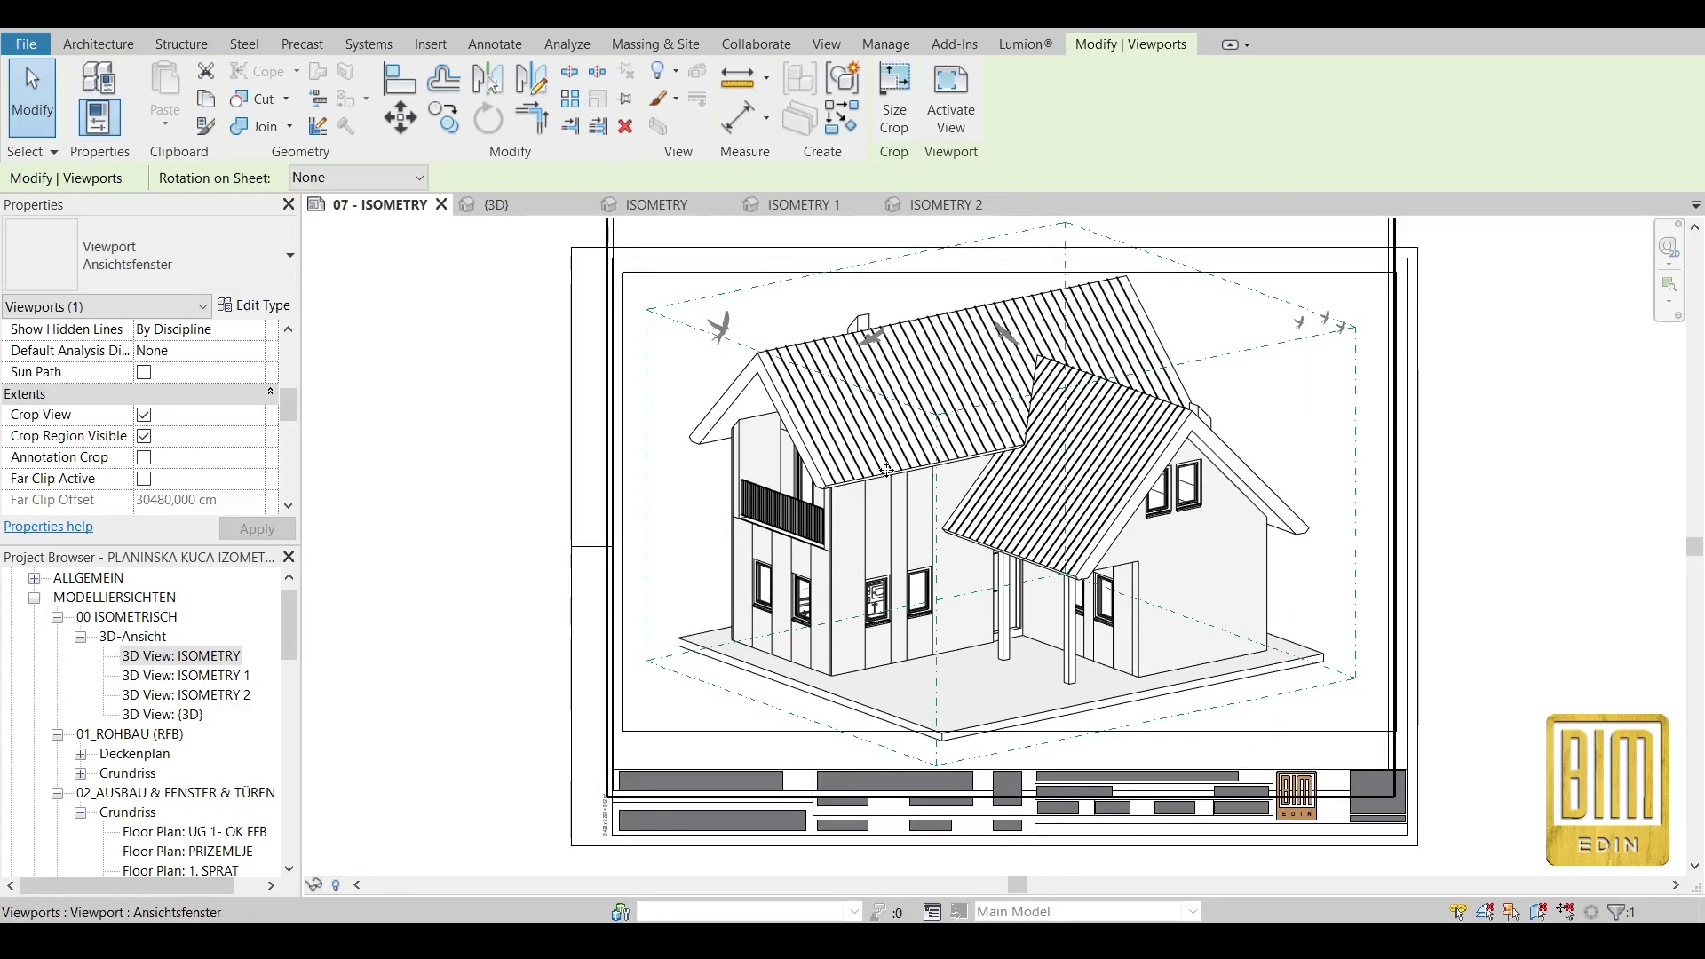
pyautogui.scroll(-2, 776, 359)
pyautogui.click(552, 391)
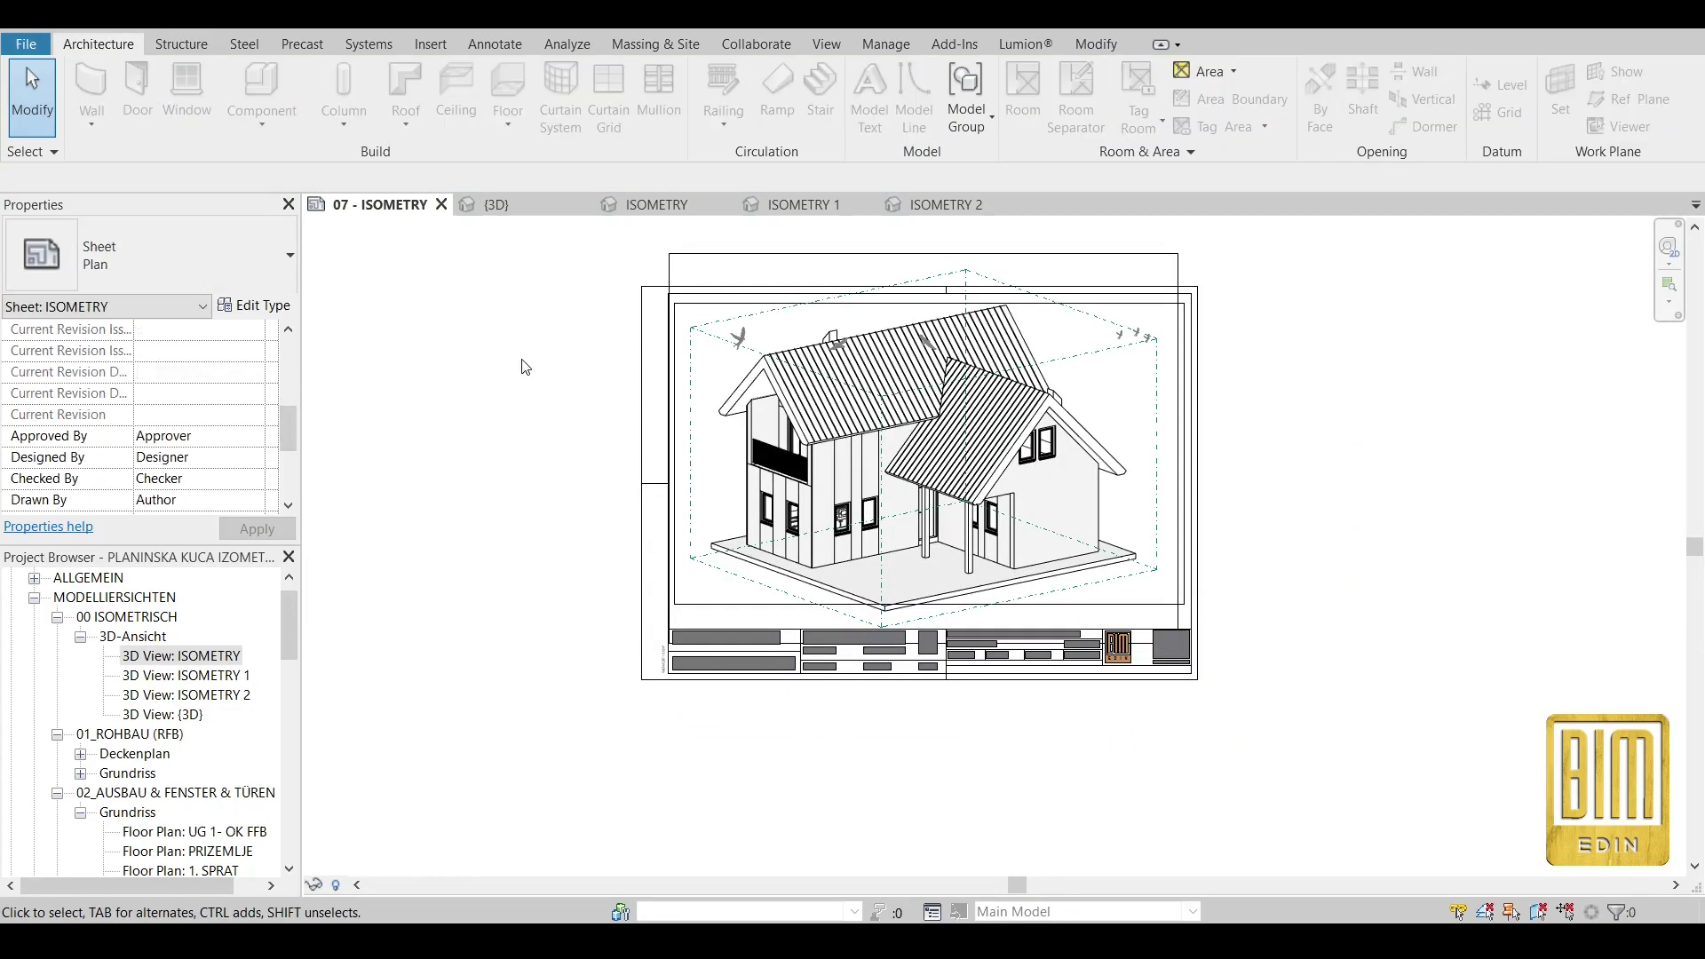
# Move the frame's lower detail line down to just above the title block and its upper line slightly upward.
pyautogui.moveTo(533, 259); pyautogui.dragTo(1260, 679)
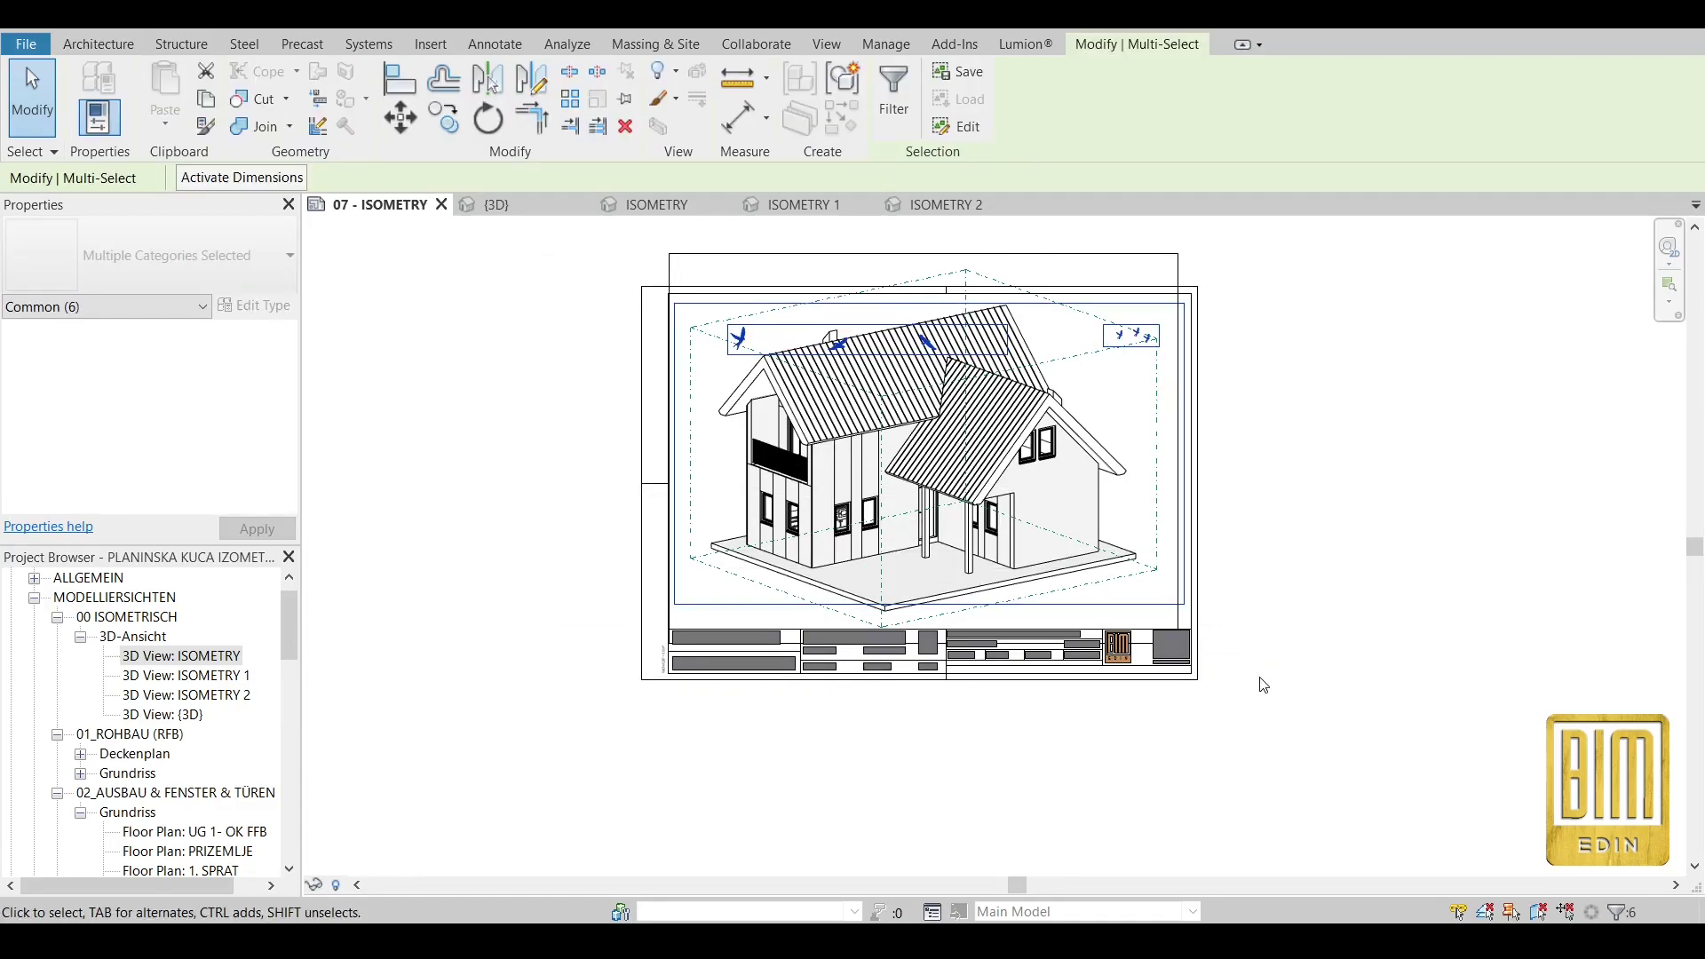
pyautogui.click(1039, 606)
pyautogui.scroll(2, 1039, 606)
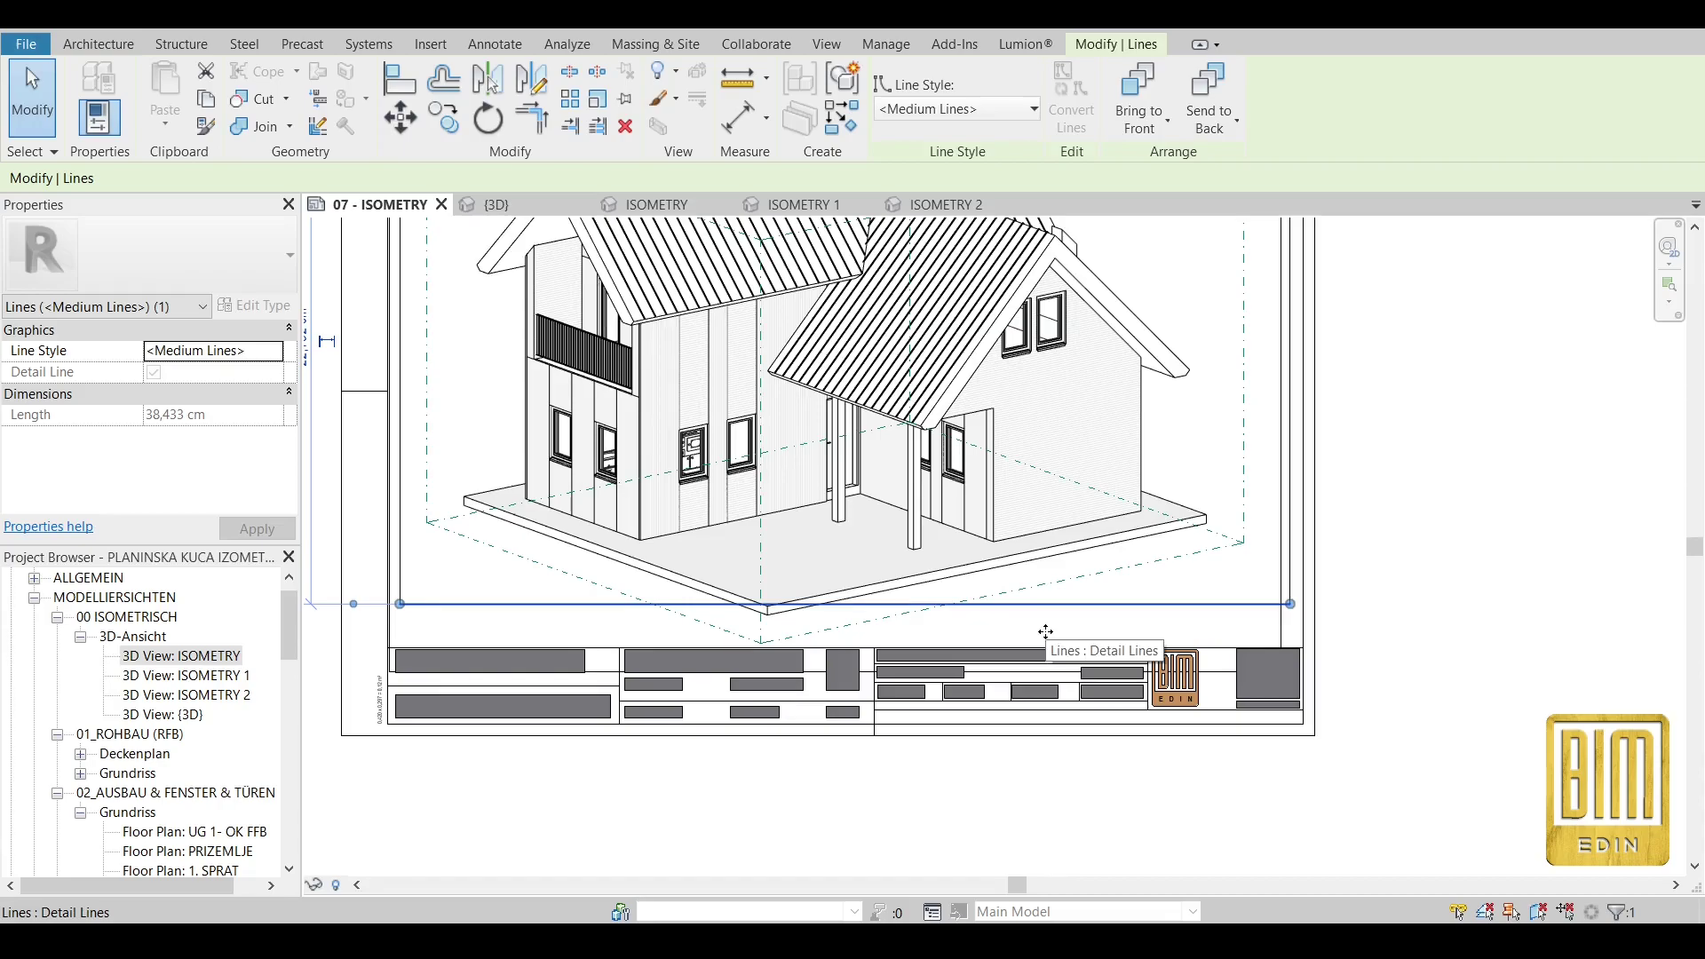
pyautogui.moveTo(1030, 606); pyautogui.dragTo(1026, 673)
pyautogui.scroll(3, 1034, 619)
pyautogui.scroll(-5, 1026, 673)
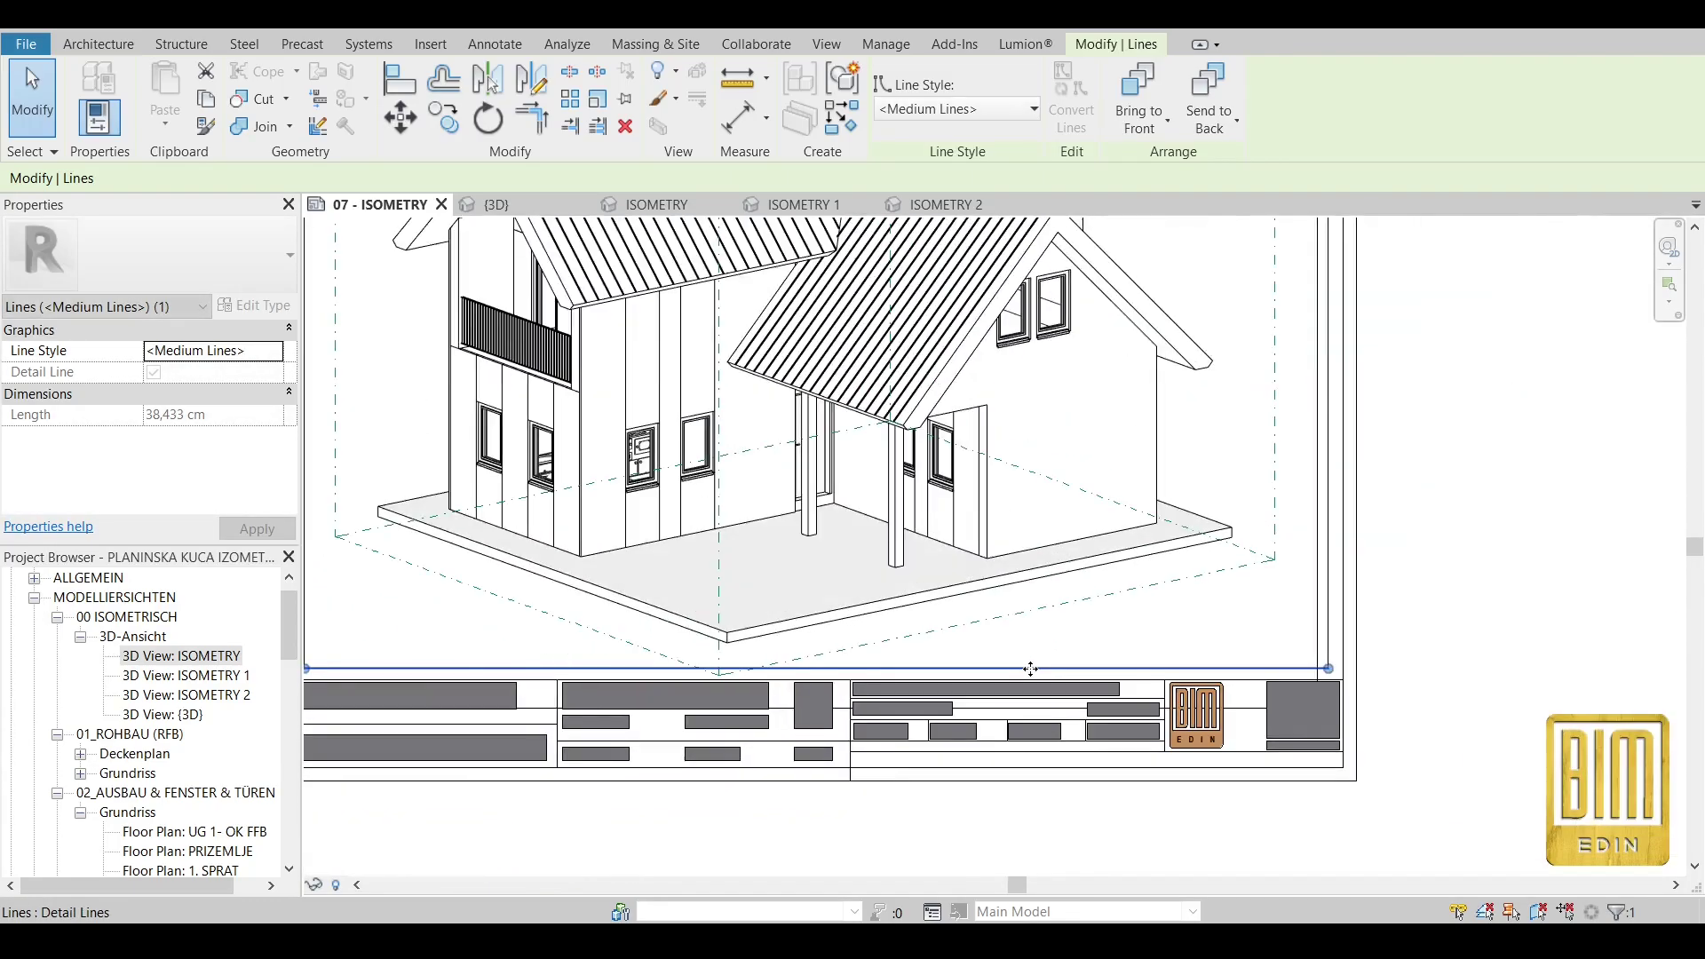
pyautogui.scroll(3, 906, 305)
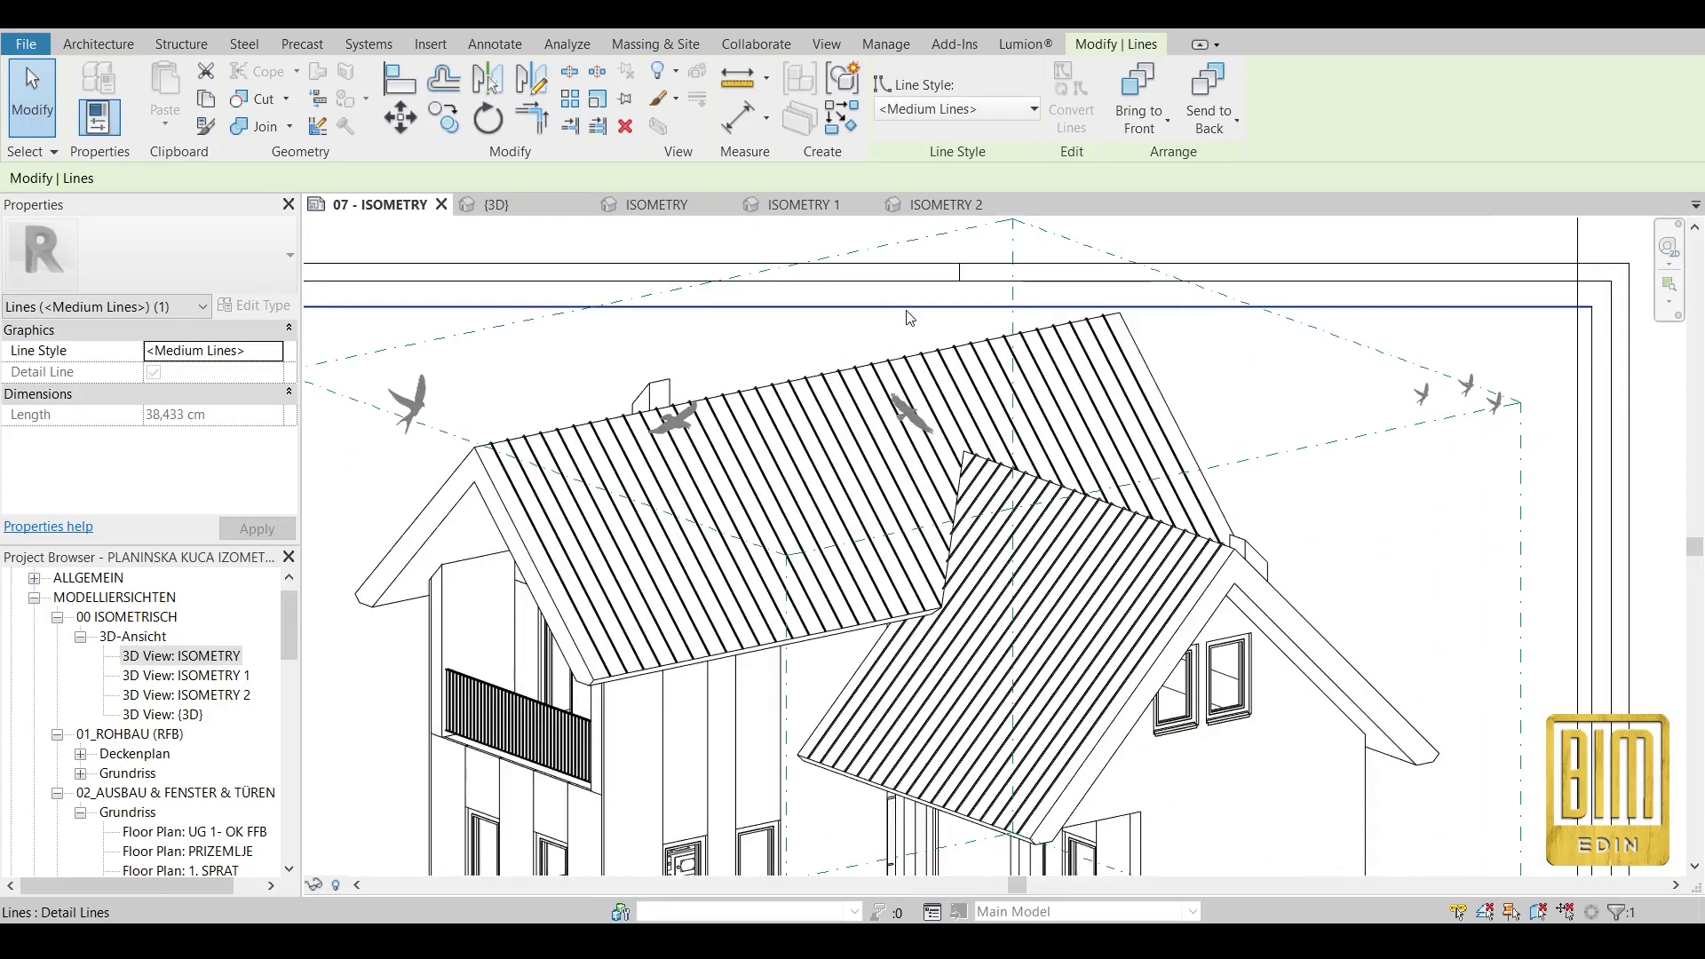
pyautogui.moveTo(910, 306)
pyautogui.mouseDown()
pyautogui.moveTo(910, 267)
pyautogui.moveTo(915, 289)
pyautogui.mouseUp()
pyautogui.scroll(-5, 914, 289)
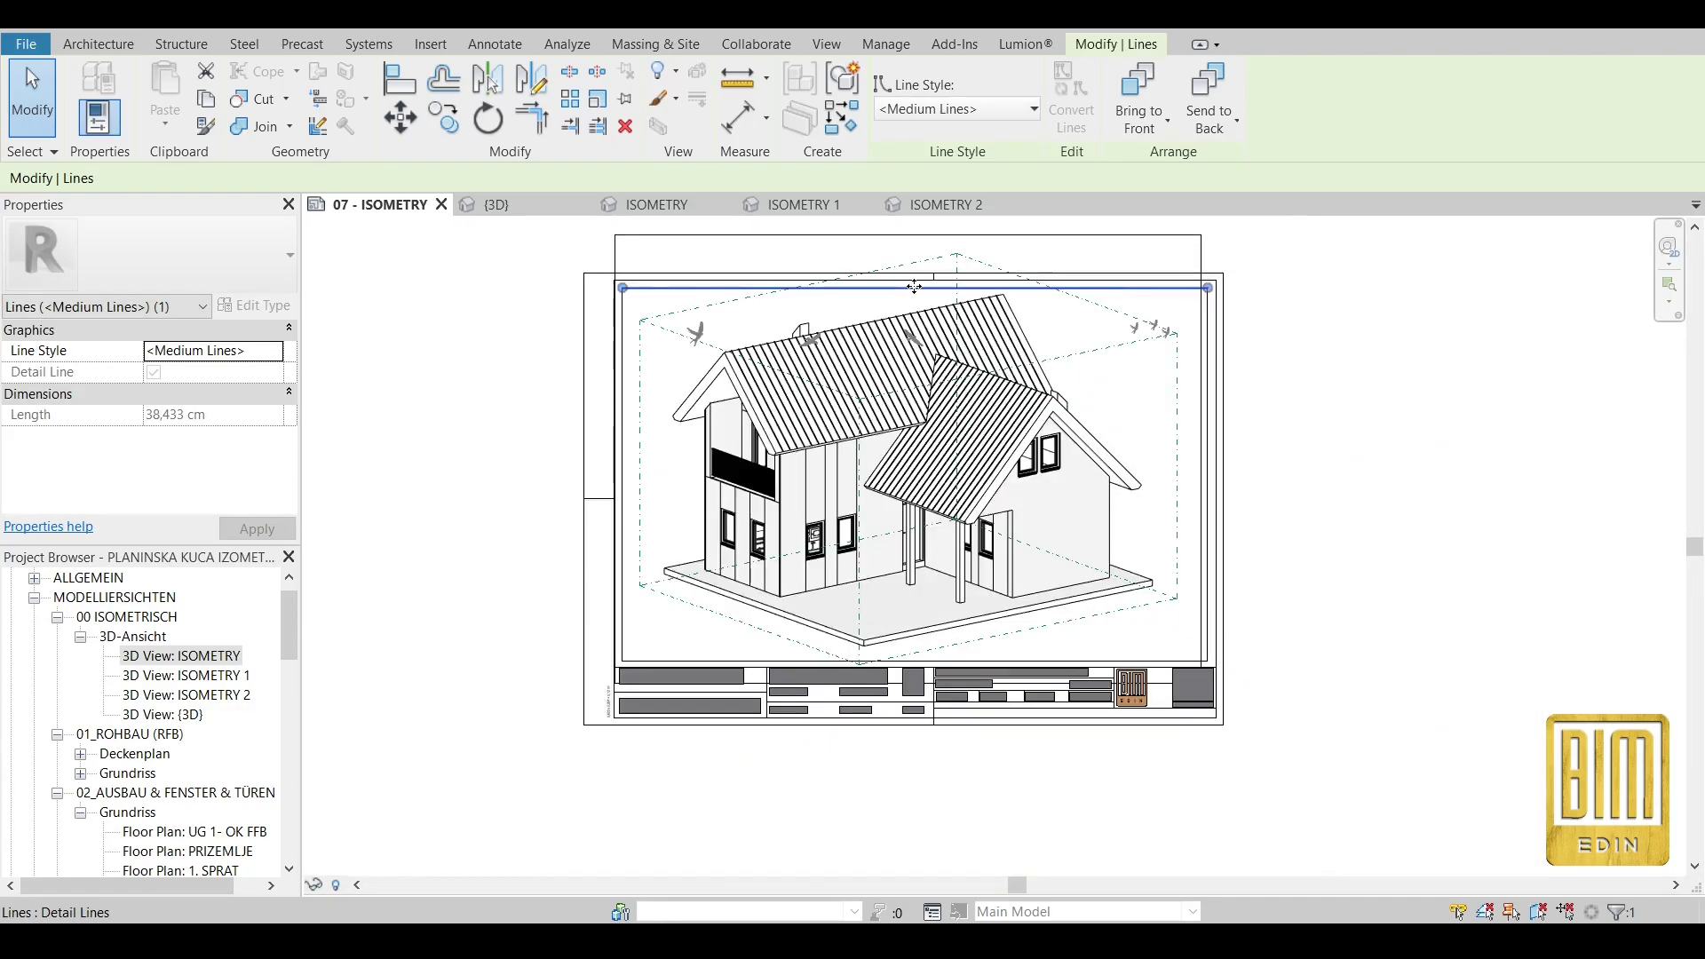
# Filter the sheet selection to only the Medium Lines category and delete the frame lines around the drawing.
pyautogui.click(516, 313)
pyautogui.moveTo(506, 267); pyautogui.dragTo(1326, 758)
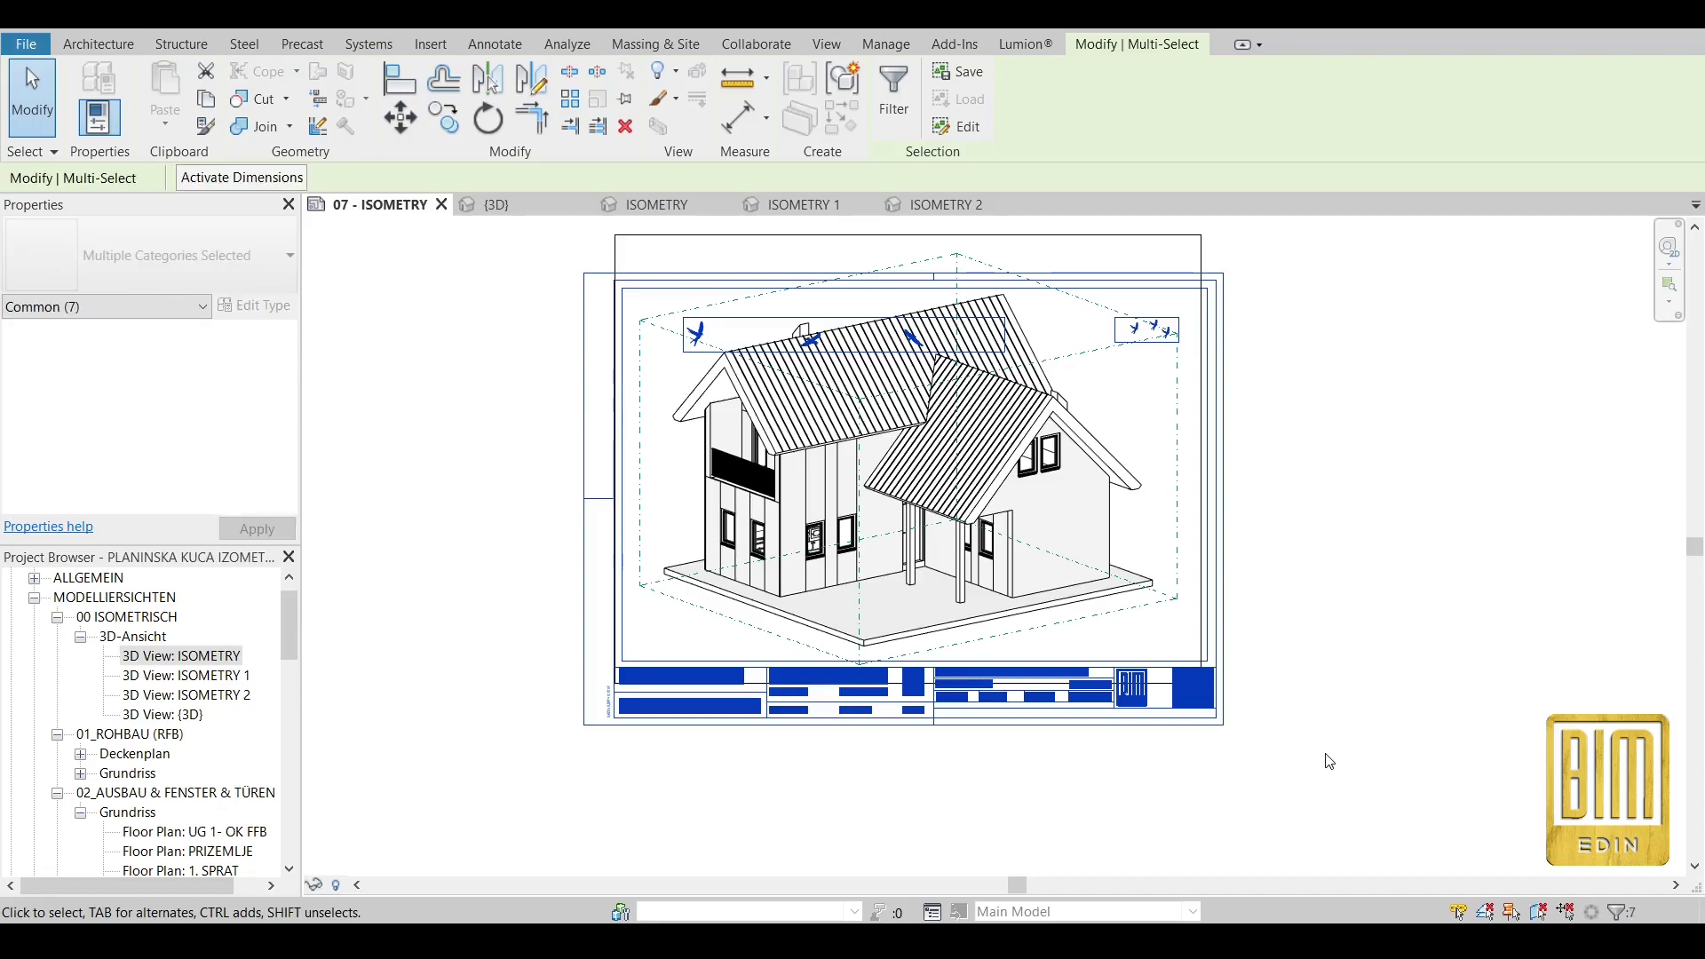
pyautogui.click(893, 98)
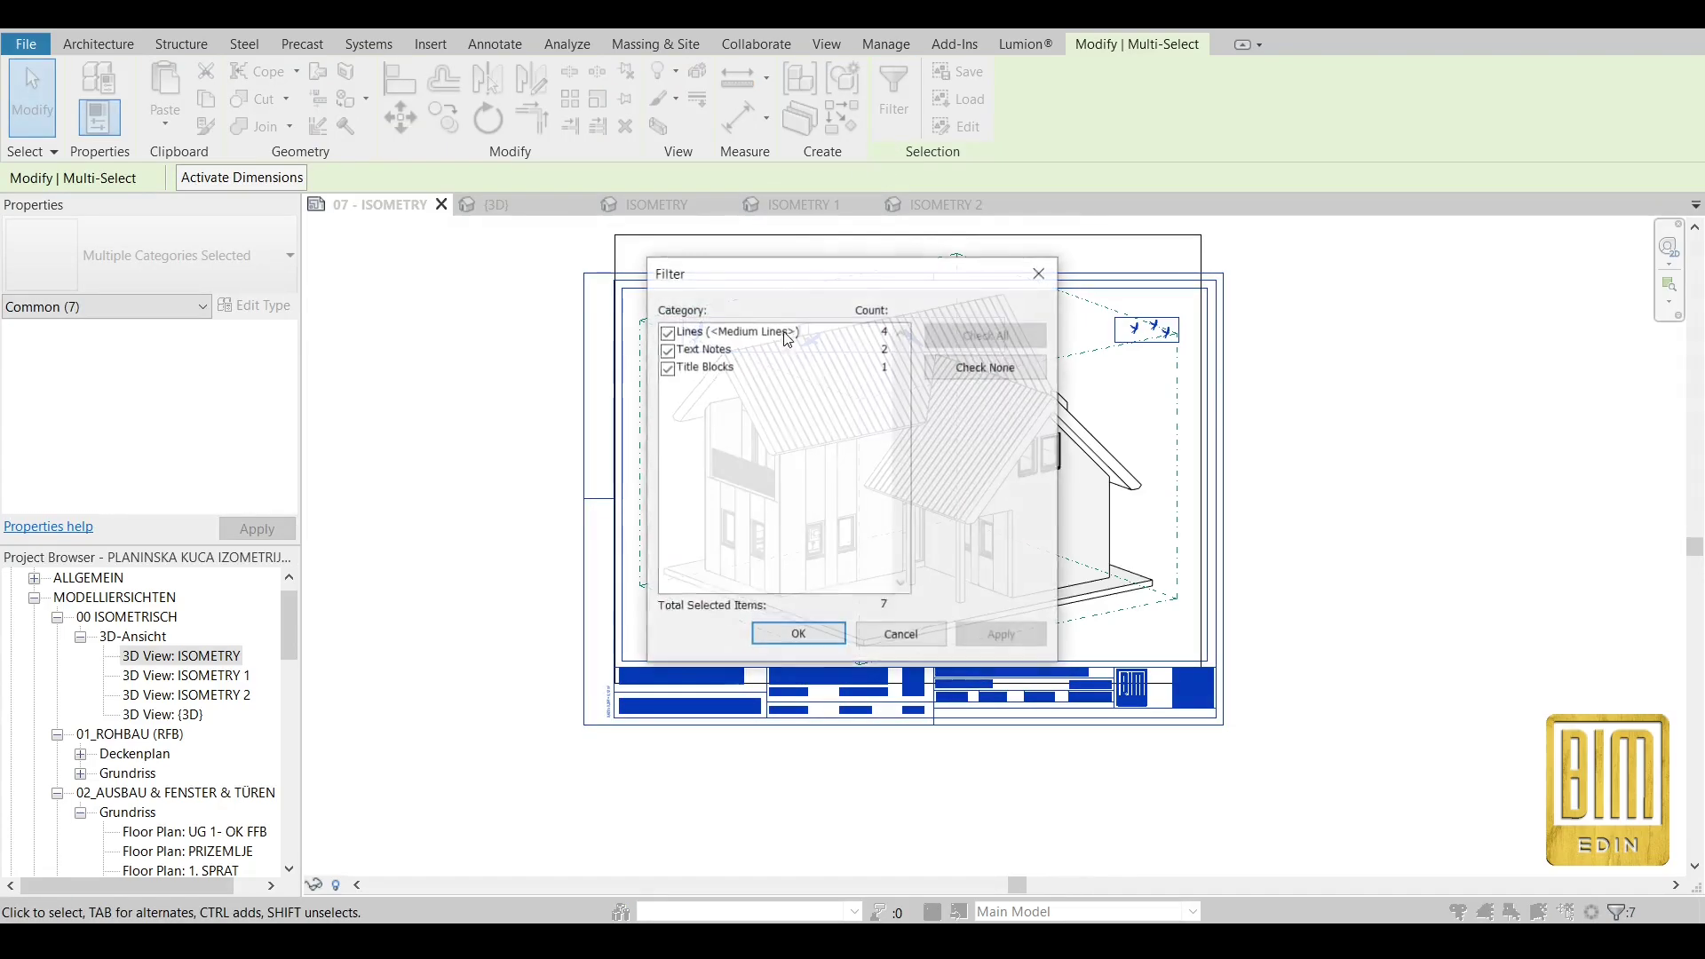
pyautogui.click(667, 350)
pyautogui.click(667, 369)
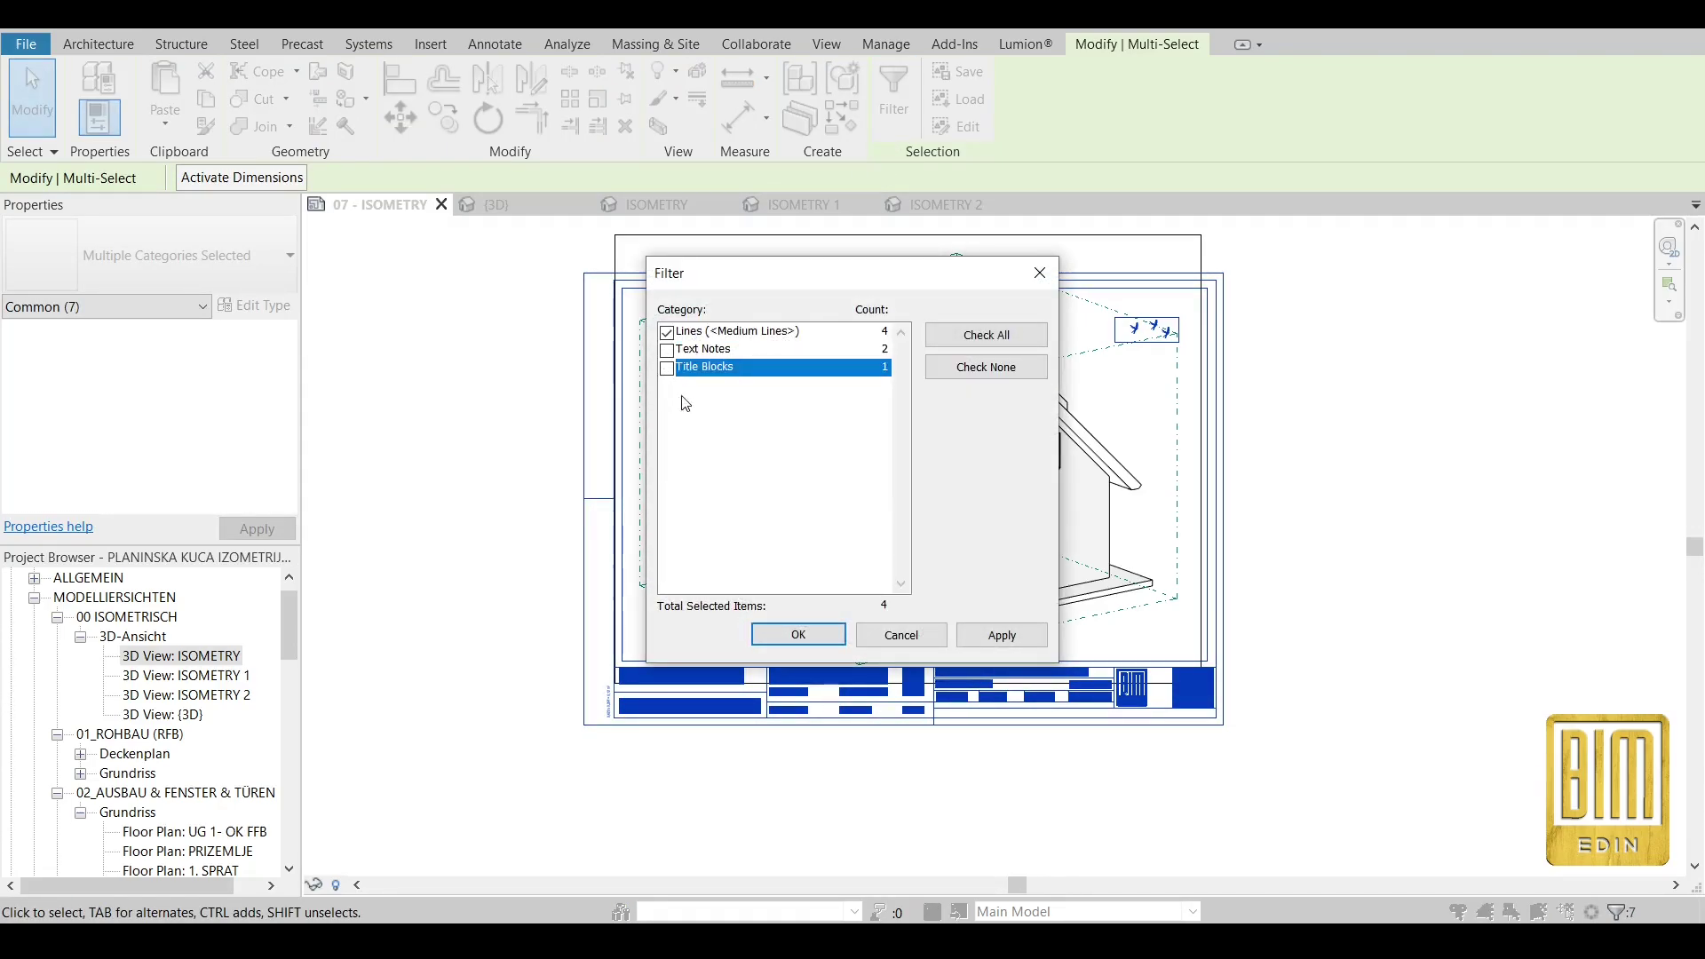
pyautogui.click(799, 635)
pyautogui.rightClick(531, 397)
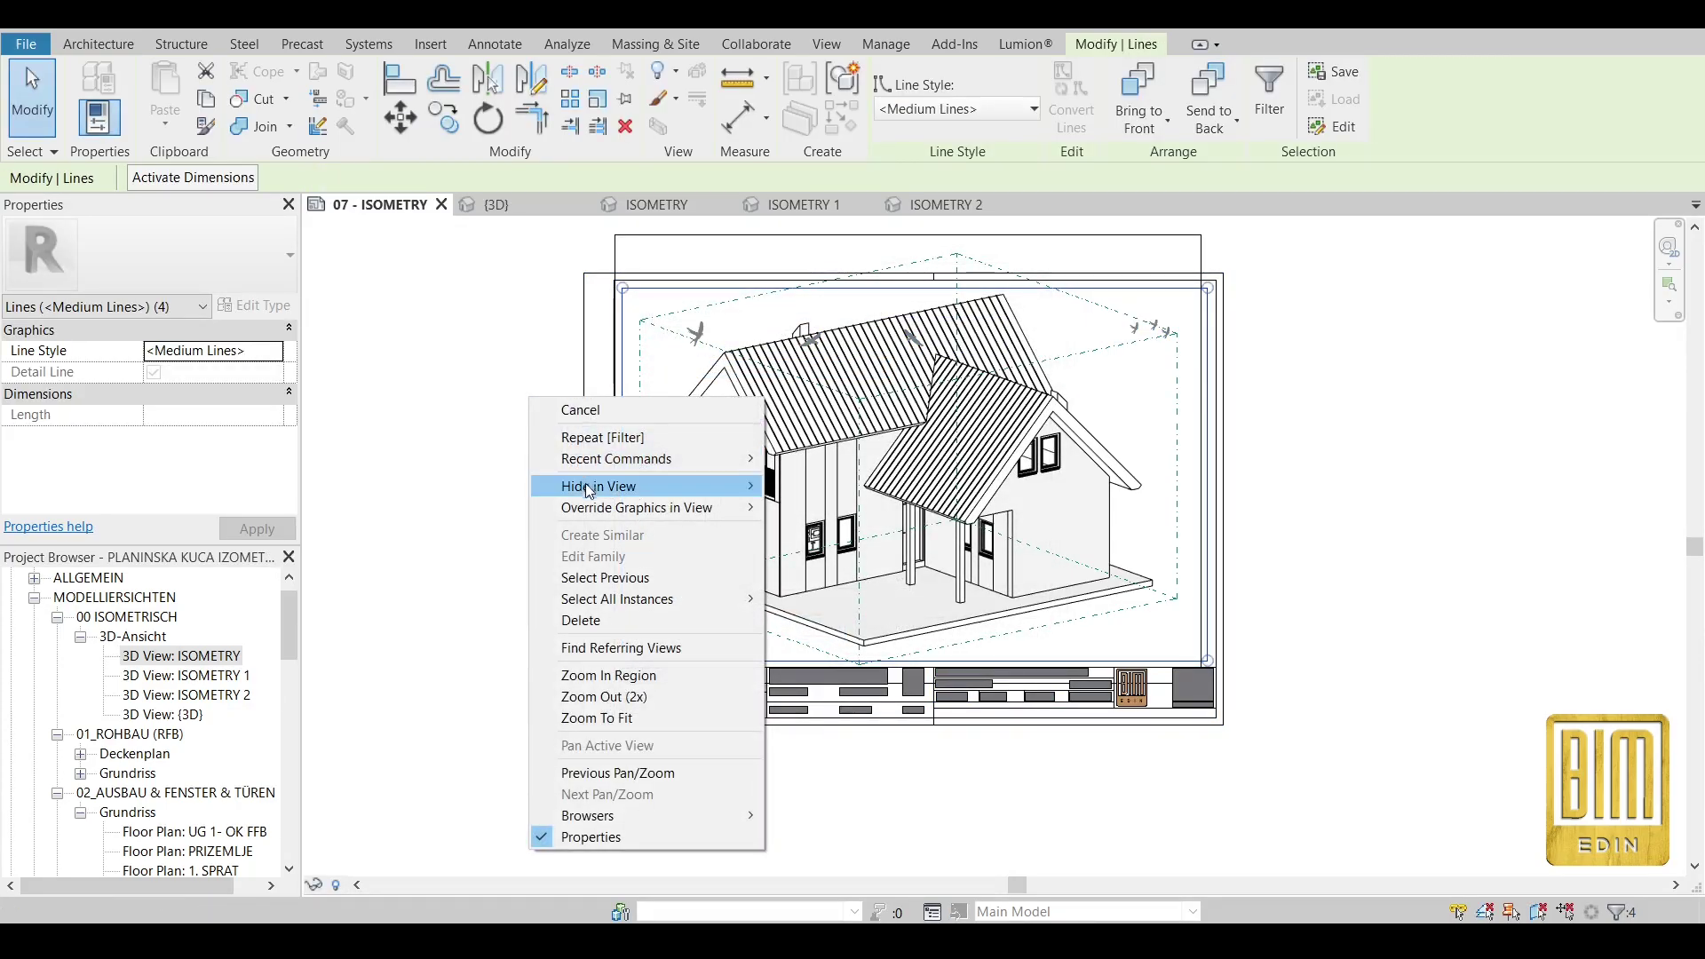
pyautogui.click(586, 620)
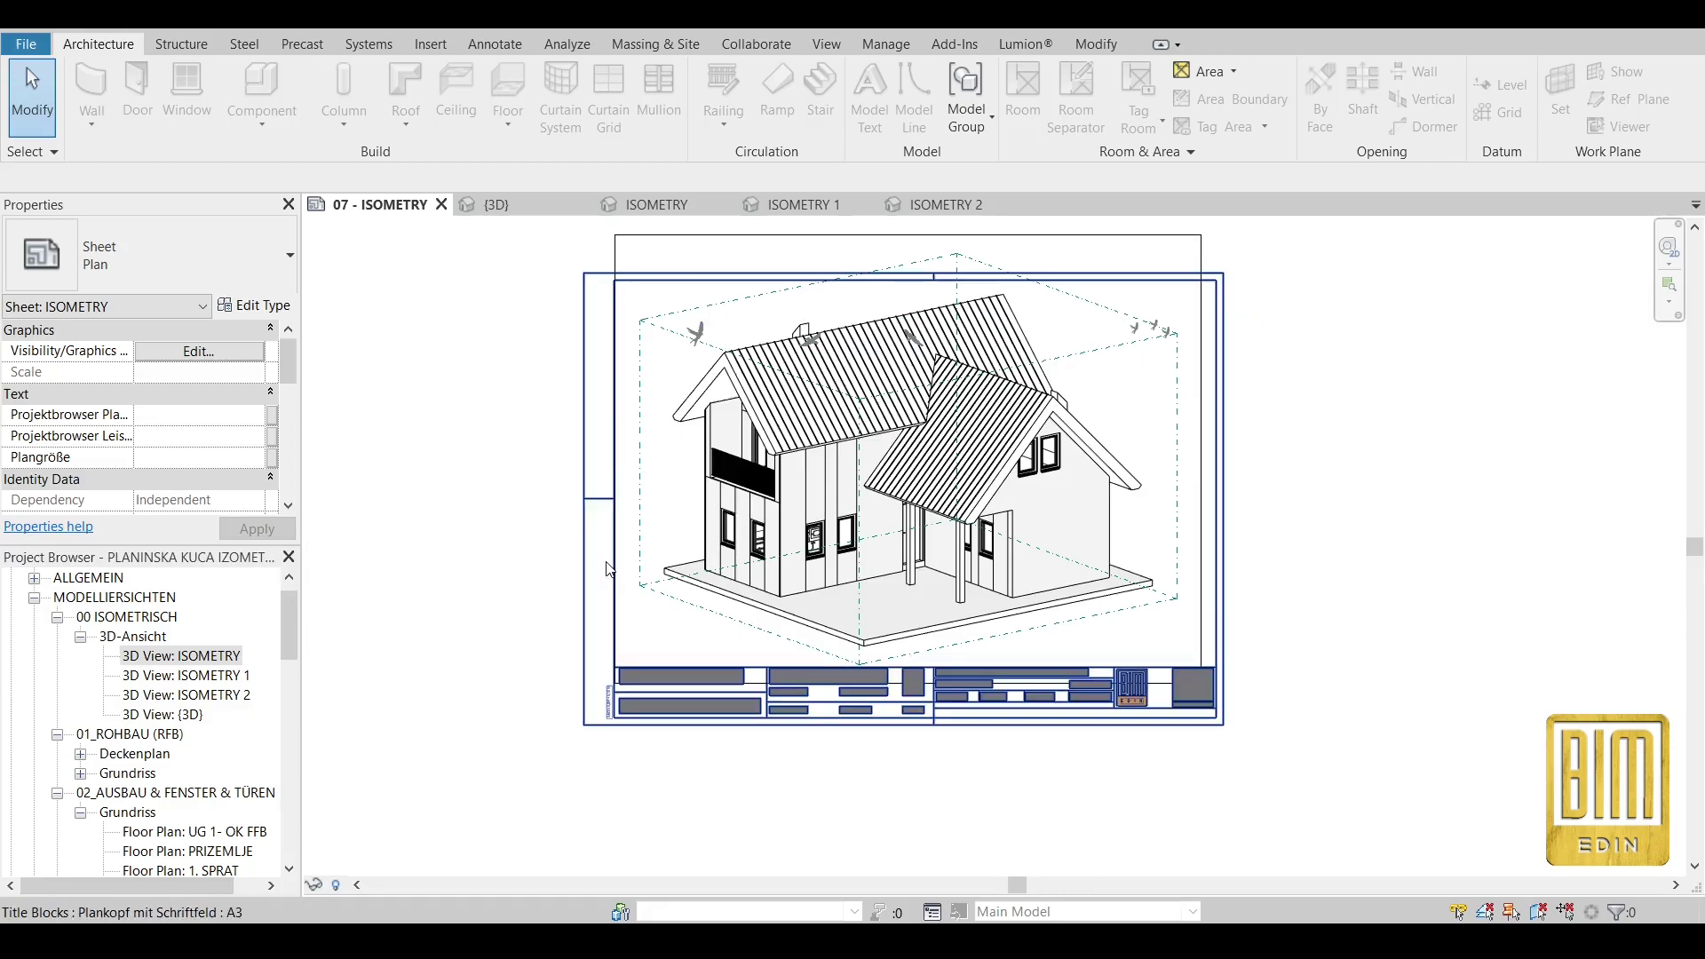
# Activate the ISOMETRY viewport, hide all house elements above the base floor slab in the view, and deactivate it.
pyautogui.click(196, 677)
pyautogui.click(436, 519)
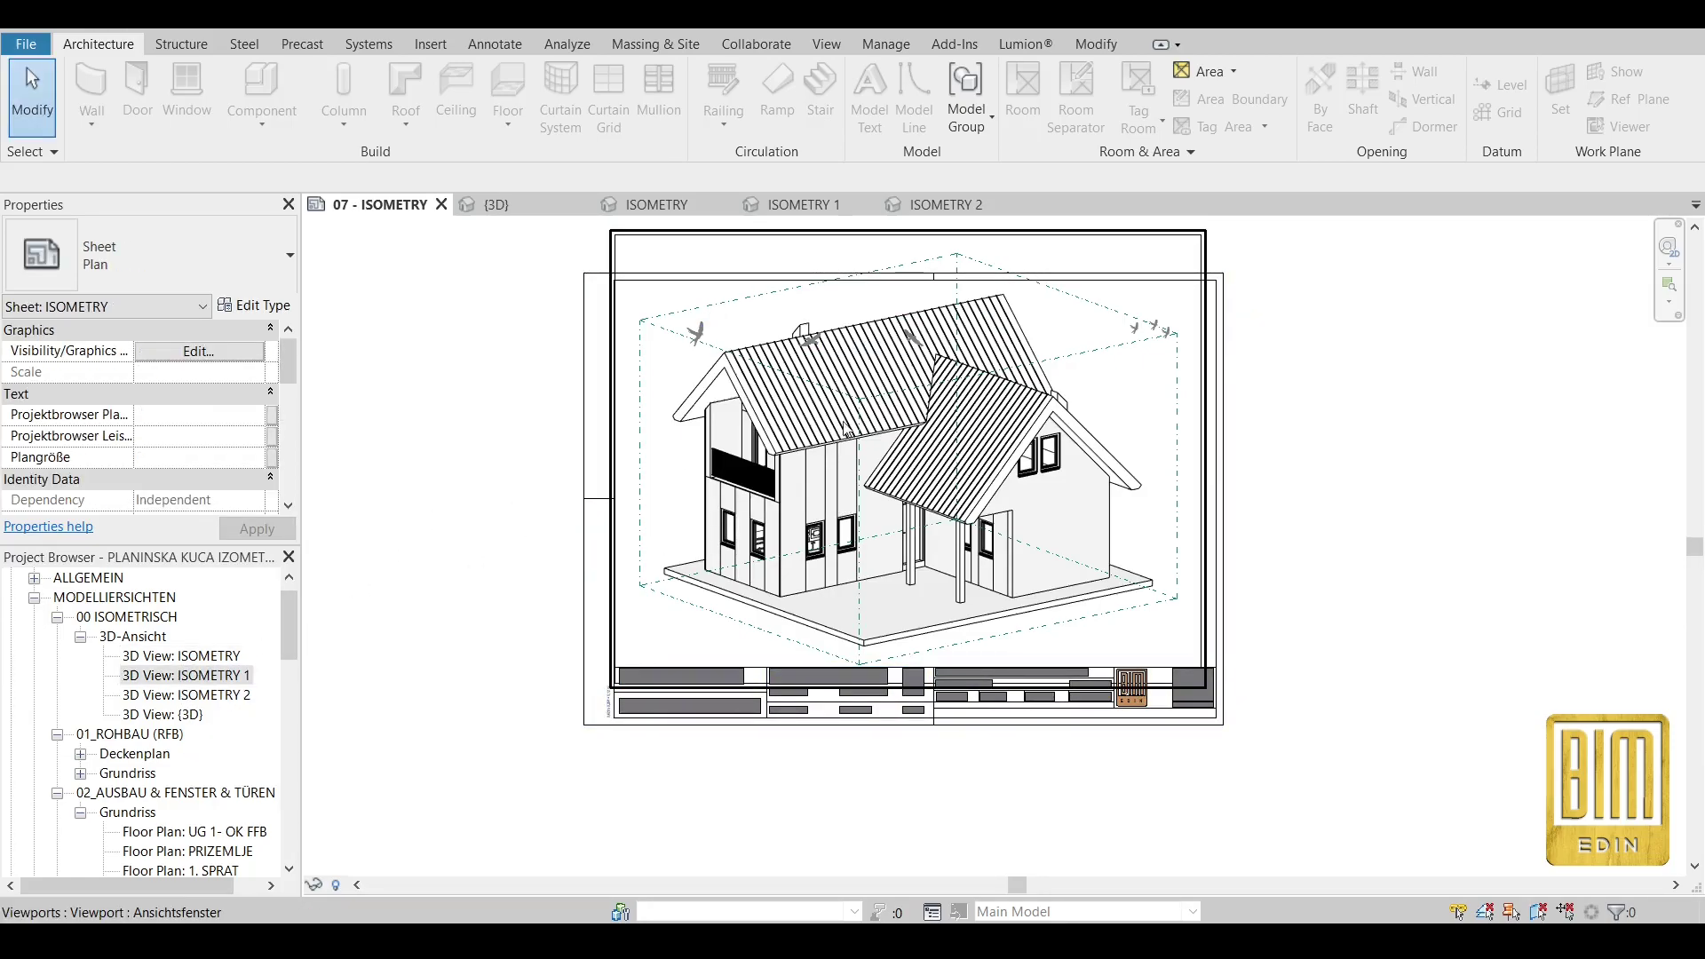
pyautogui.doubleClick(862, 433)
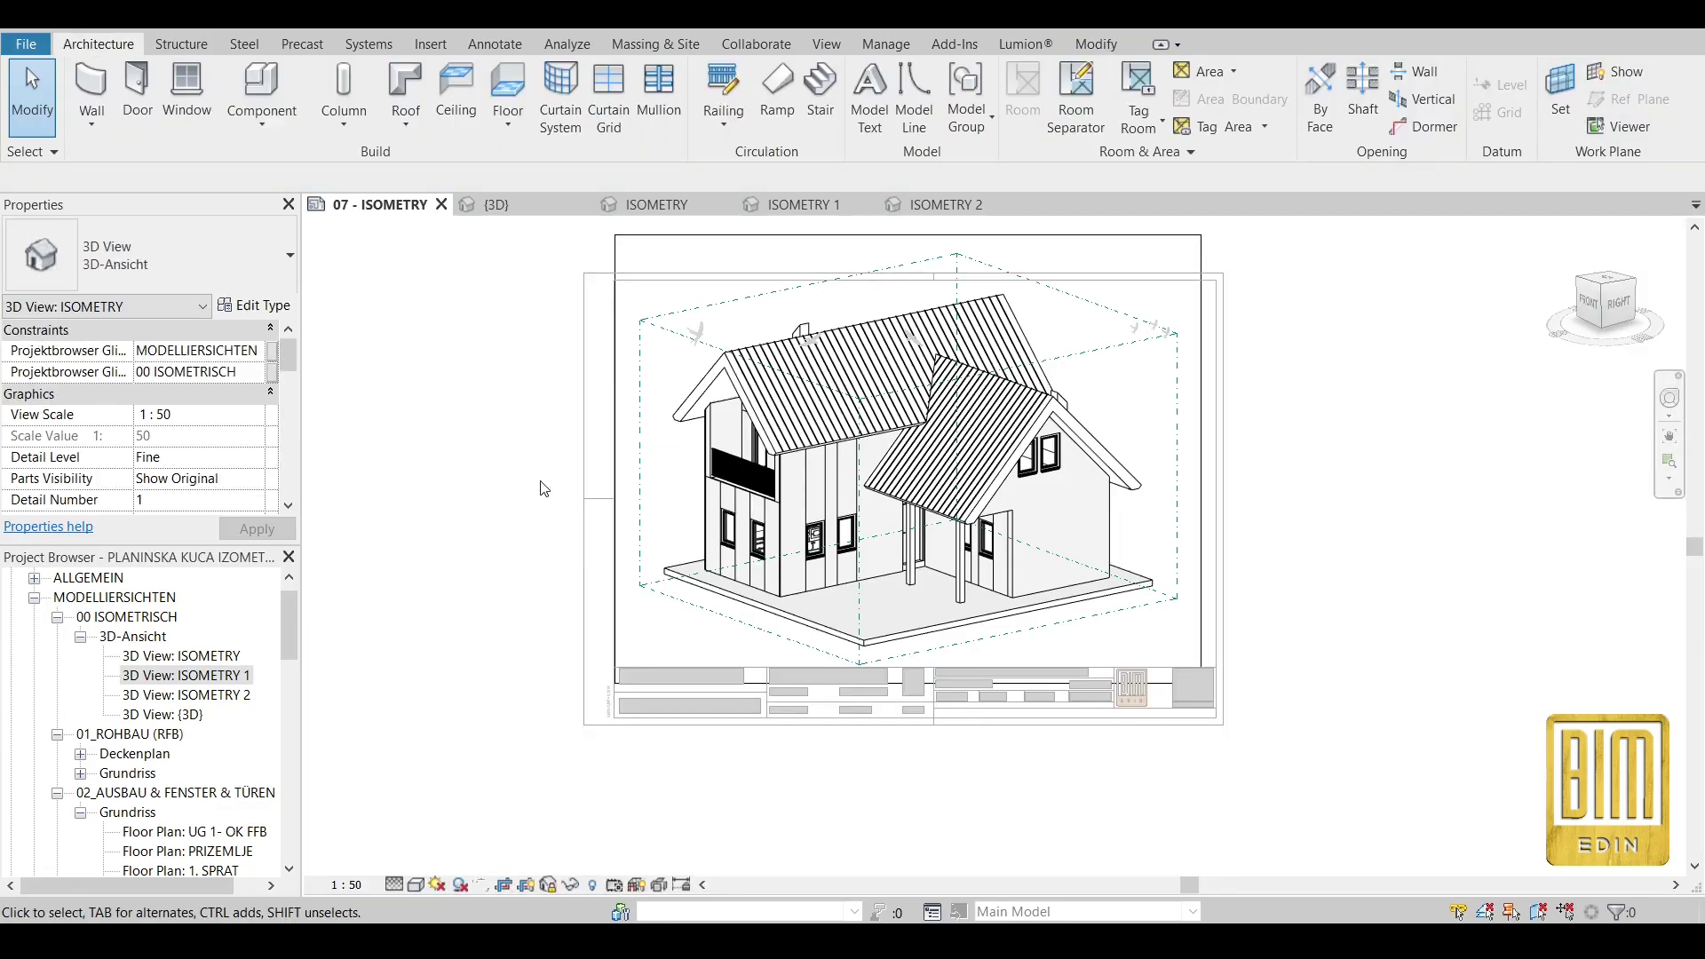
pyautogui.moveTo(655, 244); pyautogui.dragTo(1149, 683)
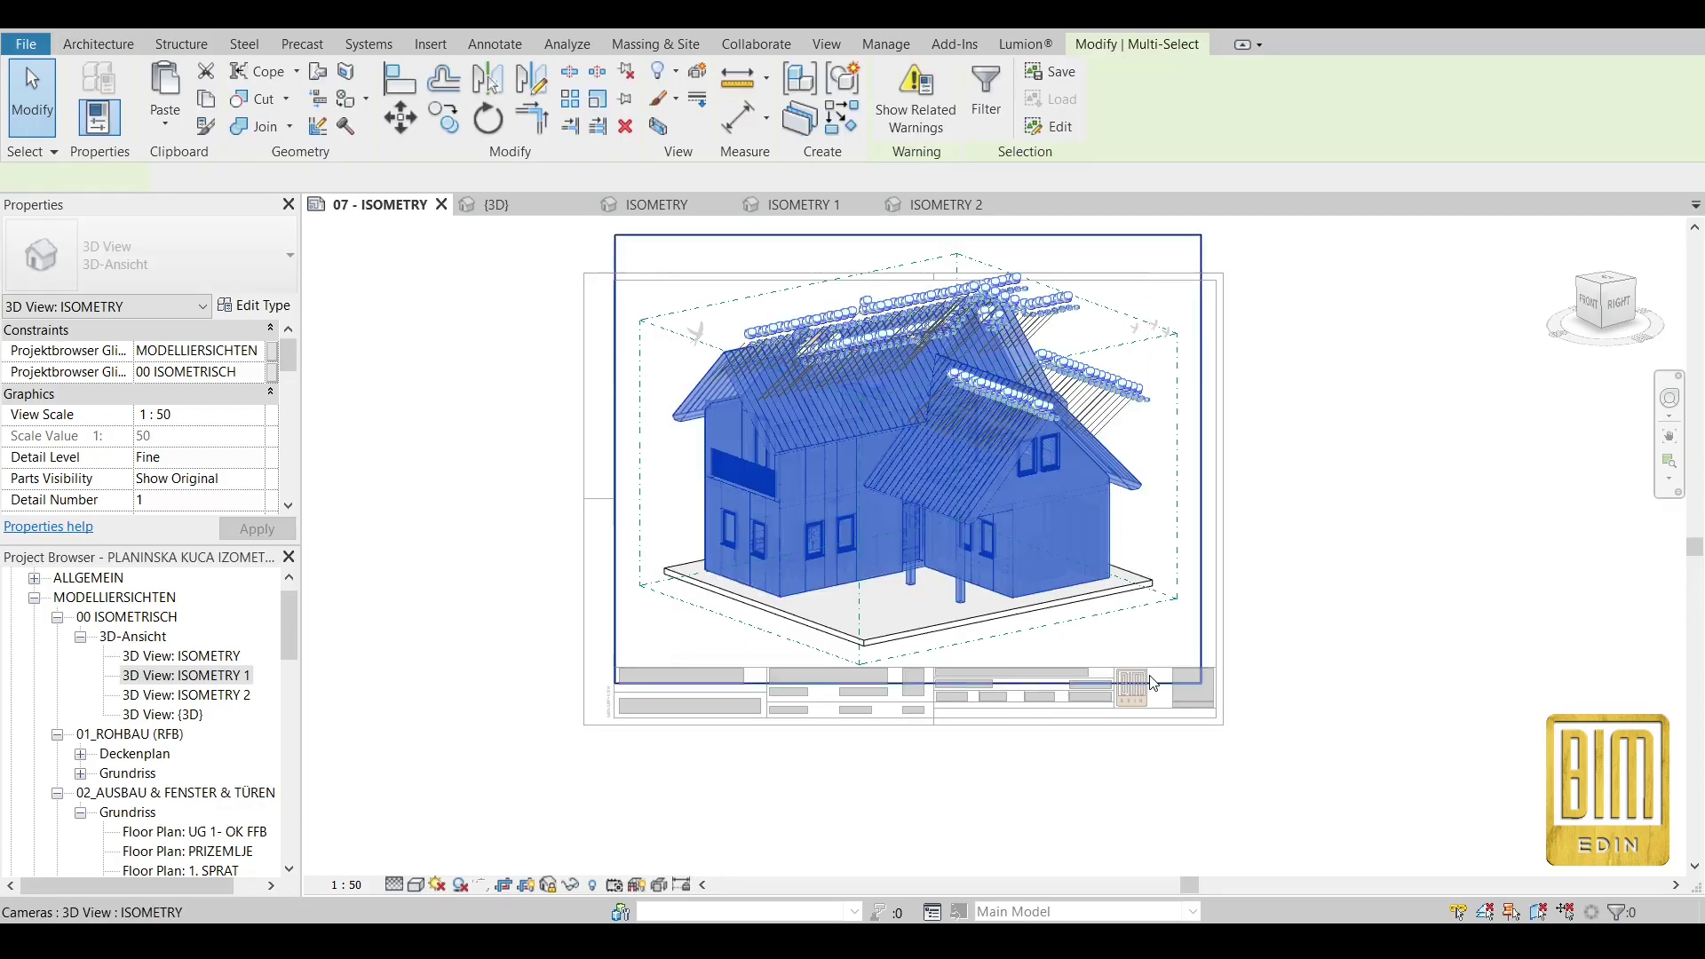
pyautogui.rightClick(521, 387)
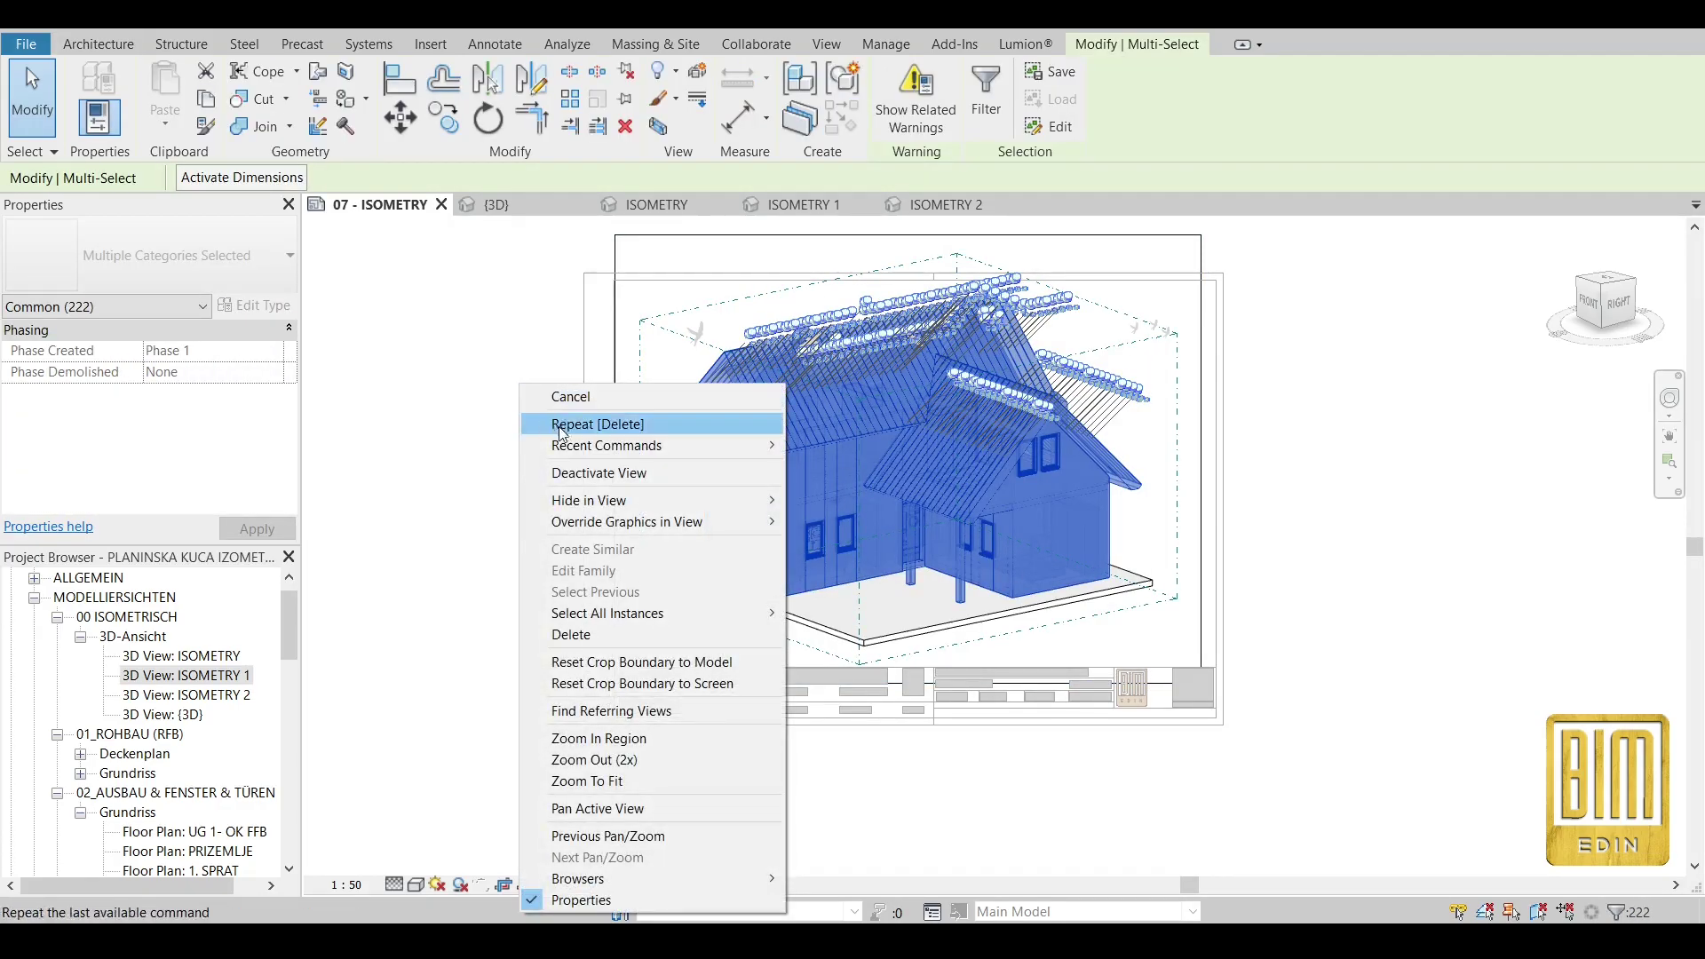
pyautogui.moveTo(593, 511)
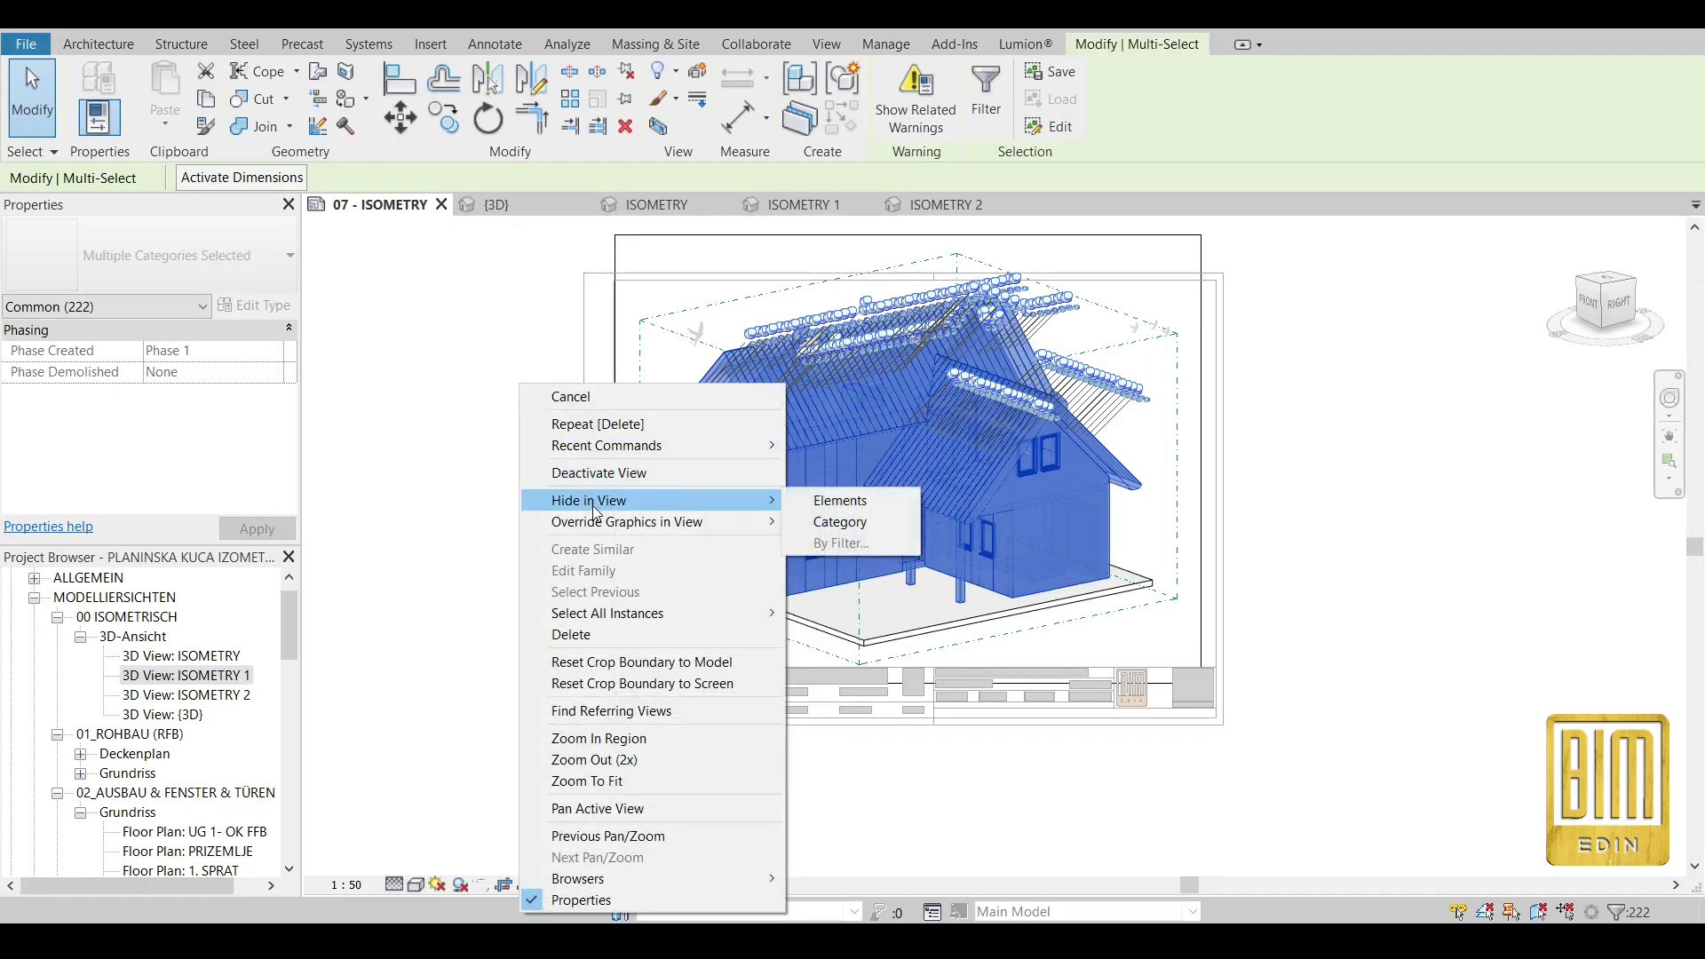
pyautogui.click(834, 499)
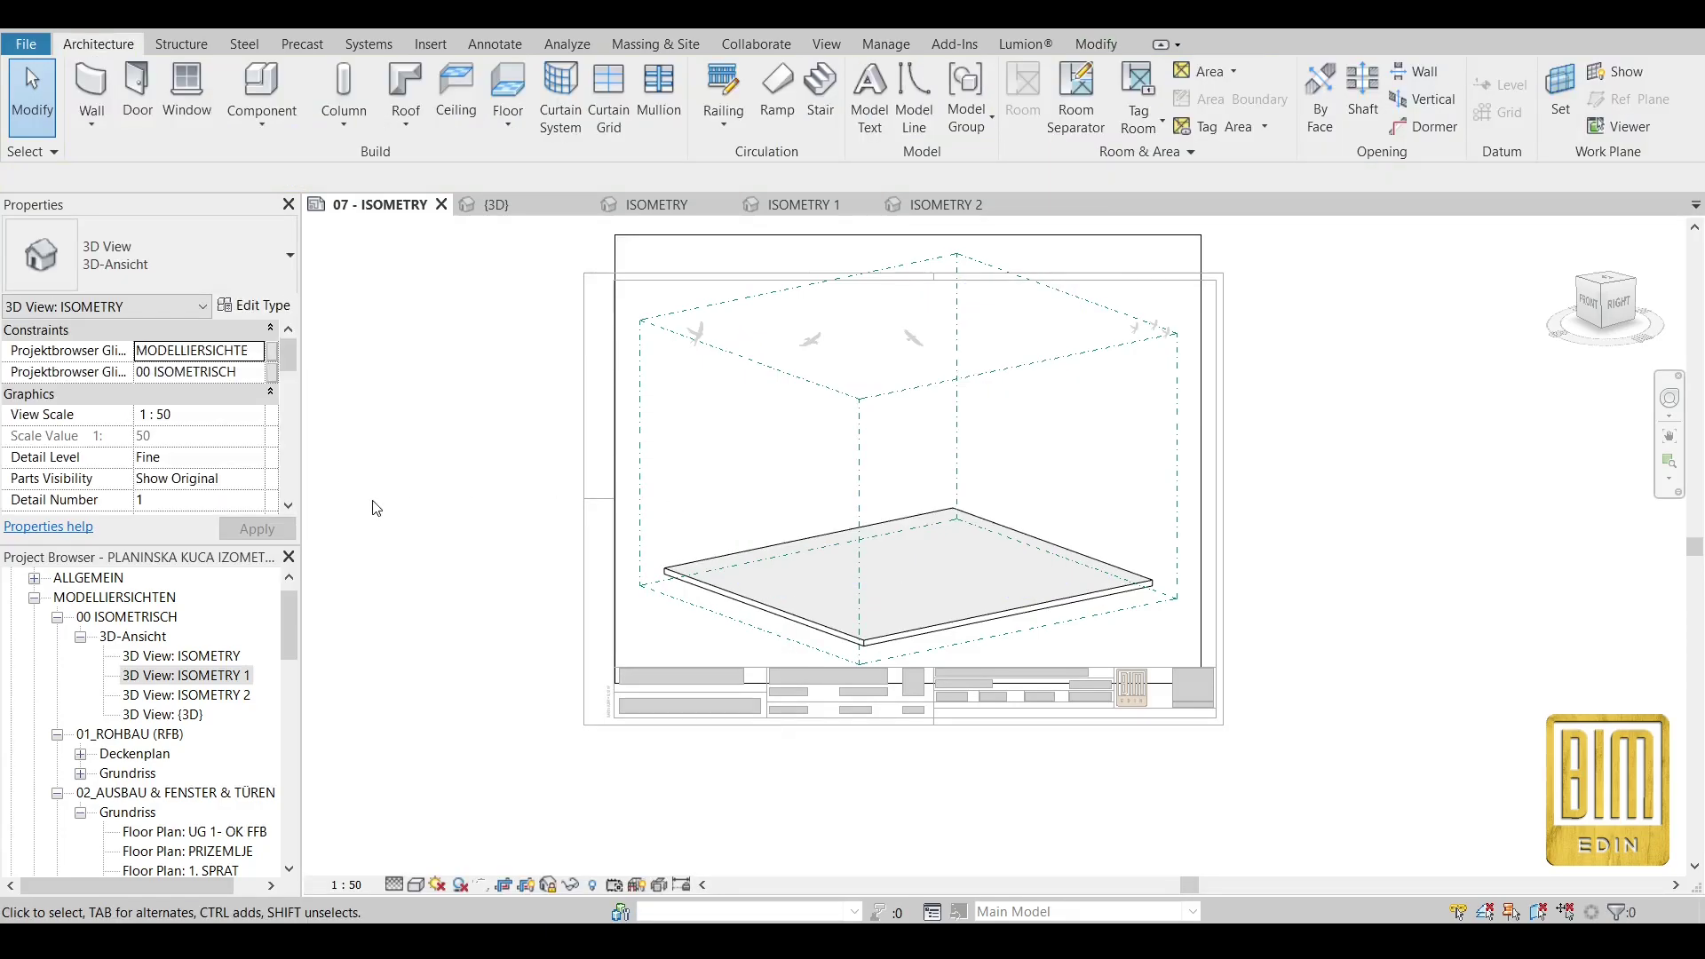
pyautogui.doubleClick(411, 438)
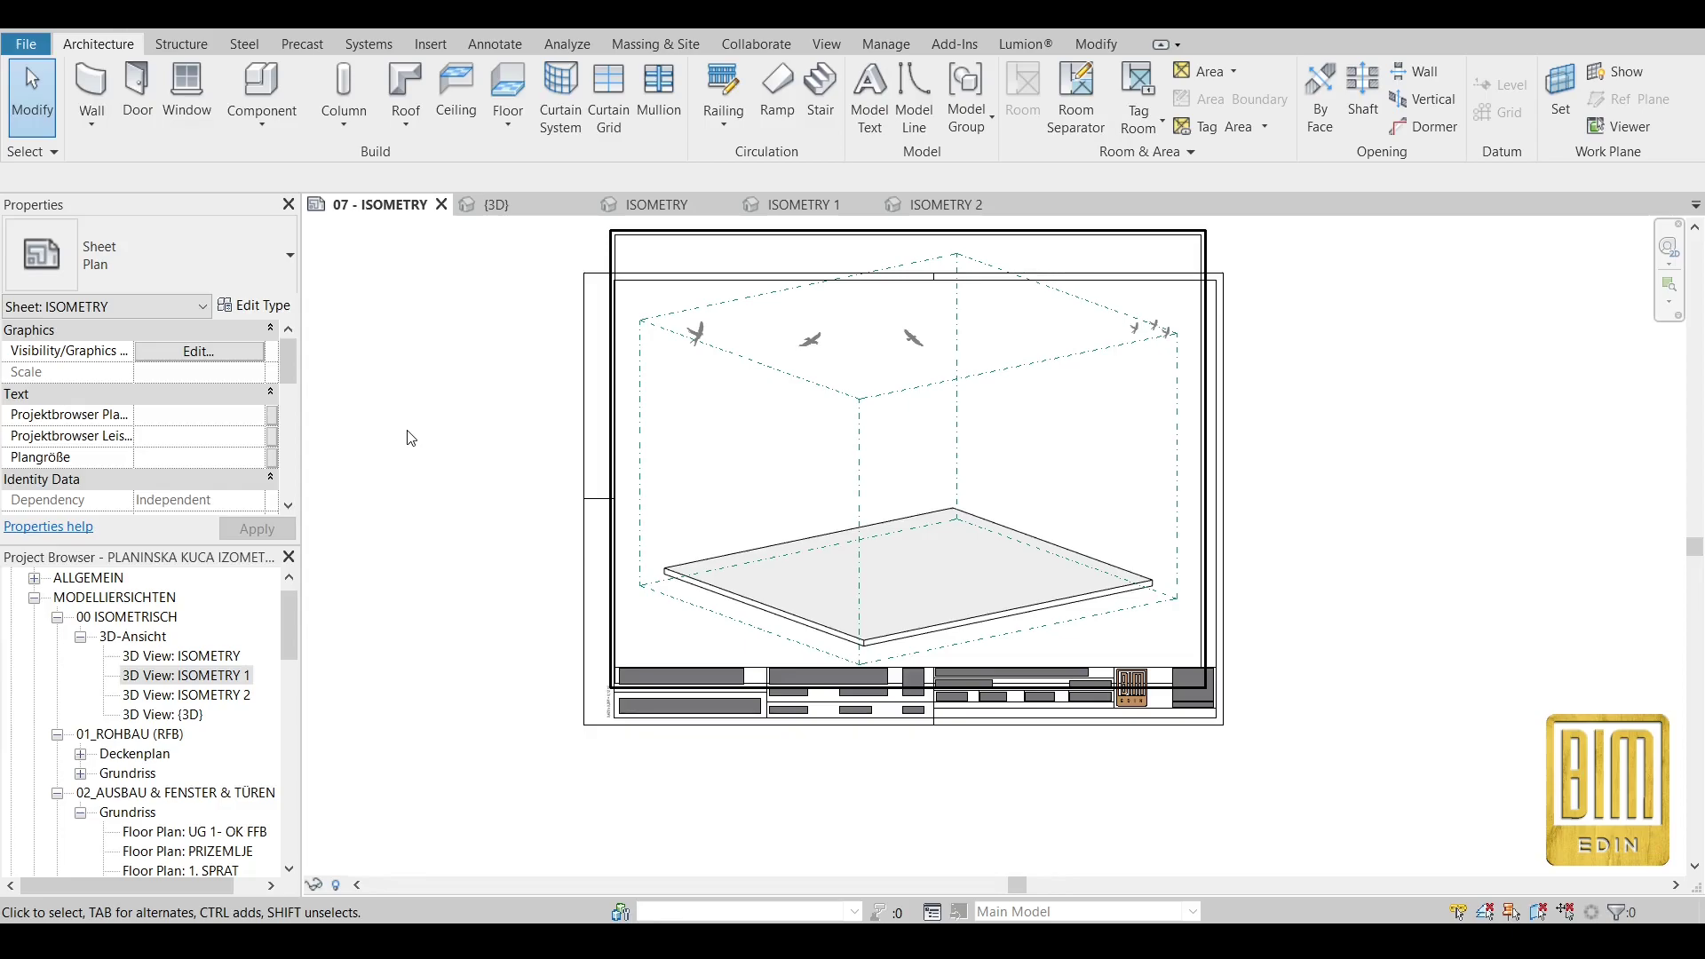
# Place the 3D view ISOMETRY 1 on the sheet, aligned exactly over the existing ISOMETRY viewport.
pyautogui.click(198, 676)
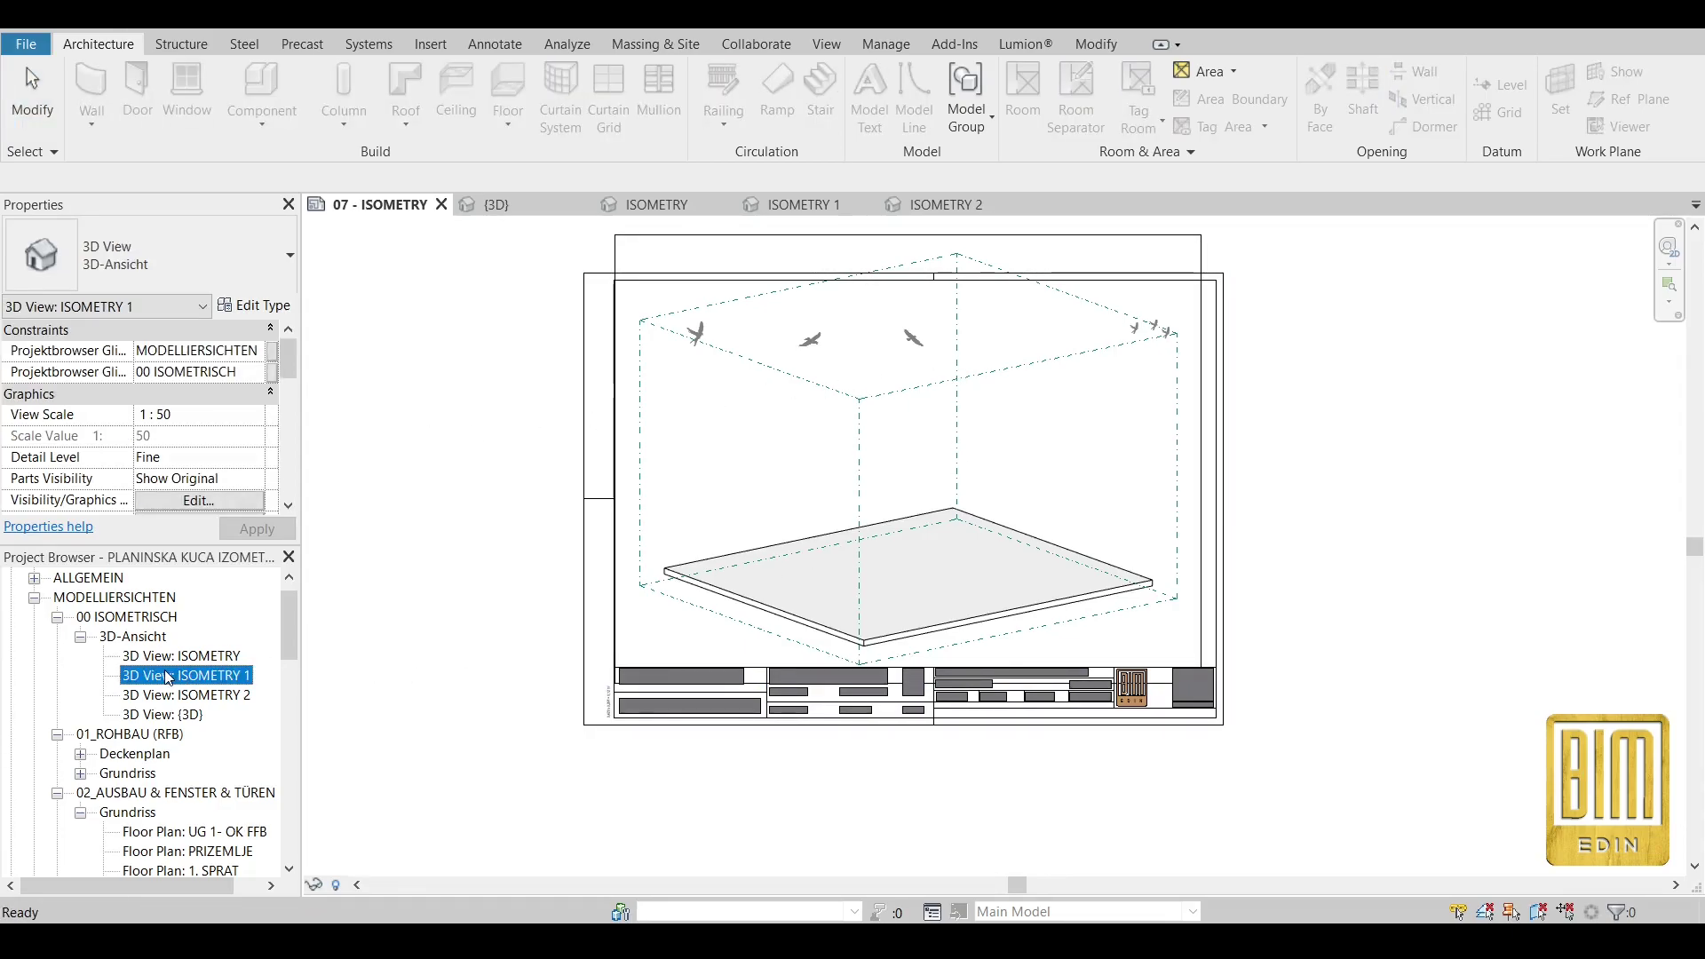
pyautogui.moveTo(509, 632); pyautogui.dragTo(849, 510)
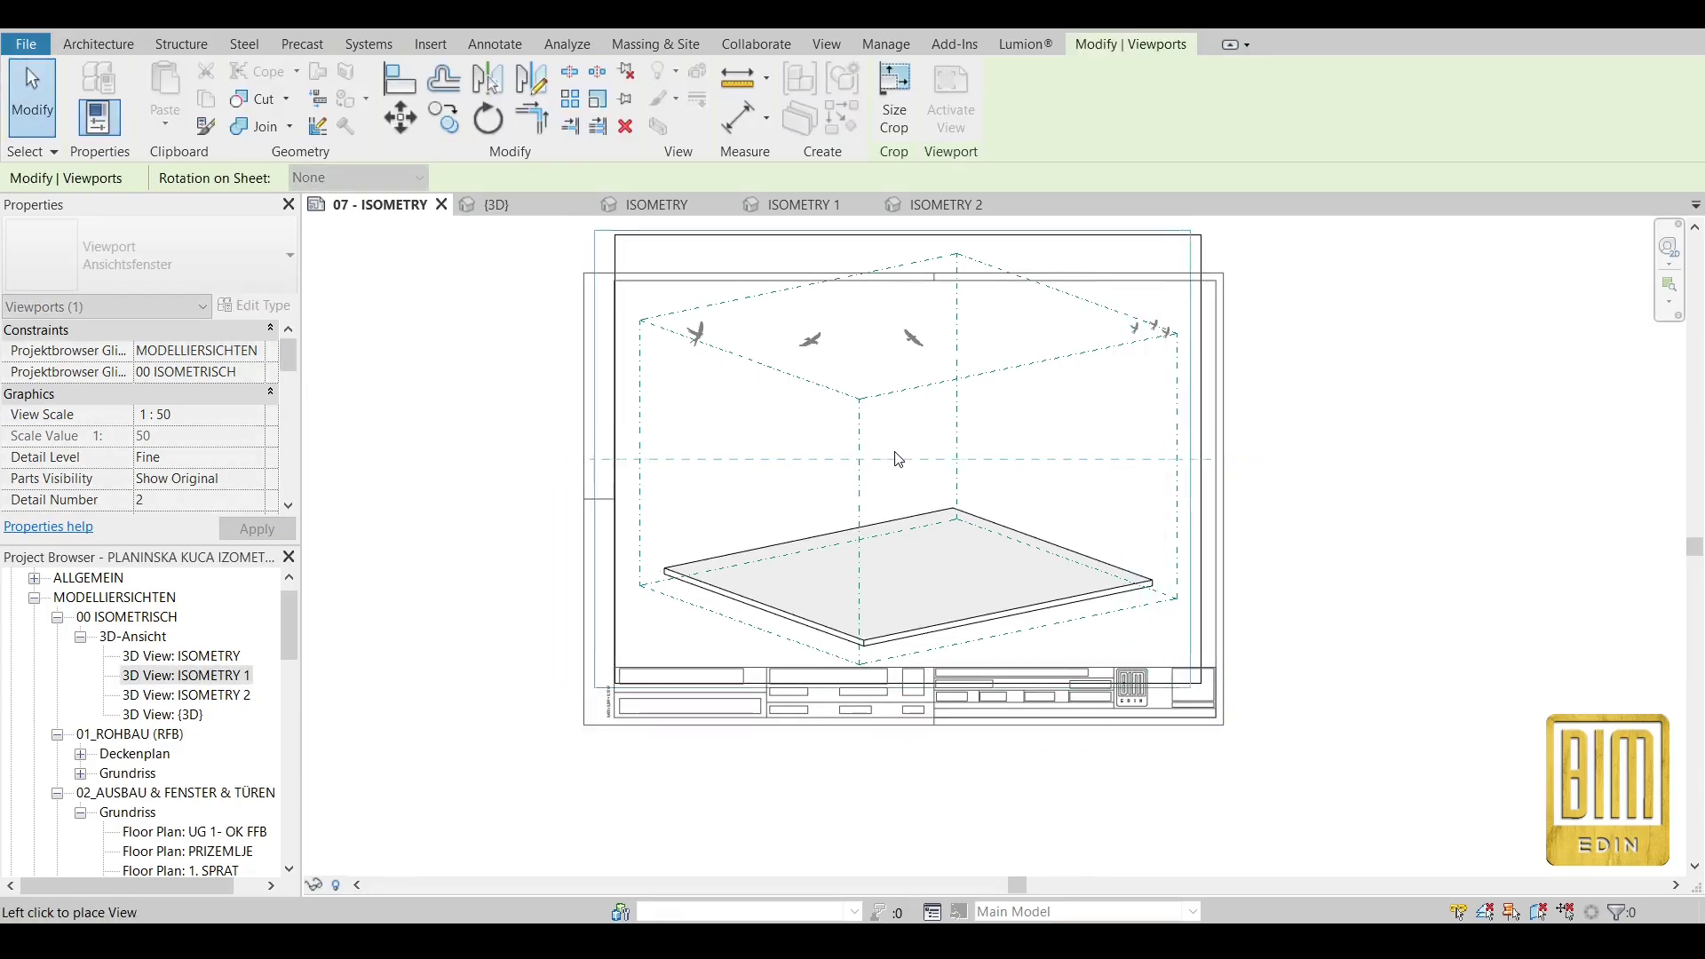
pyautogui.click(910, 468)
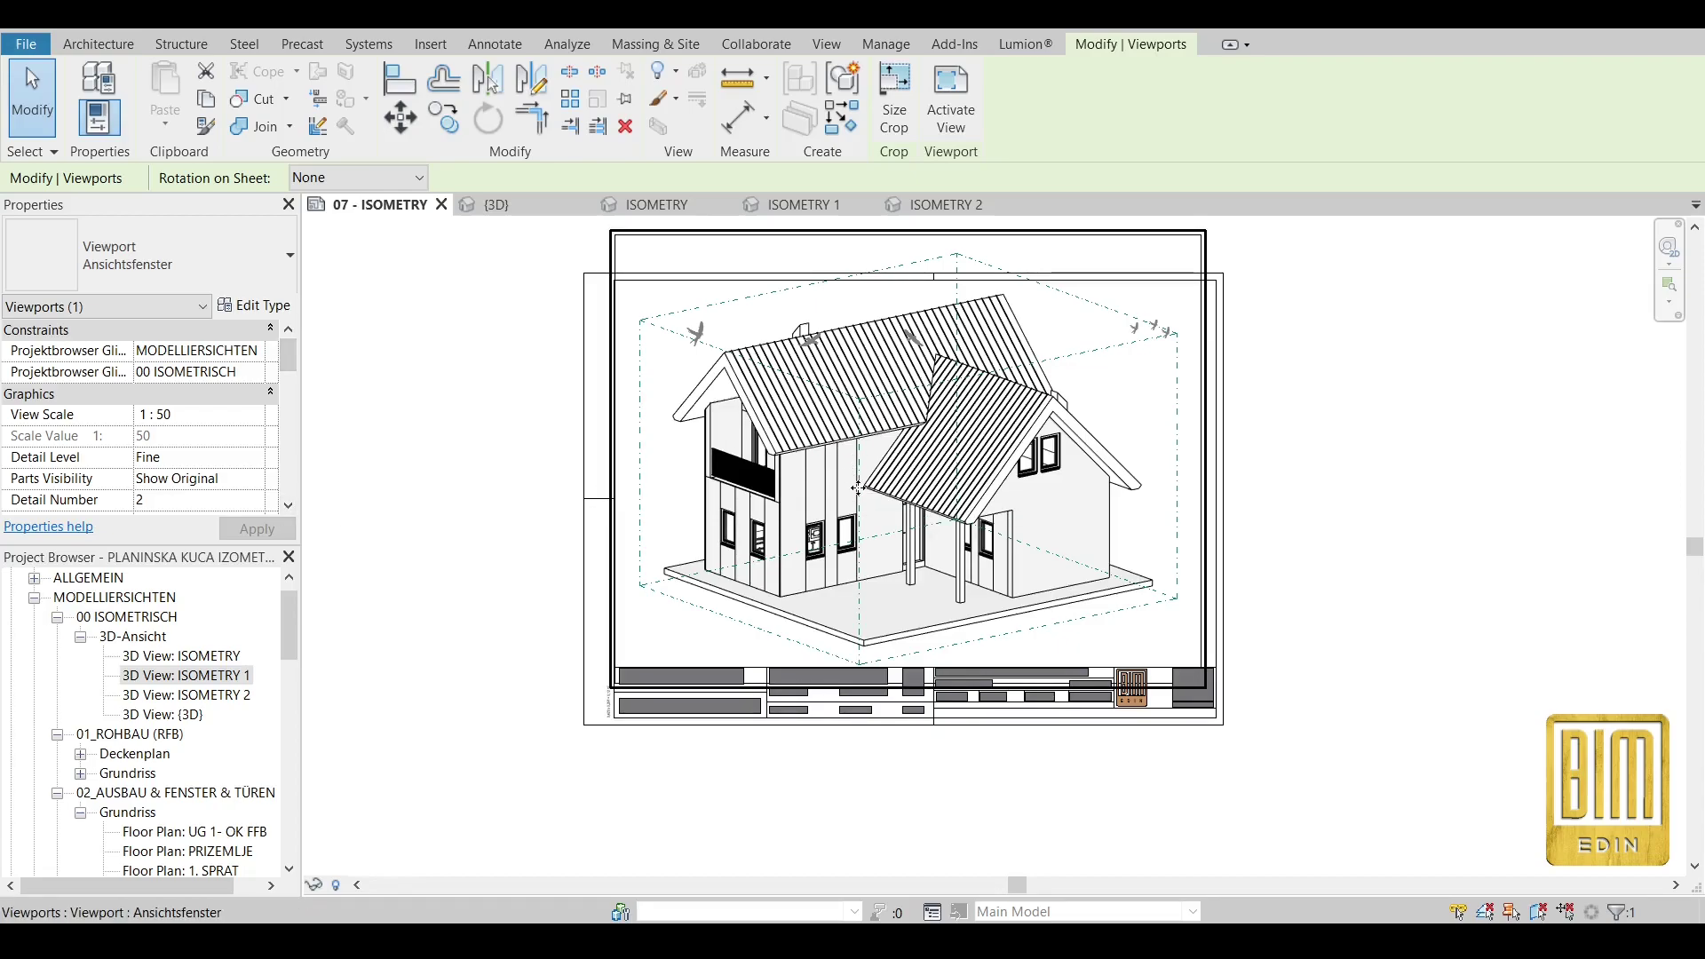
# Activate the ISOMETRY 1 viewport on the sheet and hide the STB 200 base floor slab in that view.
pyautogui.doubleClick(858, 488)
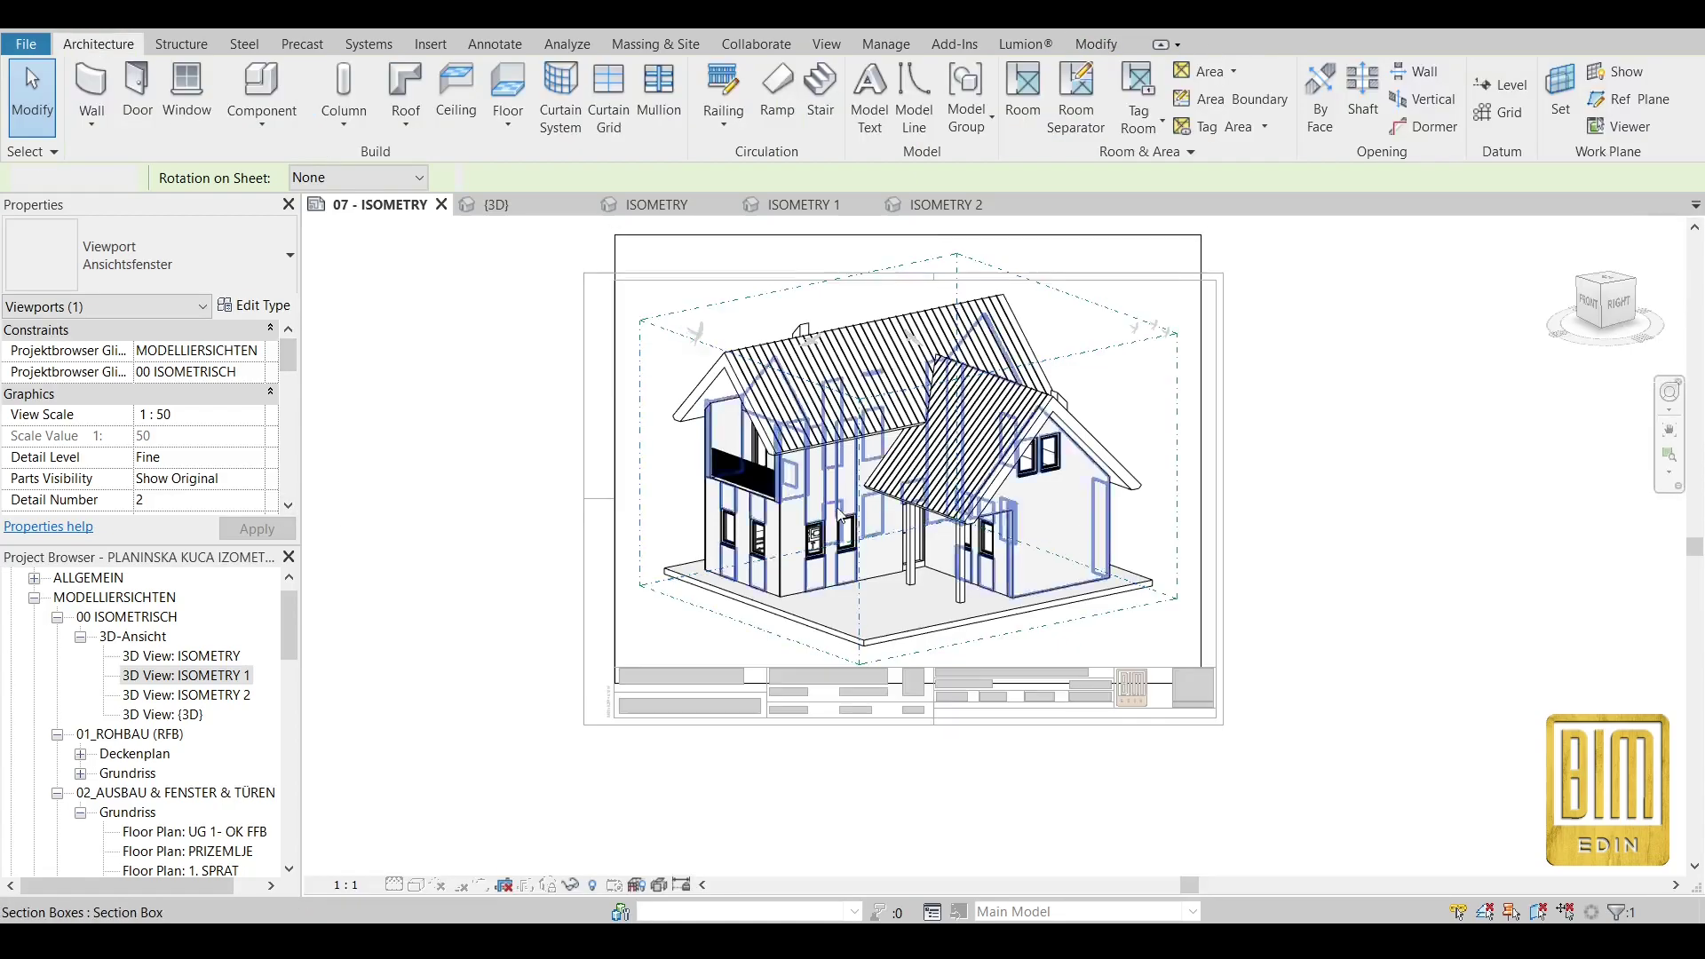
pyautogui.scroll(1, 884, 648)
pyautogui.click(885, 647)
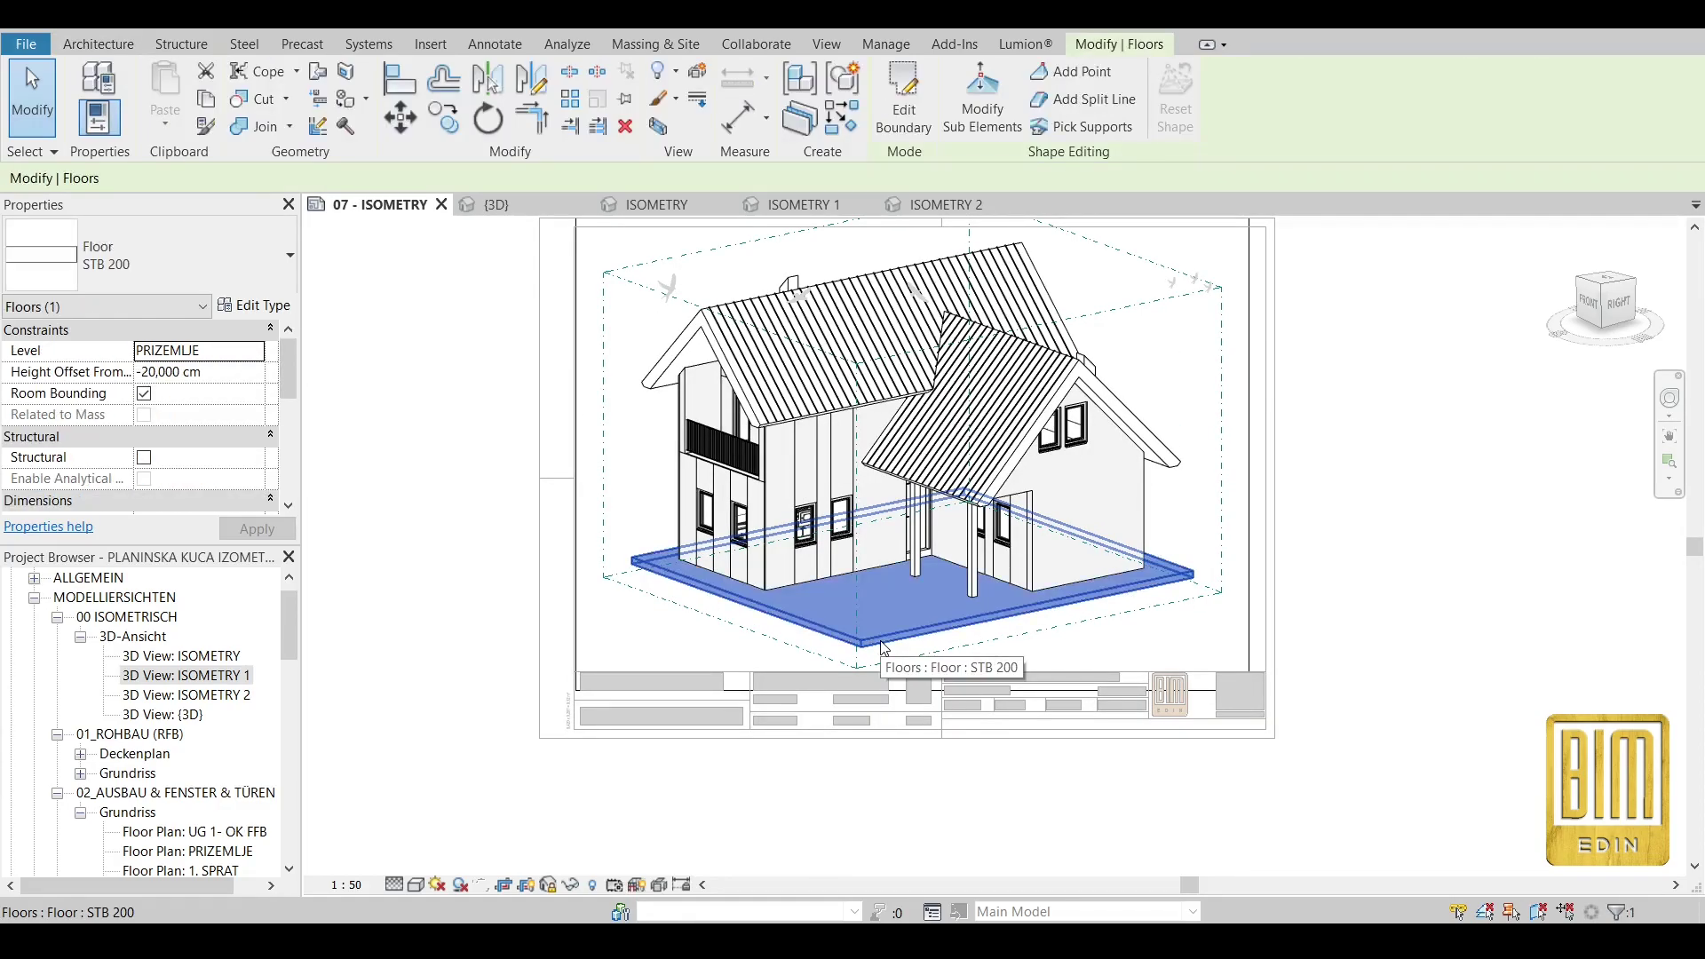
pyautogui.rightClick(885, 647)
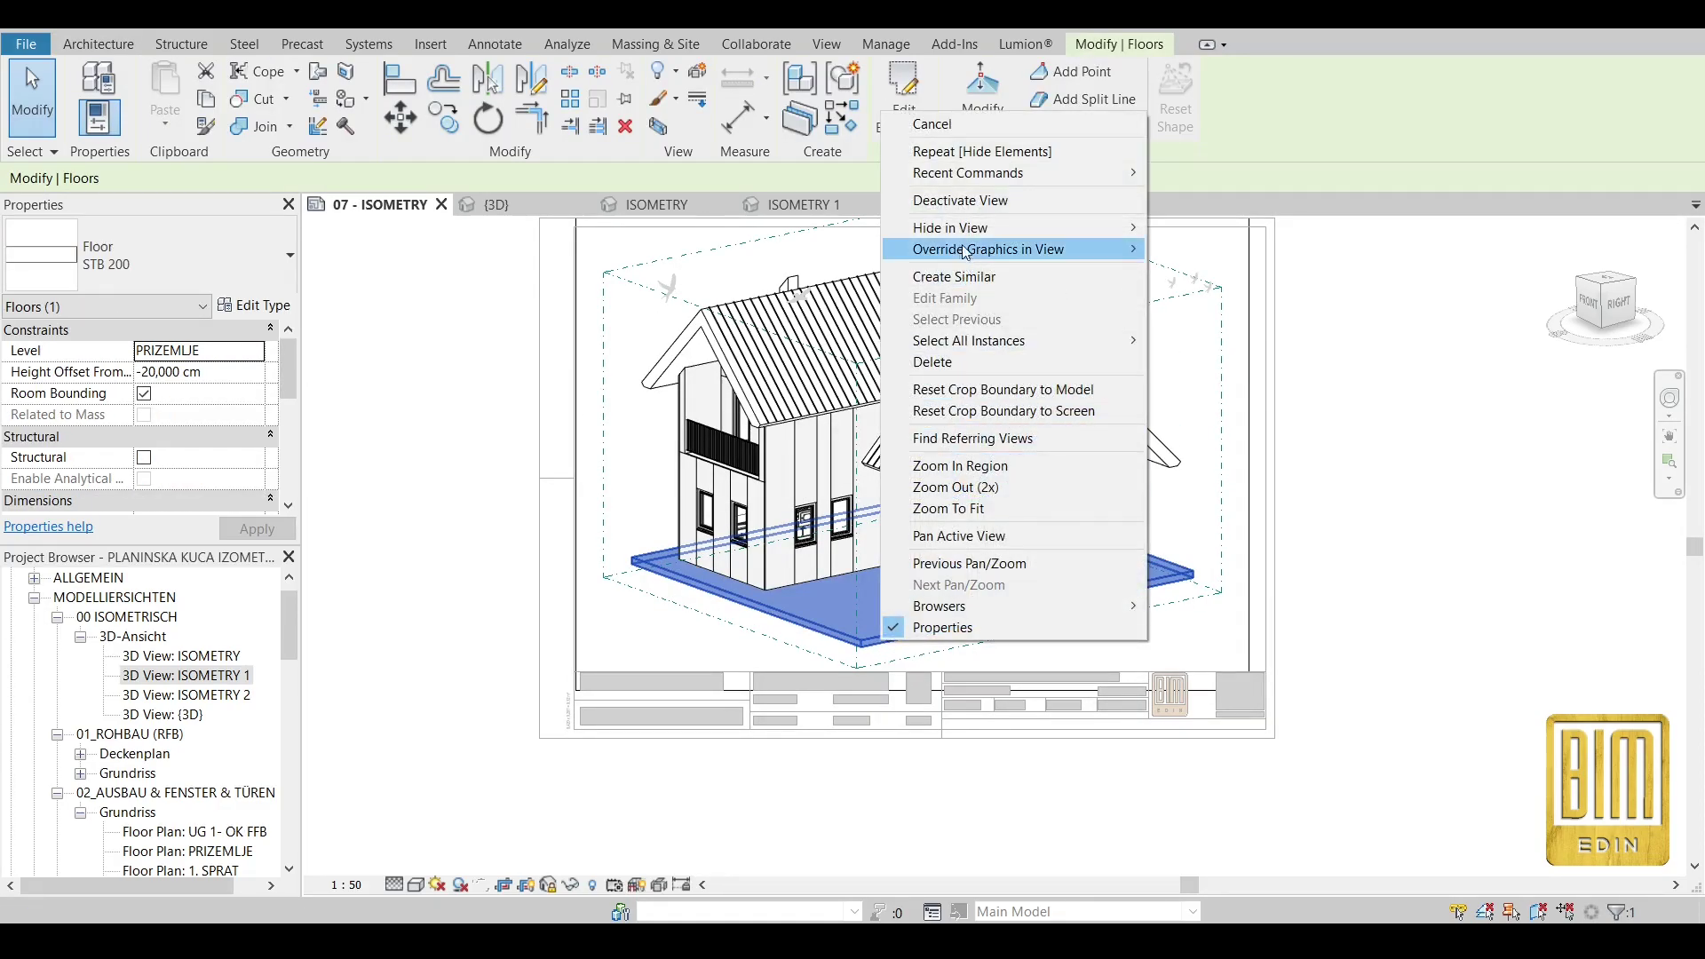
pyautogui.moveTo(977, 227)
pyautogui.click(1196, 232)
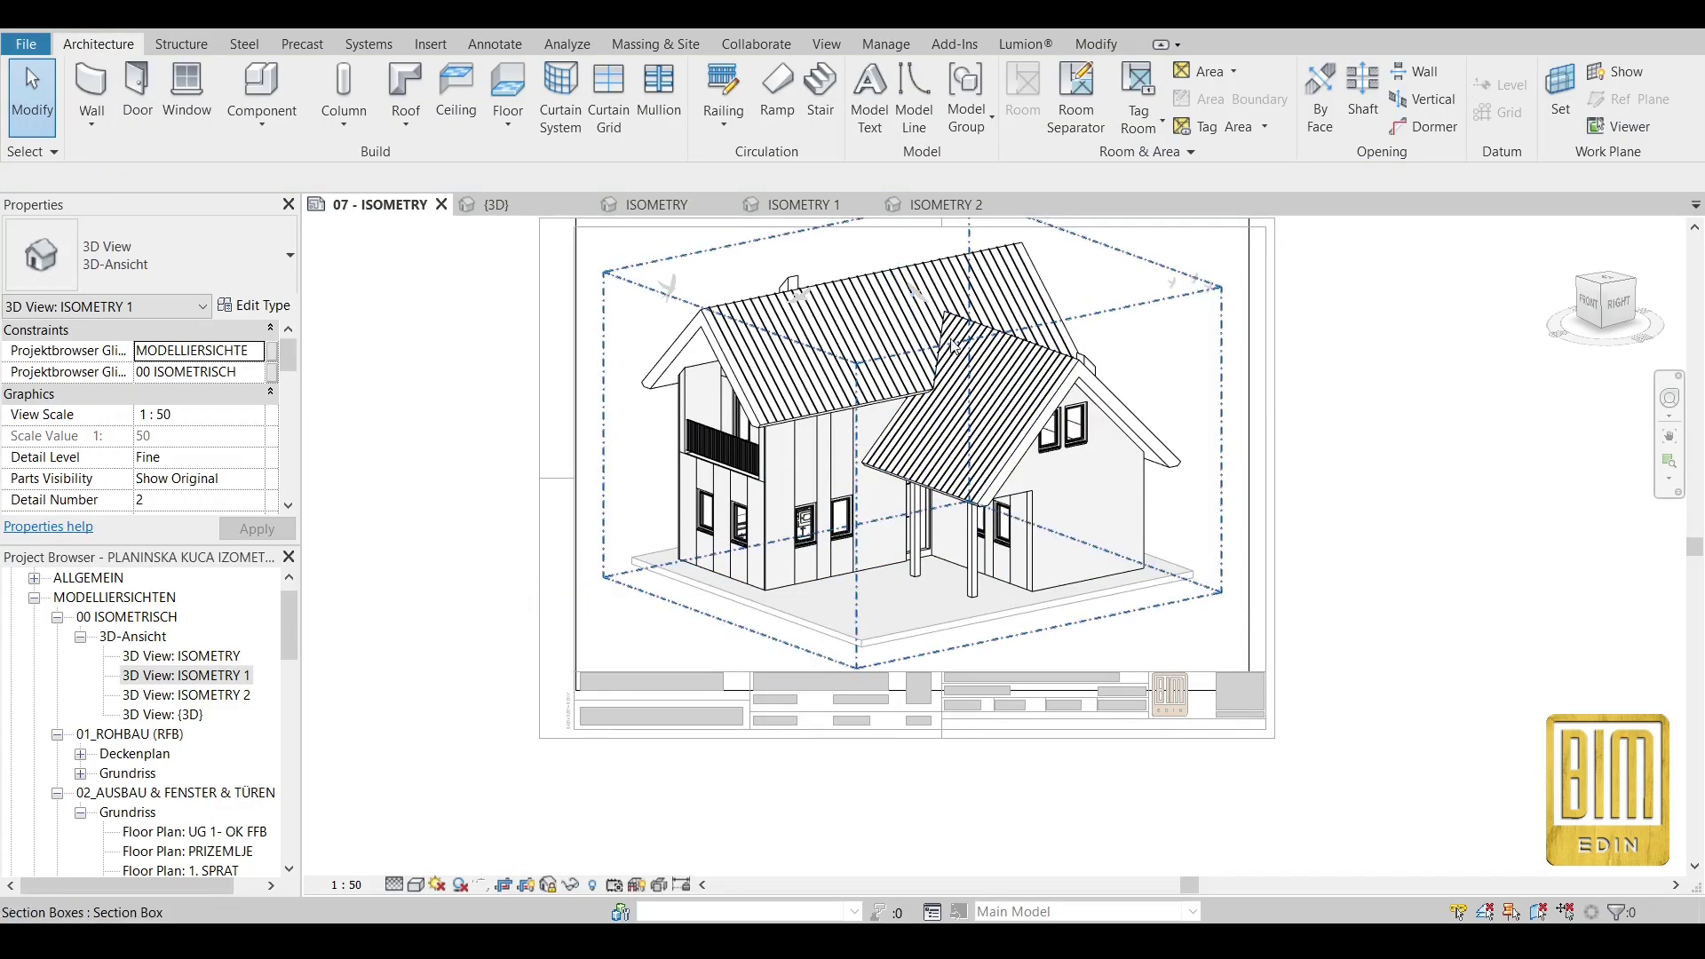
# Pull the section box's right and front faces inward to cut the house open through the rooms on both storeys.
pyautogui.click(1106, 324)
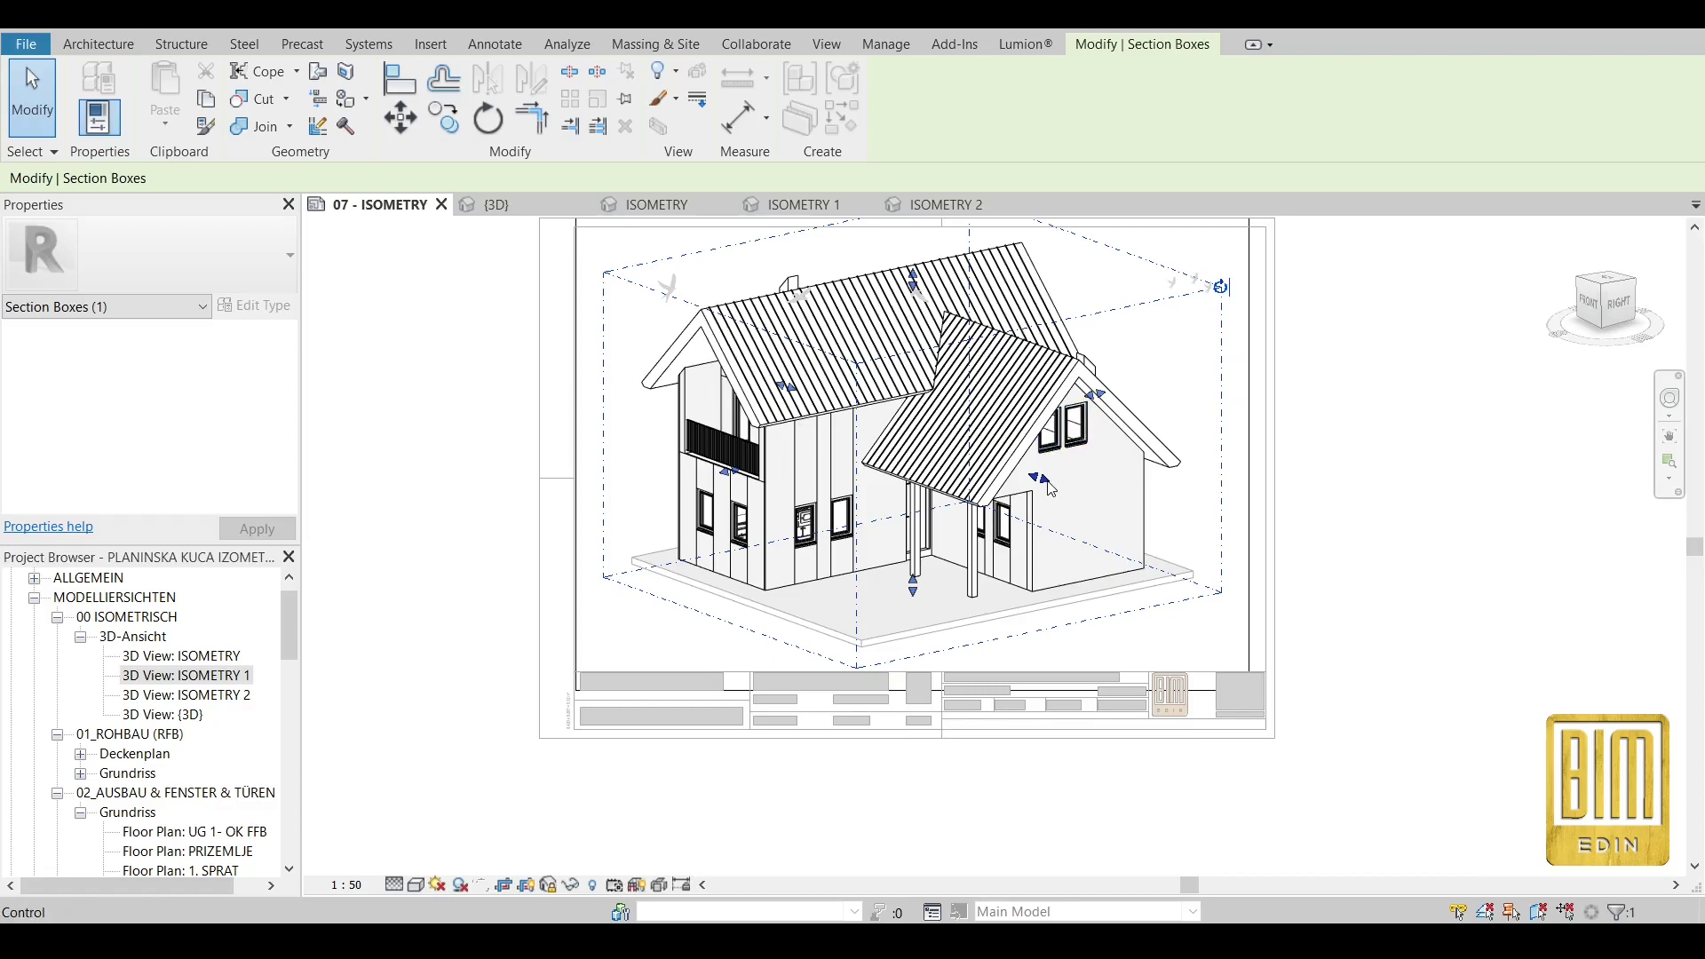
pyautogui.moveTo(1039, 479); pyautogui.dragTo(896, 457)
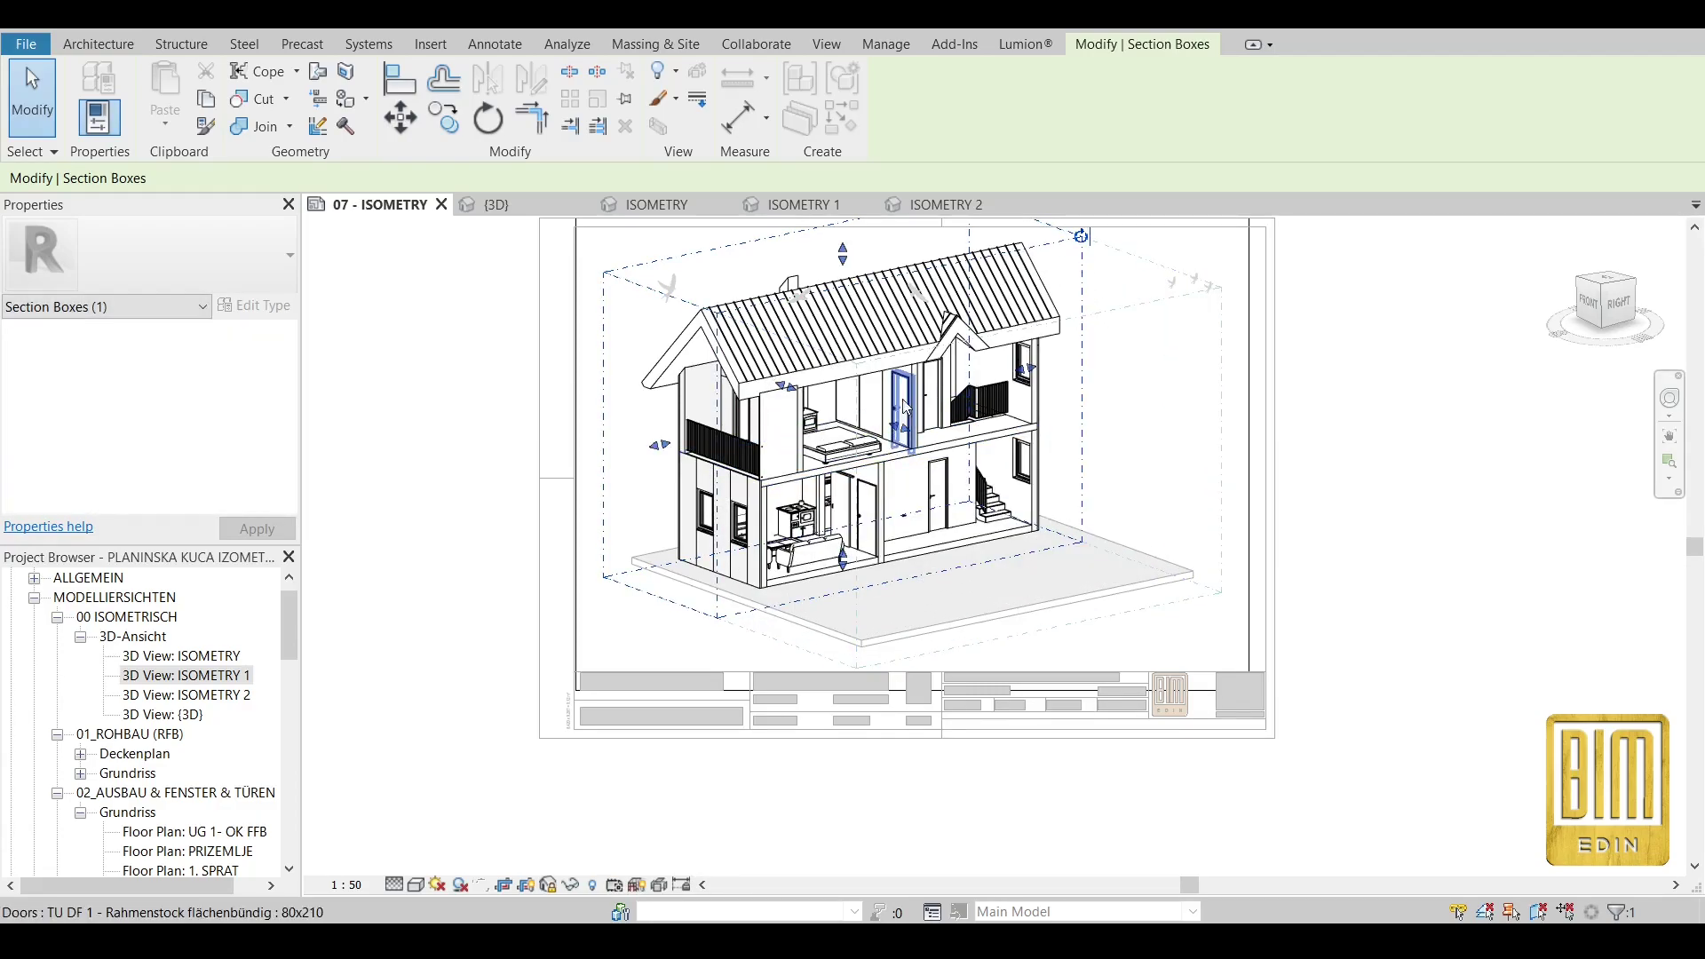
pyautogui.scroll(2, 905, 406)
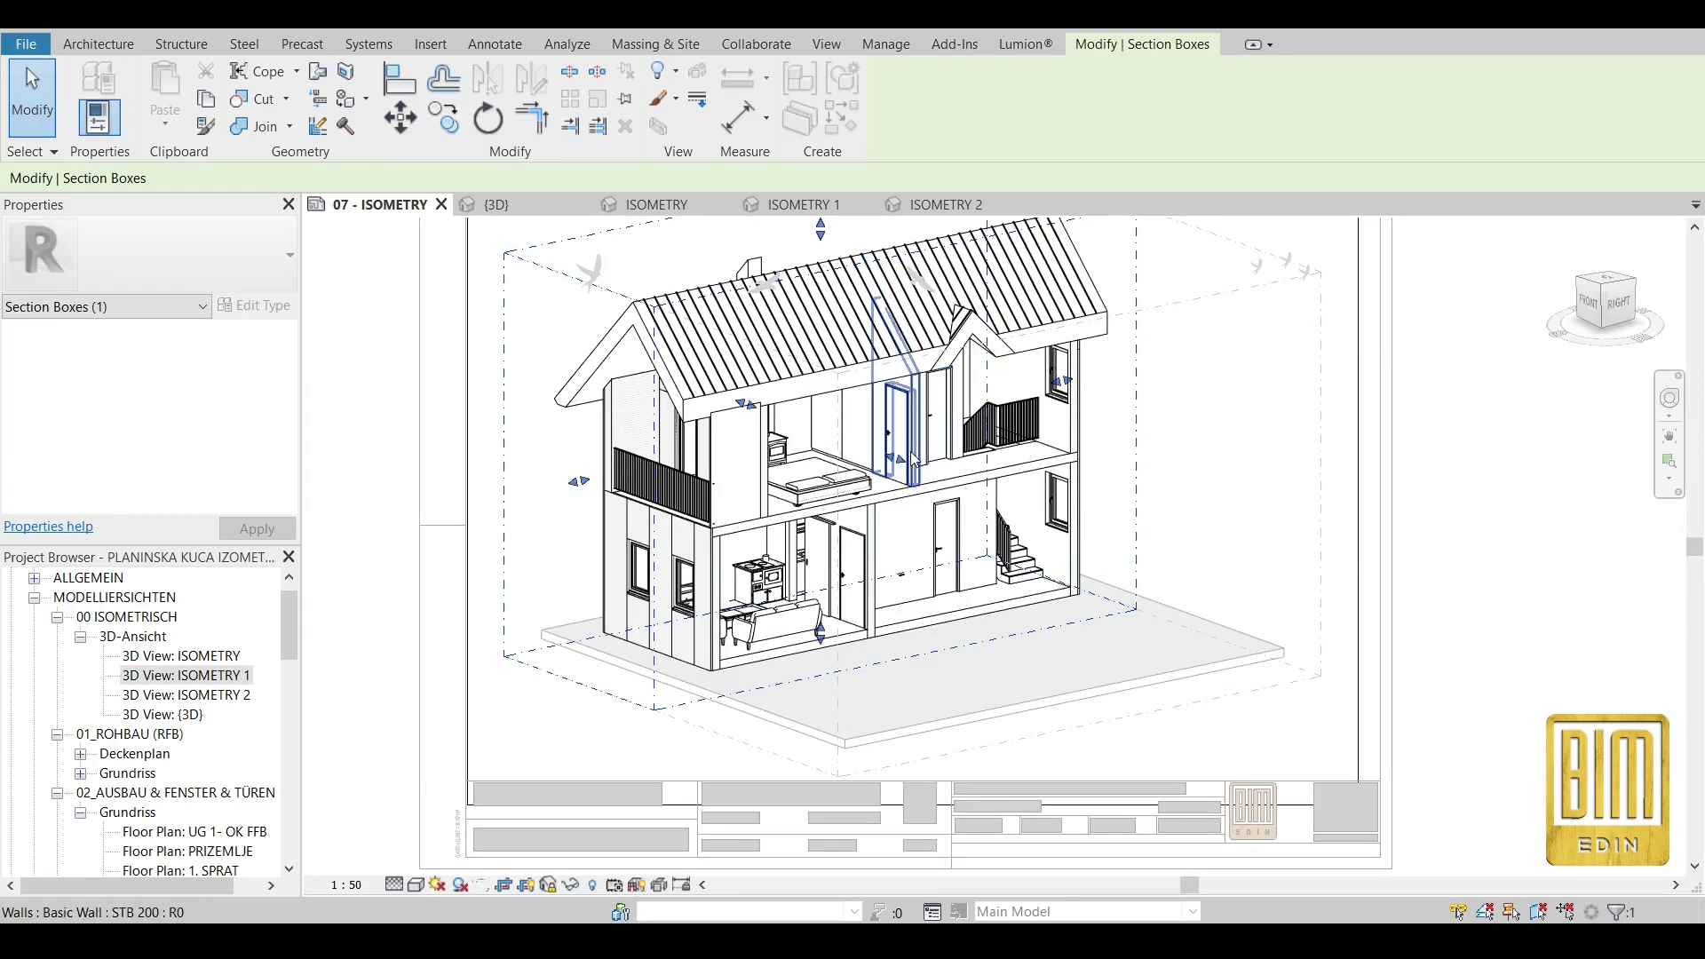
pyautogui.moveTo(897, 458)
pyautogui.mouseDown()
pyautogui.moveTo(868, 444)
pyautogui.moveTo(884, 455)
pyautogui.mouseUp()
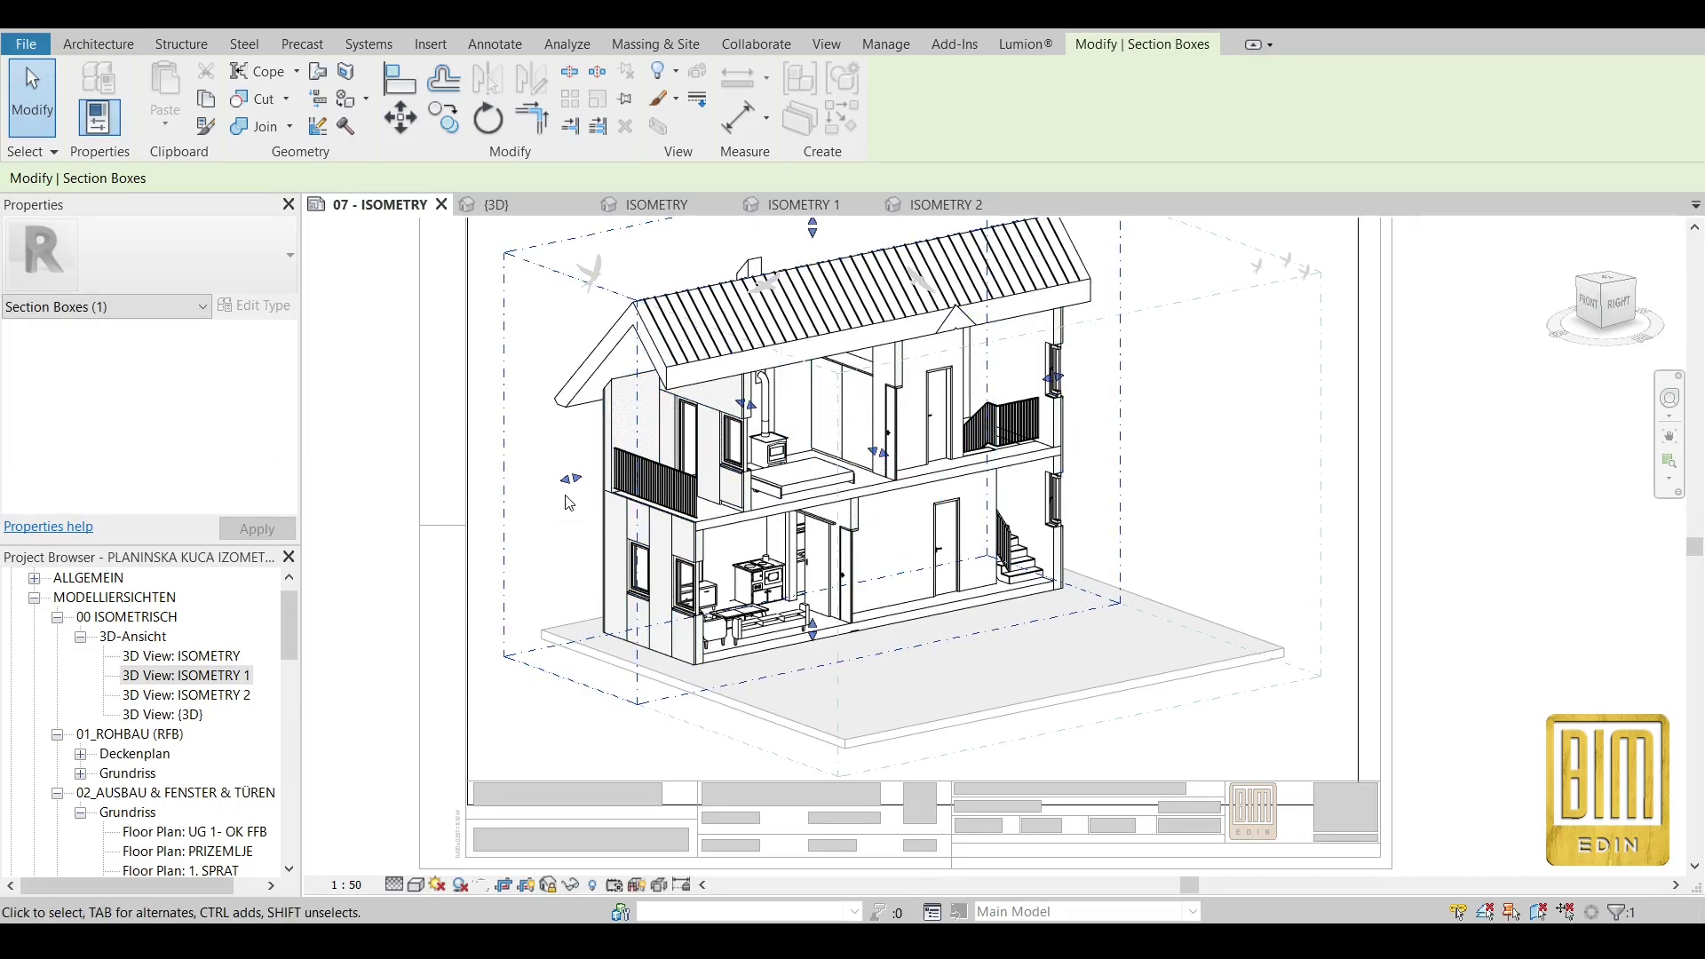
pyautogui.moveTo(571, 479); pyautogui.dragTo(694, 456)
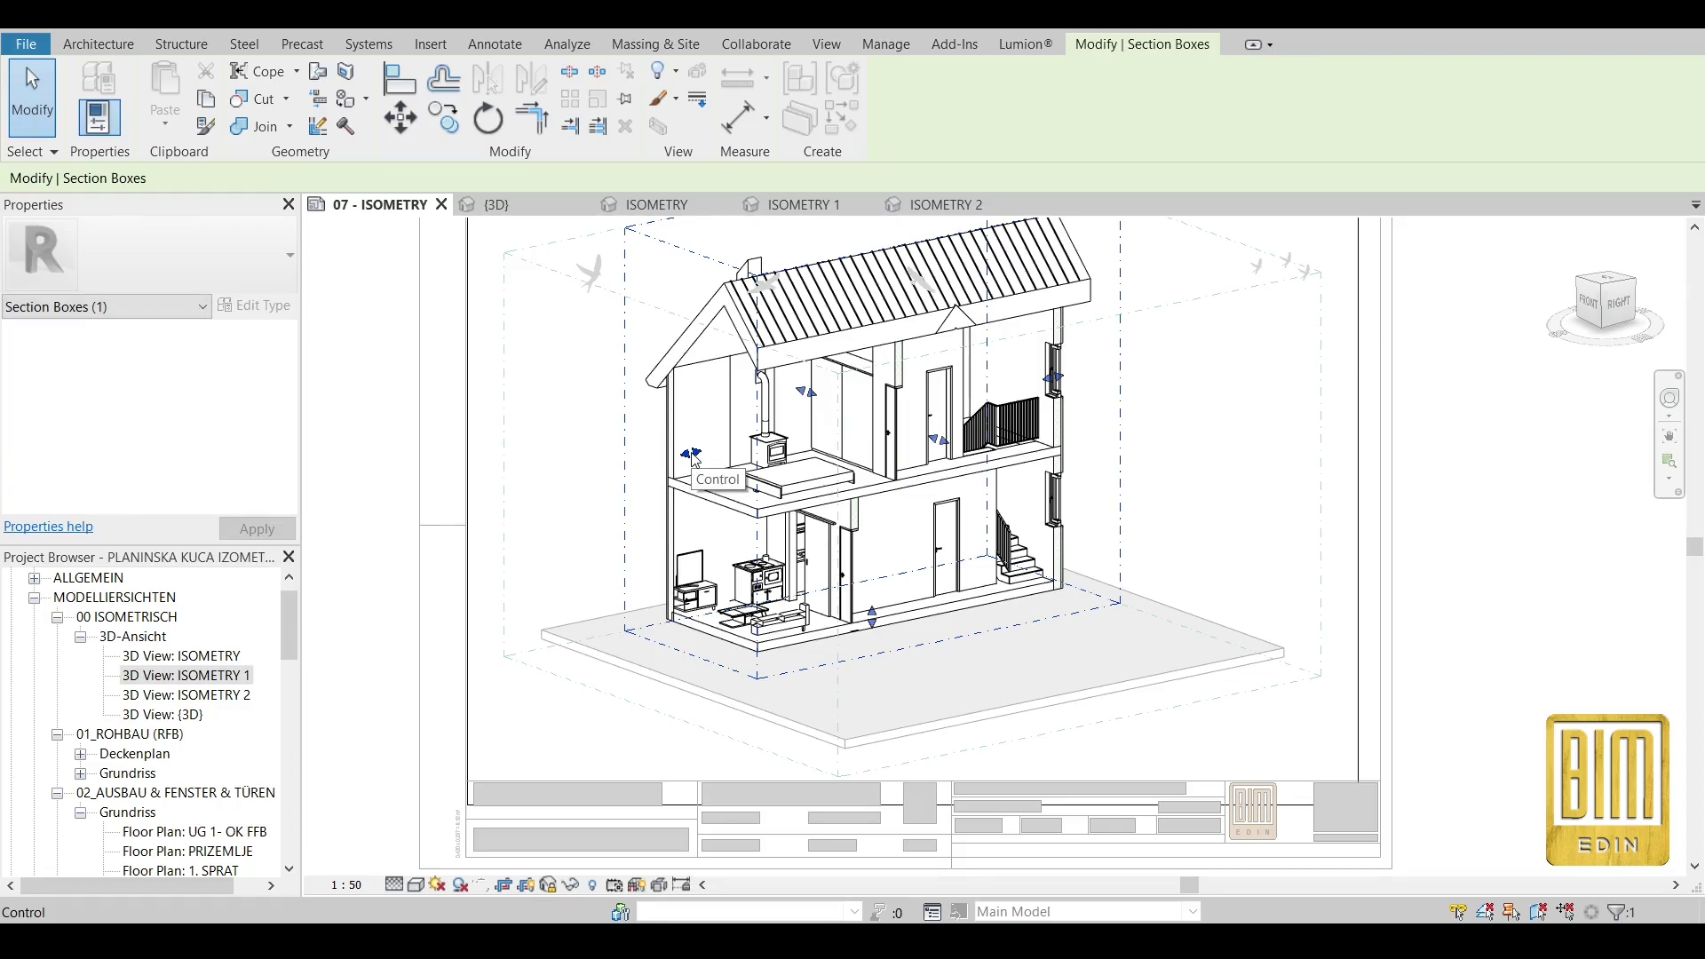
pyautogui.scroll(-2, 694, 456)
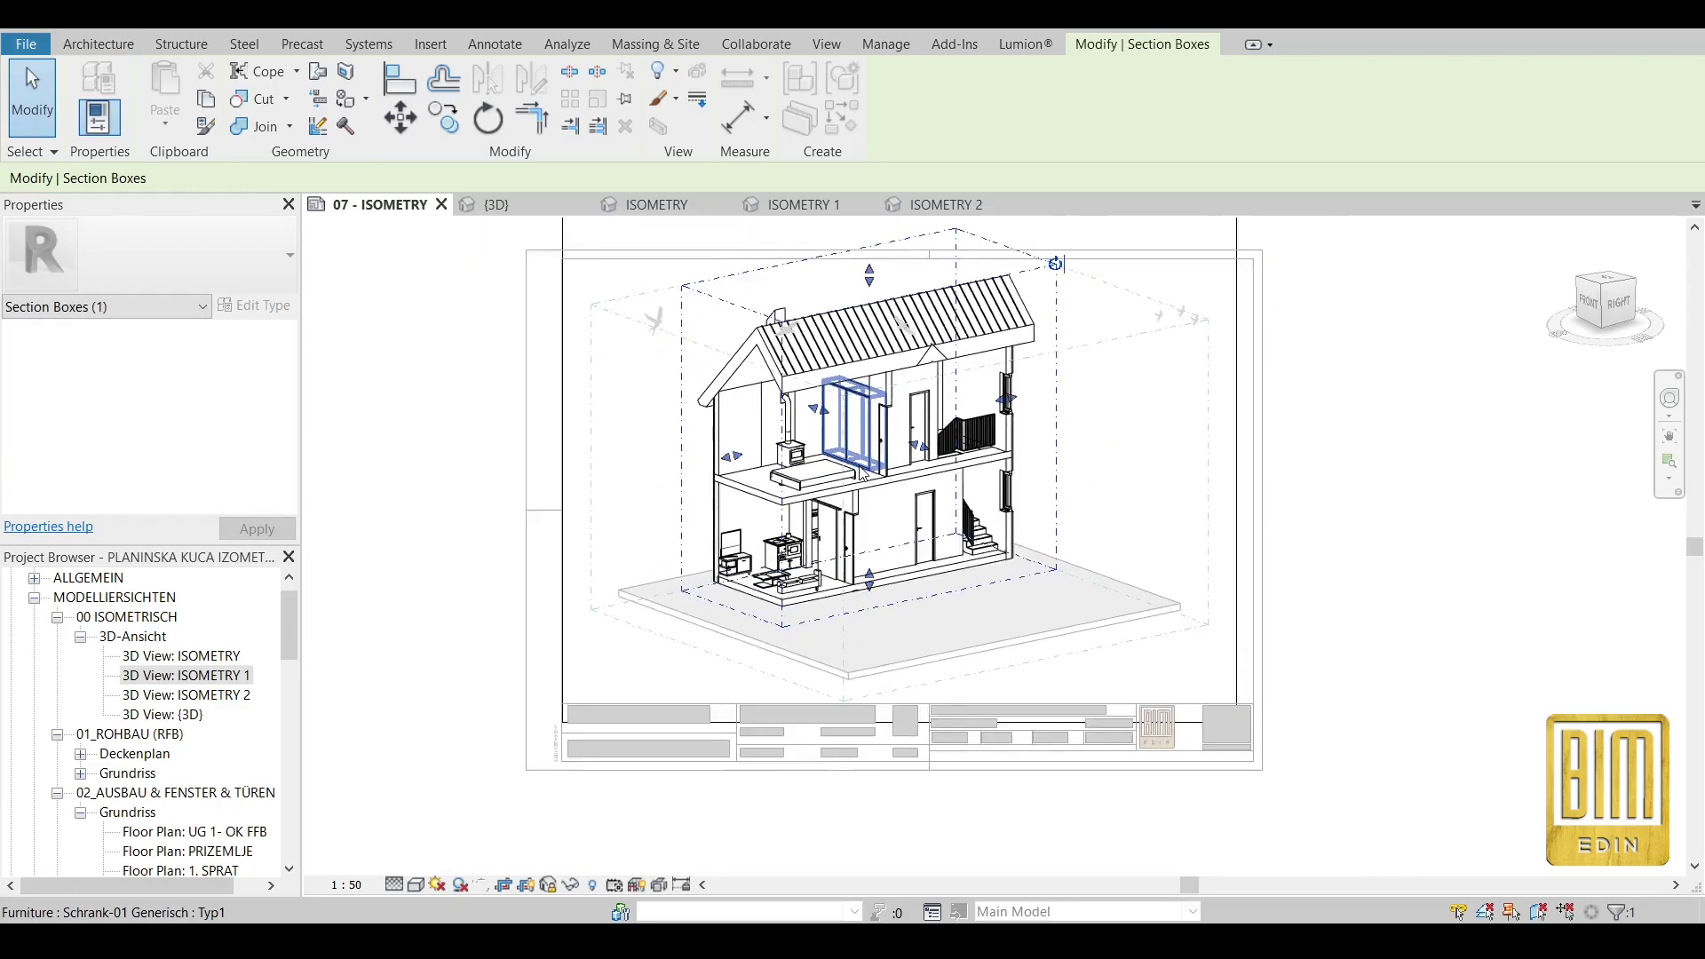
pyautogui.press('Escape')
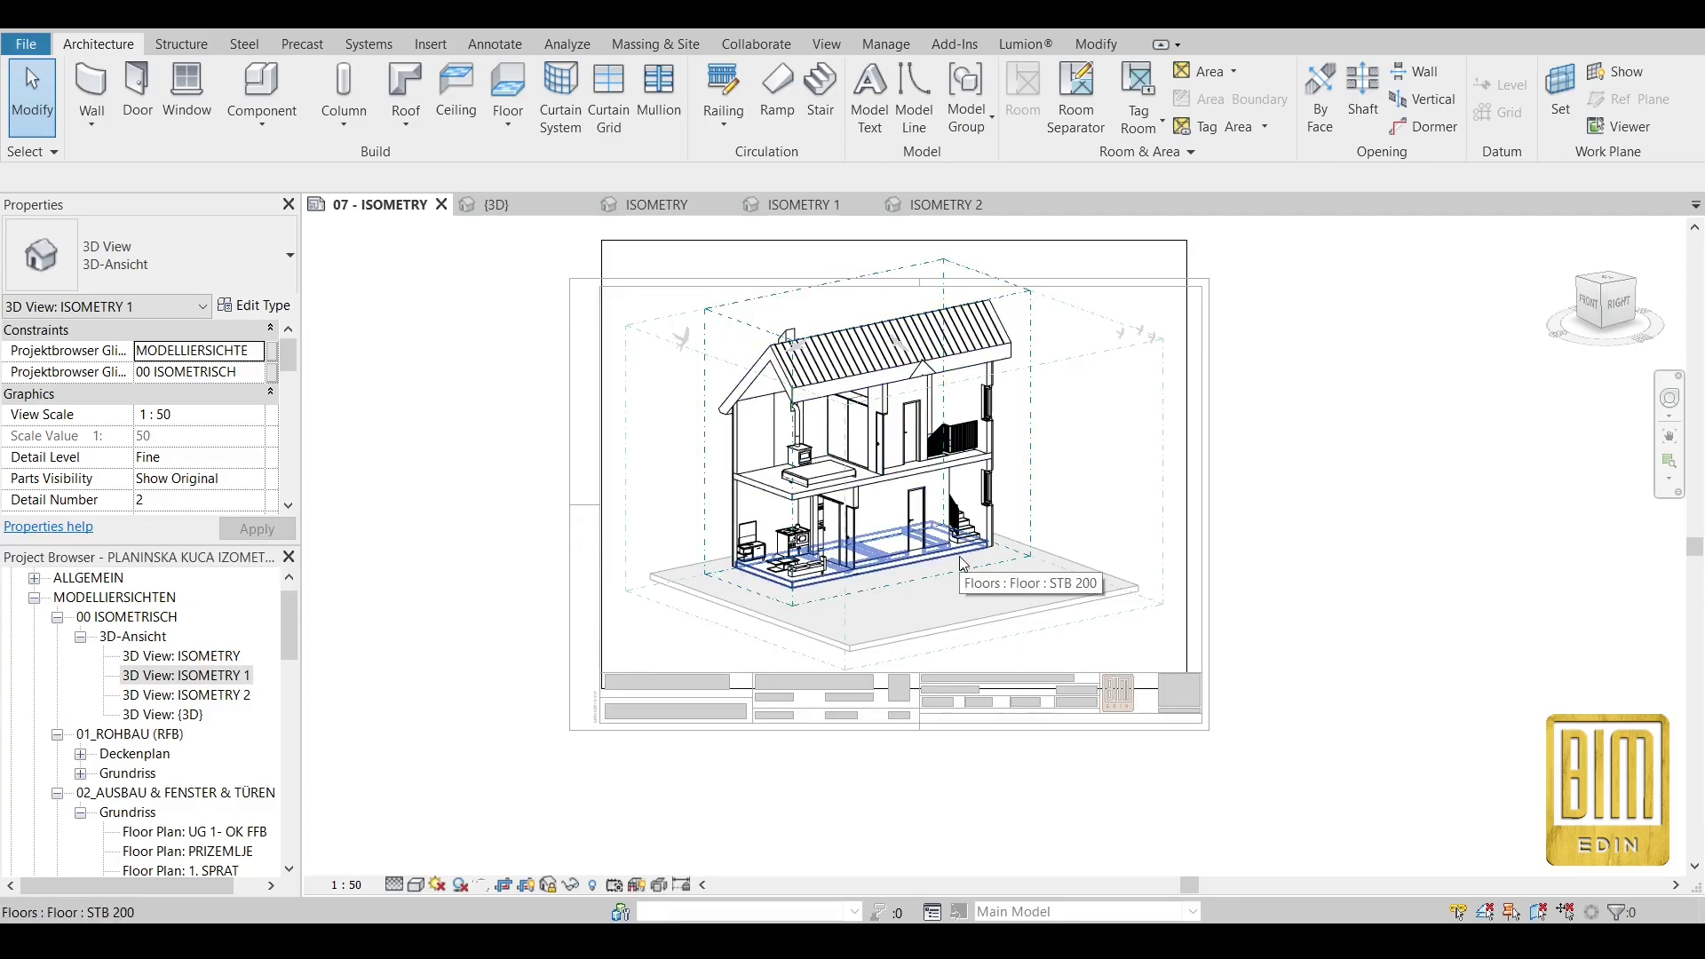
# In the visibility/graphic overrides of ISOMETRY 1, set the Floors cut pattern to a black solid fill.
pyautogui.press('v')
pyautogui.press('g')
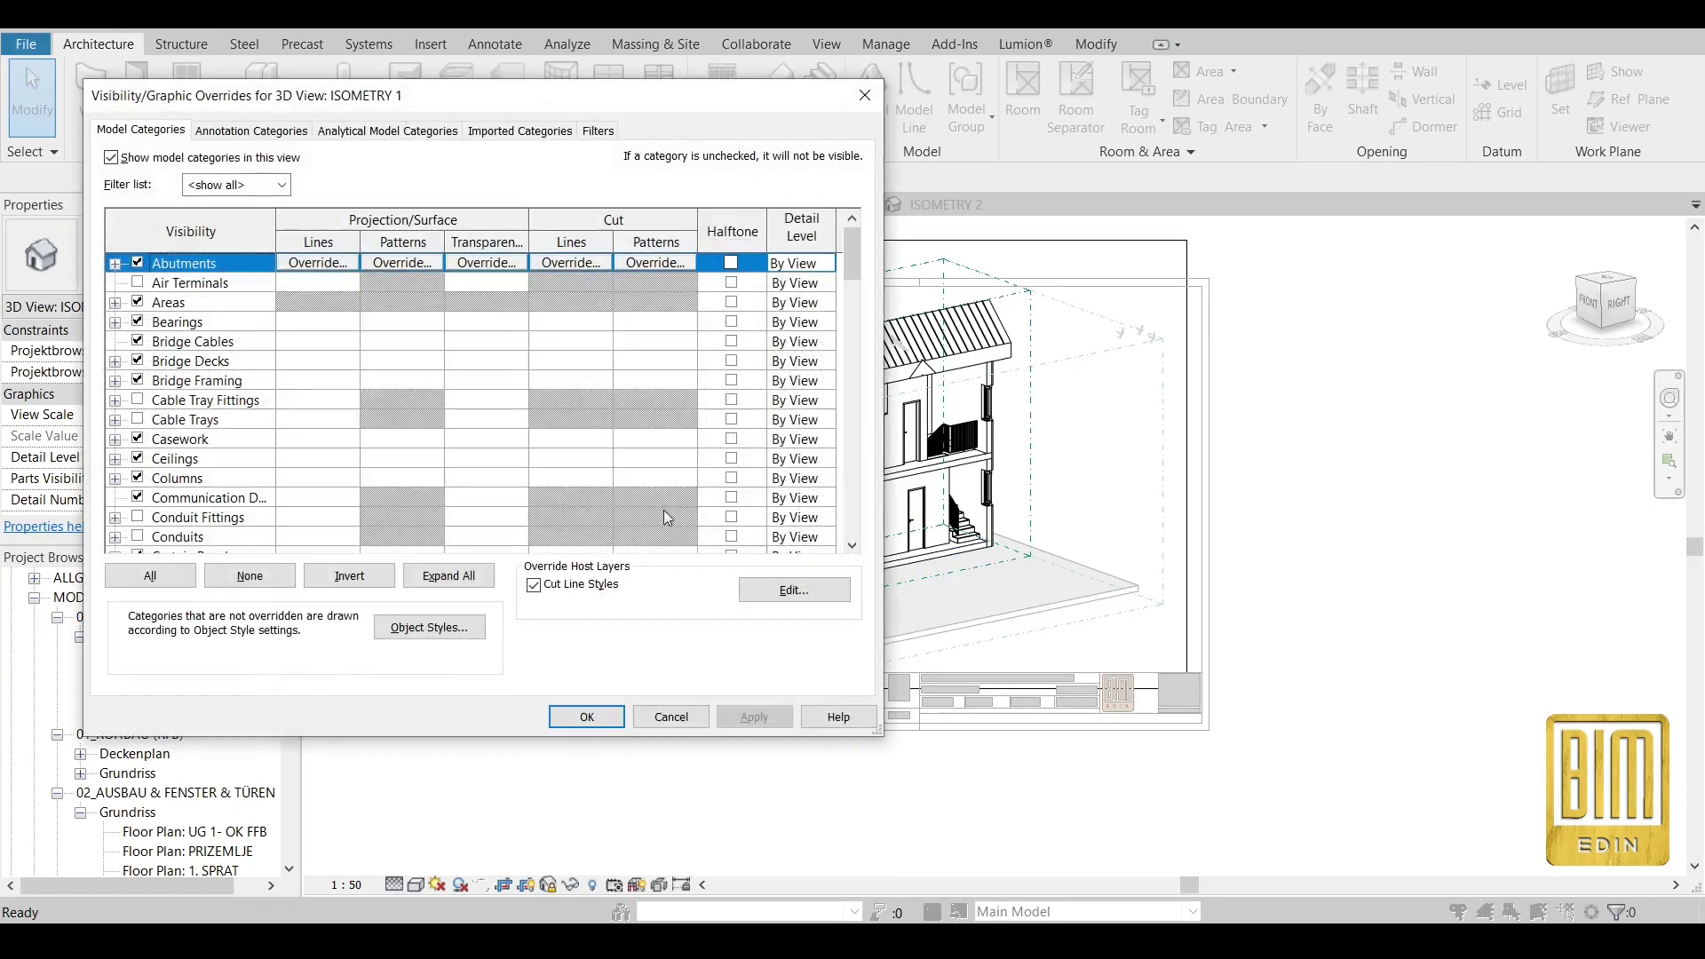
pyautogui.scroll(-5, 489, 447)
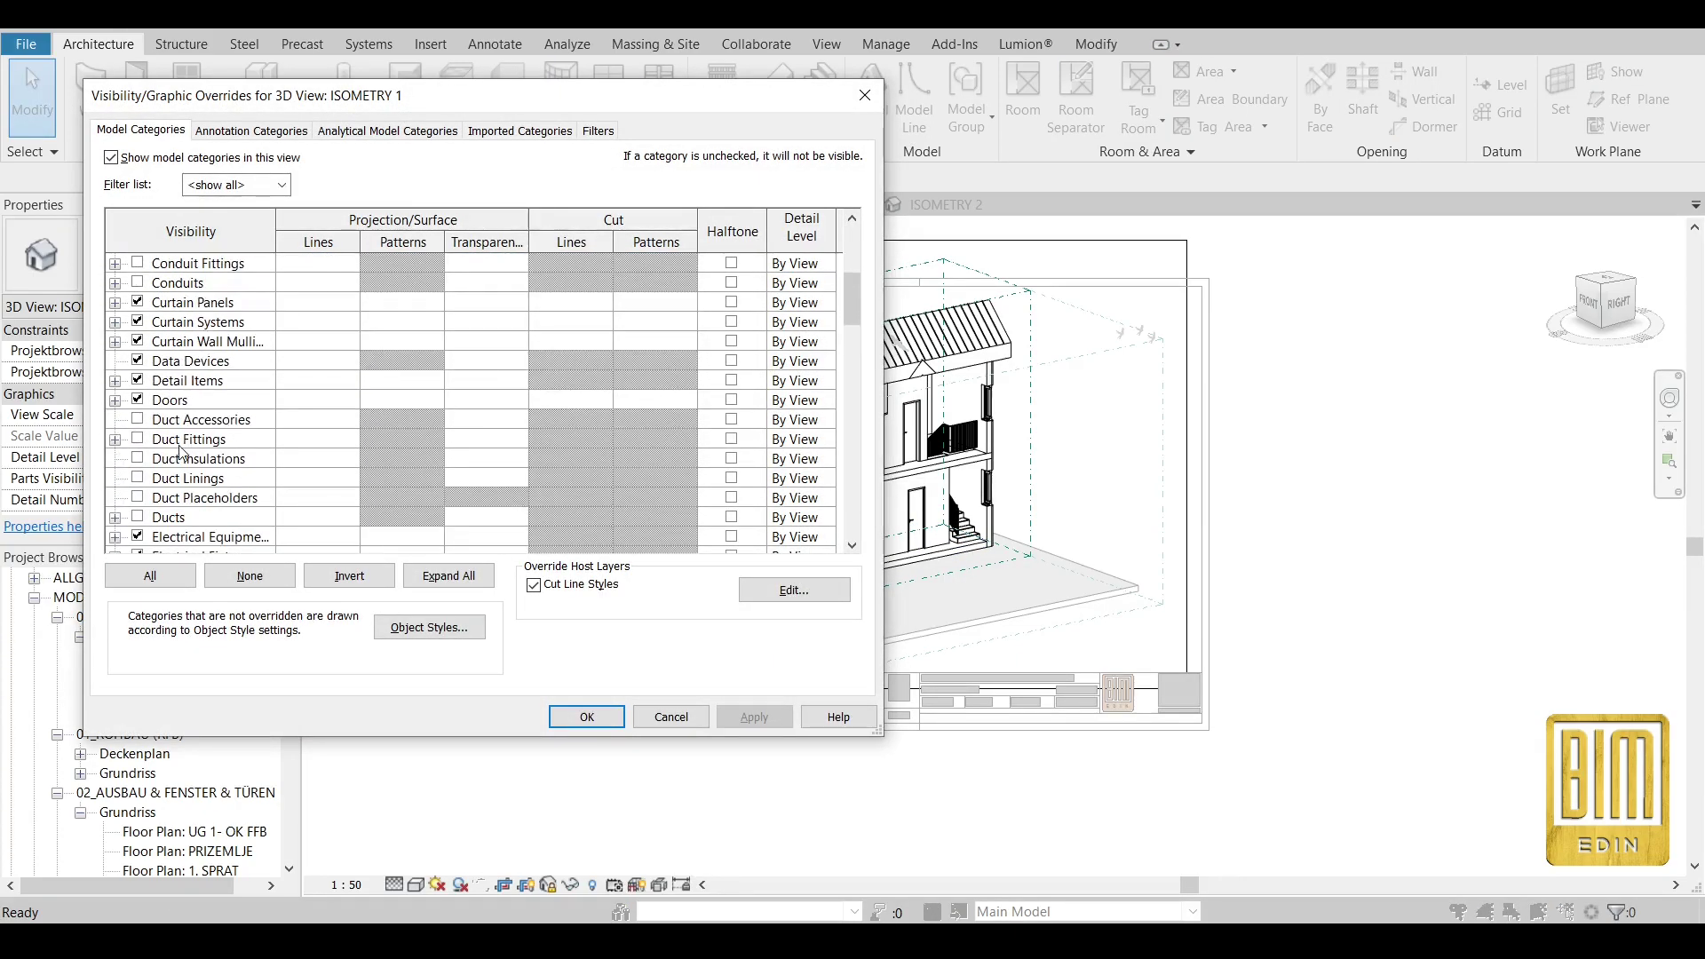
pyautogui.scroll(-5, 203, 464)
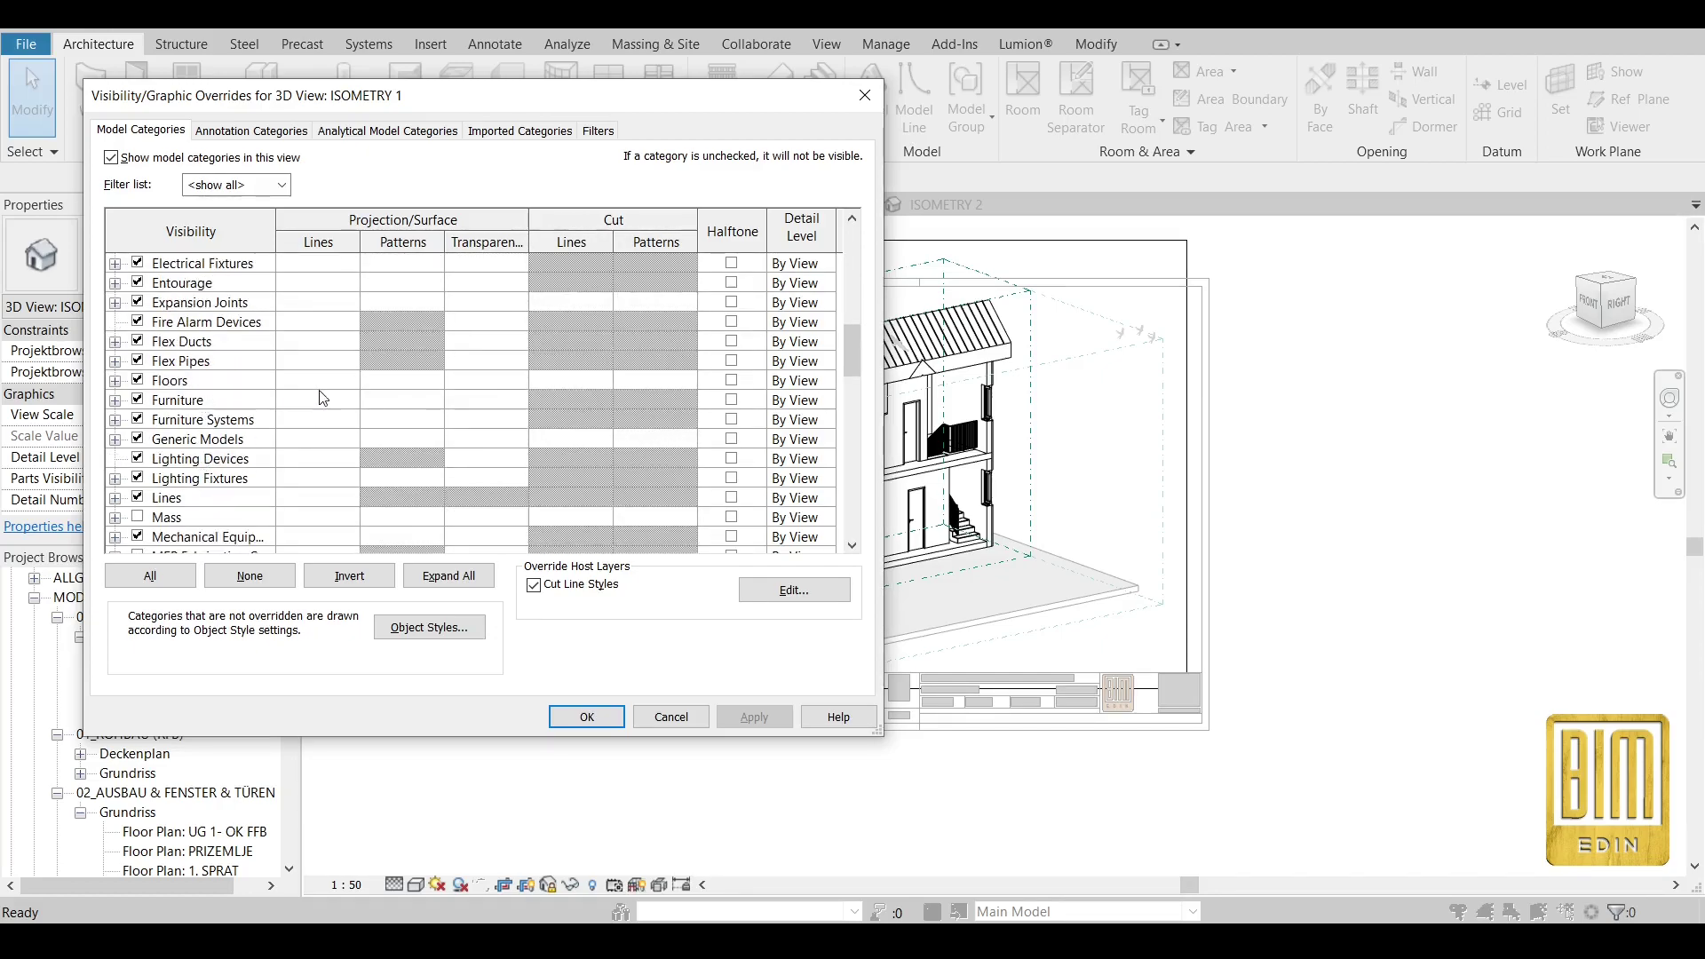
pyautogui.click(639, 385)
pyautogui.click(646, 382)
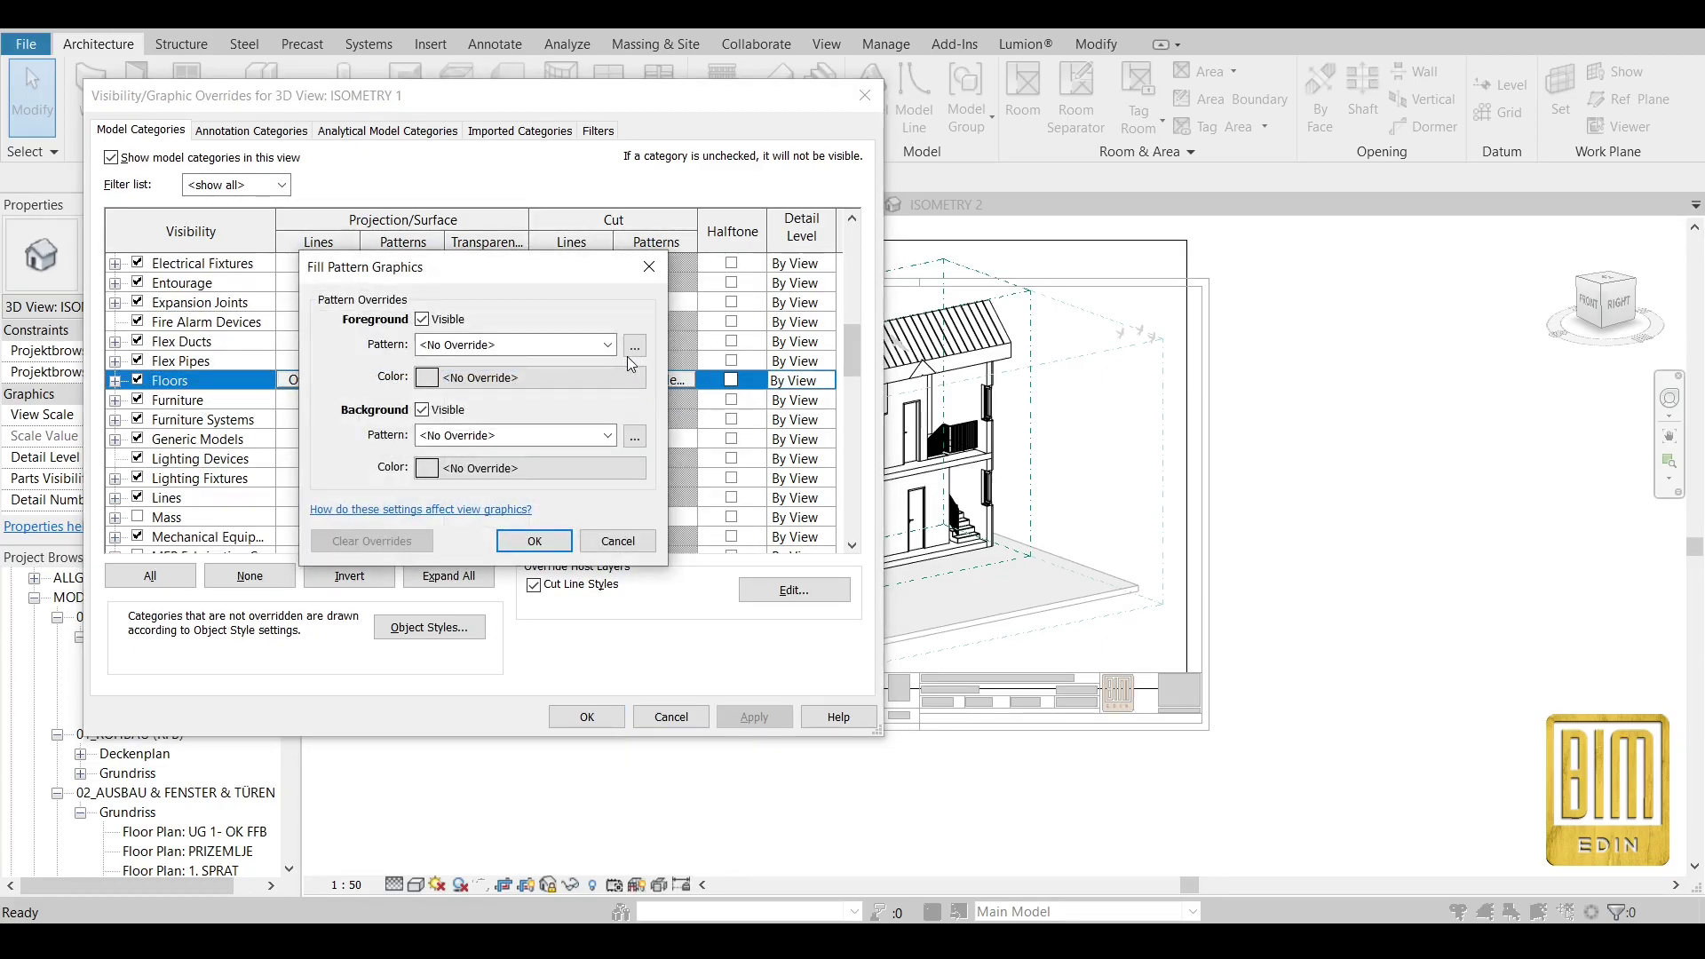
pyautogui.click(608, 346)
pyautogui.click(471, 371)
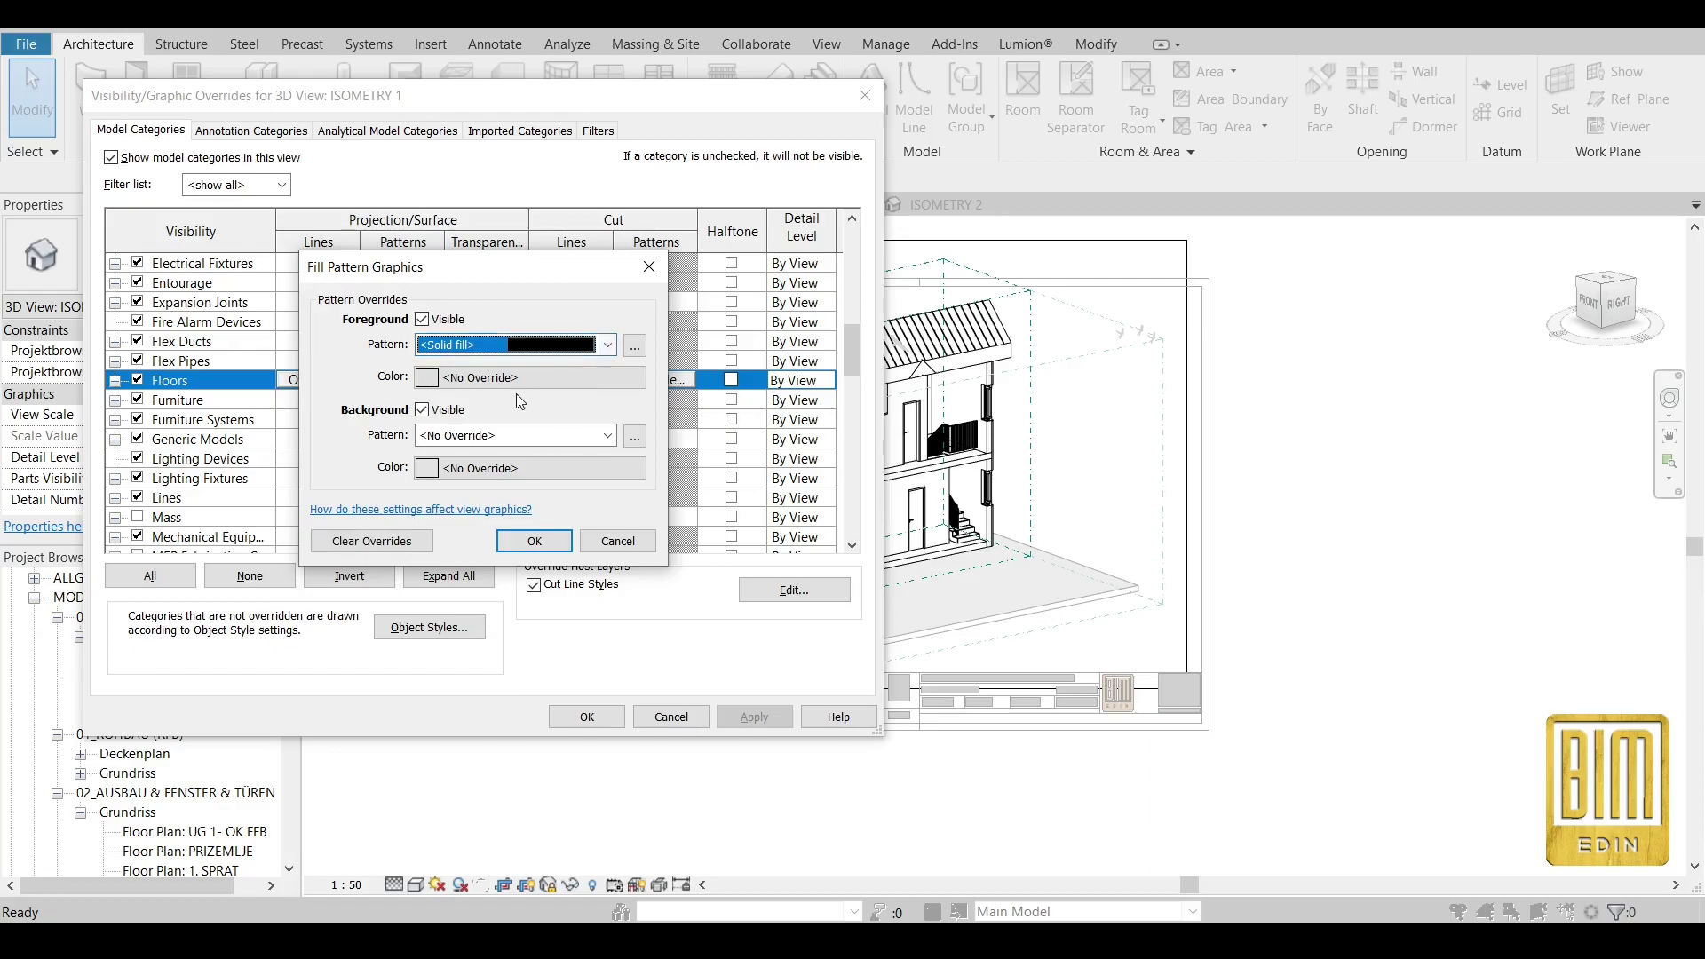
pyautogui.click(459, 378)
pyautogui.click(266, 380)
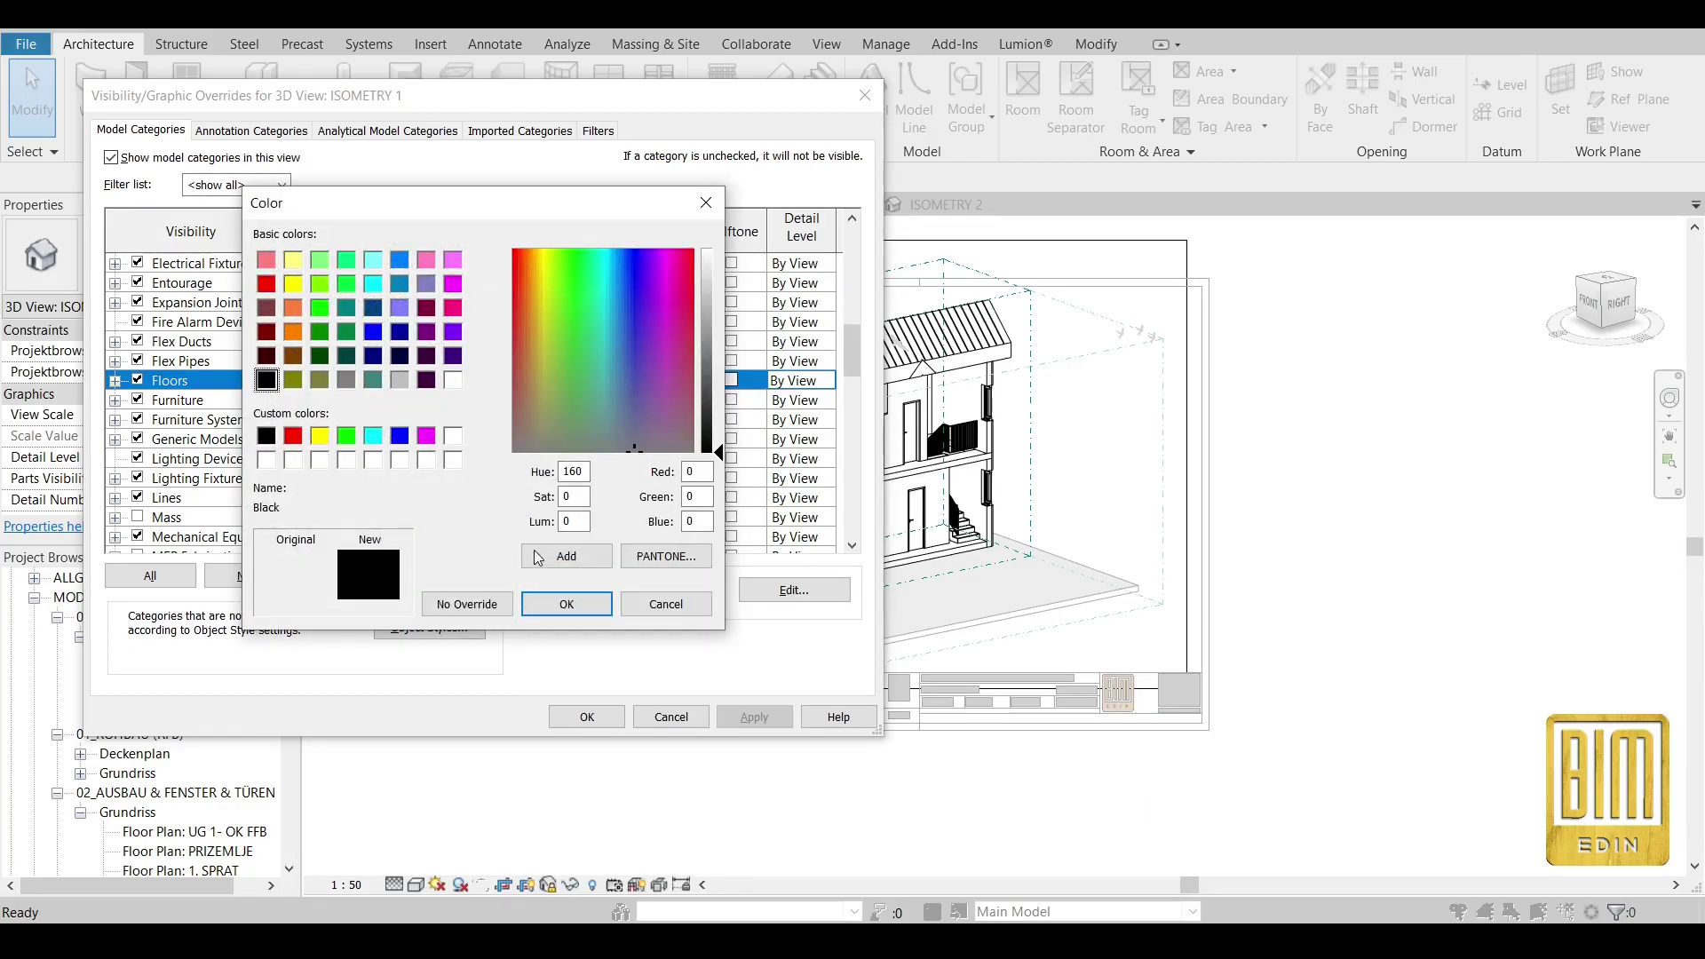
pyautogui.click(565, 604)
pyautogui.click(531, 540)
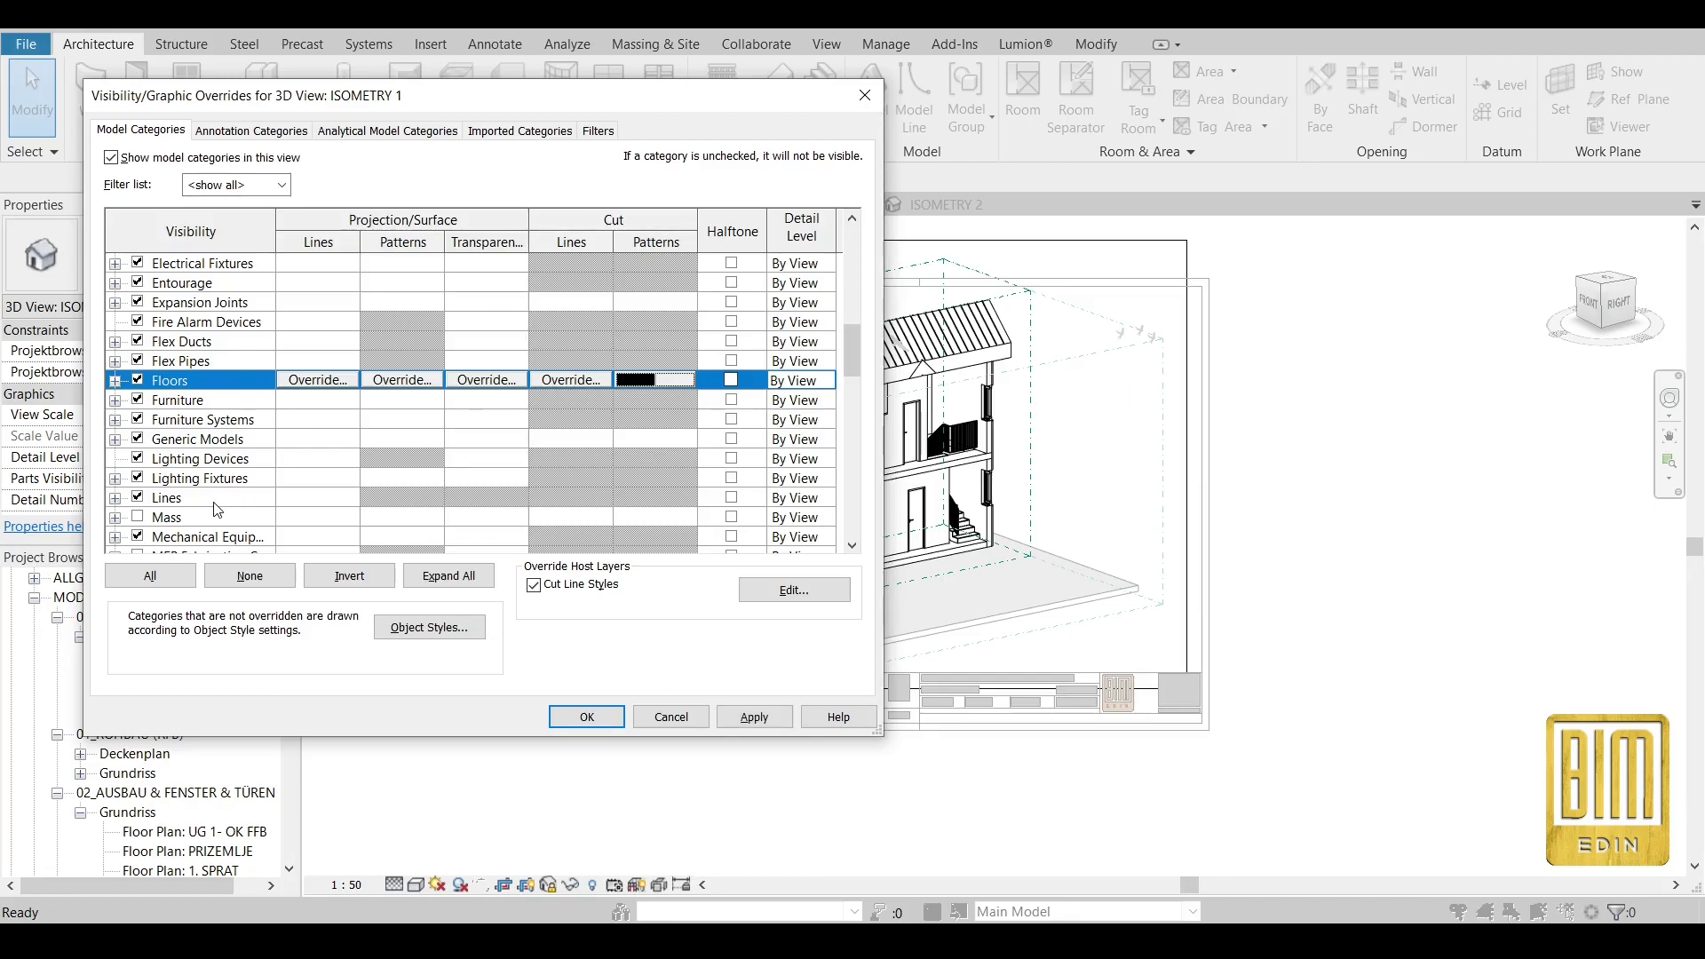
# Override the Generic Models cut pattern with a black solid fill.
pyautogui.scroll(-1, 218, 509)
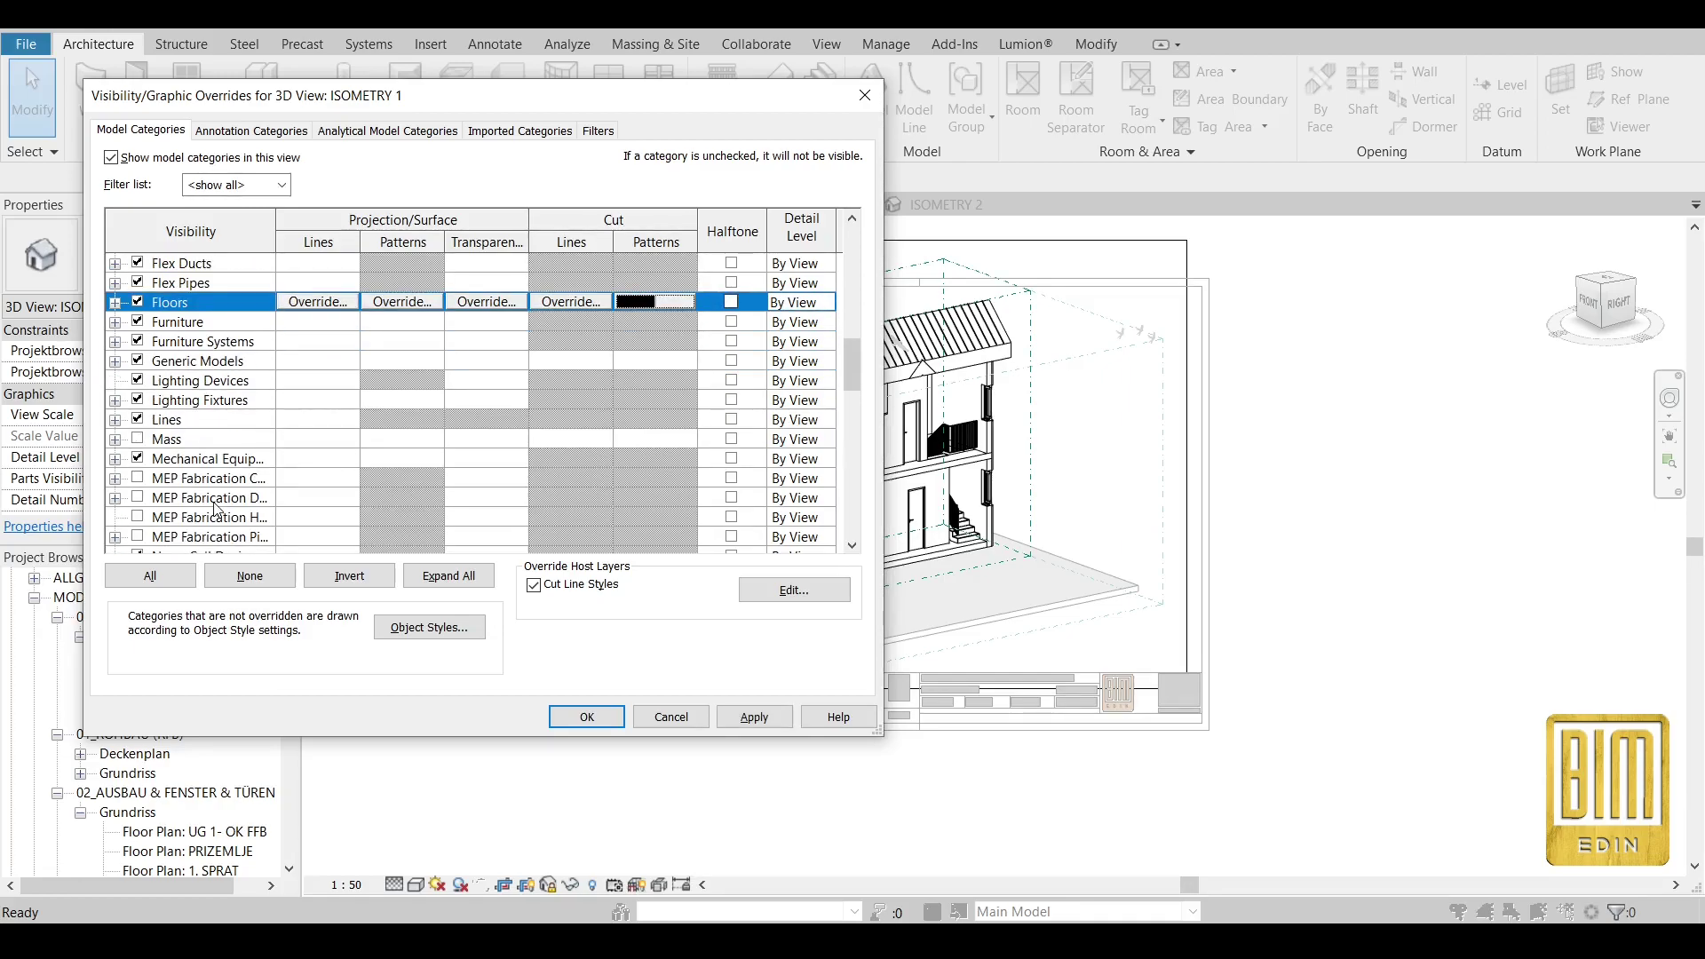
pyautogui.click(682, 358)
pyautogui.click(661, 365)
pyautogui.click(602, 352)
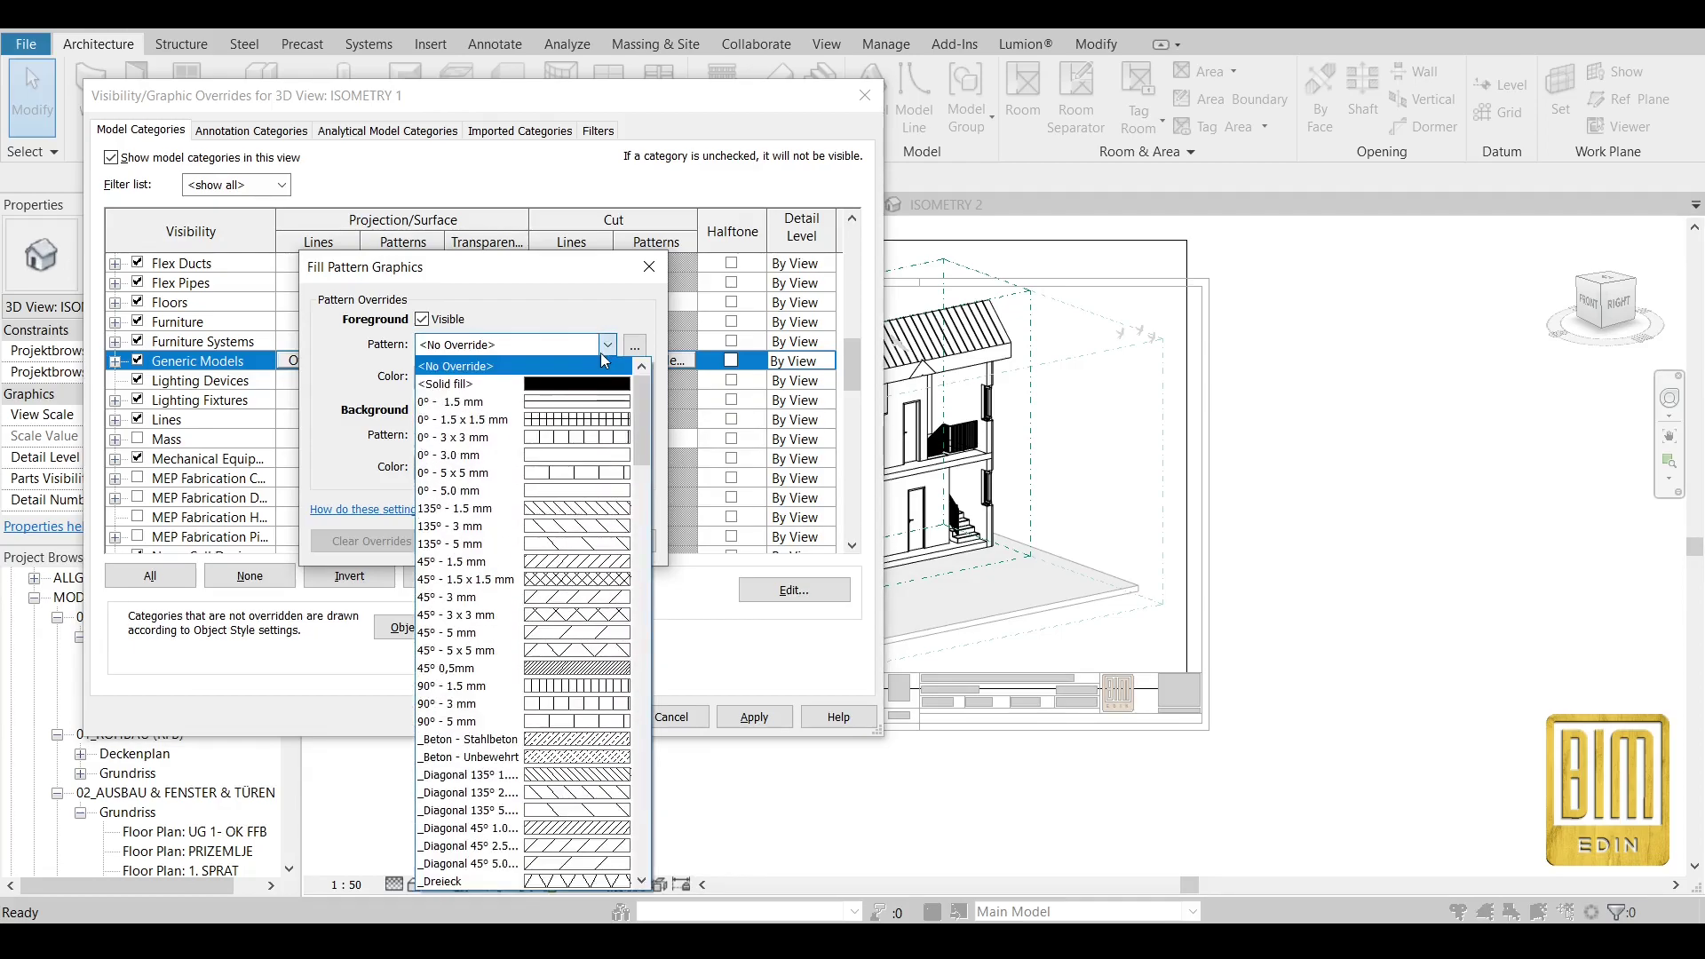
pyautogui.click(504, 386)
pyautogui.click(444, 385)
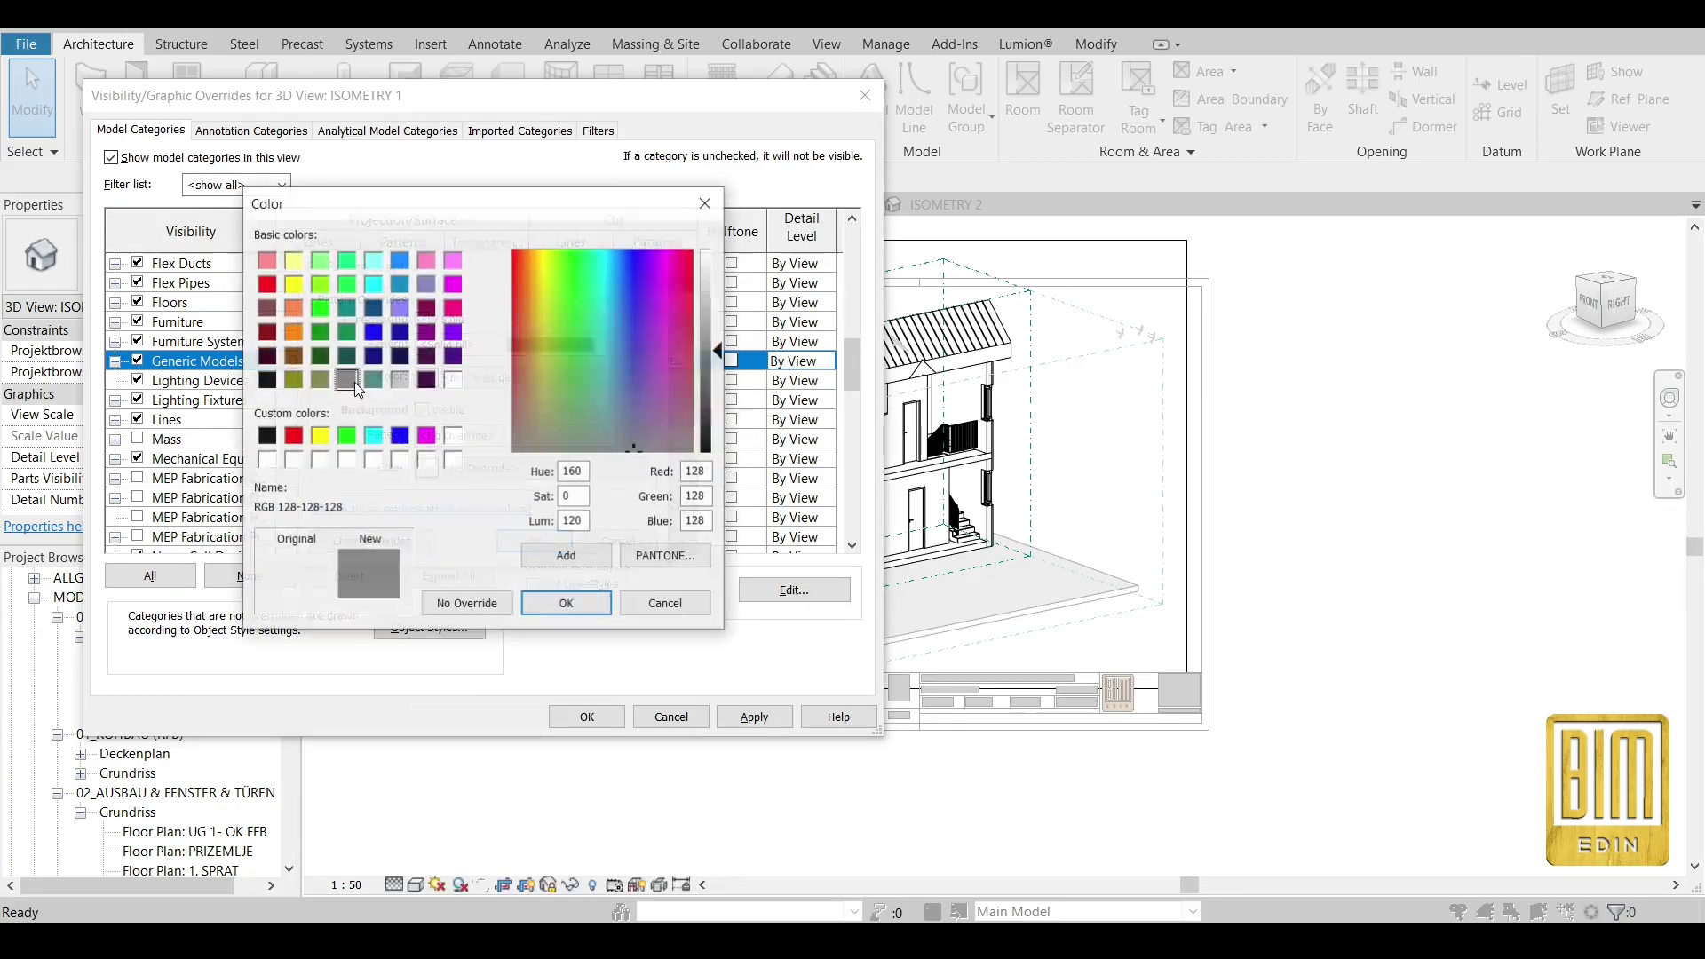
pyautogui.click(267, 380)
pyautogui.click(558, 601)
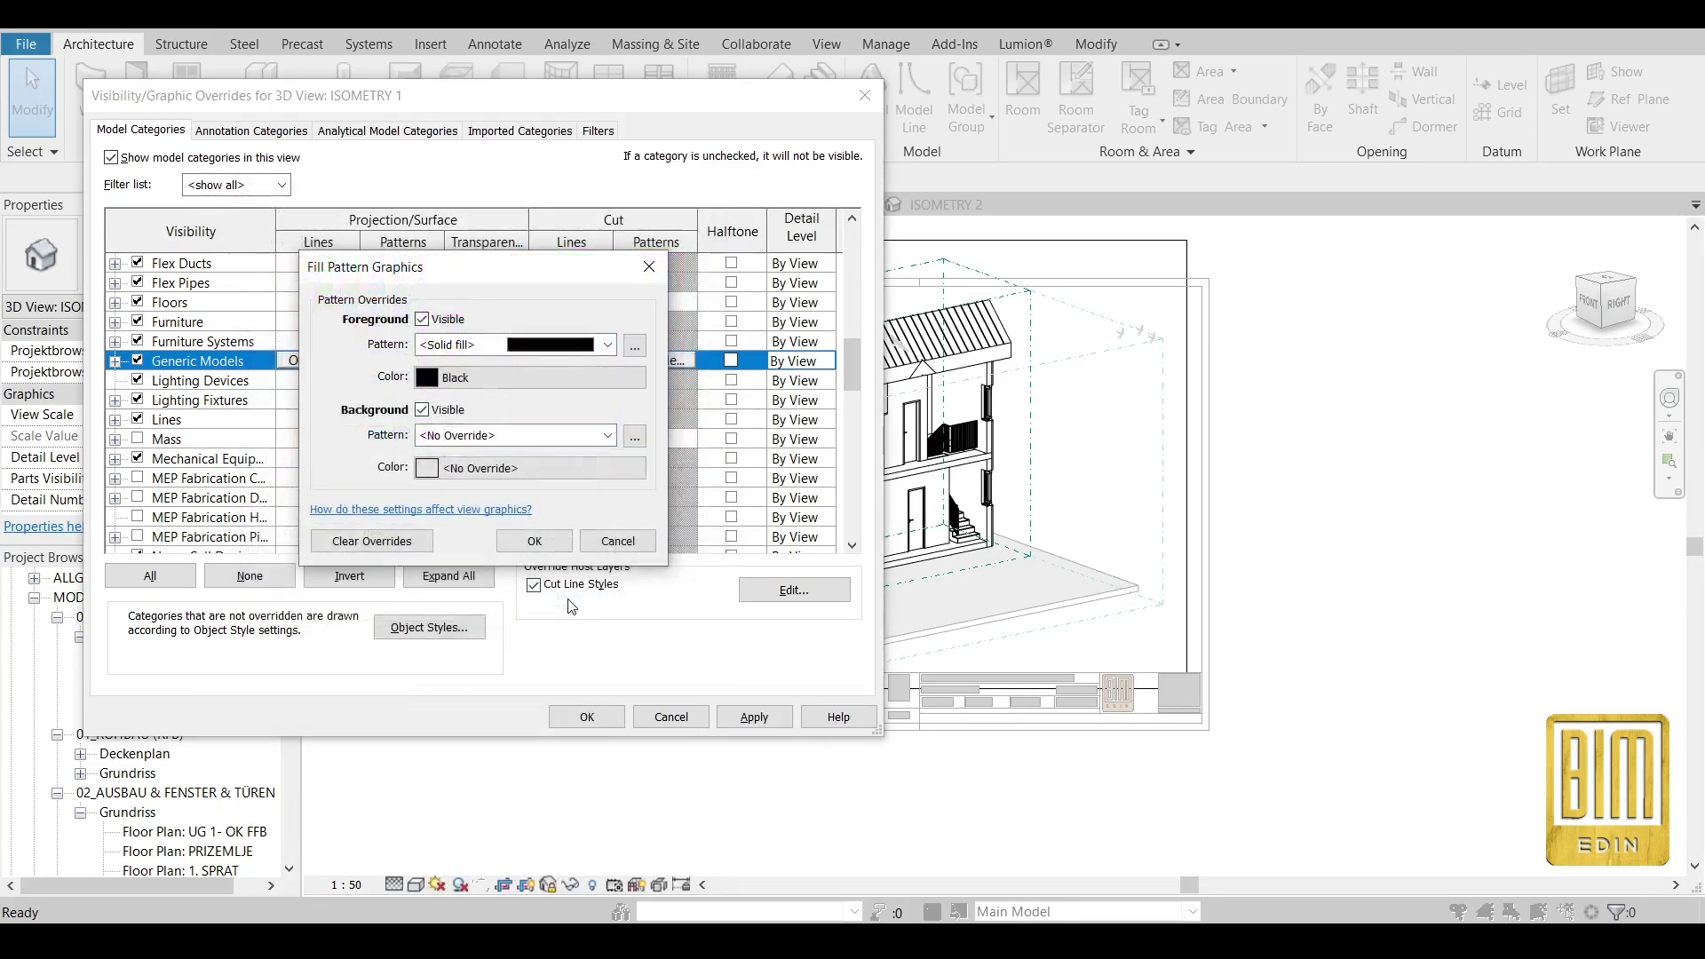
pyautogui.click(570, 541)
# Override the Roofs cut pattern with a black solid fill.
pyautogui.scroll(-3, 576, 441)
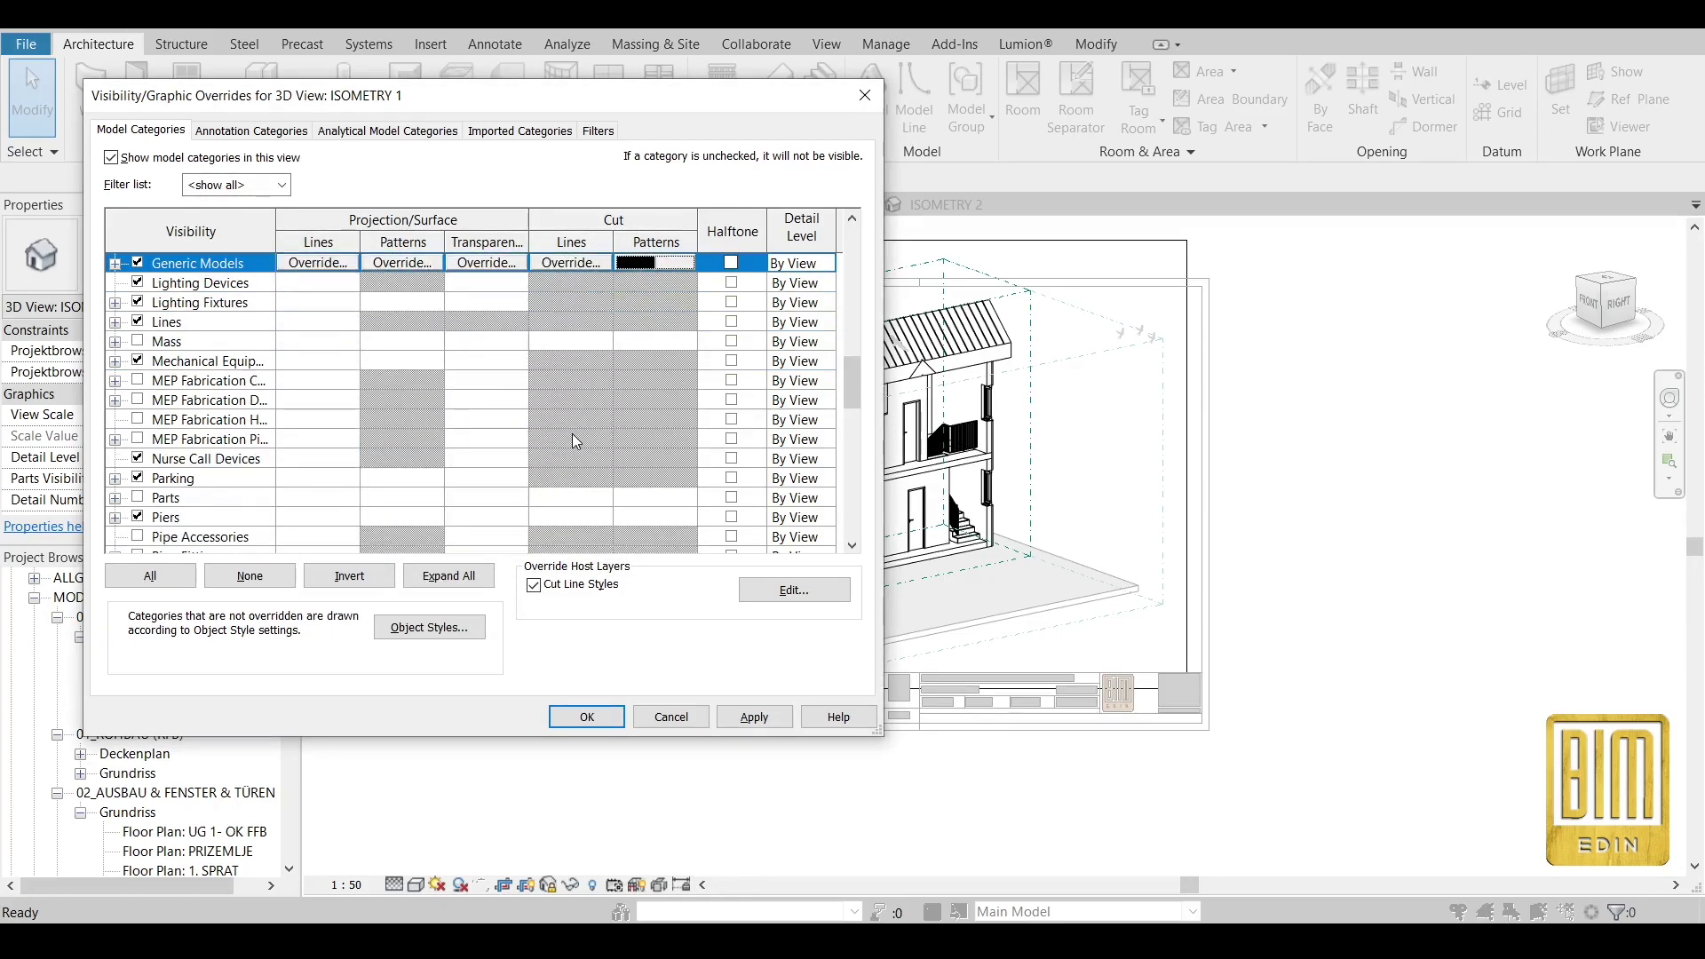
pyautogui.scroll(-3, 573, 437)
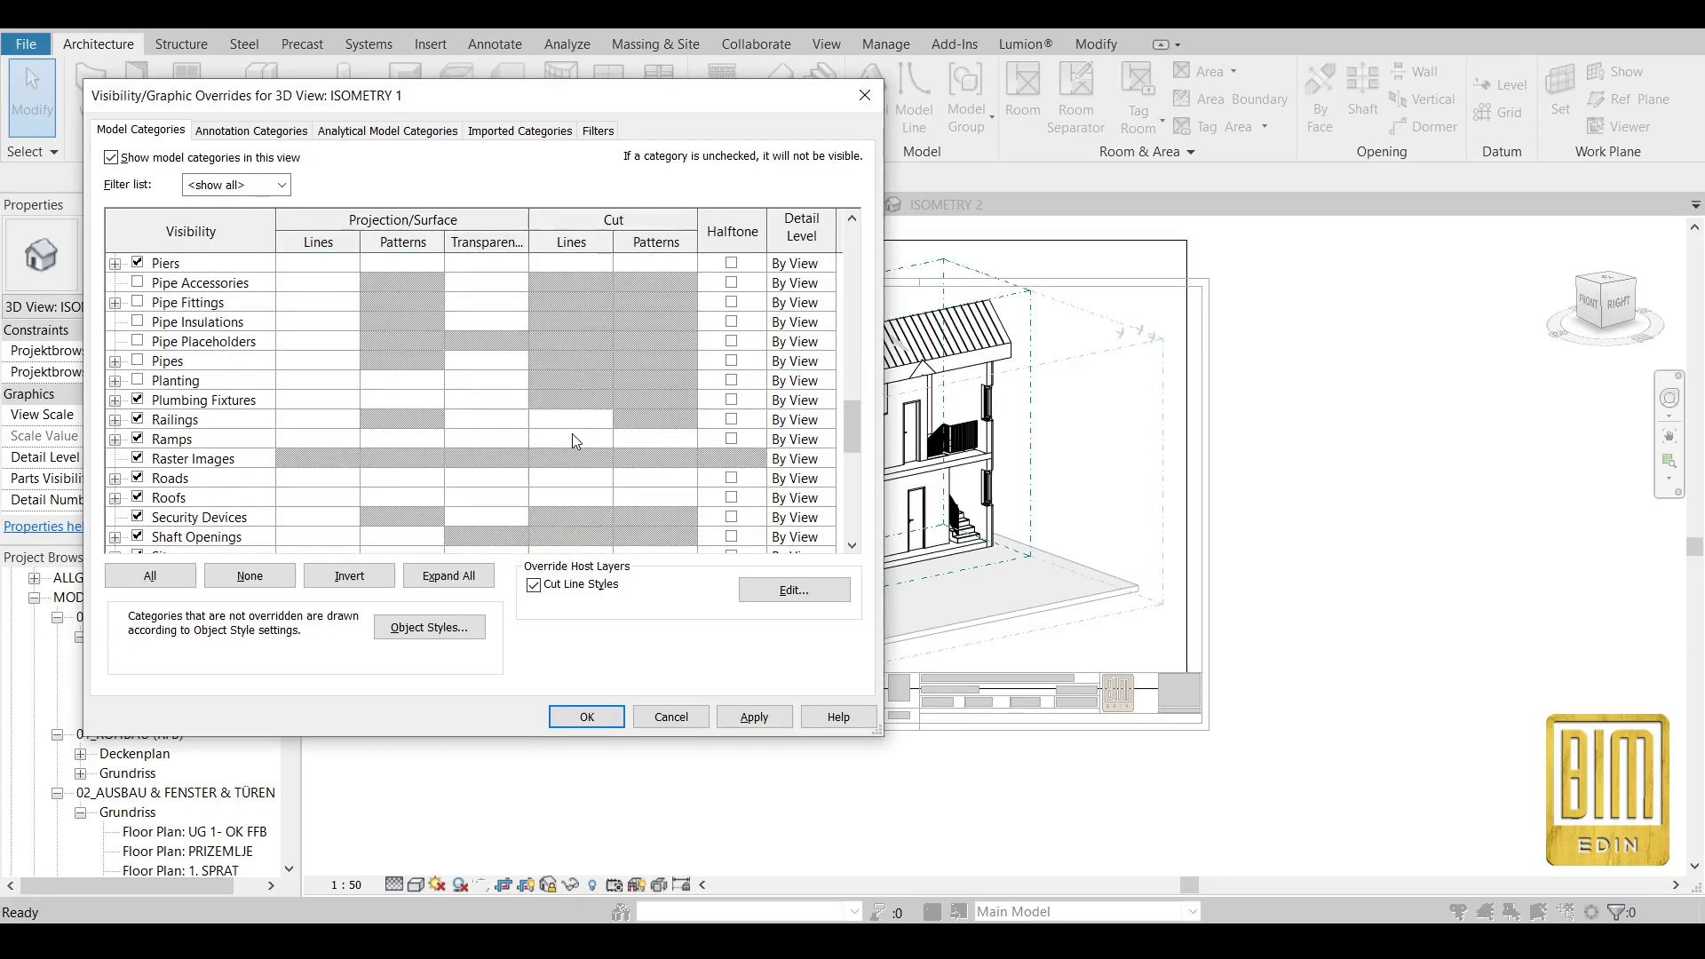
pyautogui.click(657, 498)
pyautogui.click(657, 498)
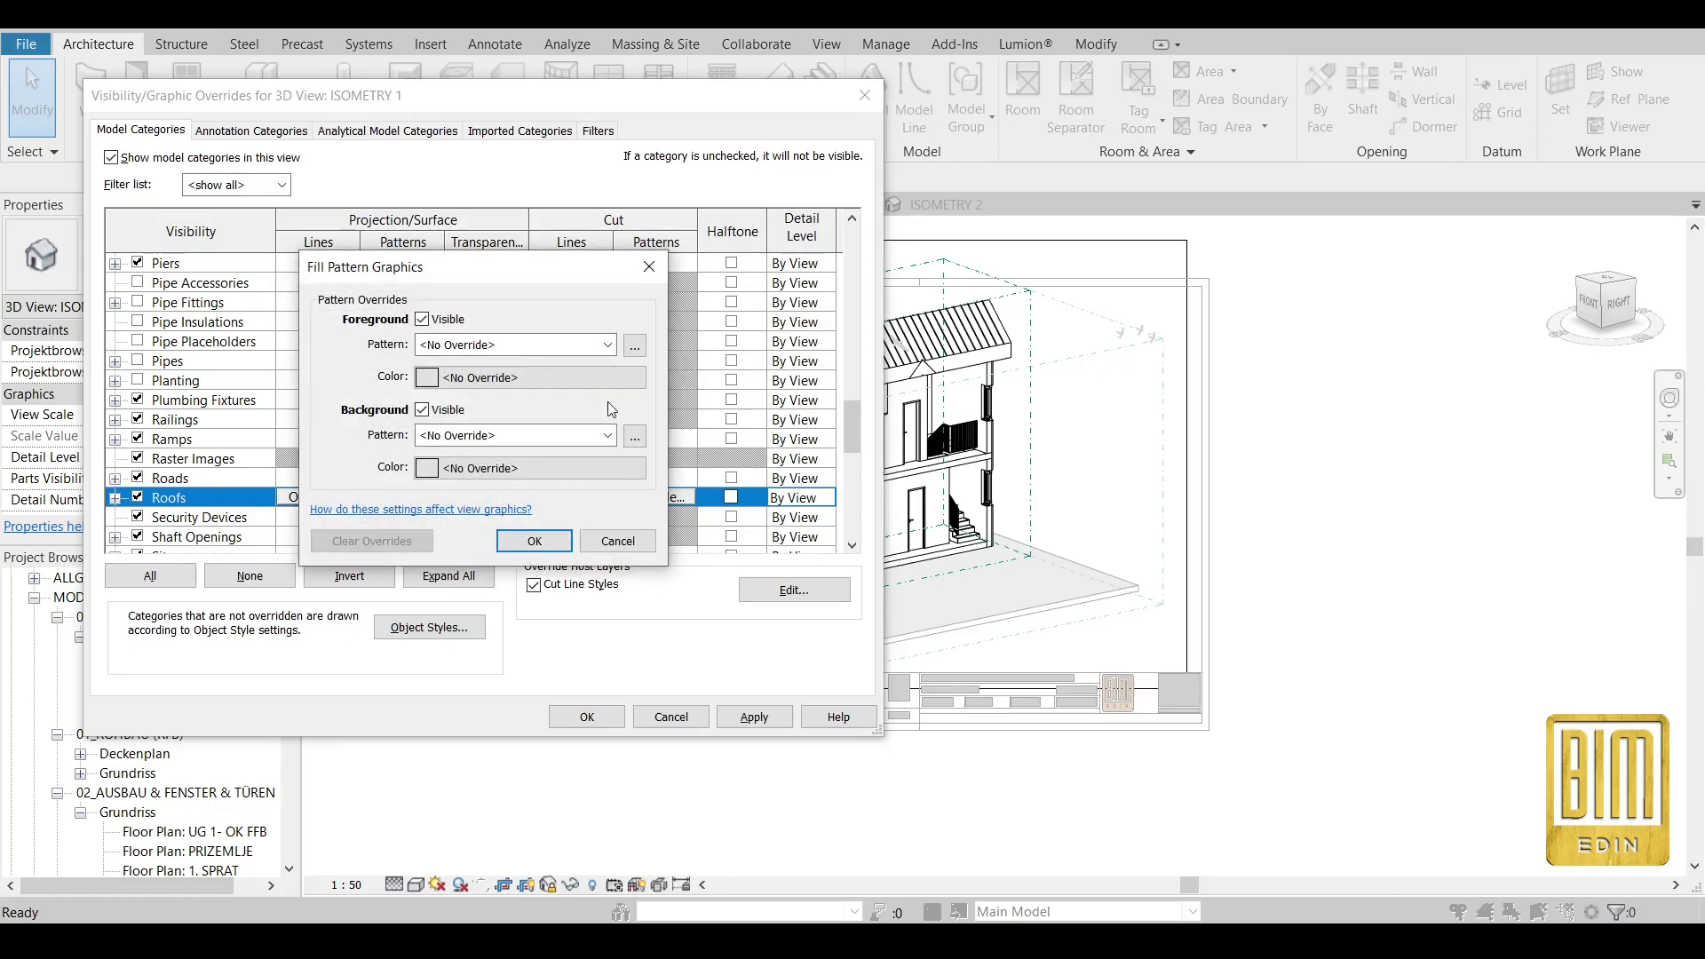
pyautogui.click(611, 347)
pyautogui.click(583, 386)
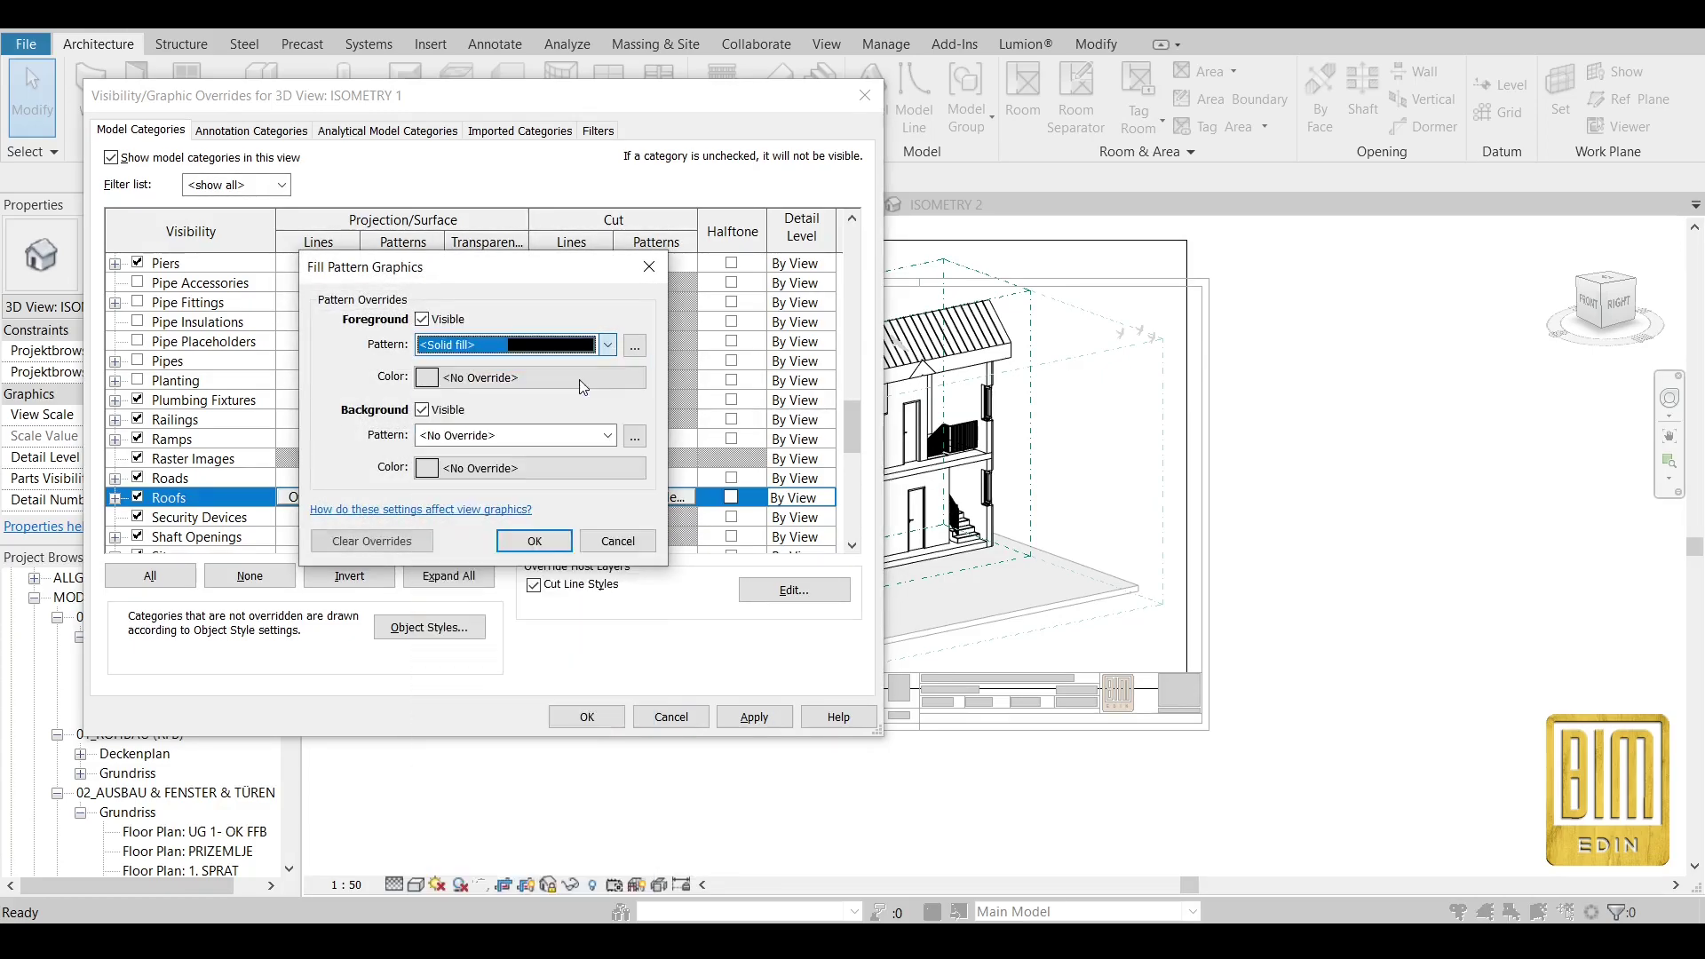
pyautogui.click(473, 379)
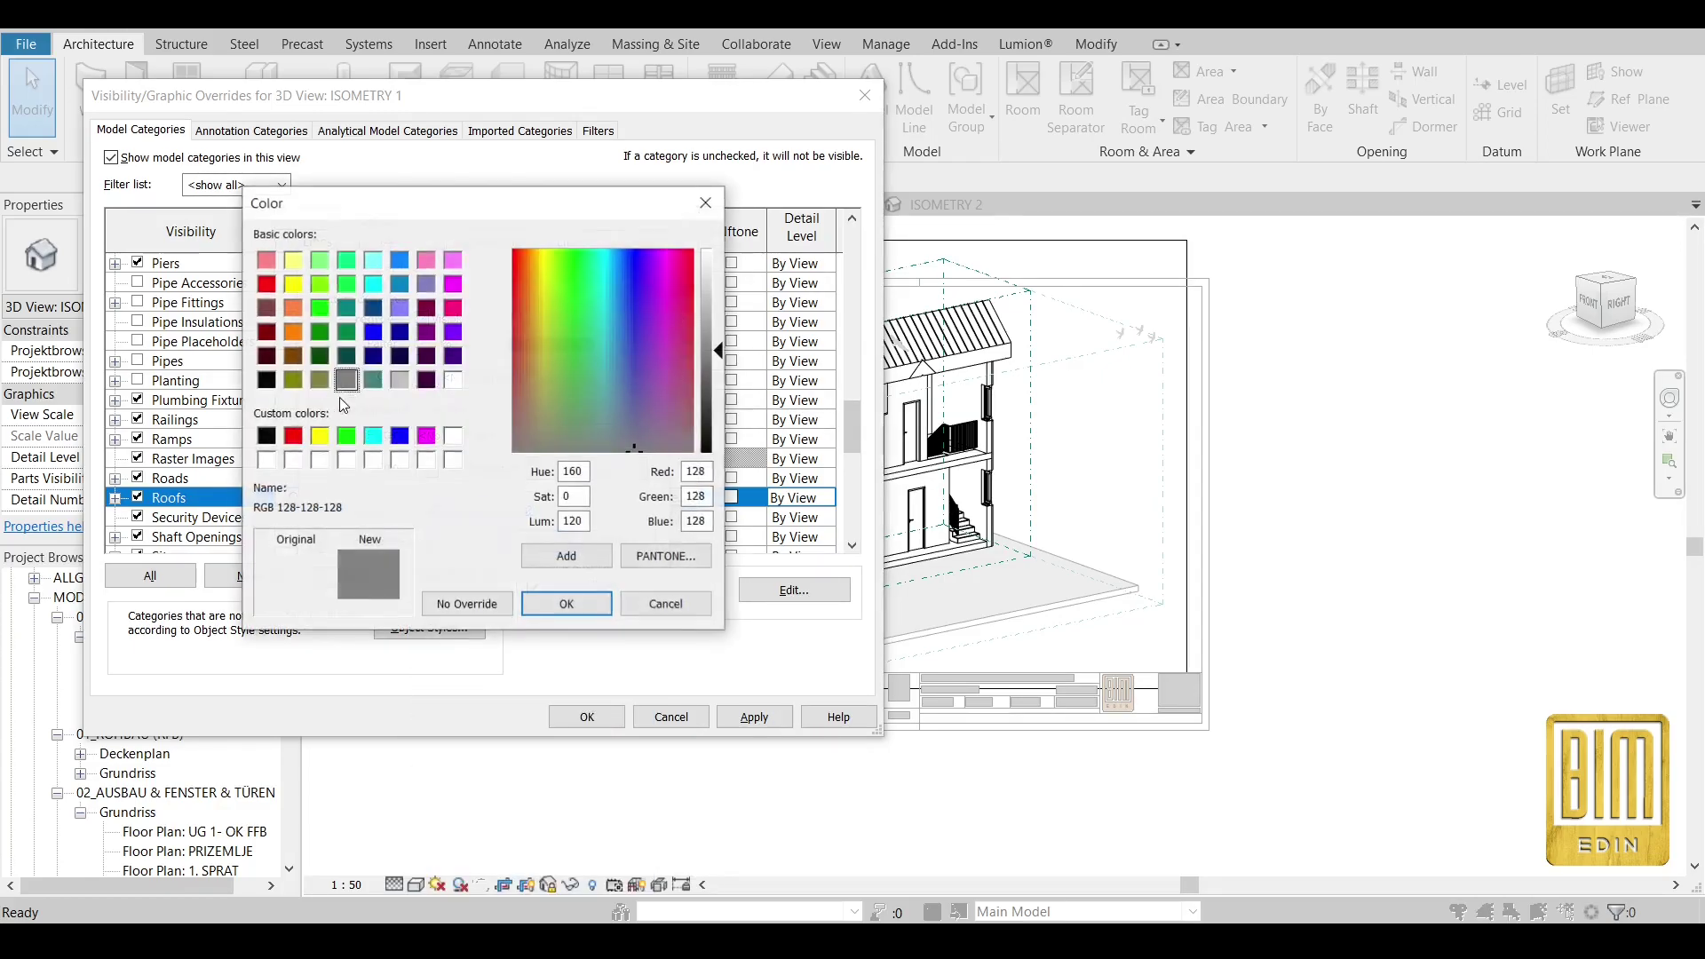
pyautogui.click(575, 603)
pyautogui.click(534, 537)
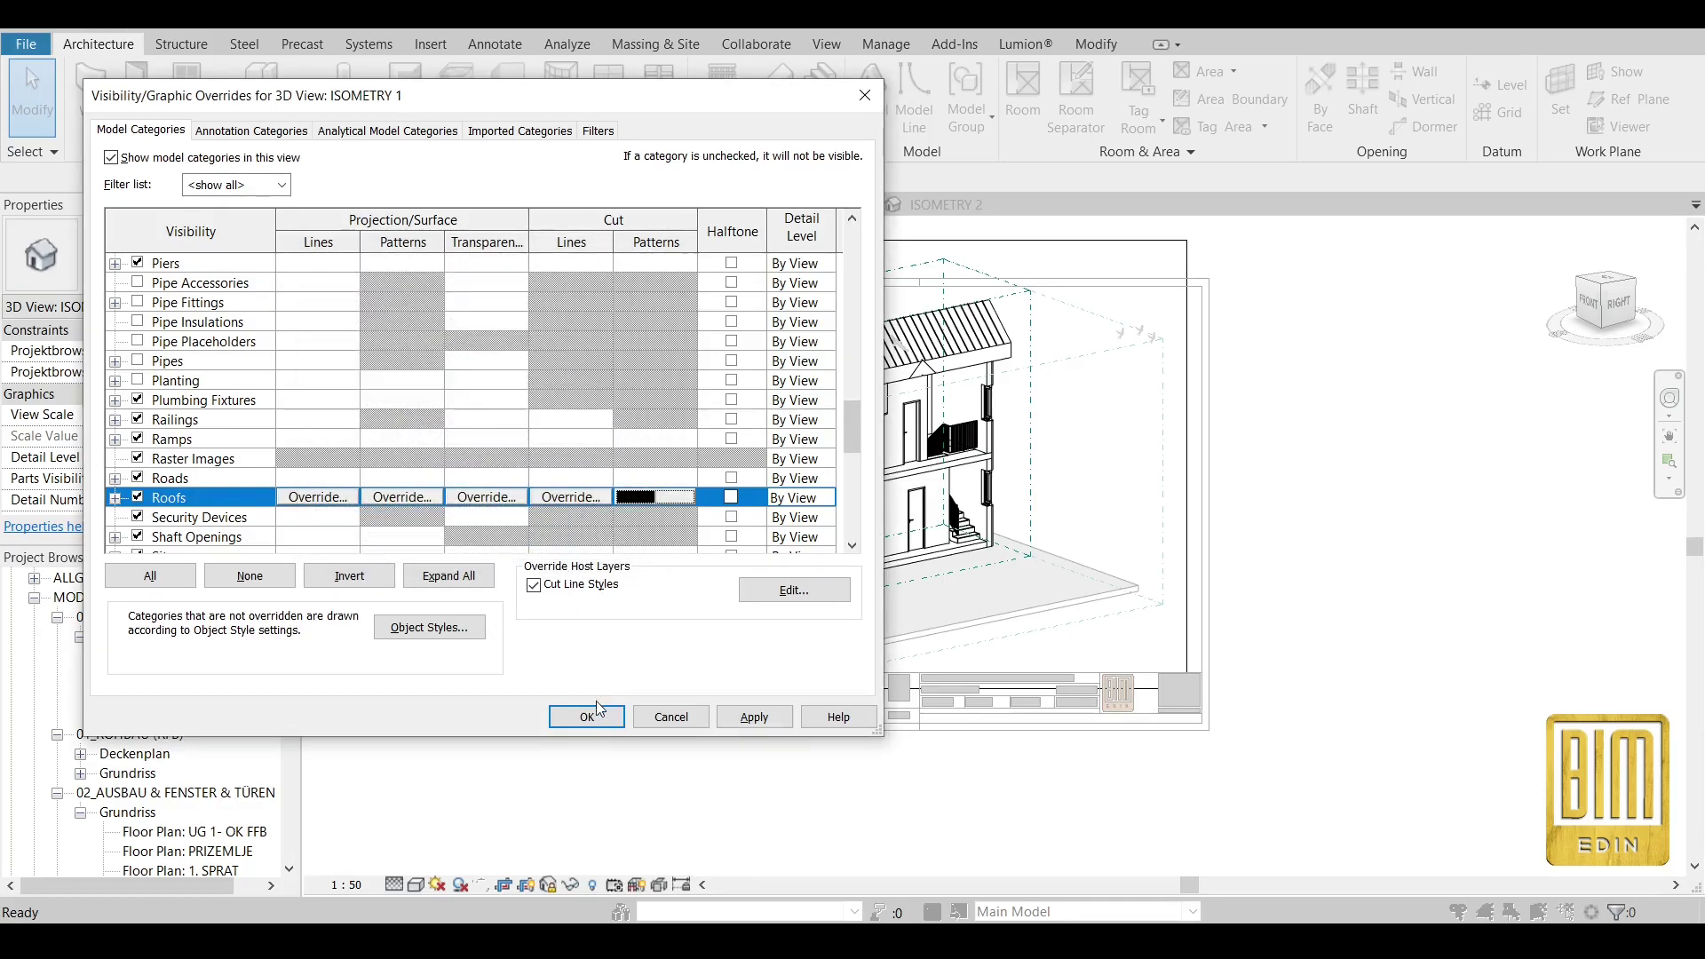
# Override the Walls cut pattern with a black solid fill and apply the graphic overrides to the view.
pyautogui.scroll(-6, 652, 515)
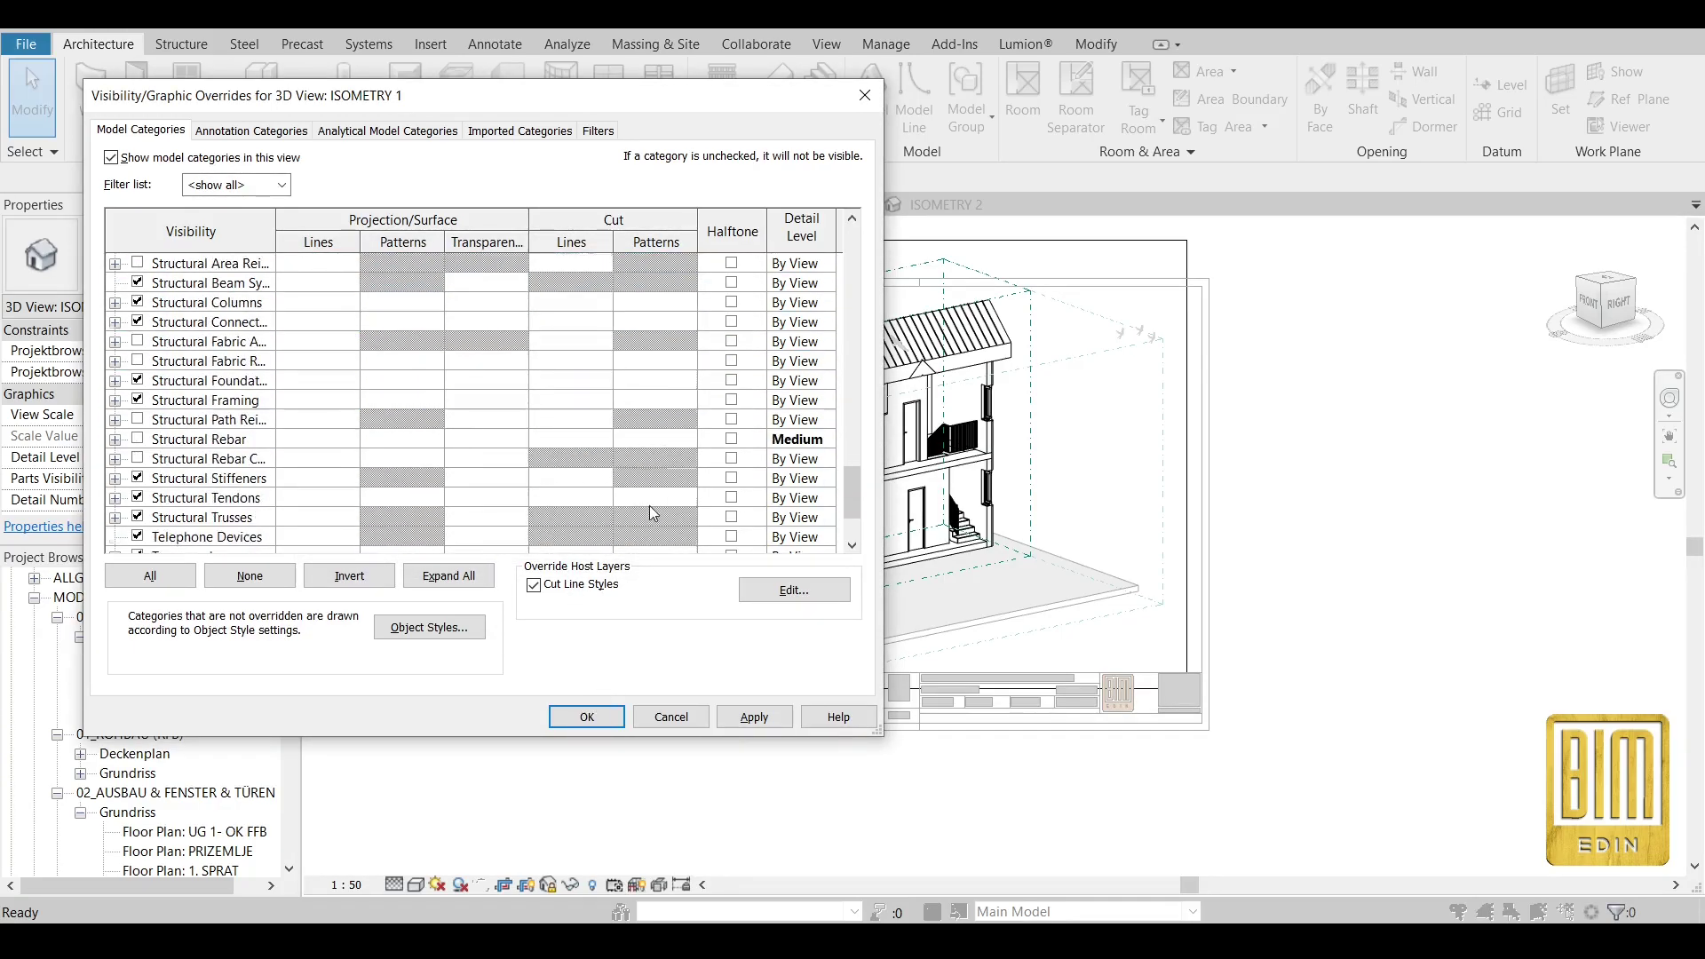
pyautogui.scroll(-2, 652, 514)
pyautogui.click(642, 499)
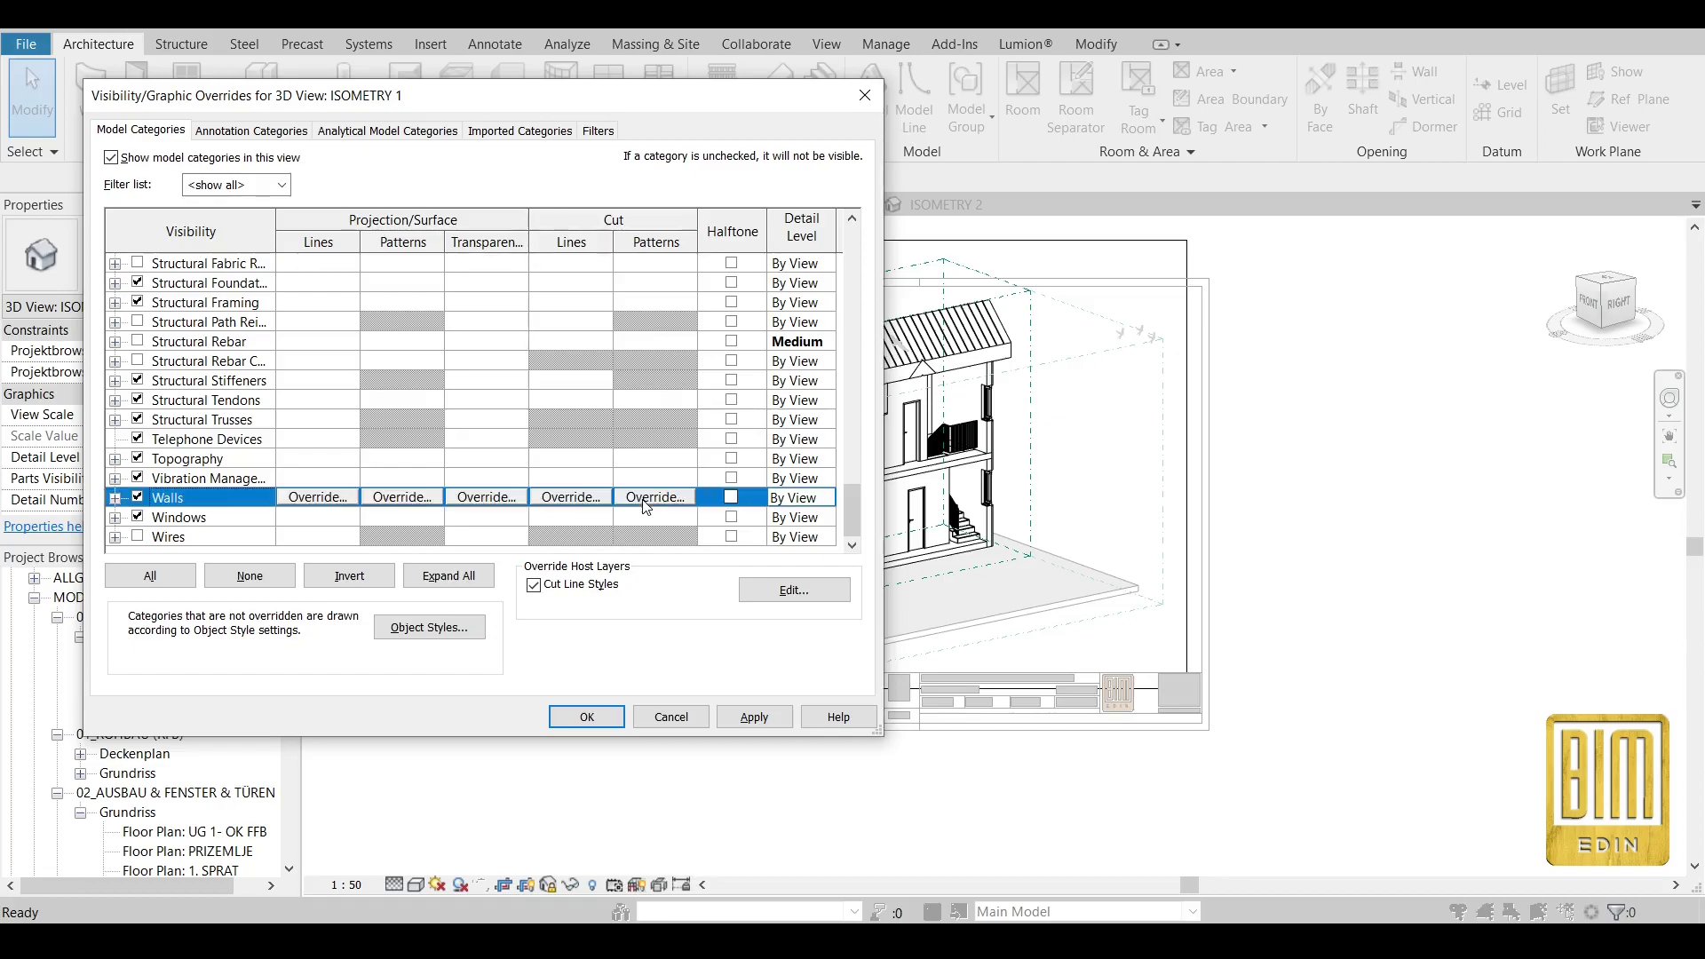
pyautogui.click(655, 499)
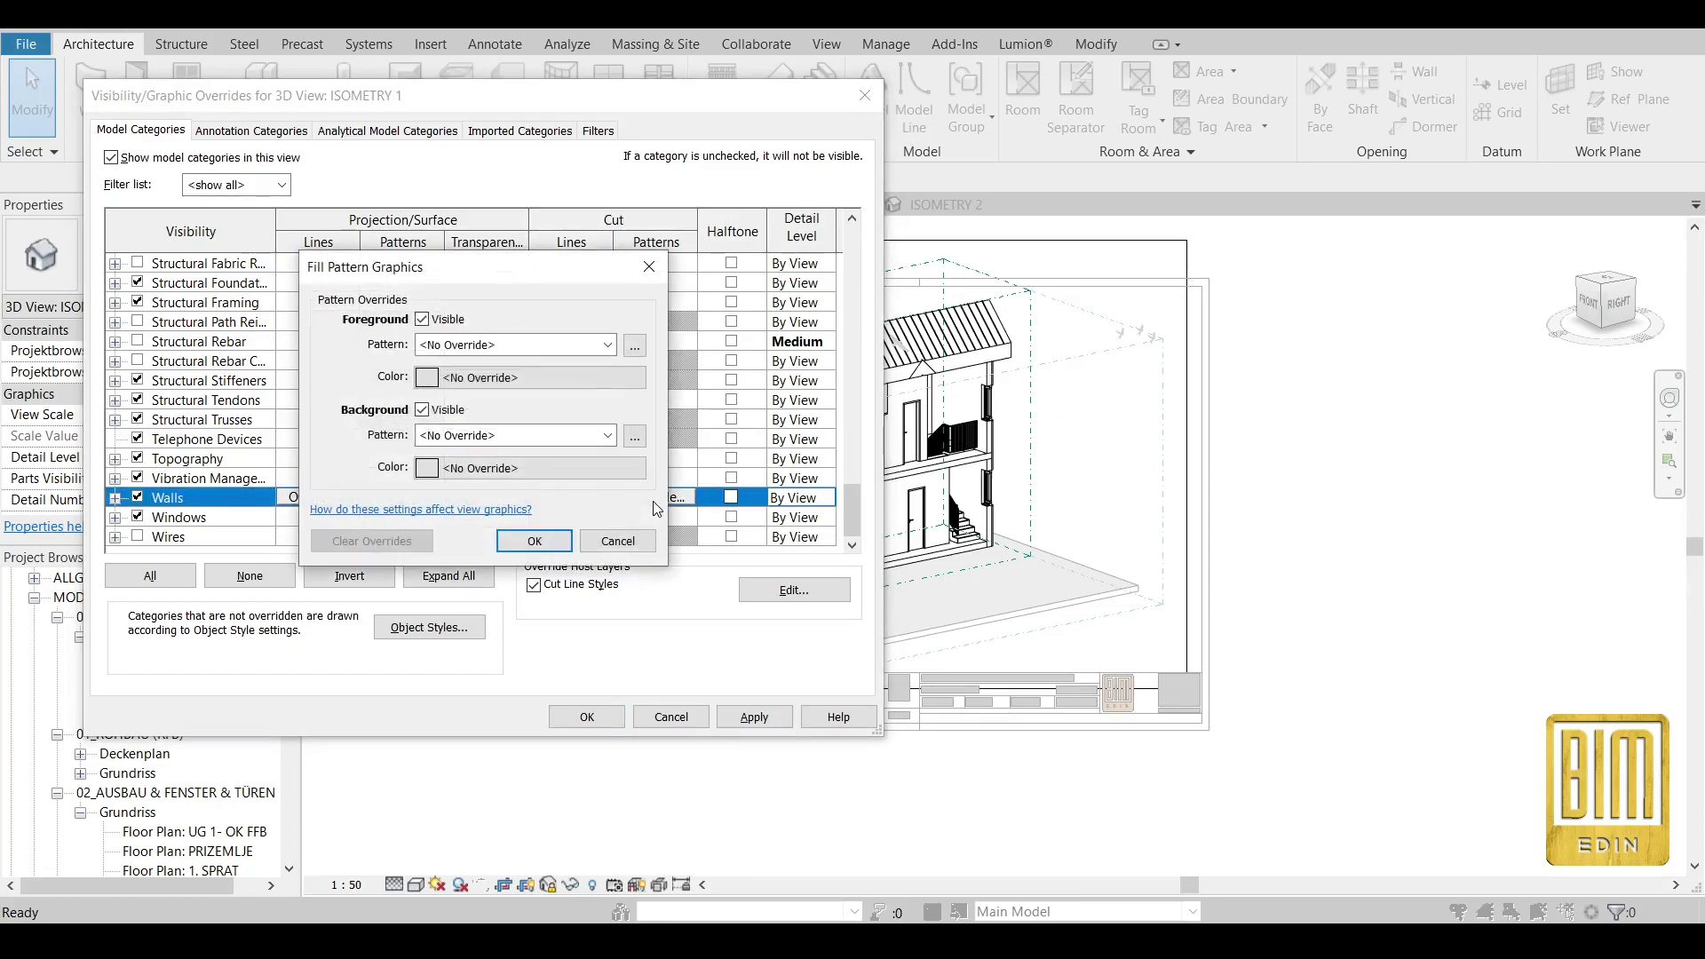
pyautogui.click(608, 345)
pyautogui.click(533, 386)
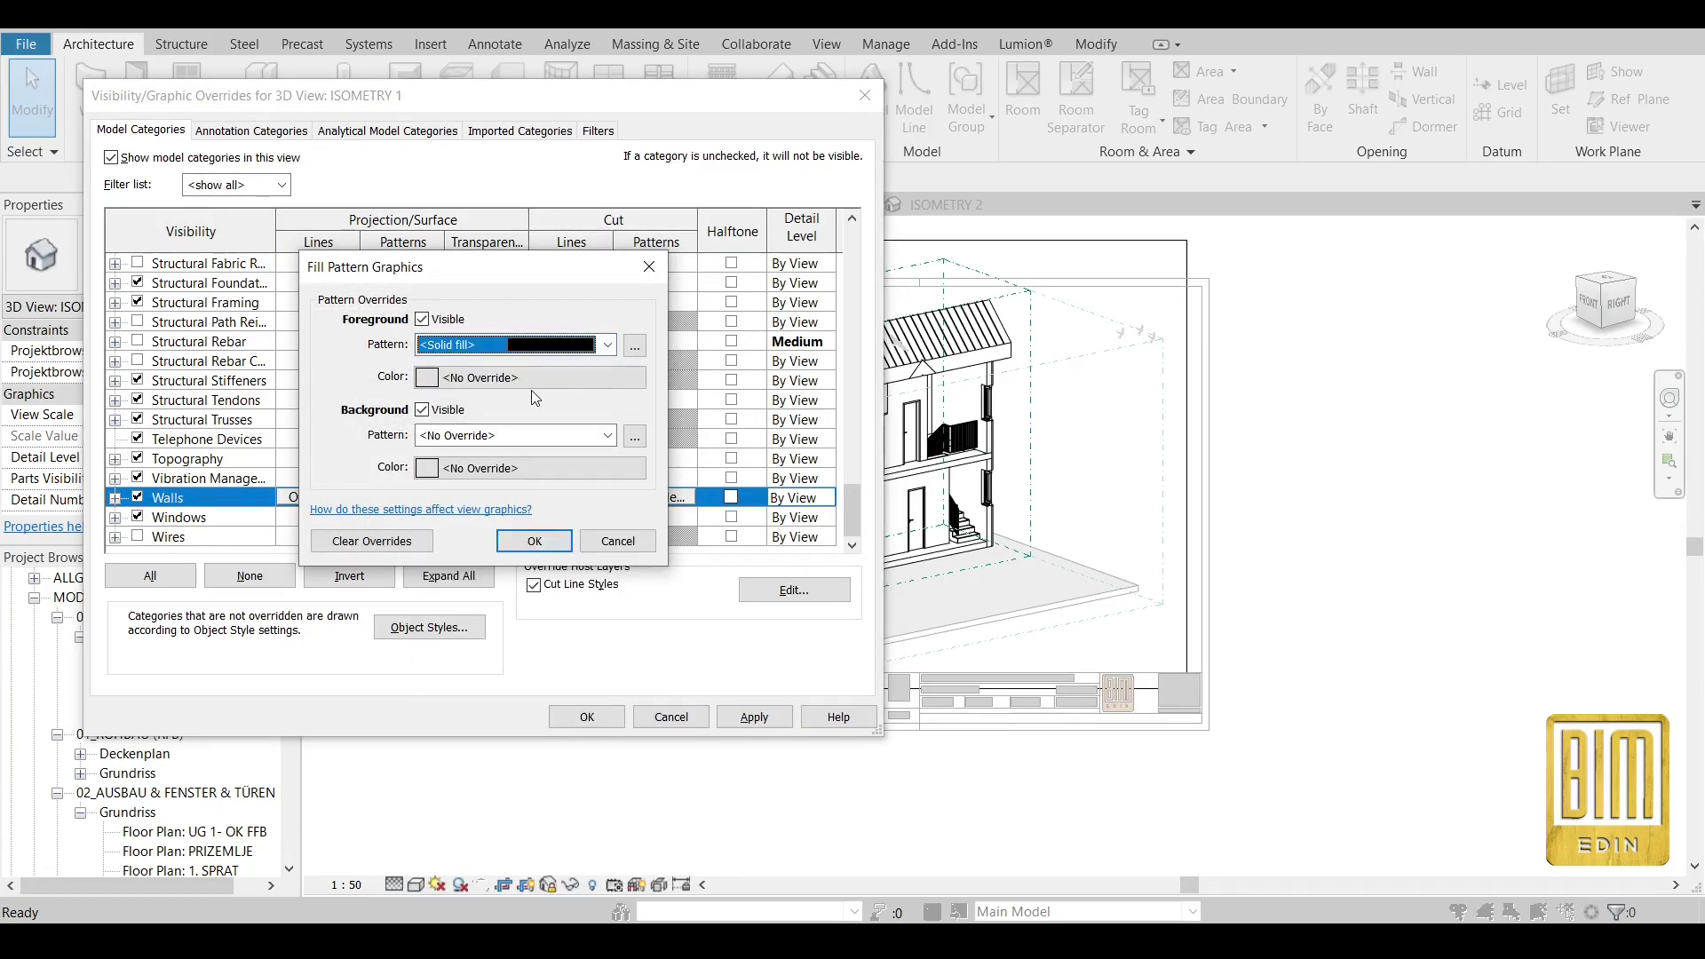
pyautogui.click(483, 379)
pyautogui.click(266, 381)
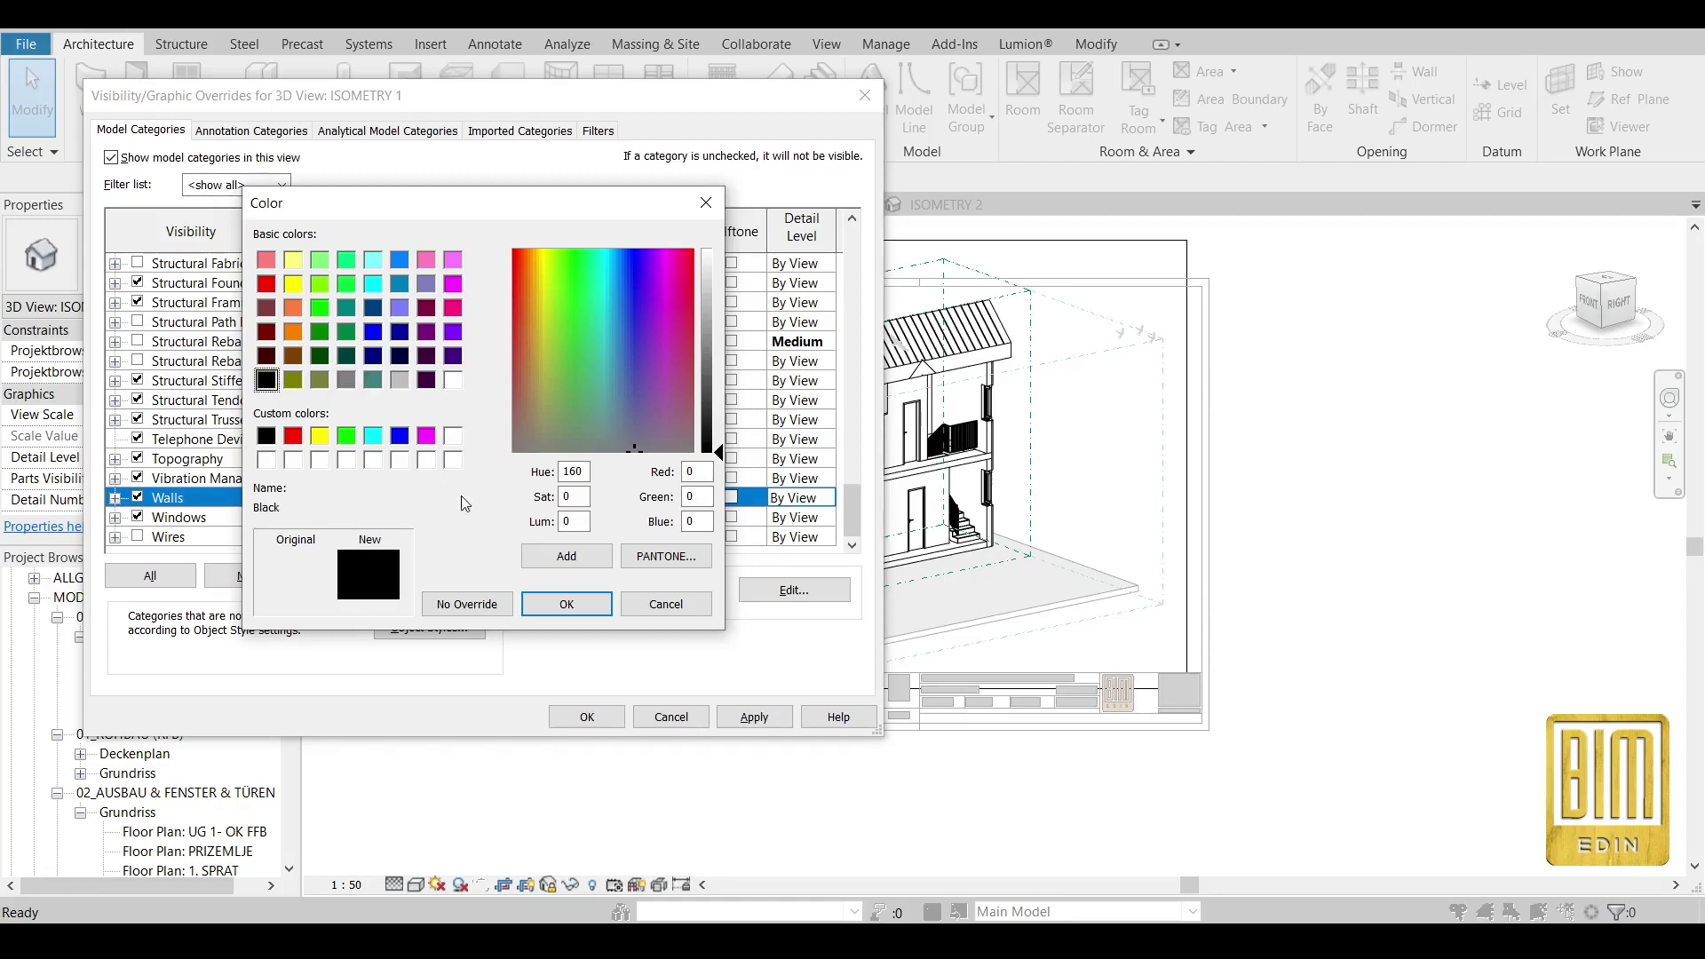
pyautogui.click(567, 603)
pyautogui.click(536, 543)
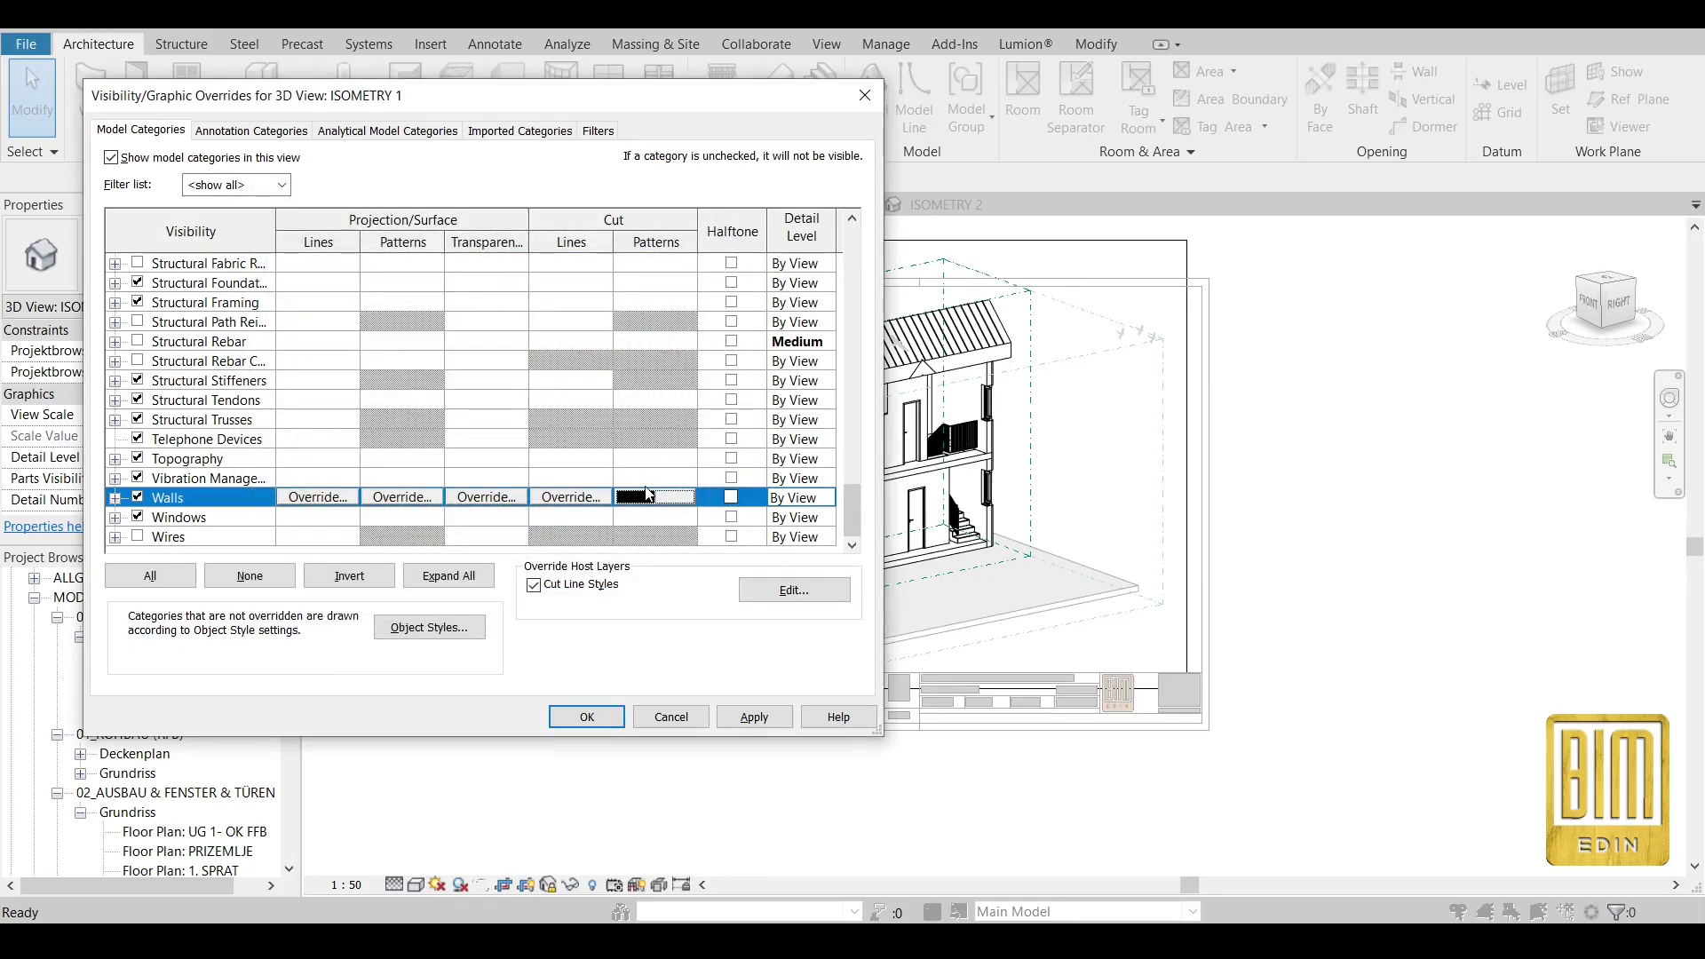
pyautogui.click(588, 717)
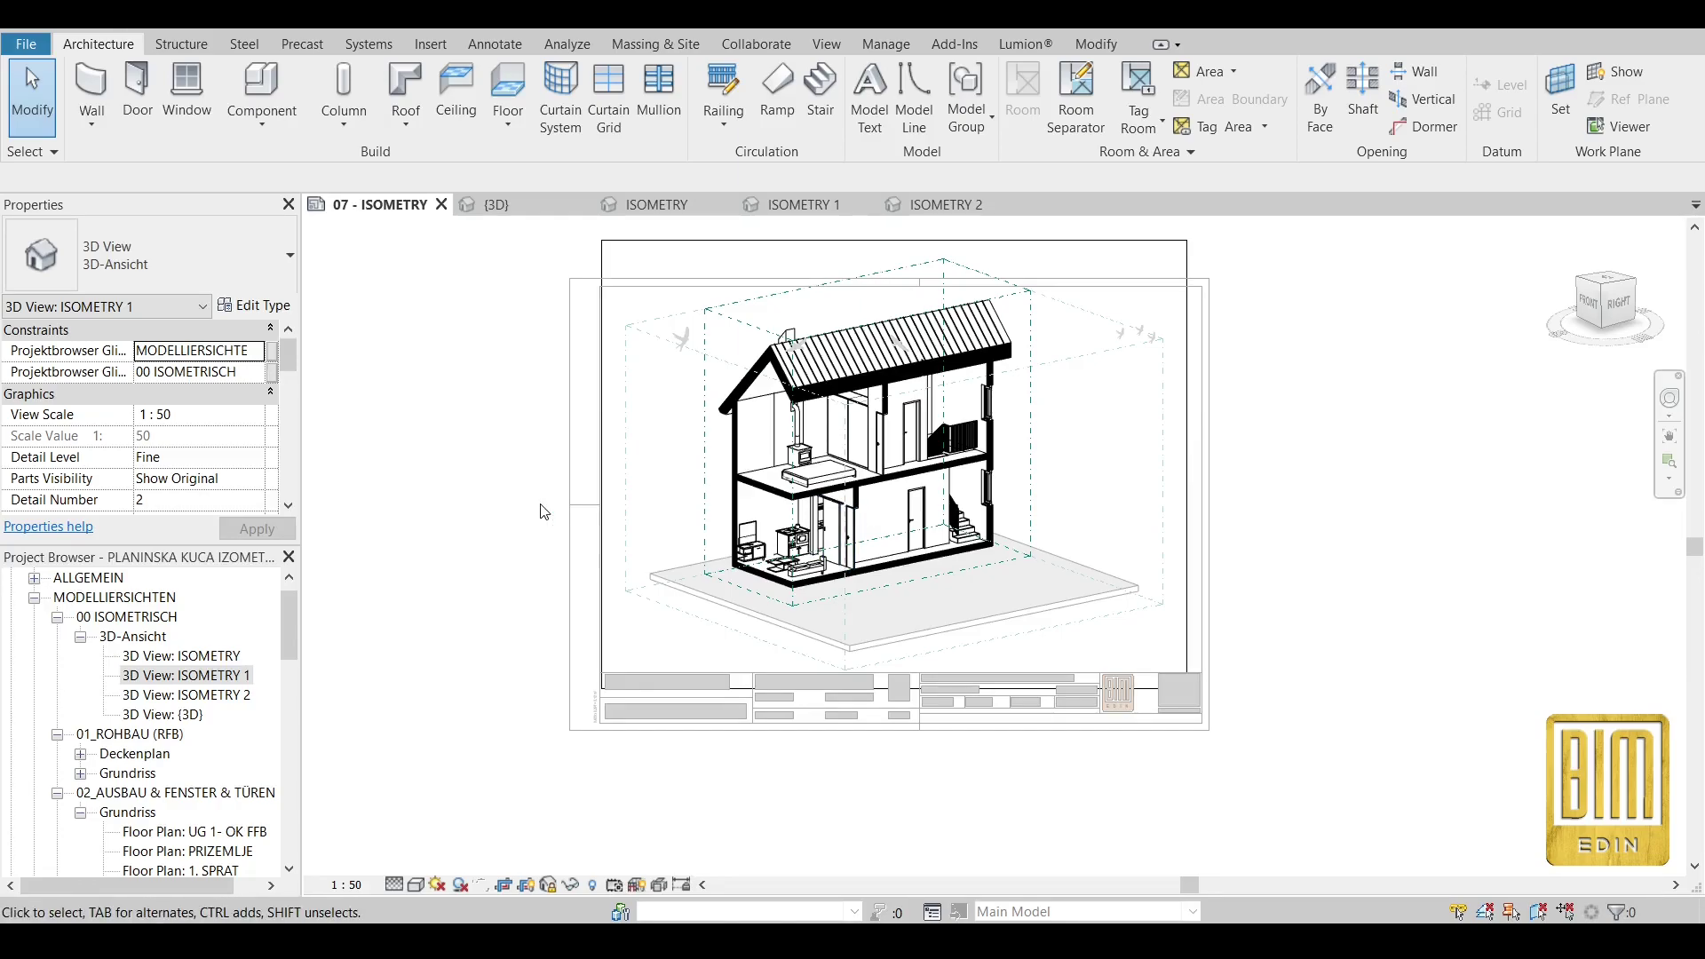
# Leave the activated viewport and delete the existing 3D view ISOMETRY 2 from the project.
pyautogui.doubleClick(394, 371)
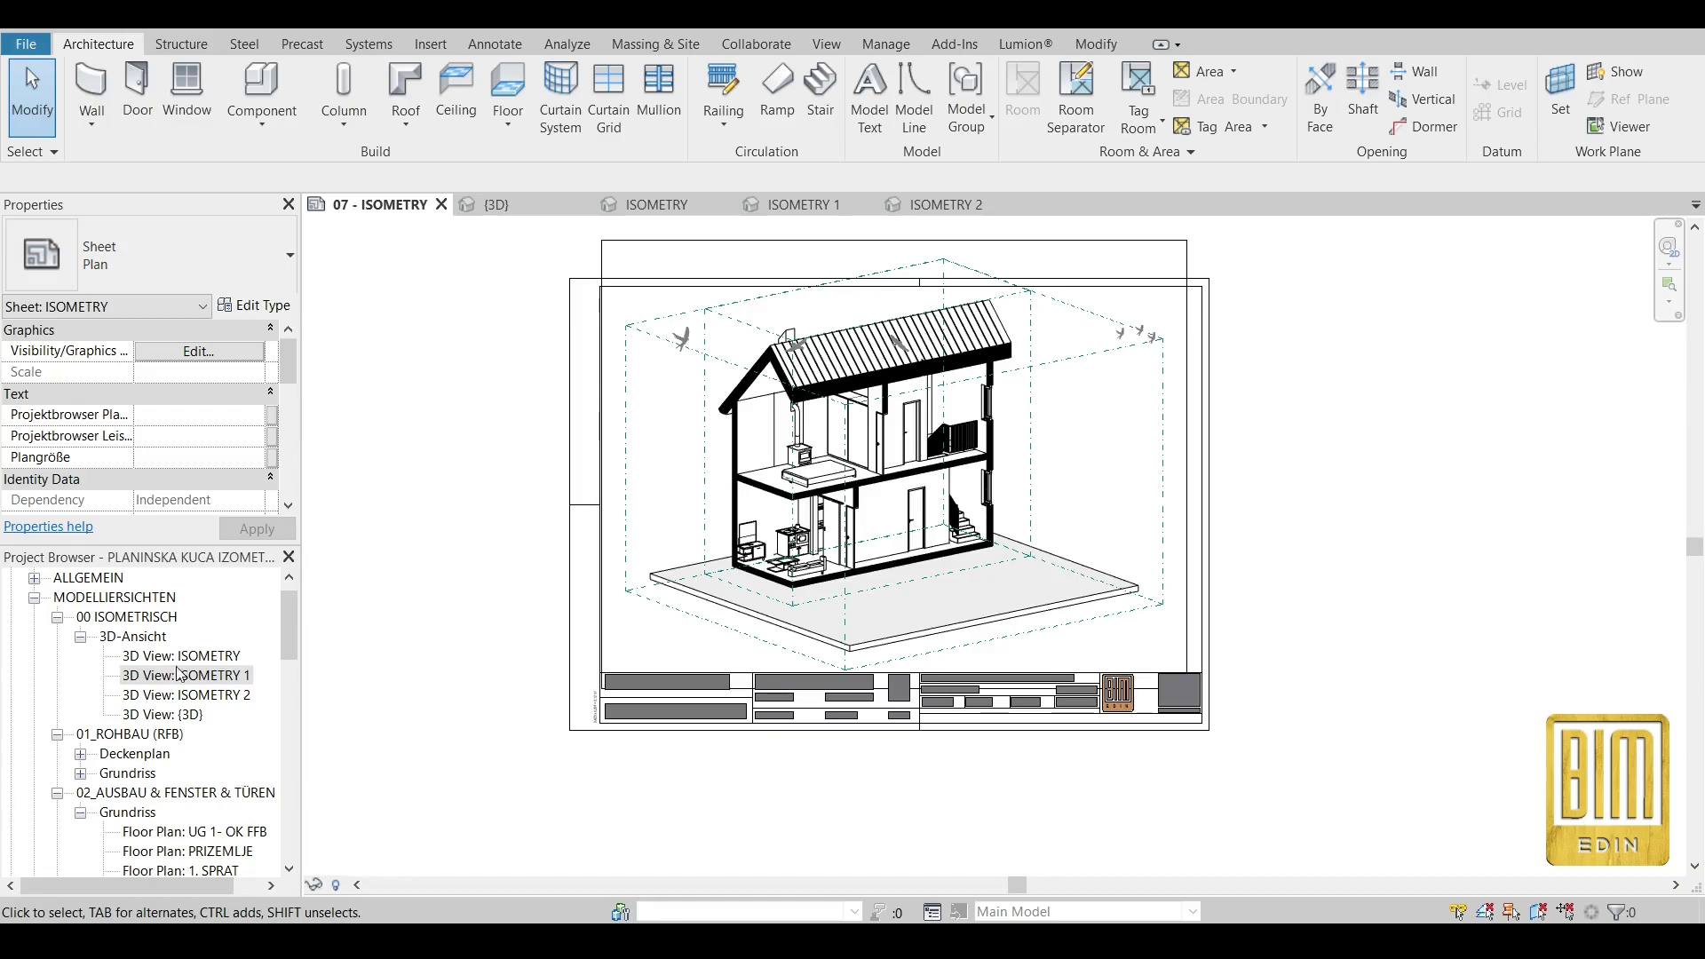
pyautogui.rightClick(192, 696)
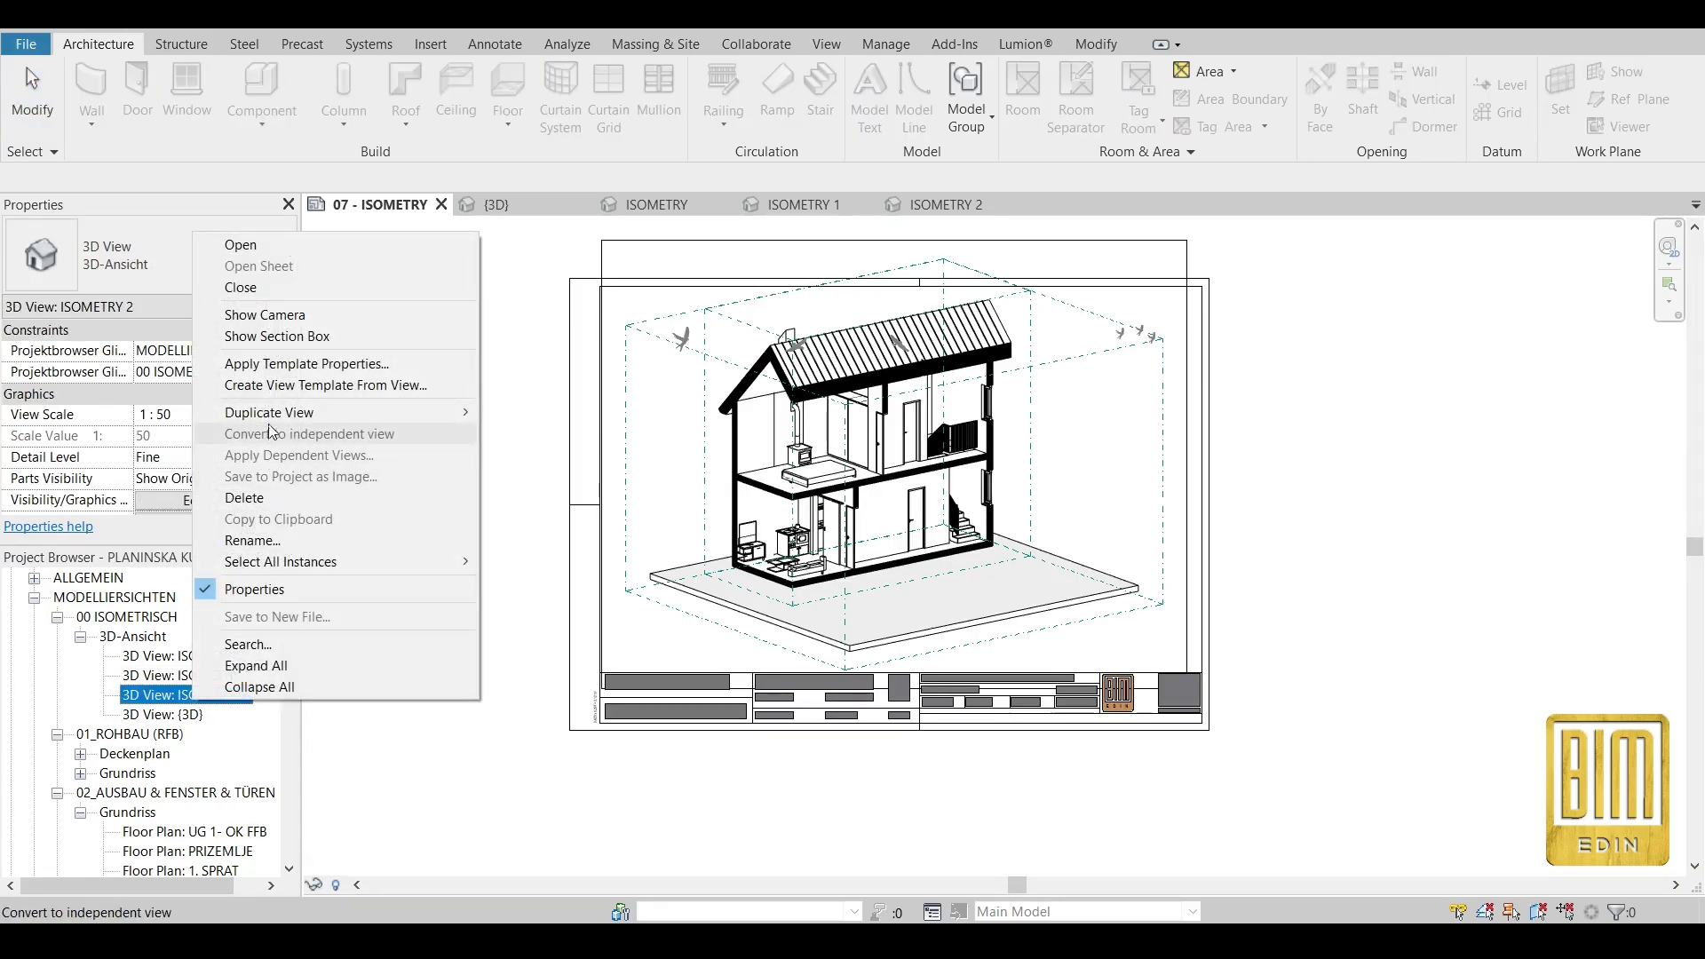
pyautogui.moveTo(270, 423)
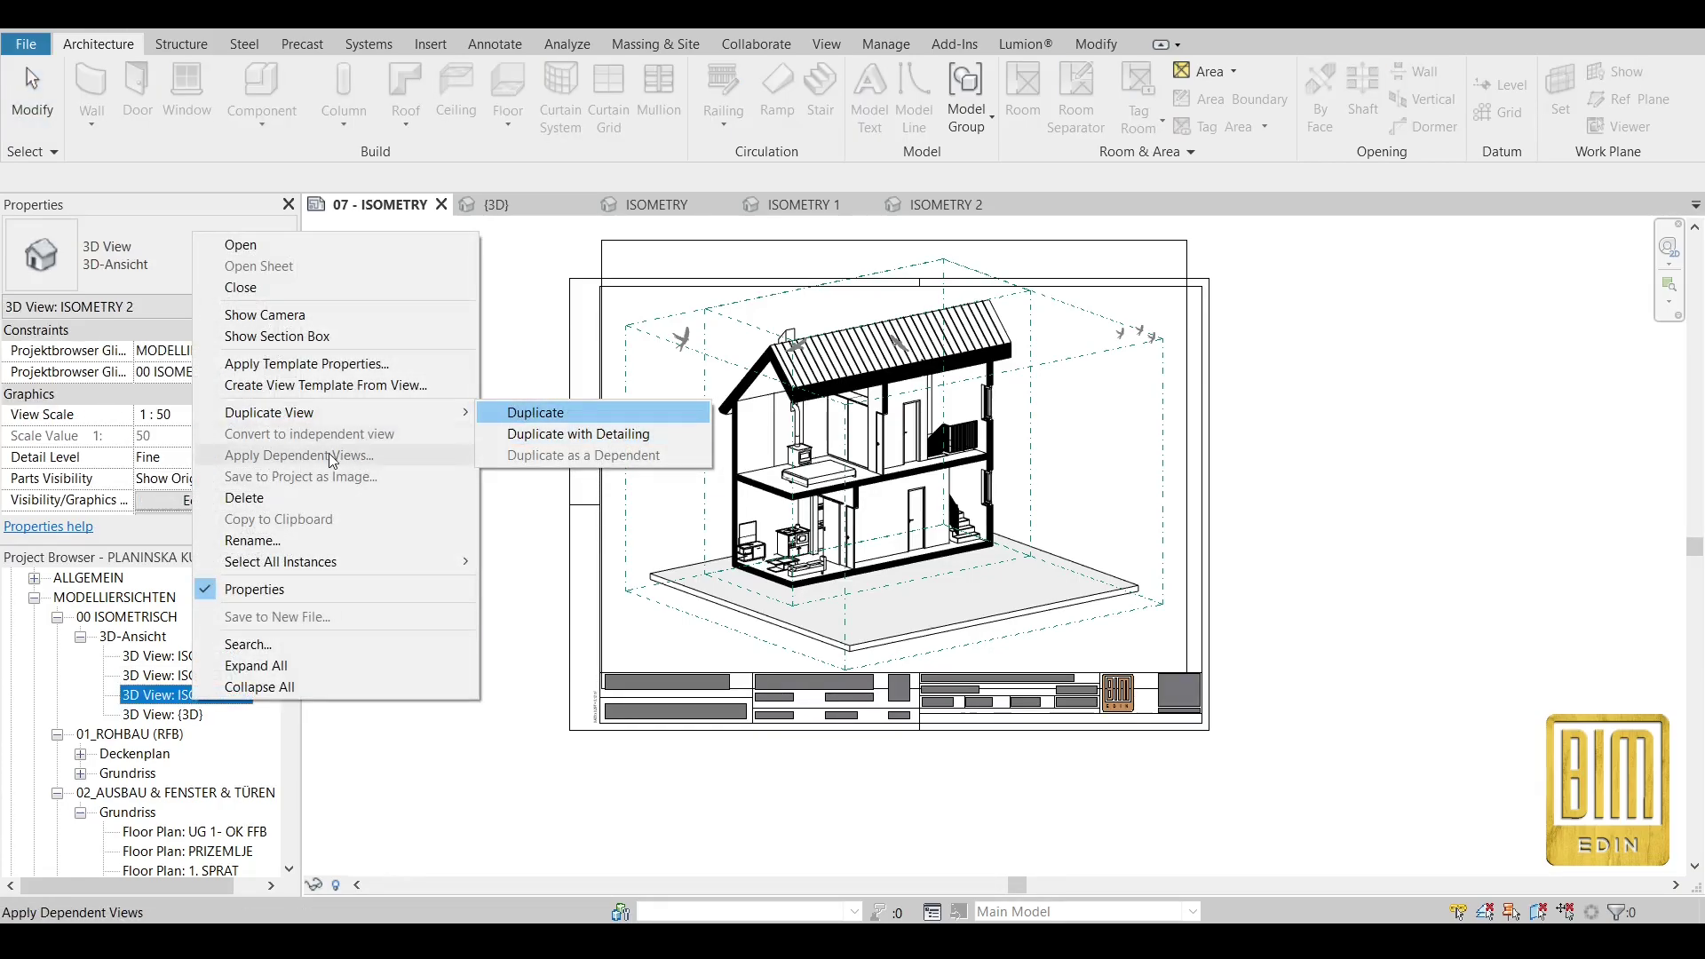
pyautogui.click(244, 498)
# Duplicate the ISOMETRY 1 view with detailing and rename the copy ISOMETRY 2.
pyautogui.rightClick(197, 676)
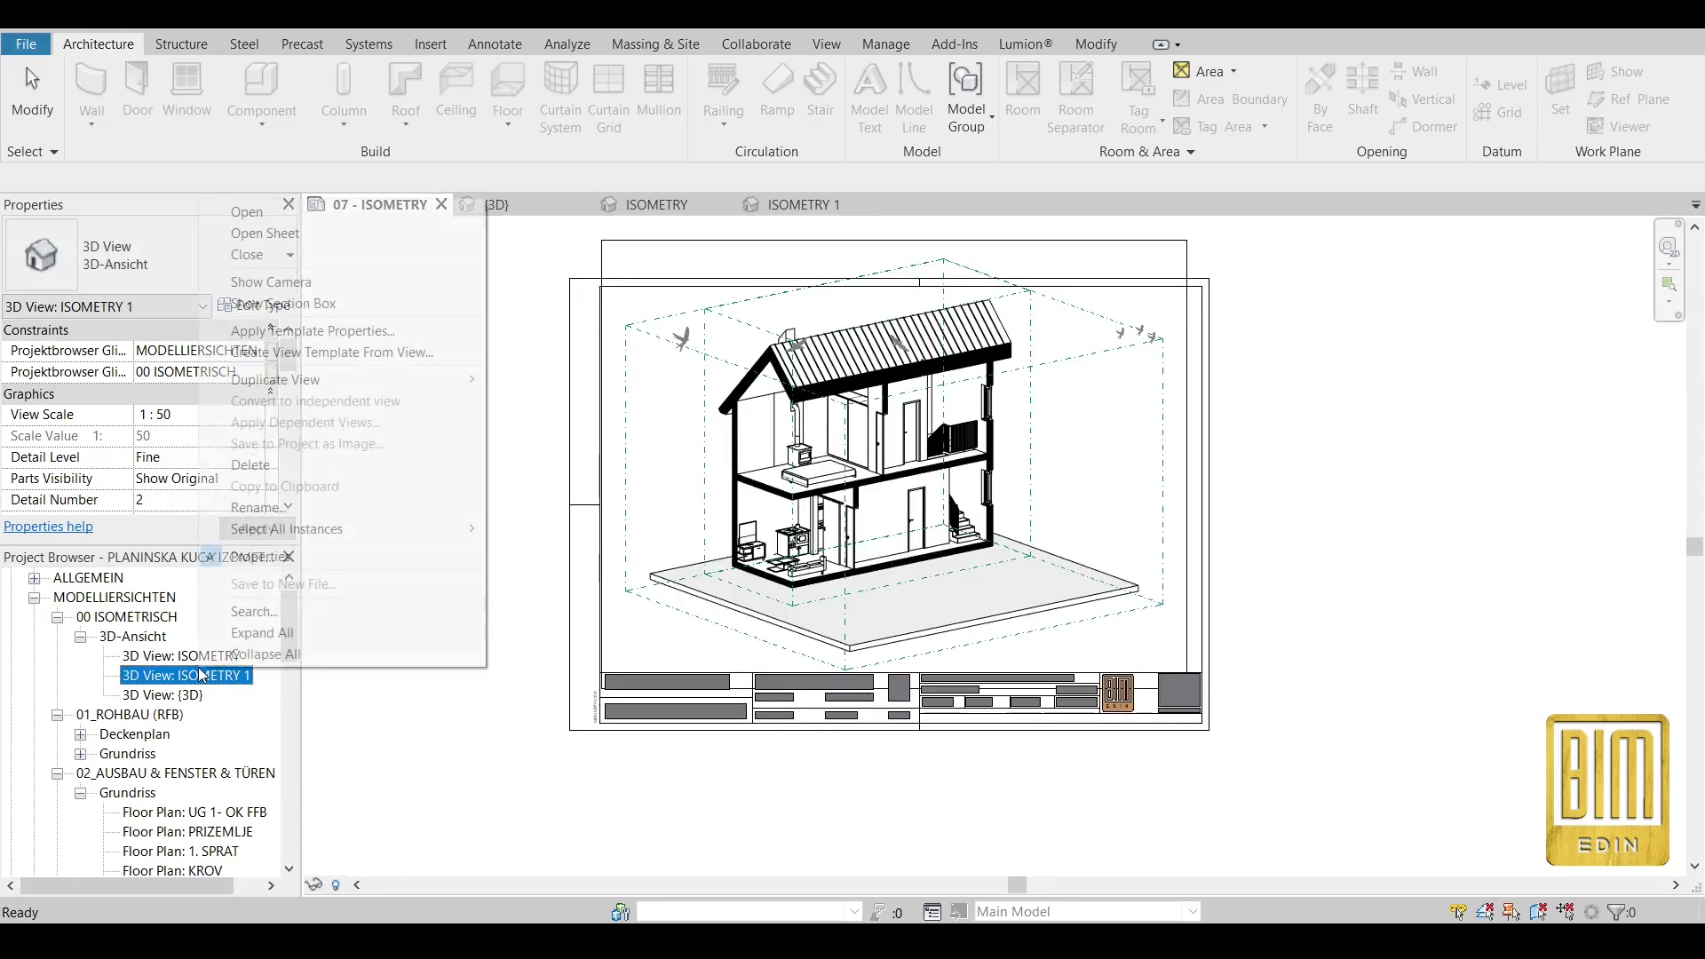
pyautogui.moveTo(293, 380)
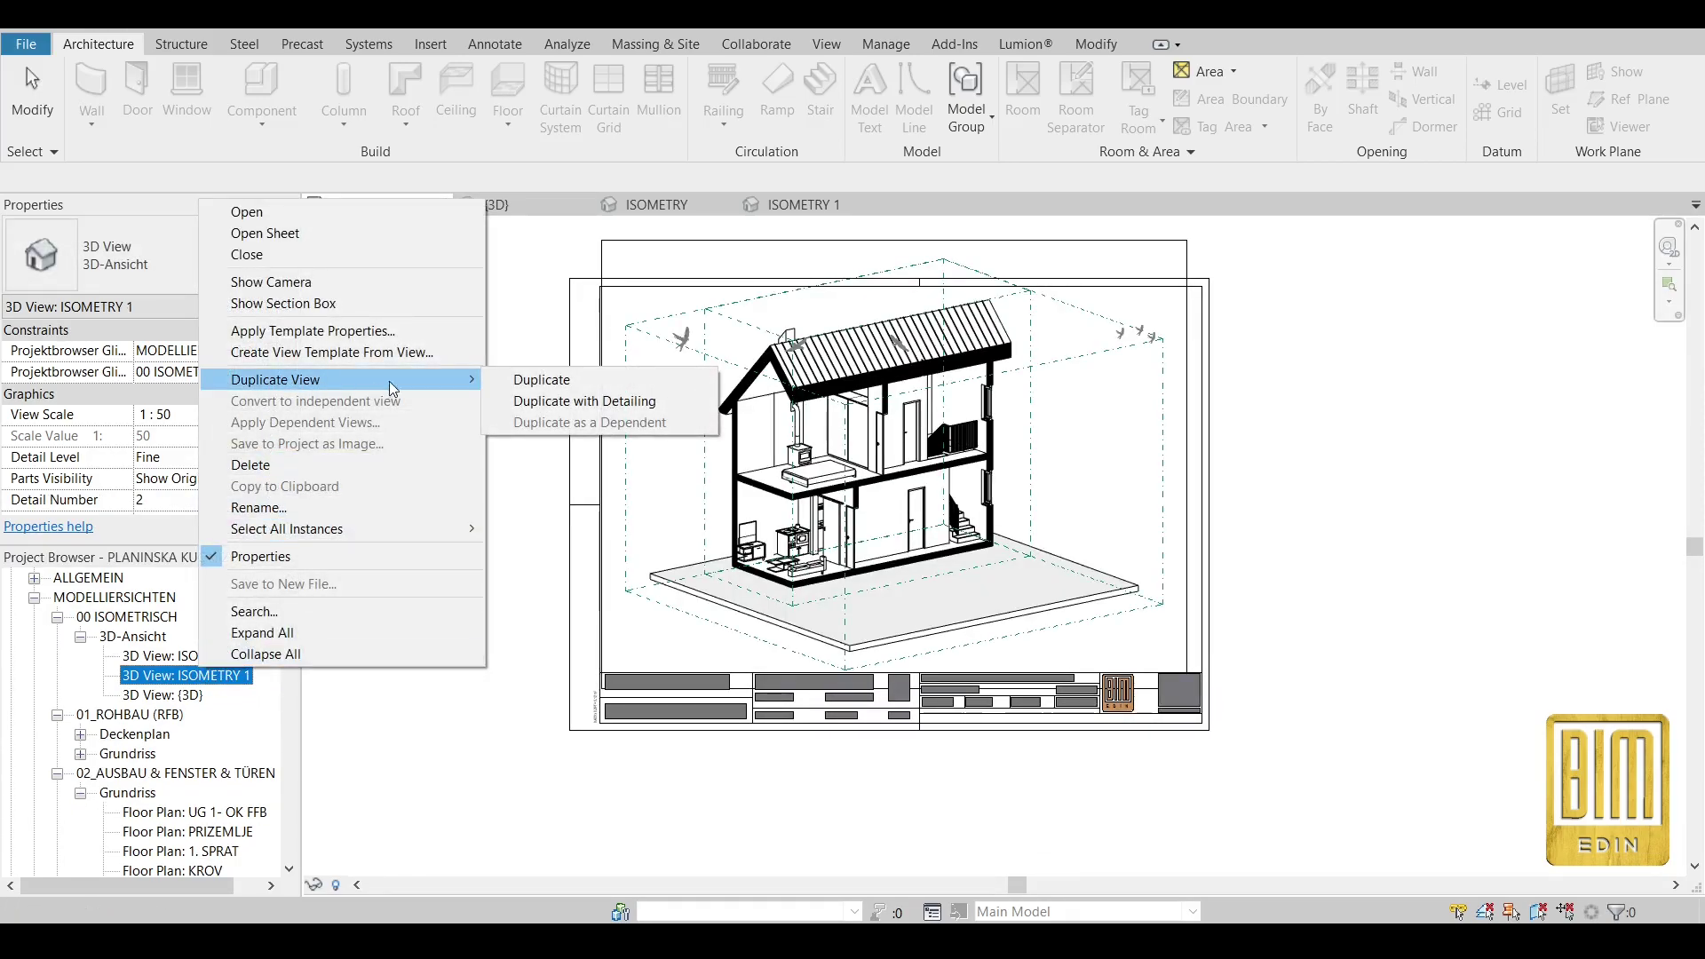
pyautogui.click(563, 408)
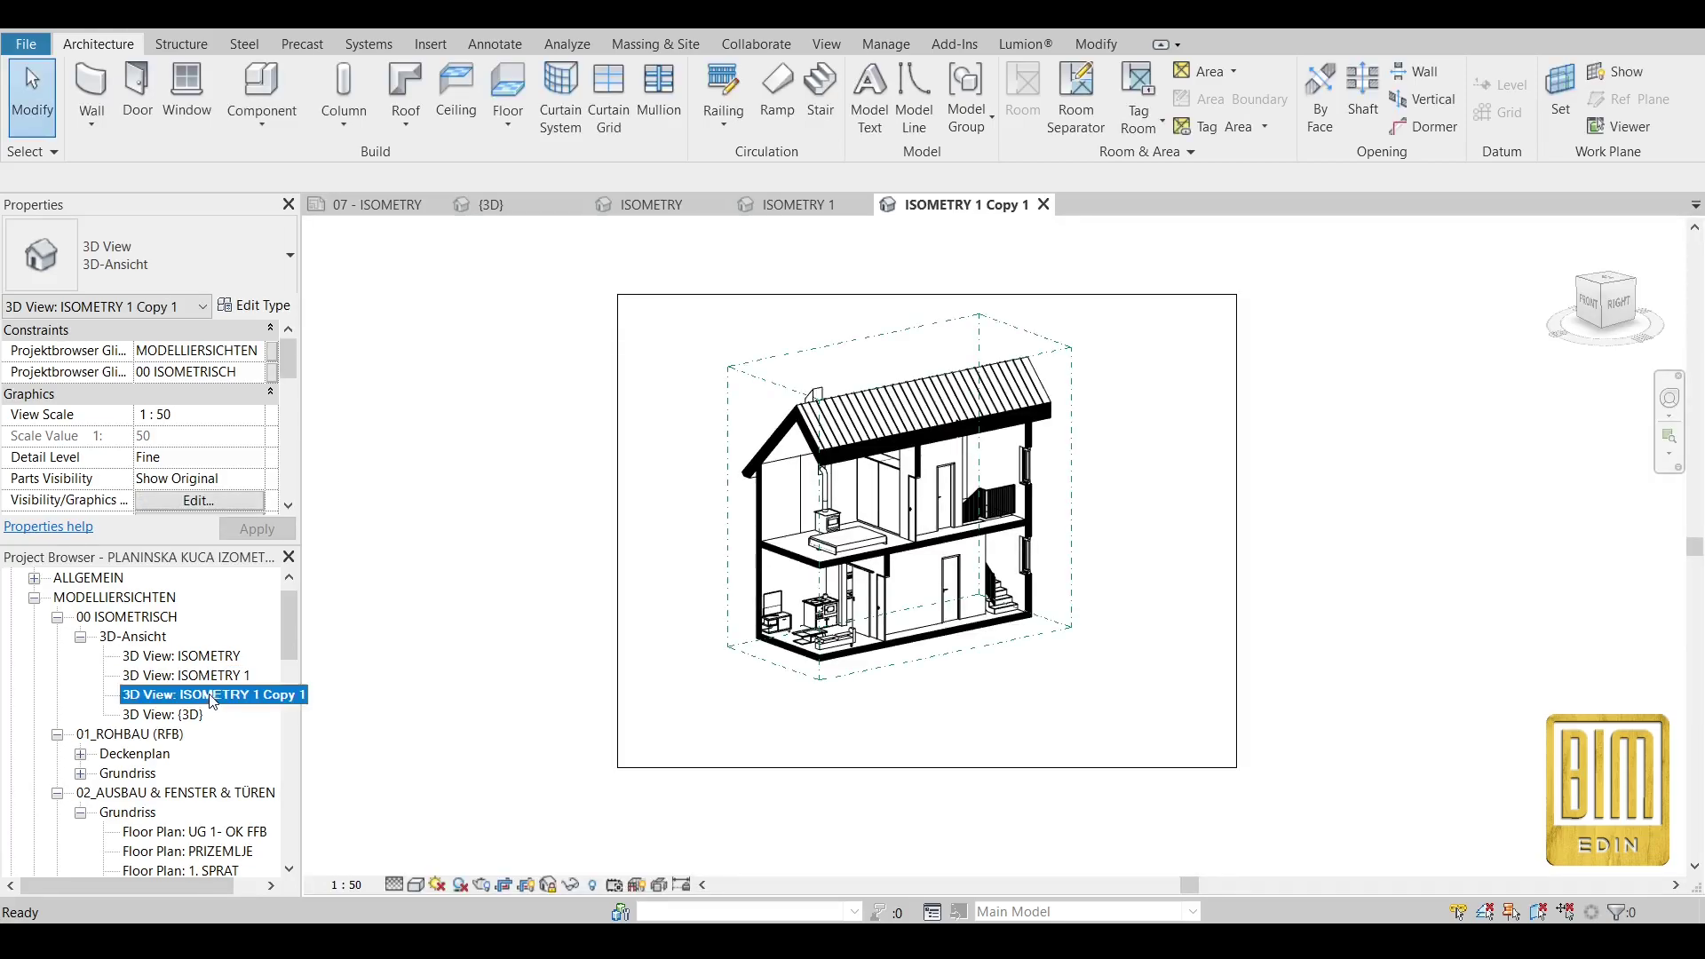
pyautogui.rightClick(213, 704)
pyautogui.click(266, 536)
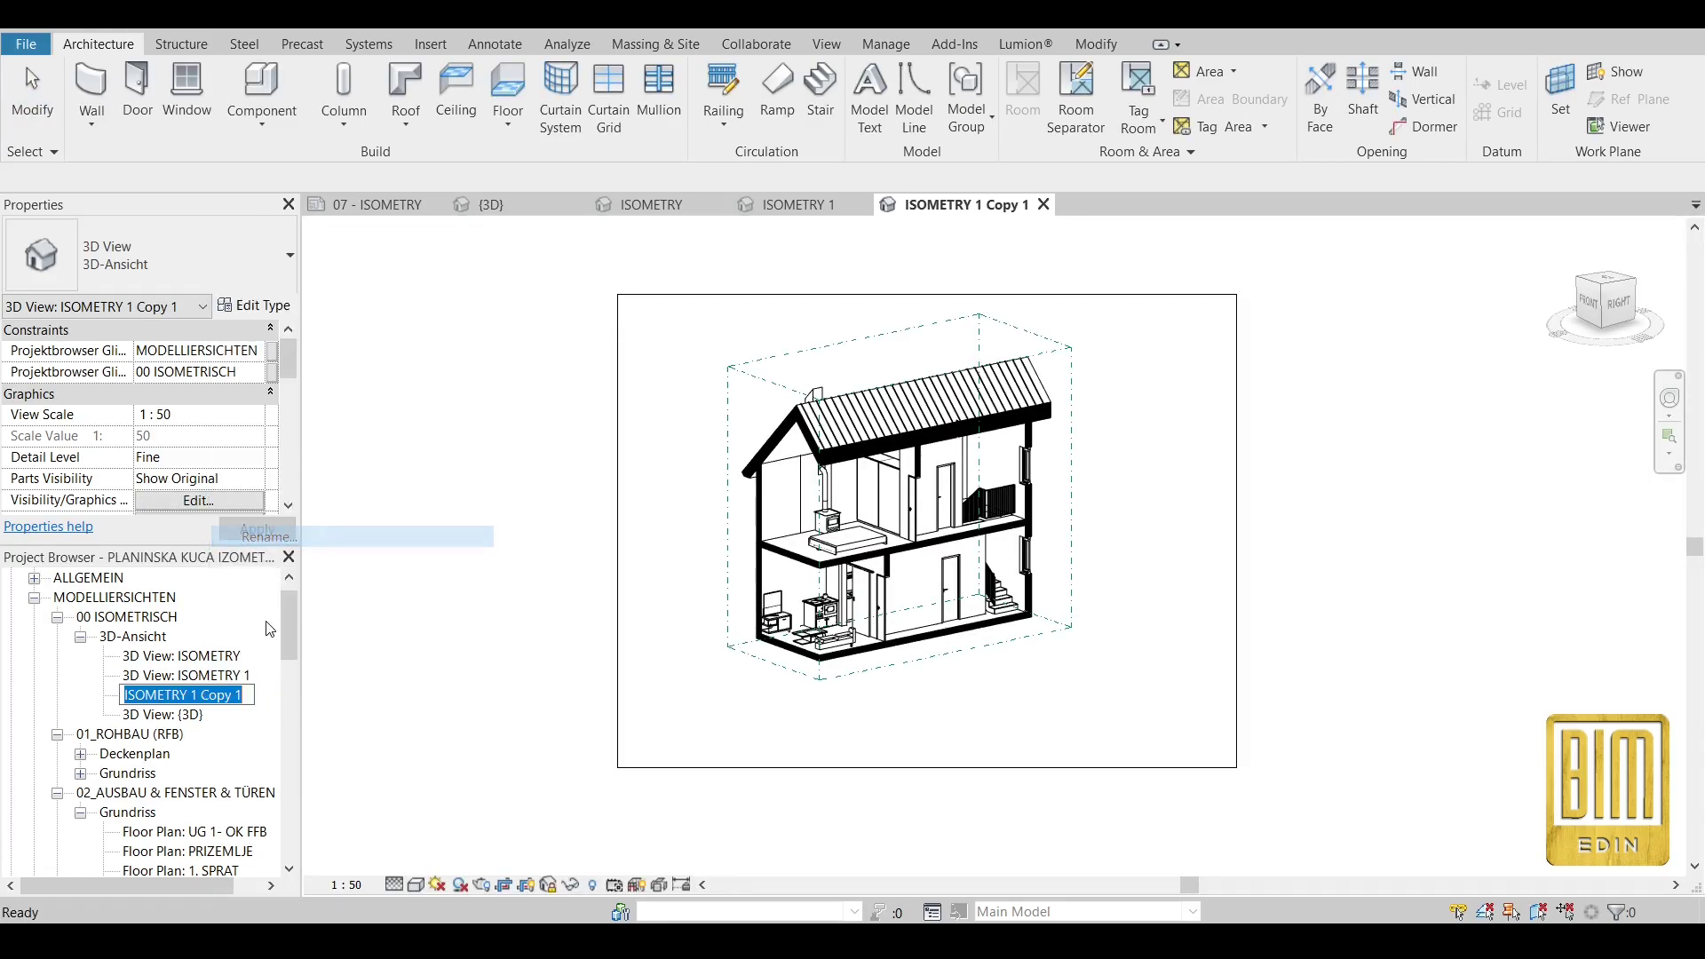
pyautogui.moveTo(247, 698); pyautogui.dragTo(218, 701)
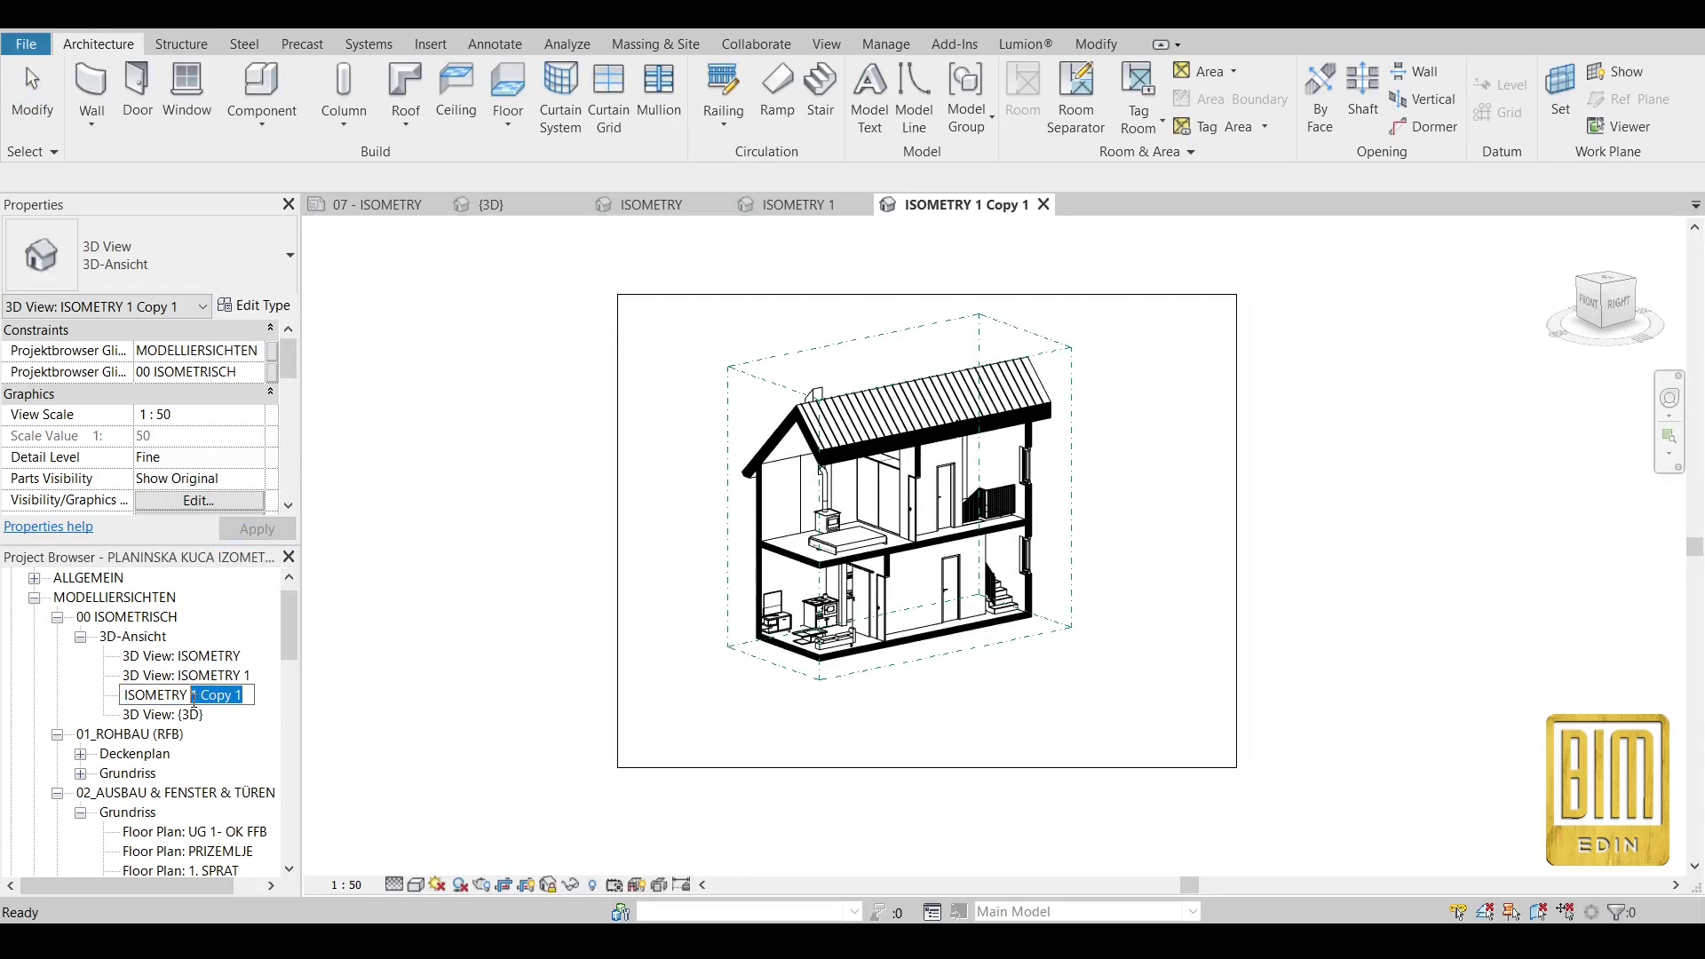
pyautogui.write('2')
pyautogui.press('Return')
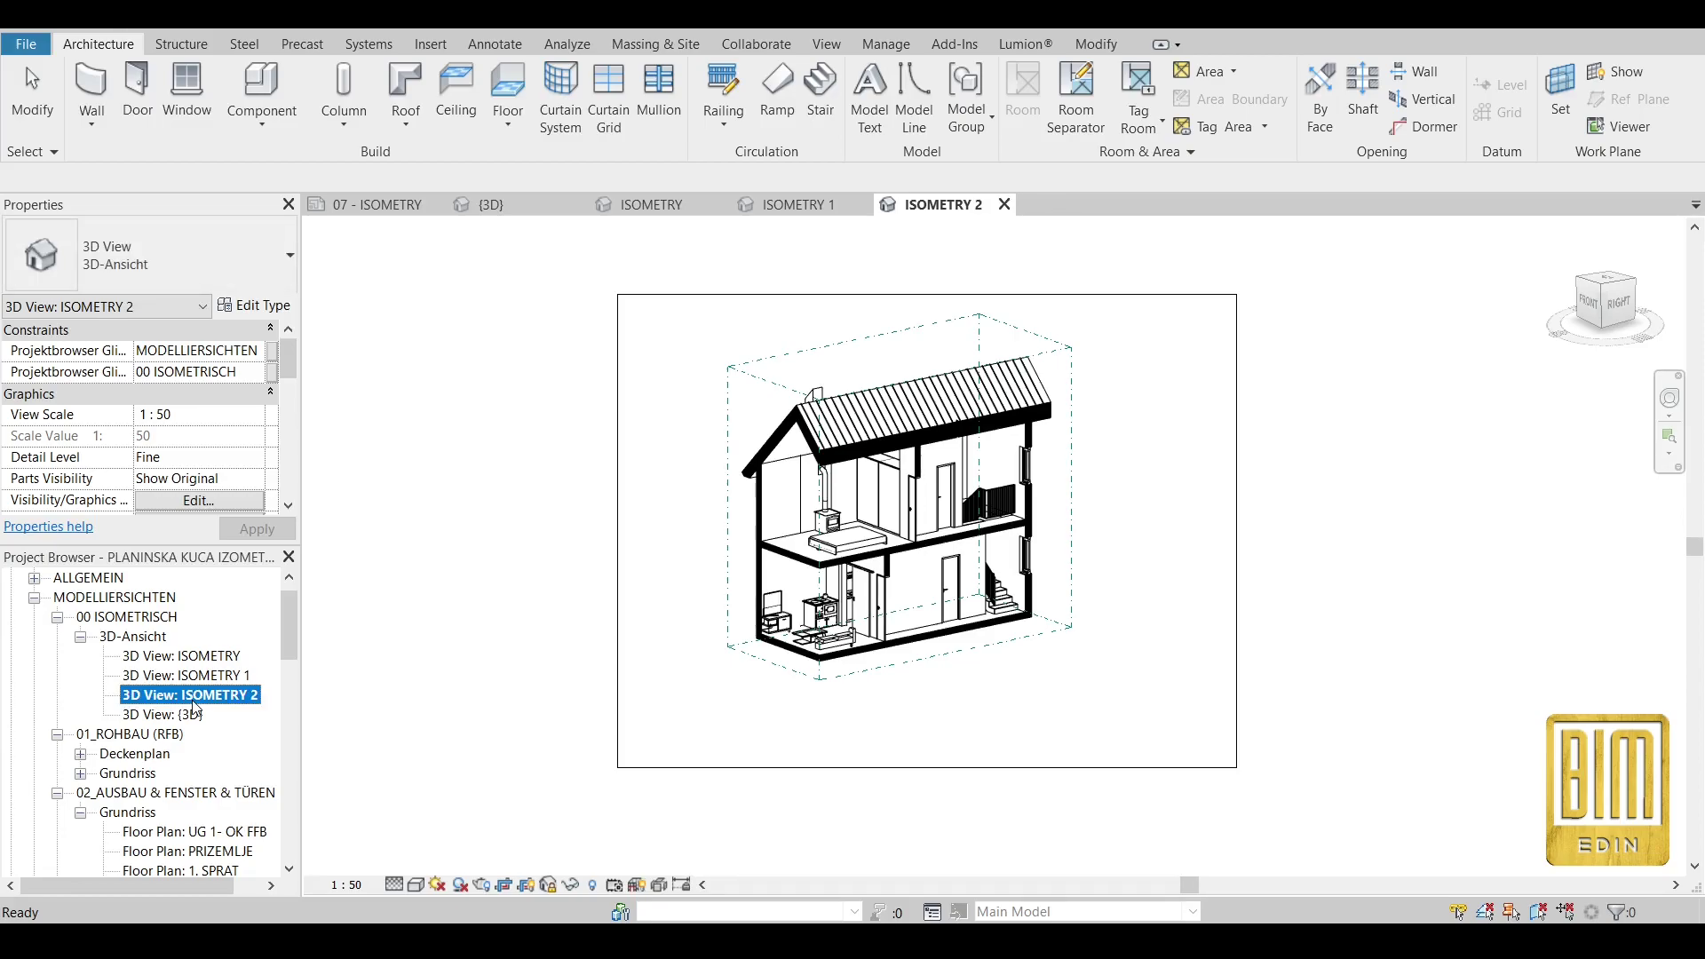
# Place the ISOMETRY 2 view on sheet 07 - ISOMETRY, aligned directly over the existing isometric viewports.
pyautogui.click(401, 586)
pyautogui.scroll(-5, 240, 697)
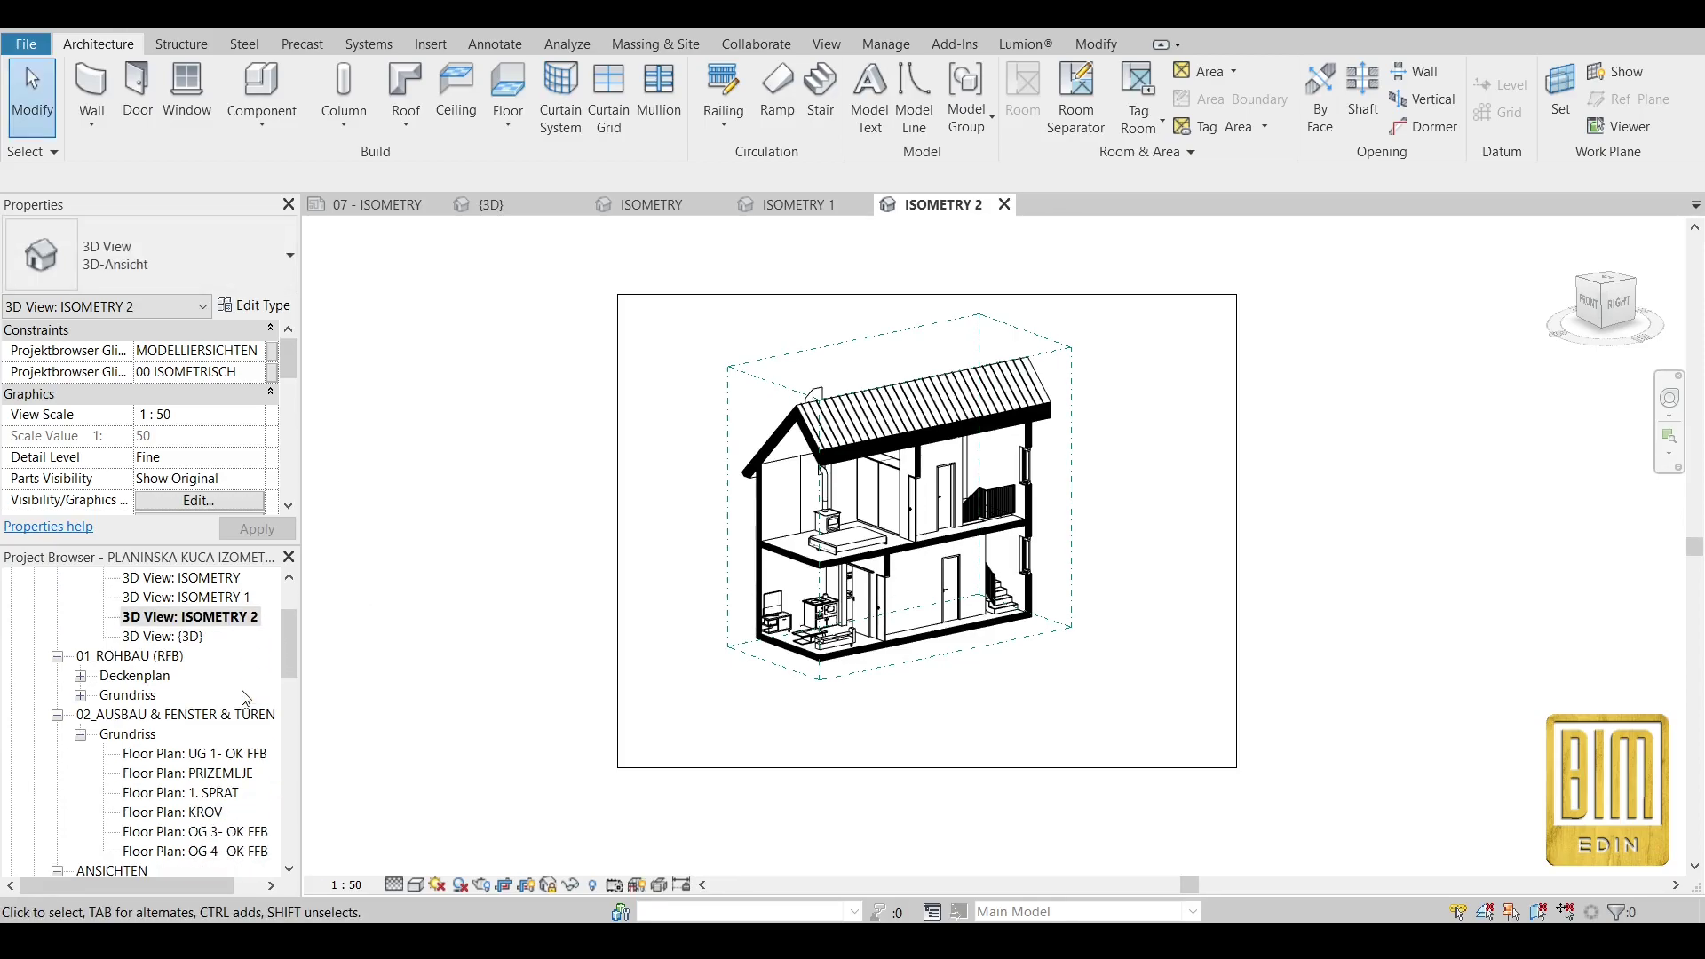
pyautogui.scroll(-6, 240, 698)
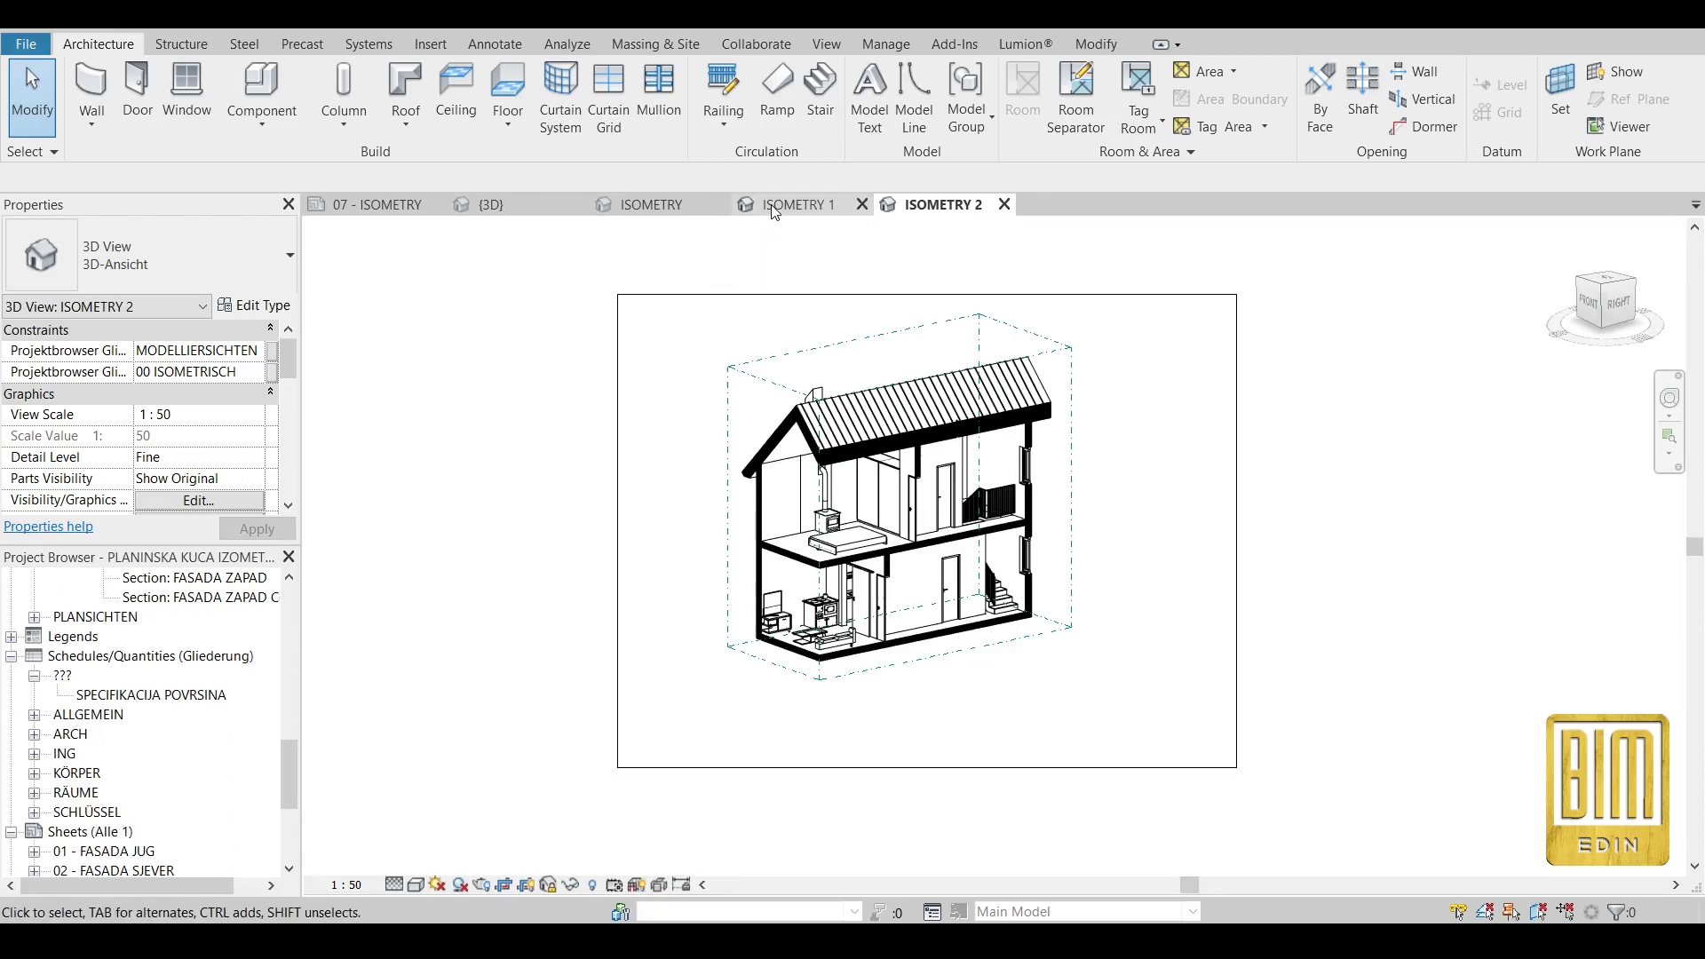
pyautogui.click(375, 204)
pyautogui.scroll(9, 187, 677)
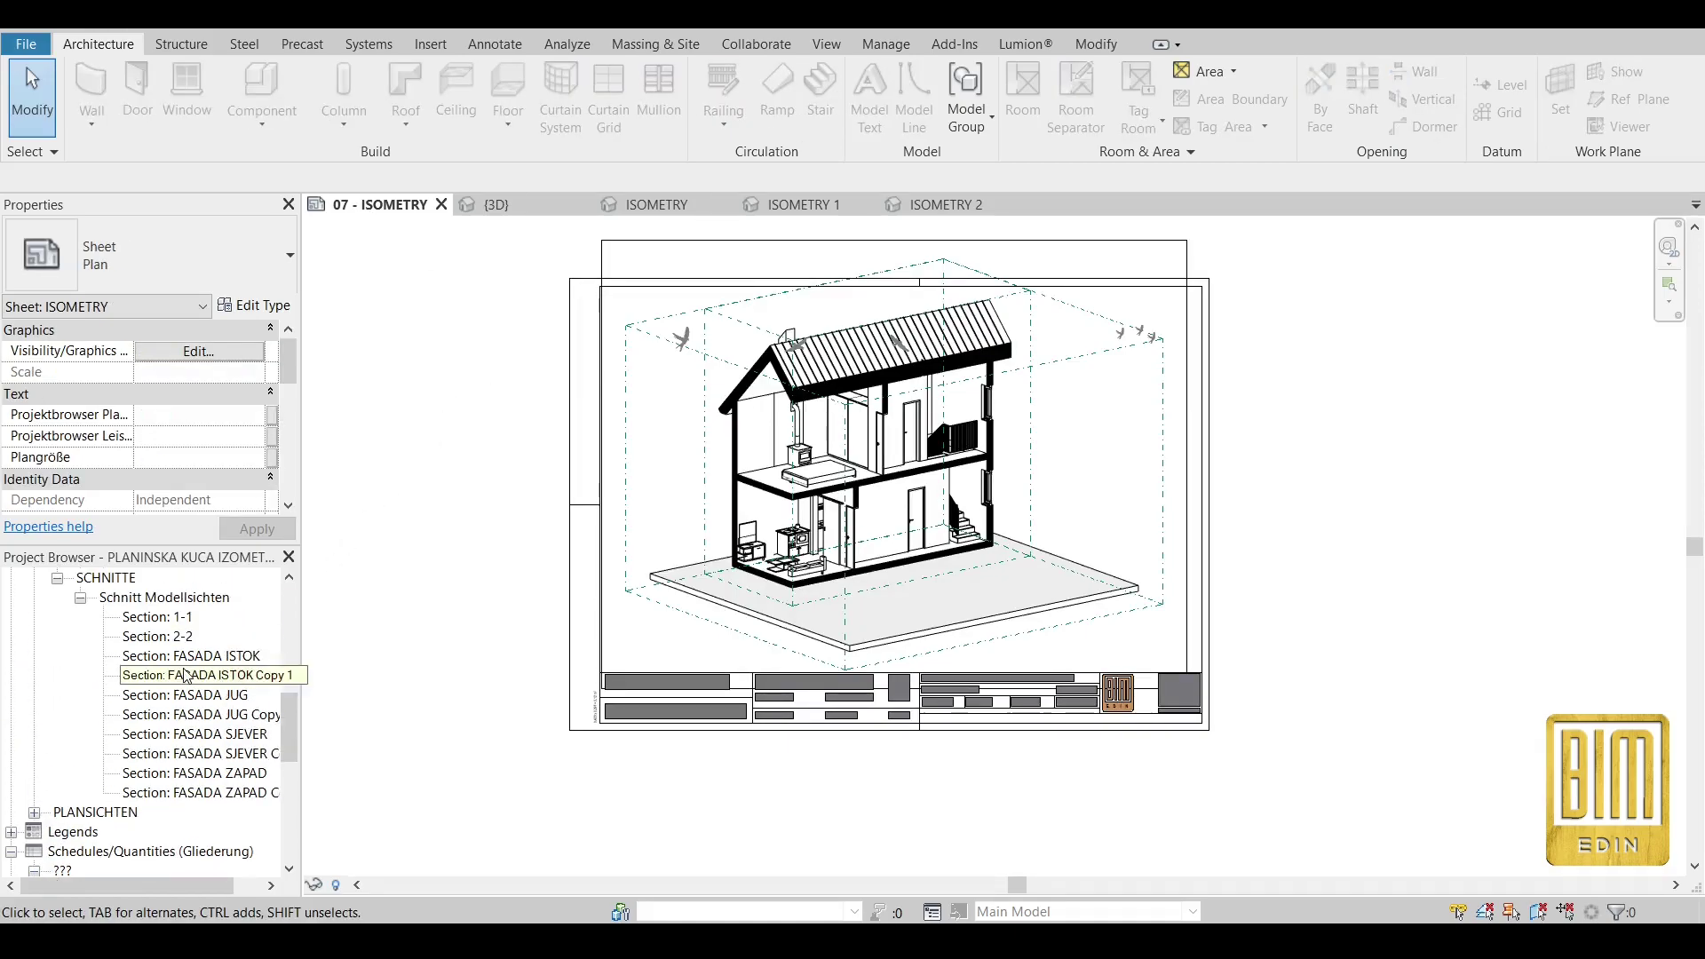
pyautogui.scroll(1, 187, 677)
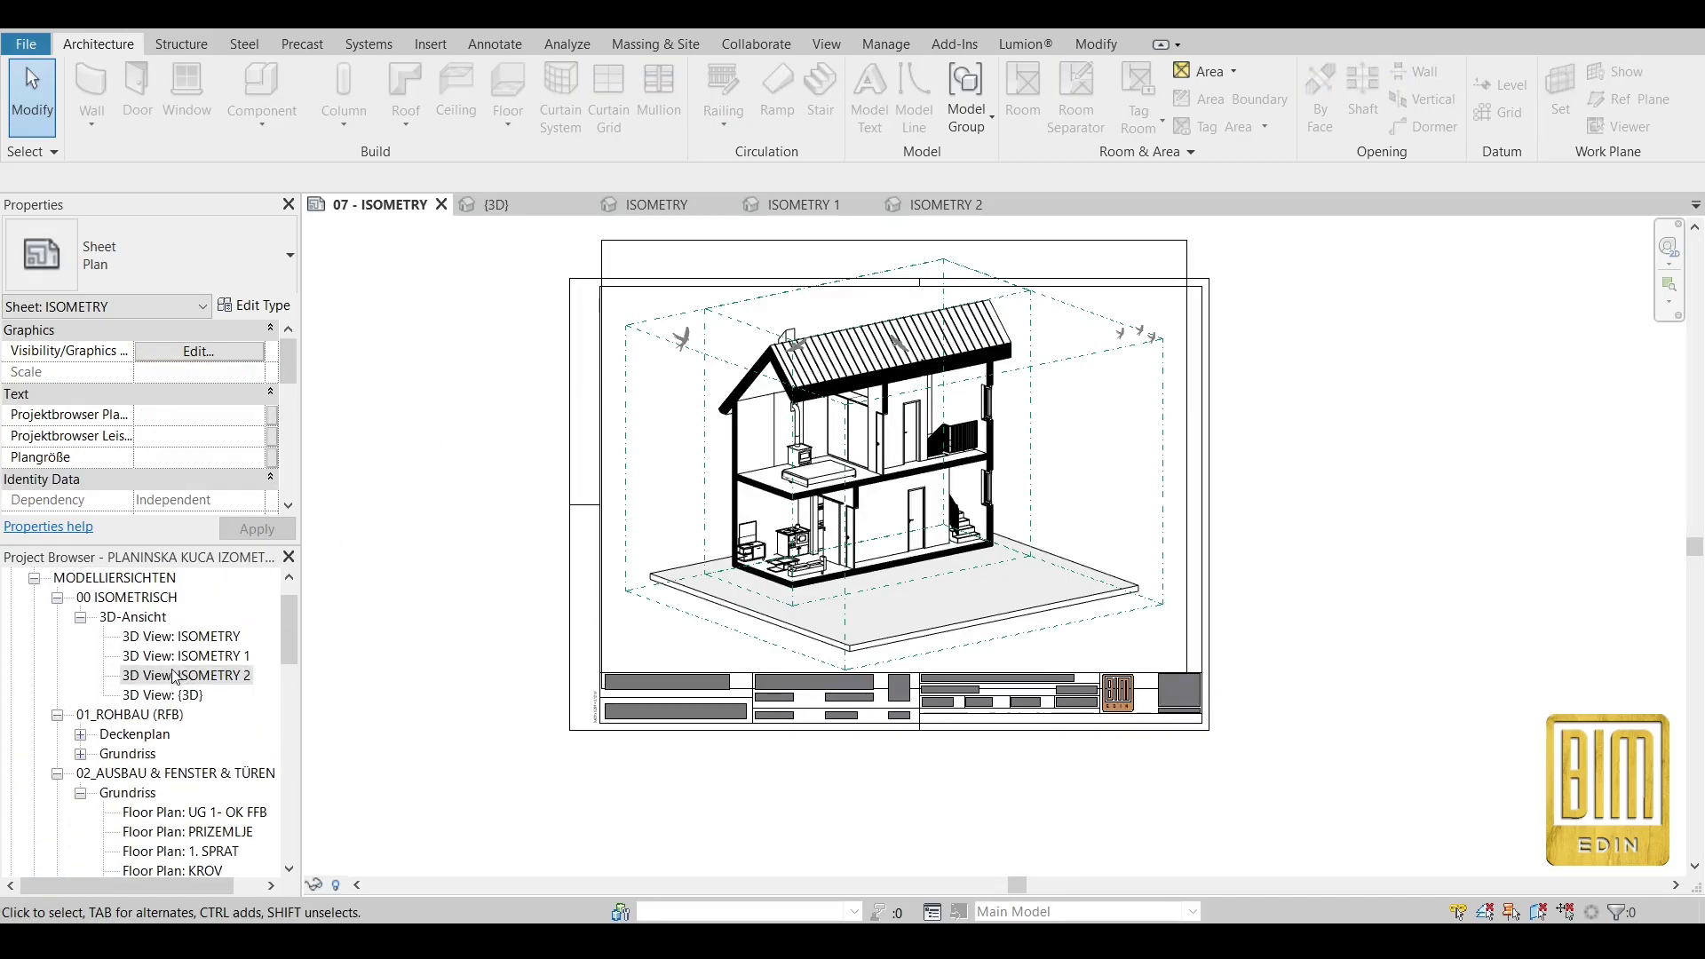
pyautogui.moveTo(175, 677); pyautogui.dragTo(602, 604)
pyautogui.moveTo(977, 480); pyautogui.dragTo(974, 478)
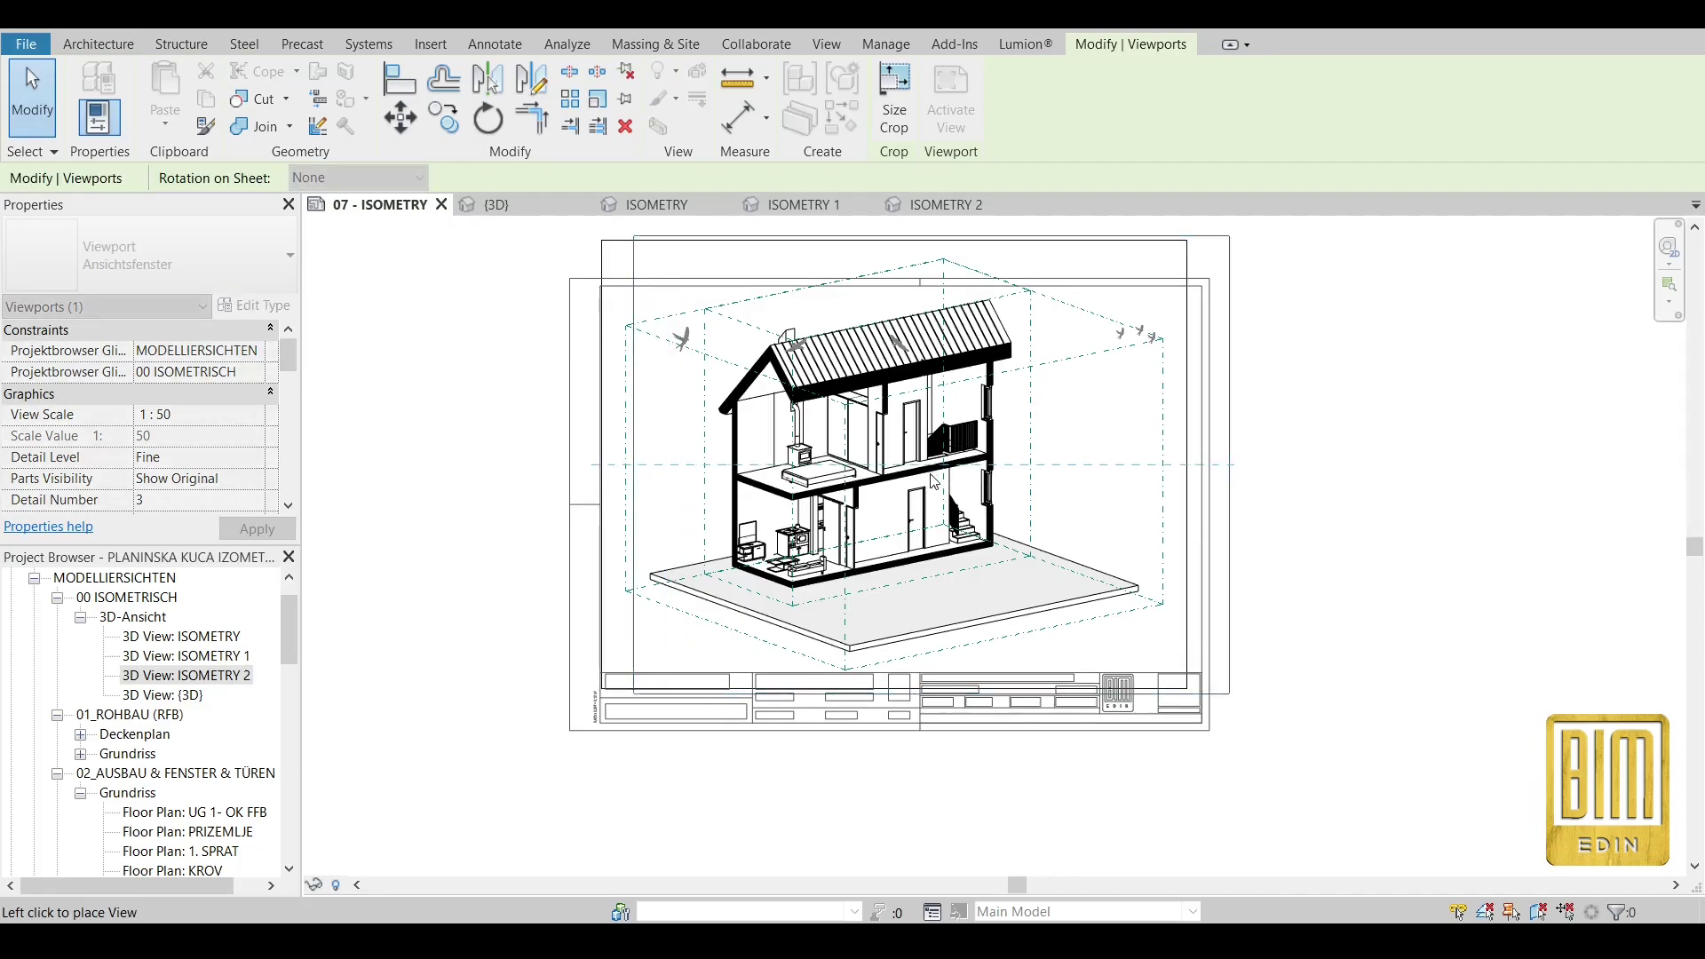
pyautogui.click(904, 477)
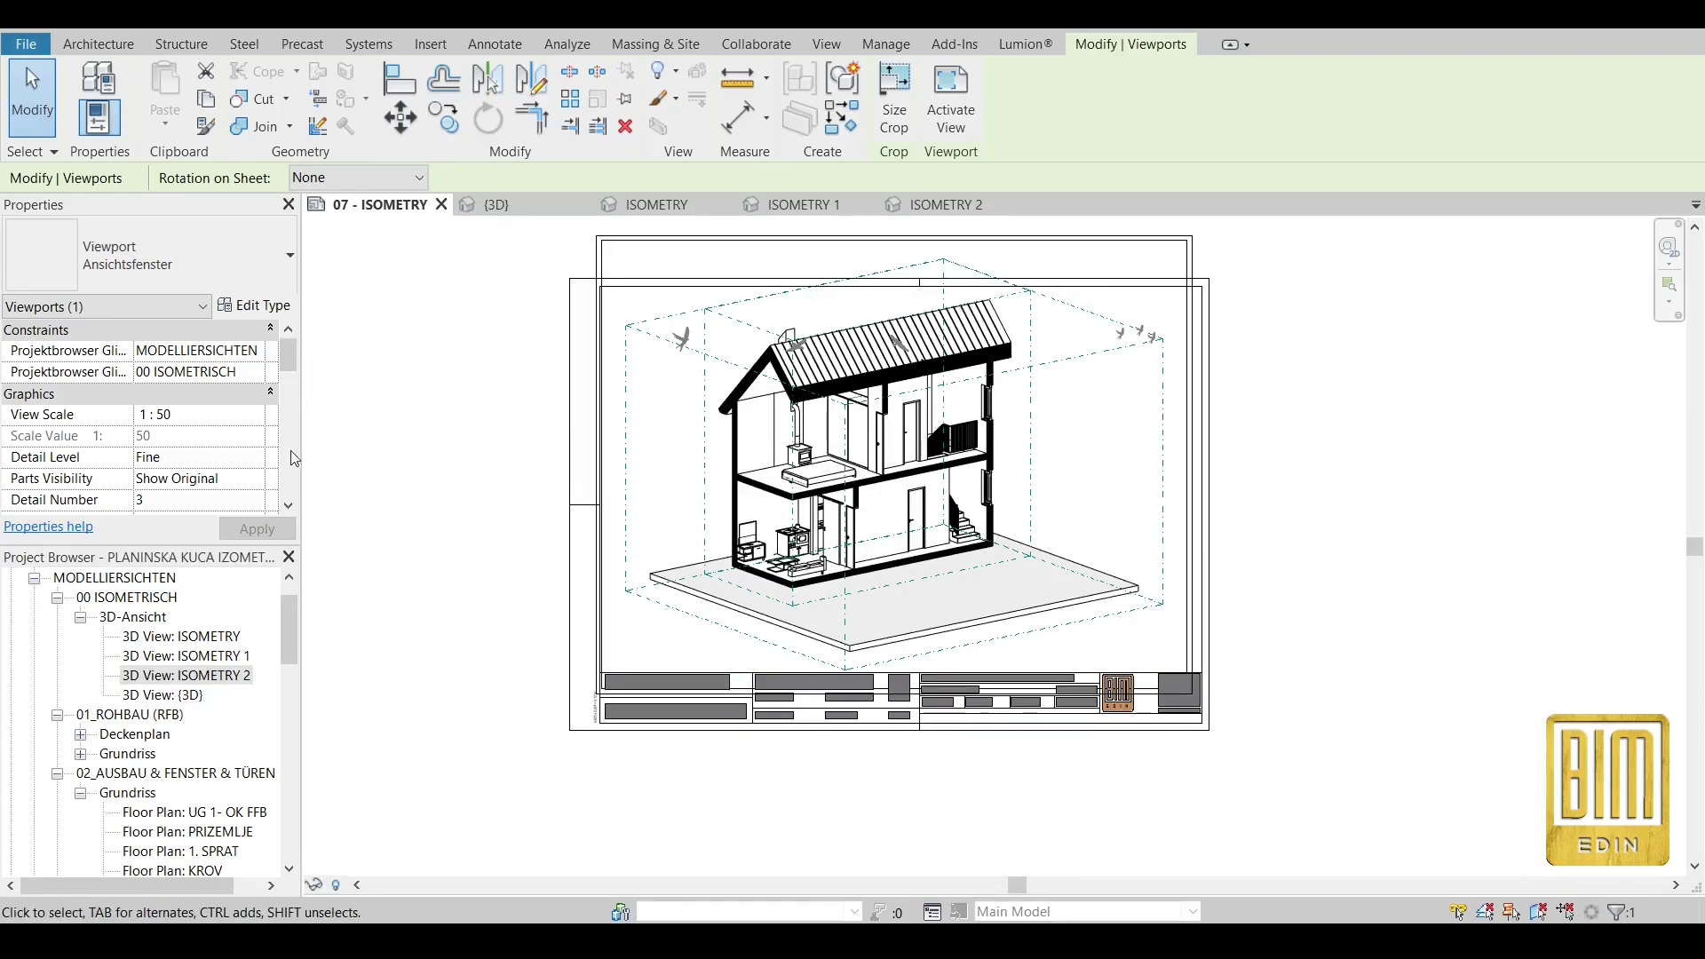
# Activate the ISOMETRY 2 viewport and extend its section box over the house's projecting gabled wing.
pyautogui.scroll(-6, 208, 466)
pyautogui.scroll(-5, 209, 466)
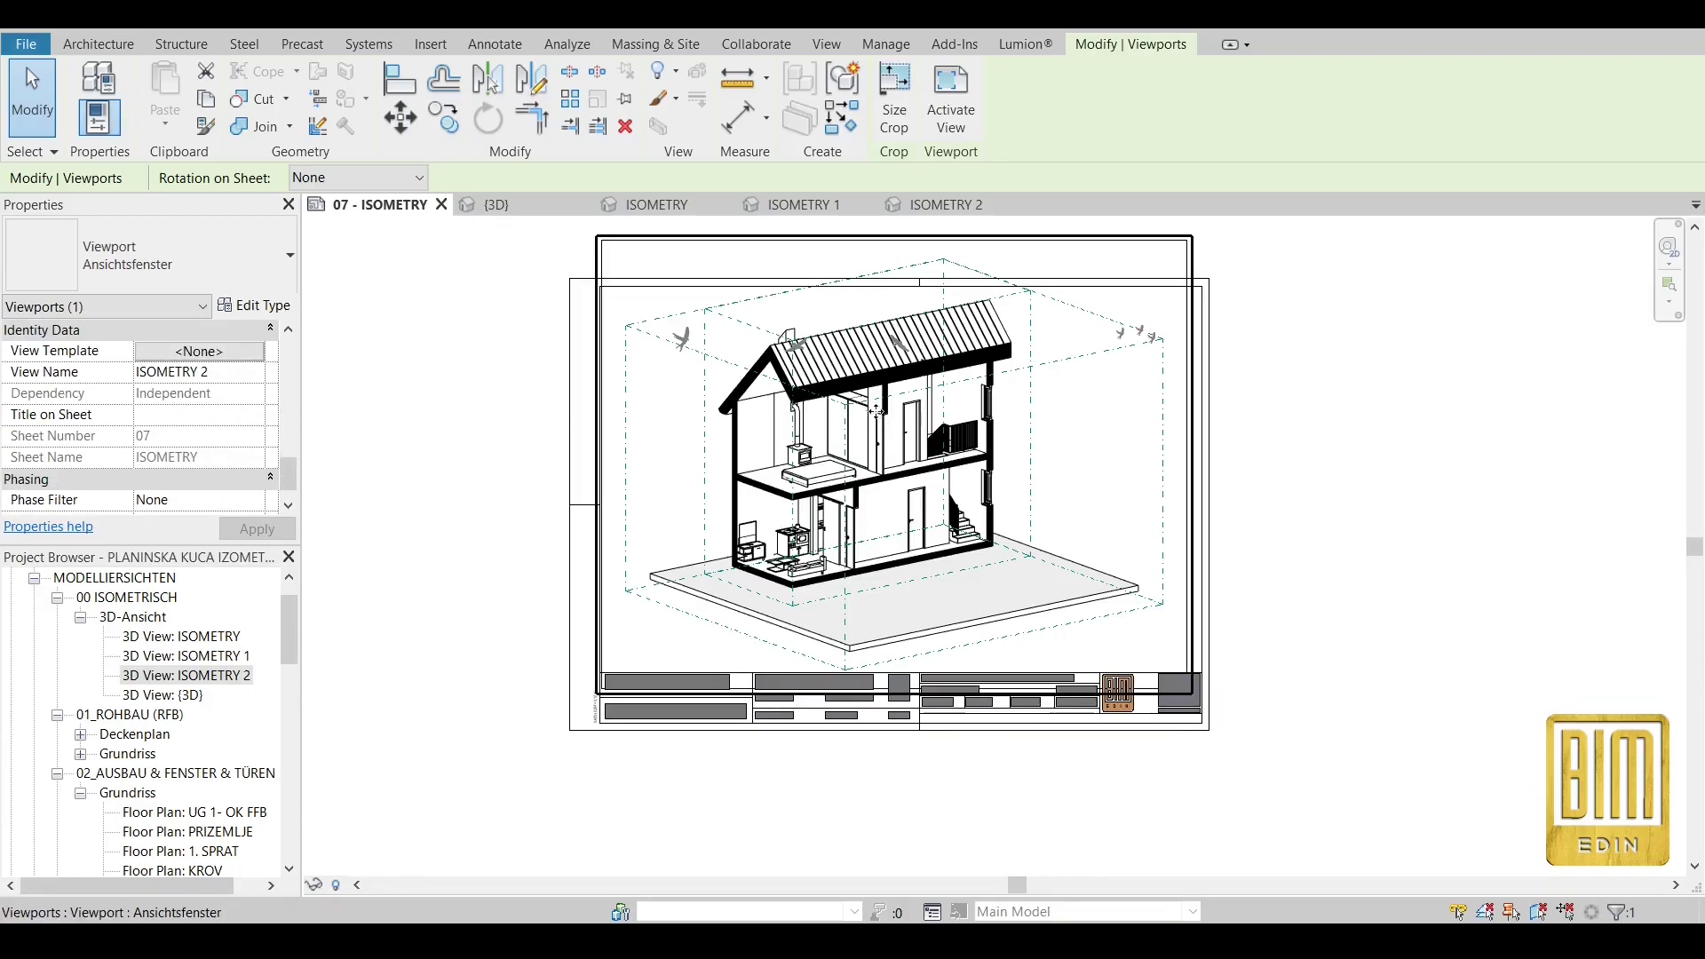
pyautogui.doubleClick(914, 438)
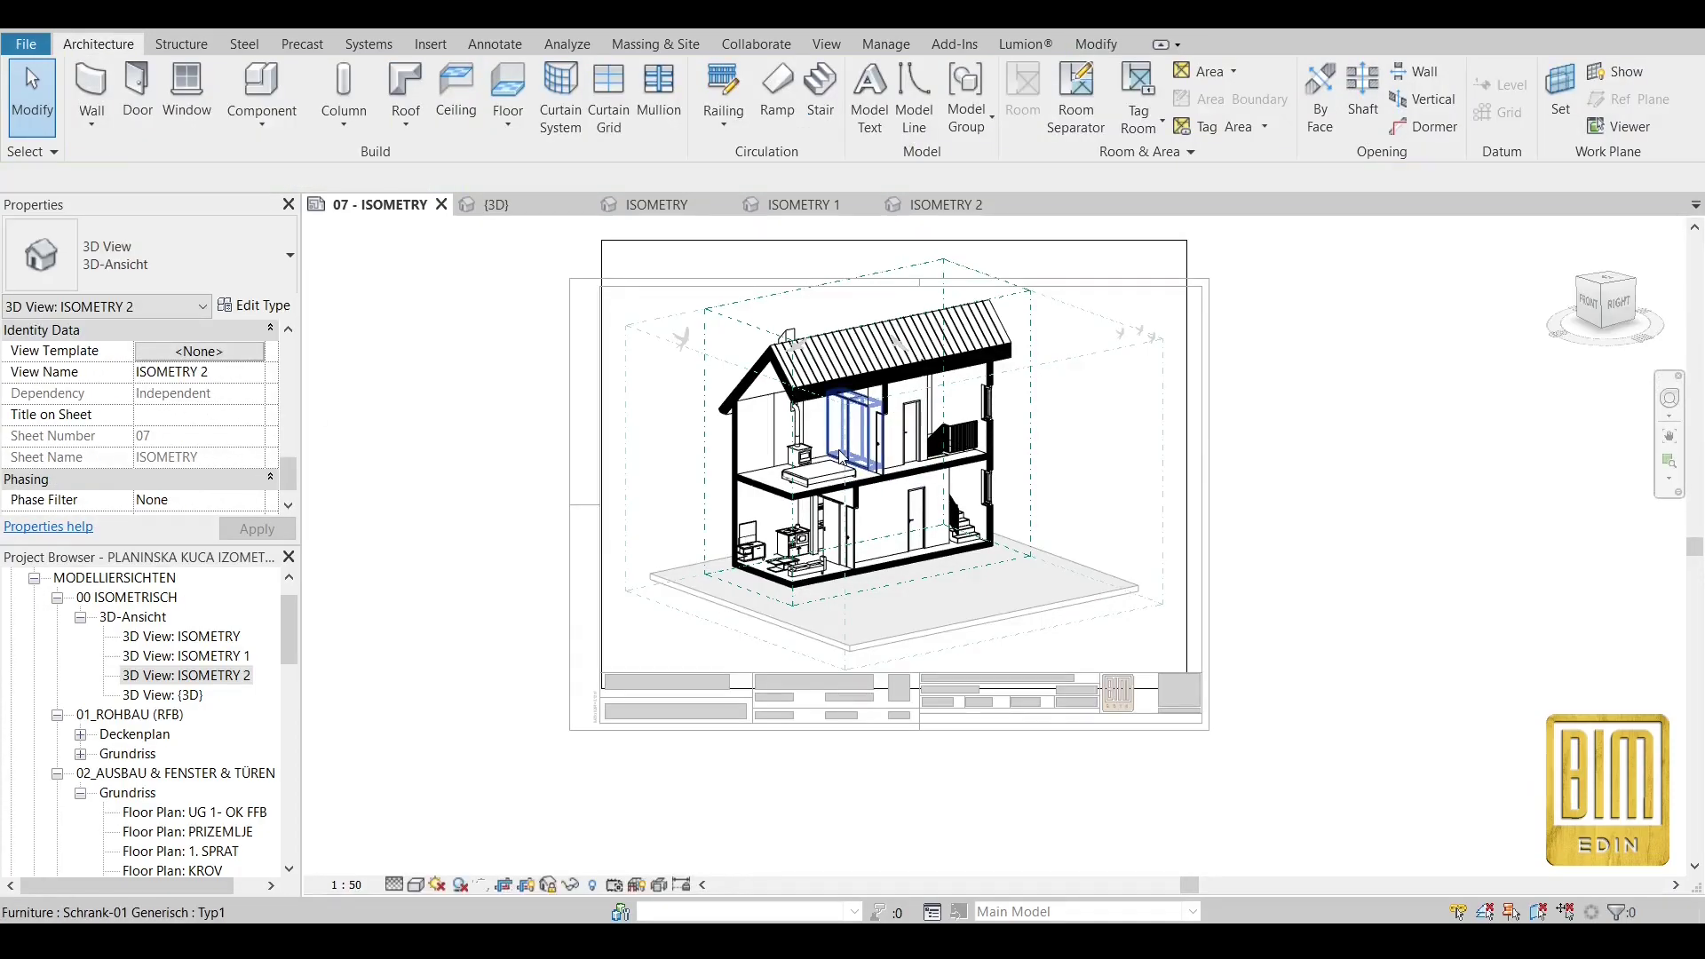
pyautogui.click(1036, 366)
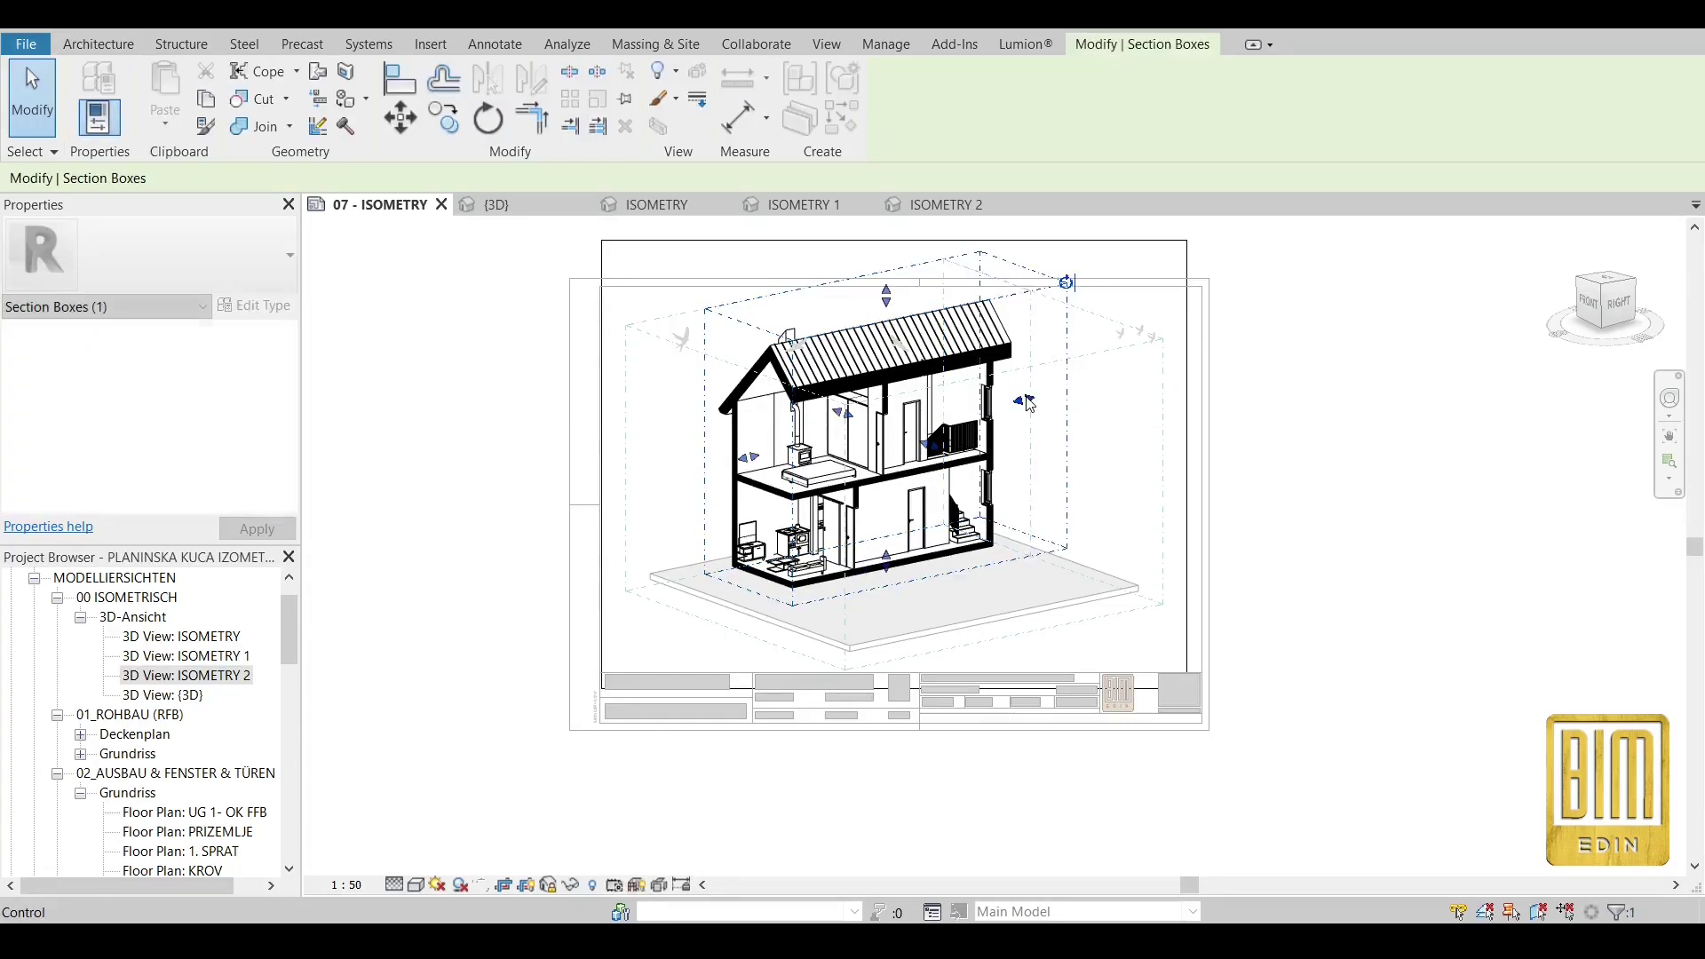
pyautogui.moveTo(1027, 403); pyautogui.dragTo(1001, 405)
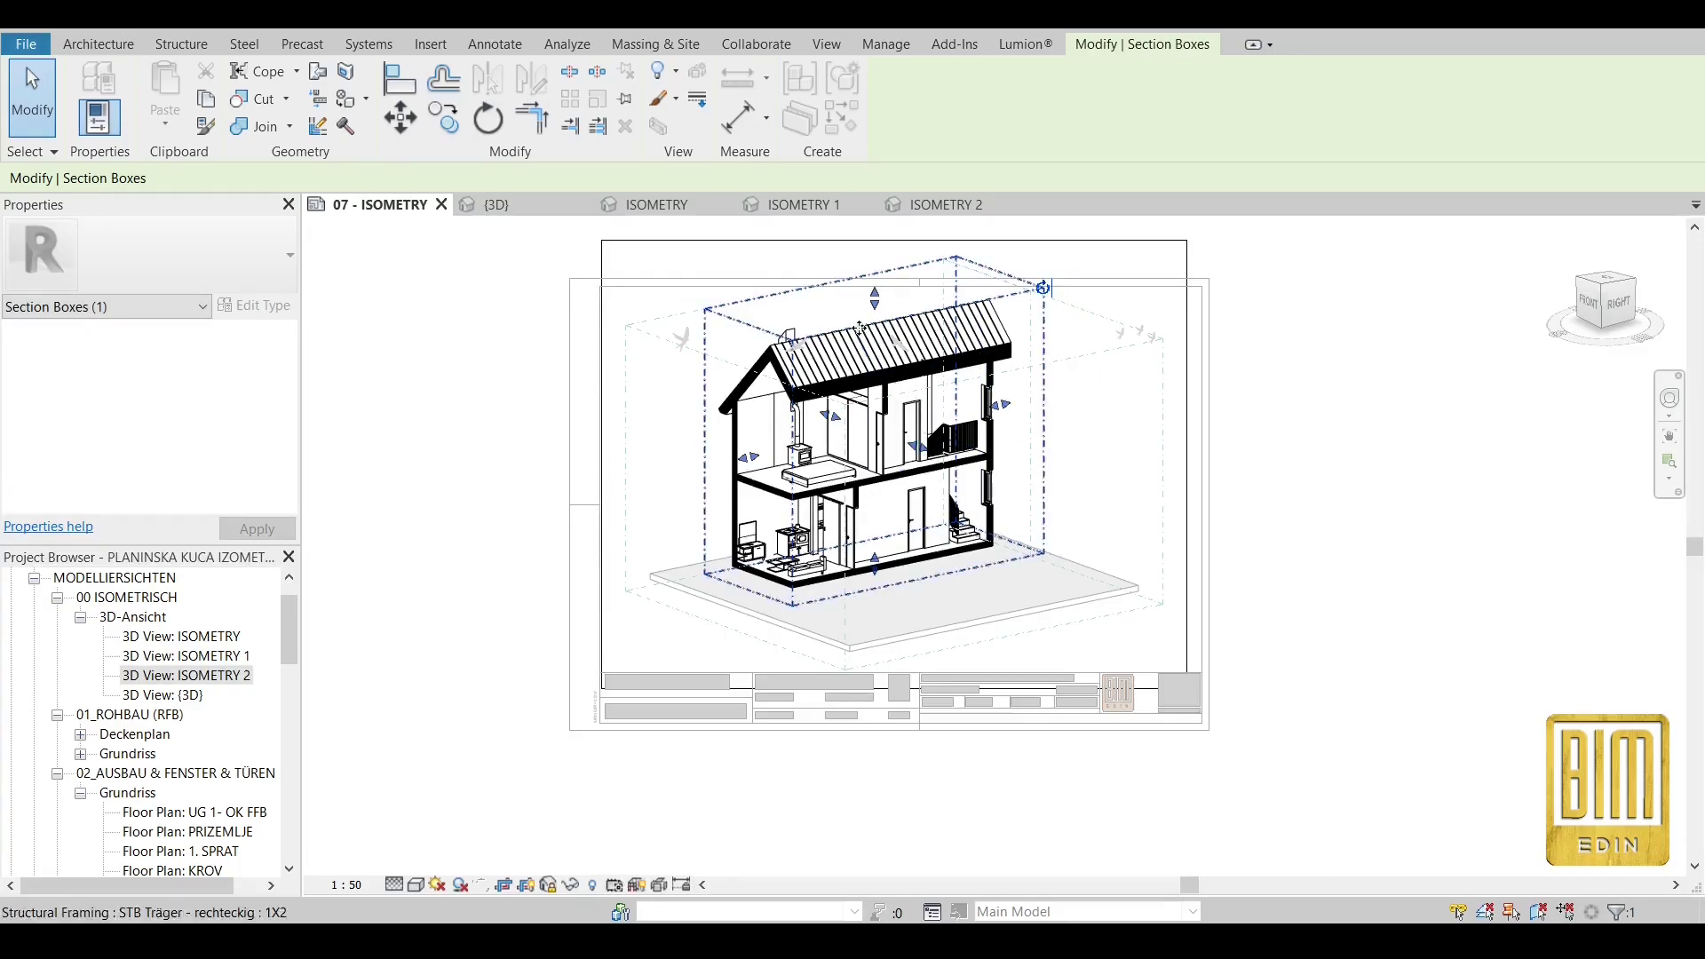
pyautogui.moveTo(917, 448); pyautogui.dragTo(1021, 508)
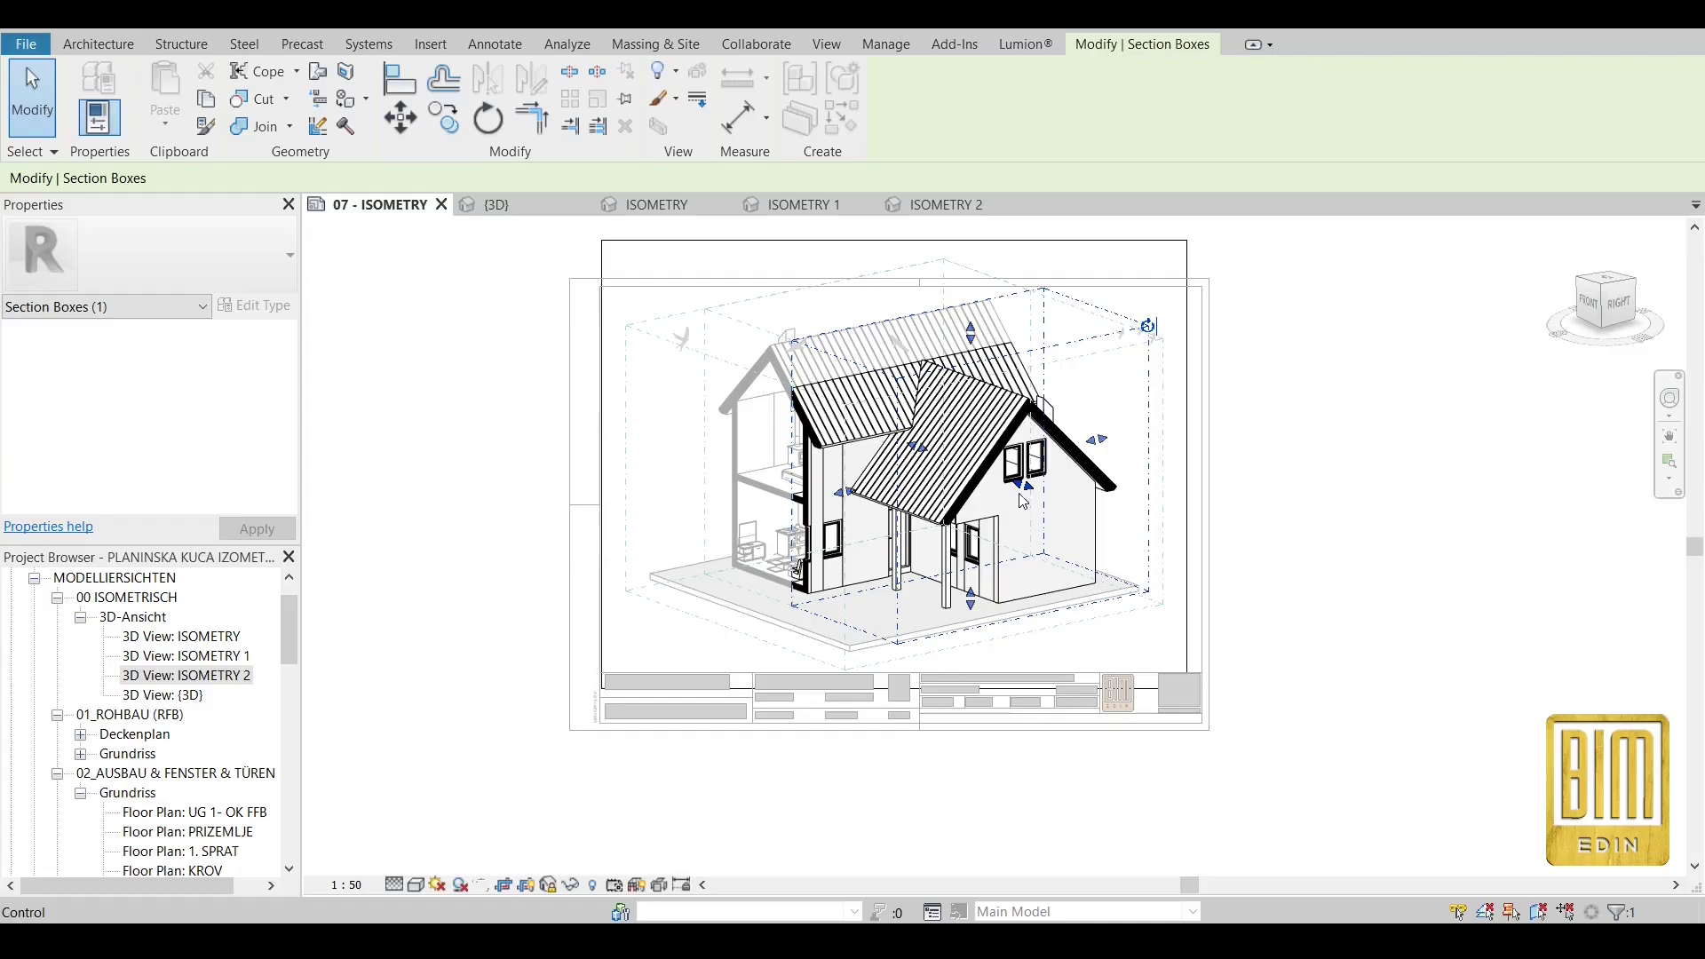
pyautogui.moveTo(1027, 494); pyautogui.dragTo(1052, 496)
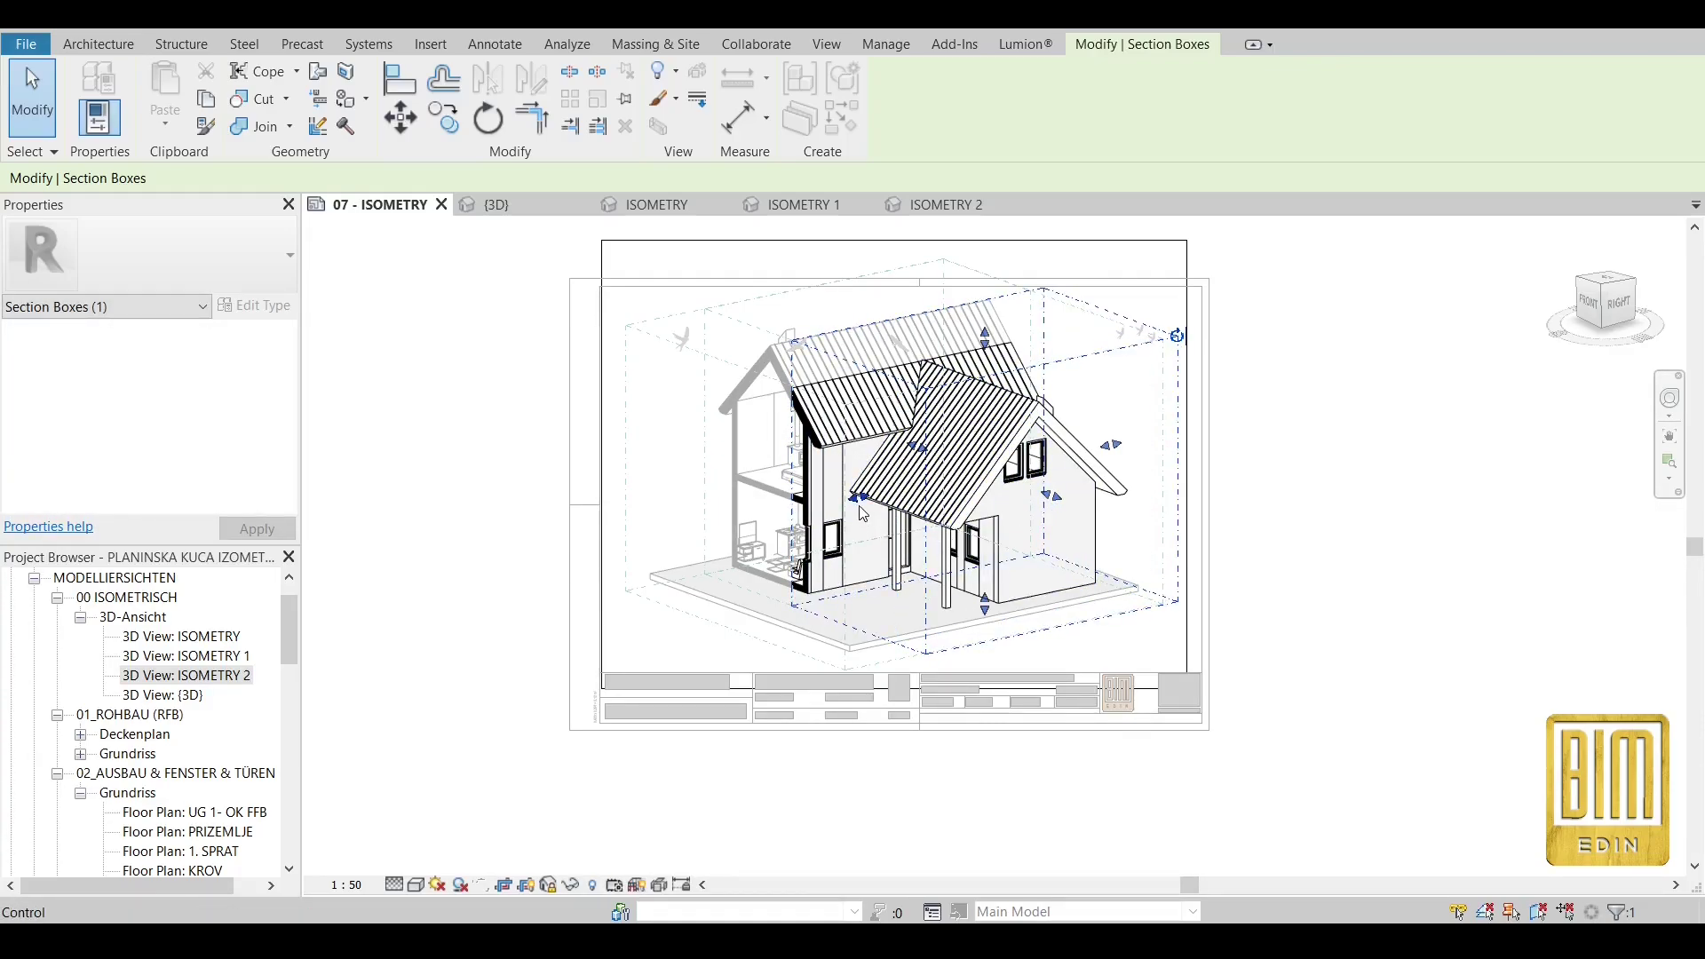
# Pull the section box faces inward to cut through the projecting wing, meeting the sectioned part of ISOMETRY 1.
pyautogui.moveTo(861, 498); pyautogui.dragTo(978, 477)
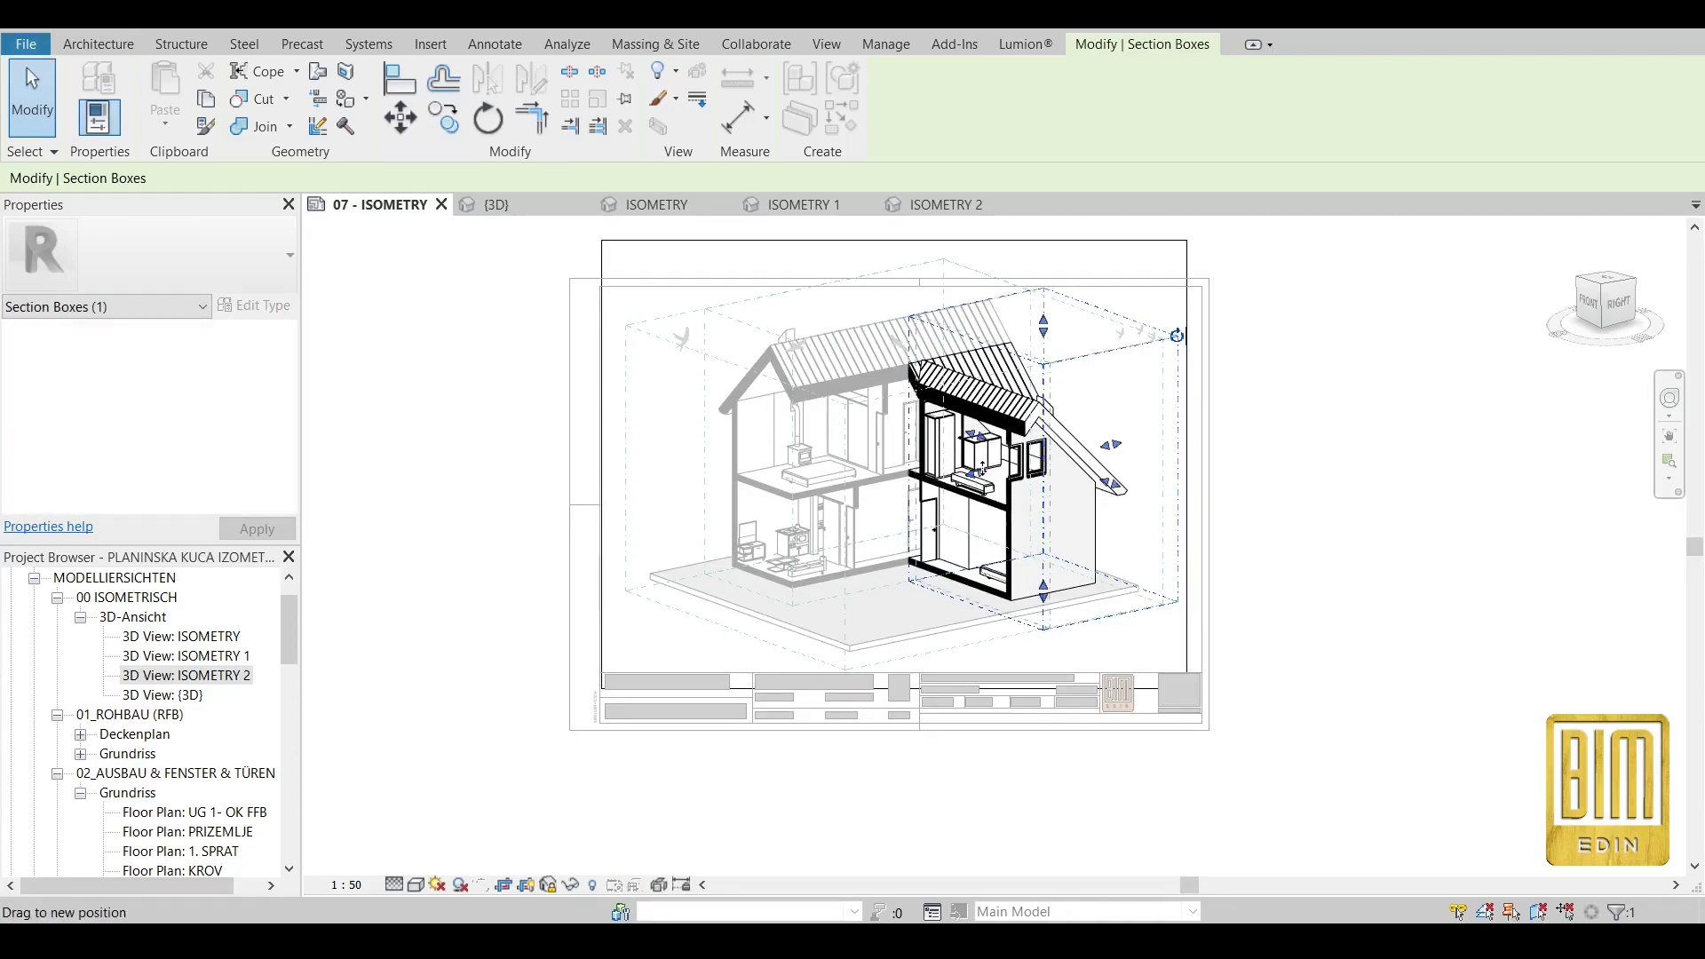
pyautogui.moveTo(978, 480); pyautogui.dragTo(1002, 476)
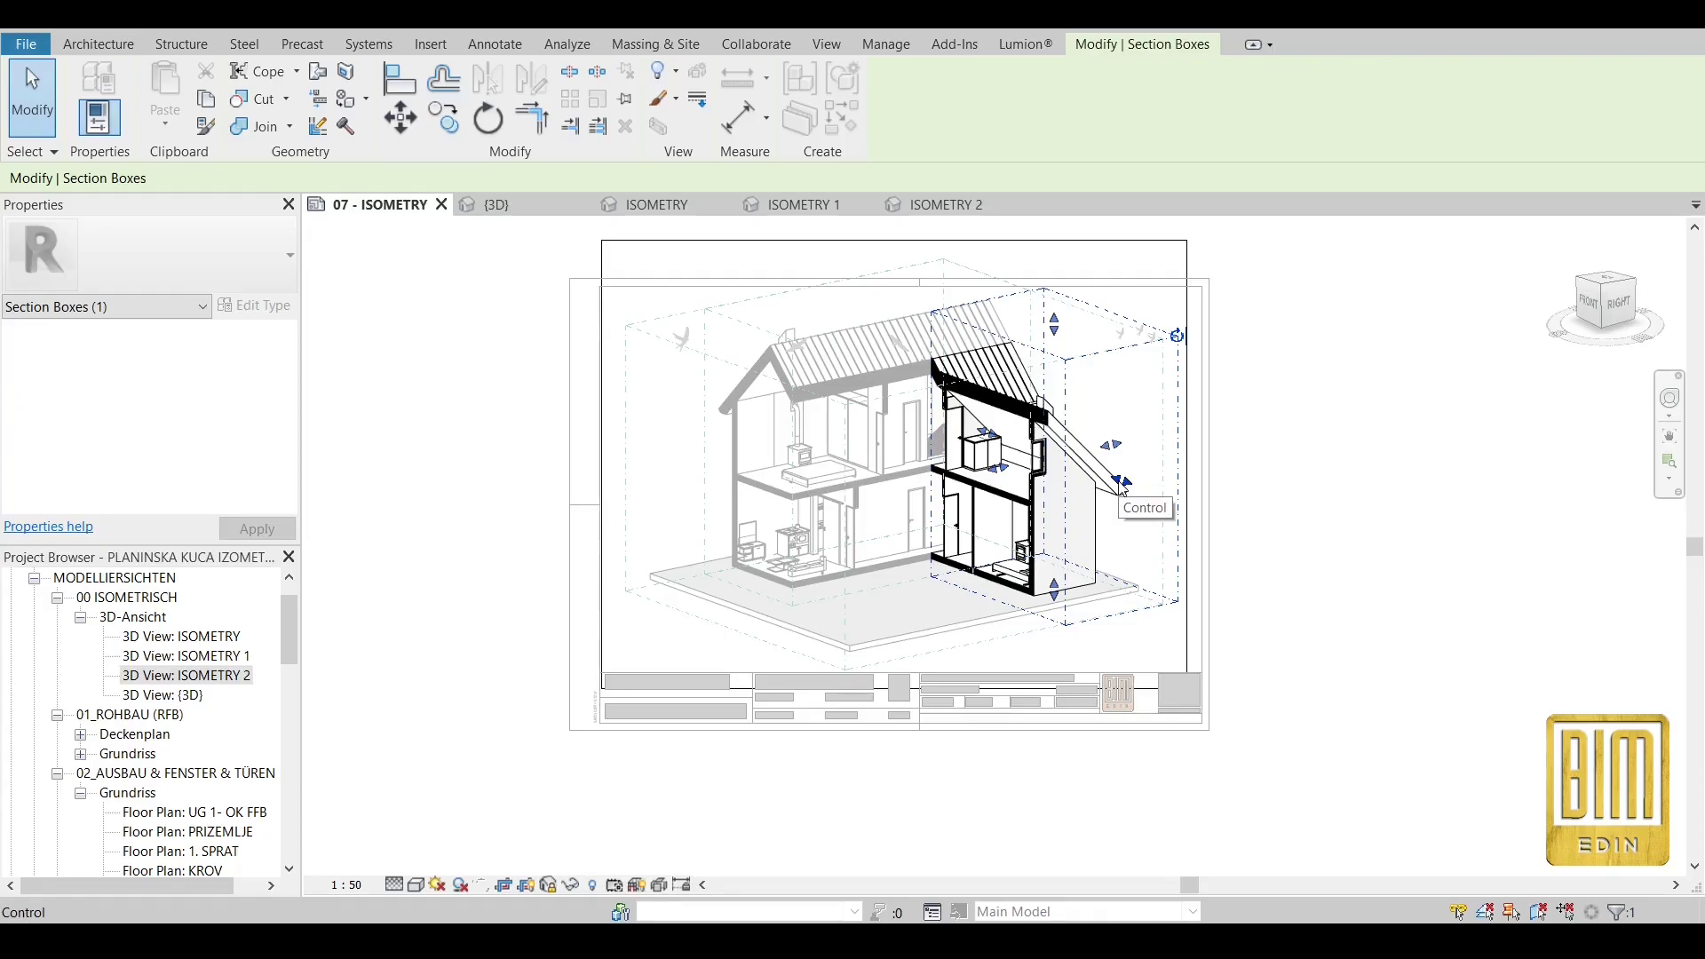
pyautogui.moveTo(999, 471); pyautogui.dragTo(994, 480)
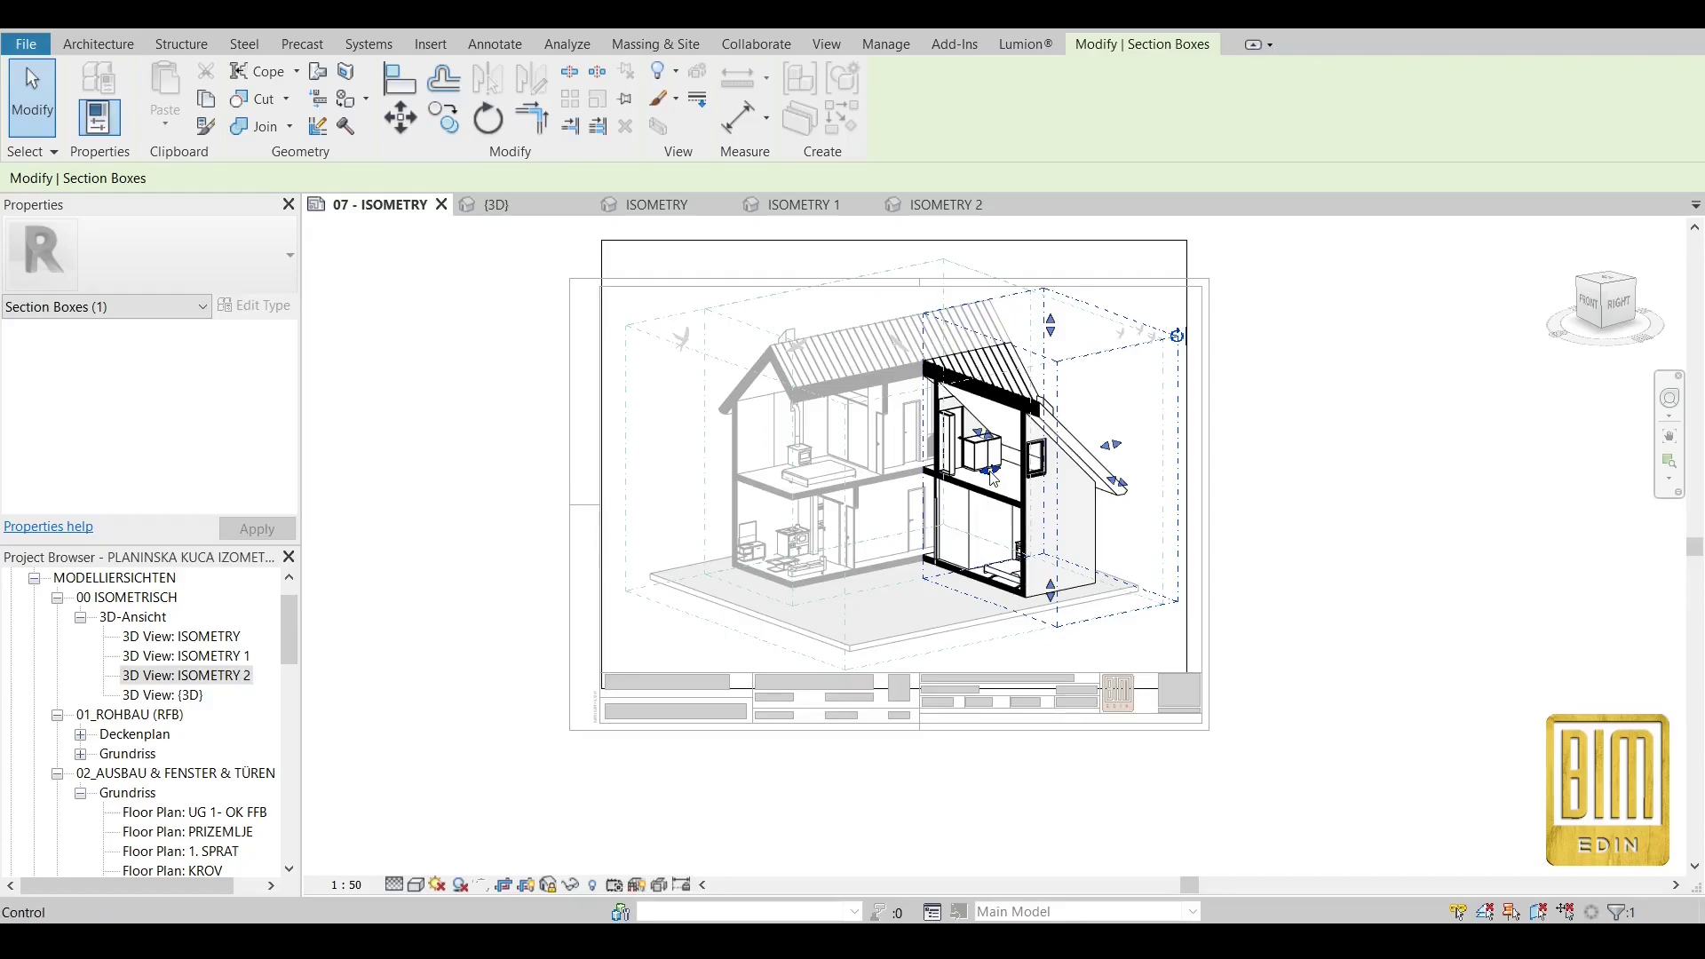
pyautogui.moveTo(995, 484); pyautogui.dragTo(1002, 483)
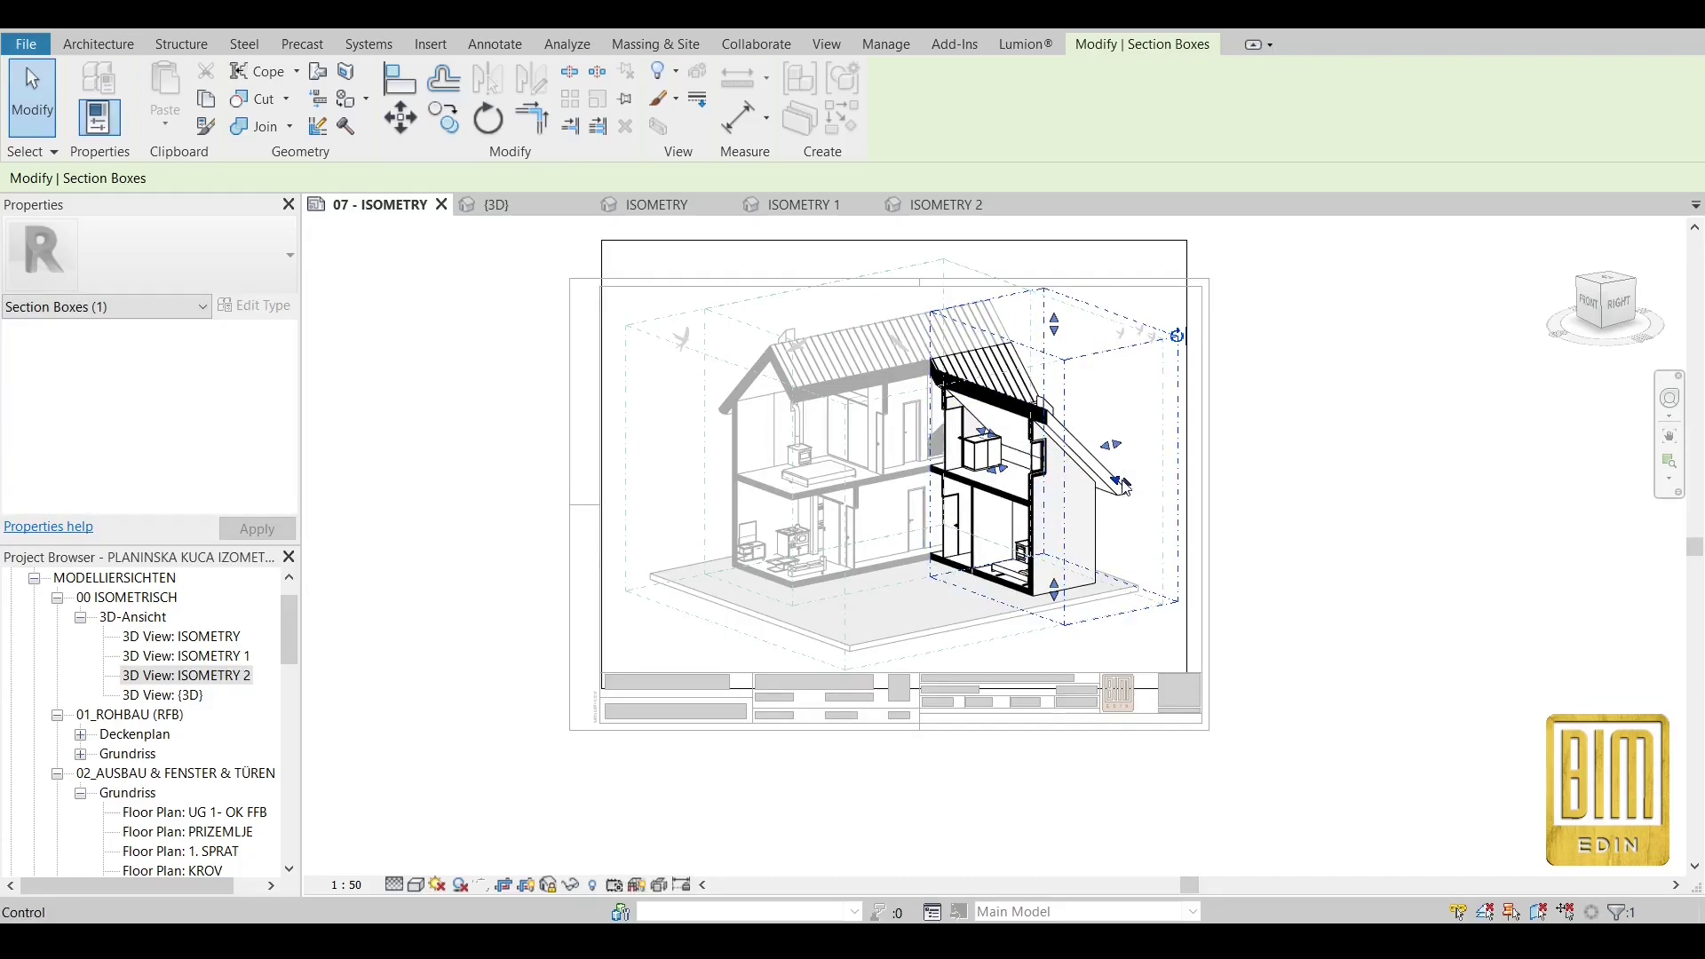
pyautogui.moveTo(1123, 487); pyautogui.dragTo(1070, 469)
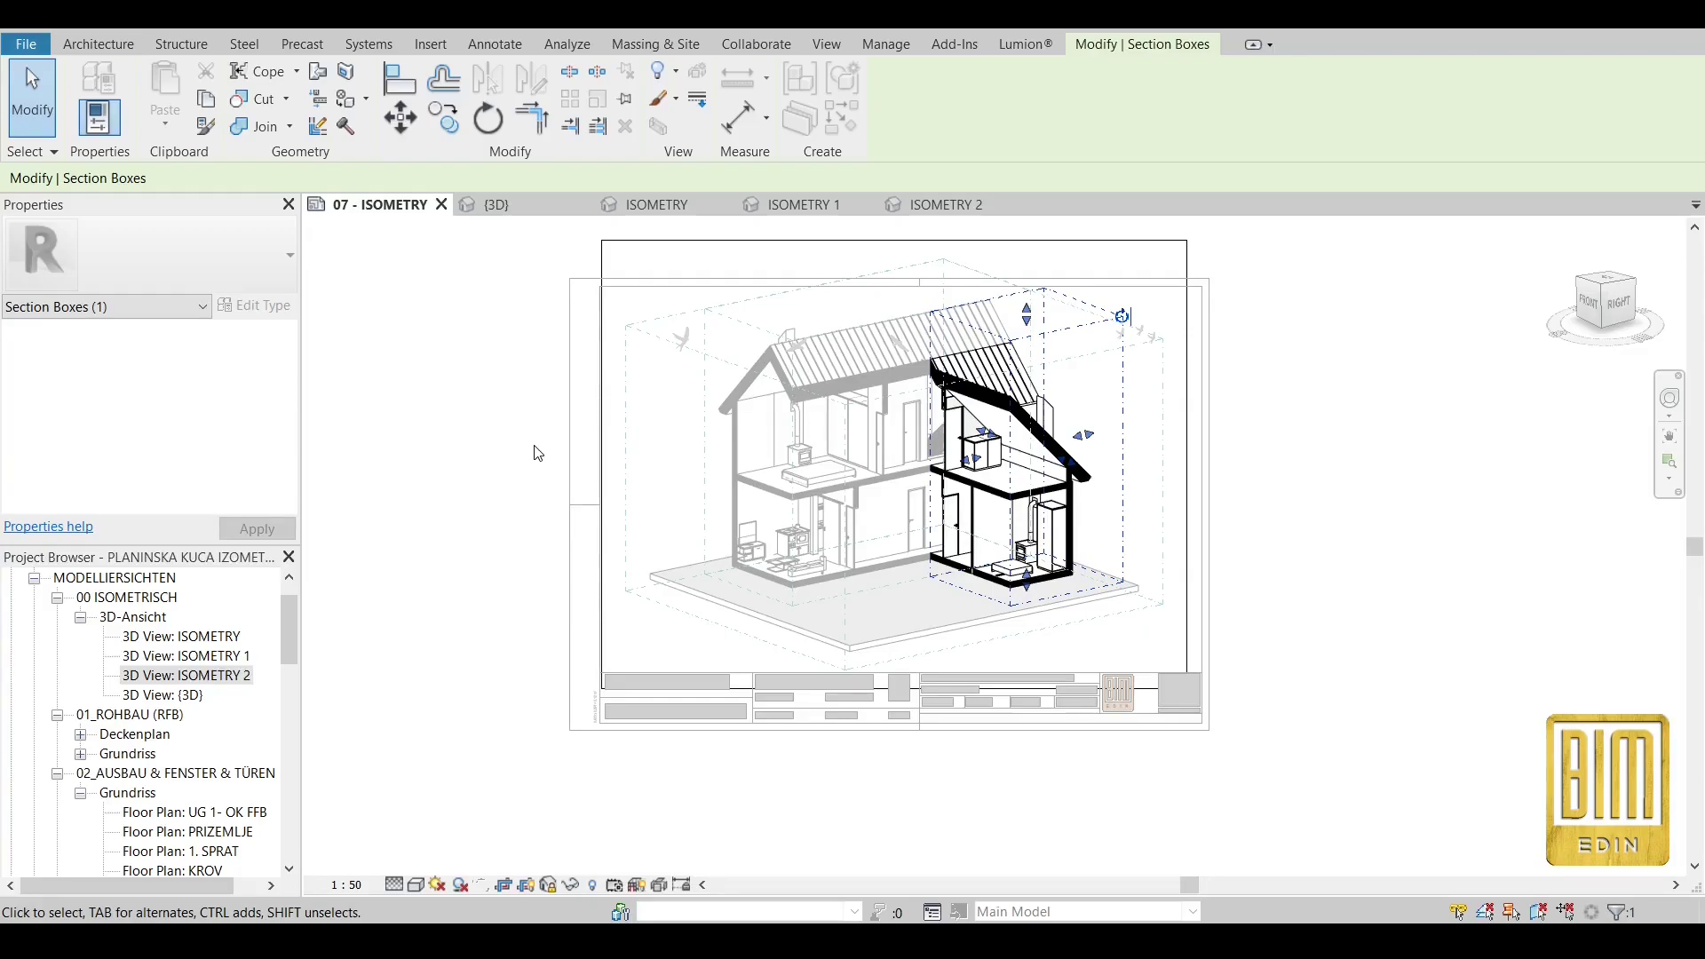
# Hide the wing roof's upper cut edge with Linework in the <Invisible lines> style, and deactivate the ISOMETRY 2 view.
pyautogui.scroll(8, 947, 373)
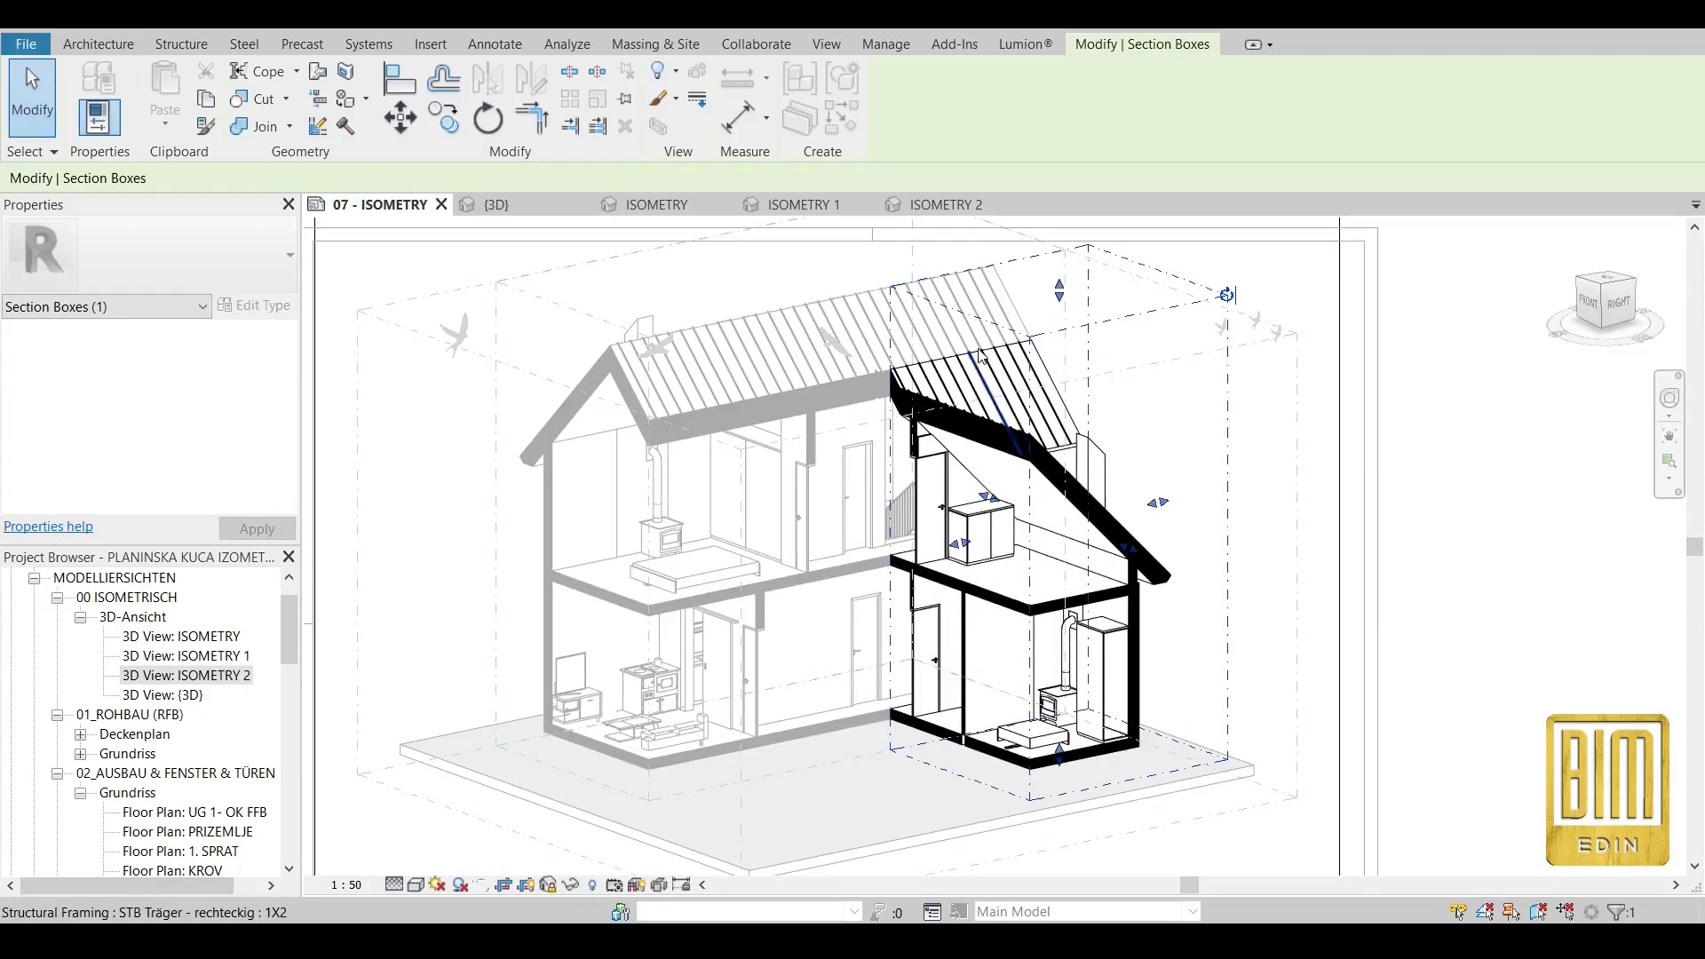
pyautogui.click(667, 102)
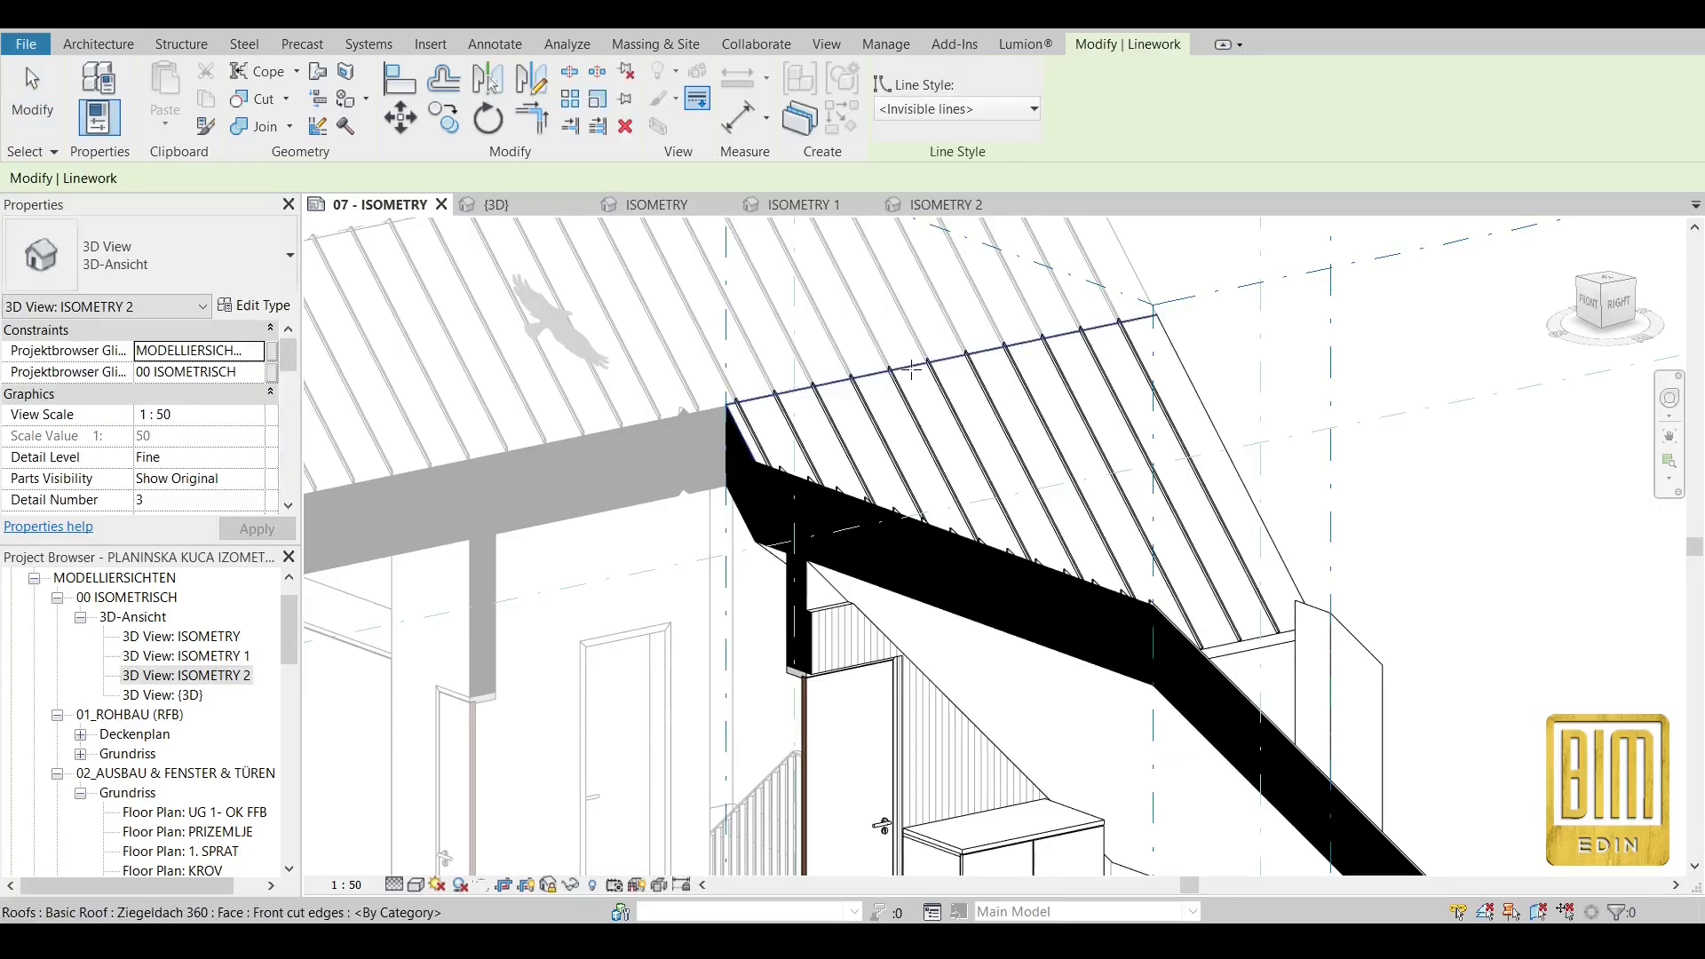
pyautogui.click(917, 366)
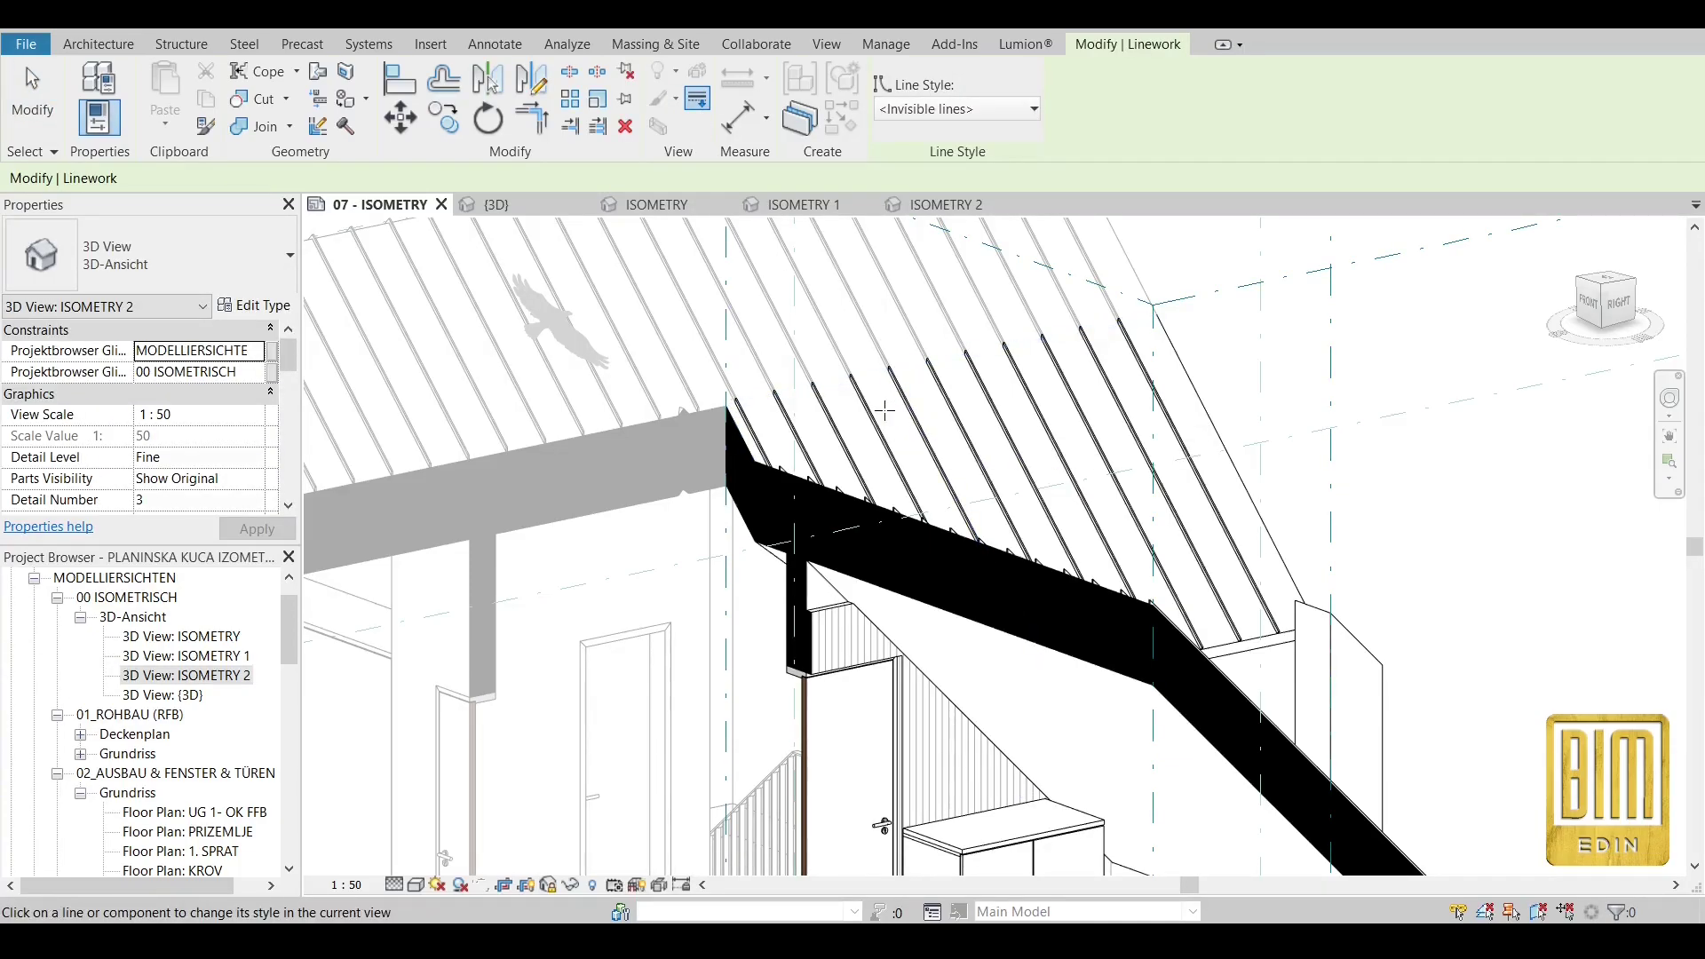
pyautogui.click(32, 96)
pyautogui.scroll(-5, 869, 348)
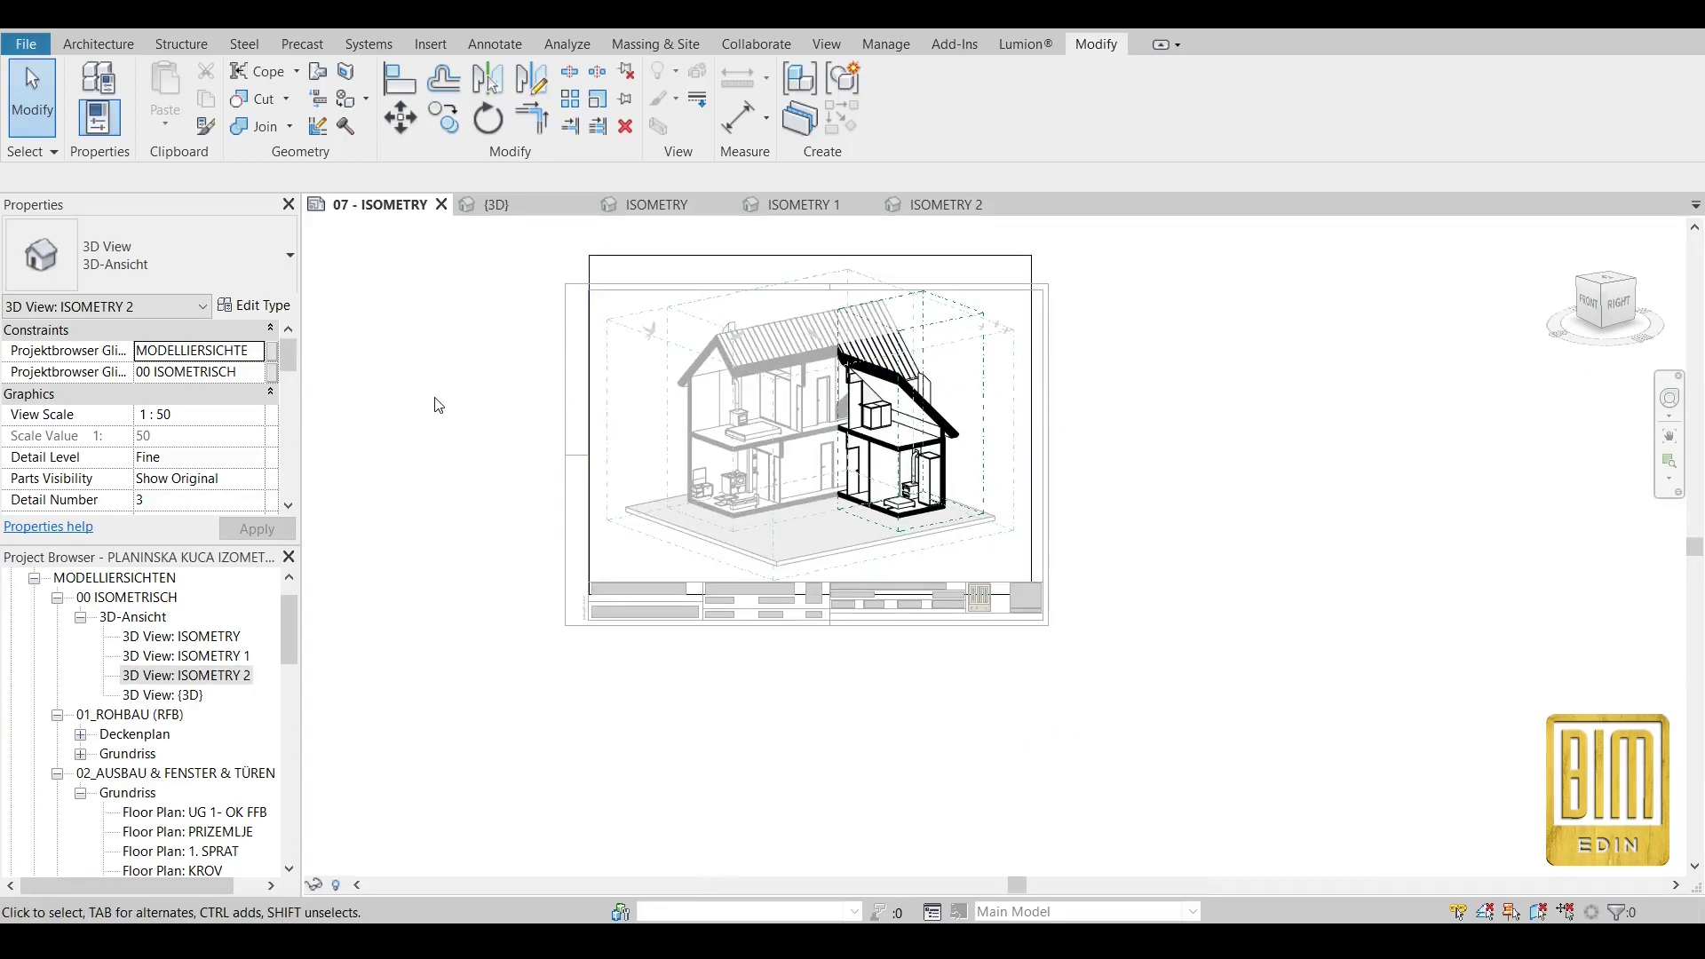
pyautogui.doubleClick(442, 405)
# Activate the ISOMETRY 1 viewport on the sheet and hide its section box element in the view.
pyautogui.scroll(2, 802, 477)
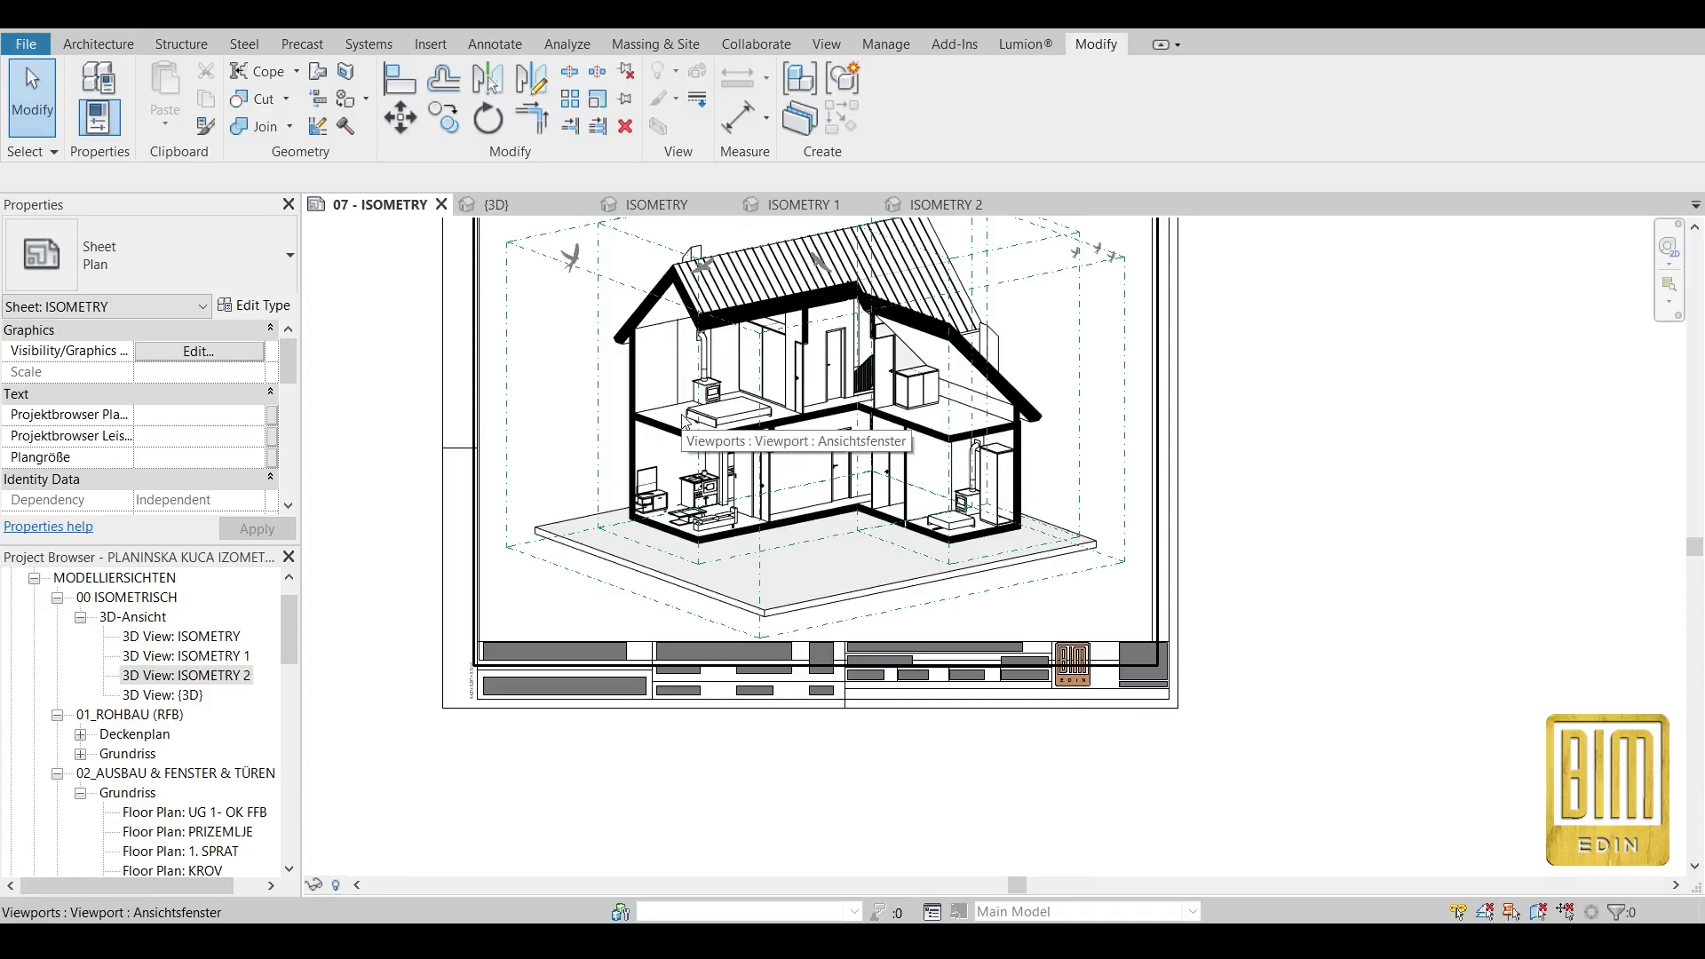
pyautogui.scroll(-2, 770, 453)
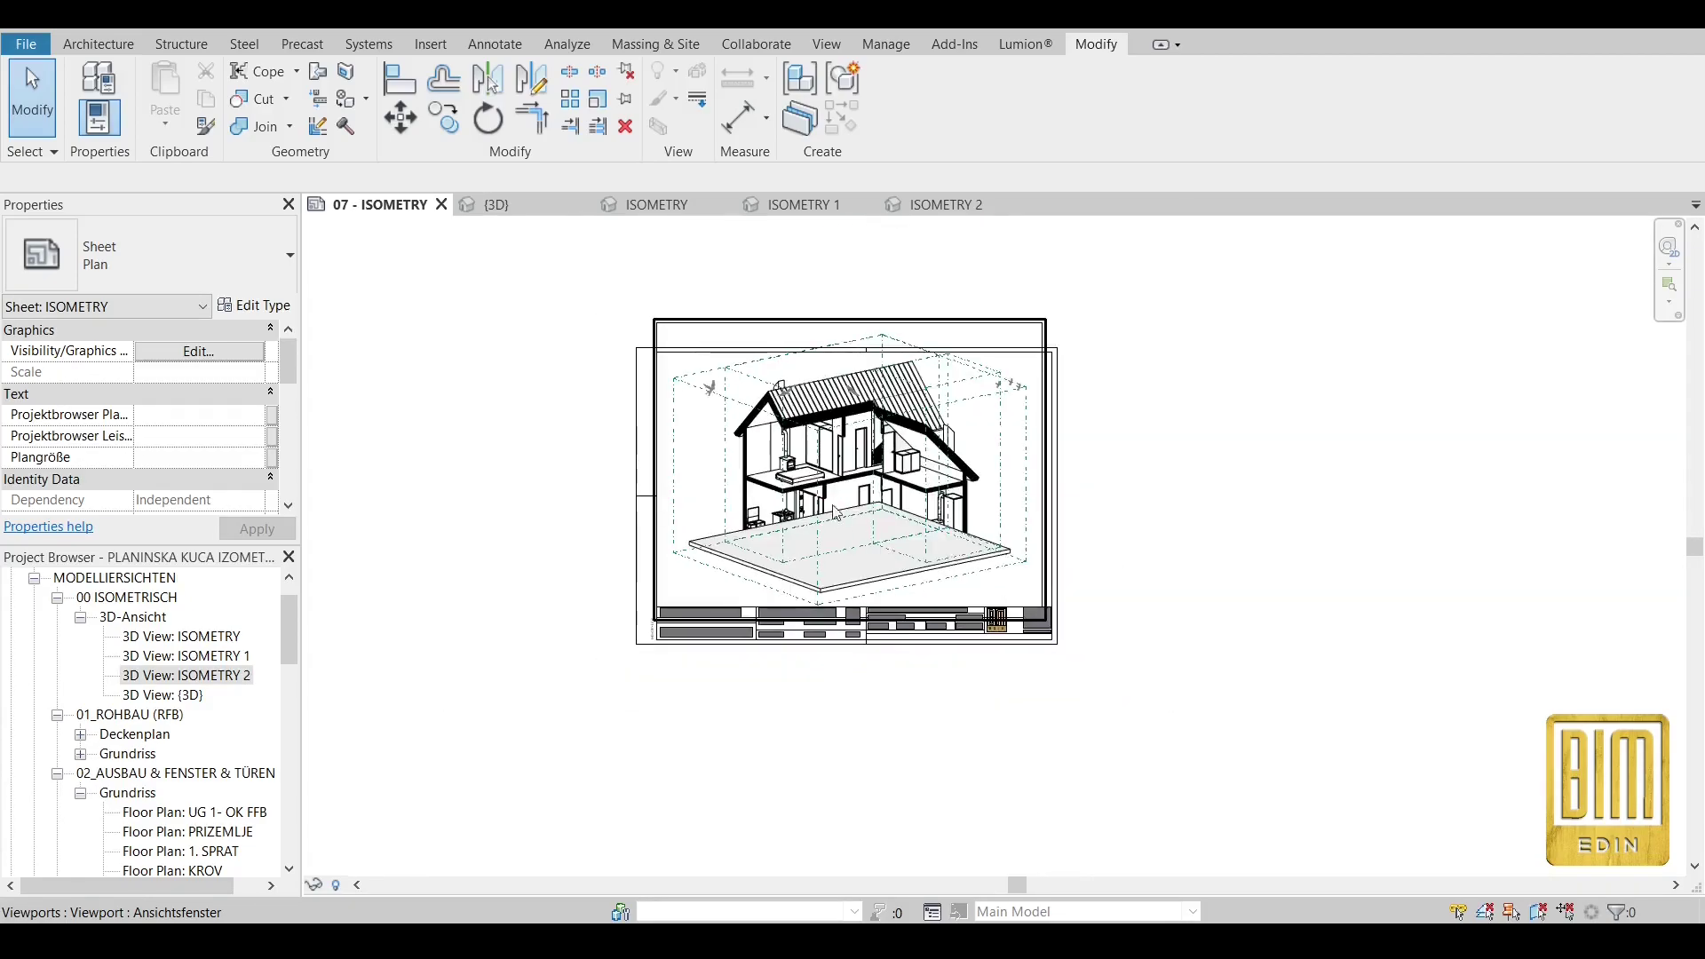
pyautogui.doubleClick(766, 452)
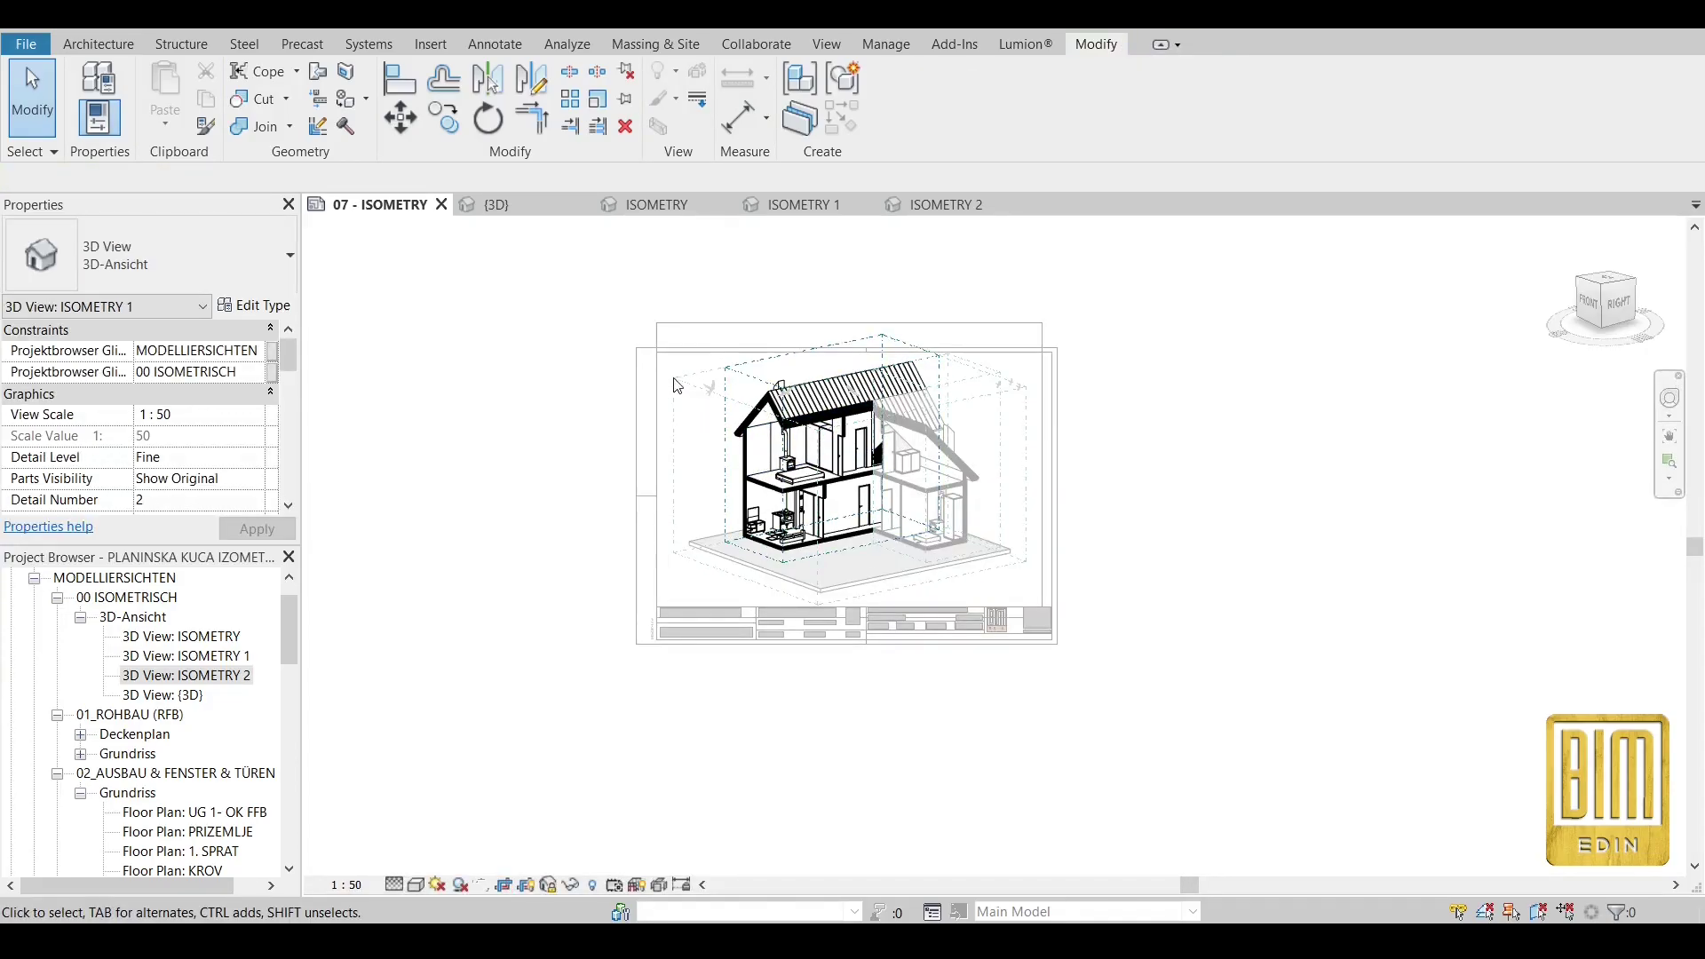
pyautogui.rightClick(802, 376)
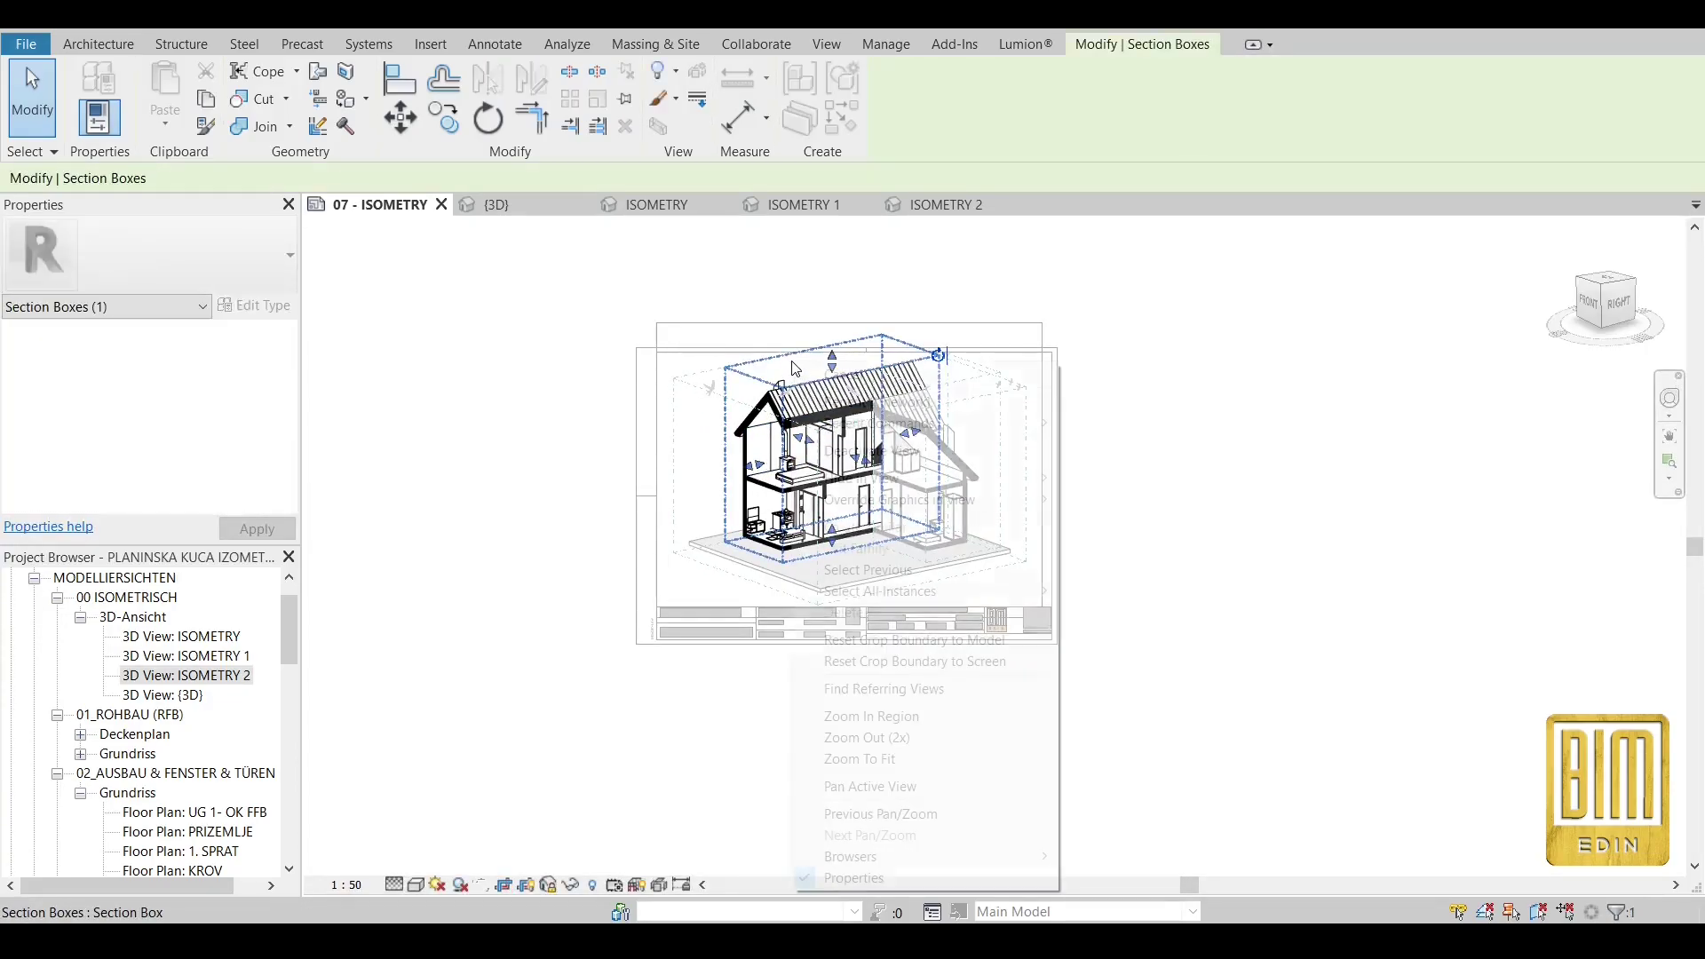
pyautogui.moveTo(889, 477)
pyautogui.click(1105, 479)
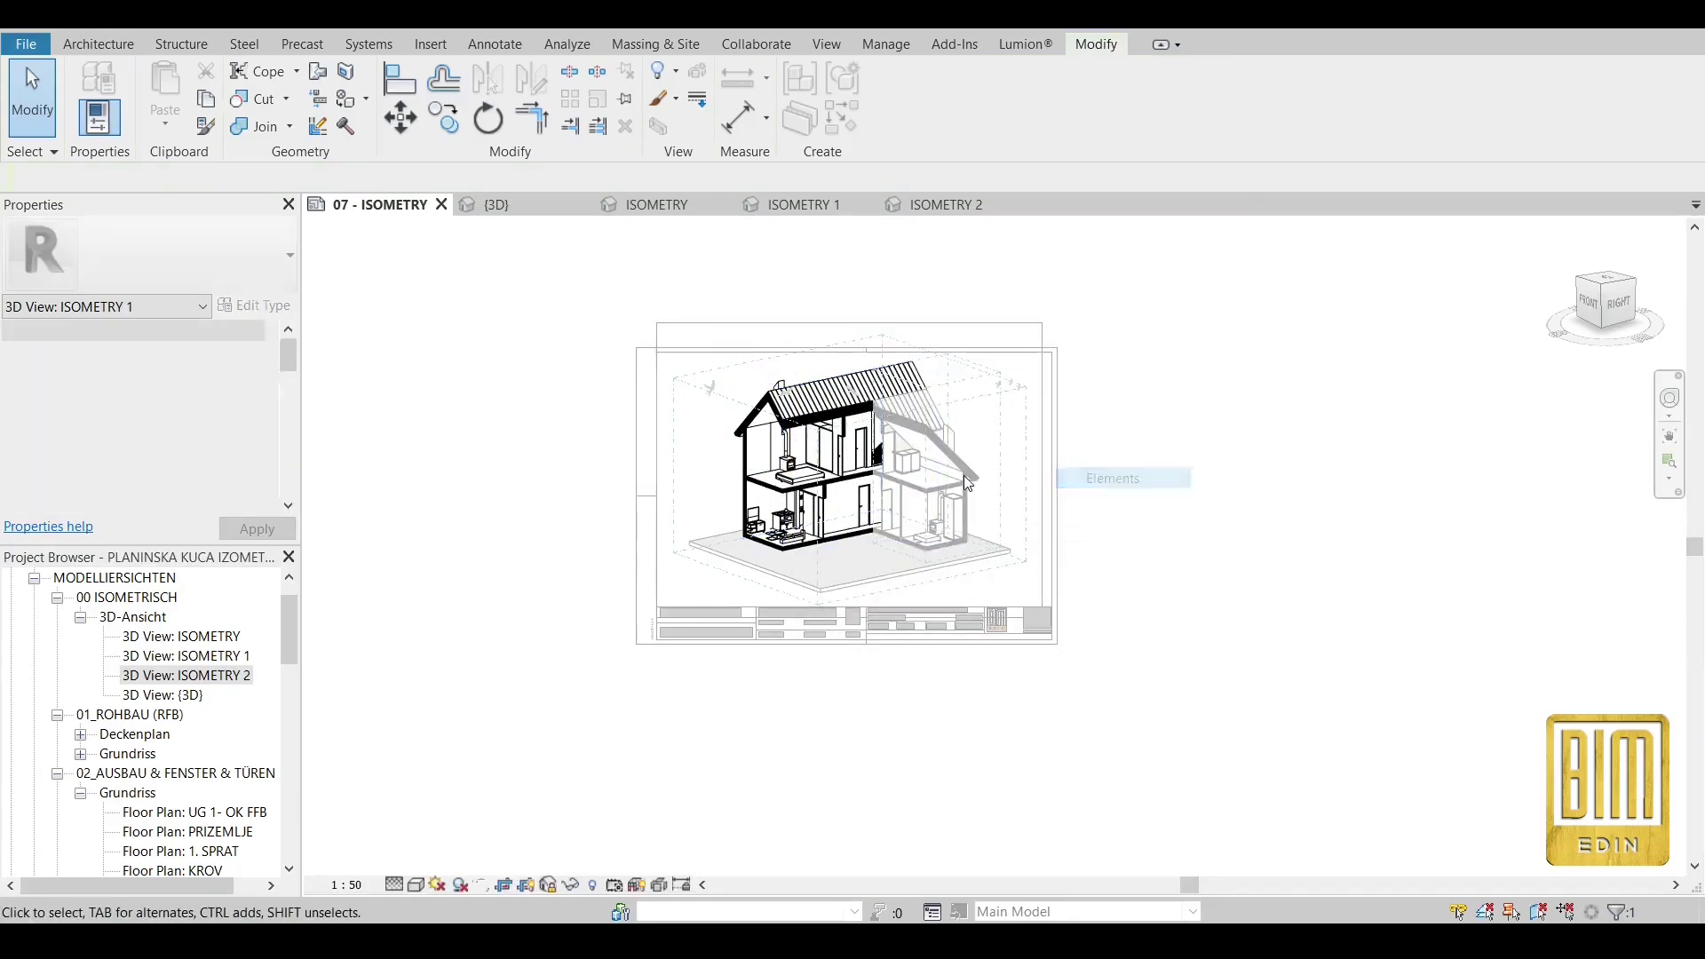
# Check the sectioned interior of ISOMETRY 1 up close and deactivate the view to return to the sheet.
pyautogui.scroll(2, 851, 433)
pyautogui.scroll(2, 781, 508)
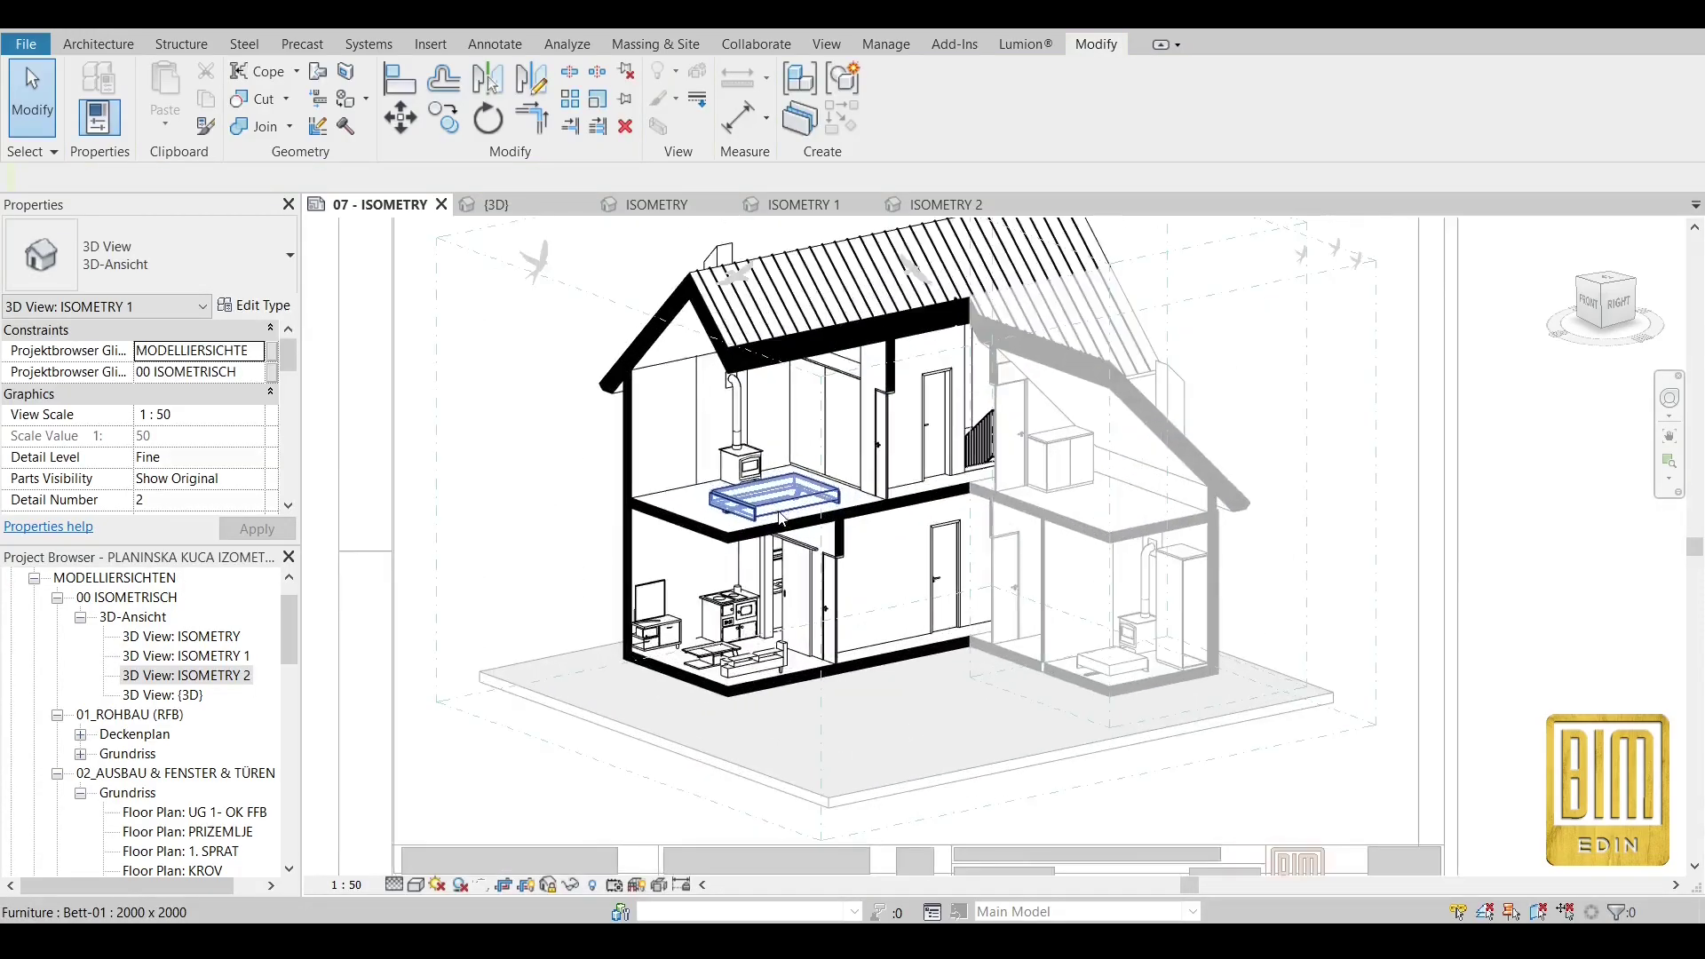
pyautogui.scroll(2, 781, 508)
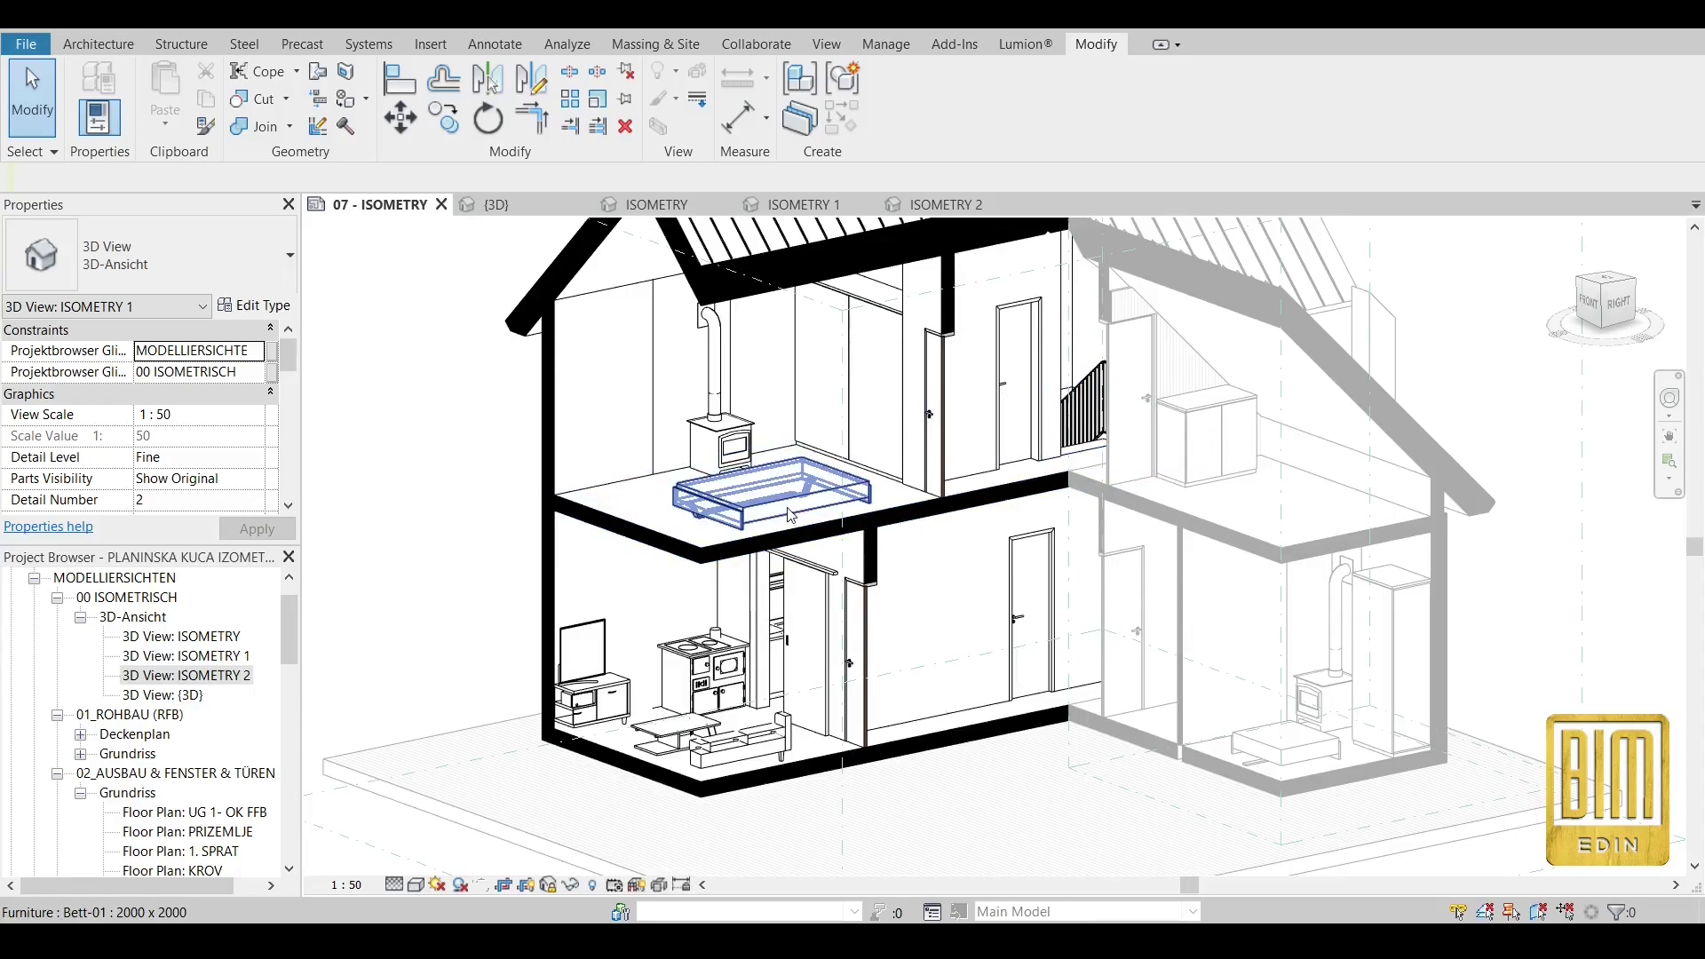
pyautogui.scroll(-4, 930, 414)
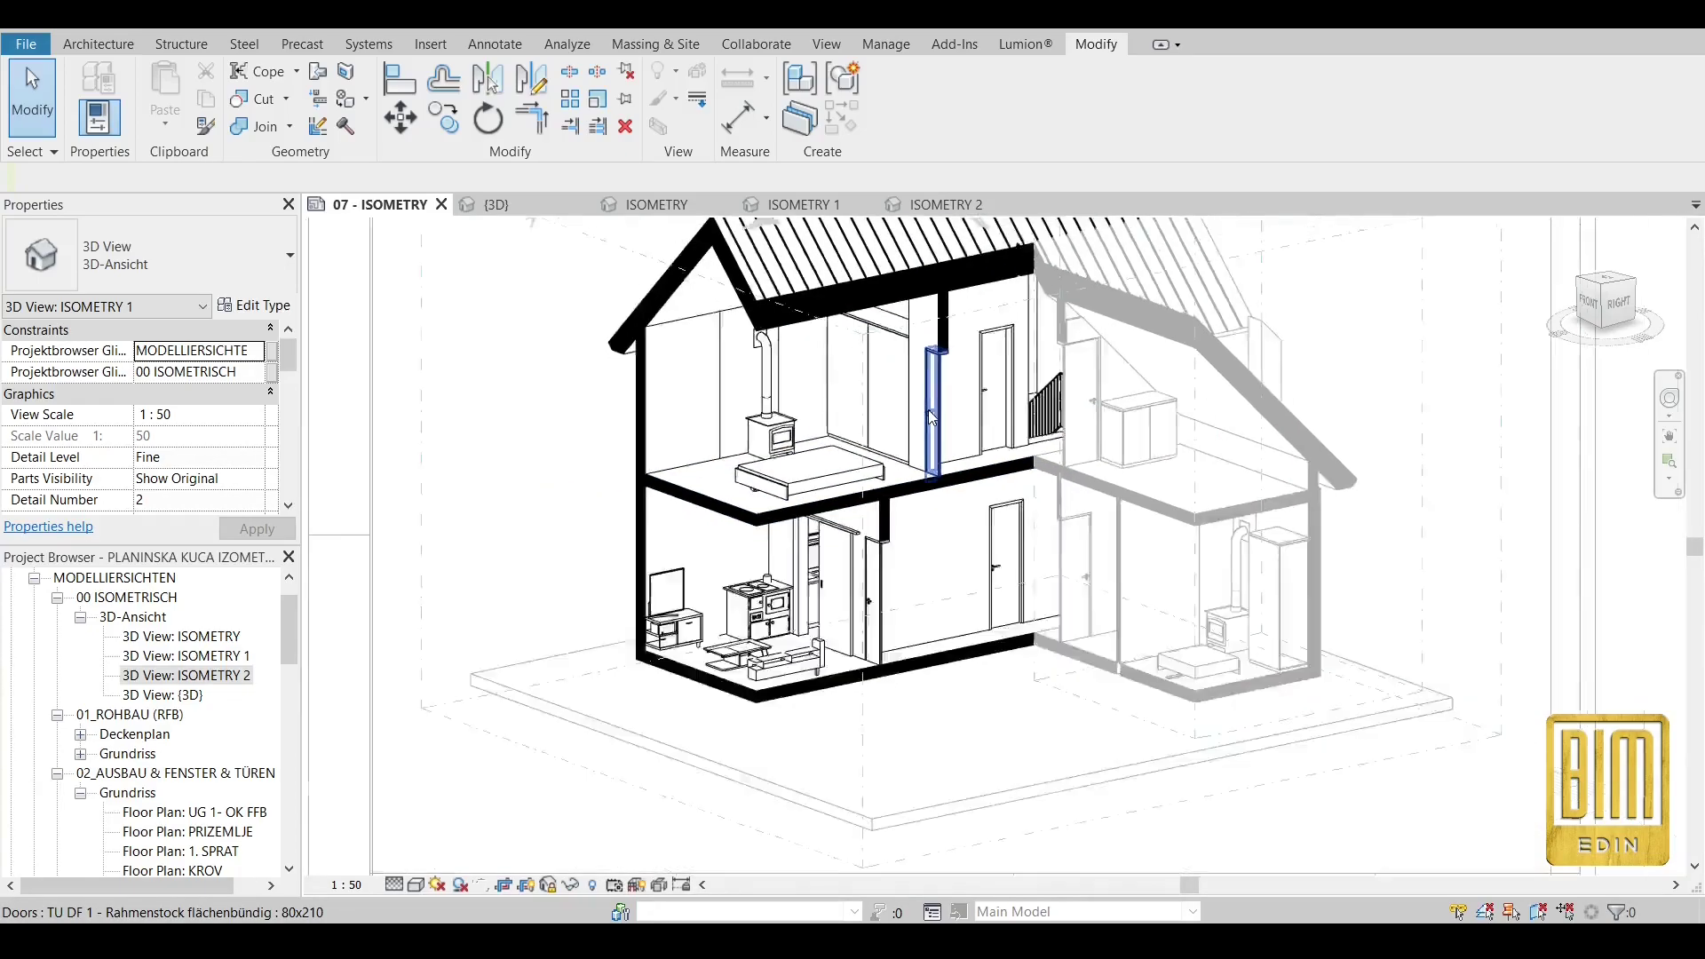
pyautogui.scroll(-1, 929, 408)
pyautogui.doubleClick(620, 377)
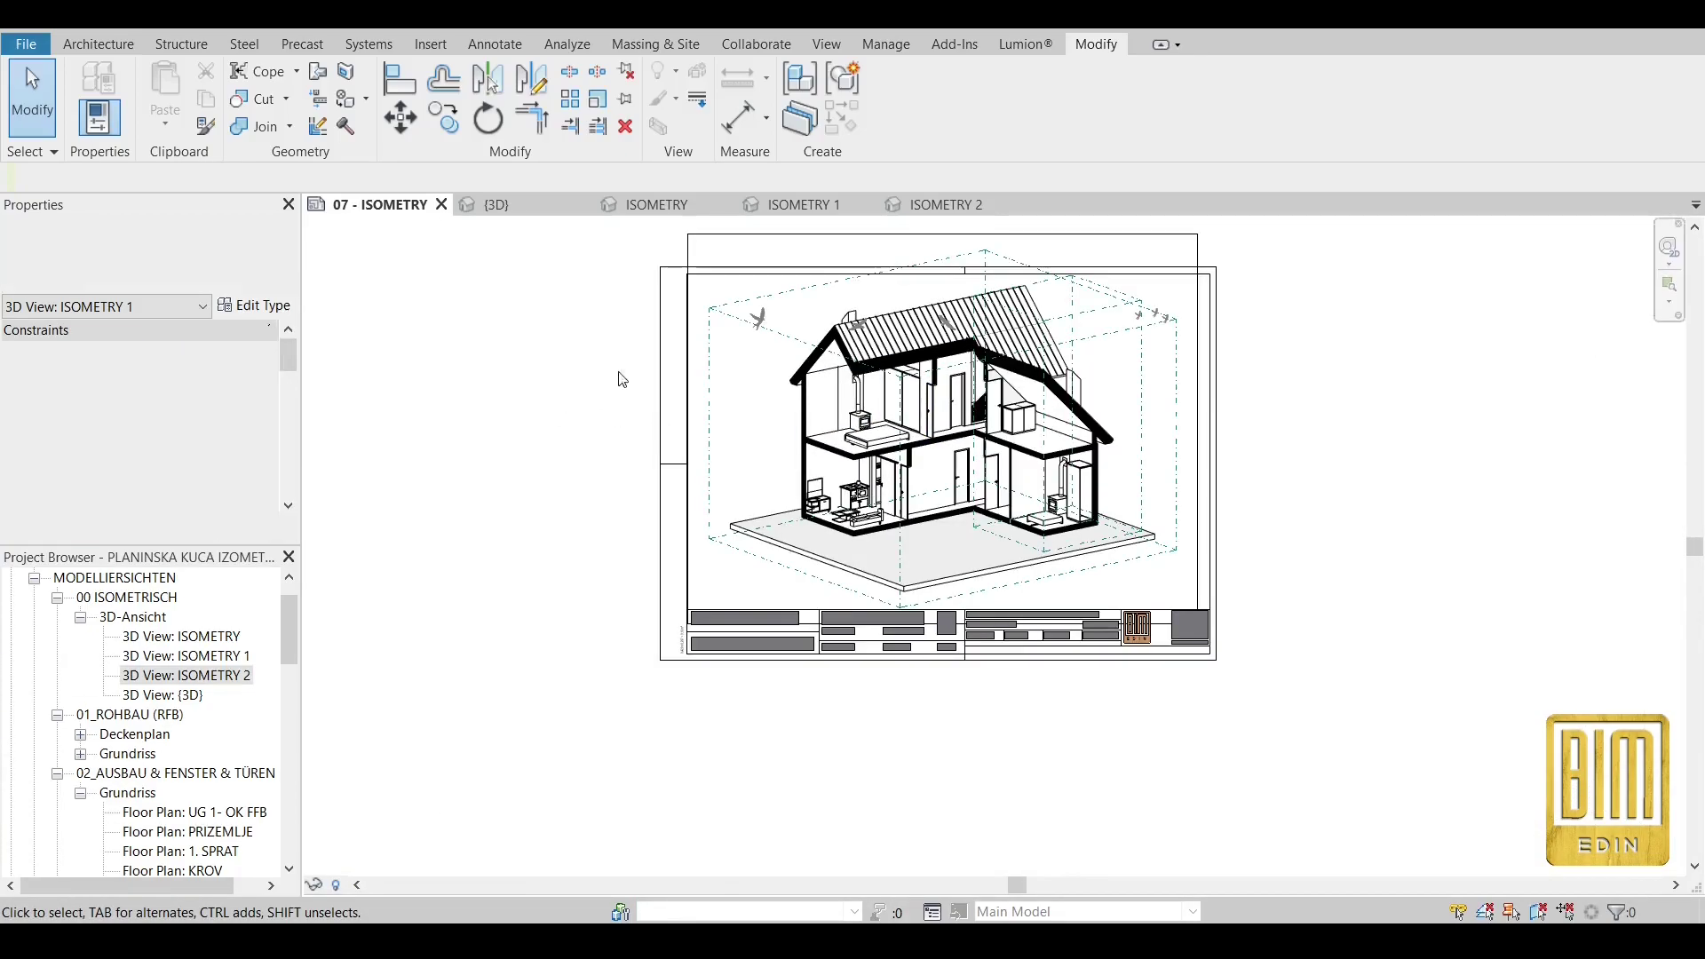
pyautogui.doubleClick(724, 329)
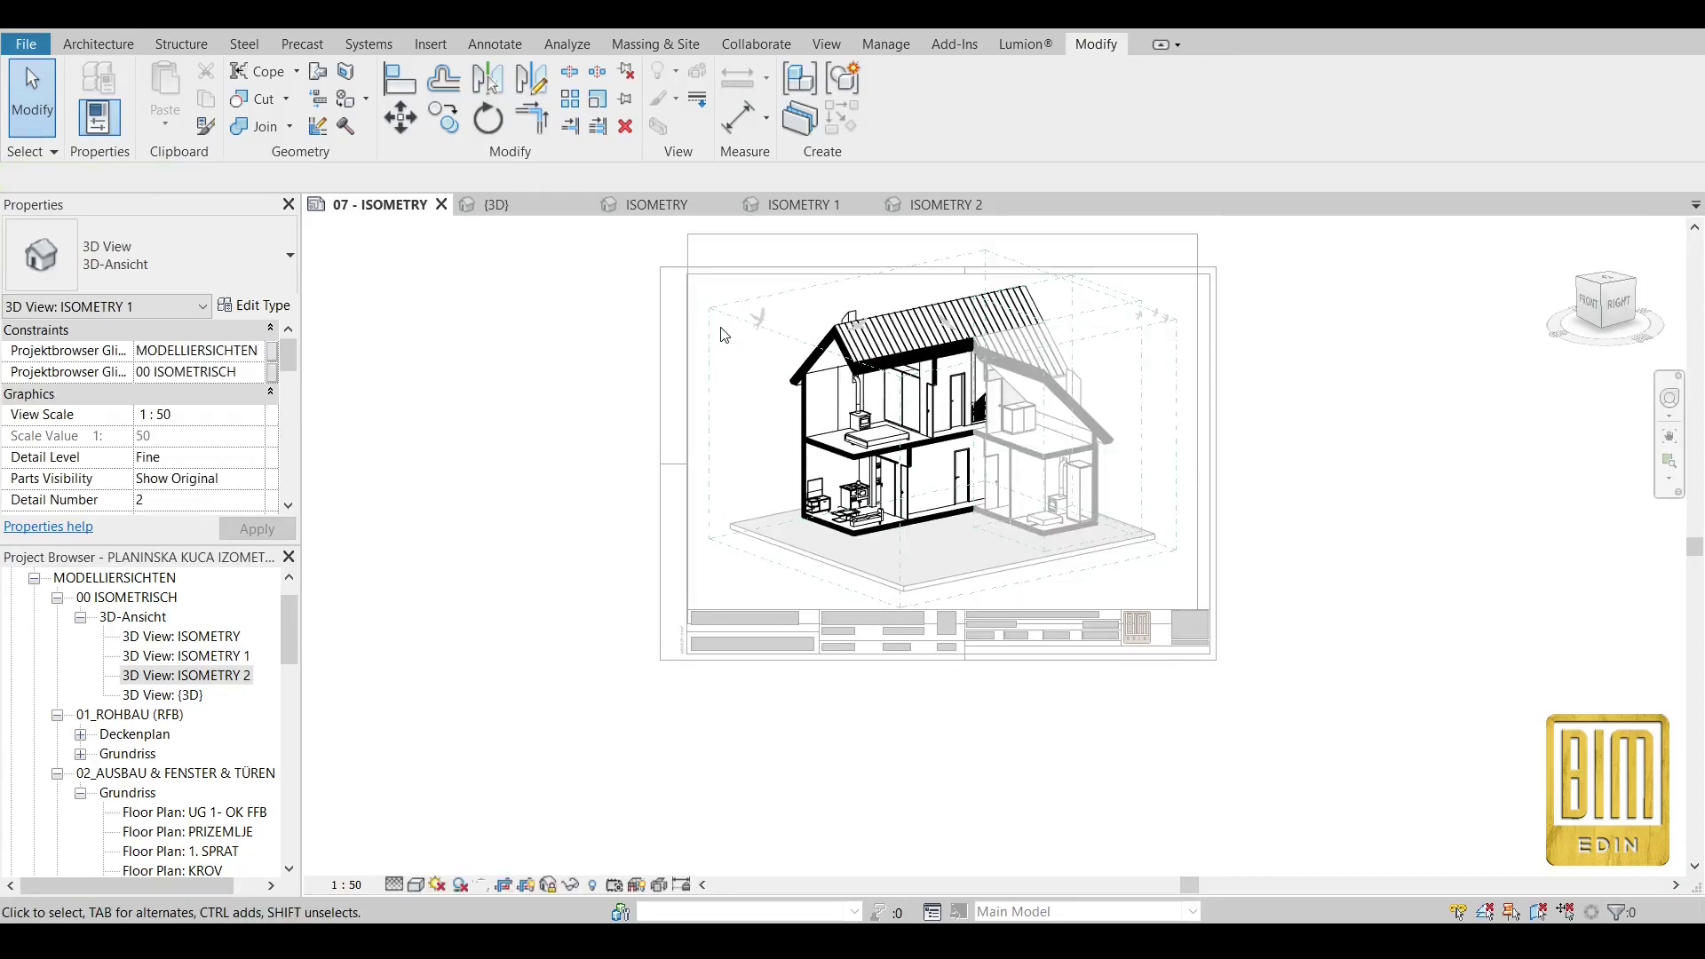
pyautogui.doubleClick(525, 441)
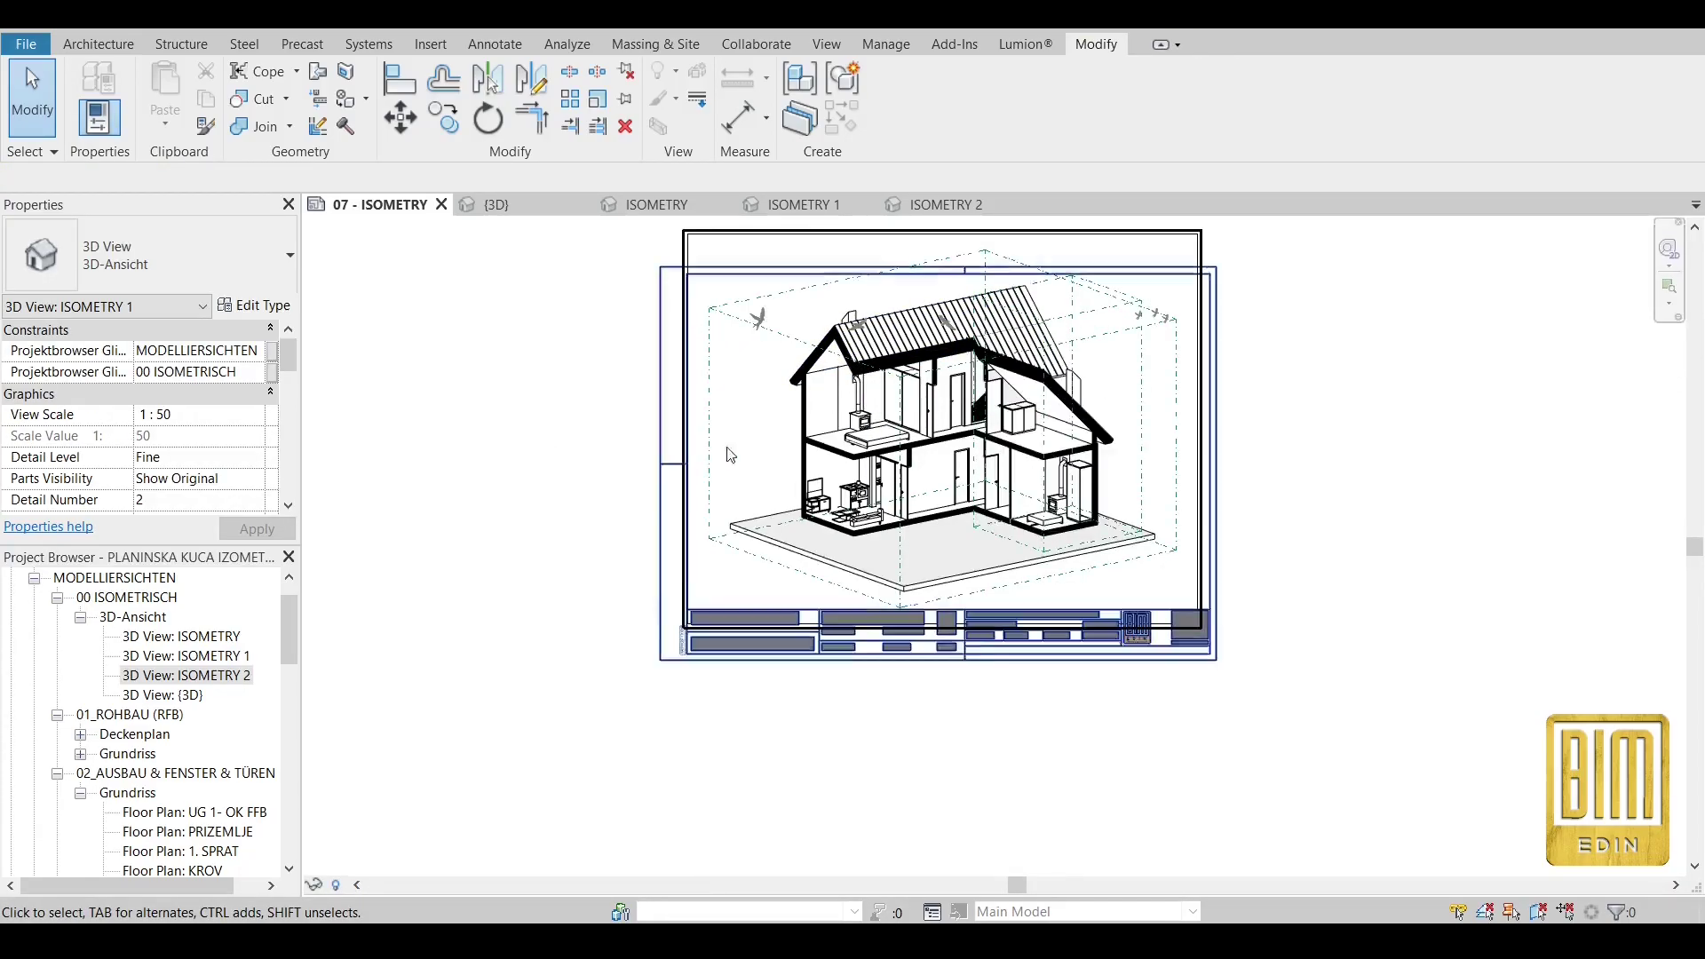
pyautogui.doubleClick(796, 458)
pyautogui.doubleClick(578, 405)
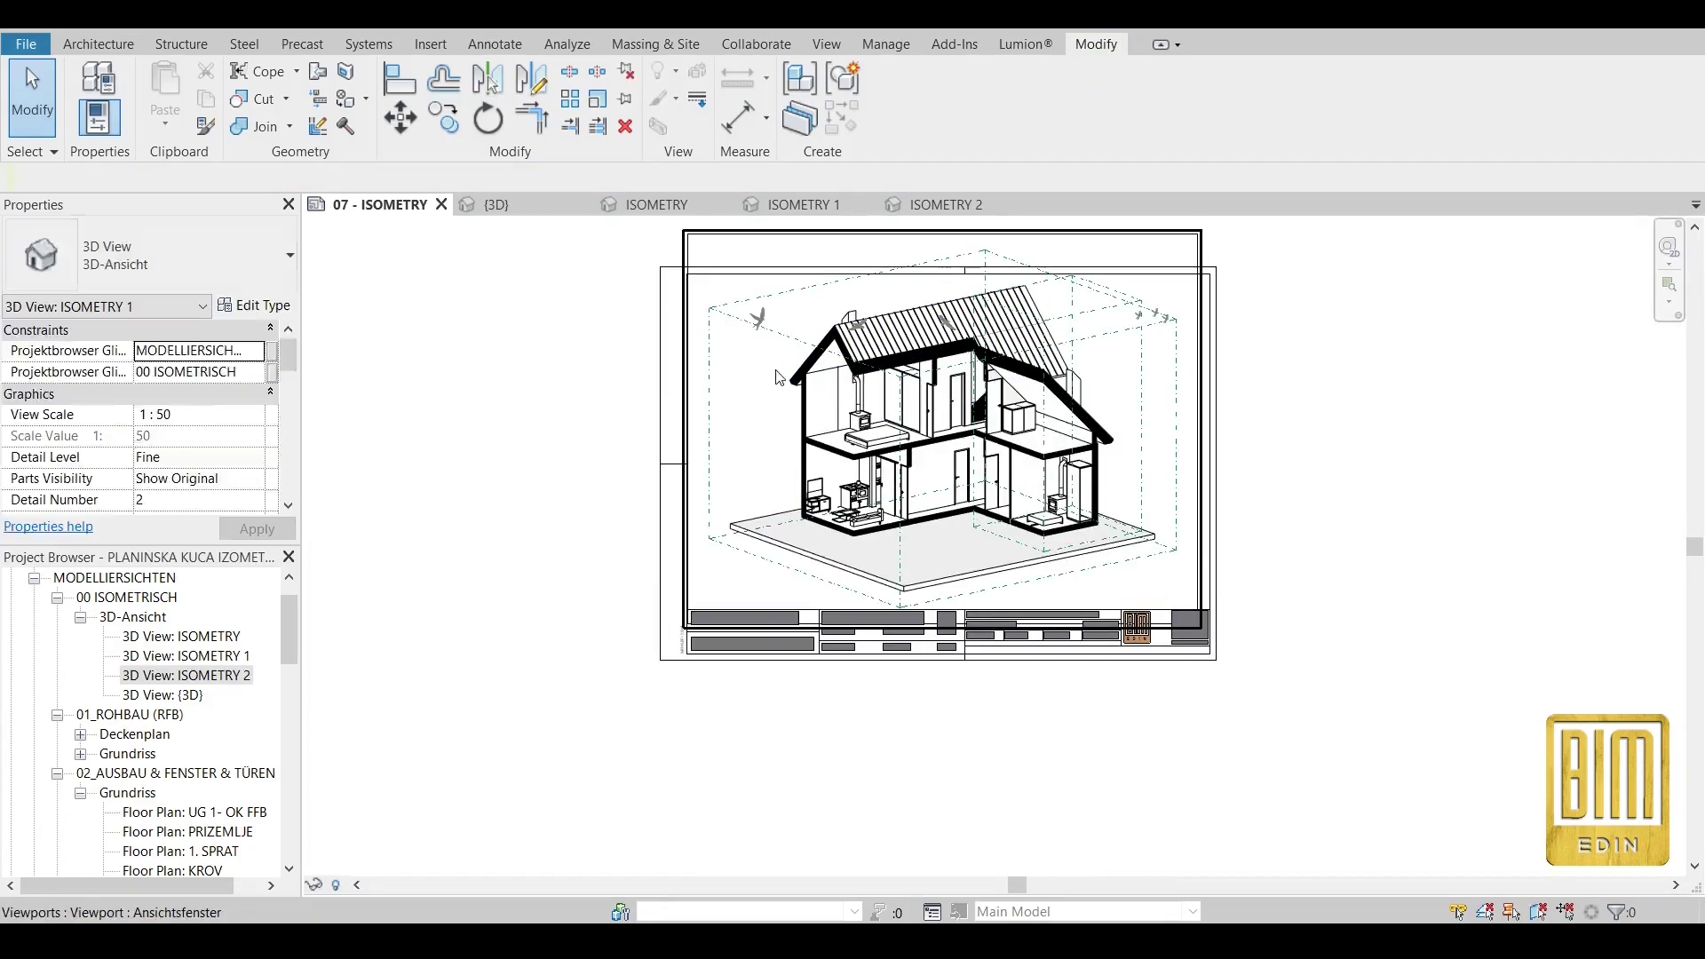
# Activate the ISOMETRY 2 viewport, hide its section box element in the view, and deactivate the view.
pyautogui.click(779, 378)
pyautogui.doubleClick(782, 373)
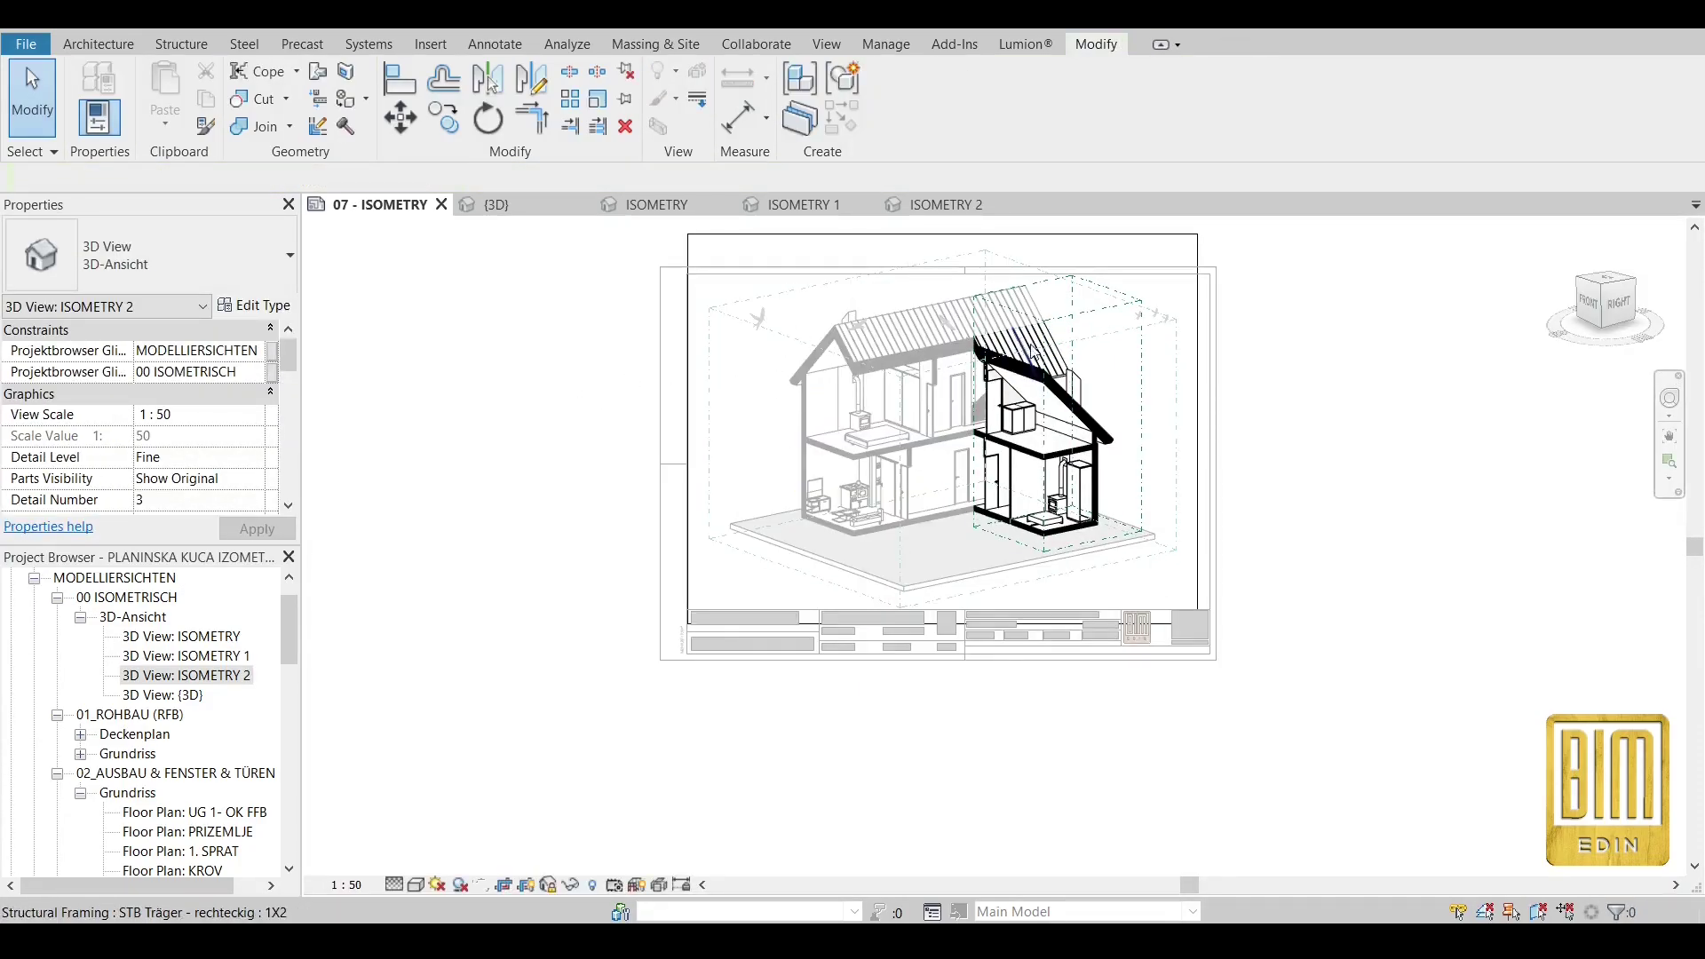
pyautogui.rightClick(1052, 319)
pyautogui.moveTo(1261, 440)
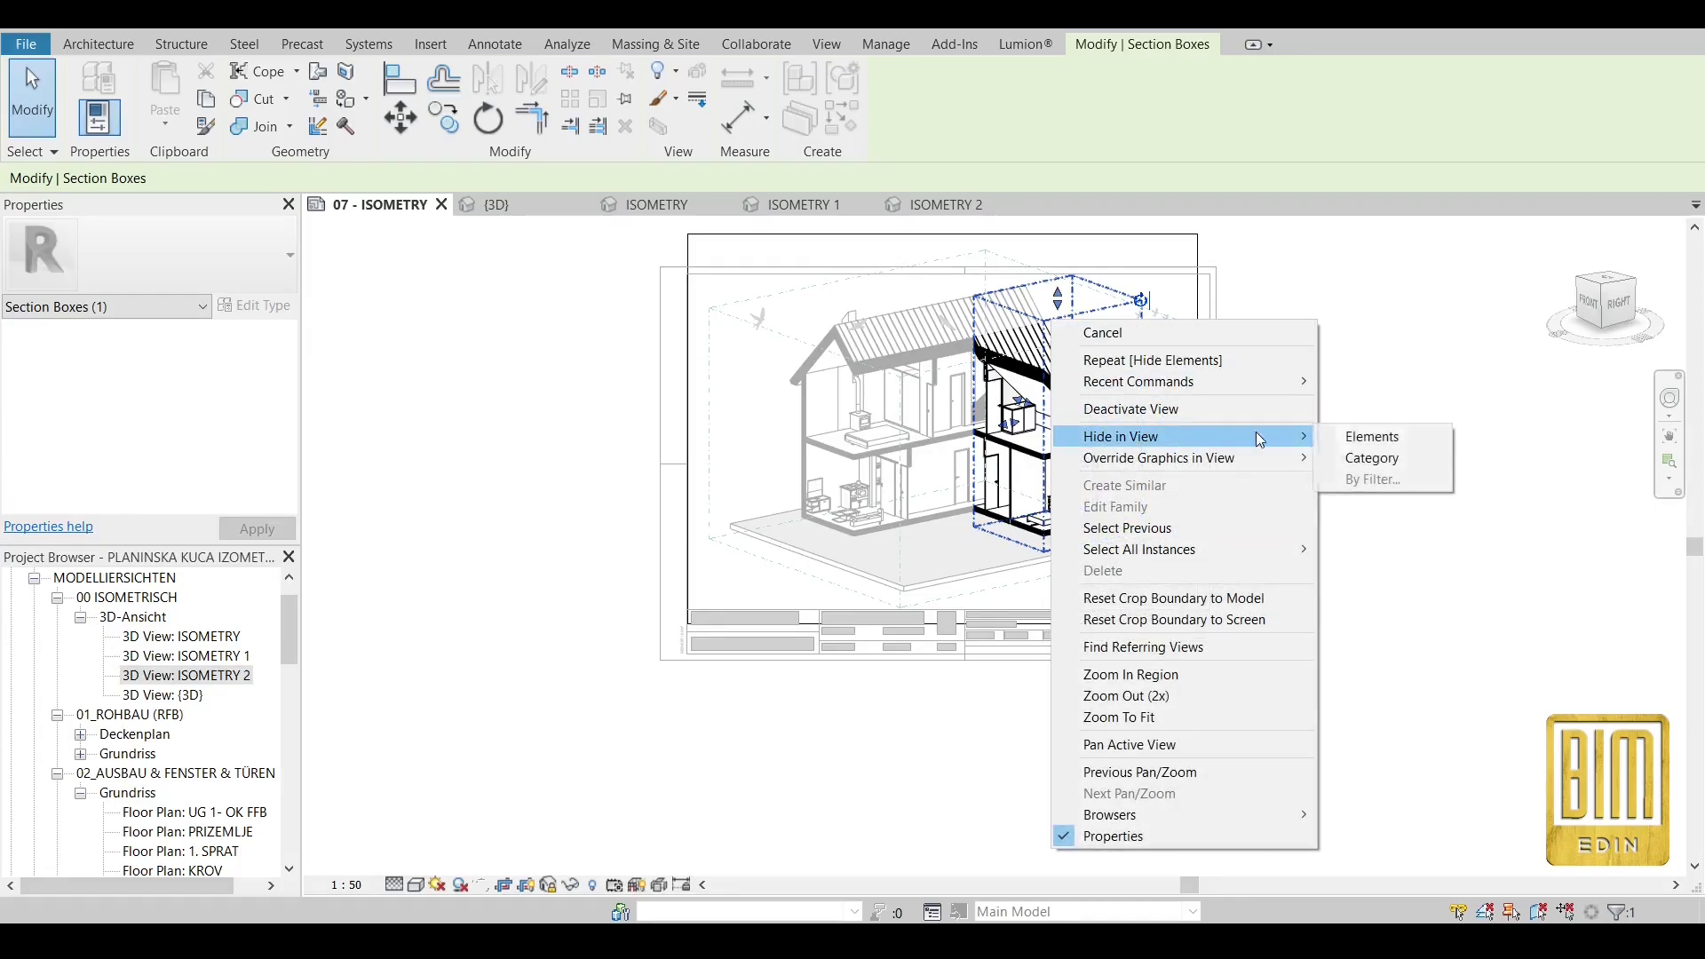
pyautogui.click(1377, 437)
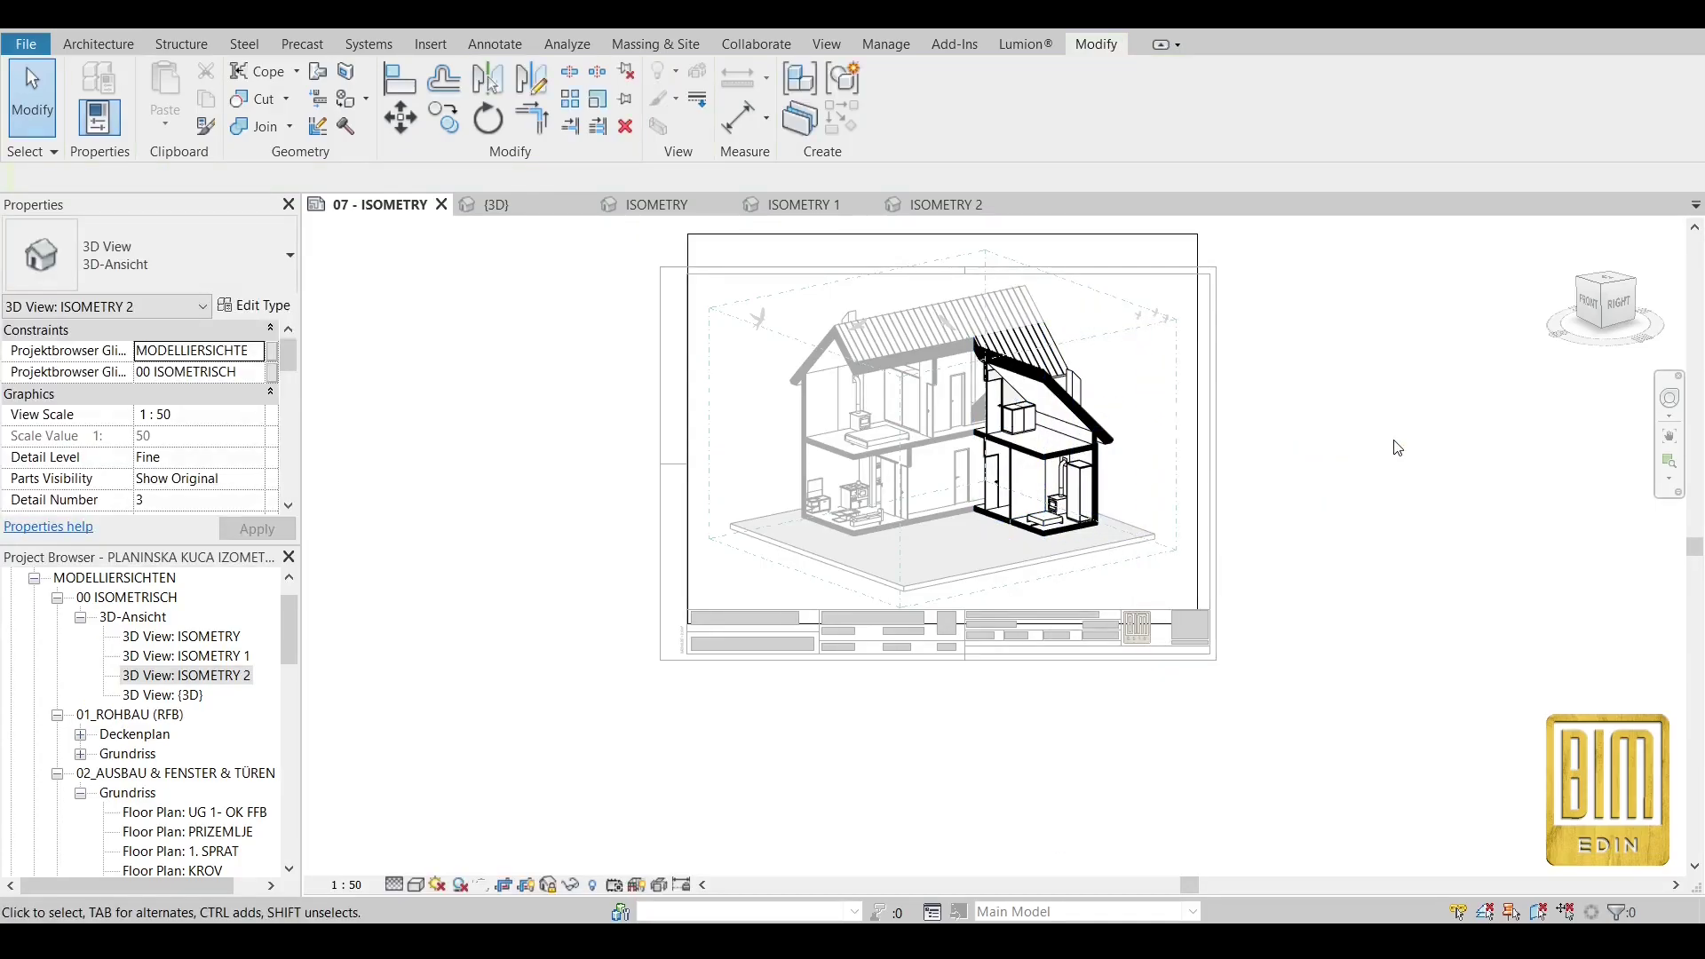
pyautogui.doubleClick(443, 421)
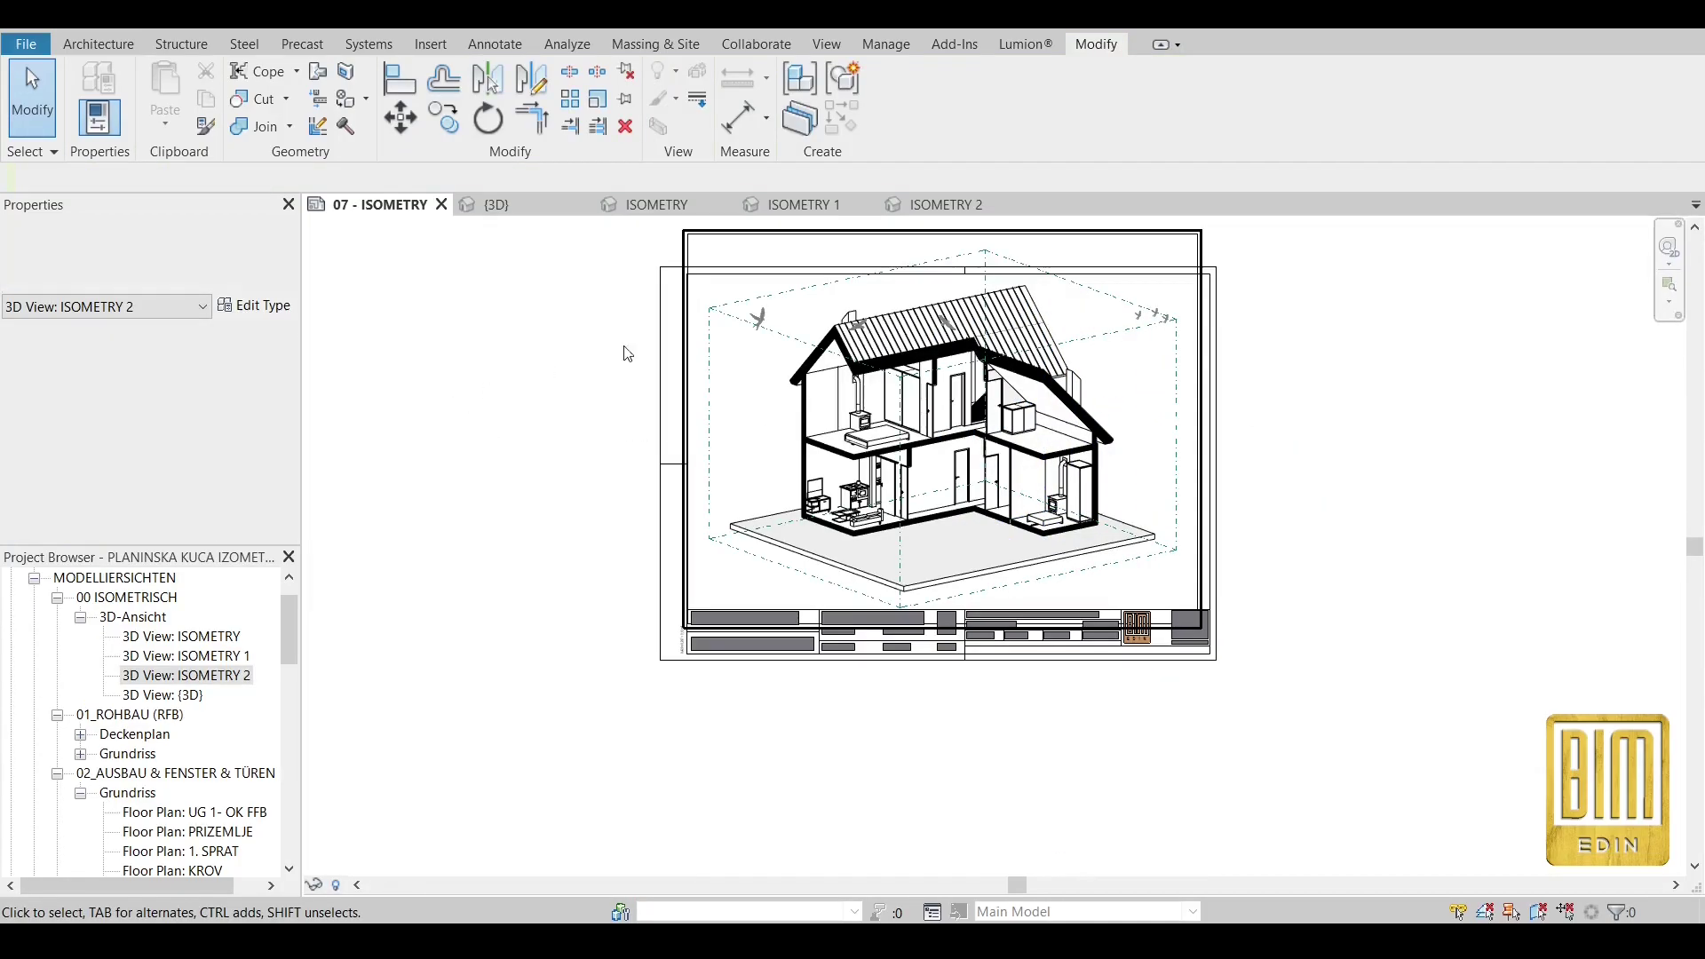
# Activate the base ISOMETRY viewport, hide its section box element in the view, and return to the sheet.
pyautogui.click(723, 354)
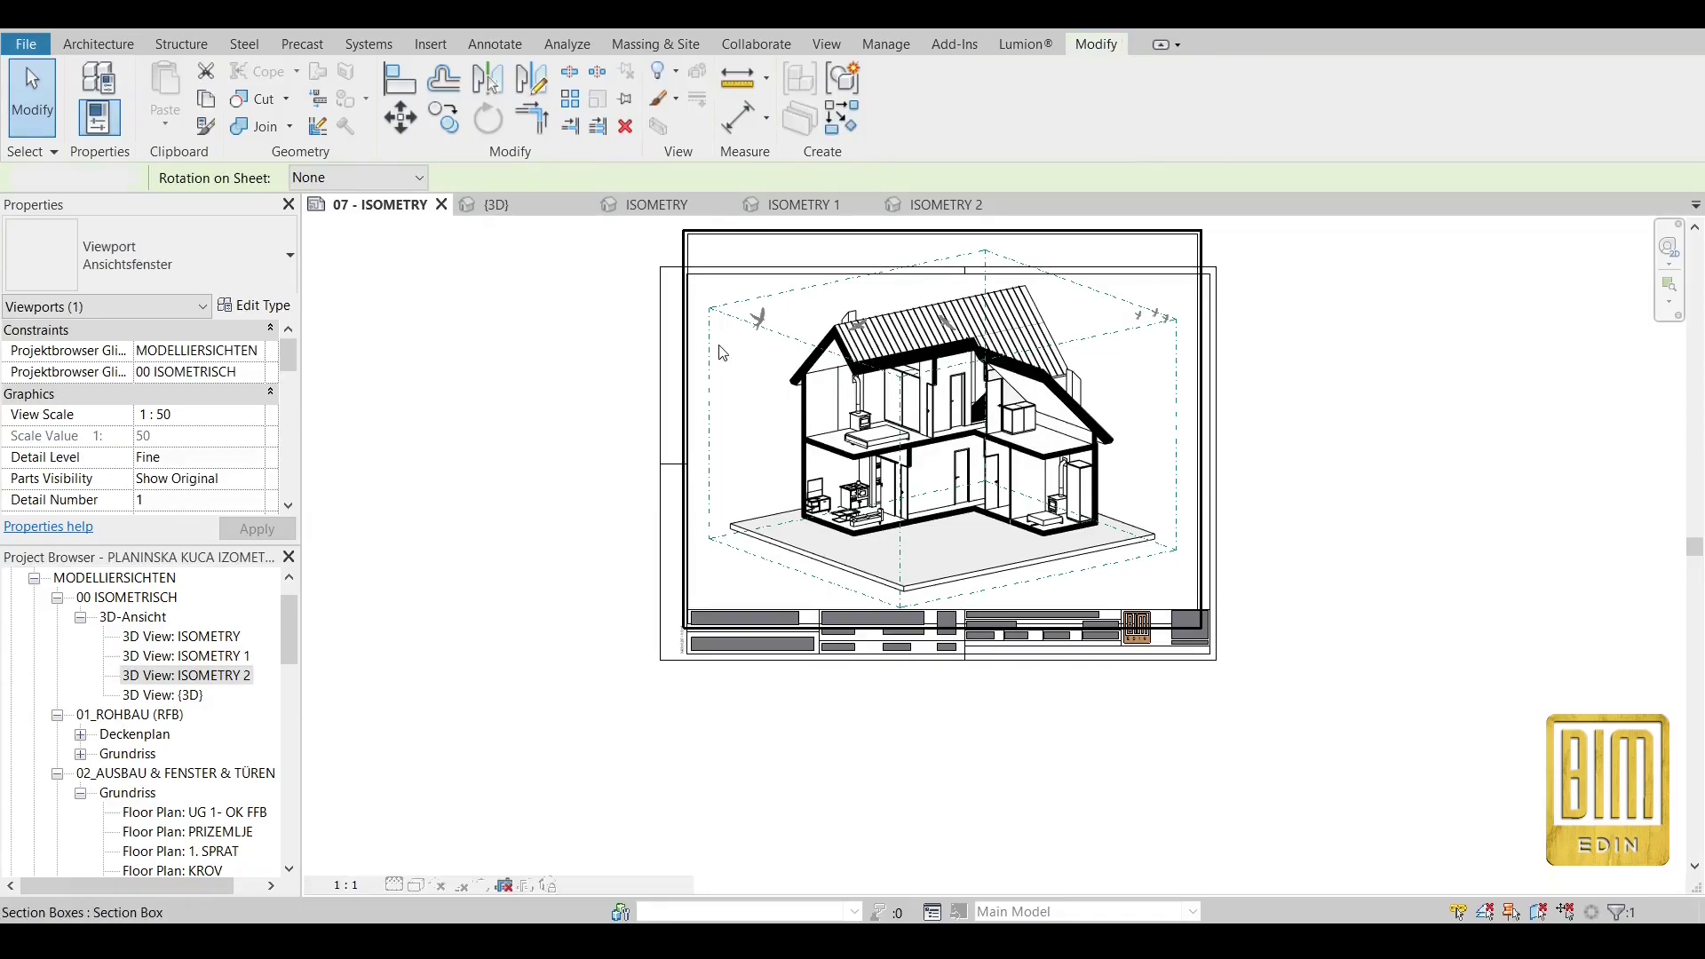
pyautogui.doubleClick(723, 353)
pyautogui.click(711, 356)
pyautogui.rightClick(715, 340)
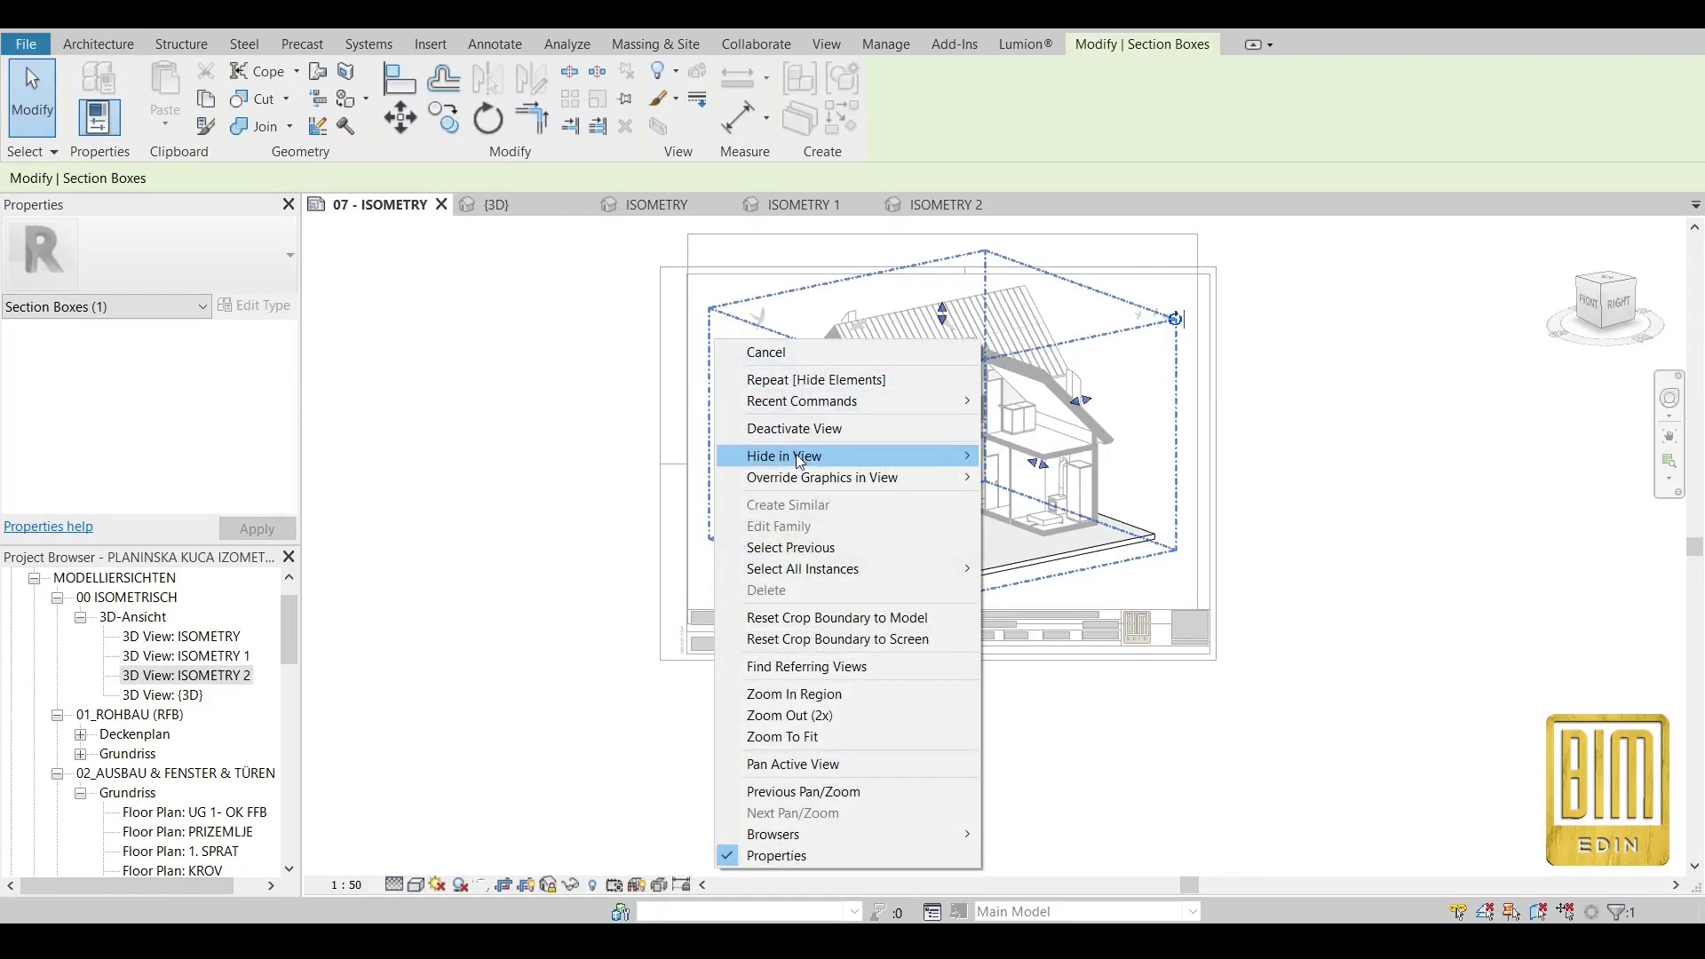
pyautogui.moveTo(800, 462)
pyautogui.click(1101, 463)
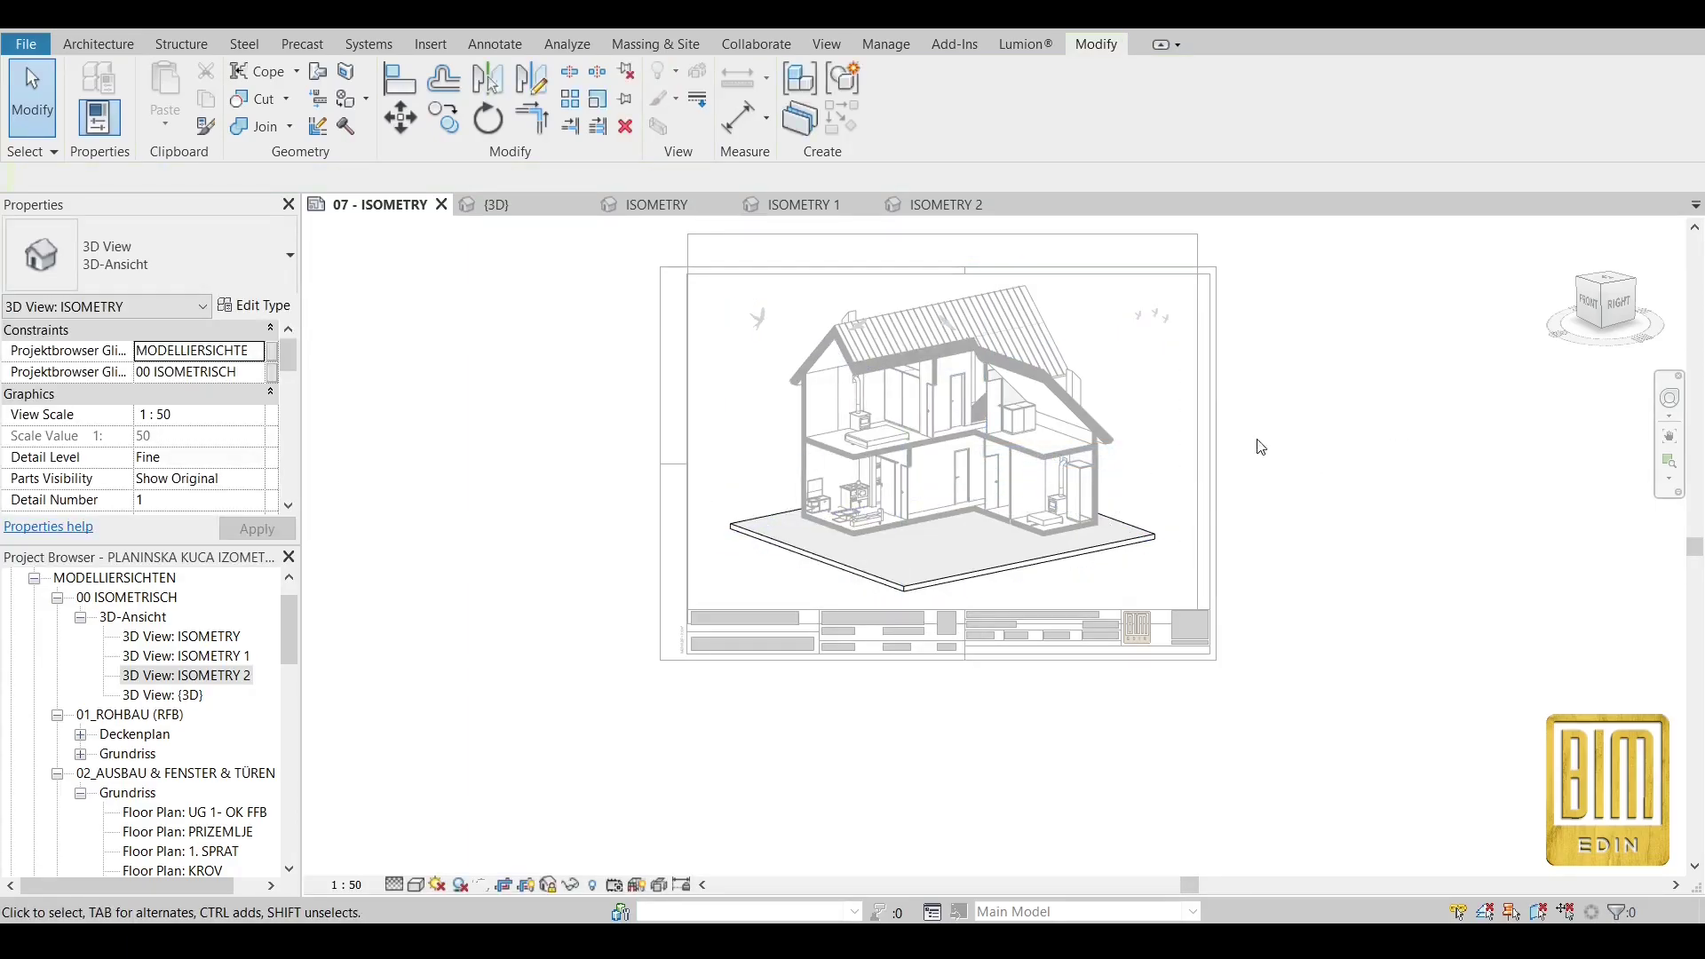
pyautogui.doubleClick(511, 459)
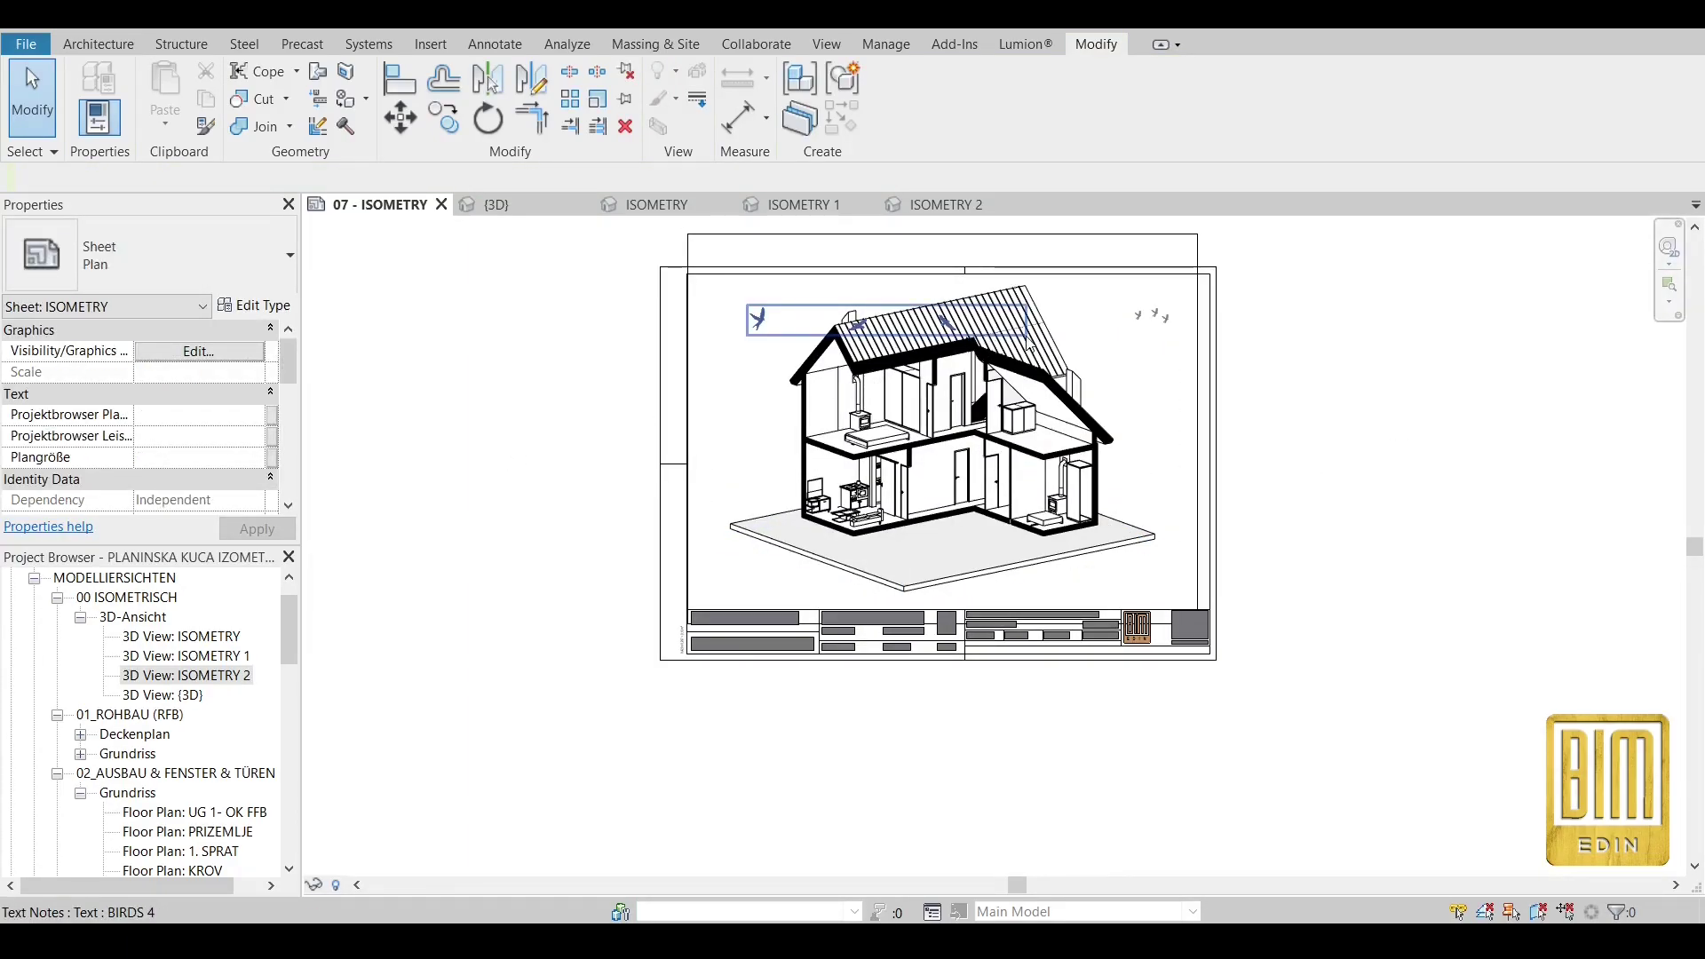
# Move the BIRDS 4 text note toward the sheet's upper-left corner and shift the small bird group slightly left.
pyautogui.scroll(5, 1029, 343)
pyautogui.scroll(-5, 977, 408)
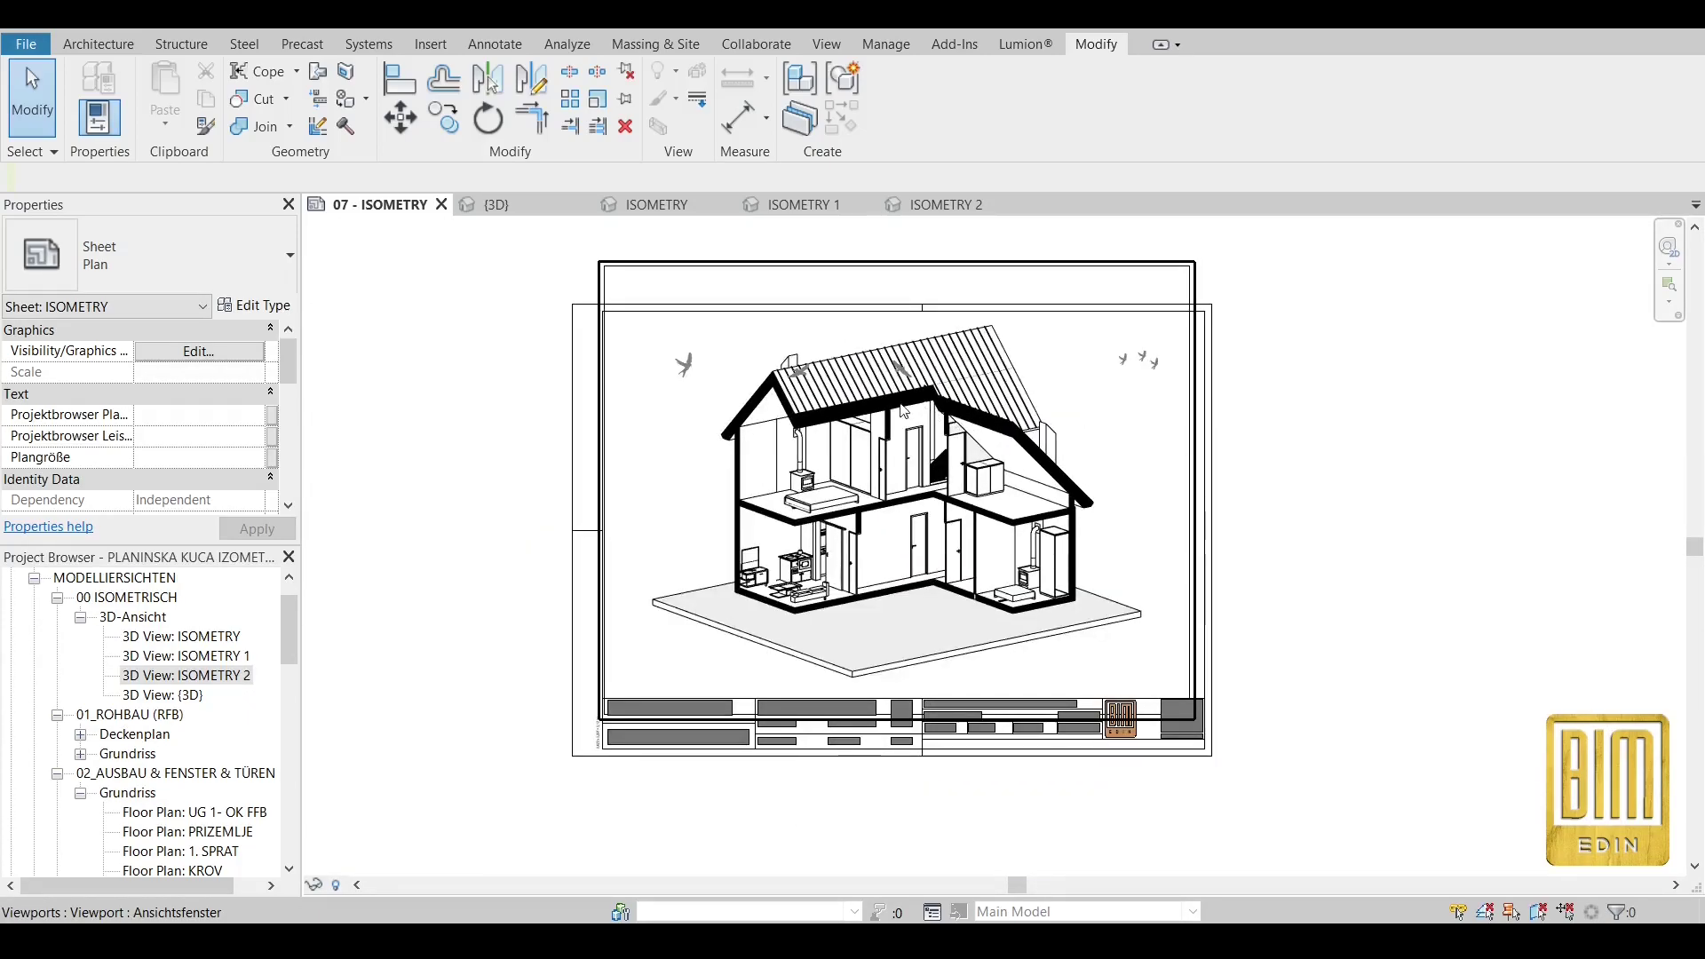
pyautogui.moveTo(677, 356); pyautogui.dragTo(630, 325)
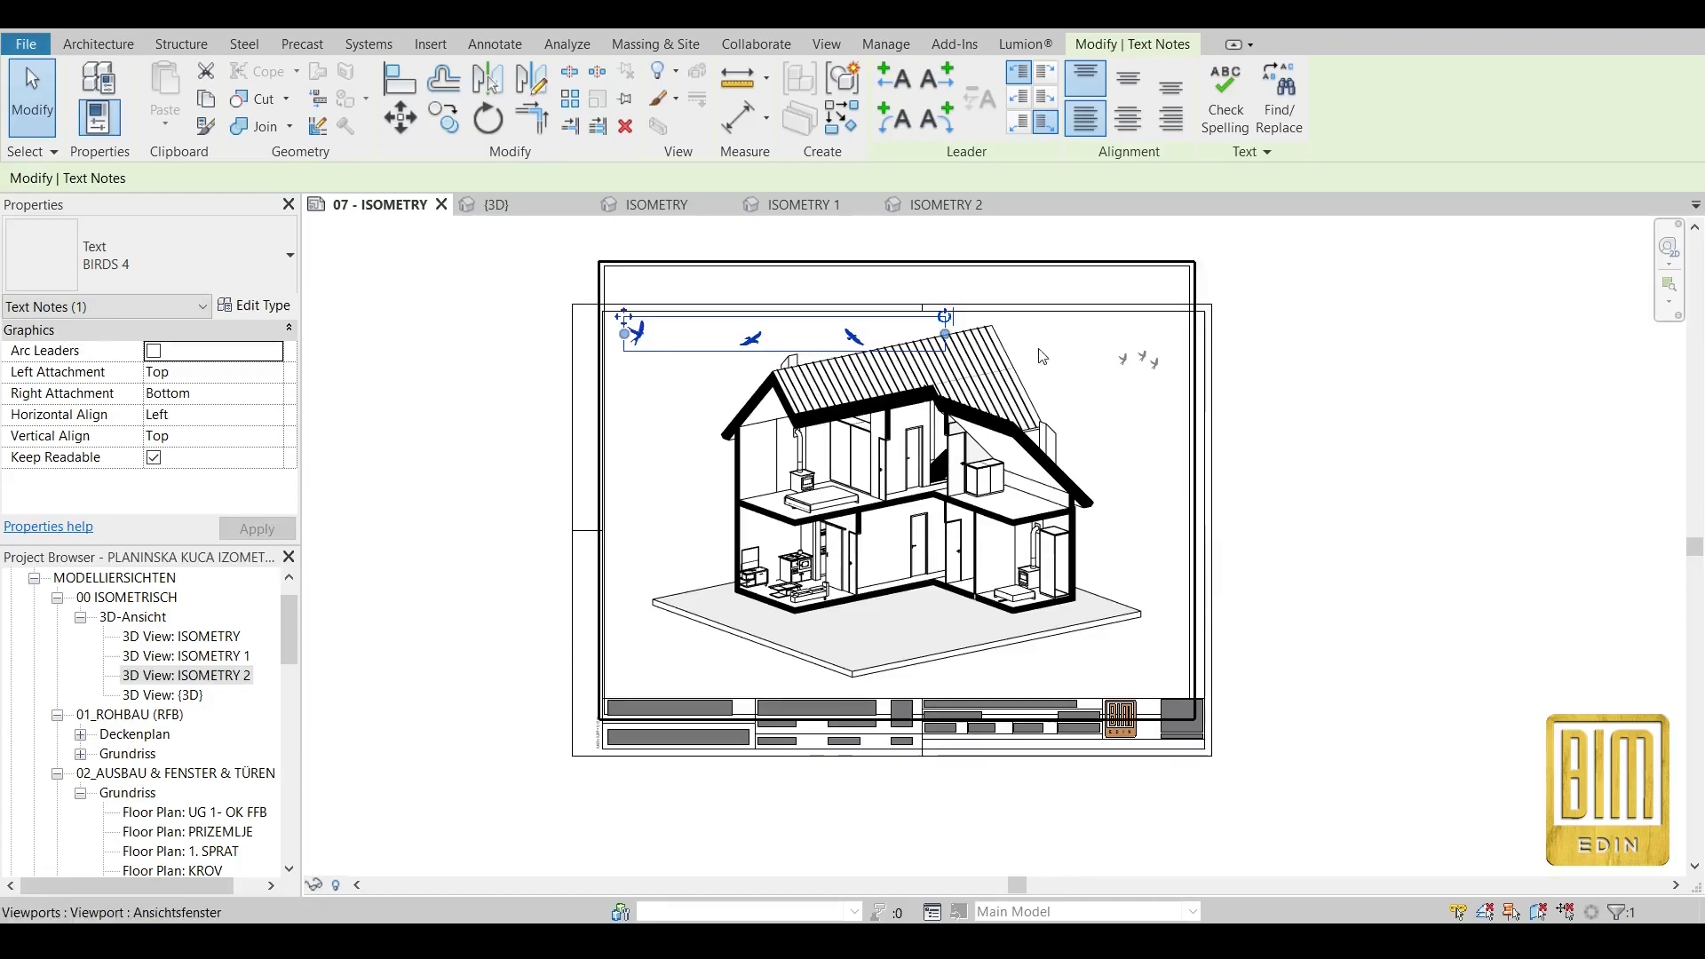
pyautogui.click(1132, 360)
pyautogui.moveTo(1132, 360); pyautogui.dragTo(1116, 358)
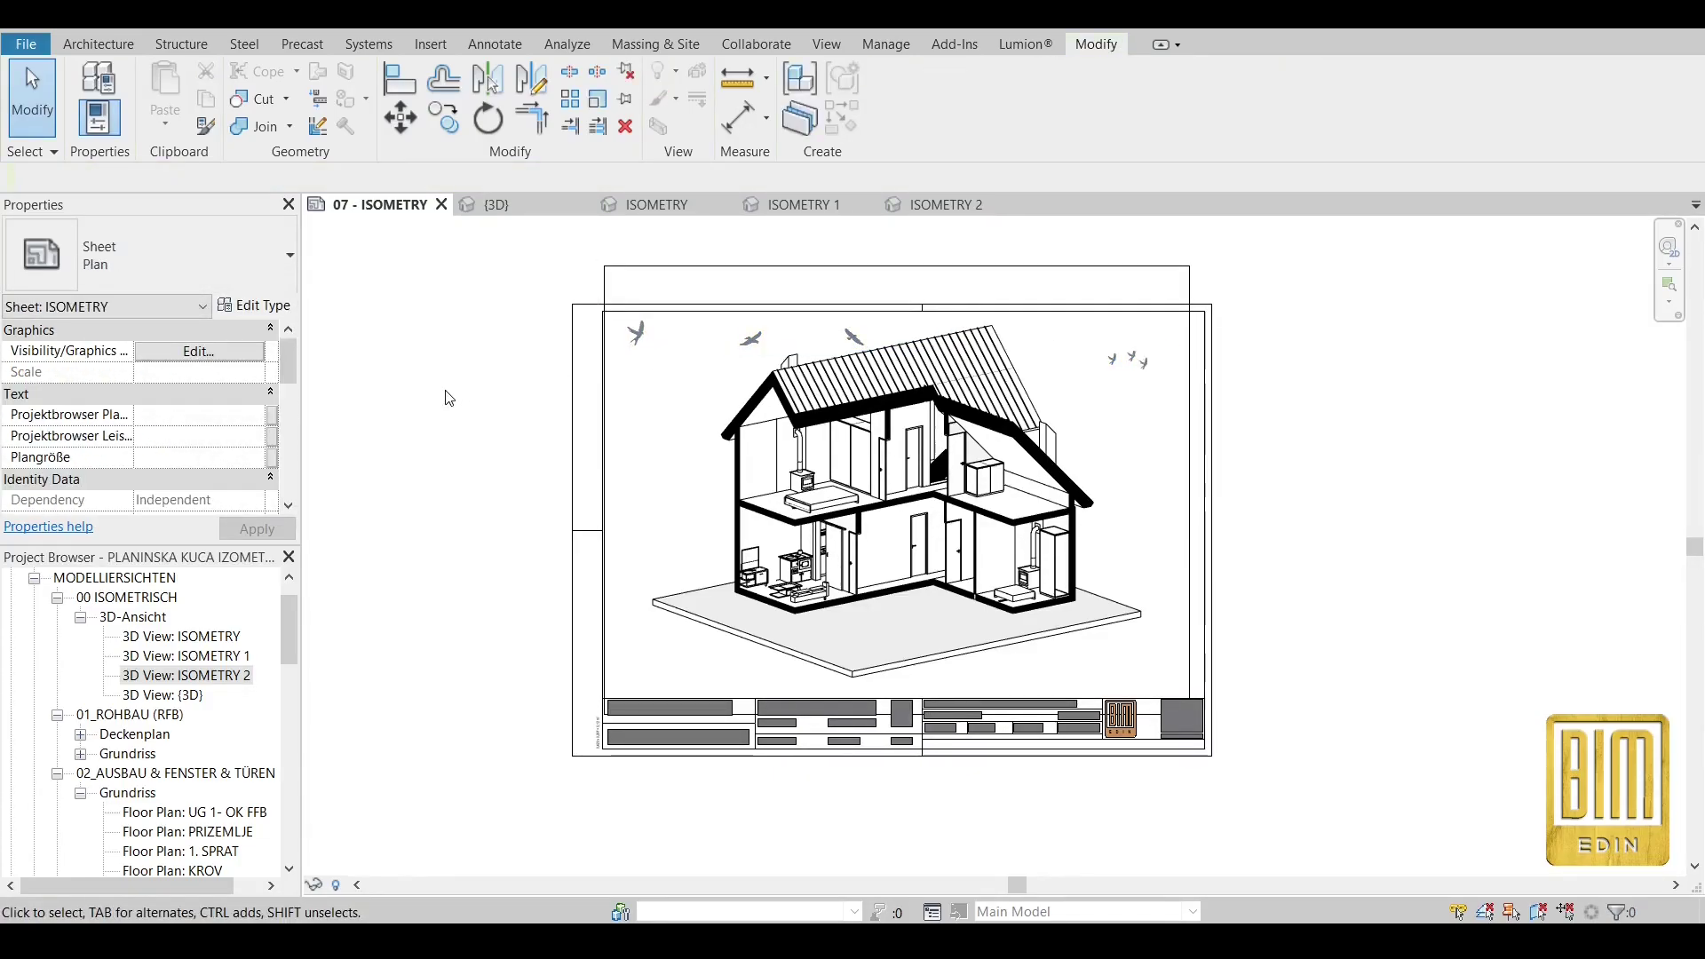
# Turn off Crop Region Visible for the ISOMETRY 2 and ISOMETRY viewports on the sheet.
pyautogui.click(701, 282)
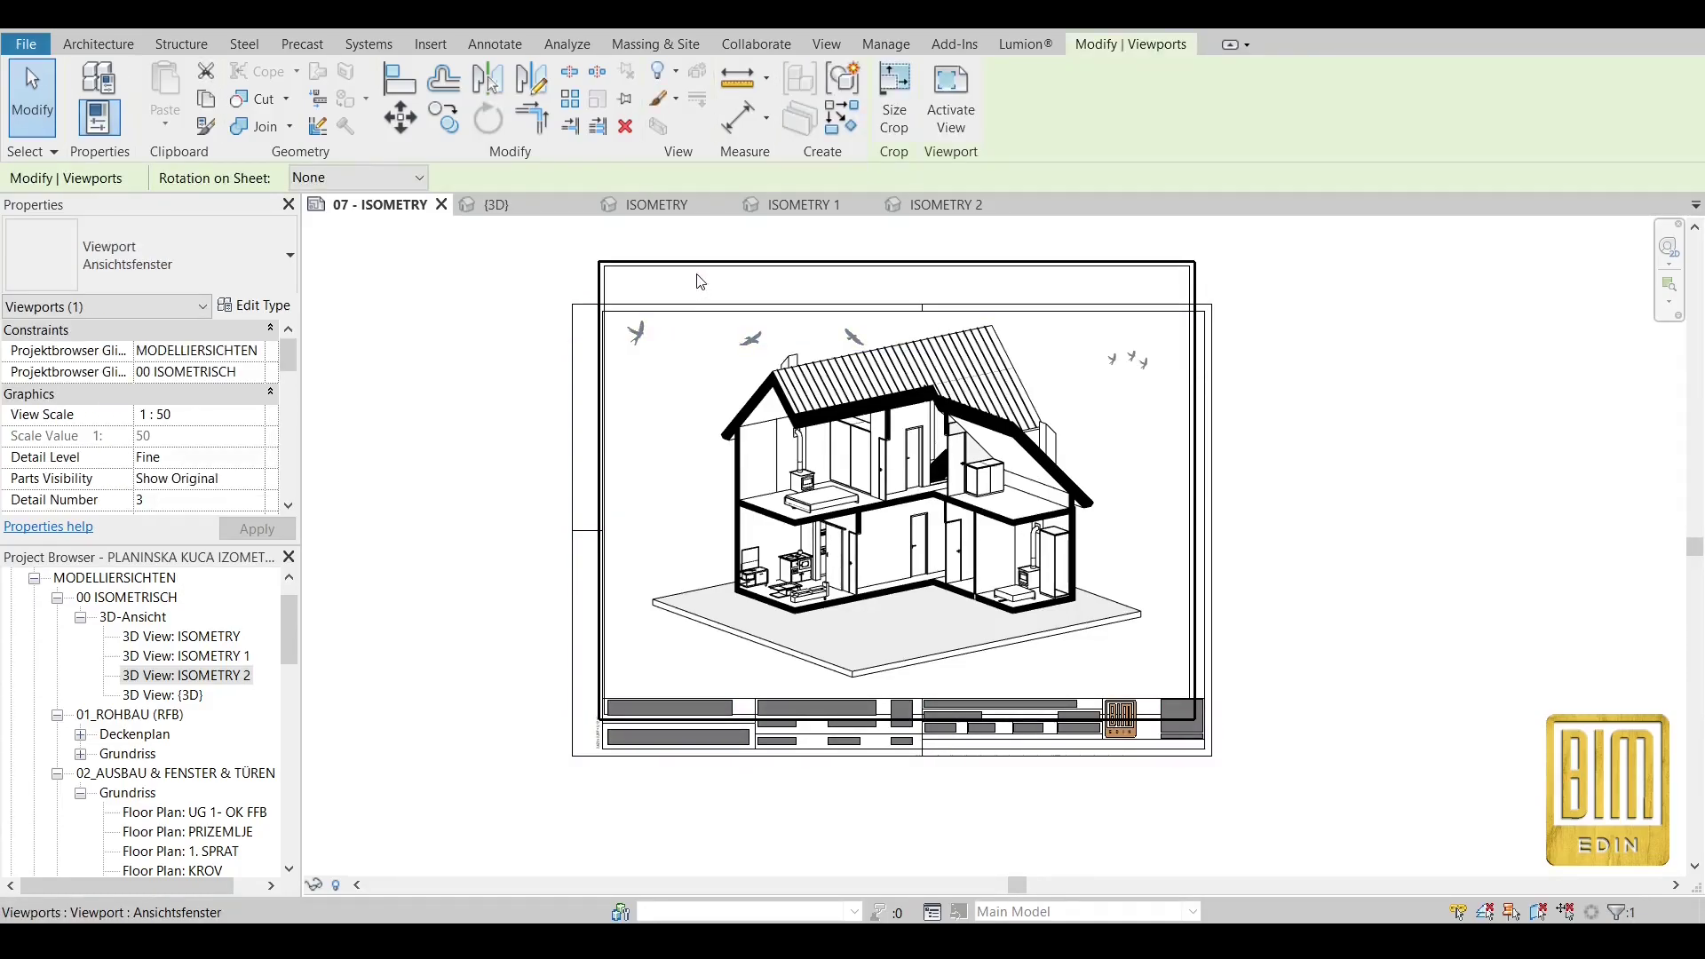
pyautogui.scroll(-5, 171, 423)
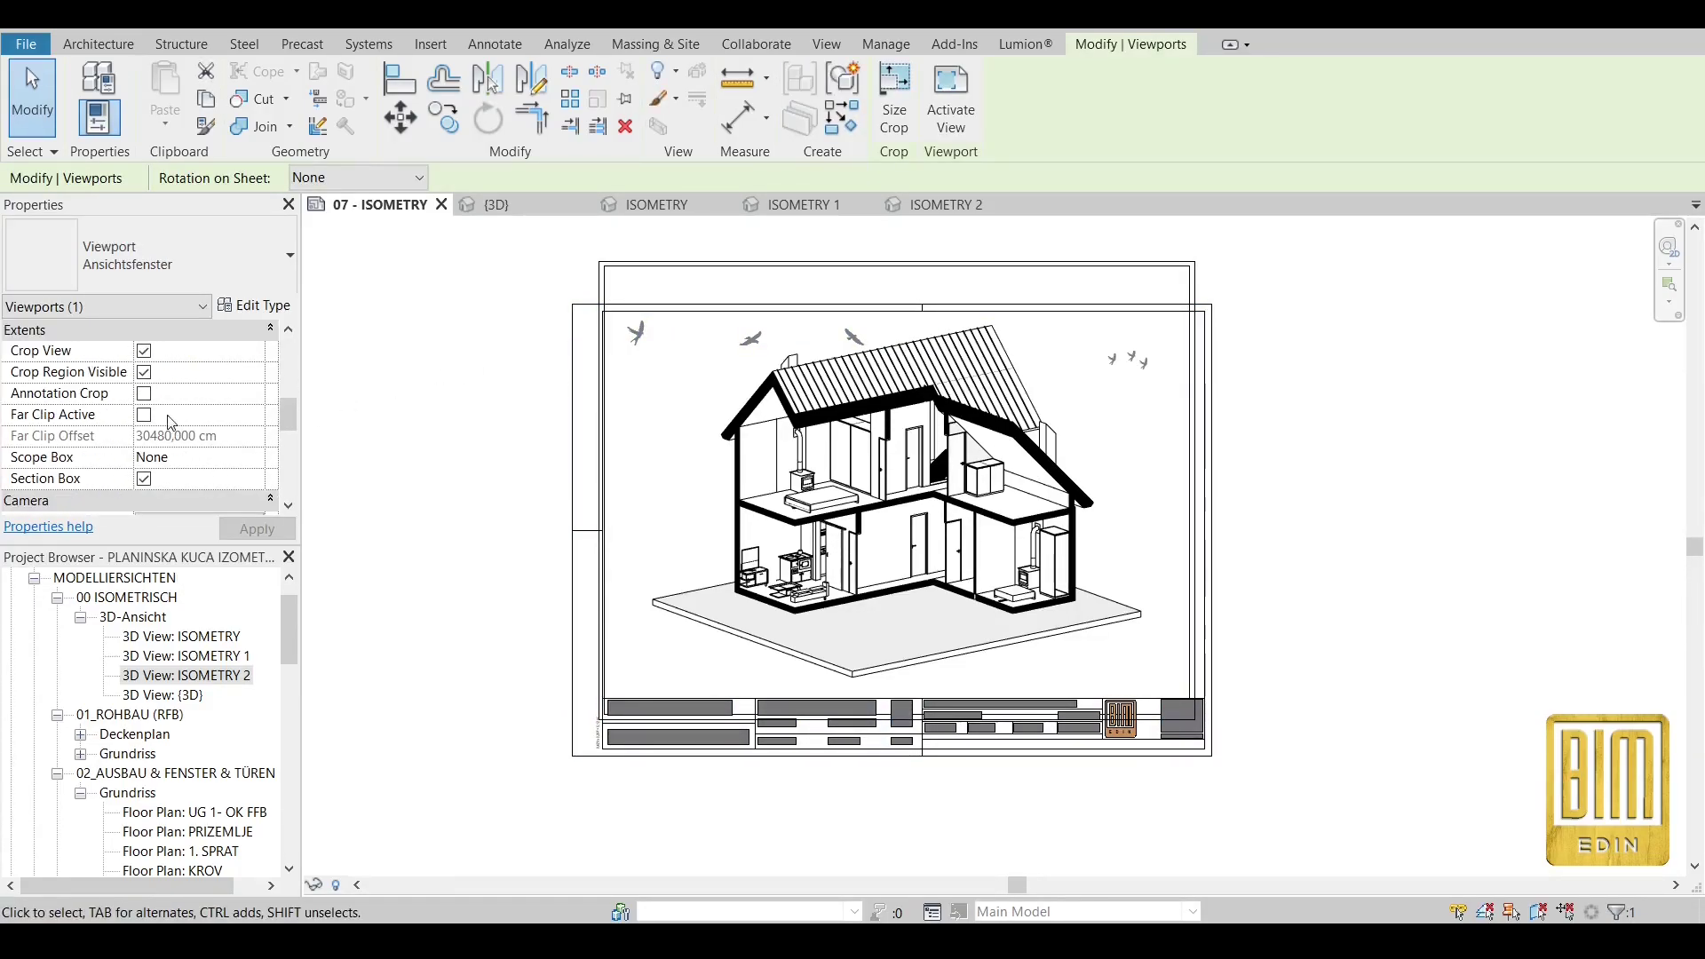
pyautogui.click(144, 373)
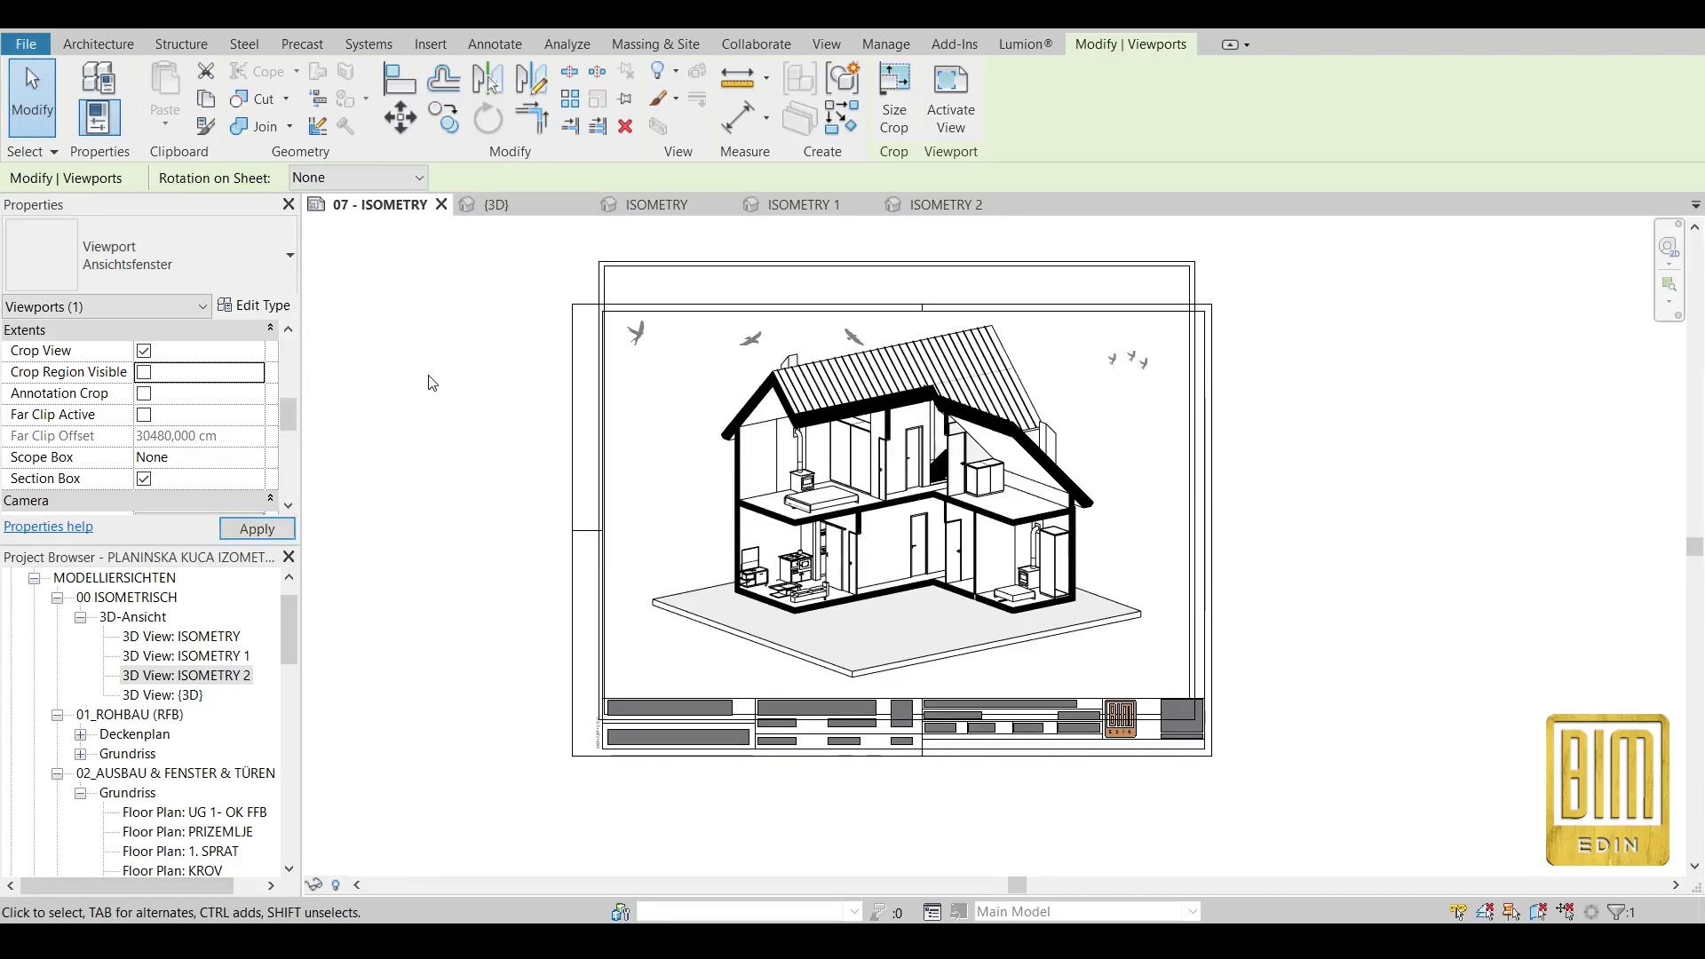
pyautogui.click(484, 372)
pyautogui.click(592, 263)
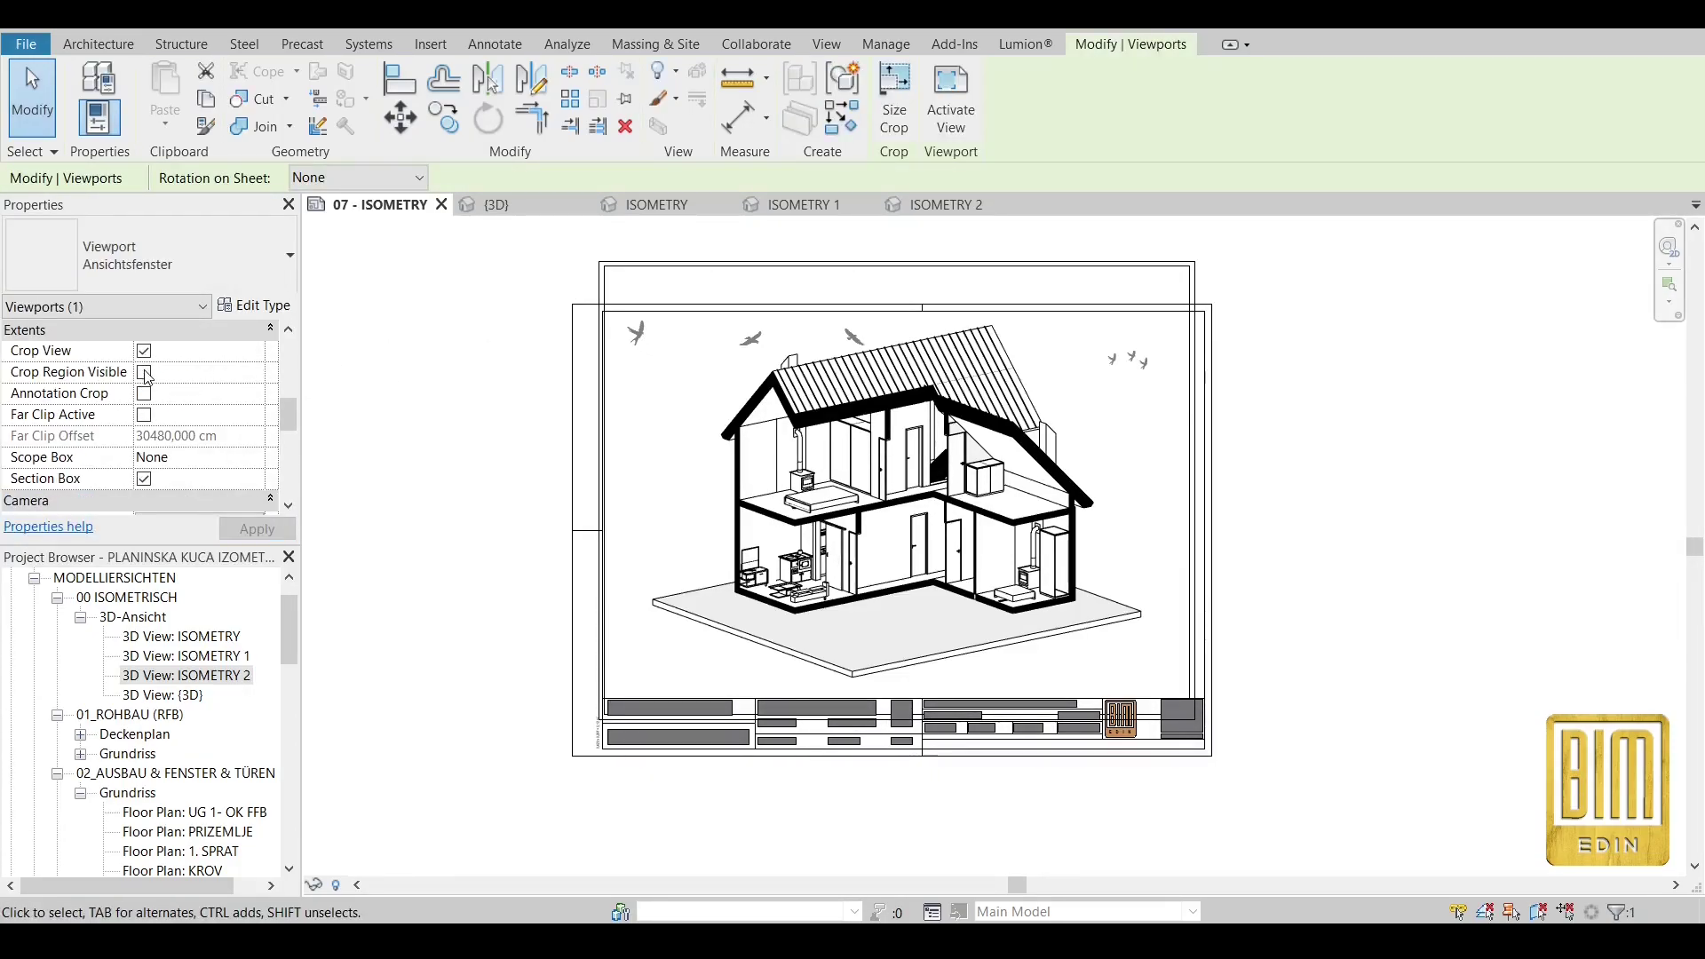
pyautogui.click(144, 373)
pyautogui.click(426, 388)
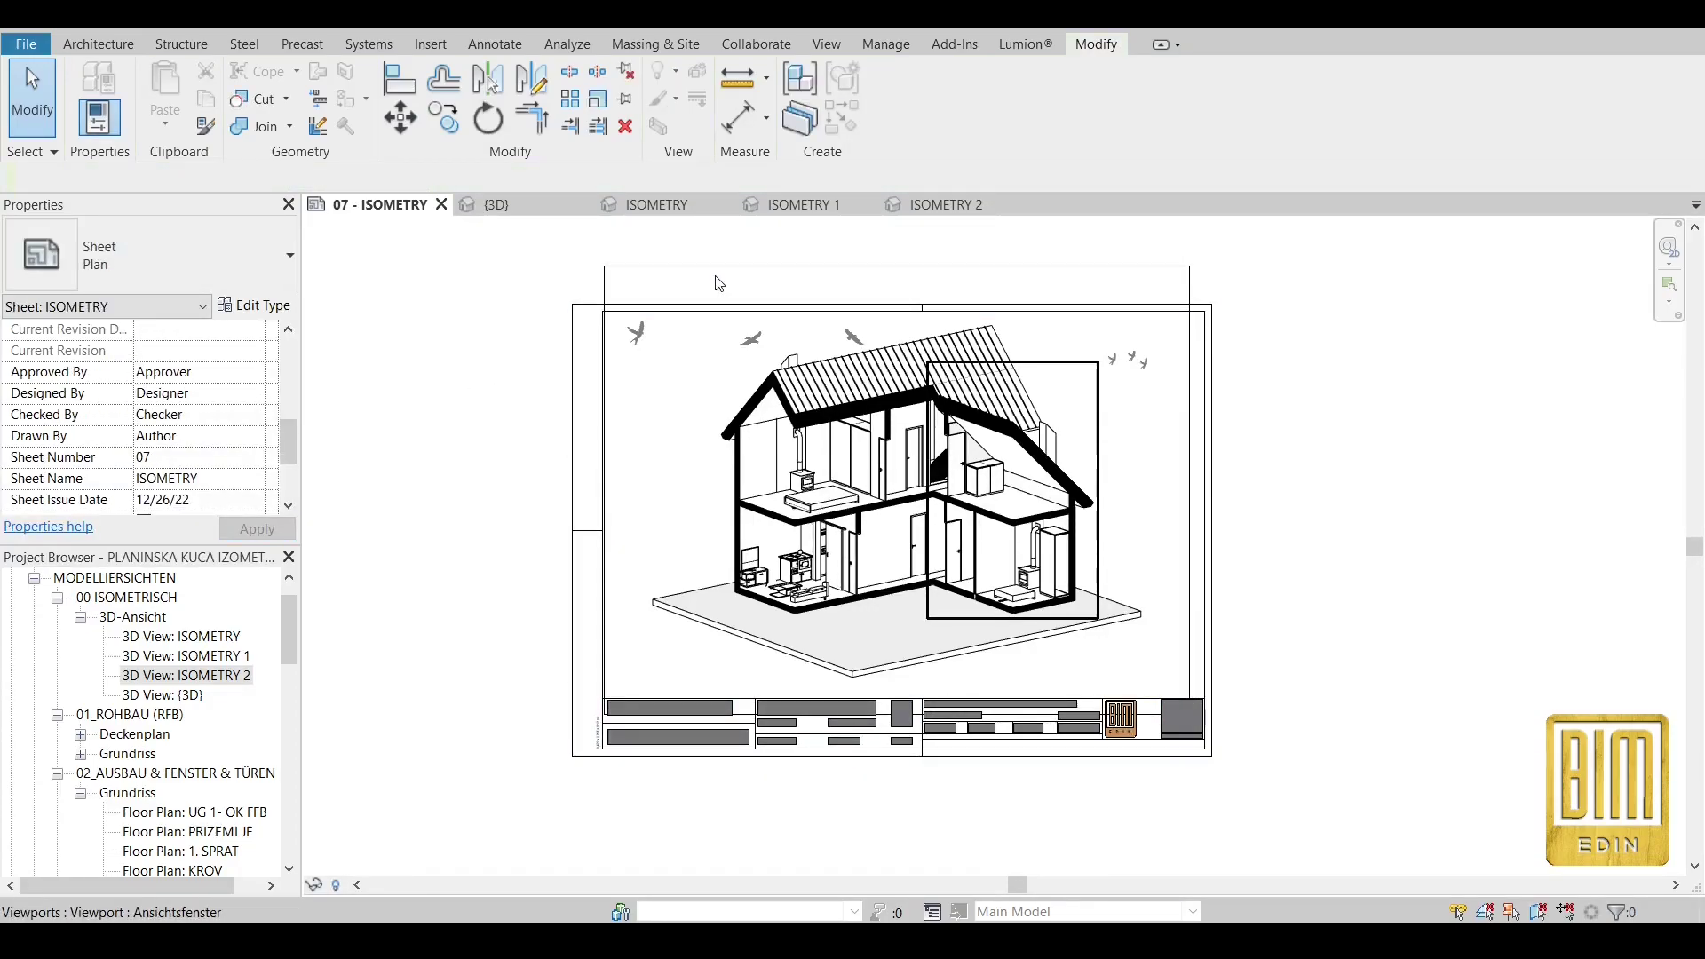
pyautogui.click(737, 284)
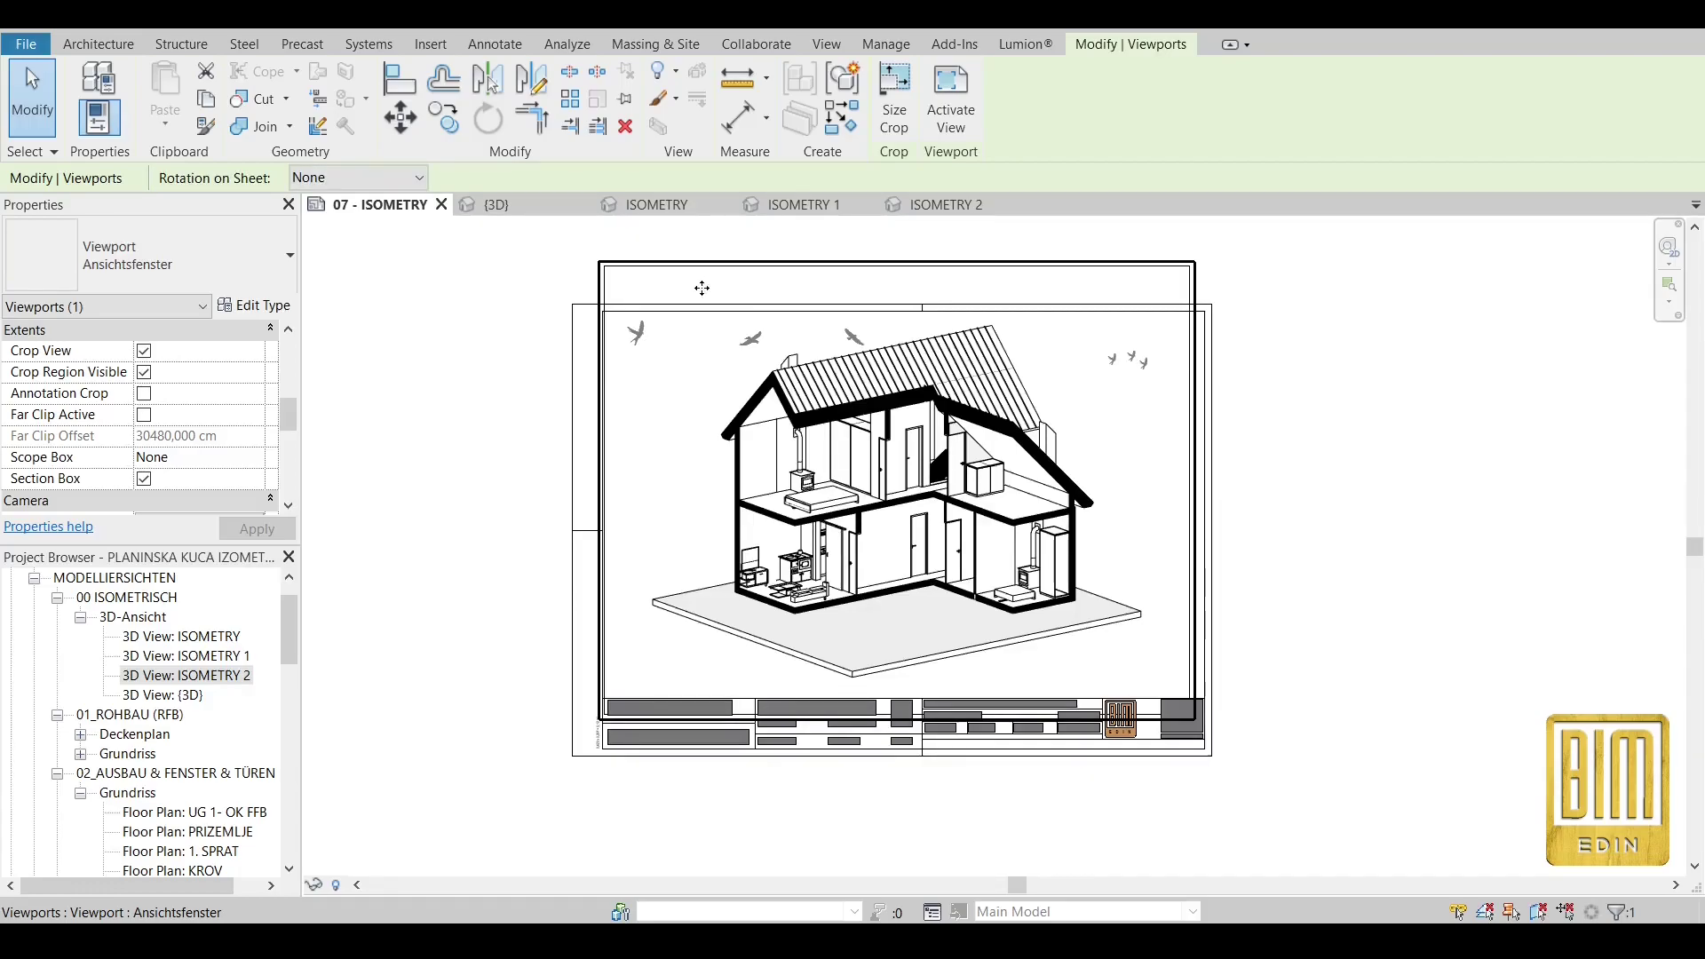
pyautogui.click(471, 369)
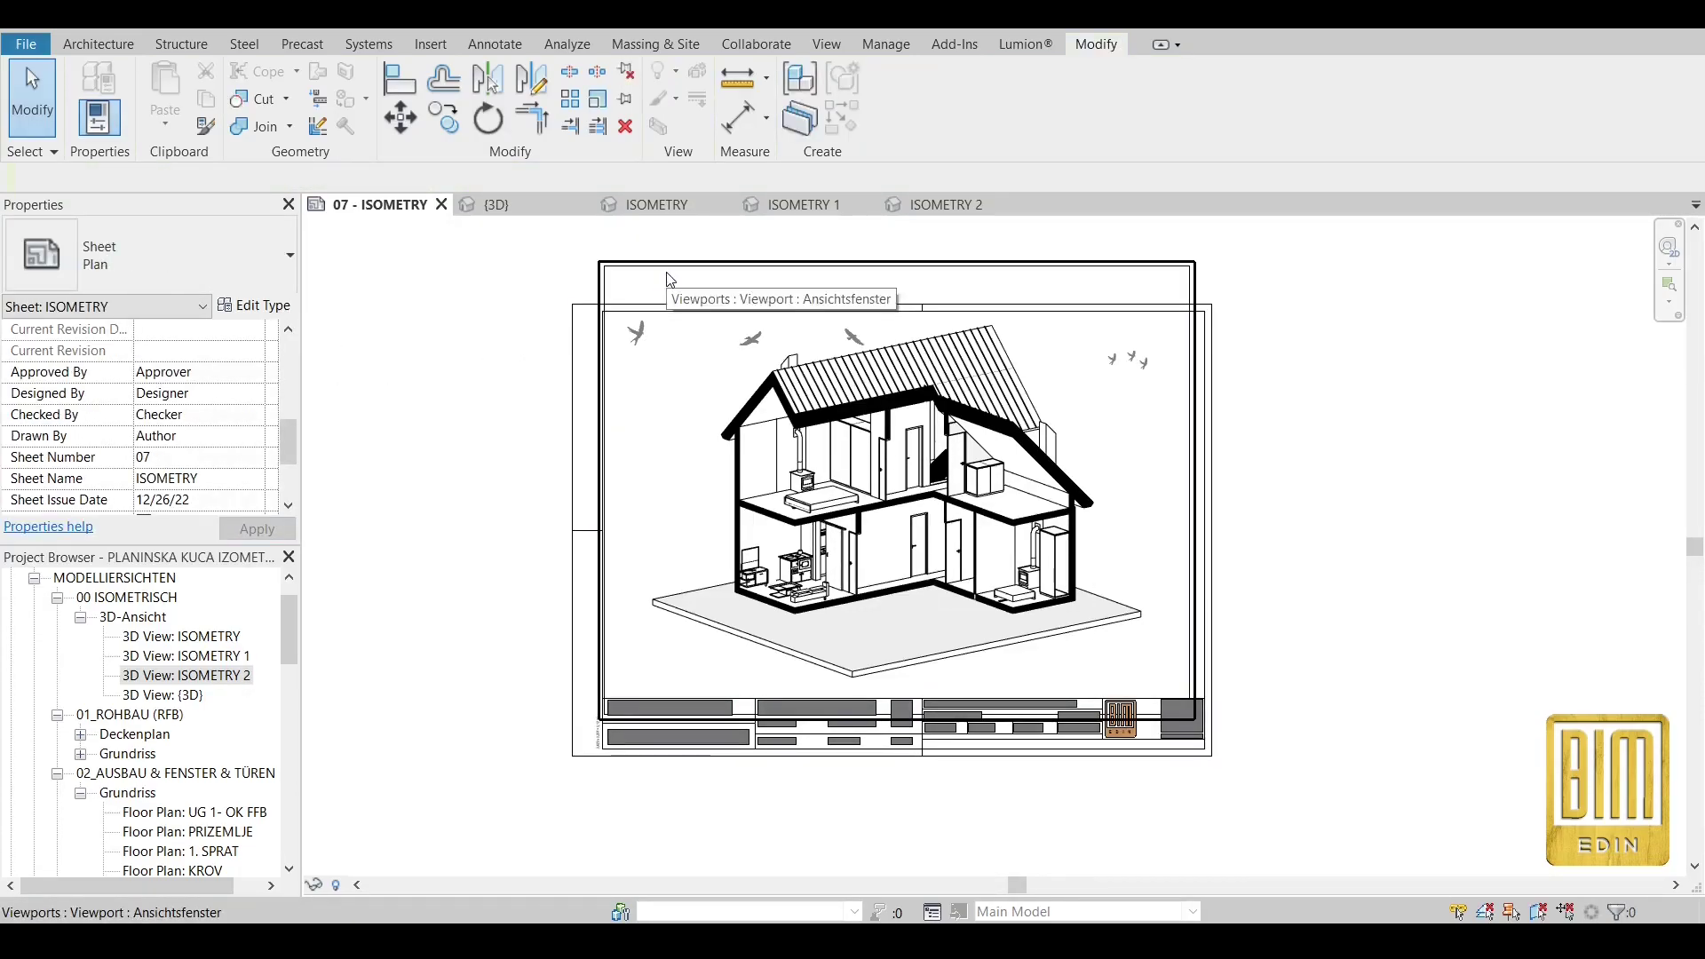
pyautogui.click(671, 283)
pyautogui.click(456, 335)
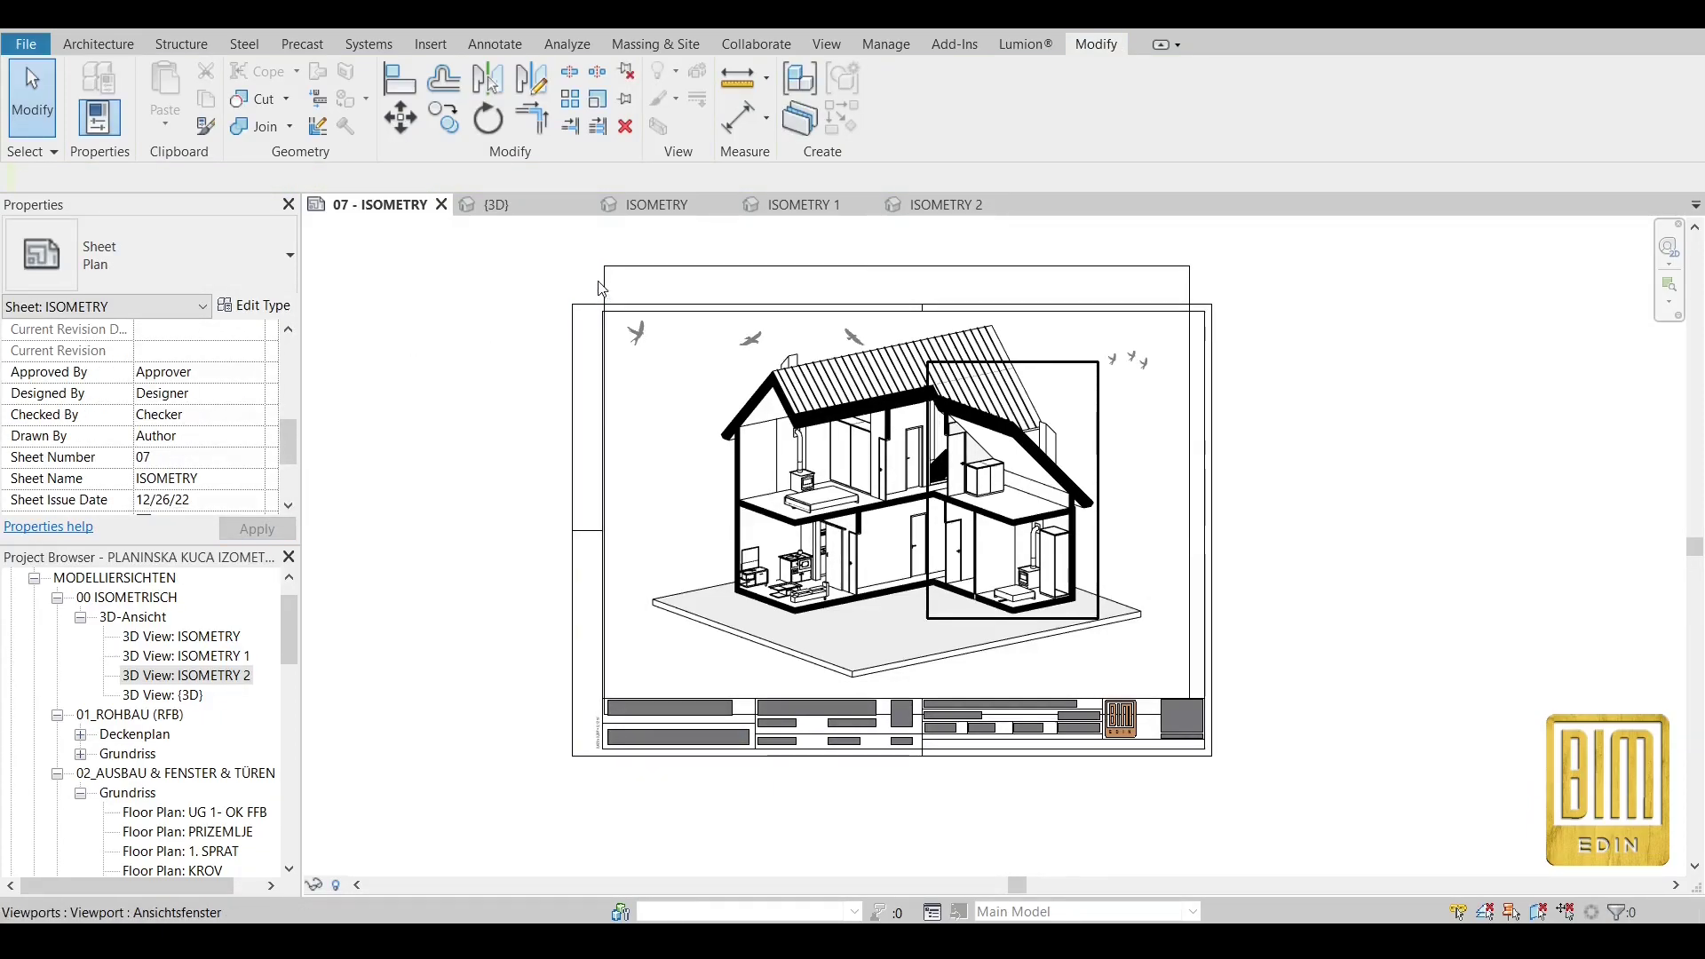
# Select everything on the sheet and filter the selection down to the Viewports category only.
pyautogui.scroll(-2, 628, 494)
pyautogui.moveTo(590, 286); pyautogui.dragTo(1124, 716)
pyautogui.click(894, 89)
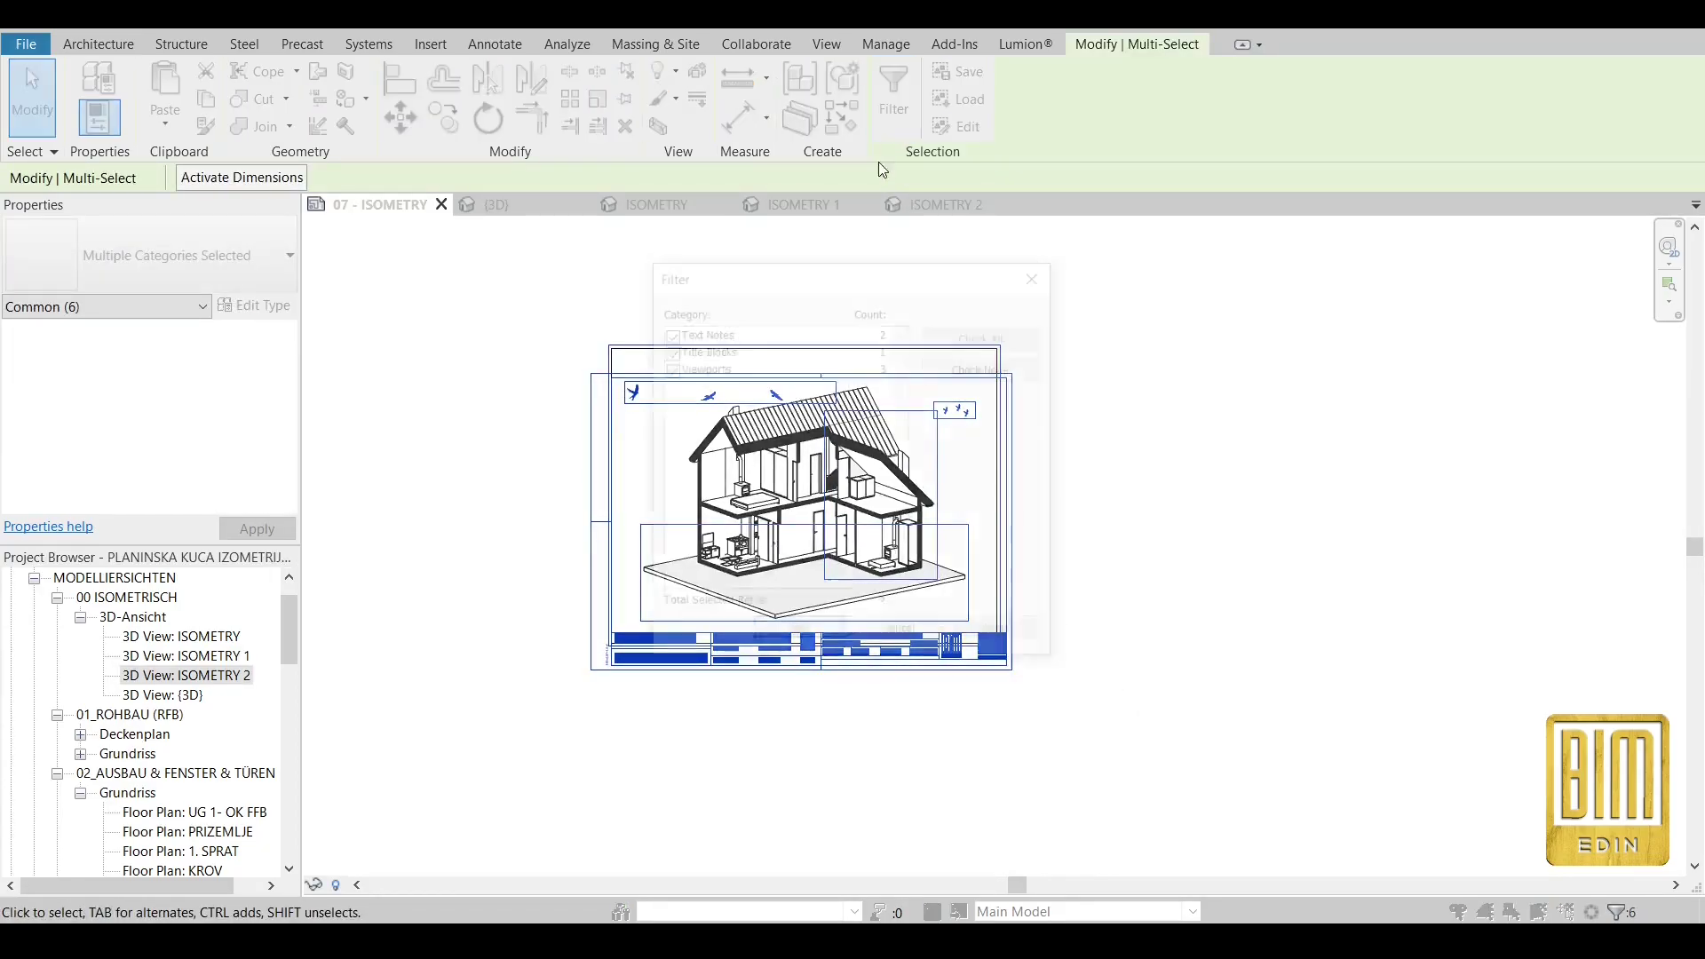
pyautogui.click(988, 369)
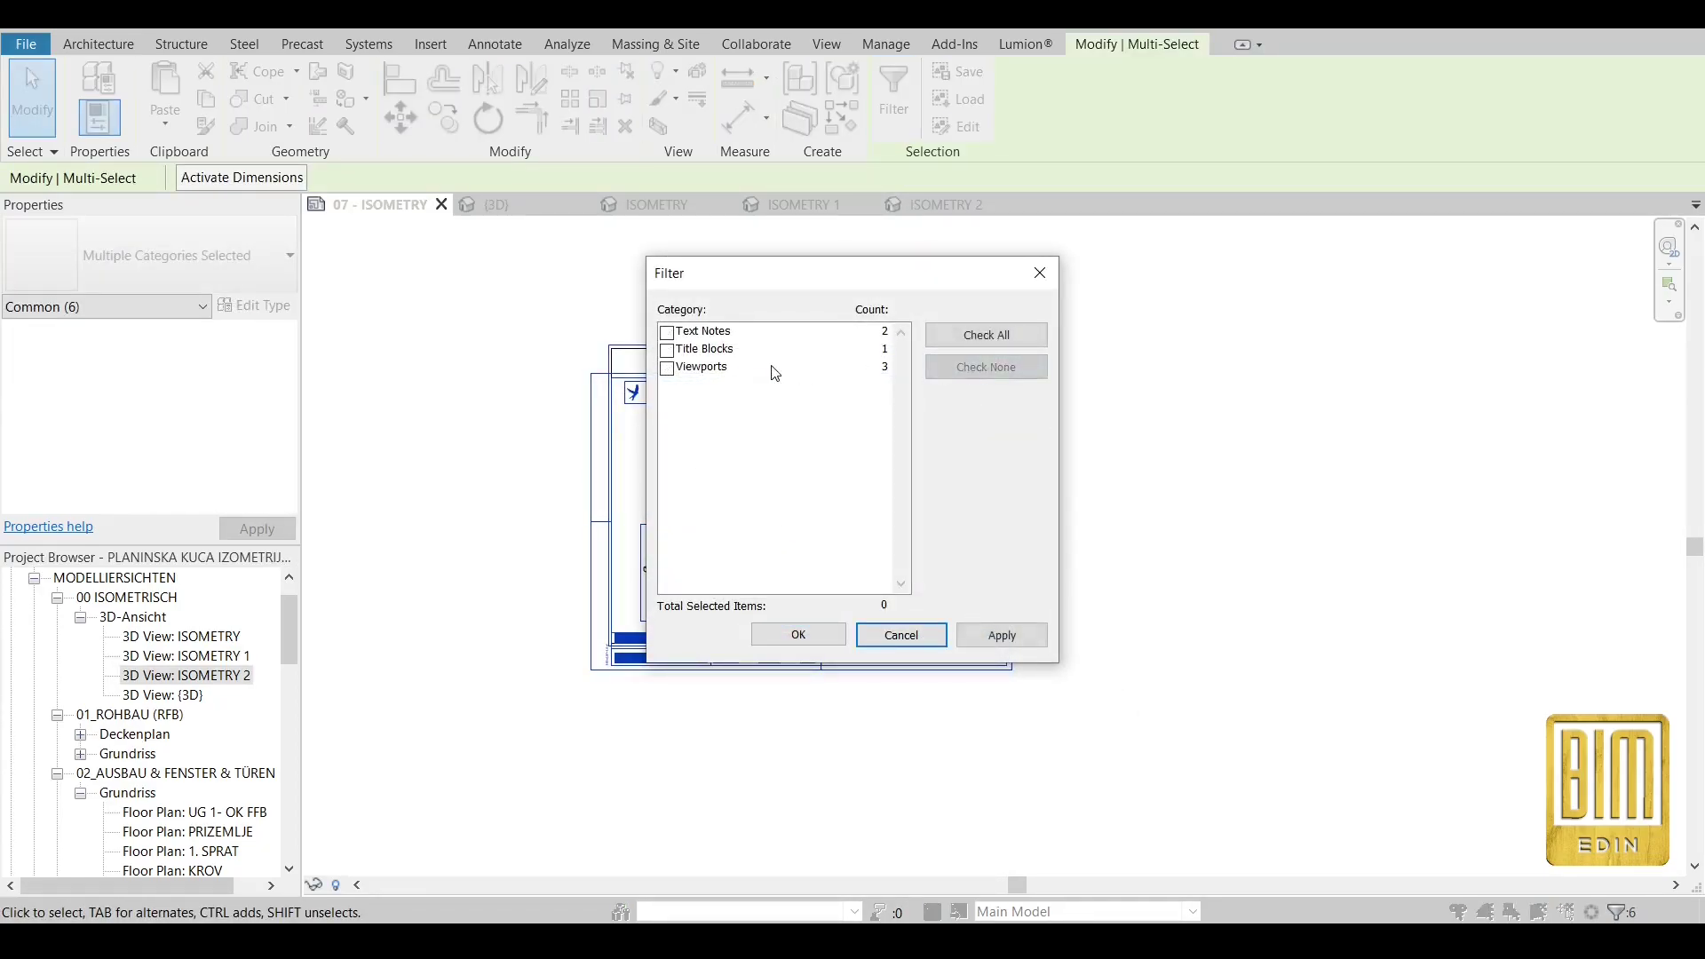
pyautogui.click(668, 351)
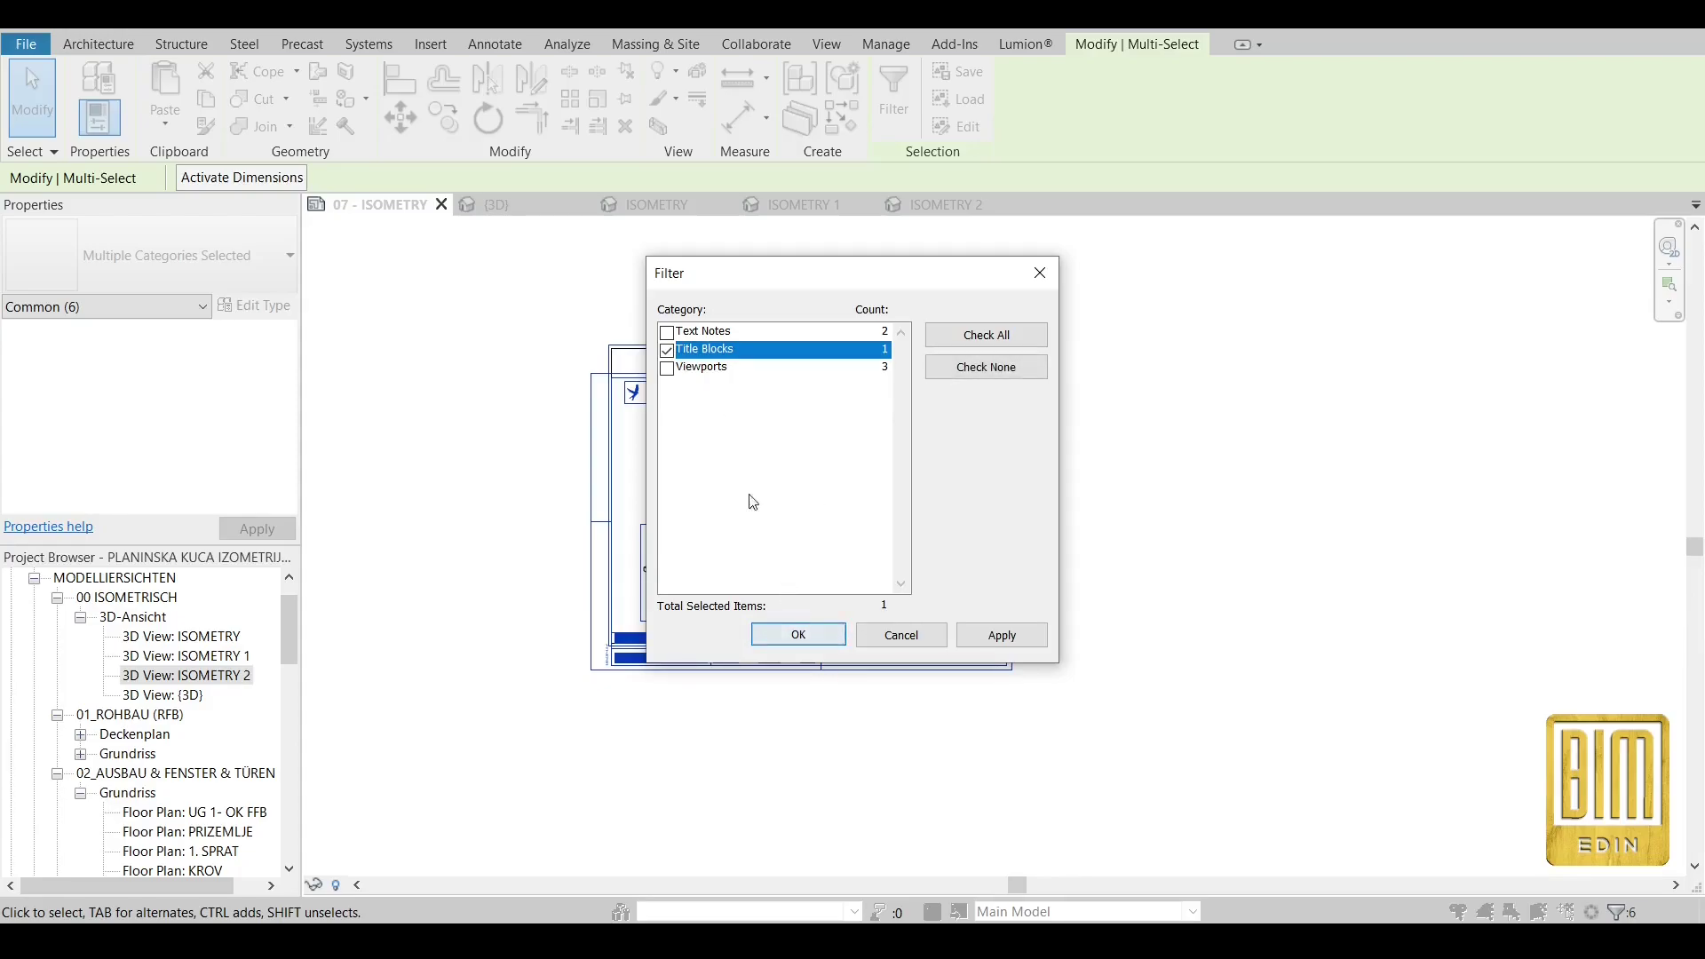
pyautogui.click(668, 368)
pyautogui.click(667, 351)
pyautogui.click(841, 639)
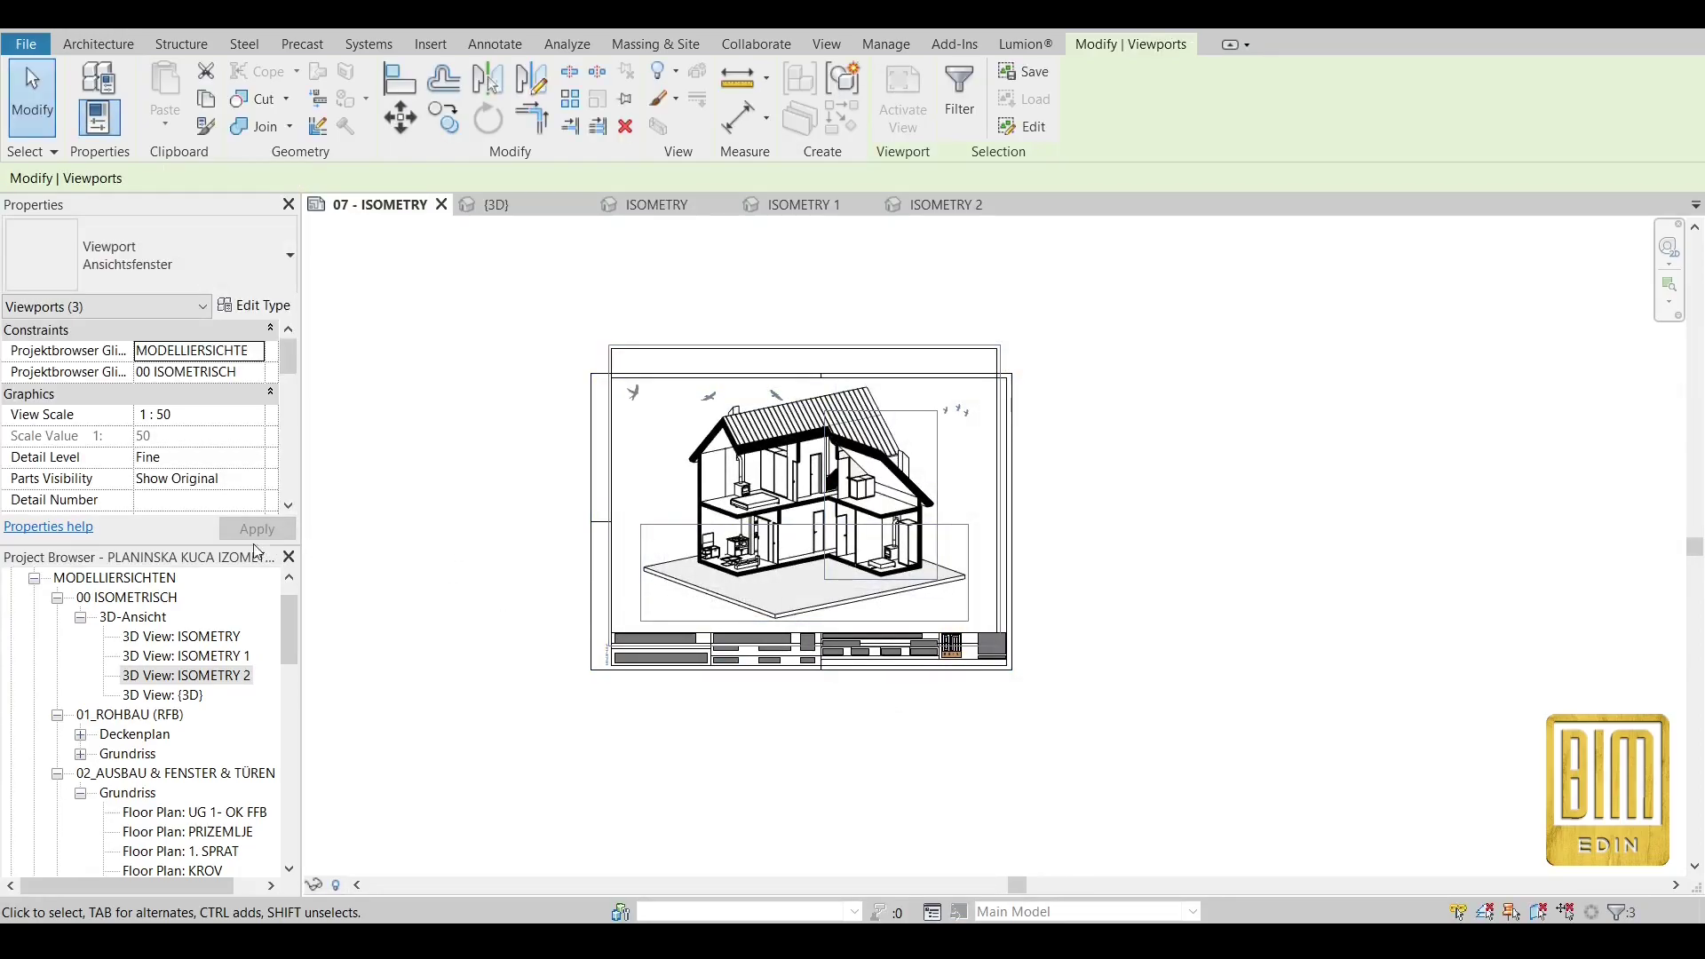
# Turn off Crop Region Visible and Crop View for the three selected viewports, and clear the selection.
pyautogui.scroll(-5, 201, 457)
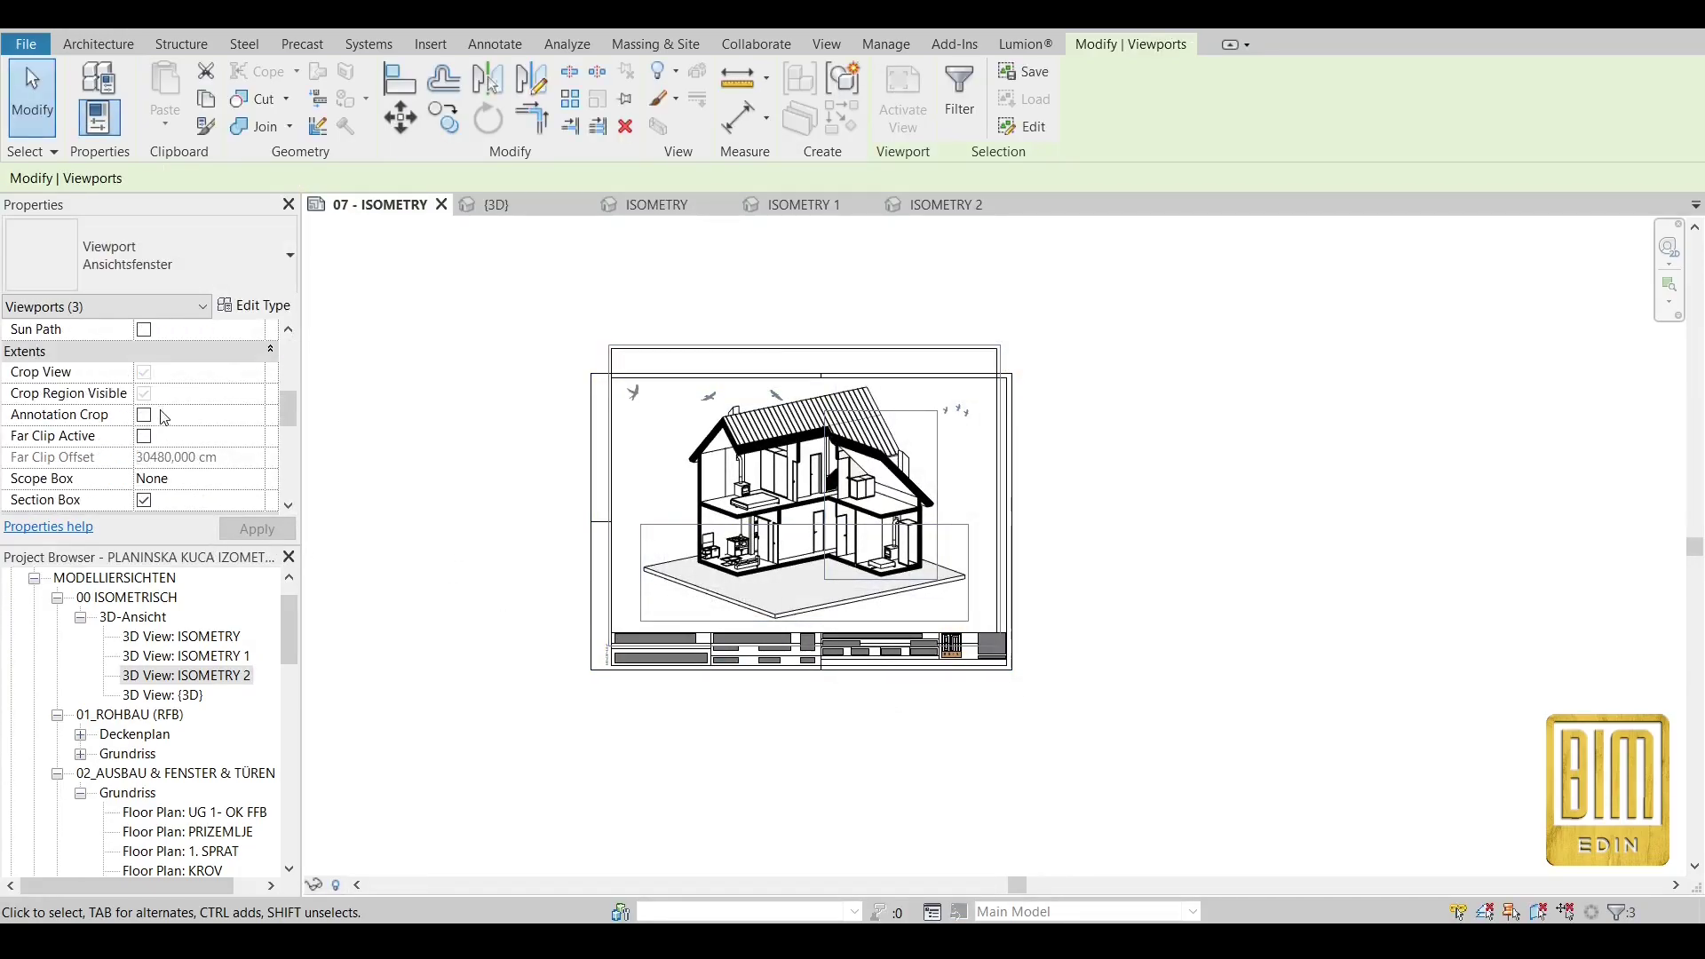
pyautogui.click(145, 395)
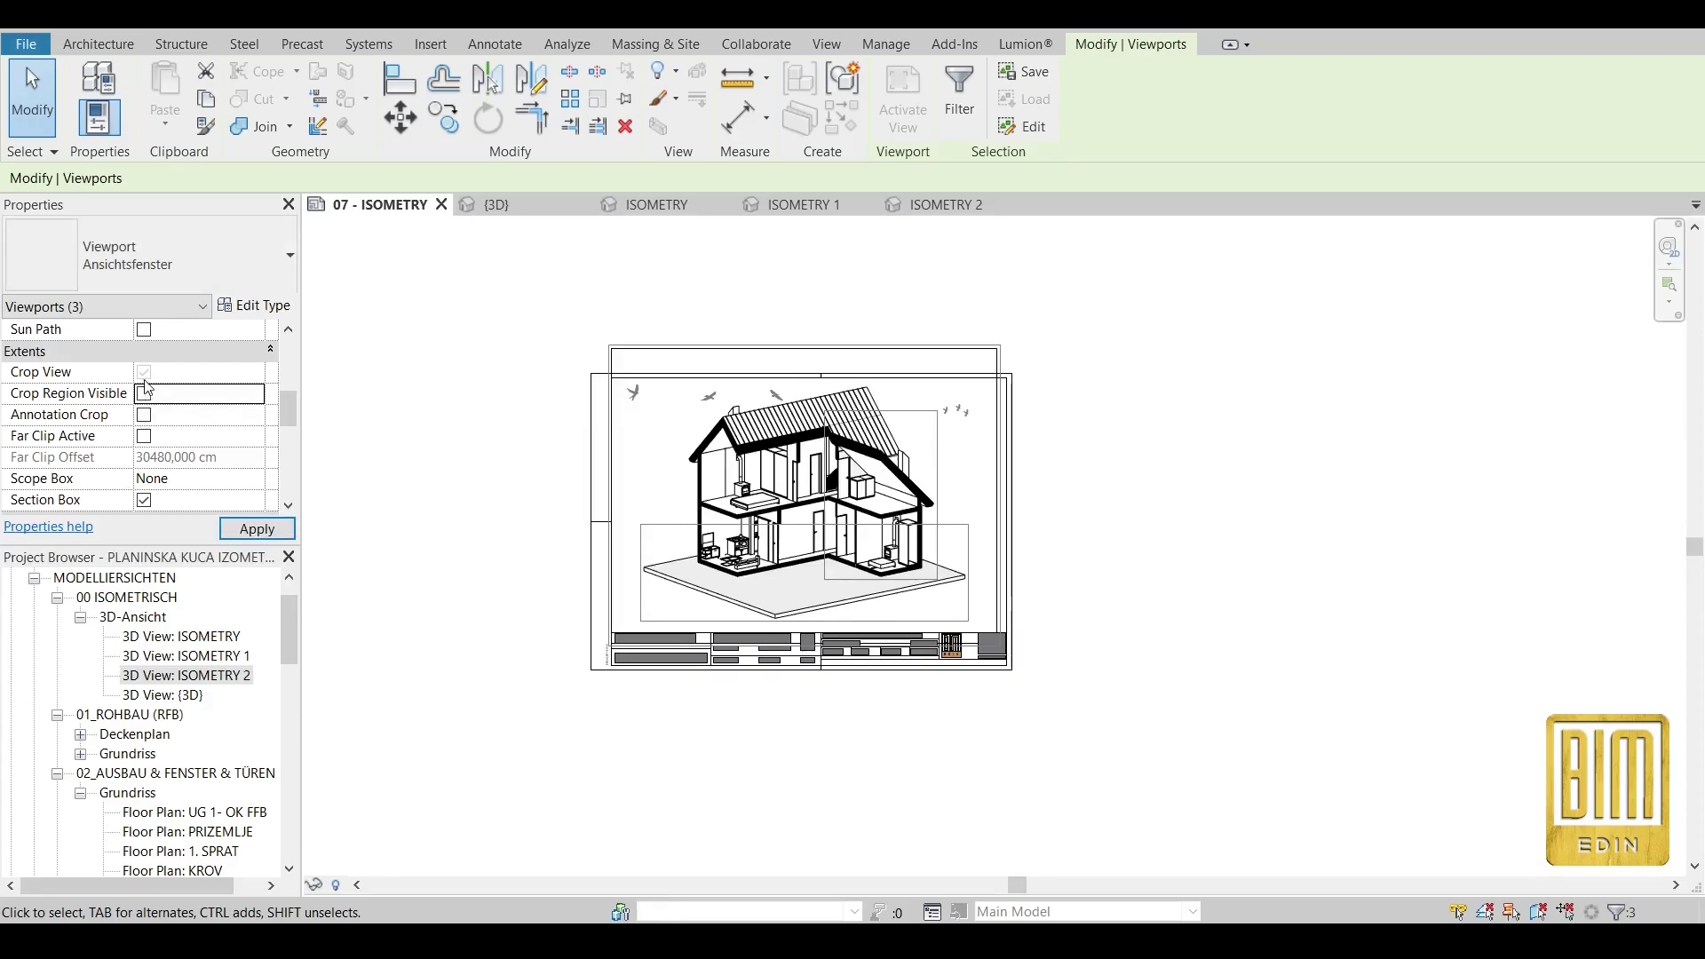
pyautogui.click(145, 372)
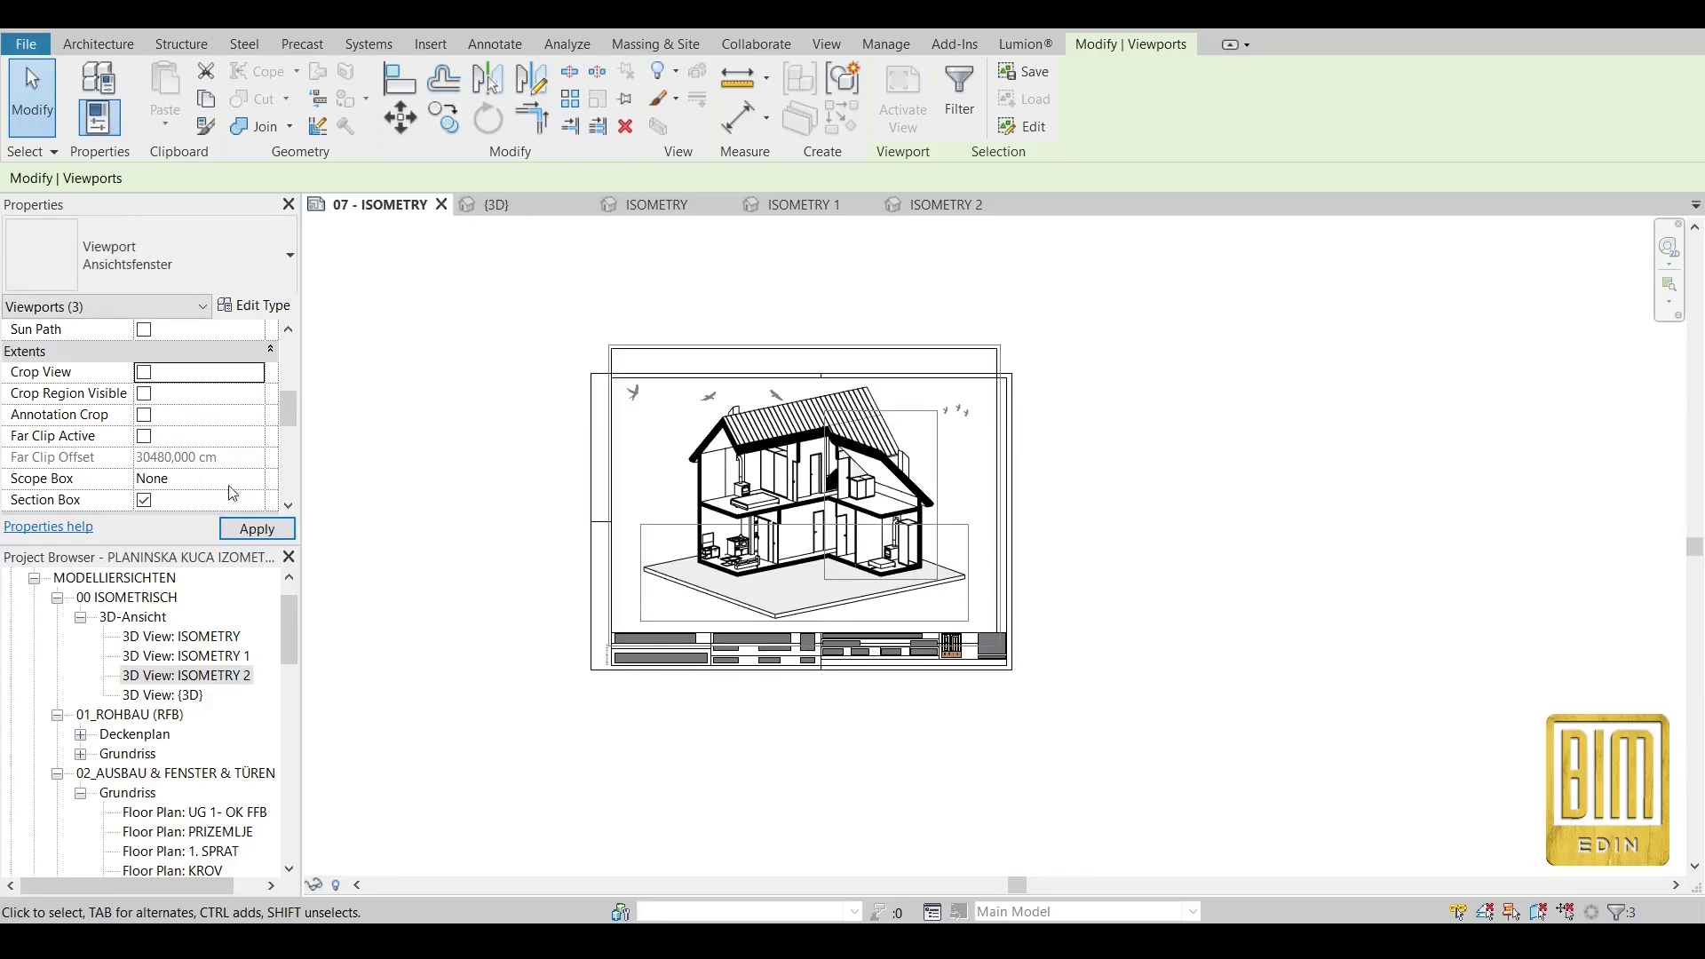
pyautogui.click(425, 480)
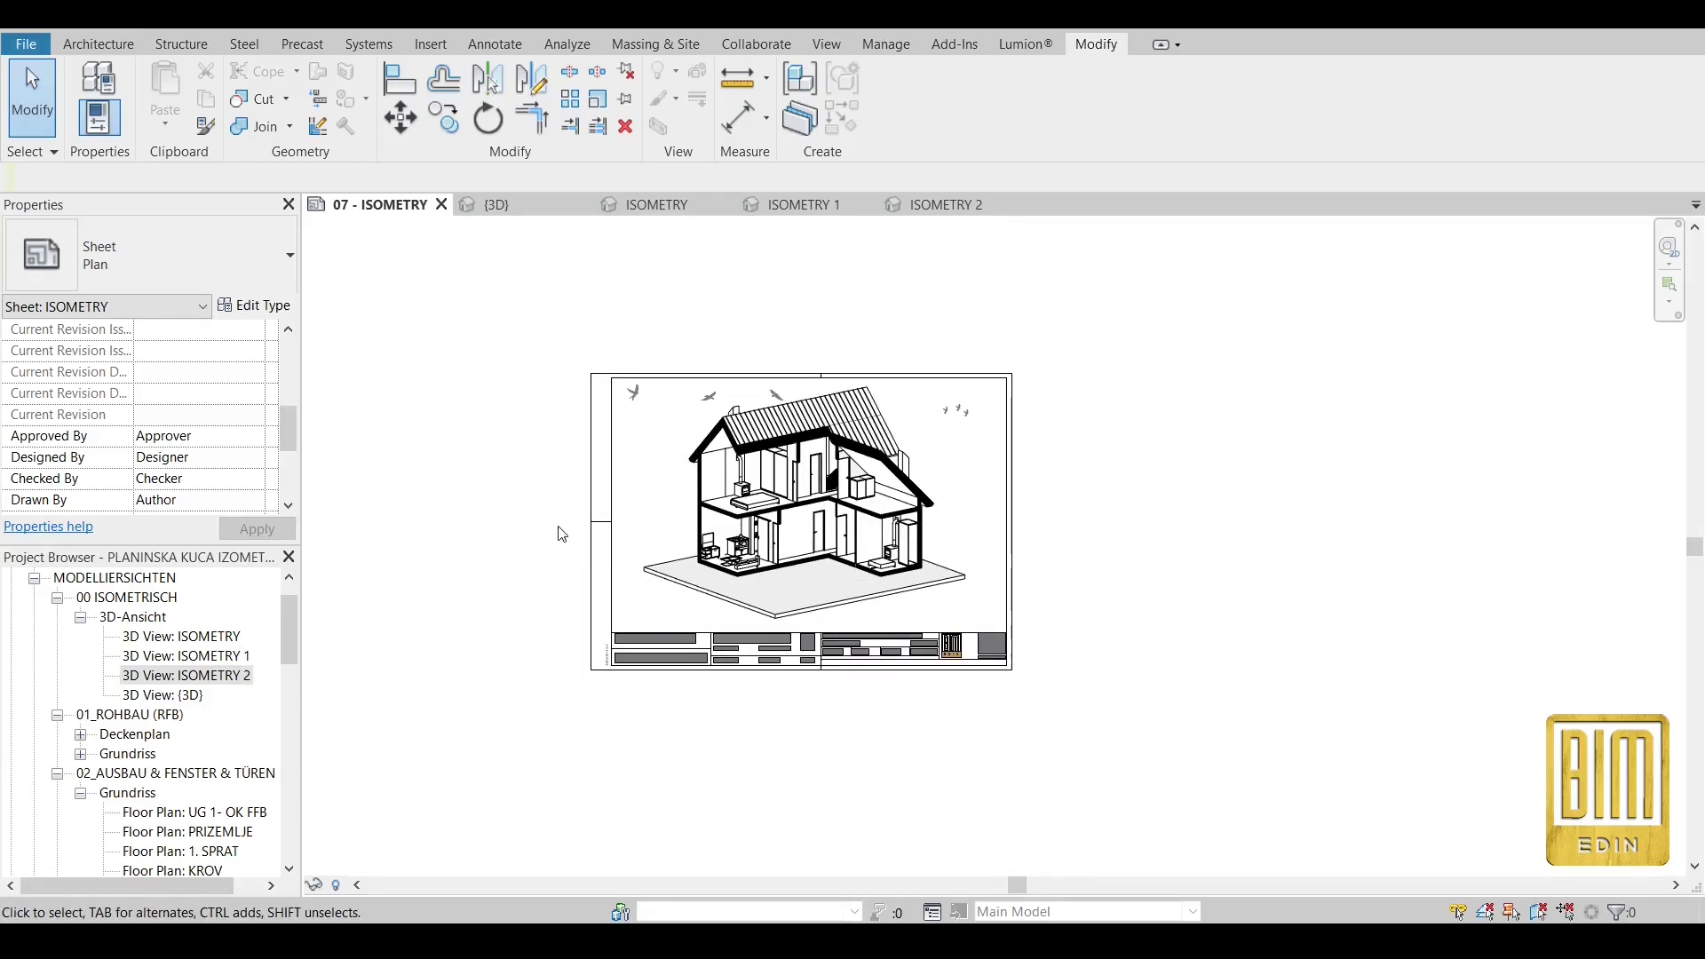
pyautogui.scroll(3, 795, 532)
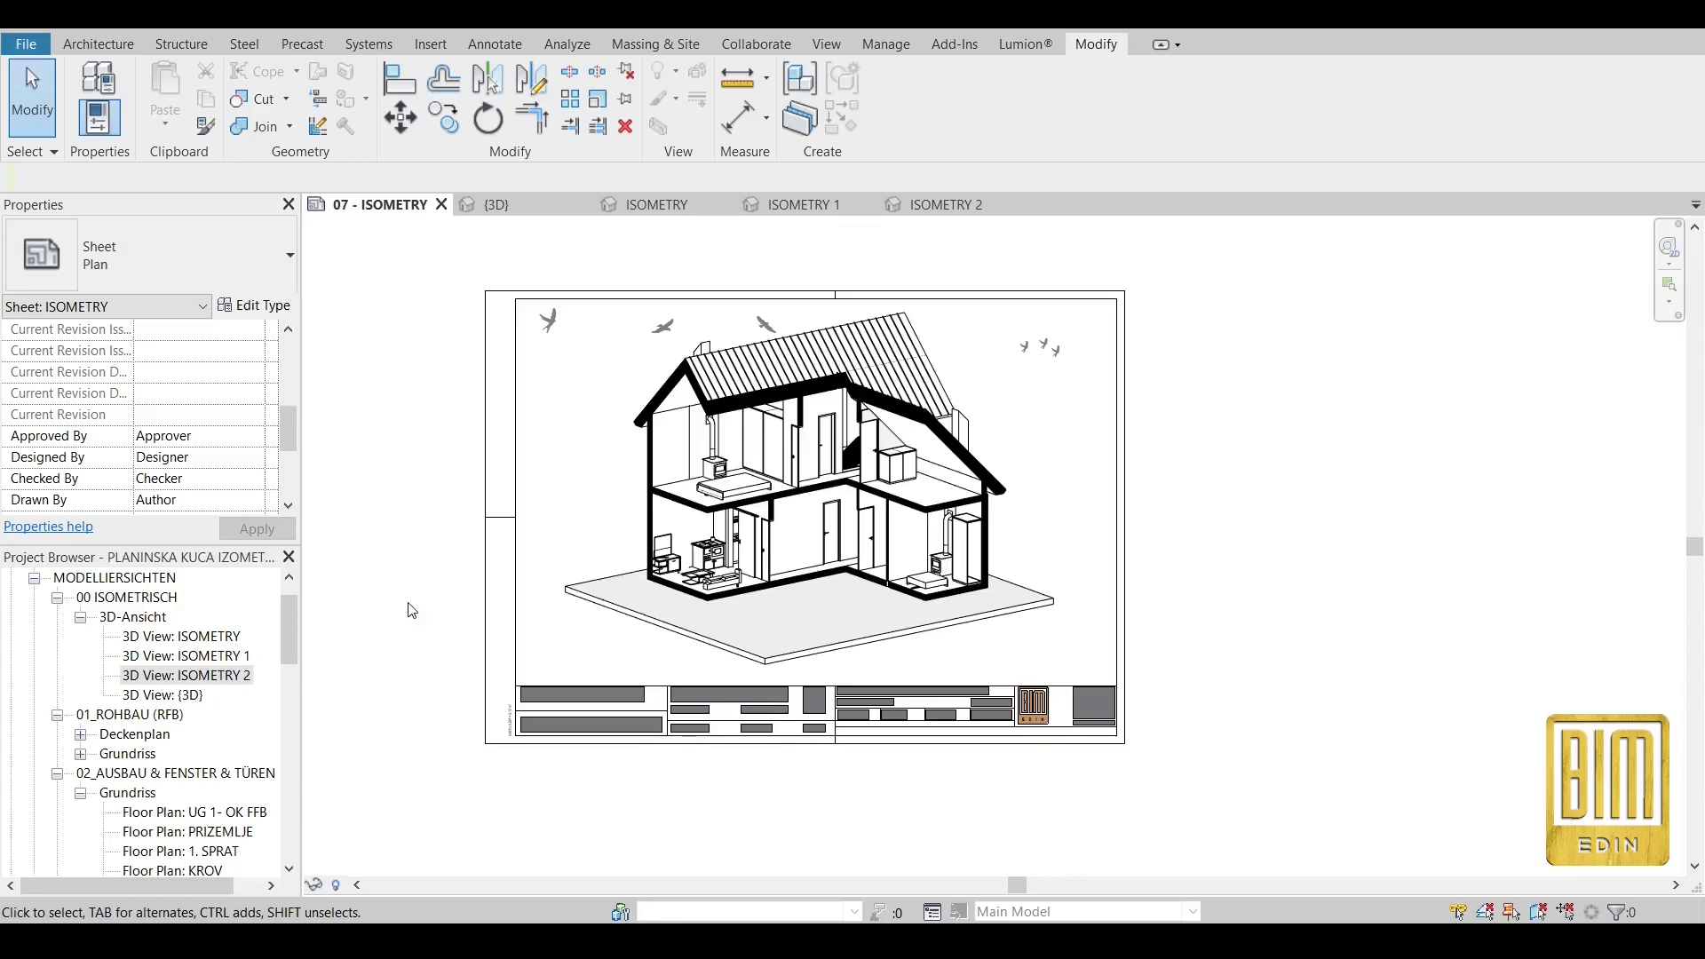
# Open the 1. SPRAT floor plan at room 11 SOBA.
pyautogui.scroll(-5, 221, 707)
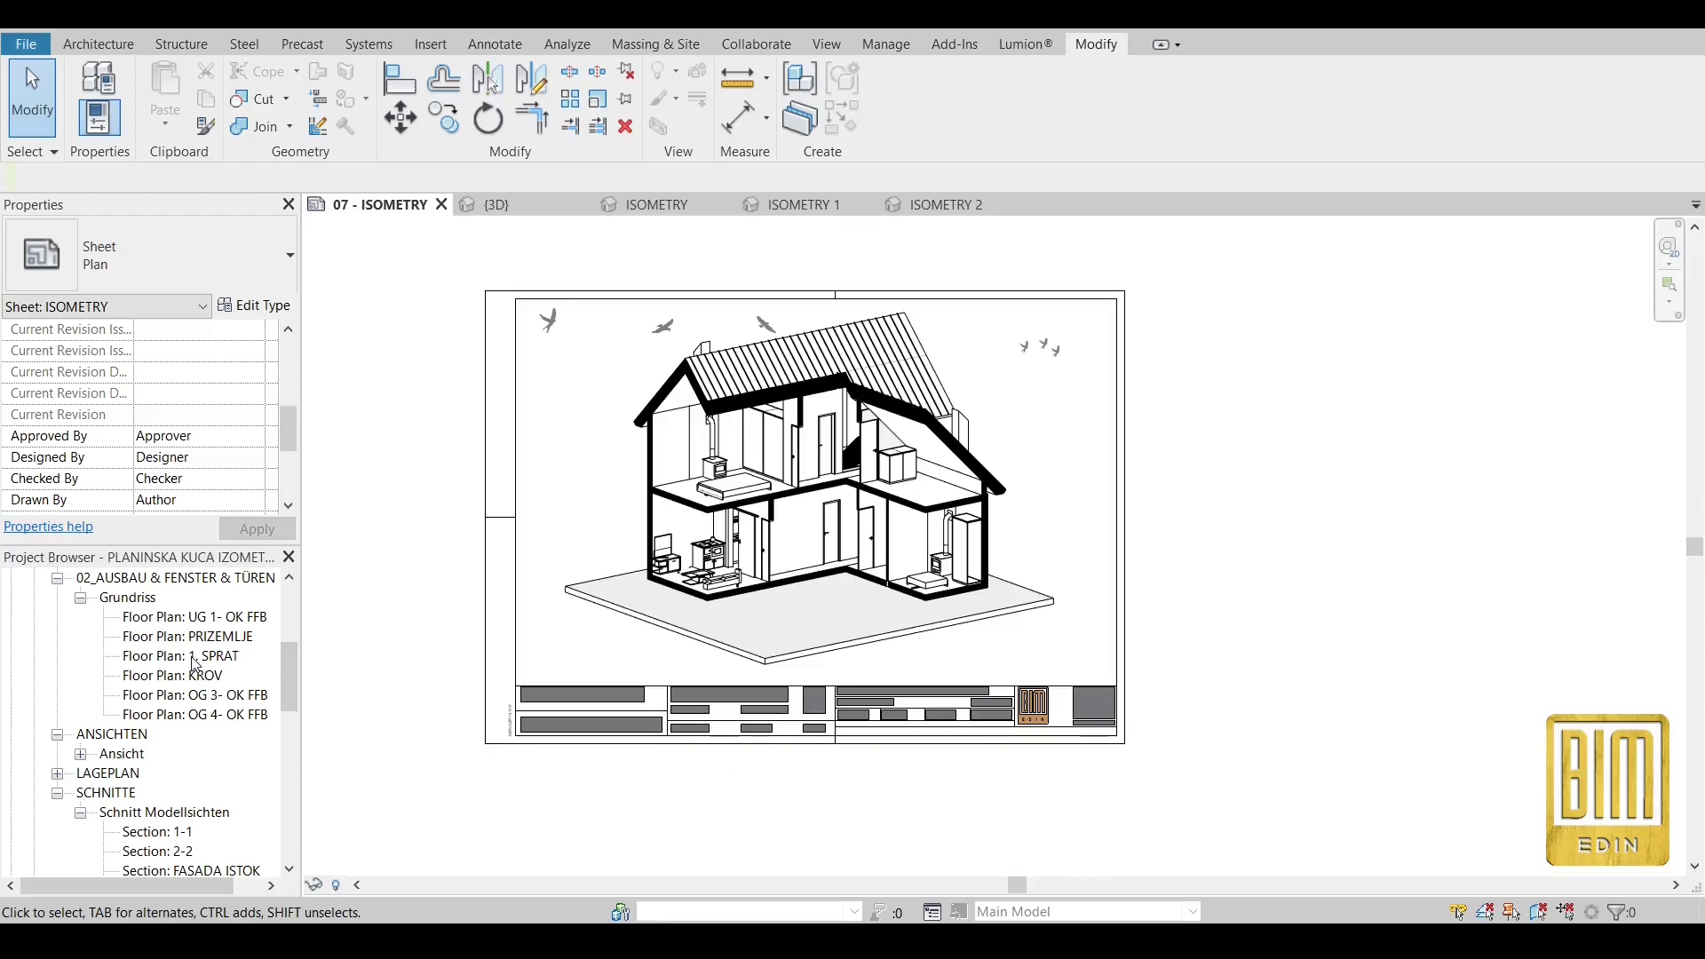
pyautogui.doubleClick(194, 656)
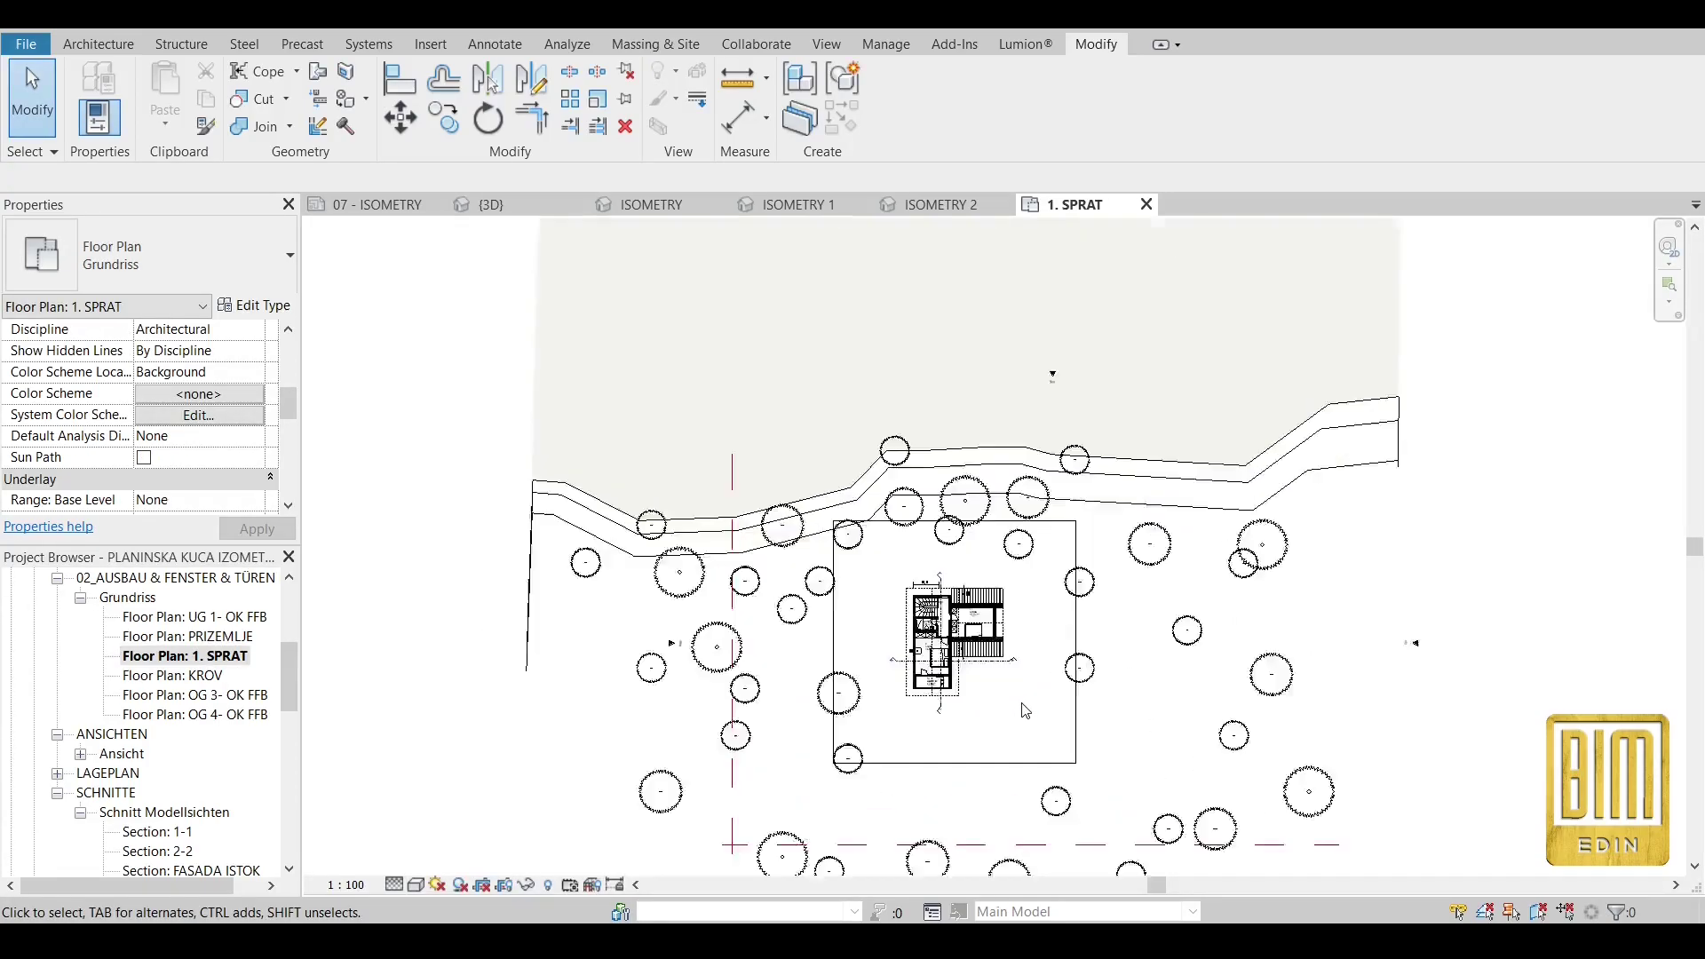
pyautogui.scroll(10, 1026, 711)
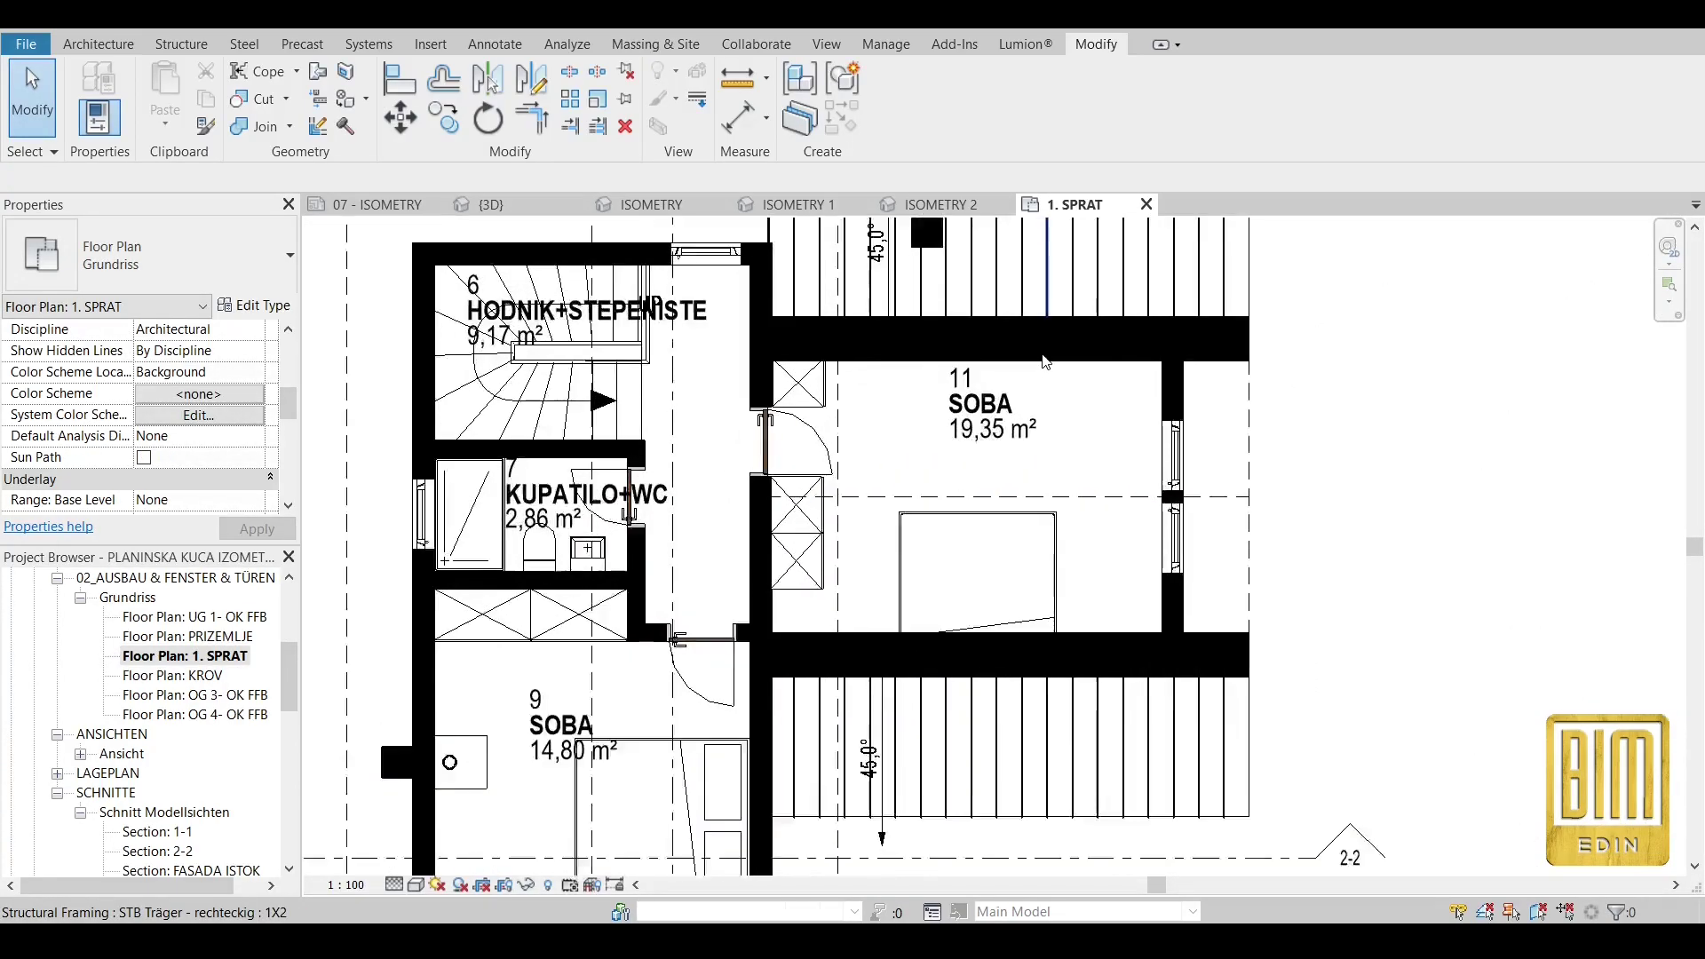
pyautogui.scroll(1, 1046, 361)
# Place one Baum RPC - Konifere site component, type Weymouths-Kiefer - 1,8 Meter, in room 11 SOBA and end placement.
pyautogui.click(99, 45)
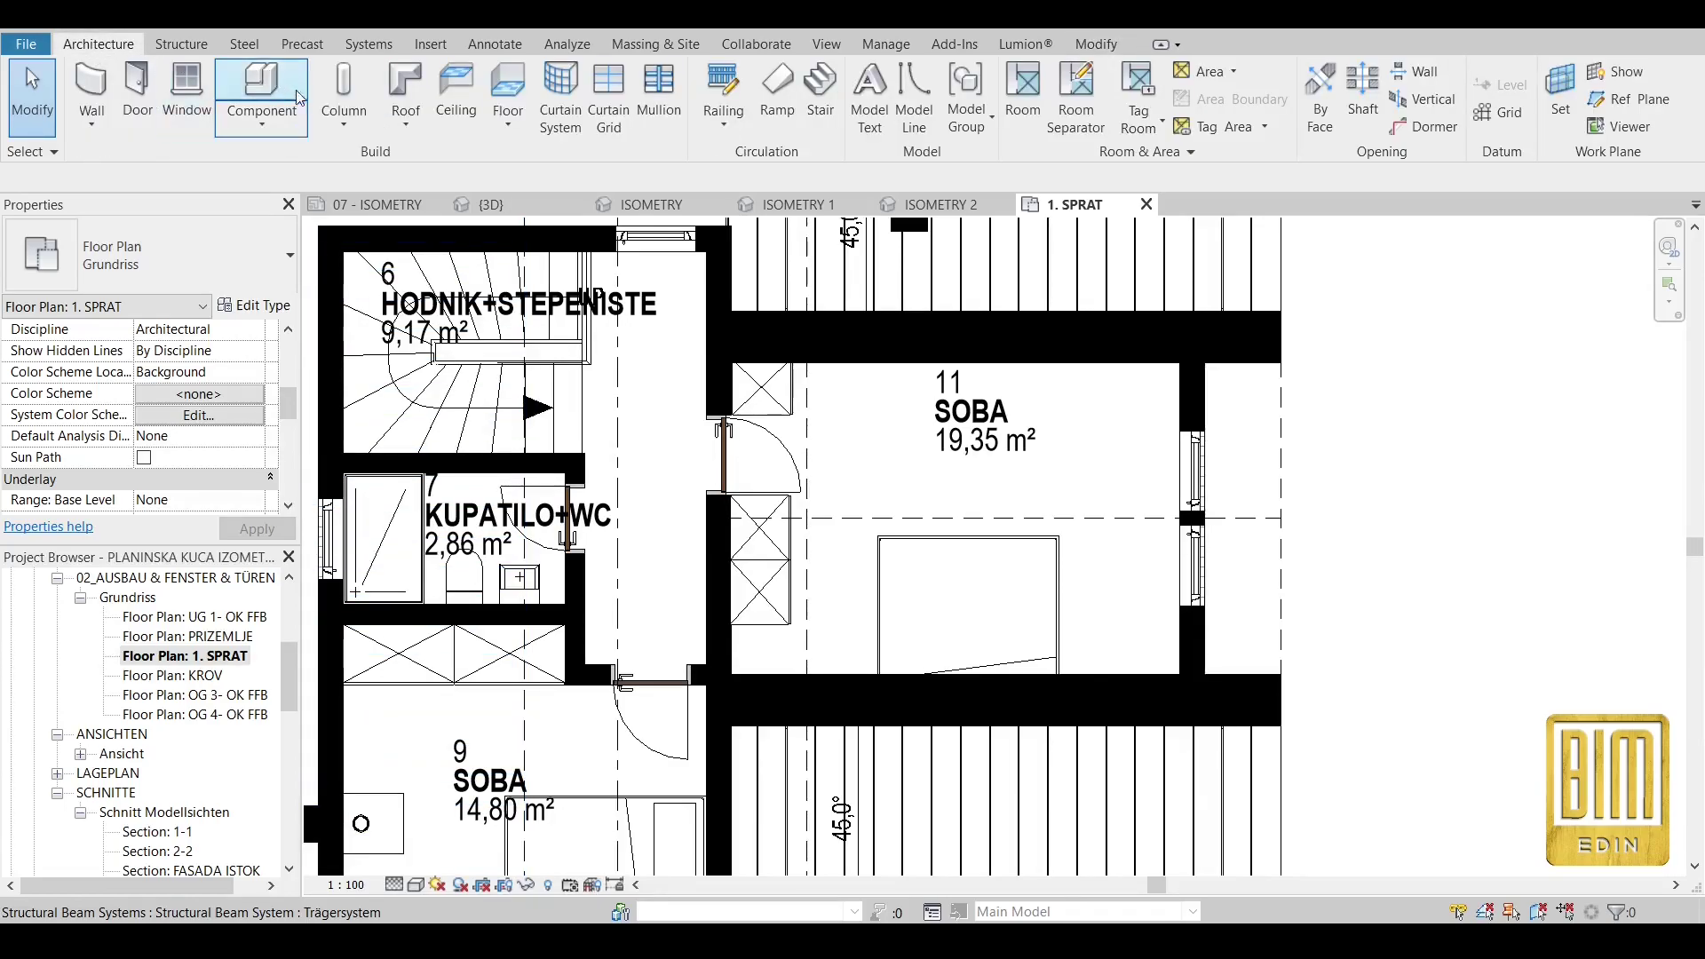
pyautogui.click(655, 44)
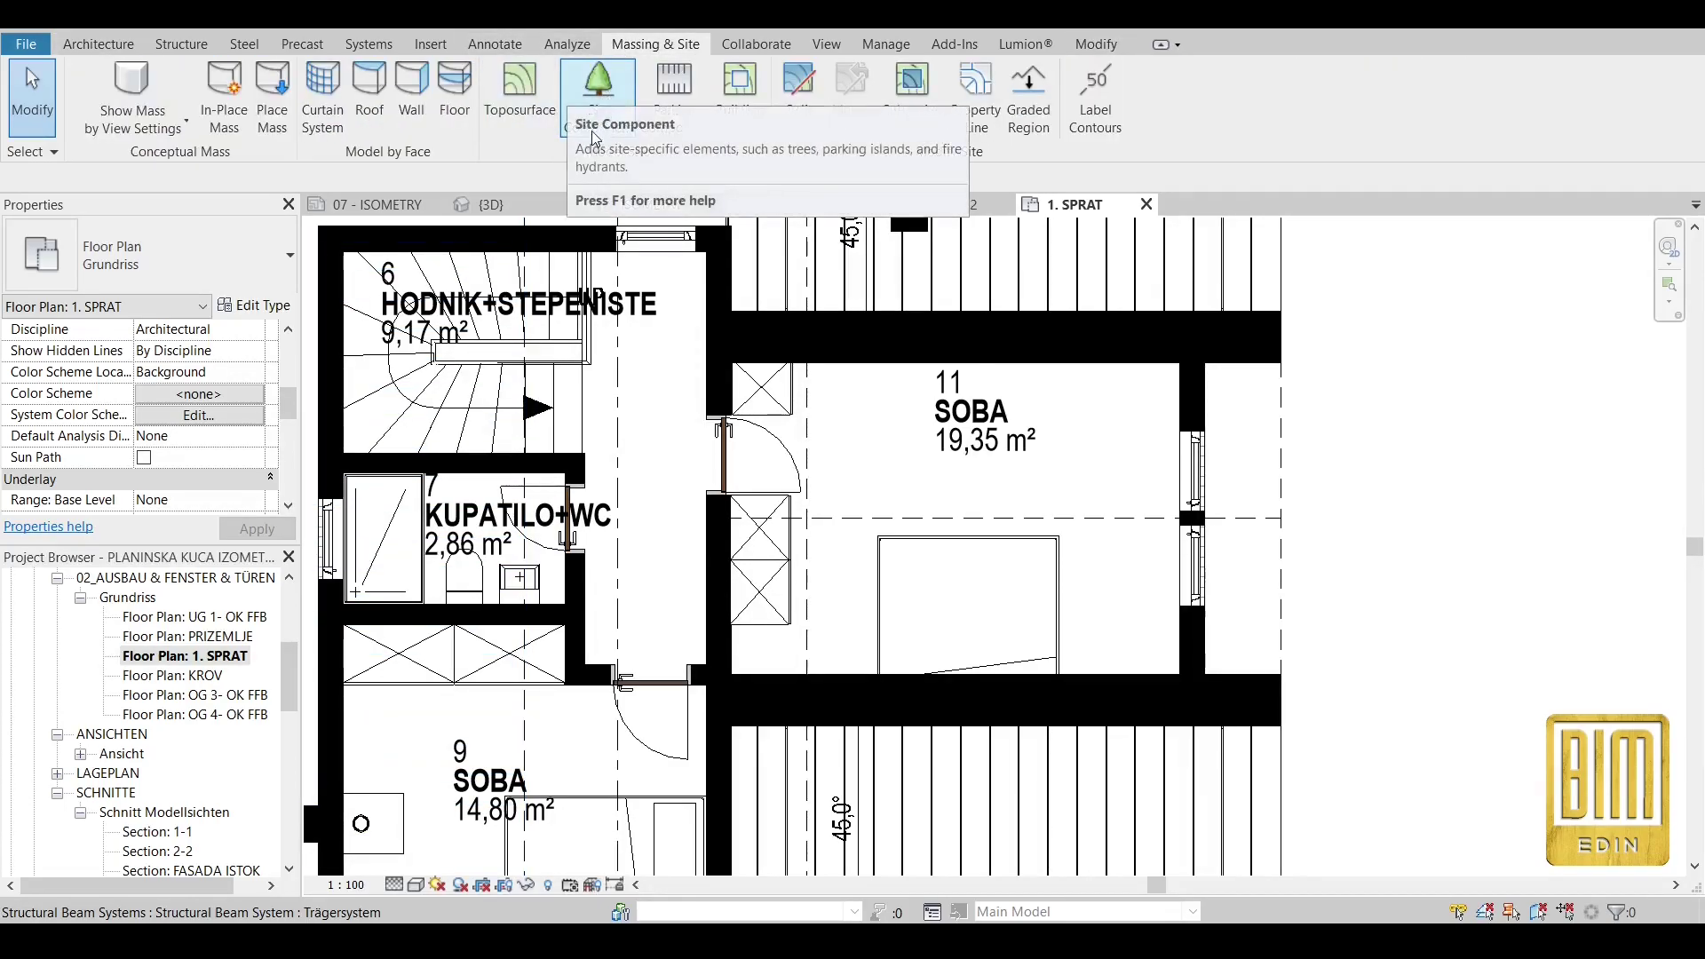
pyautogui.click(600, 89)
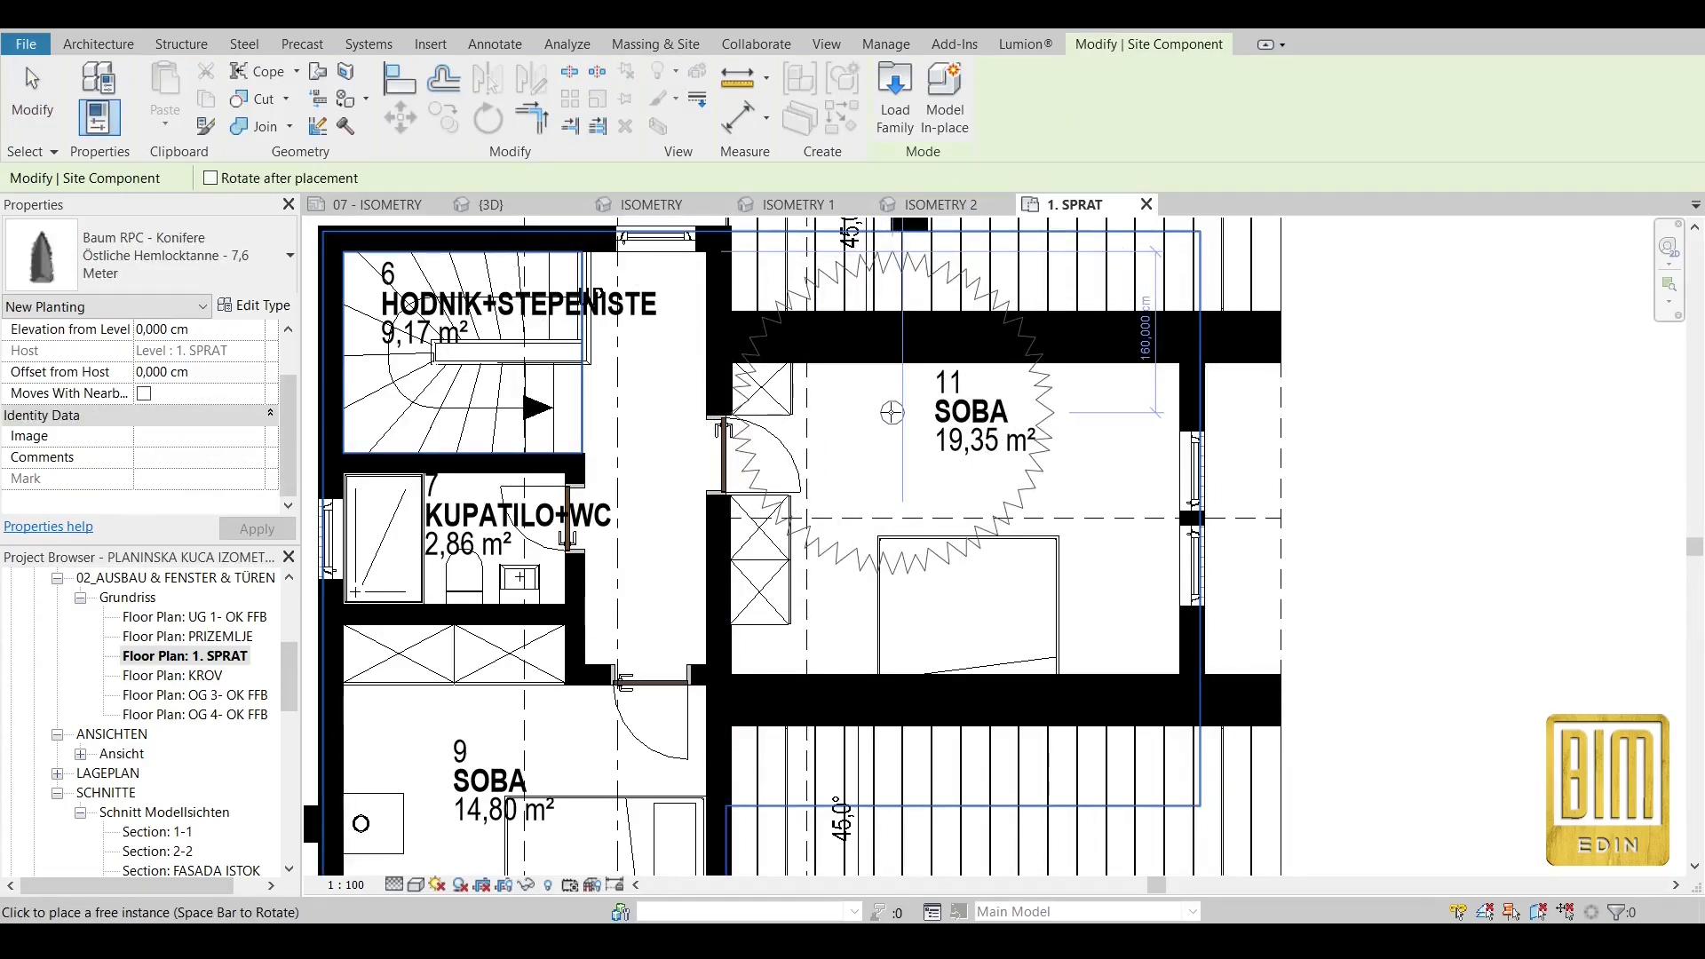
pyautogui.click(178, 256)
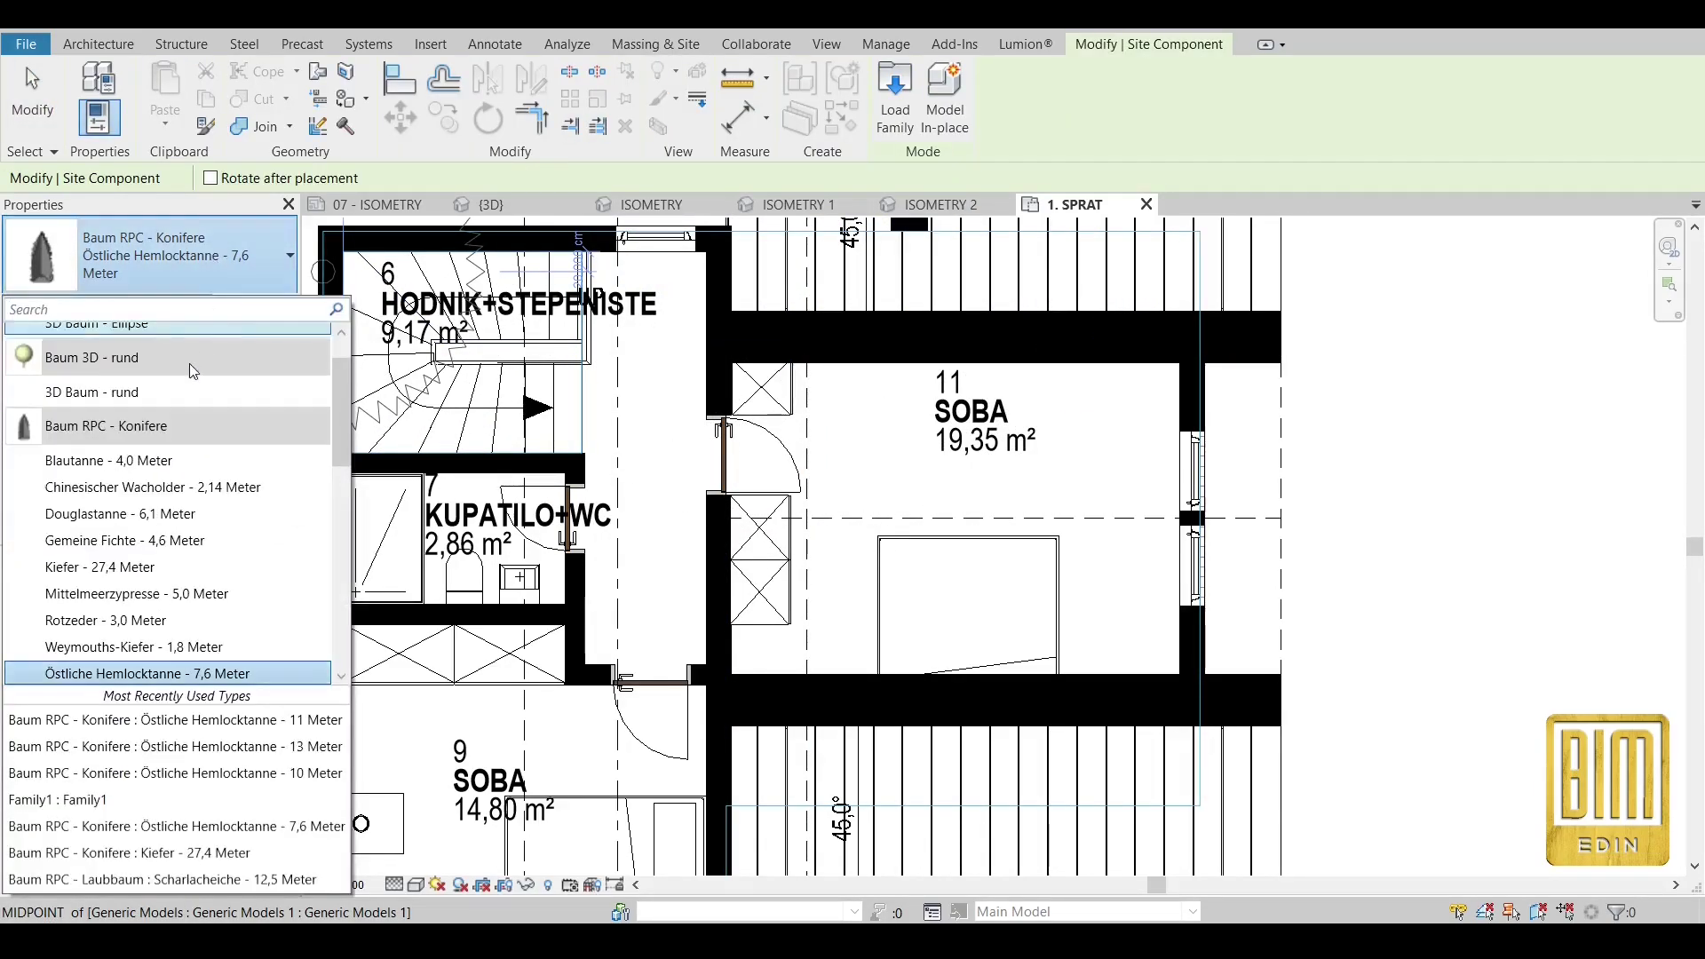
pyautogui.scroll(-2, 201, 465)
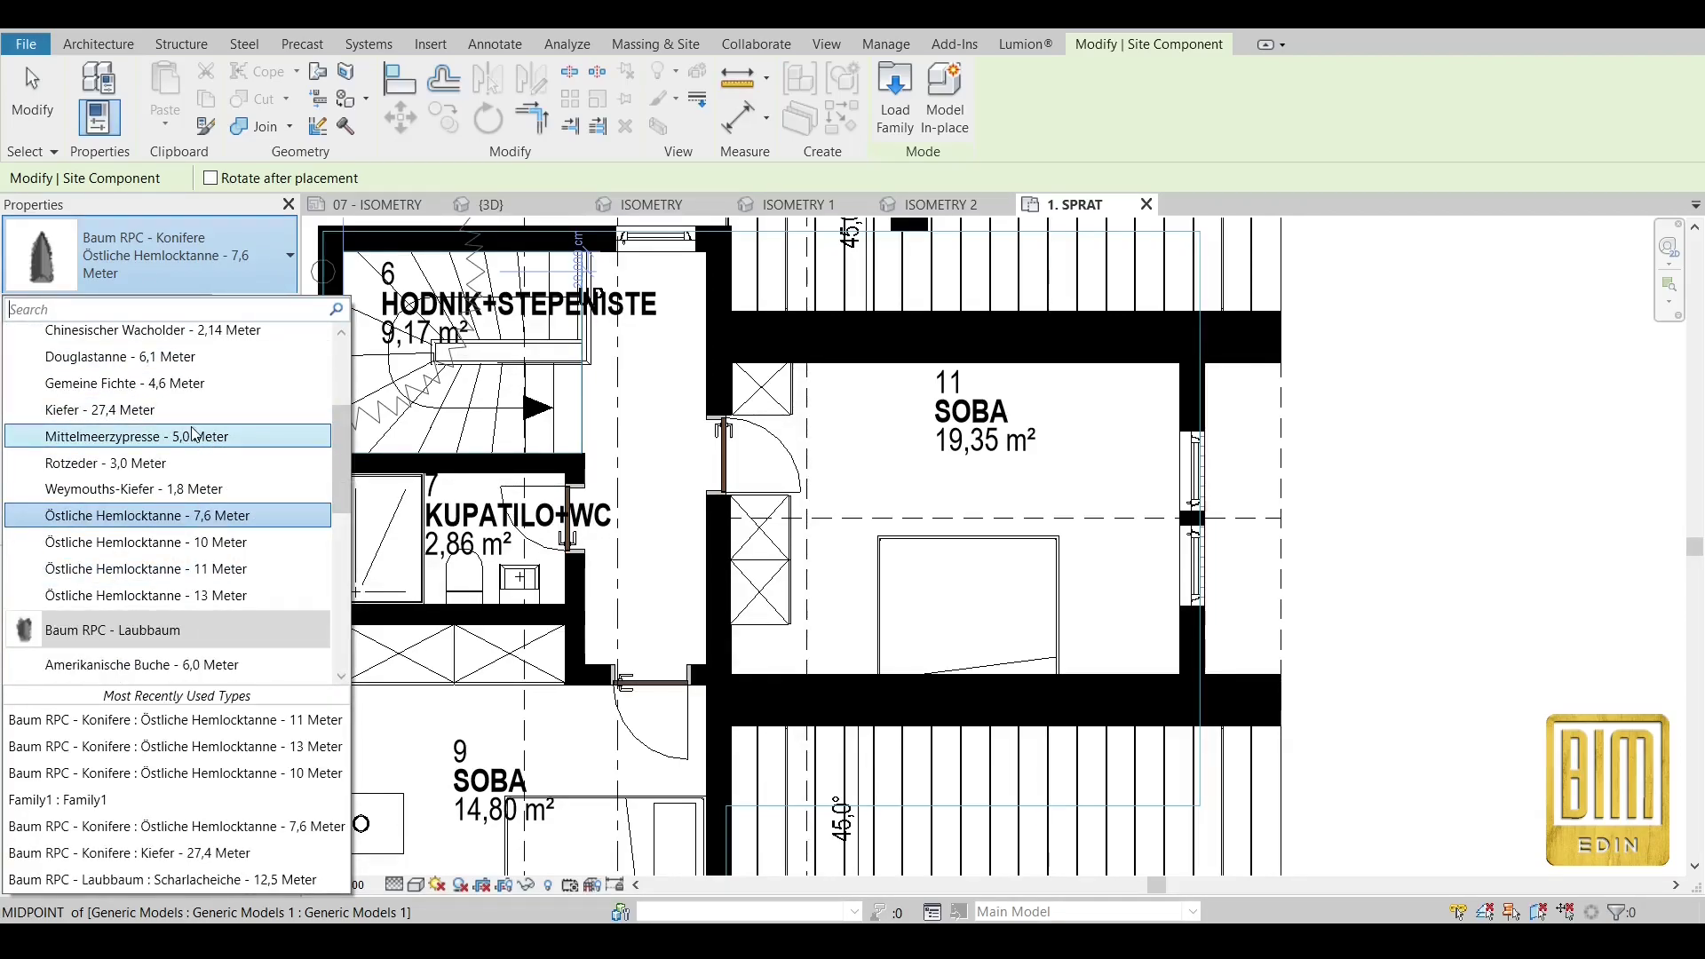
pyautogui.click(203, 489)
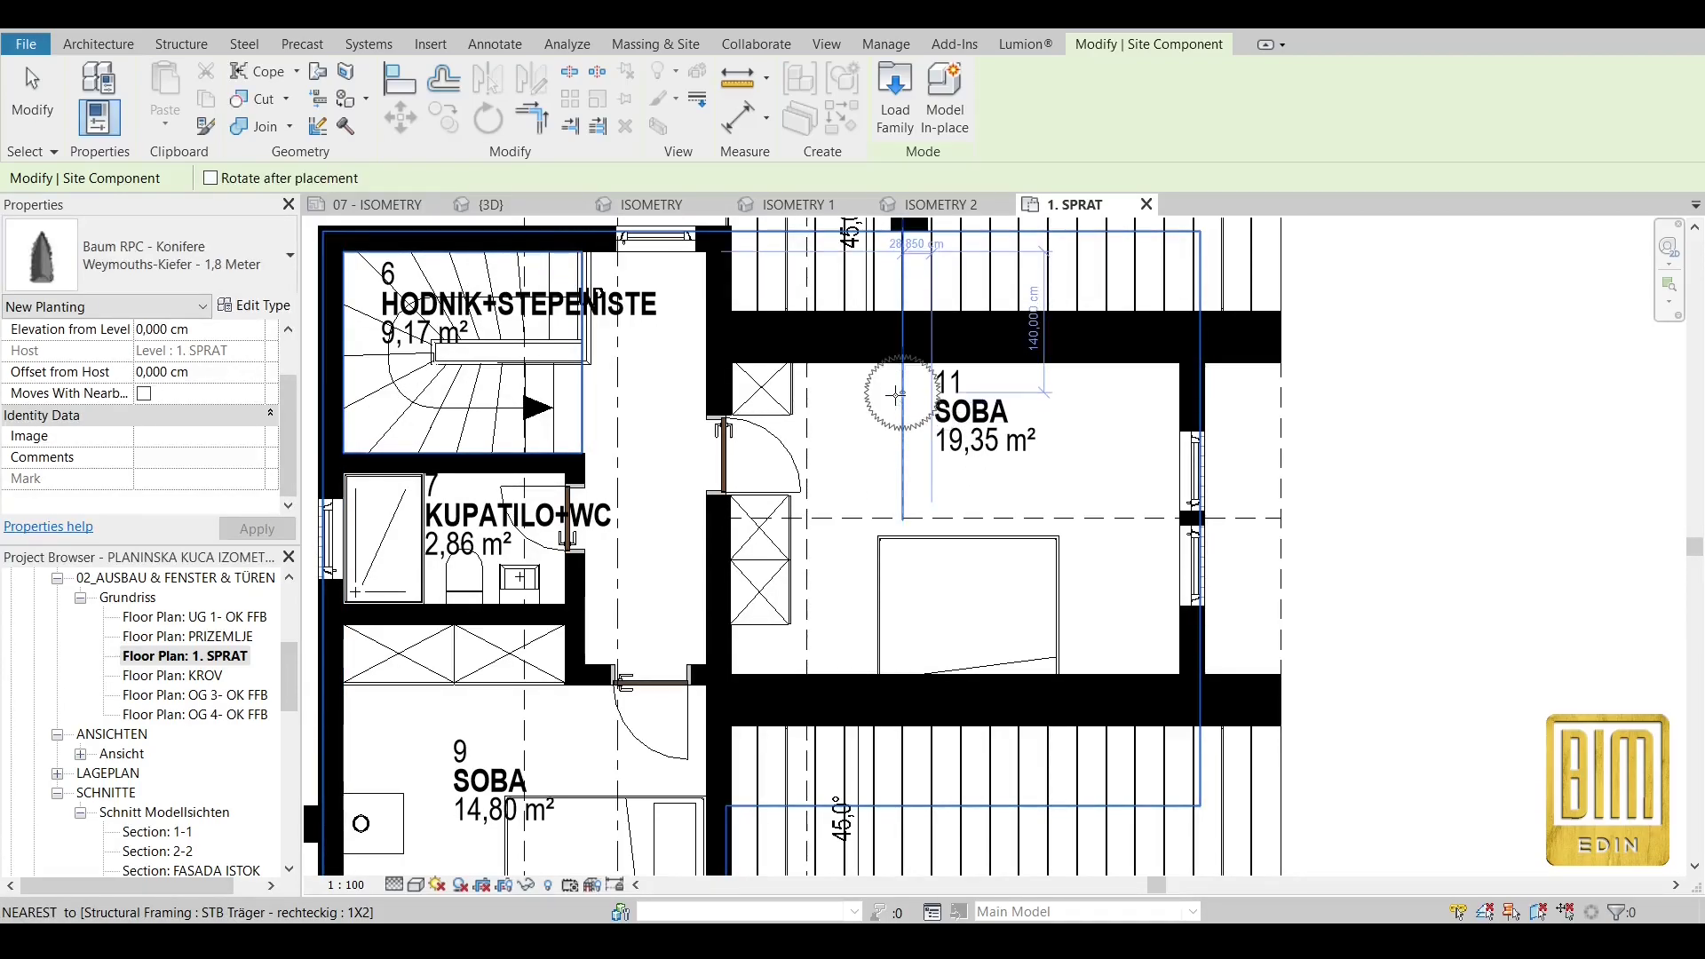
pyautogui.click(893, 402)
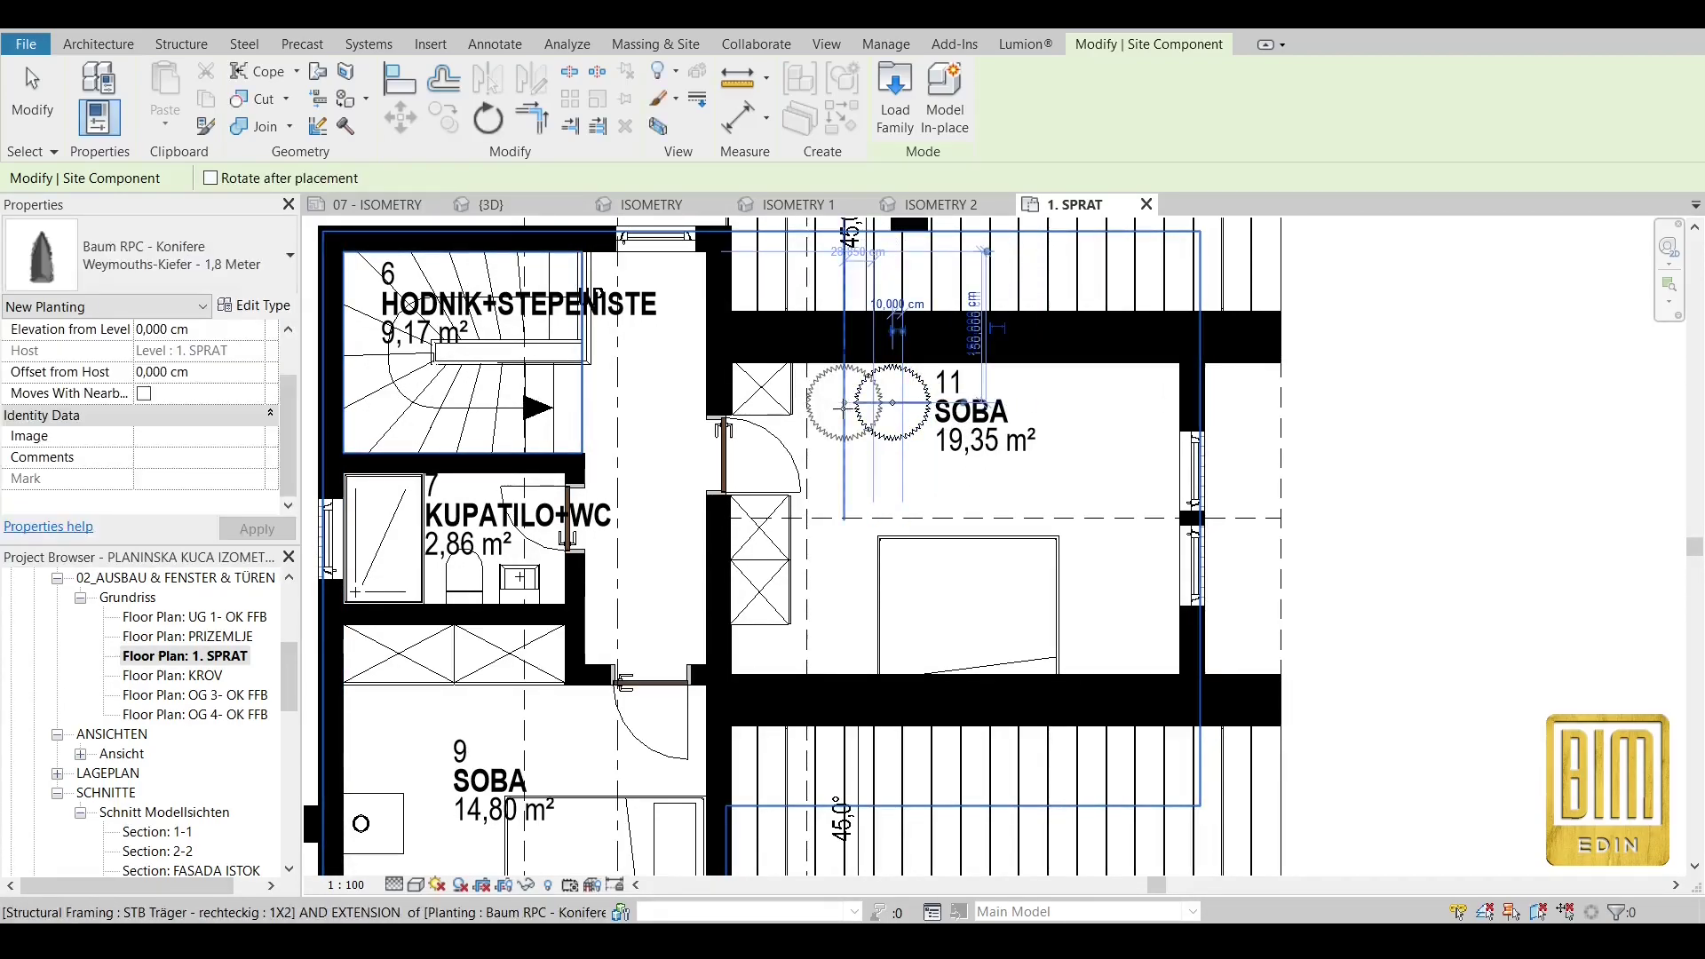
pyautogui.click(32, 98)
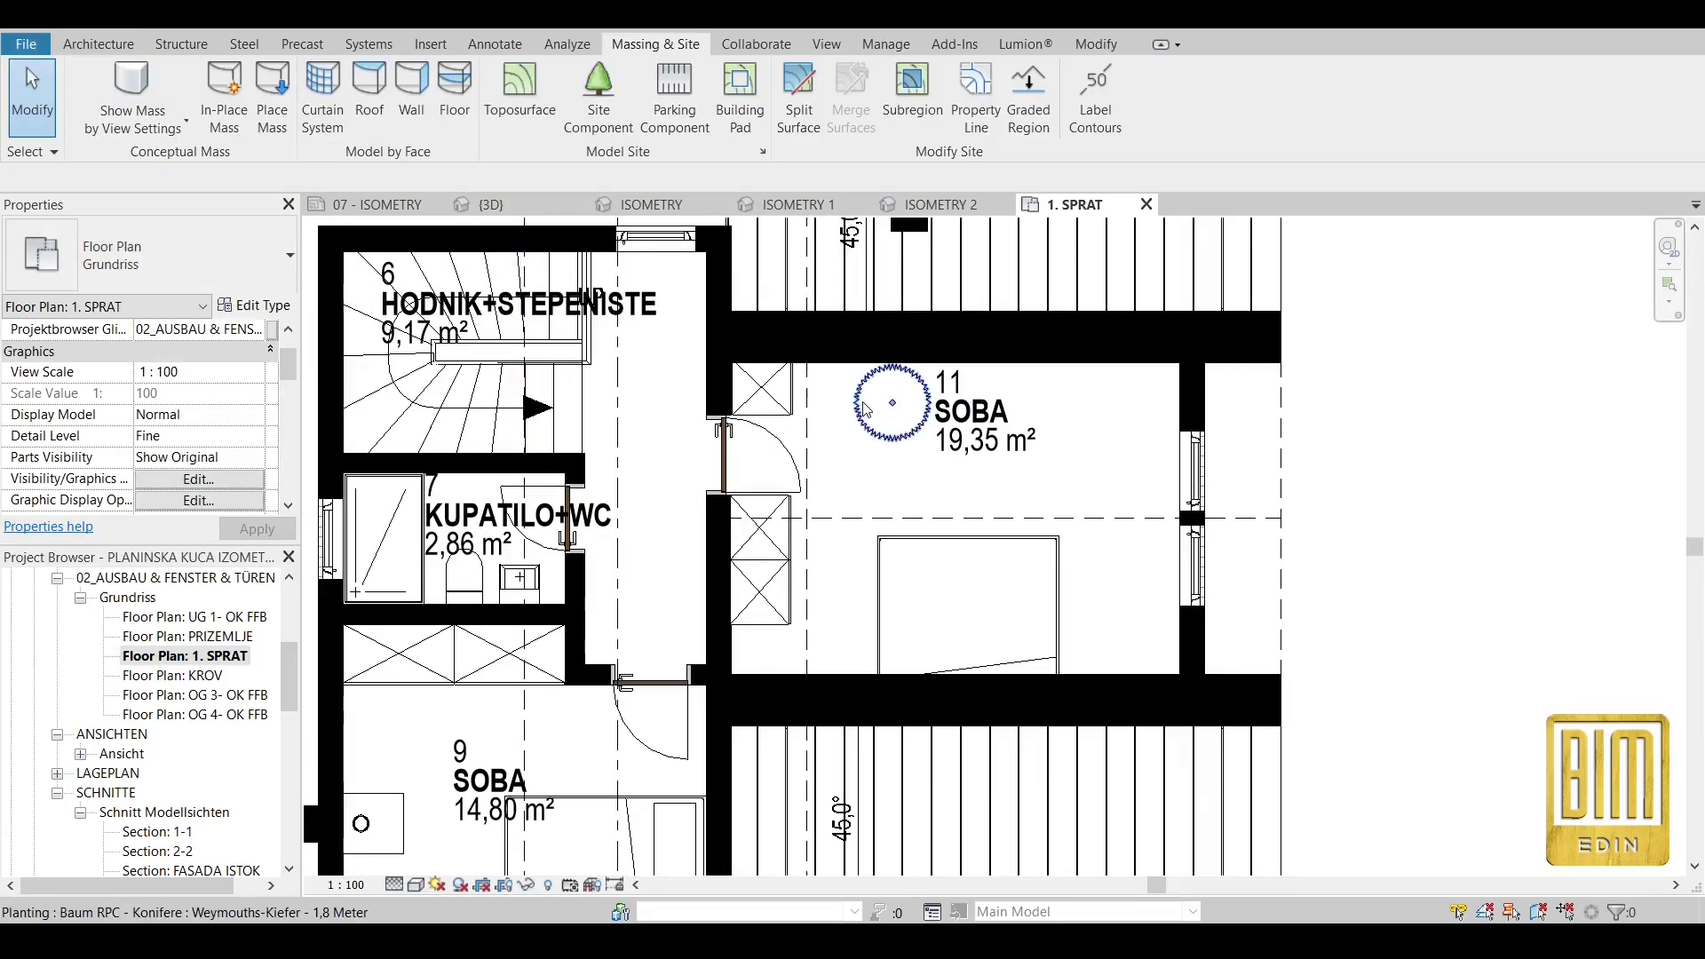
# Shift the placed tree slightly toward the wardrobes in room 11 and copy it into room 9 SOBA.
pyautogui.click(866, 408)
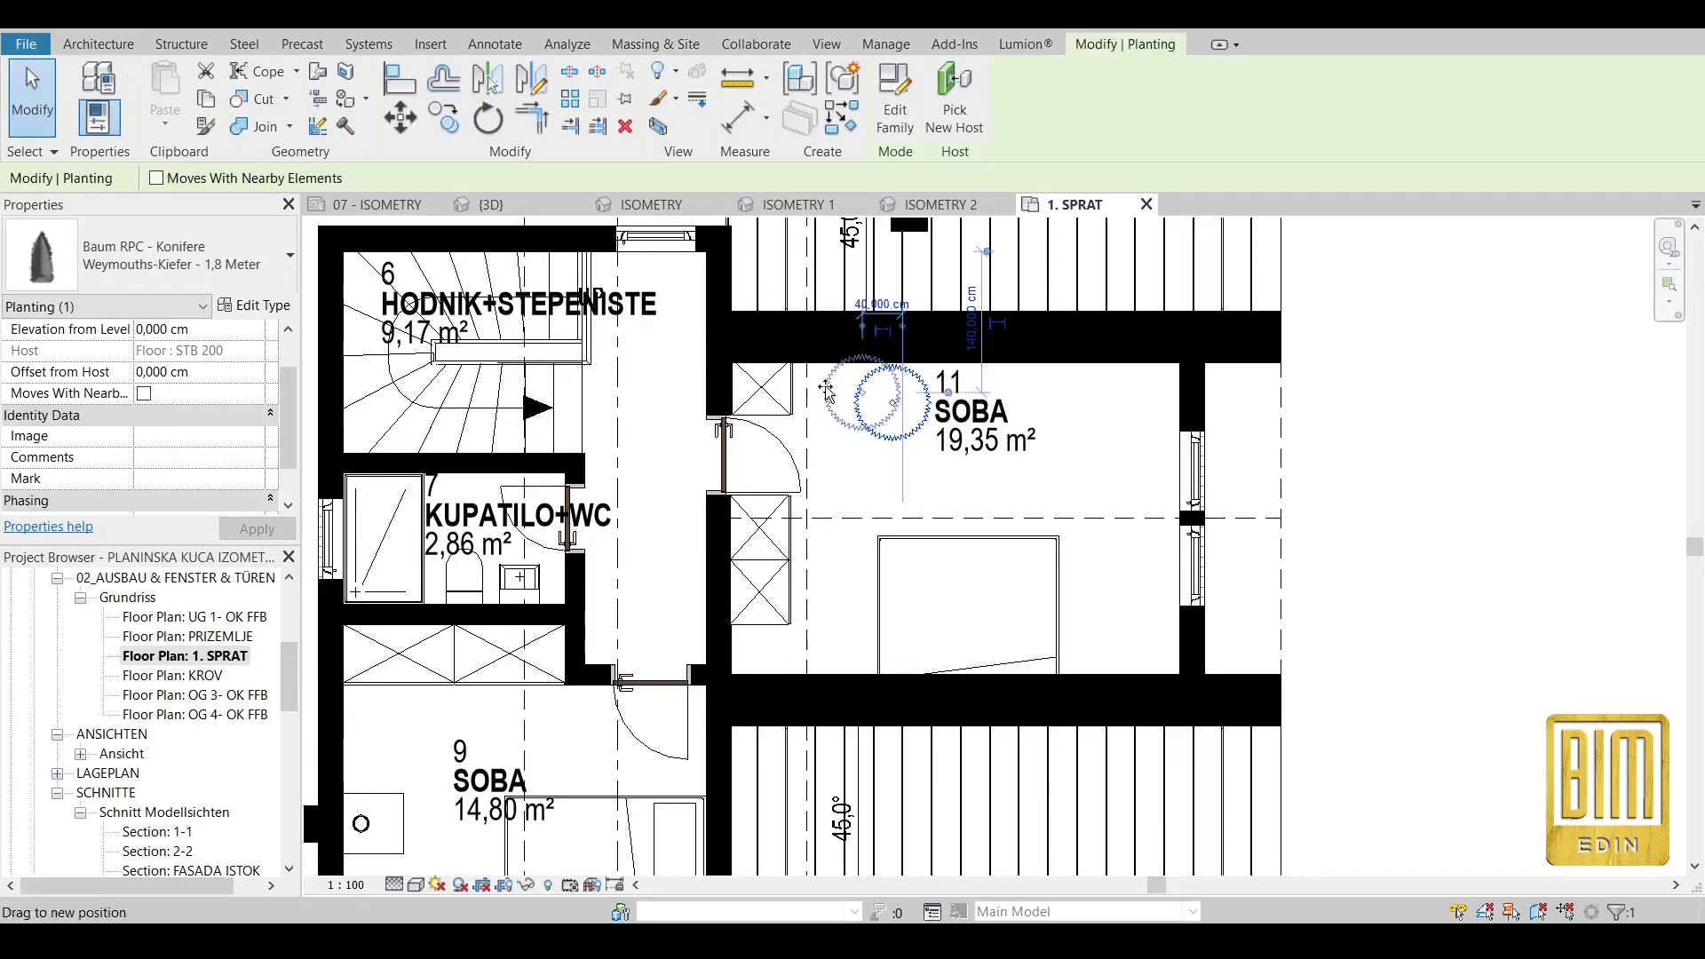
pyautogui.moveTo(866, 408); pyautogui.dragTo(832, 395)
pyautogui.scroll(-2, 832, 395)
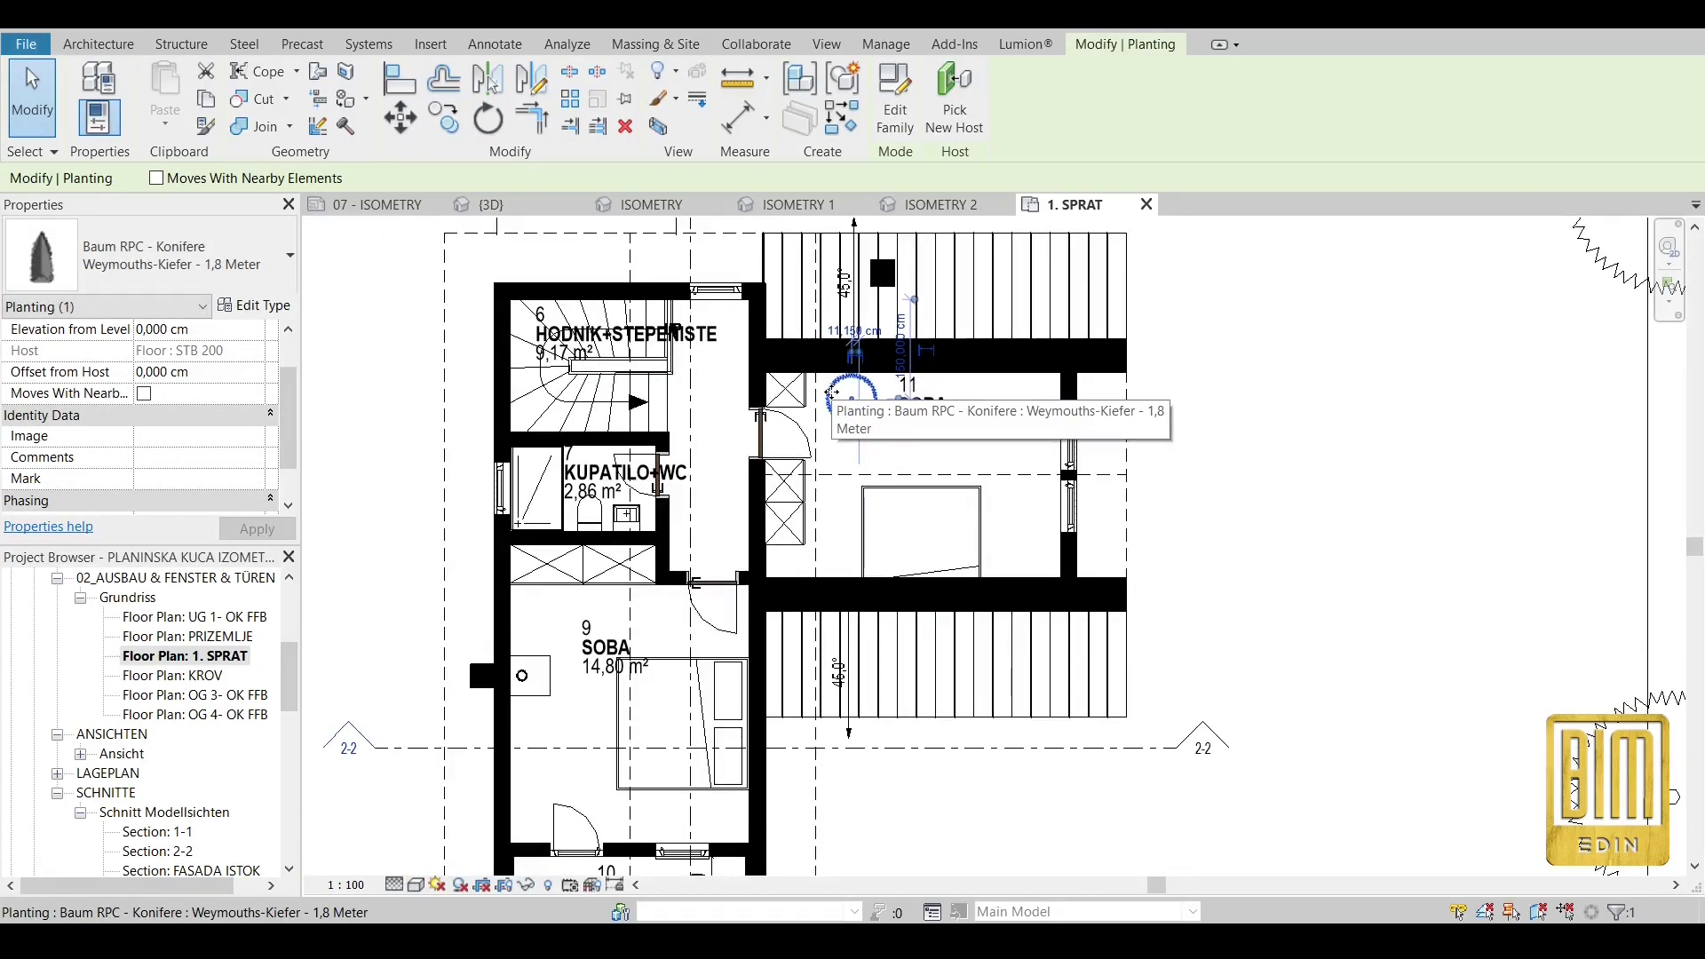
pyautogui.click(446, 124)
pyautogui.click(851, 399)
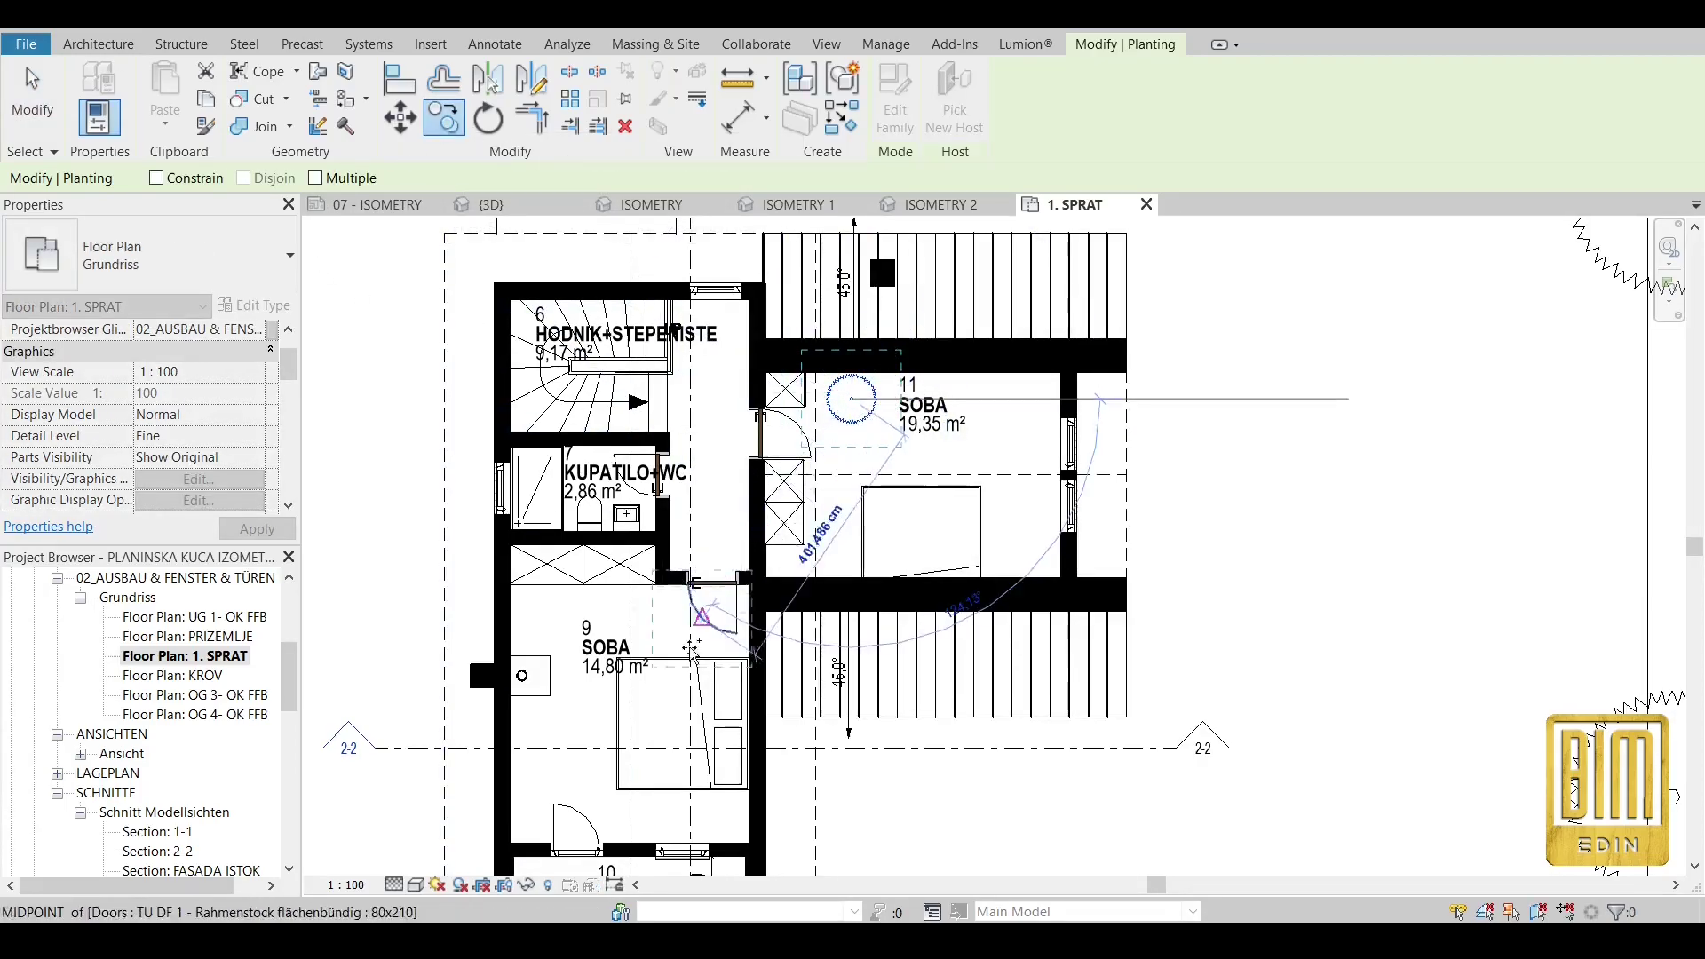
pyautogui.click(582, 625)
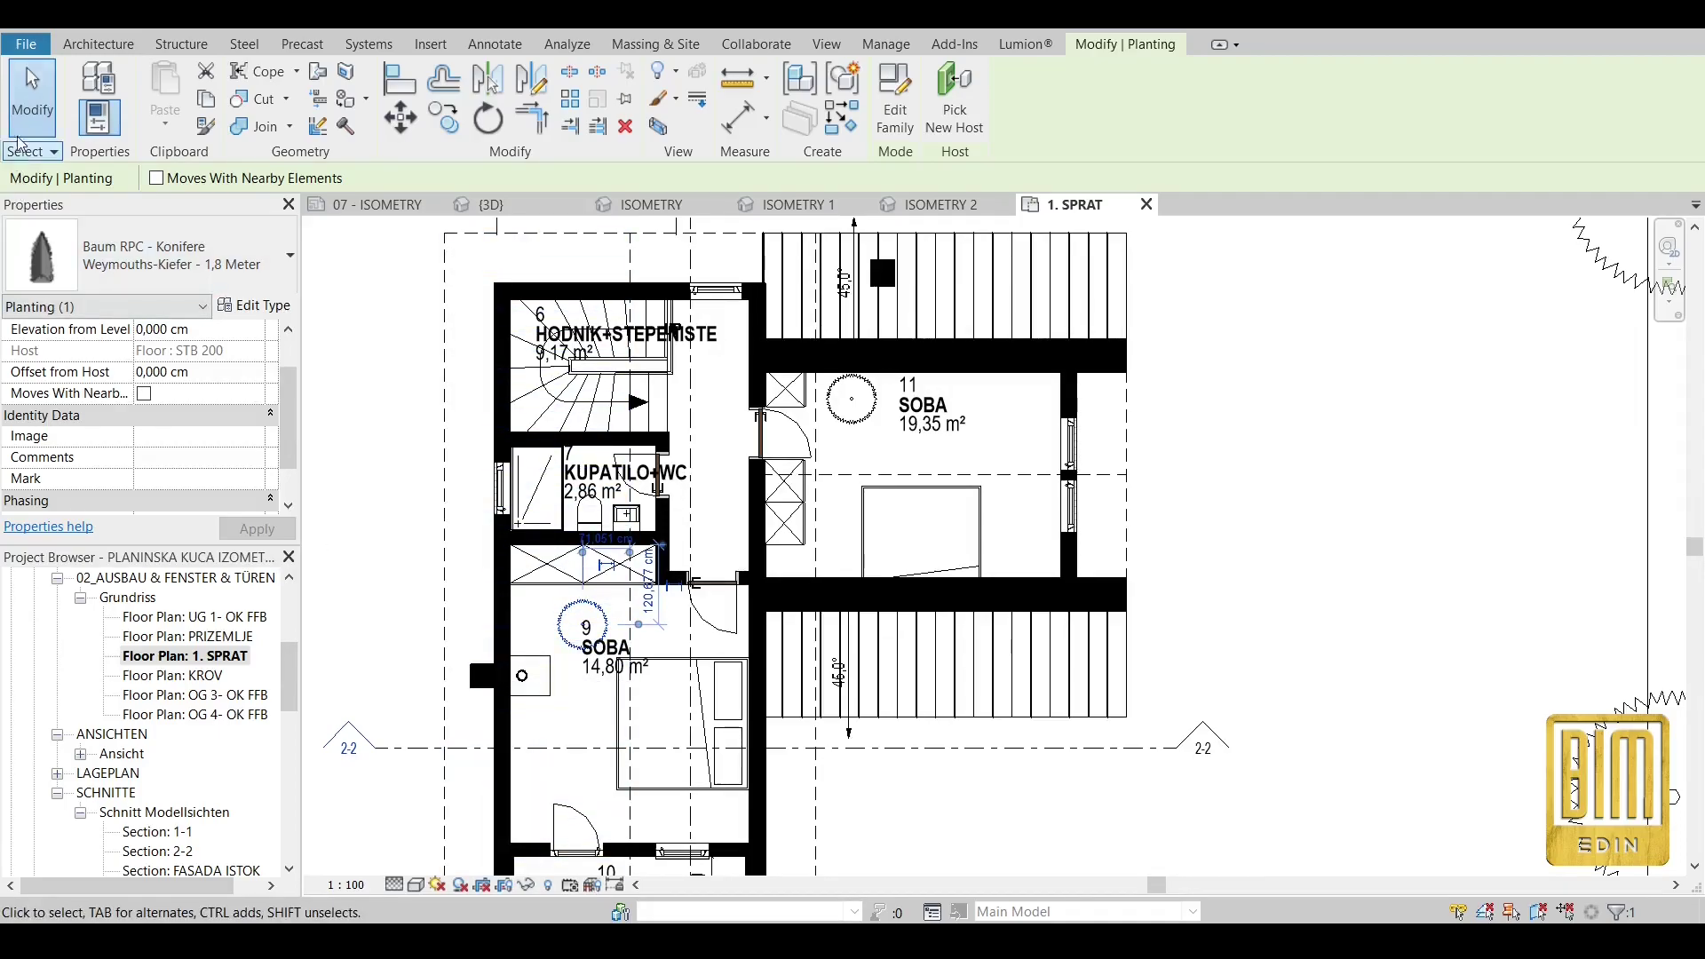
pyautogui.click(32, 96)
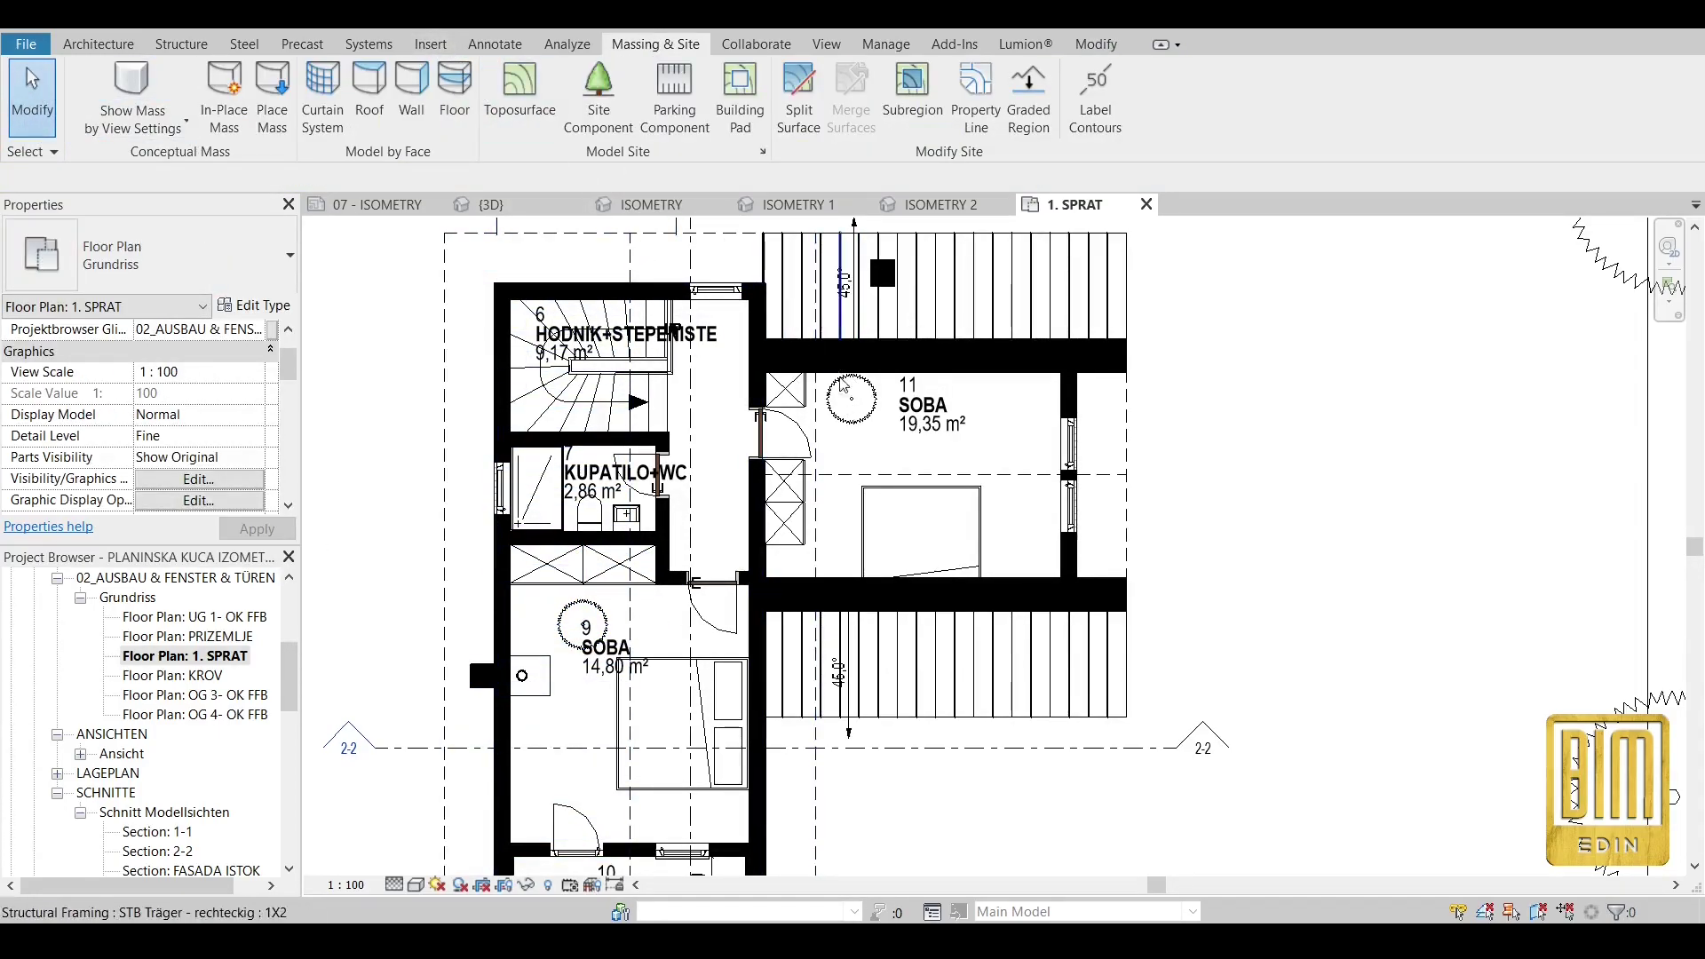
# Return to the 07 - ISOMETRY sheet and activate the ISOMETRY 2 viewport.
pyautogui.scroll(-4, 196, 766)
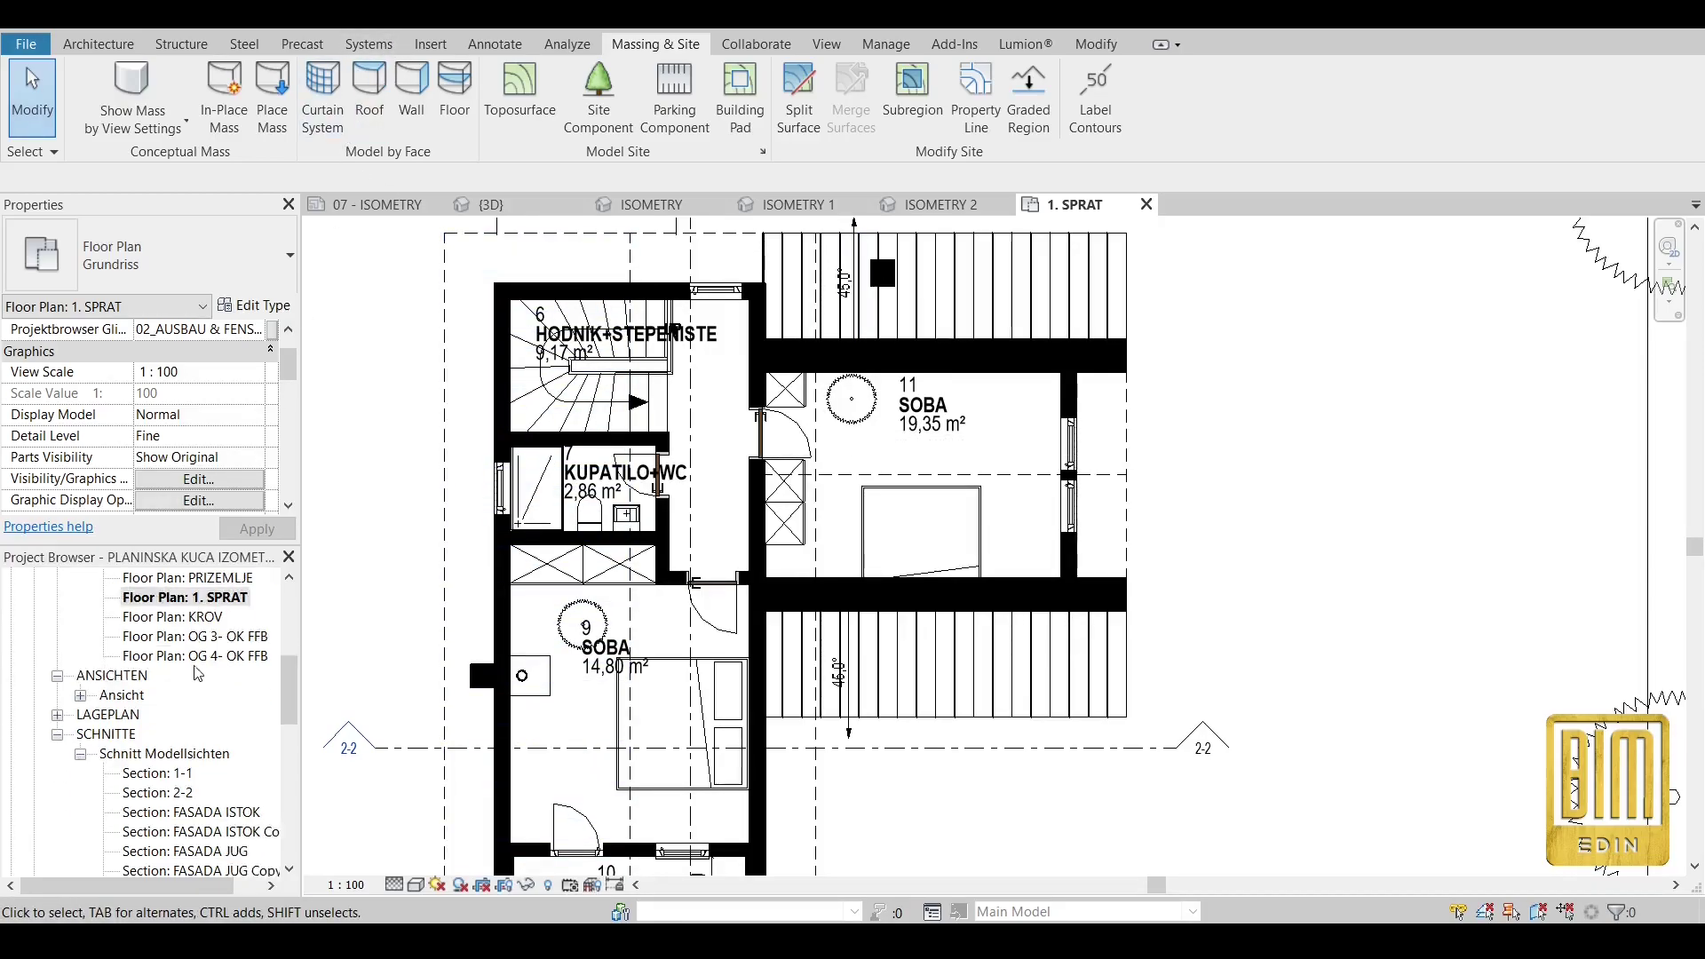
pyautogui.scroll(-8, 195, 767)
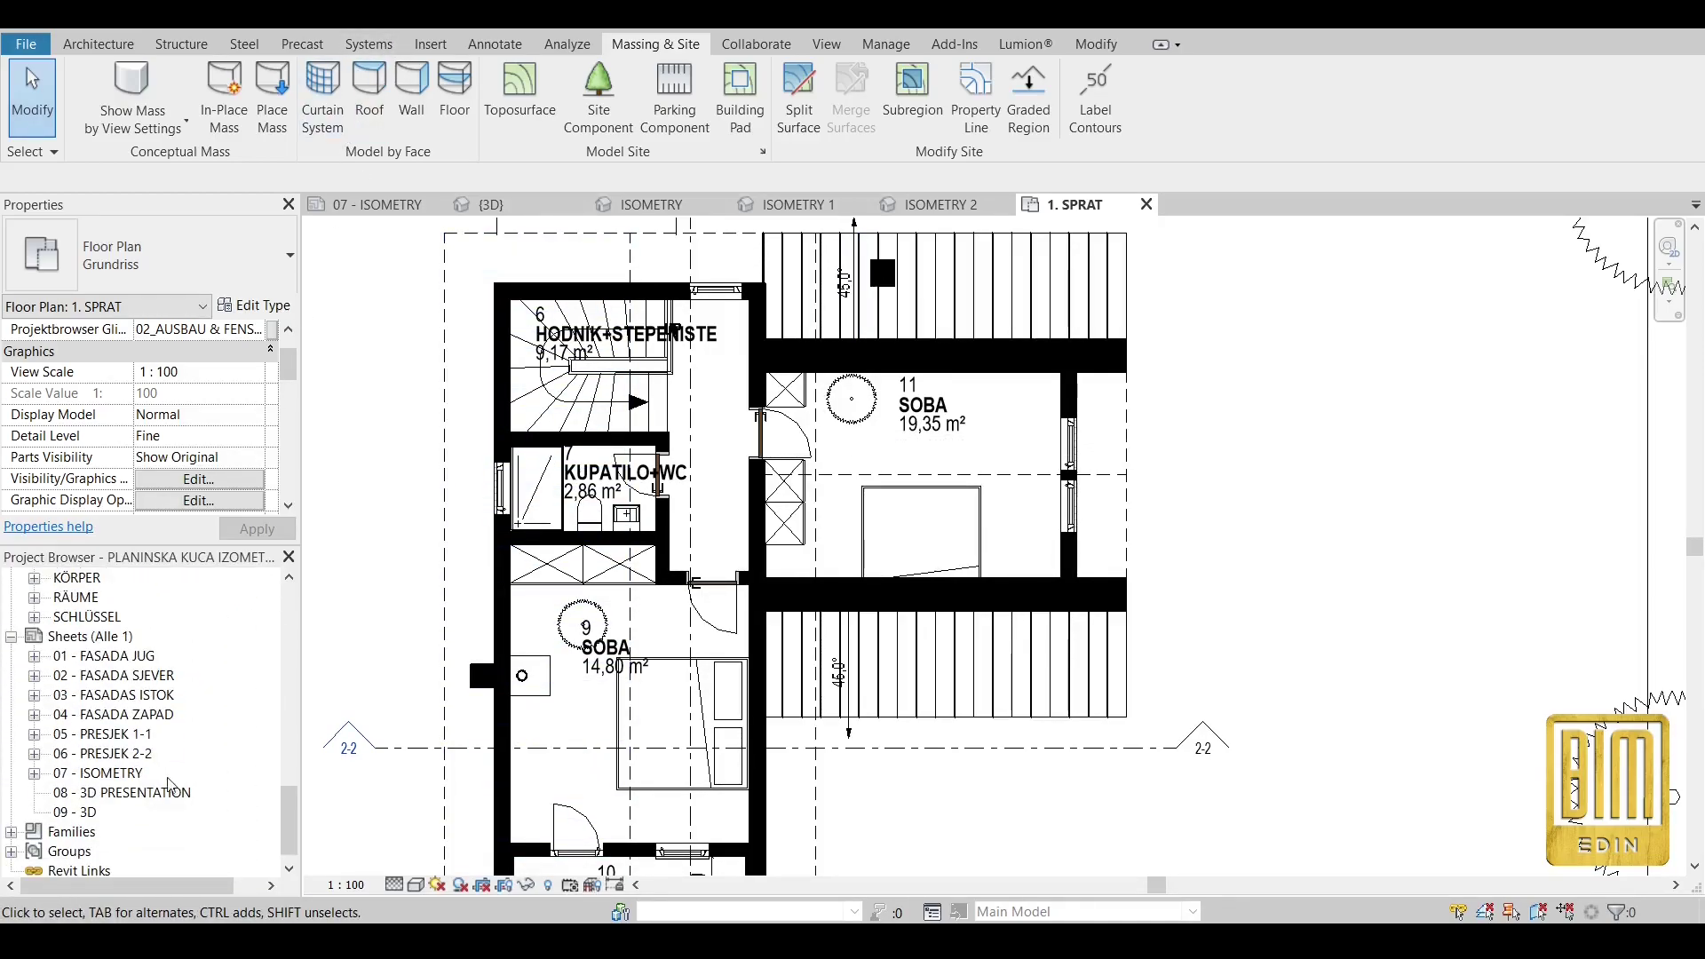
pyautogui.doubleClick(108, 774)
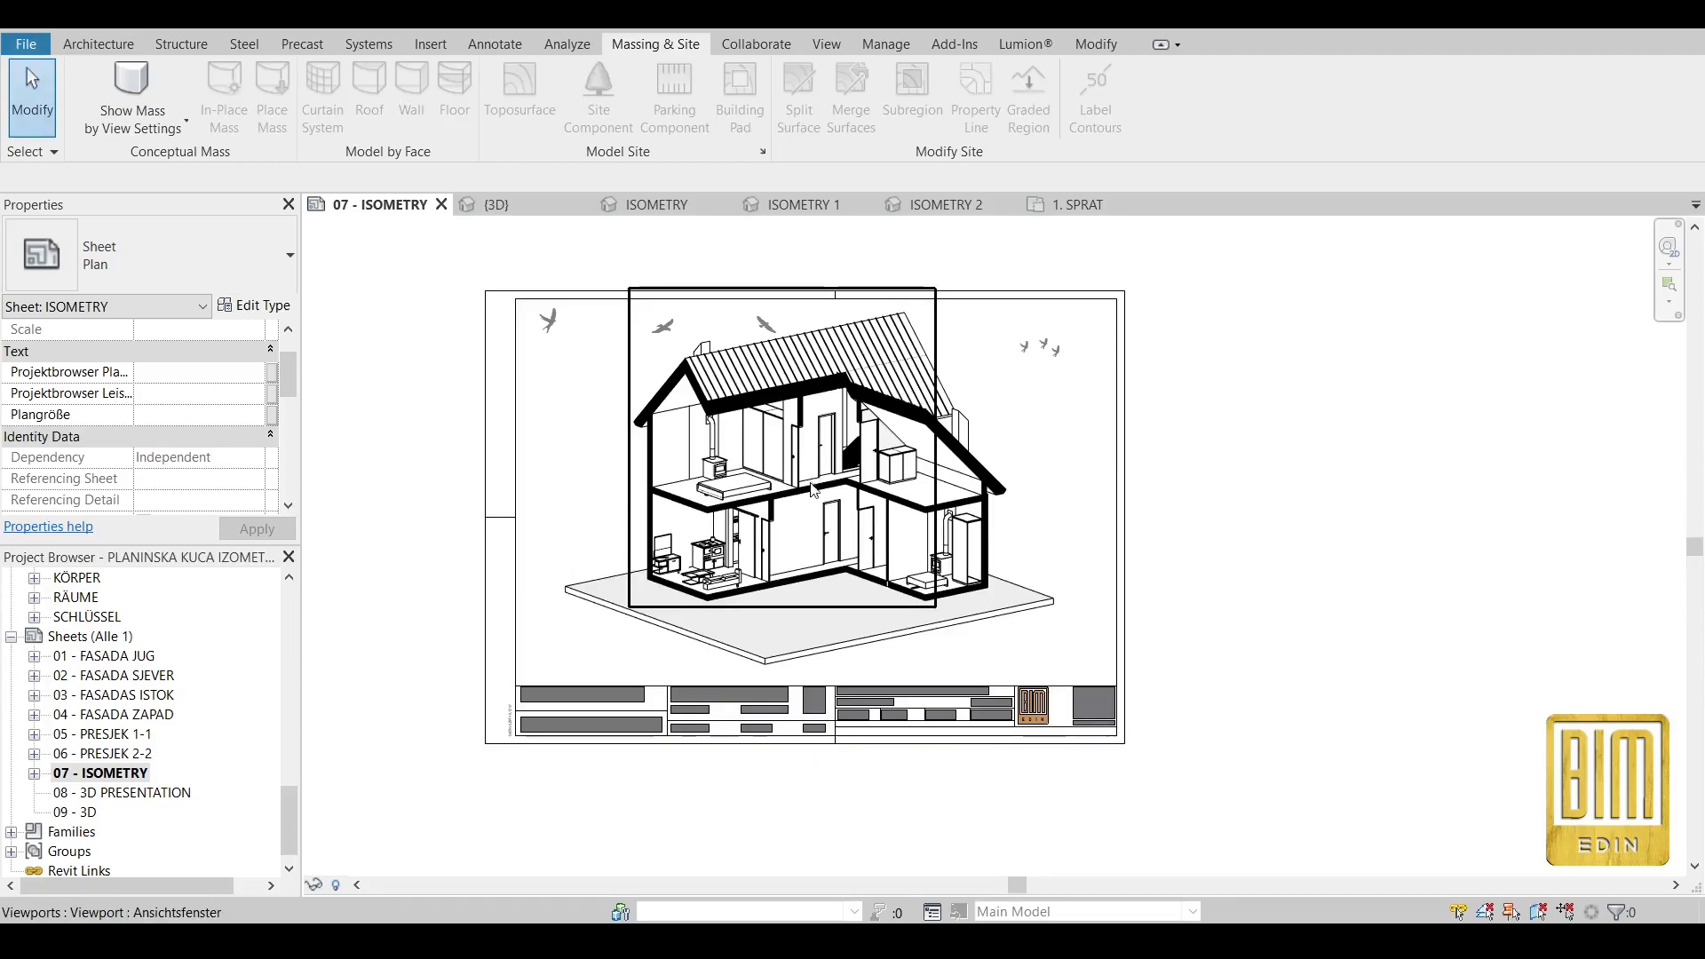
pyautogui.scroll(3, 936, 495)
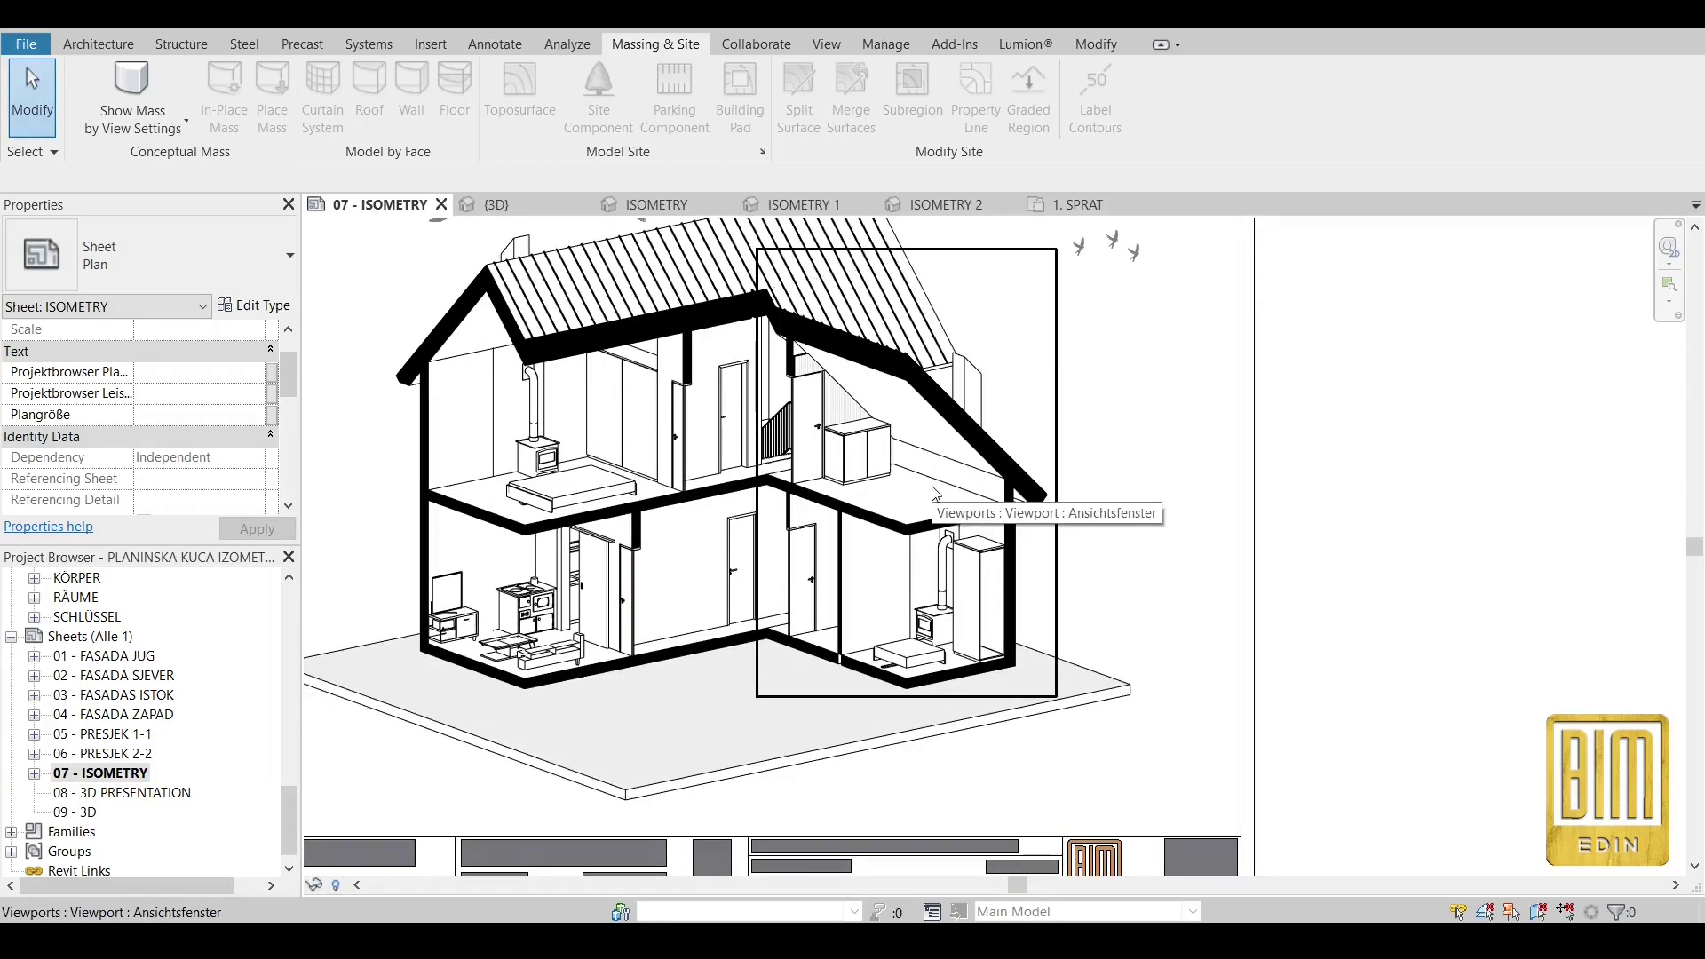
pyautogui.doubleClick(878, 518)
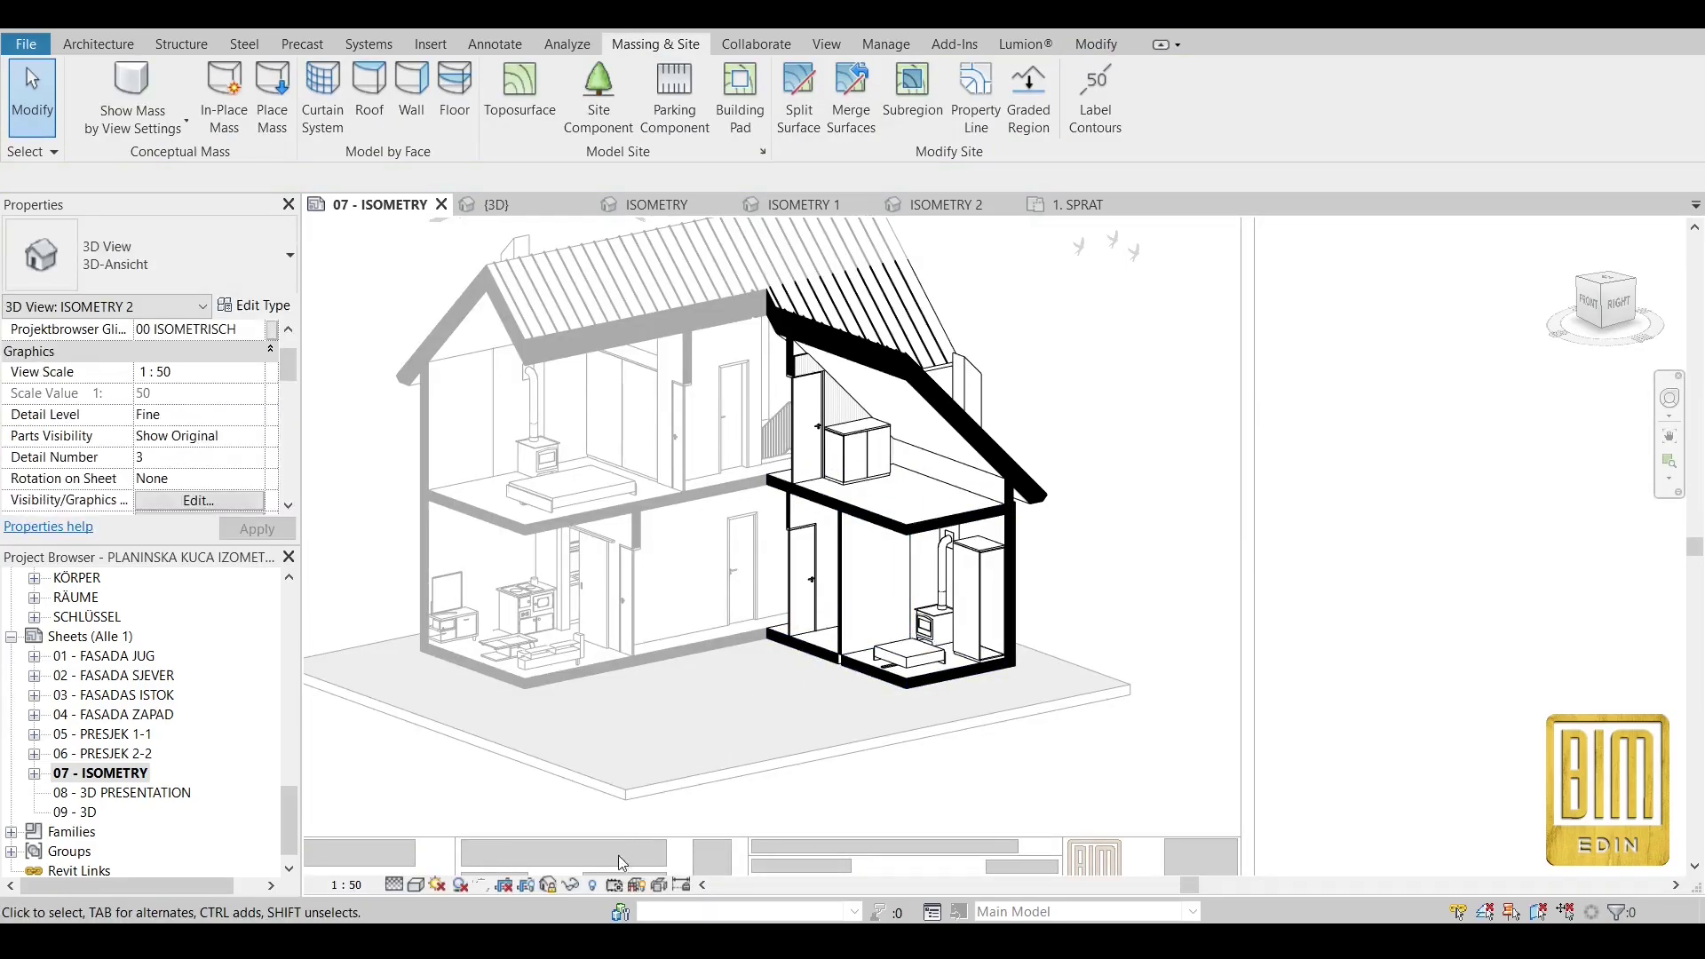
# Reveal the hidden elements in the ISOMETRY 2 view and select the tree in the upper-floor room.
pyautogui.click(592, 885)
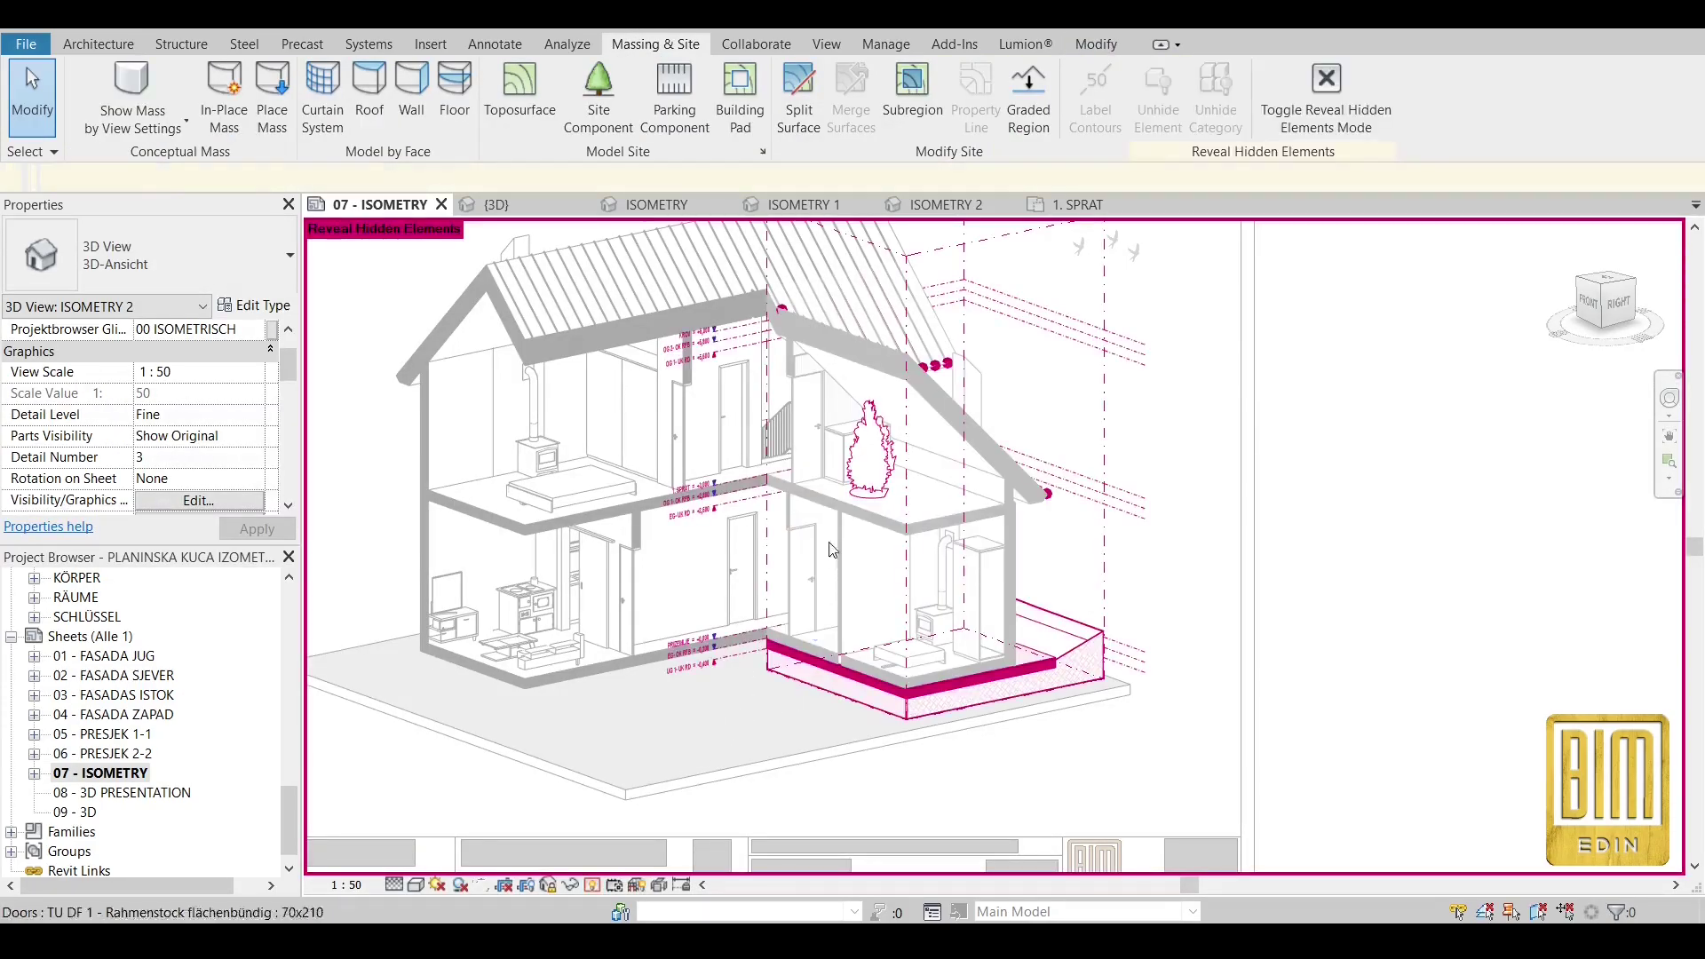
pyautogui.click(863, 453)
pyautogui.scroll(3, 860, 457)
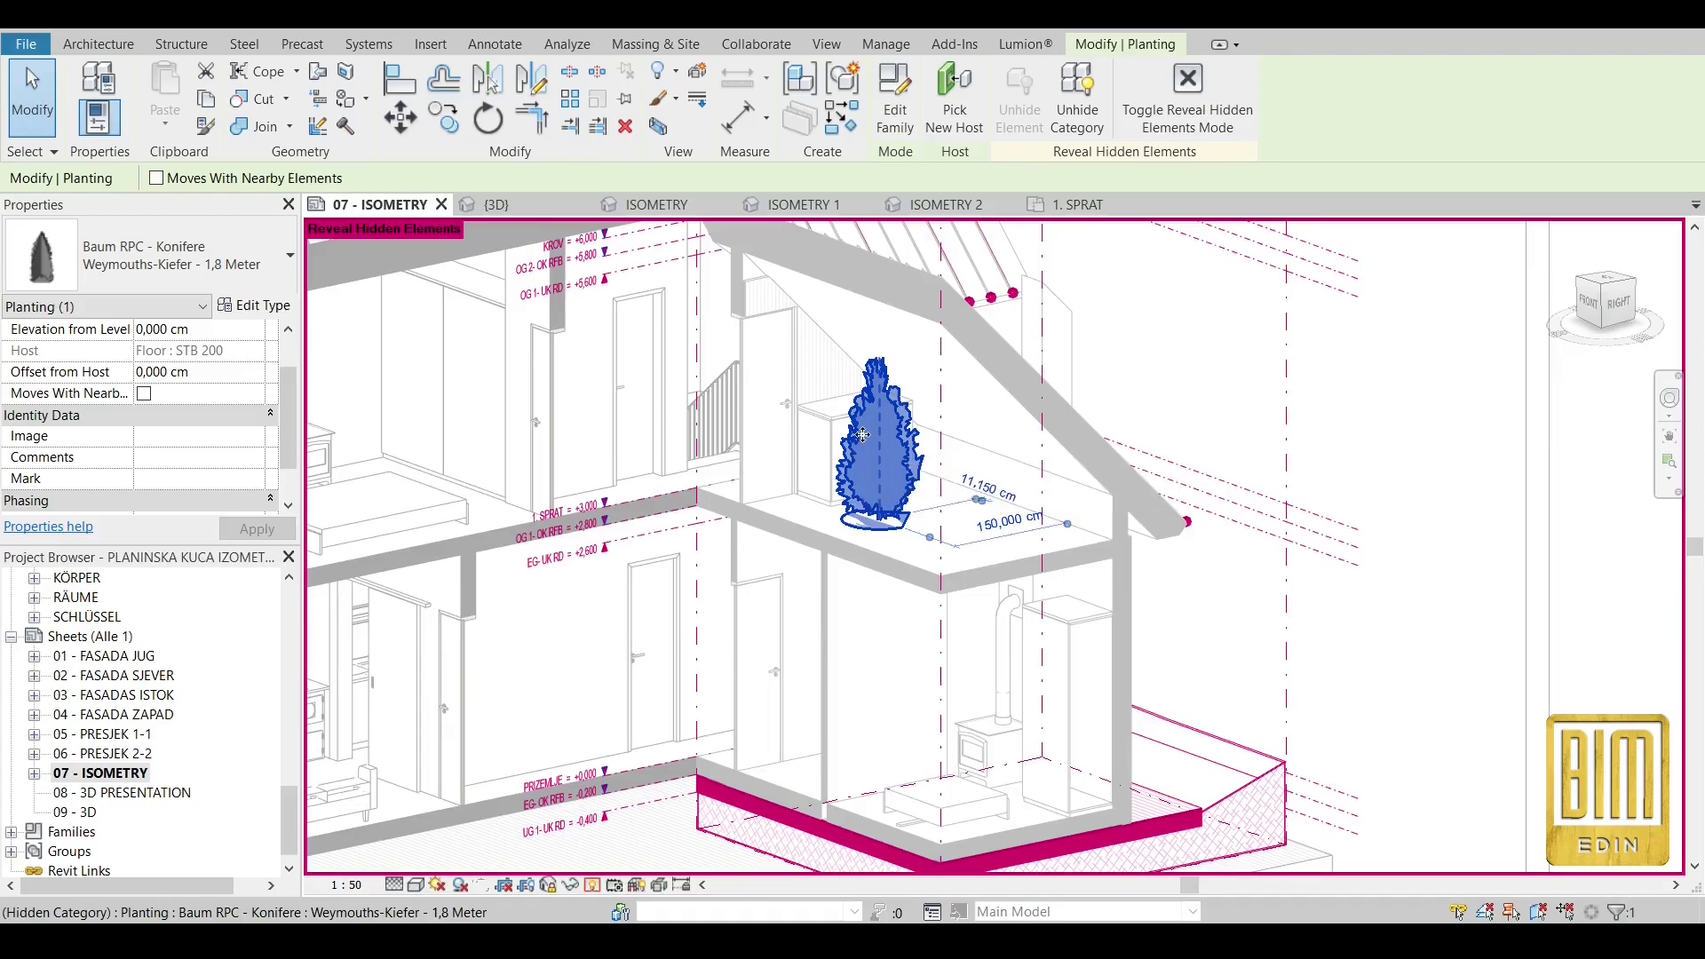
# Duplicate the selected tree's type under the name MAN.
pyautogui.click(263, 313)
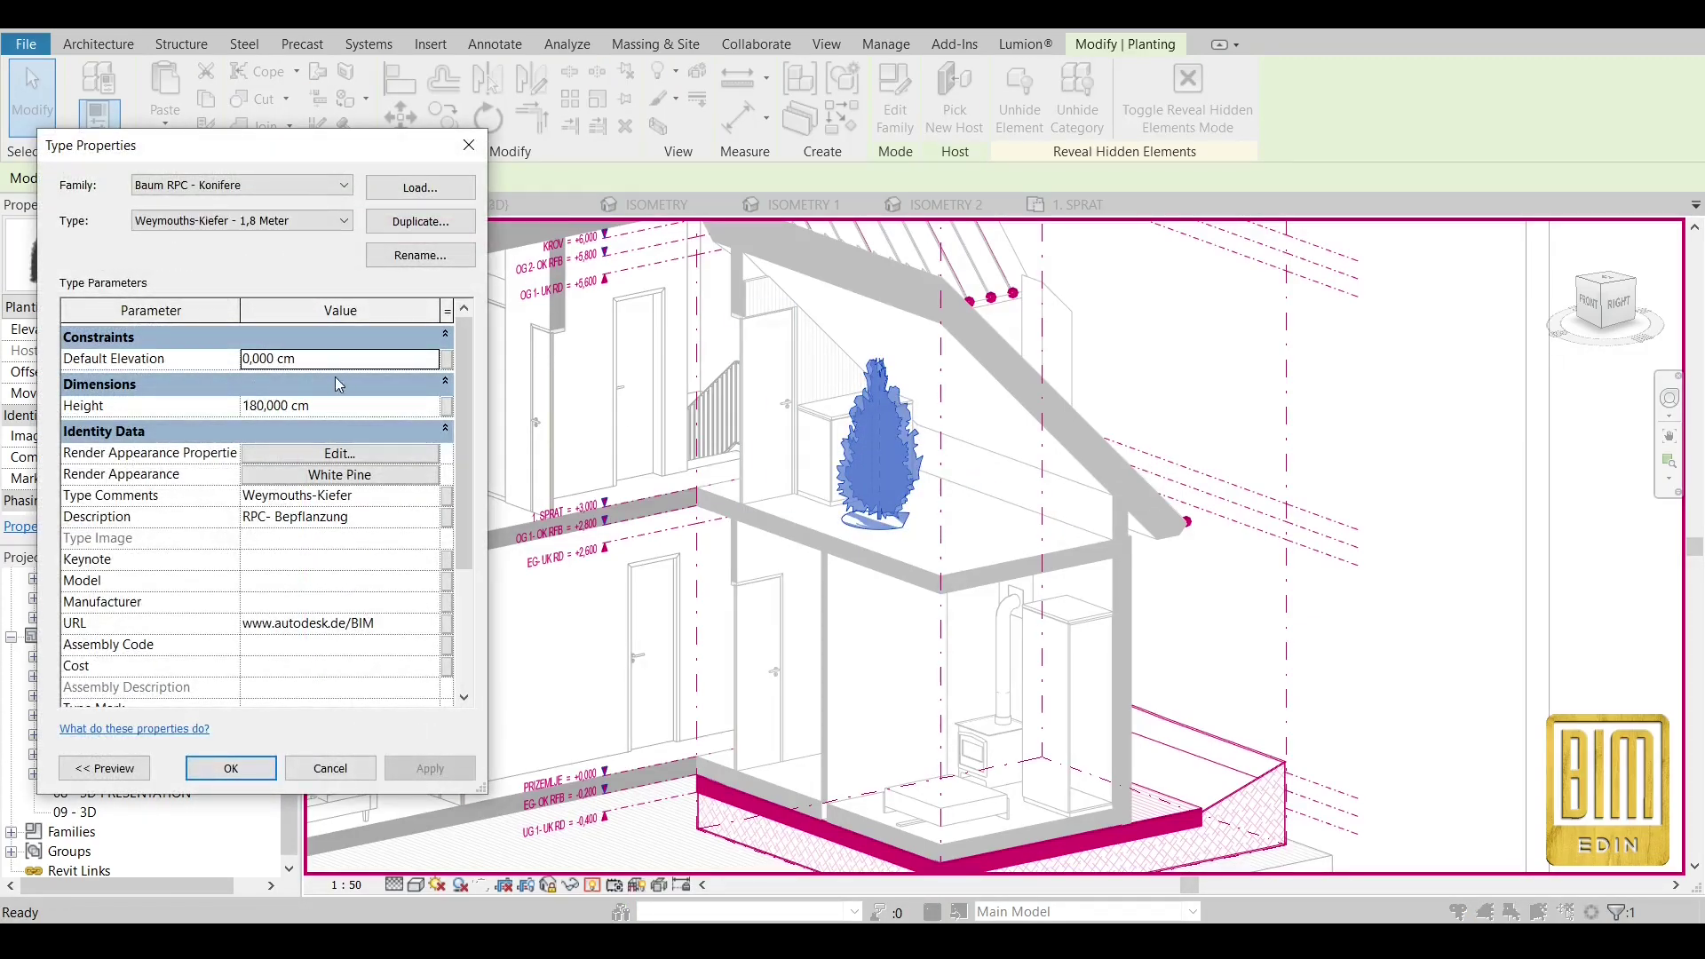
pyautogui.click(423, 224)
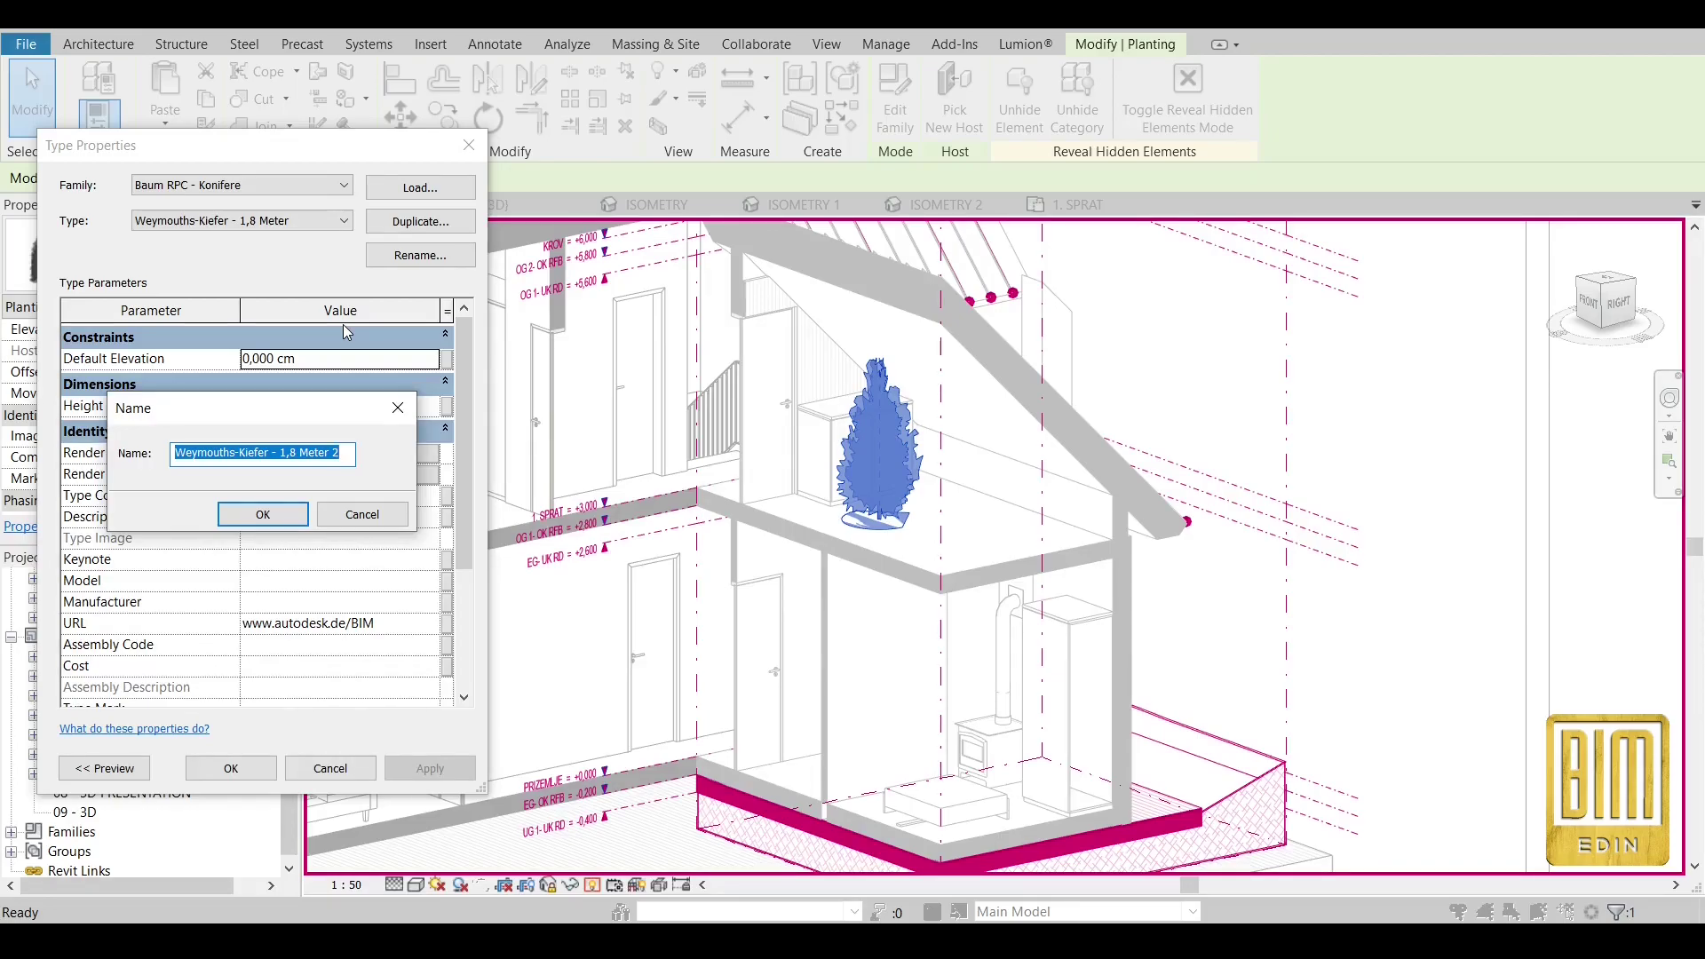
pyautogui.write('MAN')
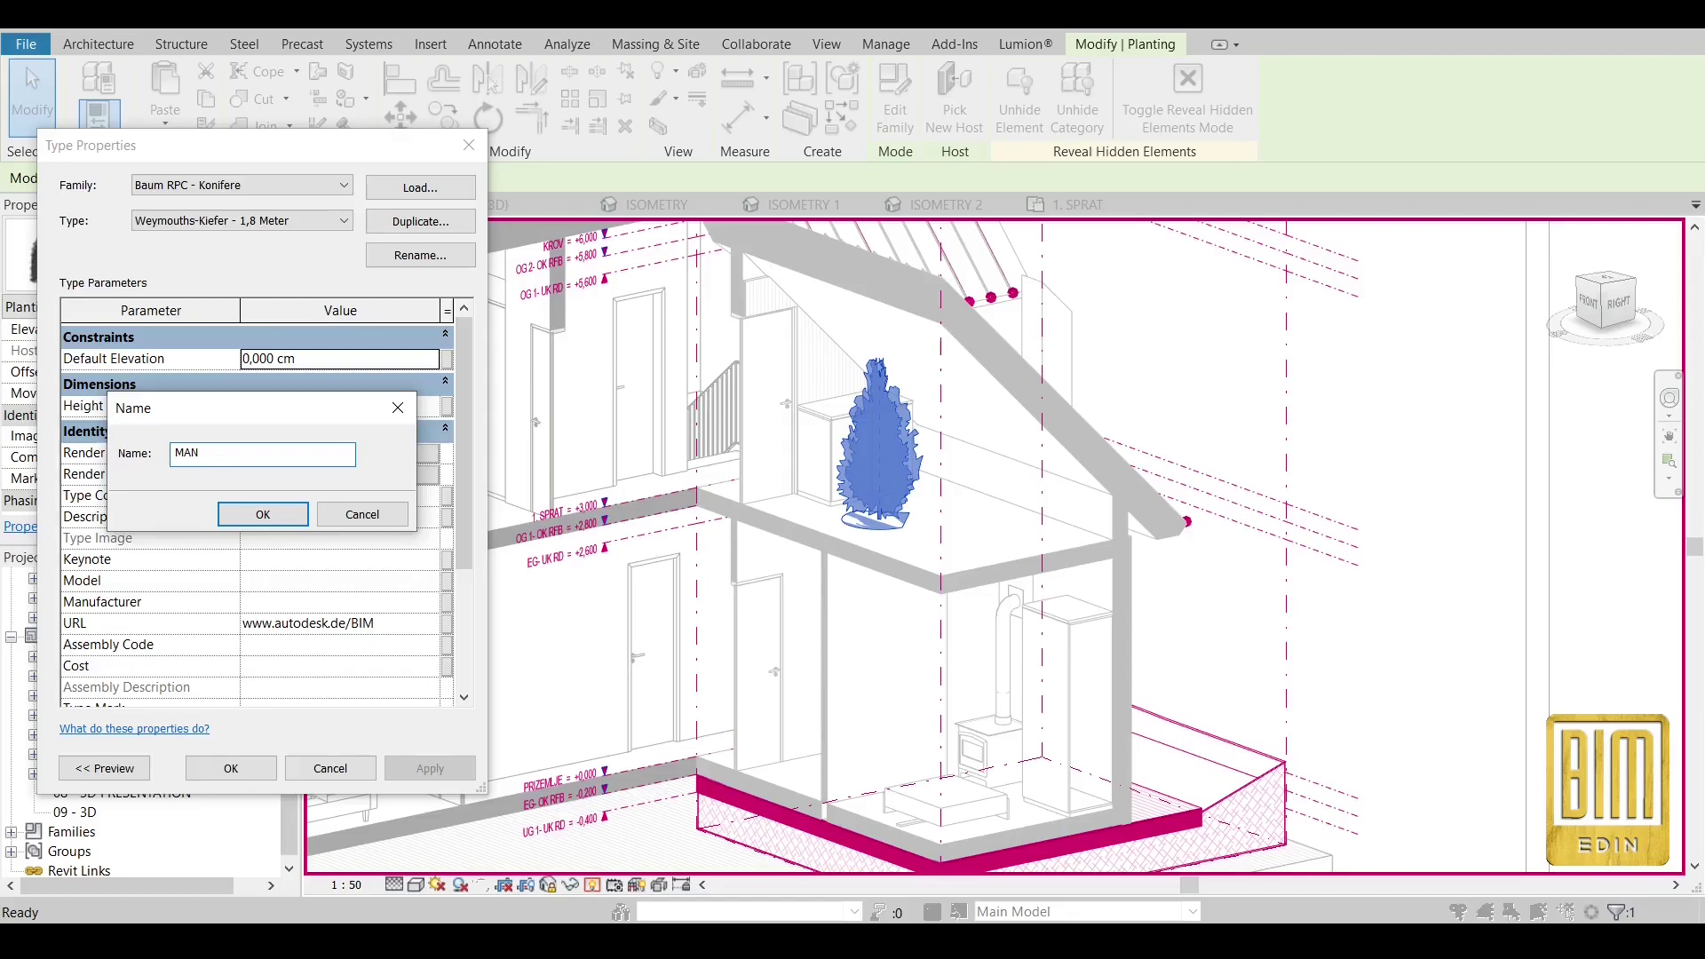
pyautogui.click(277, 519)
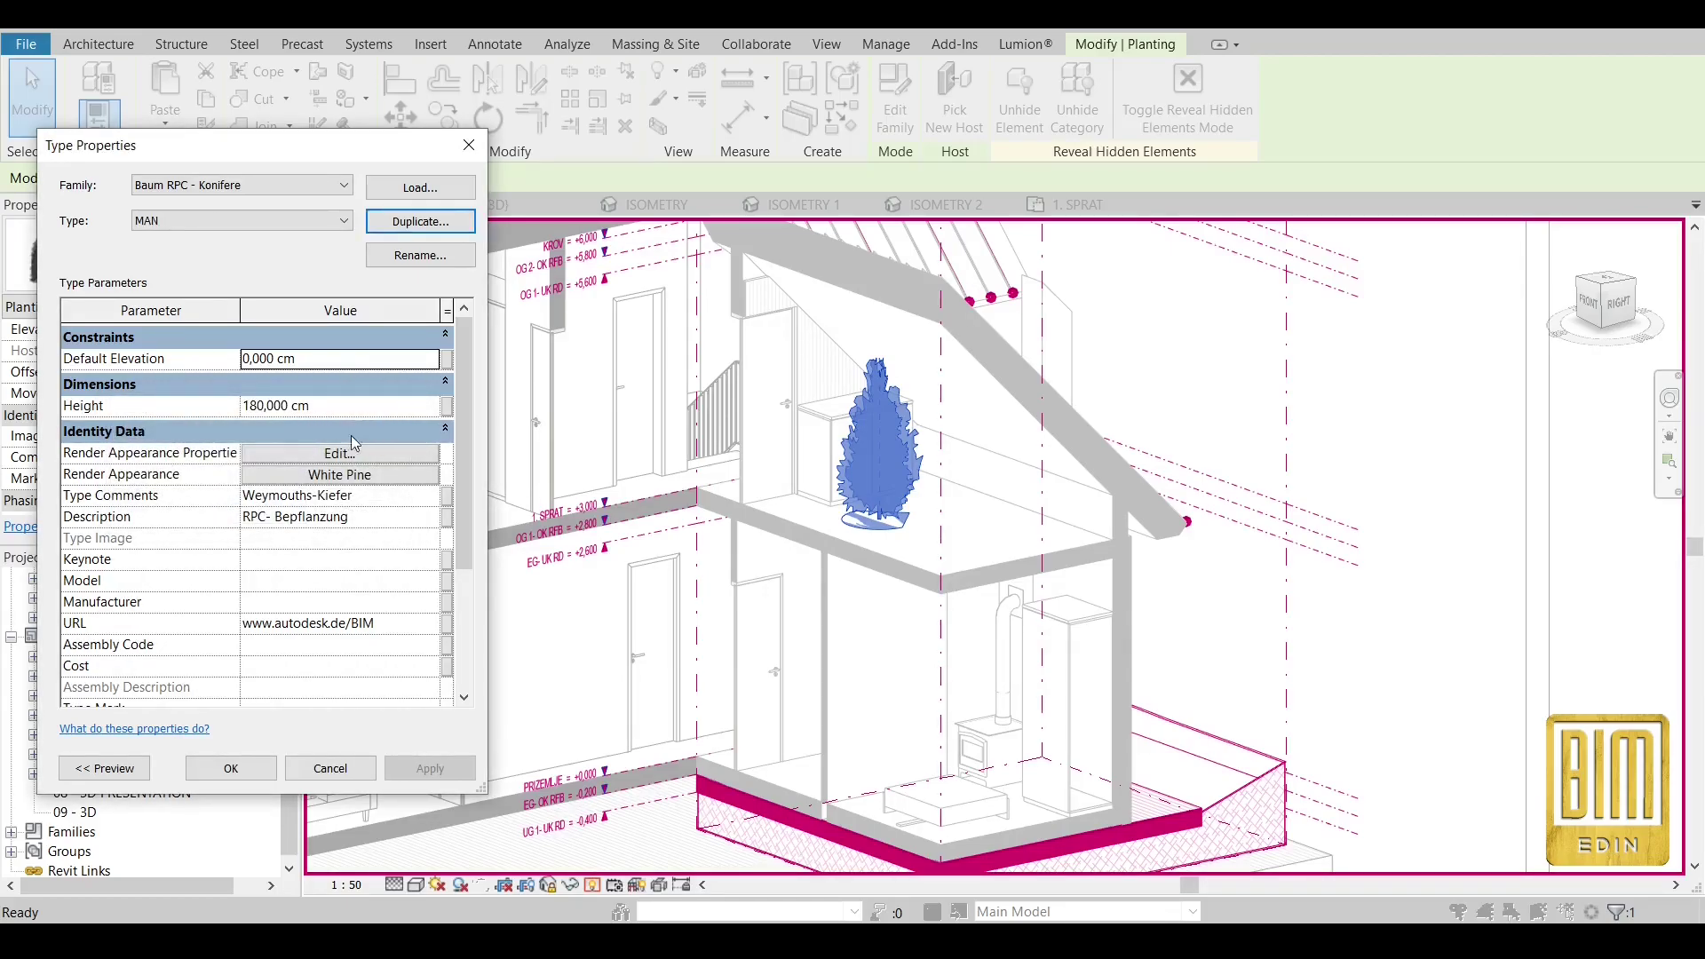
# Change the MAN type's render appearance to Alex, chosen from the full appearance library with the class filter set to All.
pyautogui.click(346, 457)
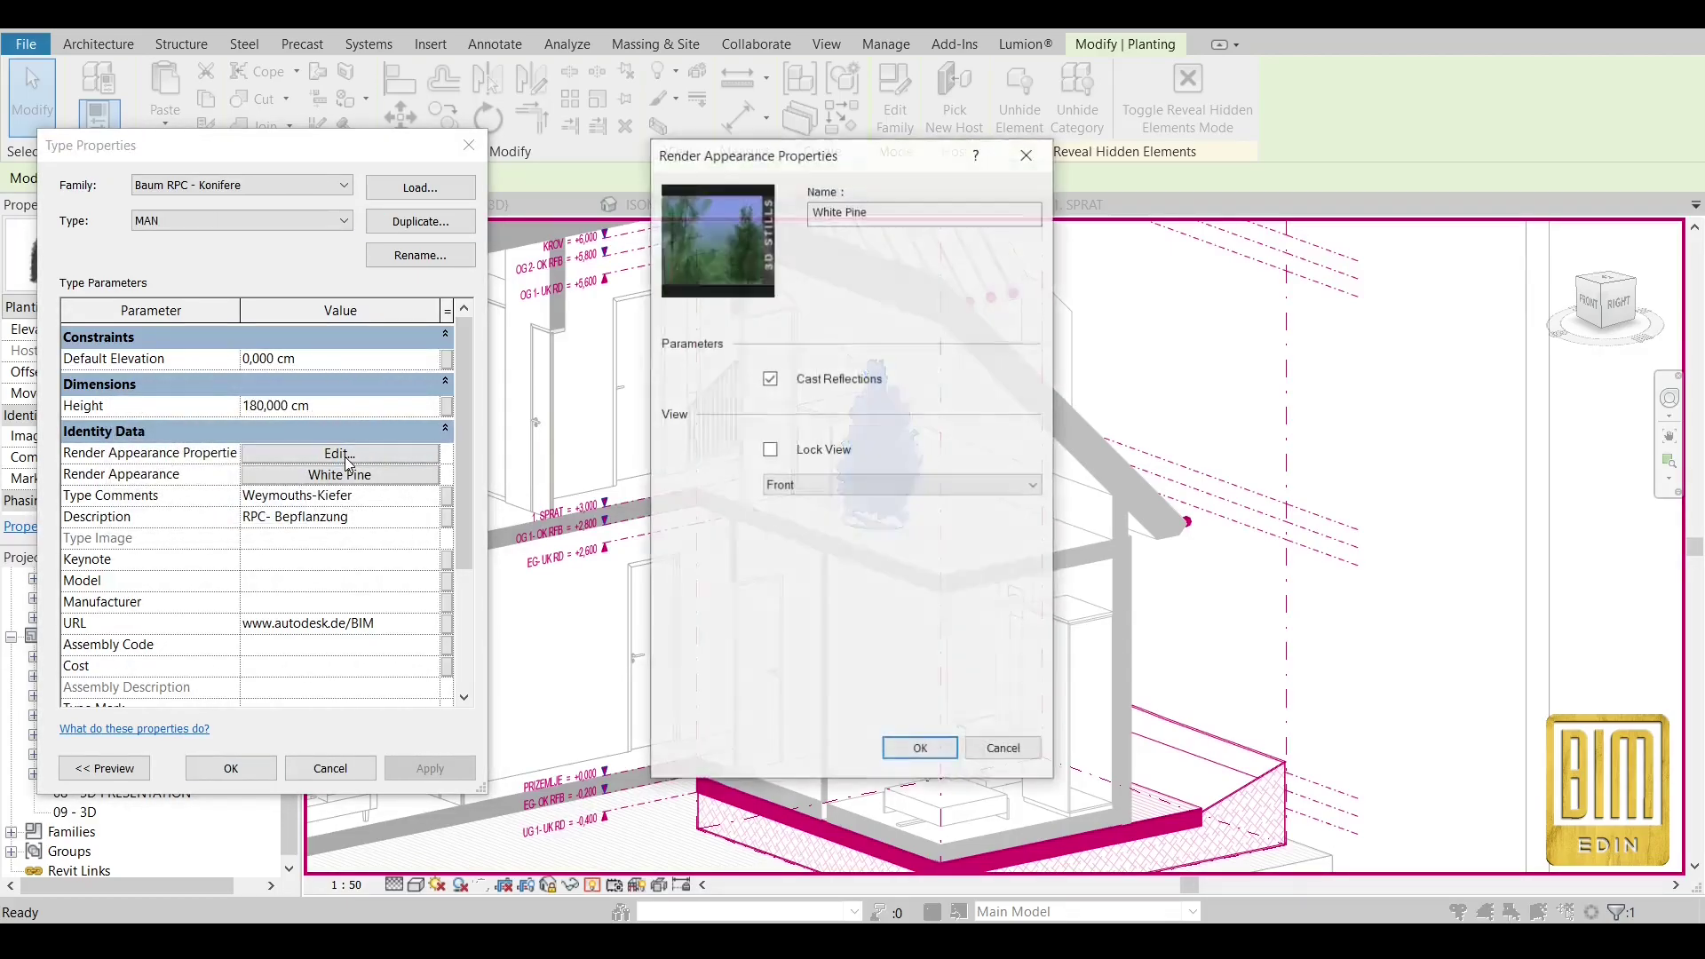
pyautogui.click(1027, 154)
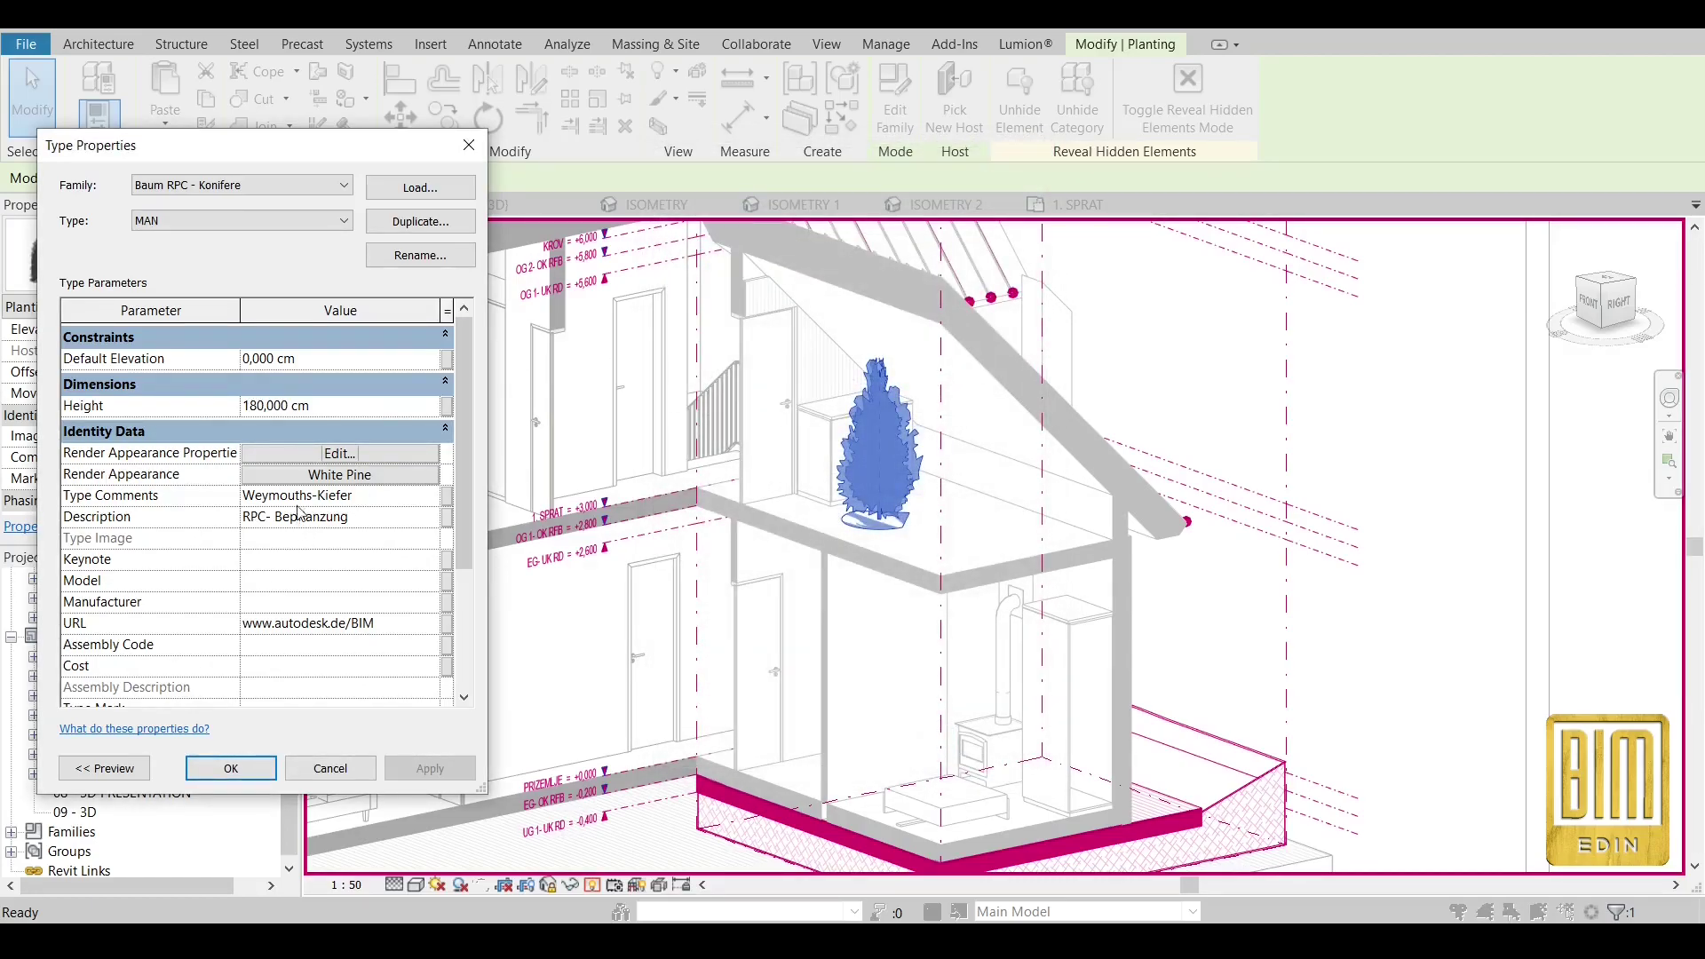
pyautogui.click(312, 476)
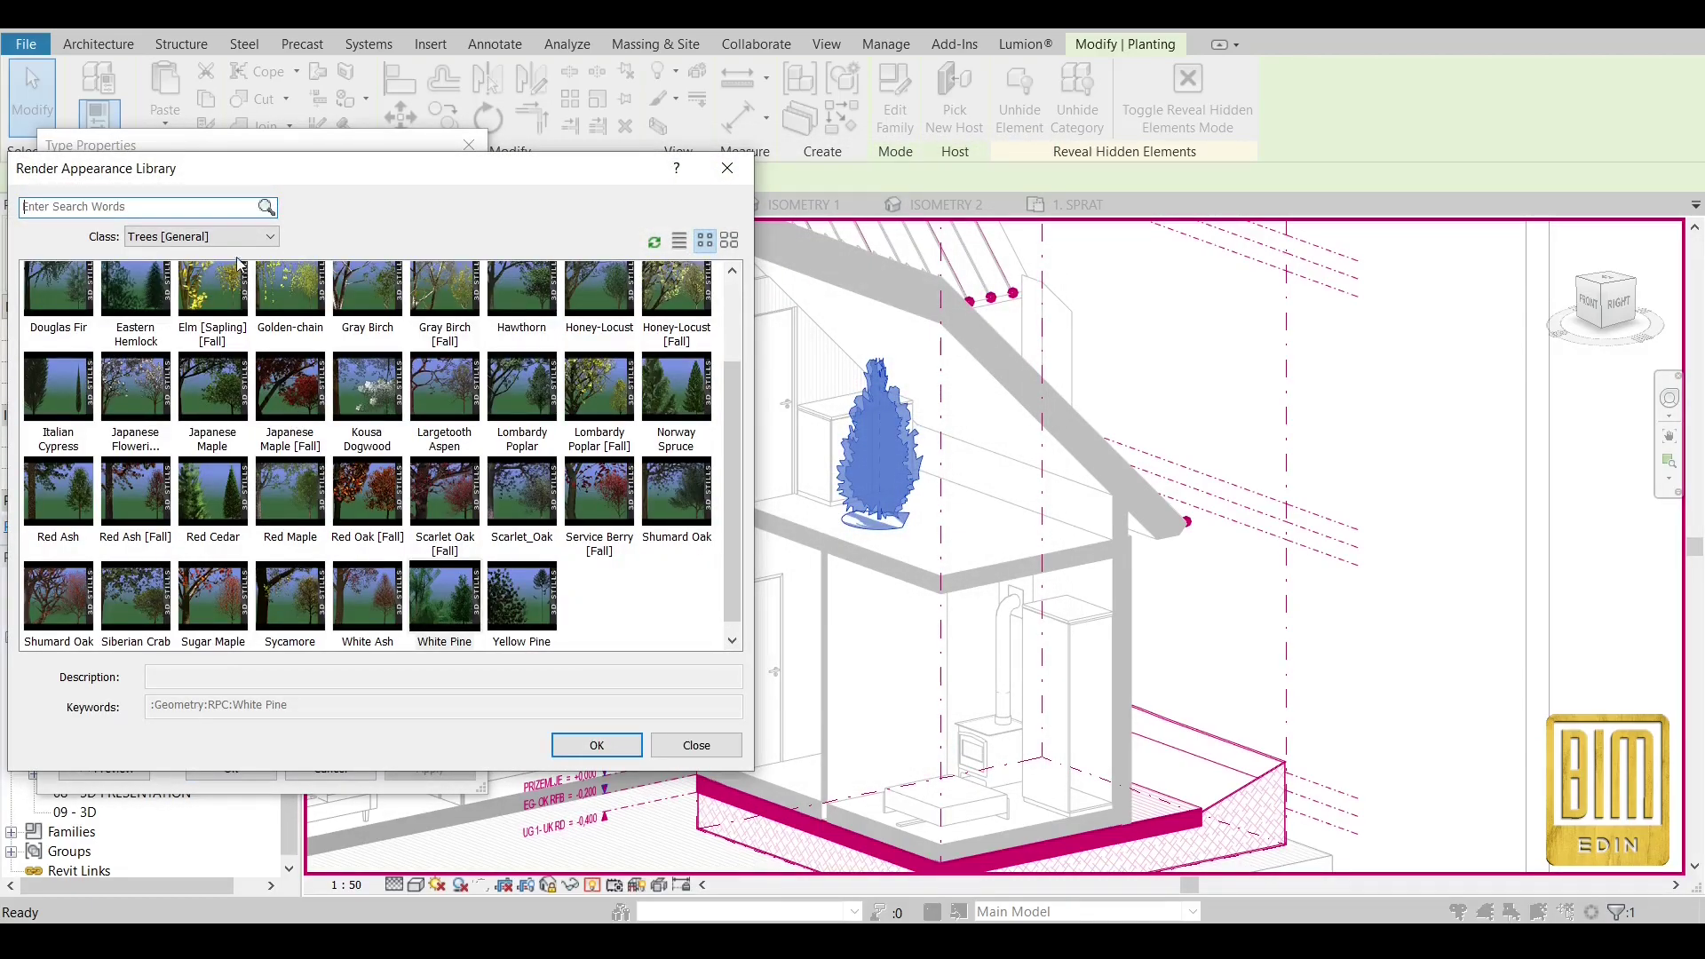
pyautogui.click(238, 238)
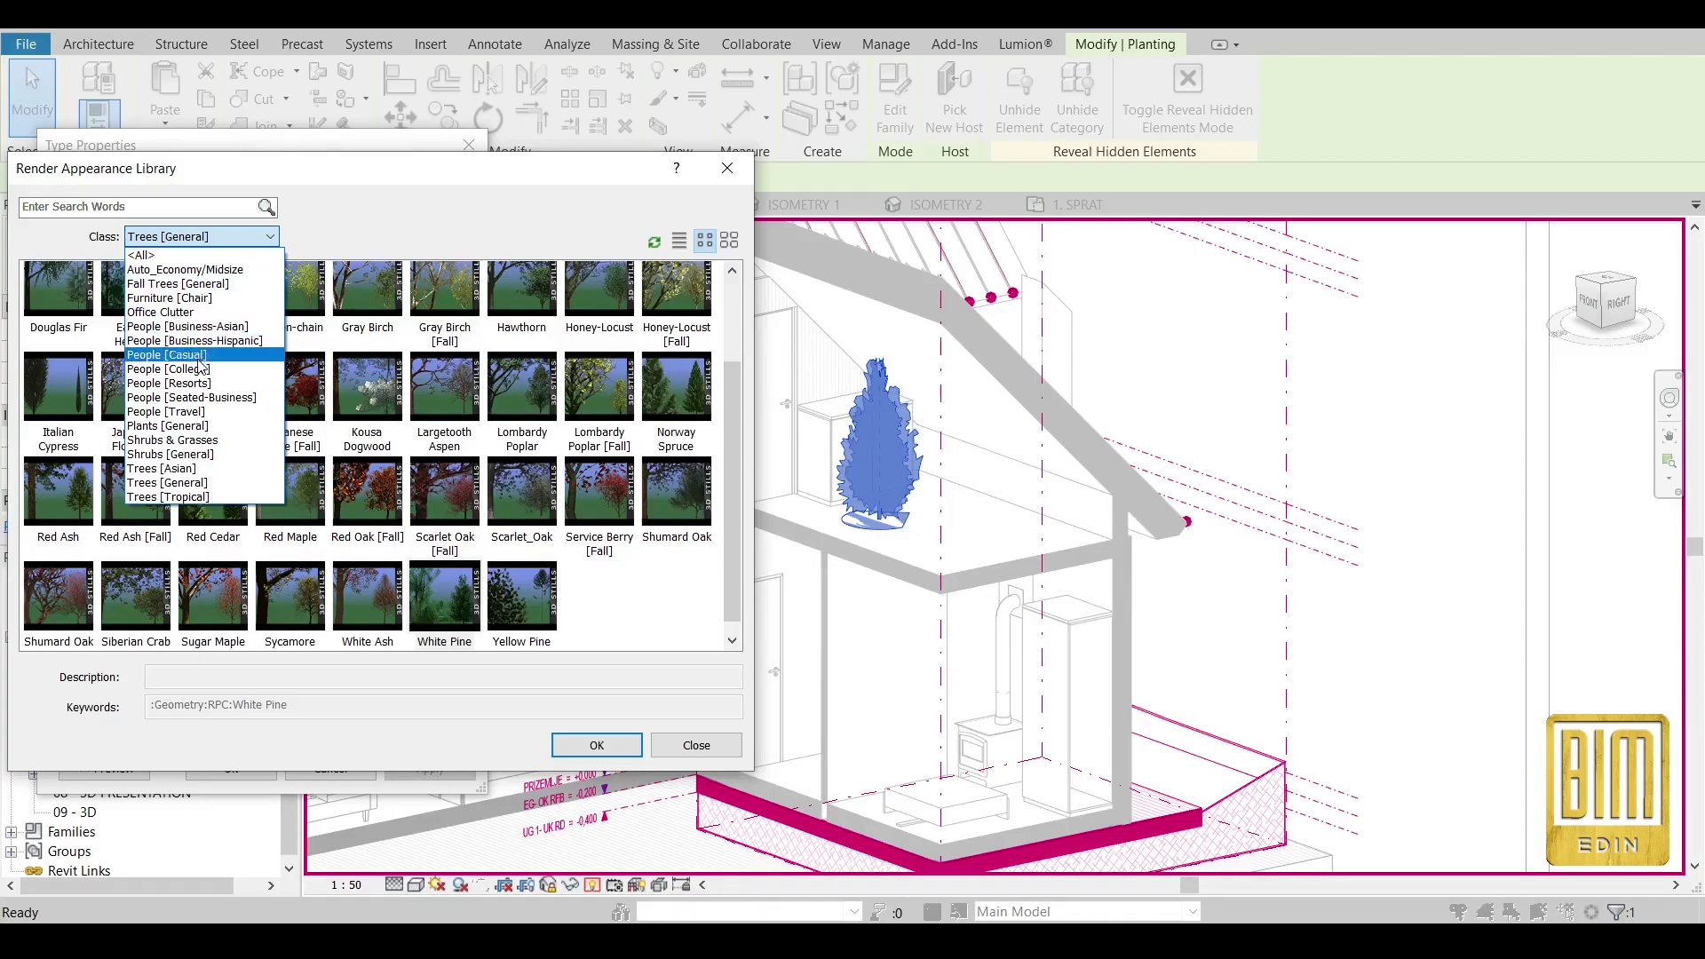
pyautogui.click(353, 243)
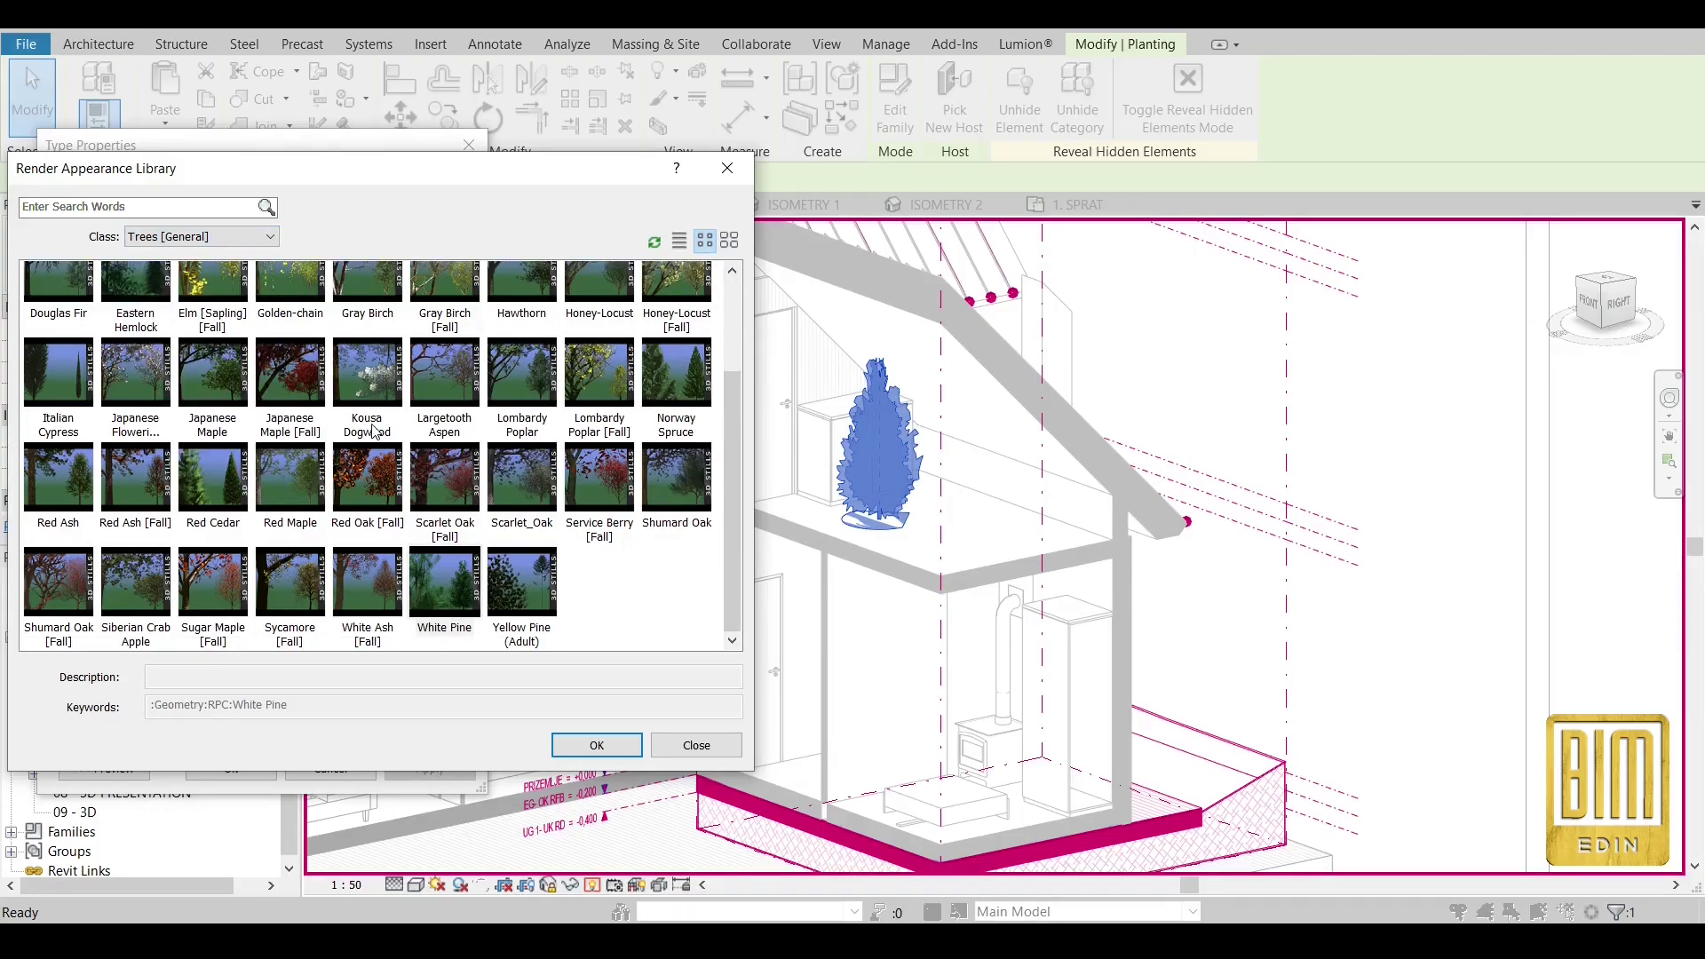
pyautogui.scroll(2, 309, 361)
pyautogui.click(254, 243)
pyautogui.click(245, 256)
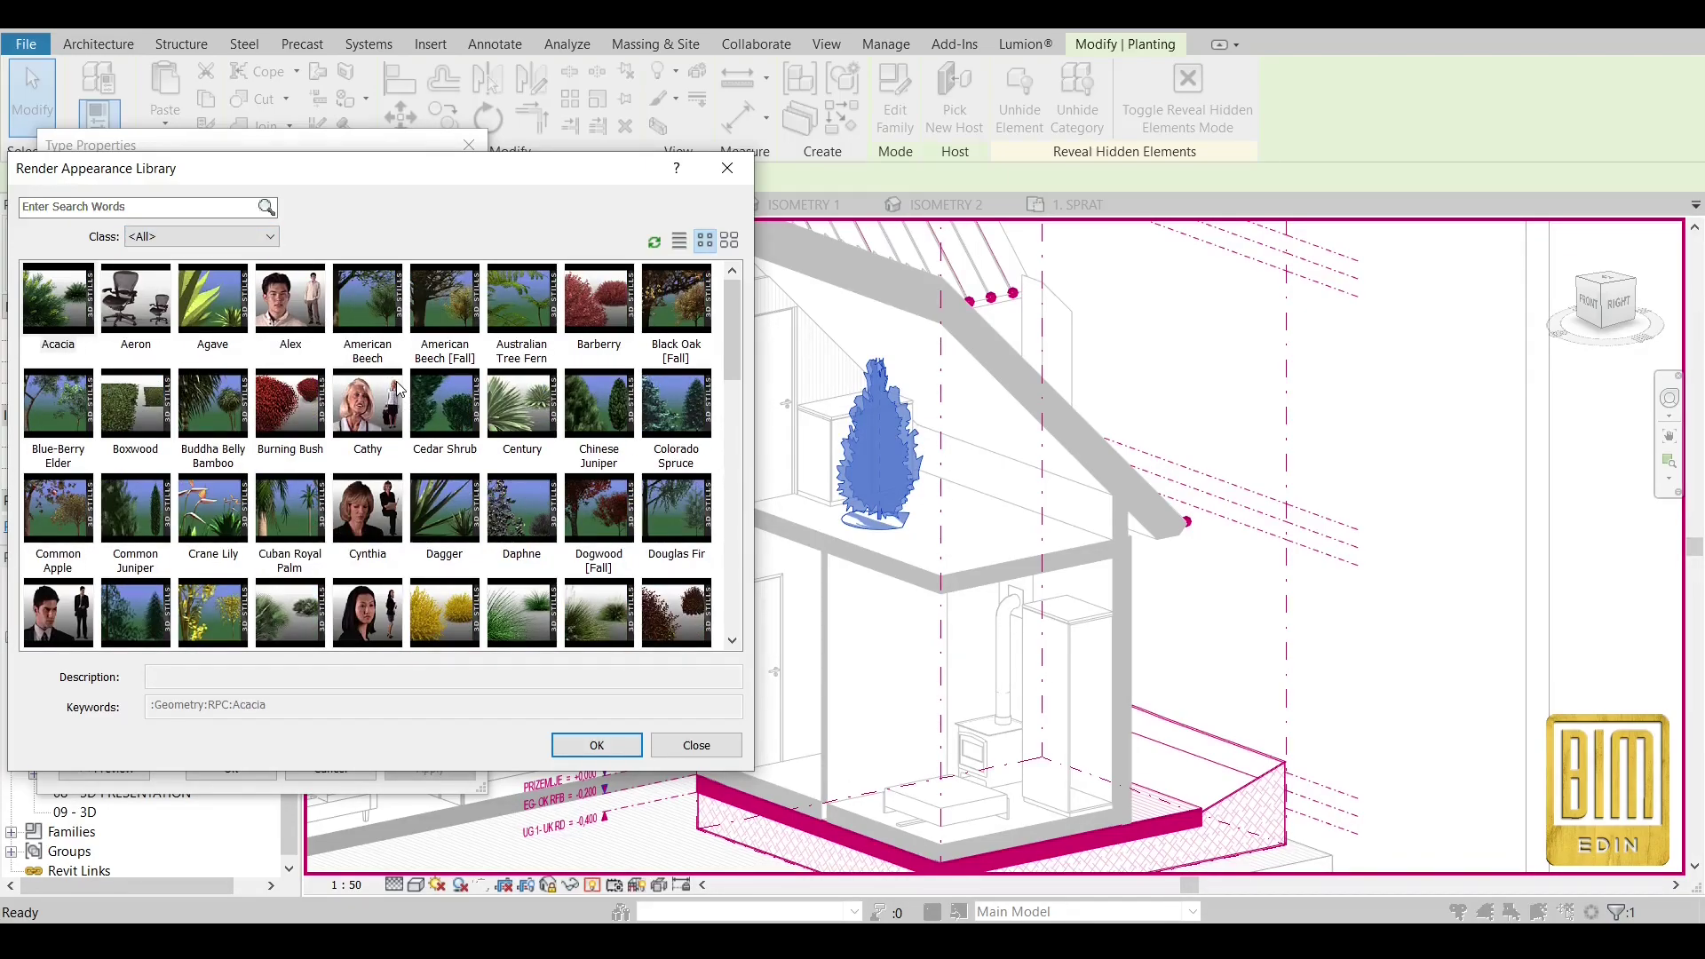
pyautogui.click(288, 318)
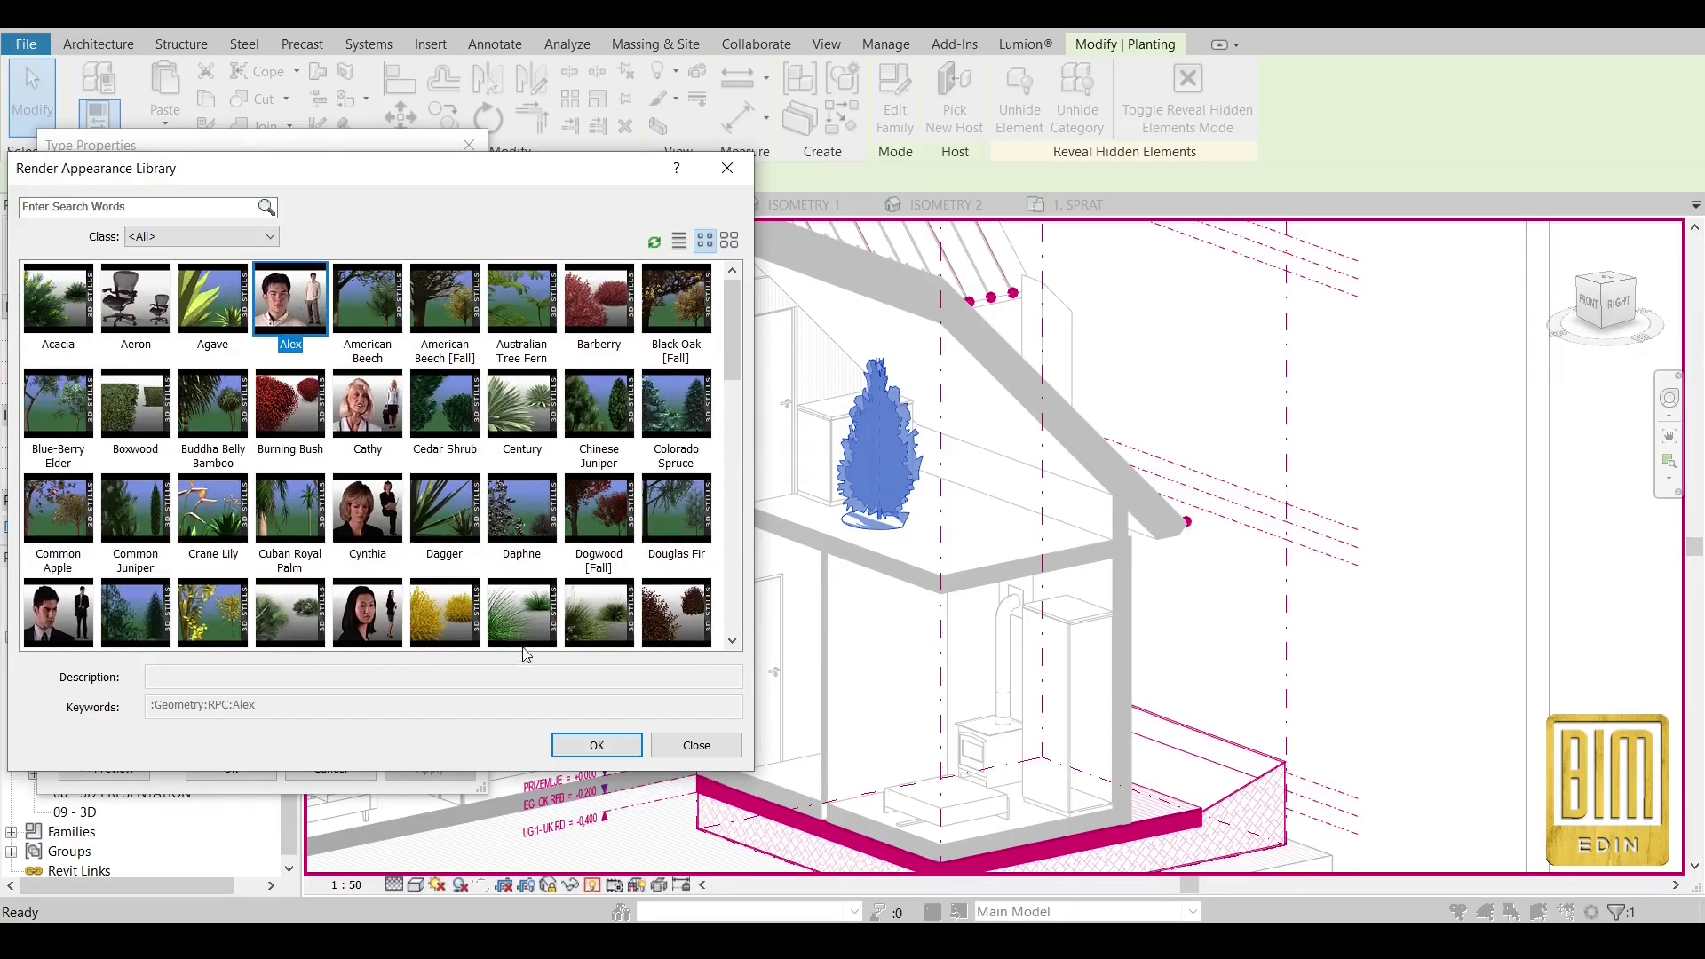
pyautogui.click(597, 746)
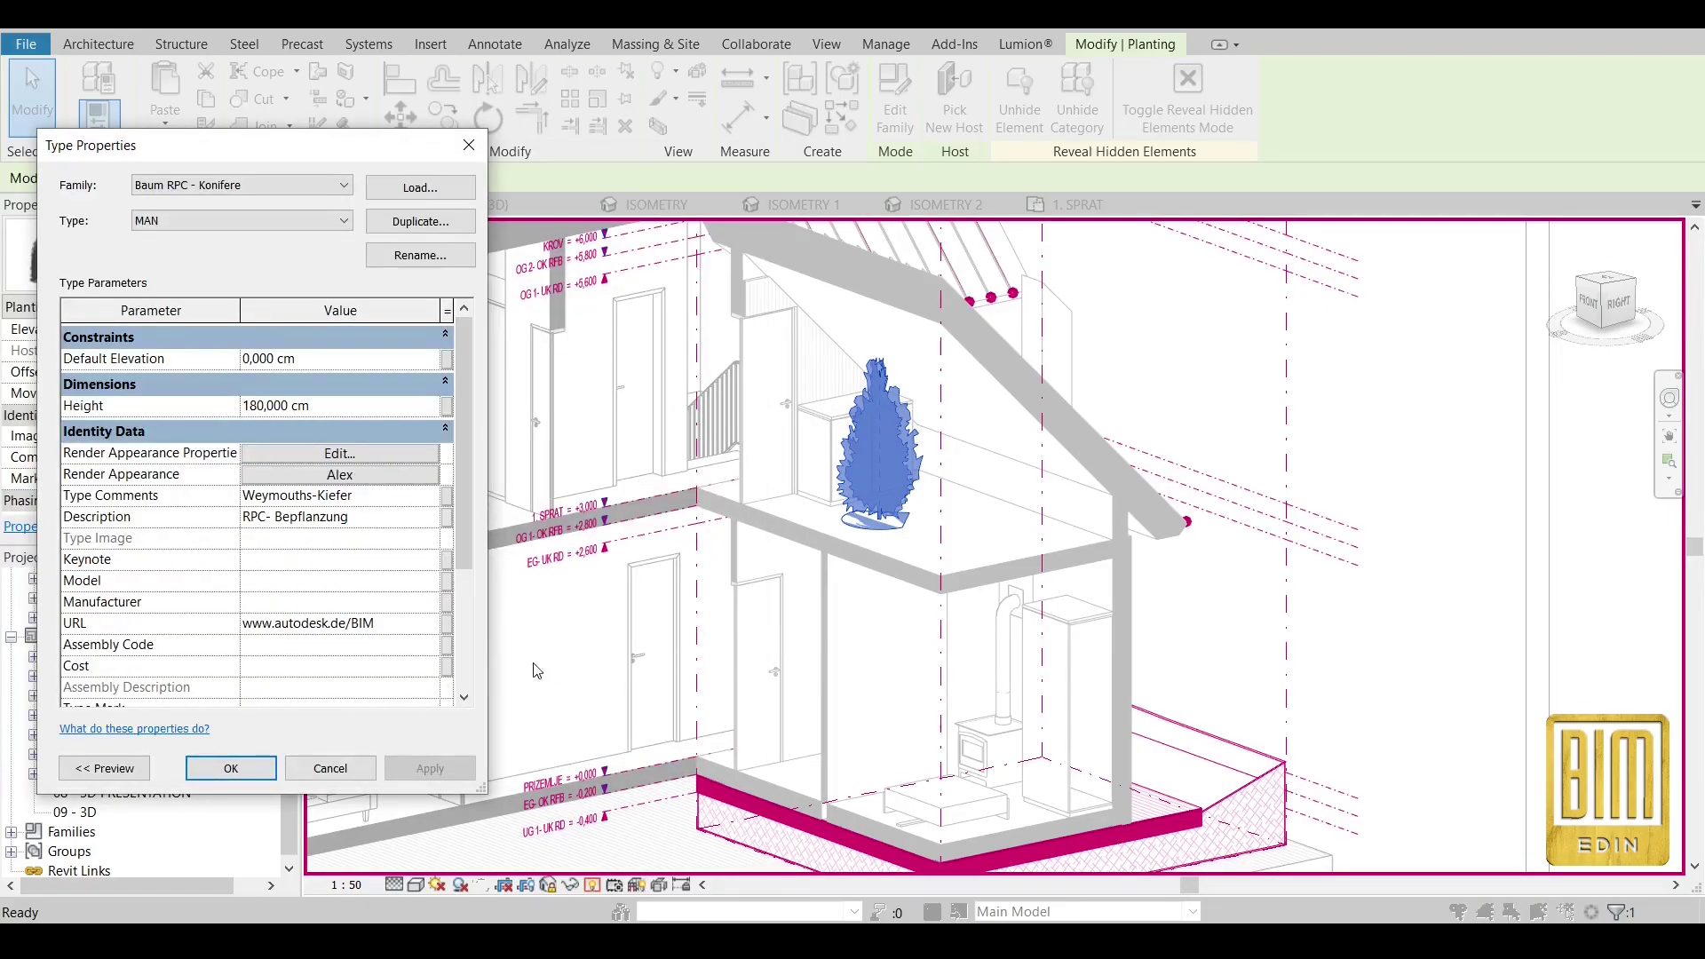
# Apply the MAN type changes and rotate the figure in the upper-floor room to face another direction.
pyautogui.click(273, 770)
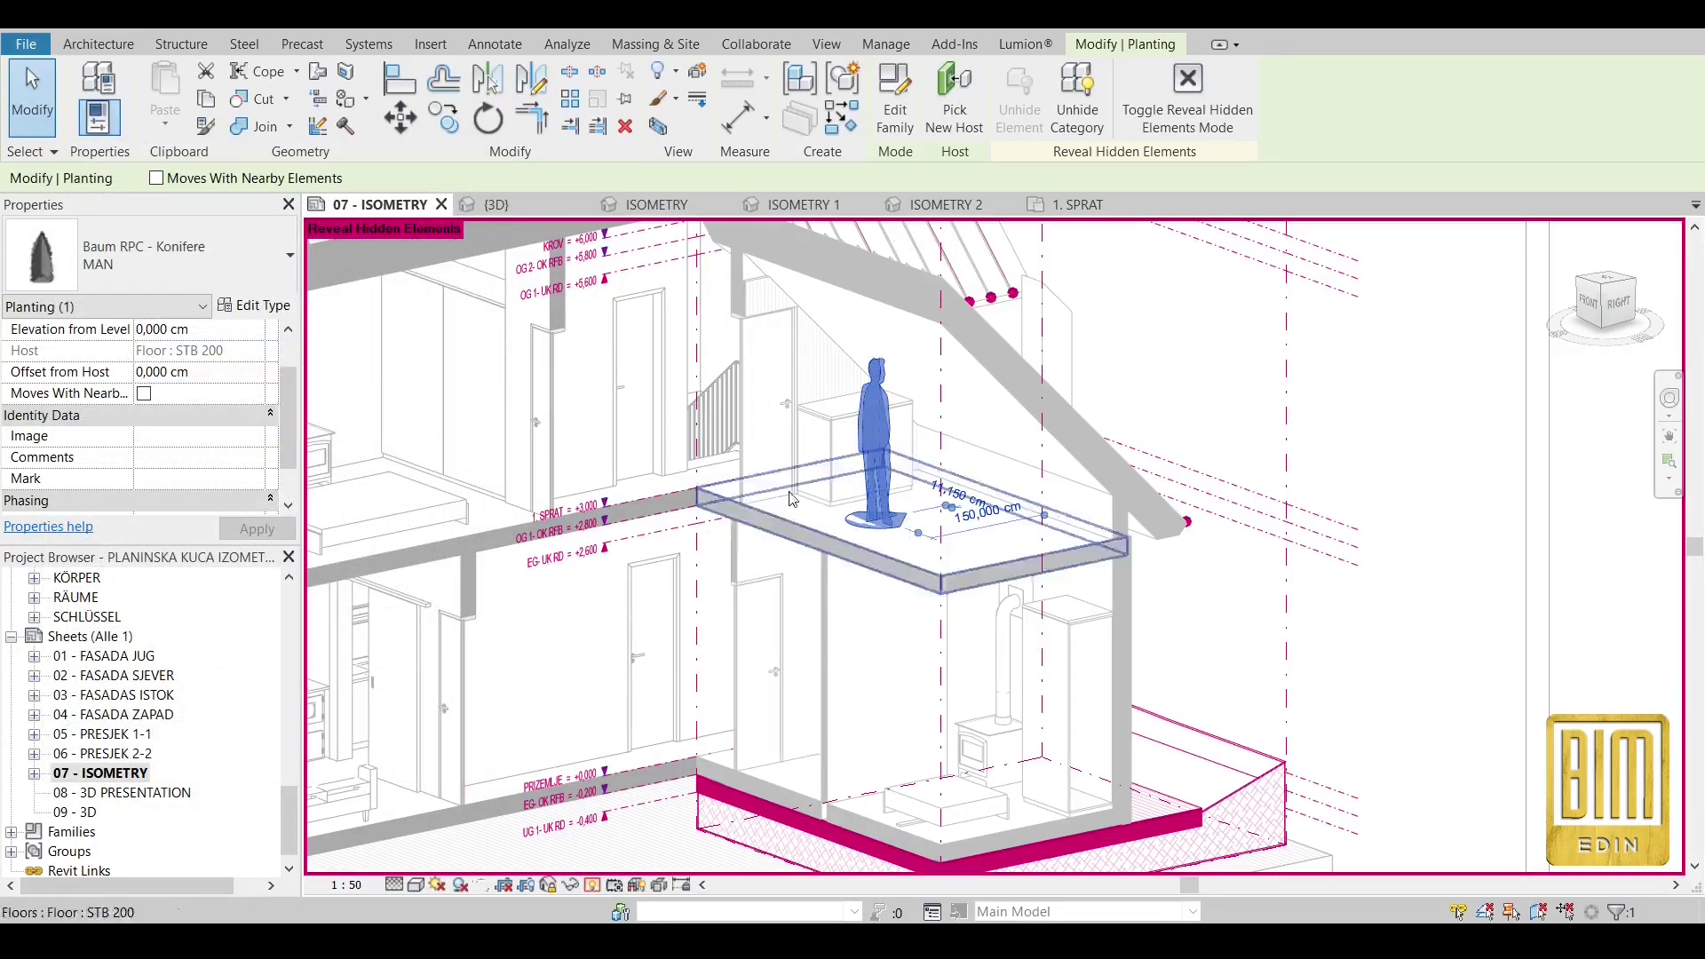
pyautogui.press('space')
pyautogui.press('space')
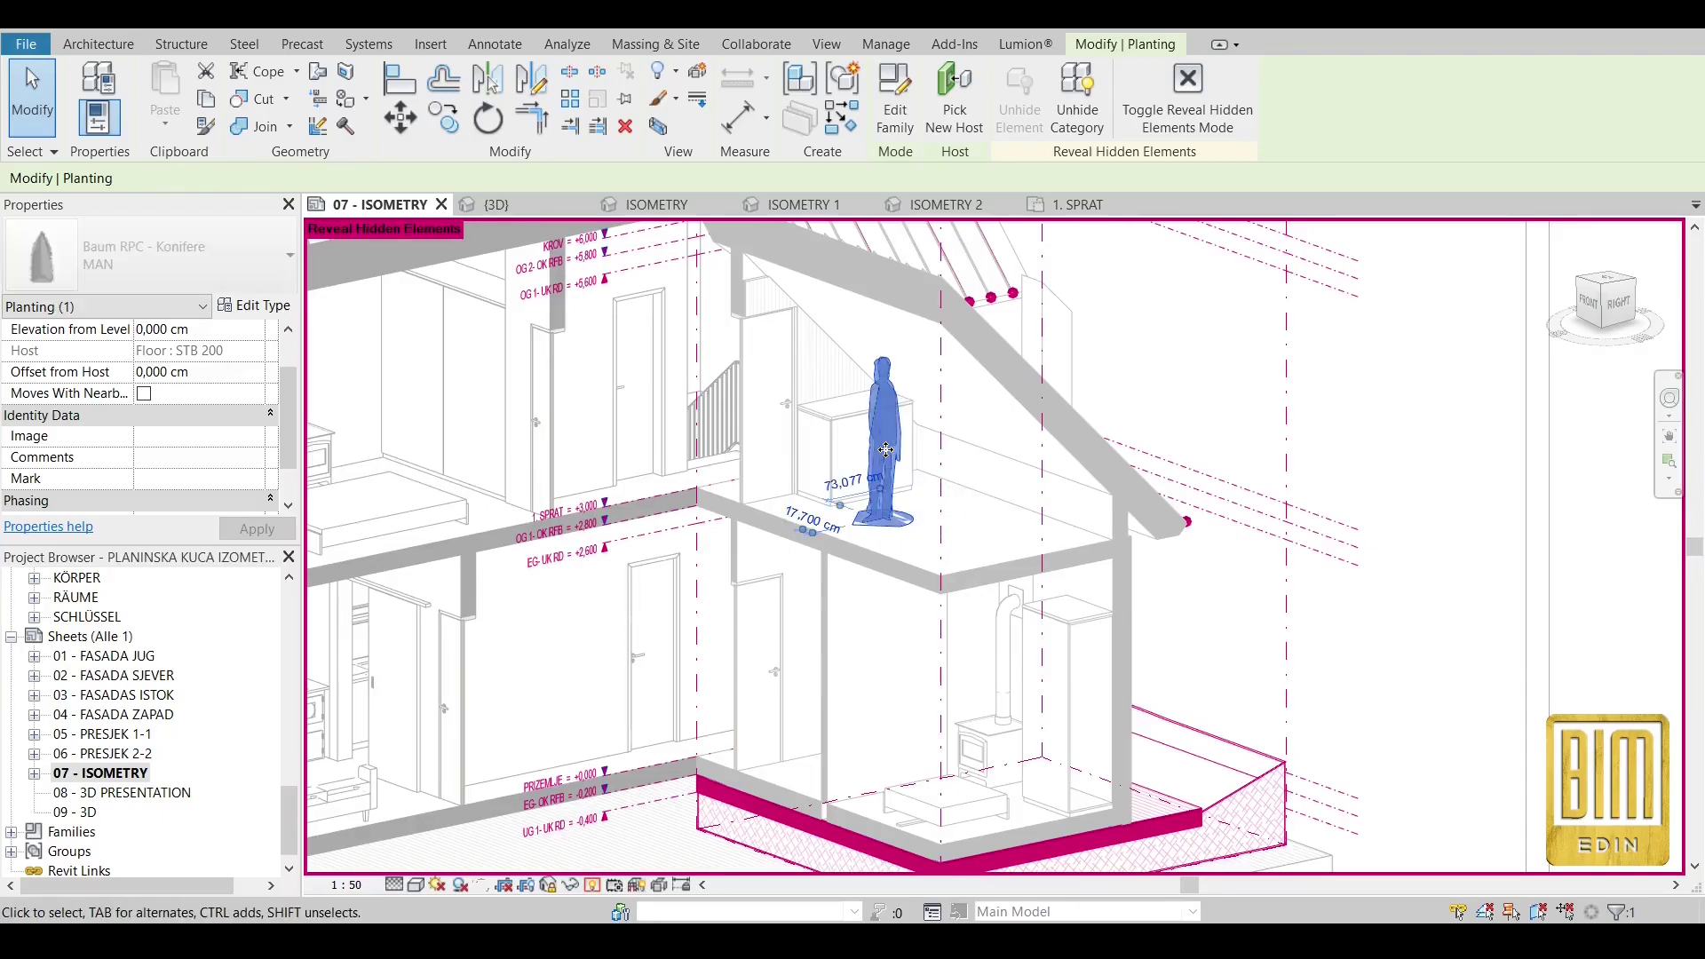
# Turn off Reveal Hidden Elements in ISOMETRY 2 and shift the MAN figure slightly away from the cabinet.
pyautogui.scroll(-2, 885, 451)
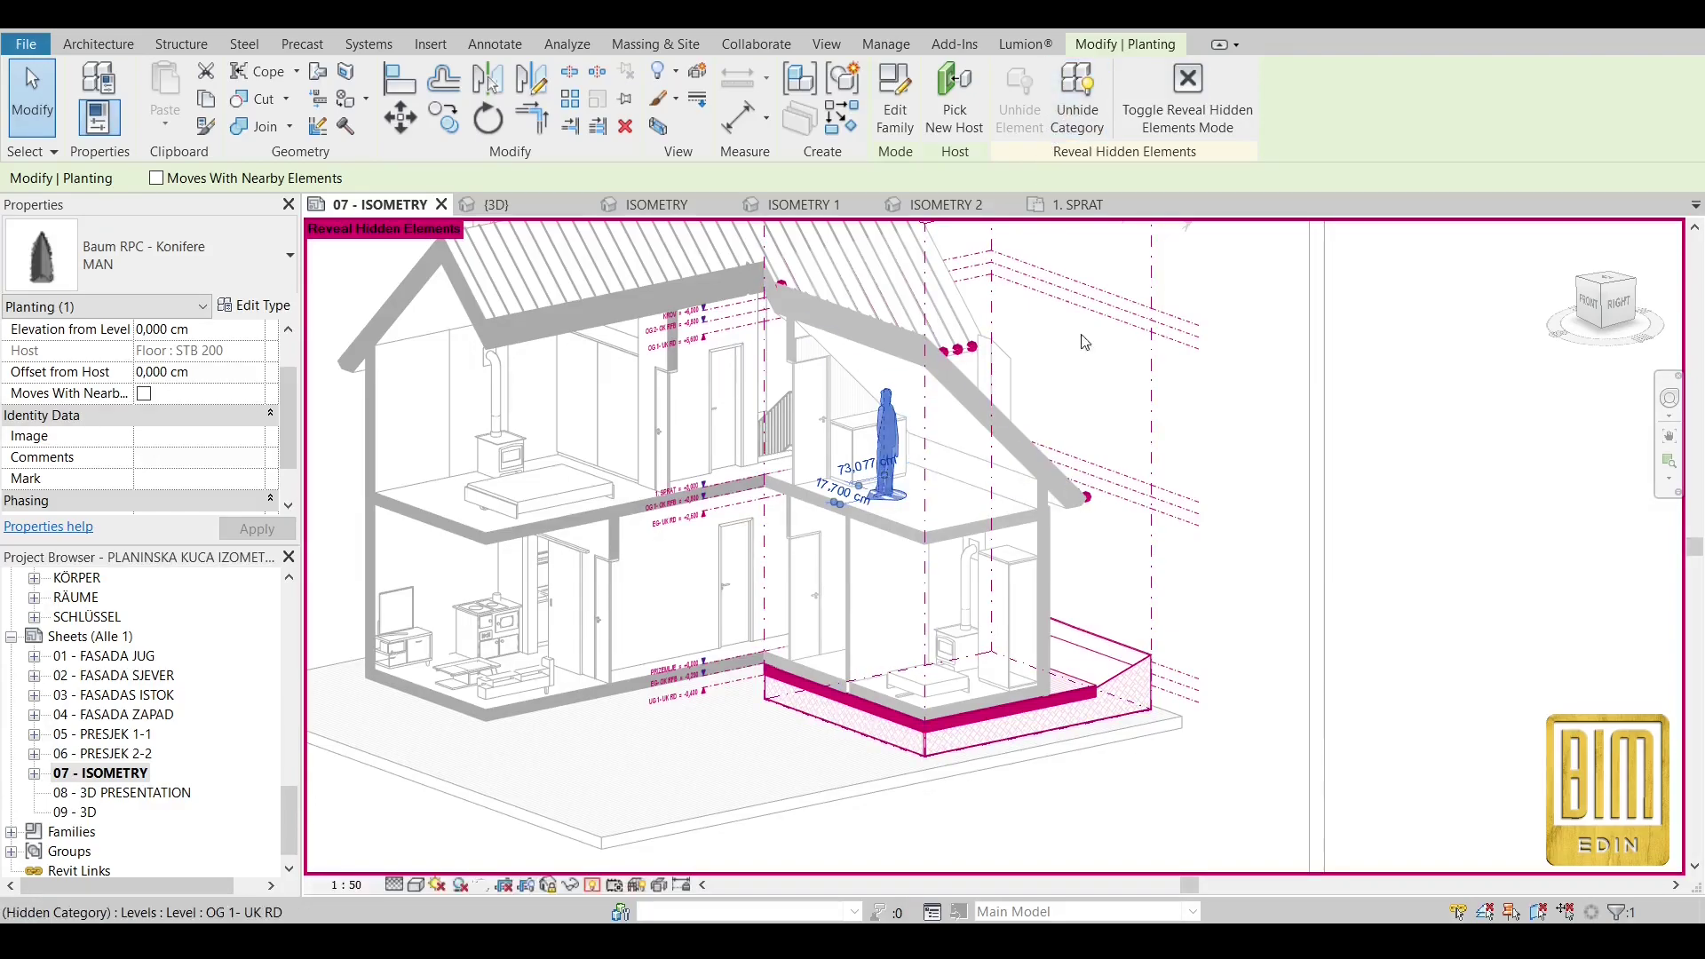
pyautogui.click(1188, 93)
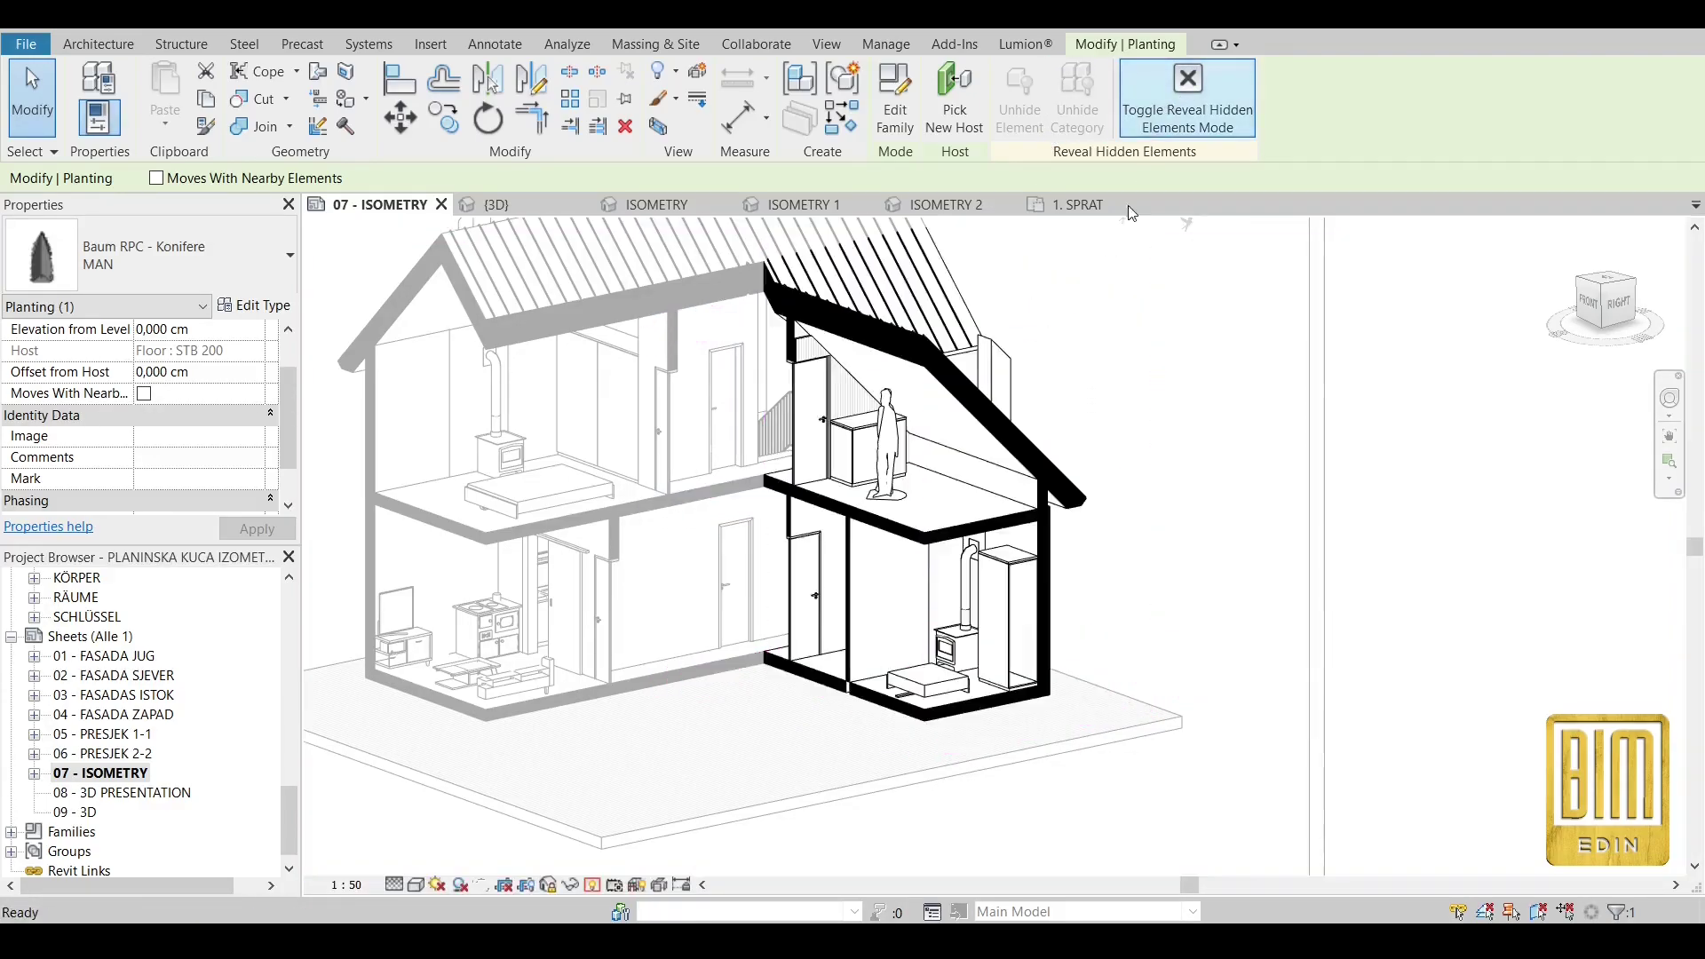
pyautogui.click(907, 493)
pyautogui.moveTo(907, 494); pyautogui.dragTo(907, 495)
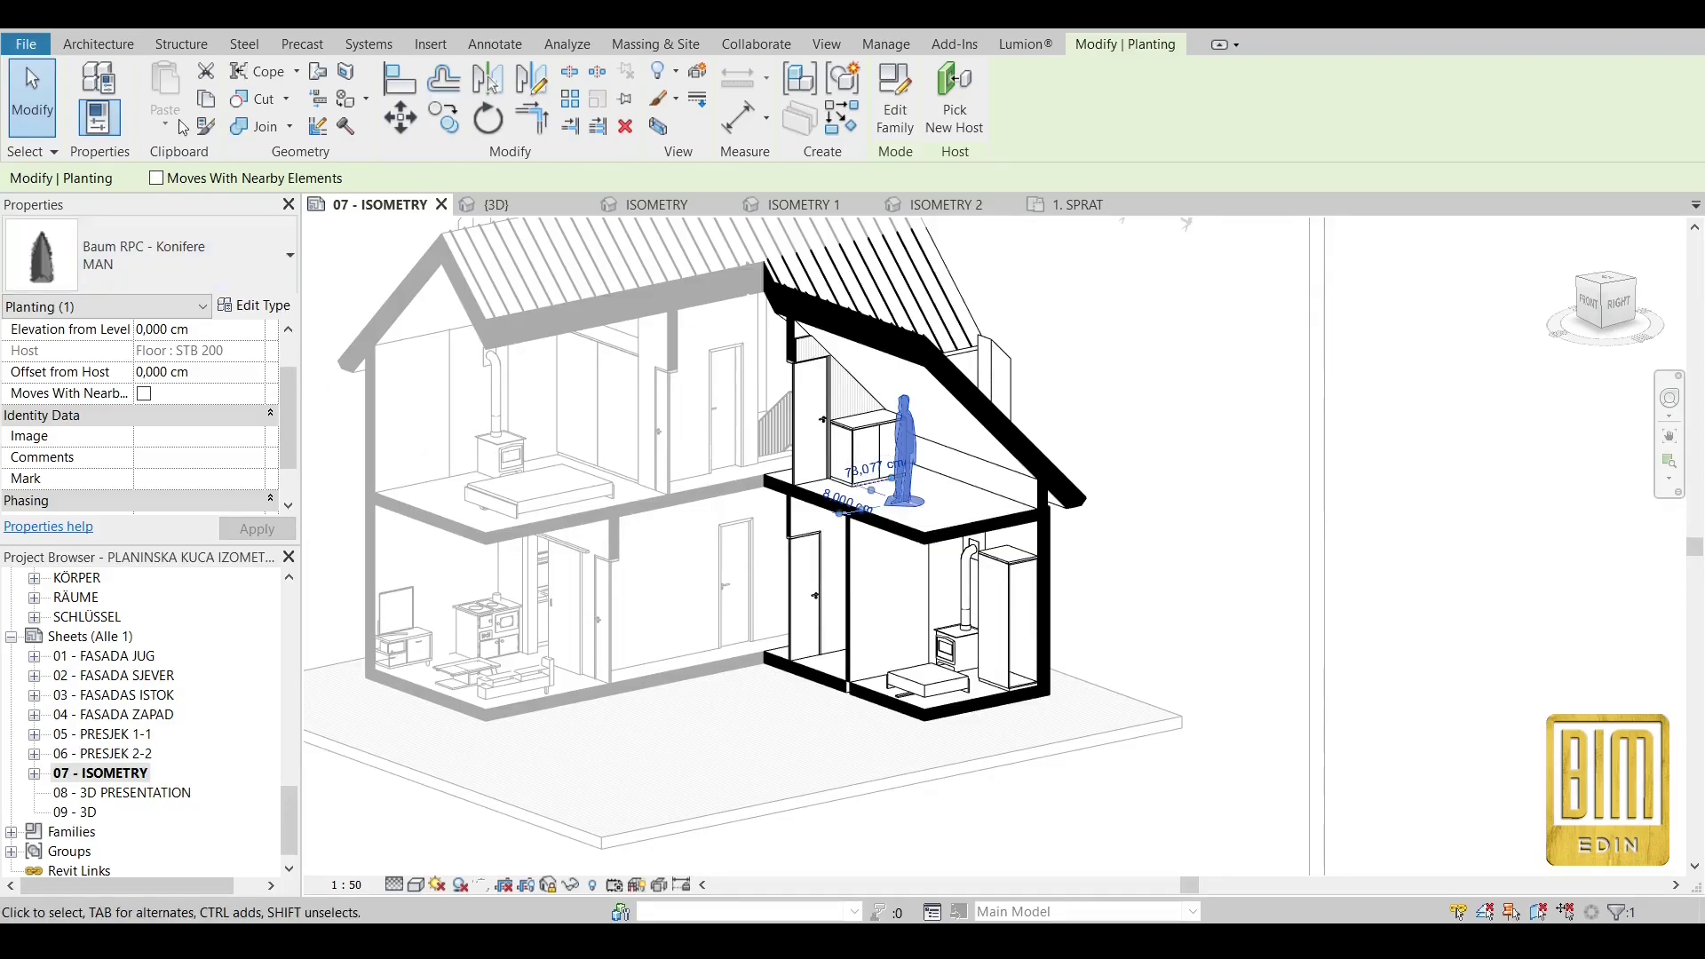
pyautogui.click(52, 85)
# Switch from the ISOMETRY 2 viewport to ISOMETRY 1 on the sheet and reveal its hidden elements.
pyautogui.scroll(-2, 780, 441)
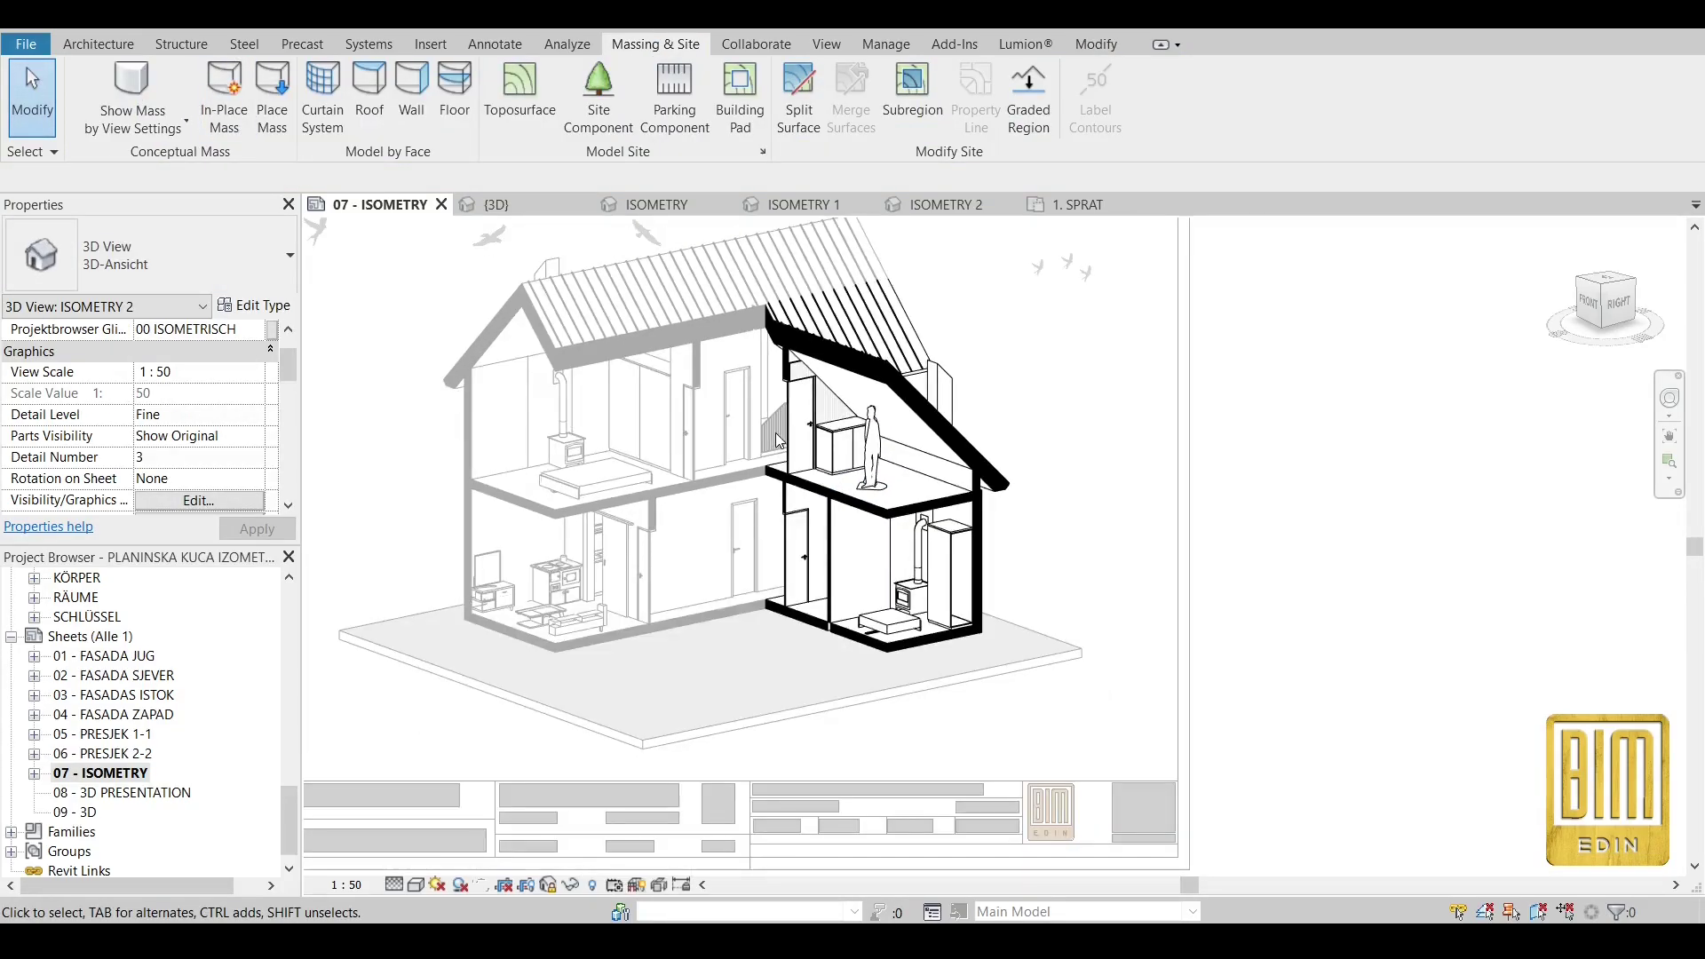
pyautogui.doubleClick(1421, 462)
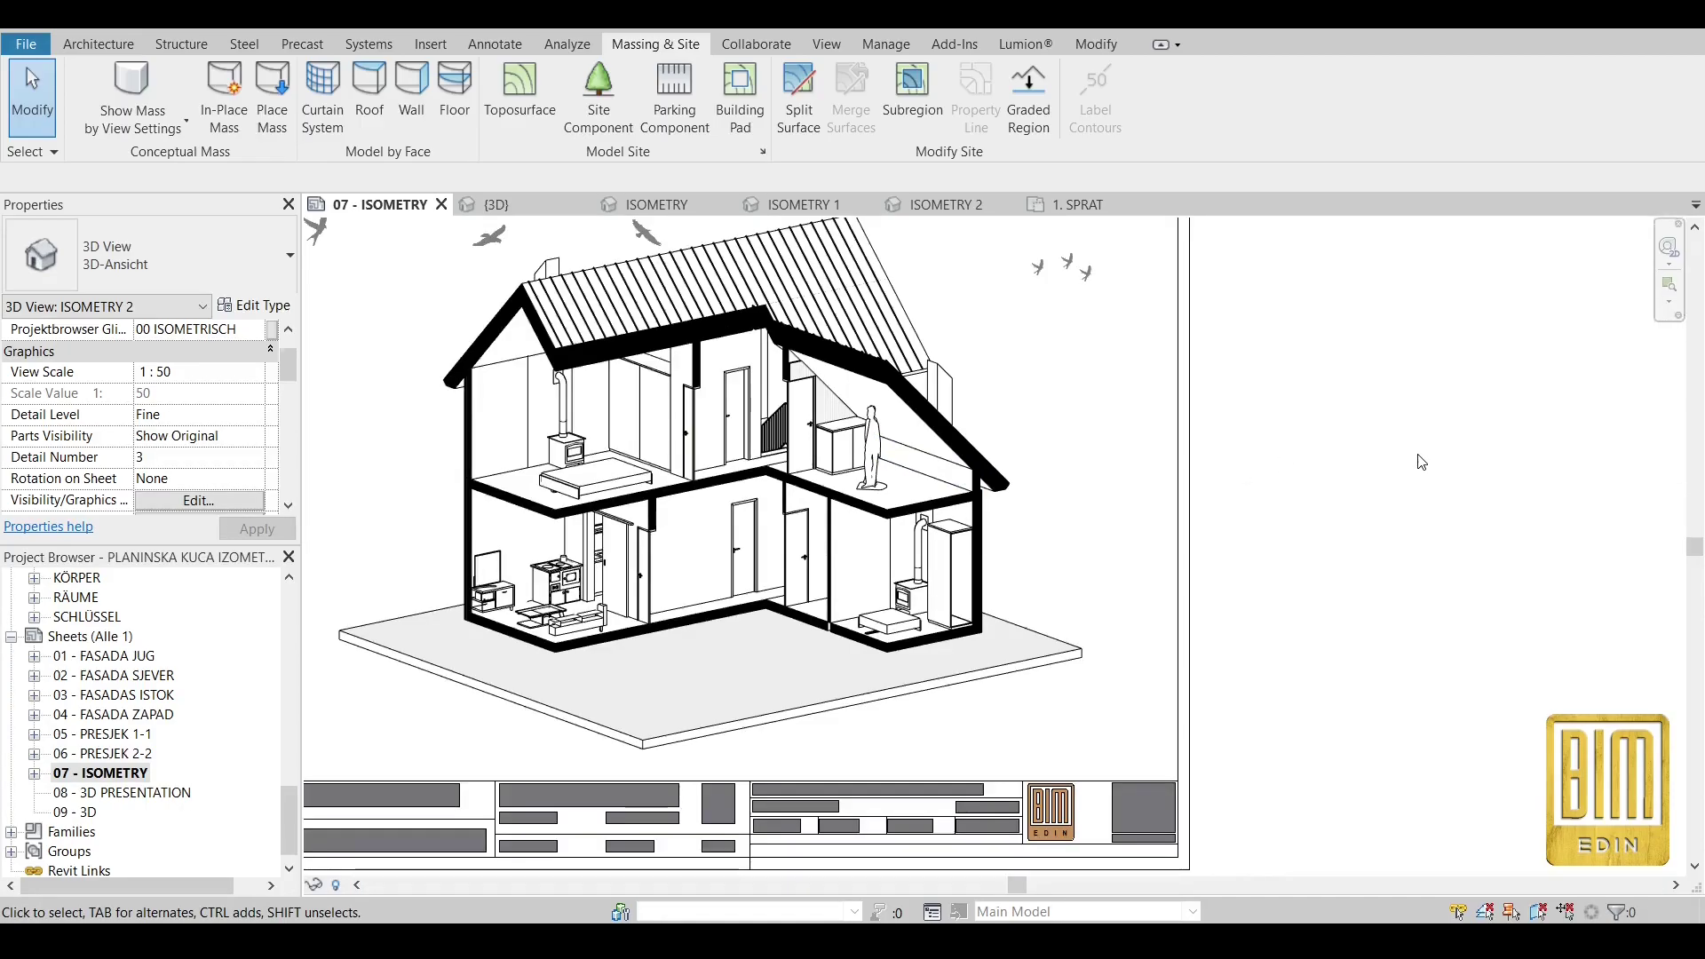
pyautogui.doubleClick(609, 442)
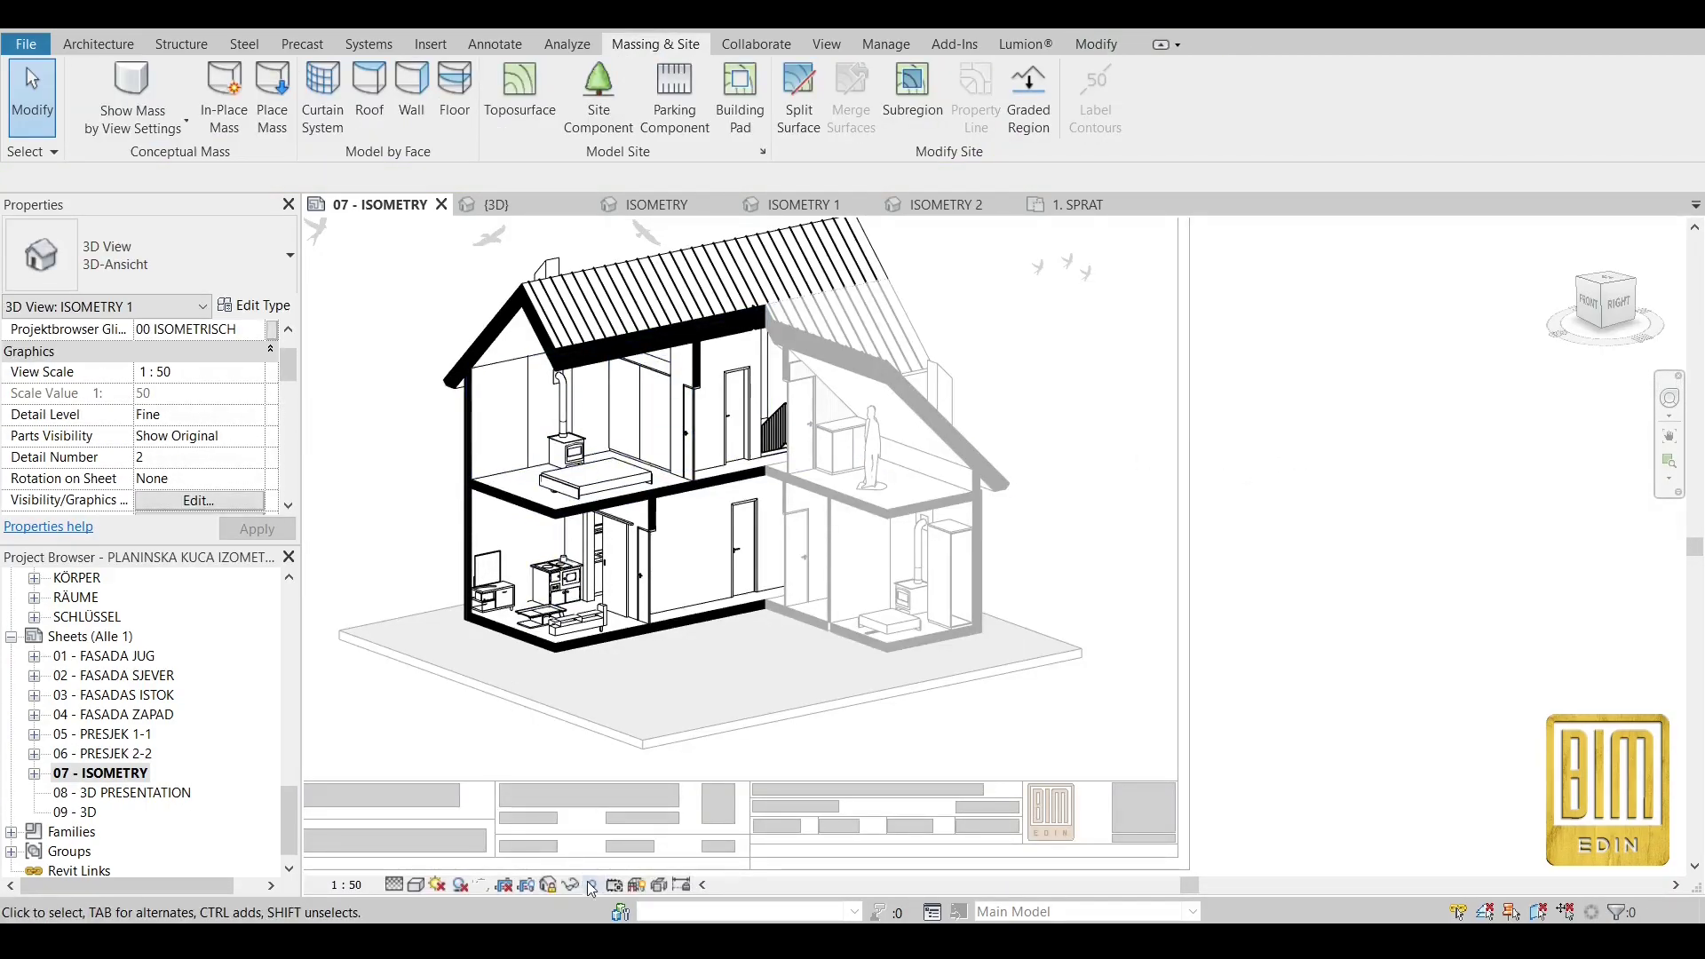
pyautogui.press('r')
pyautogui.press('h')
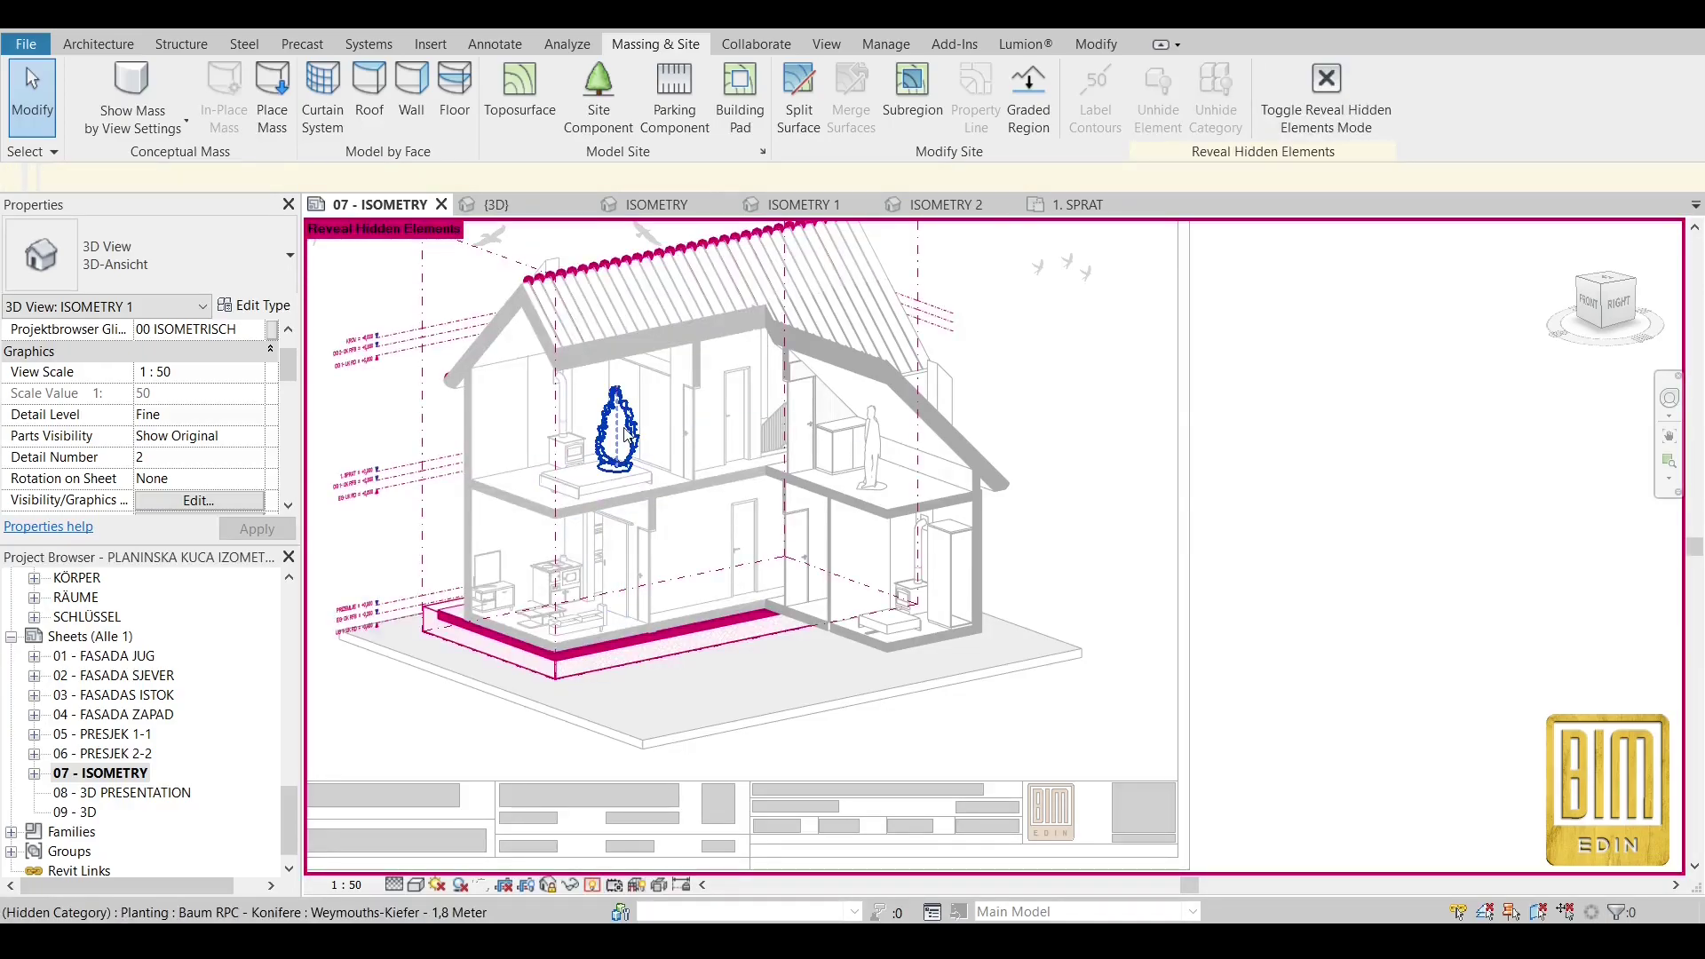
# Change the hidden tree in the upper-floor room with the bed to the MAN type.
pyautogui.click(615, 424)
pyautogui.click(237, 253)
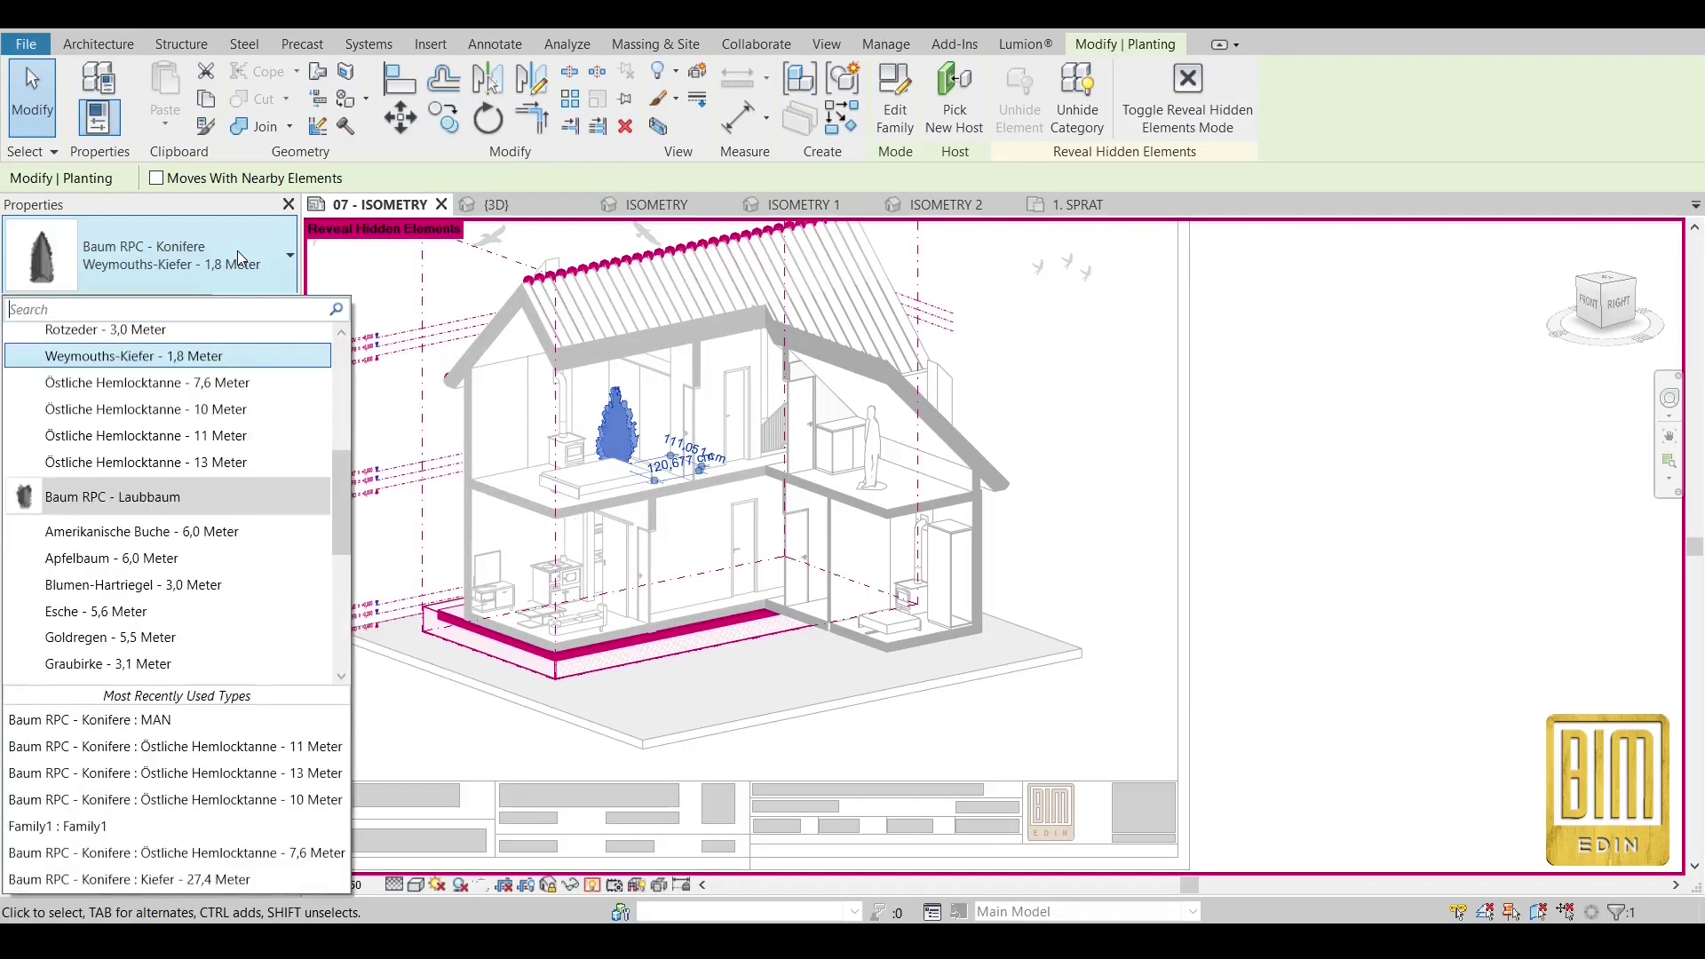
pyautogui.click(197, 721)
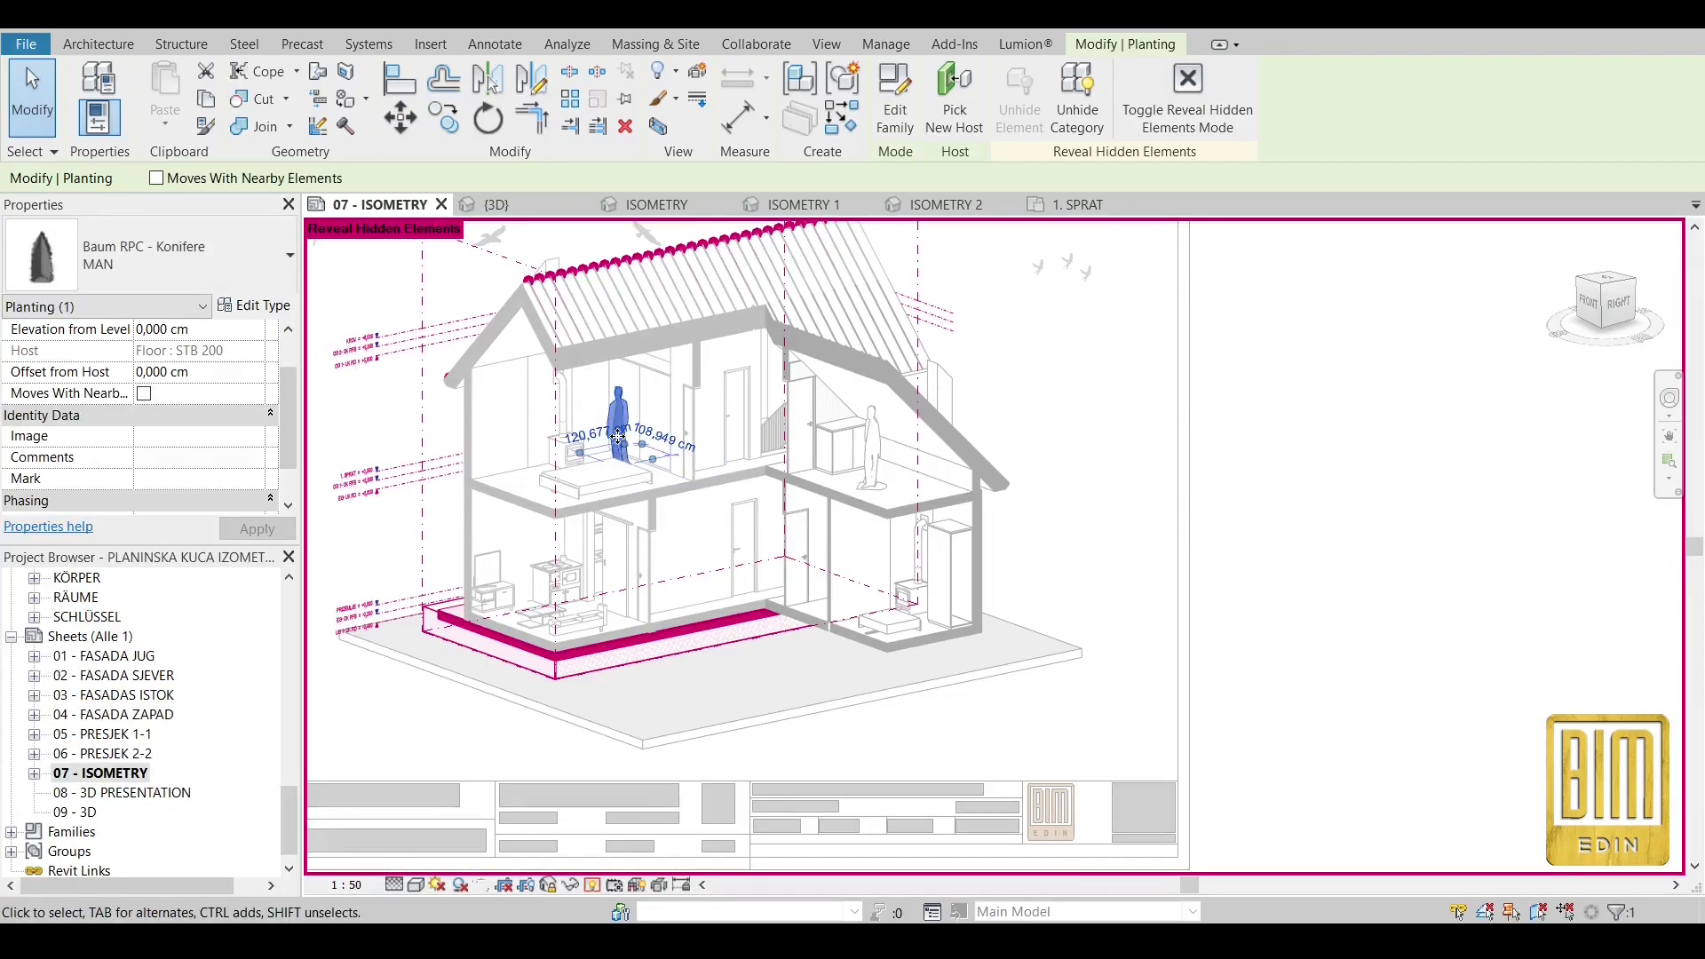
pyautogui.click(30, 105)
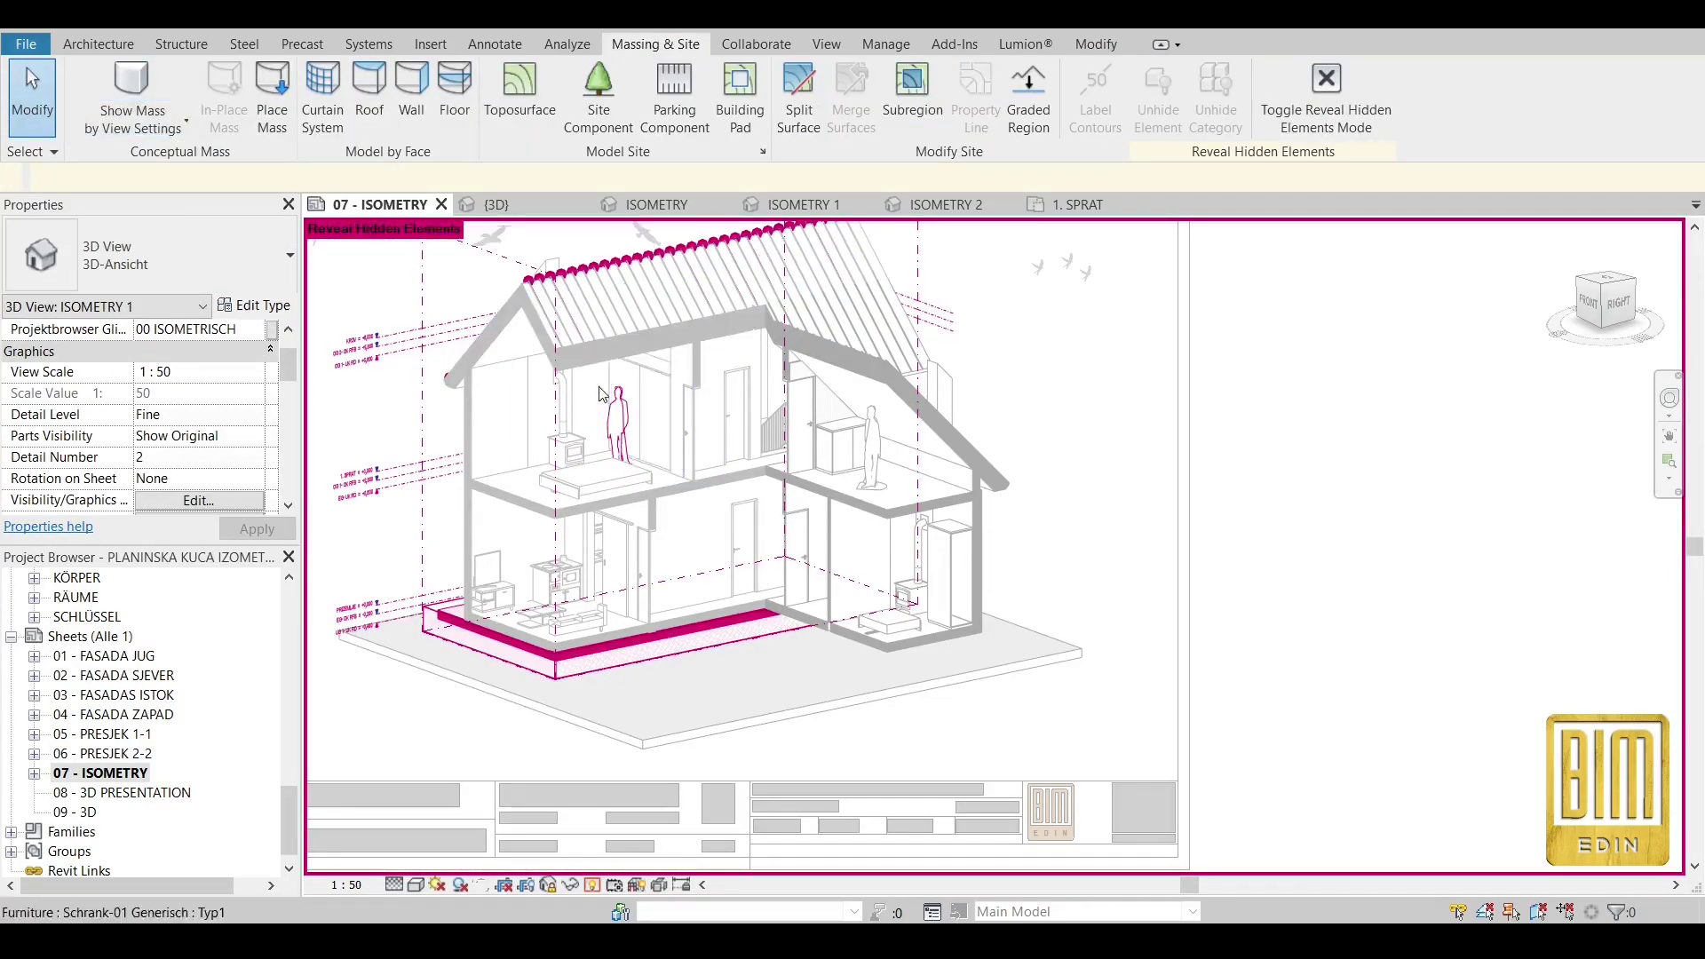
# Unhide the Planting category in ISOMETRY 1 through the MAN figure and turn off Reveal Hidden Elements.
pyautogui.click(619, 422)
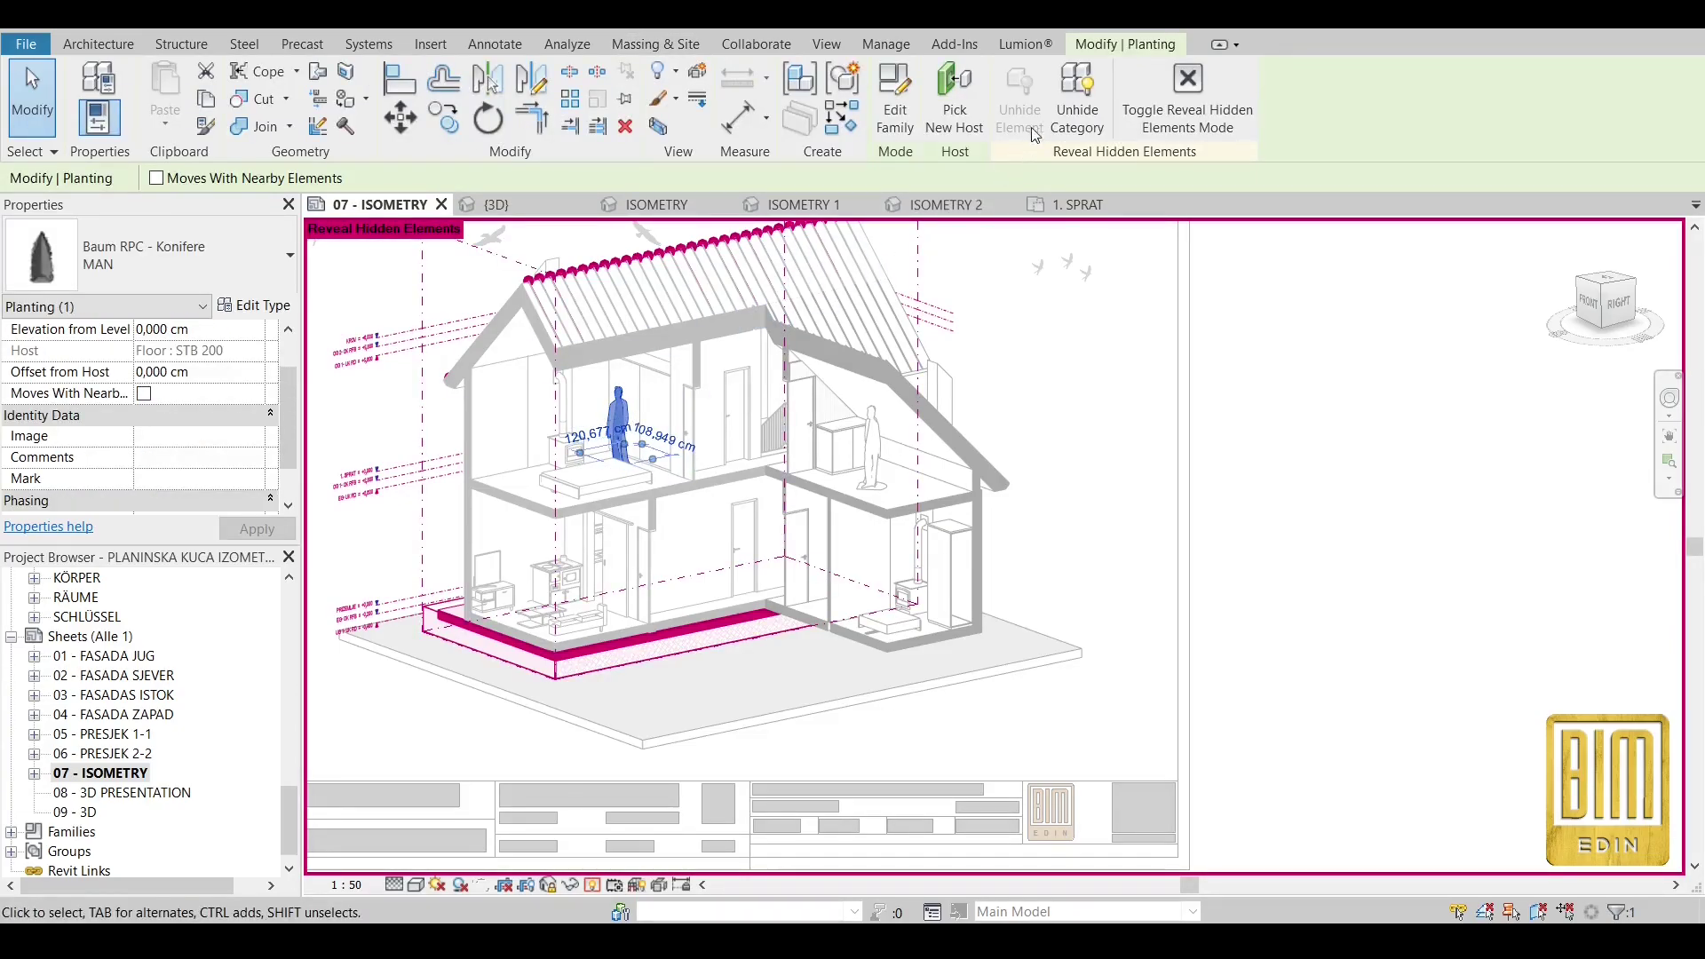
pyautogui.click(1077, 97)
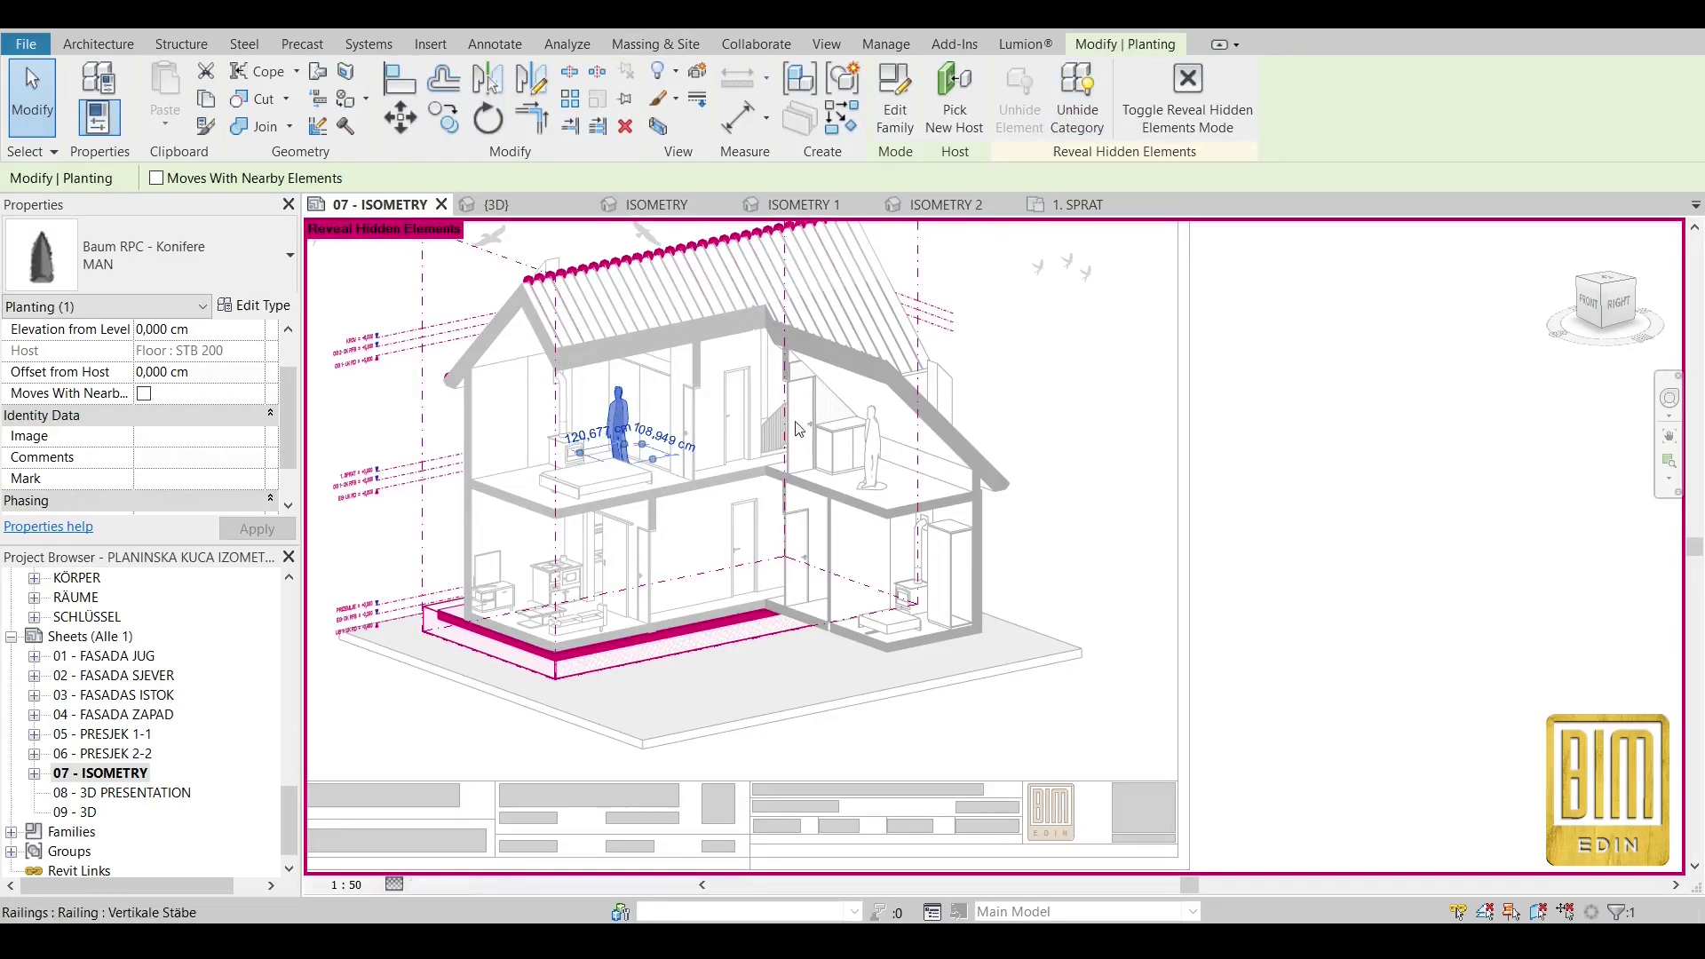
pyautogui.click(1188, 98)
pyautogui.press('Escape')
pyautogui.scroll(-1, 772, 523)
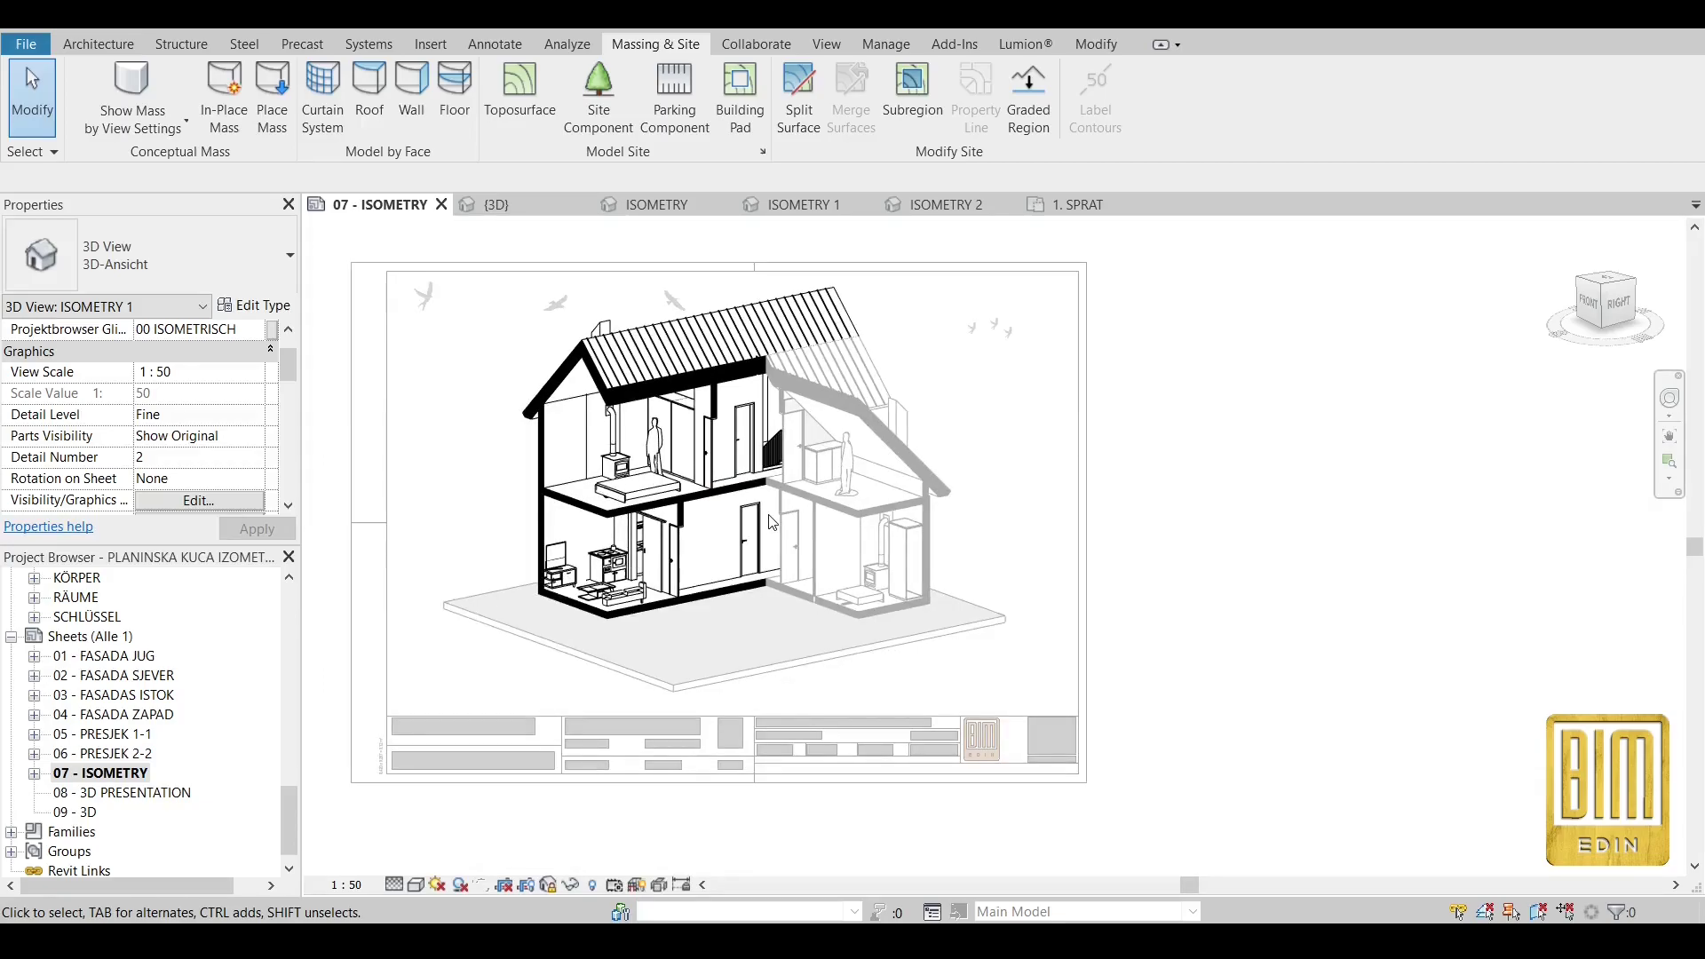
# Nudge the upper-floor MAN figure in ISOMETRY 1 past the stove to the free floor beside the bed, near the outer wall.
pyautogui.scroll(2, 765, 523)
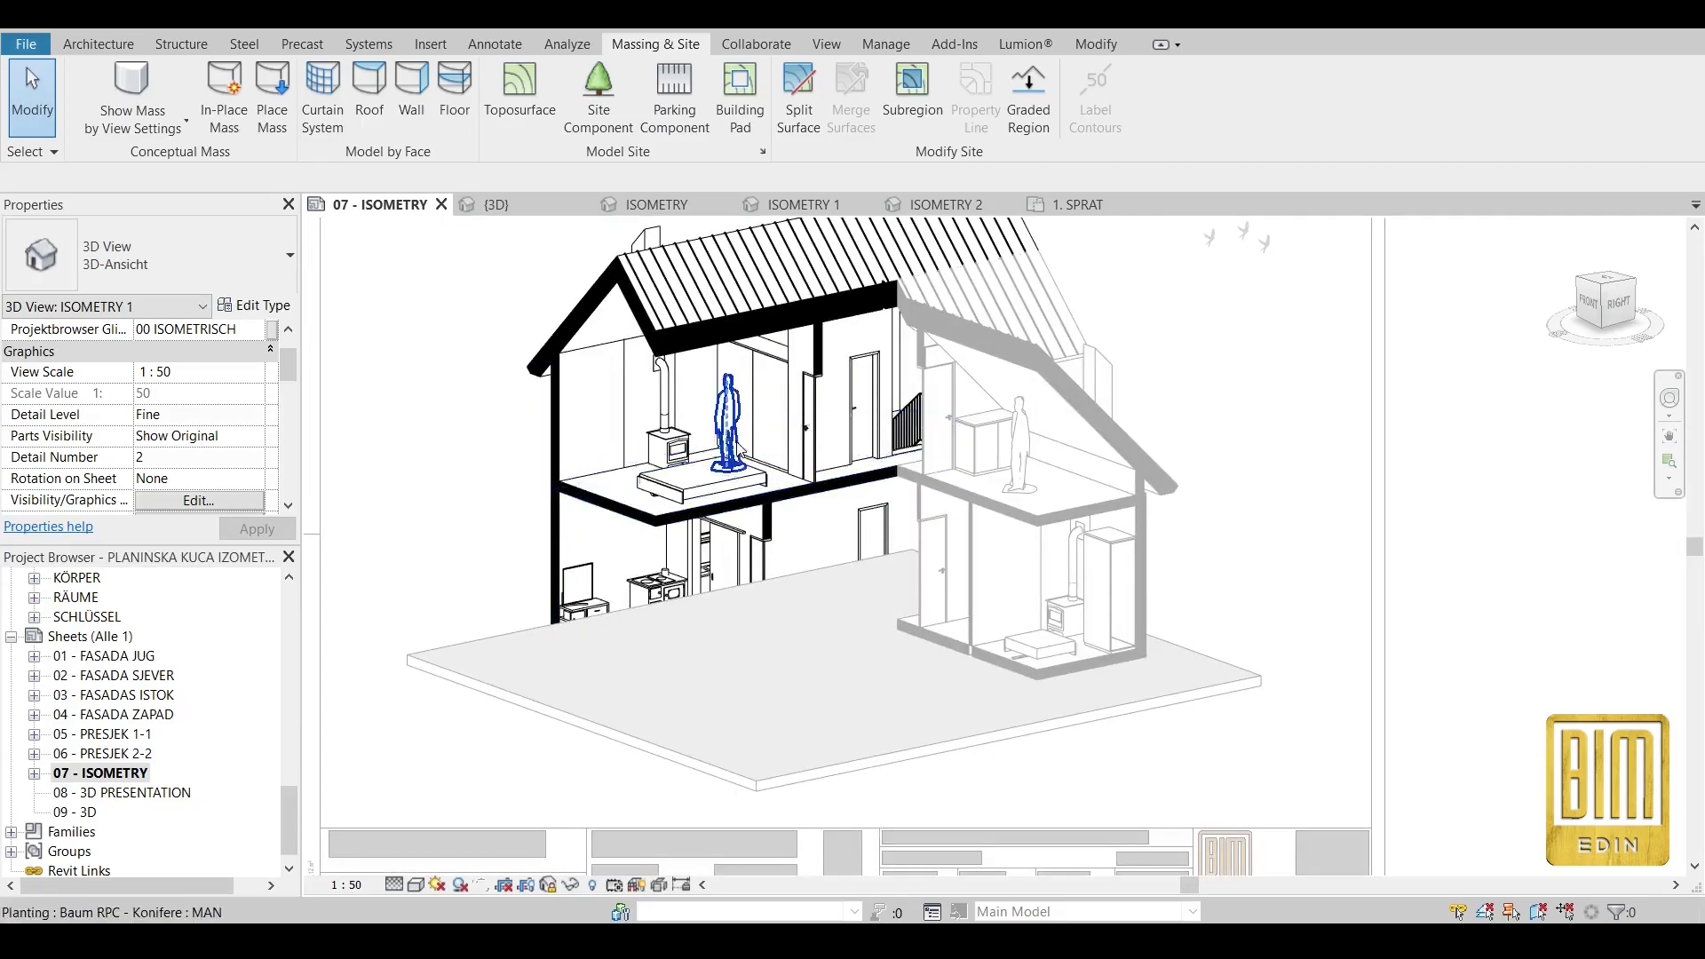
pyautogui.click(744, 434)
pyautogui.press('Left')
pyautogui.press('Left')
pyautogui.press('Left')
pyautogui.press('Left')
pyautogui.press('Left')
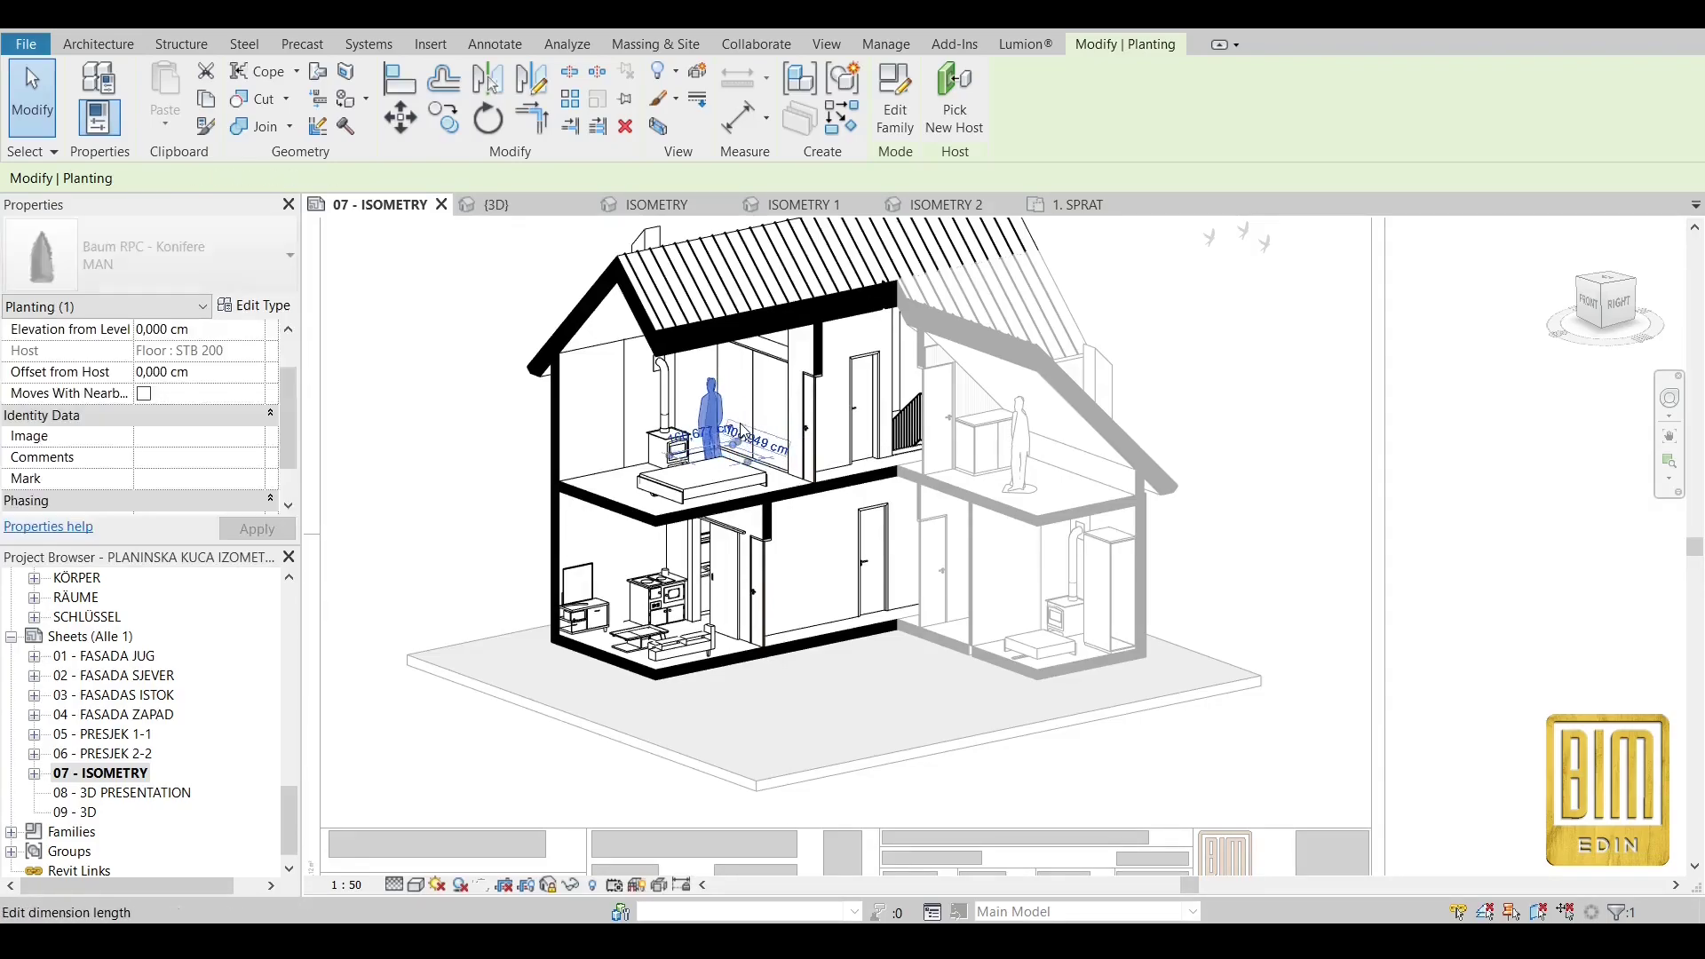
pyautogui.press('Left')
pyautogui.press('Left')
pyautogui.press('Left')
pyautogui.press('Left')
pyautogui.press('Left')
pyautogui.press('Left')
pyautogui.press('Left')
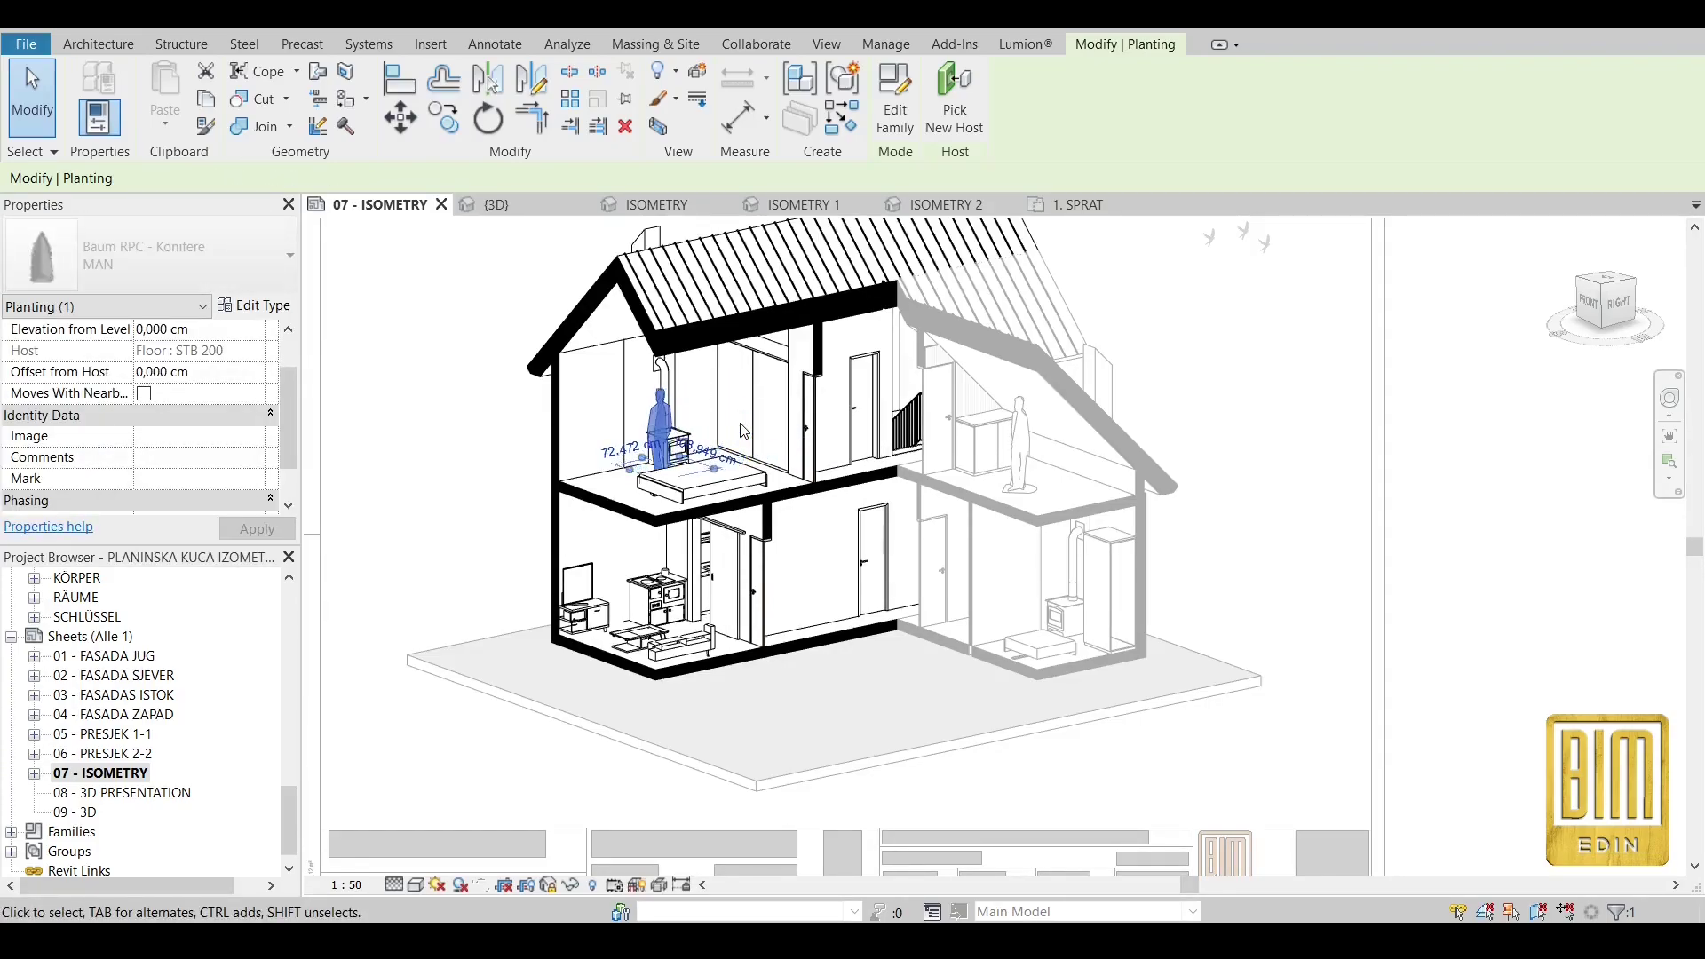
pyautogui.press('Left')
pyautogui.press('Left')
pyautogui.press('Left')
pyautogui.press('Left')
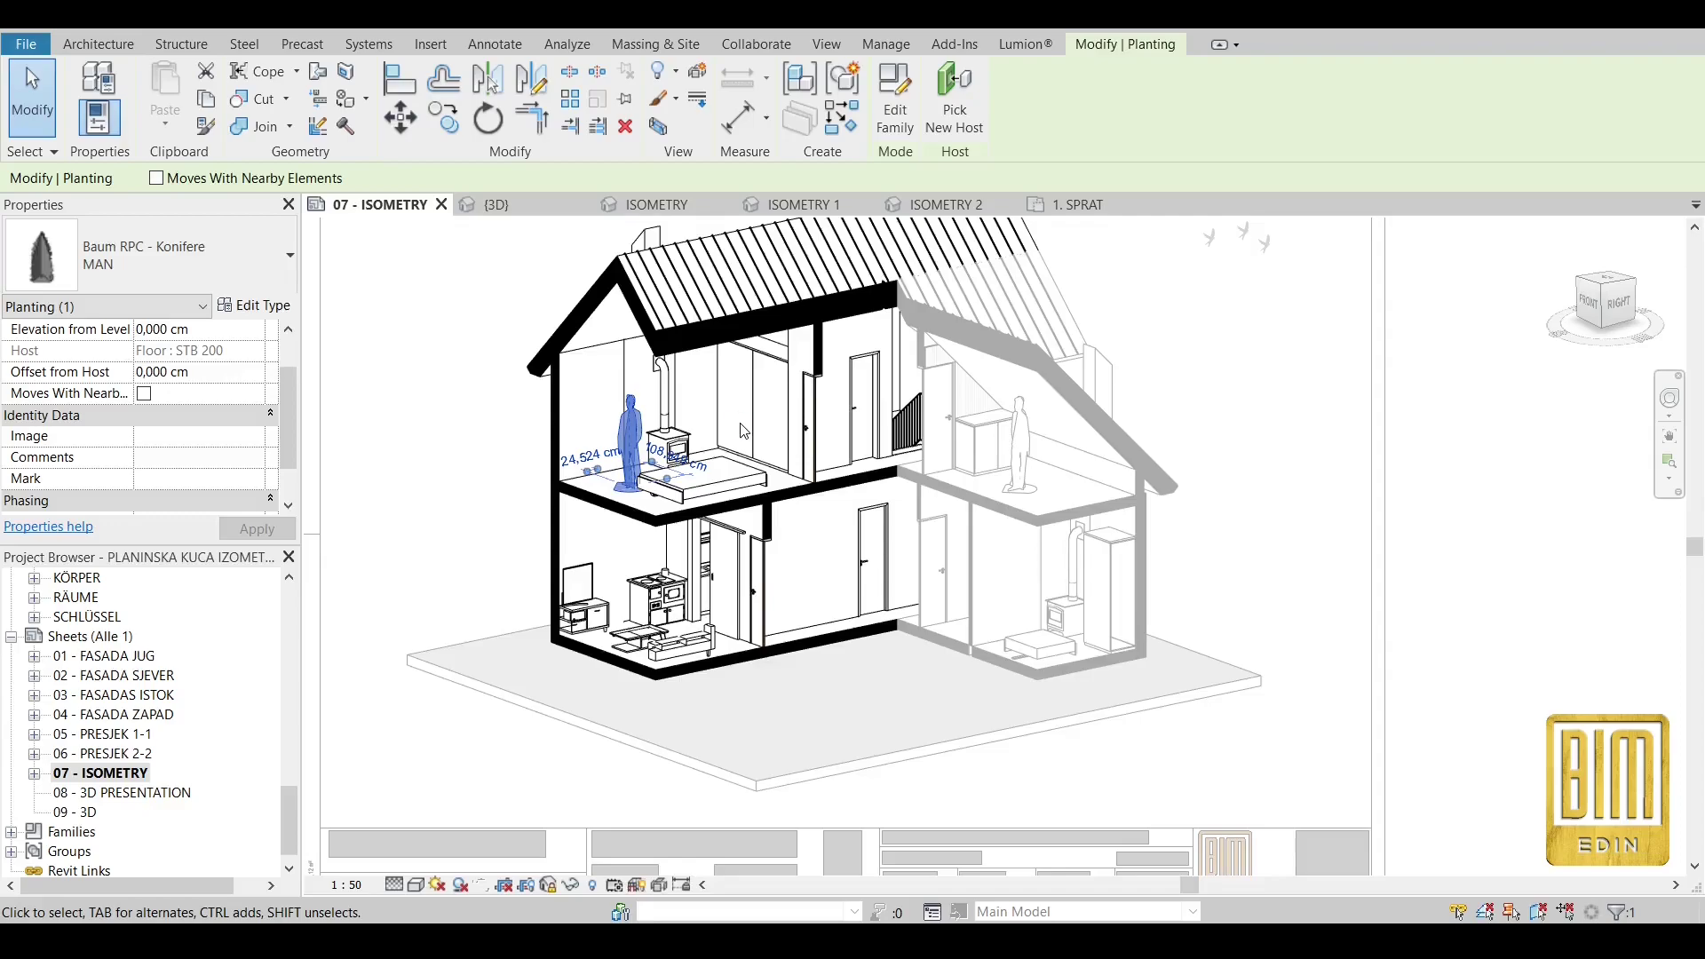
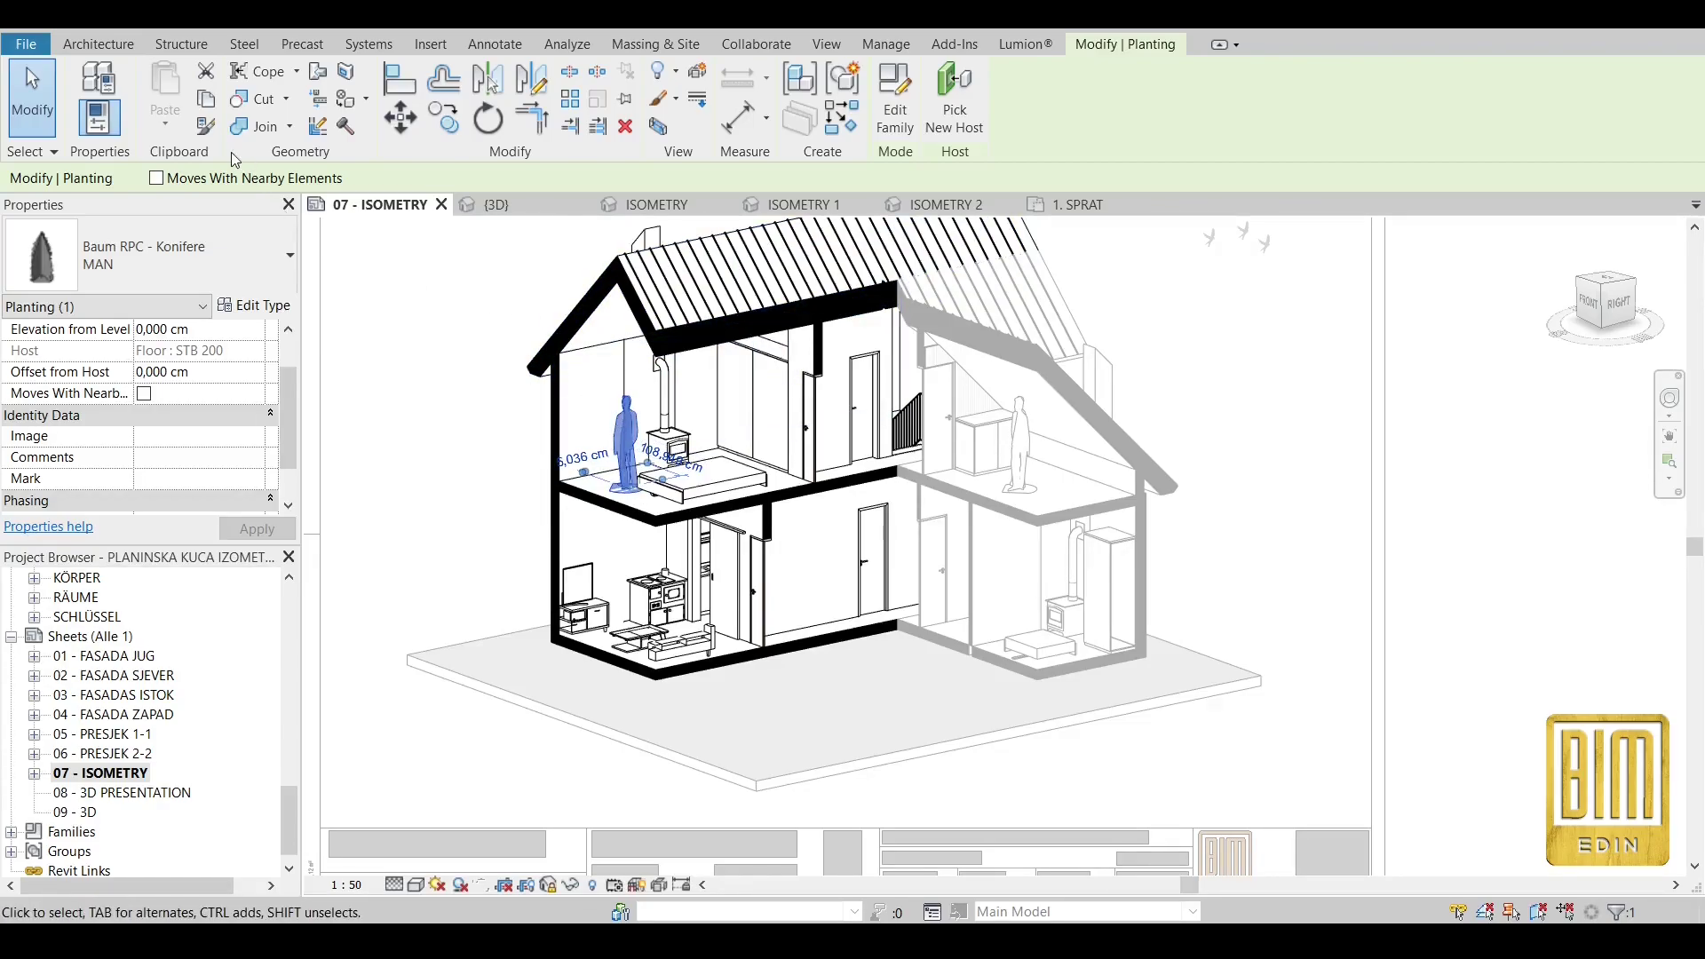
# Copy the selected MAN figure to the ground floor, pasting it aligned to the PRIZEMLJE level.
pyautogui.click(207, 100)
pyautogui.click(165, 116)
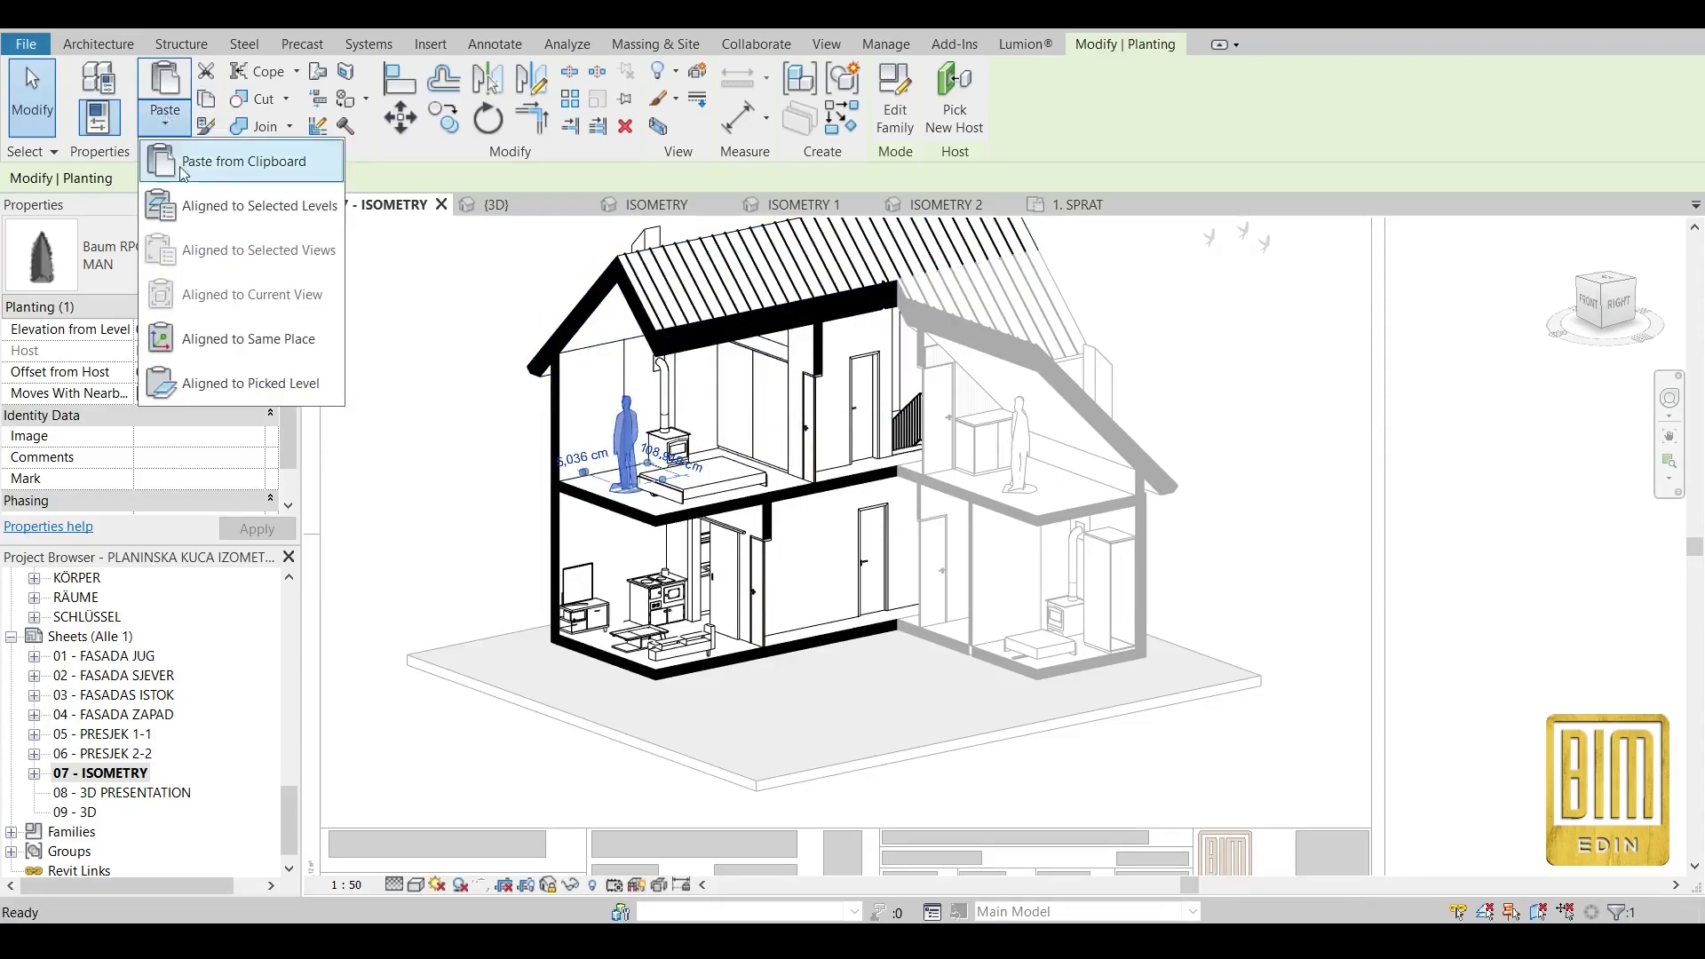
pyautogui.click(214, 213)
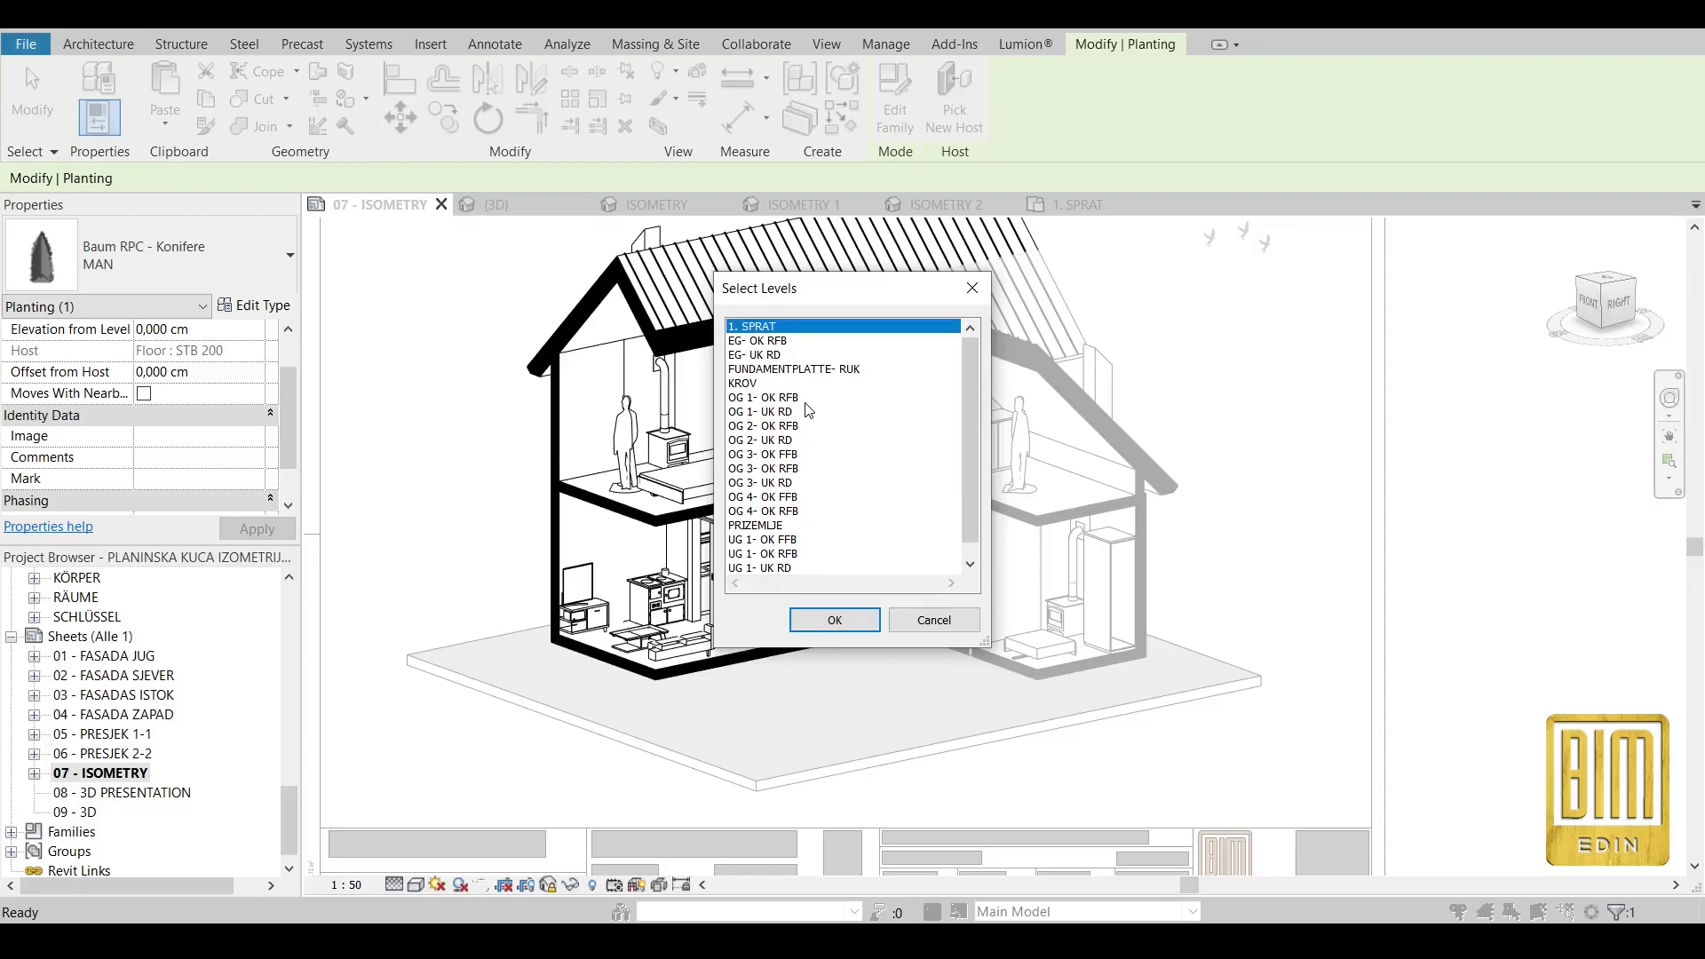
pyautogui.click(770, 529)
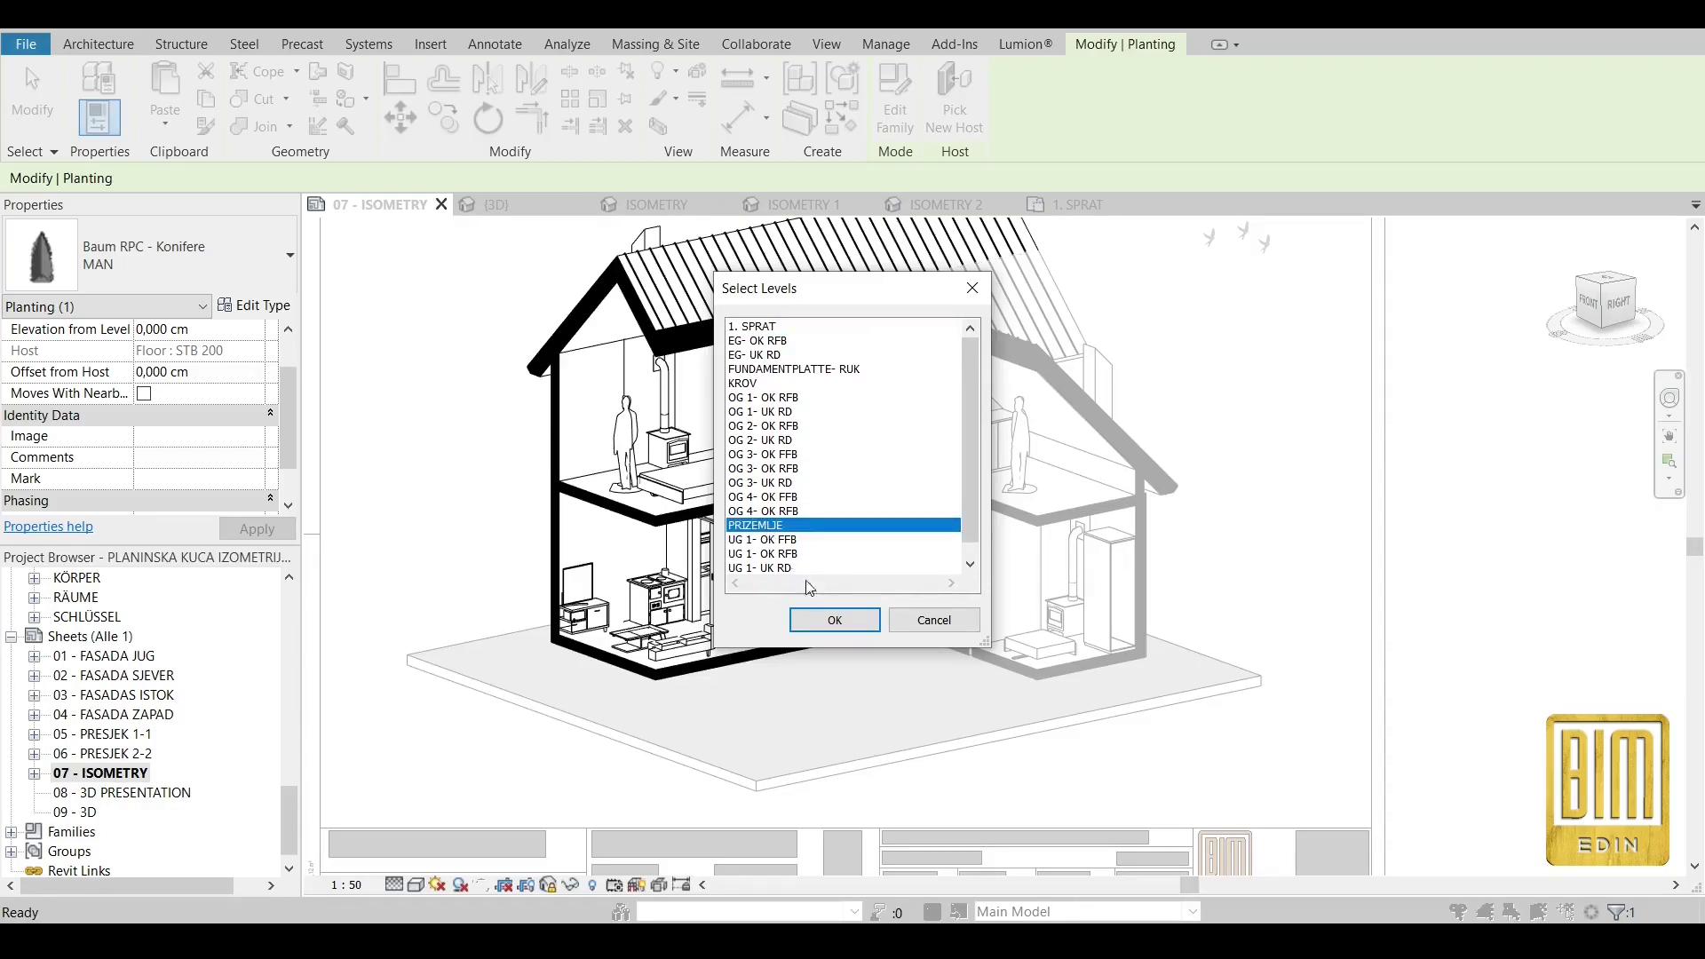
pyautogui.click(835, 622)
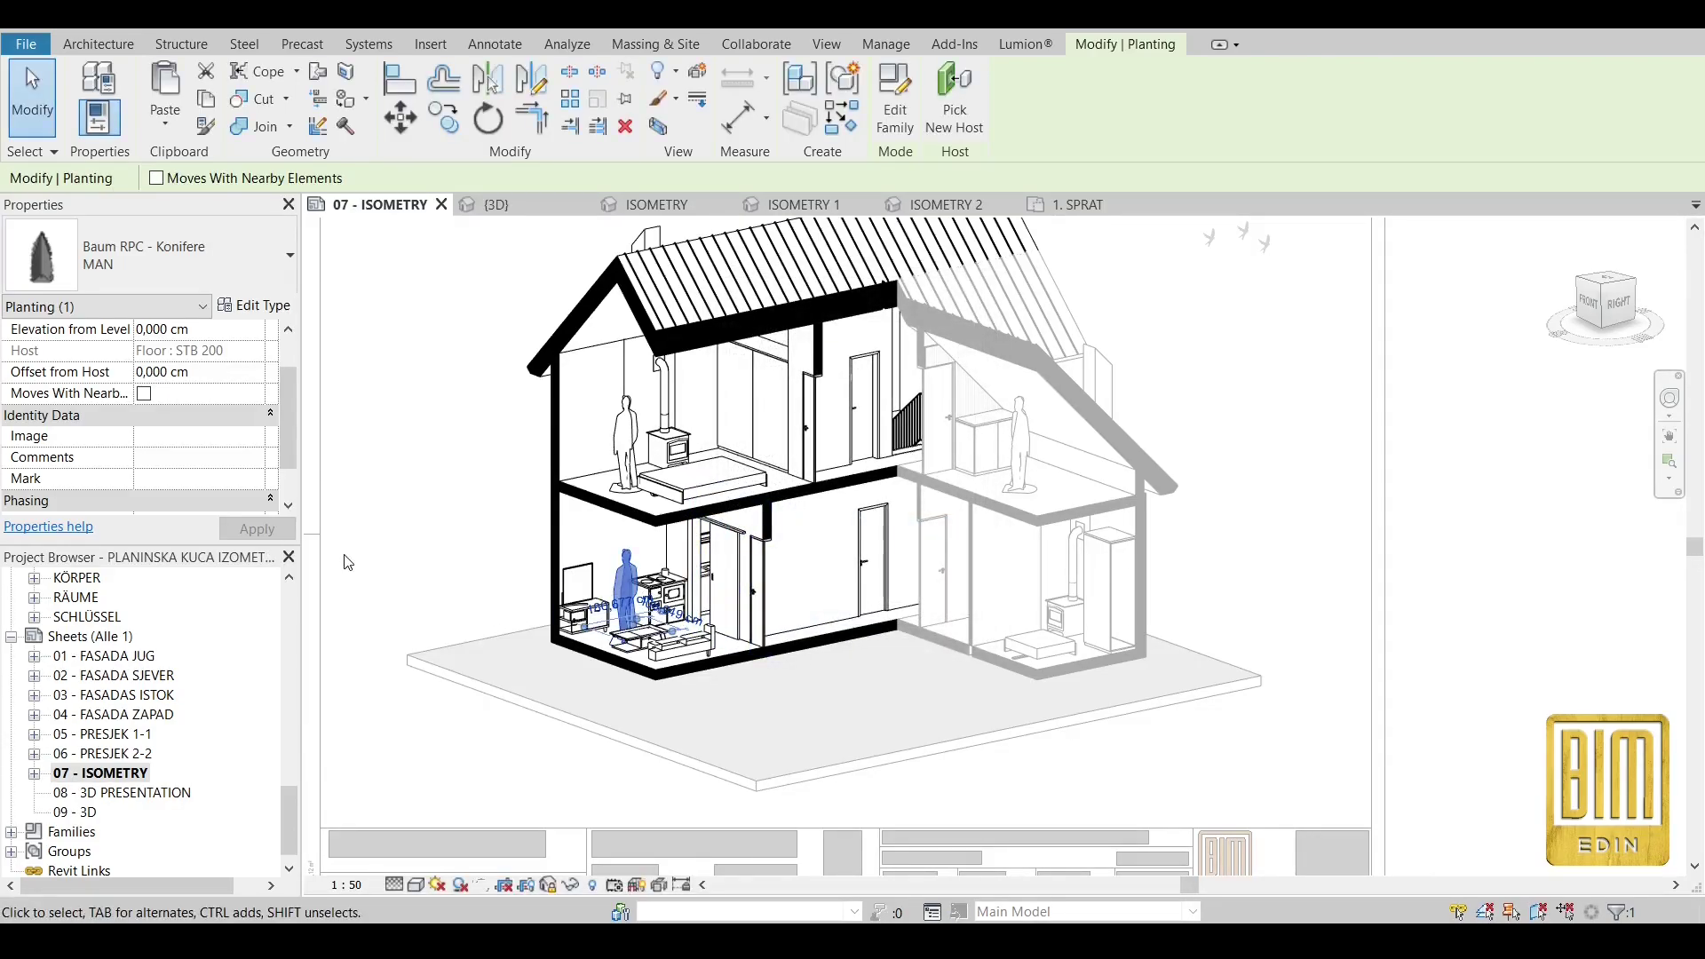
# Rotate the ground-floor copy of the MAN figure in ISOMETRY 1 and deselect it.
pyautogui.click(627, 578)
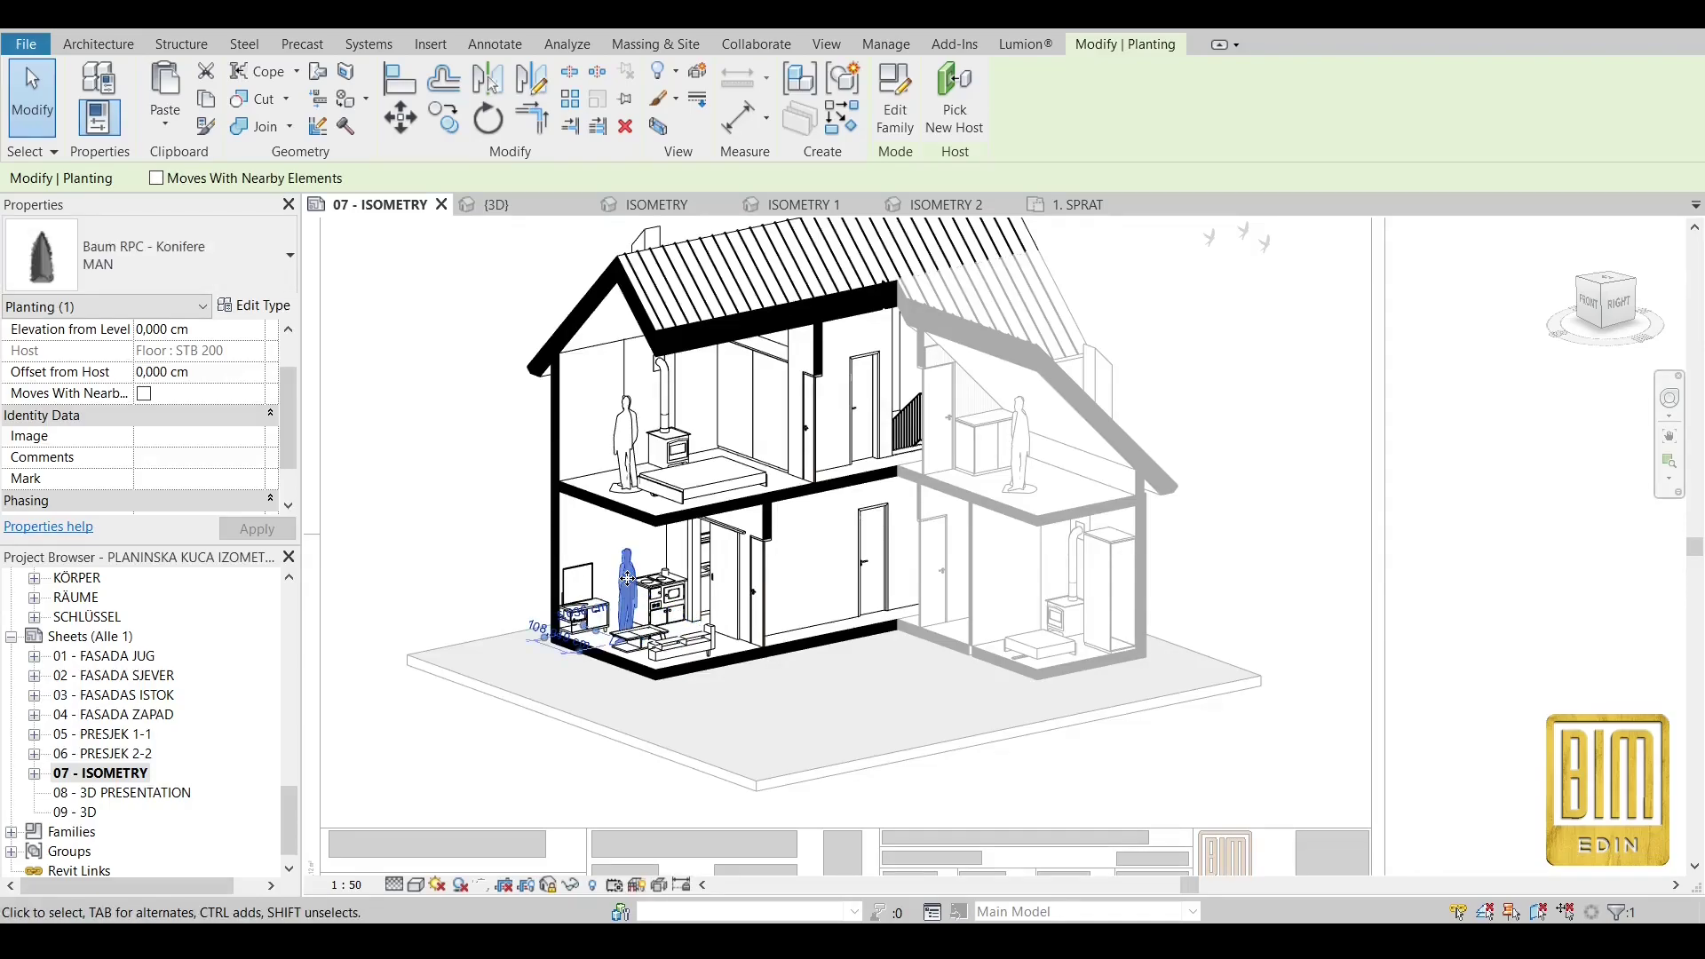
pyautogui.press('space')
pyautogui.click(430, 528)
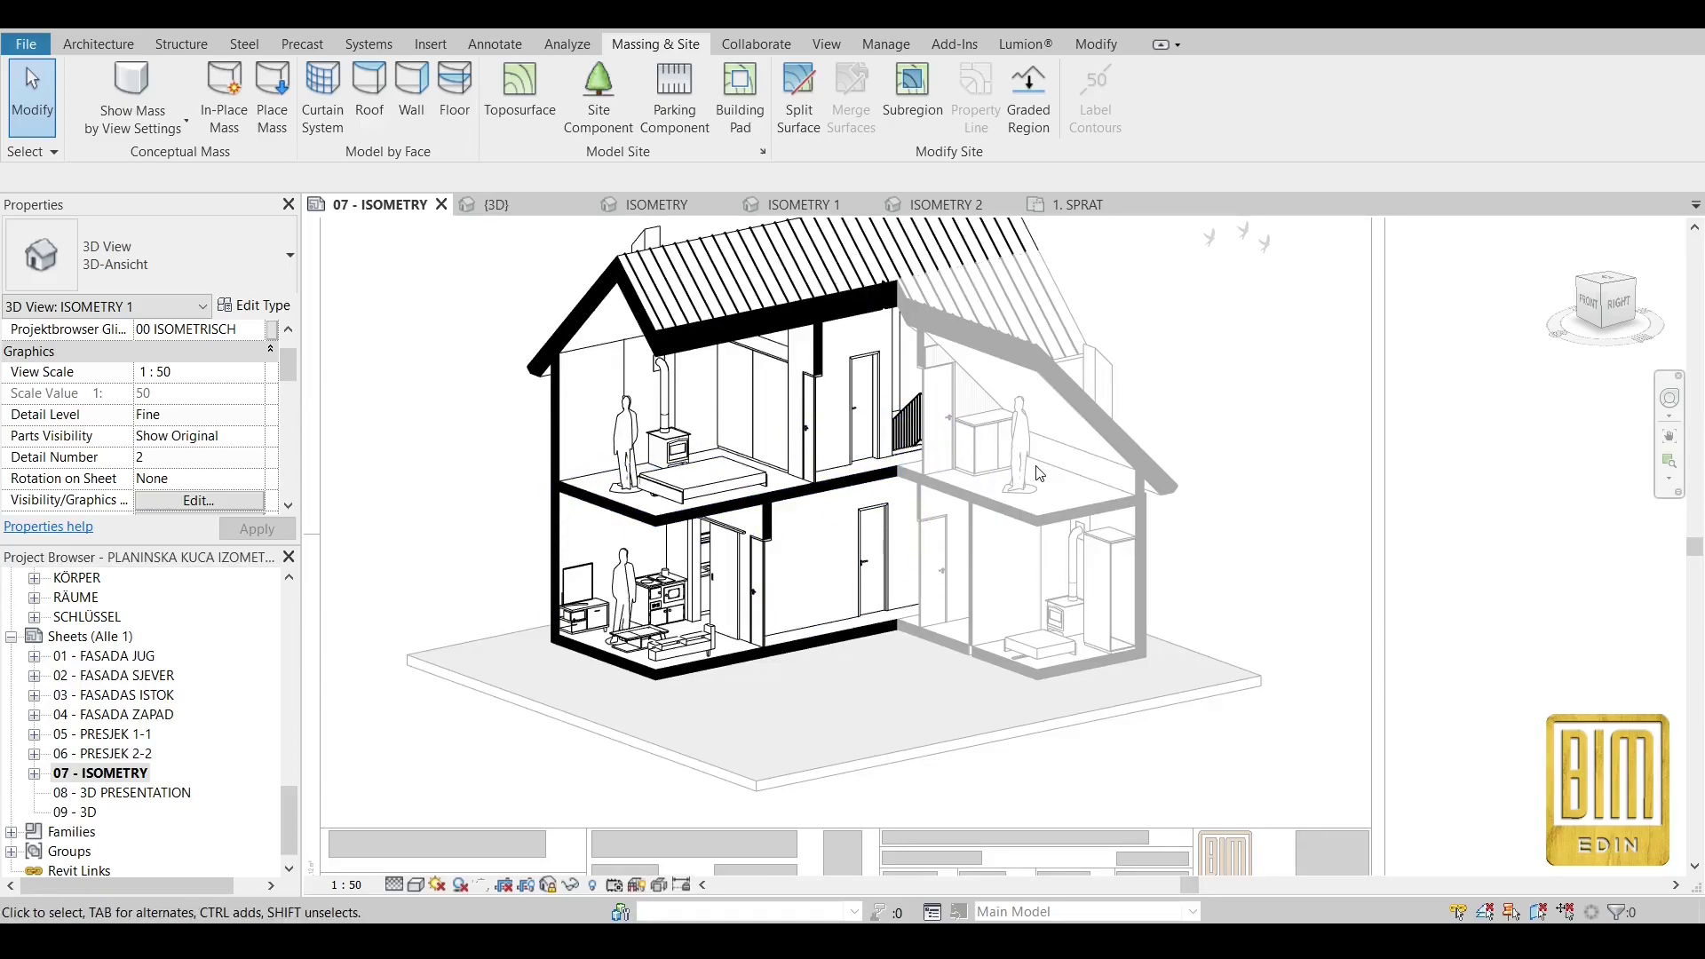
# Deactivate the ISOMETRY 1 viewport and activate ISOMETRY 2 on the sheet.
pyautogui.scroll(-1, 807, 402)
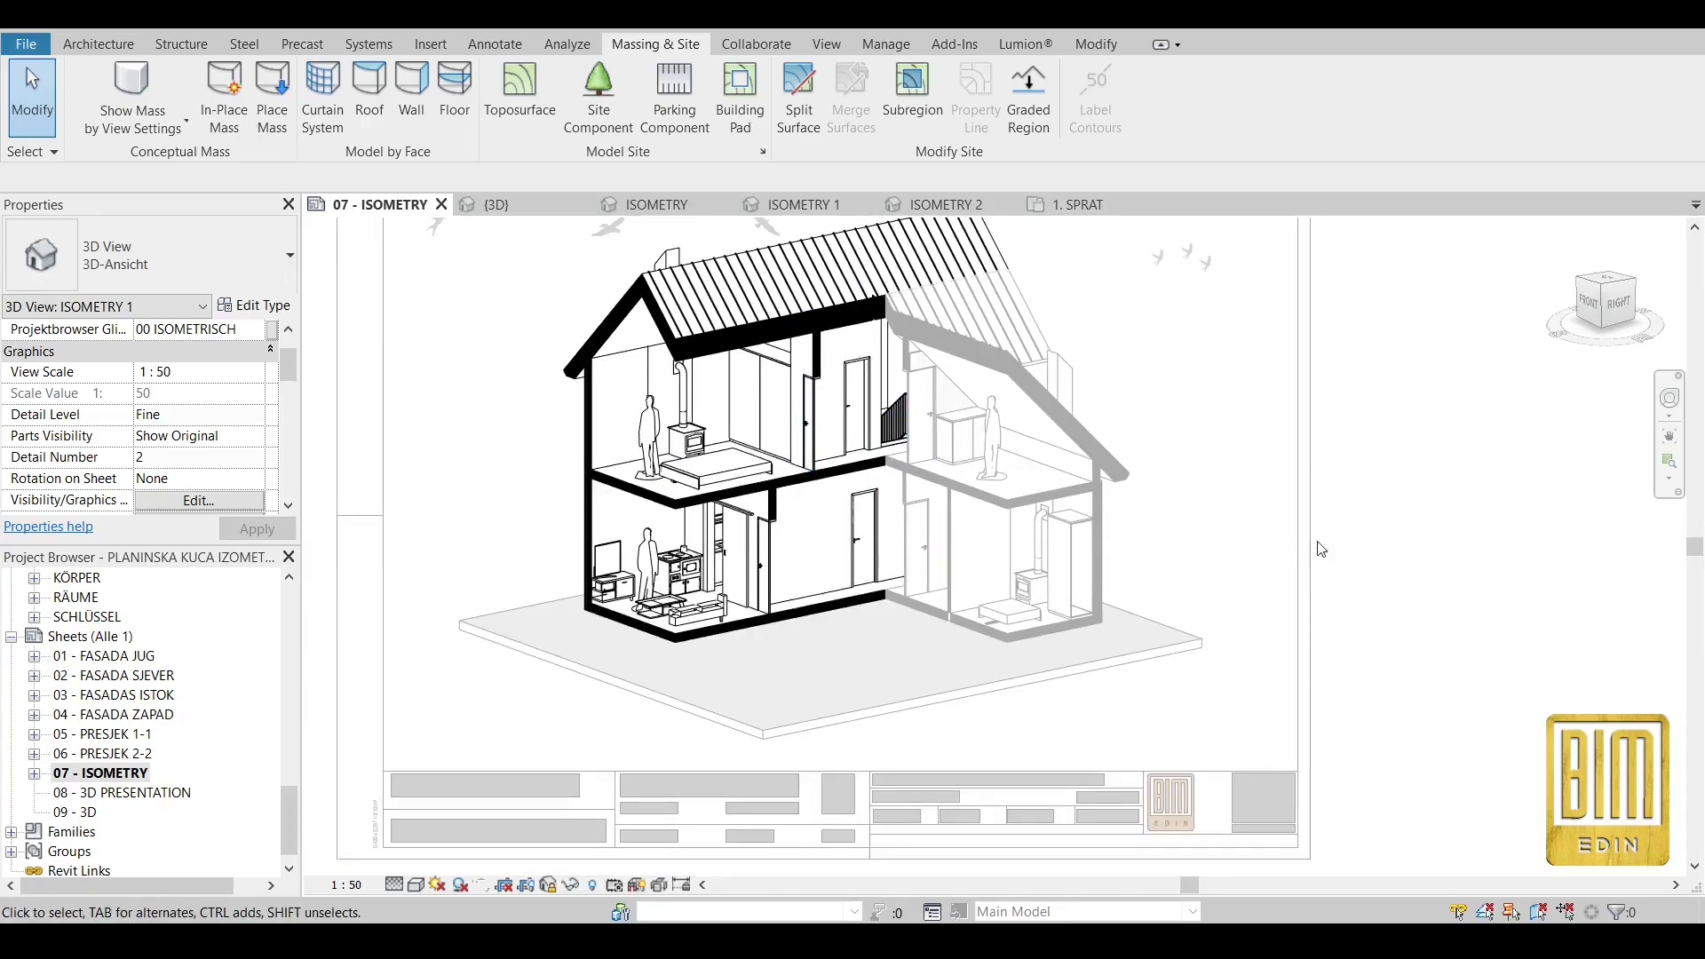
pyautogui.doubleClick(1471, 554)
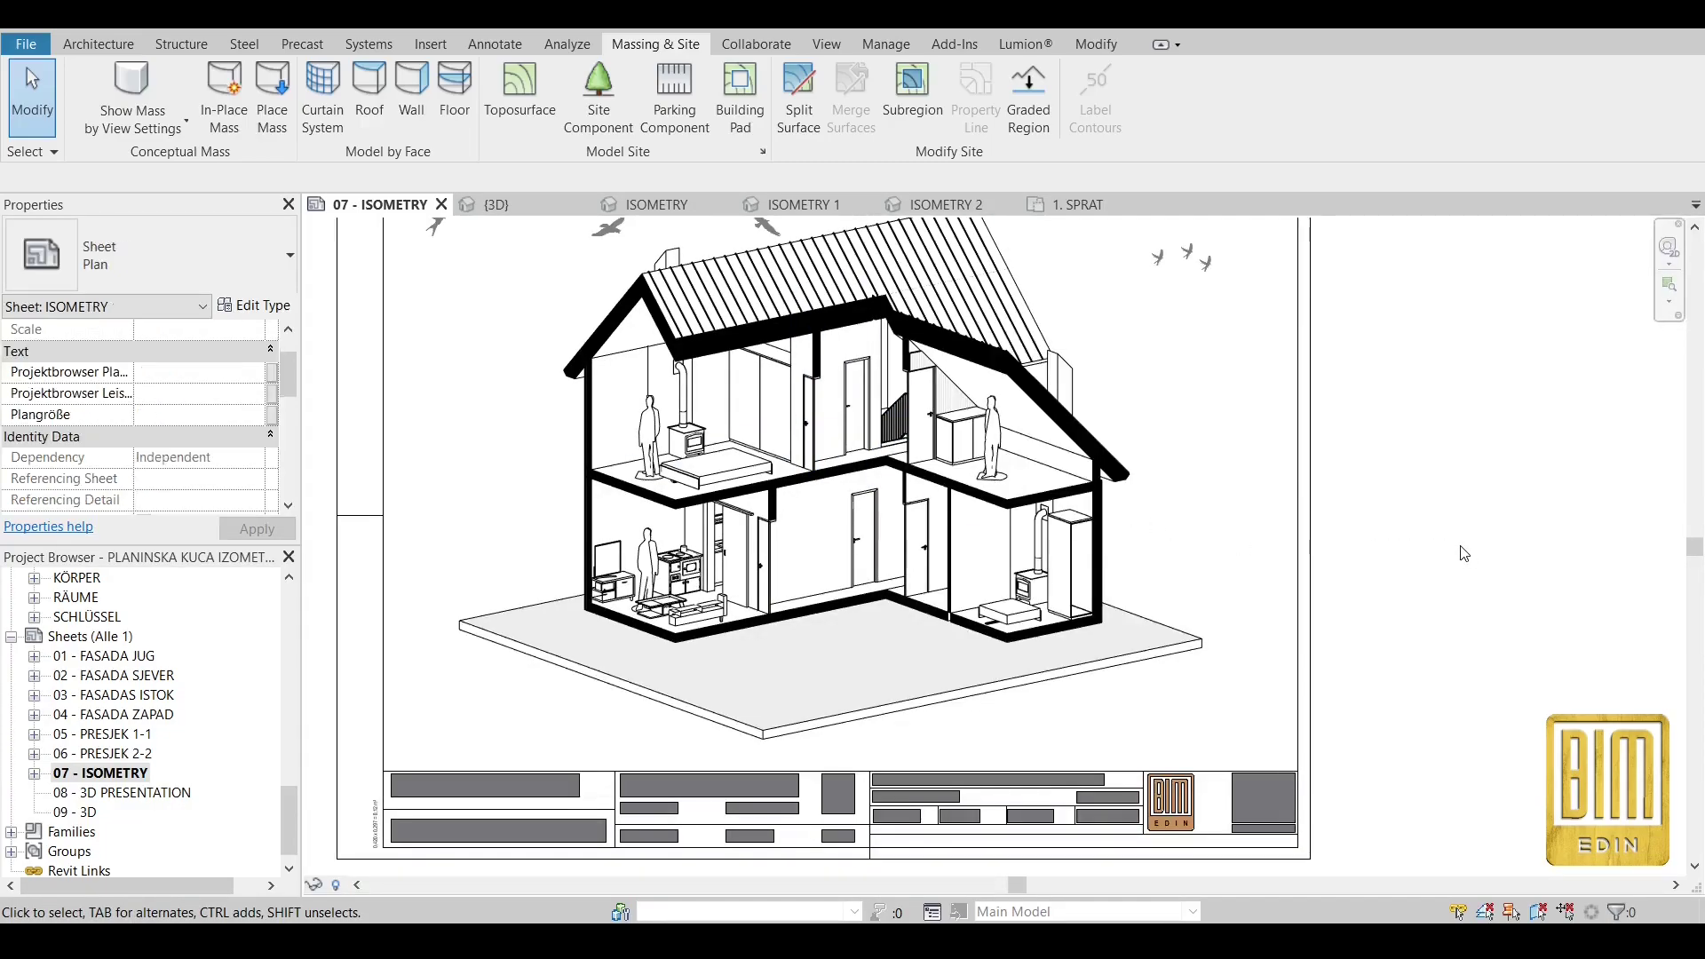
pyautogui.doubleClick(1010, 447)
# Copy the upper-floor MAN figure in ISOMETRY 2 and paste it aligned to the PRIZEMLJE level.
pyautogui.click(992, 448)
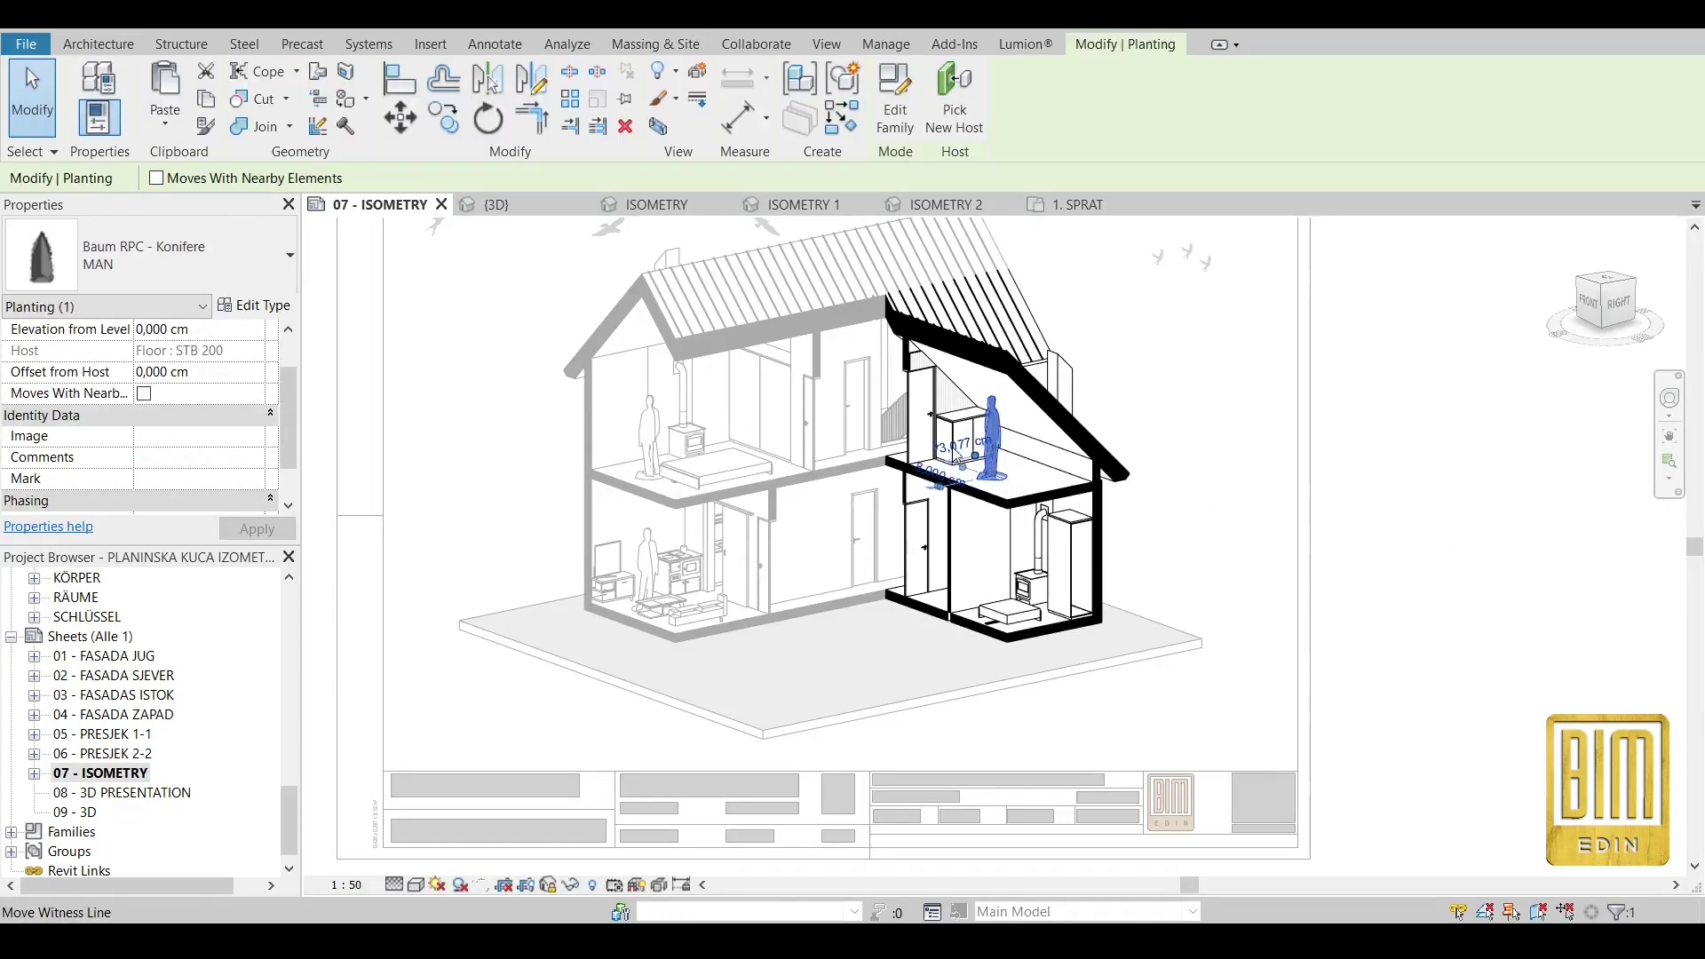
pyautogui.click(205, 98)
pyautogui.click(165, 133)
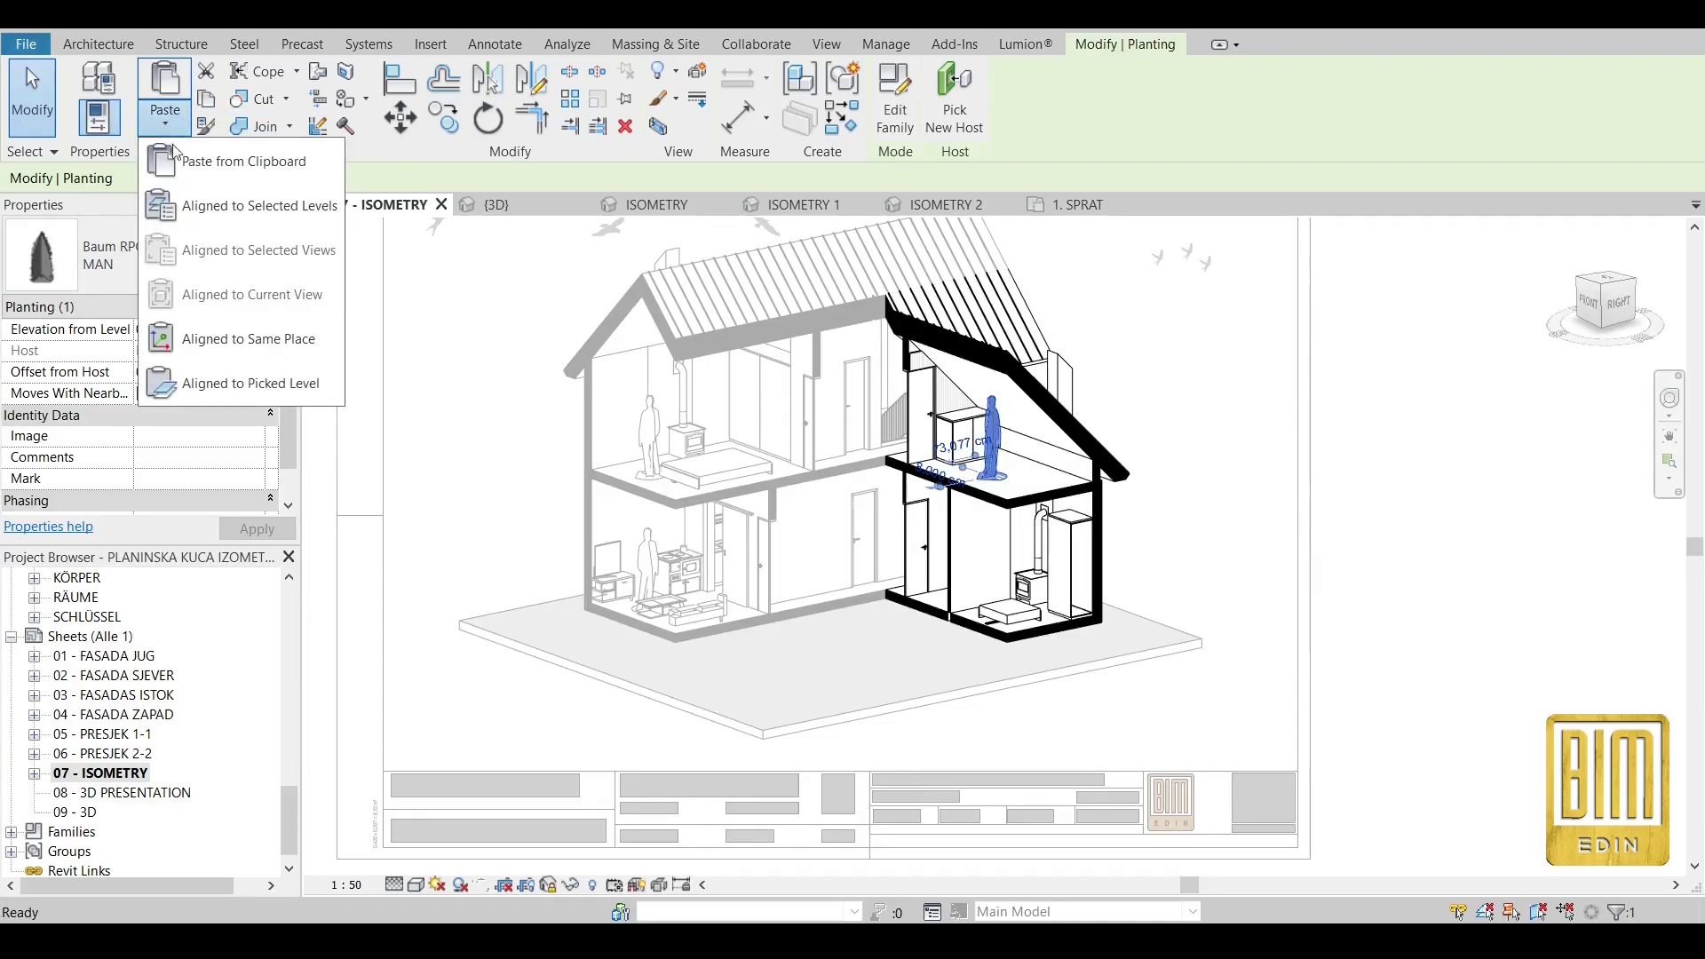
pyautogui.click(211, 203)
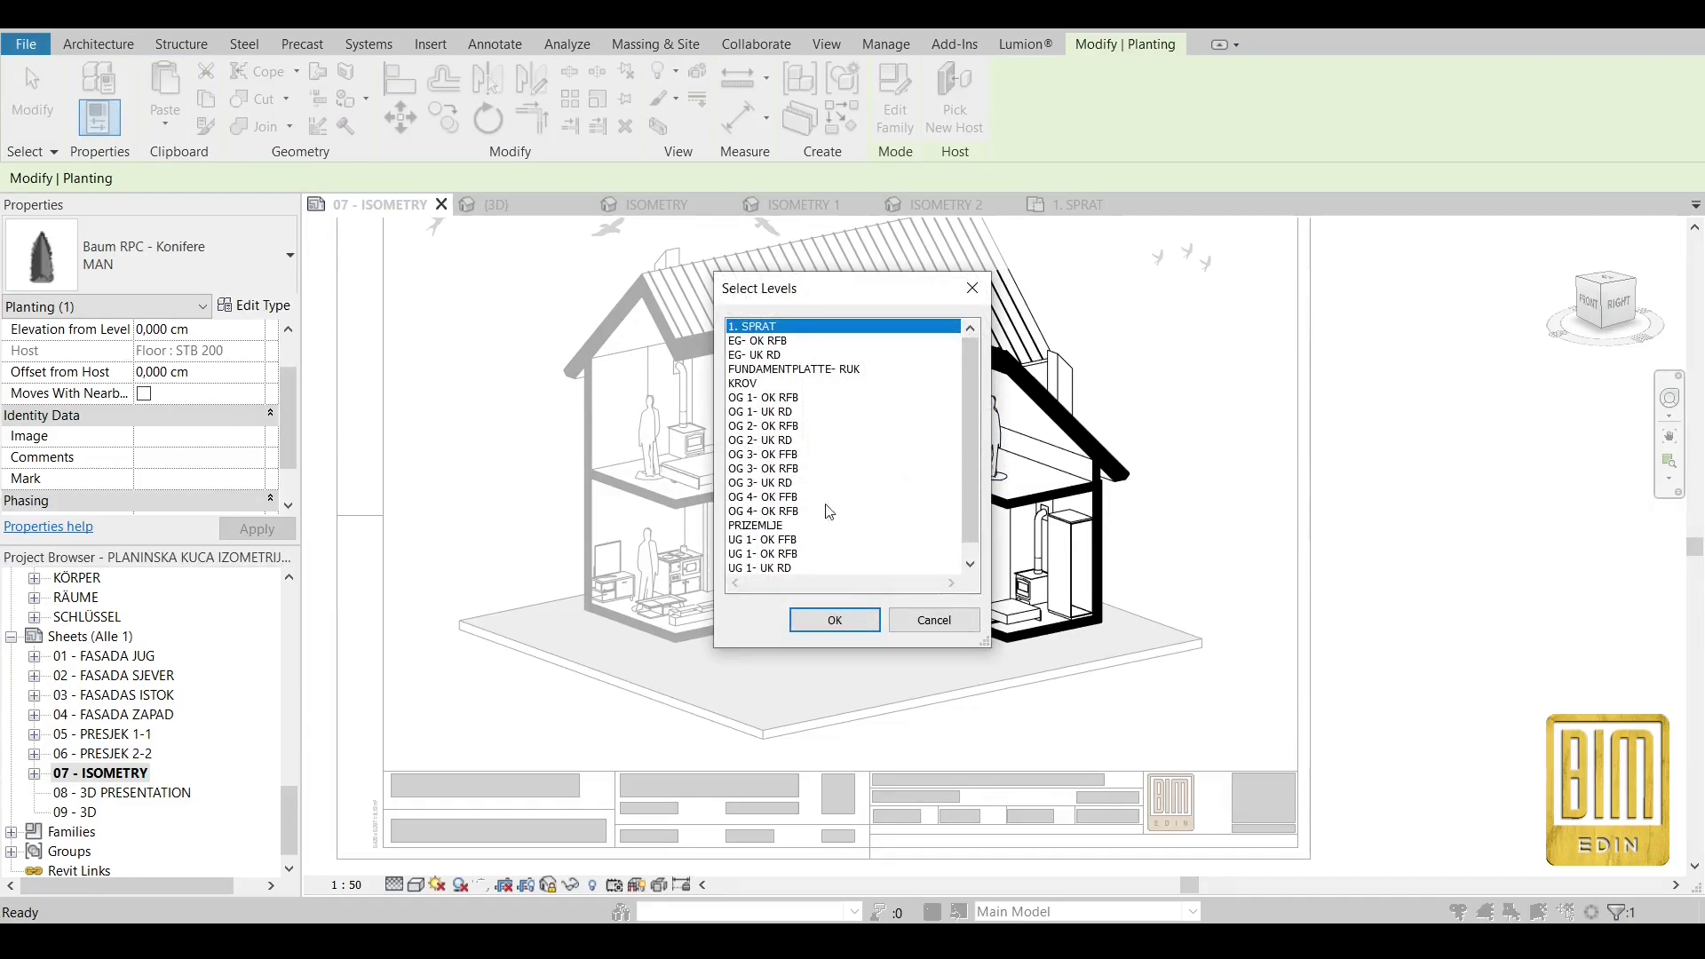
pyautogui.click(765, 526)
pyautogui.click(828, 626)
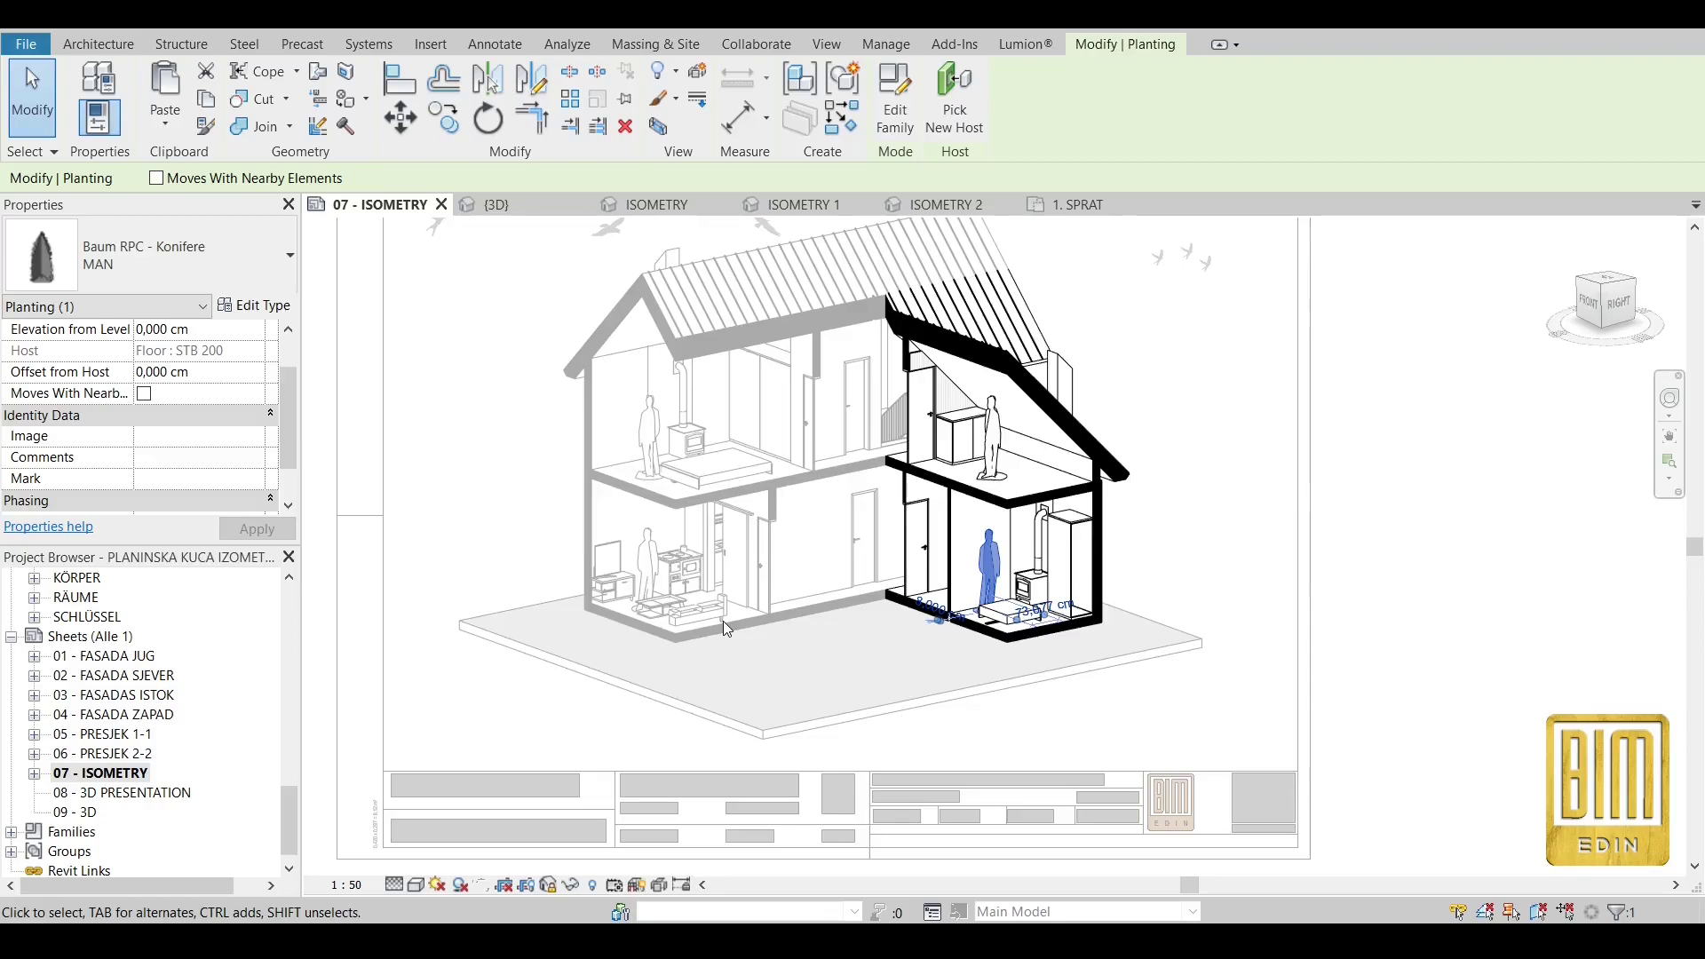
# Deselect the pasted figure and deactivate the ISOMETRY 2 viewport to return to the whole sheet.
pyautogui.click(1460, 611)
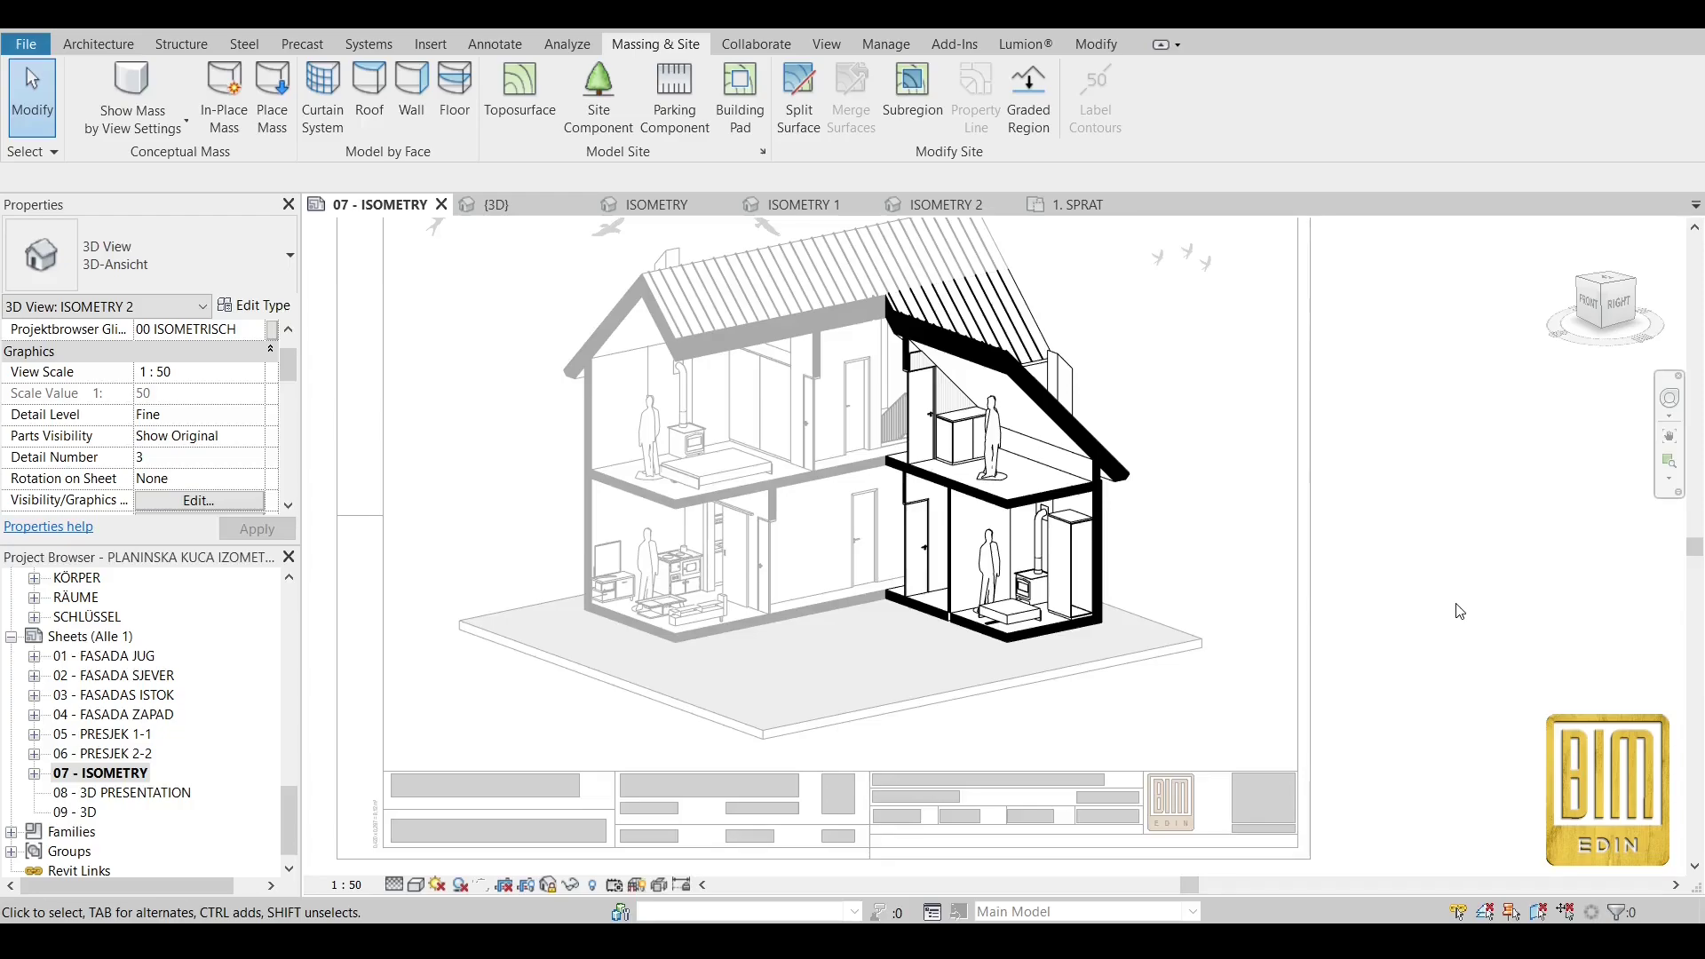
pyautogui.scroll(-4, 870, 513)
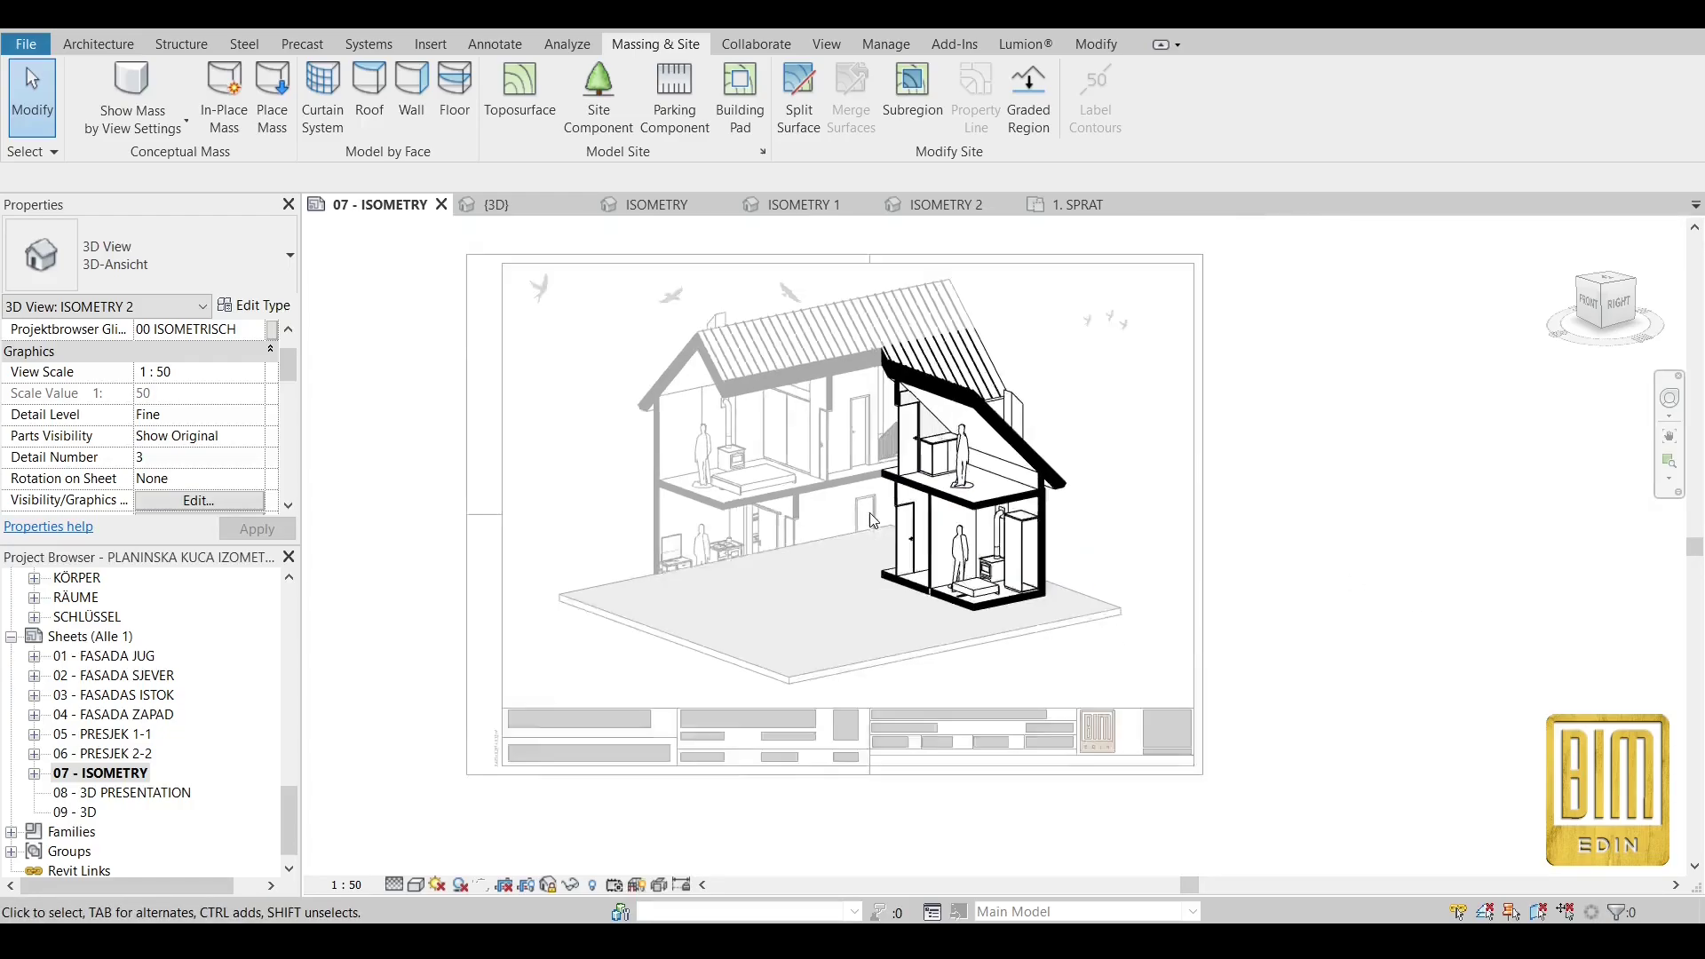
pyautogui.doubleClick(474, 496)
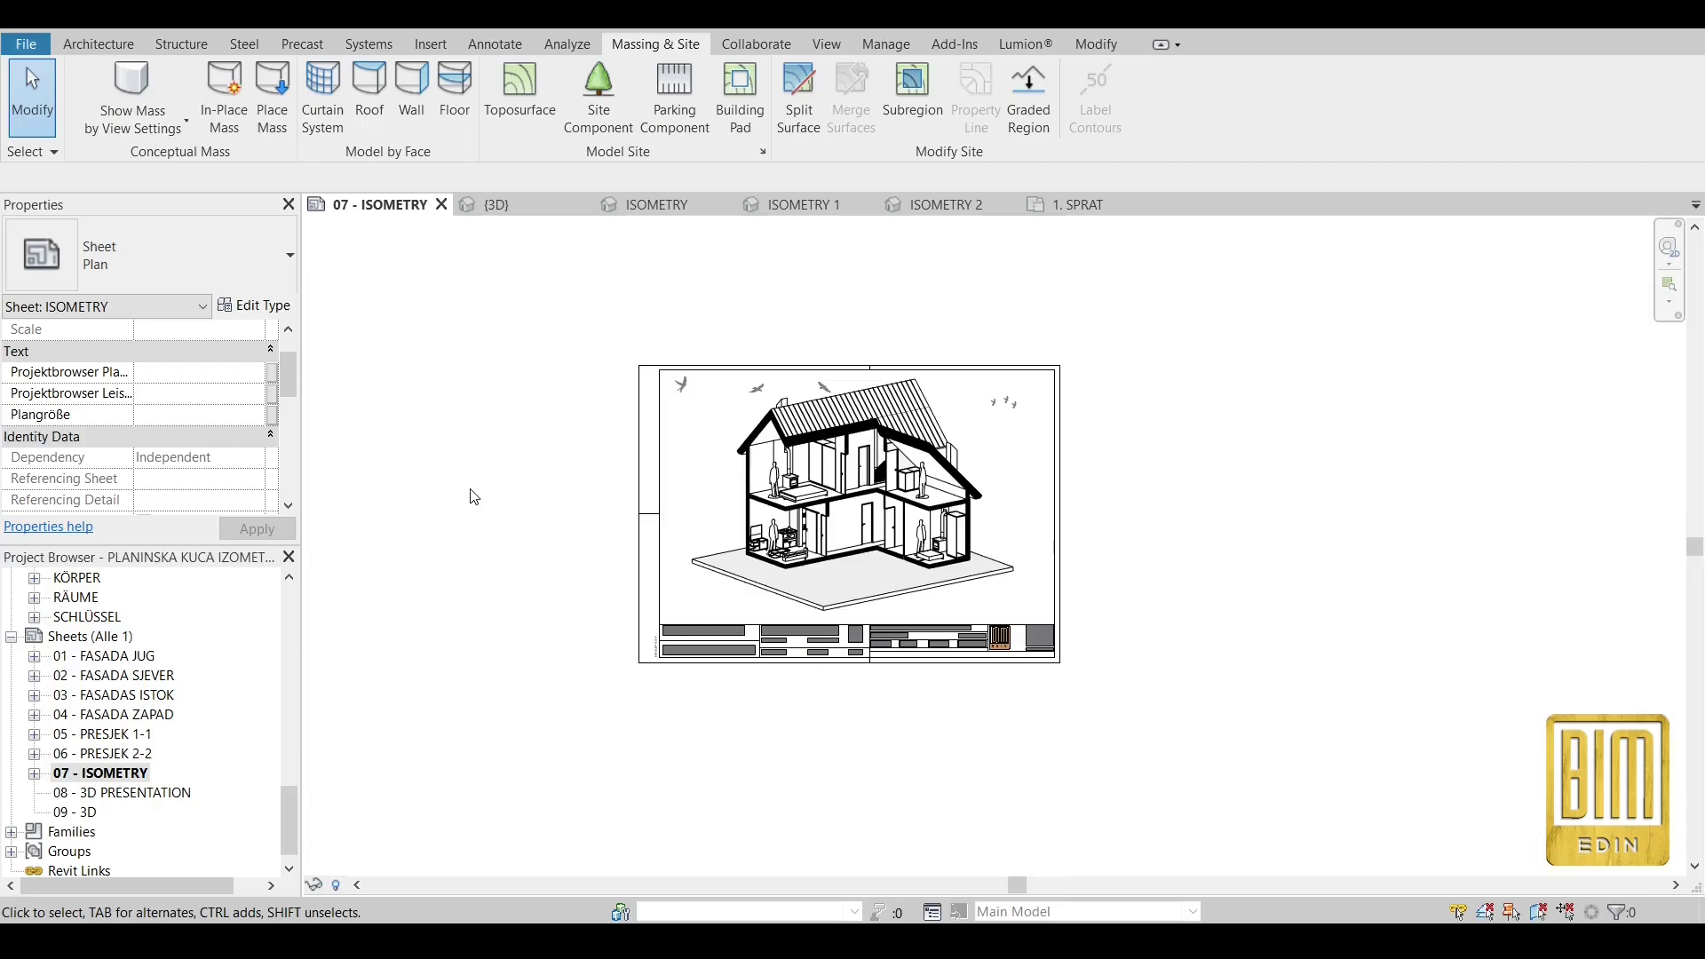
# Activate the ISOMETRY viewport, reveal its hidden elements, unhide the topography surface, and end the hidden-elements display.
pyautogui.doubleClick(738, 602)
pyautogui.click(594, 885)
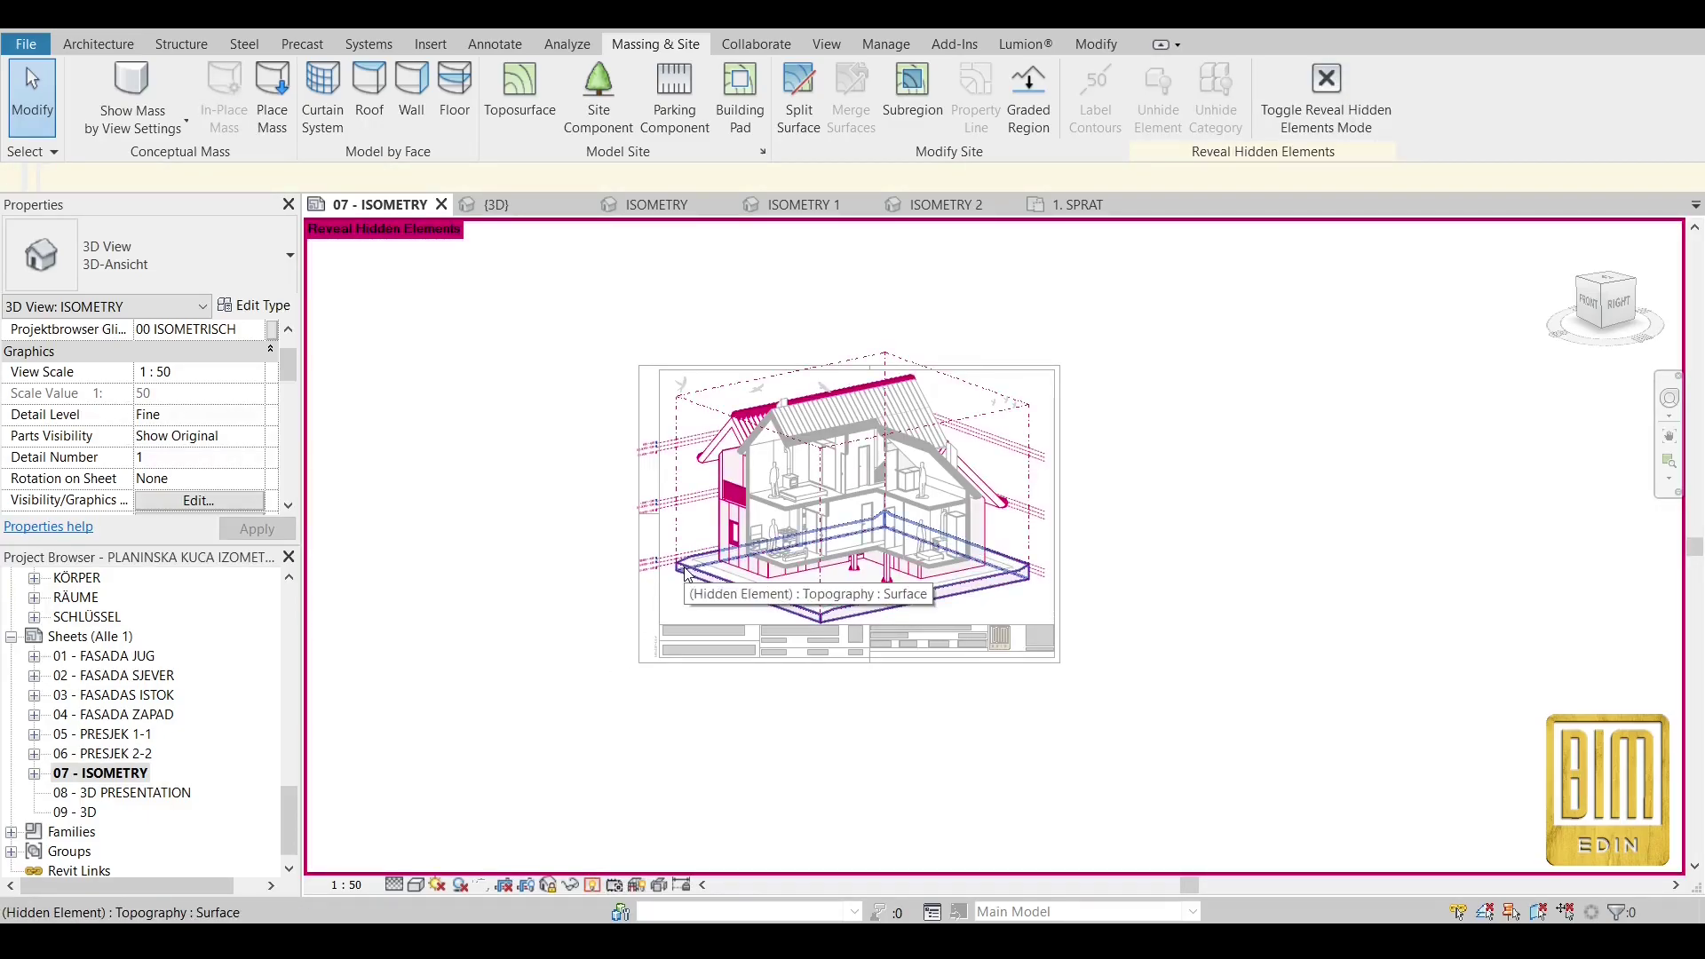
pyautogui.click(689, 575)
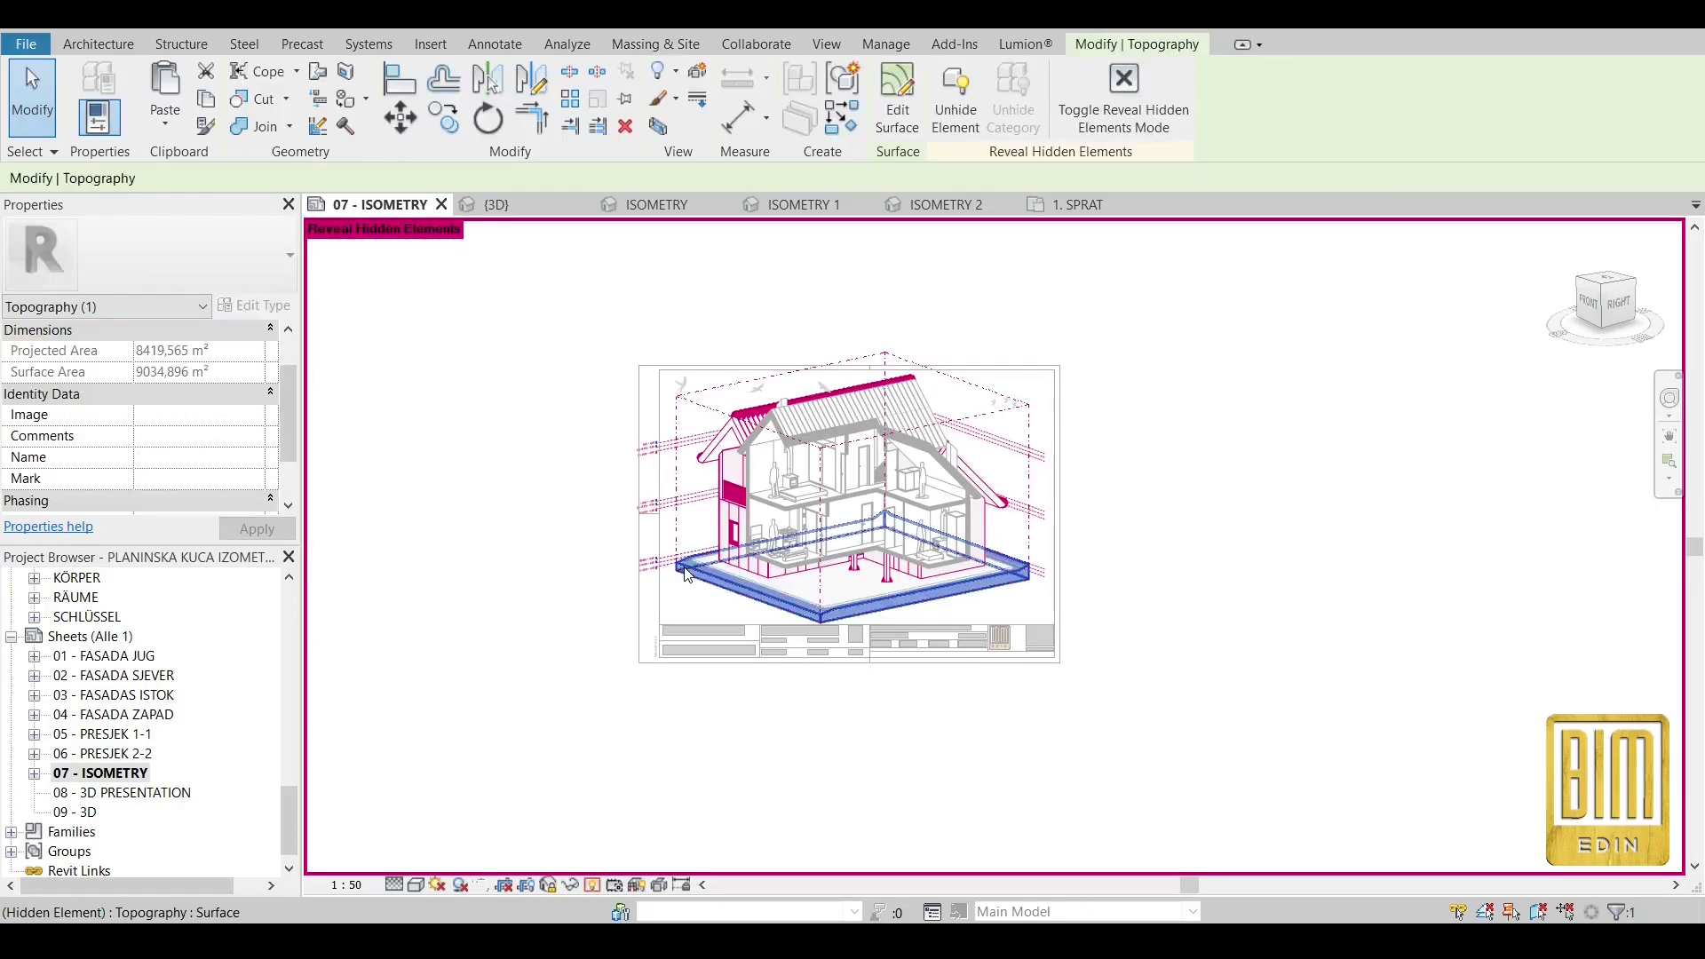
pyautogui.click(956, 97)
pyautogui.click(1135, 140)
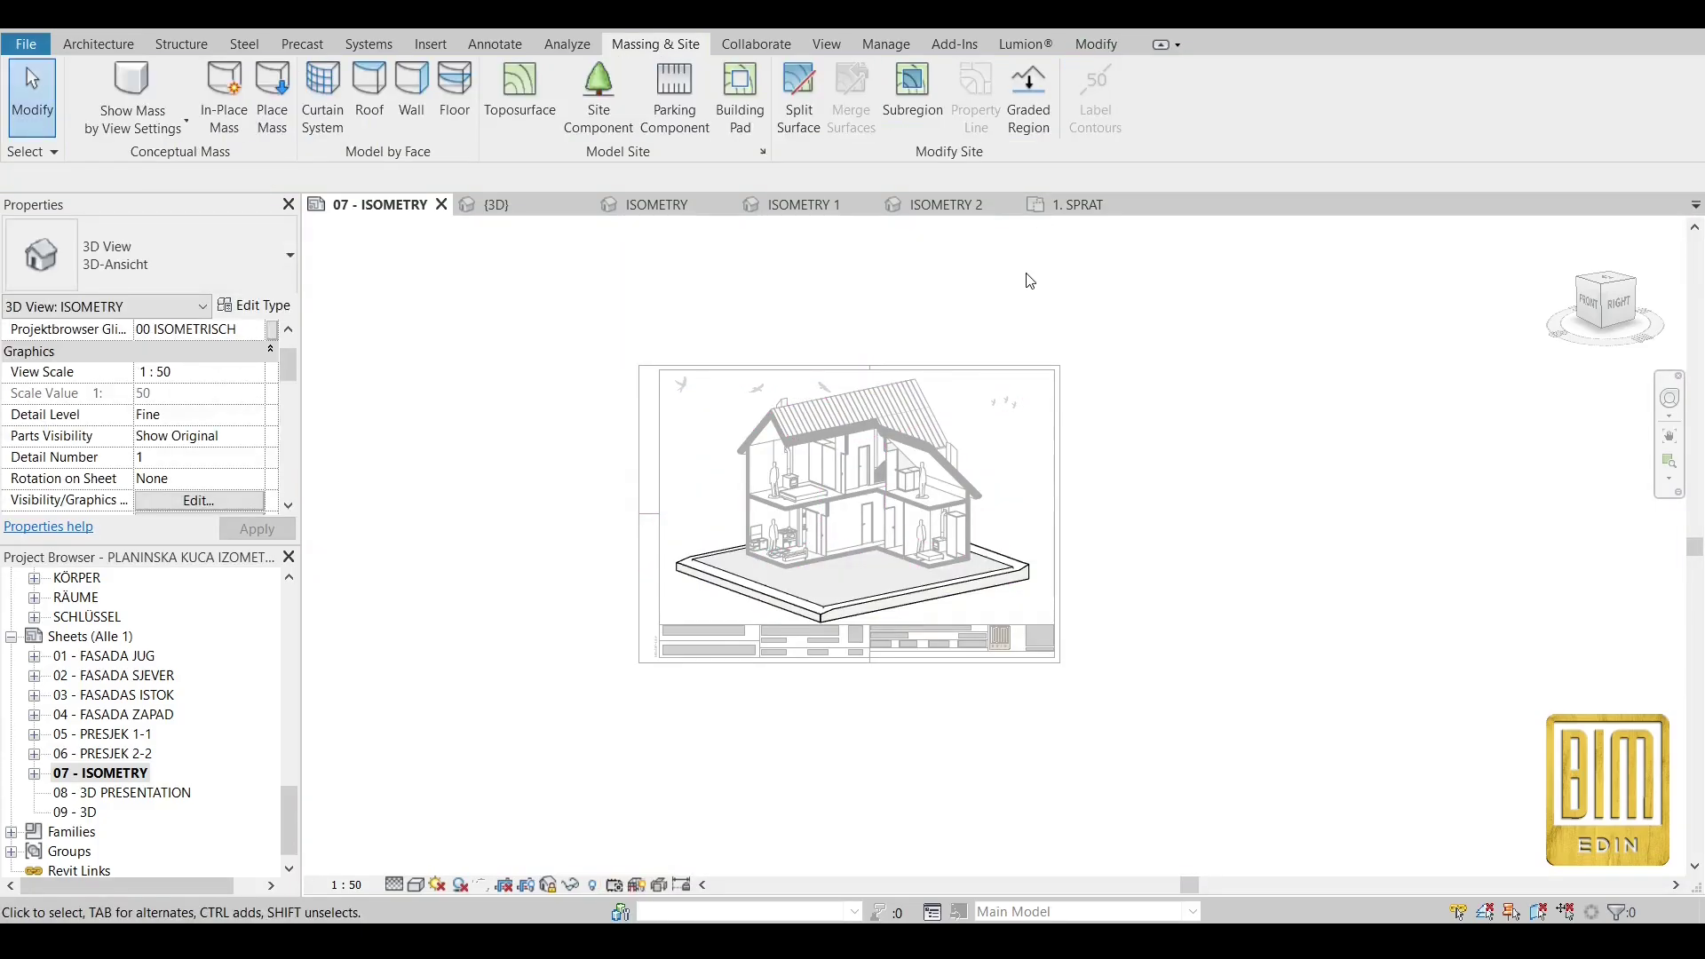
# Reveal the hidden elements in ISOMETRY and extend all four vertical sides of the section box outward around the house.
pyautogui.scroll(2, 697, 600)
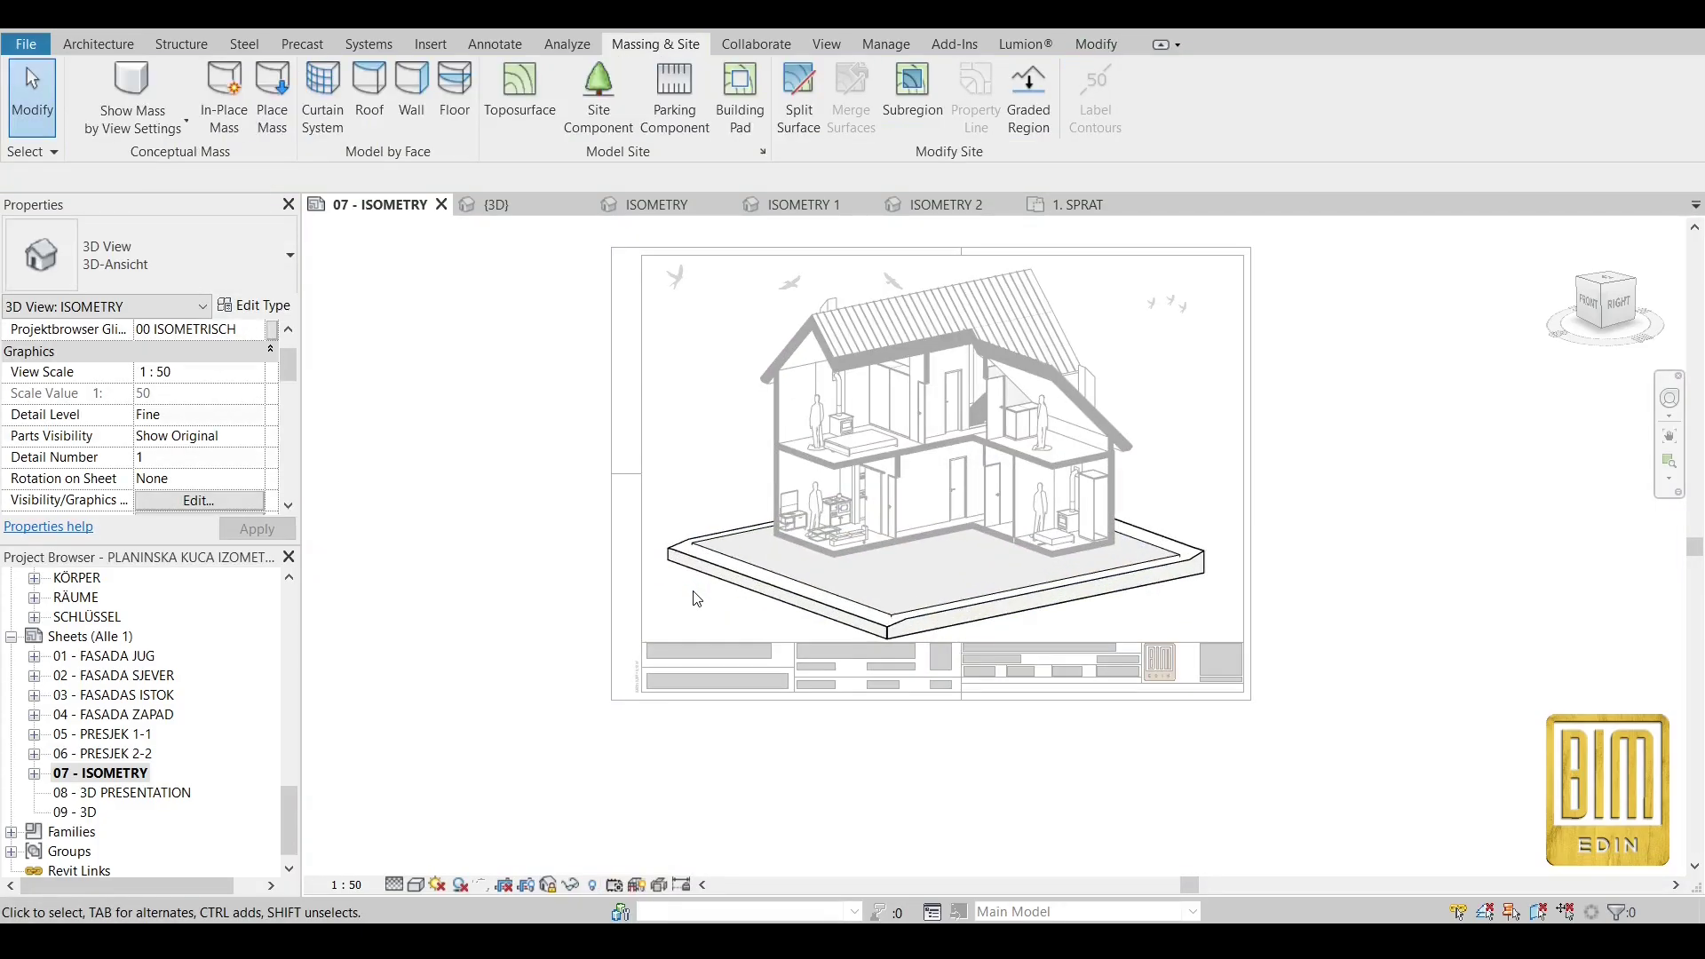
pyautogui.click(593, 885)
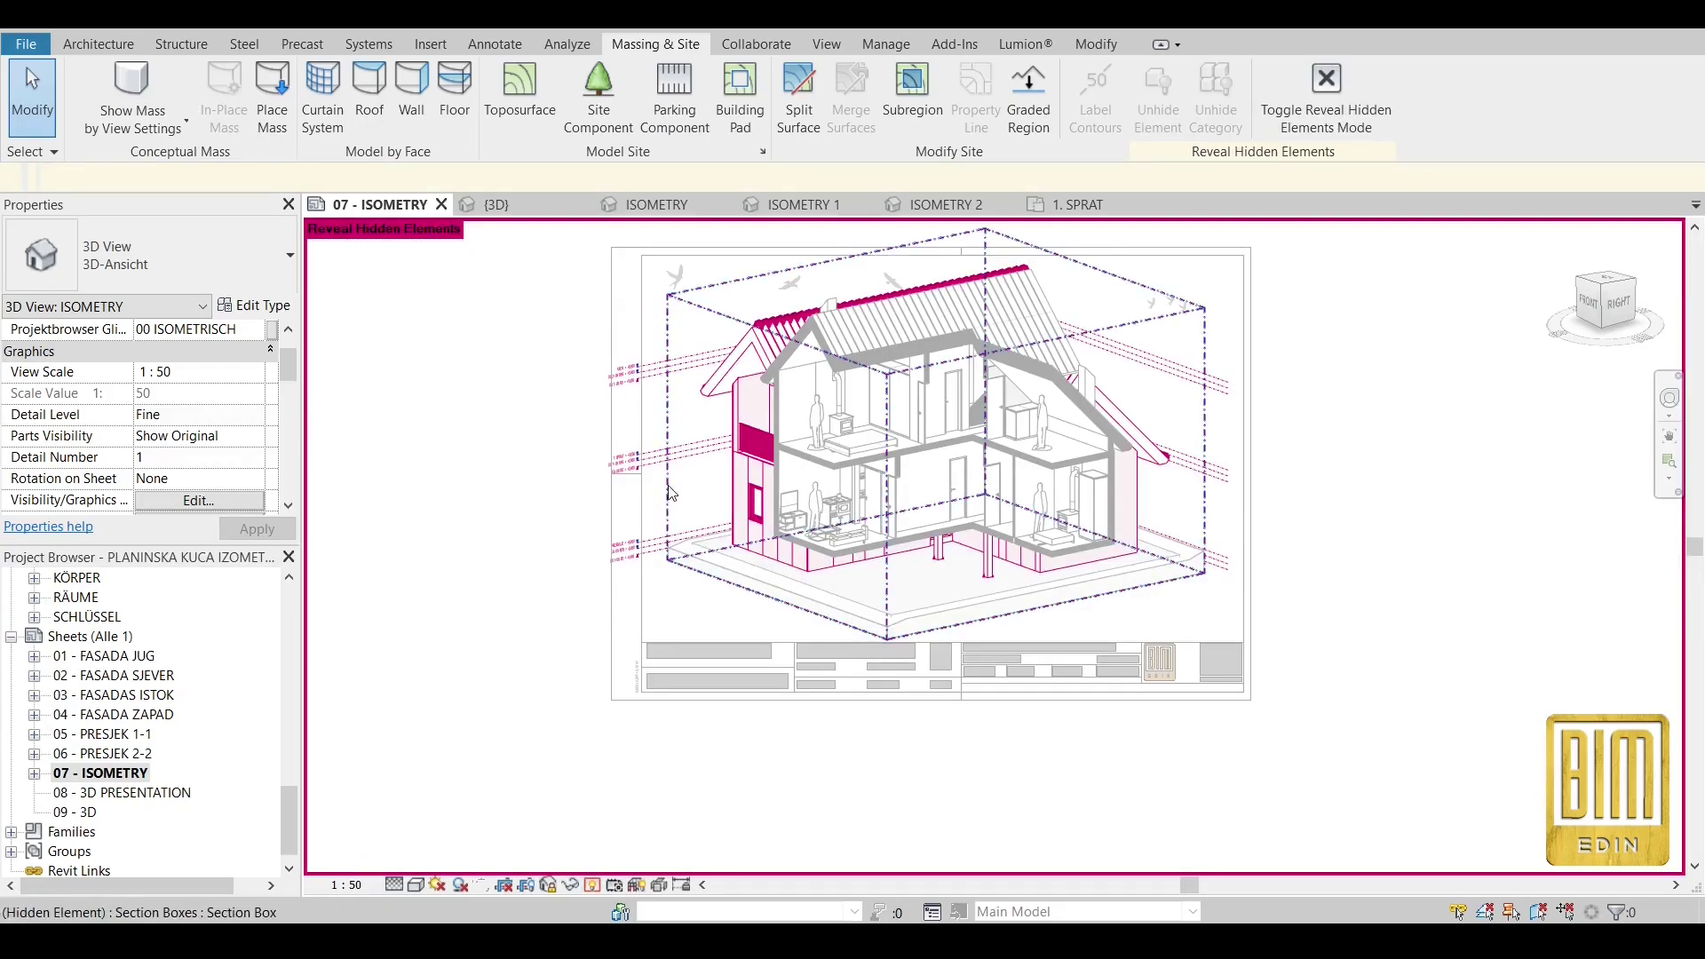
pyautogui.click(670, 458)
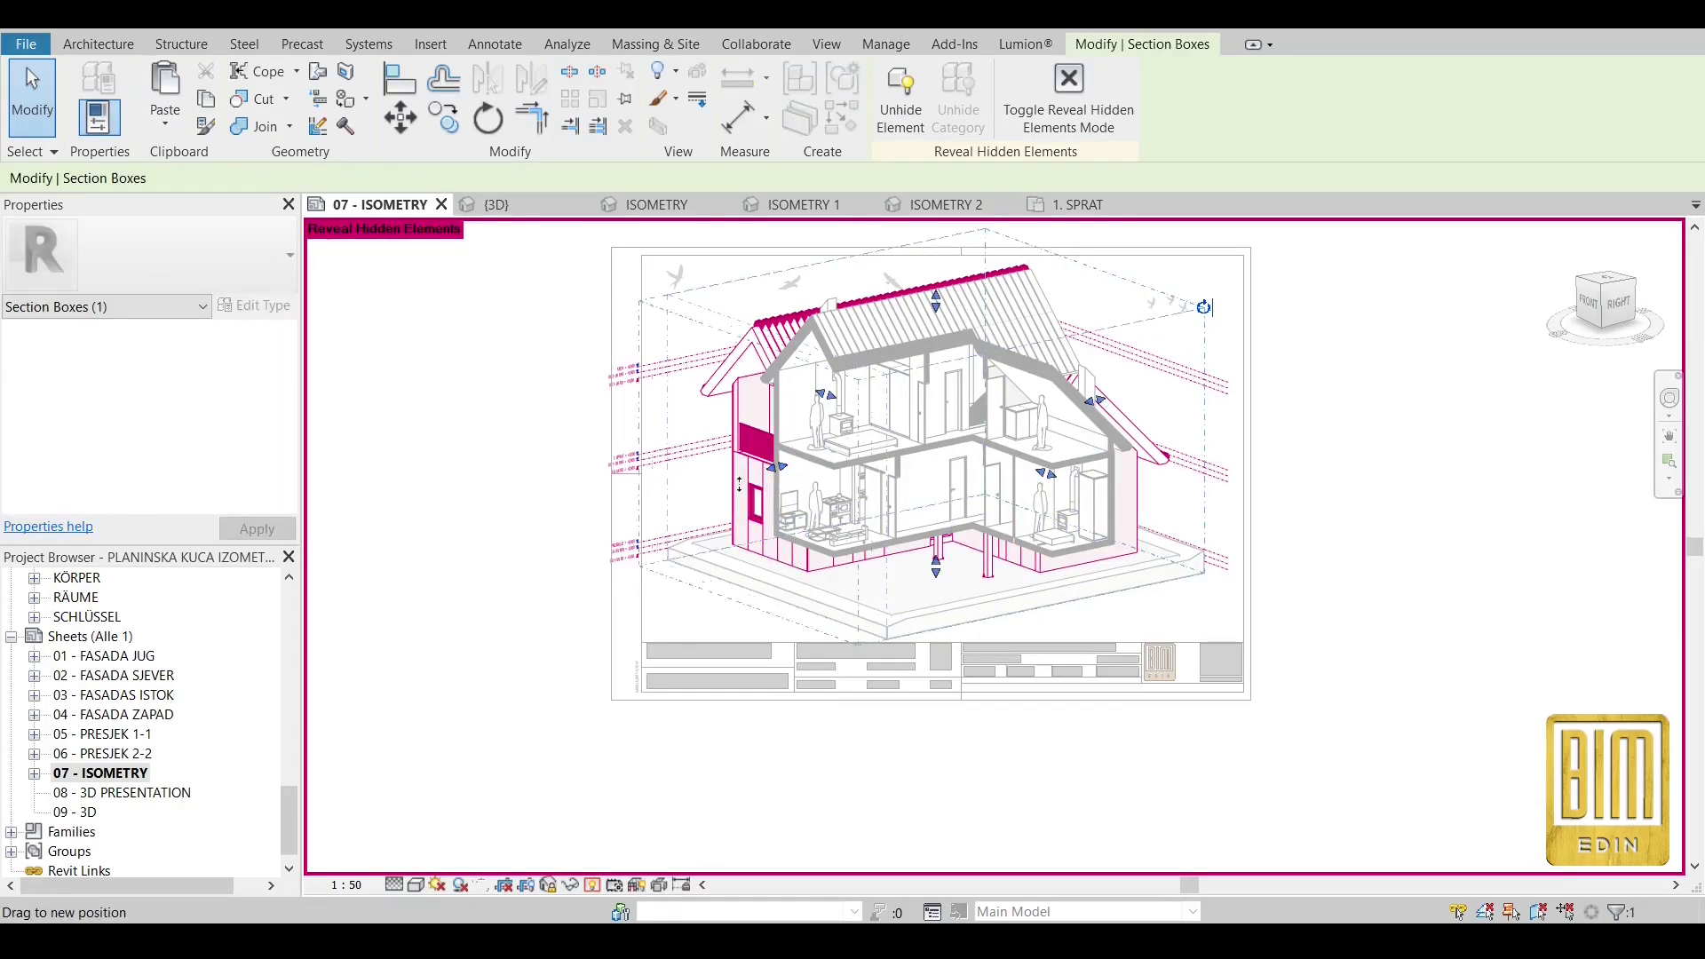
pyautogui.moveTo(571, 569); pyautogui.dragTo(560, 514)
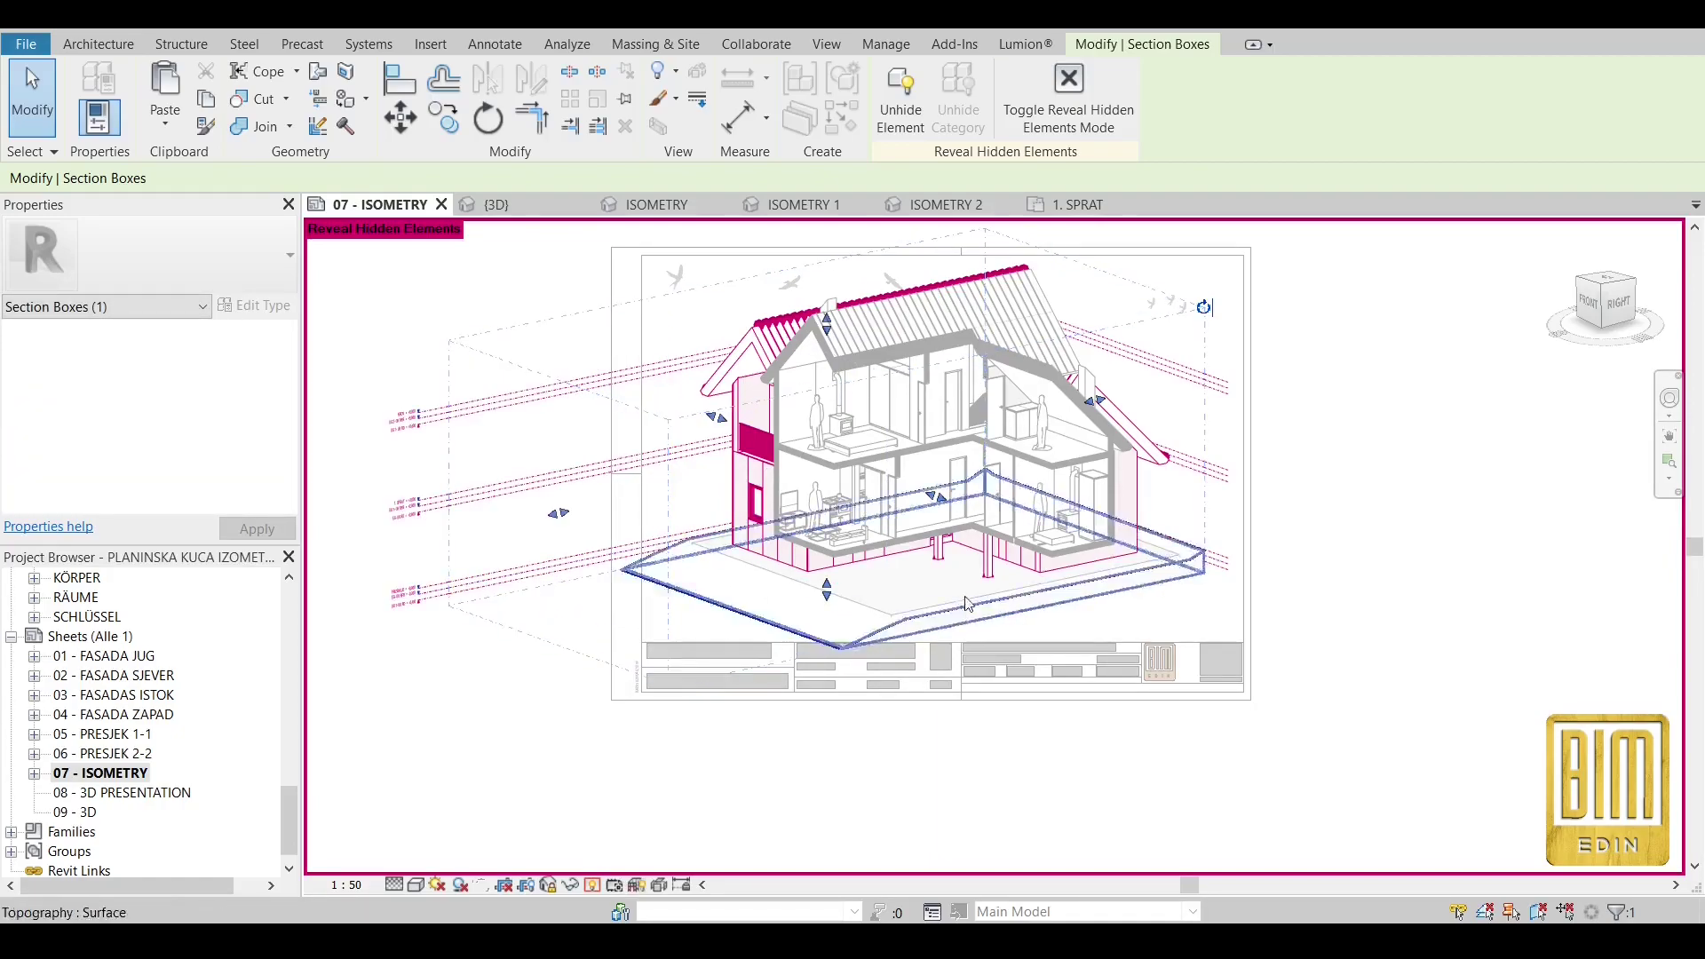
pyautogui.moveTo(940, 507); pyautogui.dragTo(1153, 579)
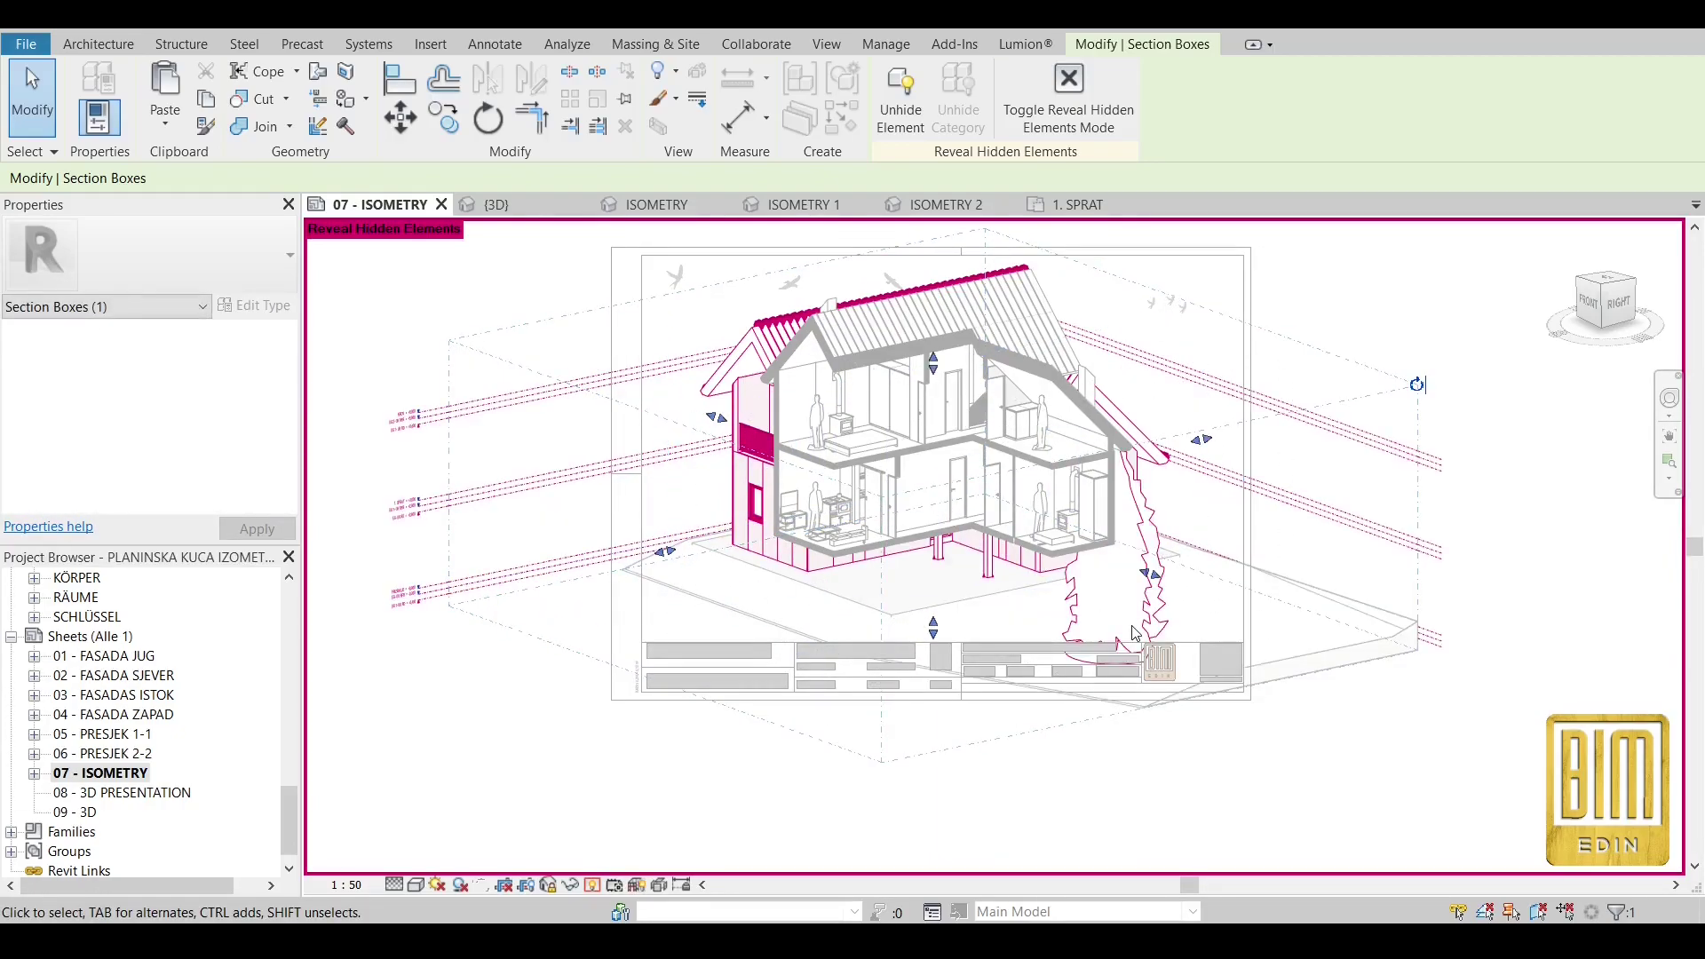
pyautogui.moveTo(1202, 439); pyautogui.dragTo(1371, 403)
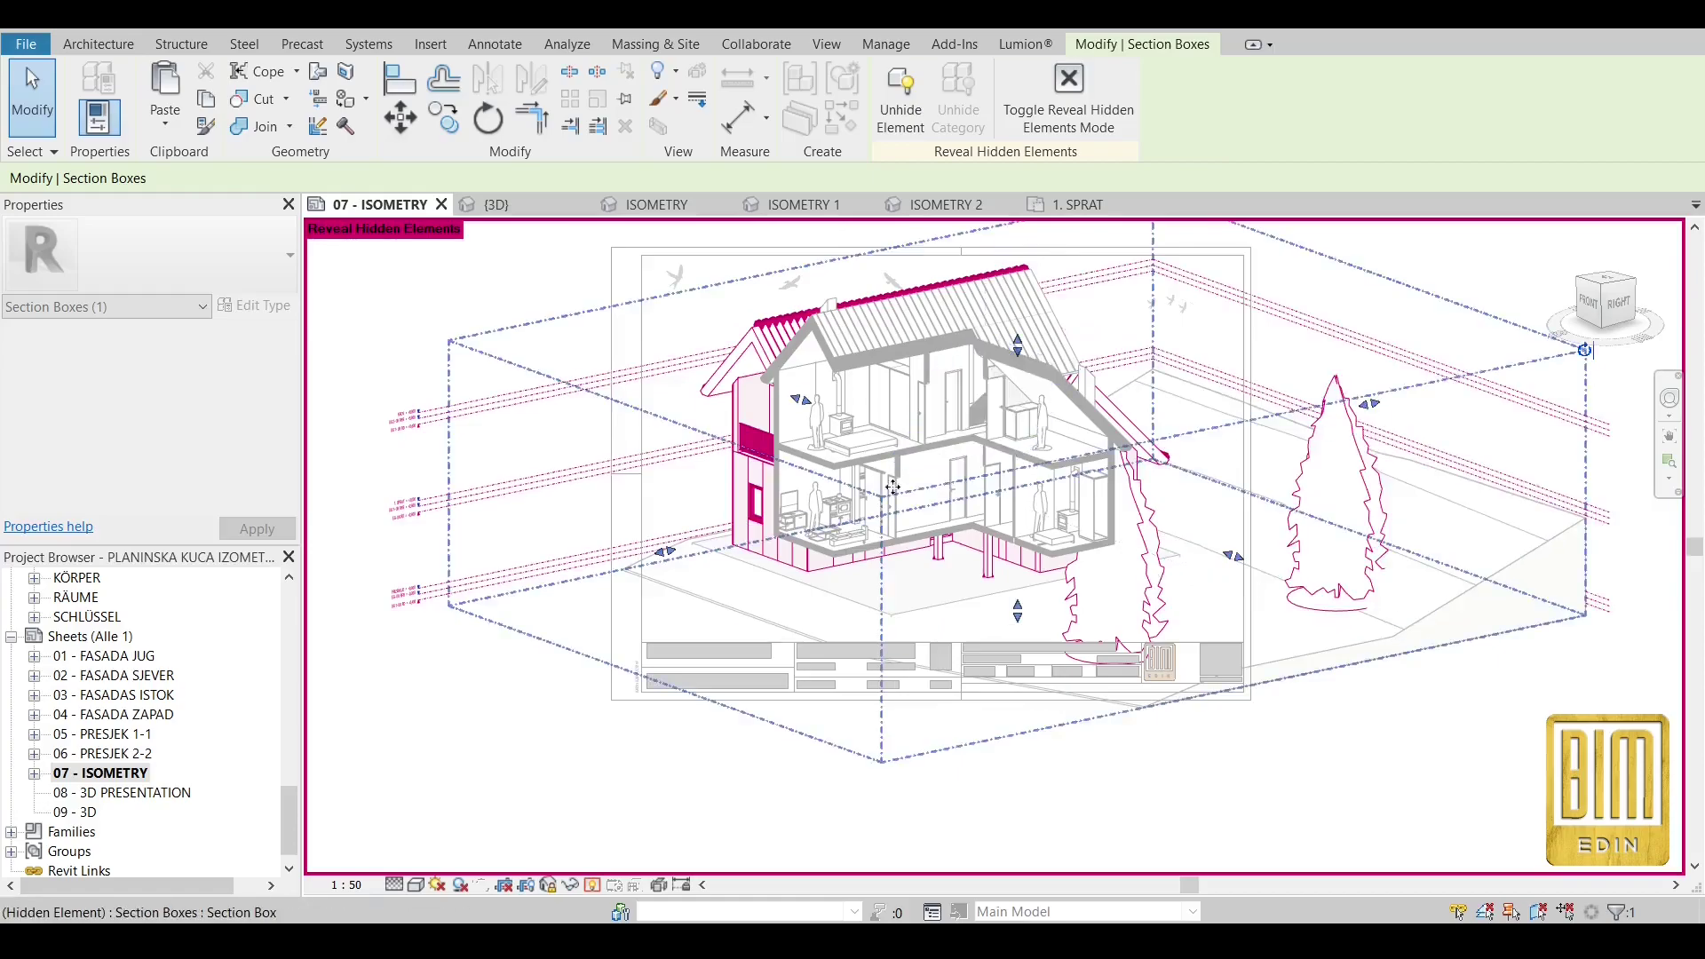
pyautogui.moveTo(799, 404); pyautogui.dragTo(547, 325)
# Lower the bottom of the section box below the terrain, extend its two rear sides further, and deselect it.
pyautogui.scroll(-2, 759, 569)
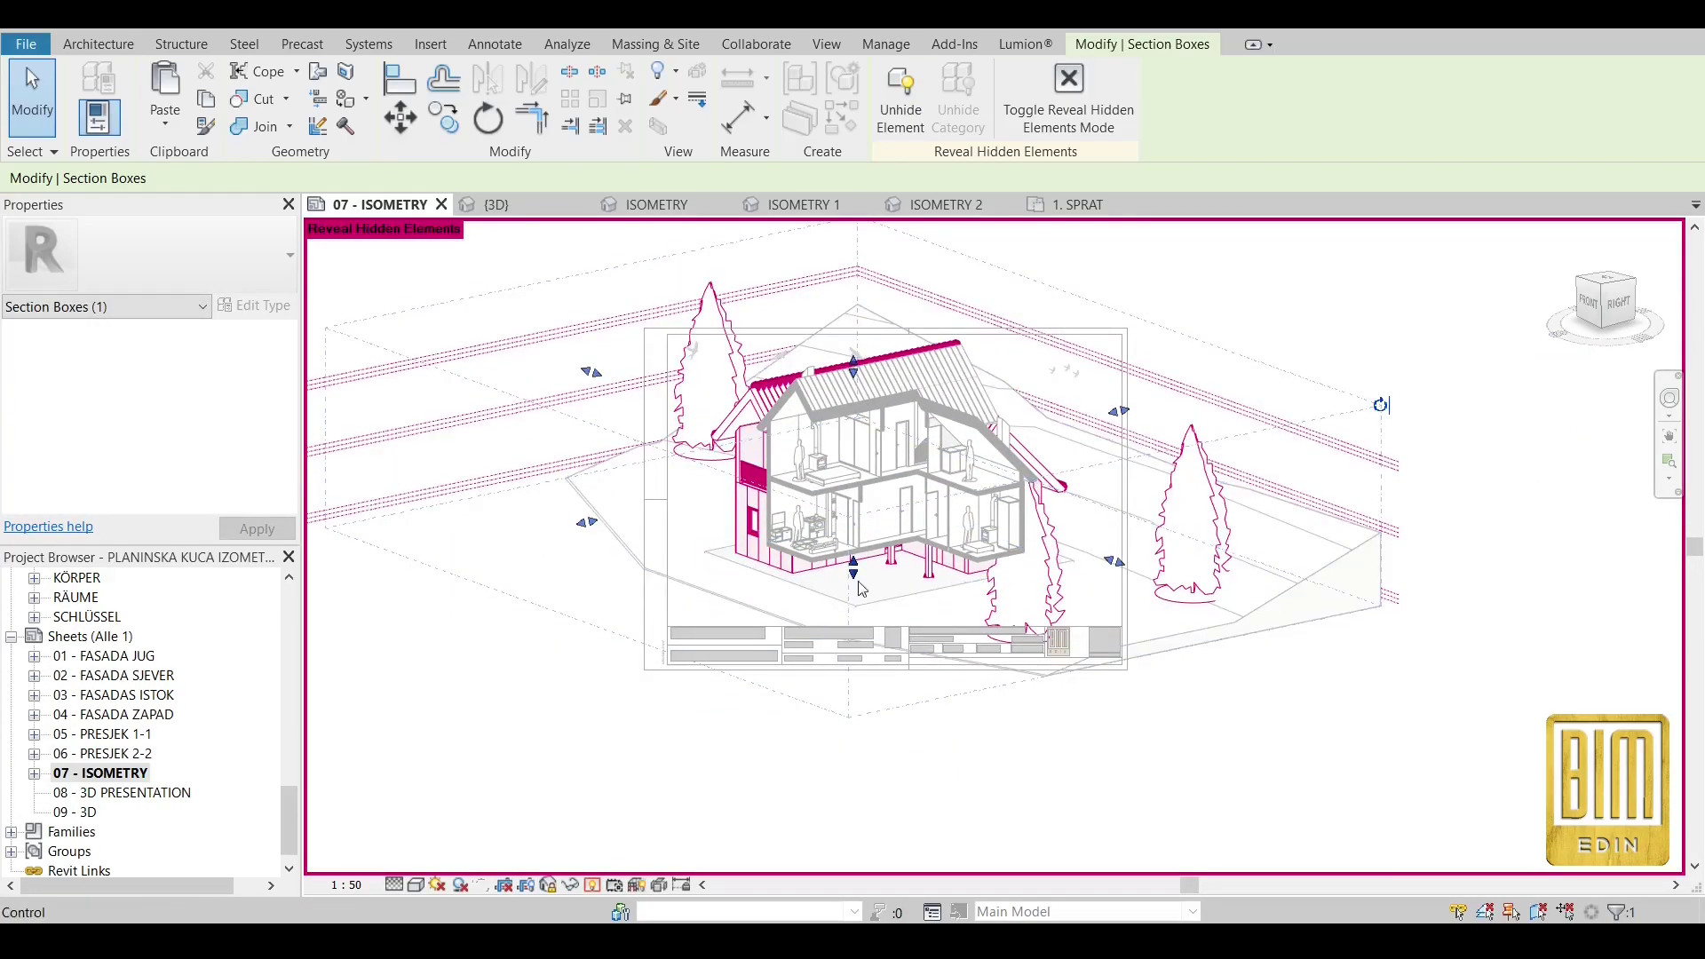
pyautogui.moveTo(858, 627); pyautogui.dragTo(871, 742)
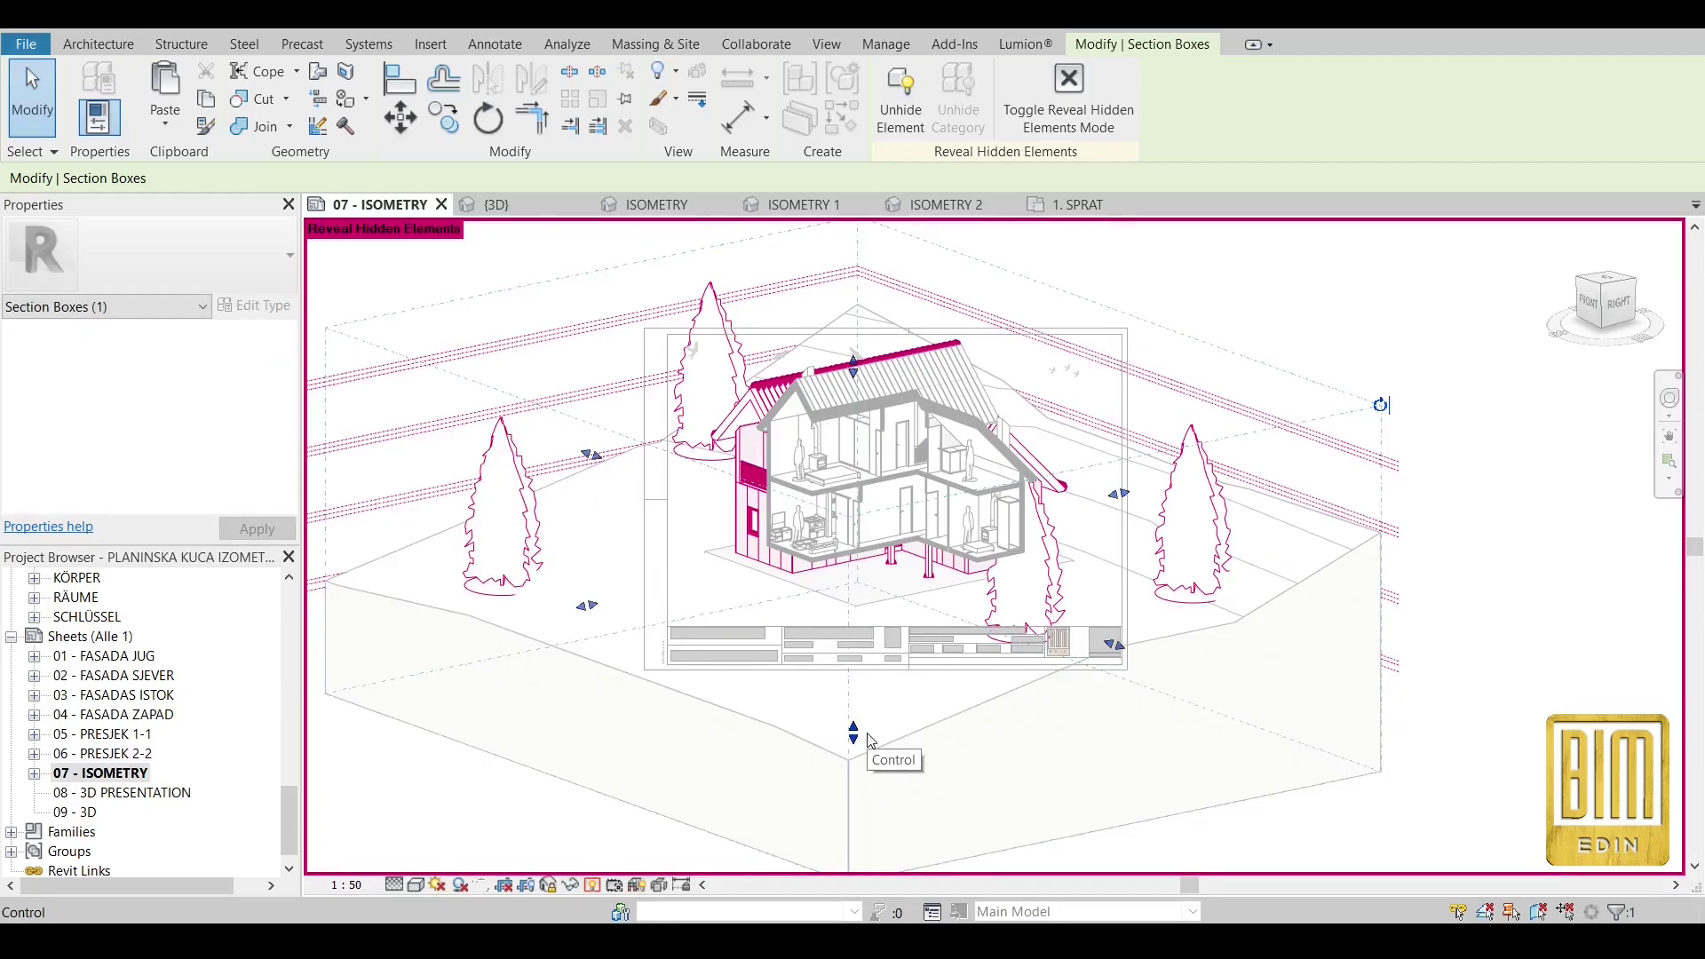
pyautogui.scroll(-1, 875, 555)
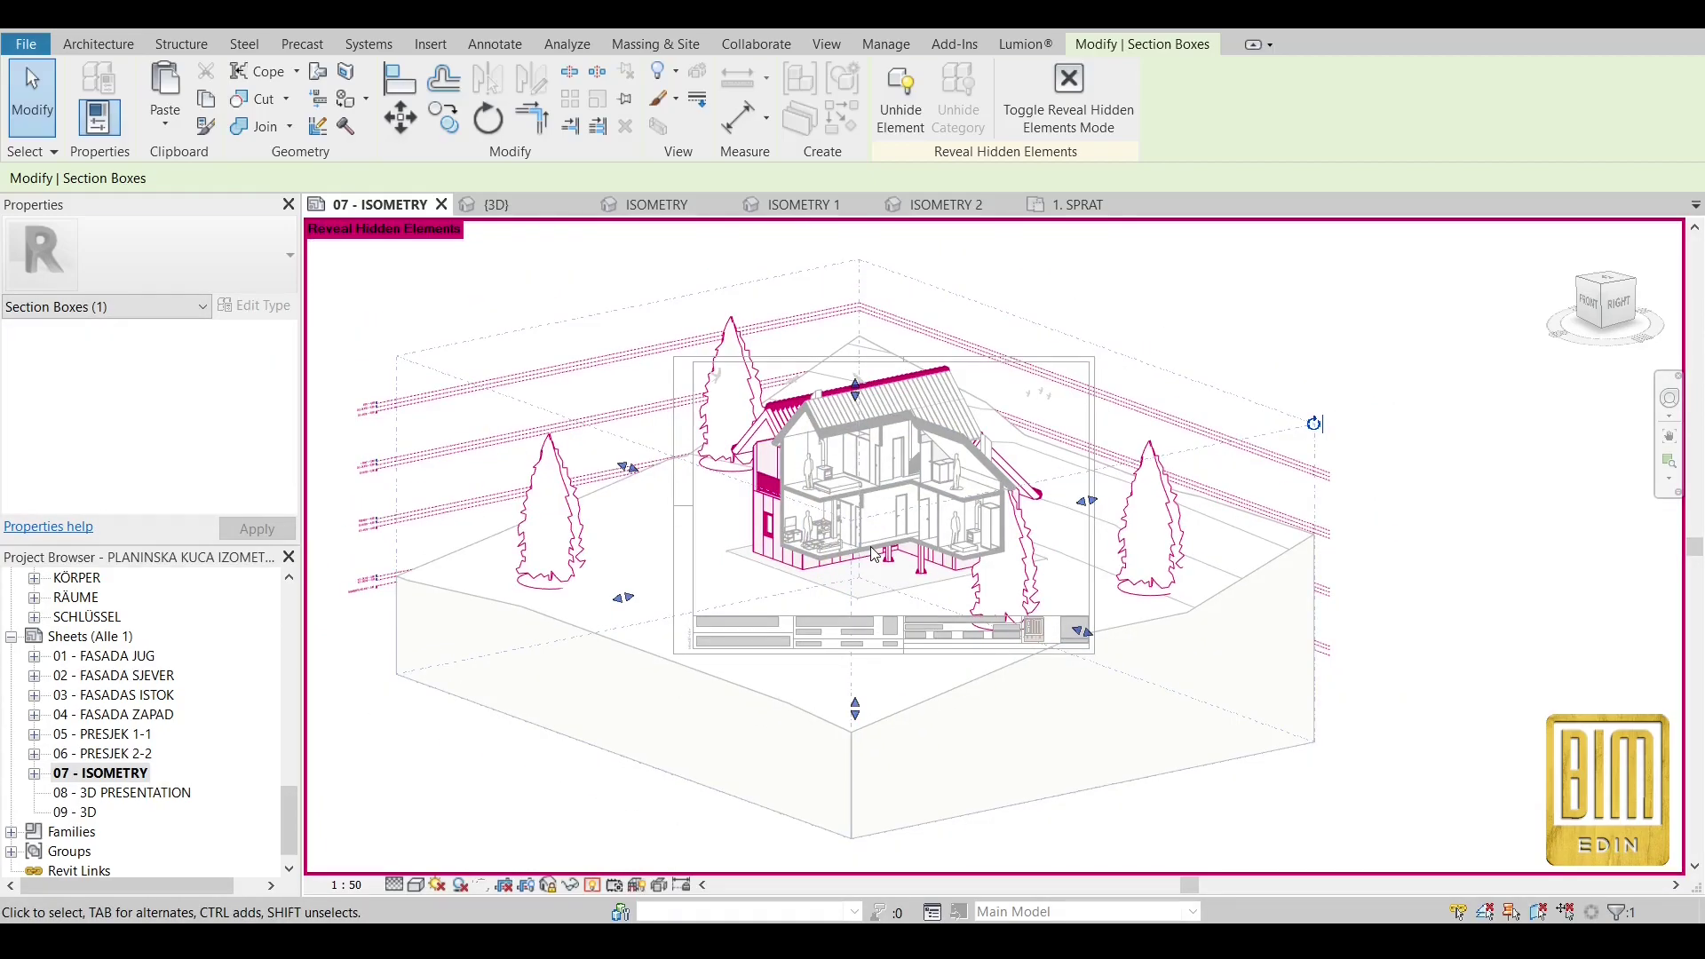
pyautogui.moveTo(628, 466); pyautogui.dragTo(538, 430)
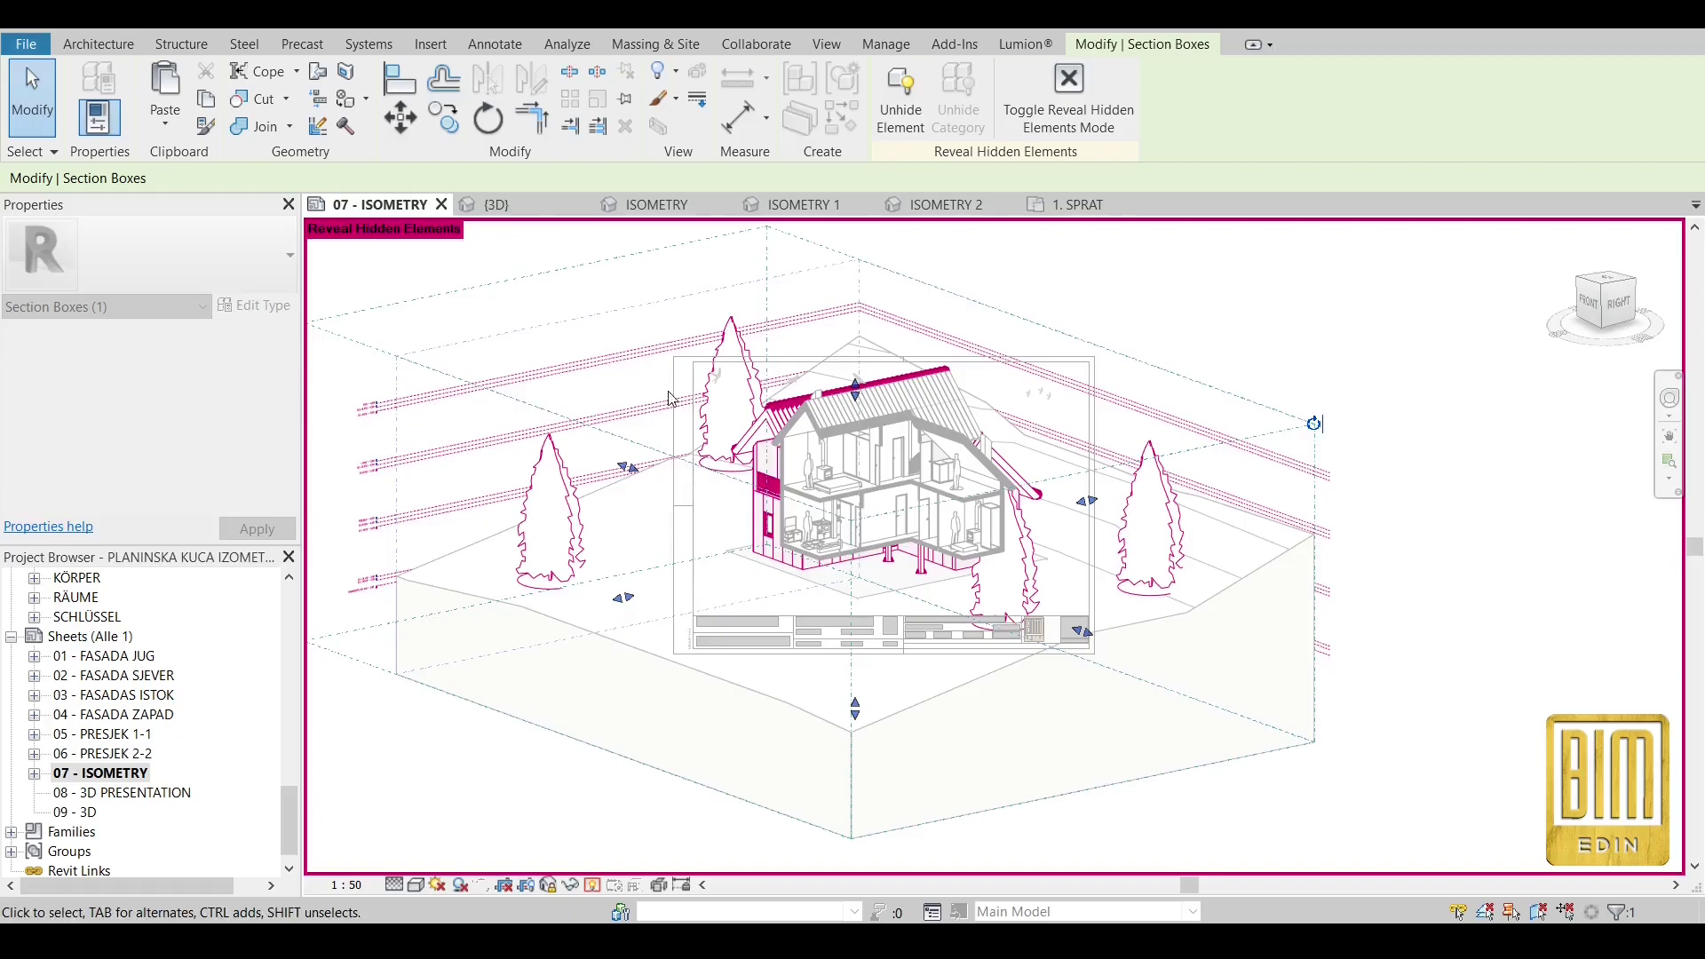
pyautogui.moveTo(1039, 488); pyautogui.dragTo(1194, 367)
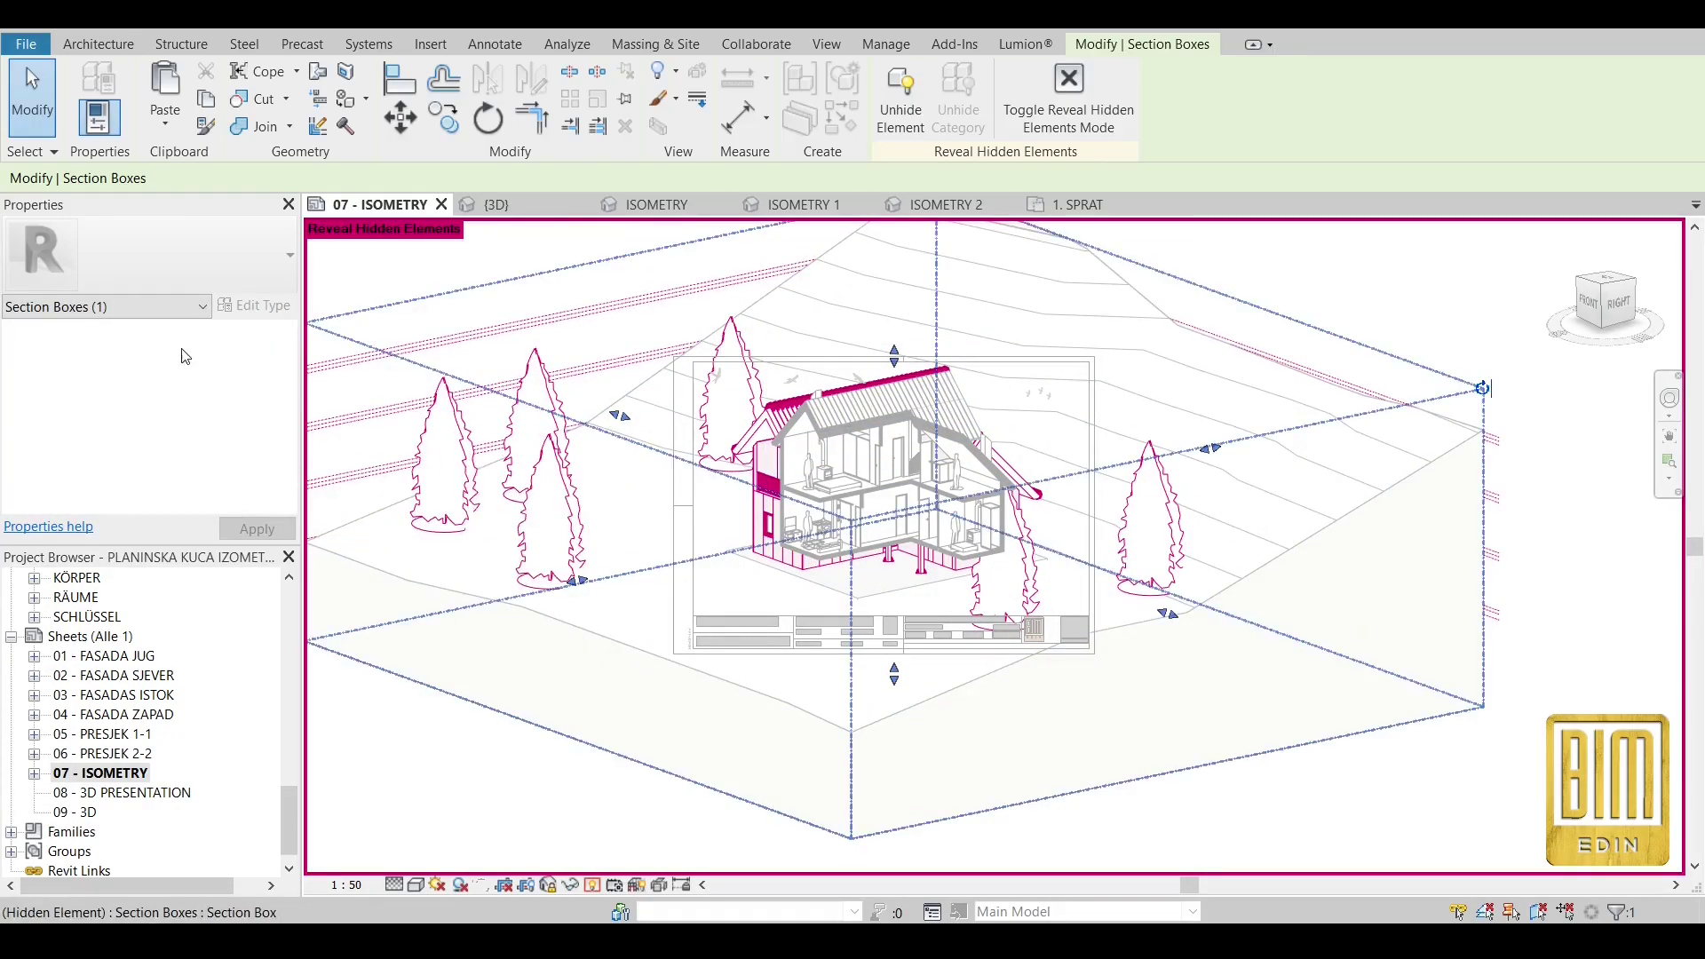
pyautogui.scroll(-3, 613, 373)
pyautogui.click(1218, 408)
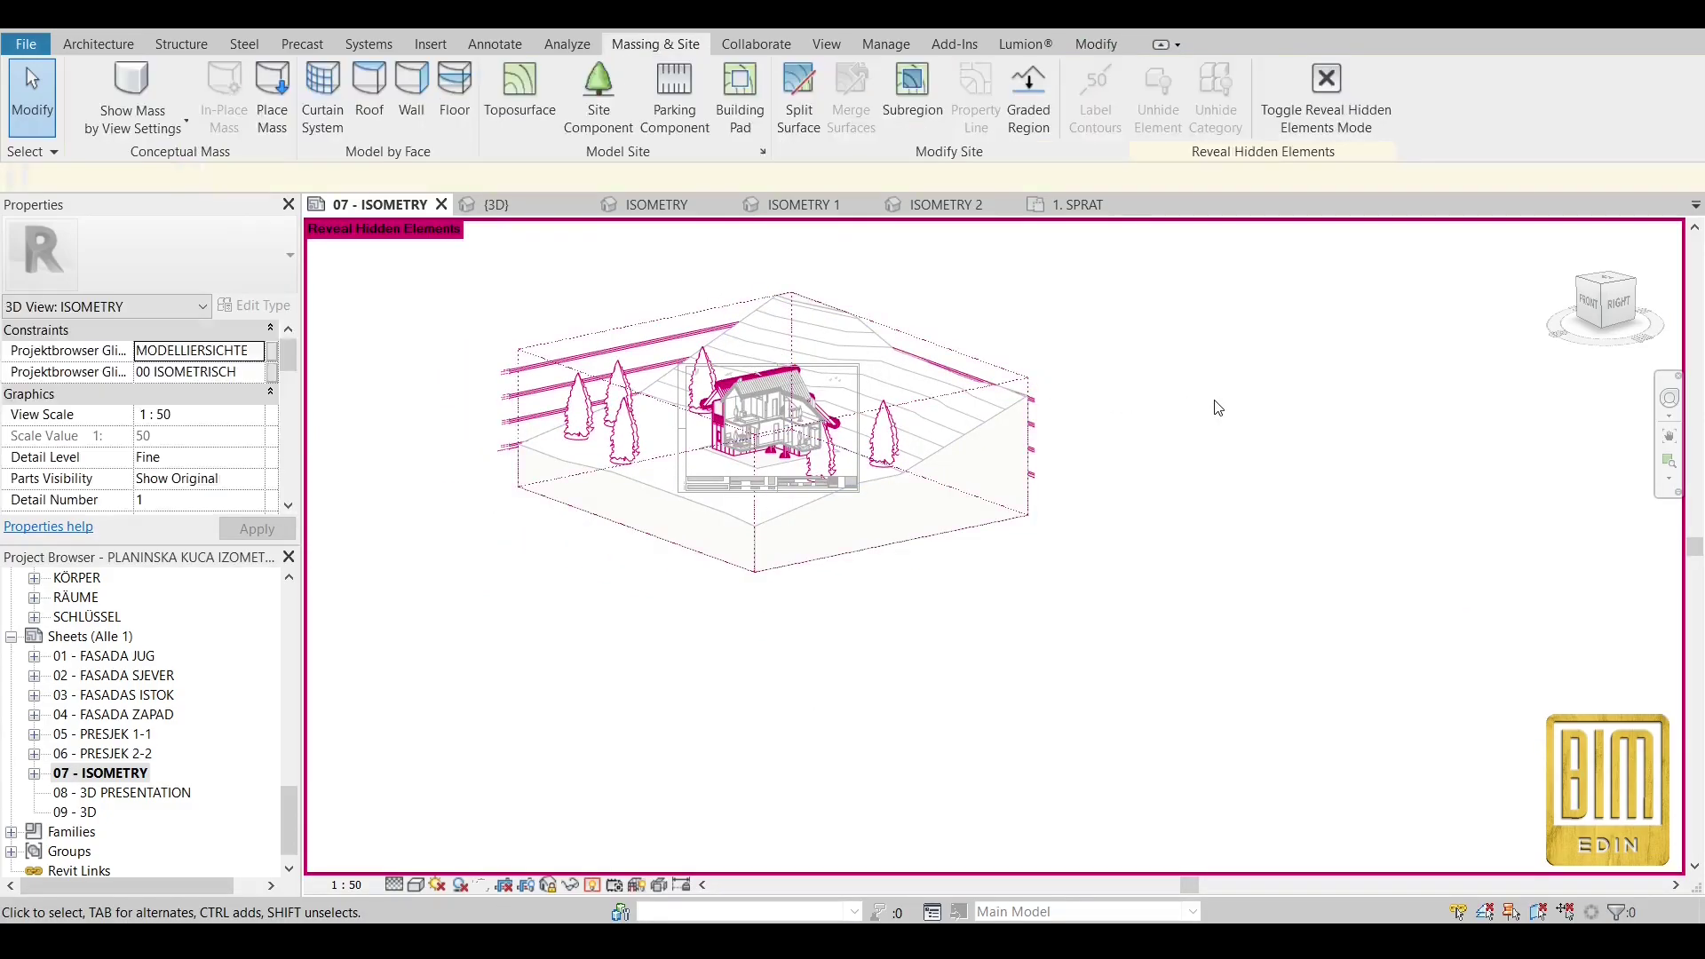
# Make the ISOMETRY view's crop region visible and lower its top edge to the sheet's inner frame line.
pyautogui.scroll(-5, 243, 480)
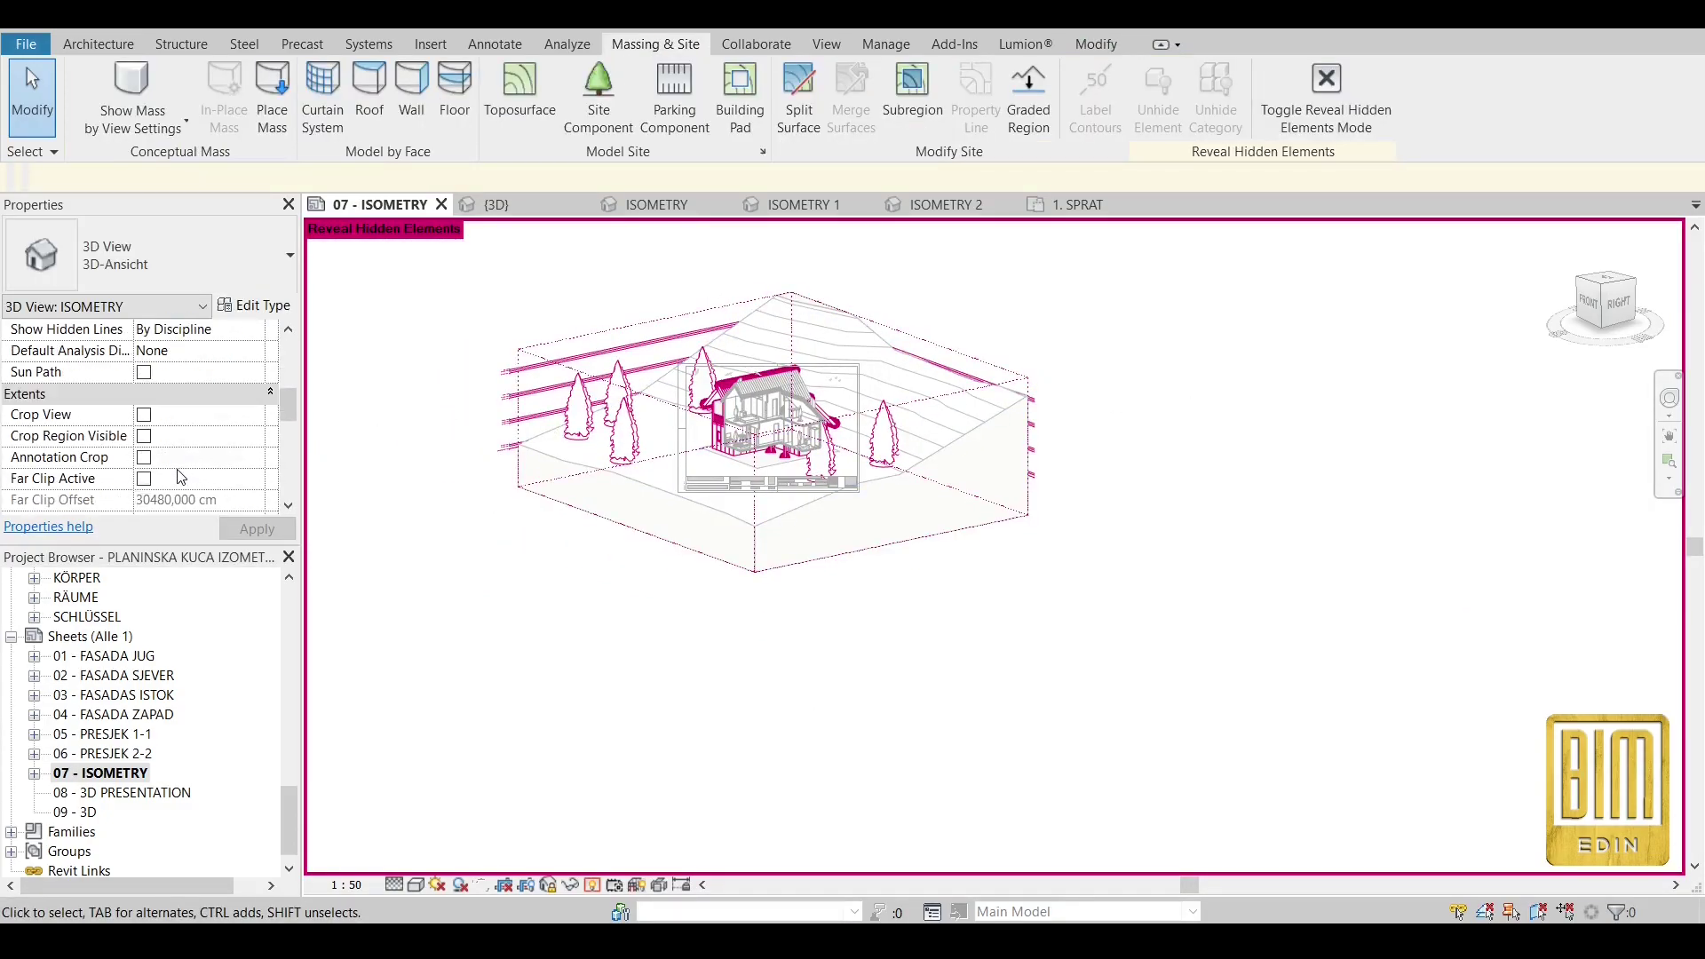
pyautogui.click(145, 435)
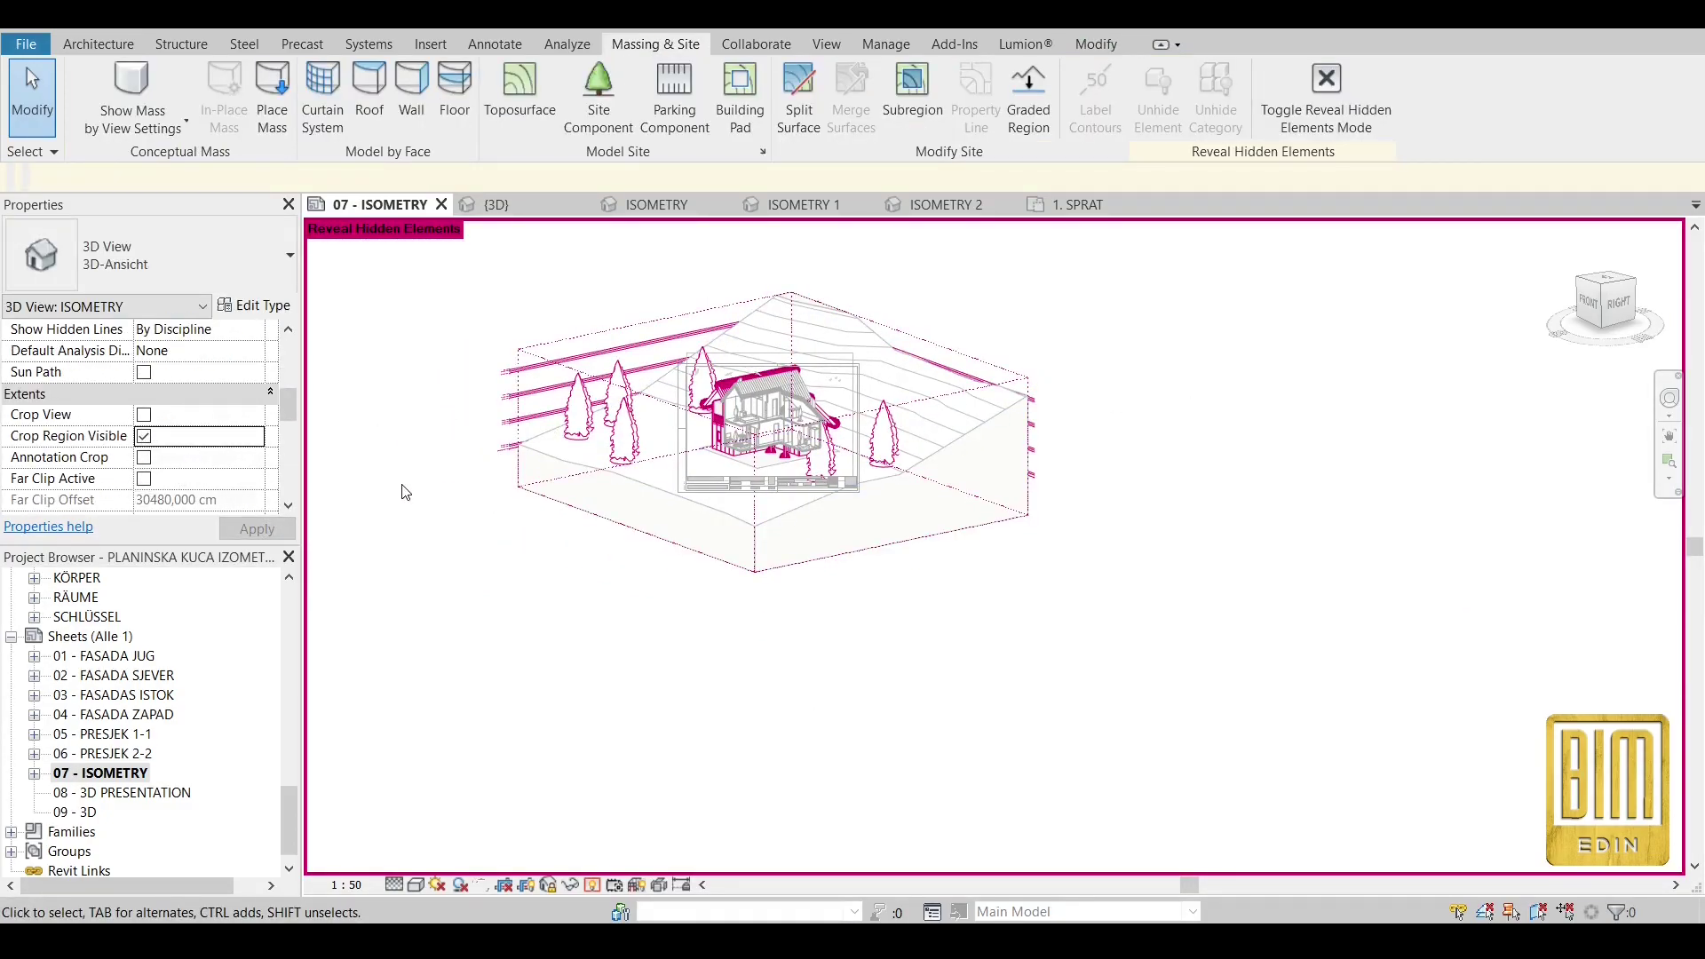
pyautogui.scroll(5, 790, 365)
pyautogui.click(727, 339)
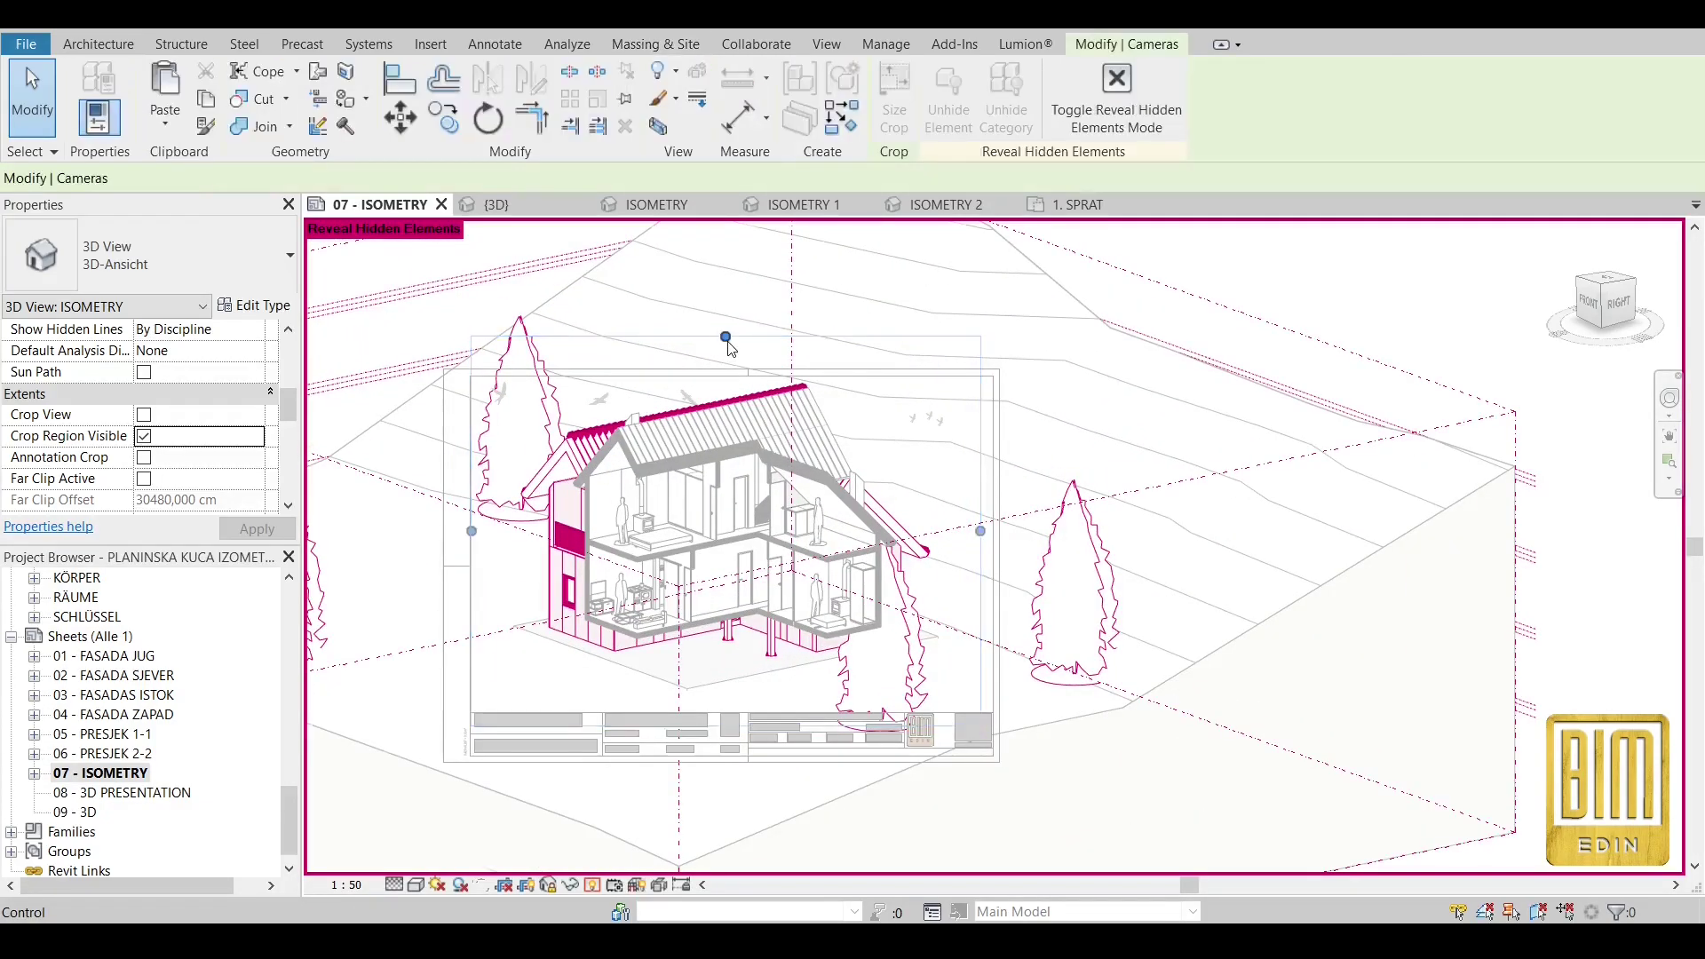
pyautogui.scroll(3, 730, 346)
pyautogui.moveTo(727, 341); pyautogui.dragTo(726, 401)
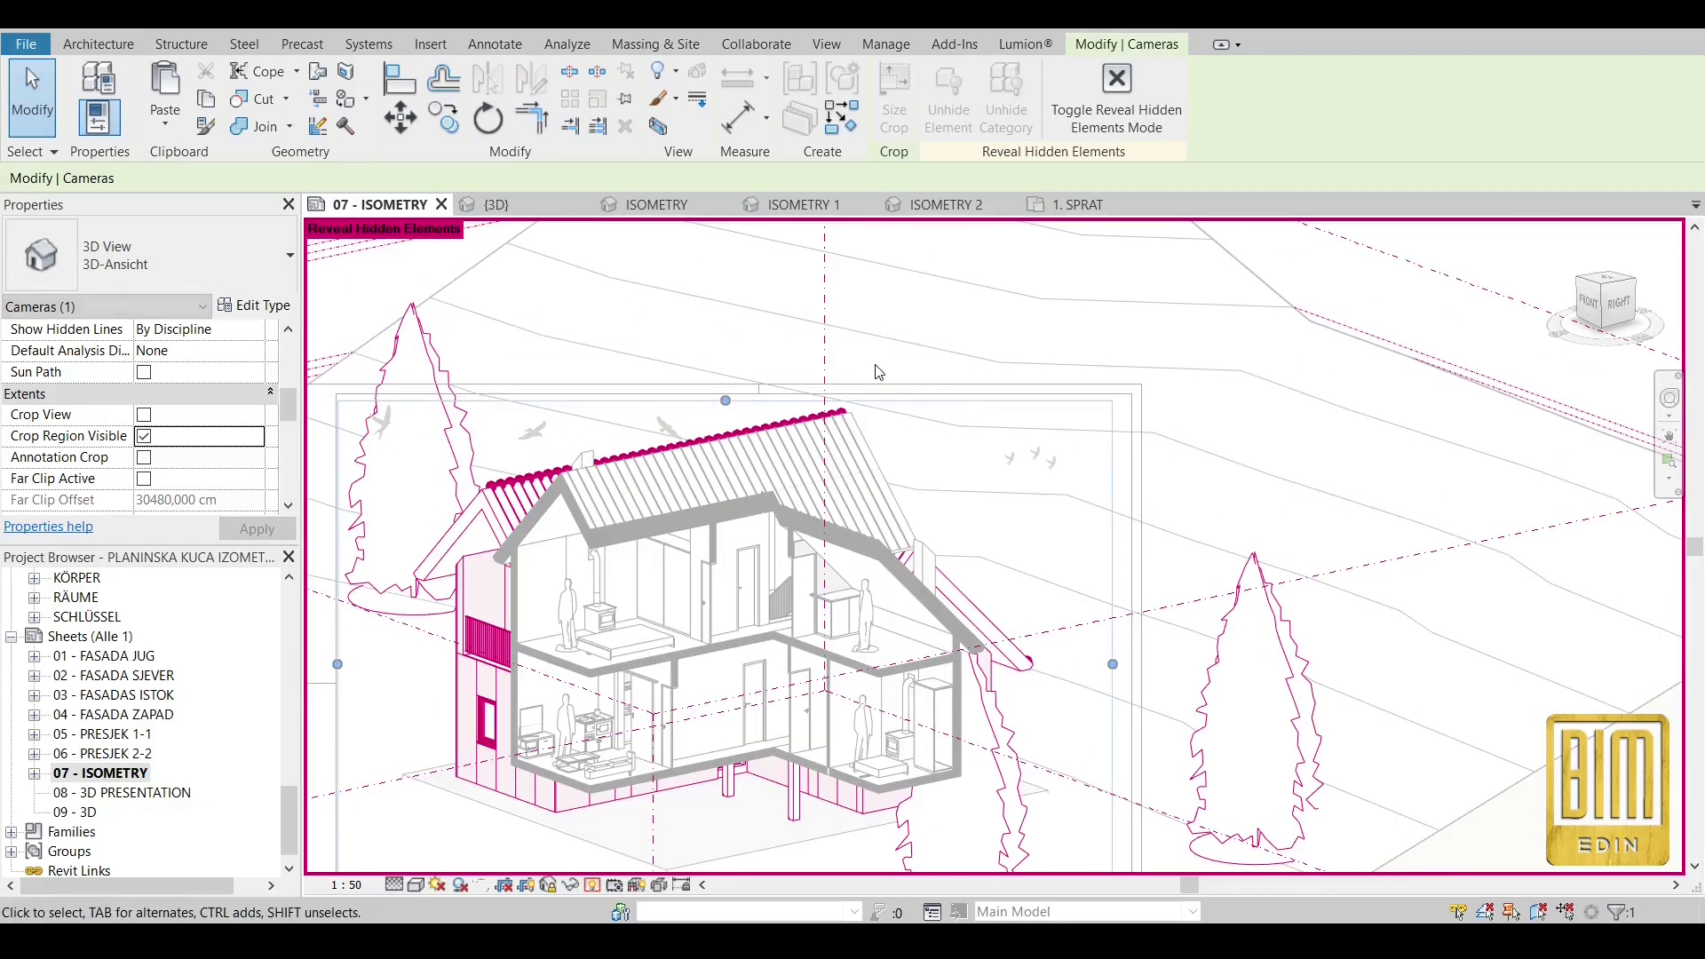
# Adjust the right and bottom edges of the crop region to fit the sheet frame and the title block's upper edge.
pyautogui.scroll(-3, 879, 371)
pyautogui.scroll(2, 1011, 540)
pyautogui.moveTo(1004, 519); pyautogui.dragTo(1012, 519)
pyautogui.scroll(-1, 1012, 519)
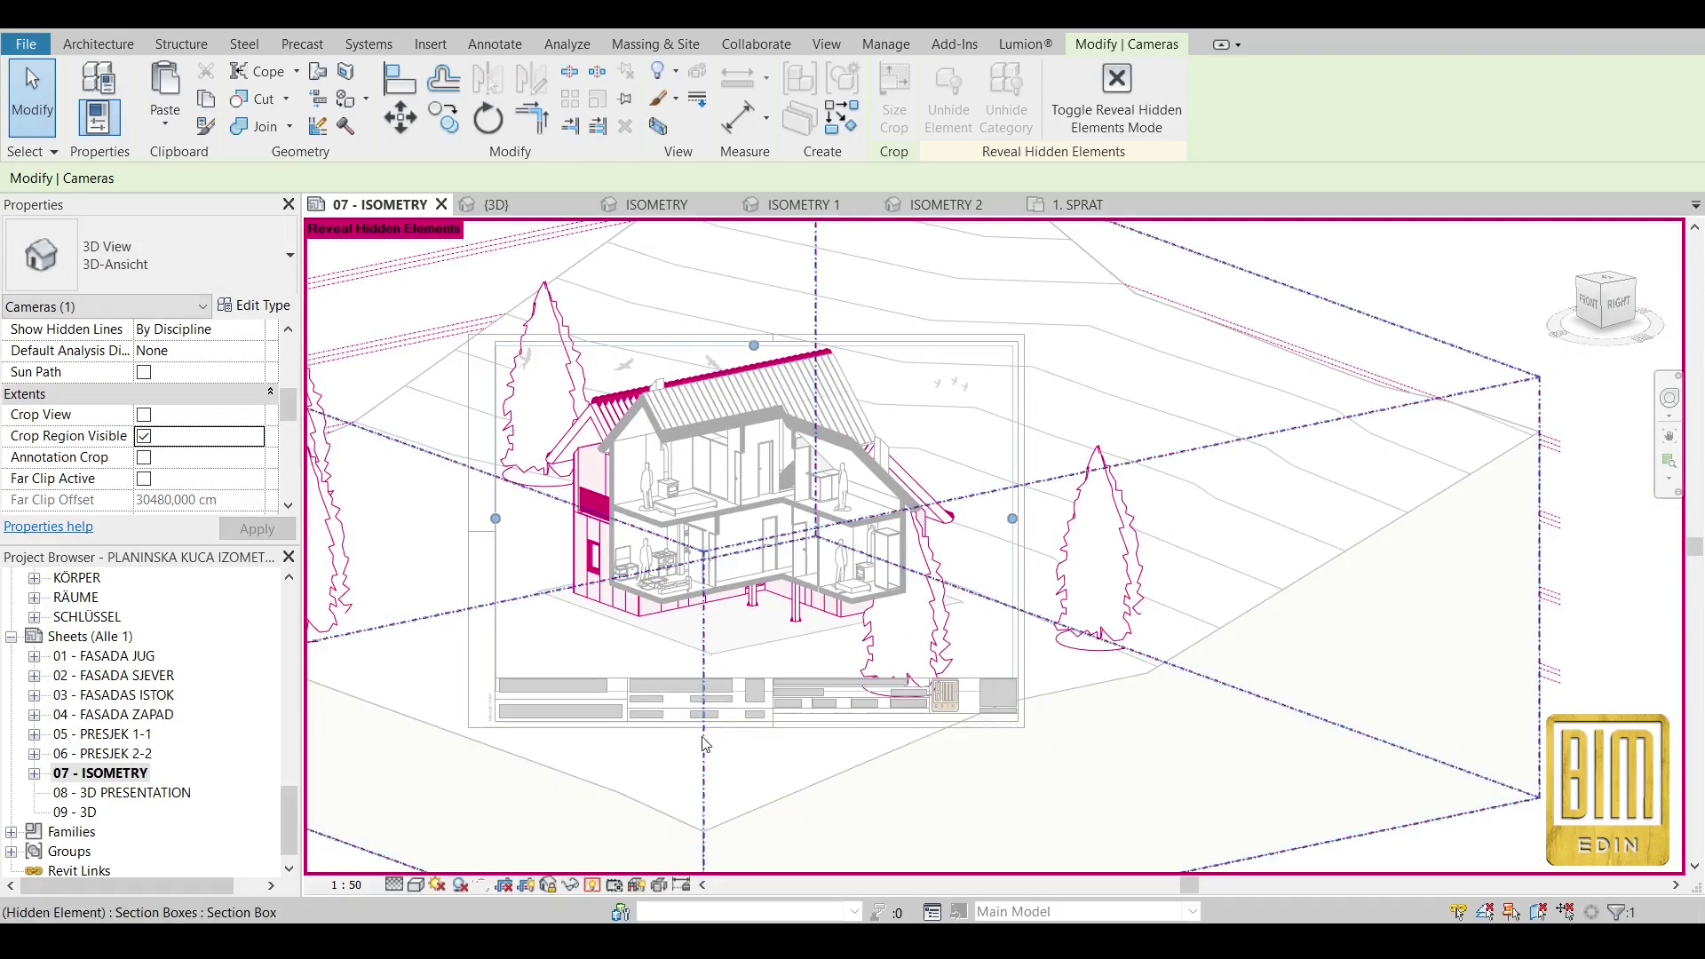
pyautogui.scroll(2, 746, 693)
pyautogui.moveTo(744, 692); pyautogui.dragTo(754, 656)
pyautogui.scroll(-2, 754, 656)
pyautogui.scroll(1, 499, 512)
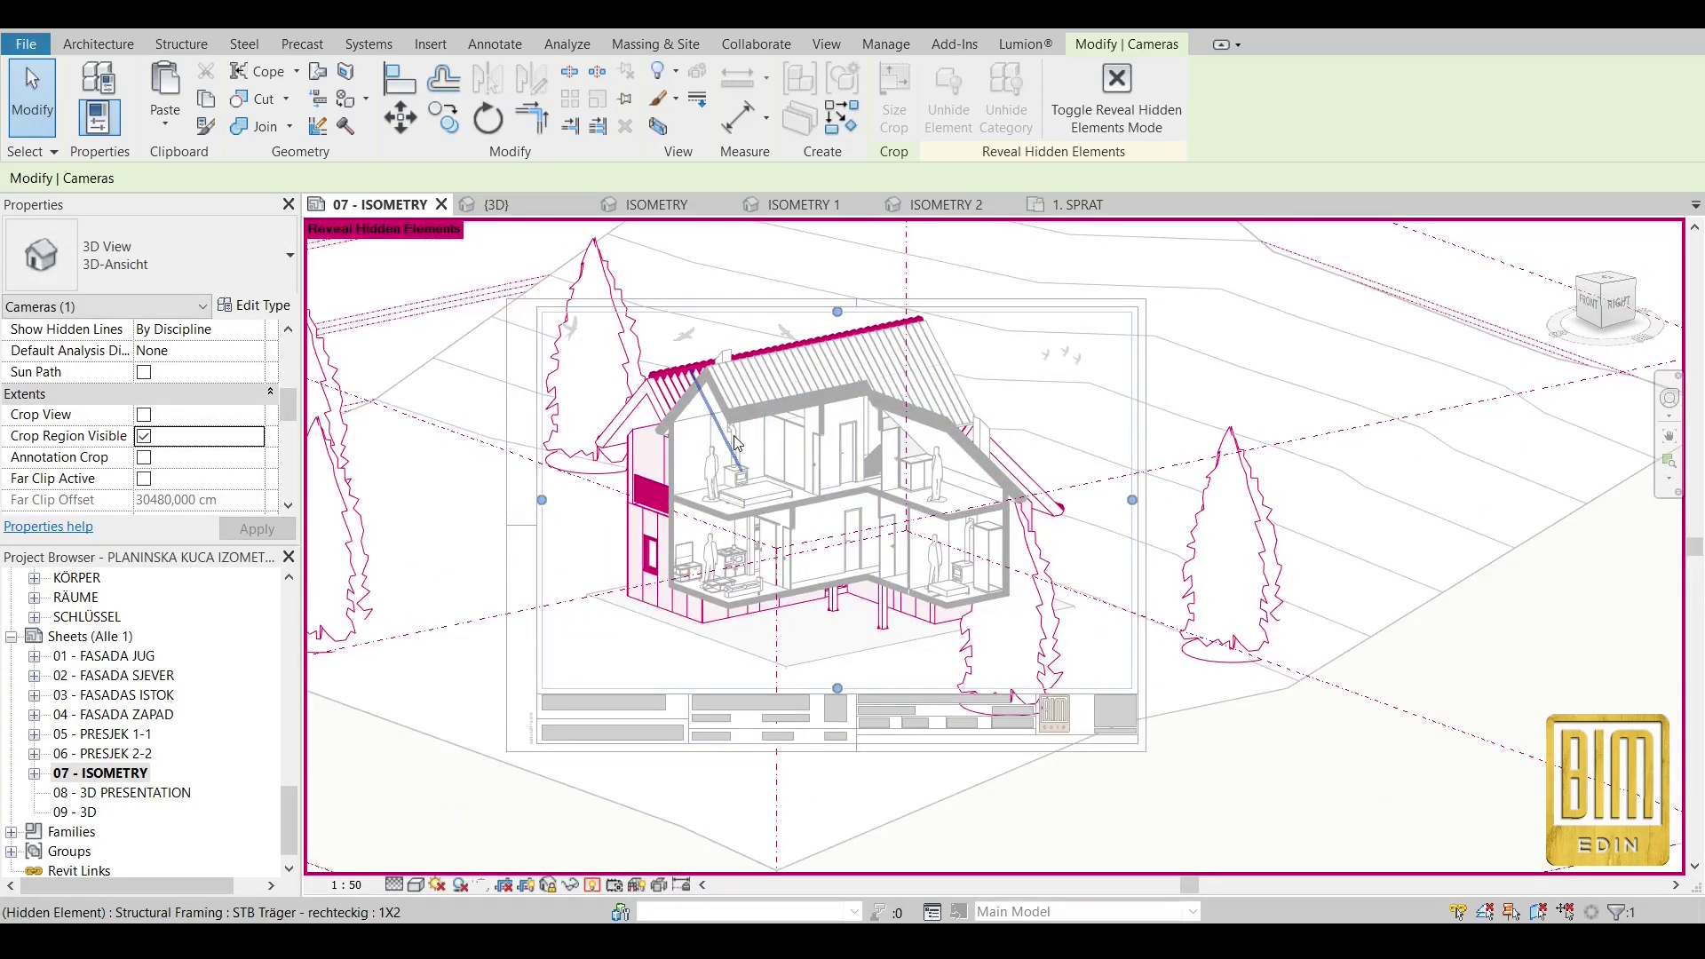
# Turn on Crop View for the ISOMETRY view and end the hidden-elements display.
pyautogui.scroll(-3, 658, 632)
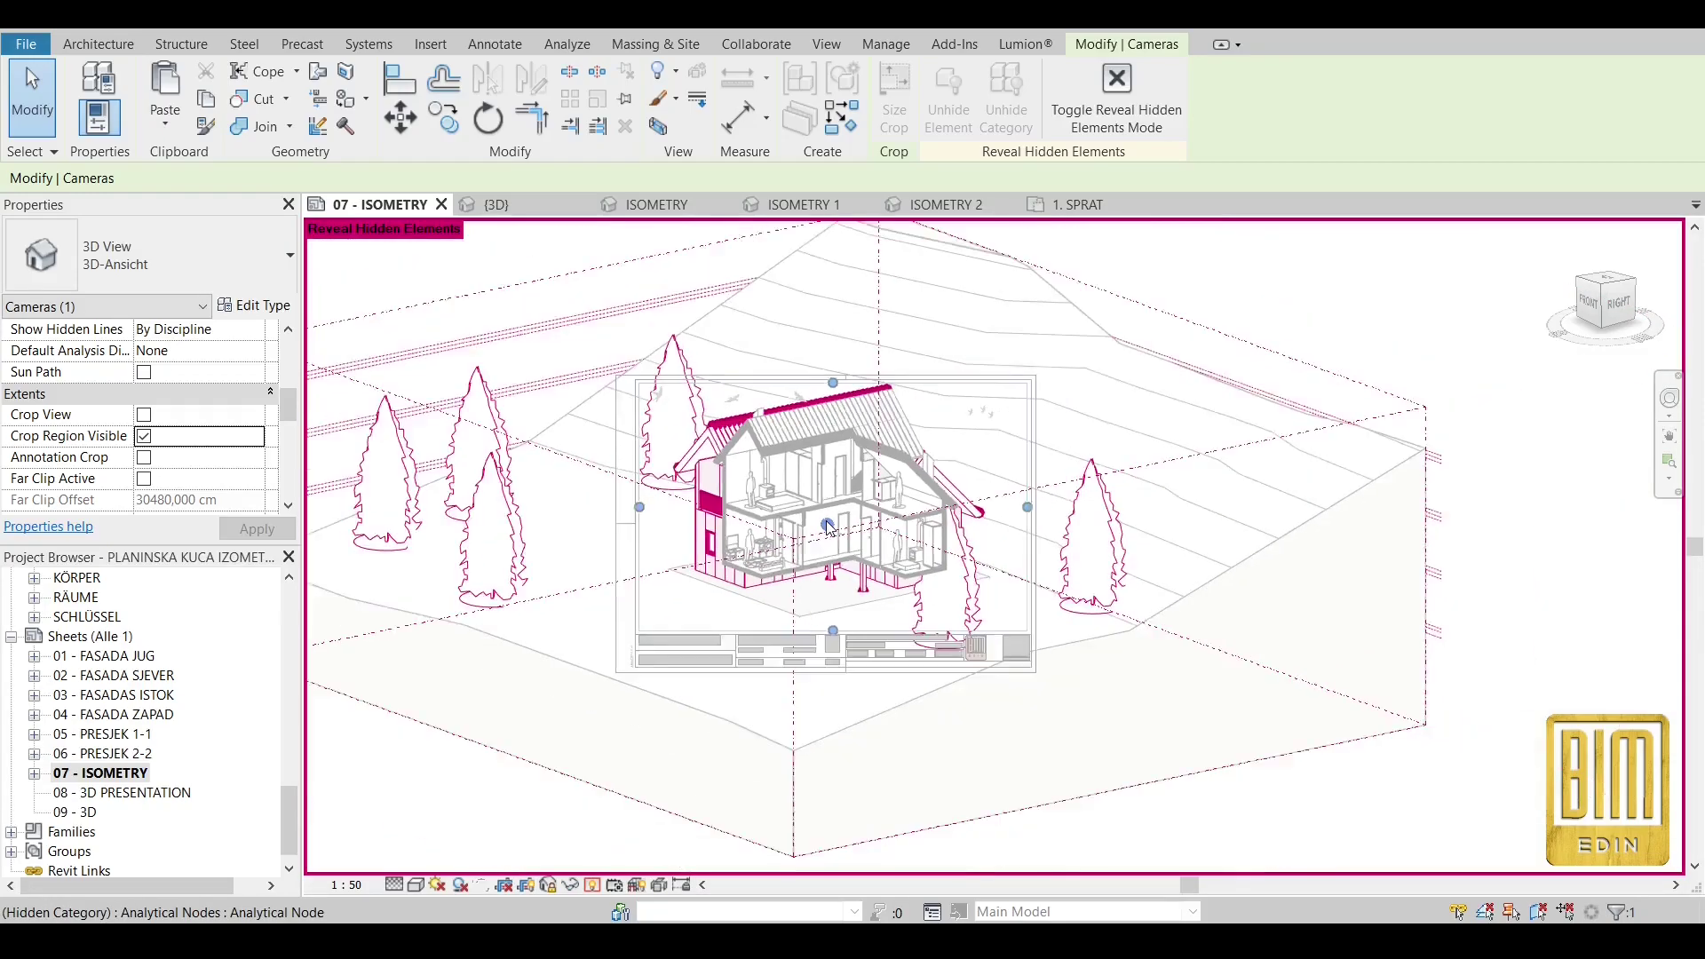
pyautogui.click(144, 416)
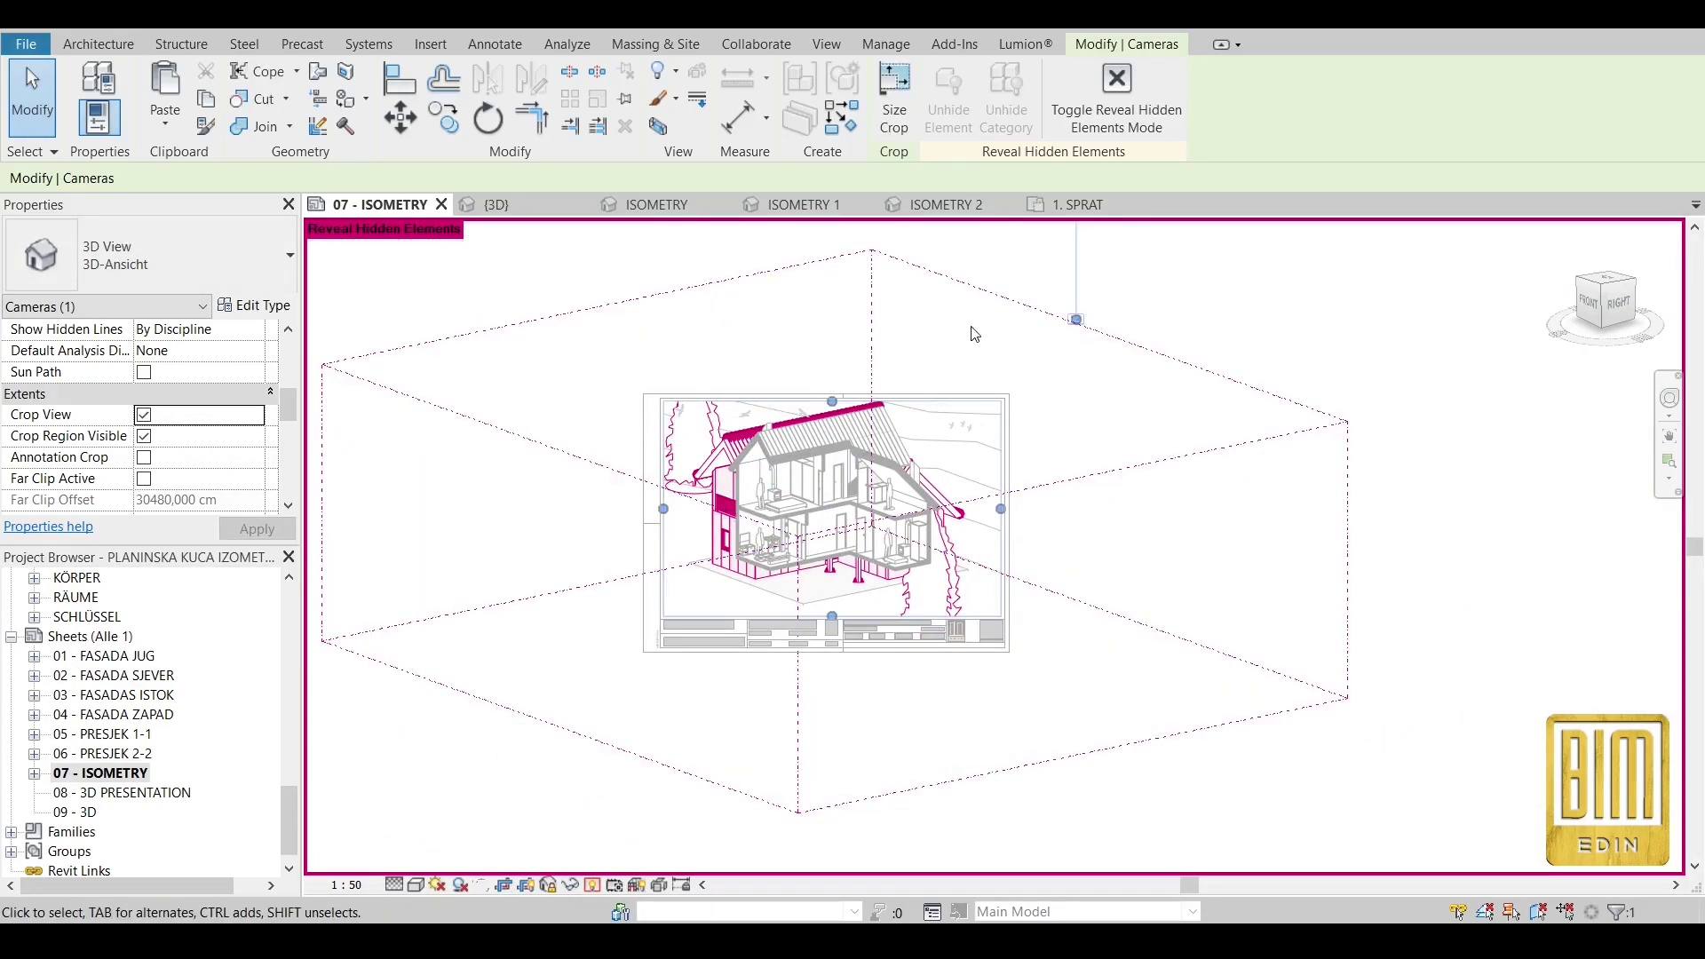
pyautogui.click(1118, 96)
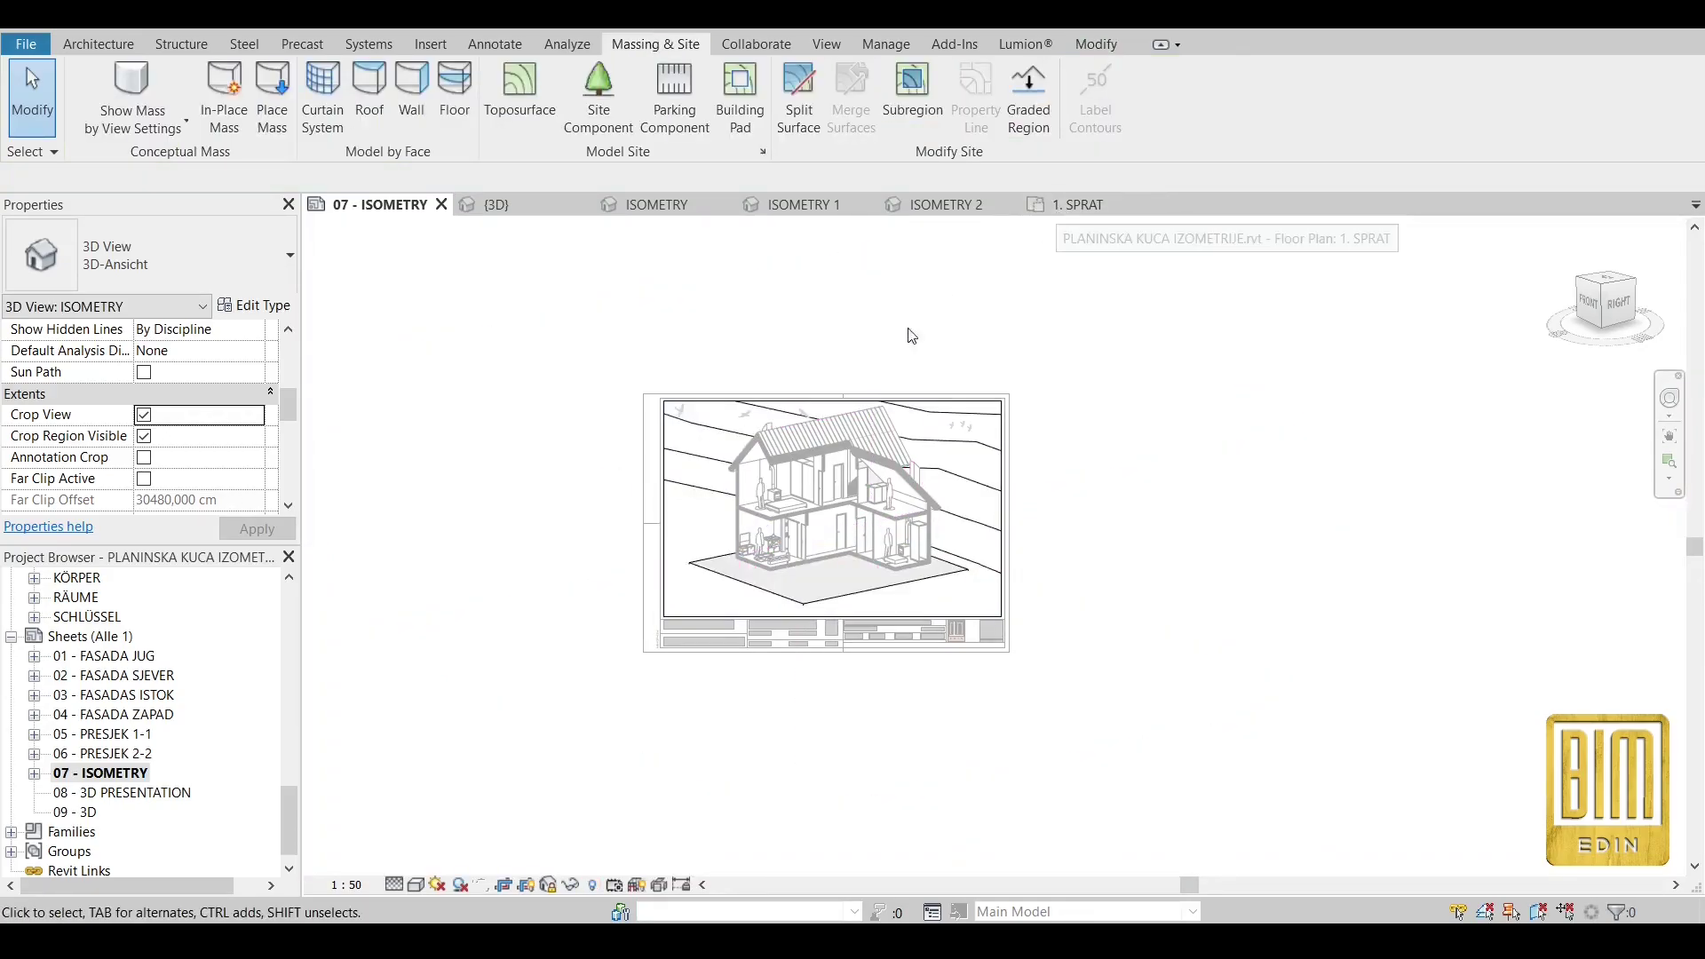
# Reveal the hidden elements in ISOMETRY, unhide the Planting category through one of its conifers, and end the display.
pyautogui.scroll(2, 863, 625)
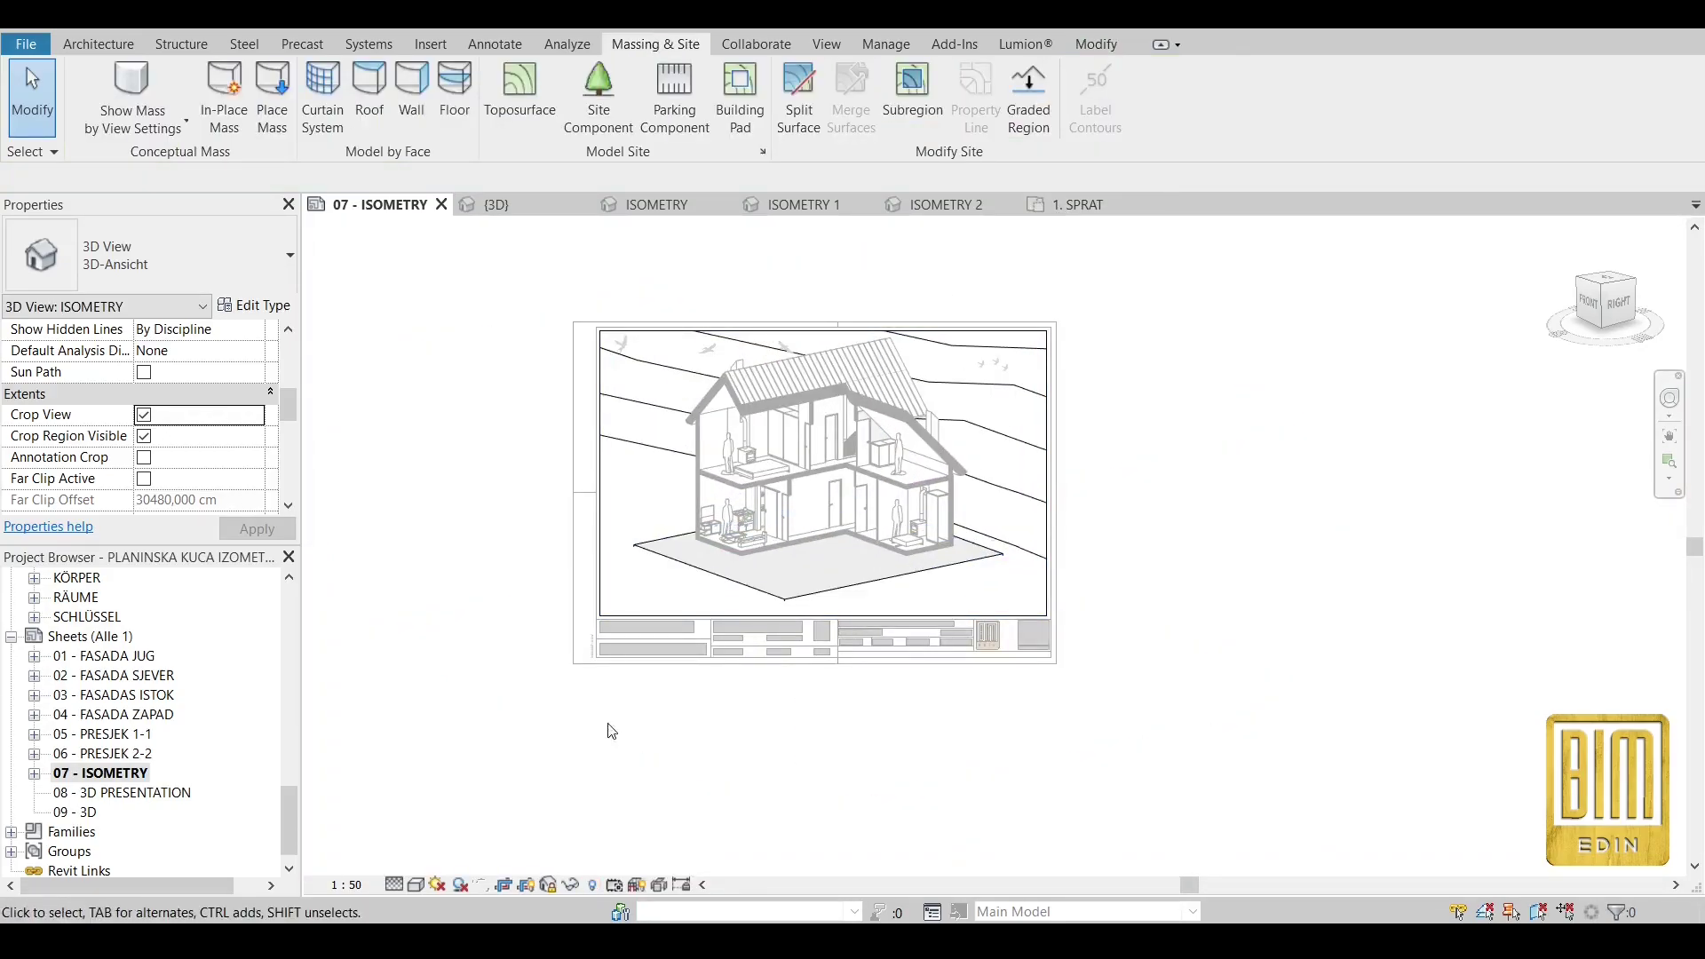
pyautogui.click(593, 887)
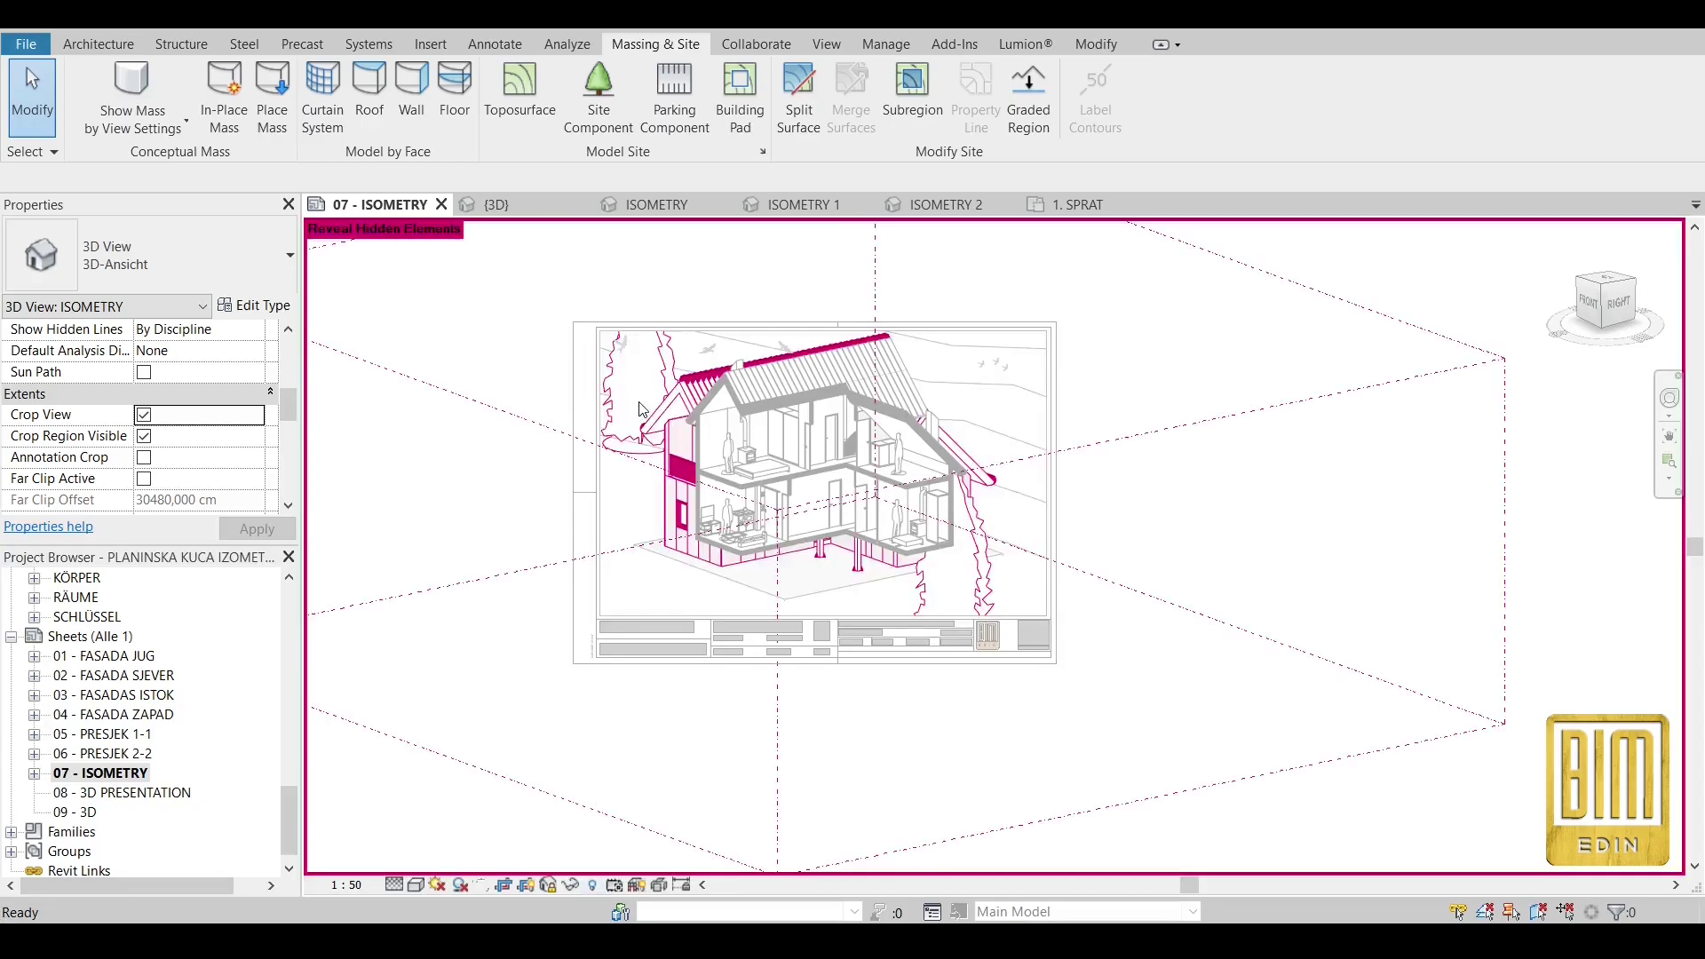
pyautogui.click(644, 396)
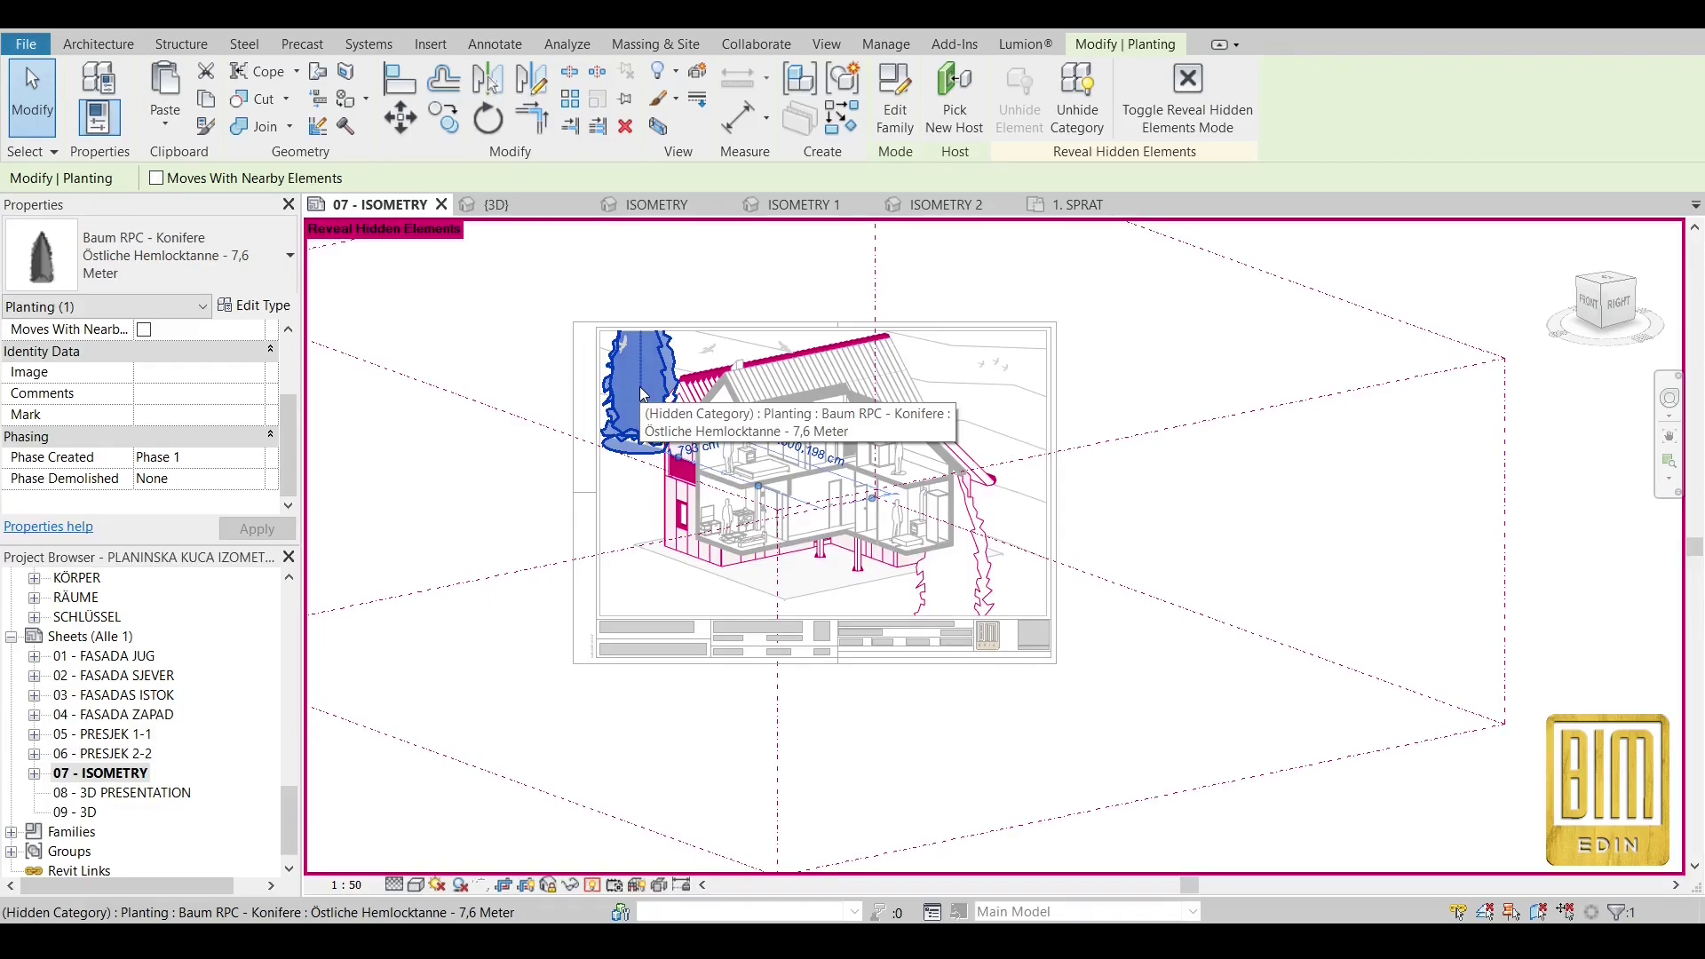
pyautogui.click(1076, 98)
pyautogui.click(1188, 97)
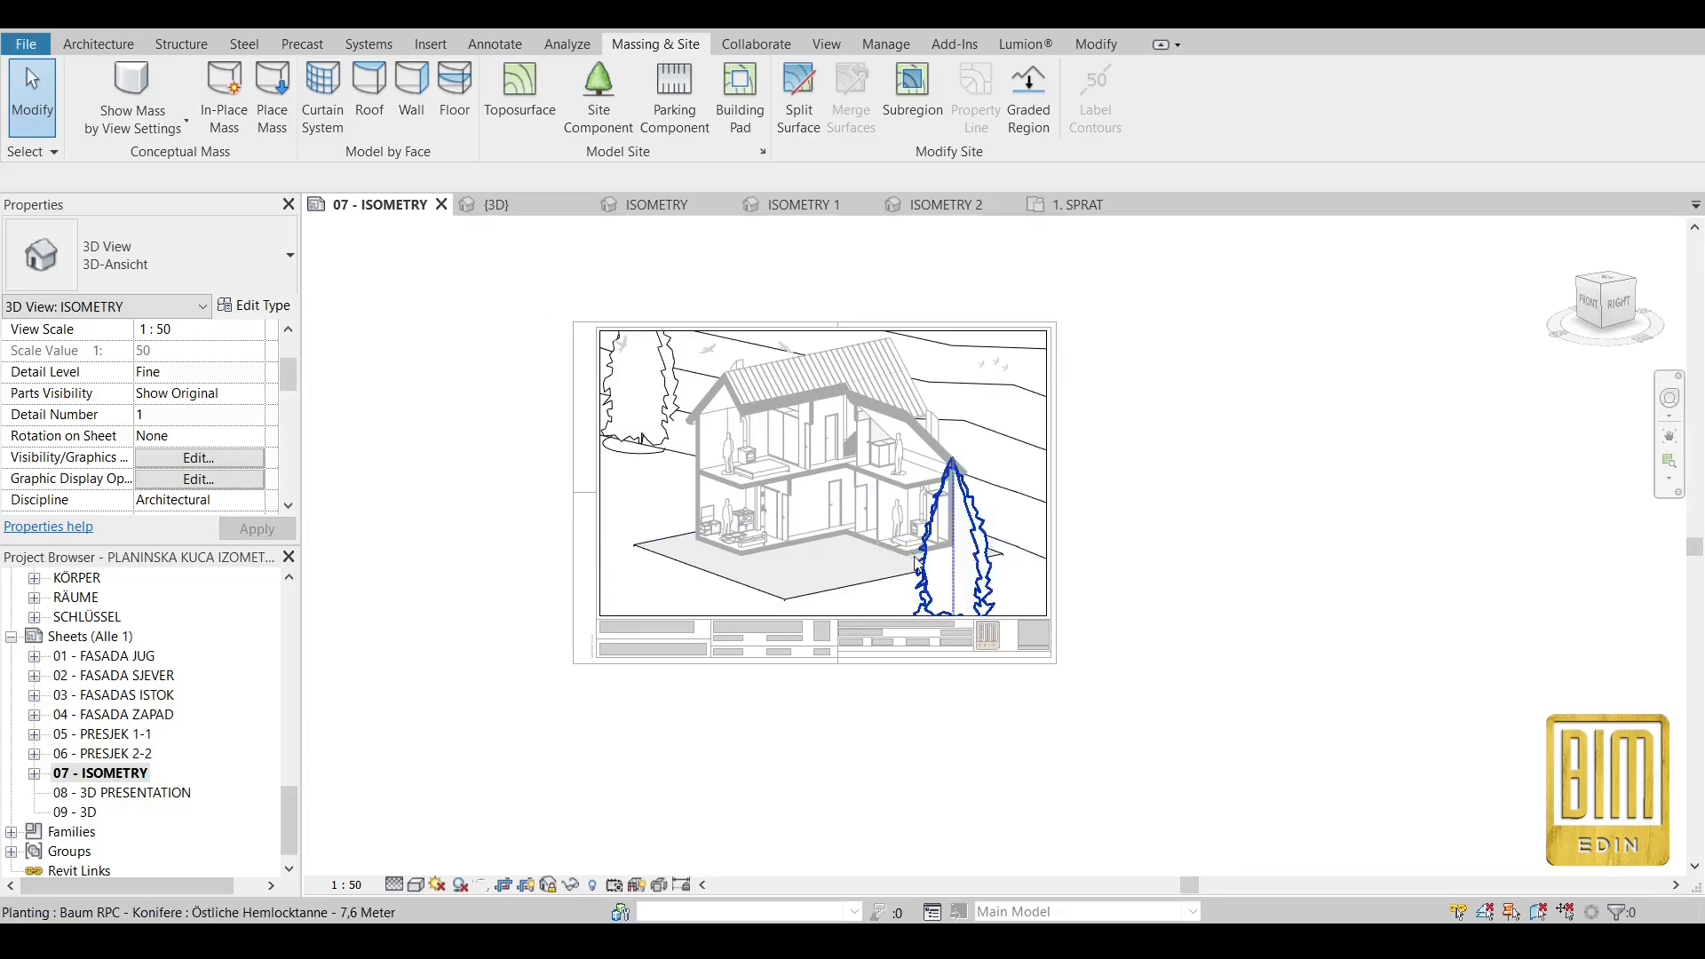
# Hide the conifer in front of the house's right corner in the ISOMETRY view and deactivate the viewport.
pyautogui.rightClick(970, 594)
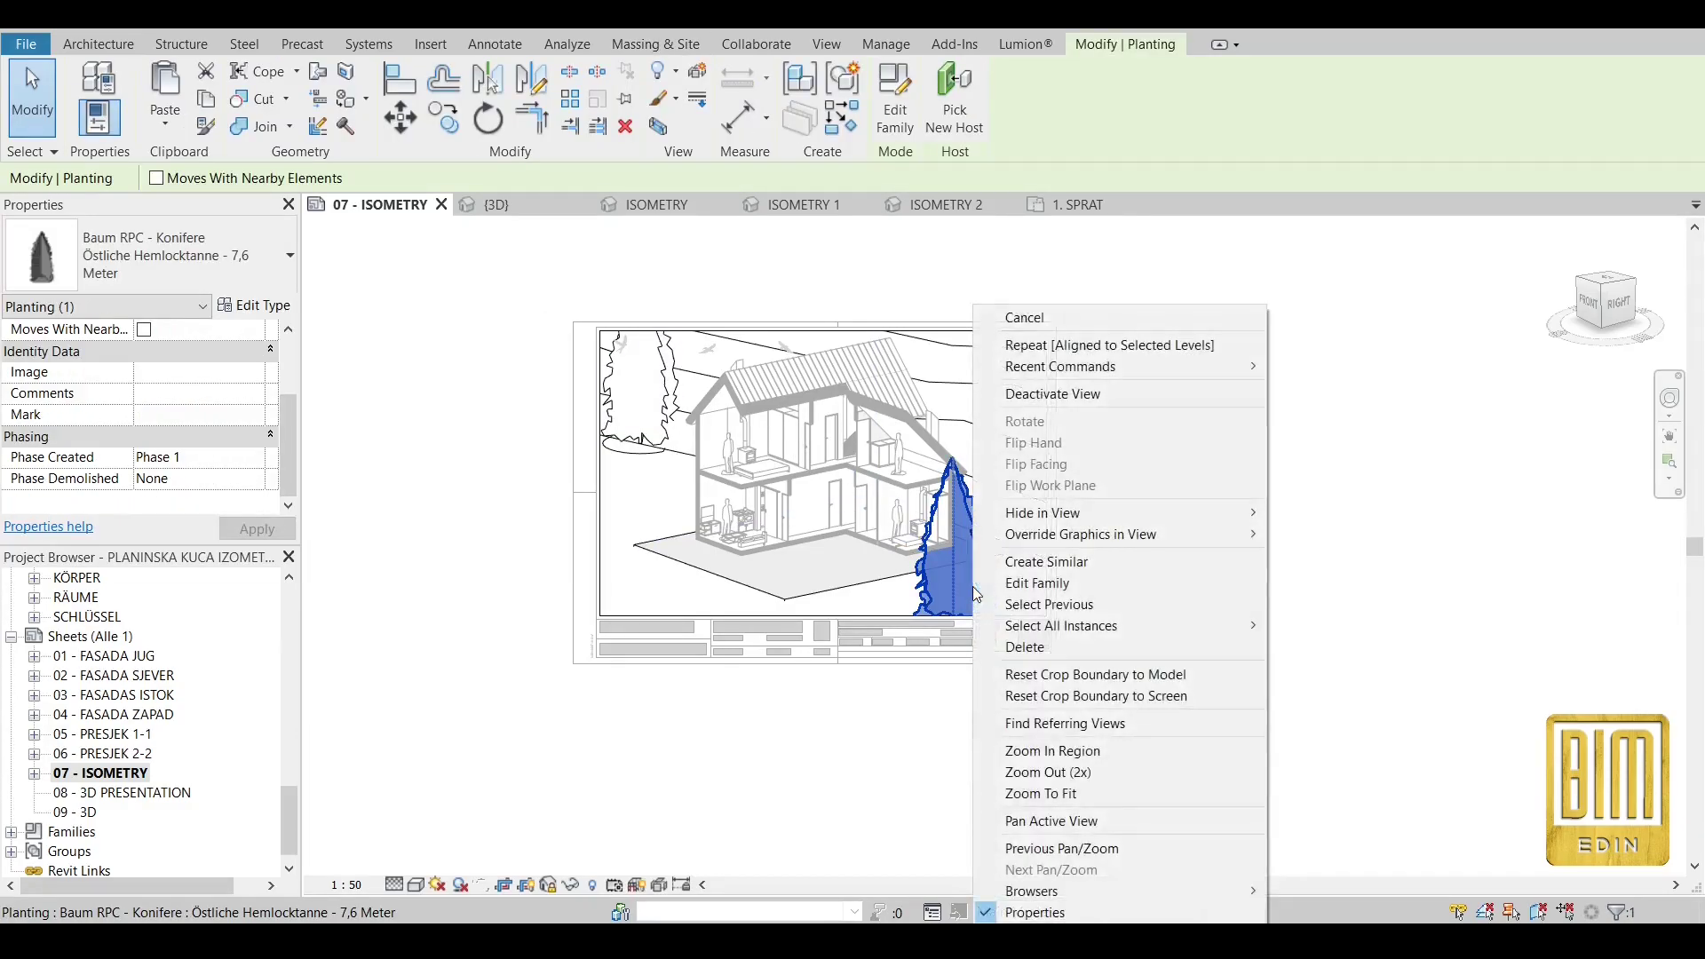
pyautogui.moveTo(1059, 516)
pyautogui.click(1328, 513)
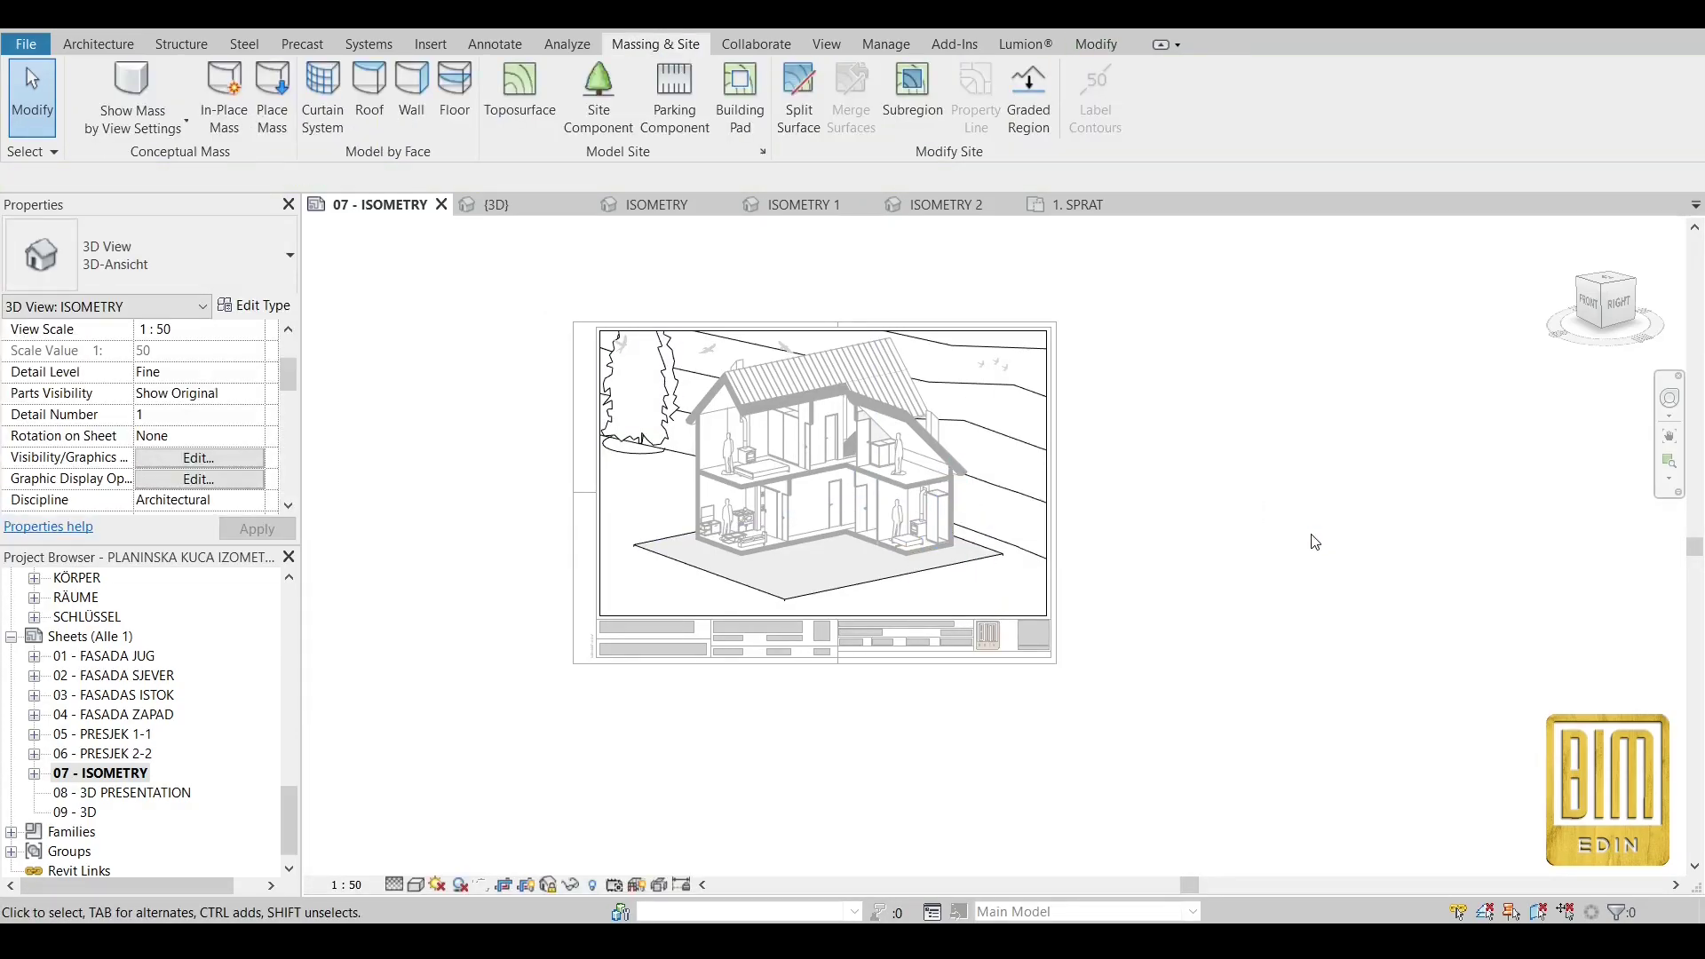
pyautogui.doubleClick(445, 350)
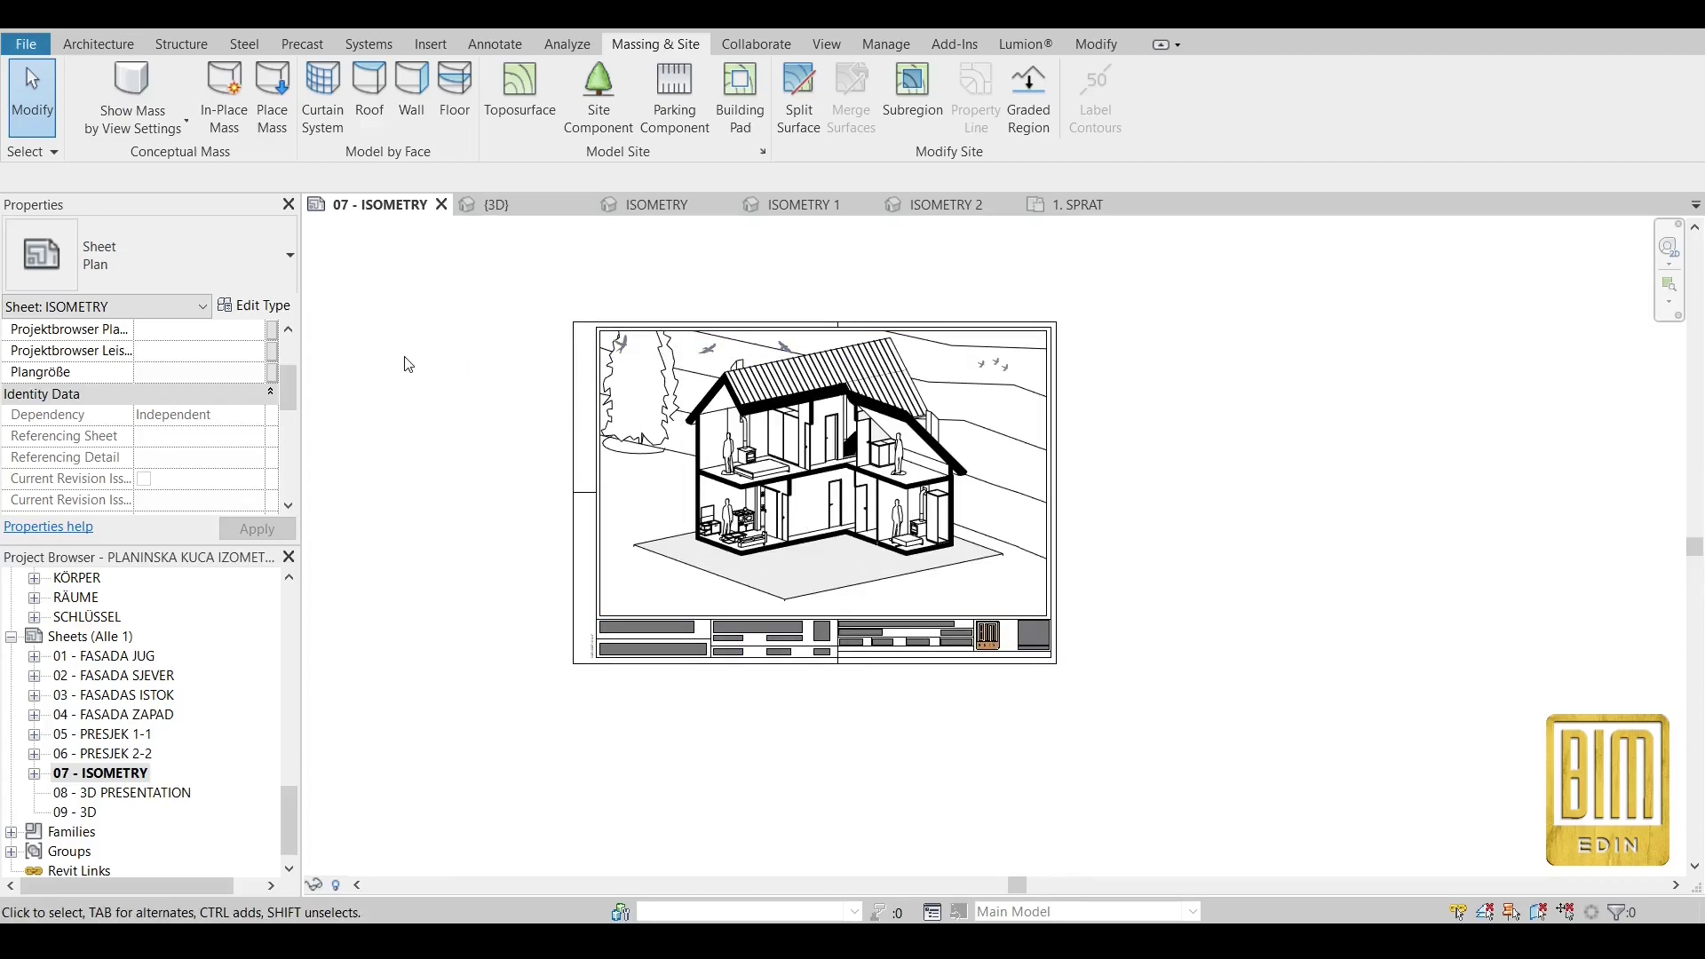
pyautogui.scroll(3, 835, 417)
pyautogui.click(762, 373)
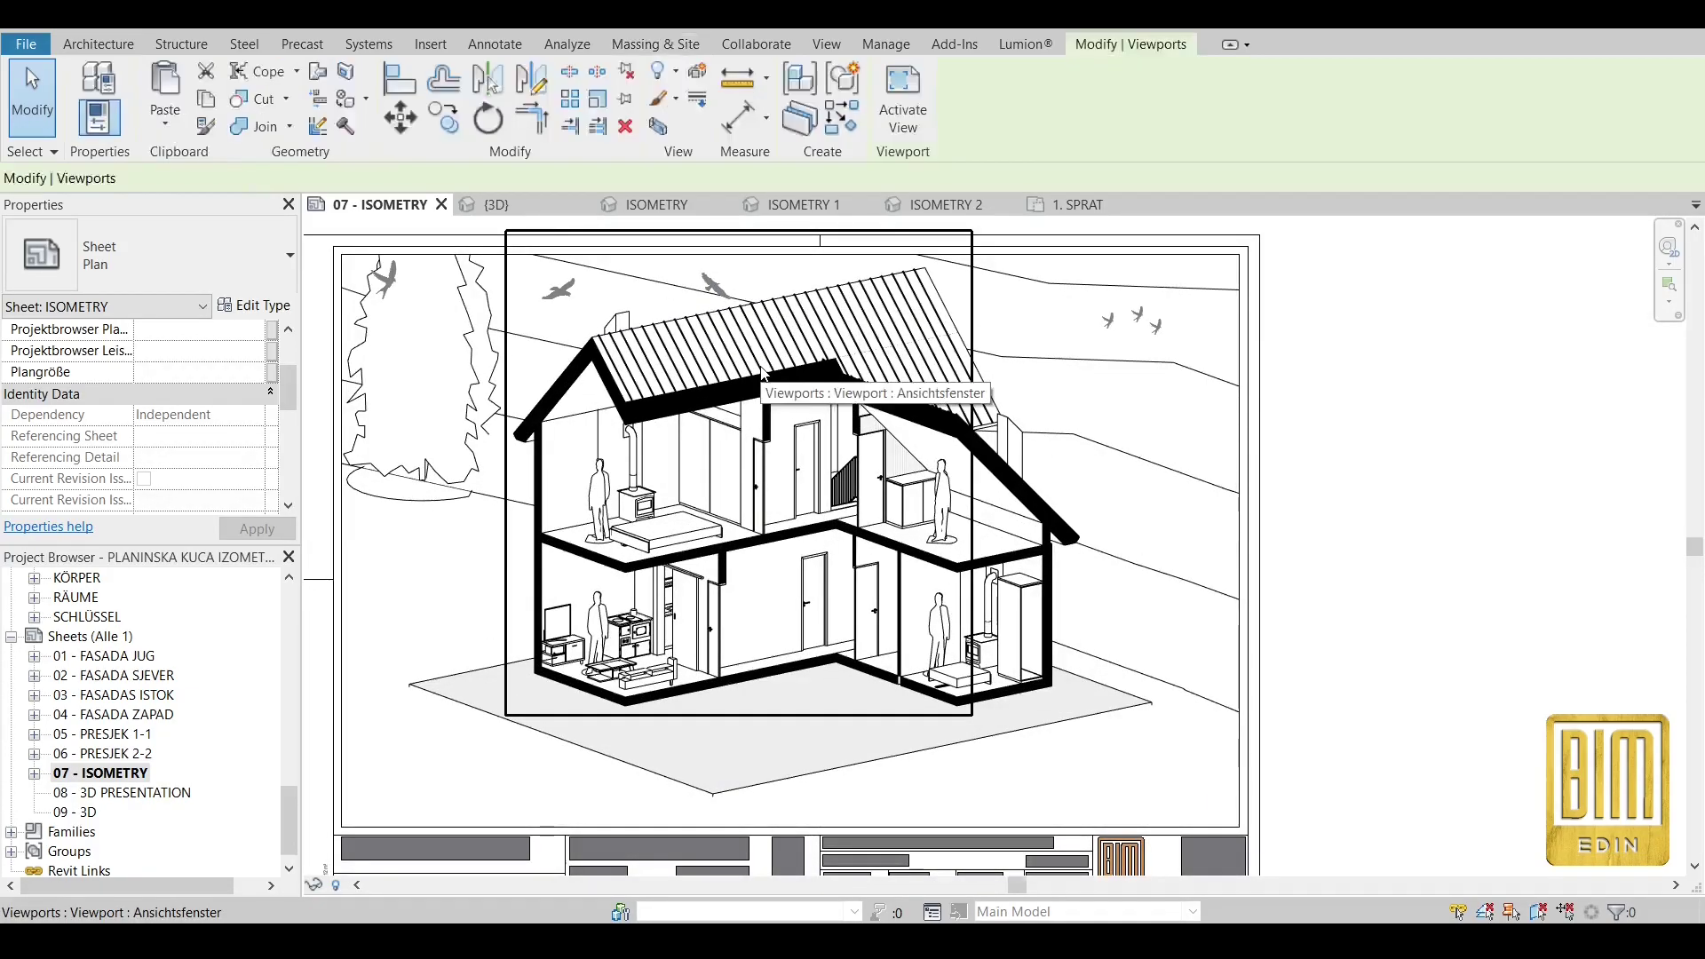
pyautogui.doubleClick(762, 373)
pyautogui.scroll(3, 835, 373)
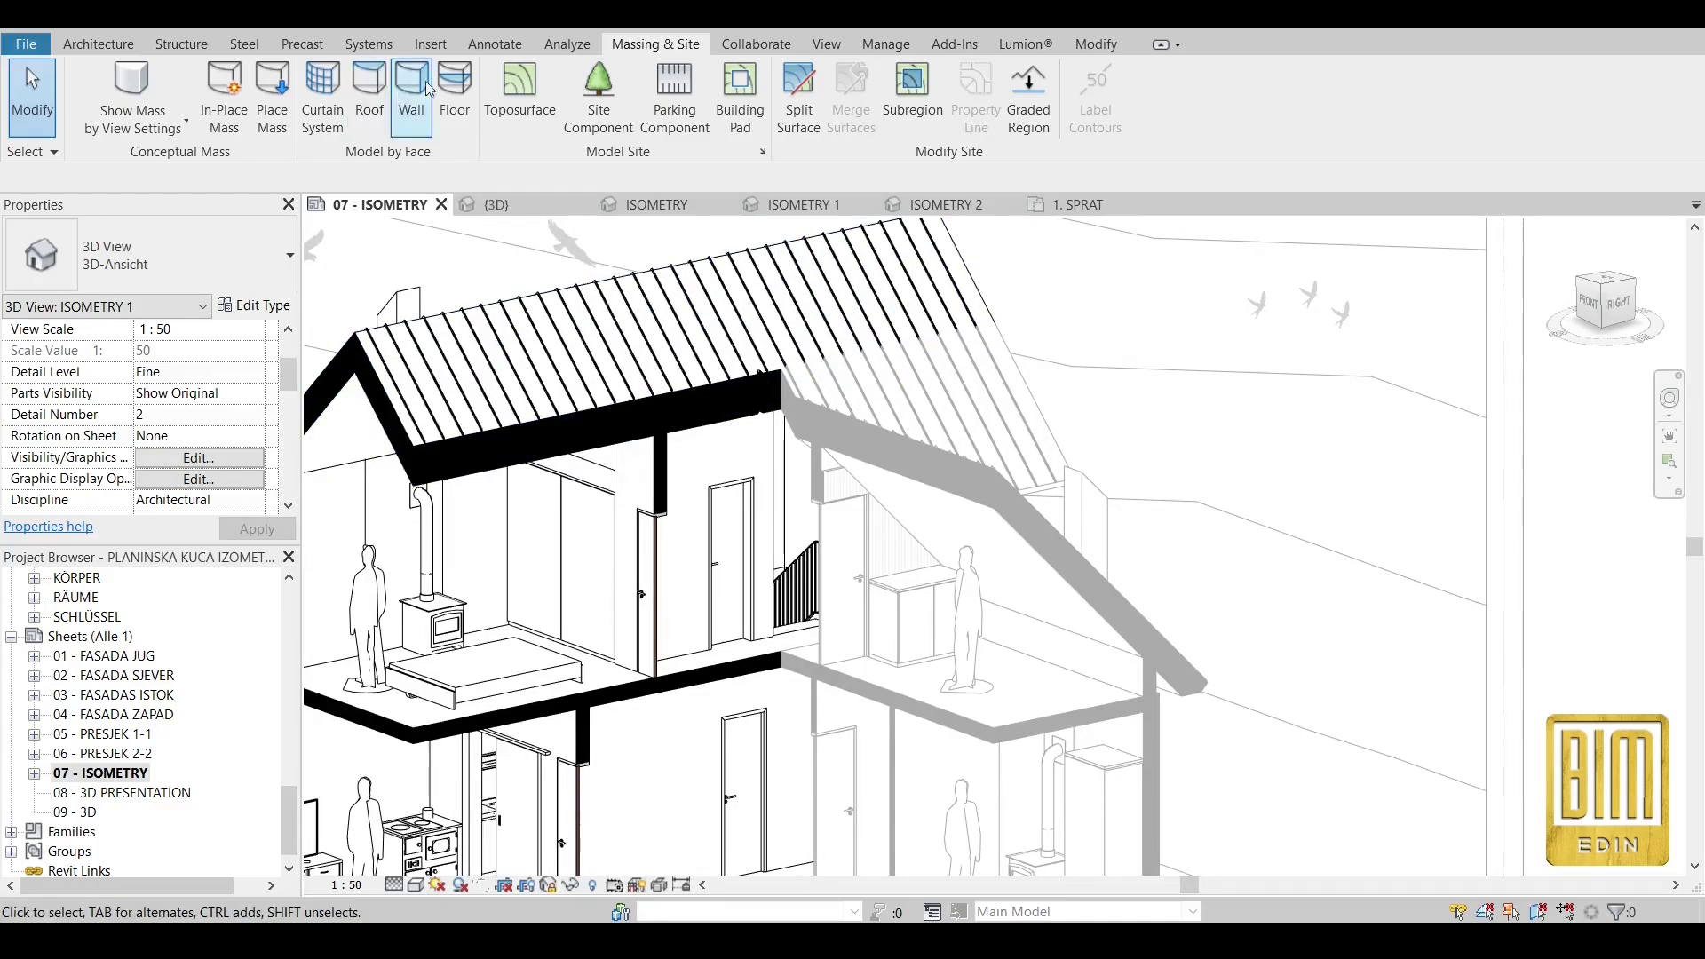
pyautogui.click(1085, 49)
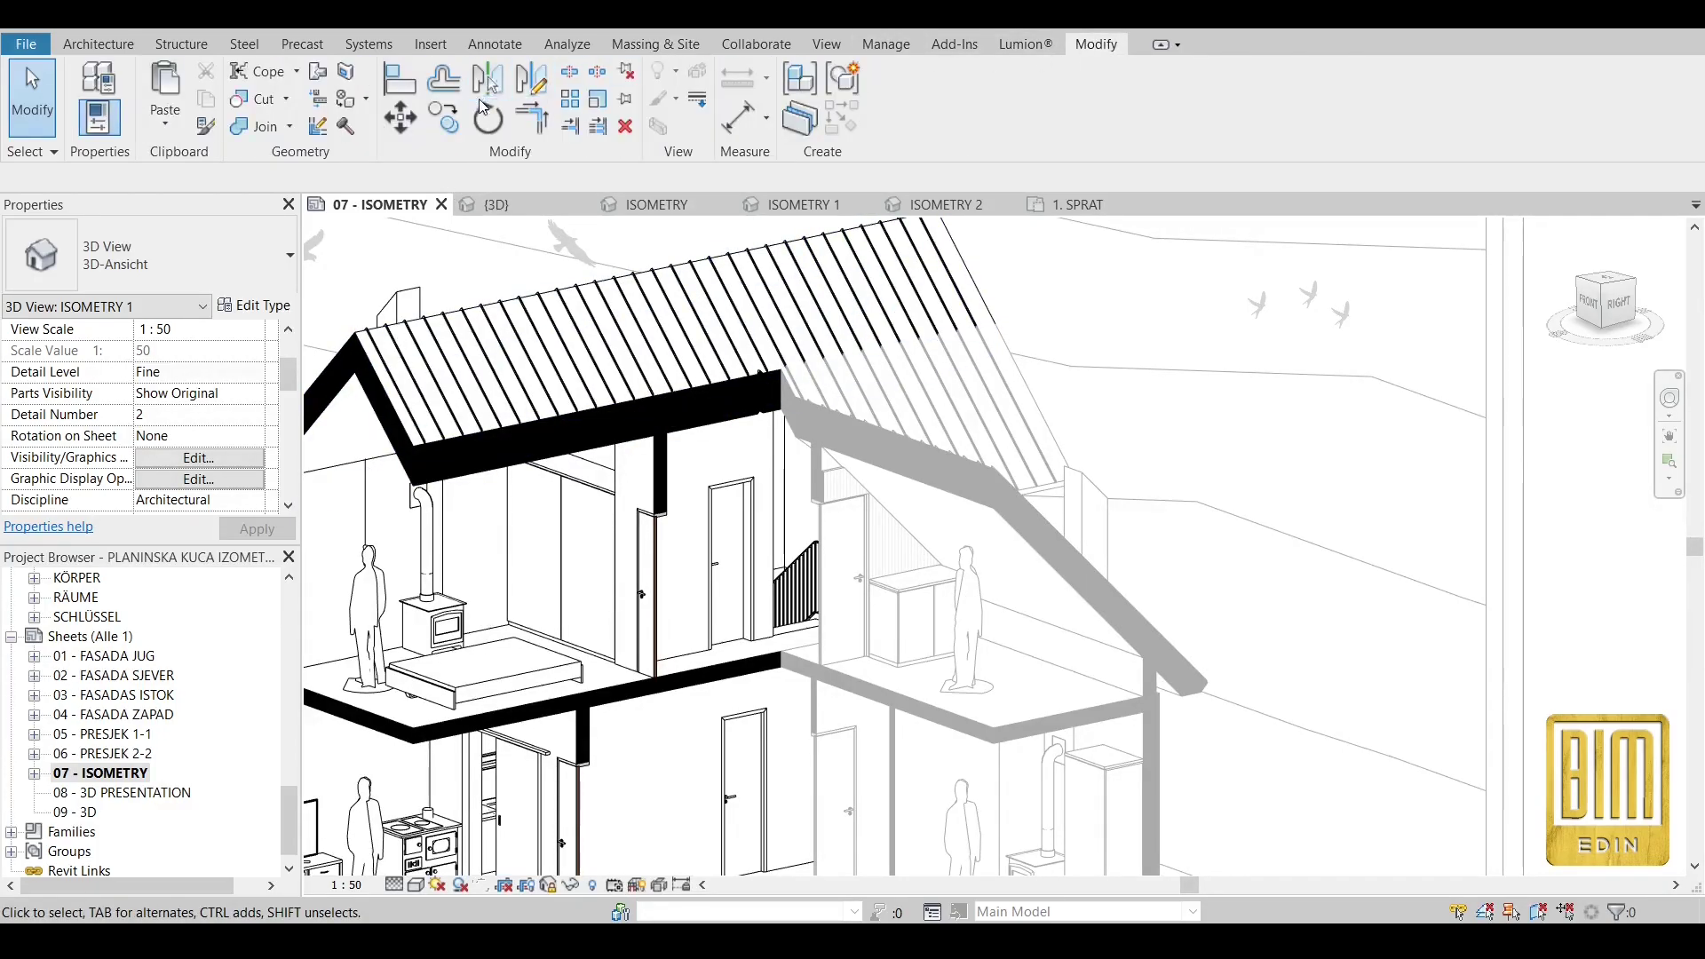
pyautogui.click(694, 105)
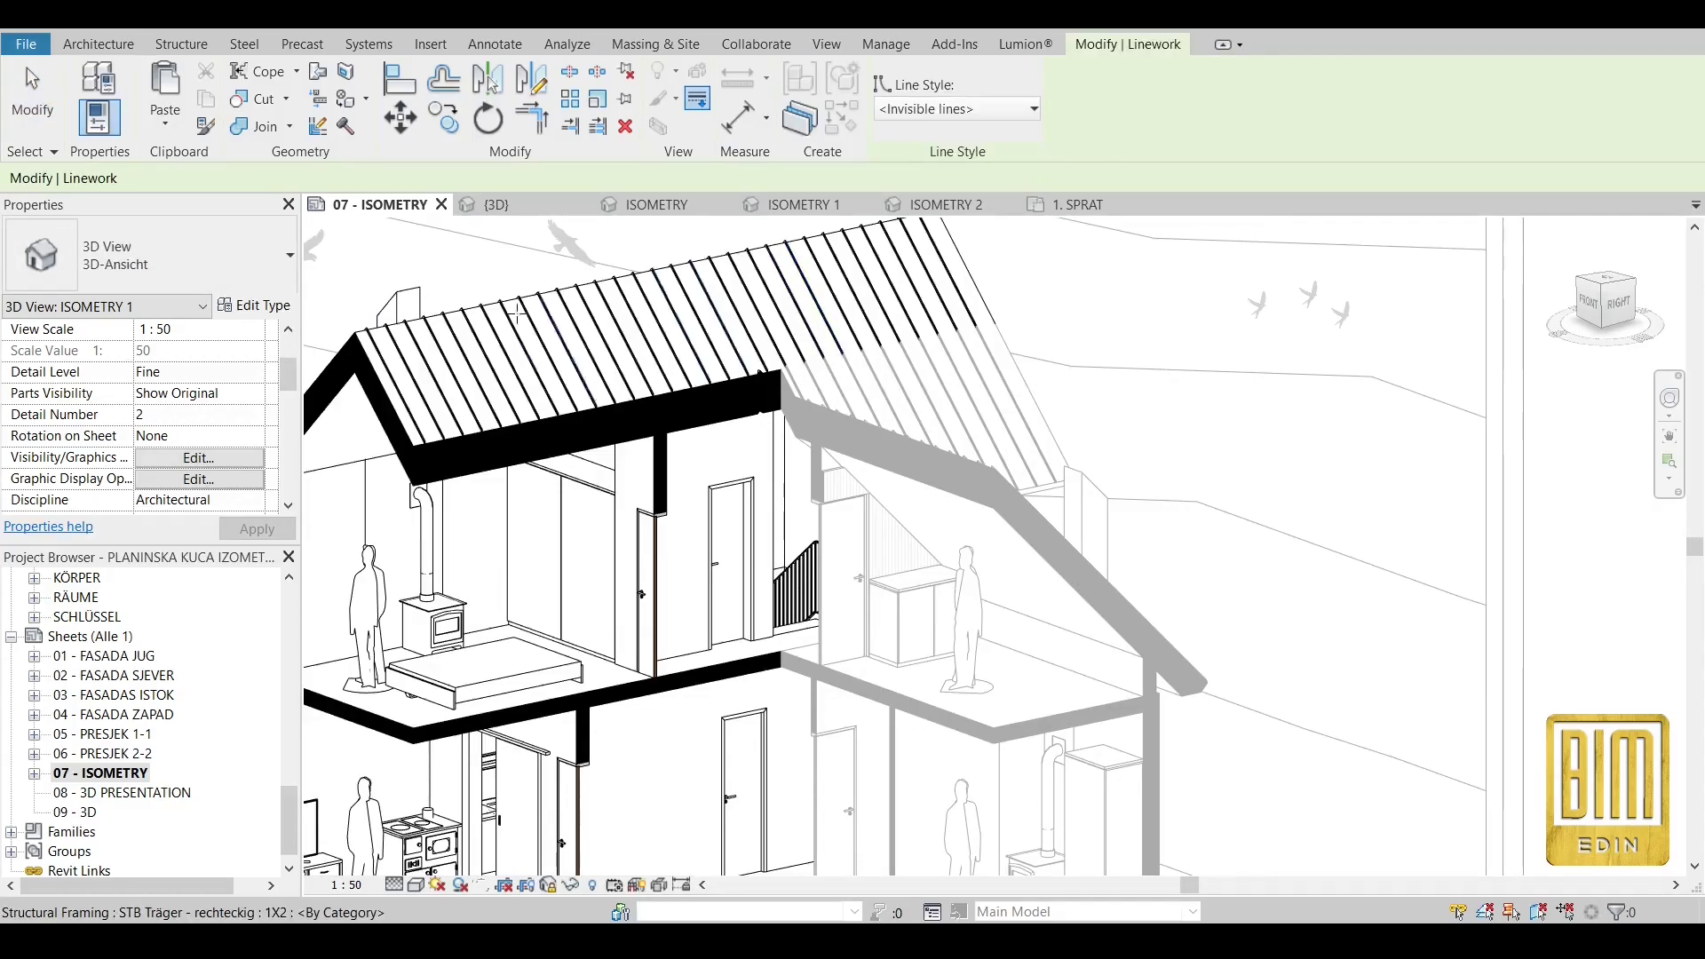
pyautogui.click(36, 97)
pyautogui.scroll(-5, 766, 324)
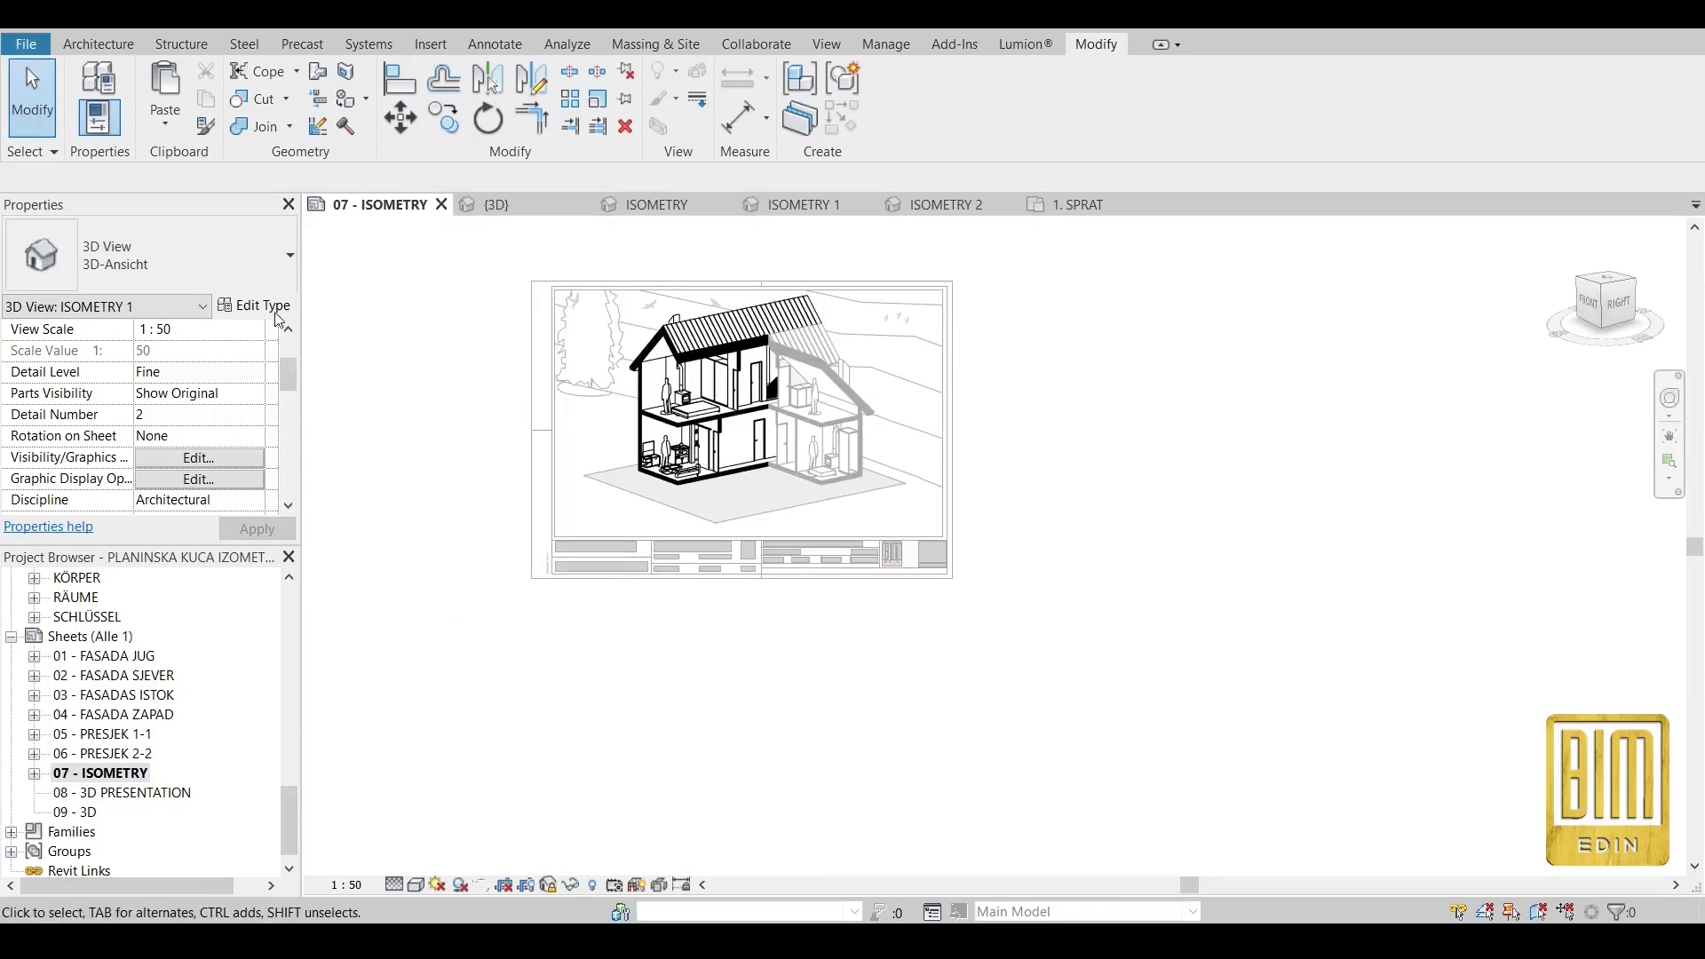
pyautogui.doubleClick(441, 327)
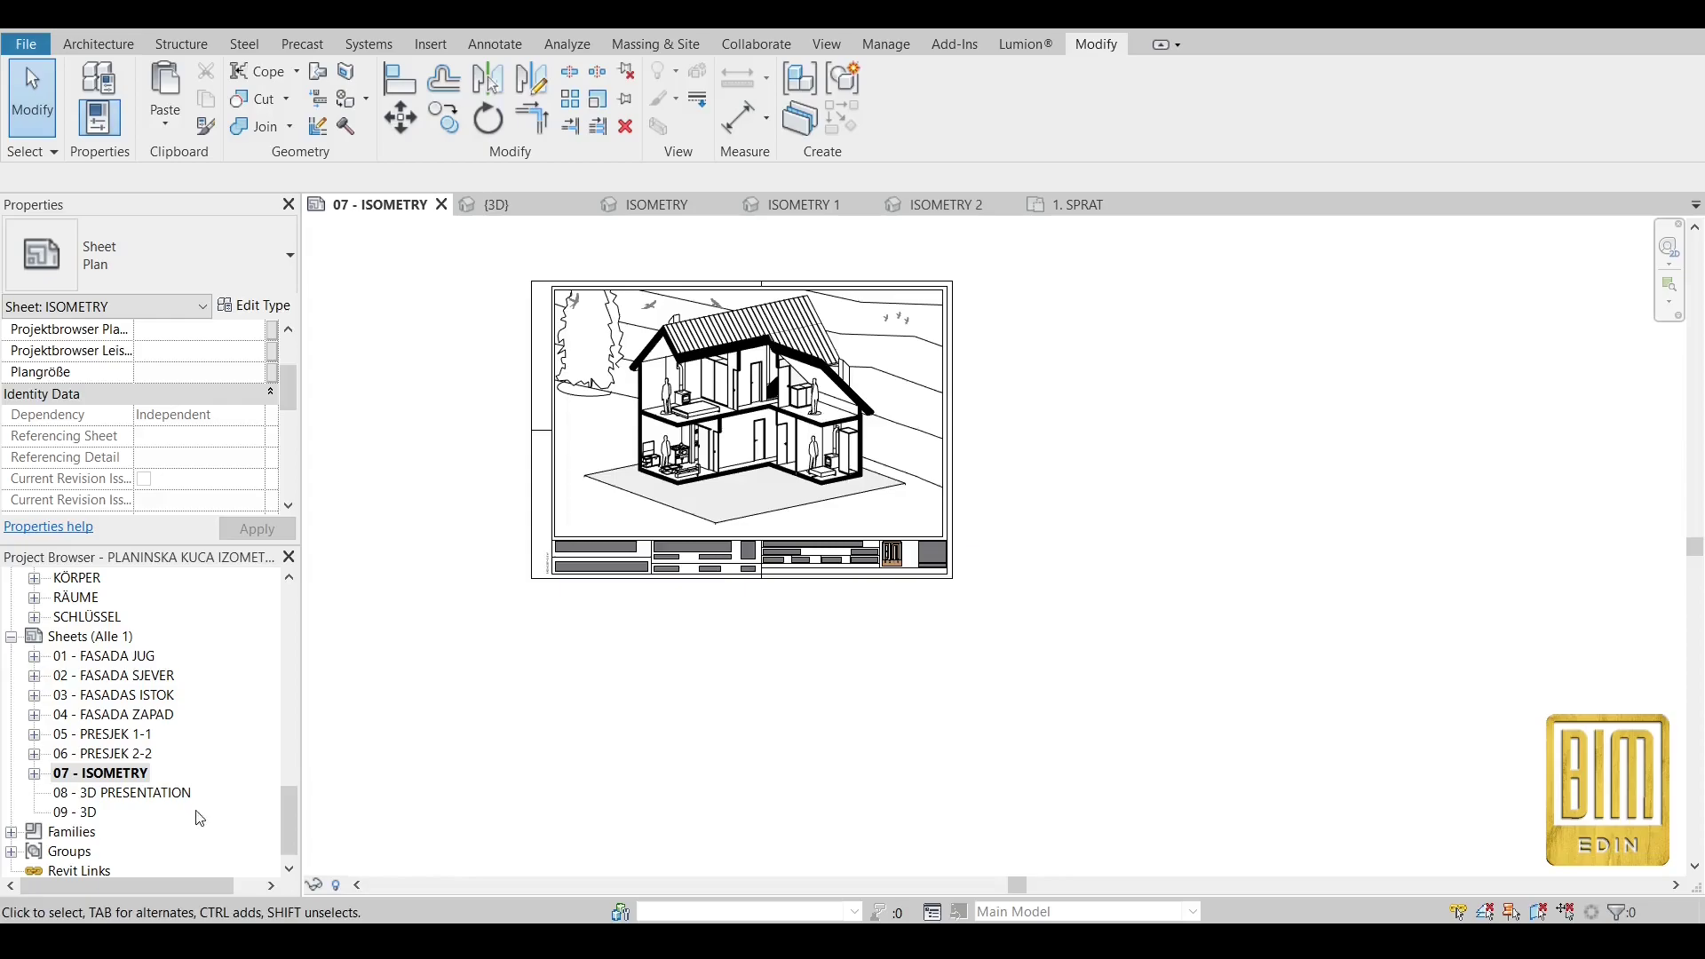
# Open the PRIZEMLJE floor plan and bring the house into close view.
pyautogui.scroll(10, 177, 739)
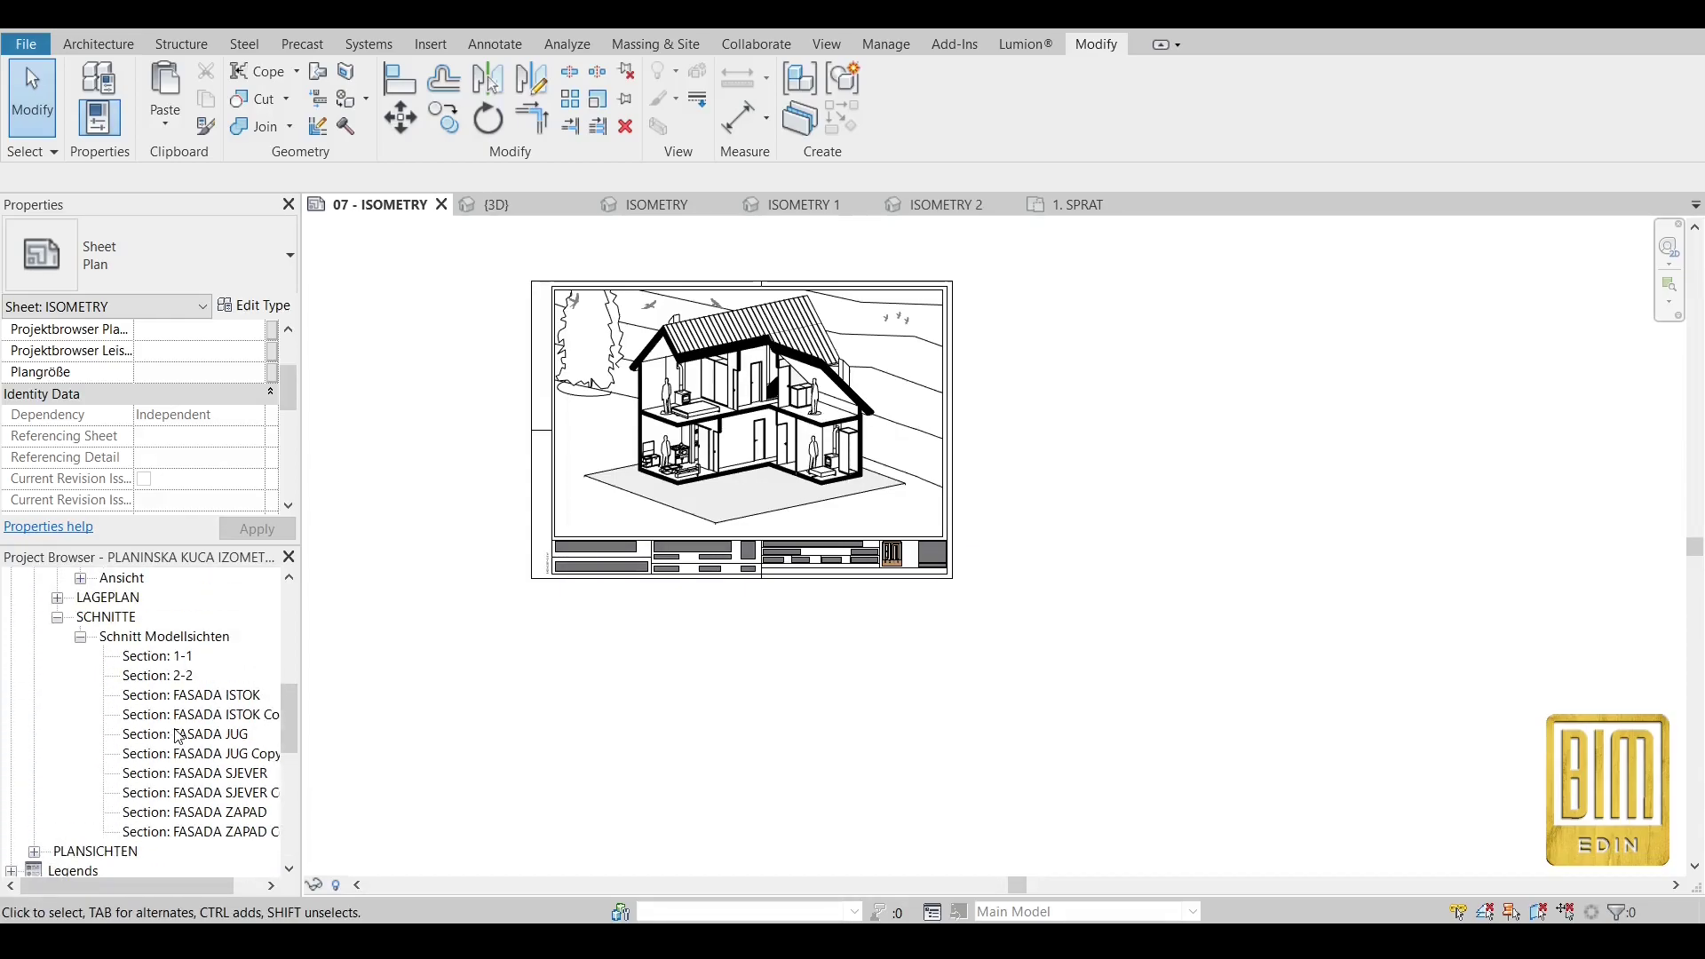
pyautogui.scroll(3, 179, 738)
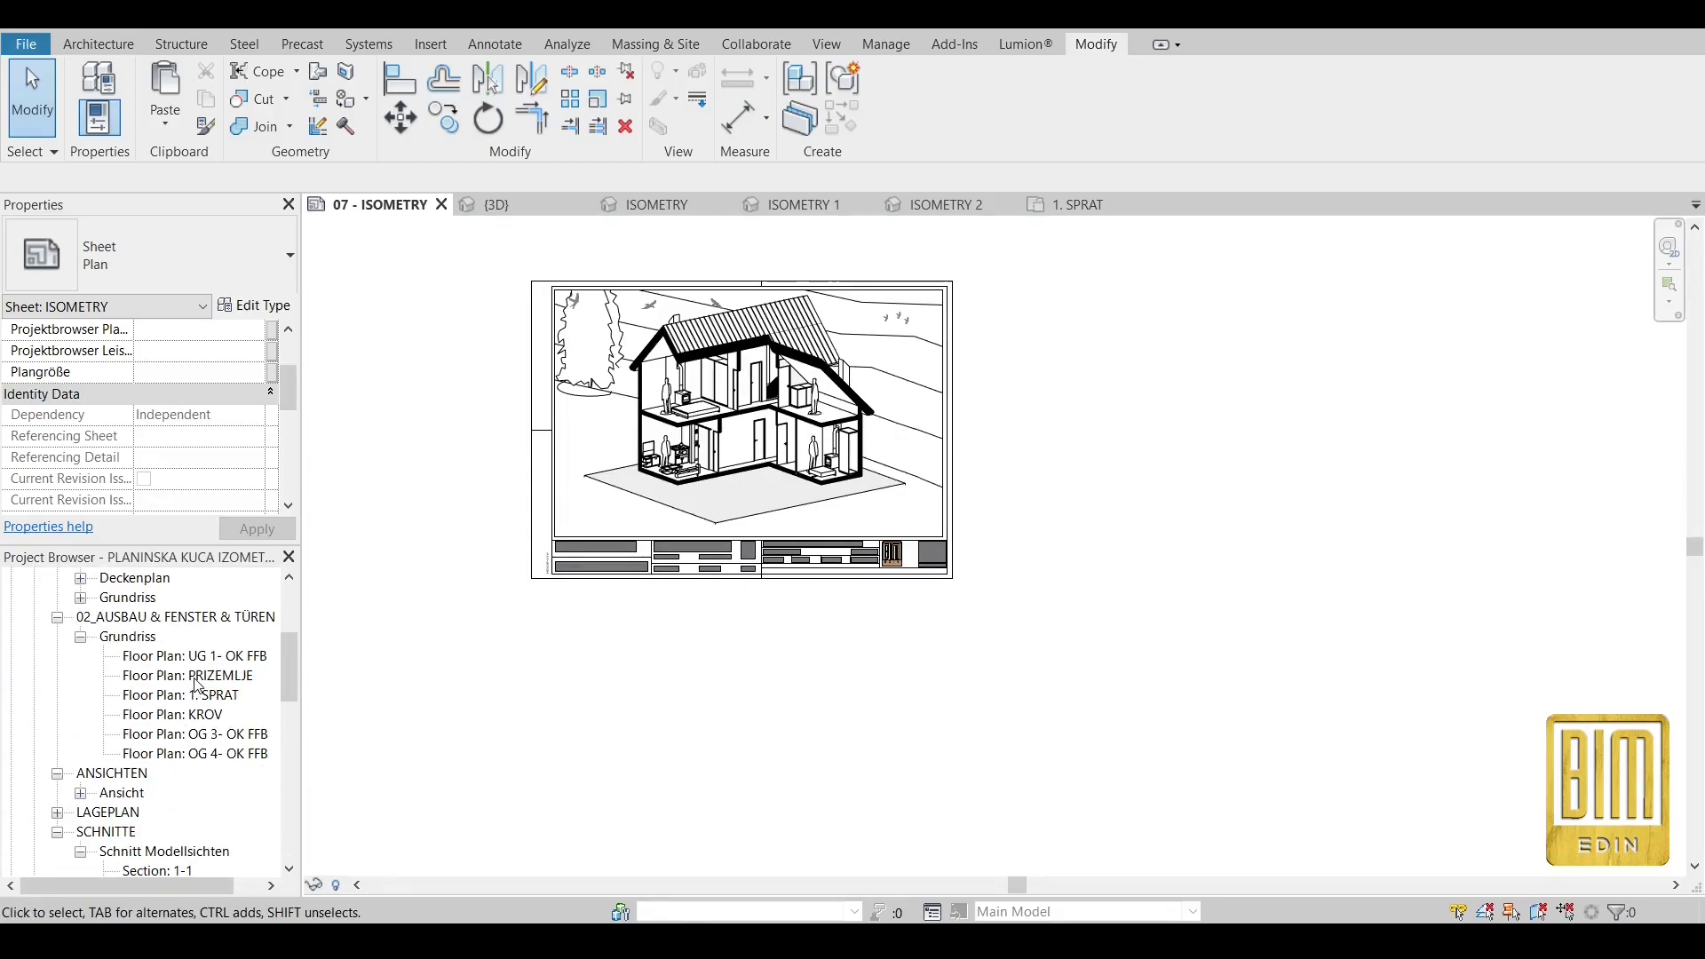
pyautogui.doubleClick(195, 677)
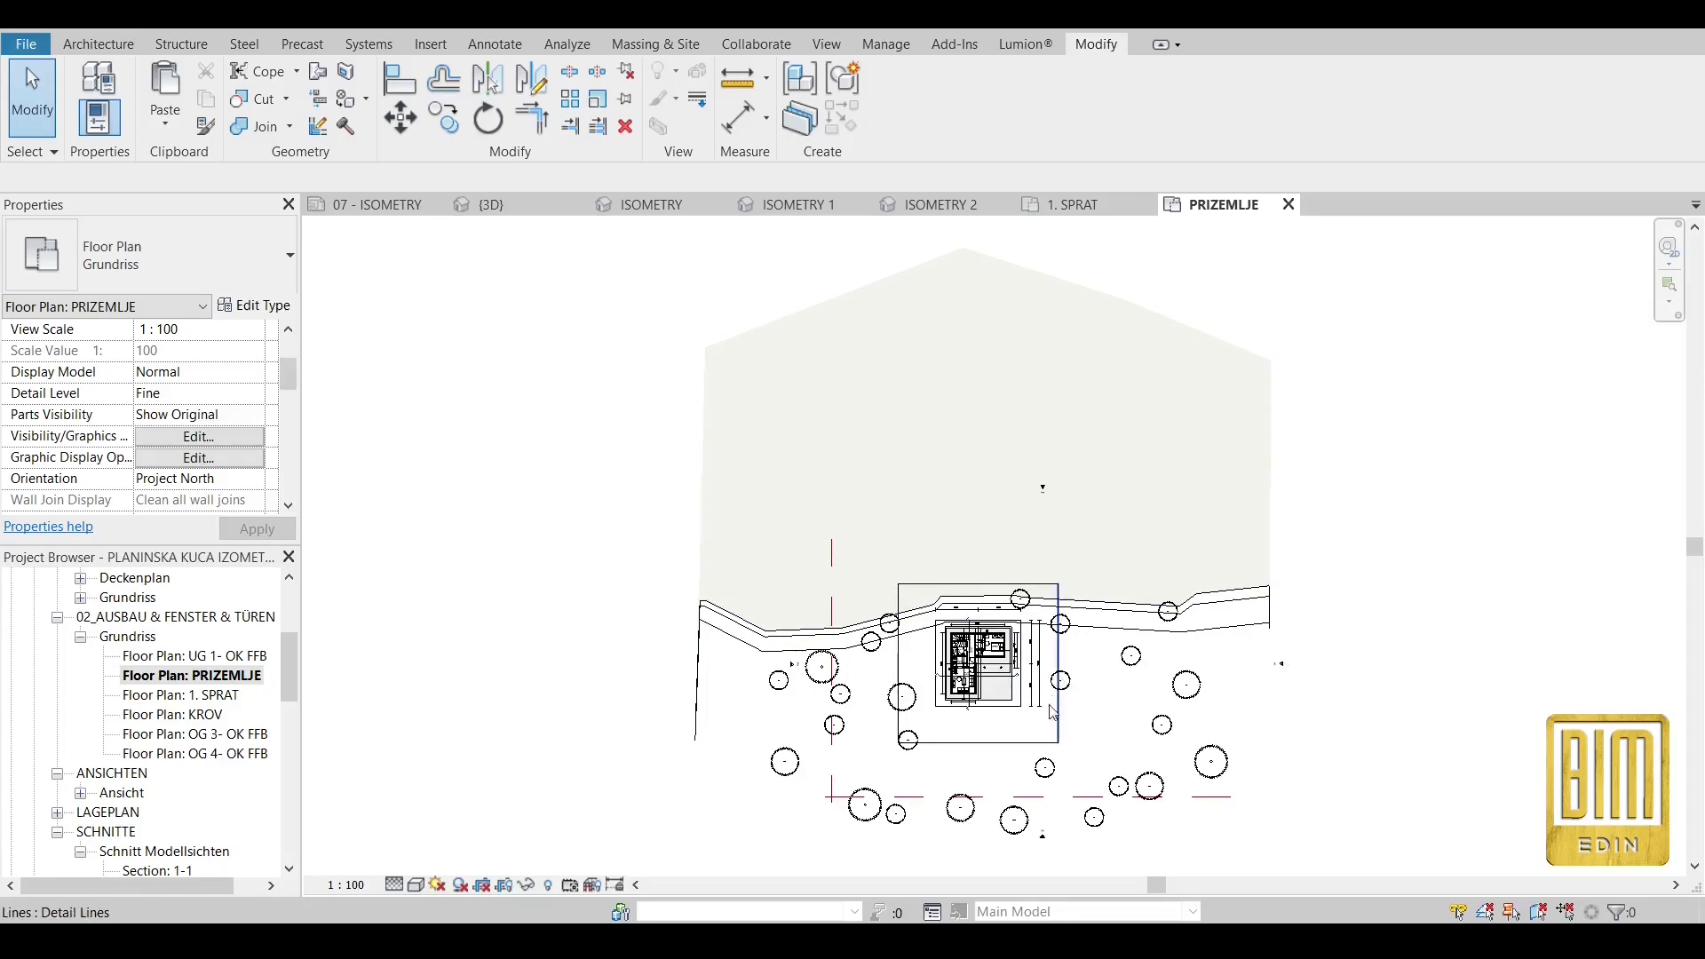
pyautogui.scroll(5, 1053, 713)
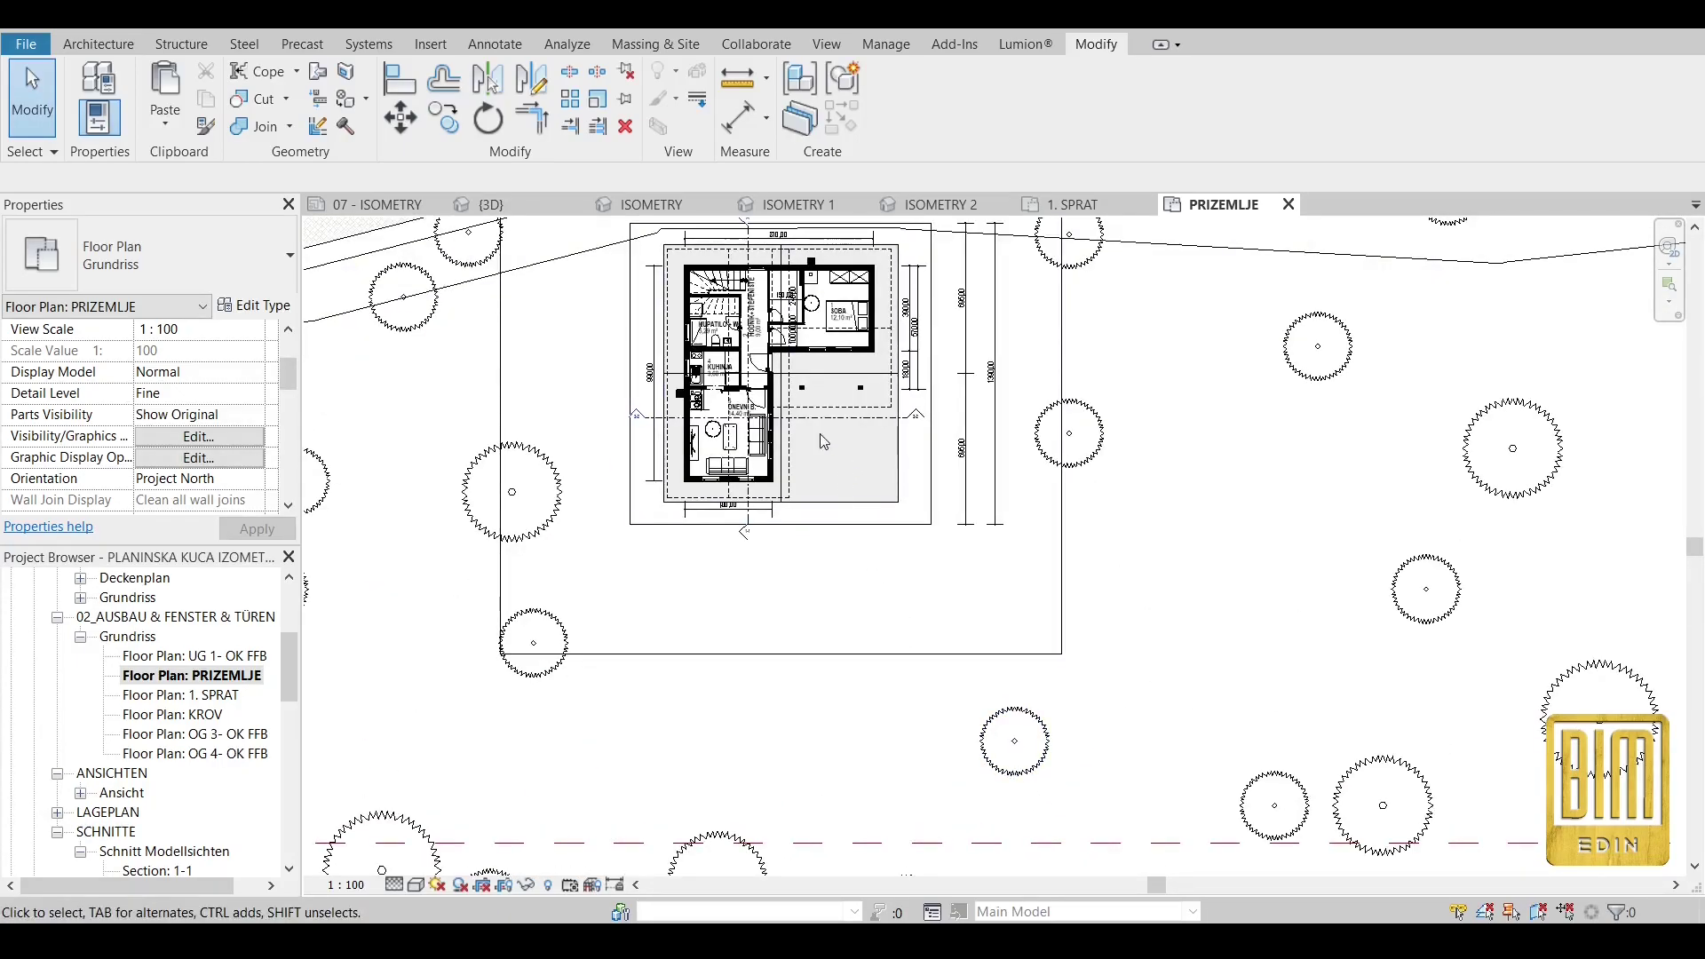
# Create a perspective camera view at 175 cm offset from PRIZEMLJE, with the eye southeast of the house and the target beyond it to the northwest.
pyautogui.click(434, 25)
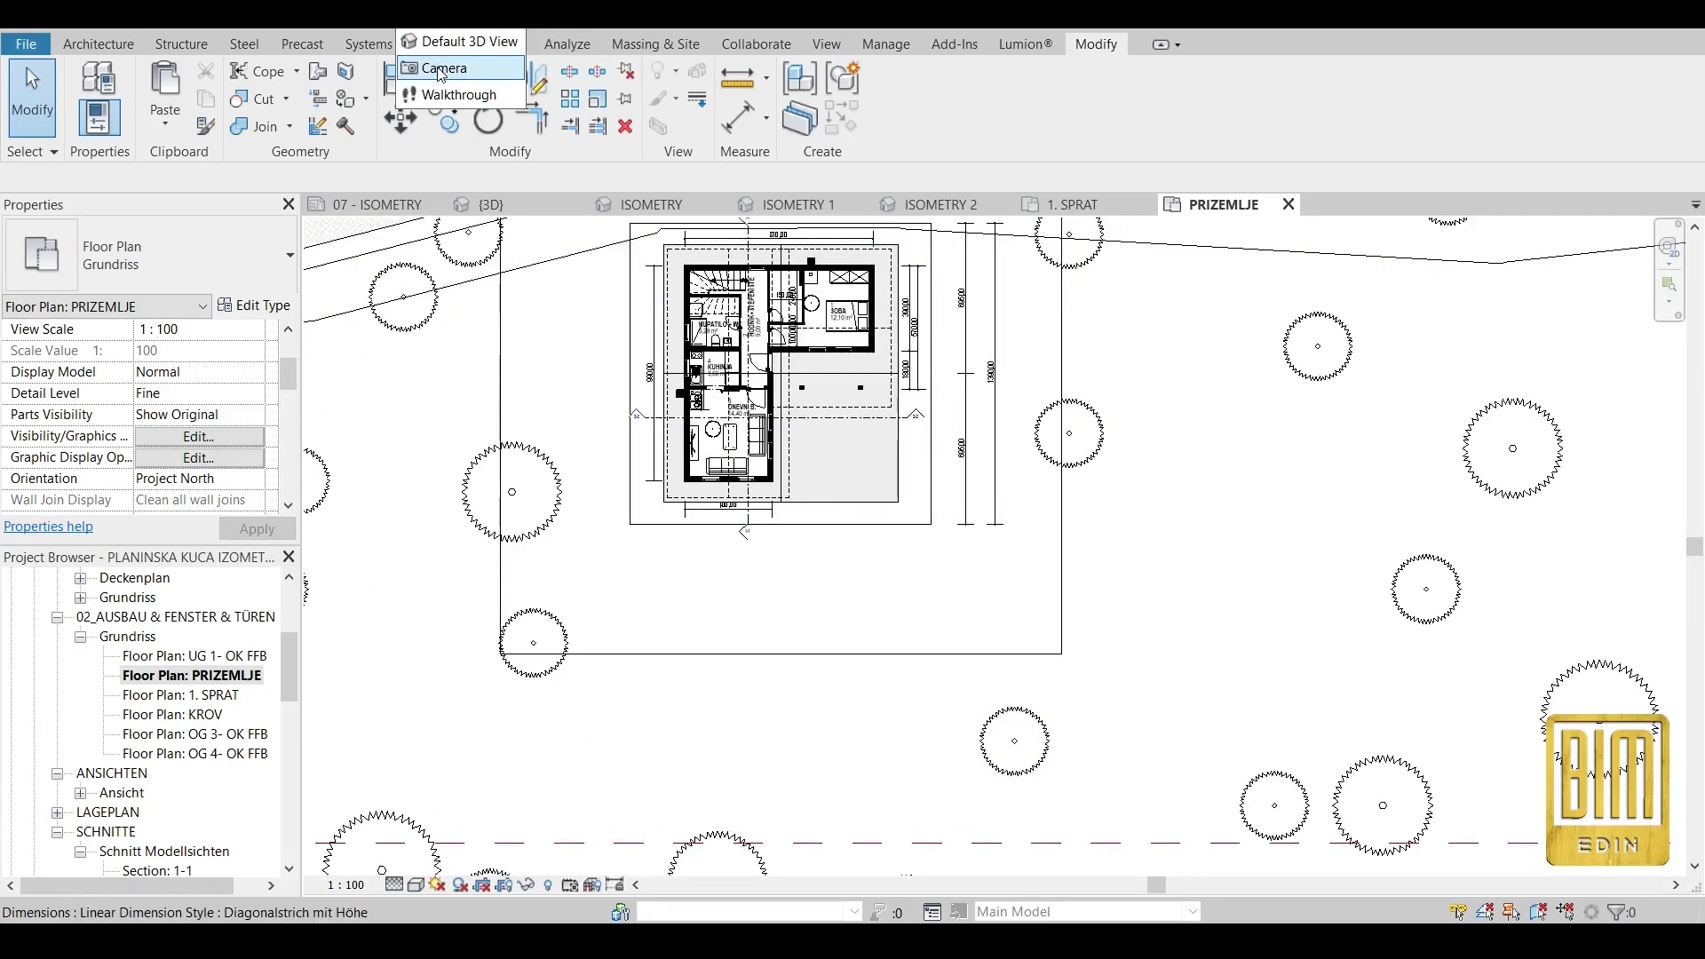
pyautogui.click(437, 61)
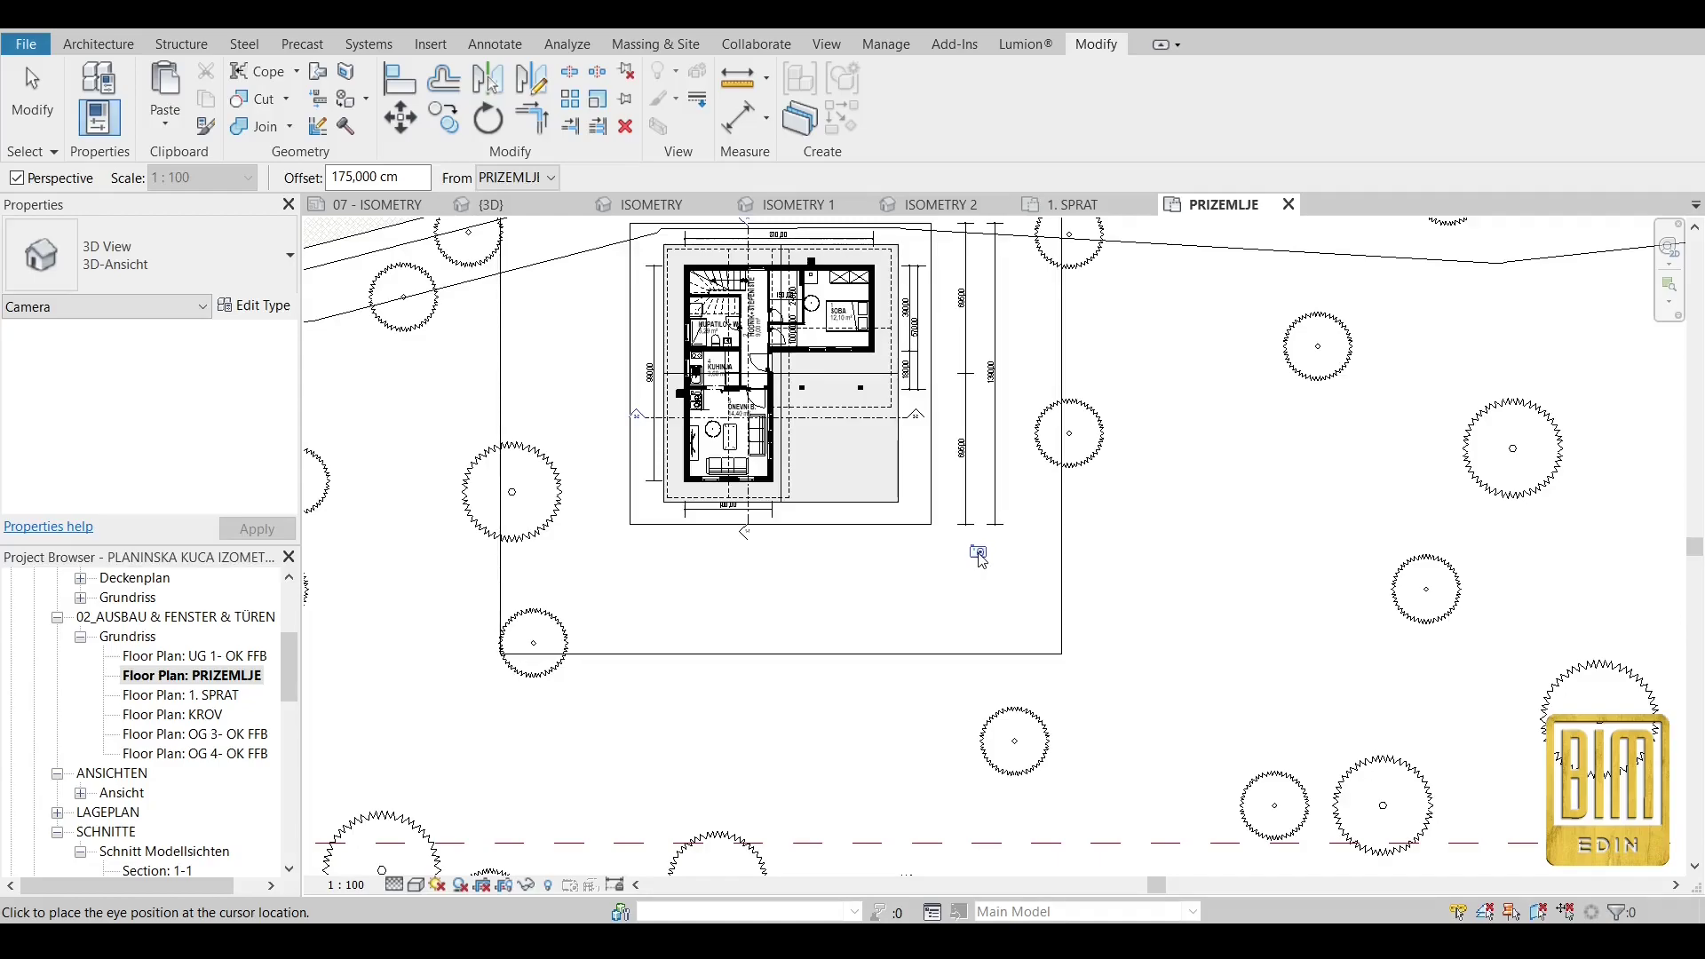
pyautogui.click(980, 559)
pyautogui.scroll(-3, 980, 560)
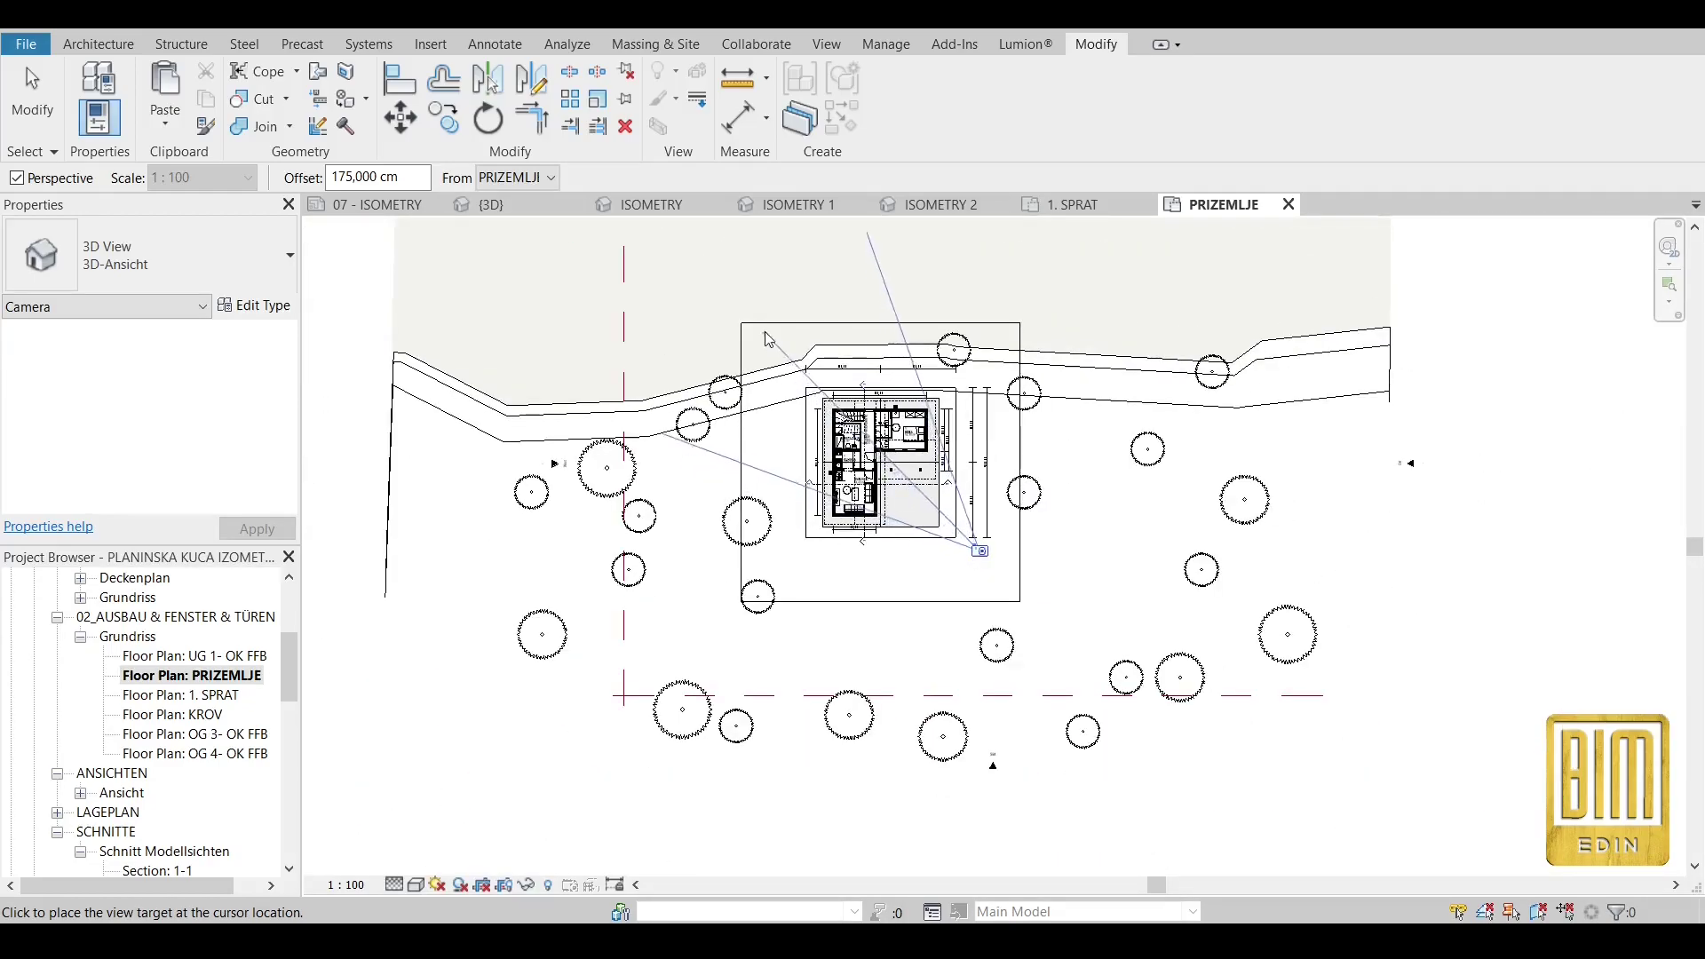
pyautogui.click(727, 286)
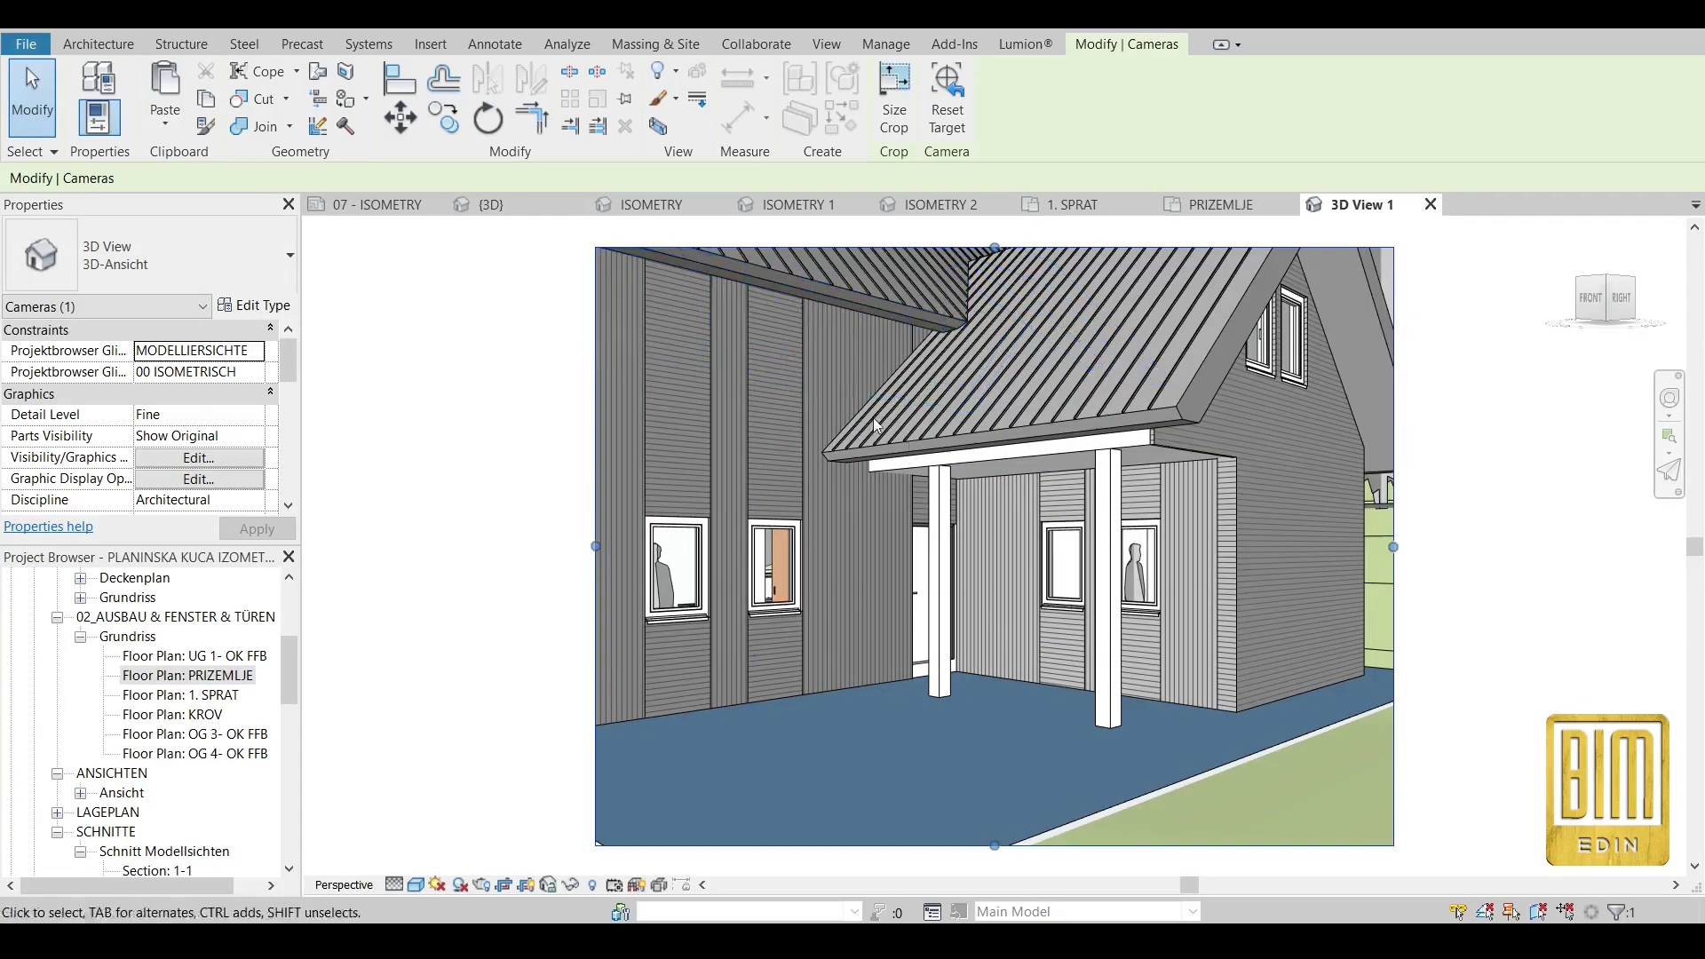
# Enlarge the camera view's crop region on all sides to frame the whole house, its terrace and the surrounding trees and sky.
pyautogui.scroll(-3, 1021, 530)
pyautogui.moveTo(809, 539); pyautogui.dragTo(622, 540)
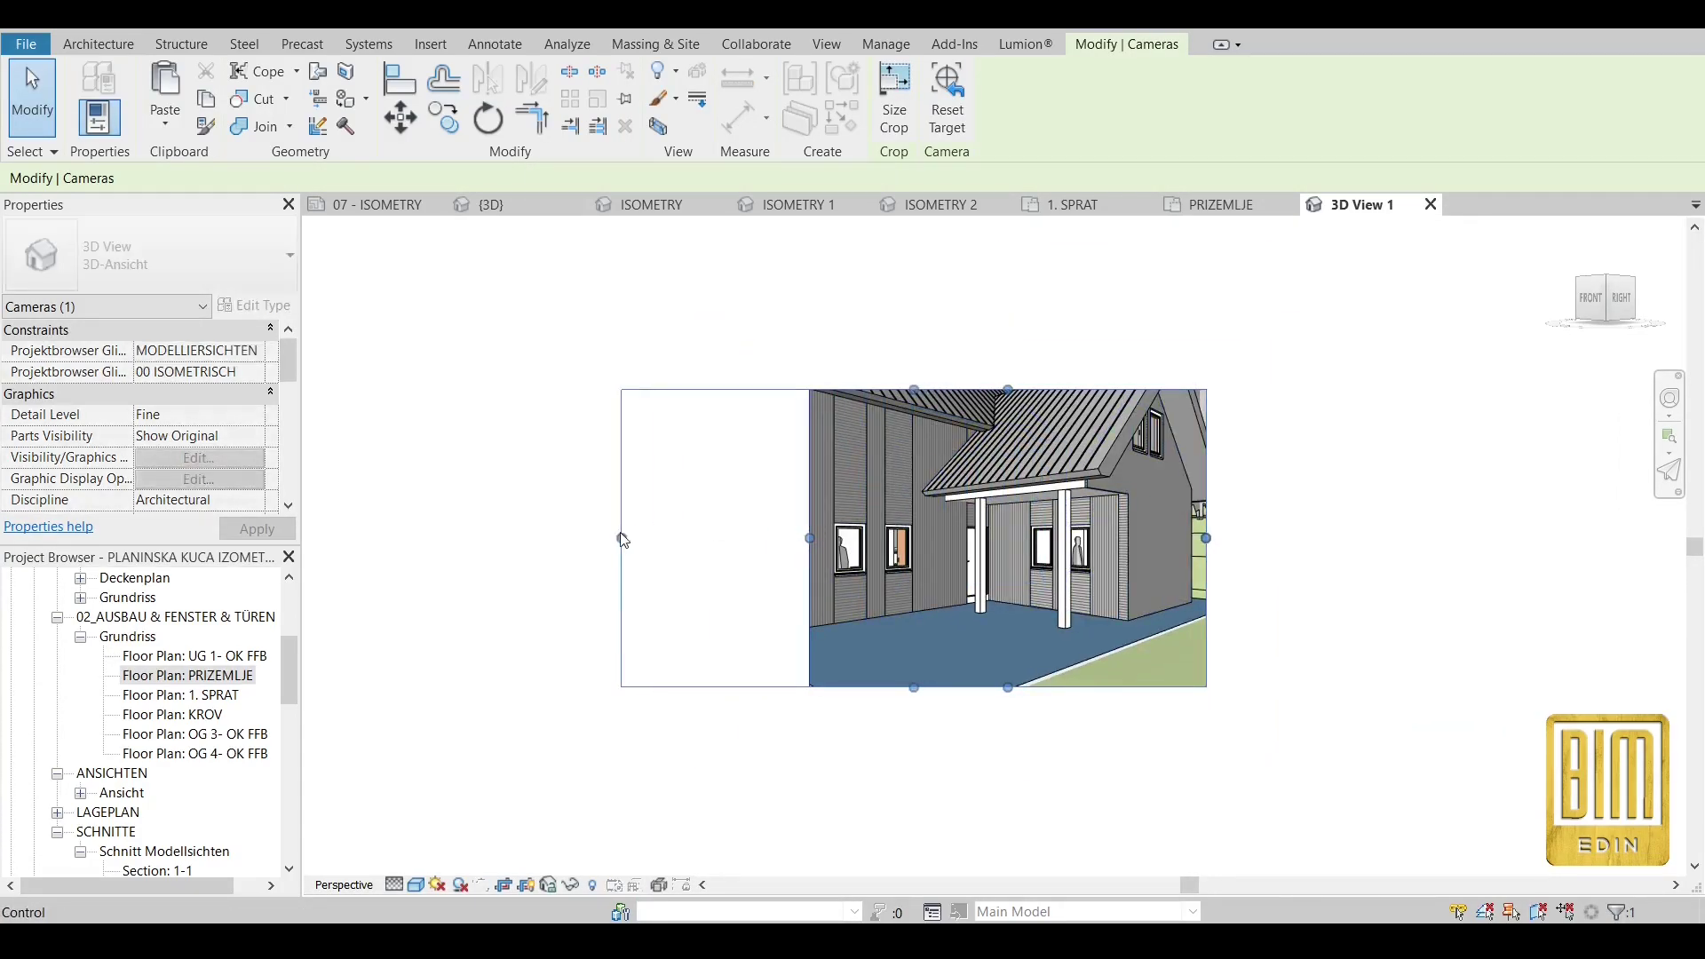
pyautogui.moveTo(937, 440); pyautogui.dragTo(953, 311)
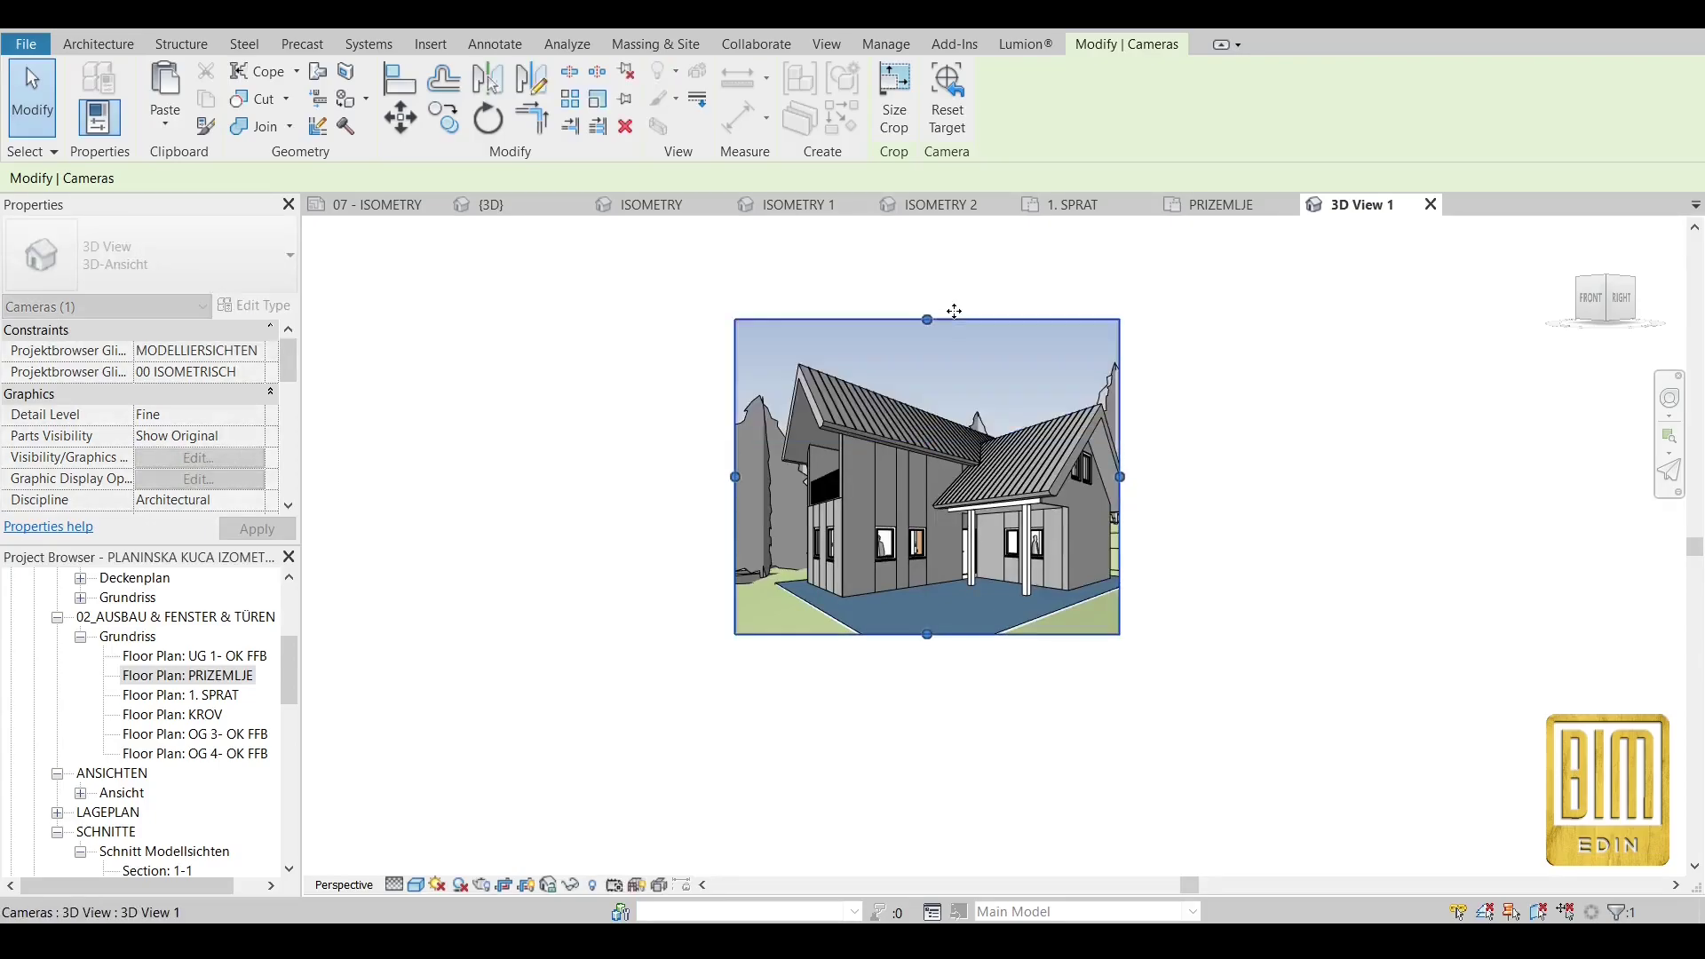
pyautogui.moveTo(1121, 477); pyautogui.dragTo(1165, 480)
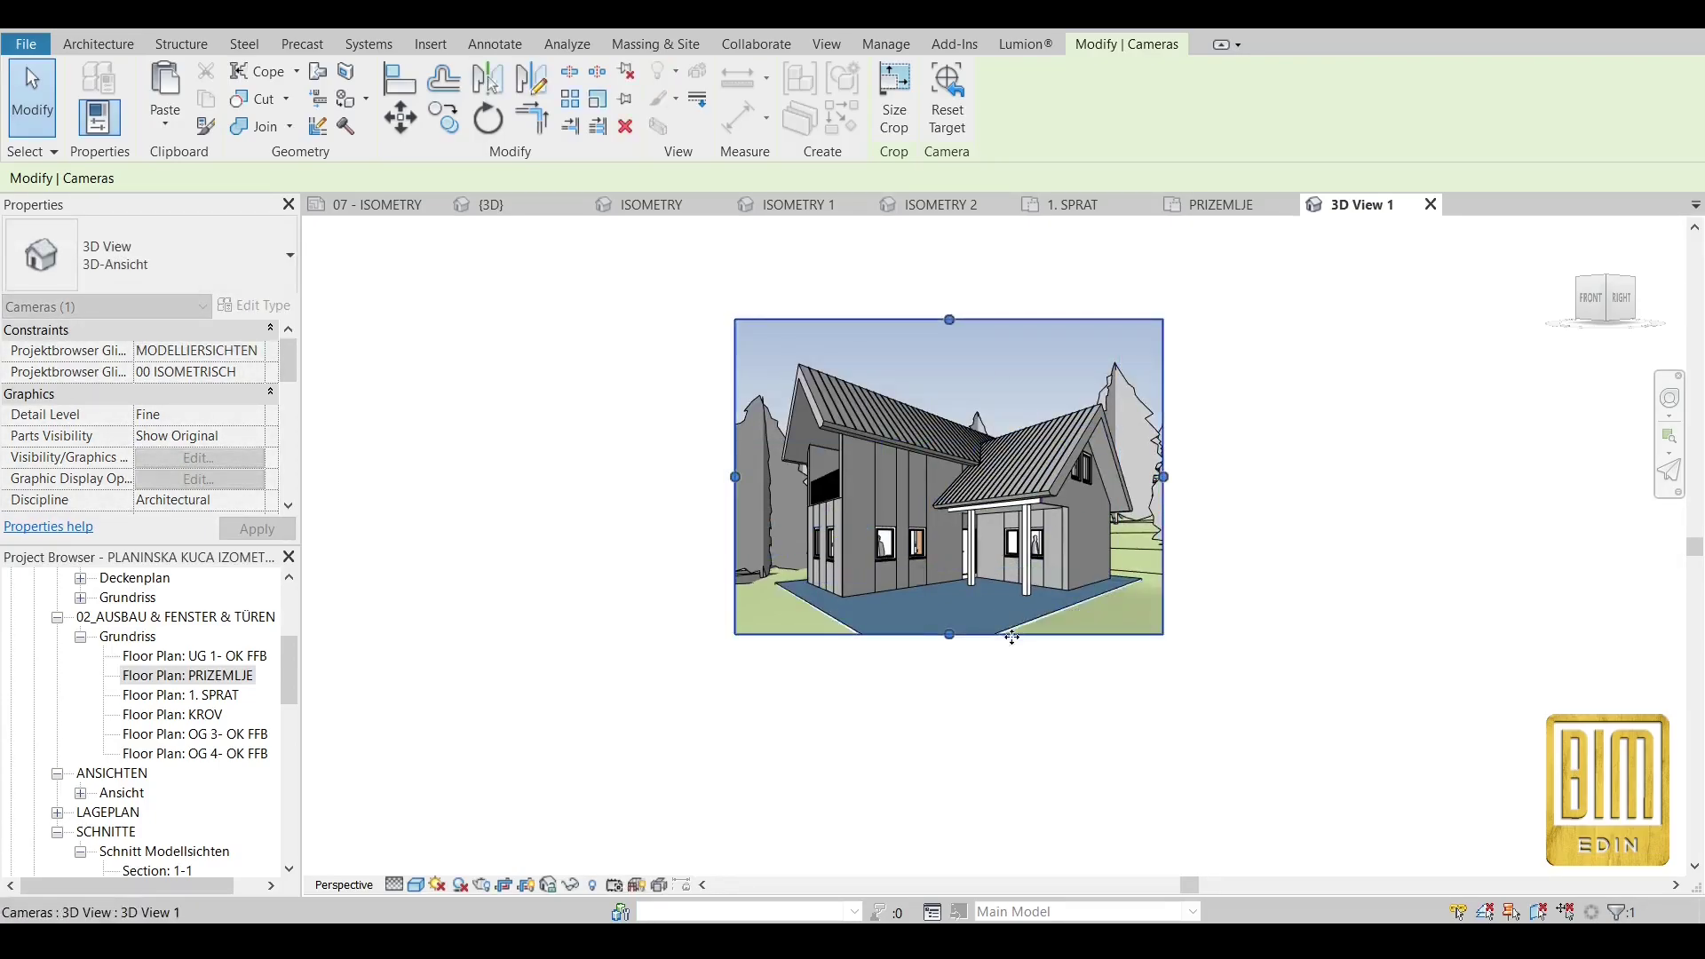
pyautogui.moveTo(949, 638); pyautogui.dragTo(952, 678)
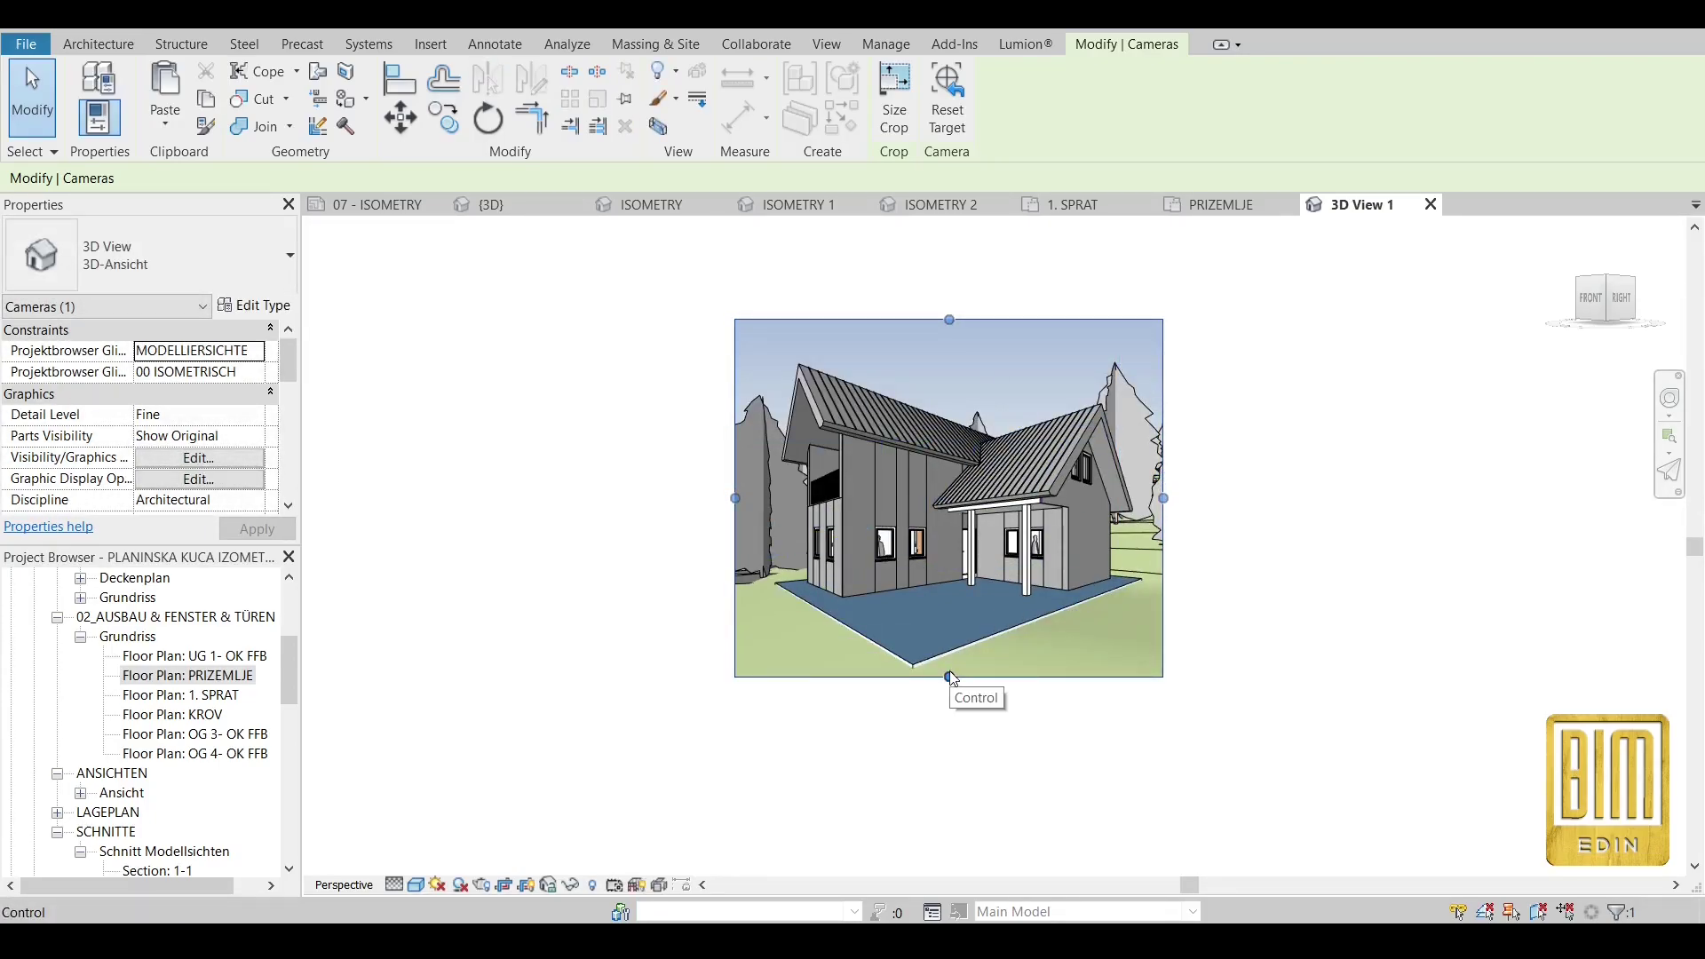
pyautogui.moveTo(949, 320); pyautogui.dragTo(949, 299)
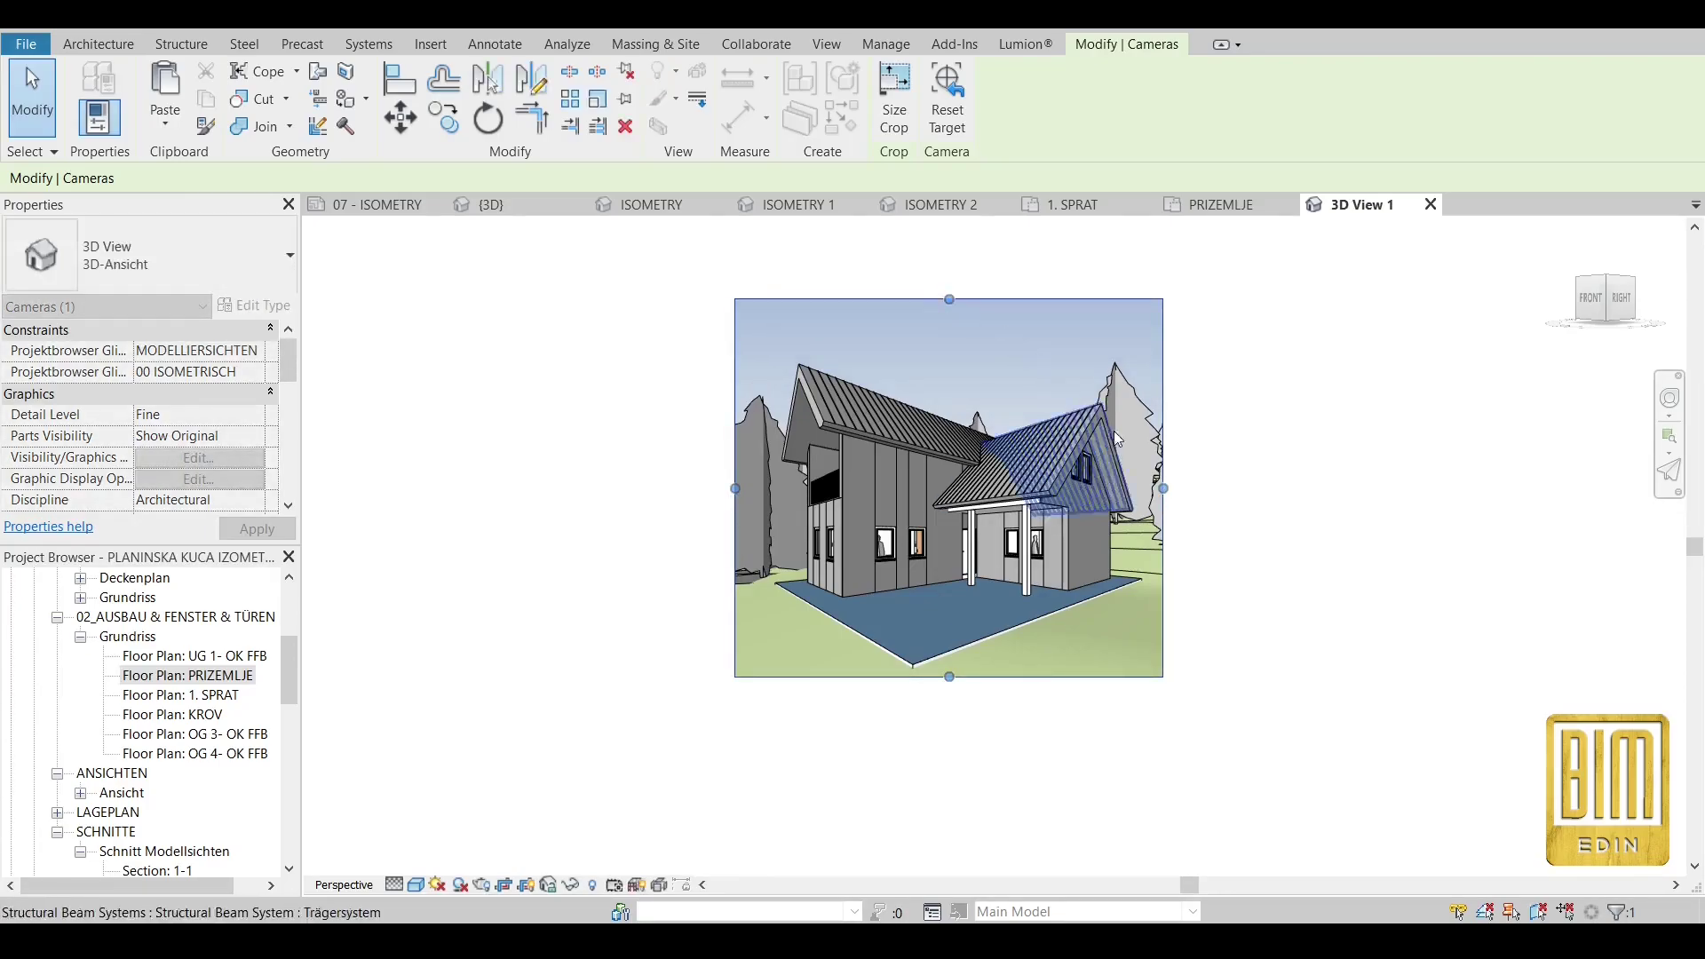
pyautogui.moveTo(1163, 488); pyautogui.dragTo(1175, 489)
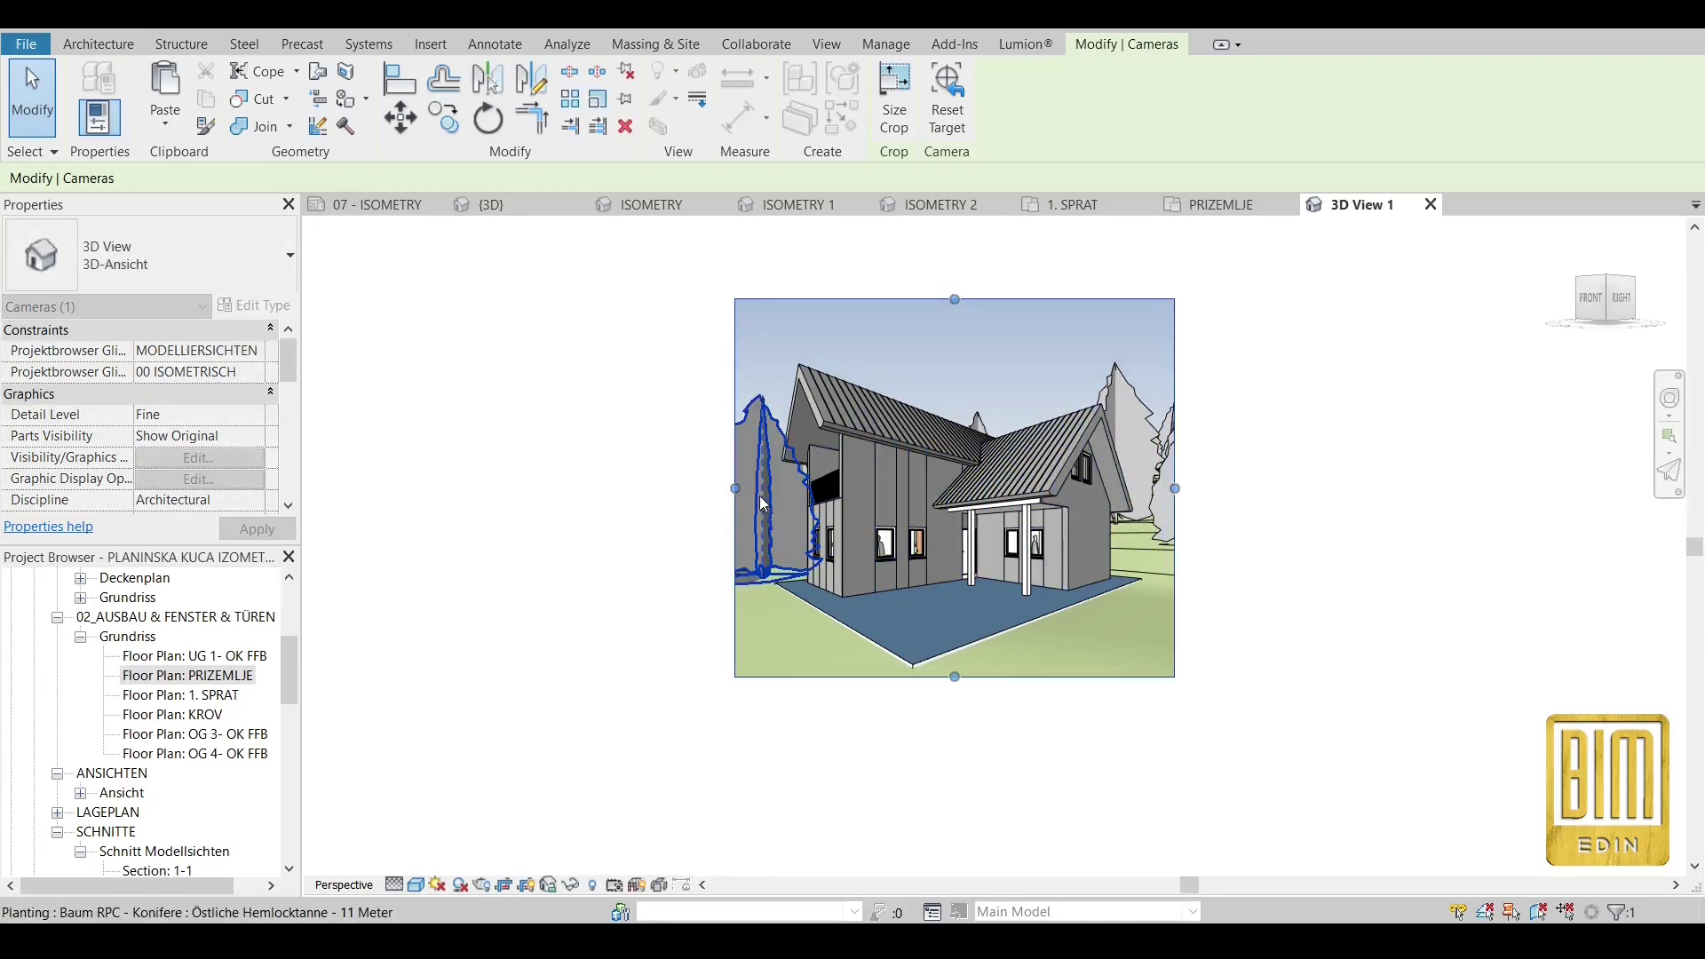
pyautogui.moveTo(735, 488); pyautogui.dragTo(716, 489)
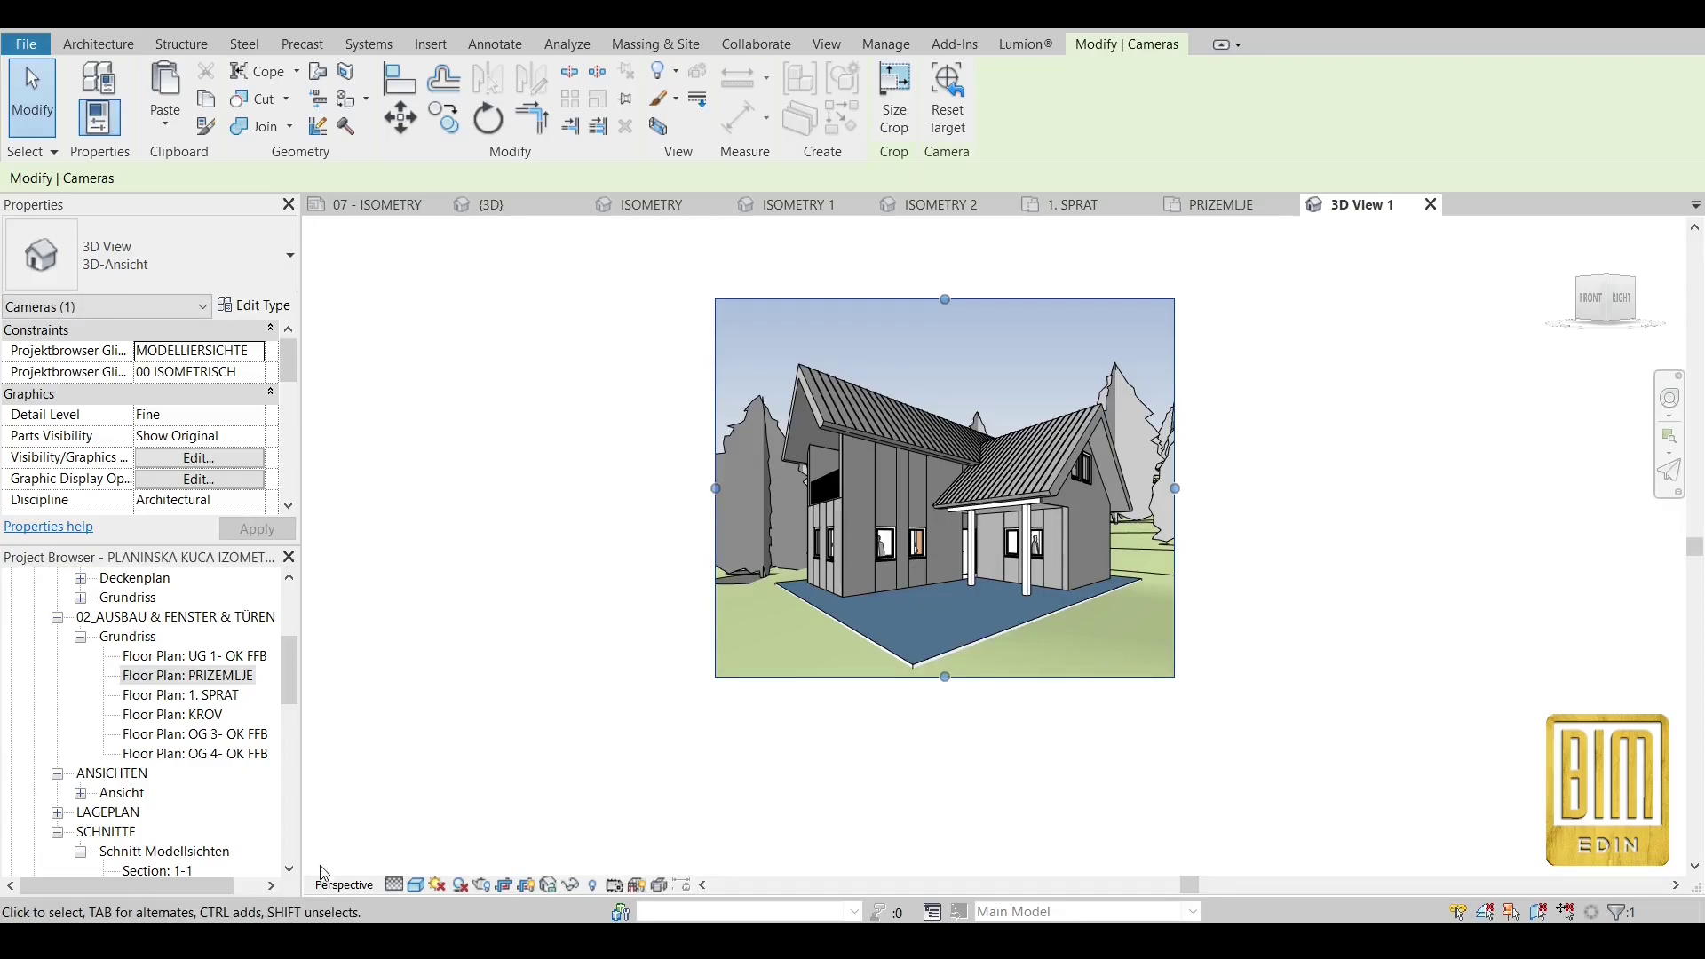
# Set the camera view's visual style to Hidden Line and extend its crop region slightly at the upper and right edges.
pyautogui.click(417, 885)
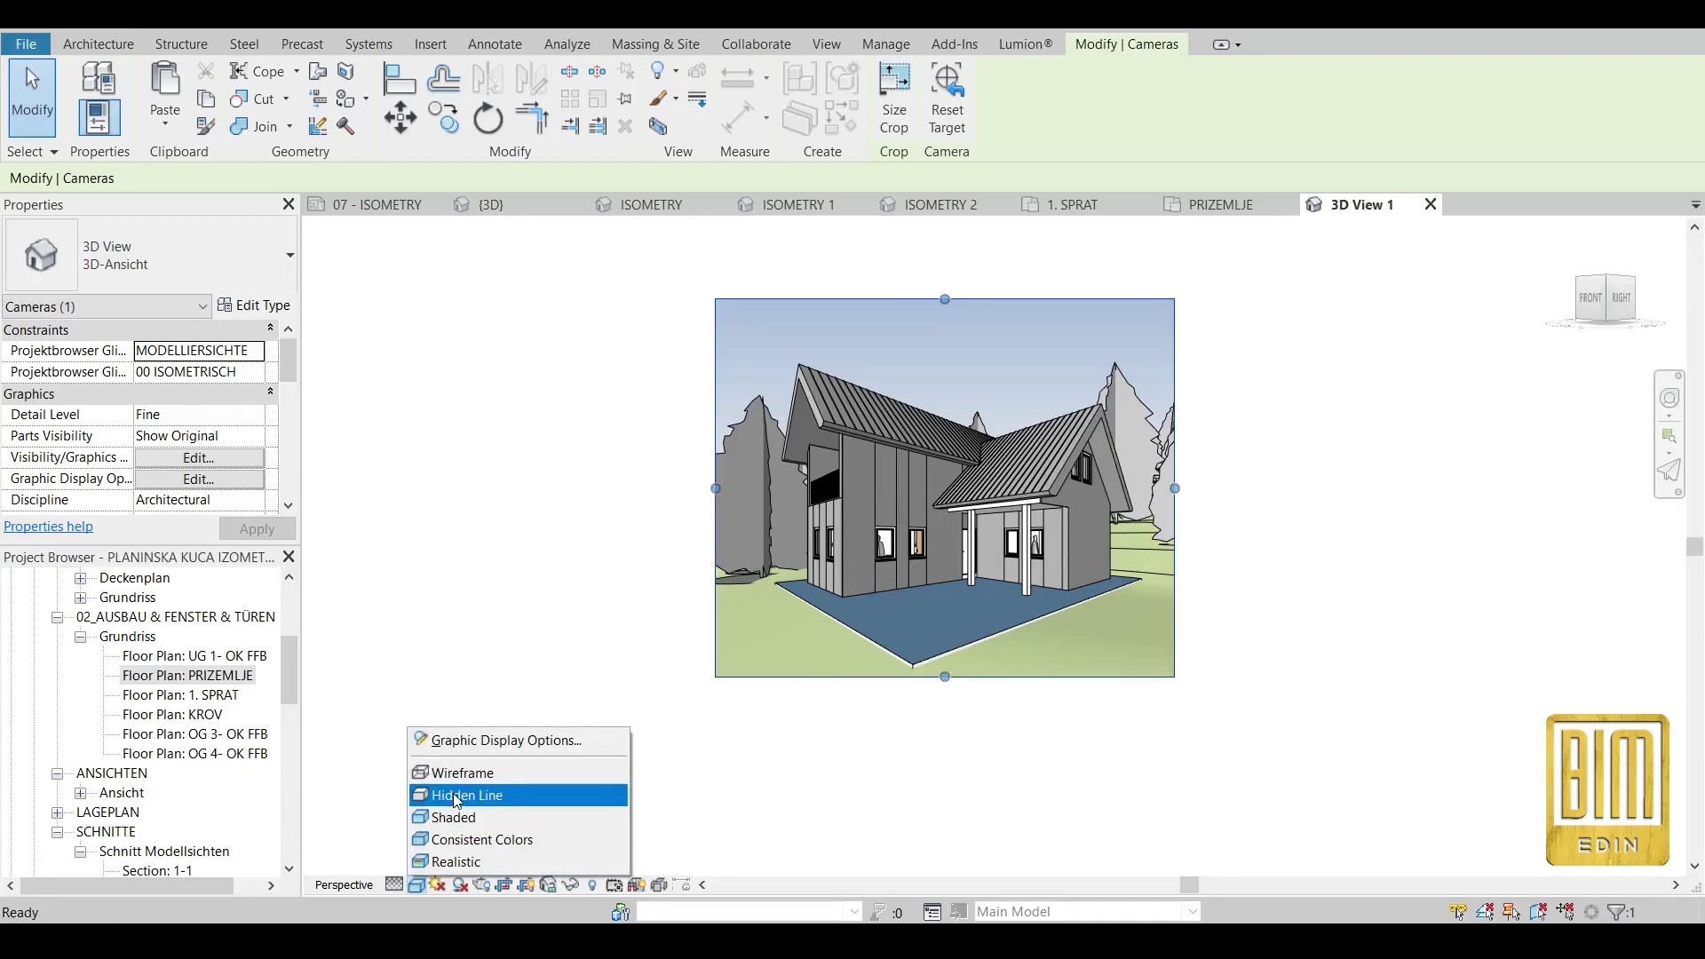
pyautogui.click(456, 795)
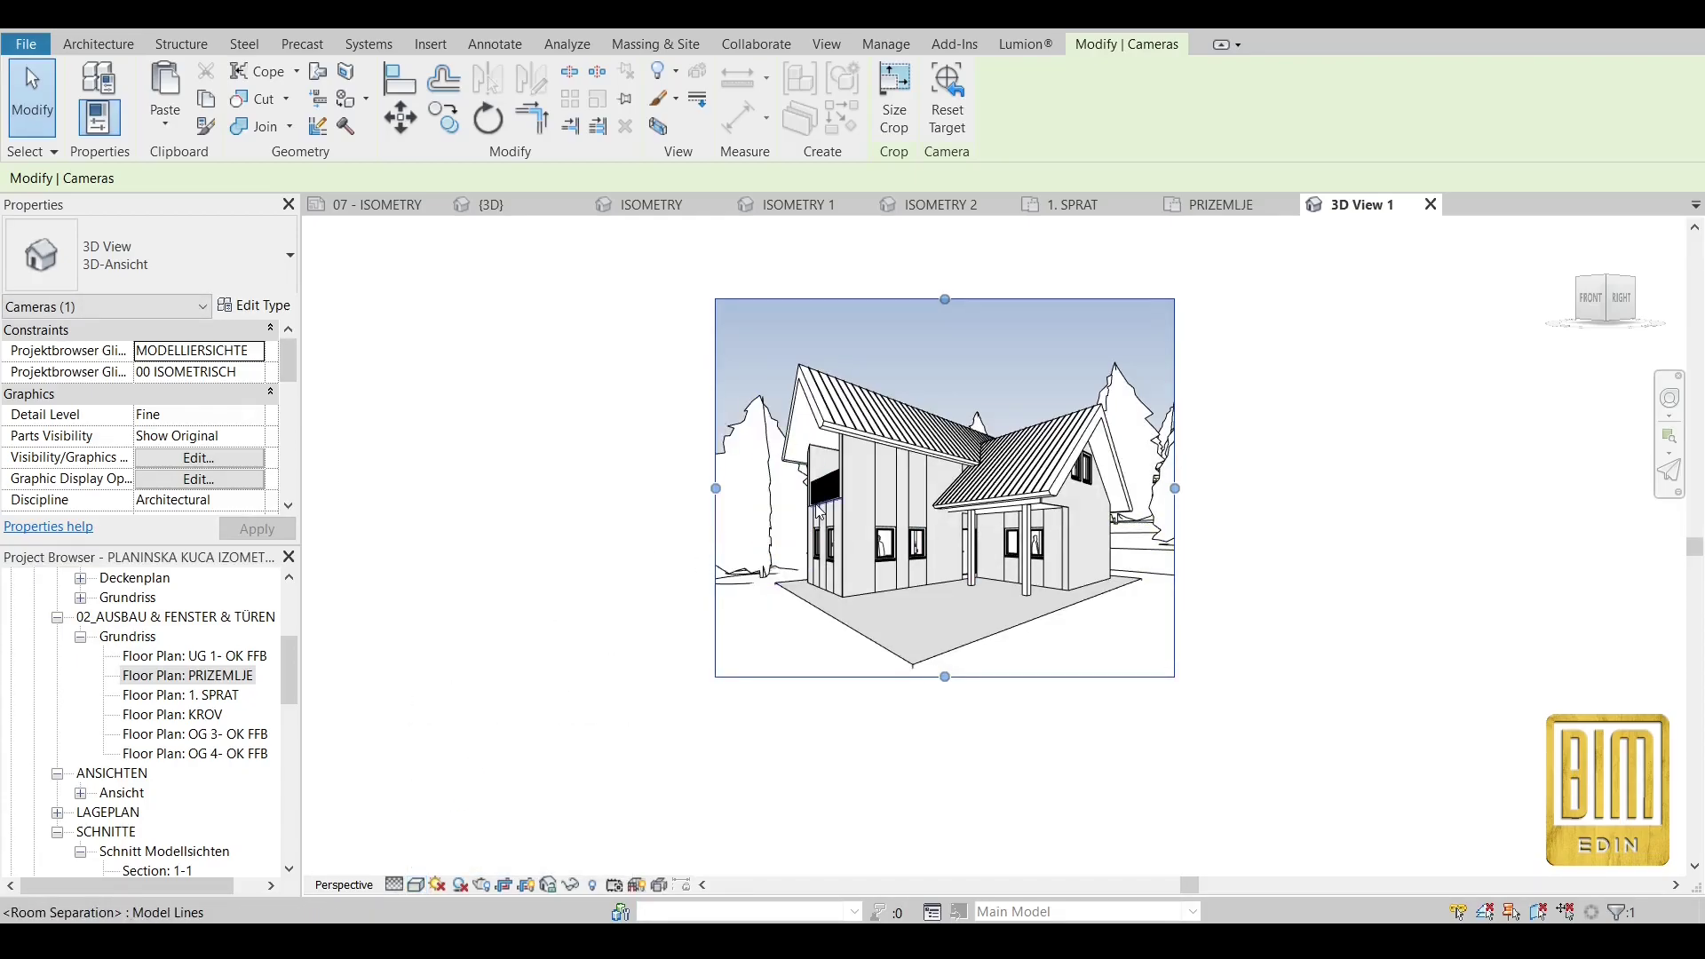
pyautogui.moveTo(945, 299); pyautogui.dragTo(947, 275)
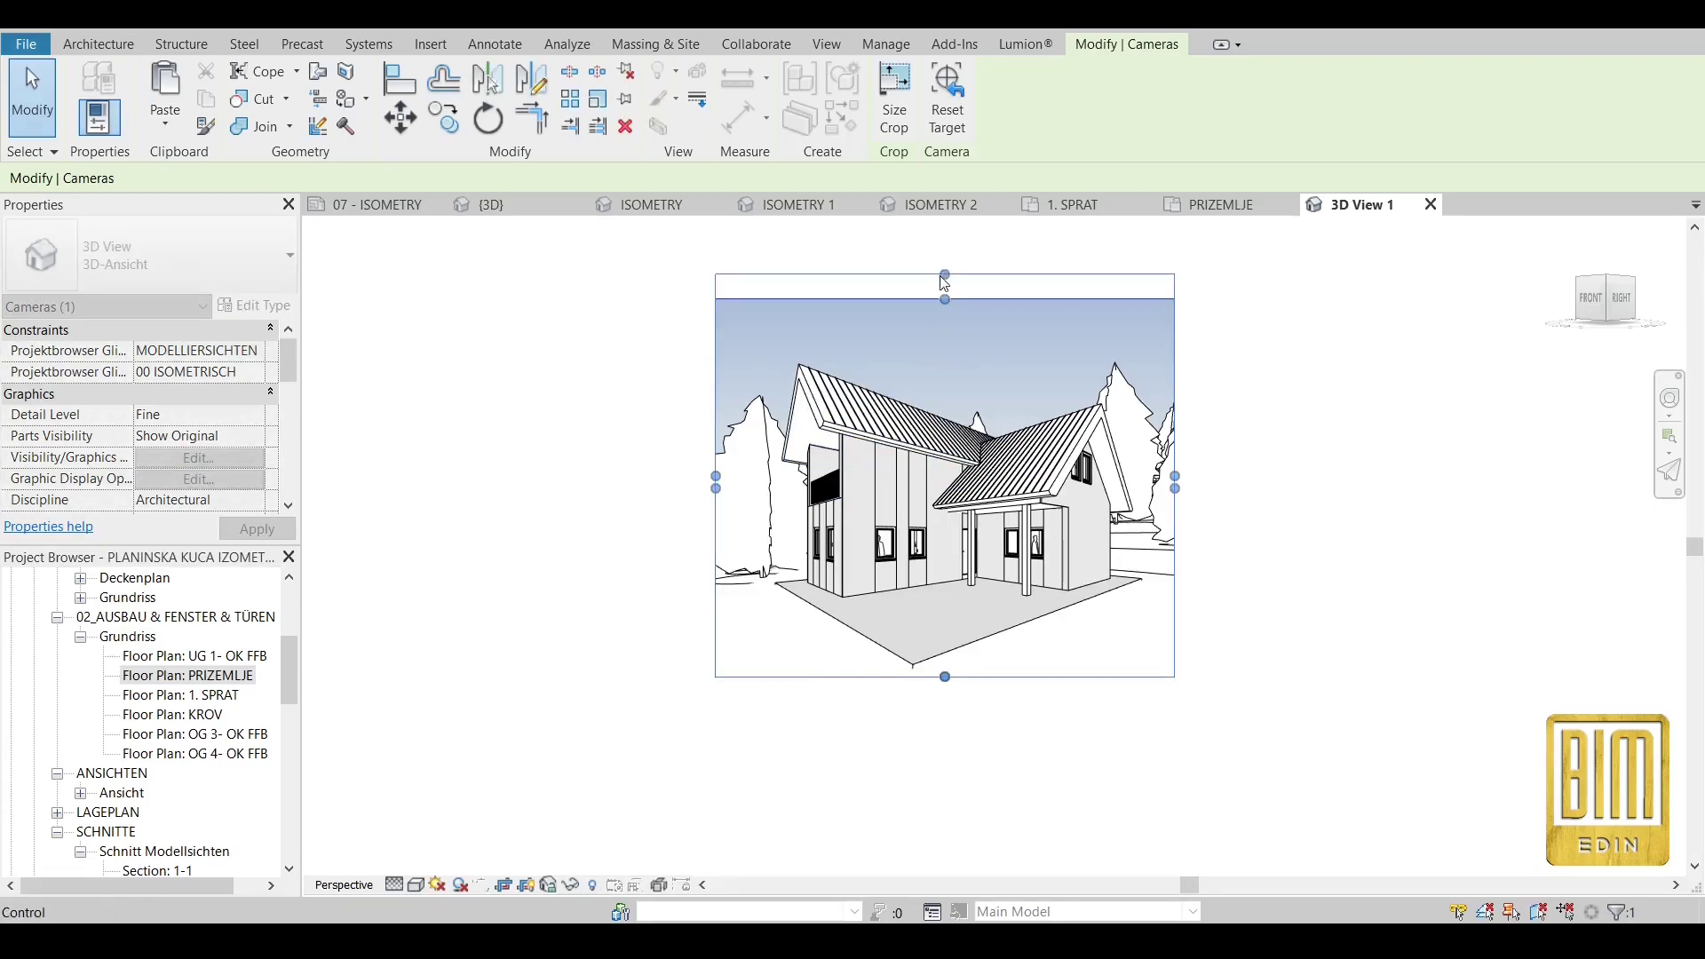
pyautogui.moveTo(1177, 477); pyautogui.dragTo(1185, 476)
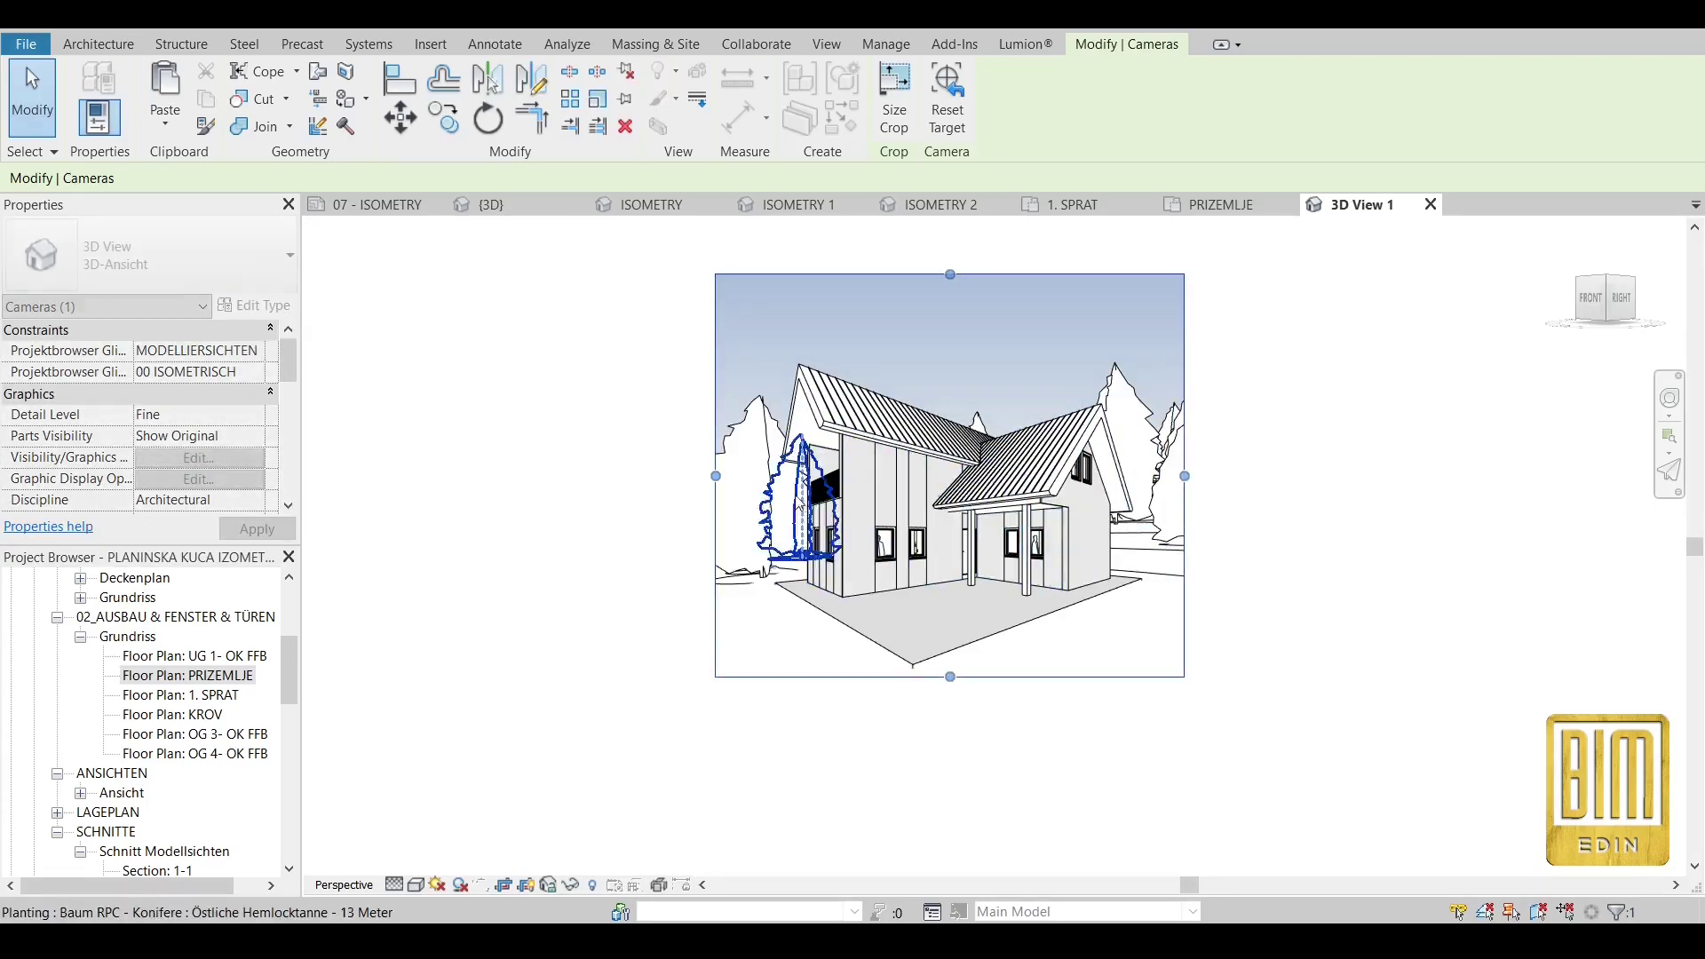
# Hide the whole planting category in the camera view, using one of the conifers beside the house.
pyautogui.click(764, 539)
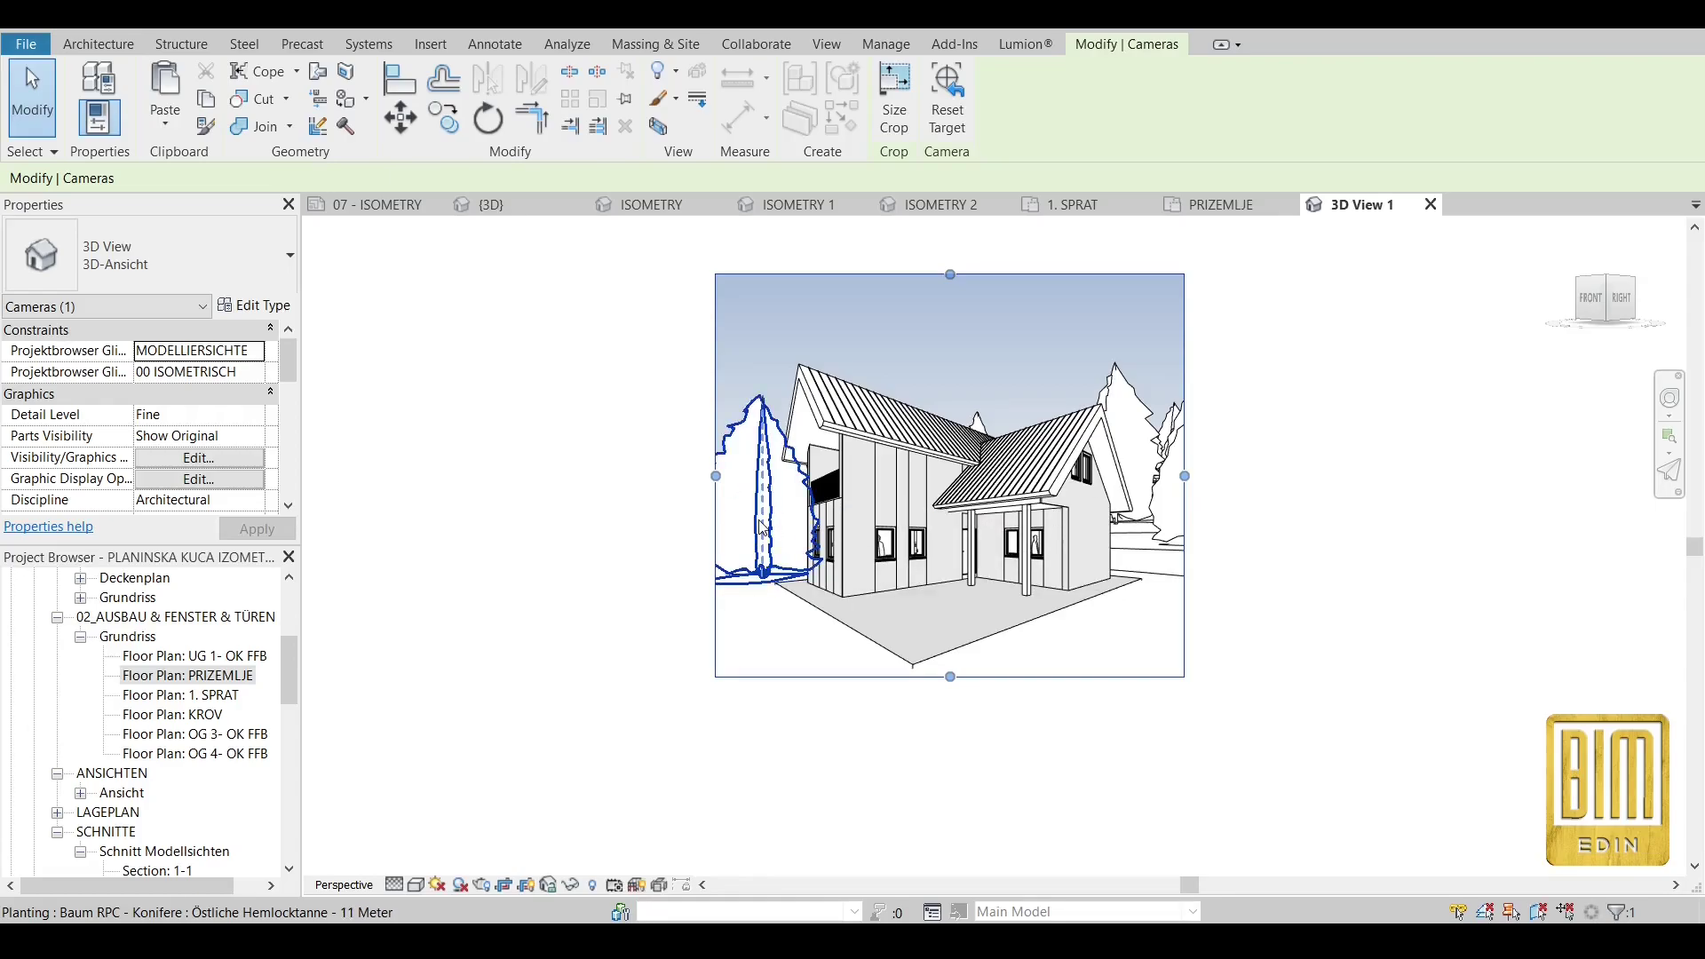
pyautogui.rightClick(762, 529)
pyautogui.moveTo(808, 542)
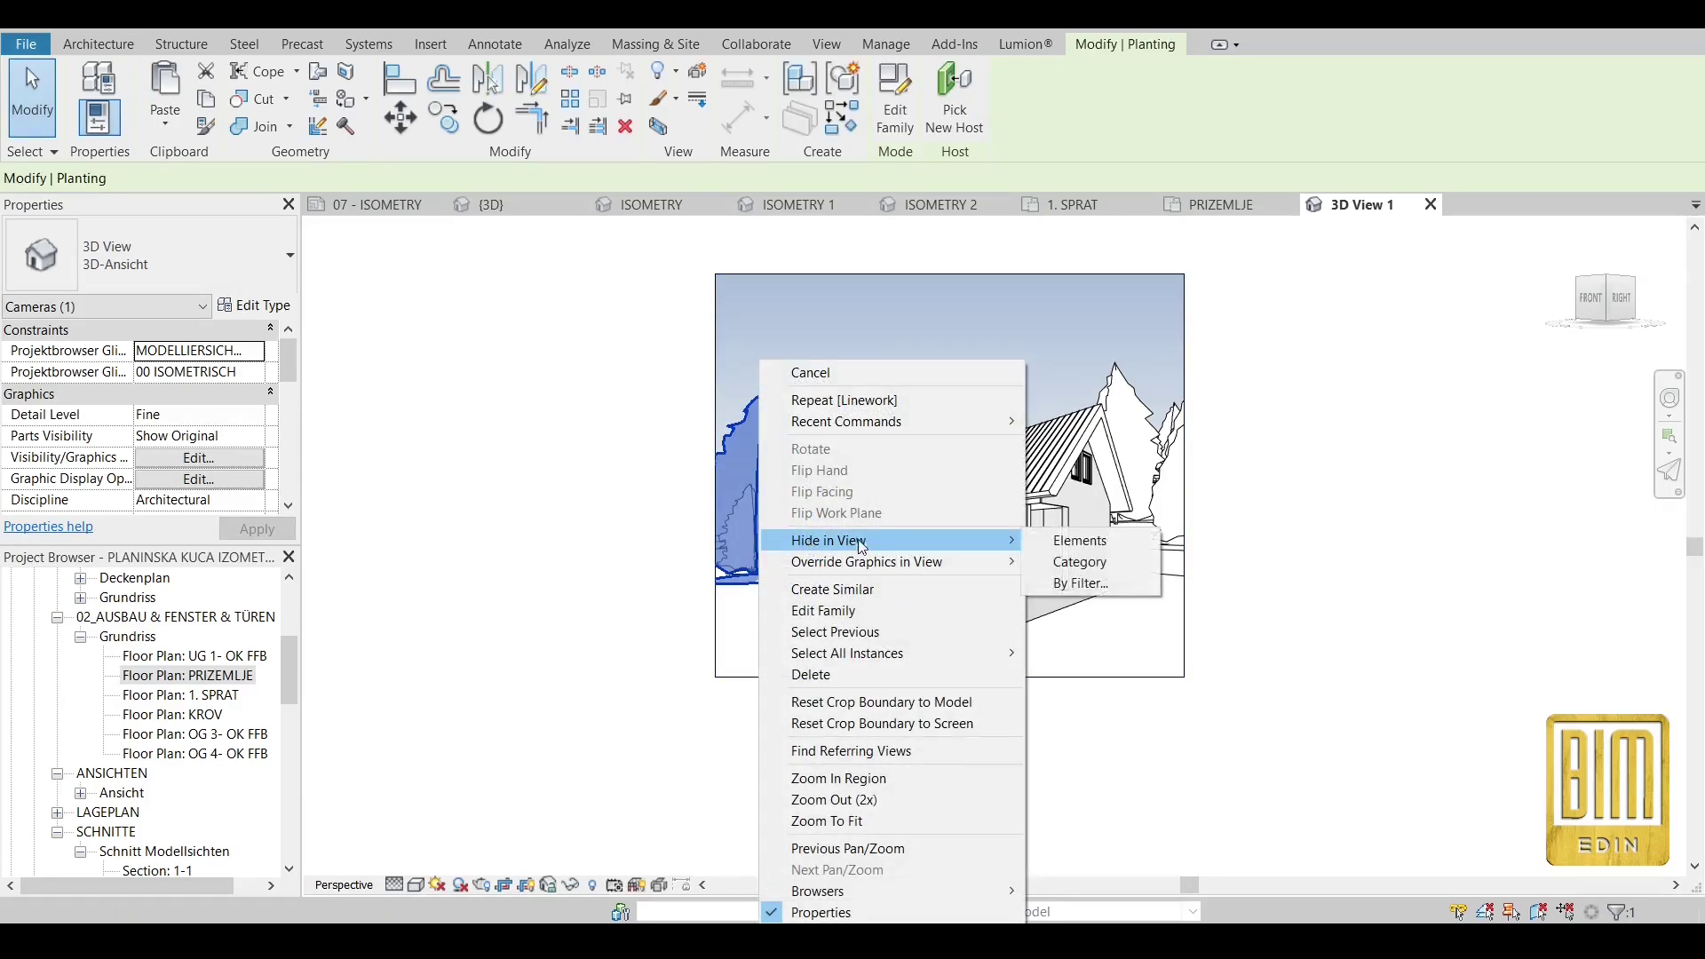
pyautogui.click(1082, 565)
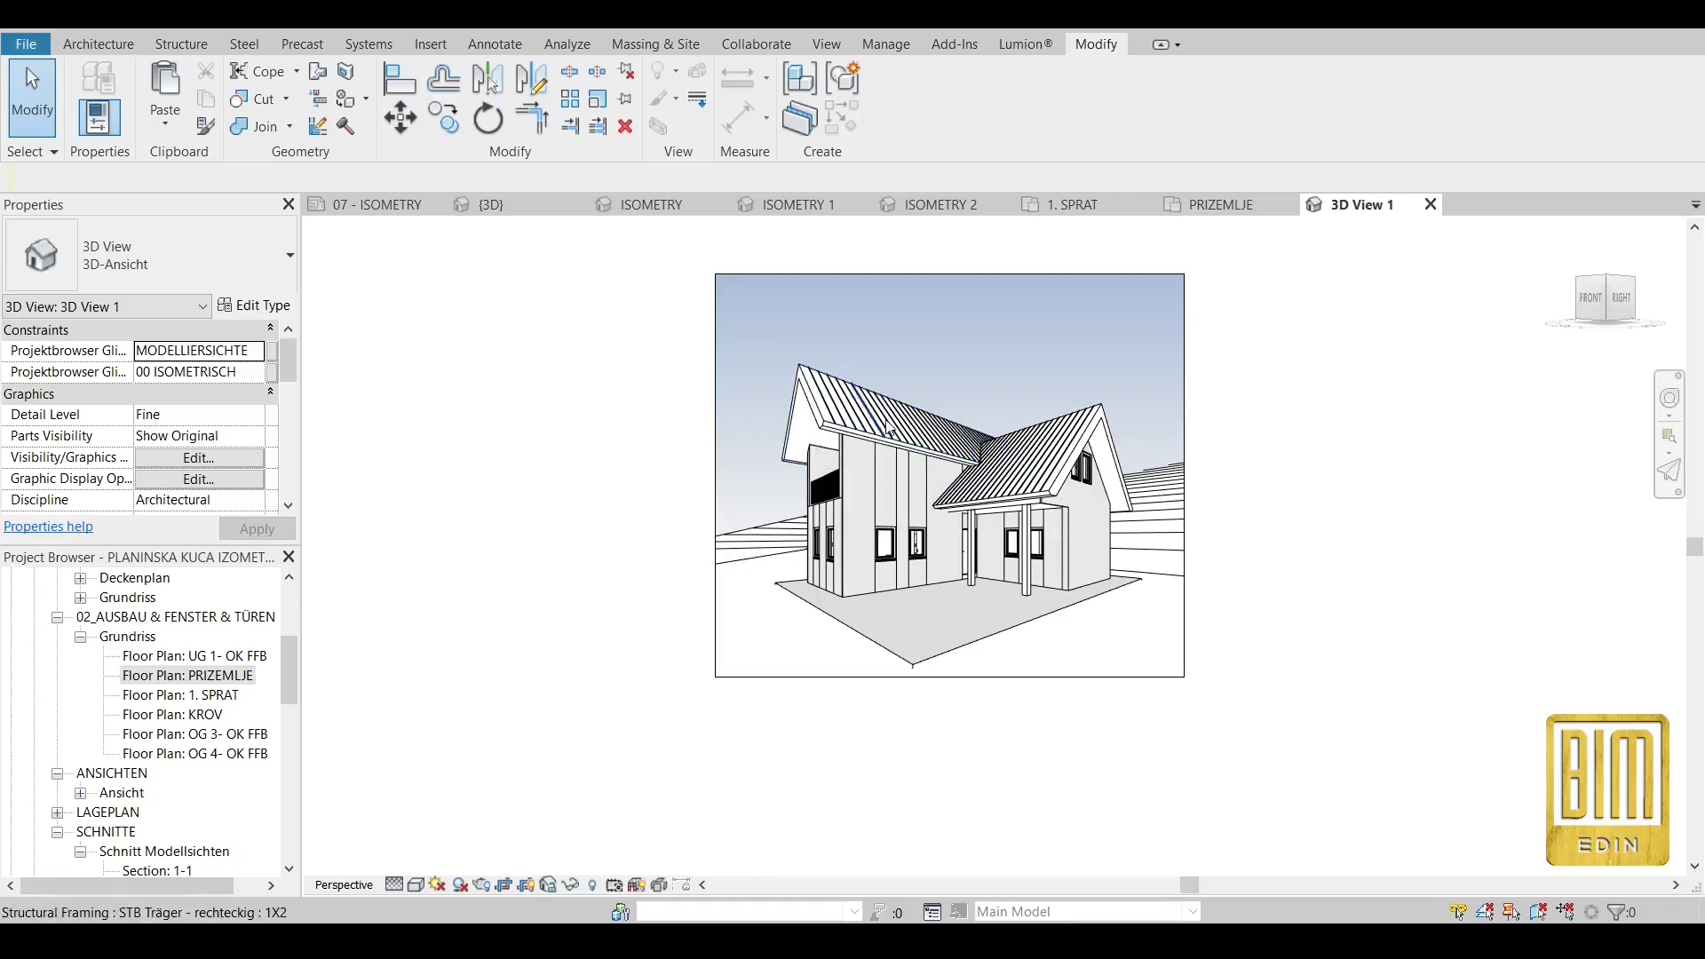
# Enable the section box for the camera view and check its extents around the house.
pyautogui.scroll(-2, 541, 427)
pyautogui.scroll(-5, 221, 390)
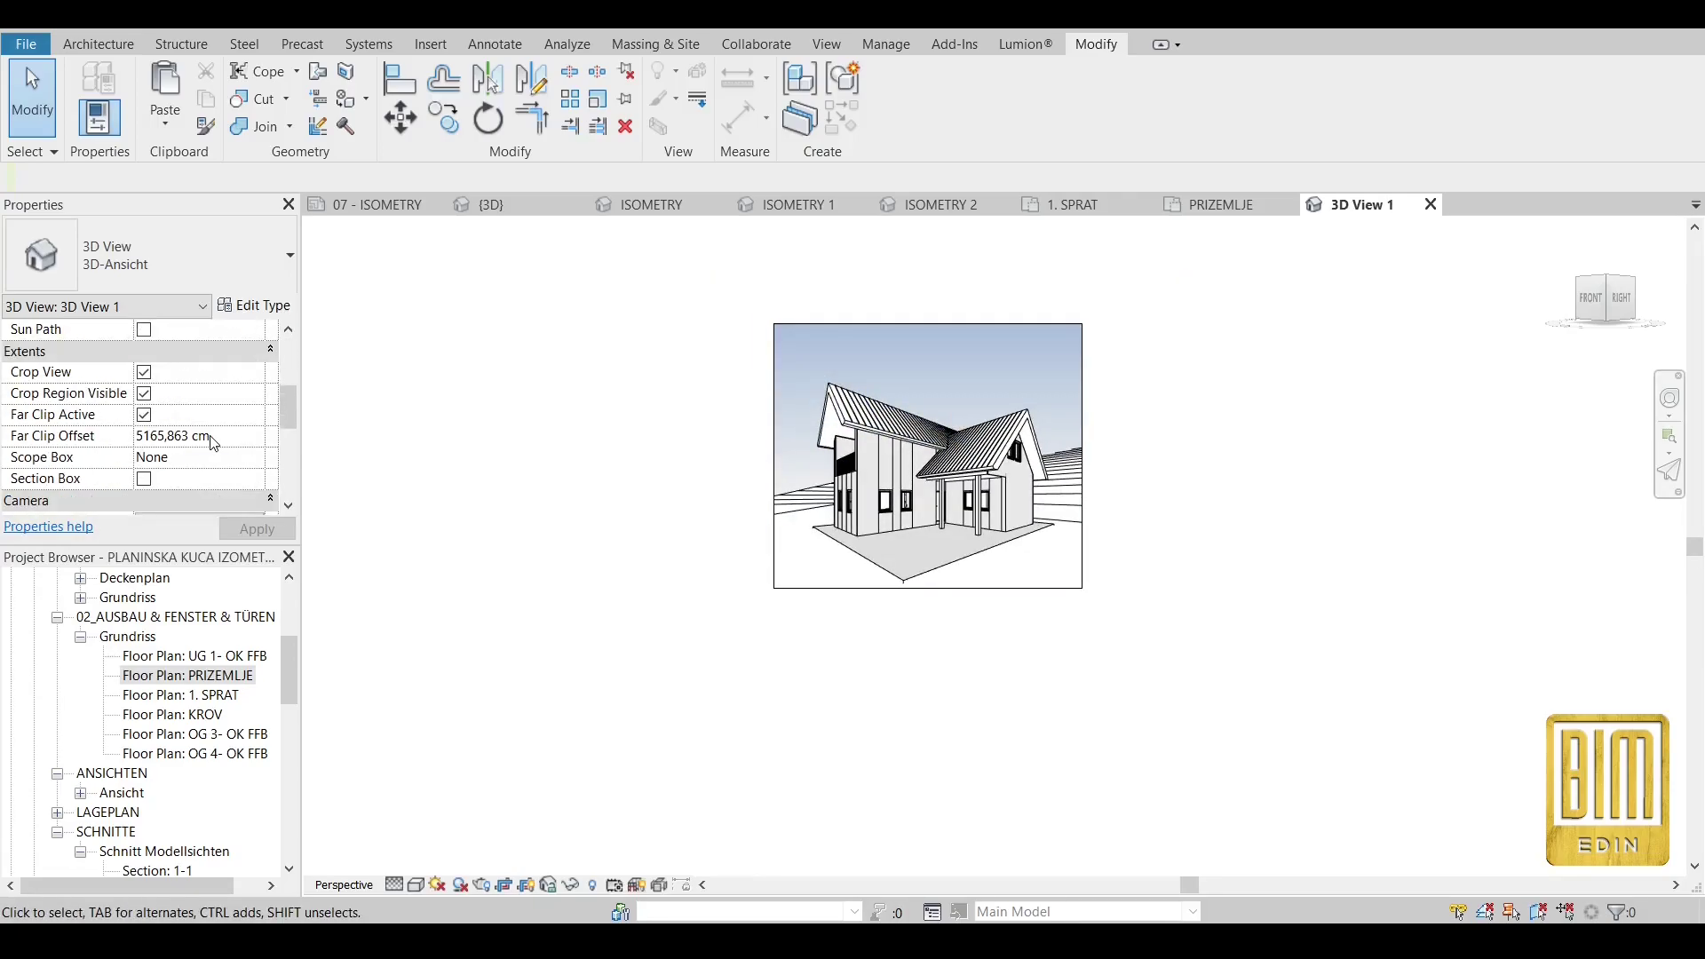
pyautogui.click(144, 480)
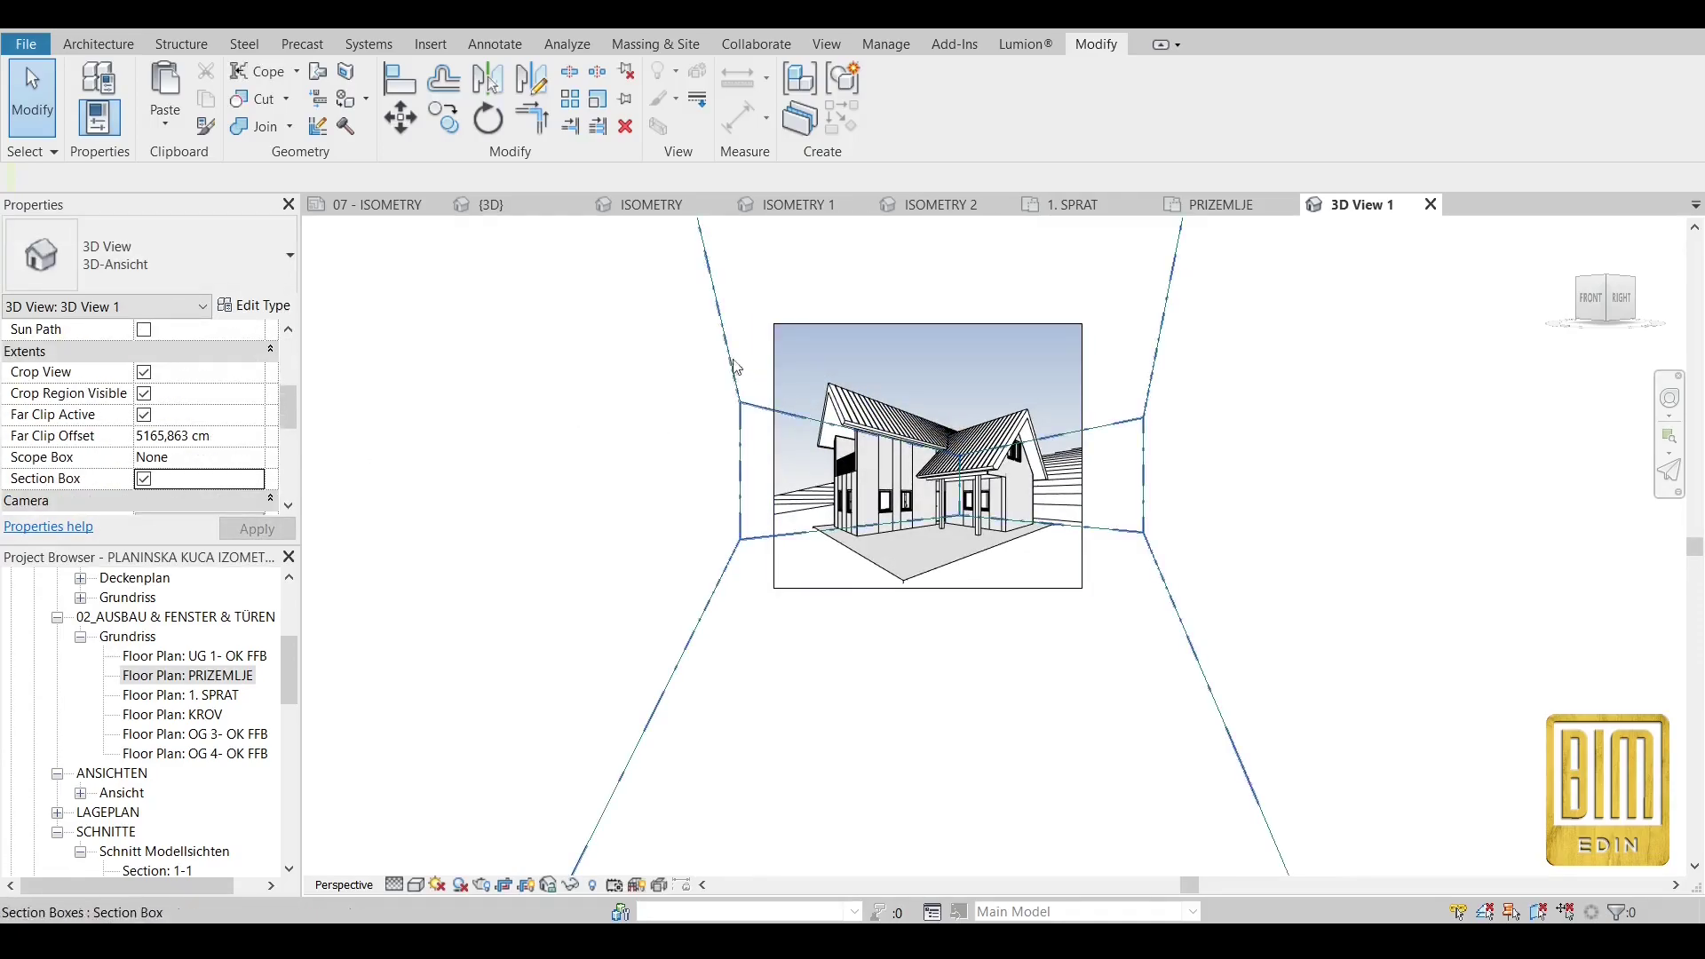
pyautogui.click(742, 359)
pyautogui.scroll(-5, 852, 388)
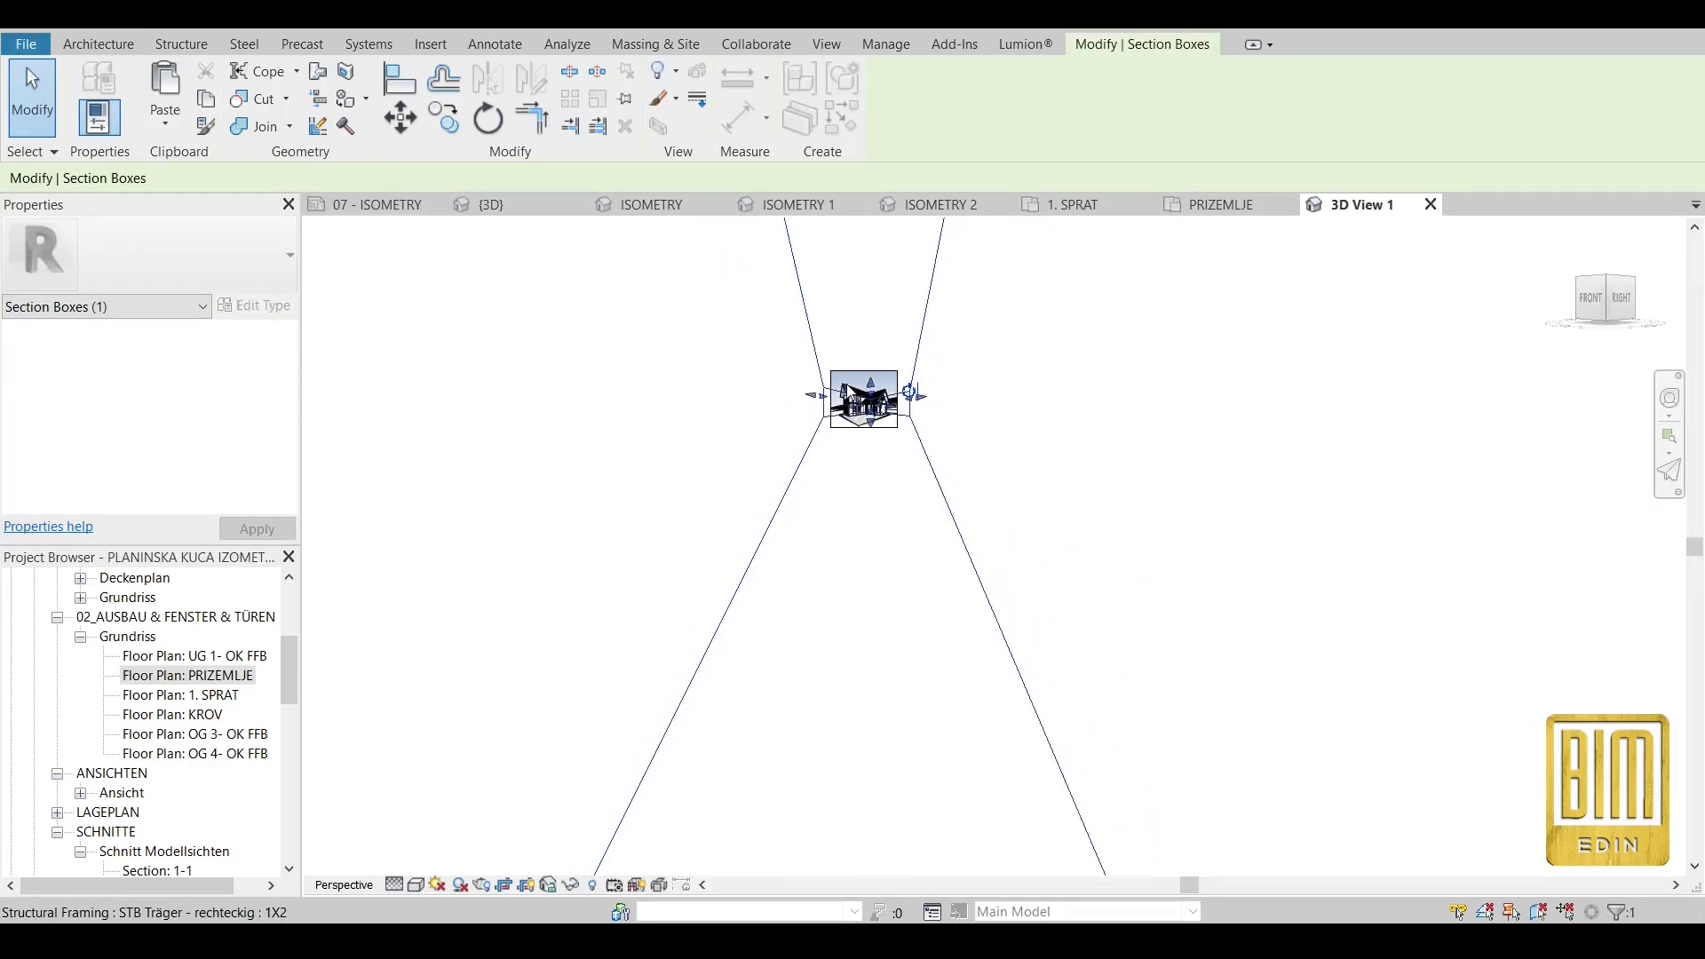
pyautogui.scroll(-2, 847, 387)
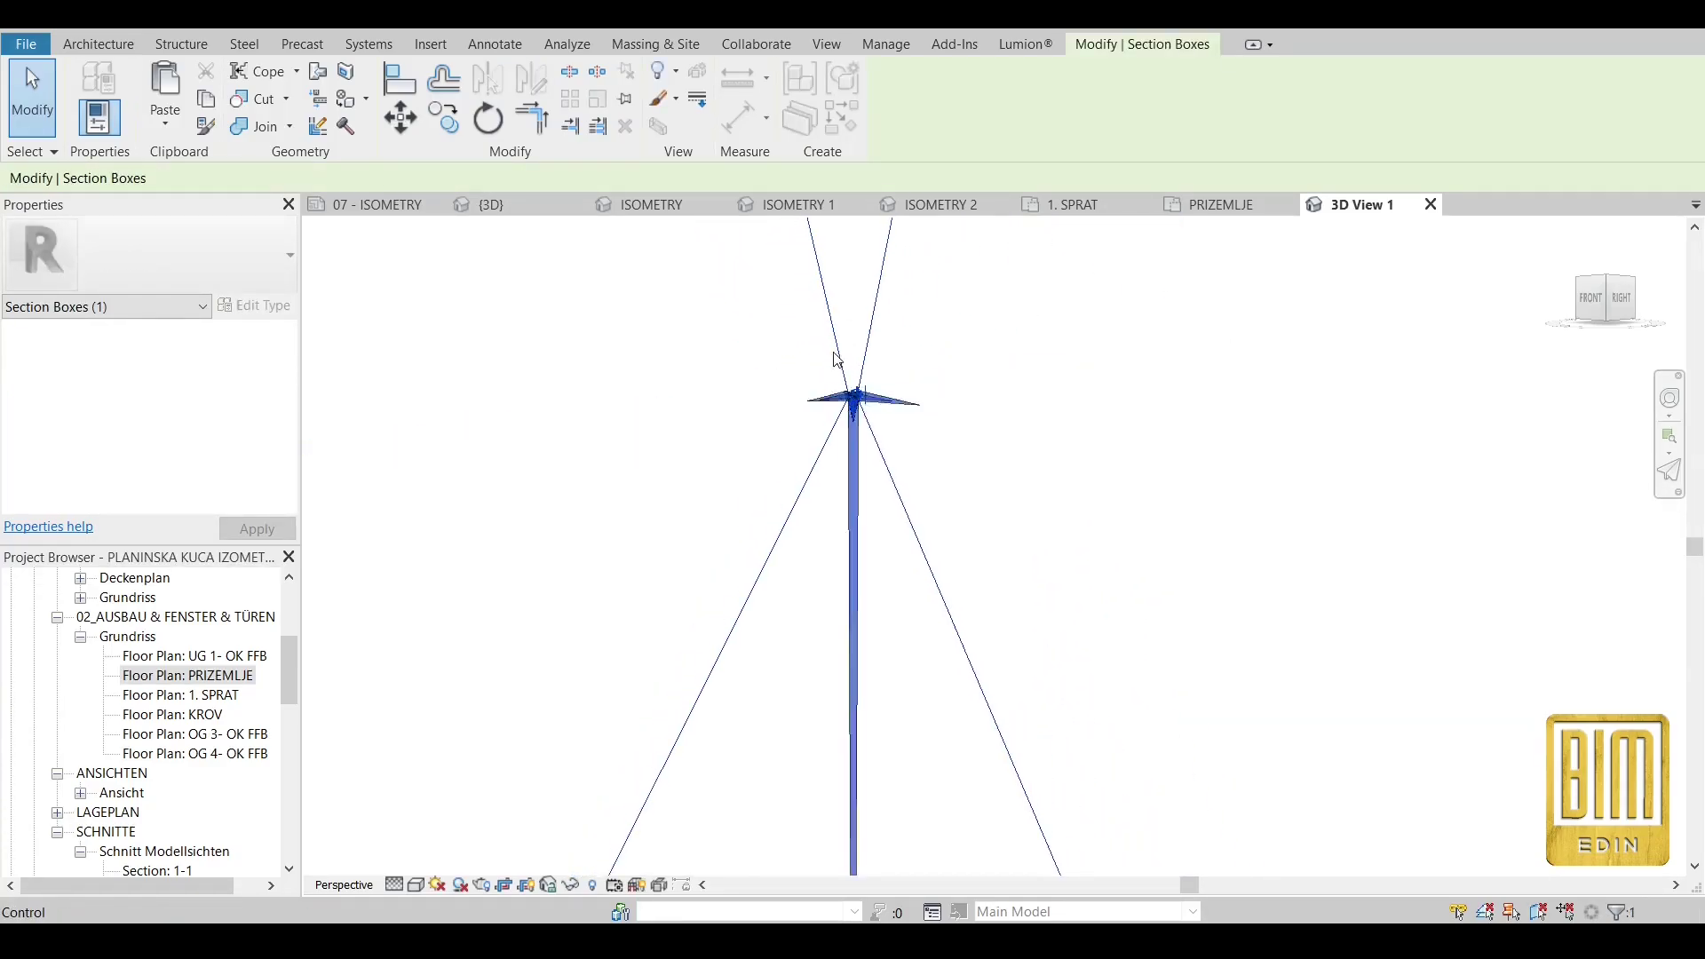
pyautogui.scroll(3, 841, 354)
pyautogui.scroll(10, 887, 513)
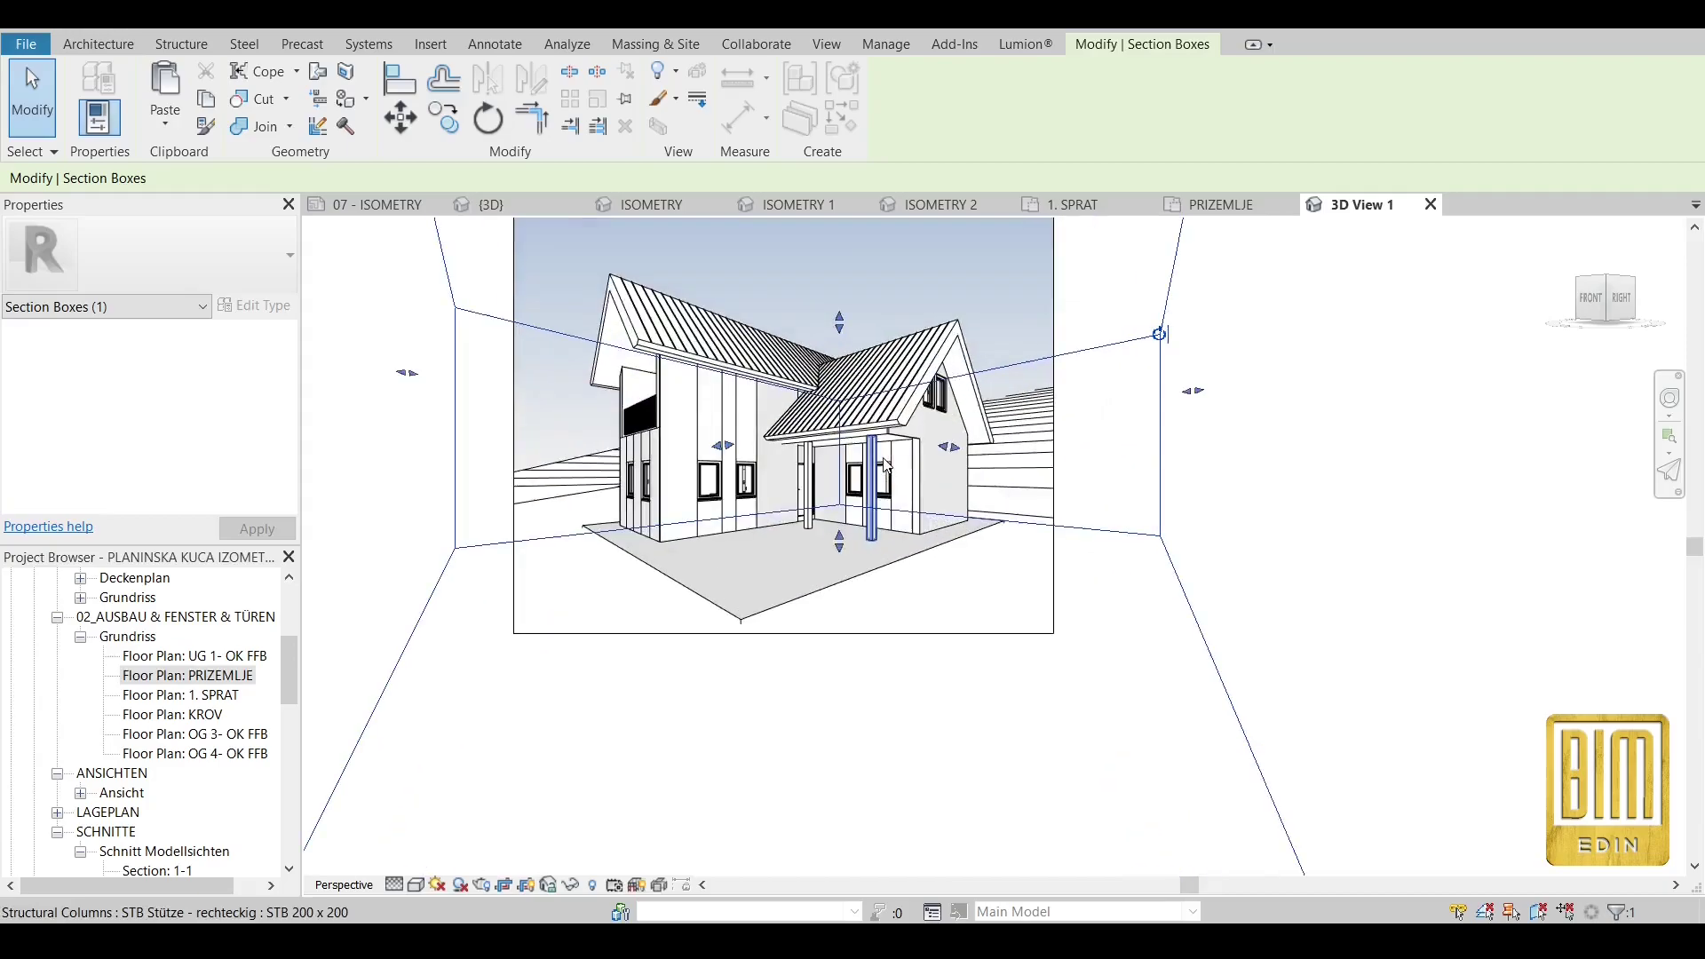
pyautogui.click(666, 257)
# Switch the camera view's projection mode from perspective to orthographic.
pyautogui.scroll(-6, 203, 464)
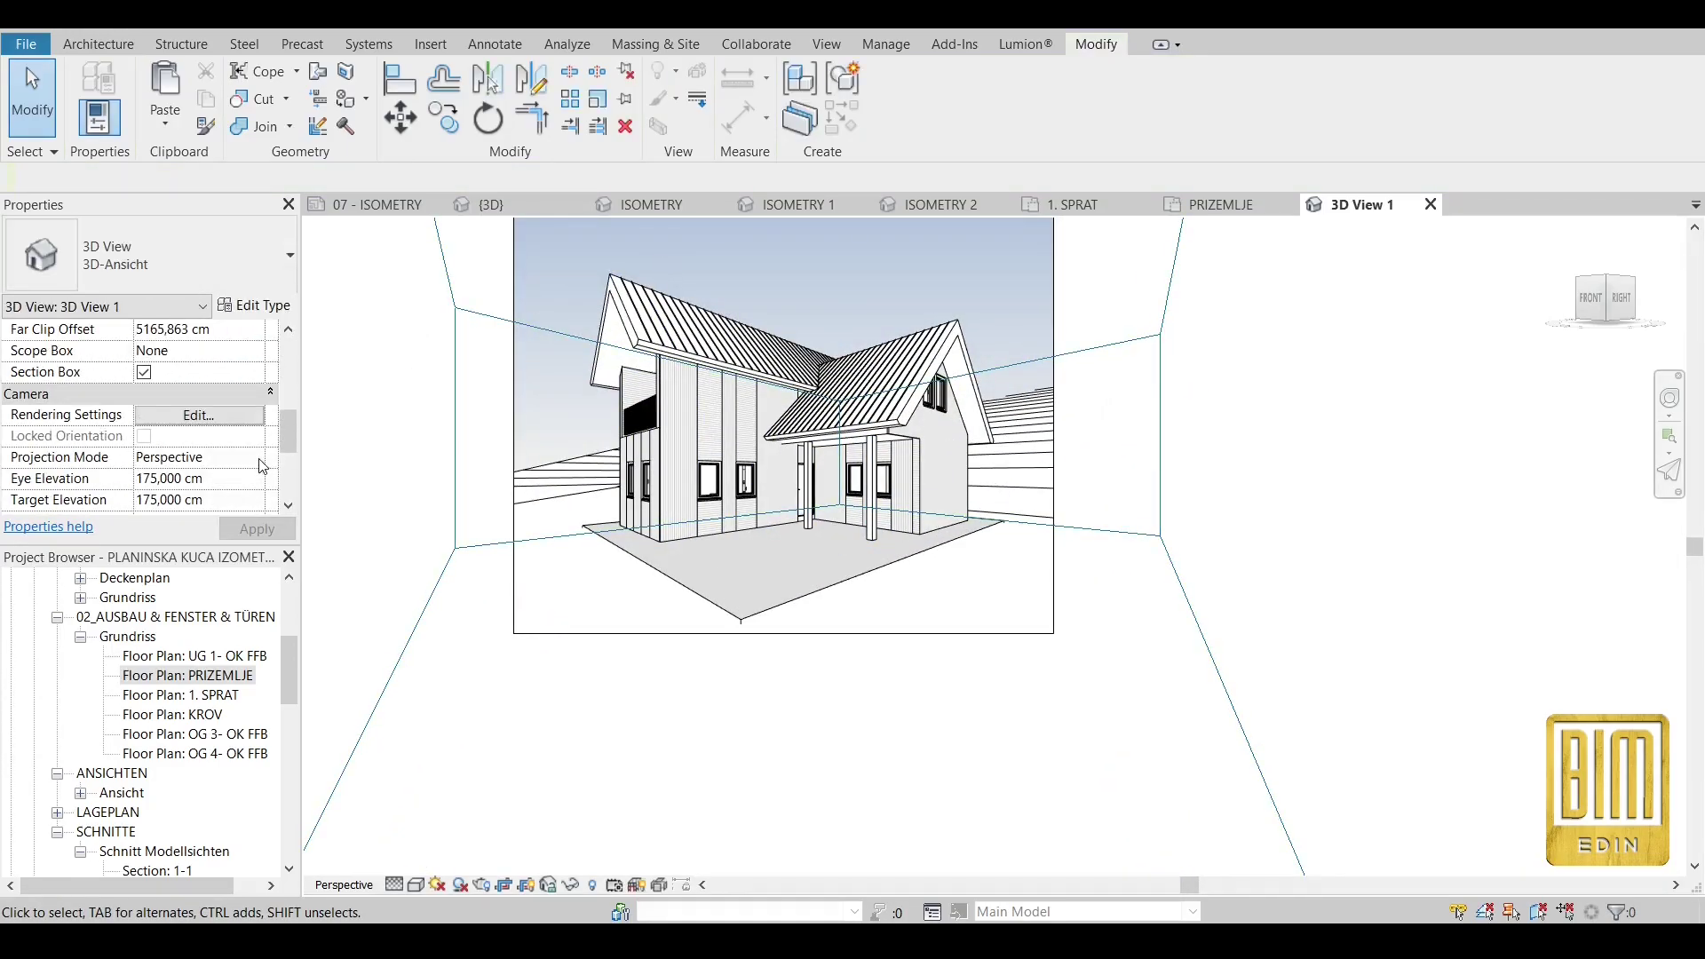
pyautogui.click(263, 466)
pyautogui.click(200, 477)
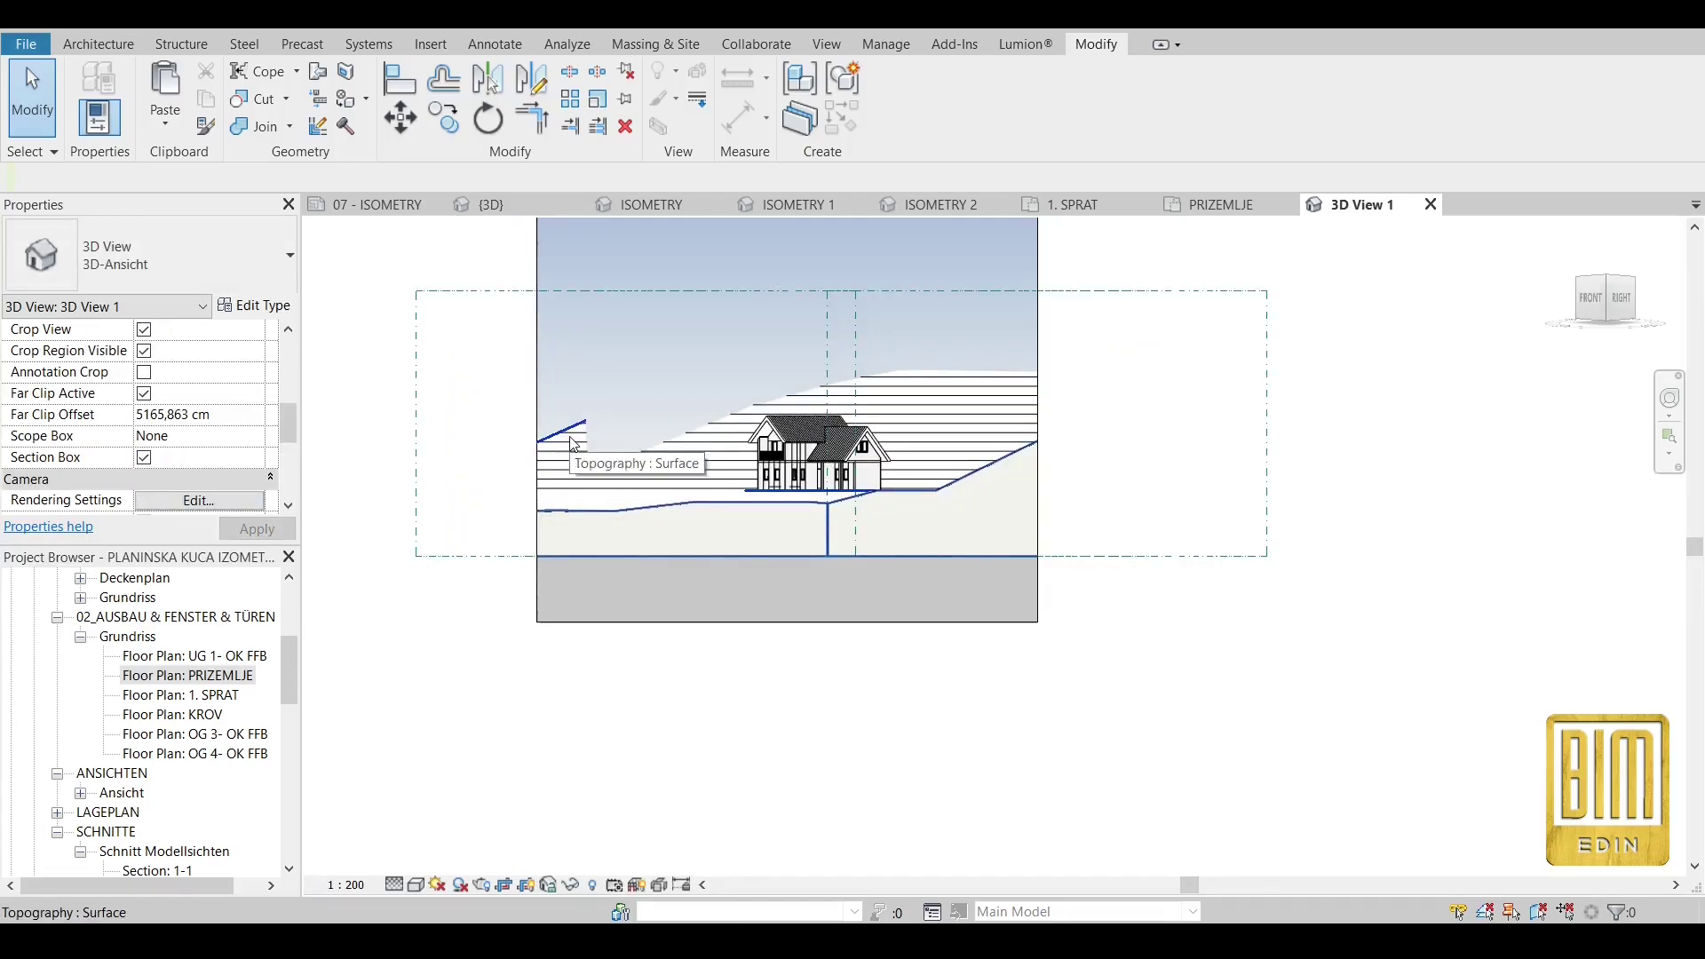
# Shrink the section box toward the house by pulling in its sides, lowering its top above the roof and raising its bottom below ground.
pyautogui.click(730, 290)
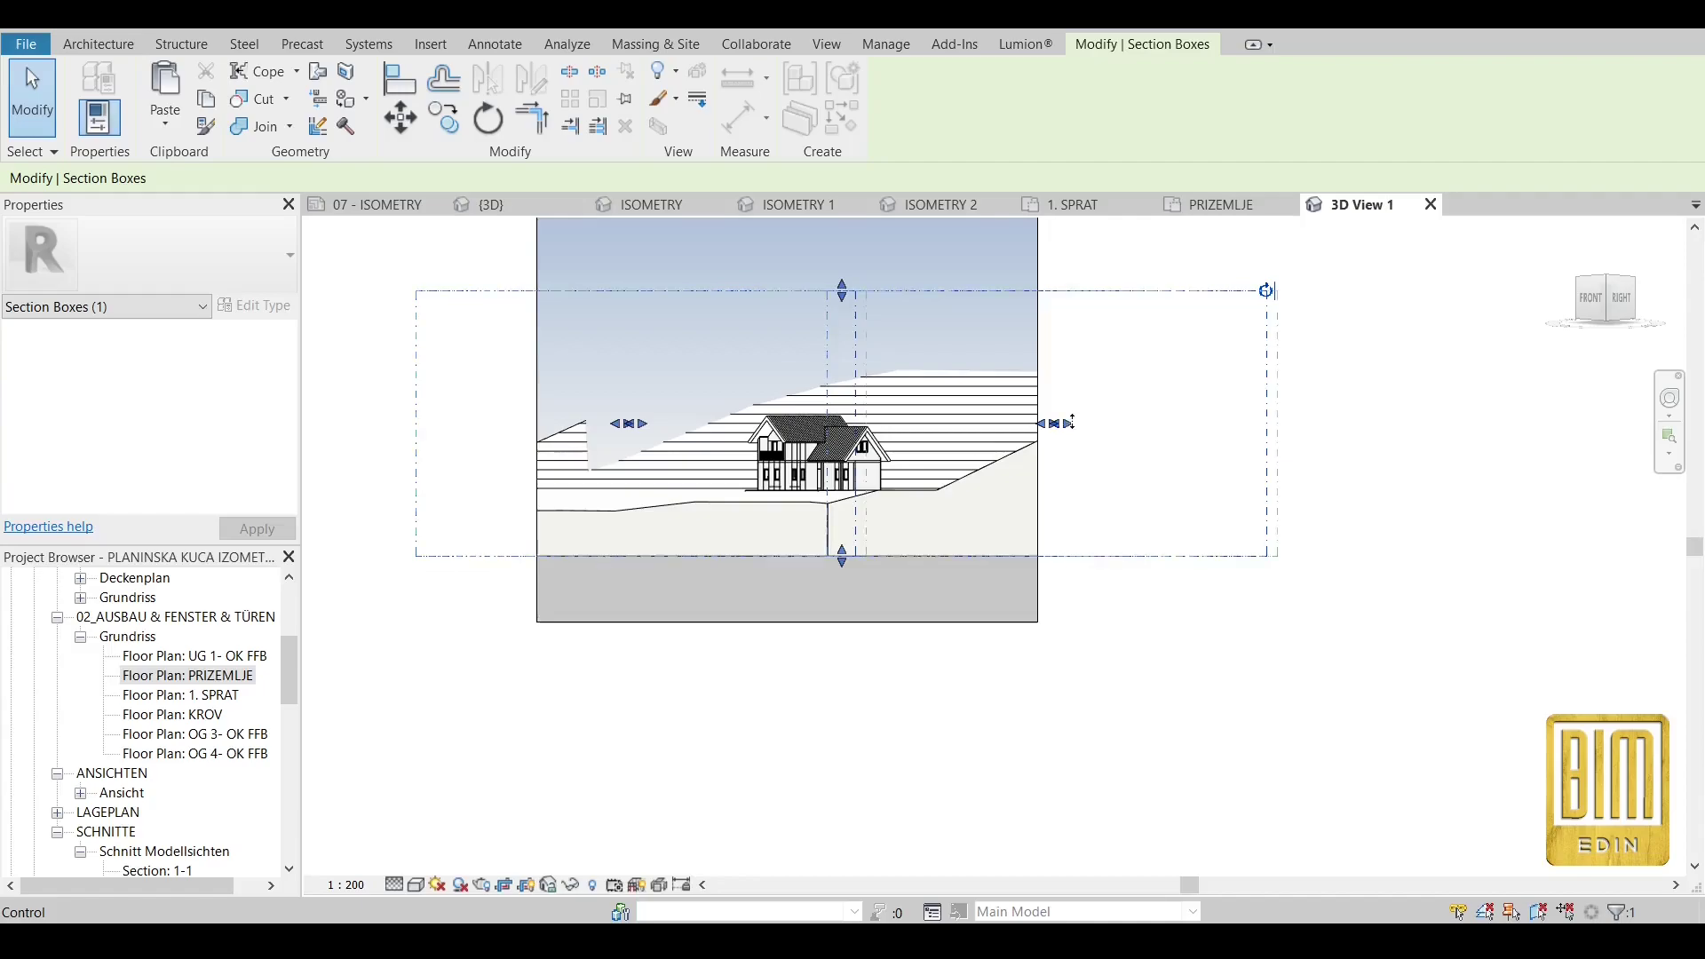
pyautogui.moveTo(1070, 423); pyautogui.dragTo(906, 423)
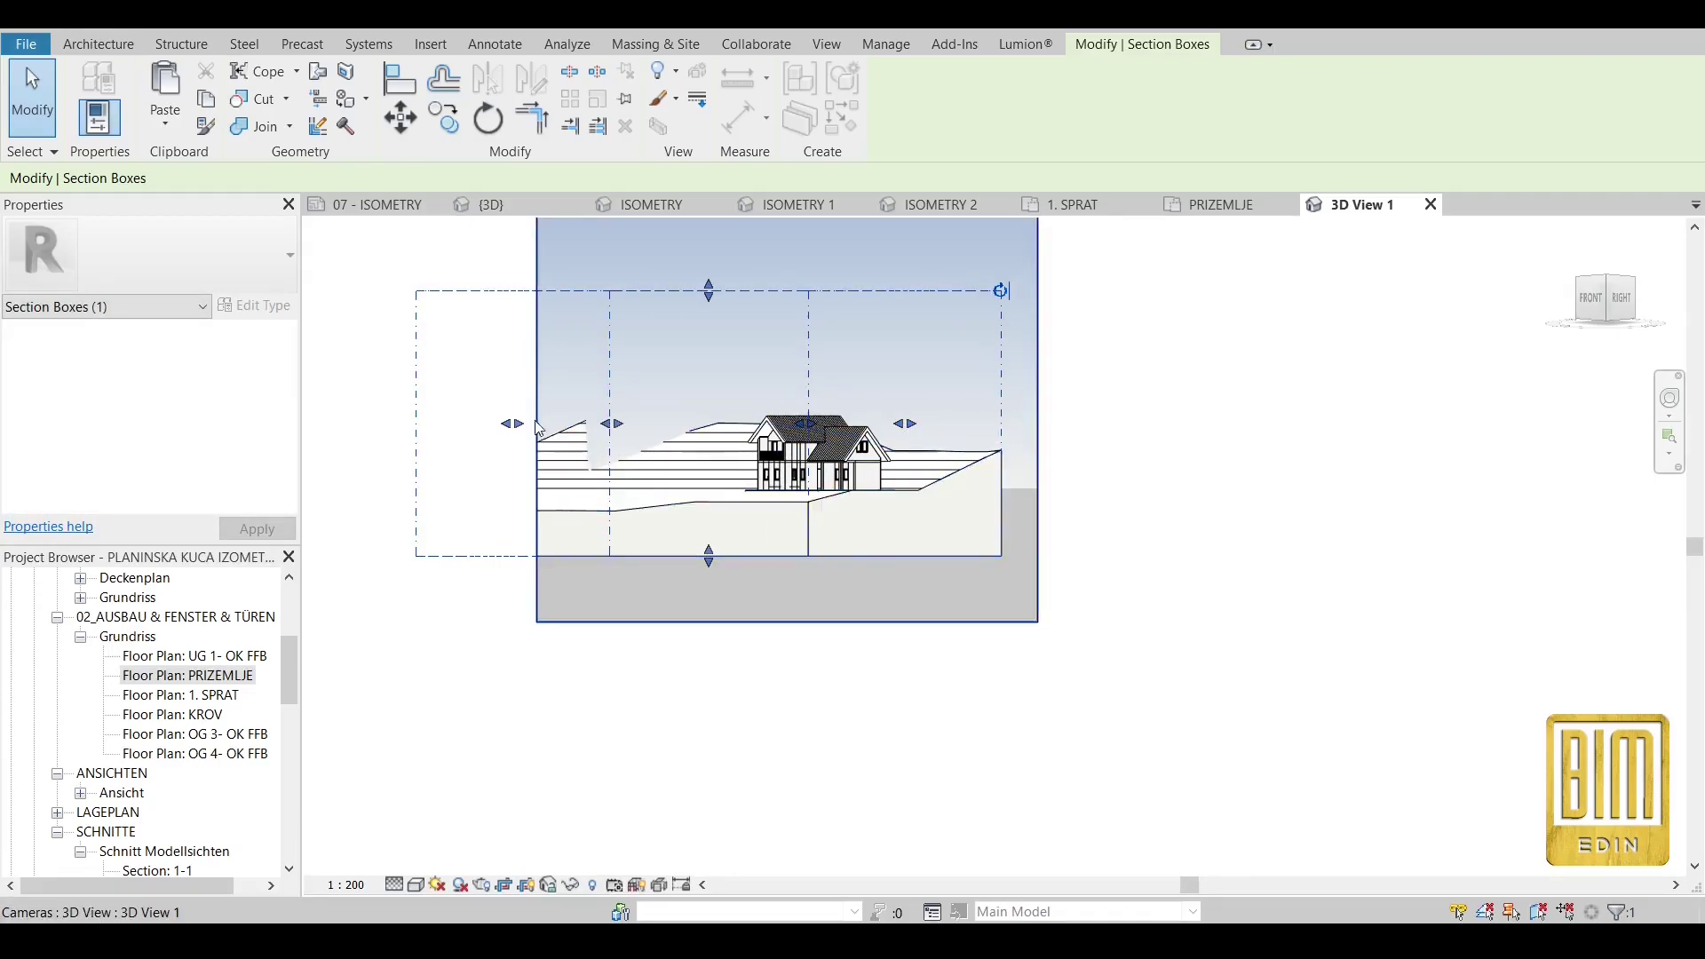
pyautogui.moveTo(528, 424); pyautogui.dragTo(913, 444)
pyautogui.scroll(5, 696, 439)
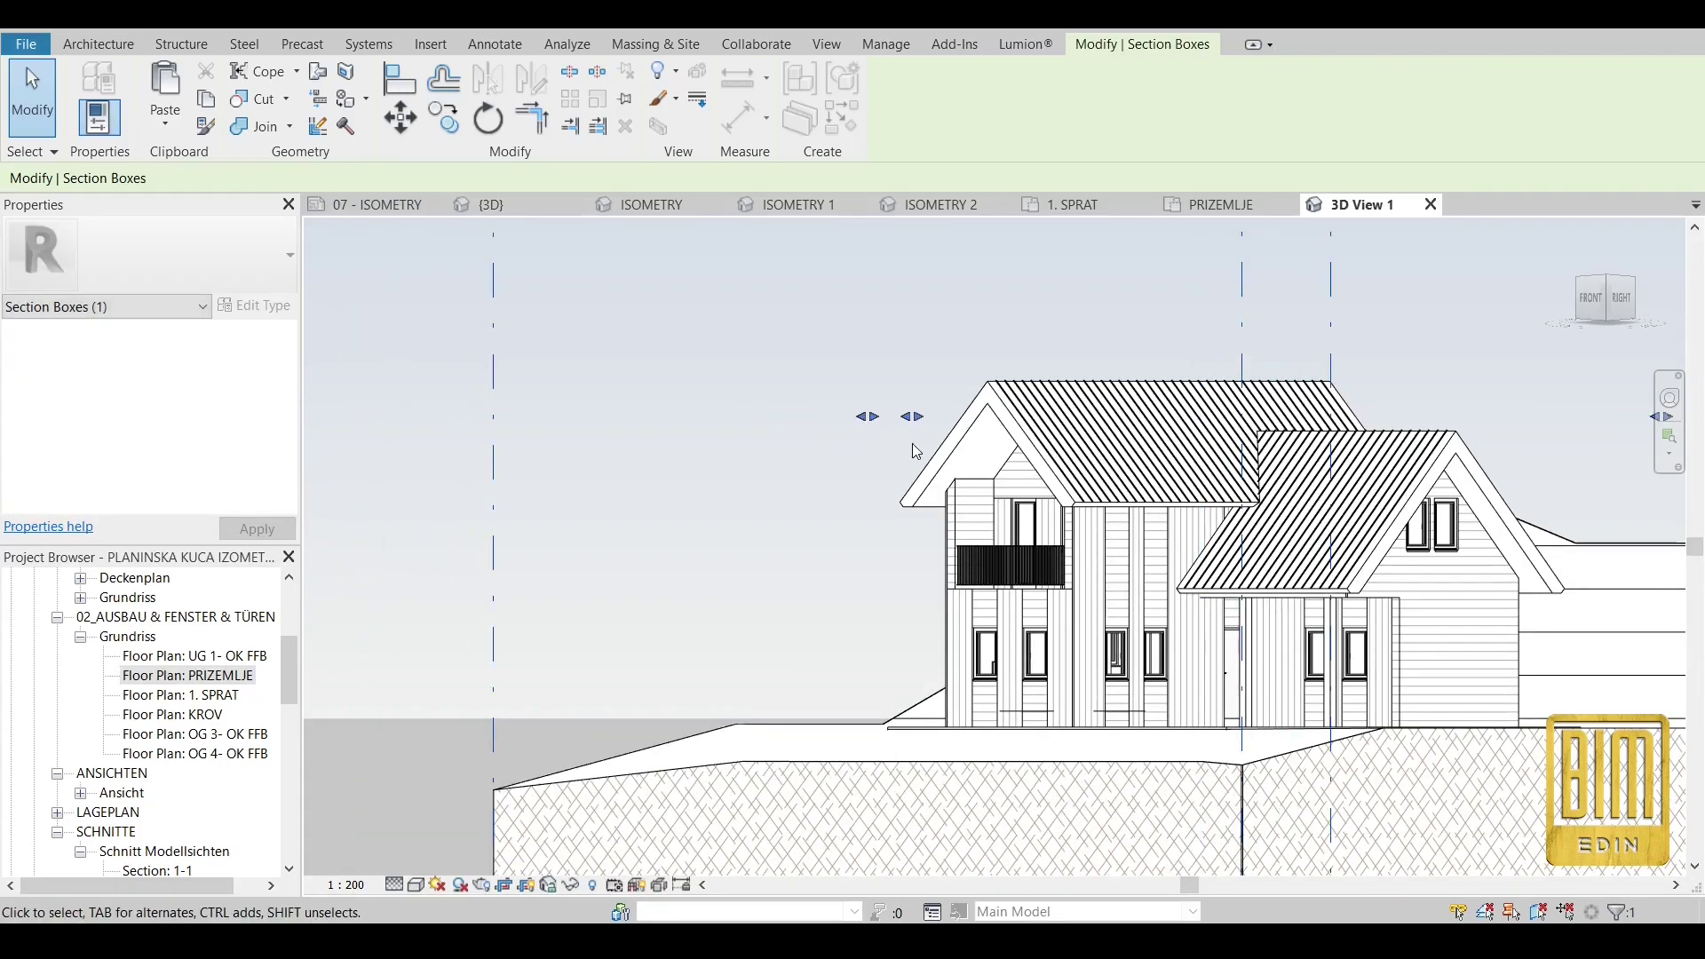
pyautogui.scroll(-6, 805, 460)
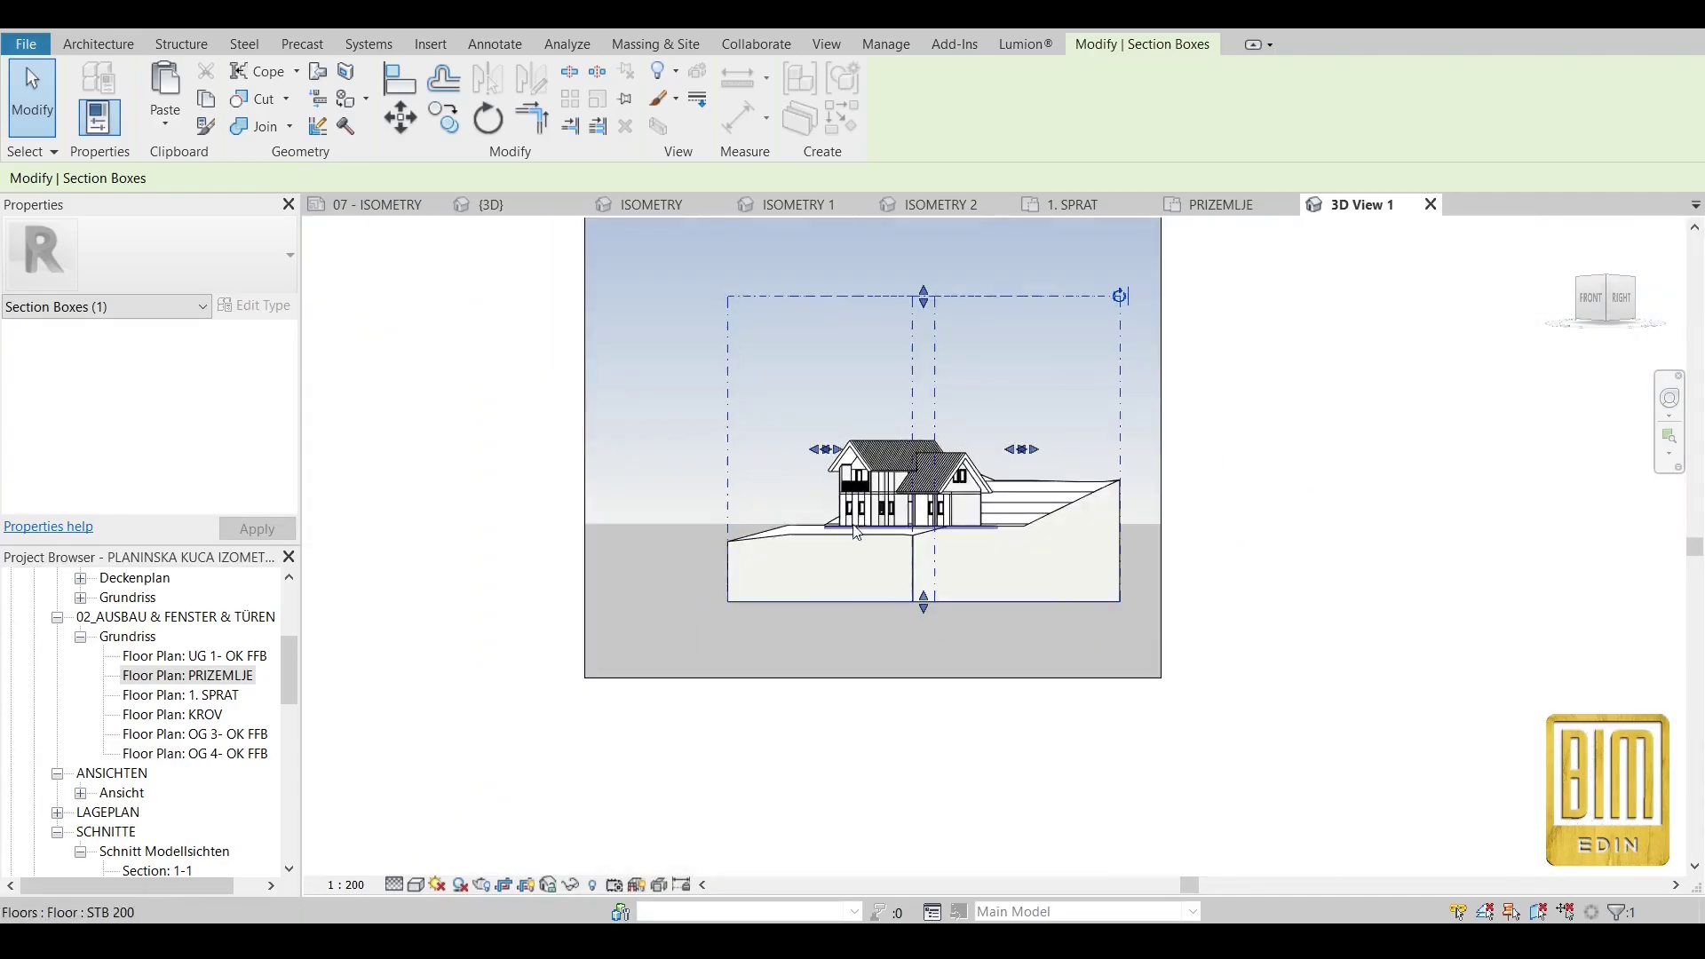
pyautogui.moveTo(920, 317); pyautogui.dragTo(930, 415)
pyautogui.moveTo(924, 602); pyautogui.dragTo(924, 553)
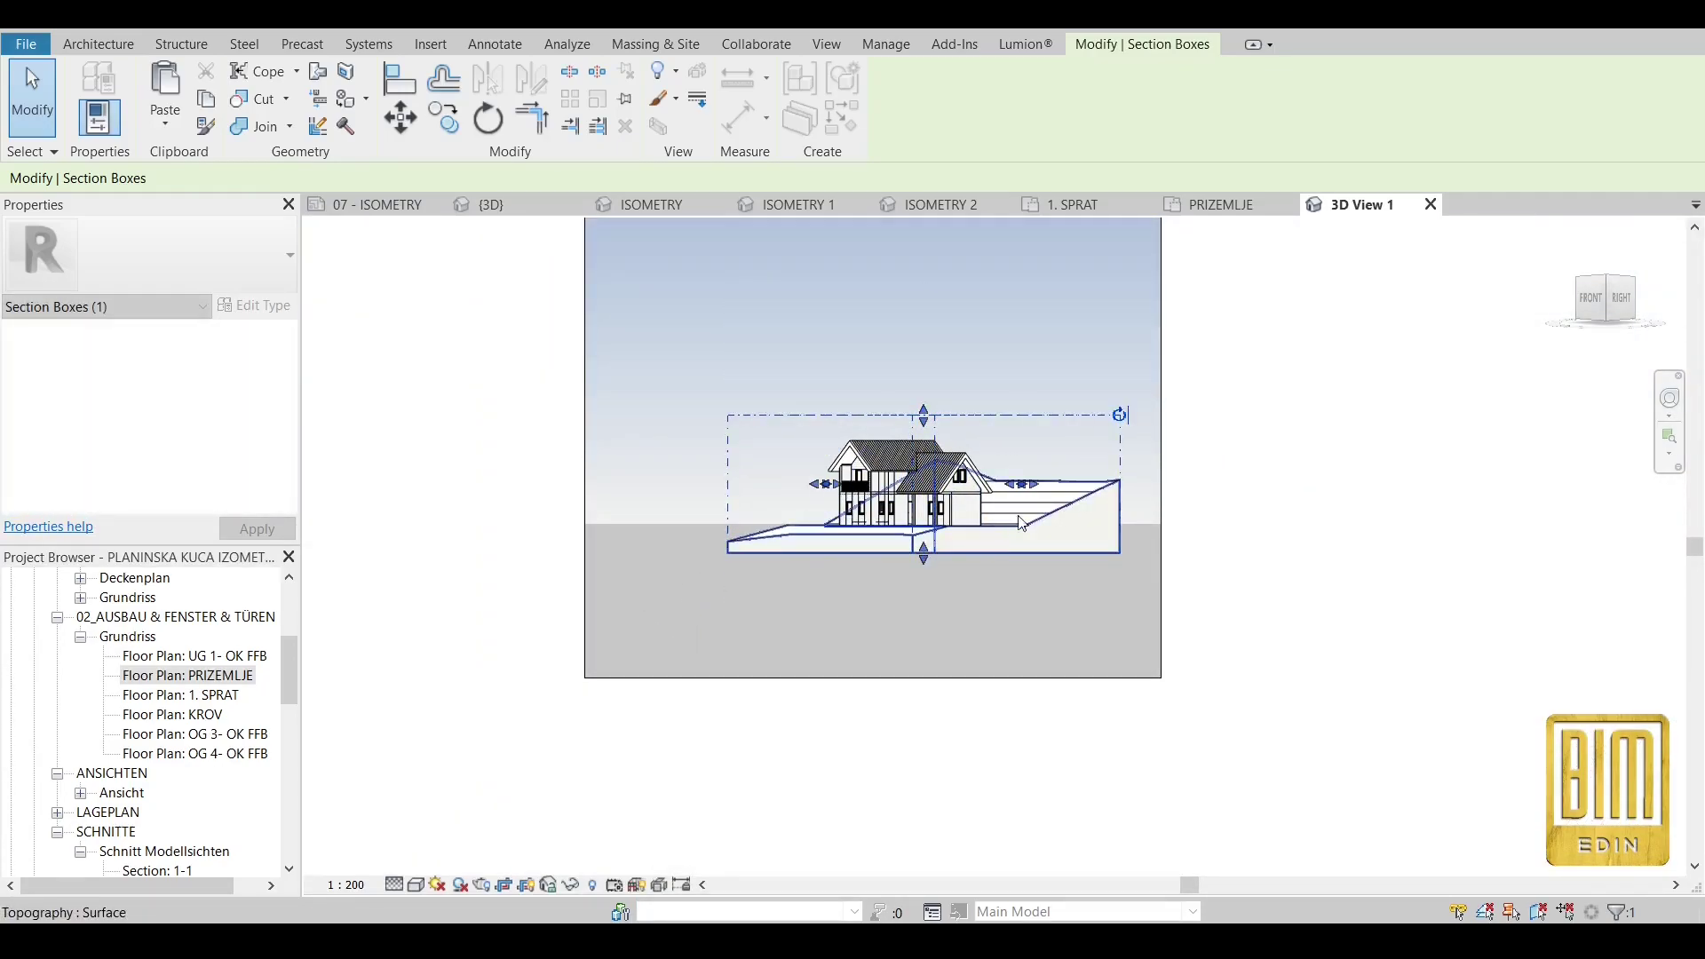
# Adjust the section box sides around the gabled entrance wing so they trim the sloping terrain without cutting the house.
pyautogui.scroll(6, 1030, 488)
pyautogui.moveTo(976, 464); pyautogui.dragTo(708, 513)
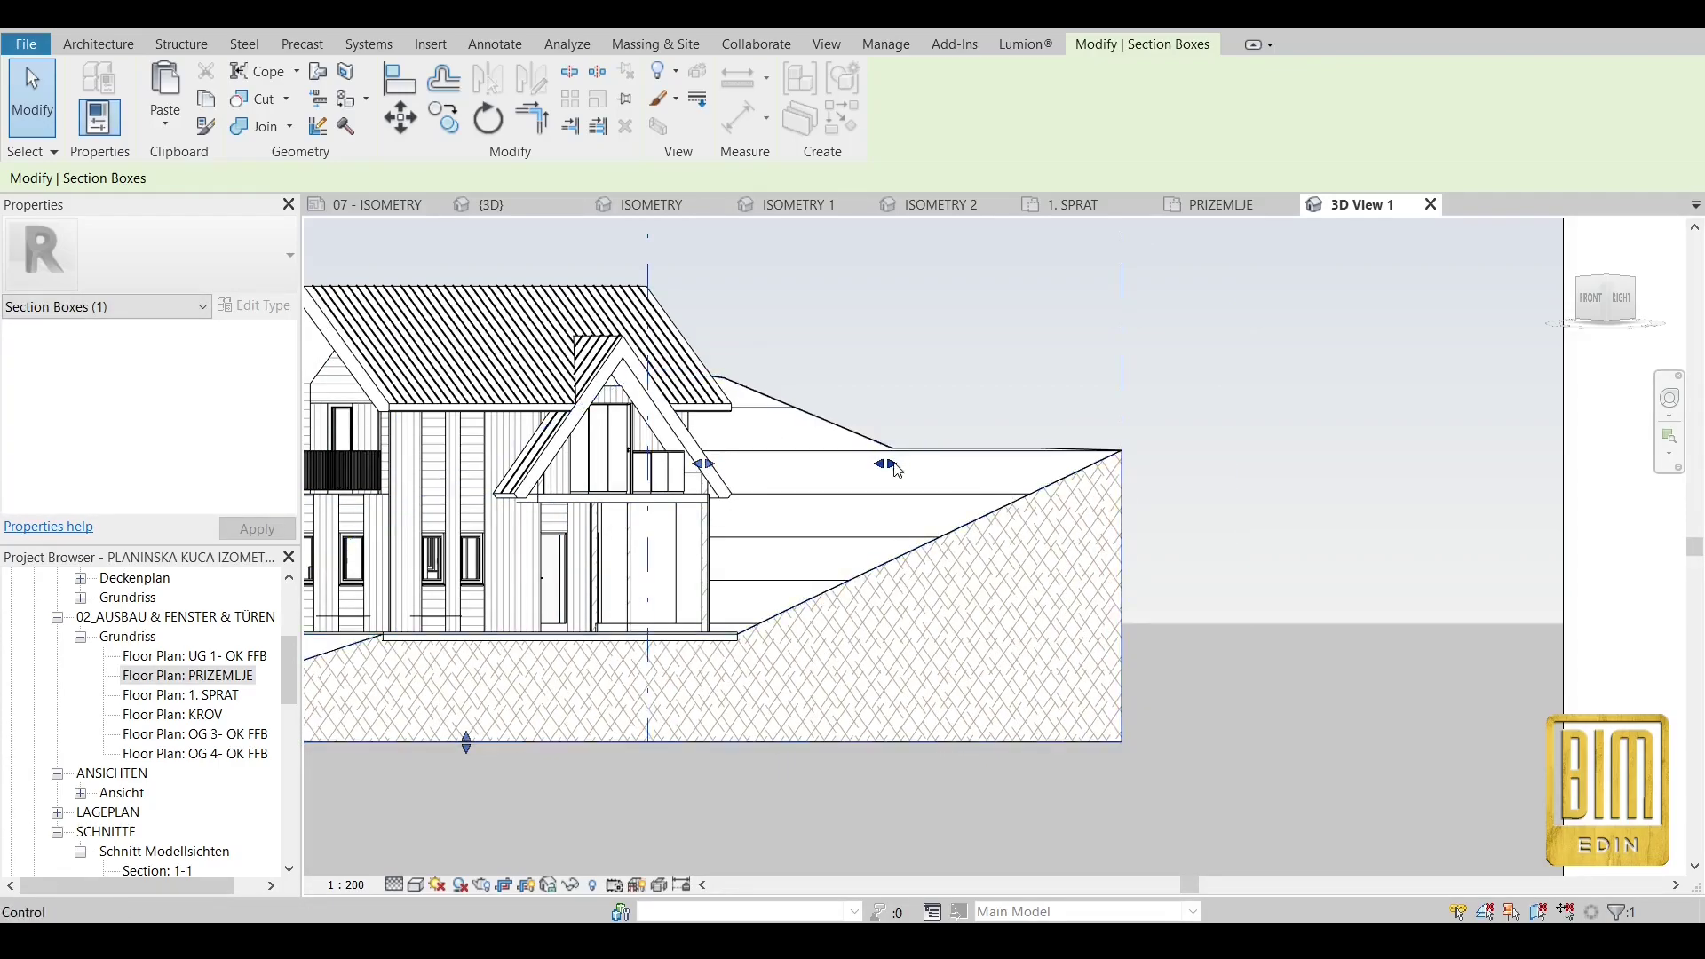
pyautogui.moveTo(897, 470); pyautogui.dragTo(775, 469)
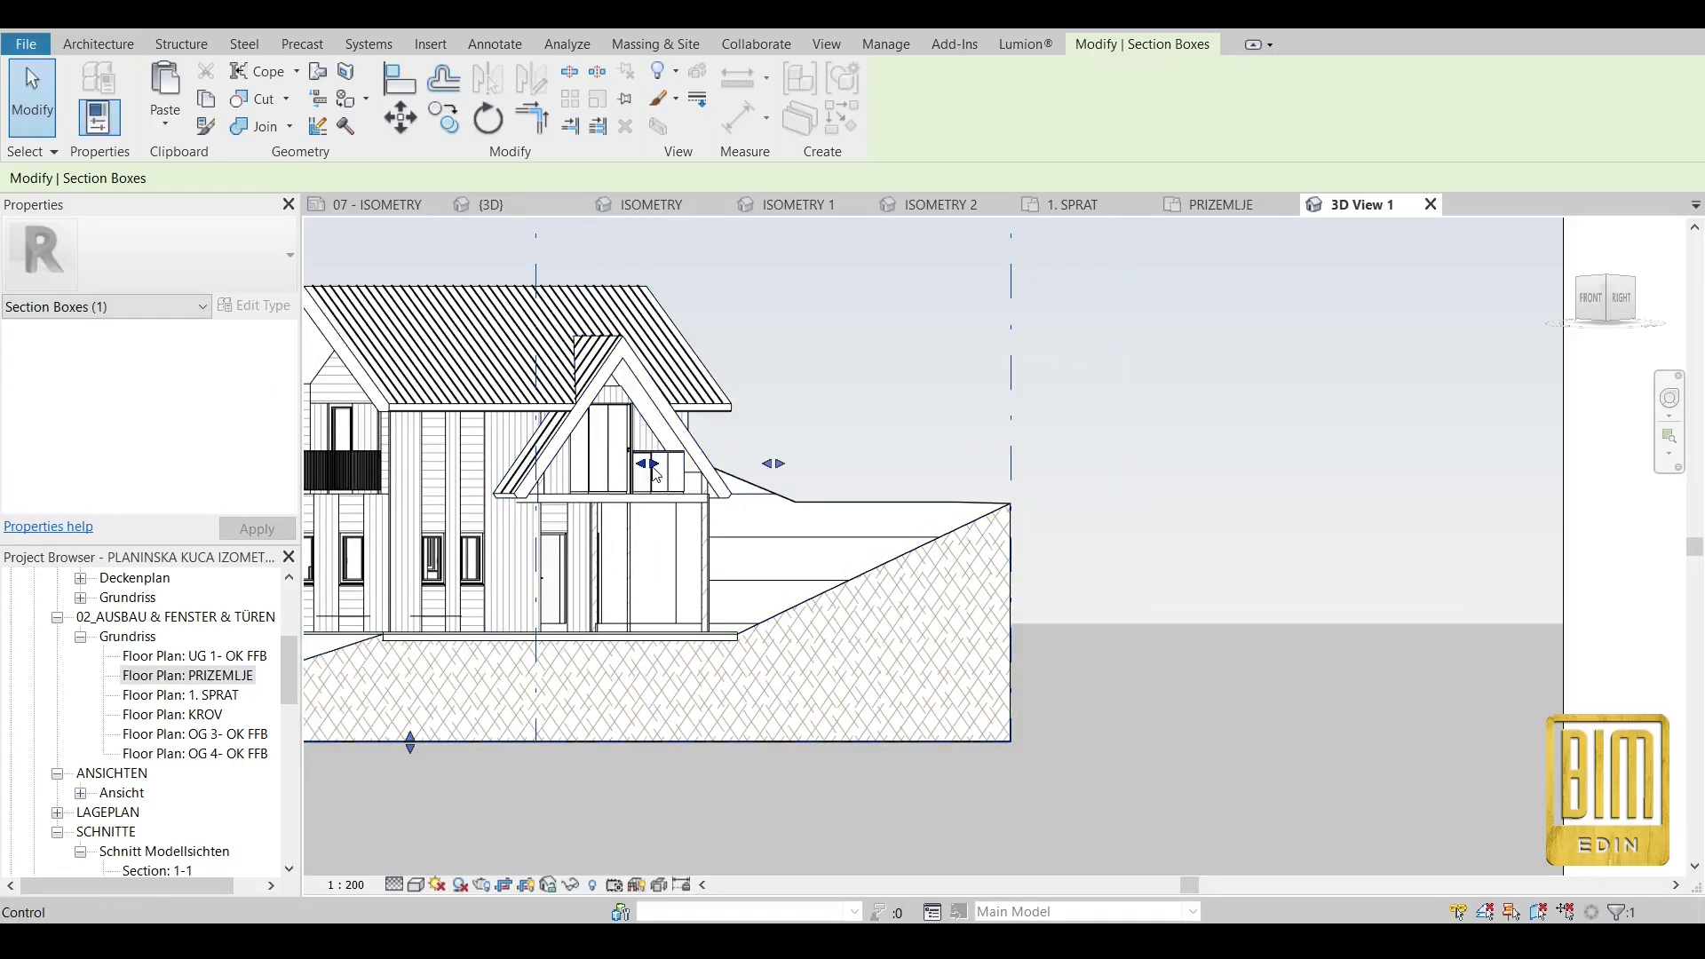
pyautogui.moveTo(656, 472); pyautogui.dragTo(818, 516)
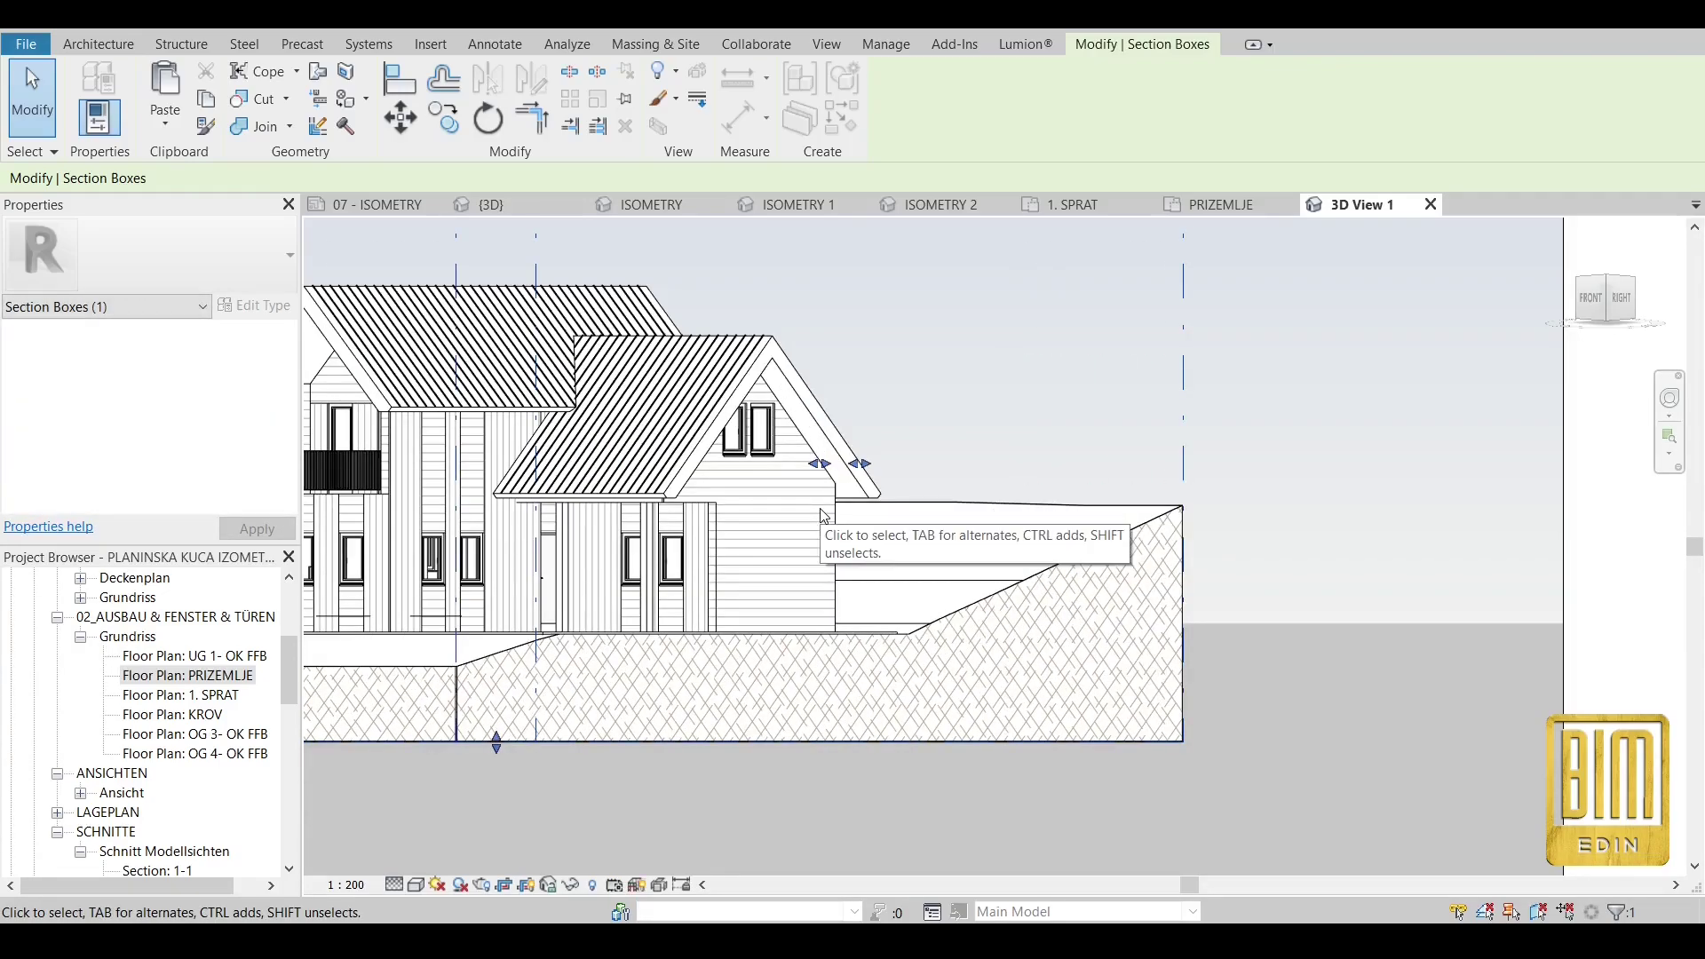
pyautogui.scroll(-4, 886, 512)
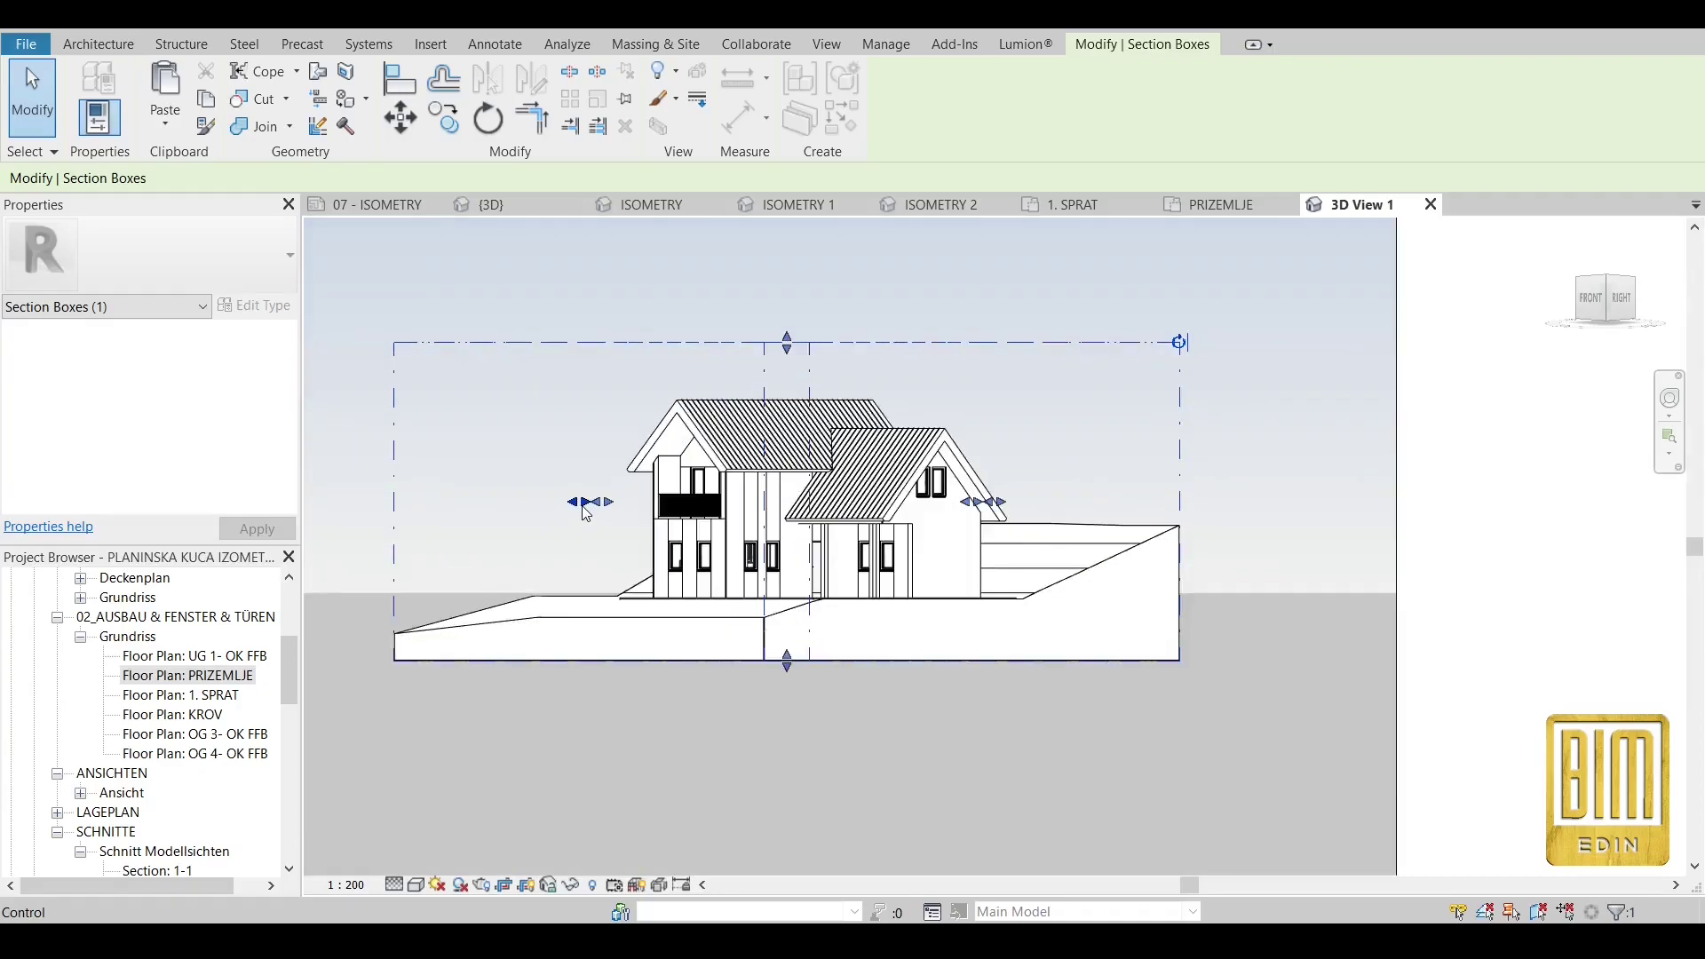
# Pull the section box sides on the balcony end of the house in closer to the facade and deselect the box.
pyautogui.scroll(2, 584, 508)
pyautogui.moveTo(586, 512); pyautogui.dragTo(636, 508)
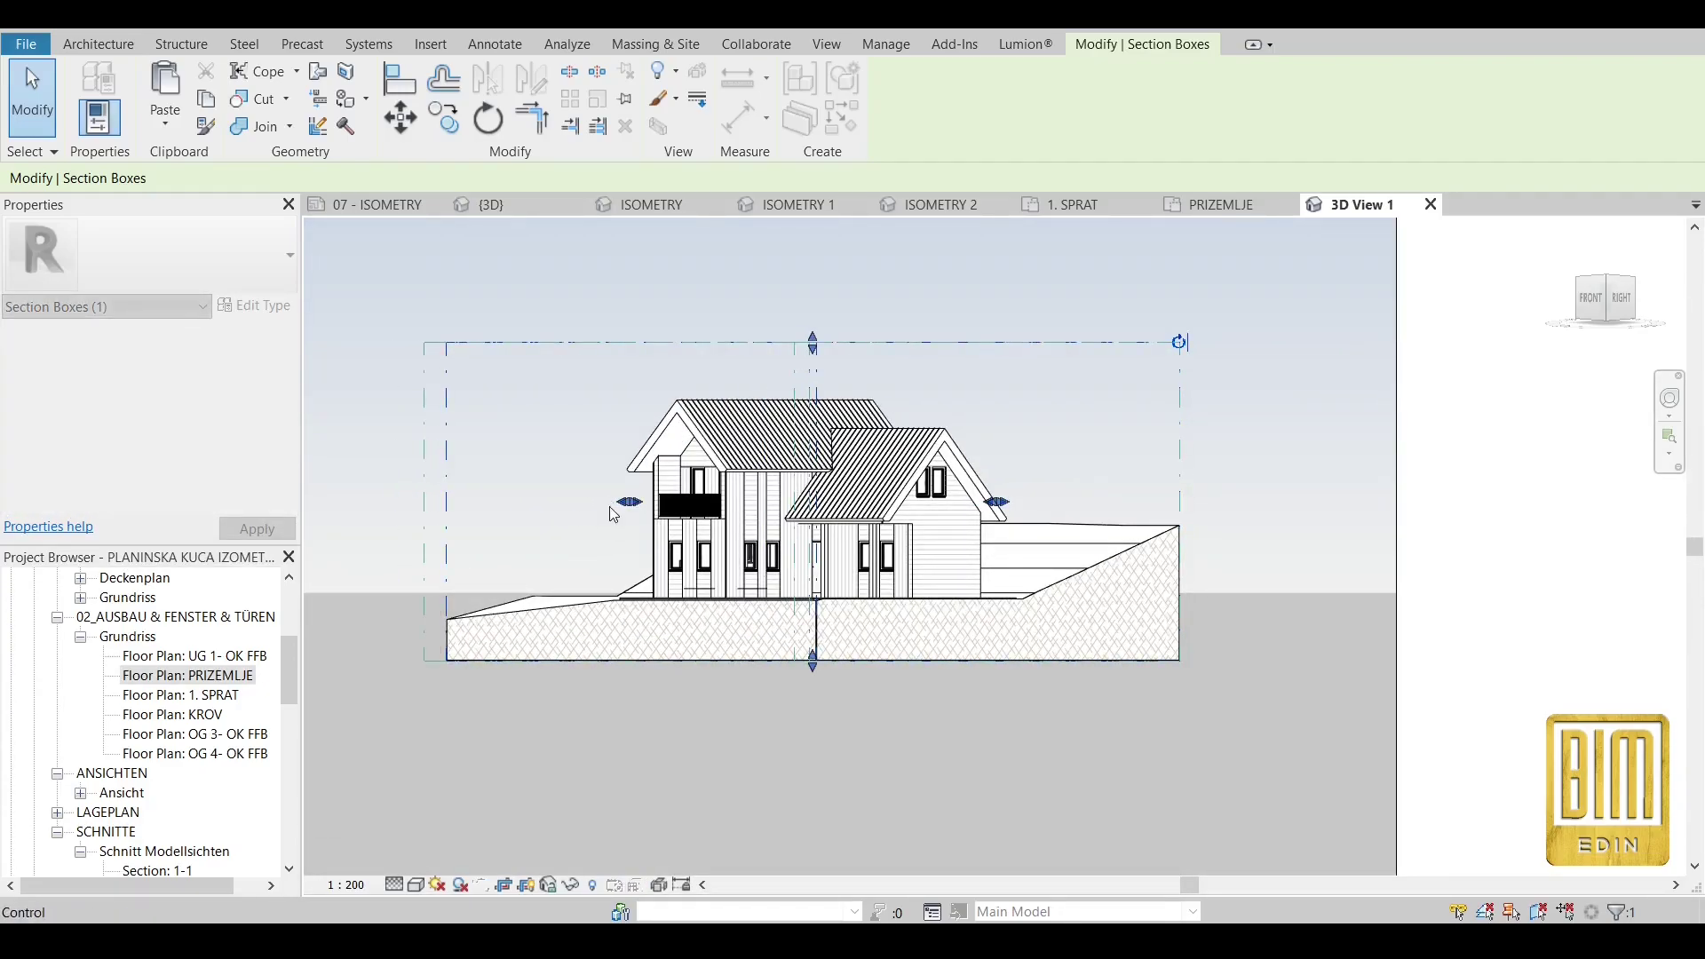
pyautogui.scroll(5, 625, 504)
pyautogui.scroll(2, 618, 510)
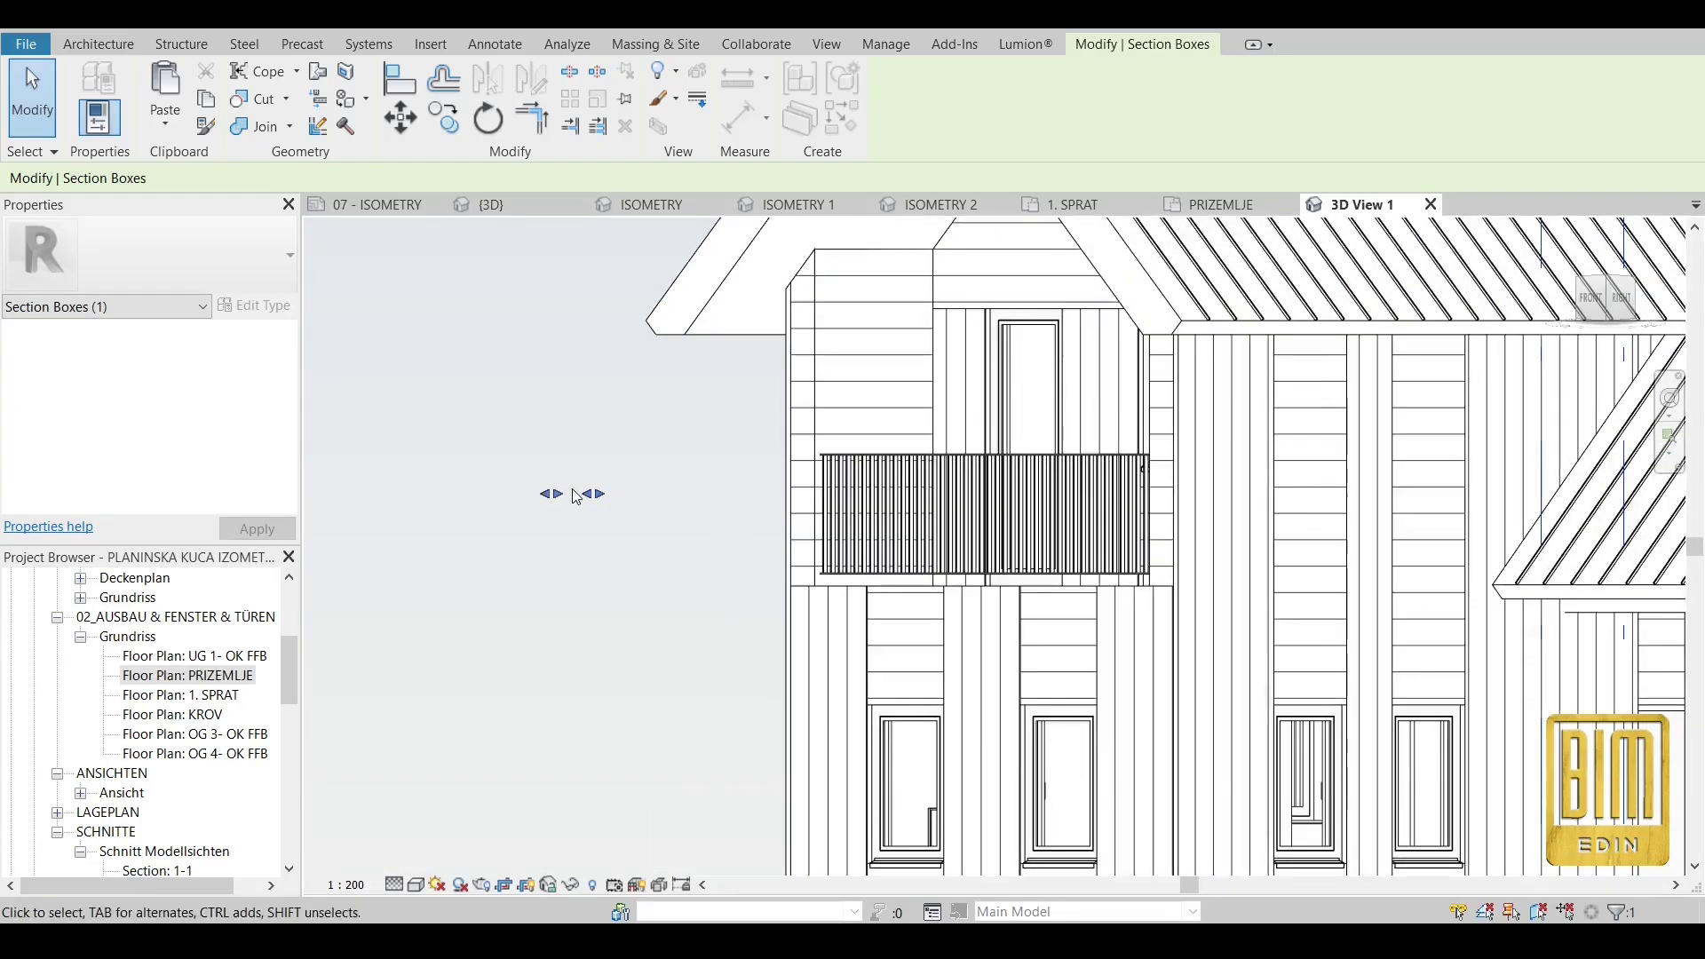
pyautogui.scroll(-3, 699, 521)
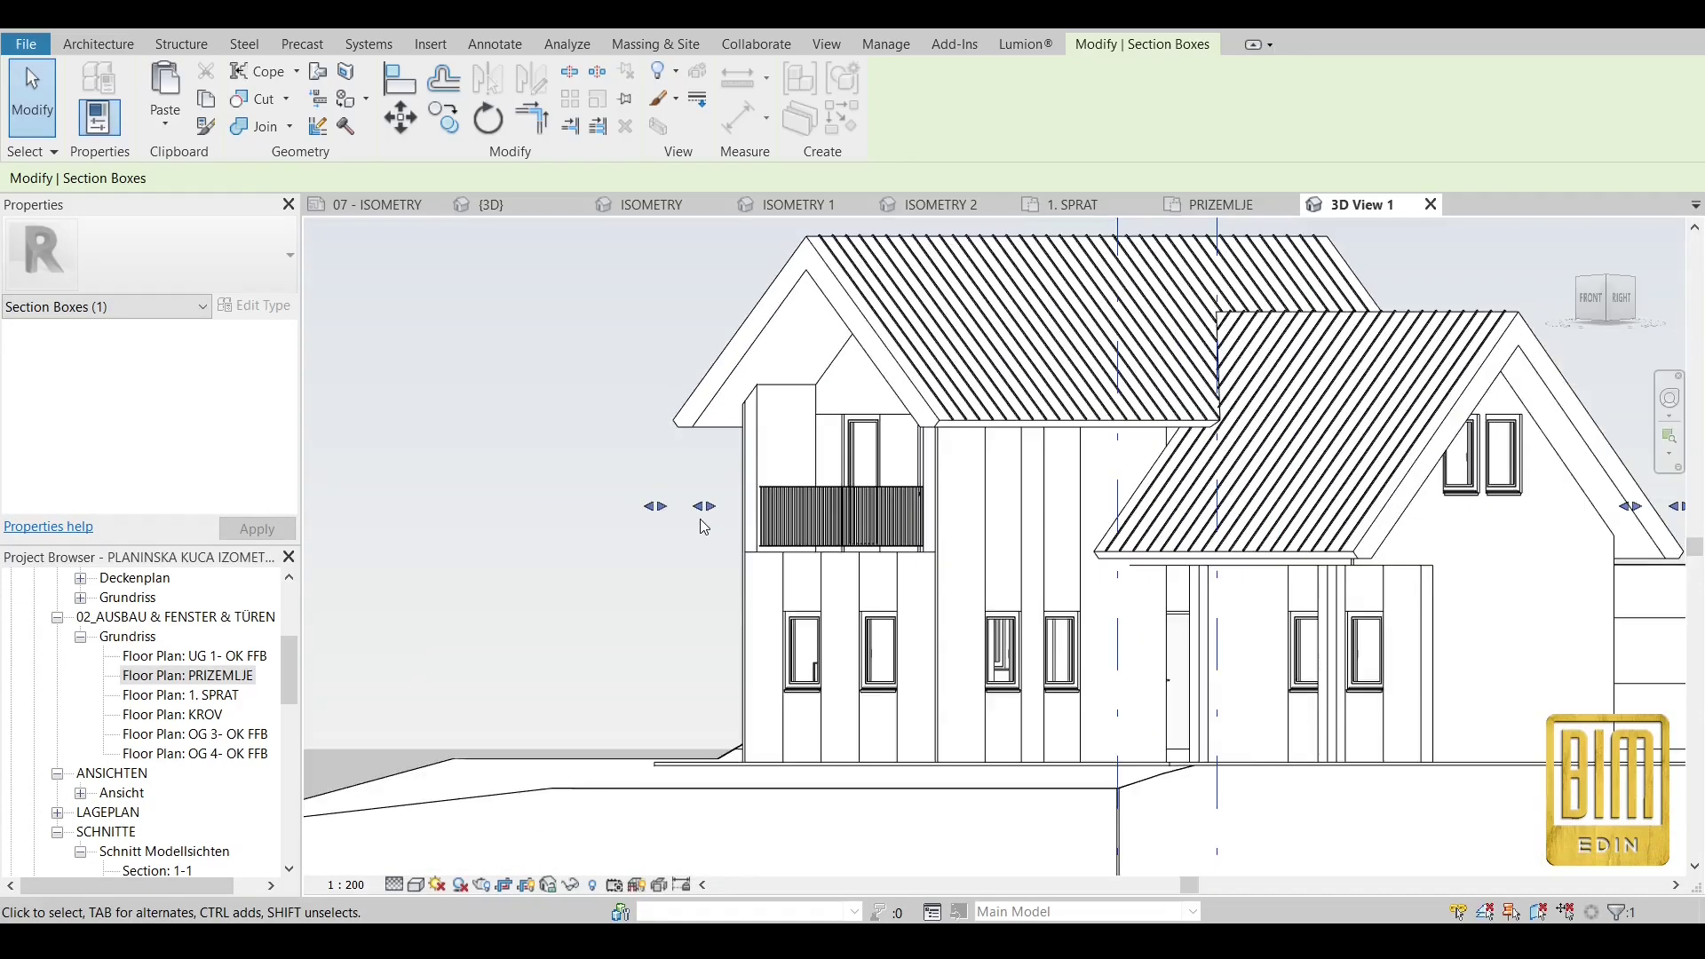
pyautogui.moveTo(705, 513); pyautogui.dragTo(791, 522)
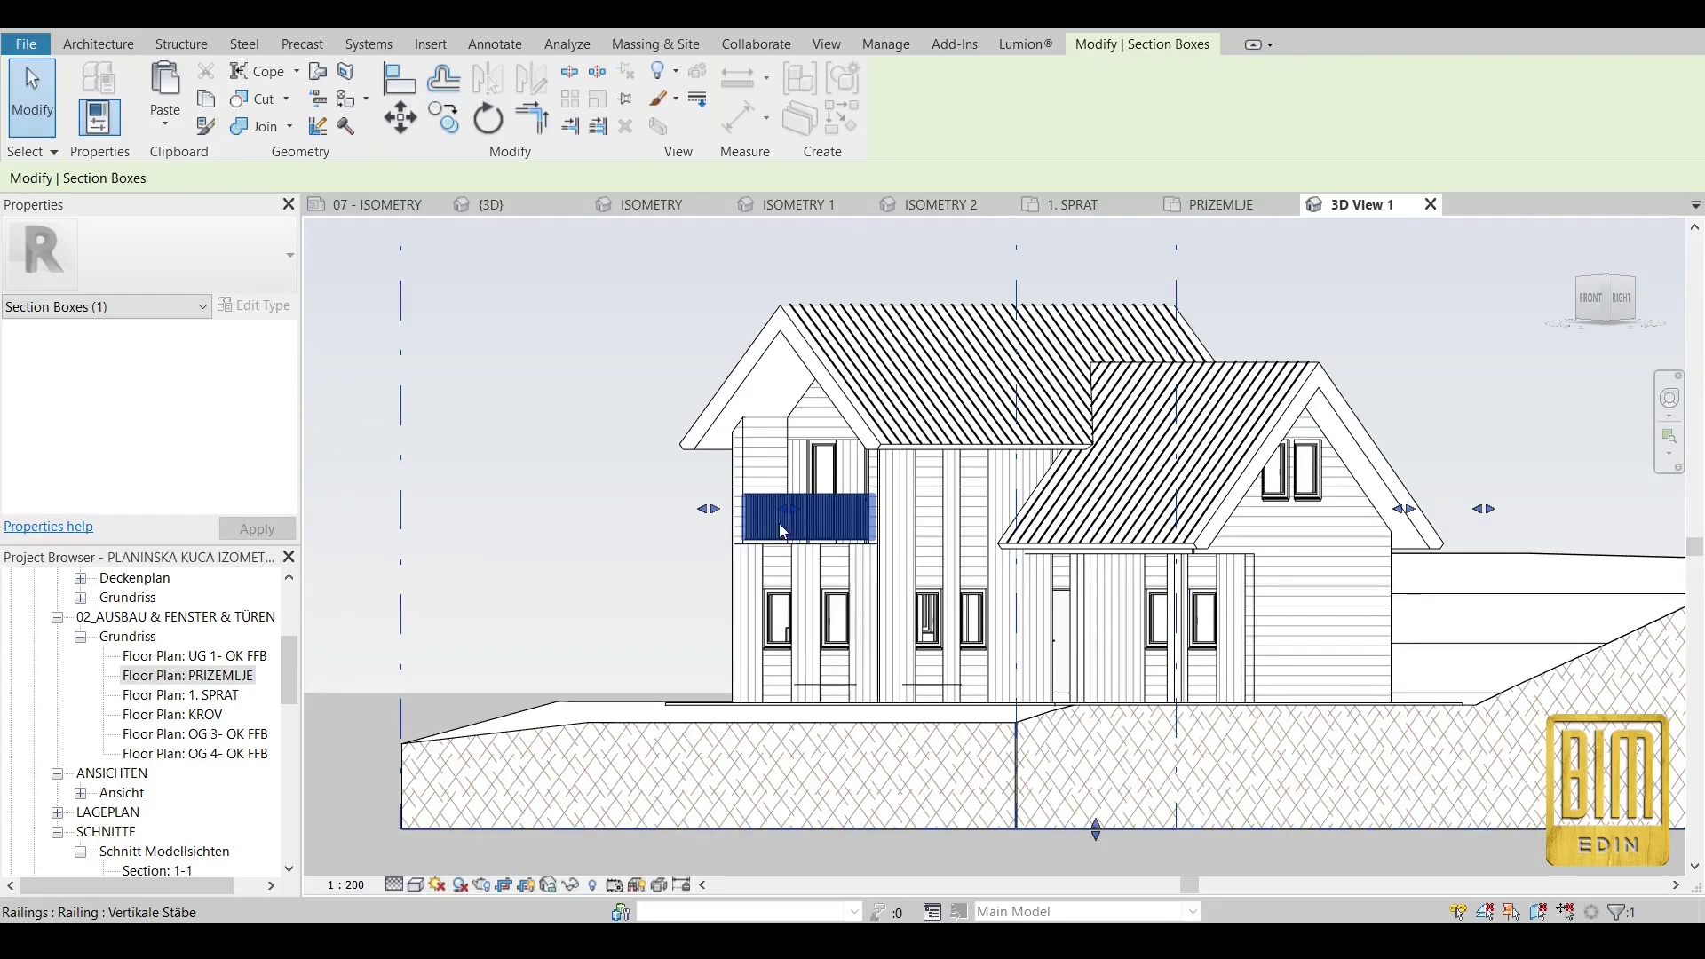
pyautogui.moveTo(786, 513); pyautogui.dragTo(838, 530)
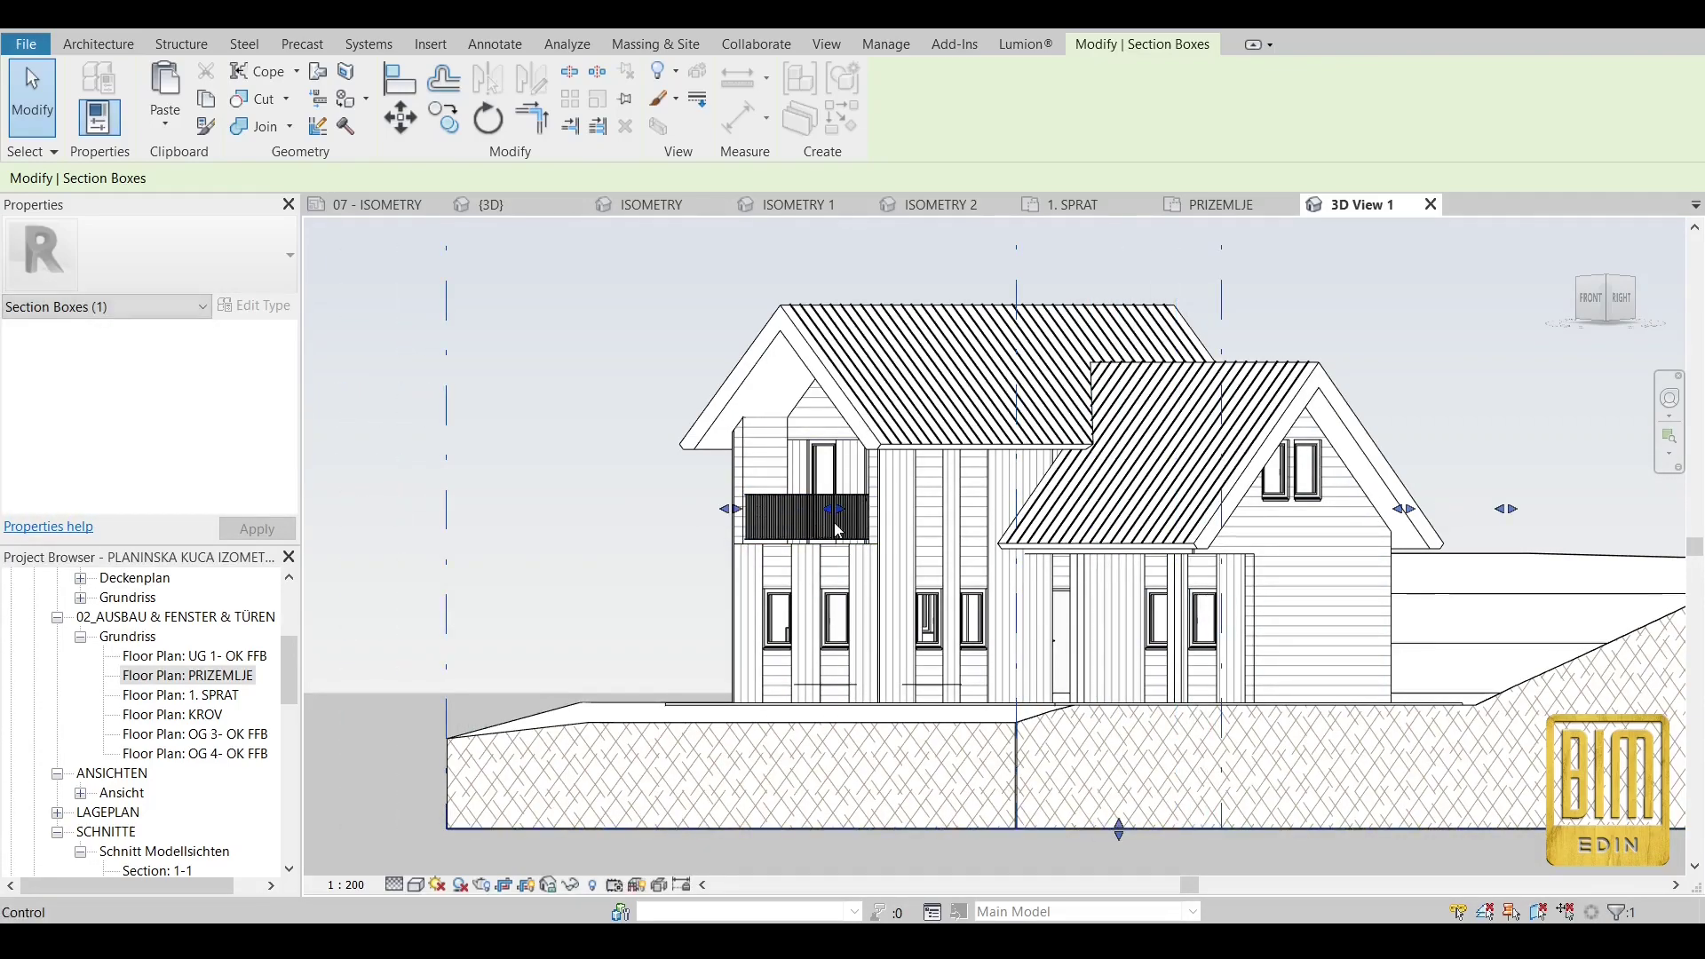
pyautogui.scroll(-2, 831, 523)
pyautogui.click(738, 533)
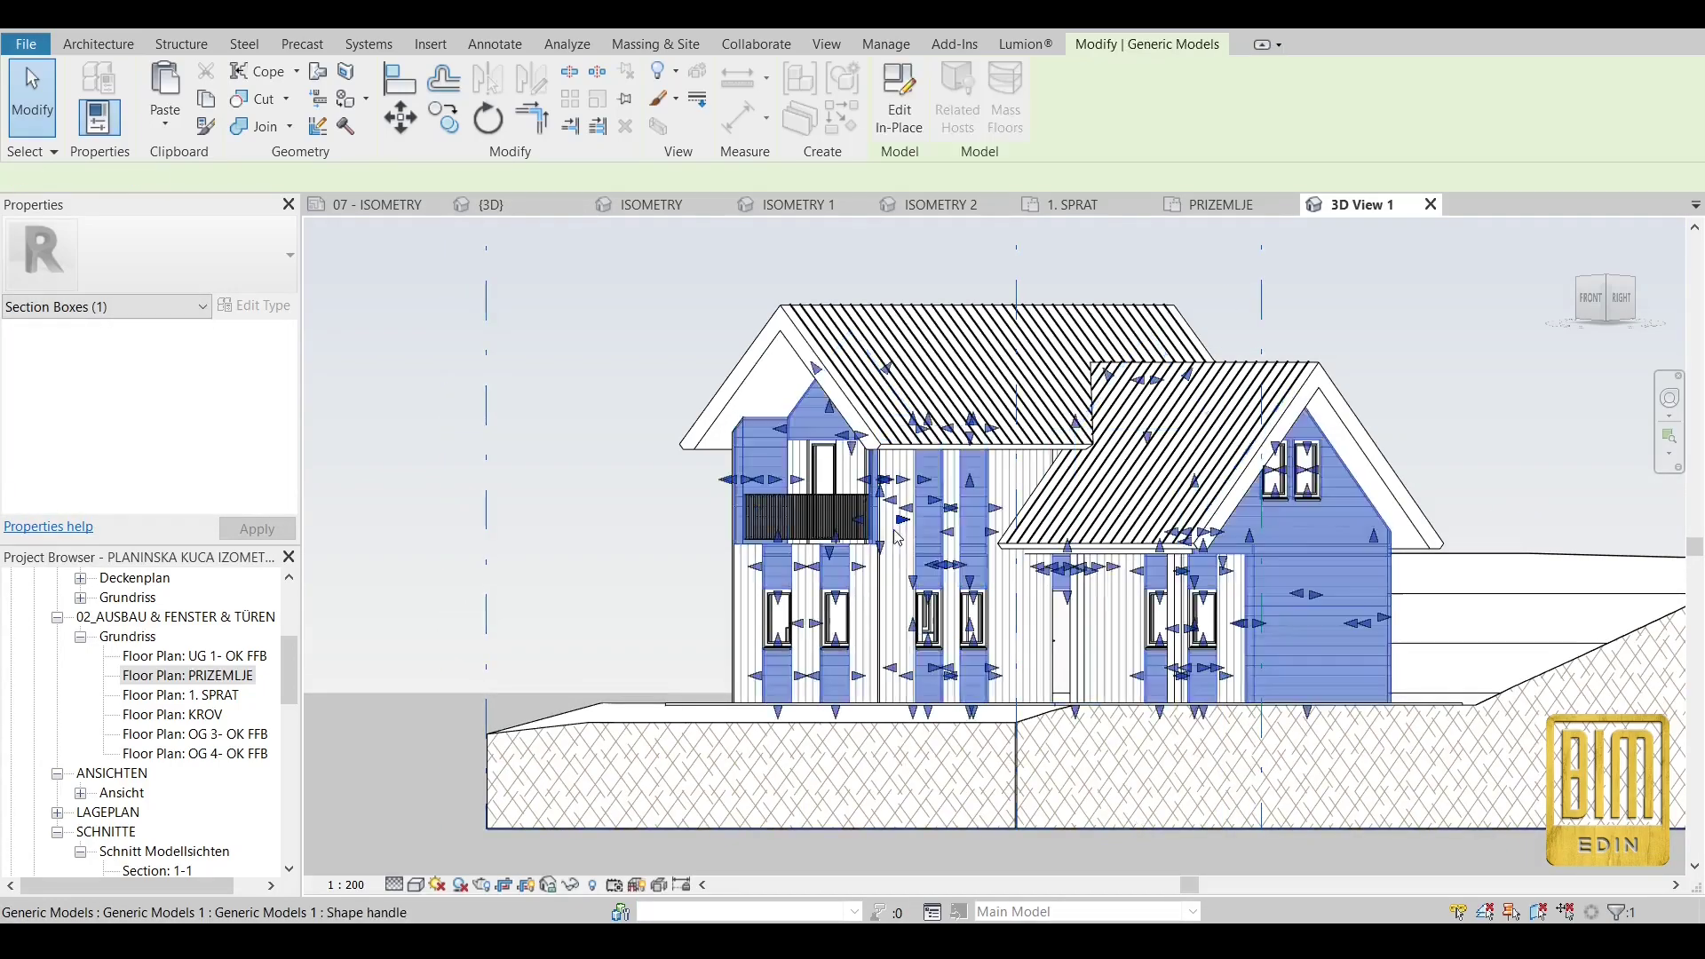
pyautogui.scroll(-2, 701, 534)
pyautogui.scroll(-1, 702, 533)
pyautogui.click(815, 293)
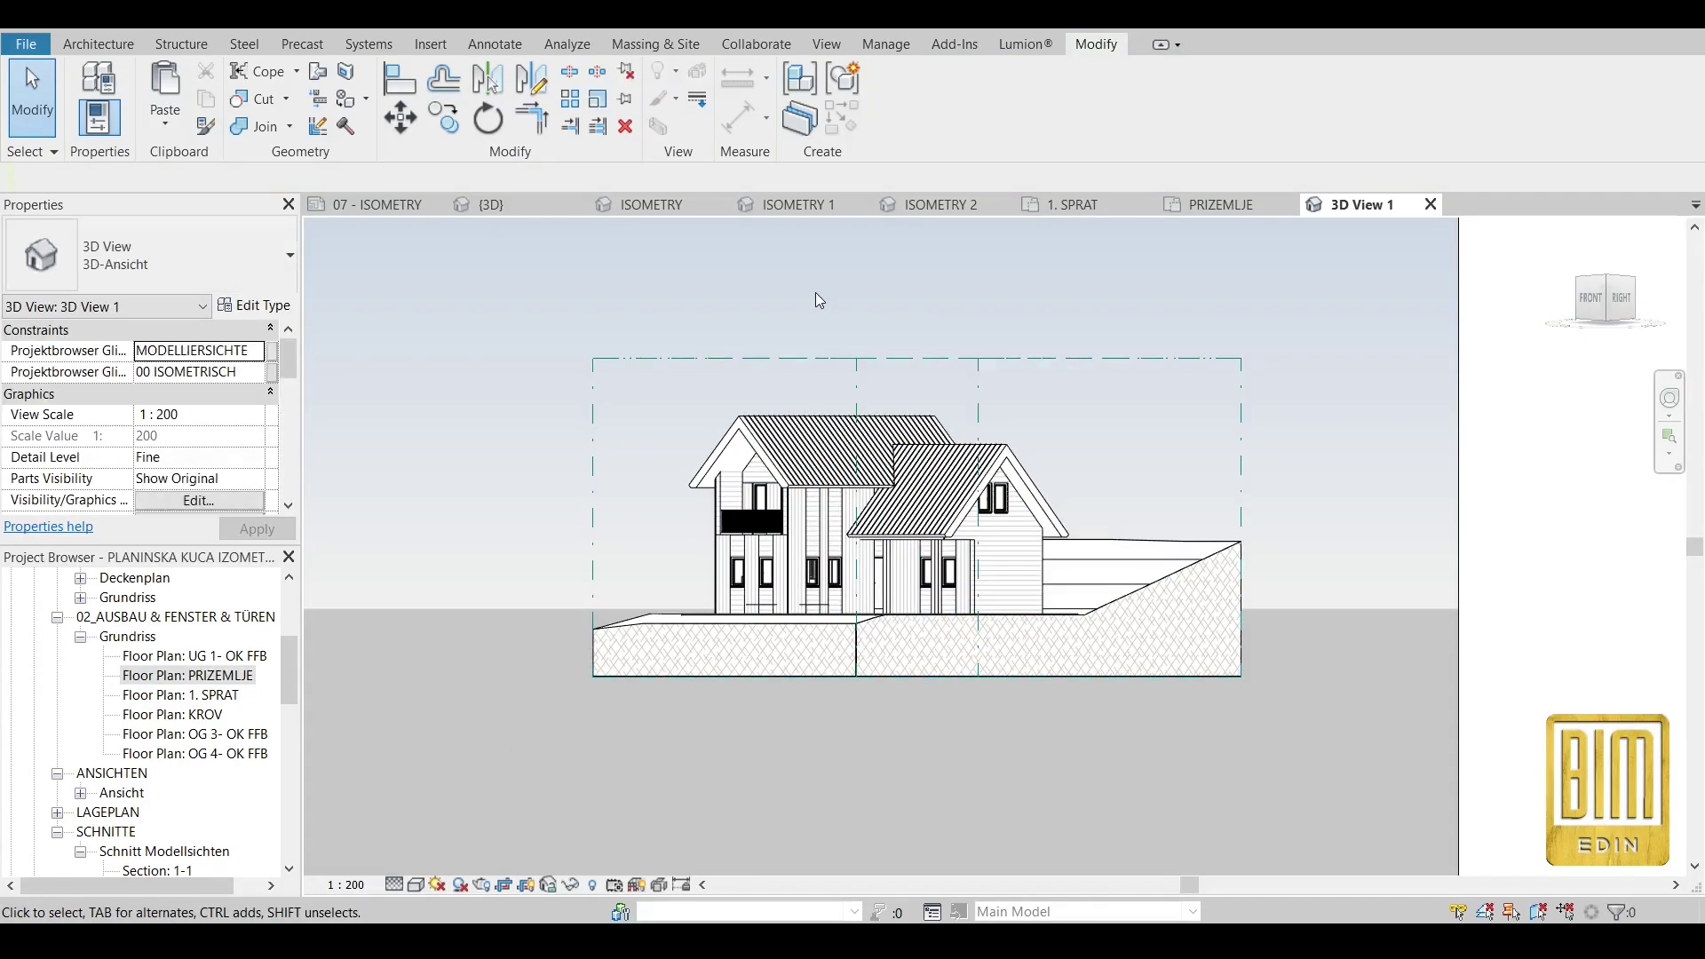
# Trim the section box on the sloping-terrain side closer to the gabled wing and deselect the box.
pyautogui.click(1244, 477)
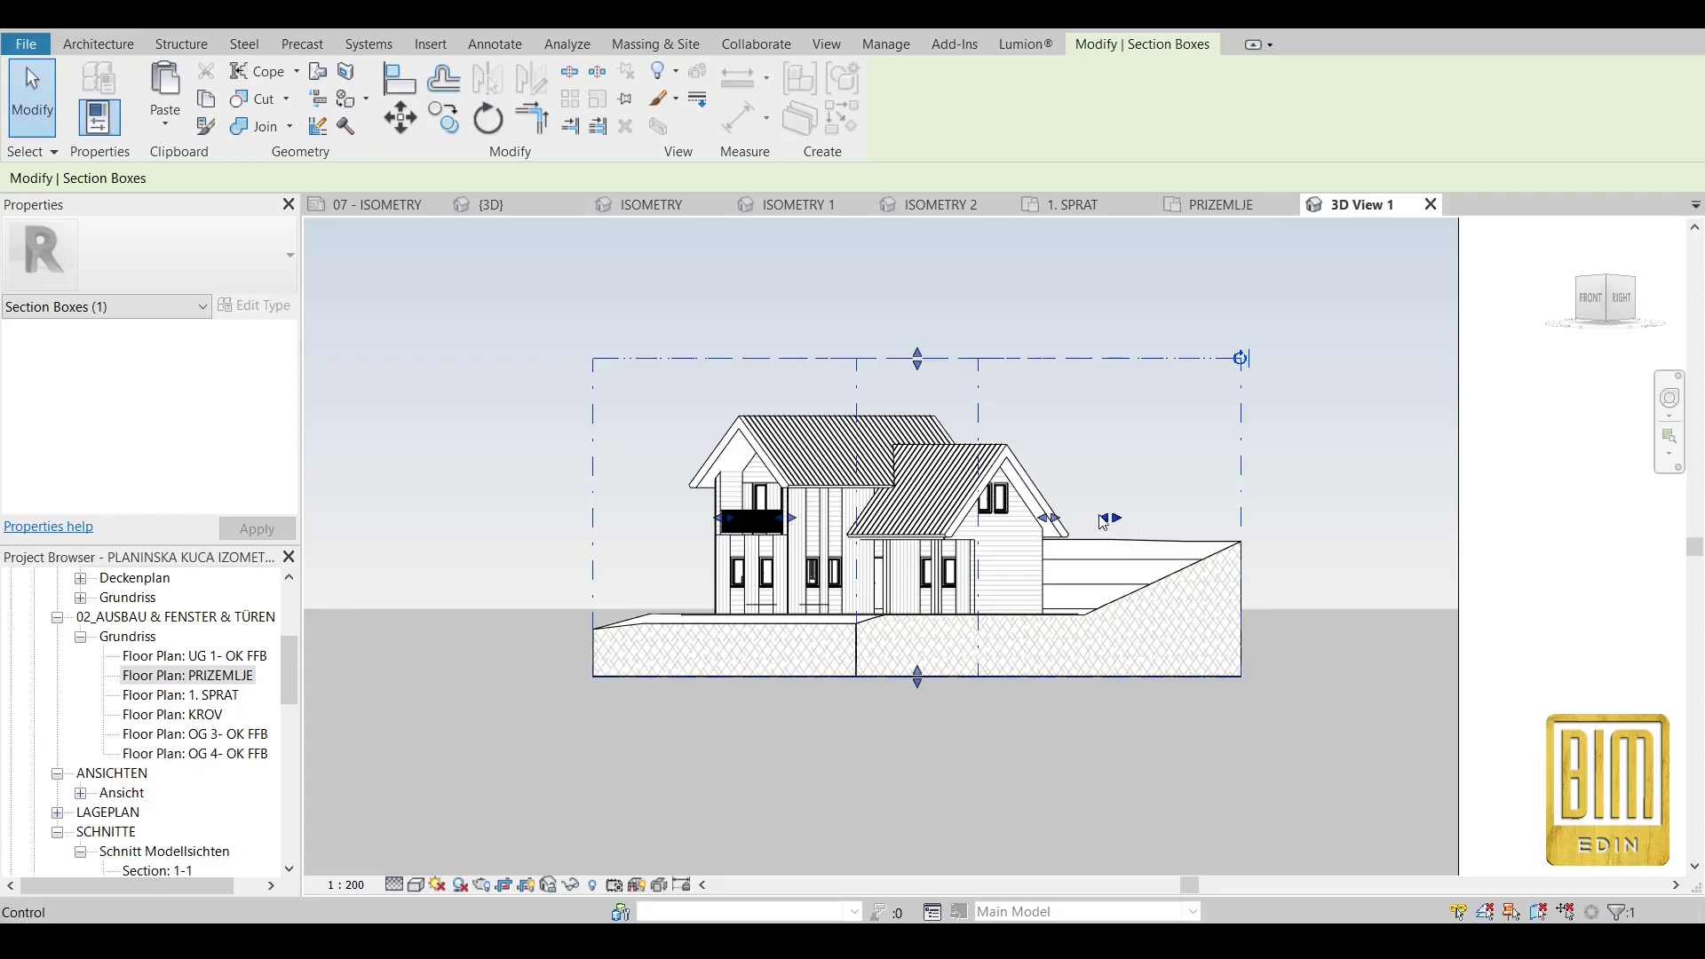
pyautogui.moveTo(1063, 516); pyautogui.dragTo(994, 532)
pyautogui.scroll(-2, 604, 453)
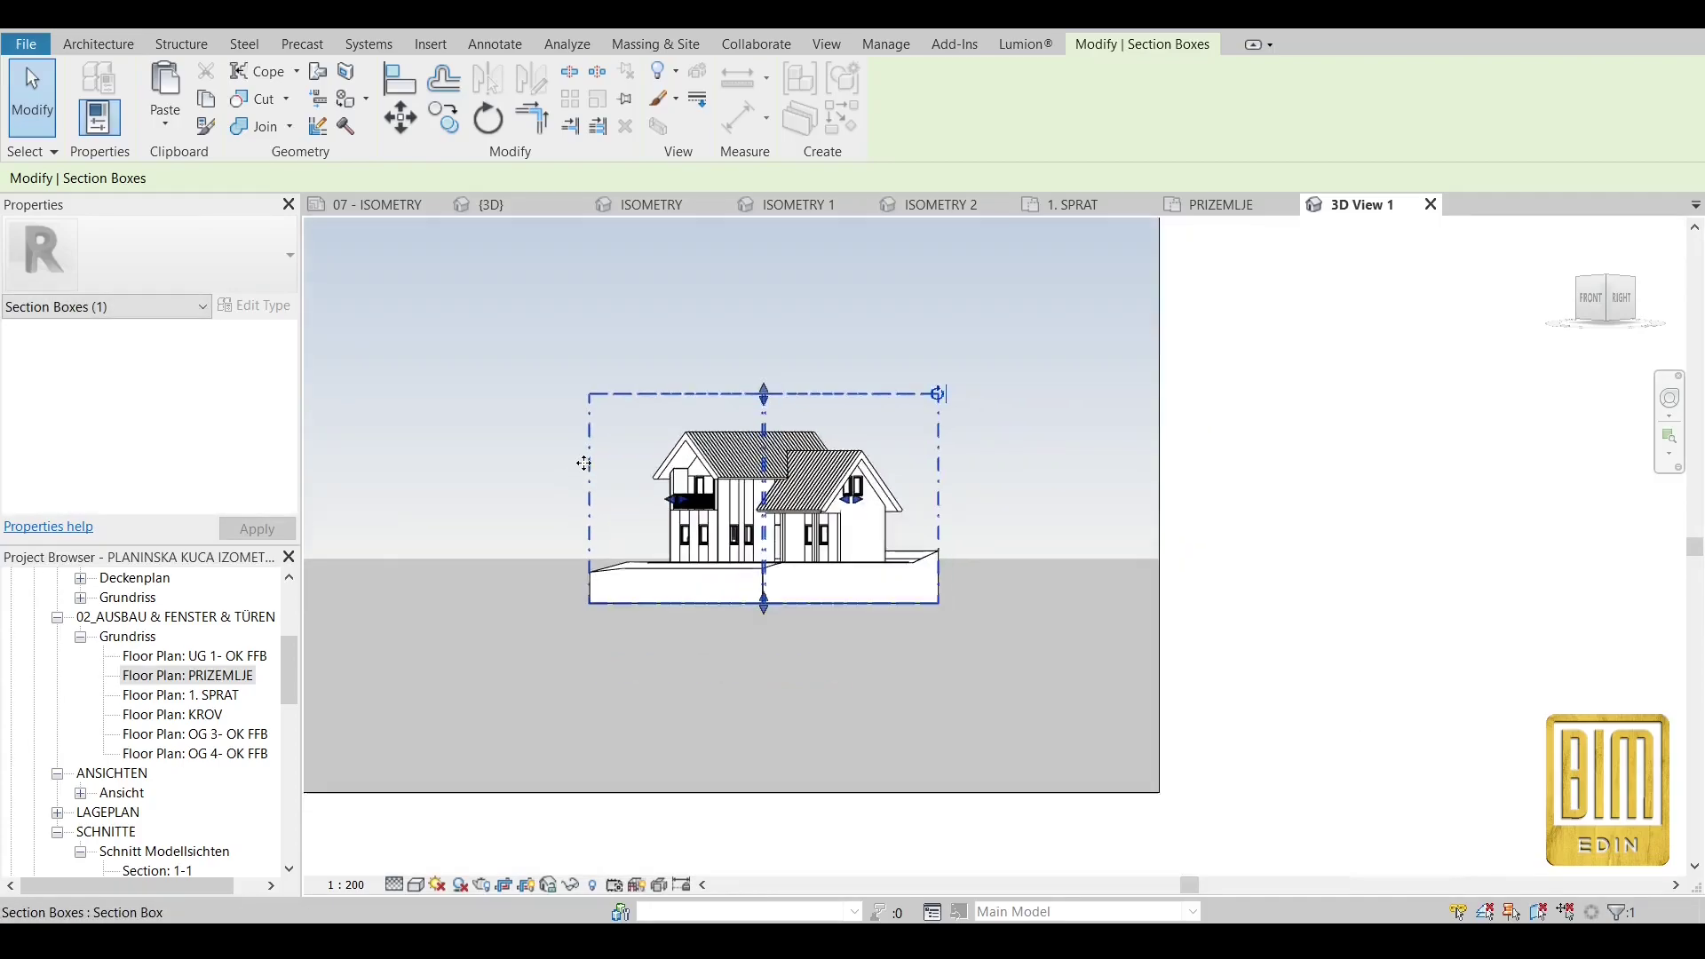
pyautogui.click(539, 395)
# Switch the camera view's projection mode back to Perspective.
pyautogui.scroll(-1, 241, 662)
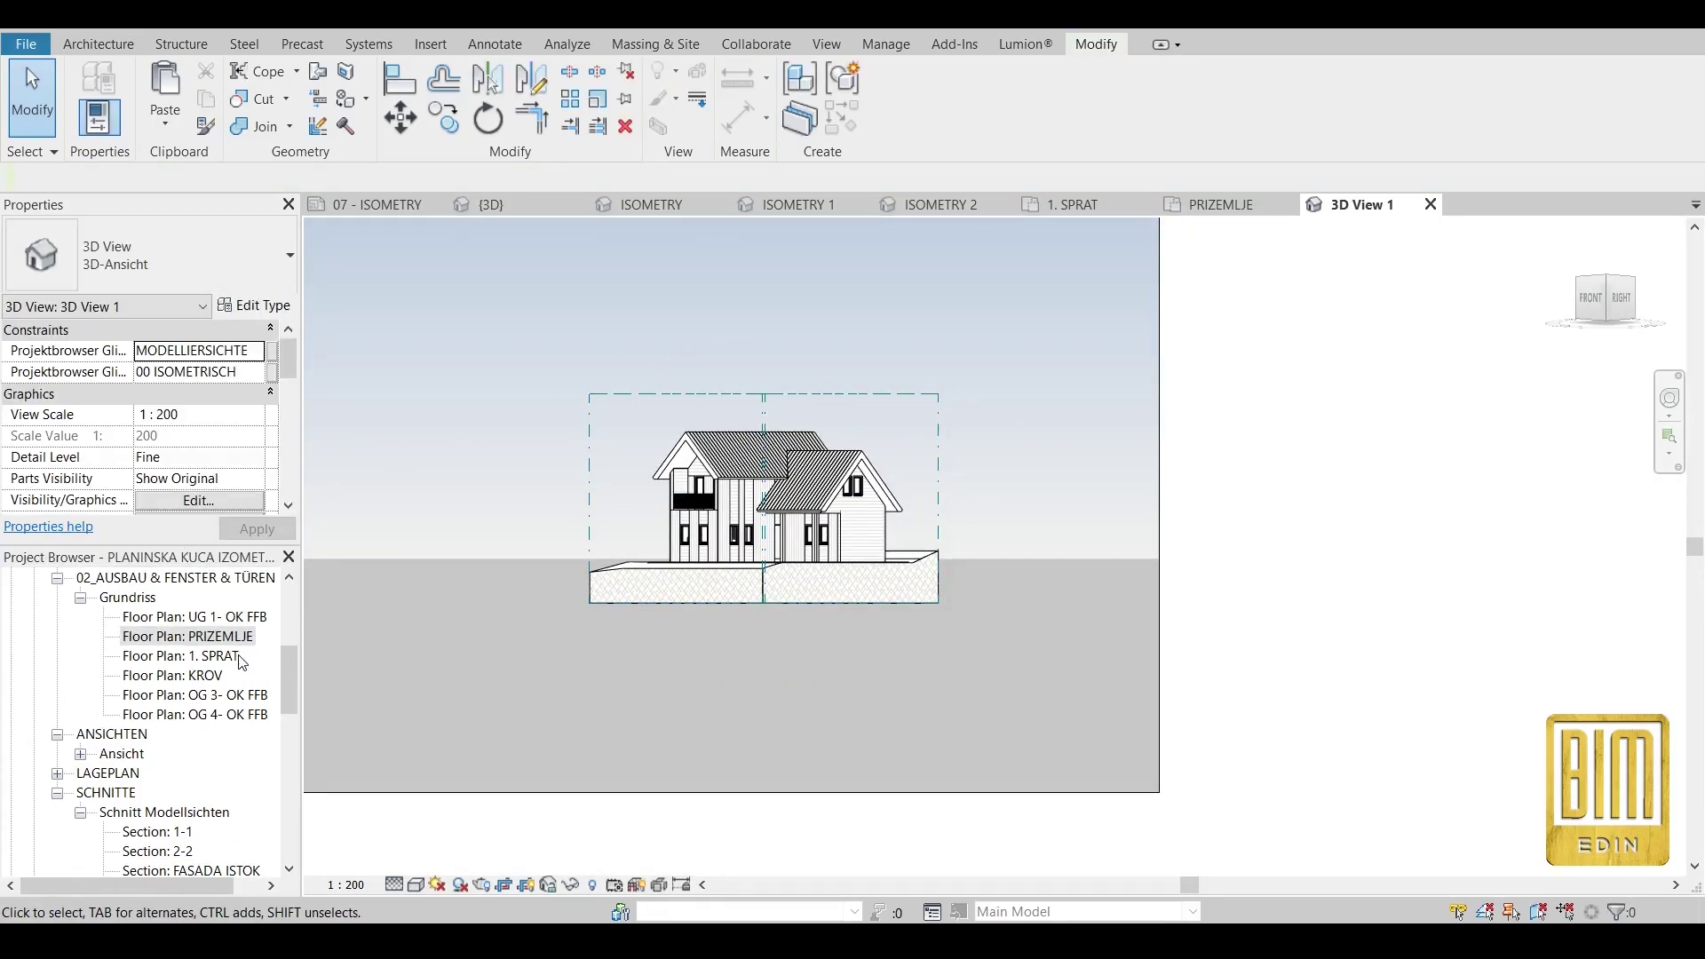
pyautogui.scroll(-4, 204, 453)
pyautogui.scroll(2, 204, 453)
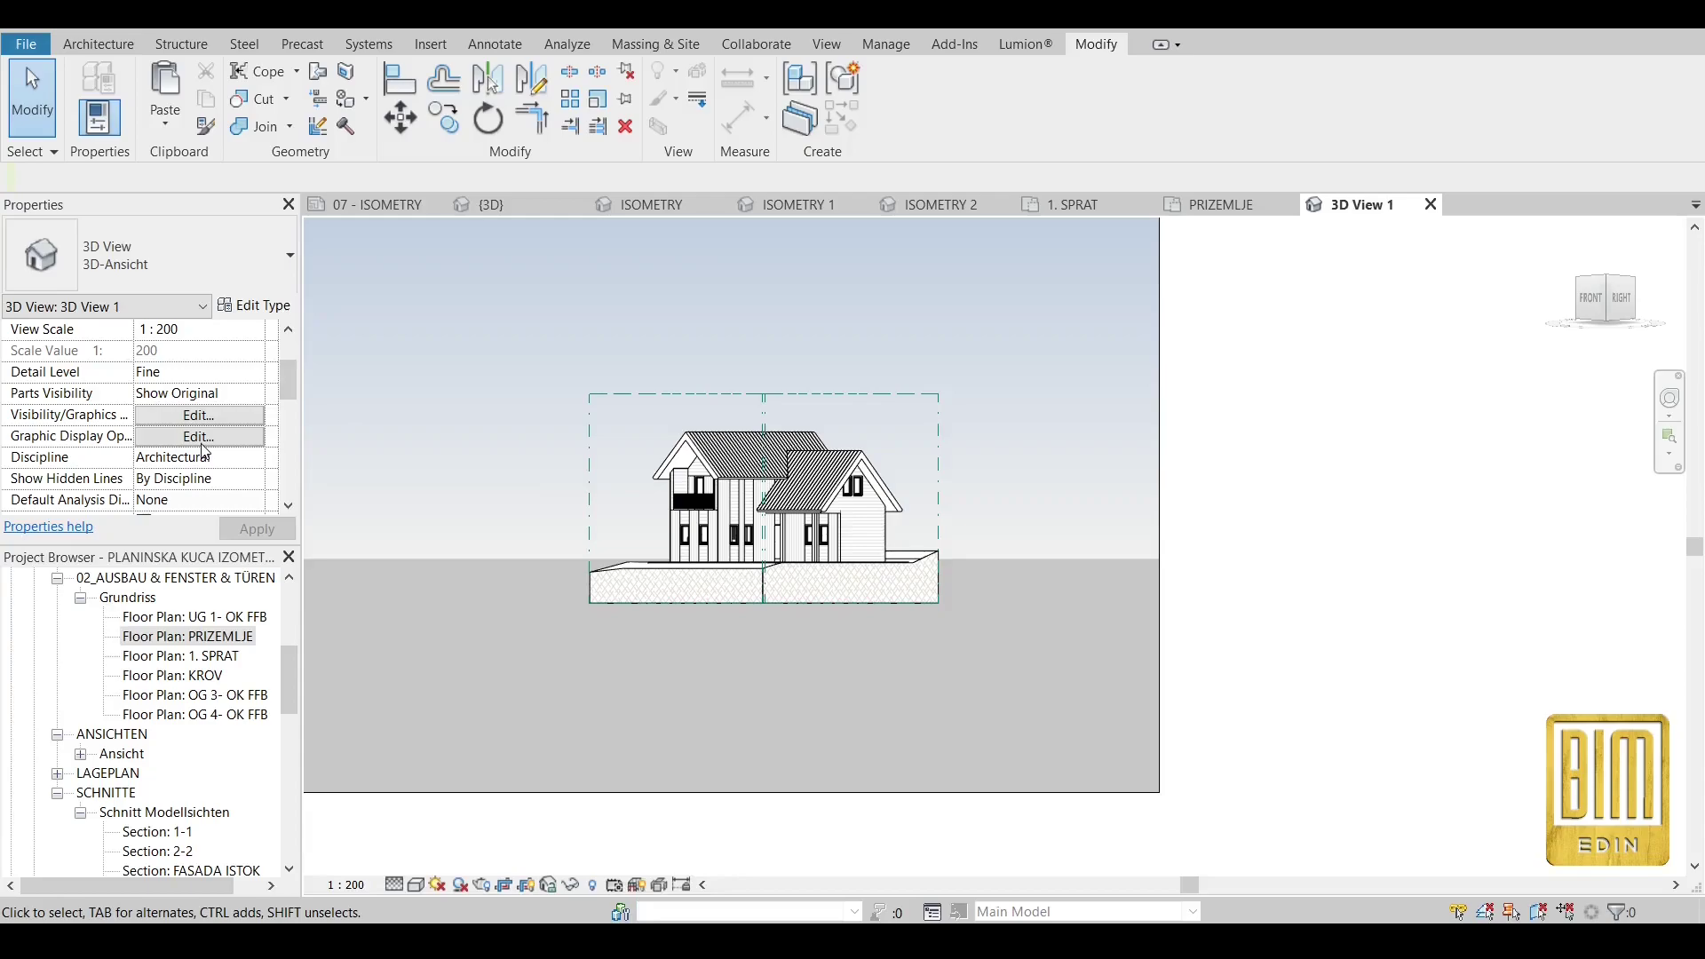
pyautogui.scroll(2, 206, 461)
pyautogui.scroll(-2, 206, 460)
pyautogui.scroll(-3, 211, 481)
pyautogui.scroll(-1, 211, 481)
pyautogui.scroll(3, 212, 480)
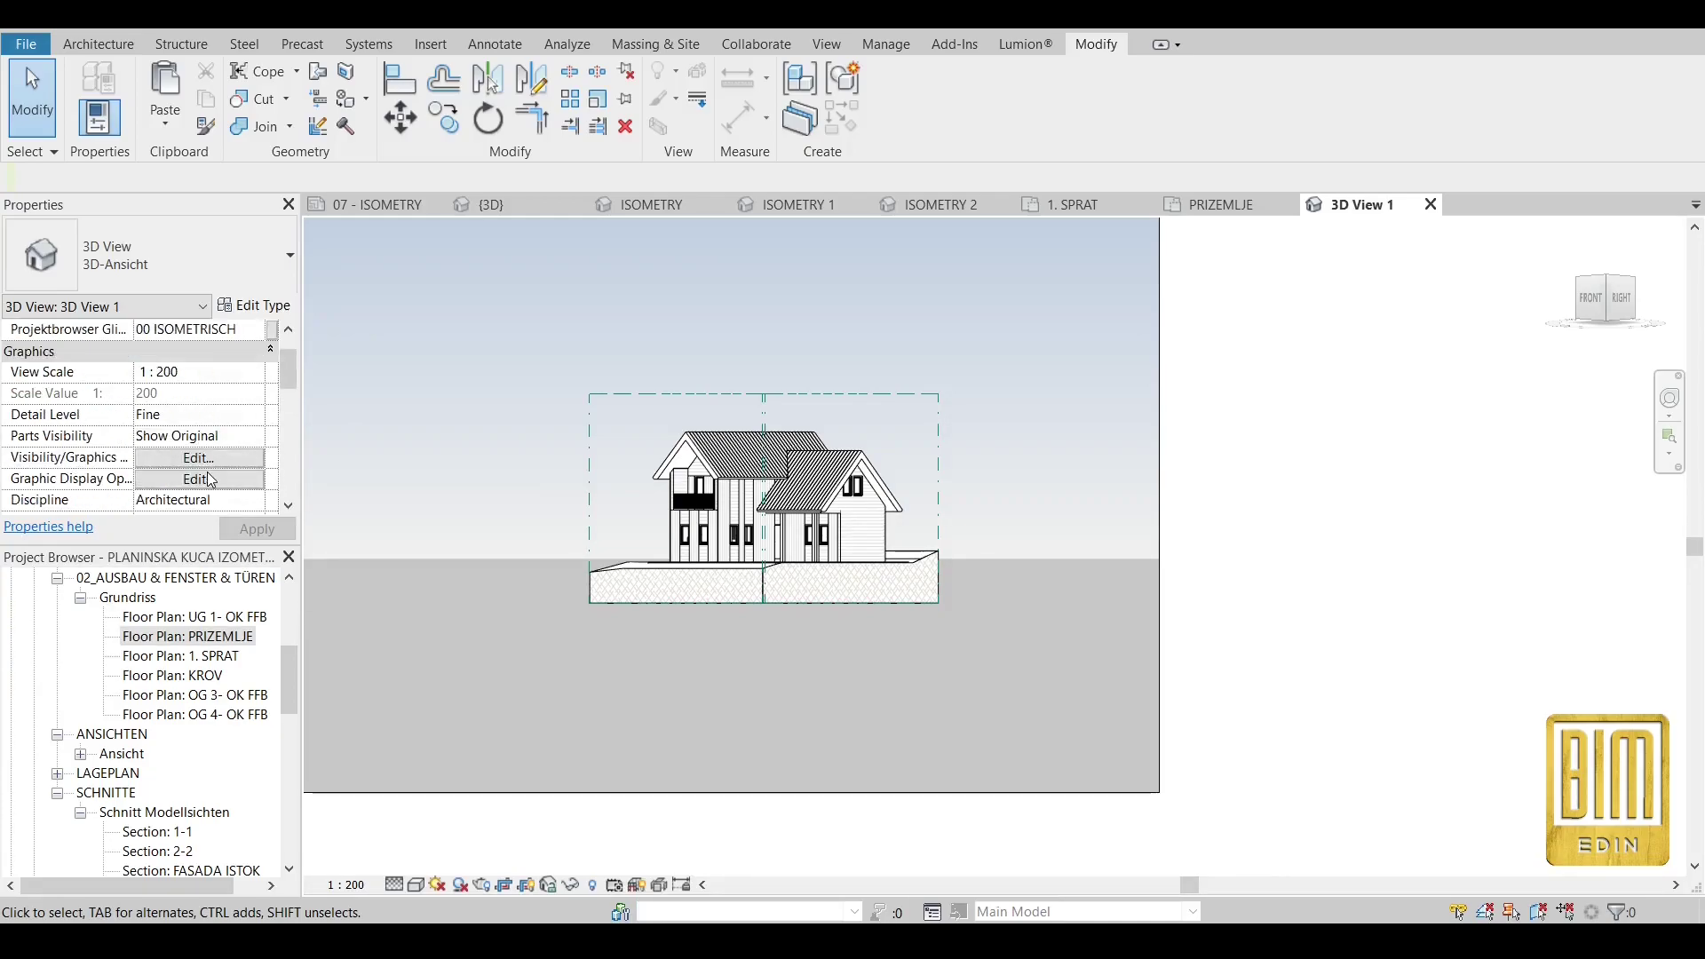
pyautogui.scroll(2, 211, 480)
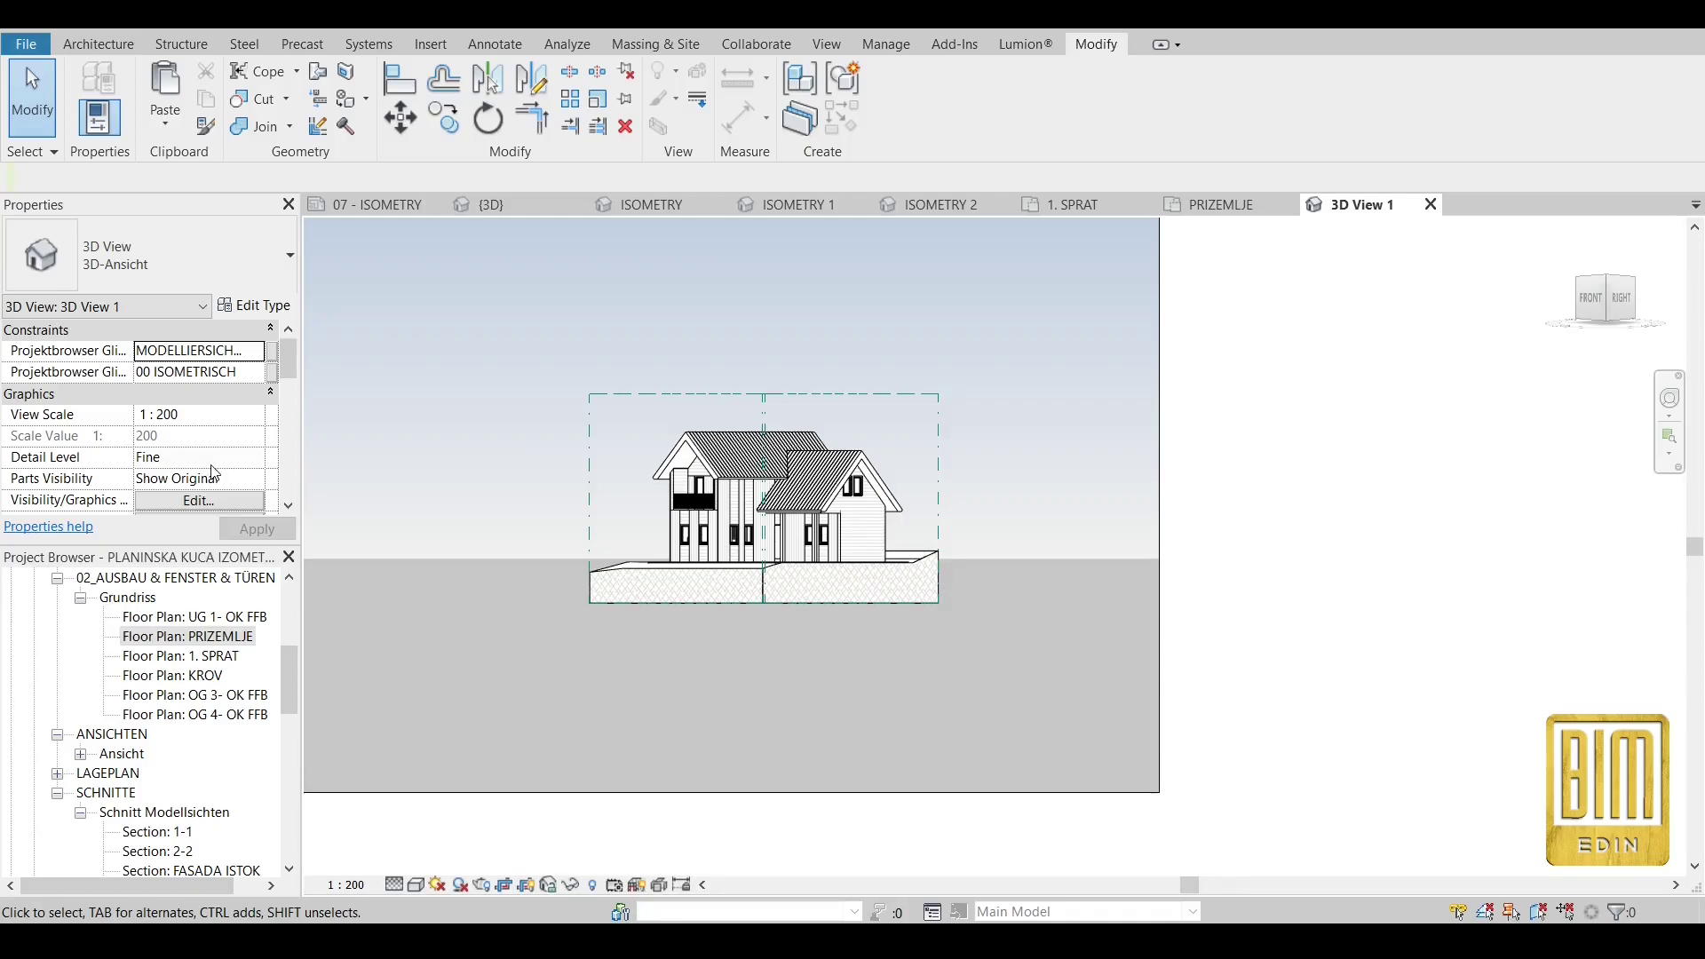
pyautogui.scroll(-2, 211, 481)
pyautogui.scroll(-2, 215, 474)
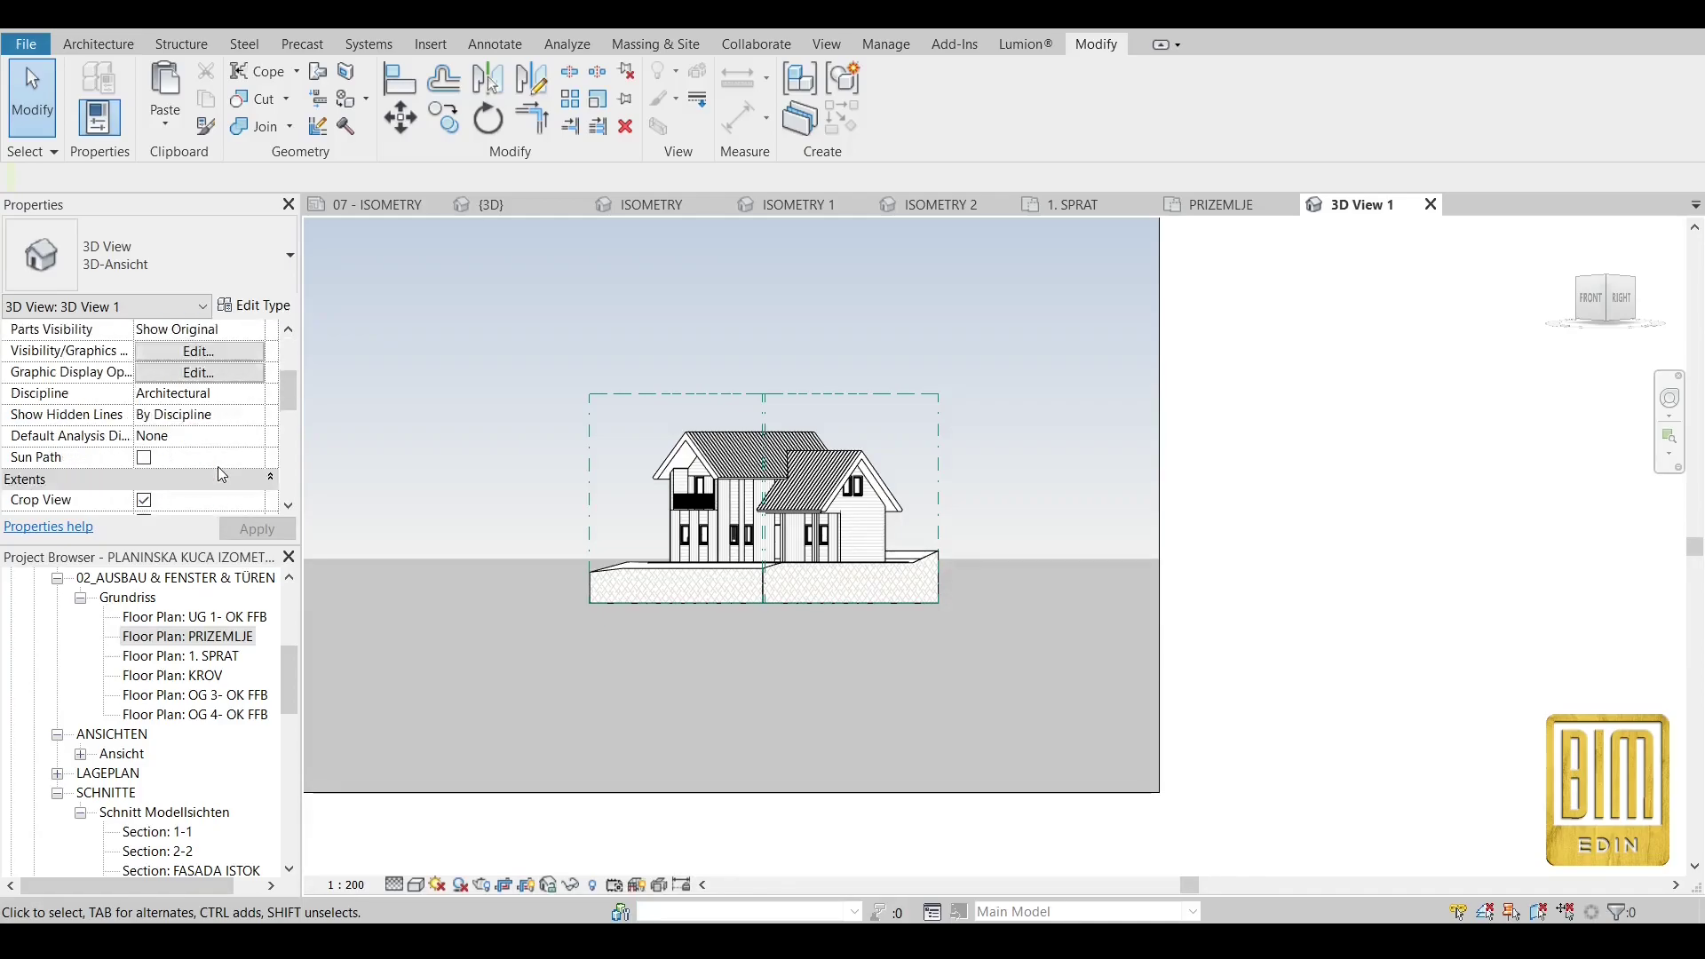
pyautogui.scroll(-4, 222, 476)
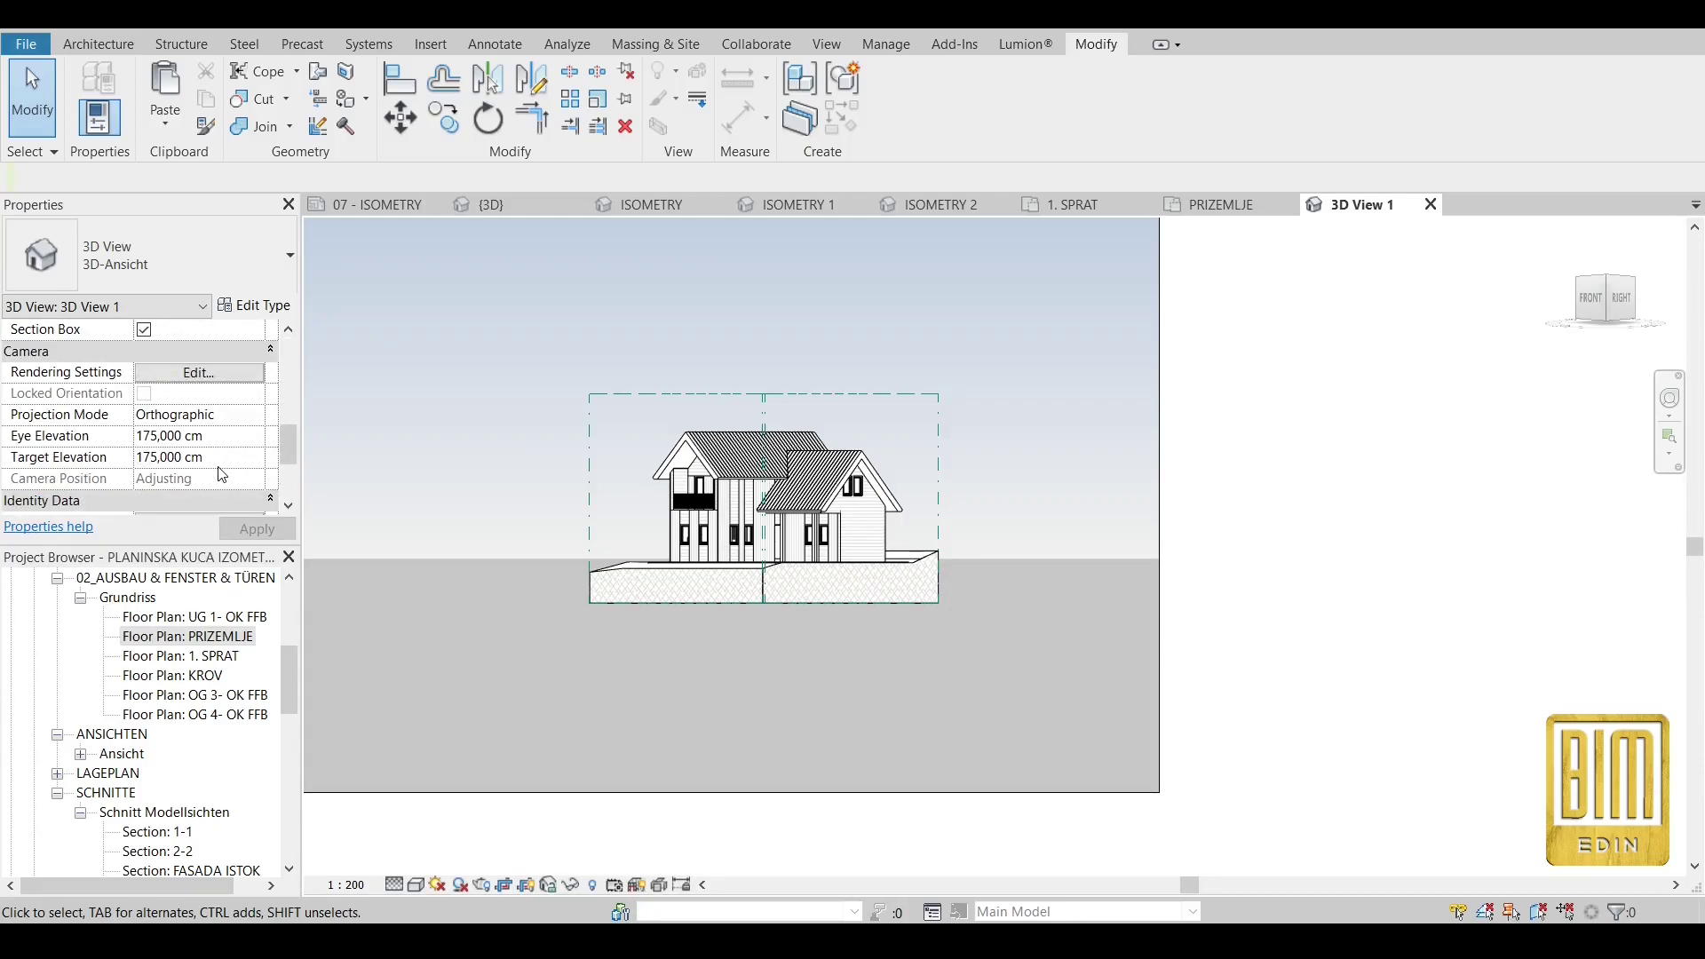
pyautogui.click(259, 418)
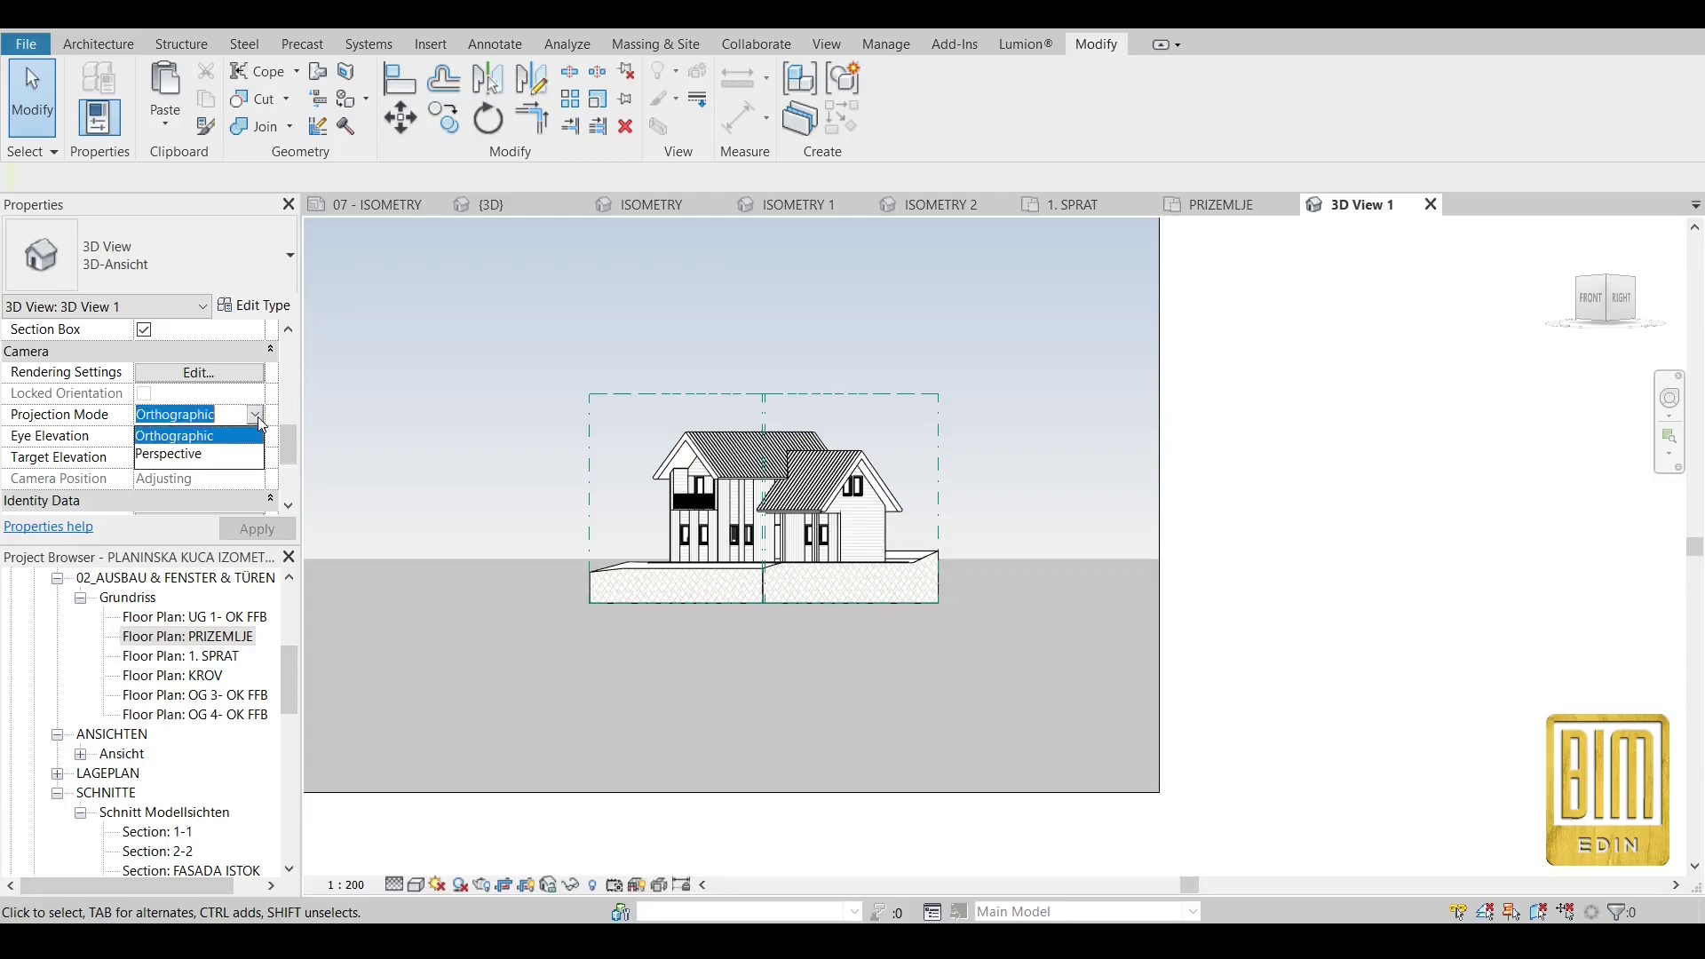
pyautogui.click(207, 455)
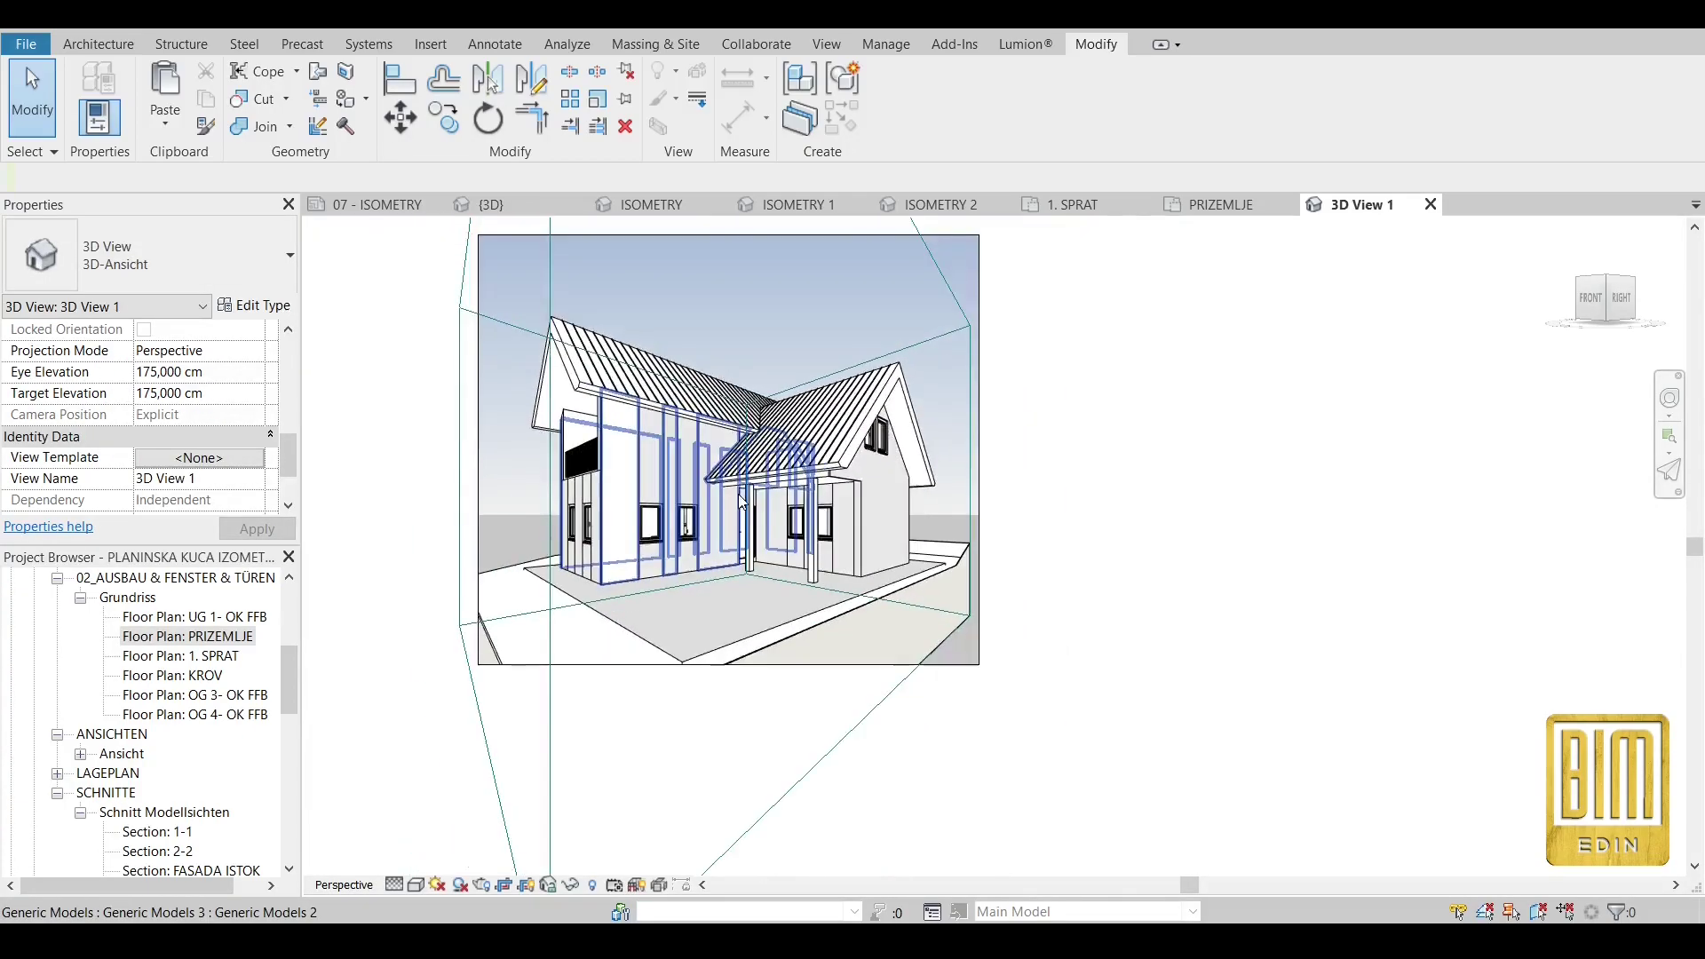
# Raise the bottom of the section box toward ground level and extend its two outer sides beyond the camera frame.
pyautogui.scroll(-1, 741, 500)
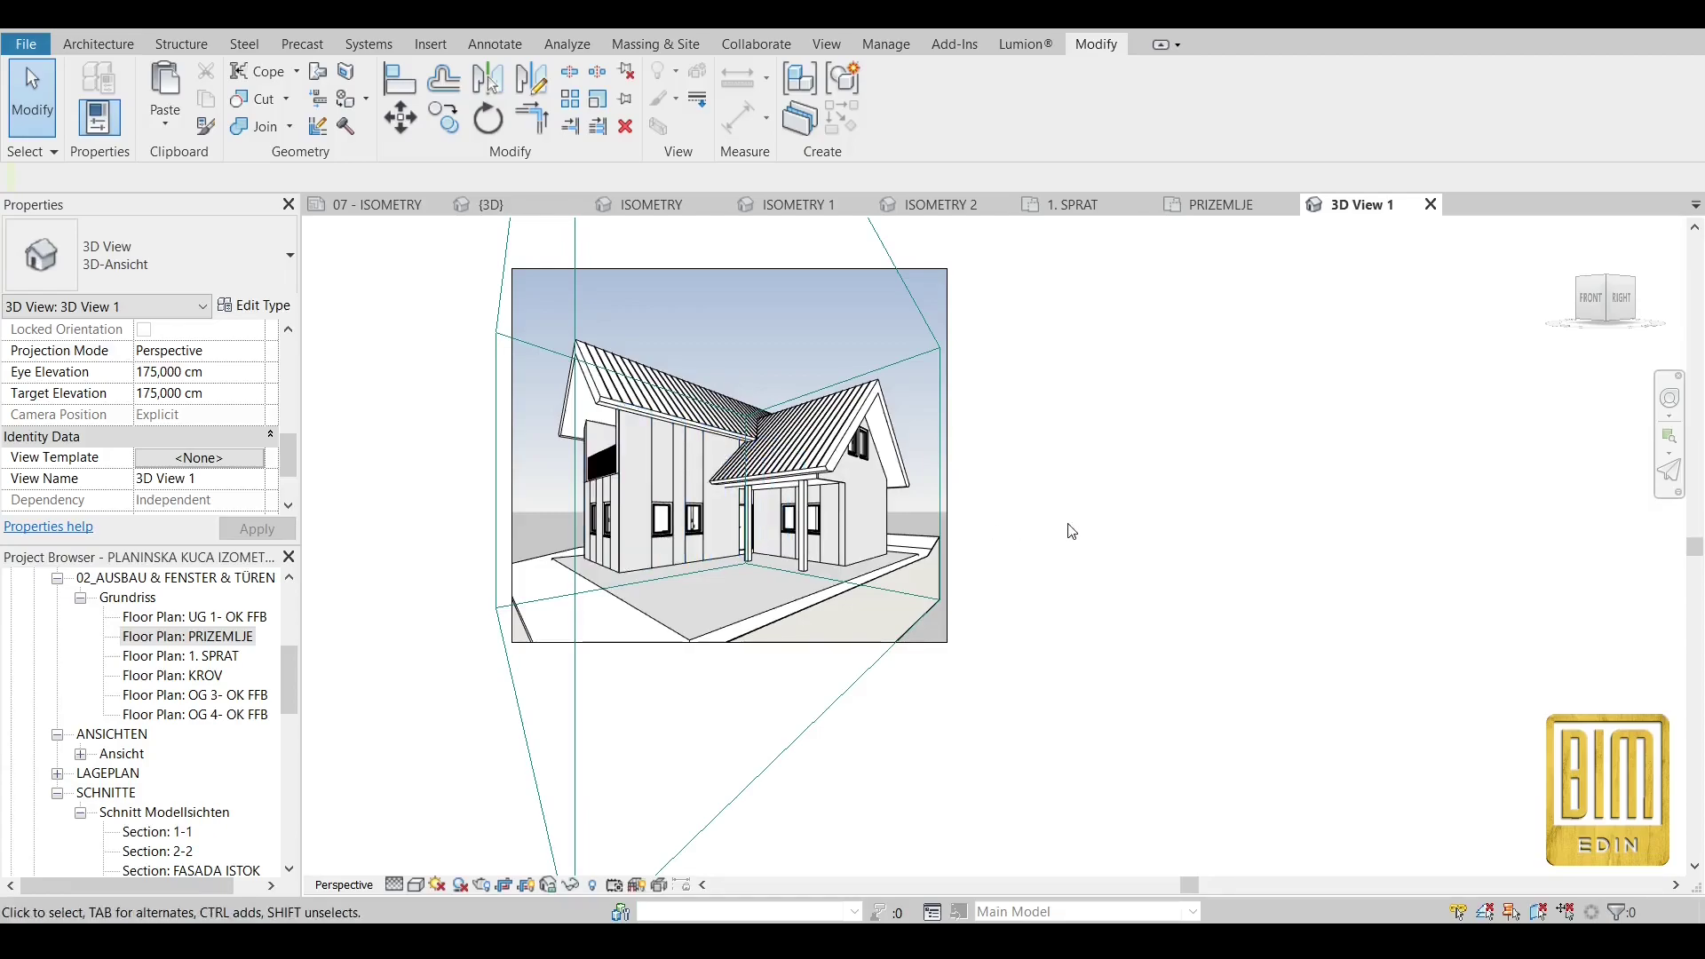
pyautogui.click(724, 821)
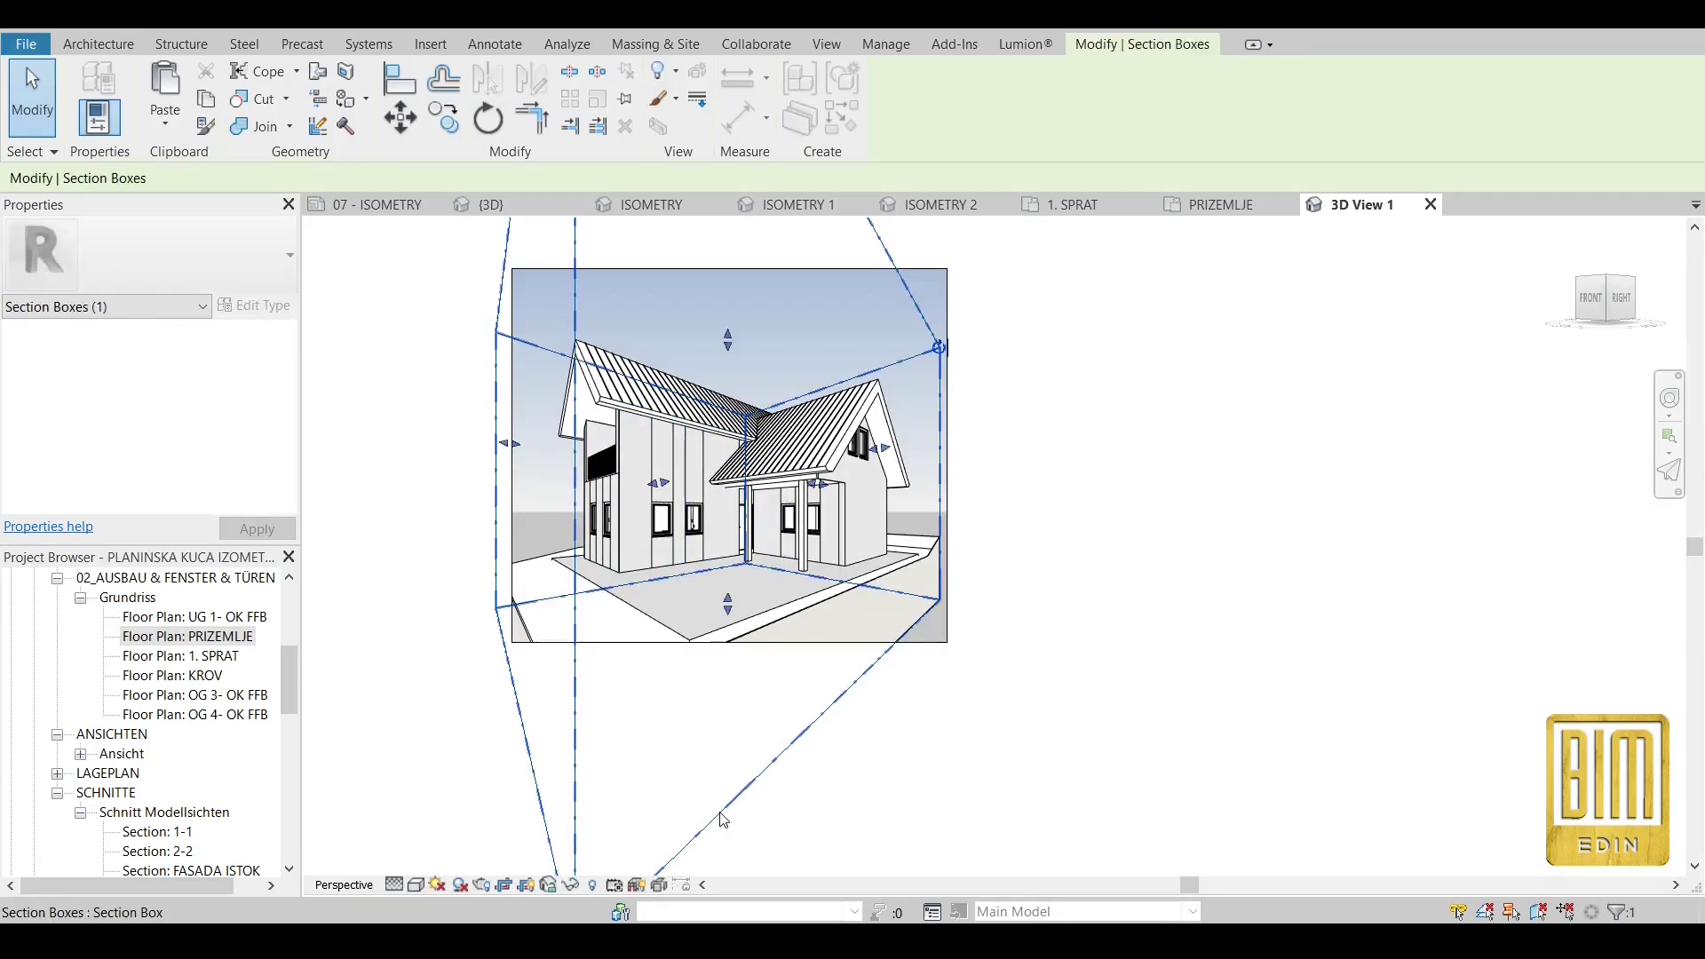
pyautogui.moveTo(725, 568); pyautogui.dragTo(727, 563)
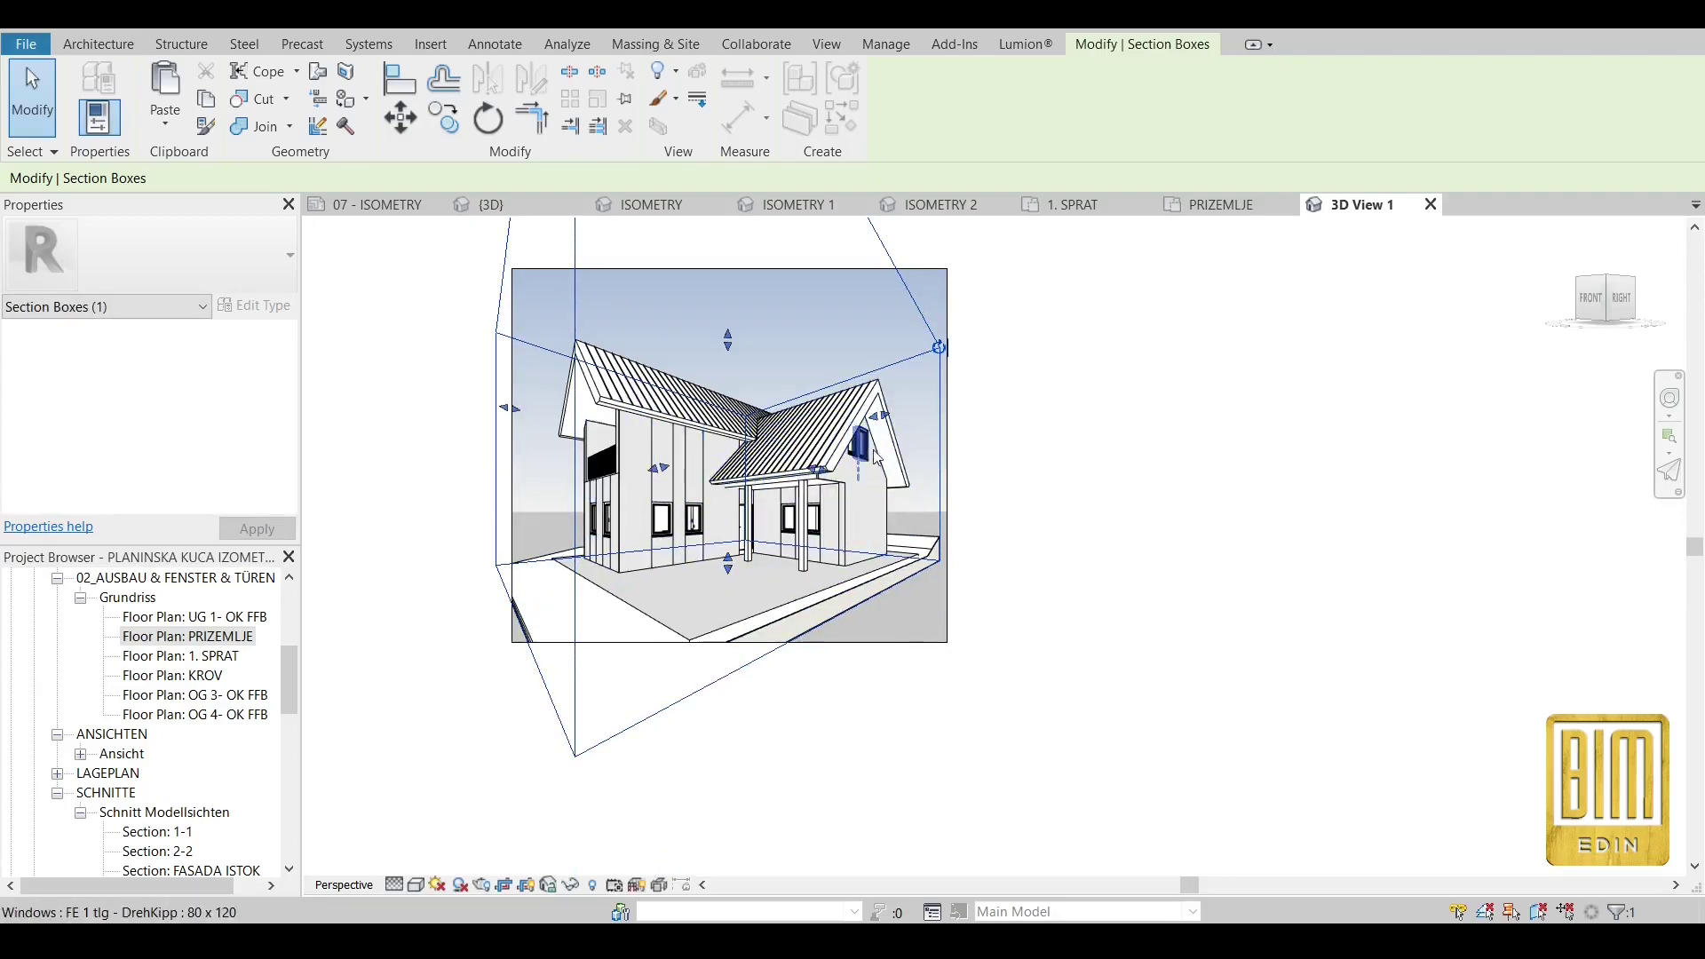
pyautogui.moveTo(882, 416); pyautogui.dragTo(998, 433)
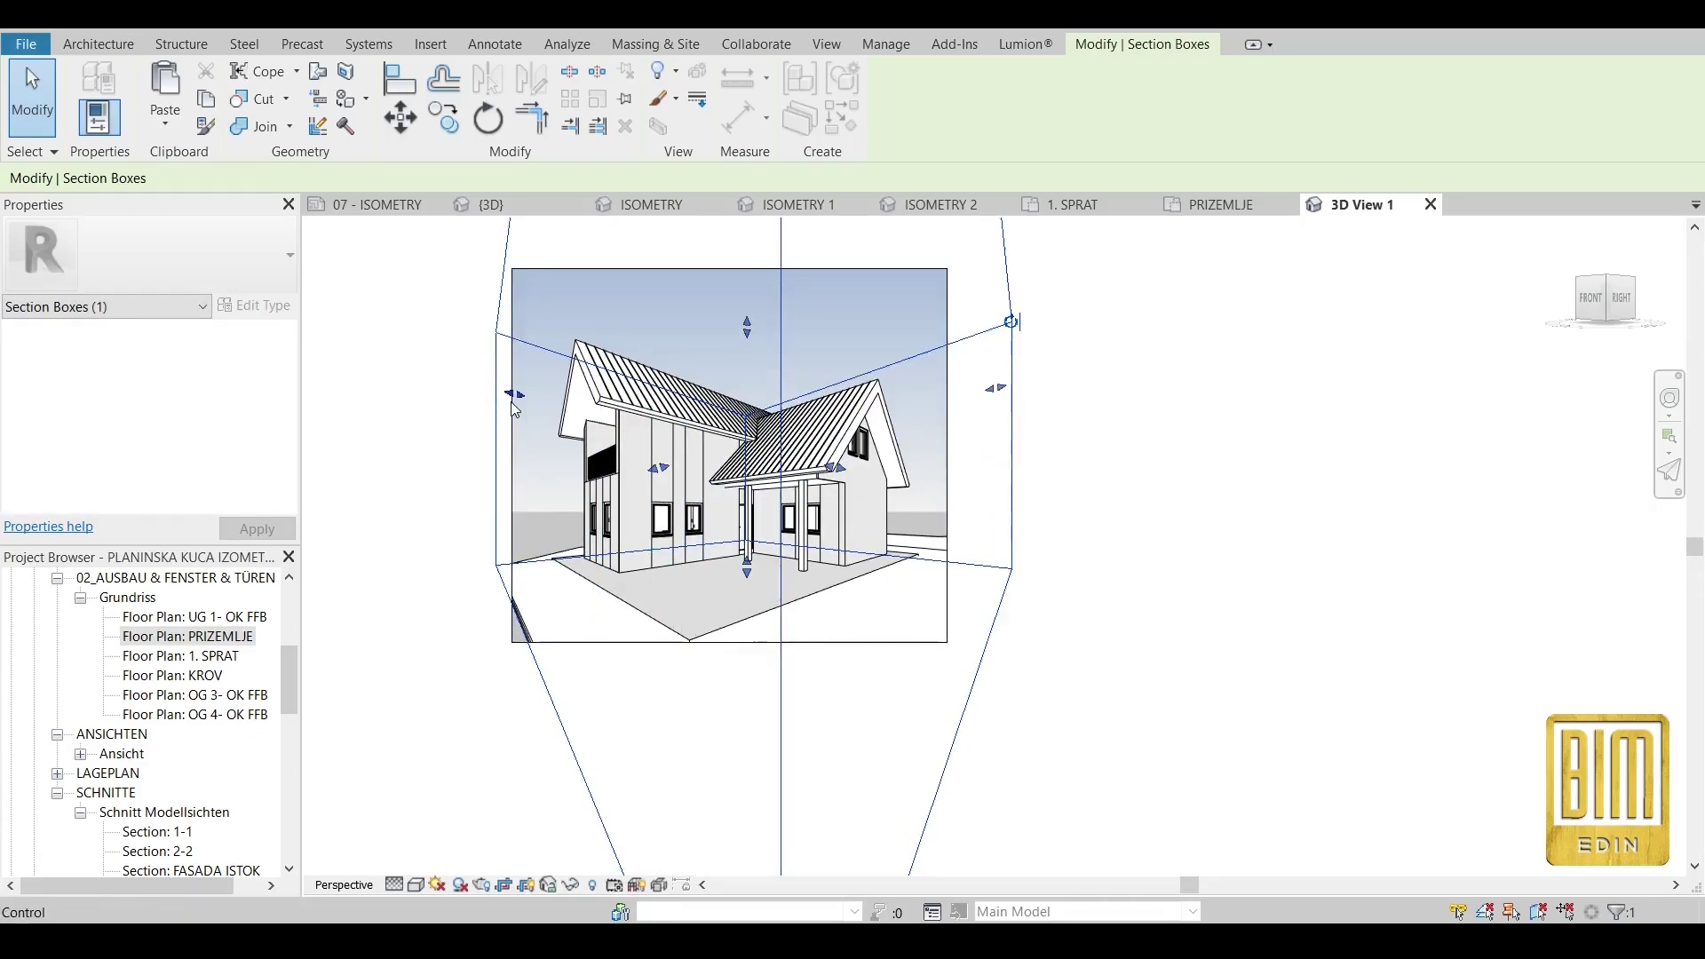
pyautogui.moveTo(515, 394); pyautogui.dragTo(475, 385)
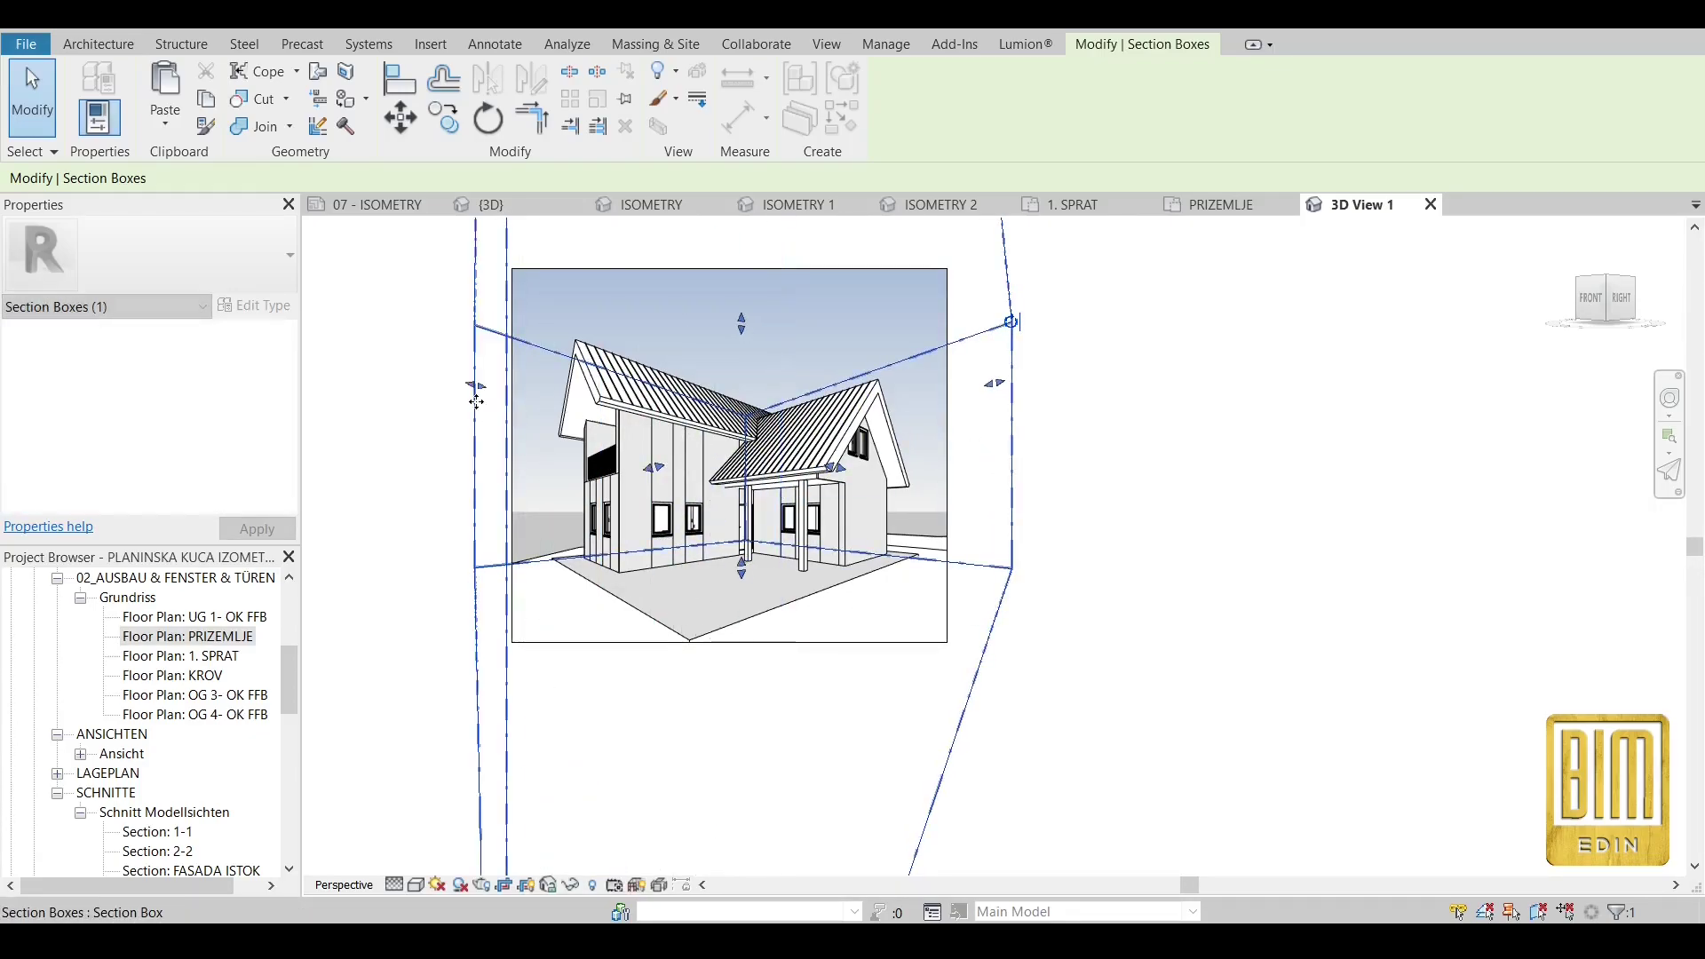
pyautogui.click(348, 437)
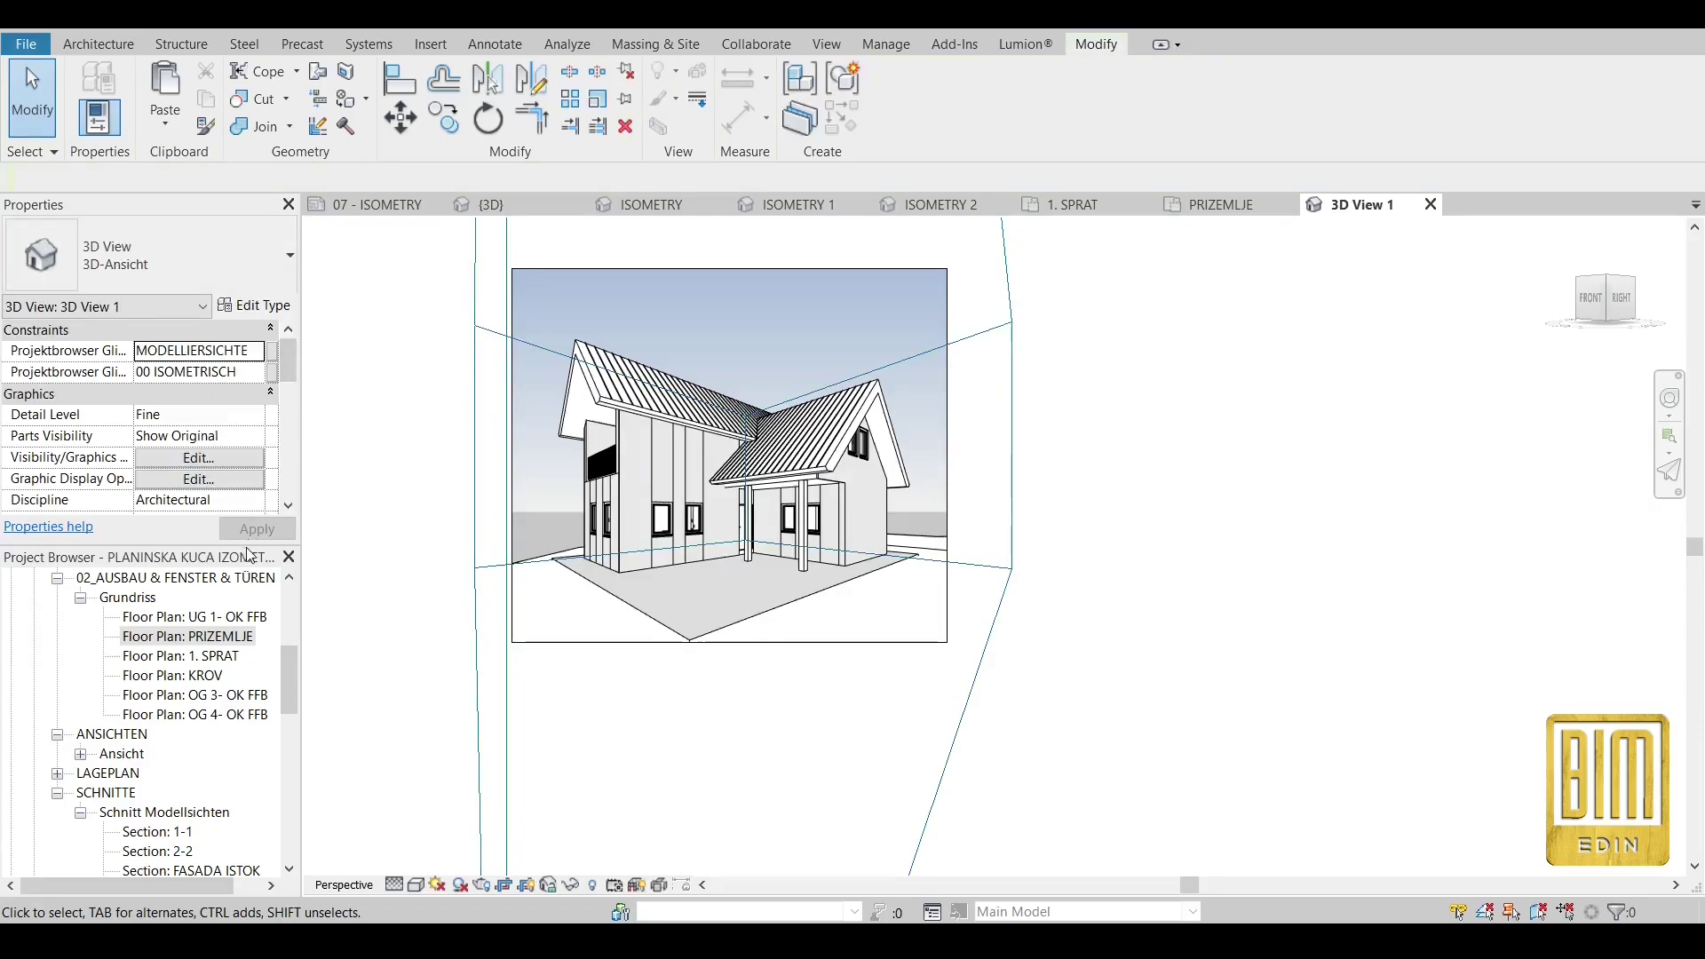
# Rename the camera view 3D View 1 as 3D PRESENTATION.
pyautogui.scroll(3, 213, 641)
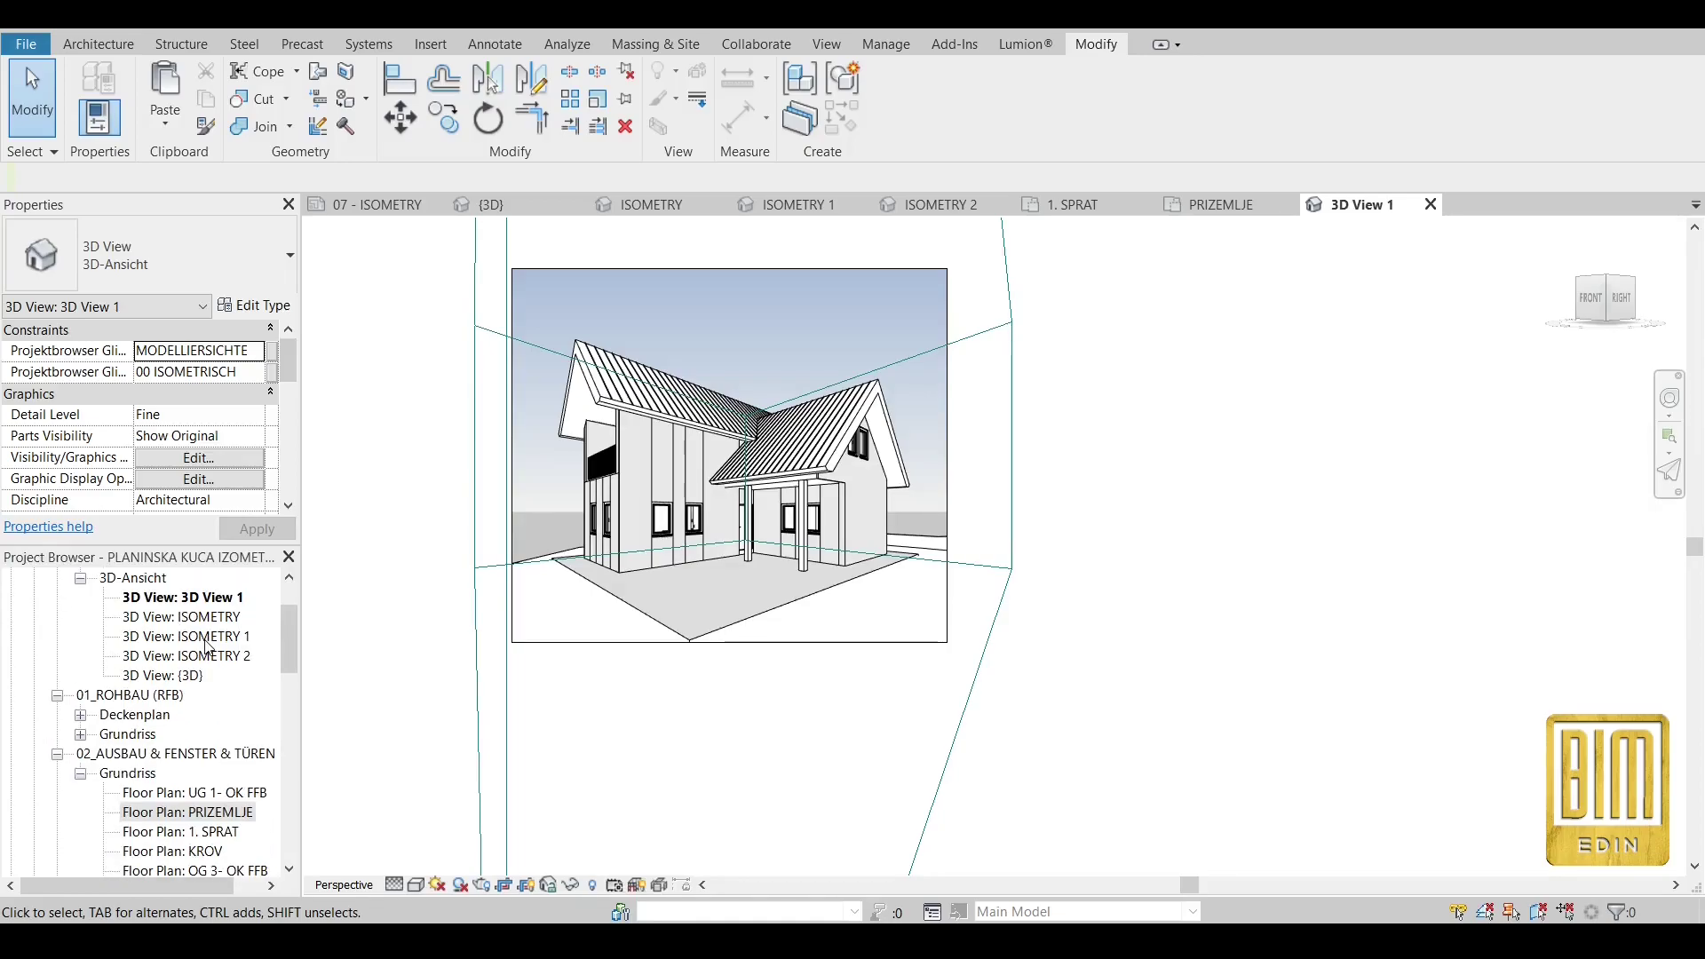
pyautogui.scroll(1, 210, 692)
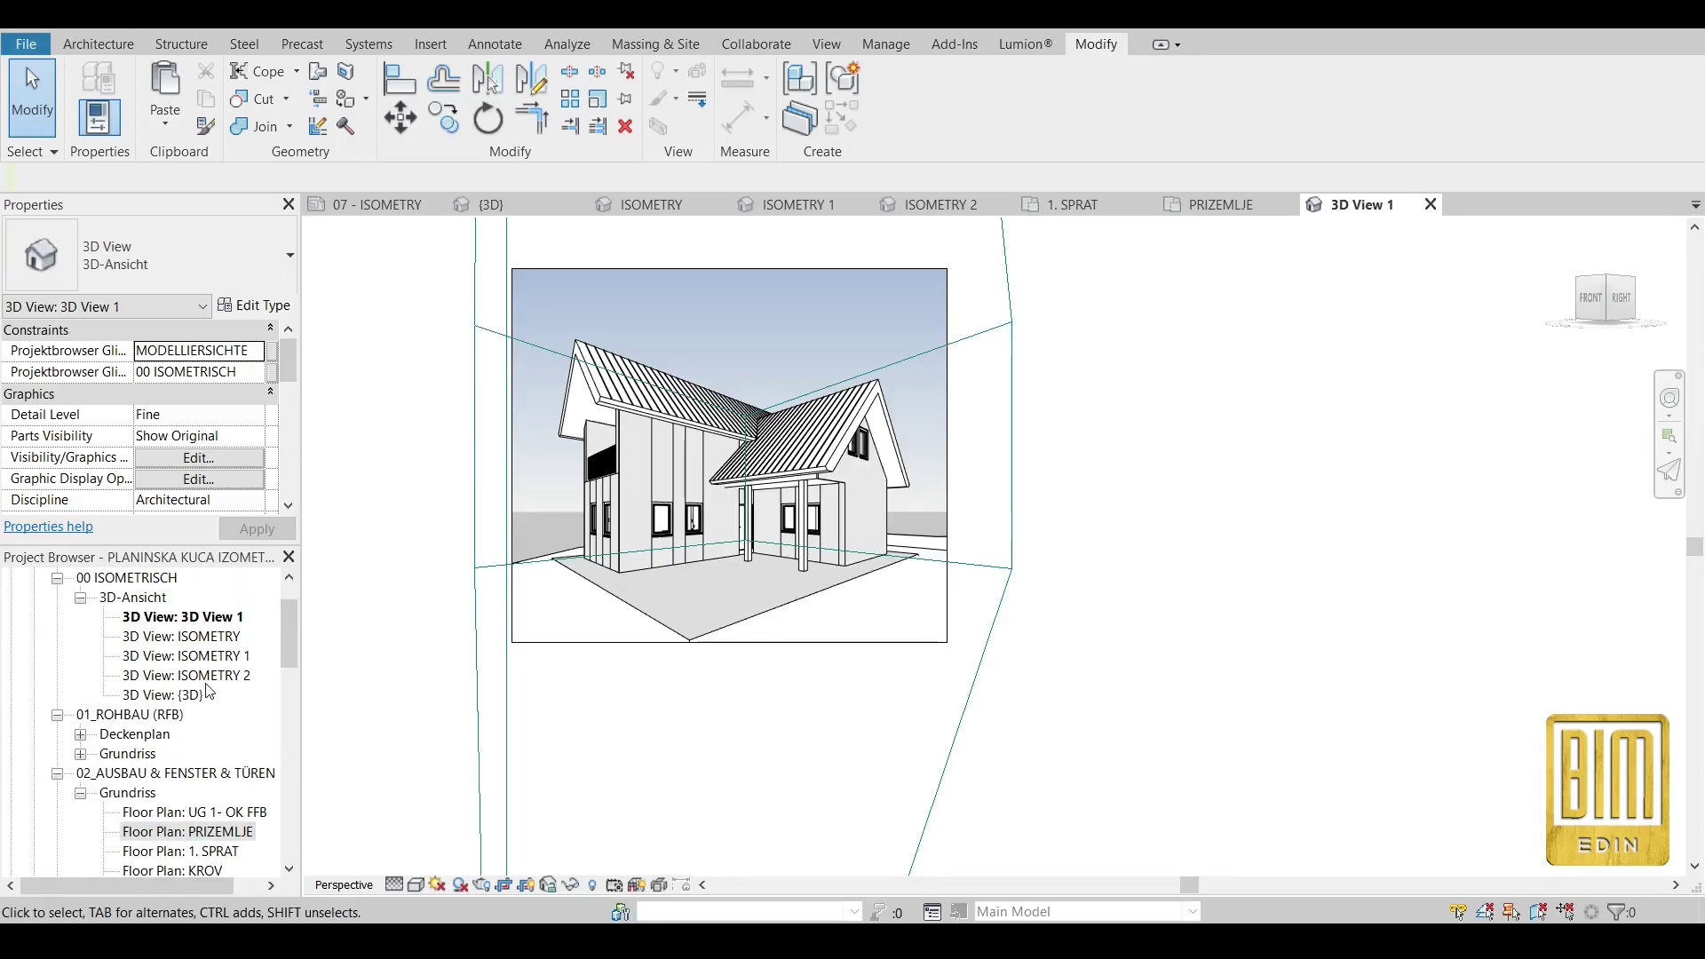
pyautogui.scroll(1, 171, 627)
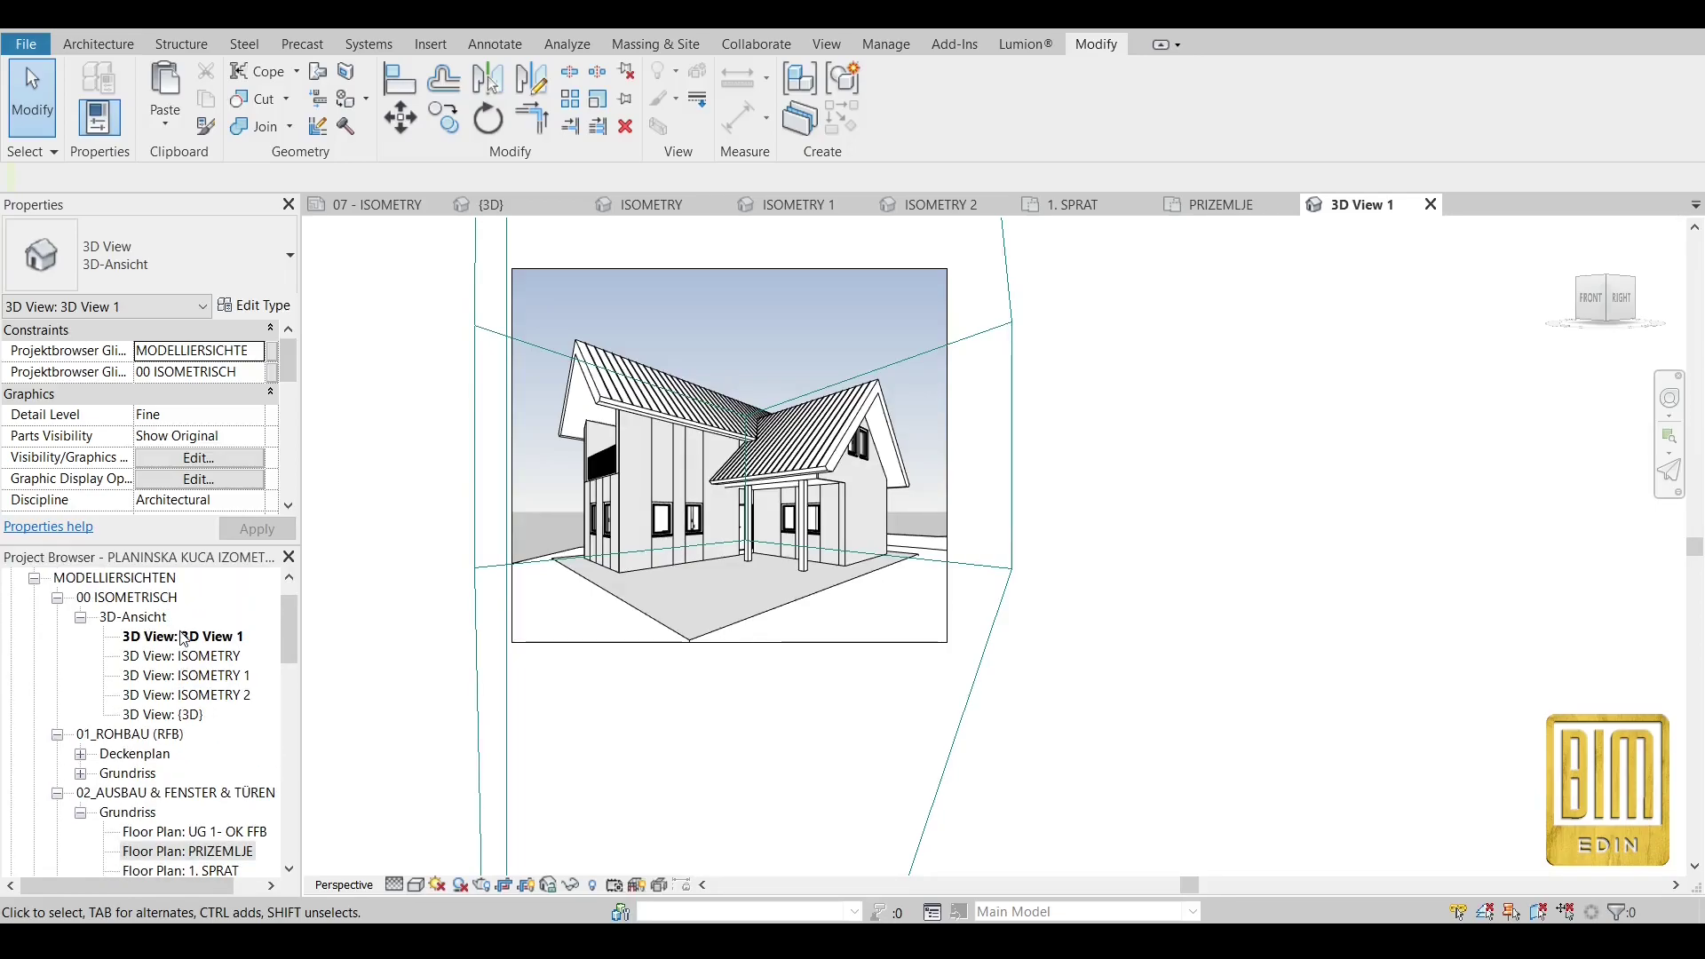
pyautogui.rightClick(177, 636)
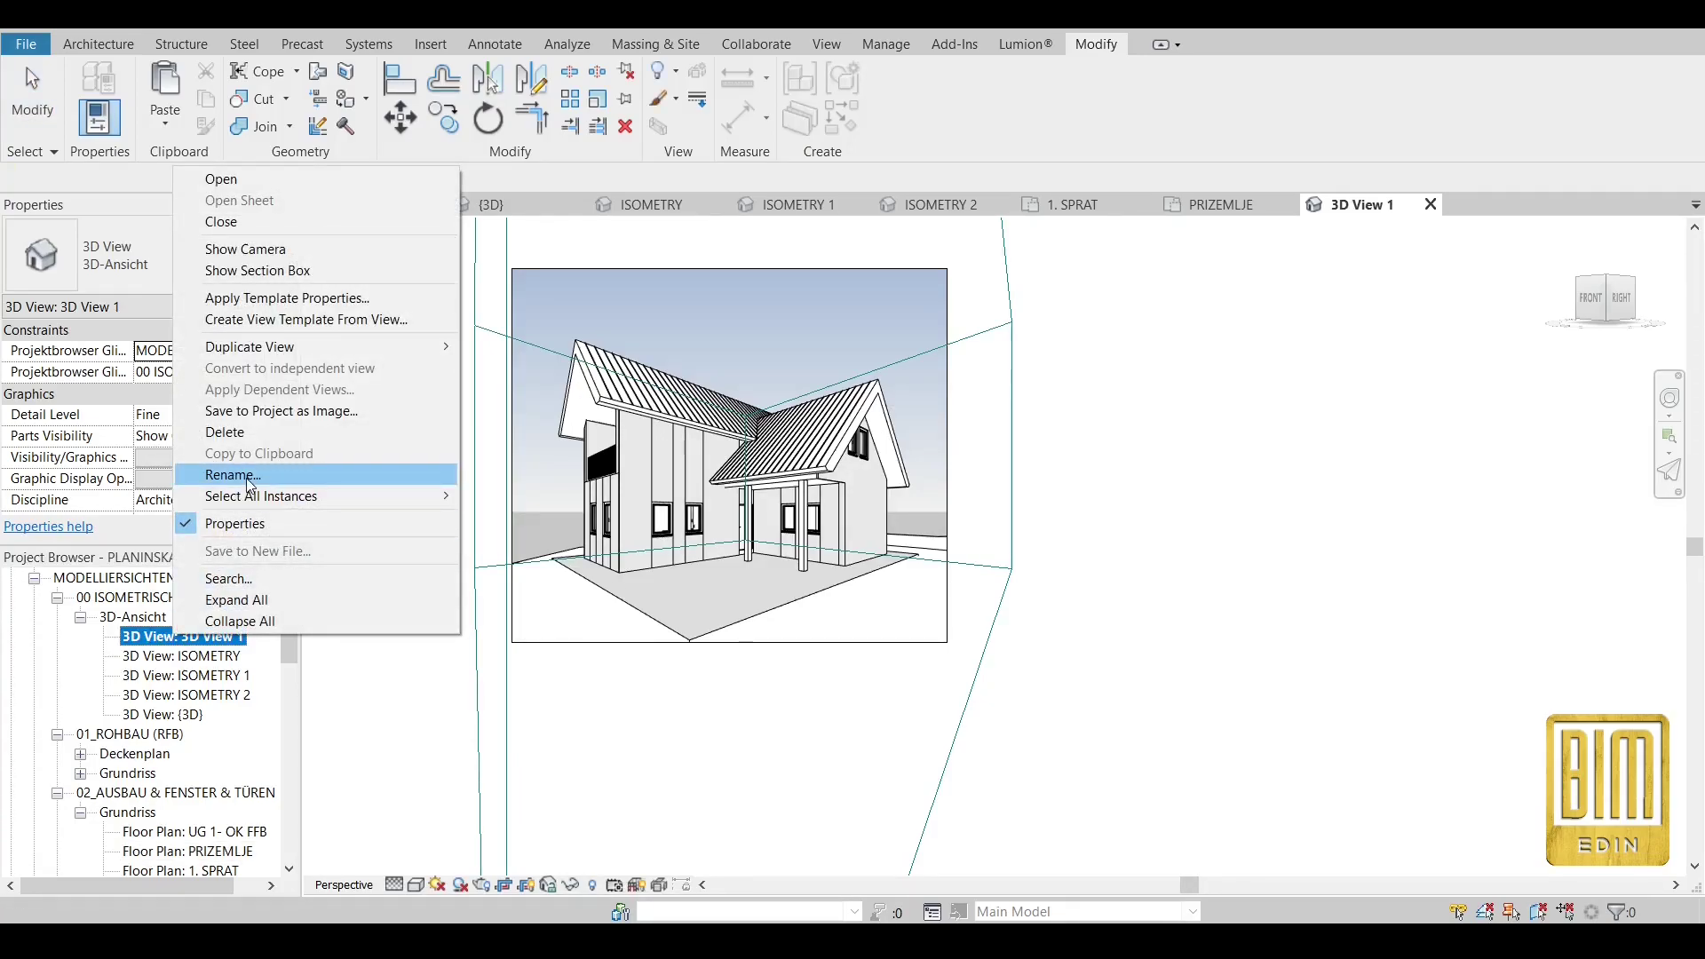
pyautogui.click(253, 476)
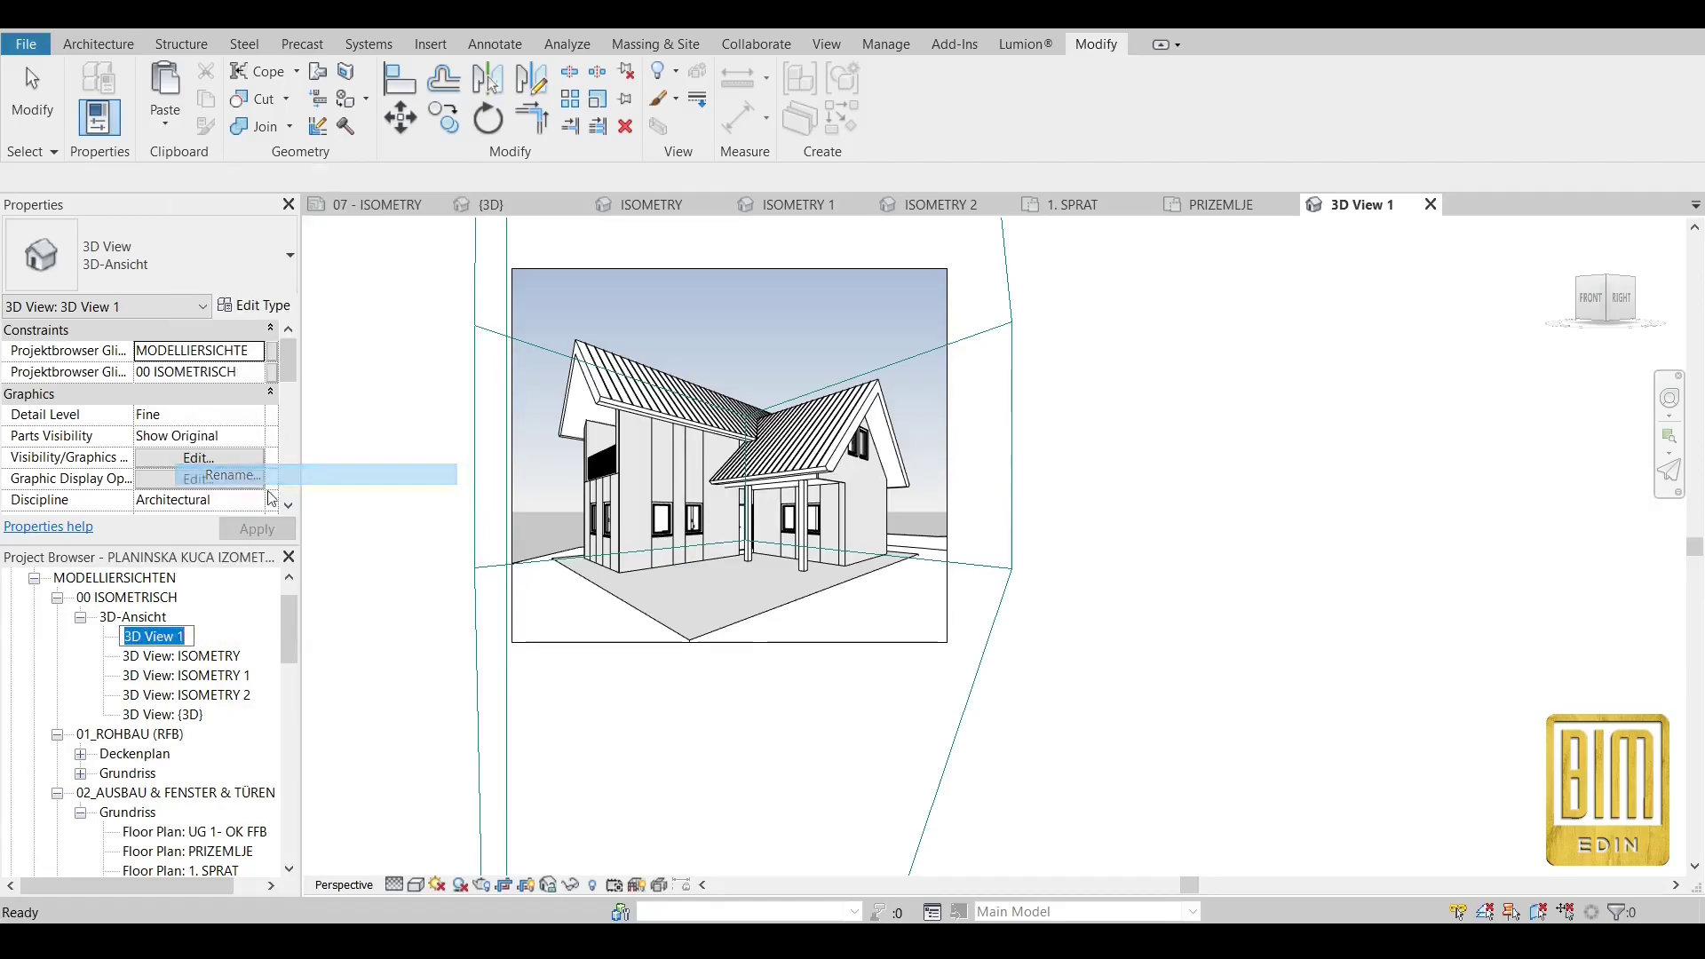
pyautogui.write('3D')
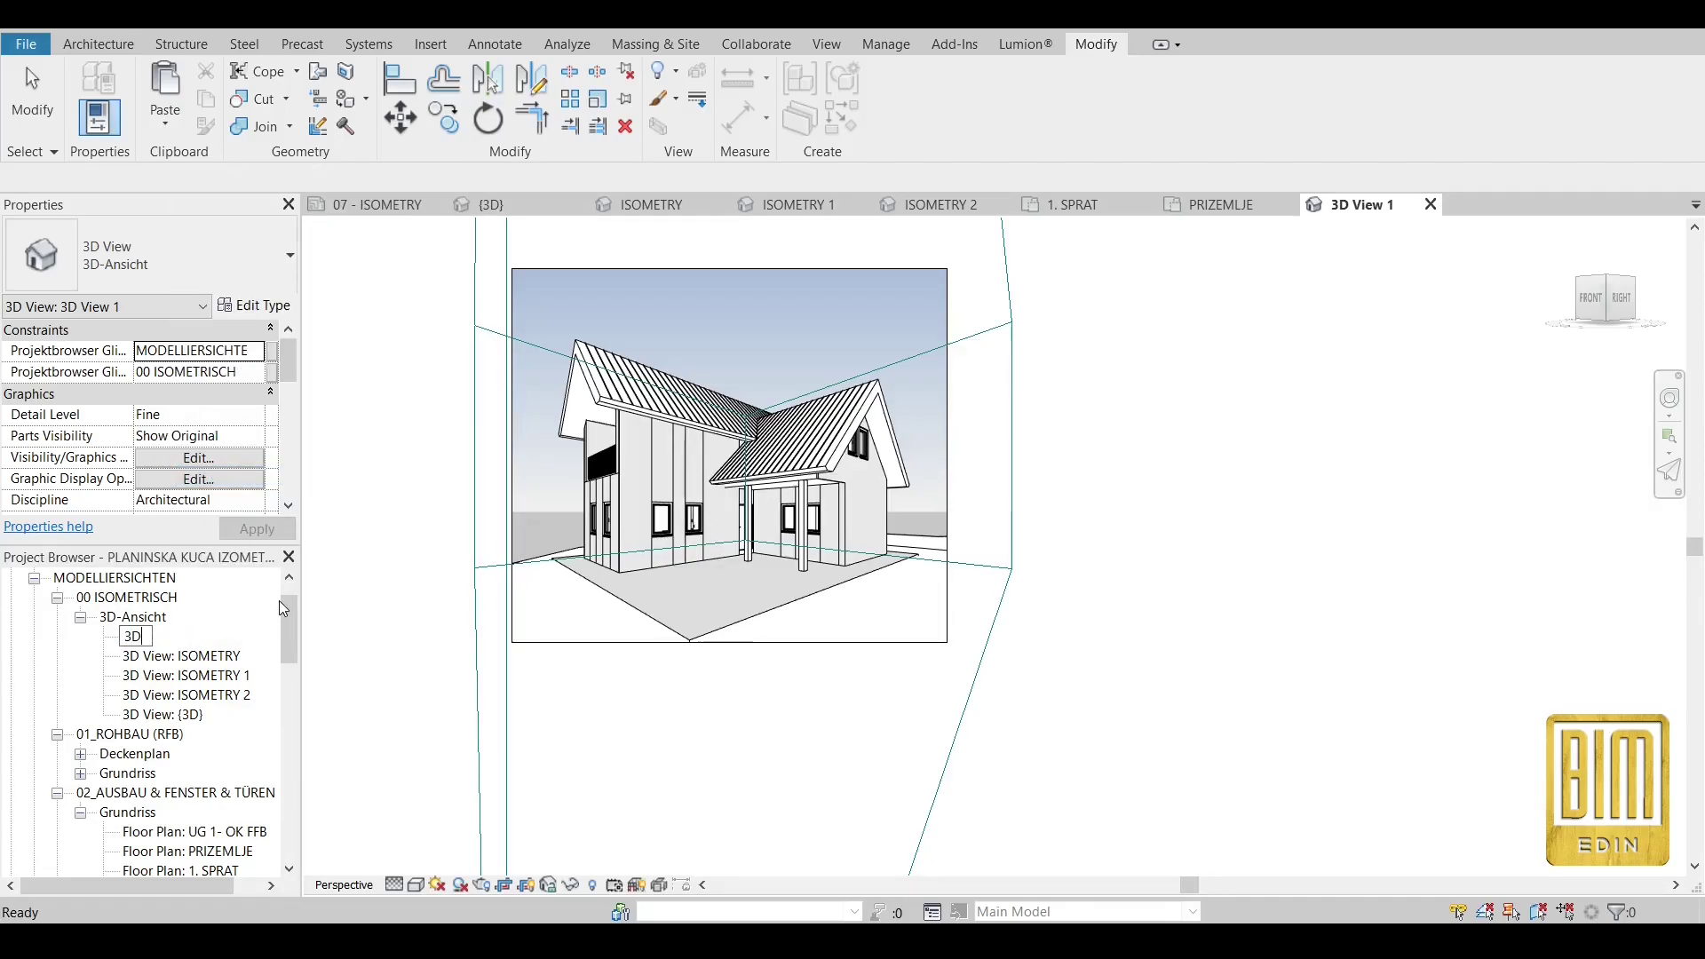
pyautogui.write(' PRESENTATION')
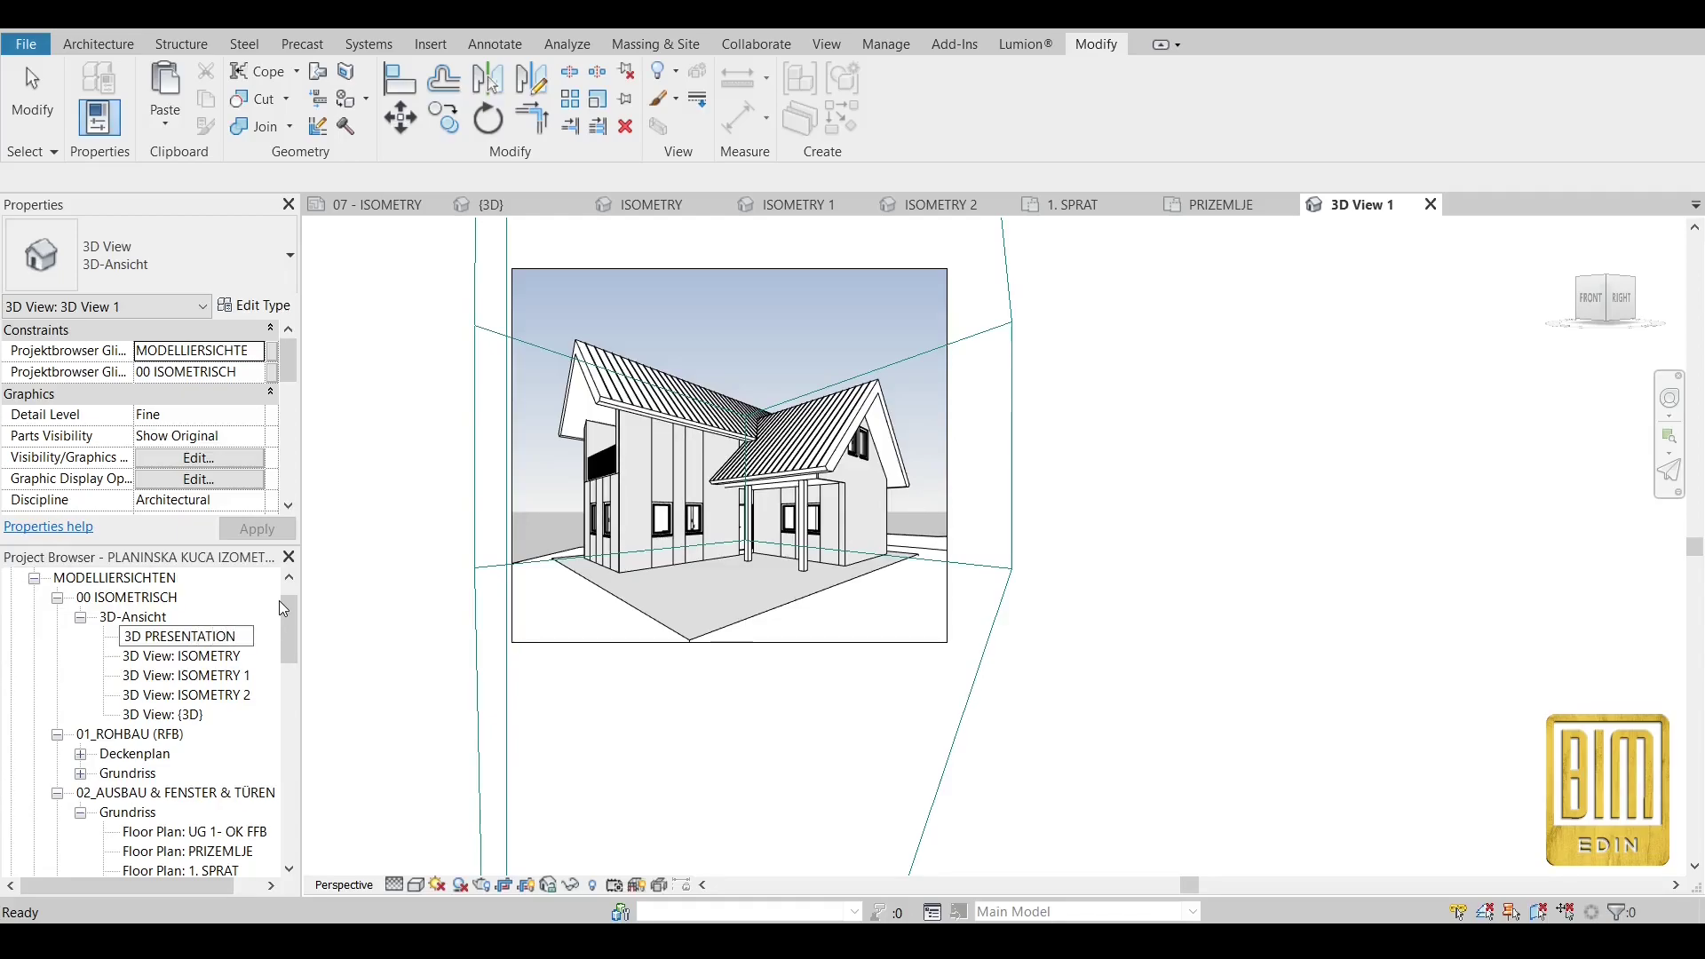
pyautogui.press('Return')
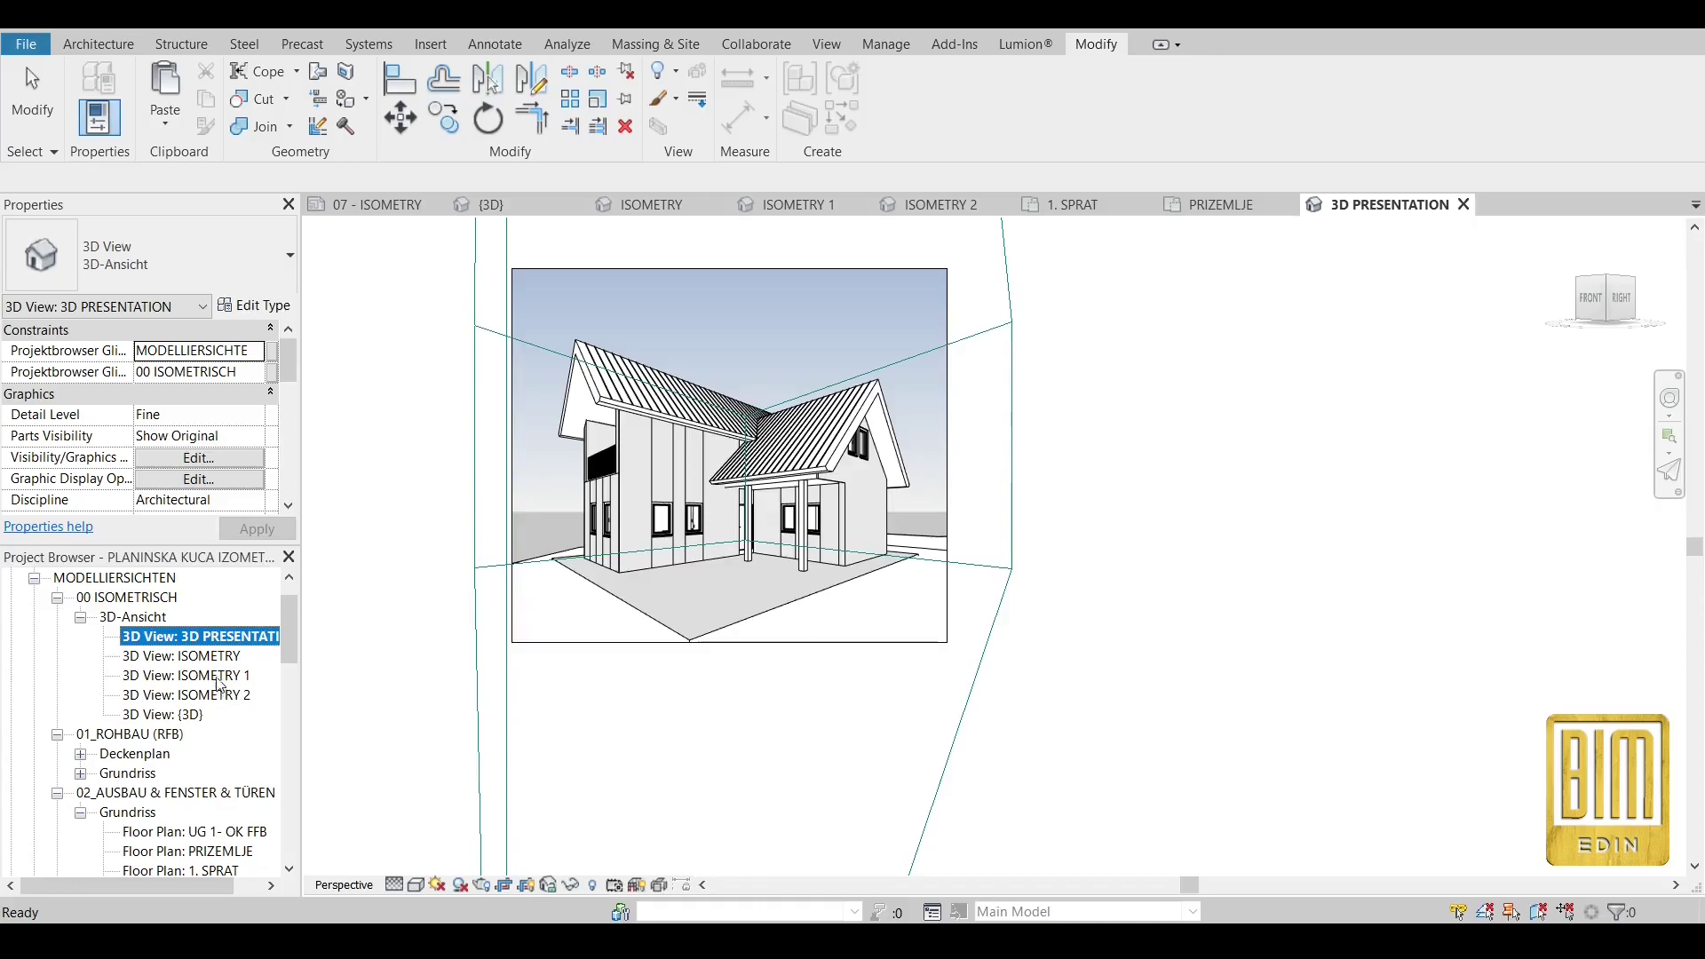
# Duplicate the 3D PRESENTATION camera view and rename the copy 3D PRESENTATION 1.
pyautogui.rightClick(203, 638)
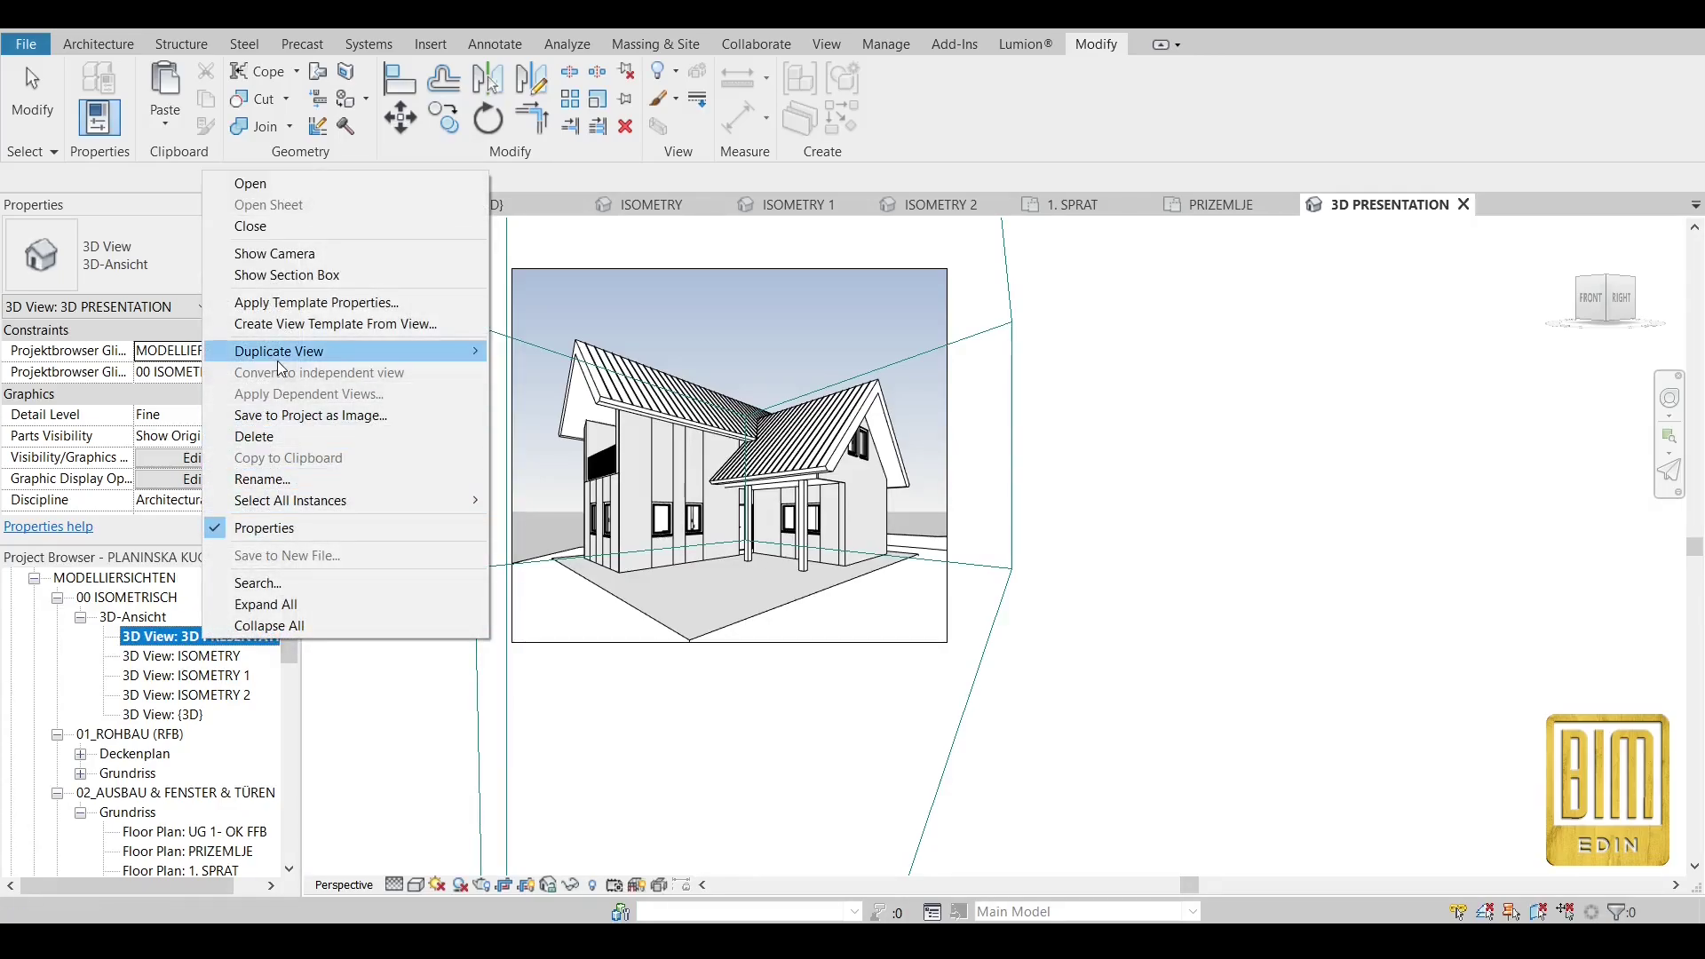
pyautogui.moveTo(281, 368)
pyautogui.click(569, 372)
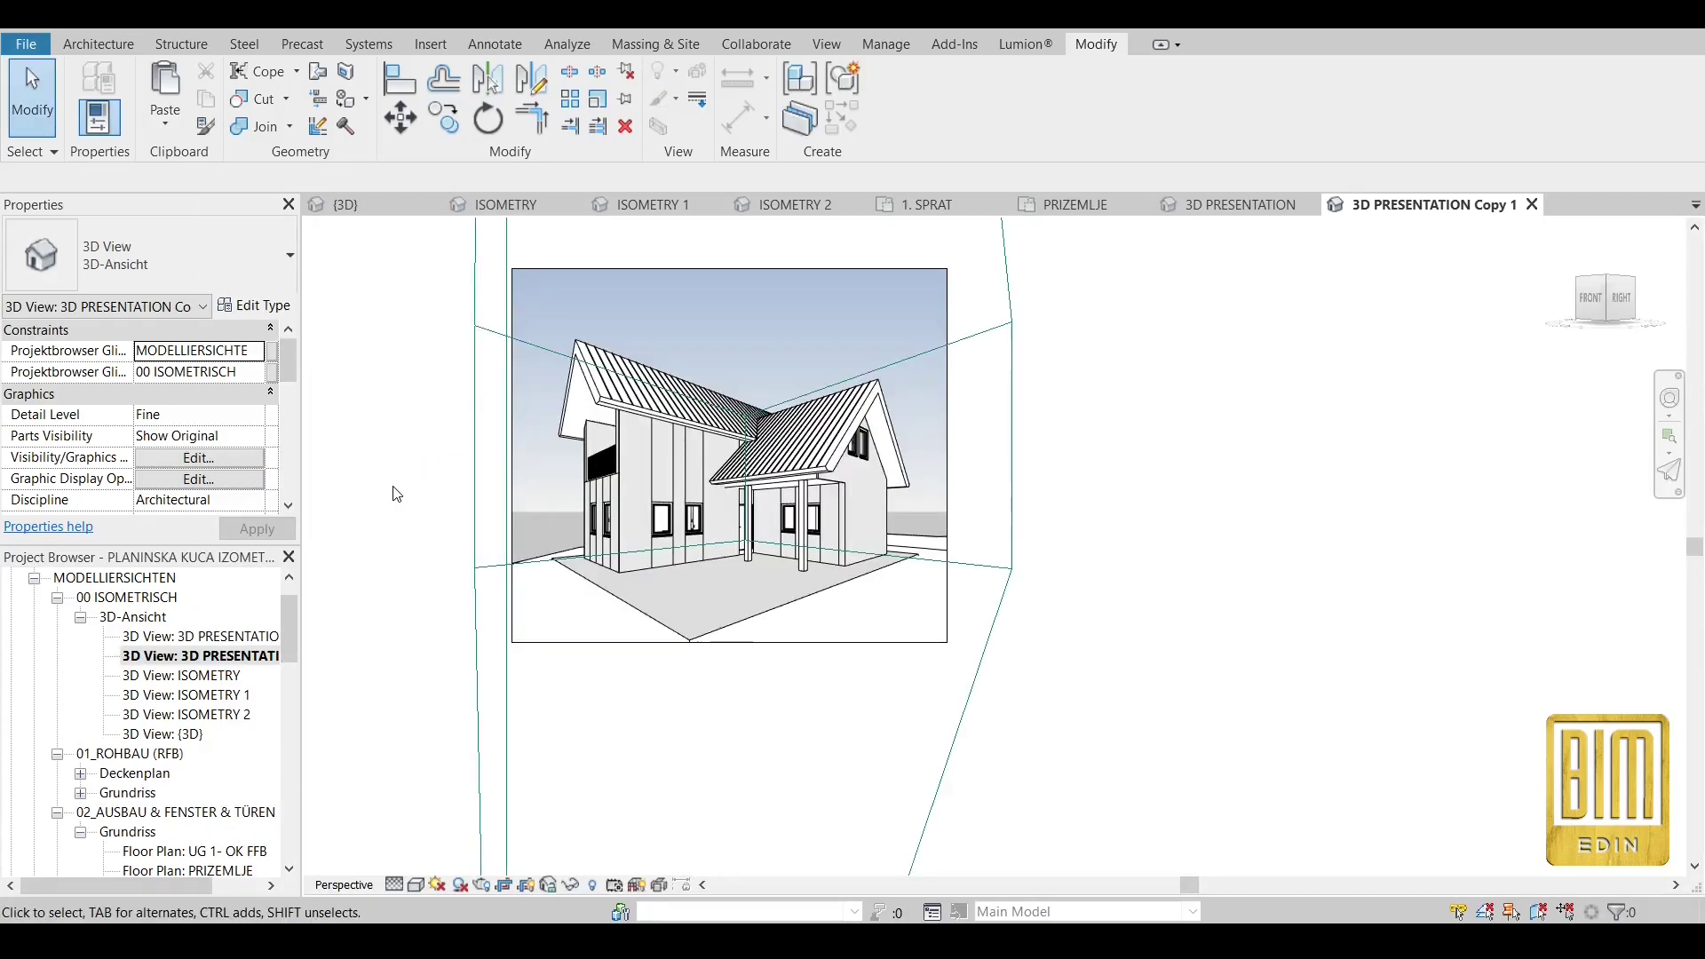
pyautogui.click(215, 658)
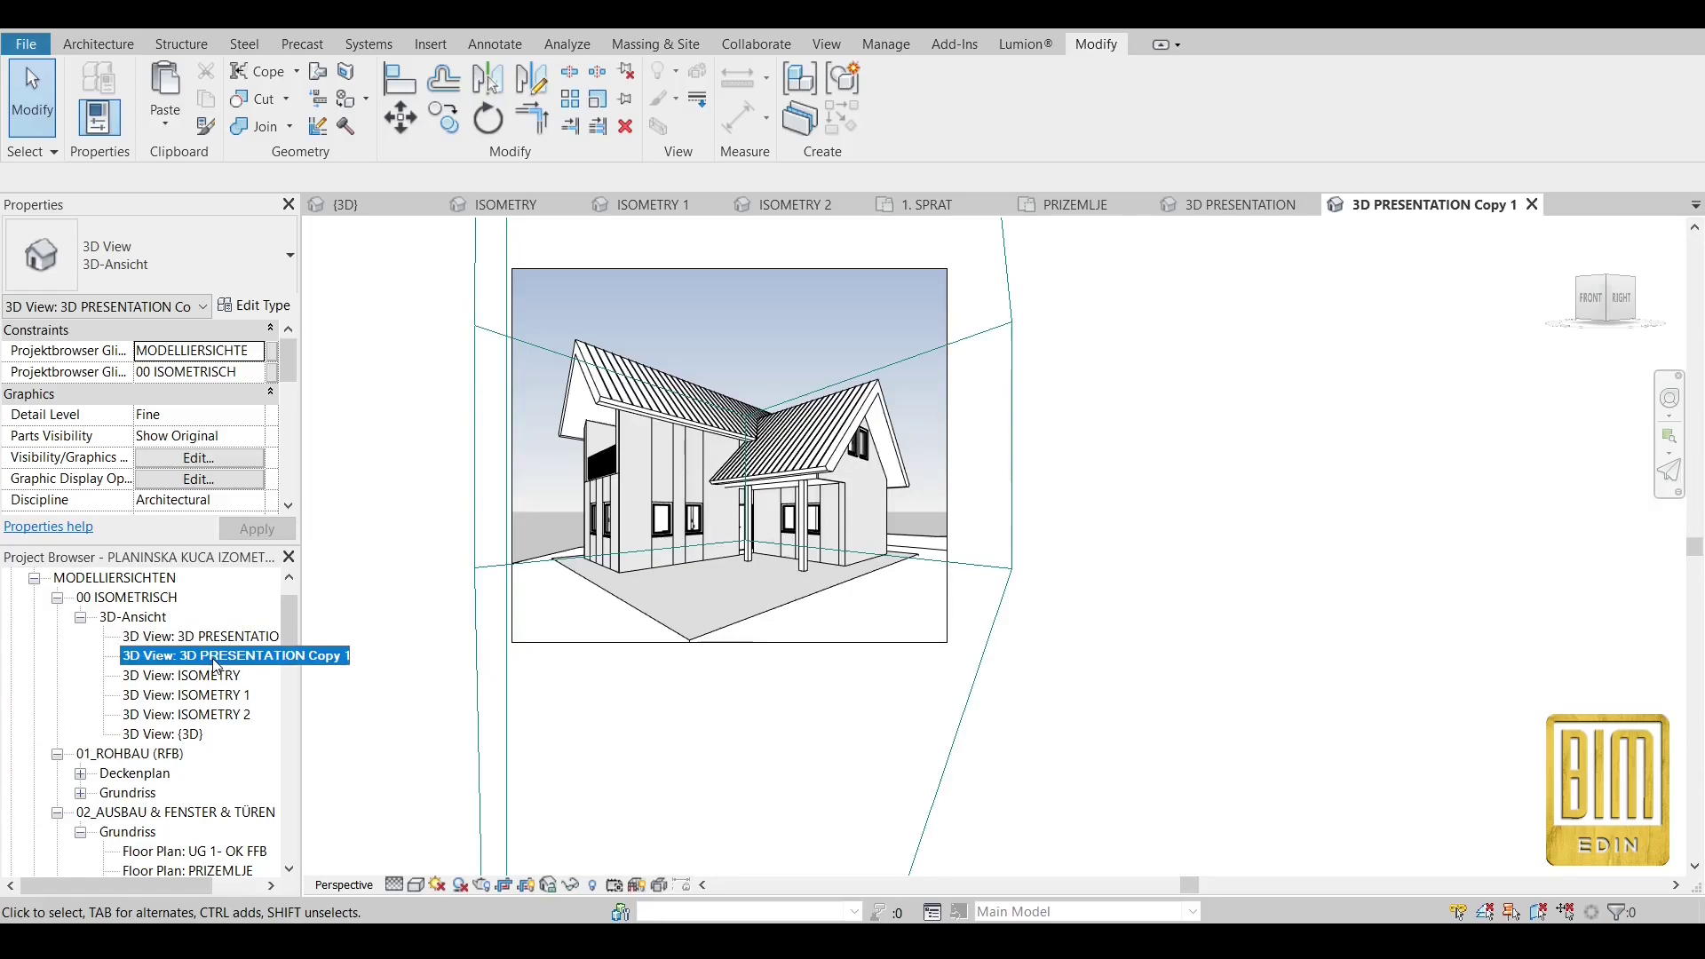
pyautogui.rightClick(215, 666)
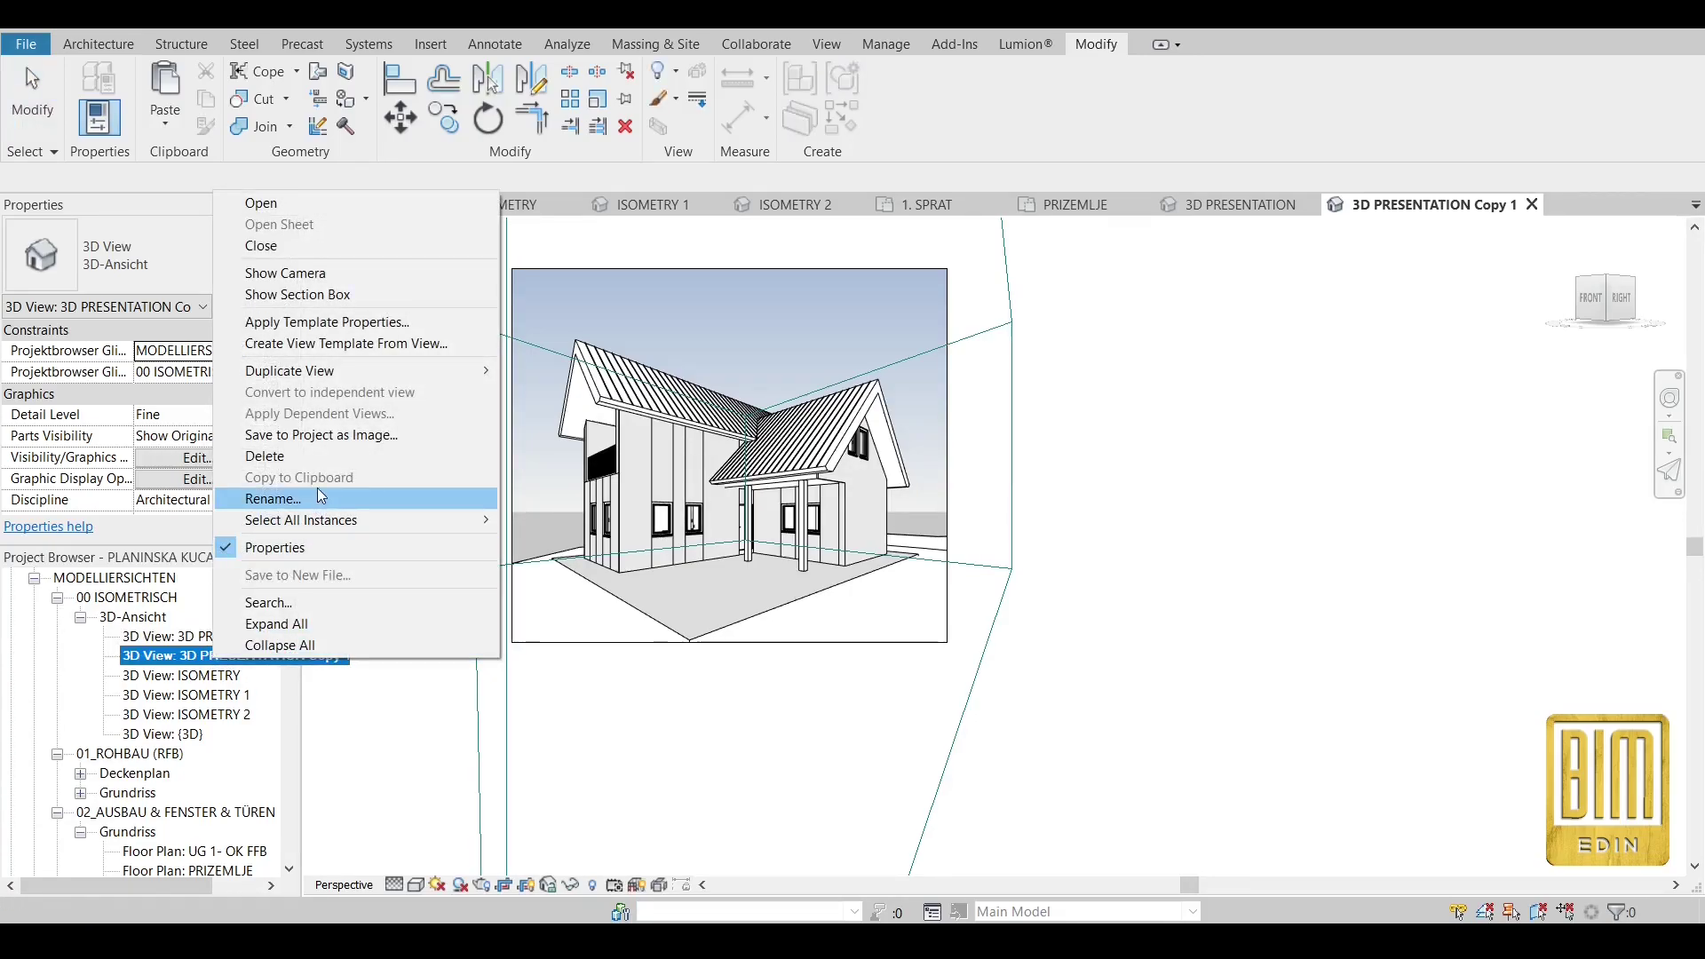
pyautogui.click(267, 497)
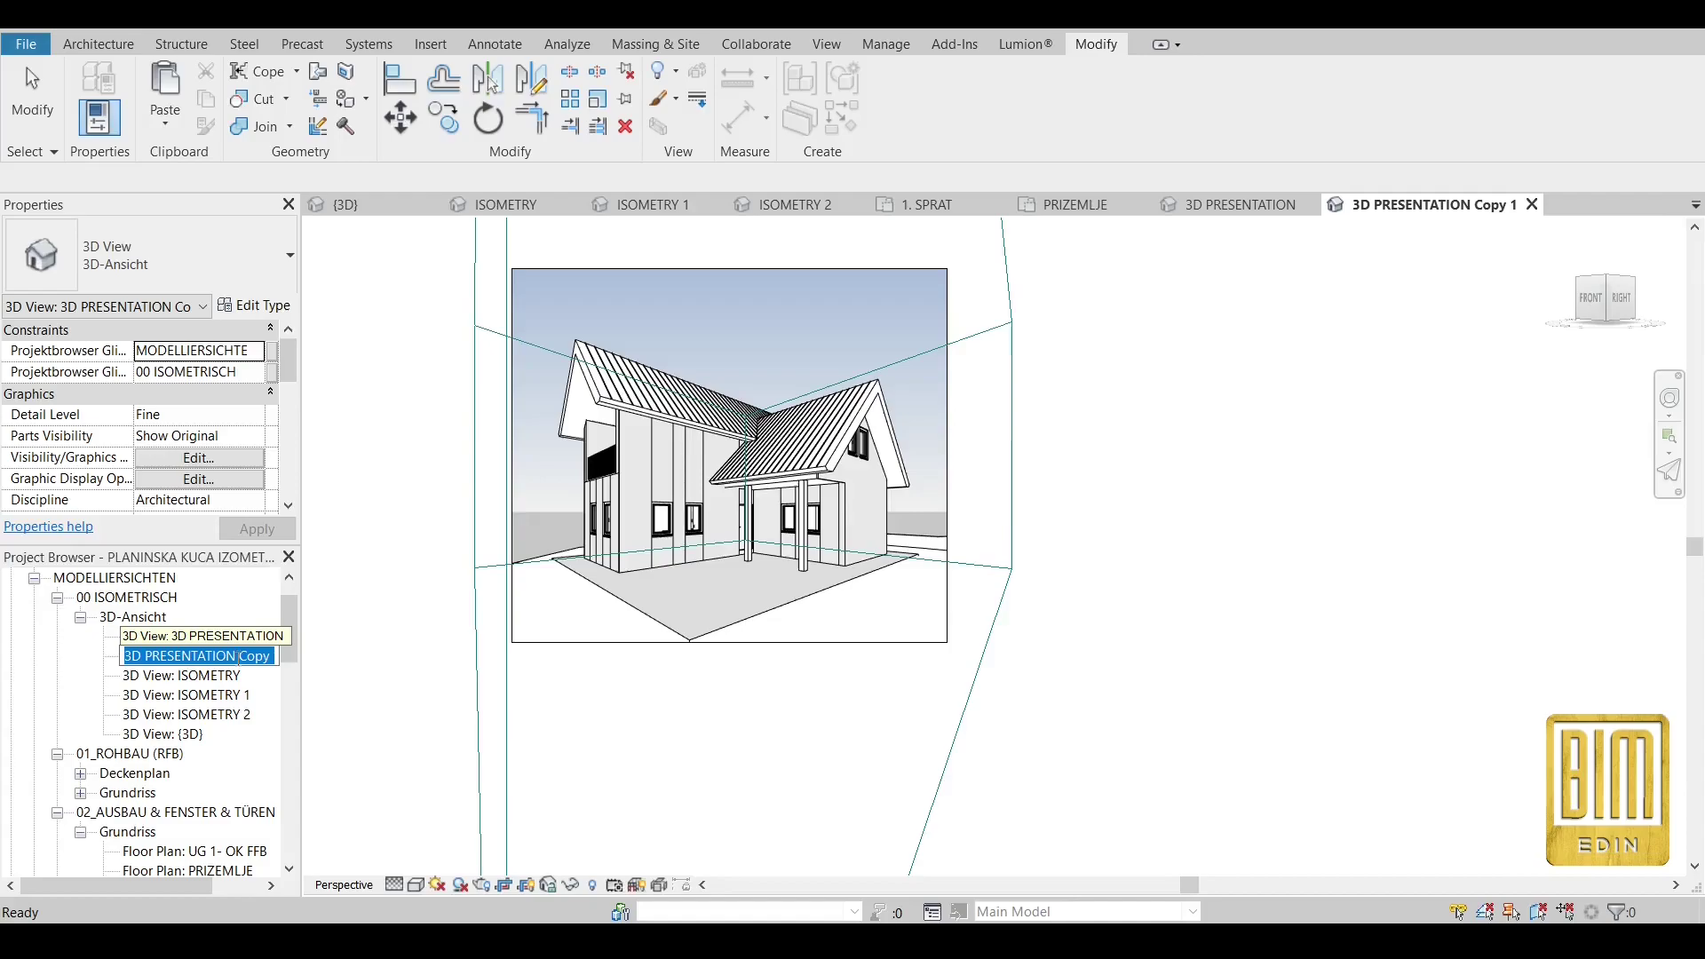
pyautogui.moveTo(238, 657); pyautogui.dragTo(313, 652)
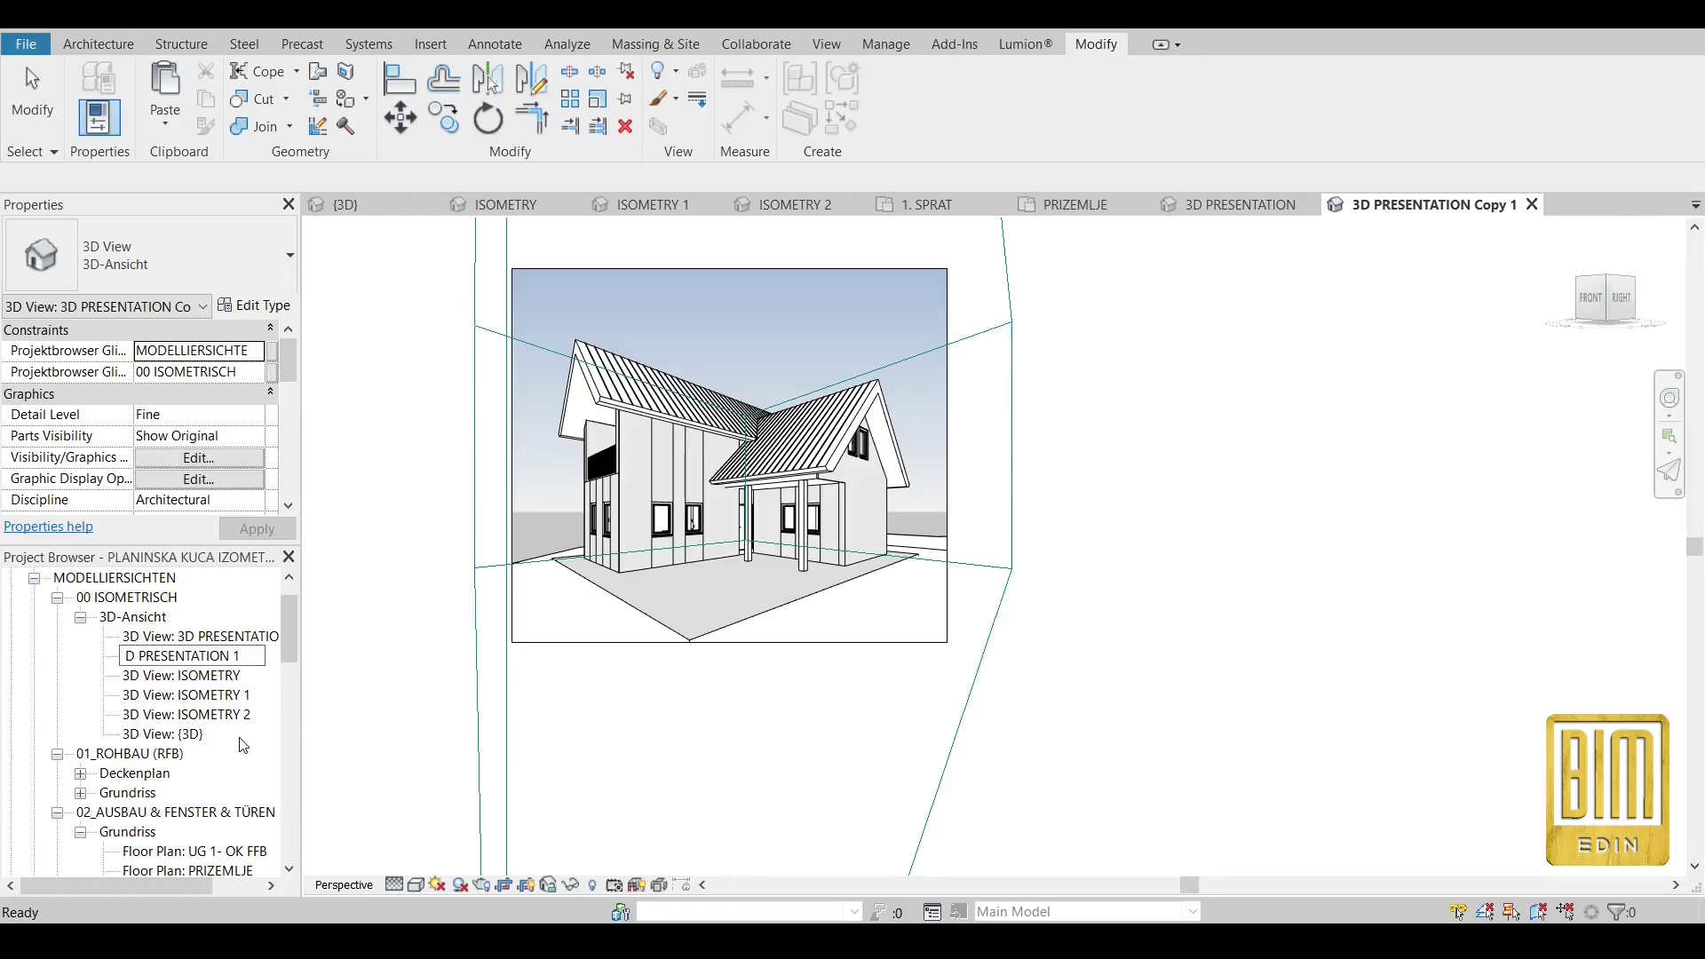
pyautogui.press('Return')
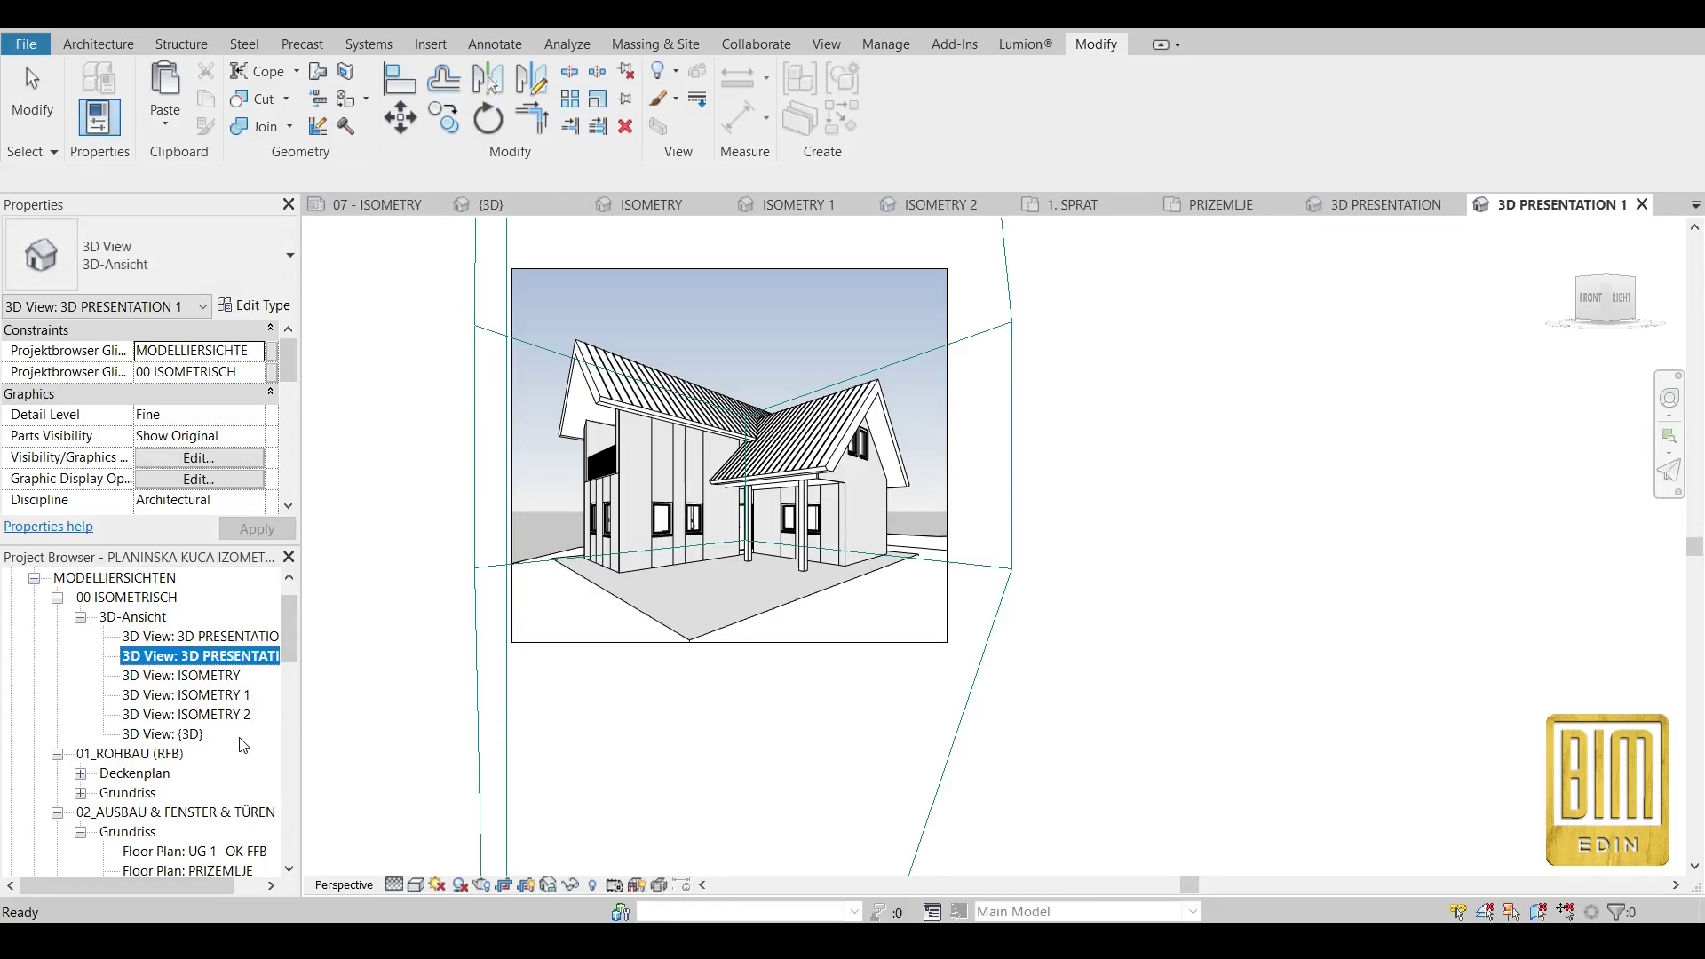
# Open the 3D PRESENTATION view and set its background to None in the graphic display options.
pyautogui.doubleClick(211, 636)
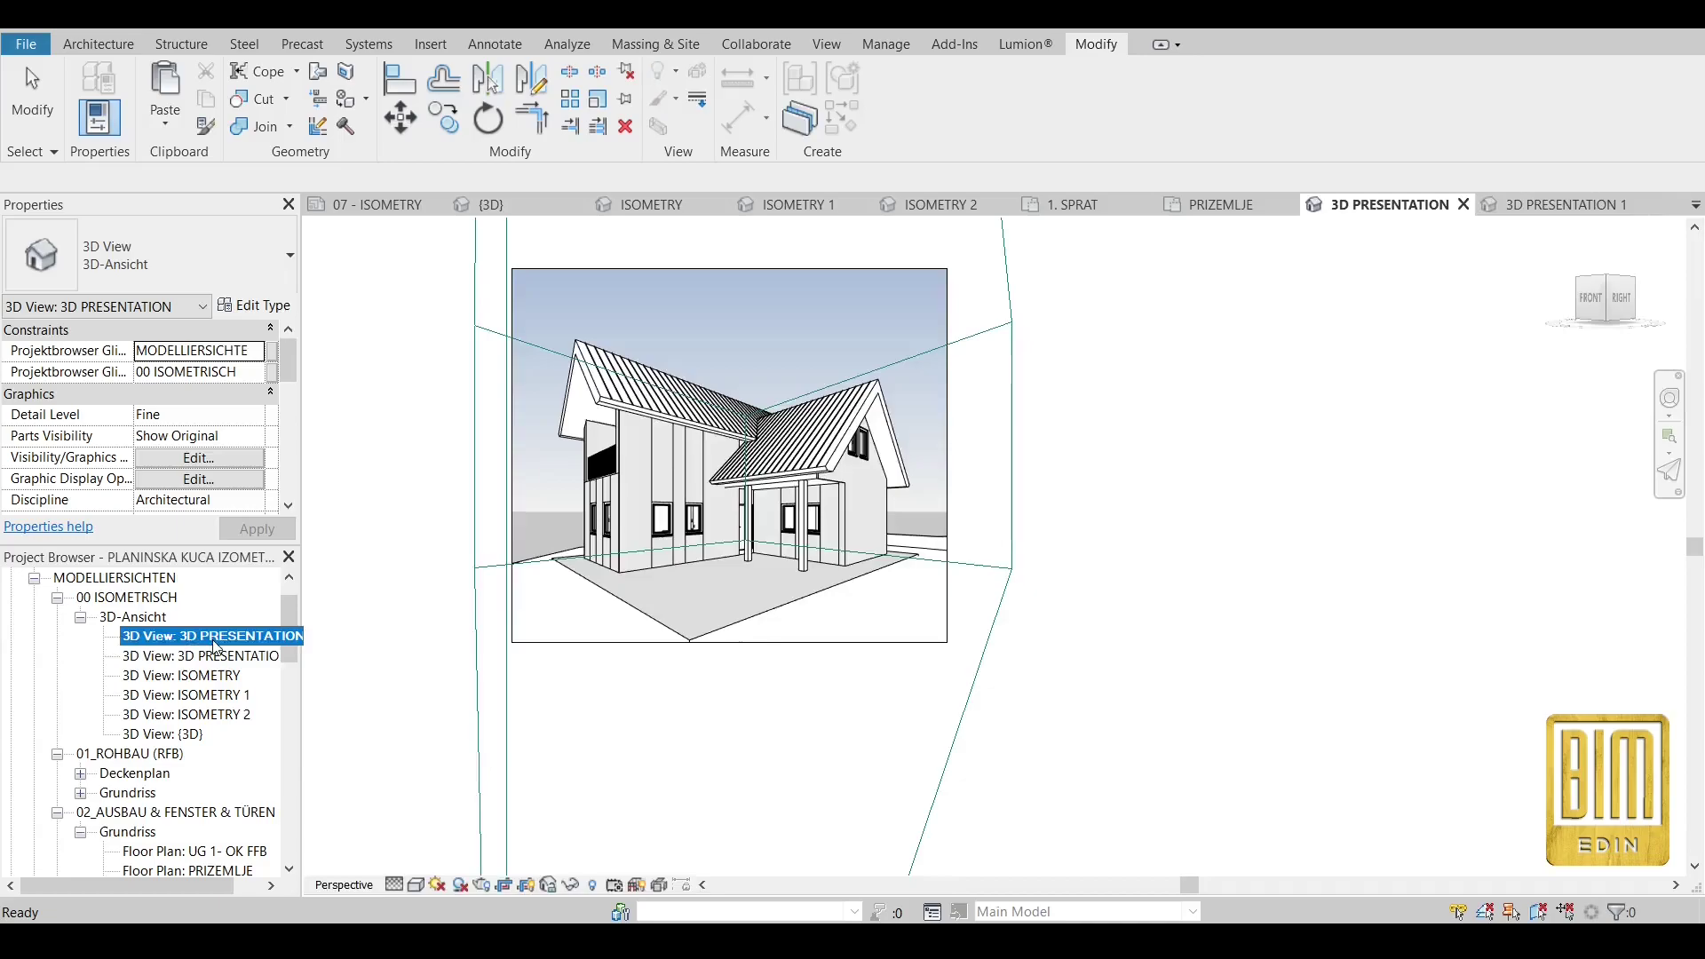
pyautogui.scroll(-2, 1055, 463)
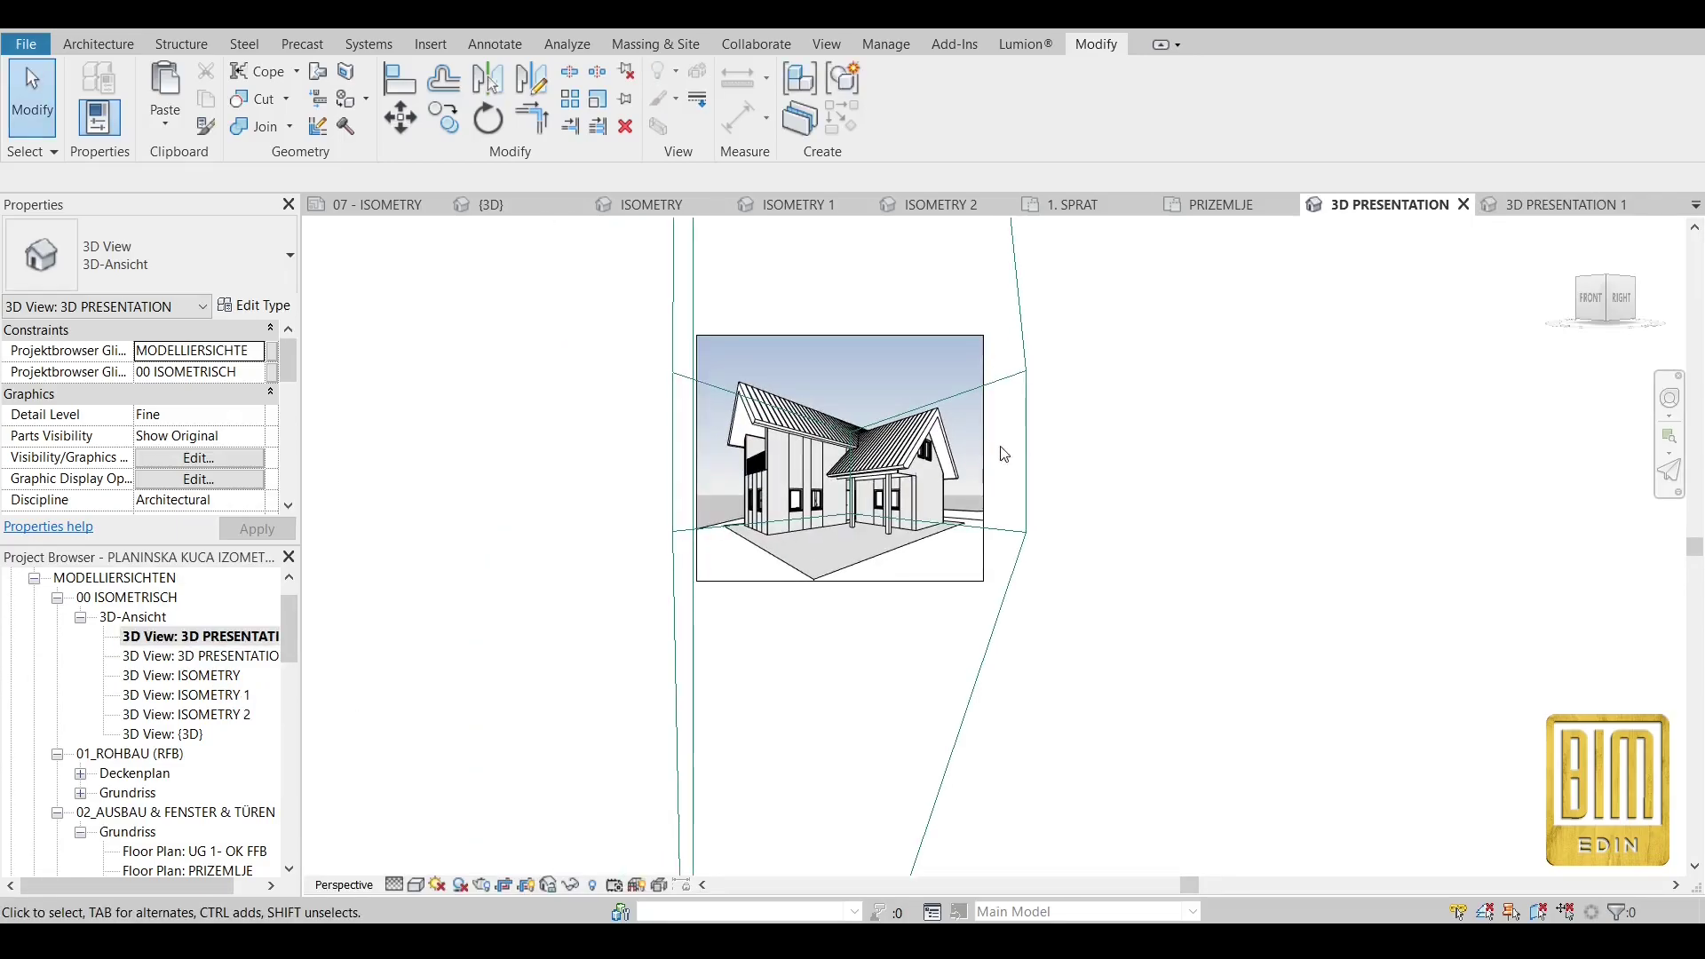
pyautogui.click(421, 886)
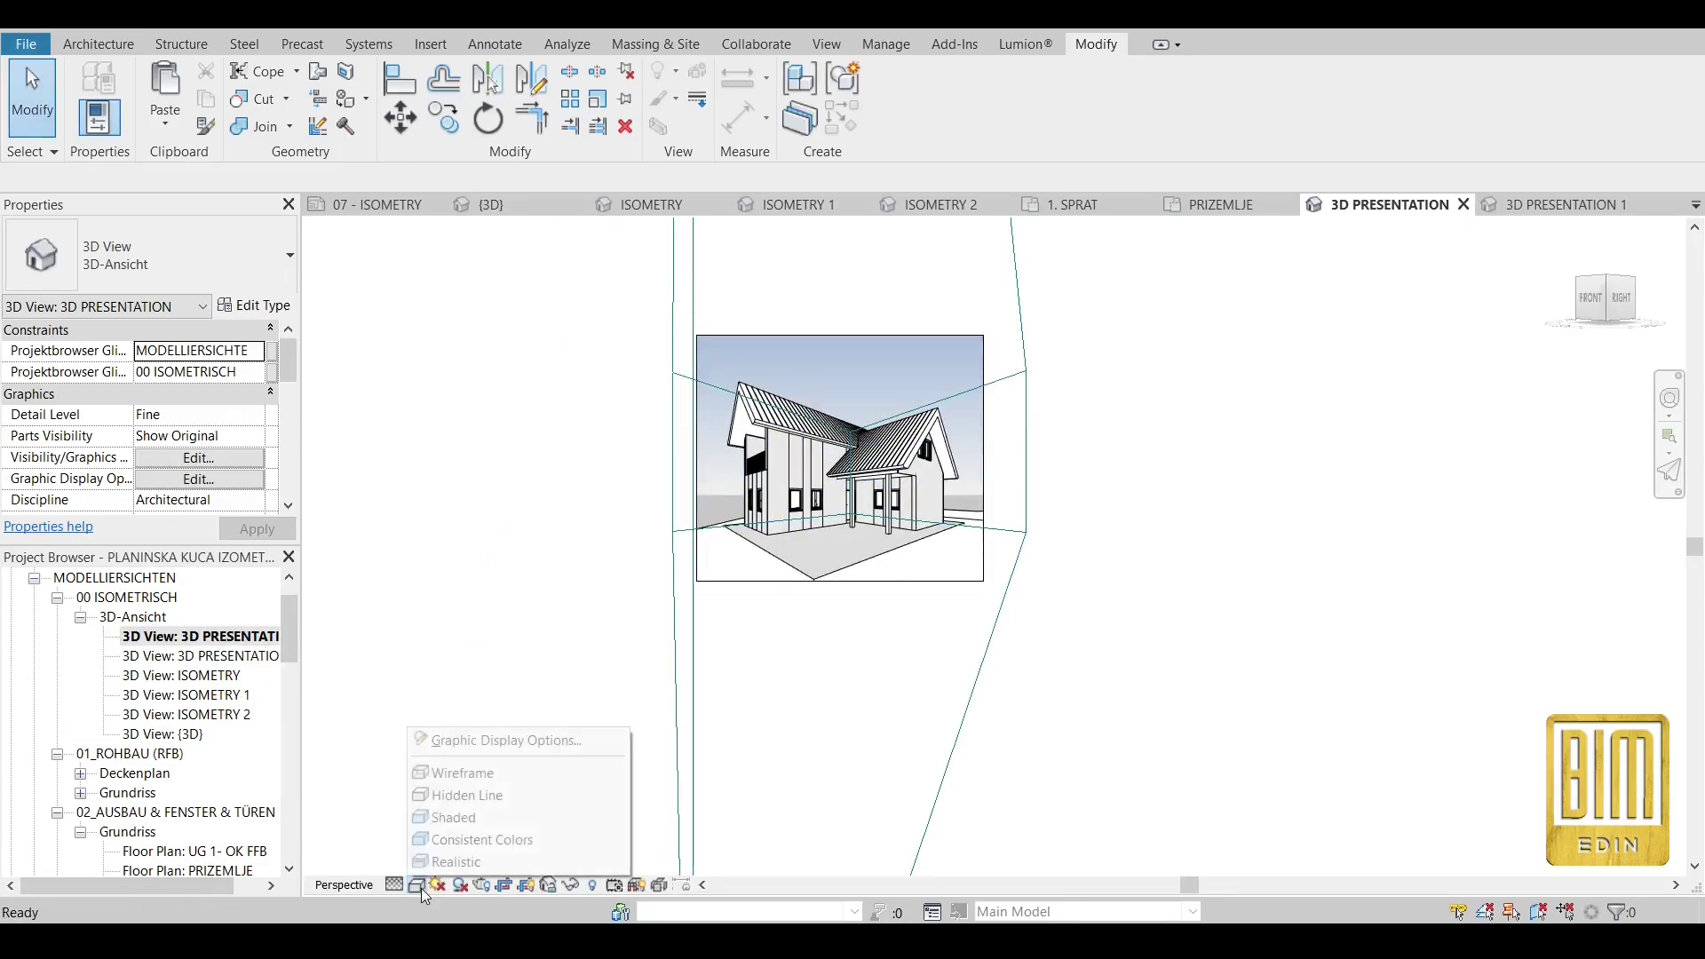
pyautogui.click(473, 750)
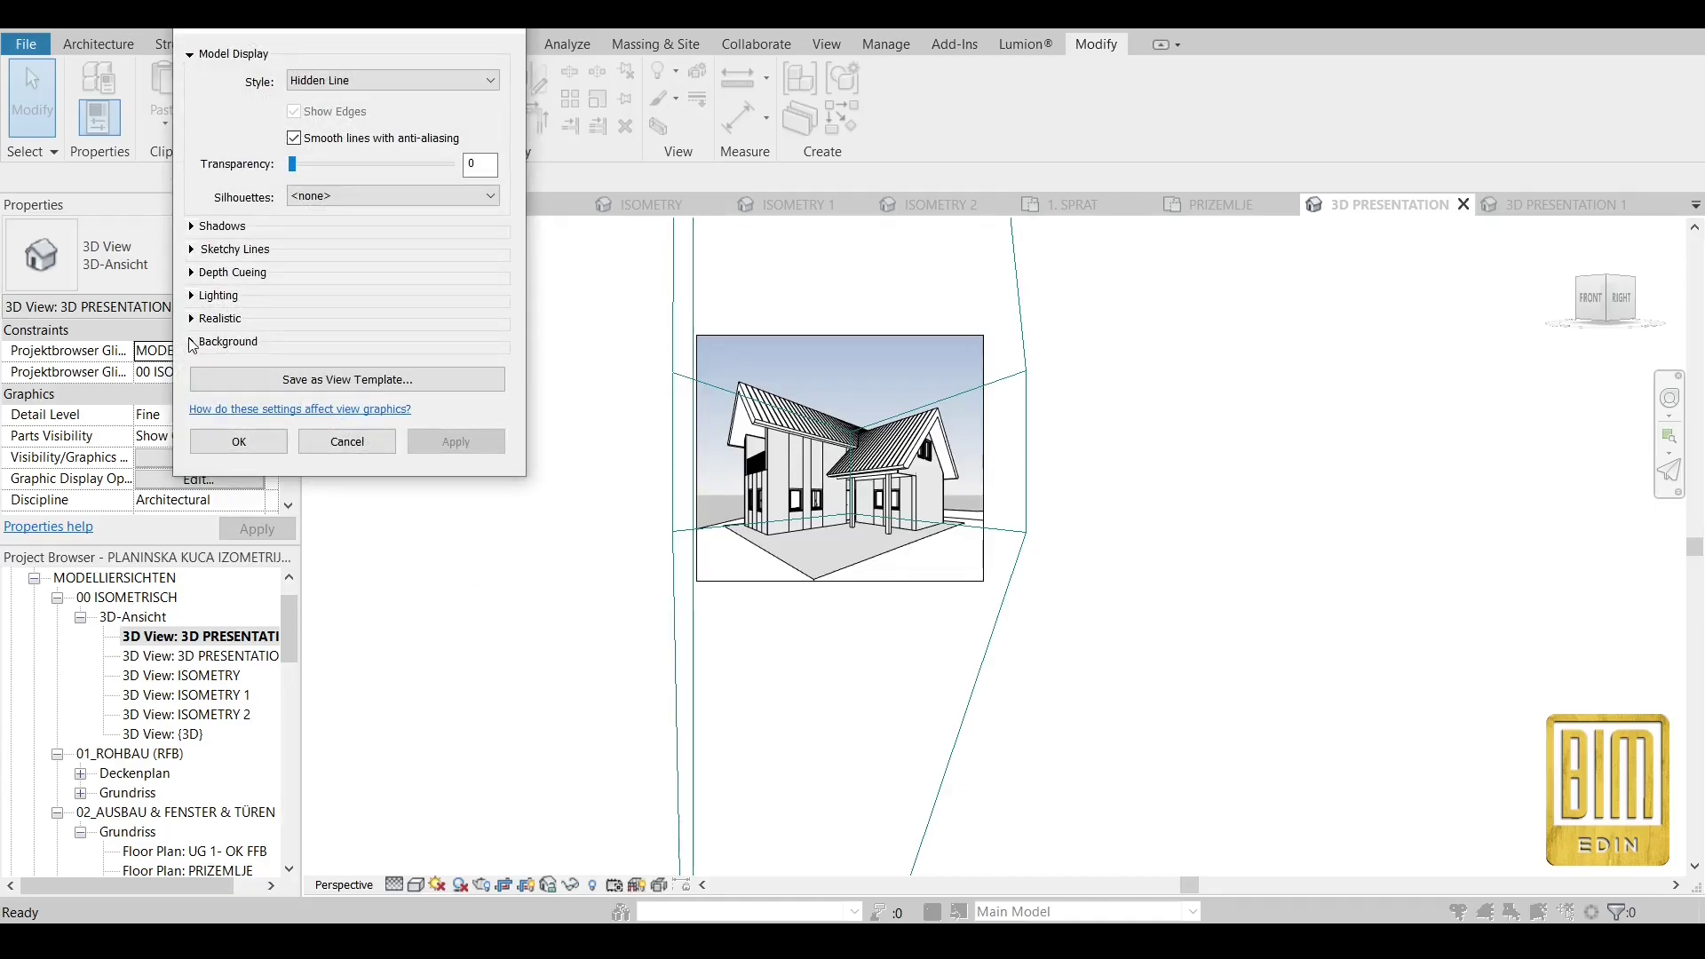
pyautogui.click(192, 343)
pyautogui.click(309, 375)
pyautogui.click(338, 400)
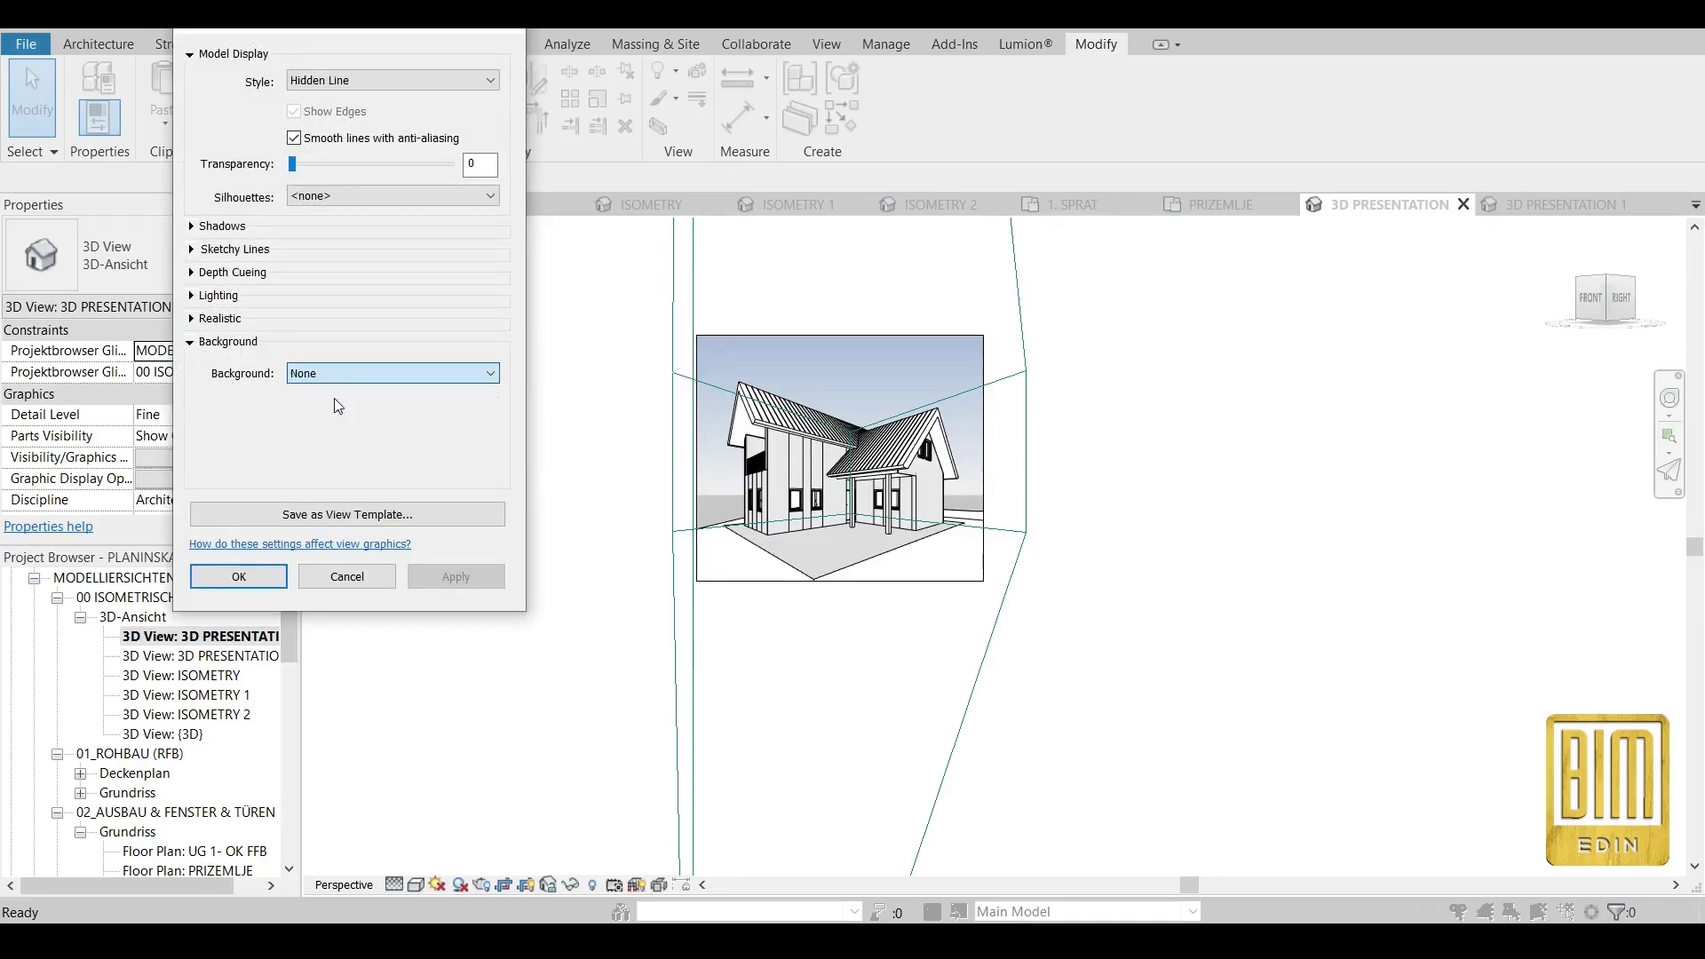
pyautogui.click(481, 581)
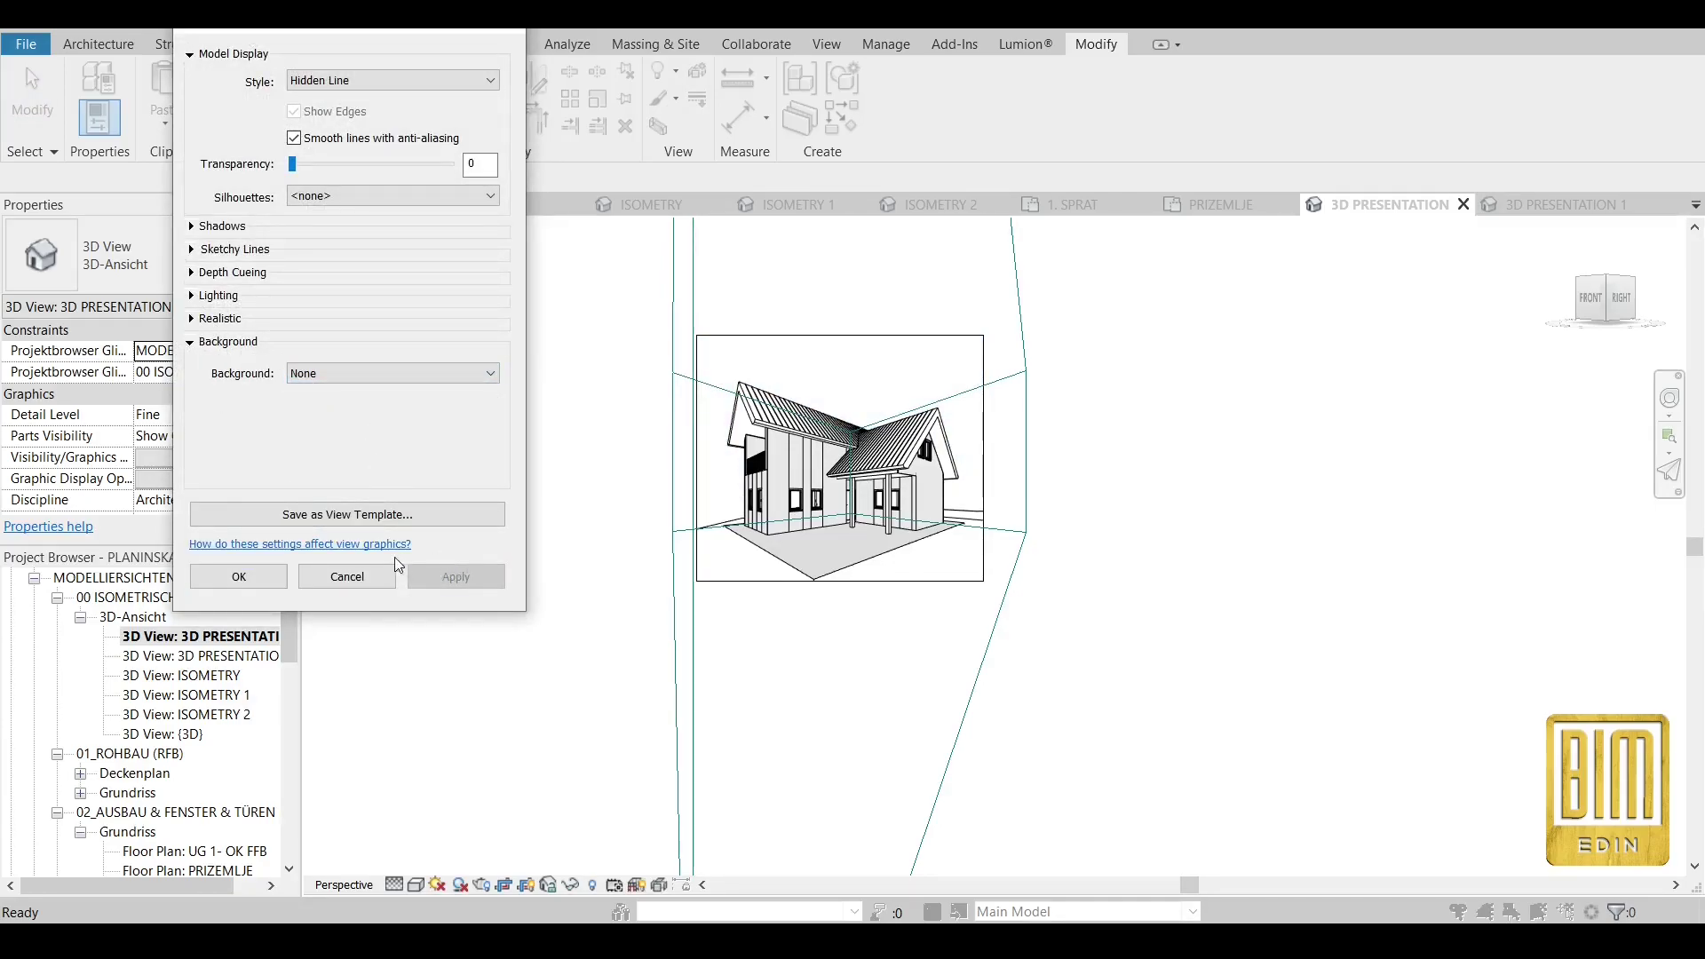
# Open the 3D PRESENTATION 1 view and set its graphic display background to None as well.
pyautogui.doubleClick(190, 658)
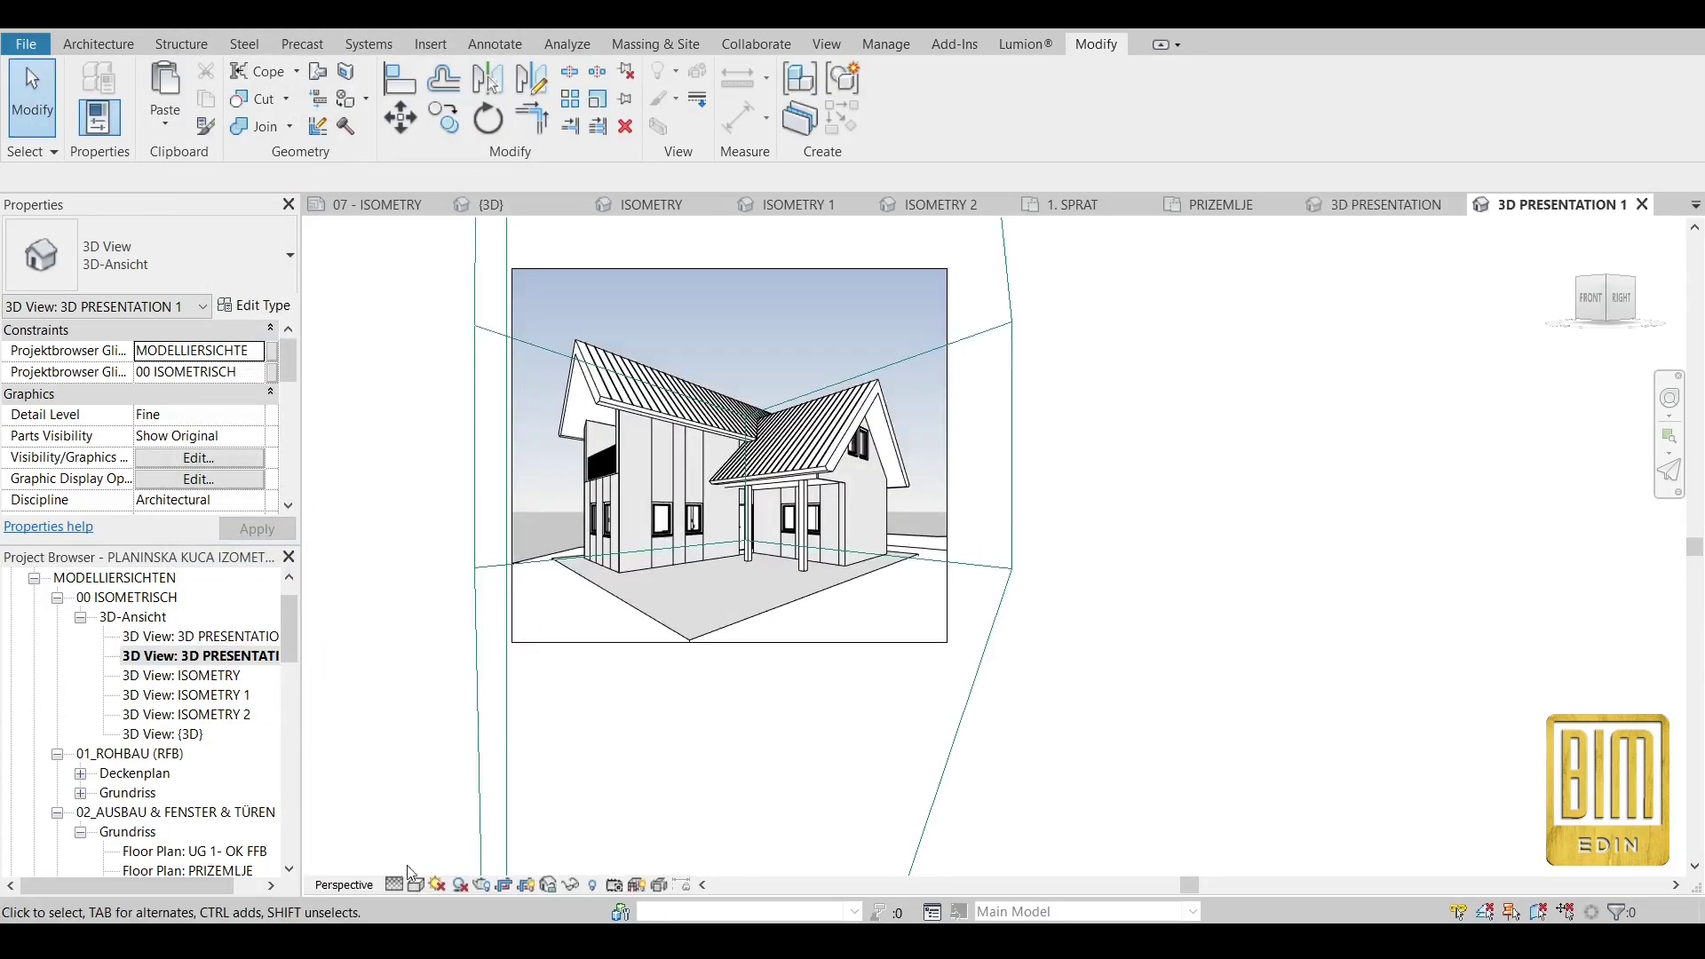
pyautogui.click(415, 885)
pyautogui.click(444, 739)
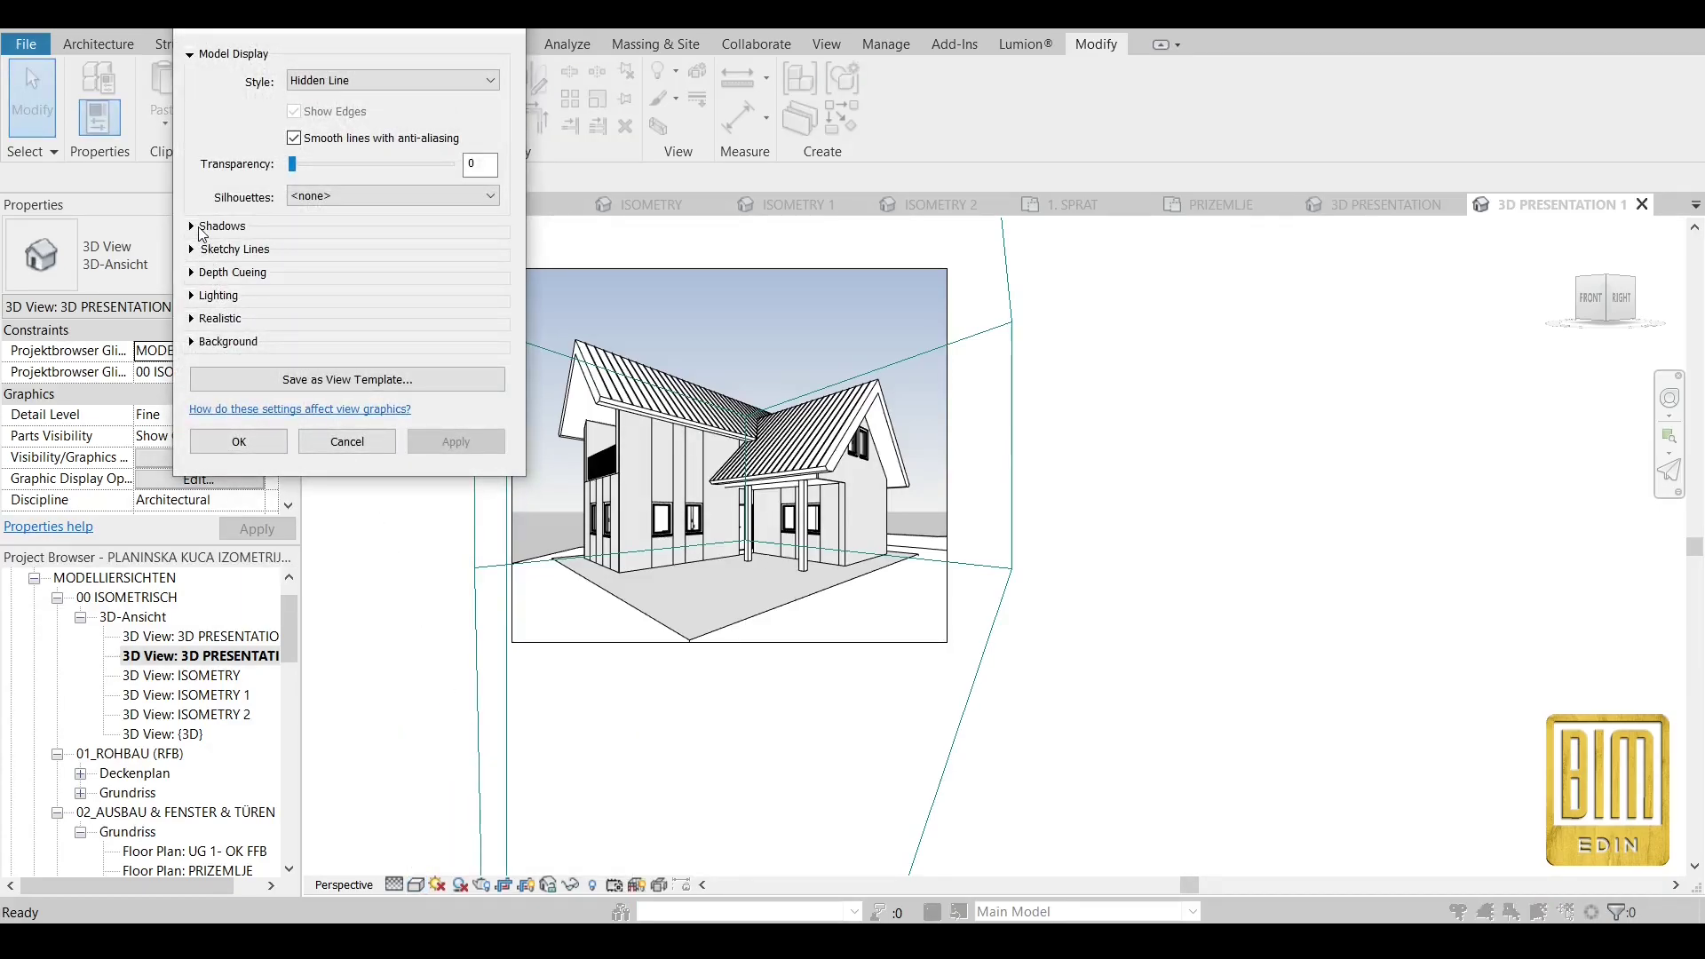
pyautogui.click(191, 342)
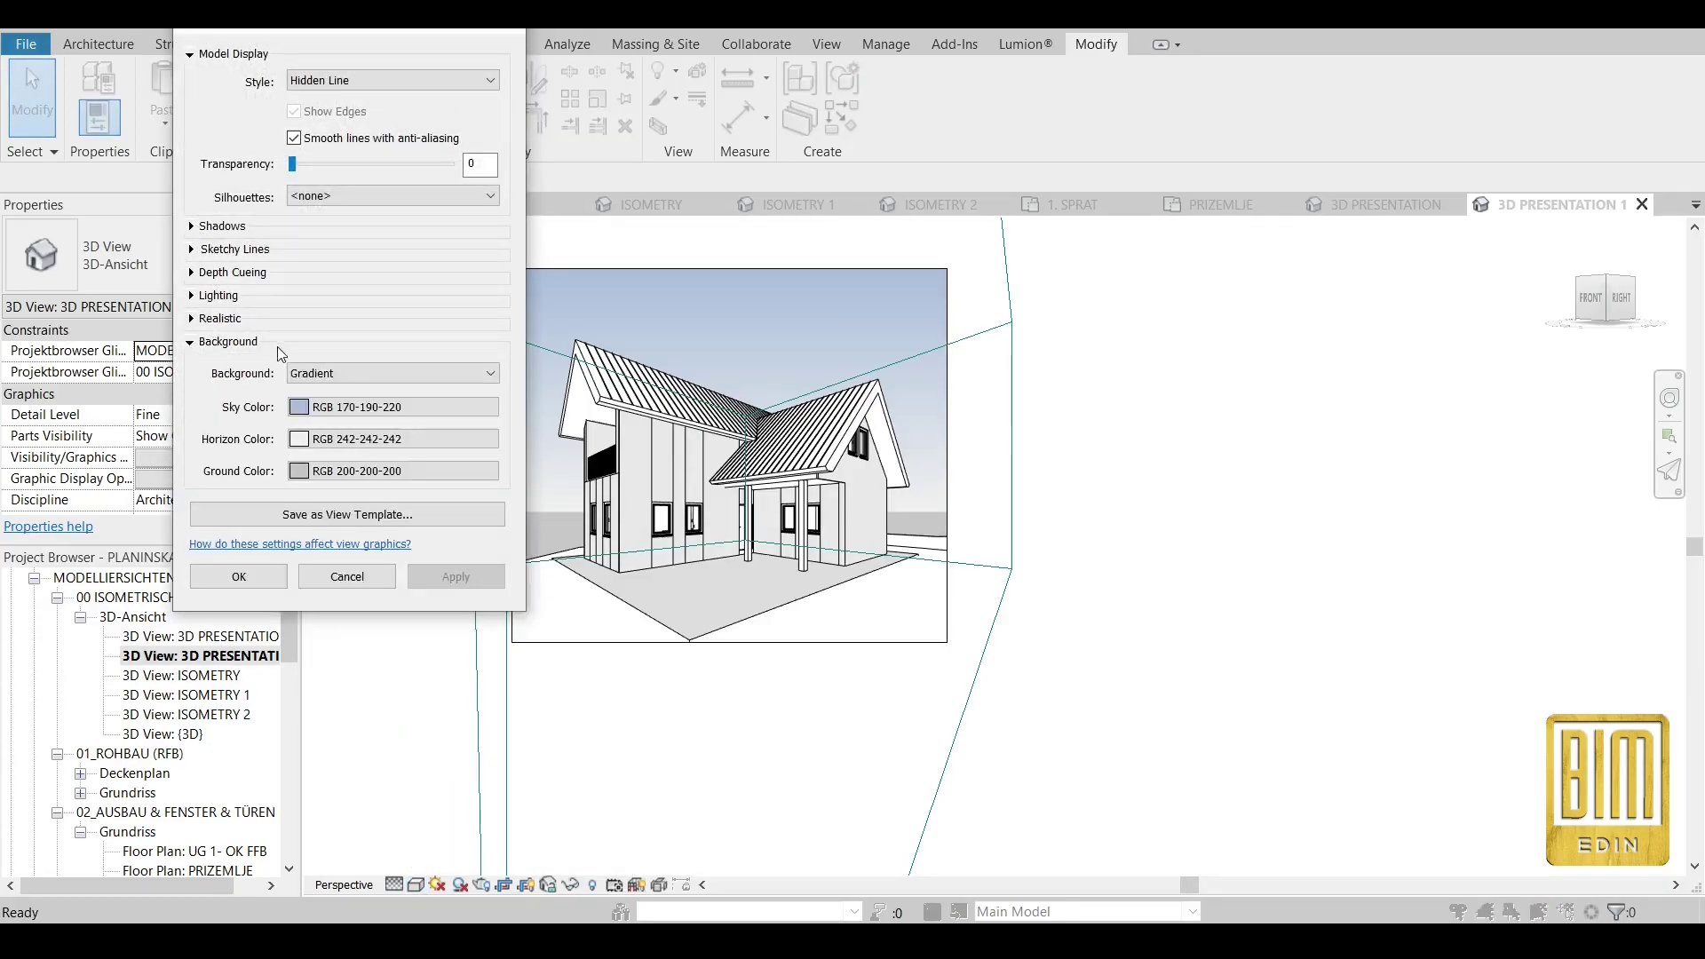
pyautogui.click(391, 373)
pyautogui.click(311, 385)
pyautogui.click(468, 576)
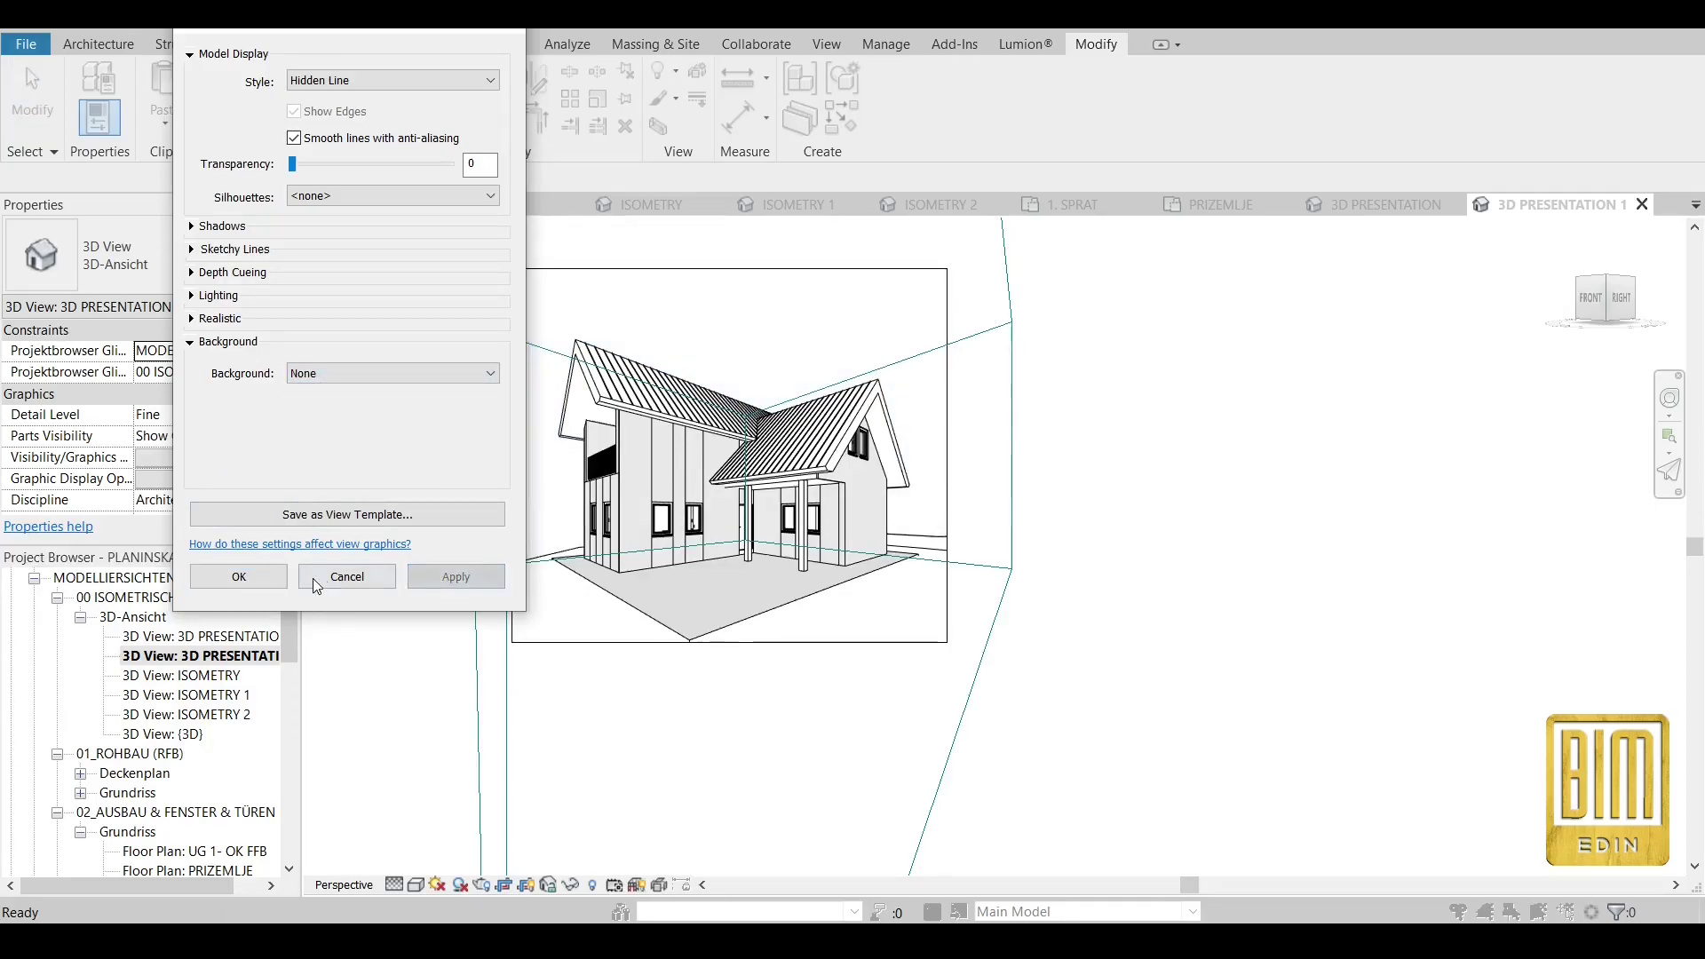
pyautogui.click(238, 577)
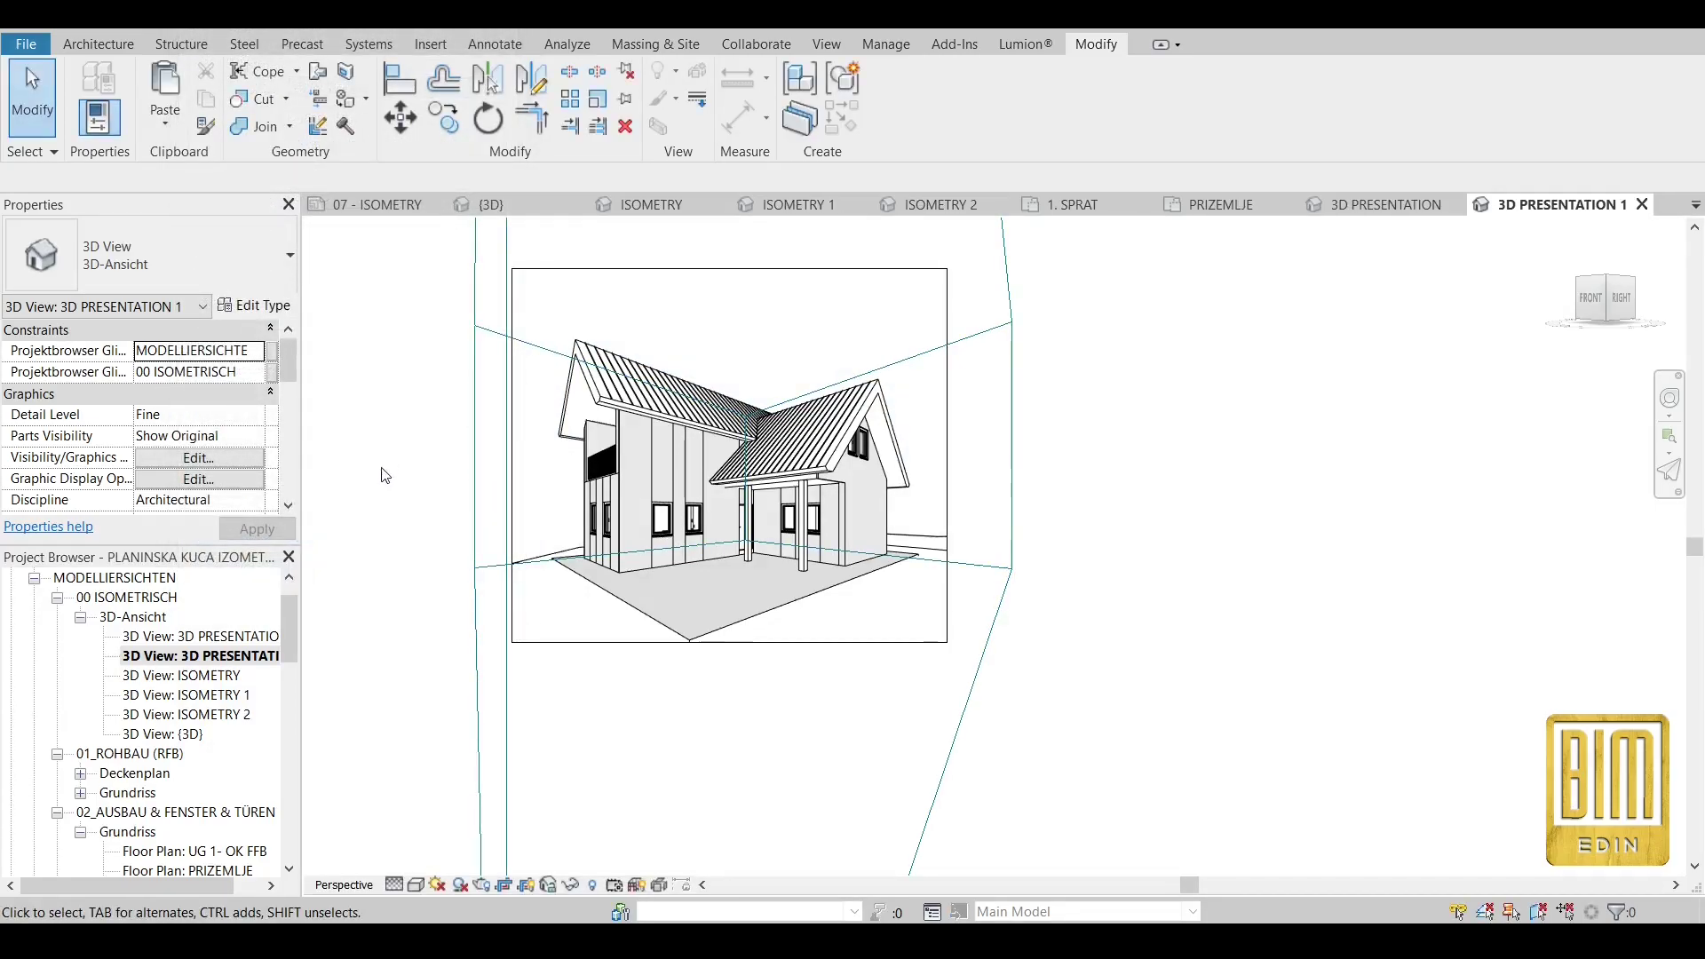
# Open sheet 08 - 3D PRESENTATION and check whether it contains a title block.
pyautogui.scroll(-4, 200, 764)
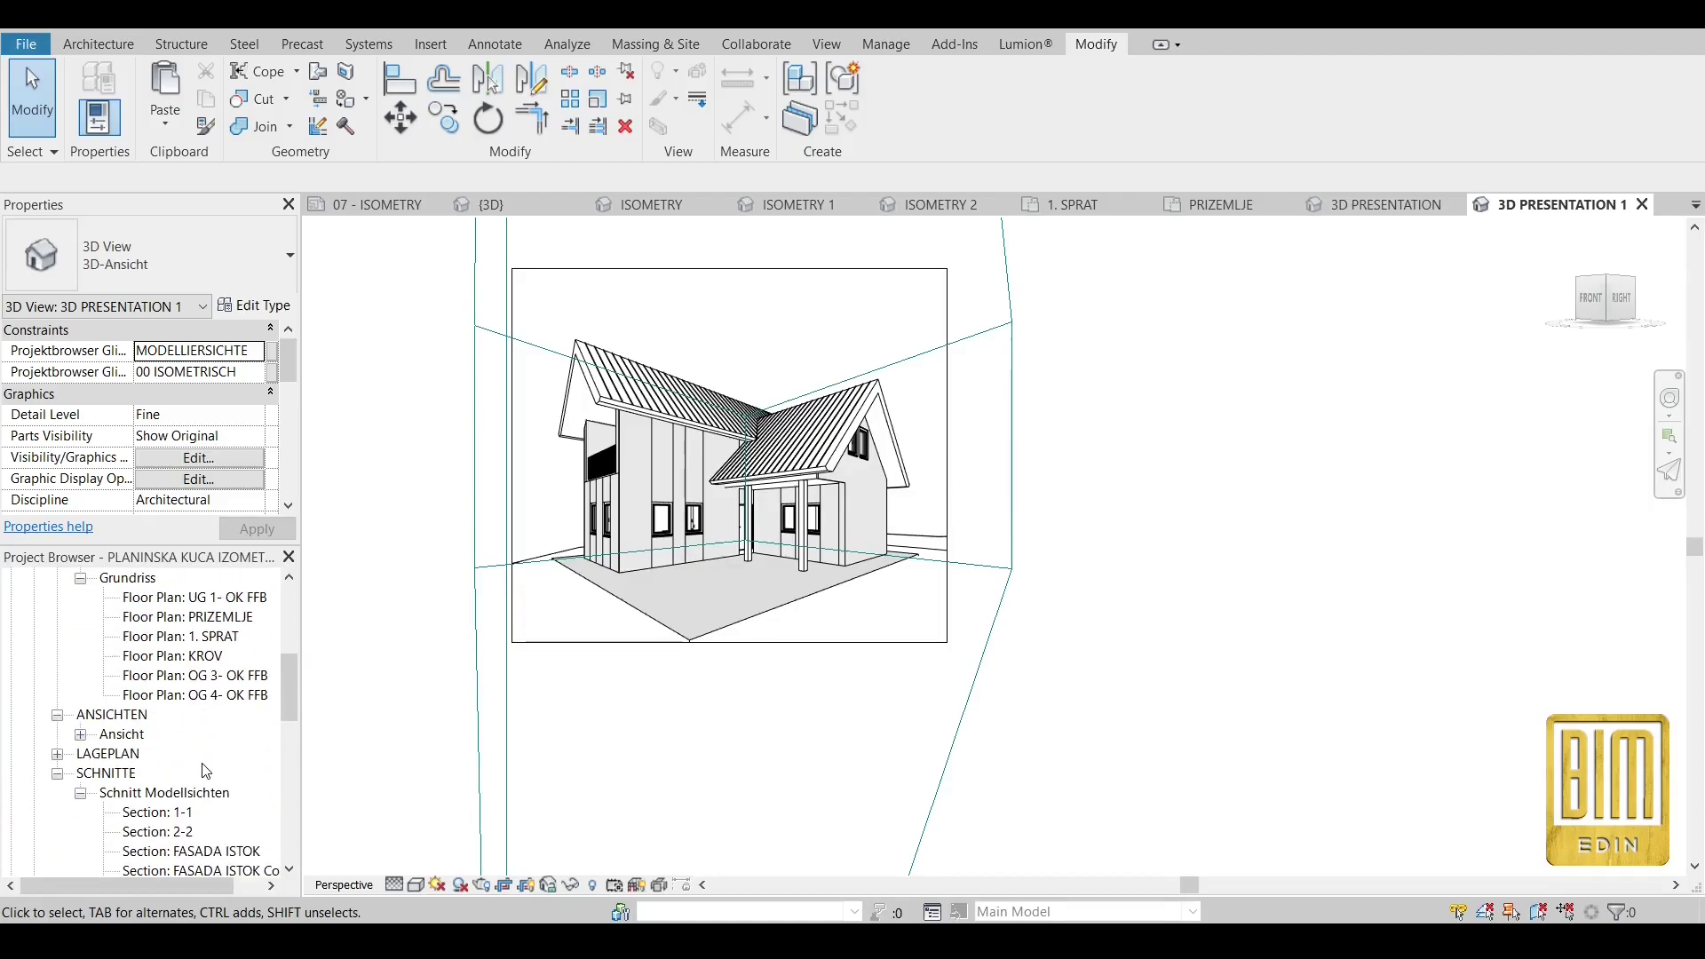
pyautogui.scroll(-10, 206, 771)
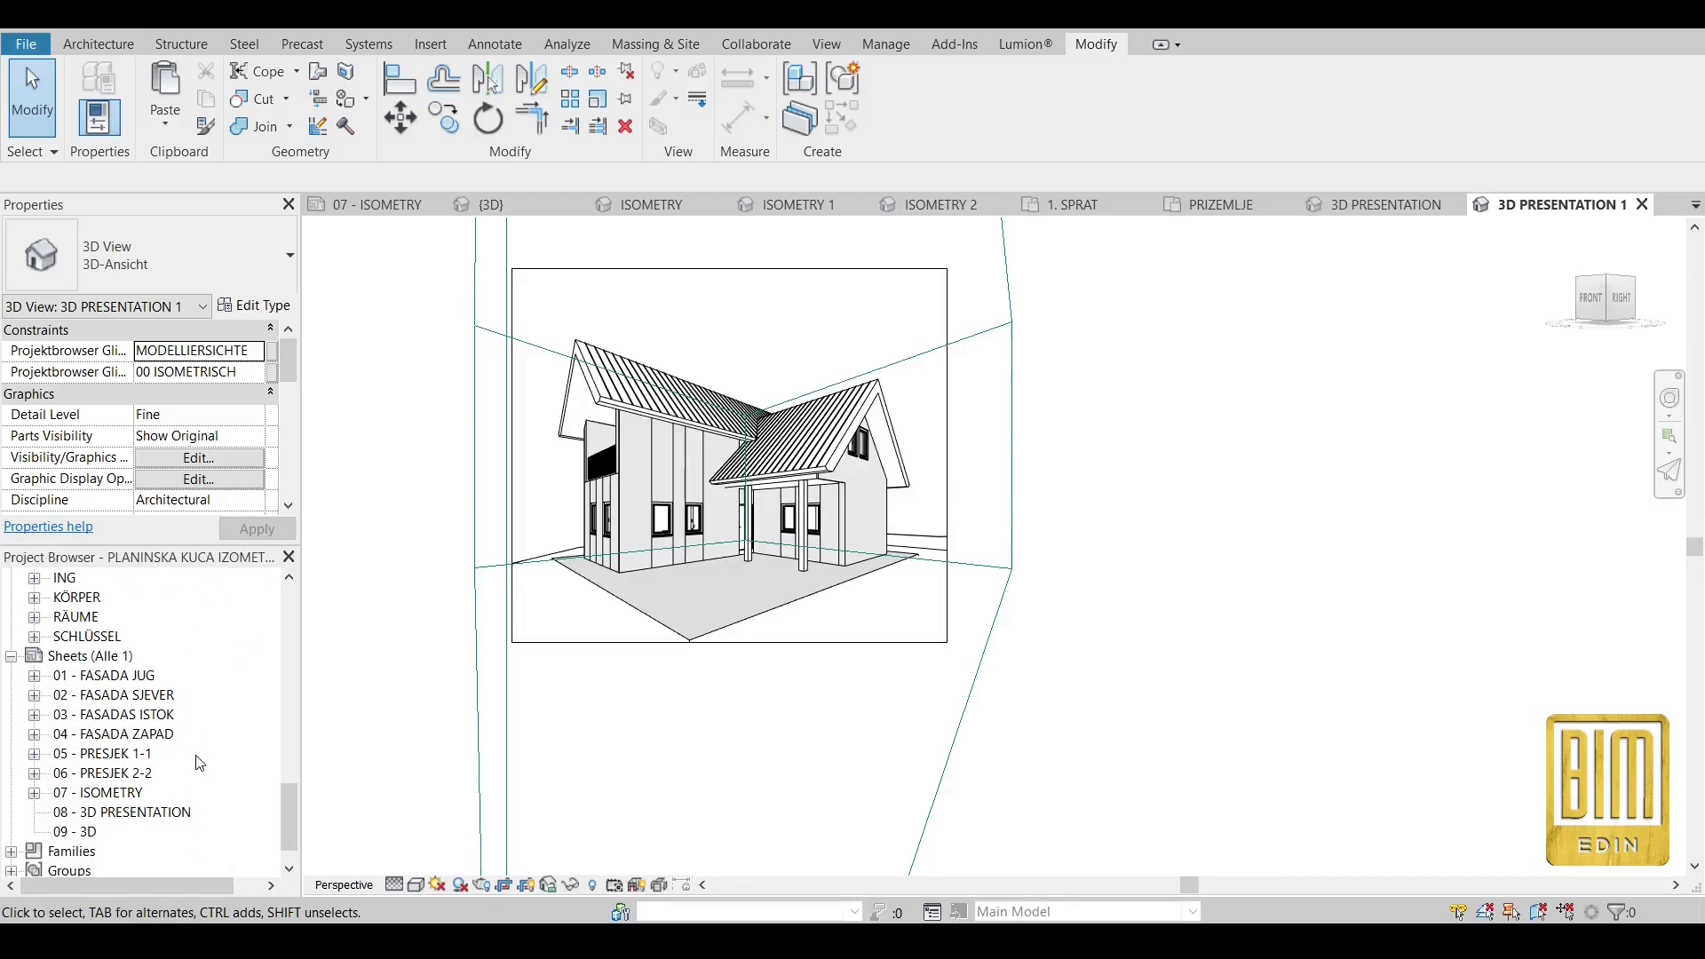
pyautogui.doubleClick(92, 815)
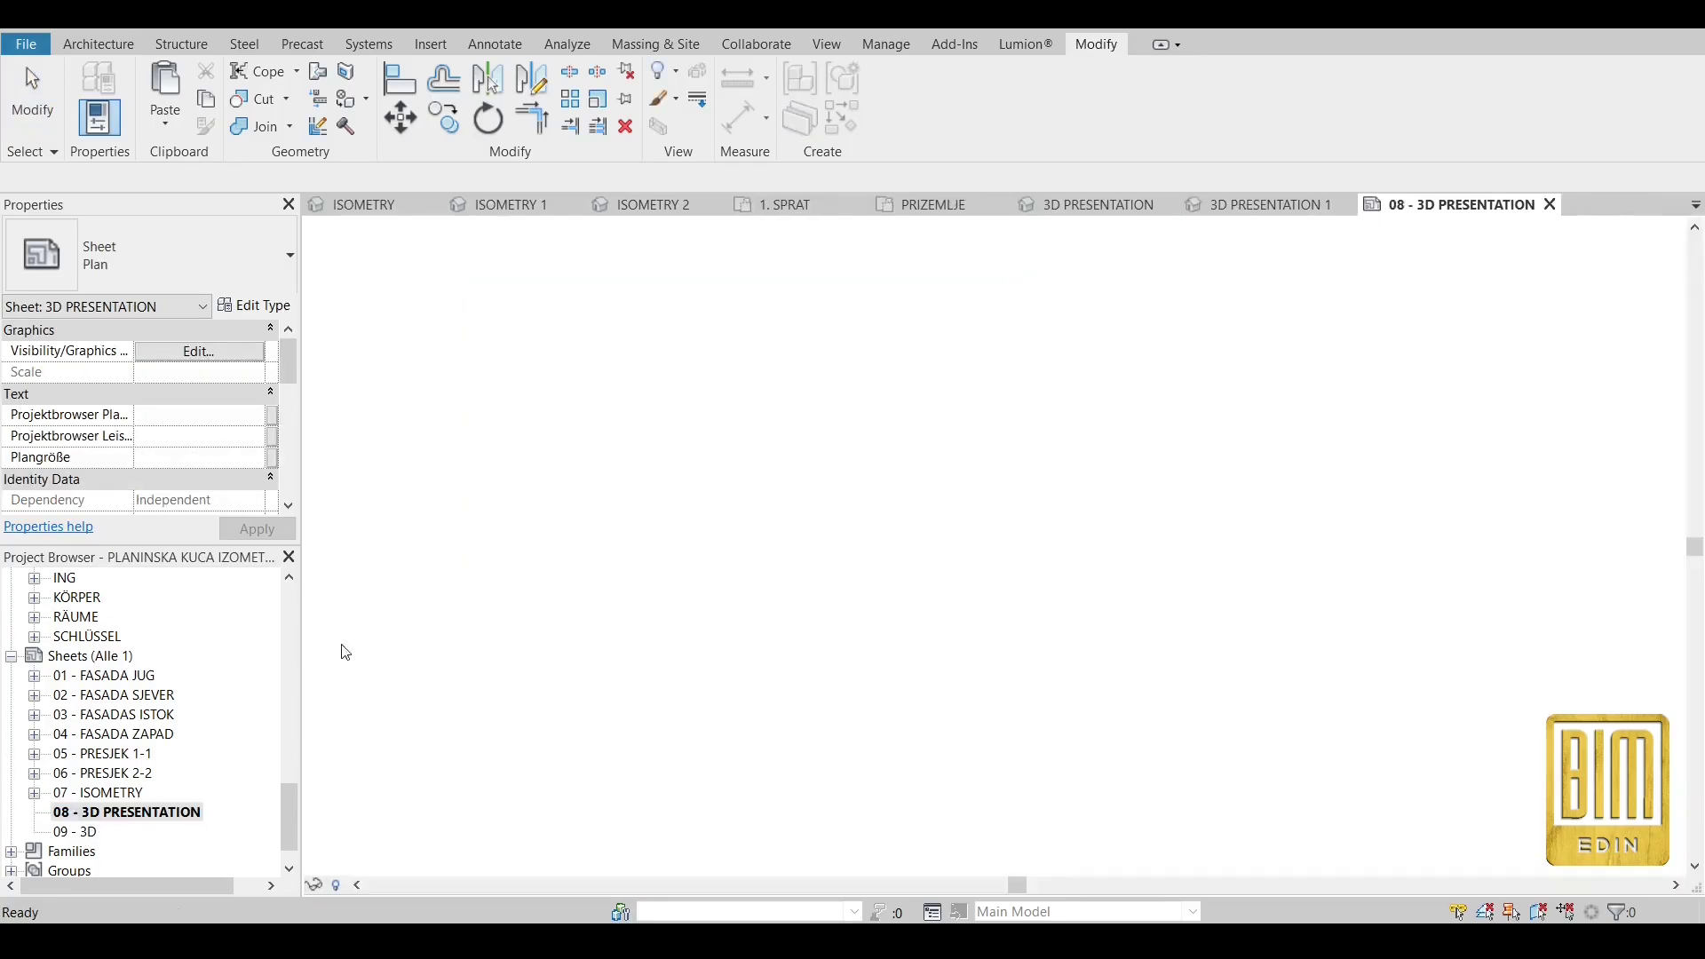
pyautogui.rightClick(690, 510)
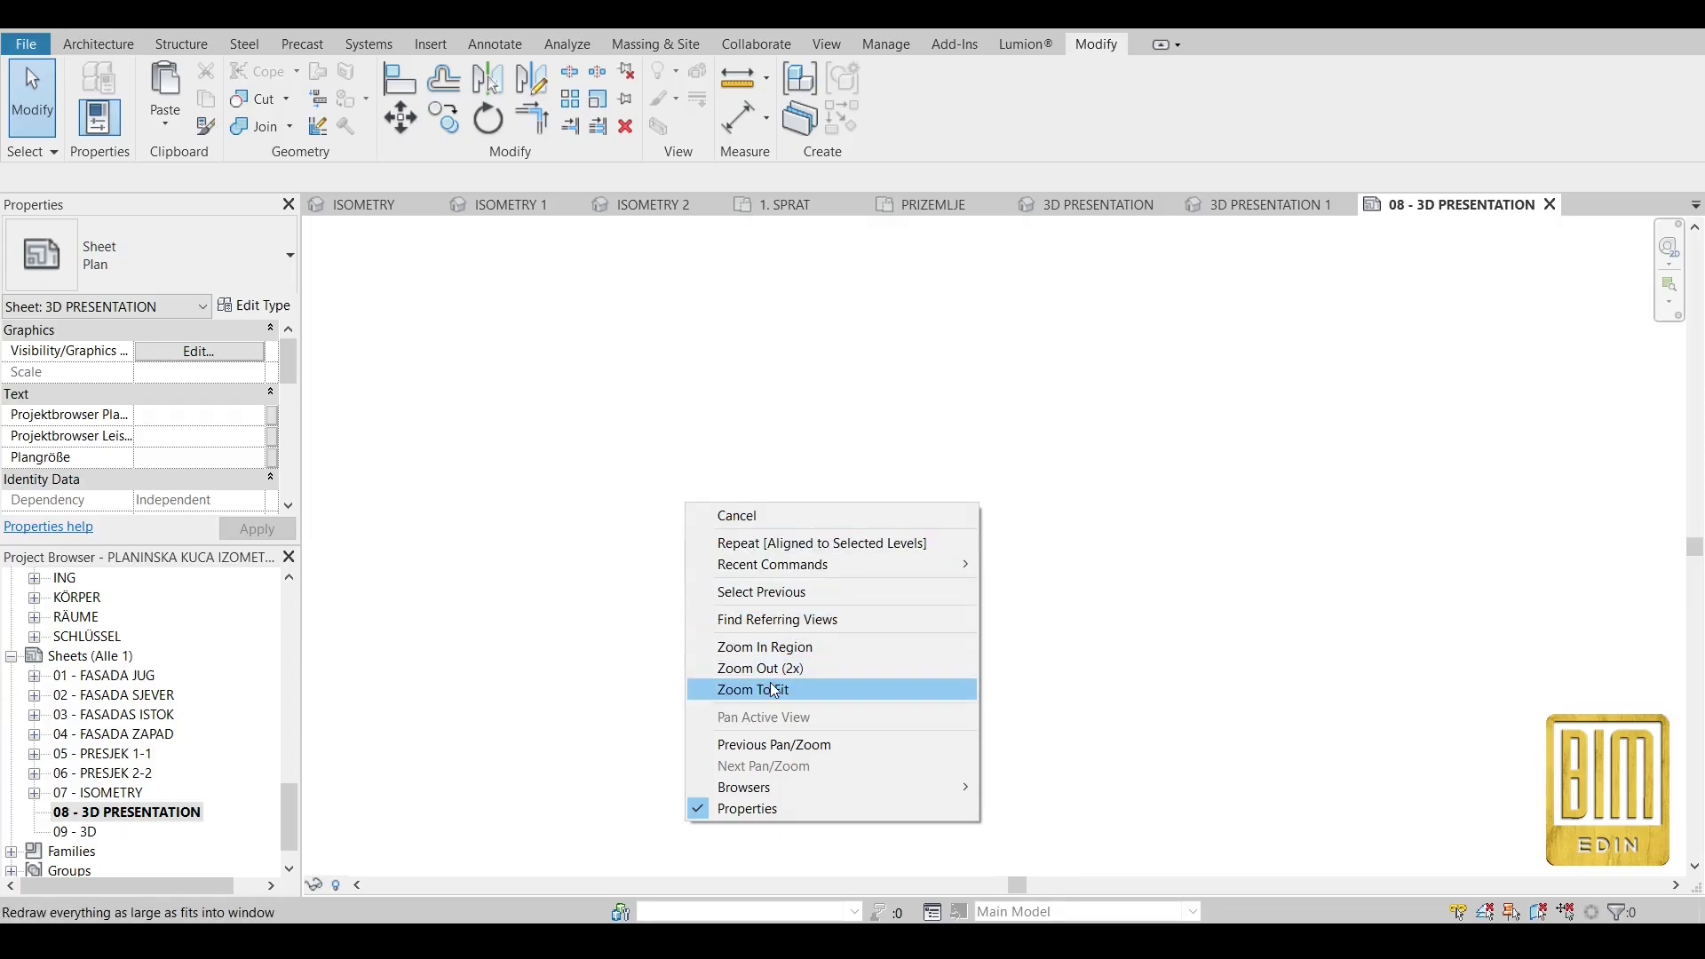
pyautogui.click(795, 689)
# Copy the A3 title block from sheet 07 - ISOMETRY and paste it onto sheet 08 - 3D PRESENTATION, aligned to the current view.
pyautogui.doubleClick(100, 793)
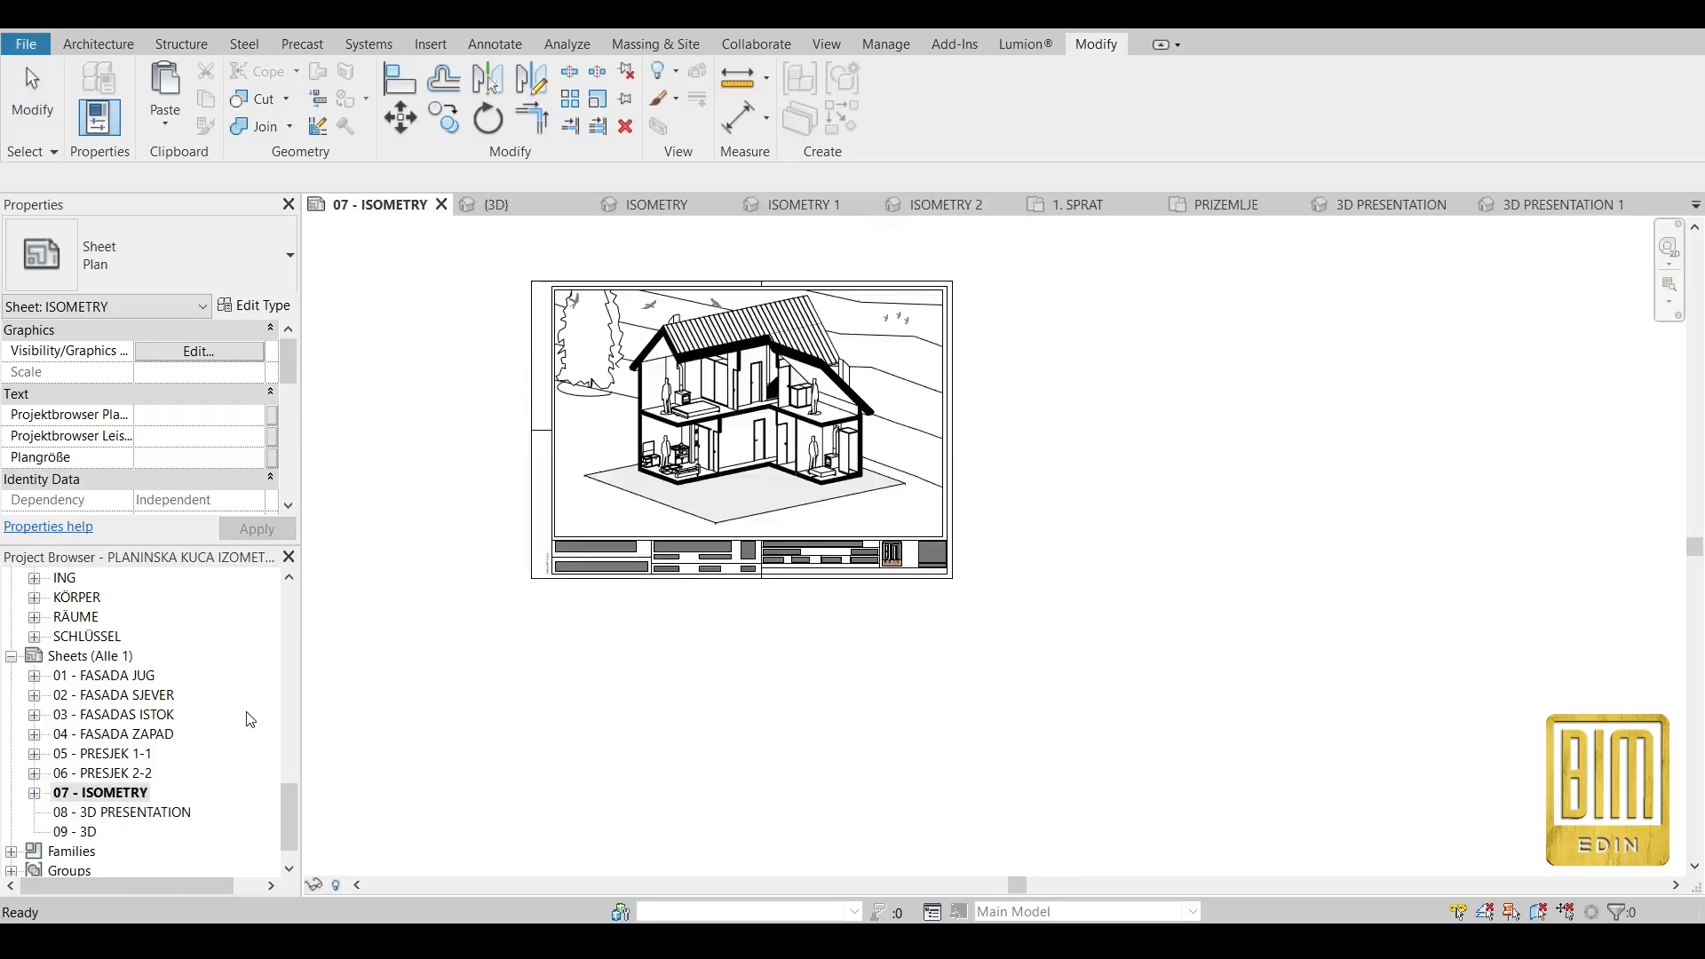
pyautogui.click(544, 512)
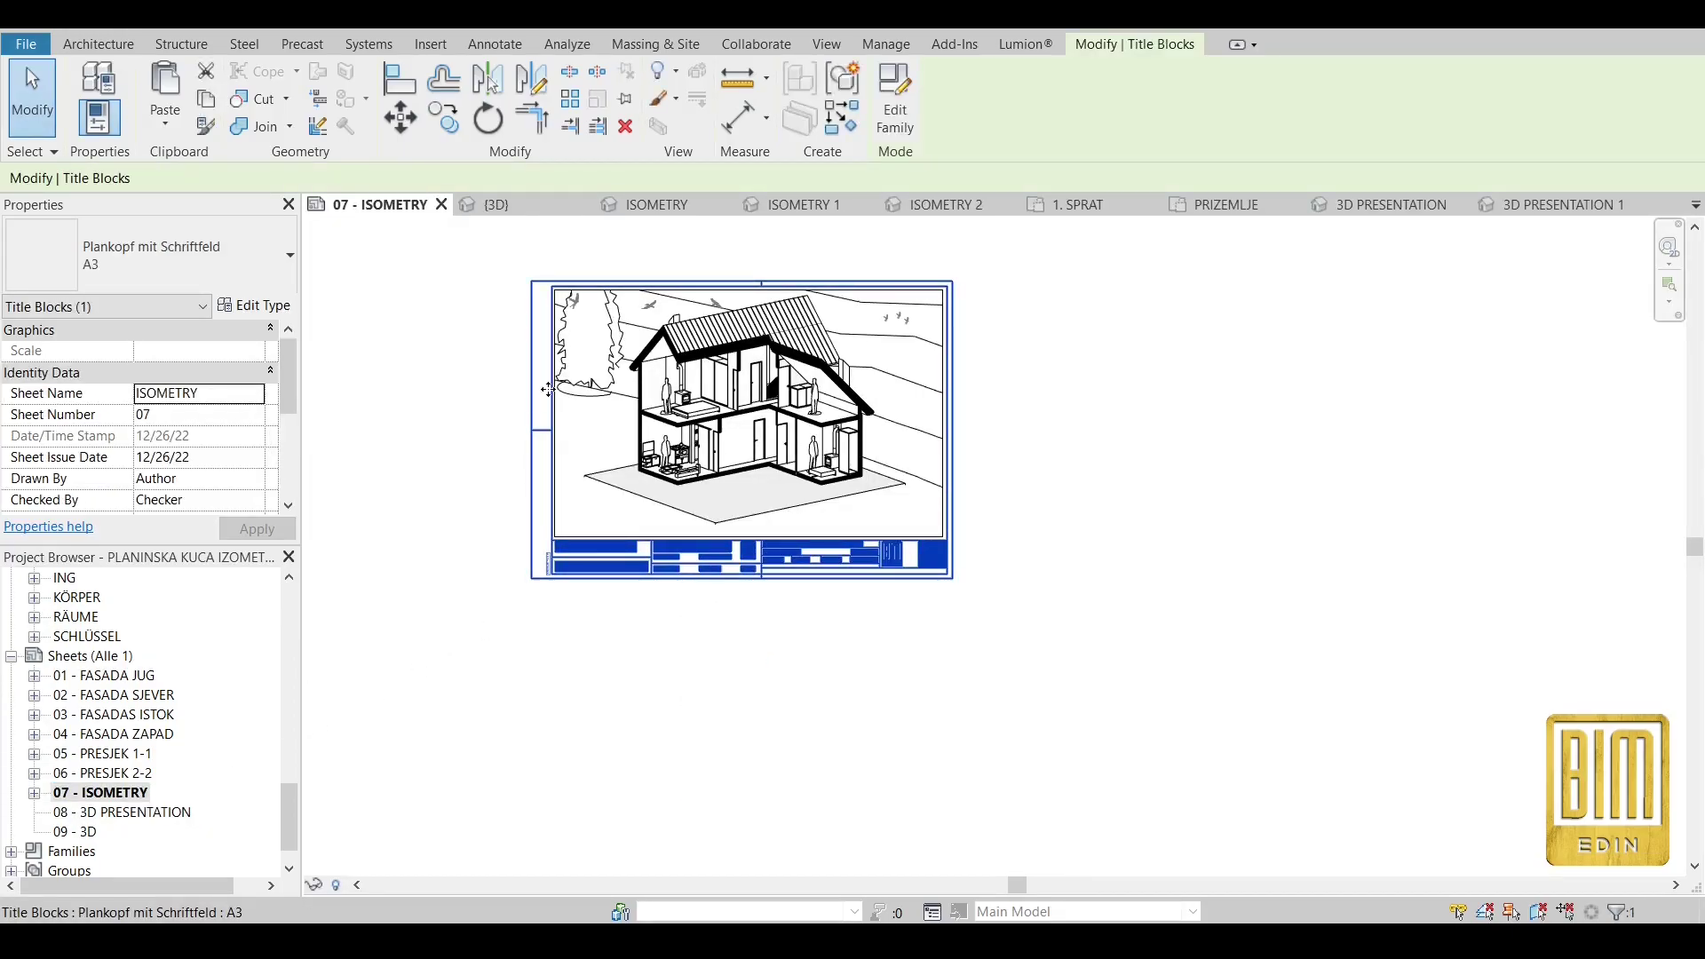
pyautogui.scroll(2, 548, 389)
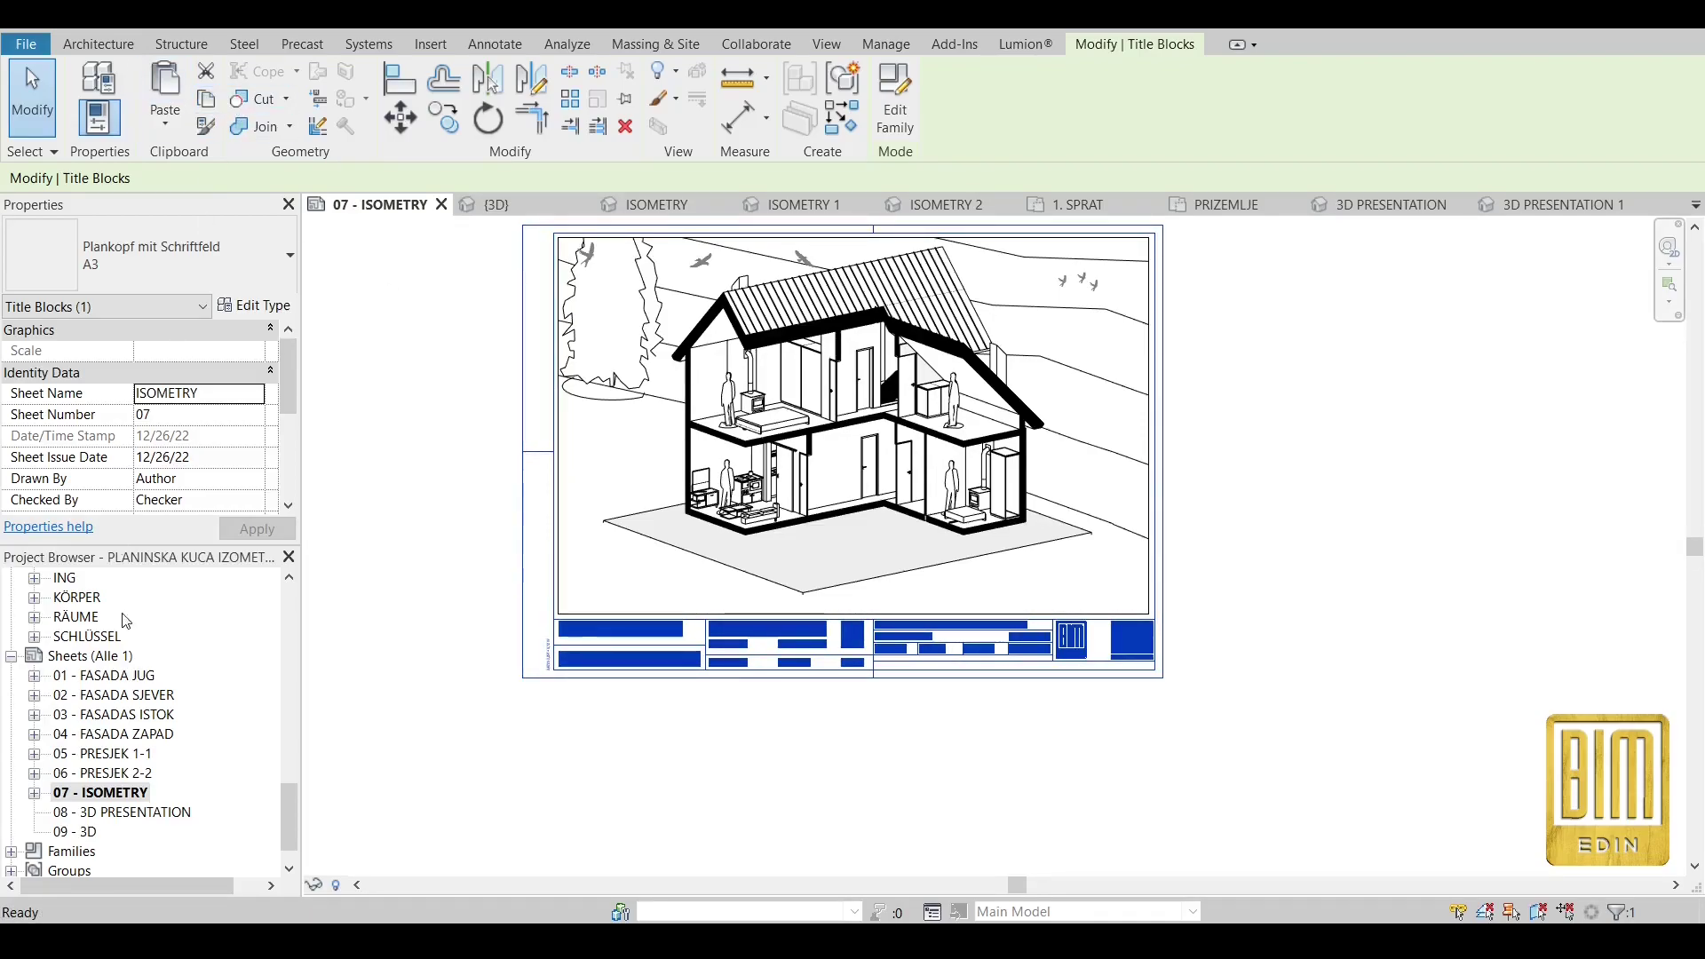
pyautogui.doubleClick(105, 812)
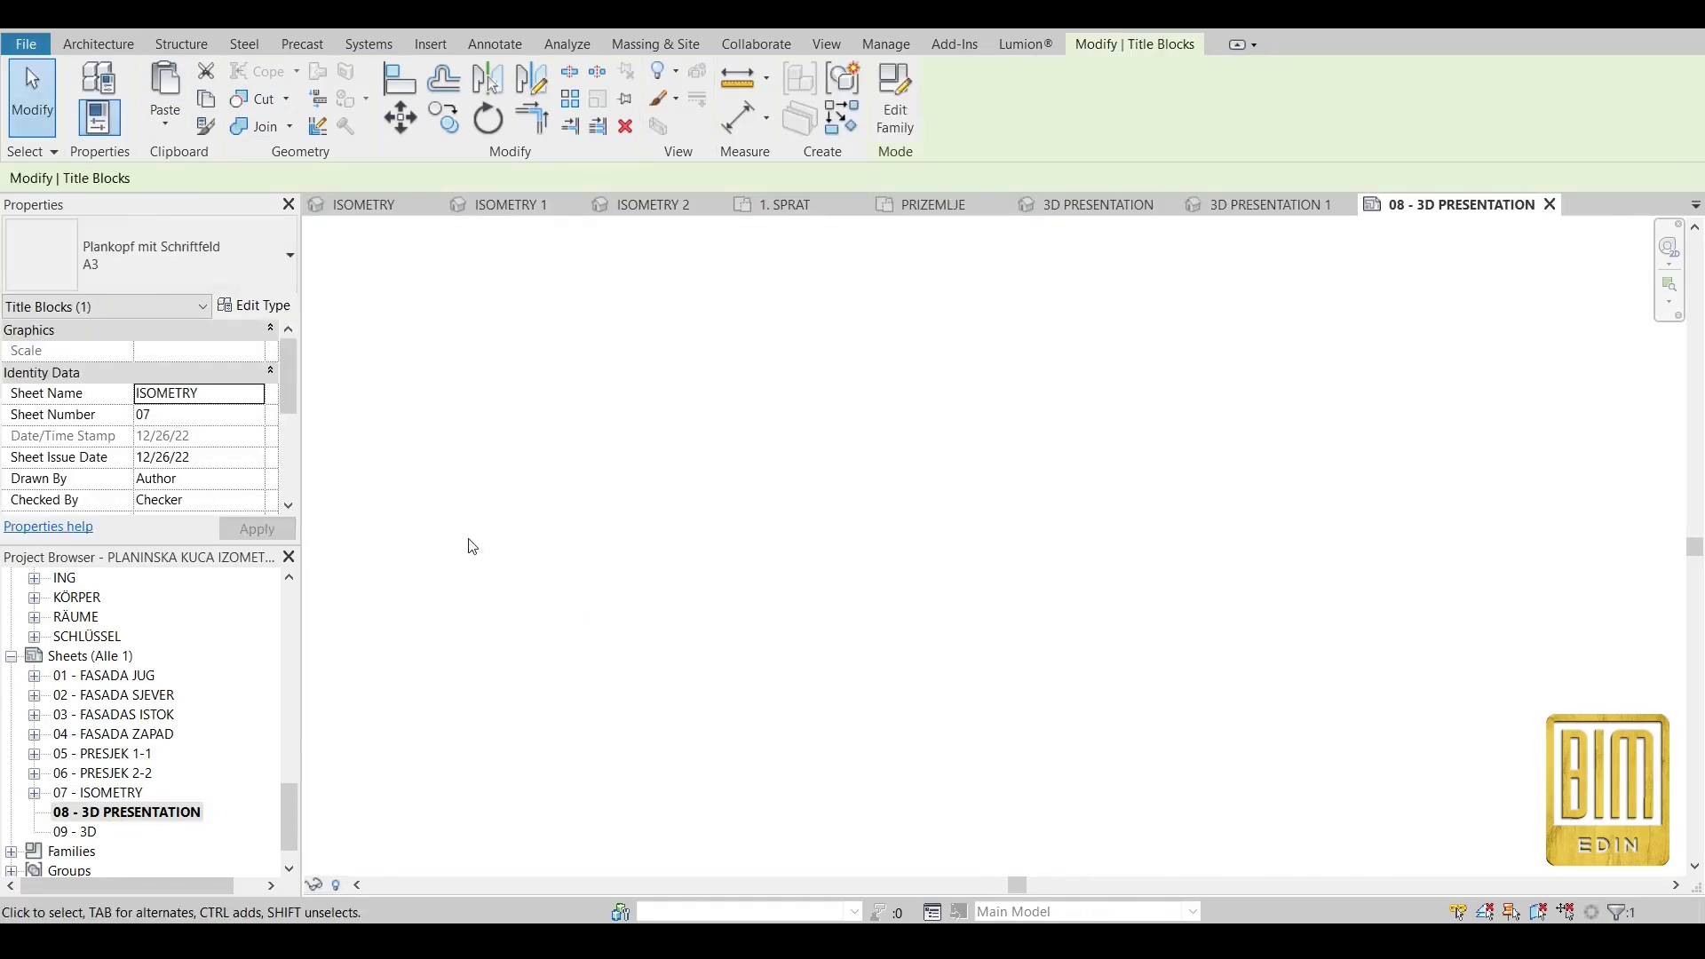
pyautogui.click(169, 126)
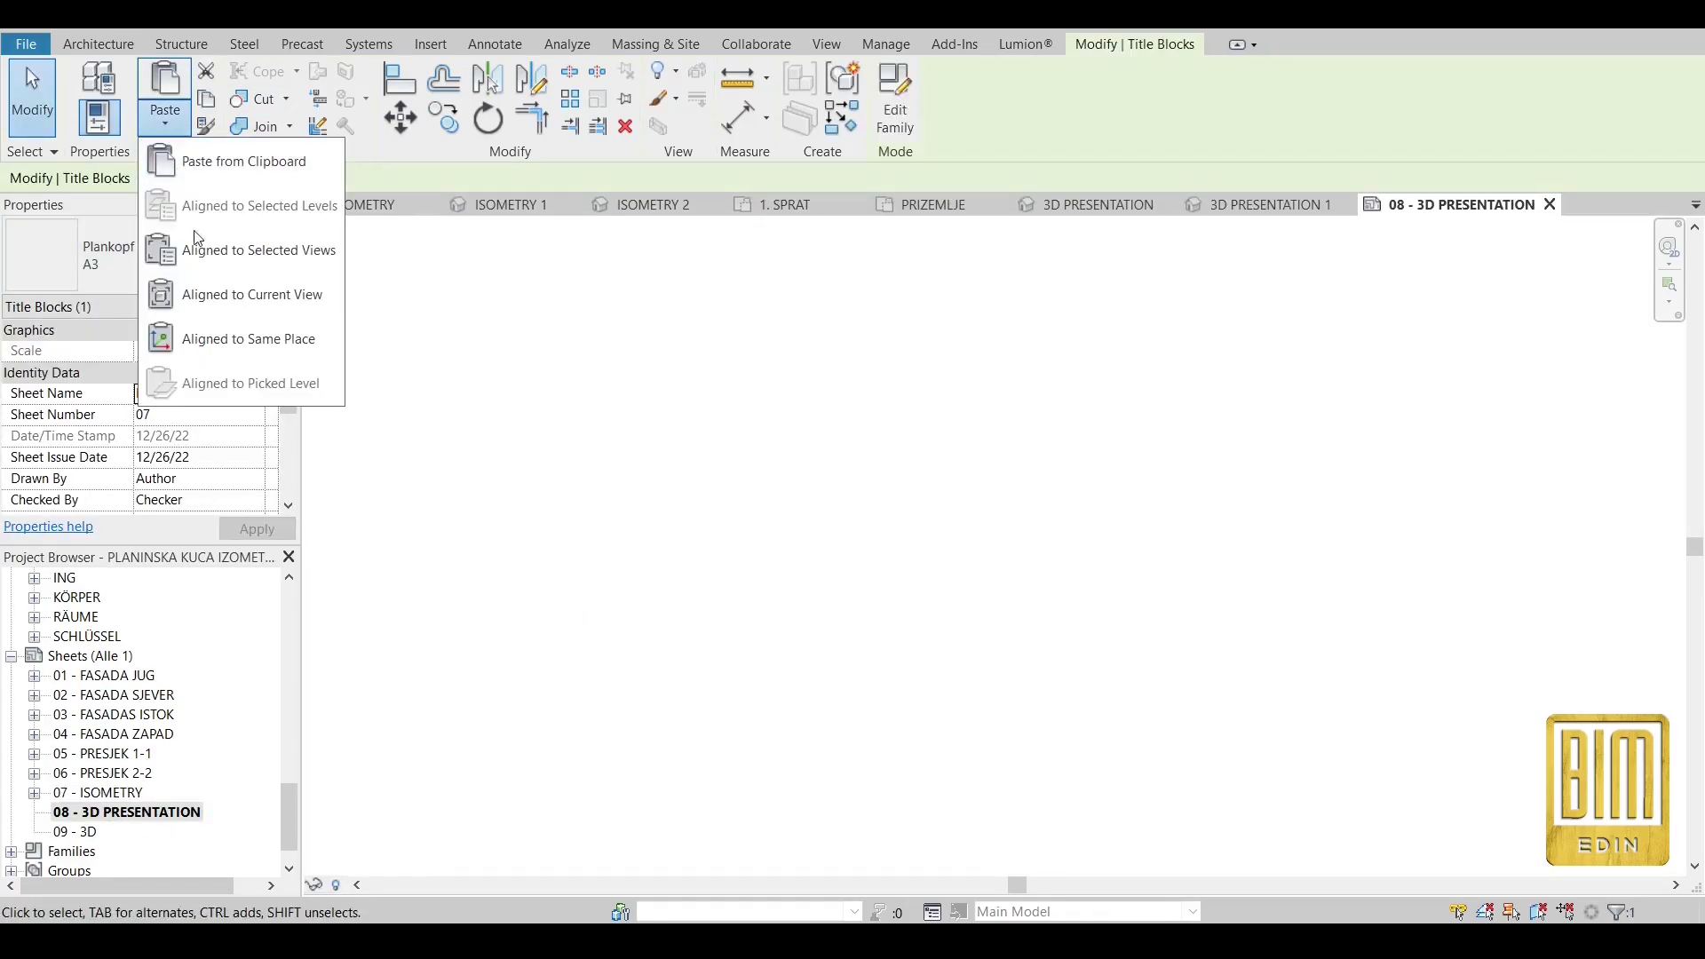
pyautogui.click(197, 295)
pyautogui.rightClick(848, 526)
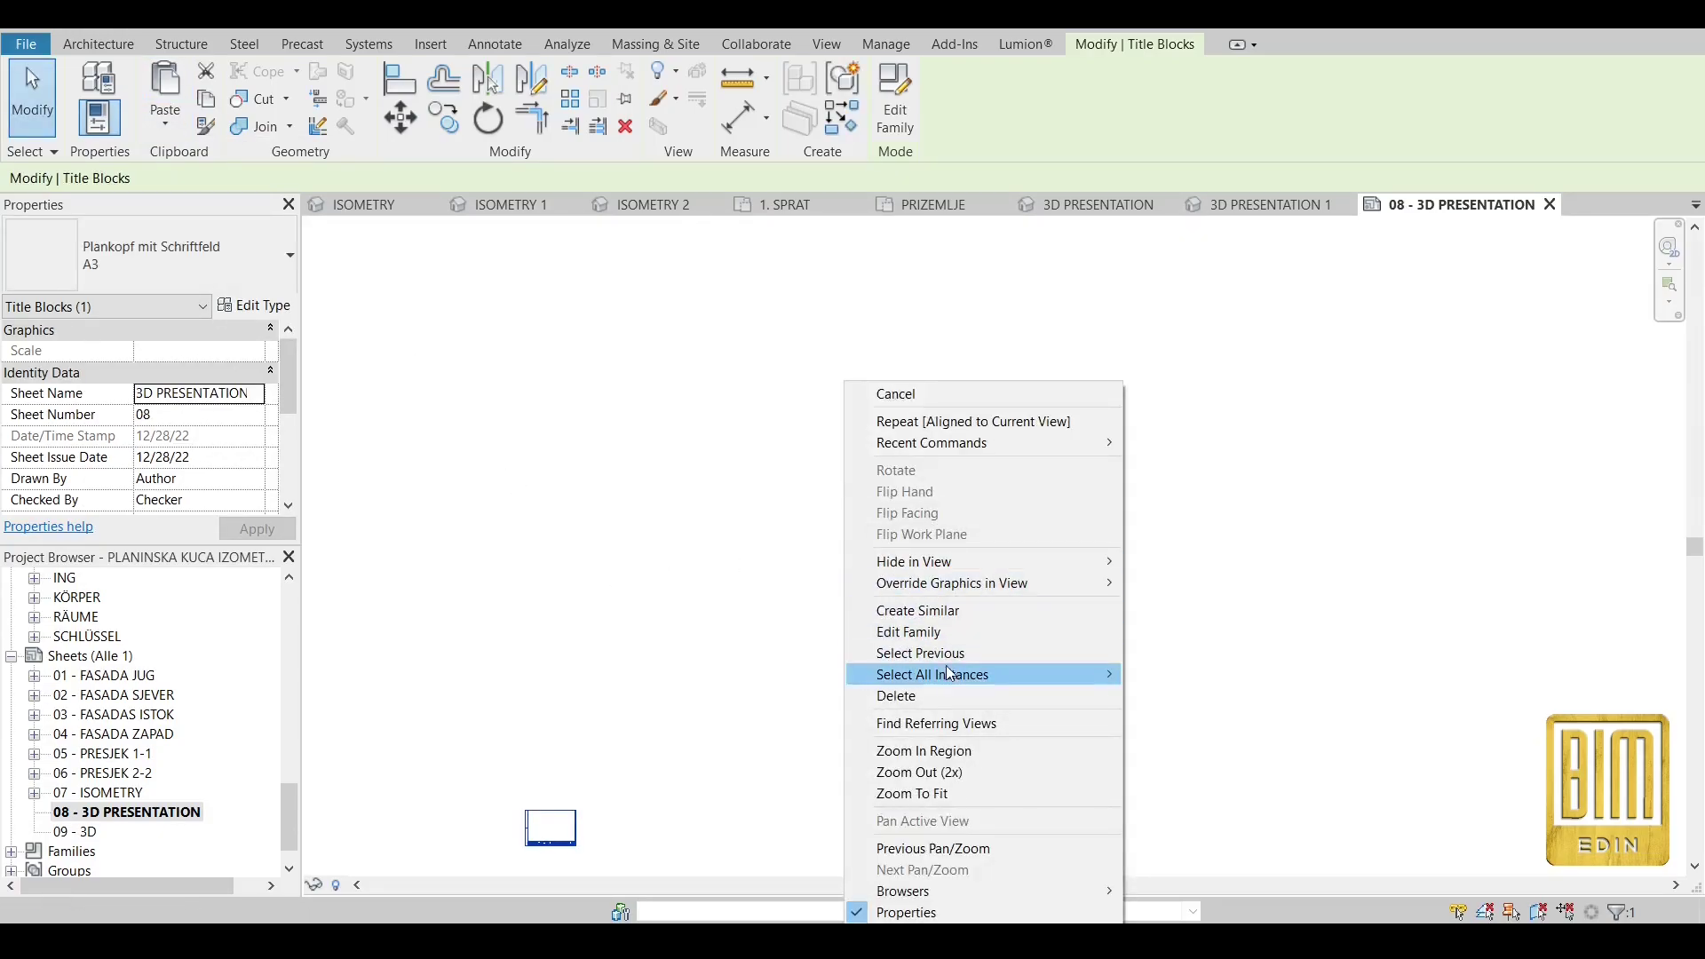
pyautogui.click(938, 793)
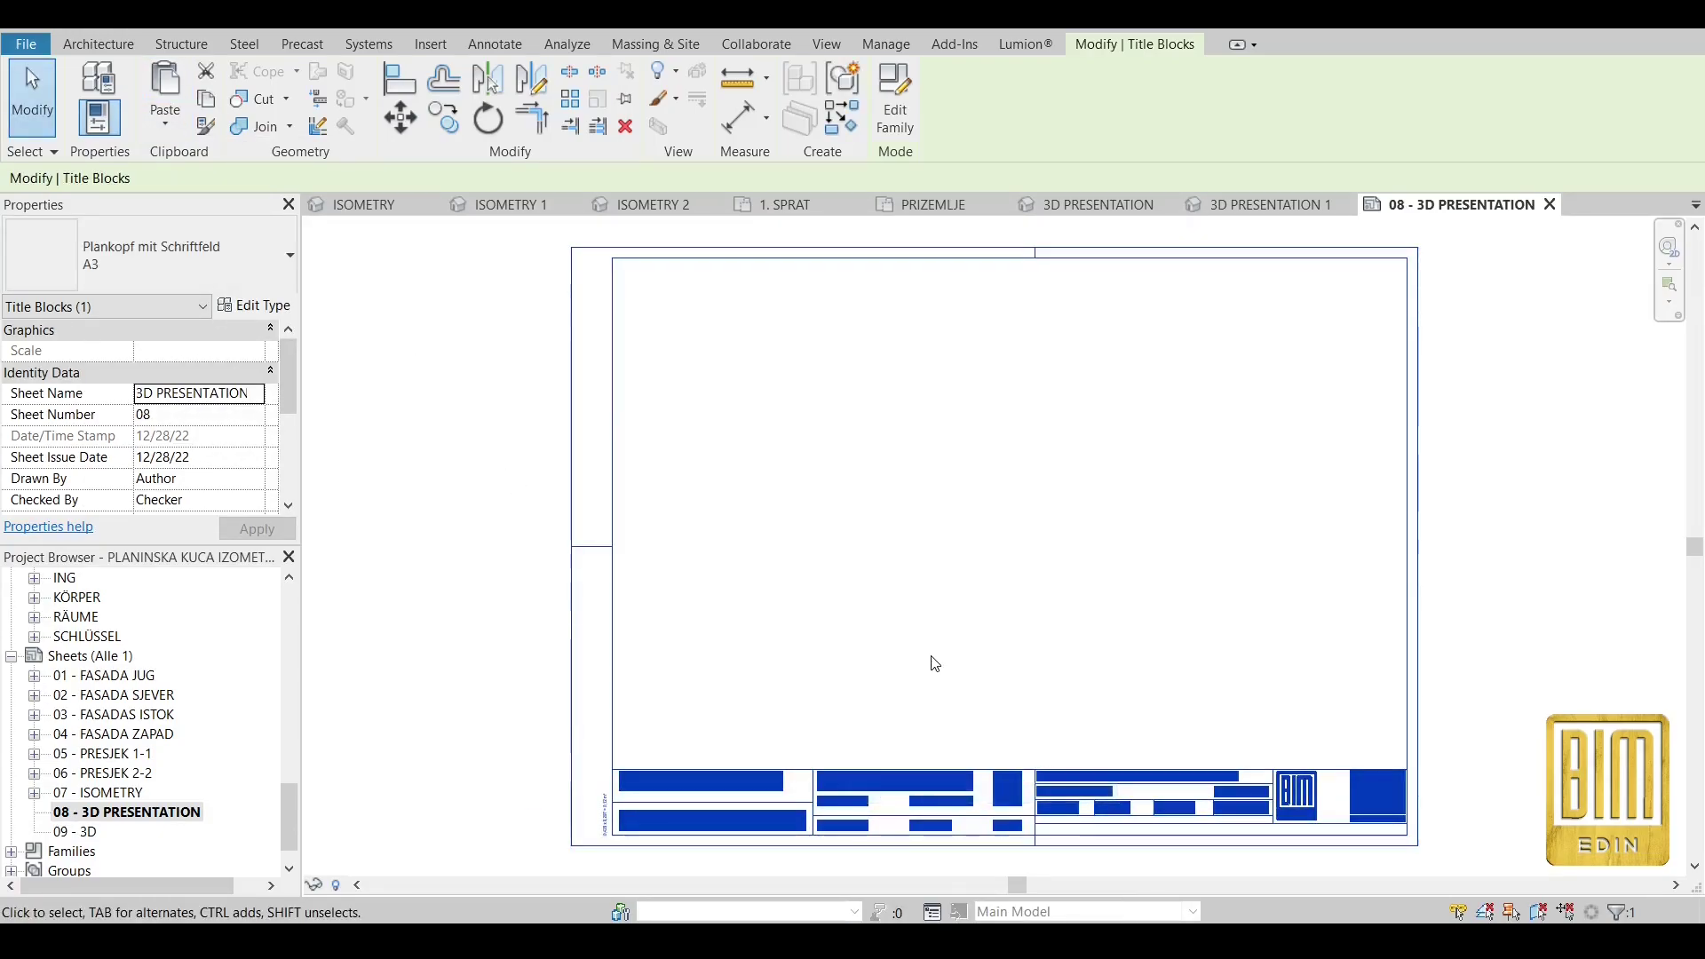
pyautogui.click(520, 415)
pyautogui.scroll(-1, 844, 438)
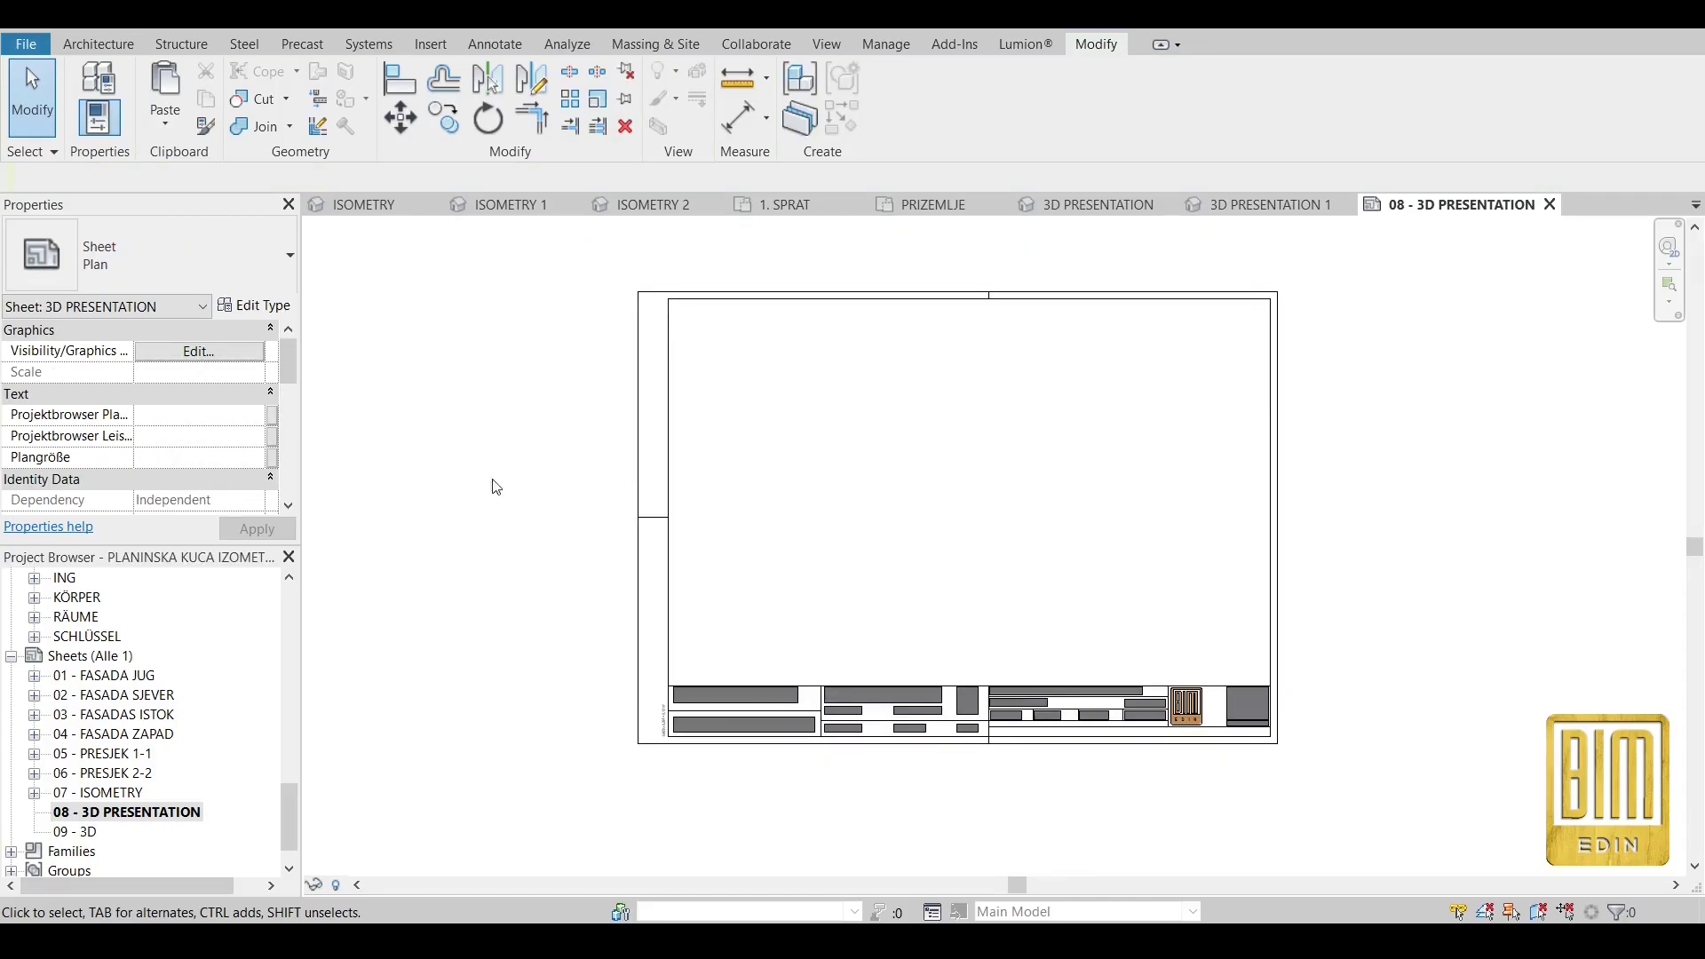
# Place the 3D PRESENTATION camera view on sheet 08, centred inside the frame above the title block.
pyautogui.scroll(3, 206, 743)
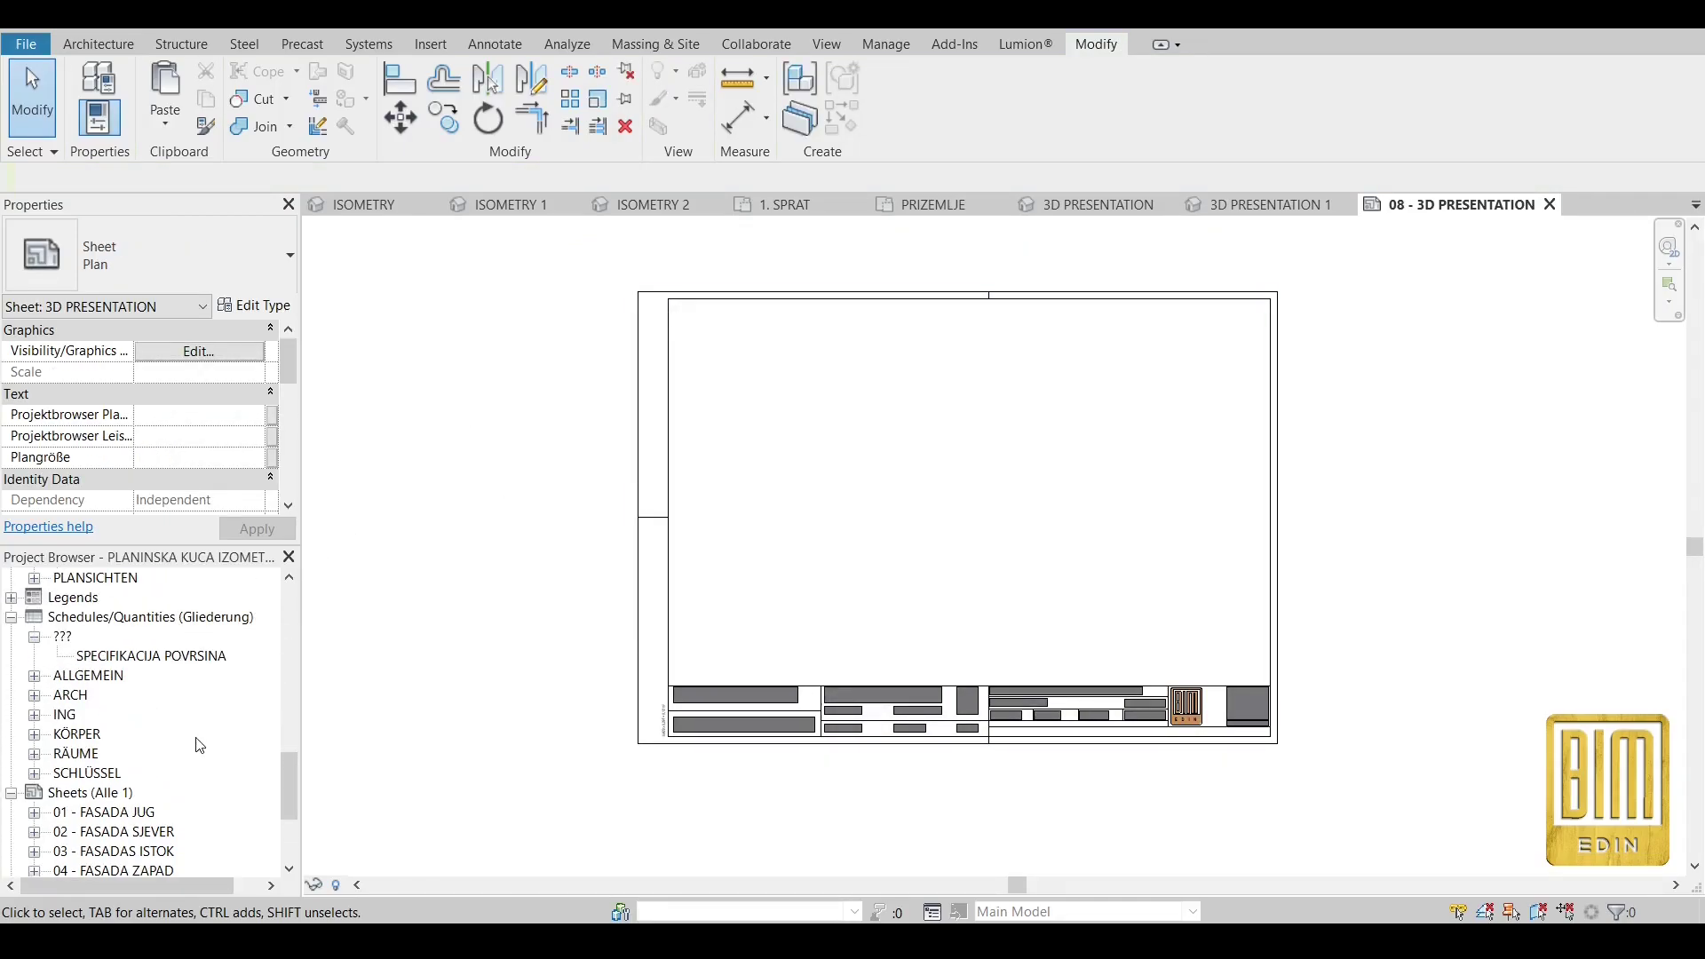
pyautogui.scroll(10, 200, 746)
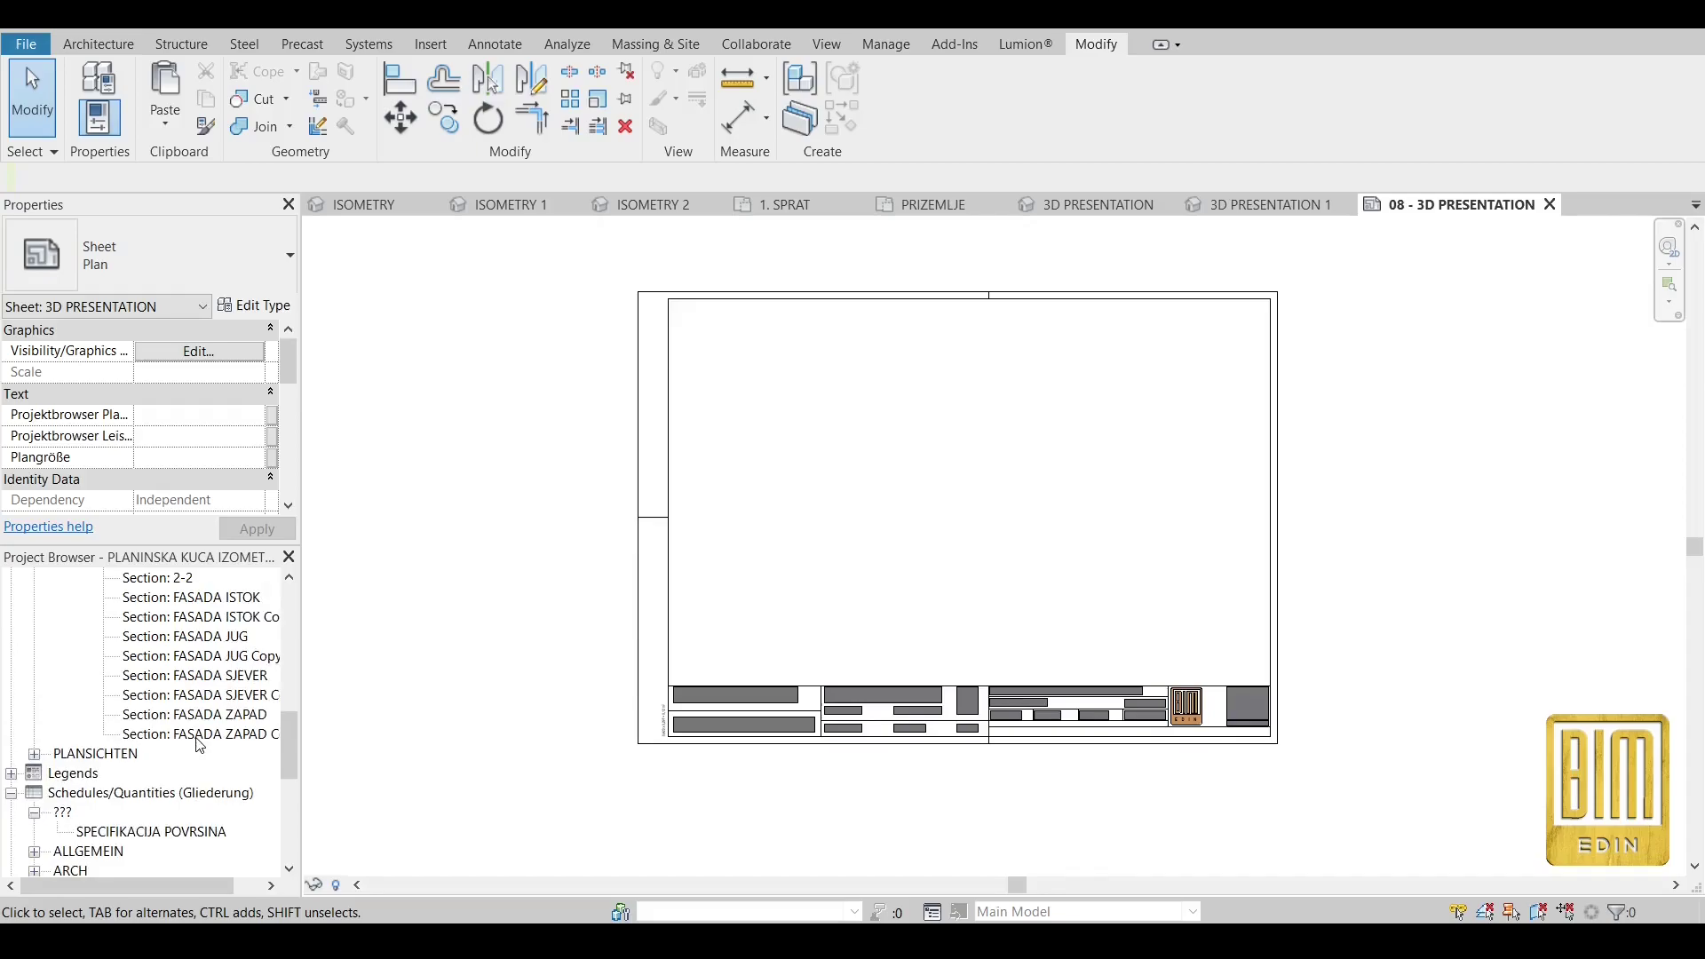
pyautogui.scroll(5, 200, 746)
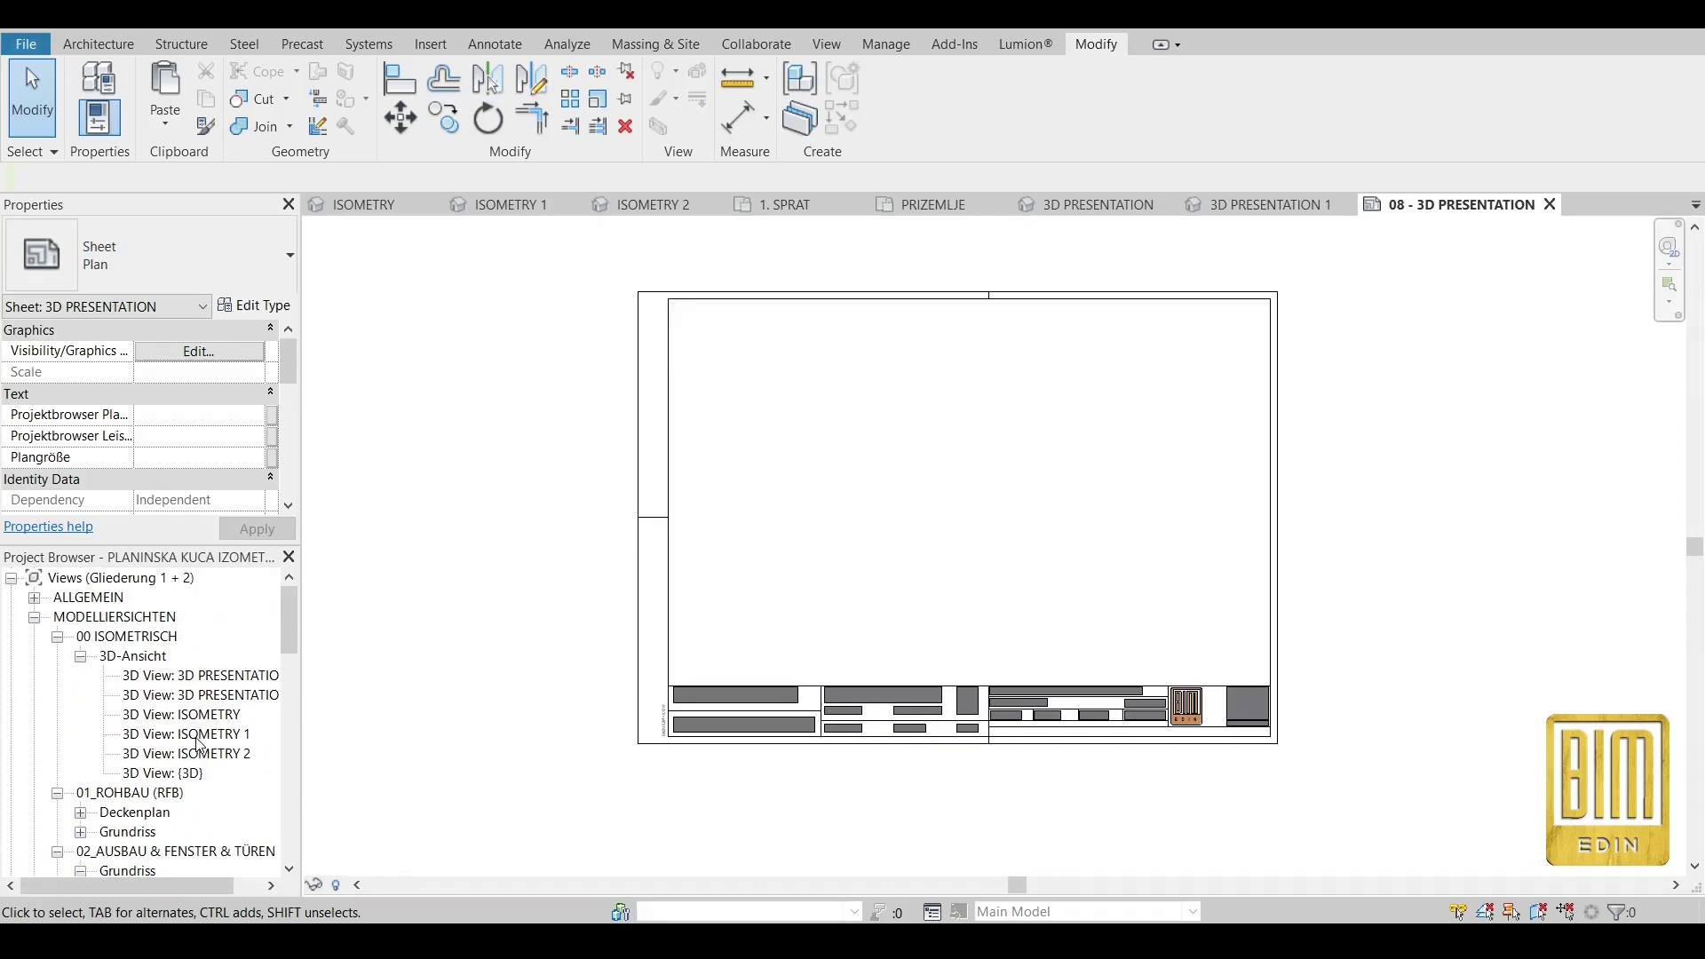
pyautogui.click(178, 676)
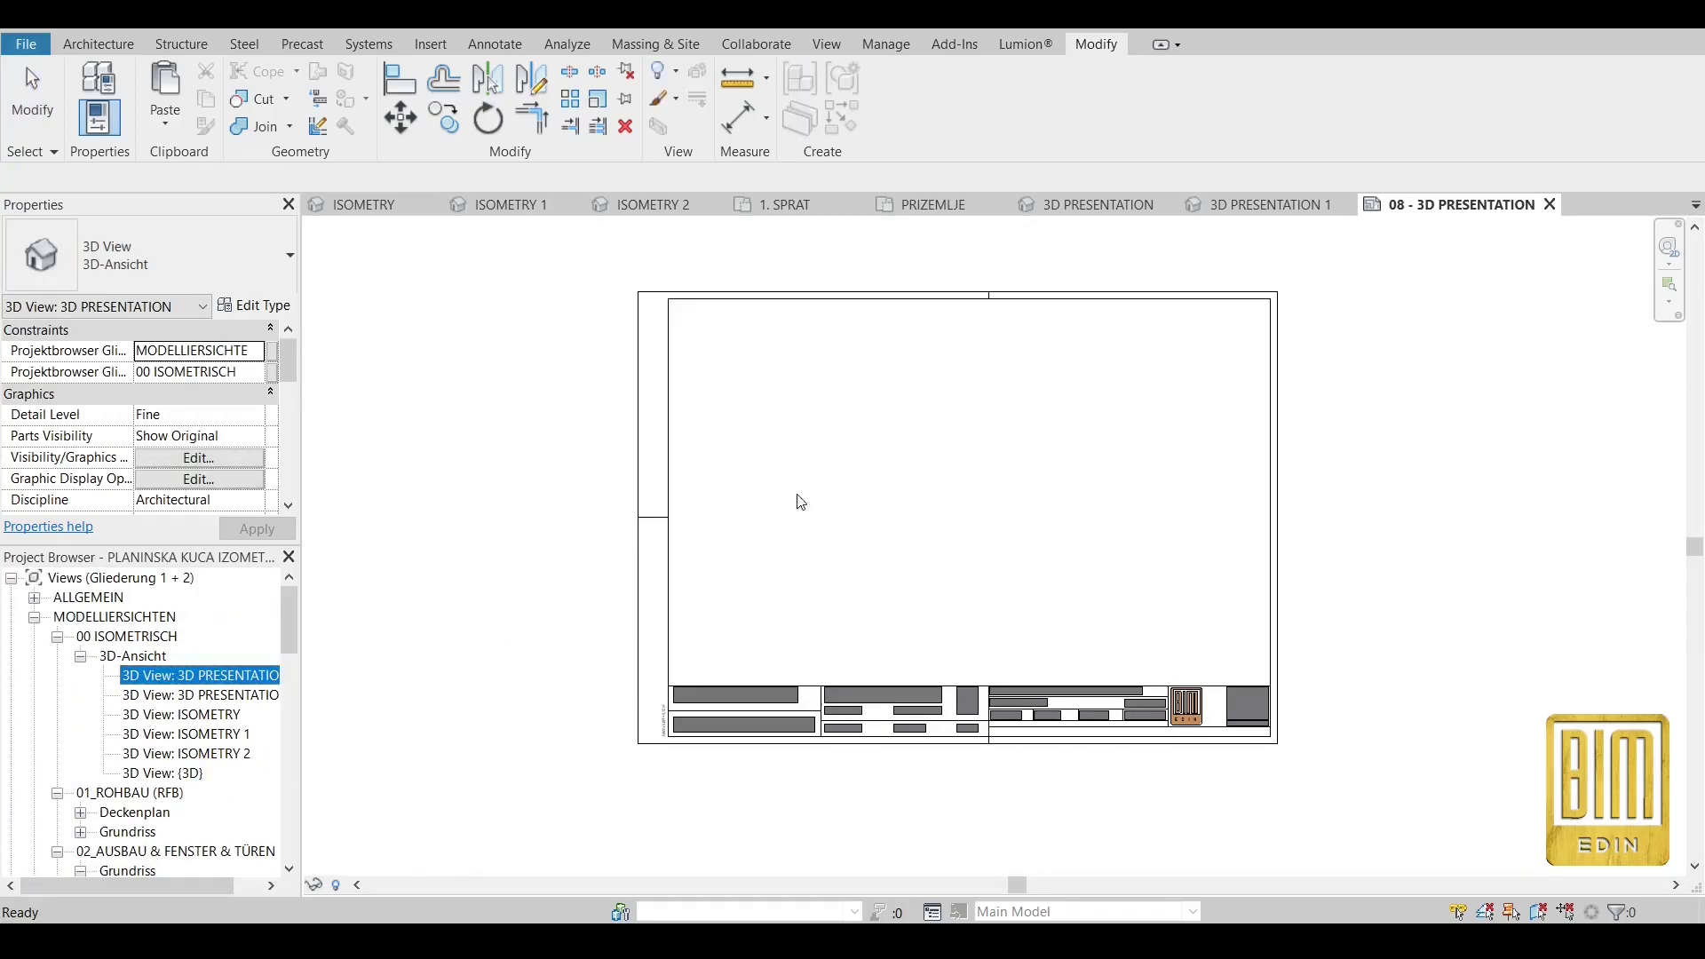
pyautogui.moveTo(800, 503); pyautogui.dragTo(948, 495)
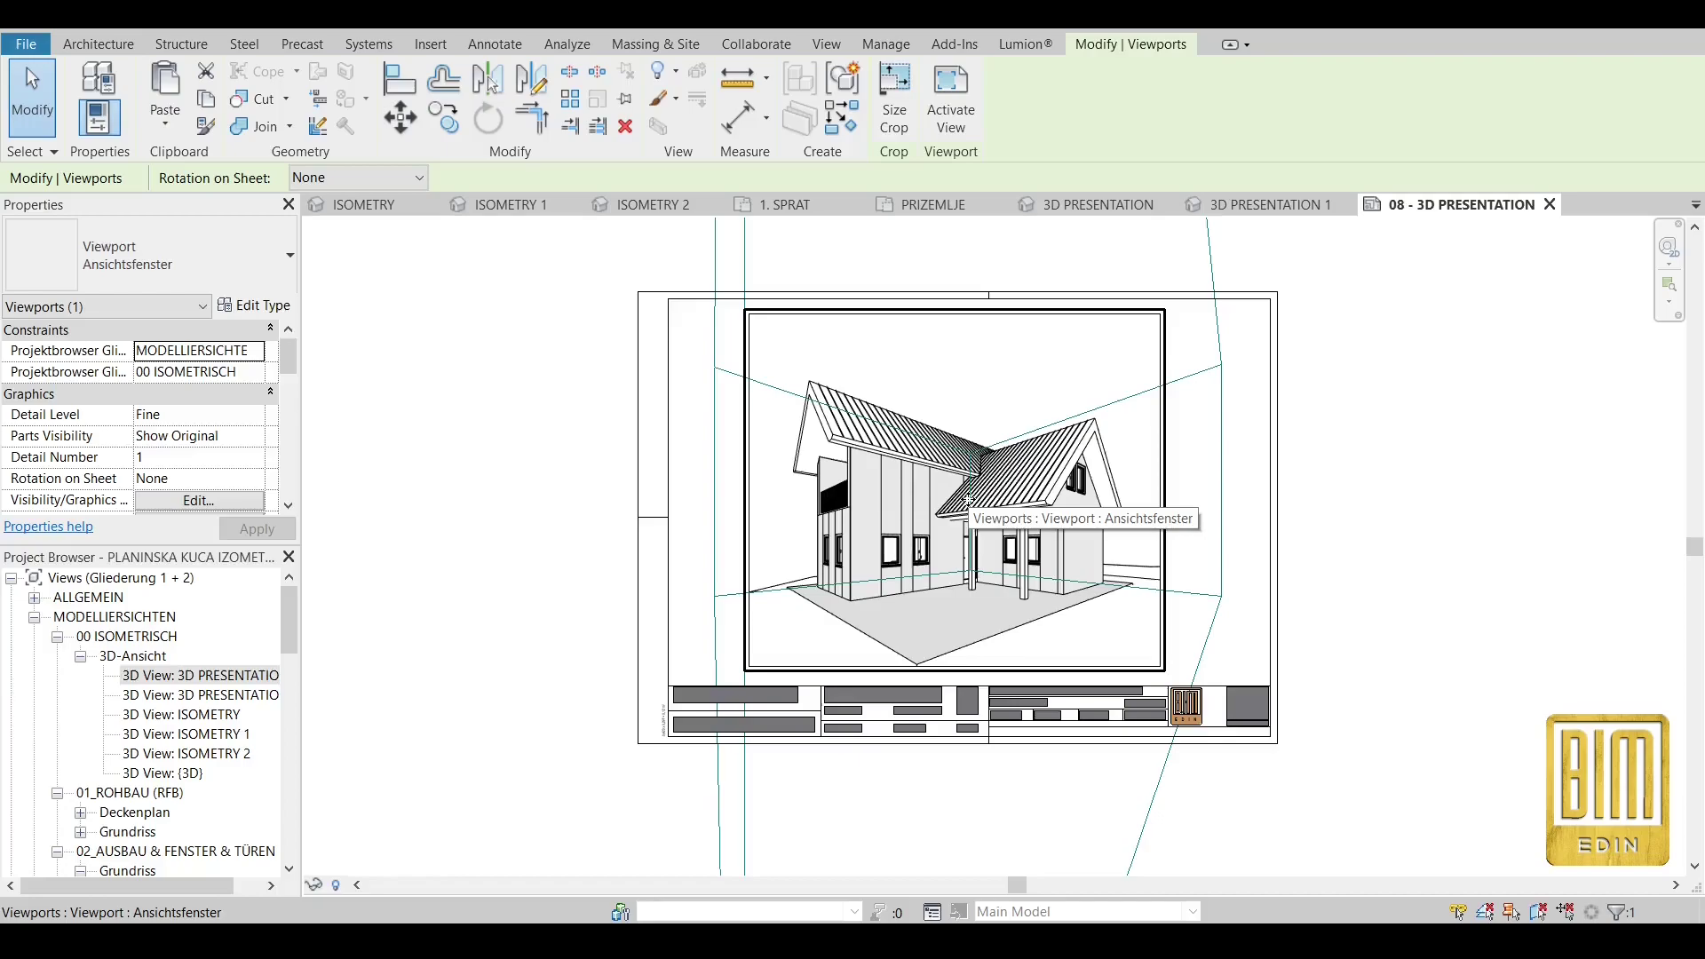
# Nudge the placed 3D PRESENTATION viewport upward on sheet 08 to leave more space above the title block.
pyautogui.press('Up')
pyautogui.press('Up')
pyautogui.press('Up')
pyautogui.press('Up')
pyautogui.press('Up')
pyautogui.press('Up')
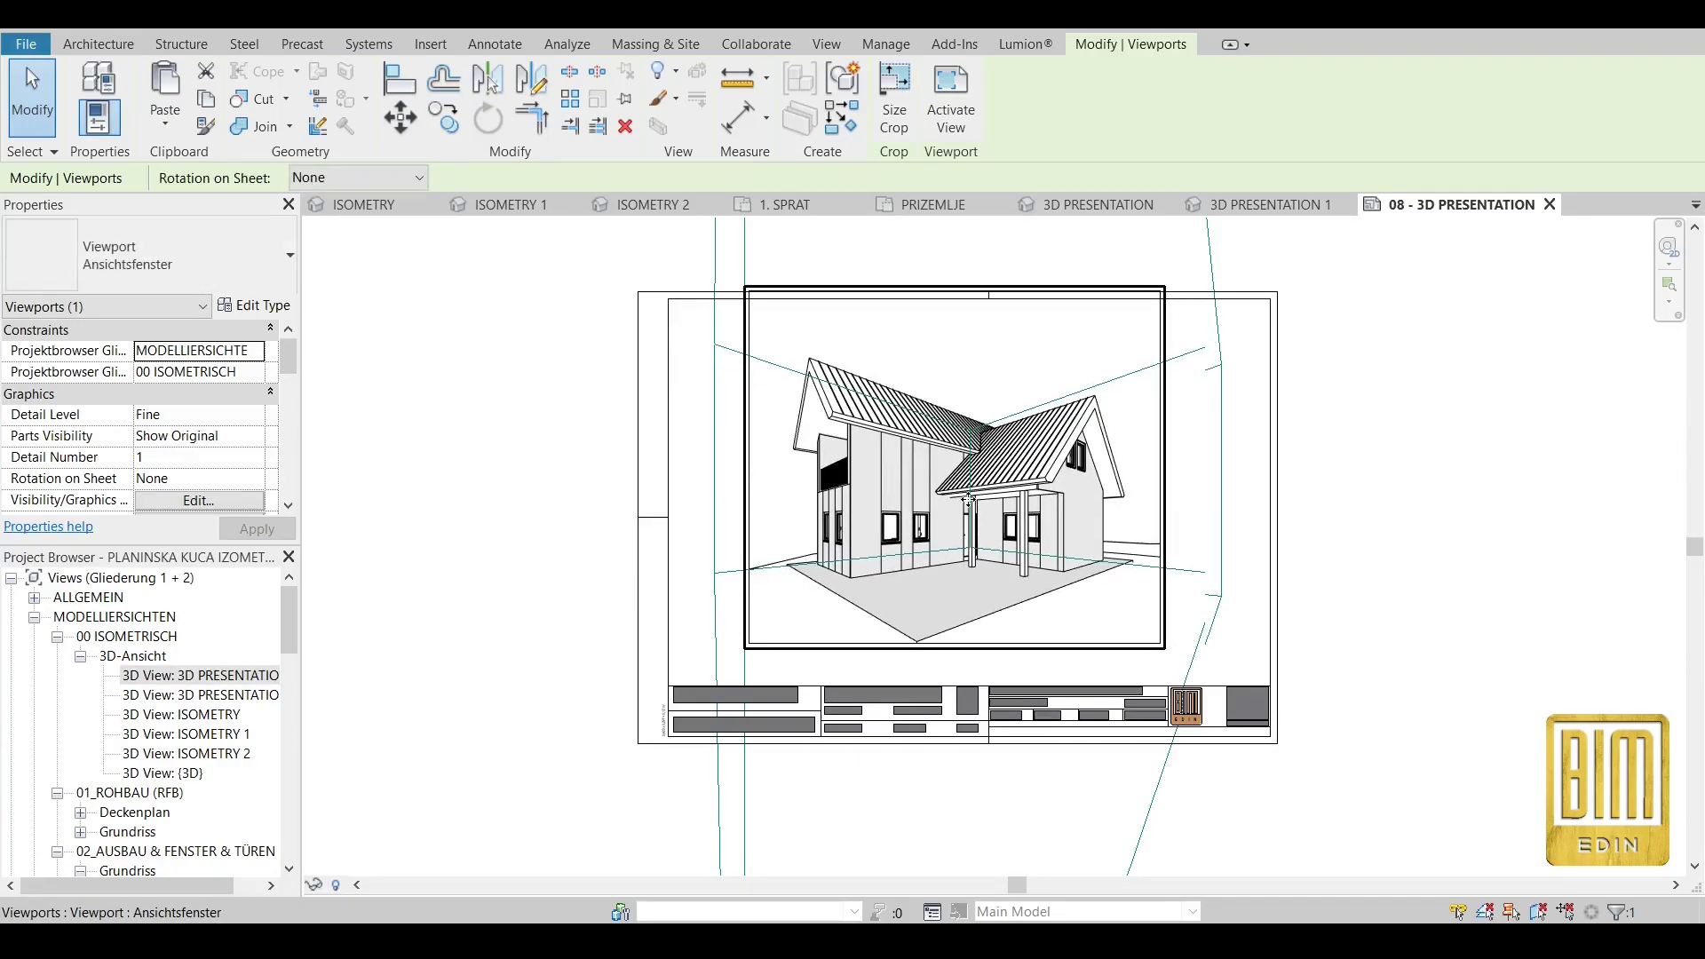
pyautogui.scroll(-3, 968, 500)
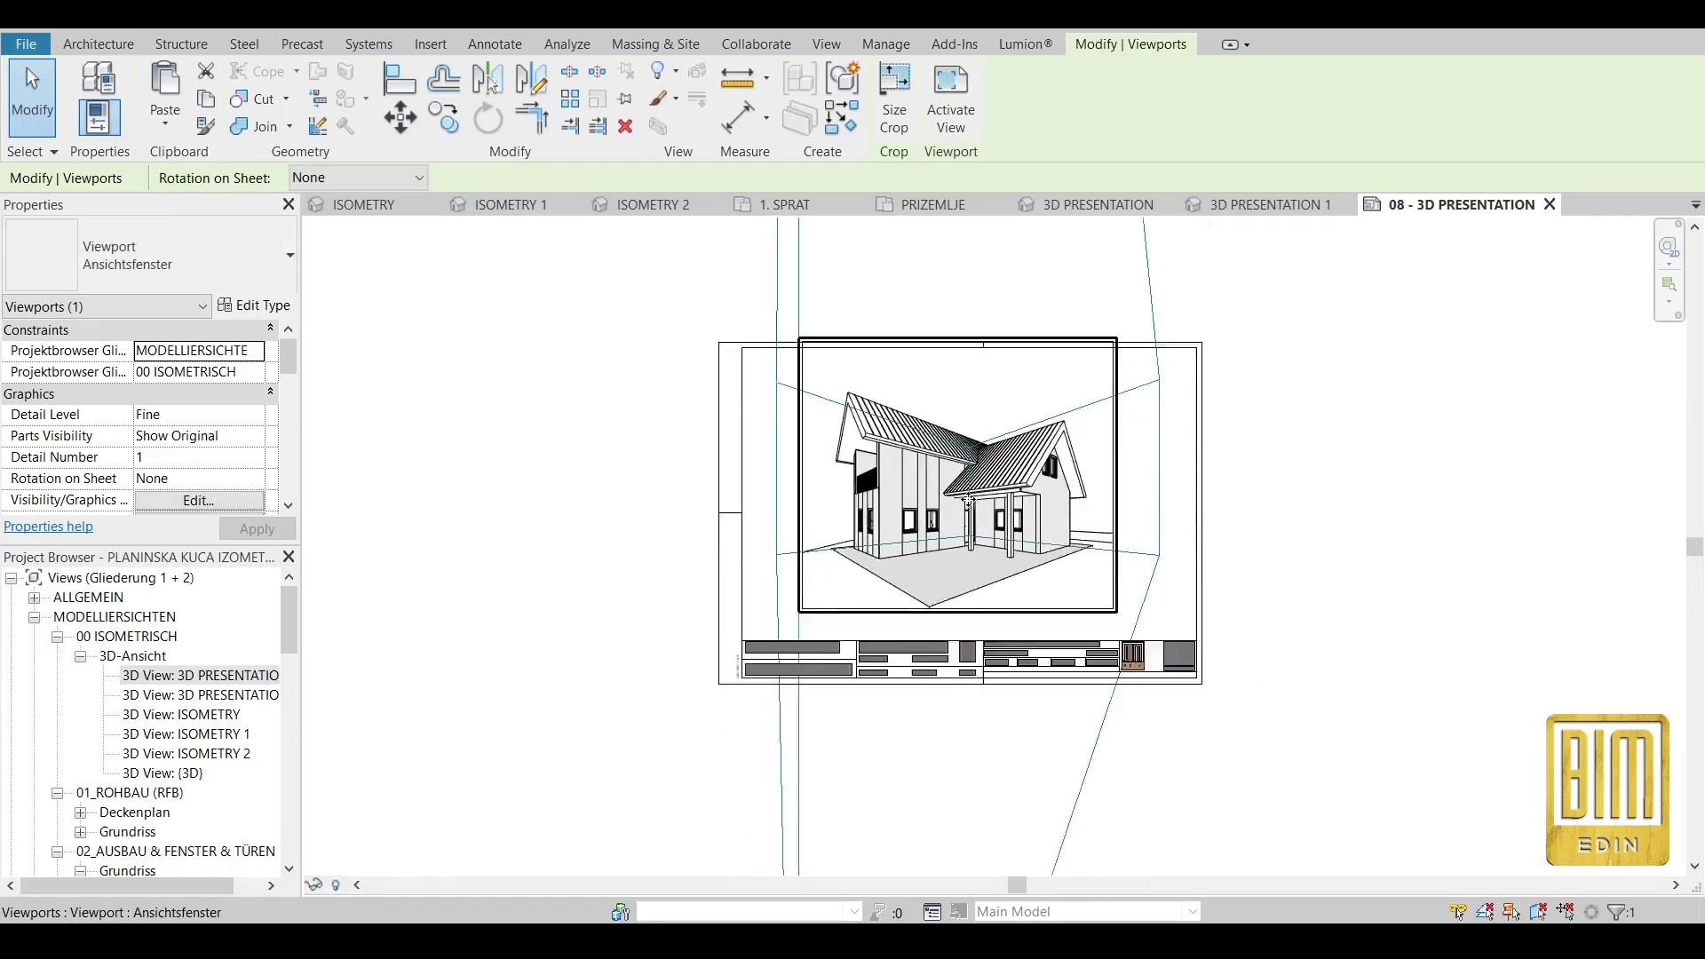
pyautogui.click(590, 519)
# Place the 3D PRESENTATION 1 view on sheet 08 exactly on top of the existing 3D PRESENTATION viewport.
pyautogui.scroll(3, 858, 521)
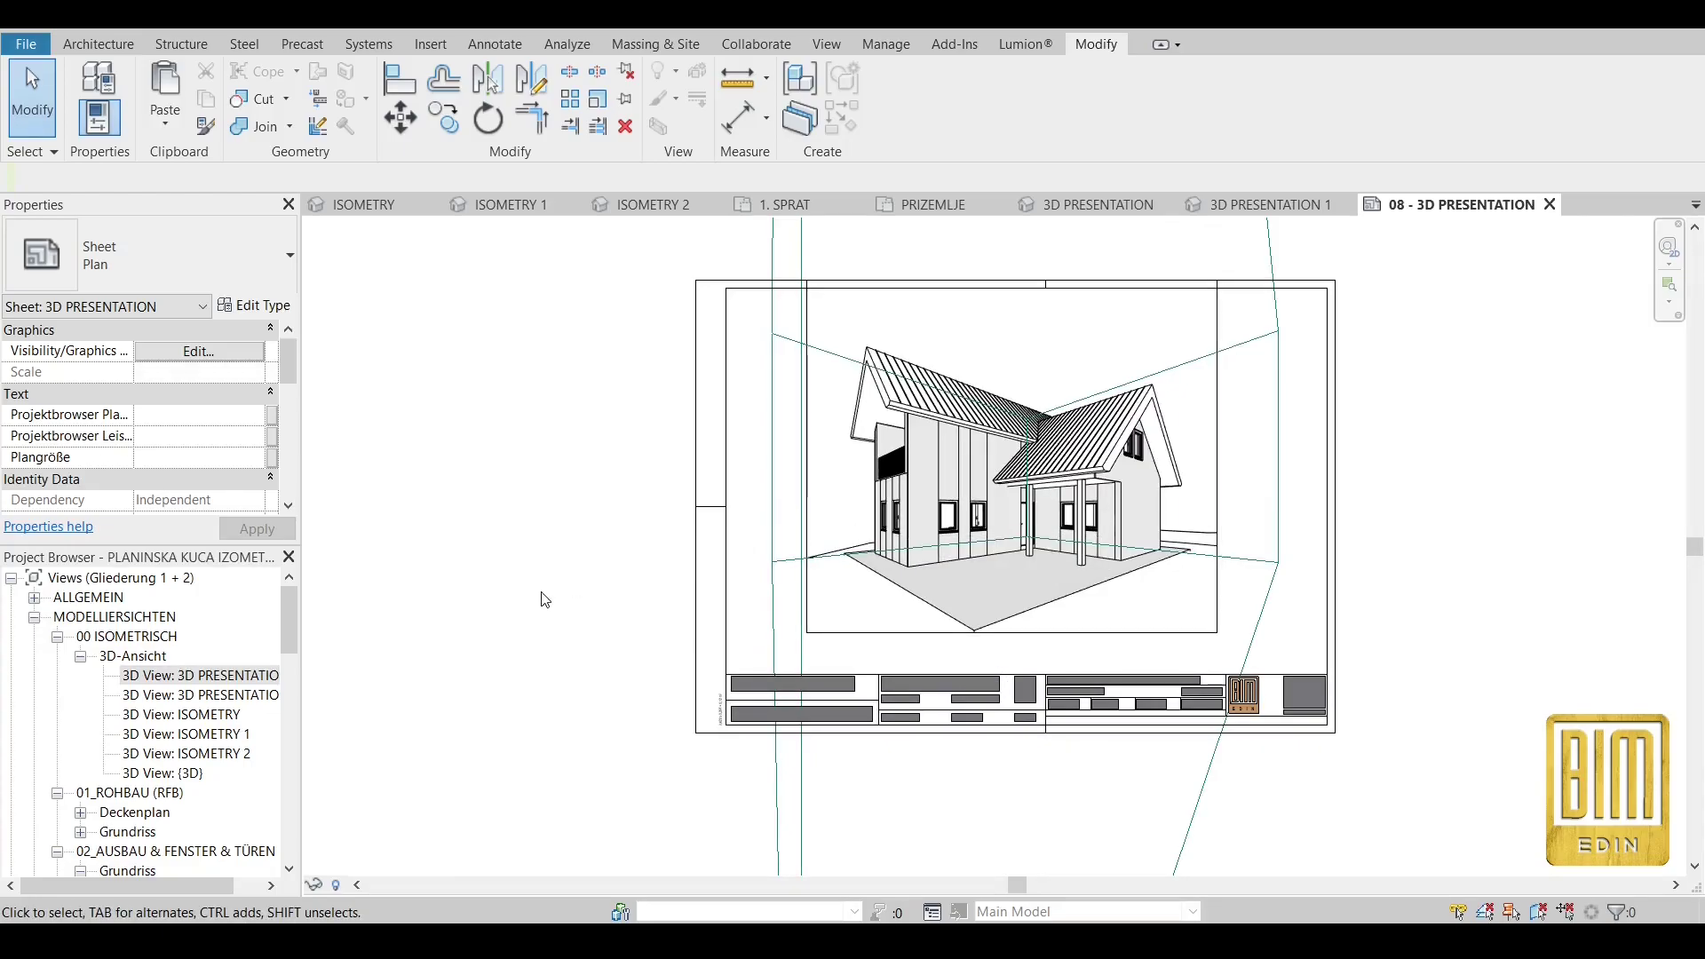
pyautogui.click(169, 696)
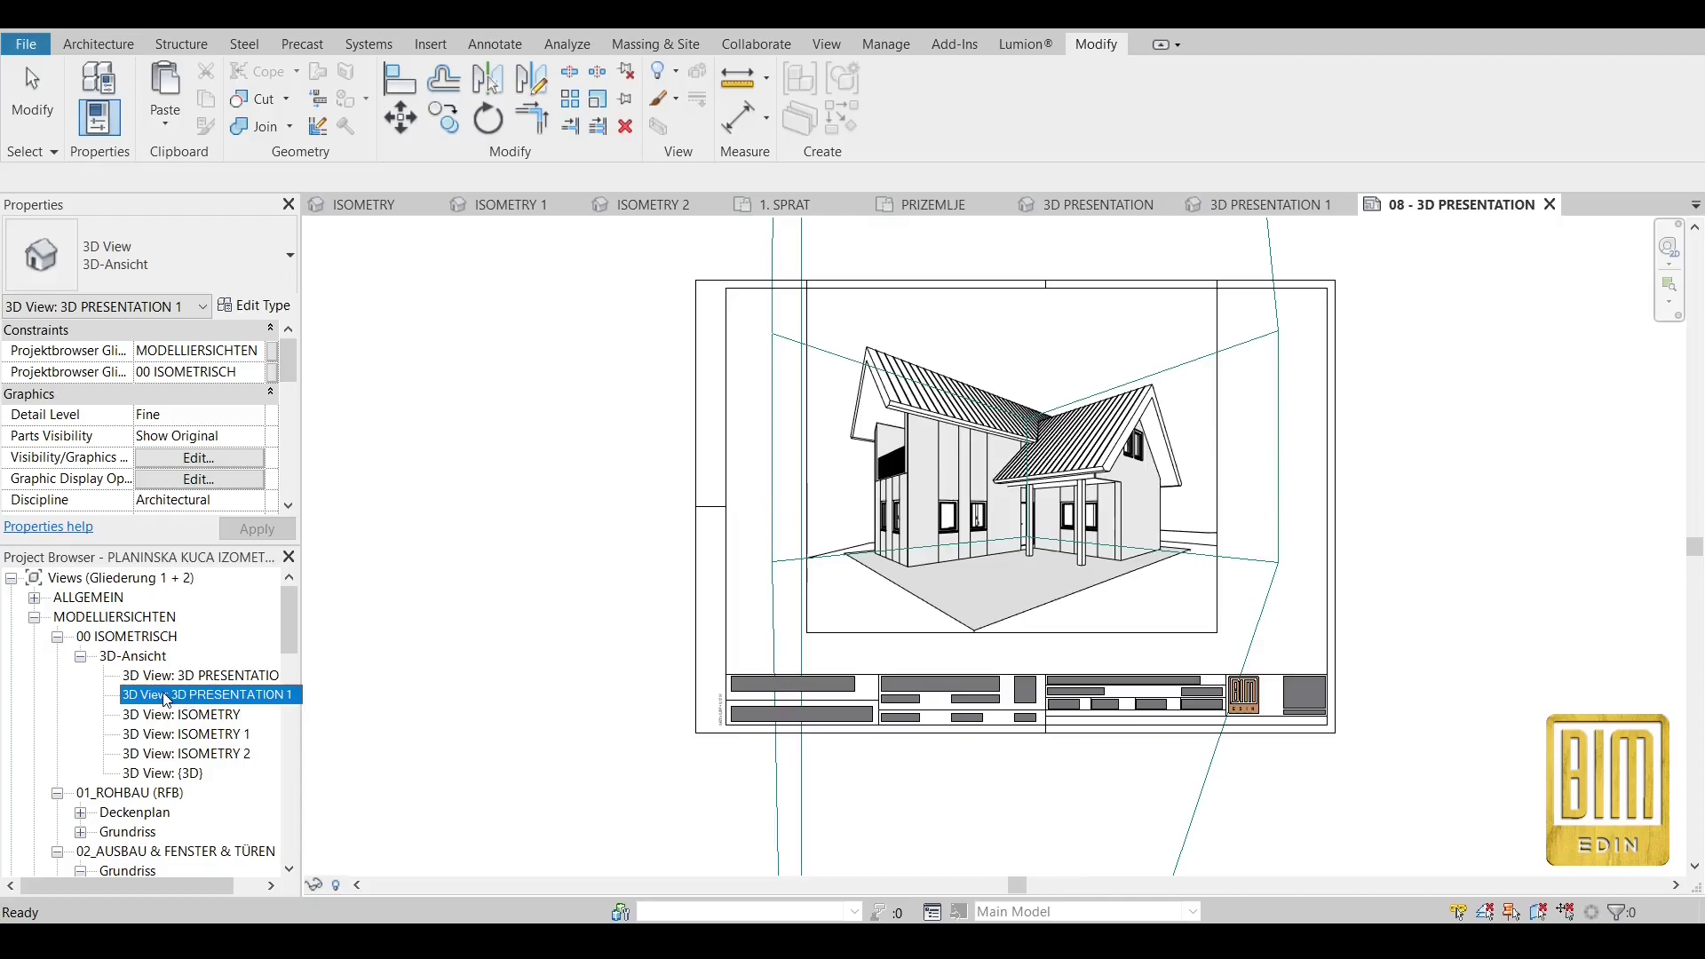
pyautogui.moveTo(571, 657); pyautogui.dragTo(1006, 473)
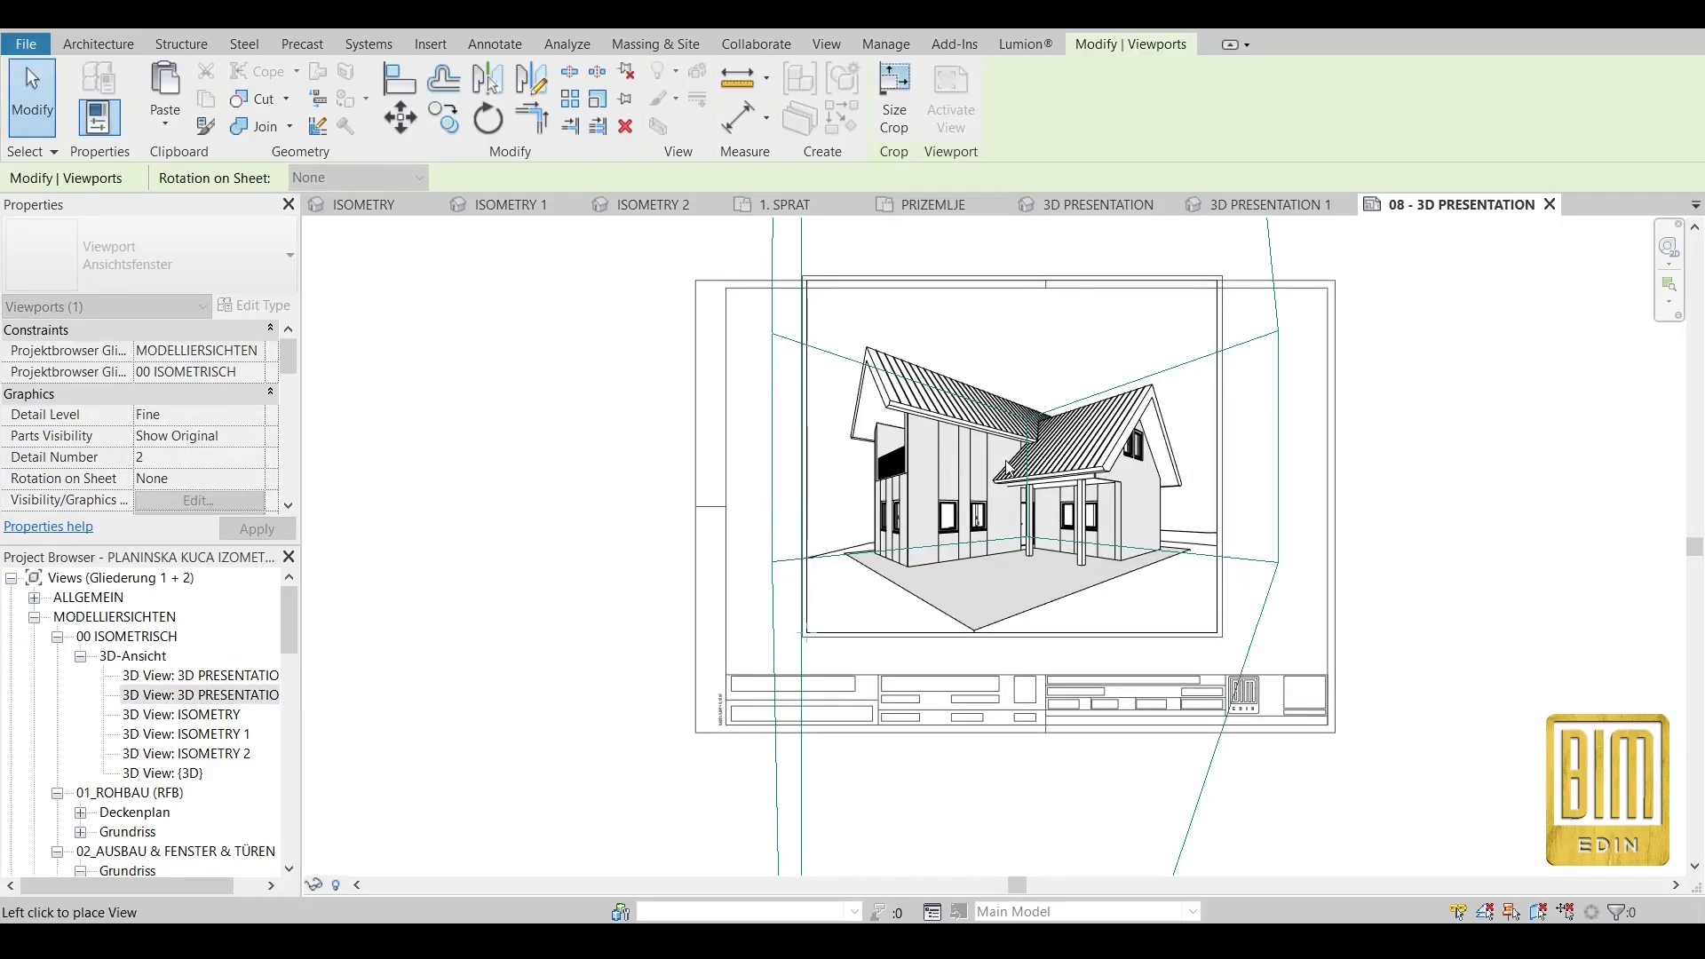
pyautogui.click(1008, 468)
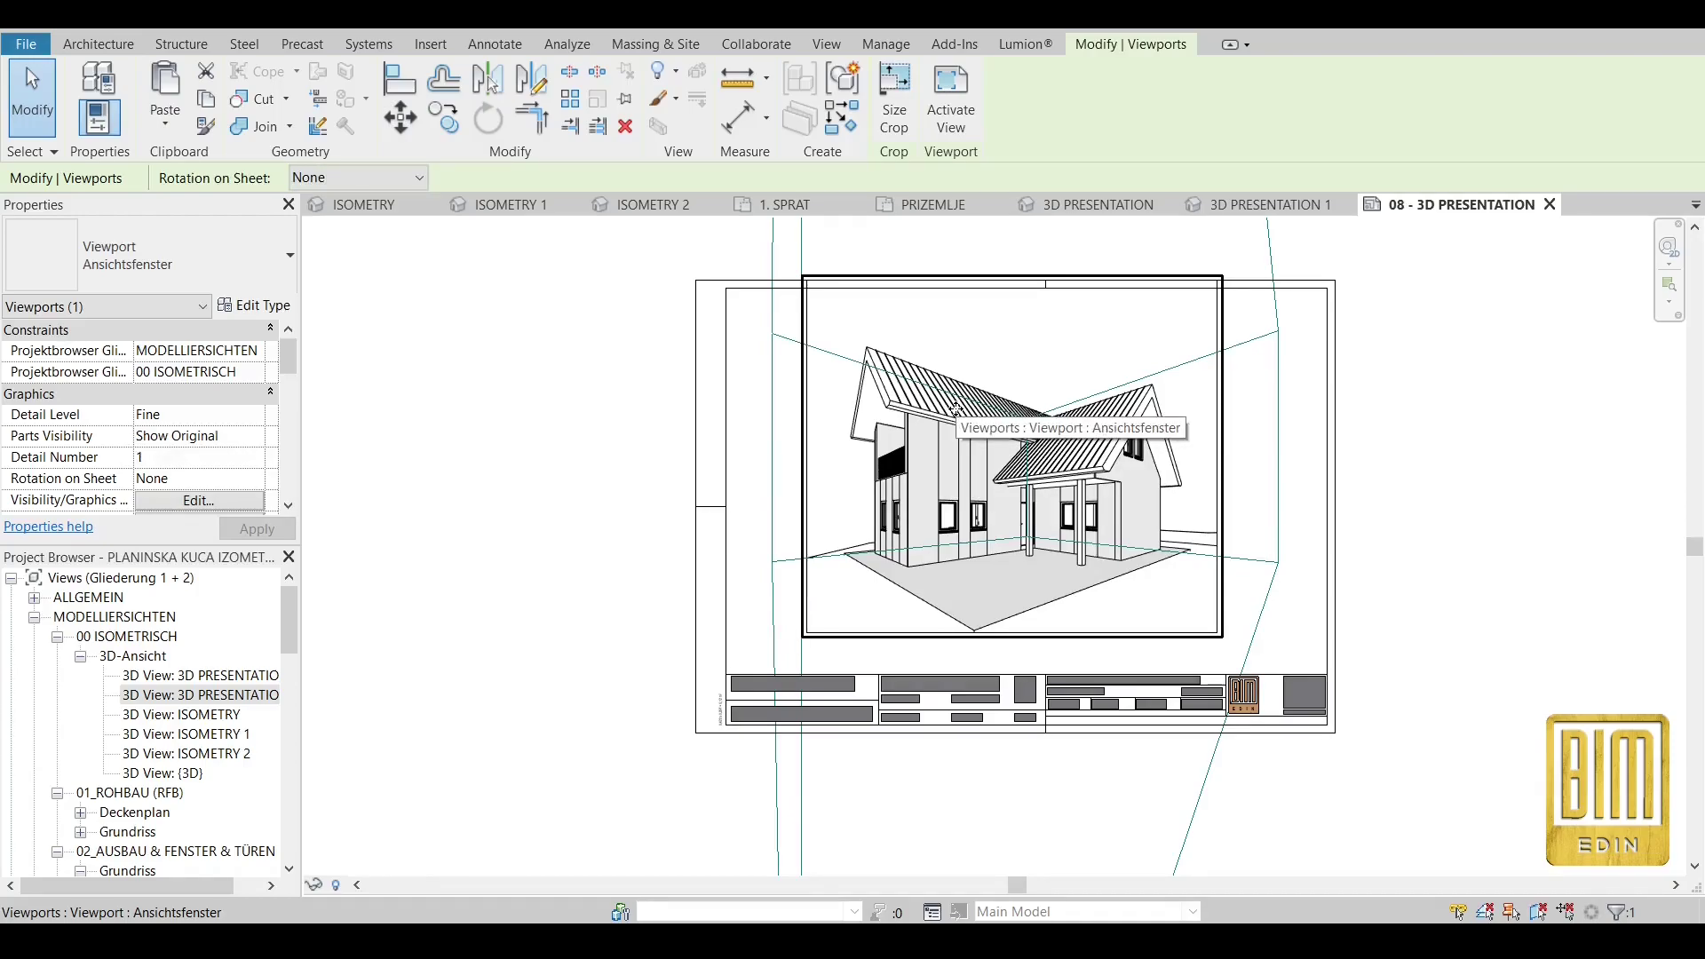
# Activate the 3D PRESENTATION viewport, select all house elements without the ground slab, and hide those elements in the view.
pyautogui.doubleClick(956, 408)
pyautogui.scroll(-6, 202, 462)
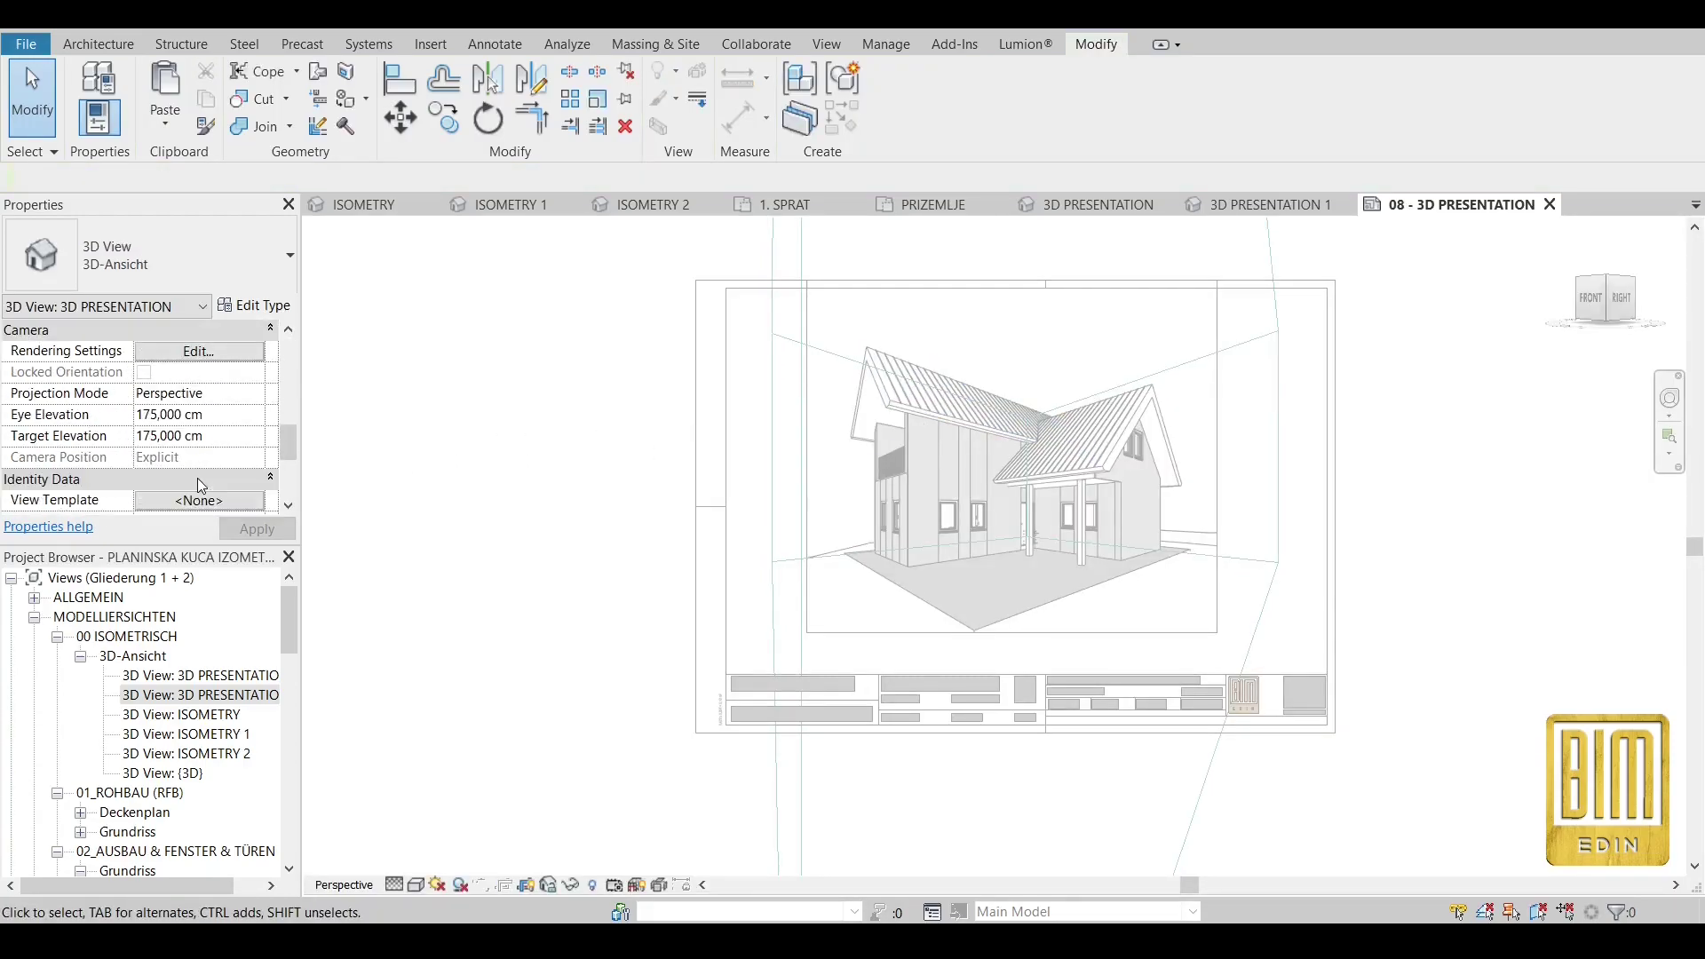
pyautogui.scroll(1, 206, 444)
pyautogui.scroll(2, 206, 444)
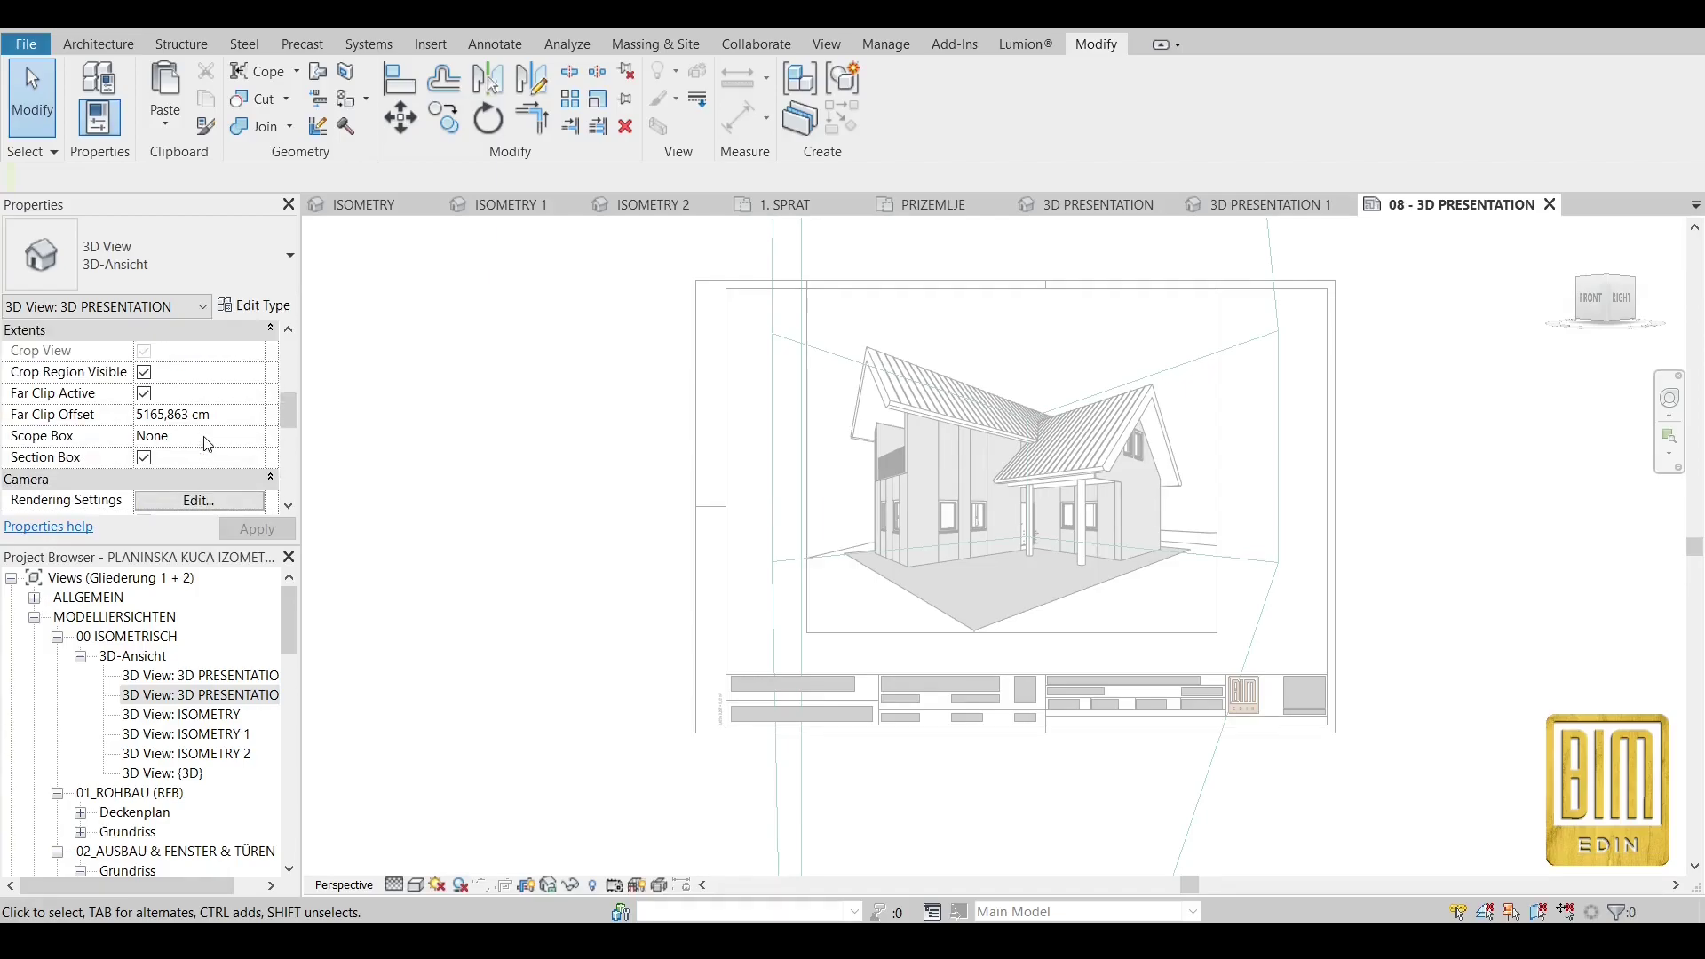
pyautogui.scroll(-2, 206, 444)
pyautogui.scroll(-3, 206, 444)
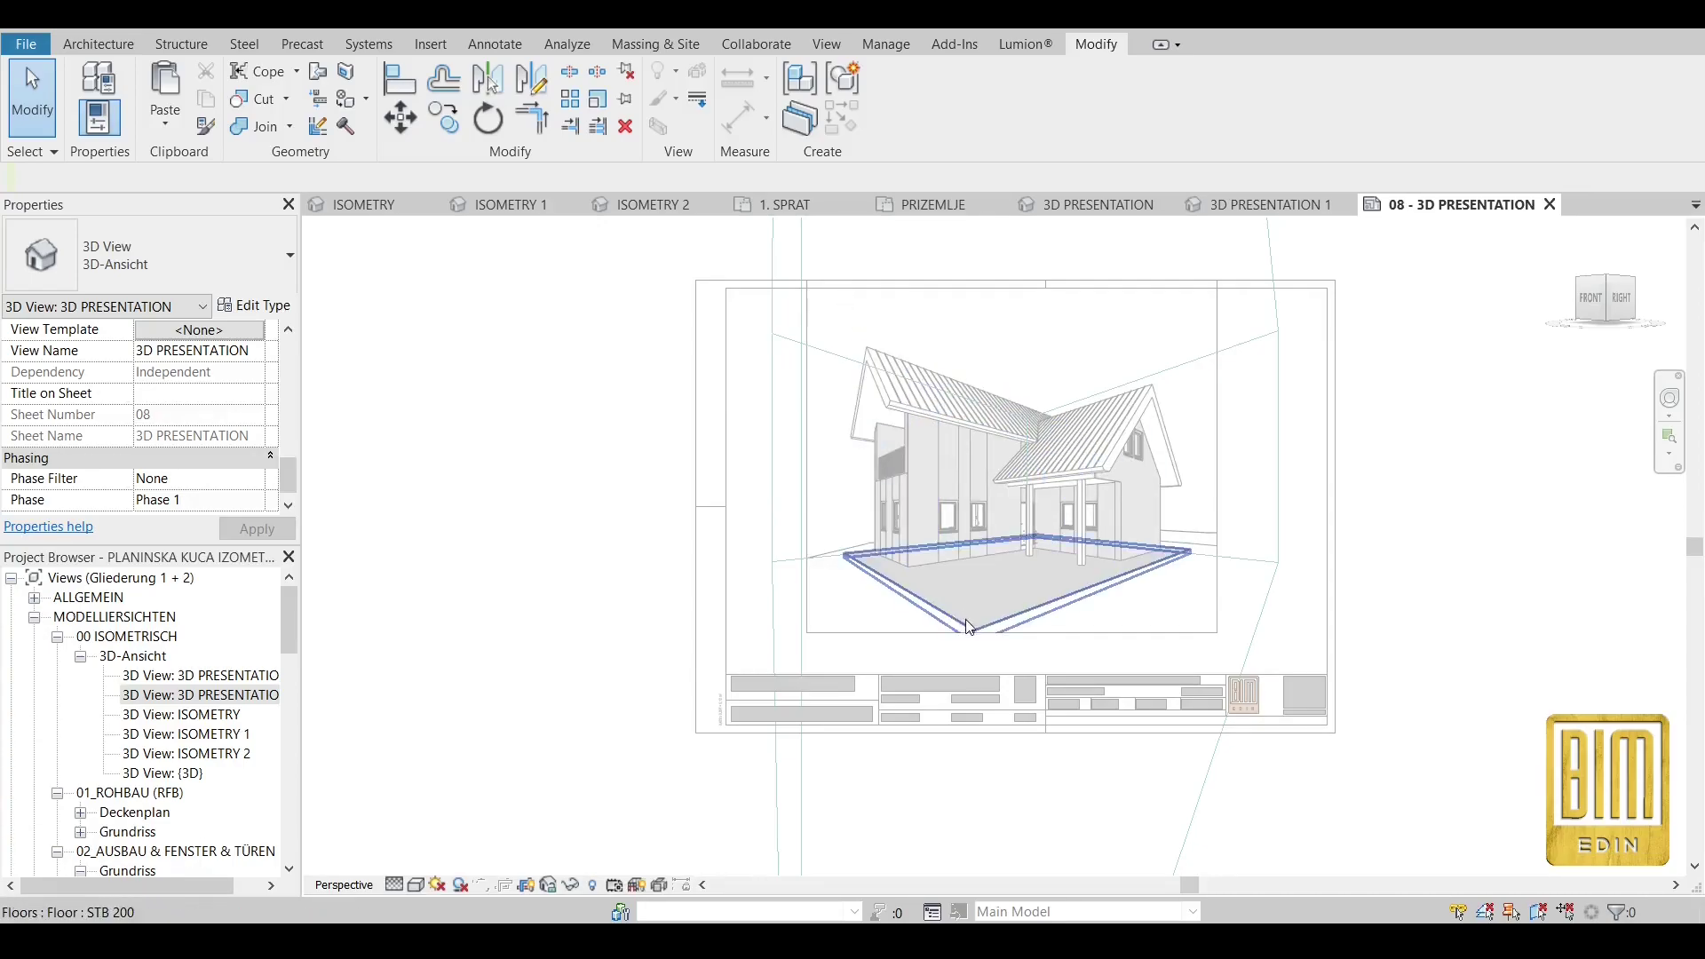
pyautogui.moveTo(842, 316); pyautogui.dragTo(1192, 622)
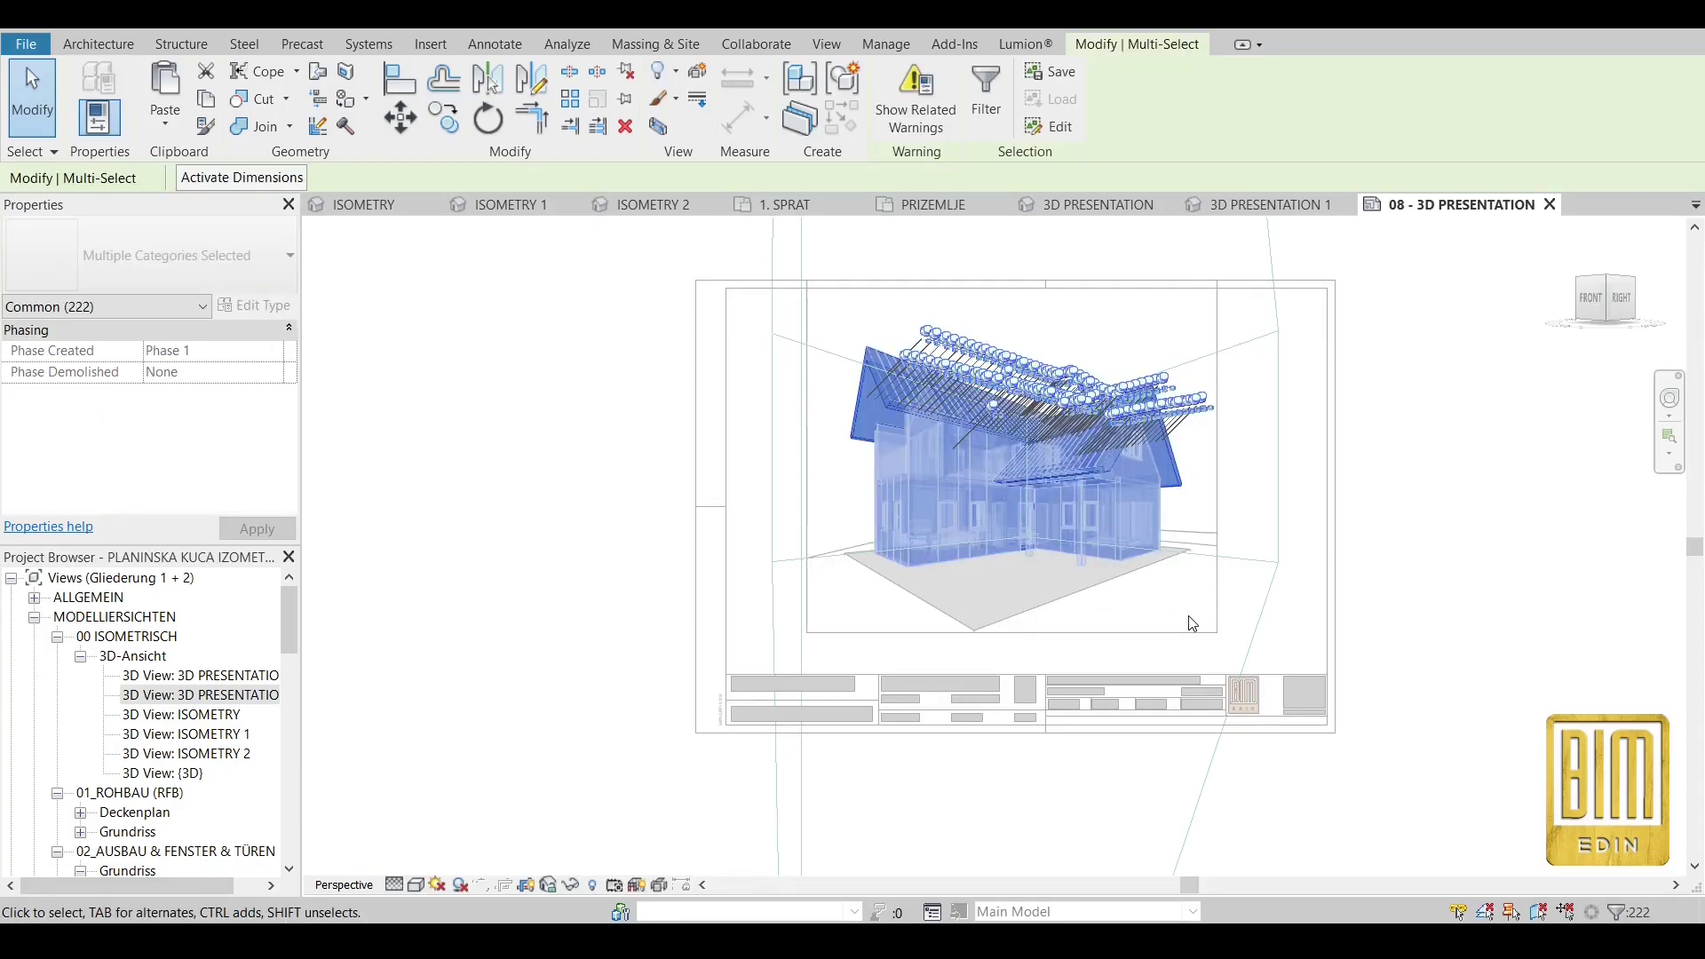
pyautogui.rightClick(1166, 605)
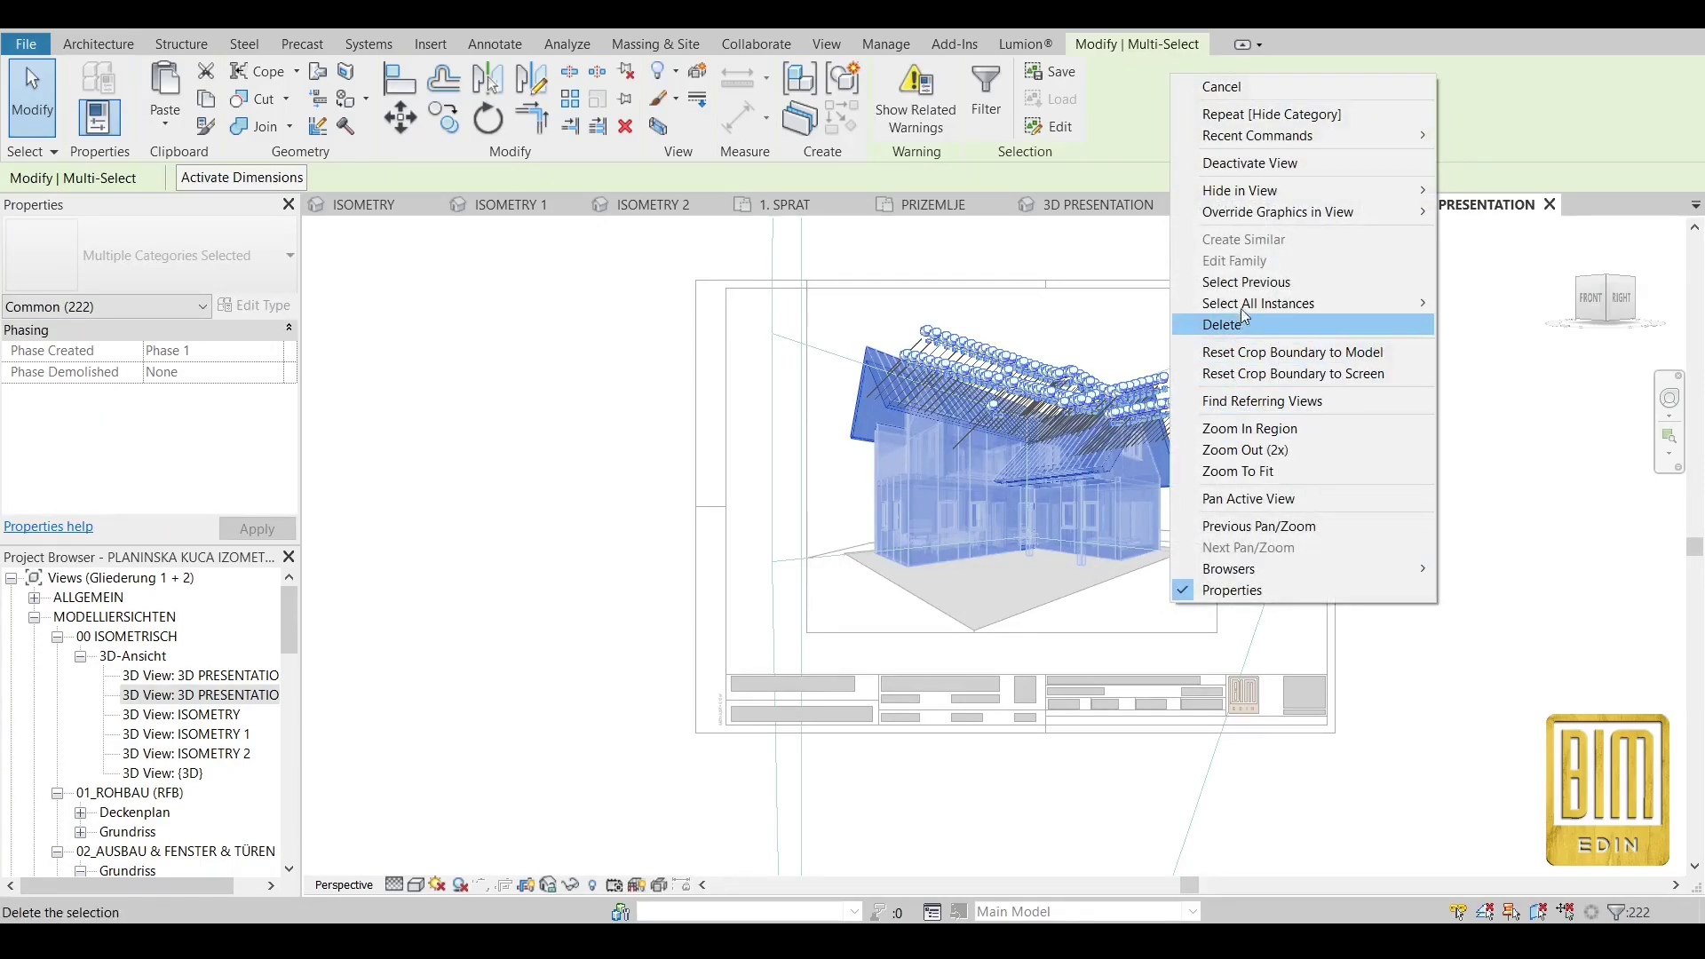
pyautogui.moveTo(1245, 190)
pyautogui.click(1452, 194)
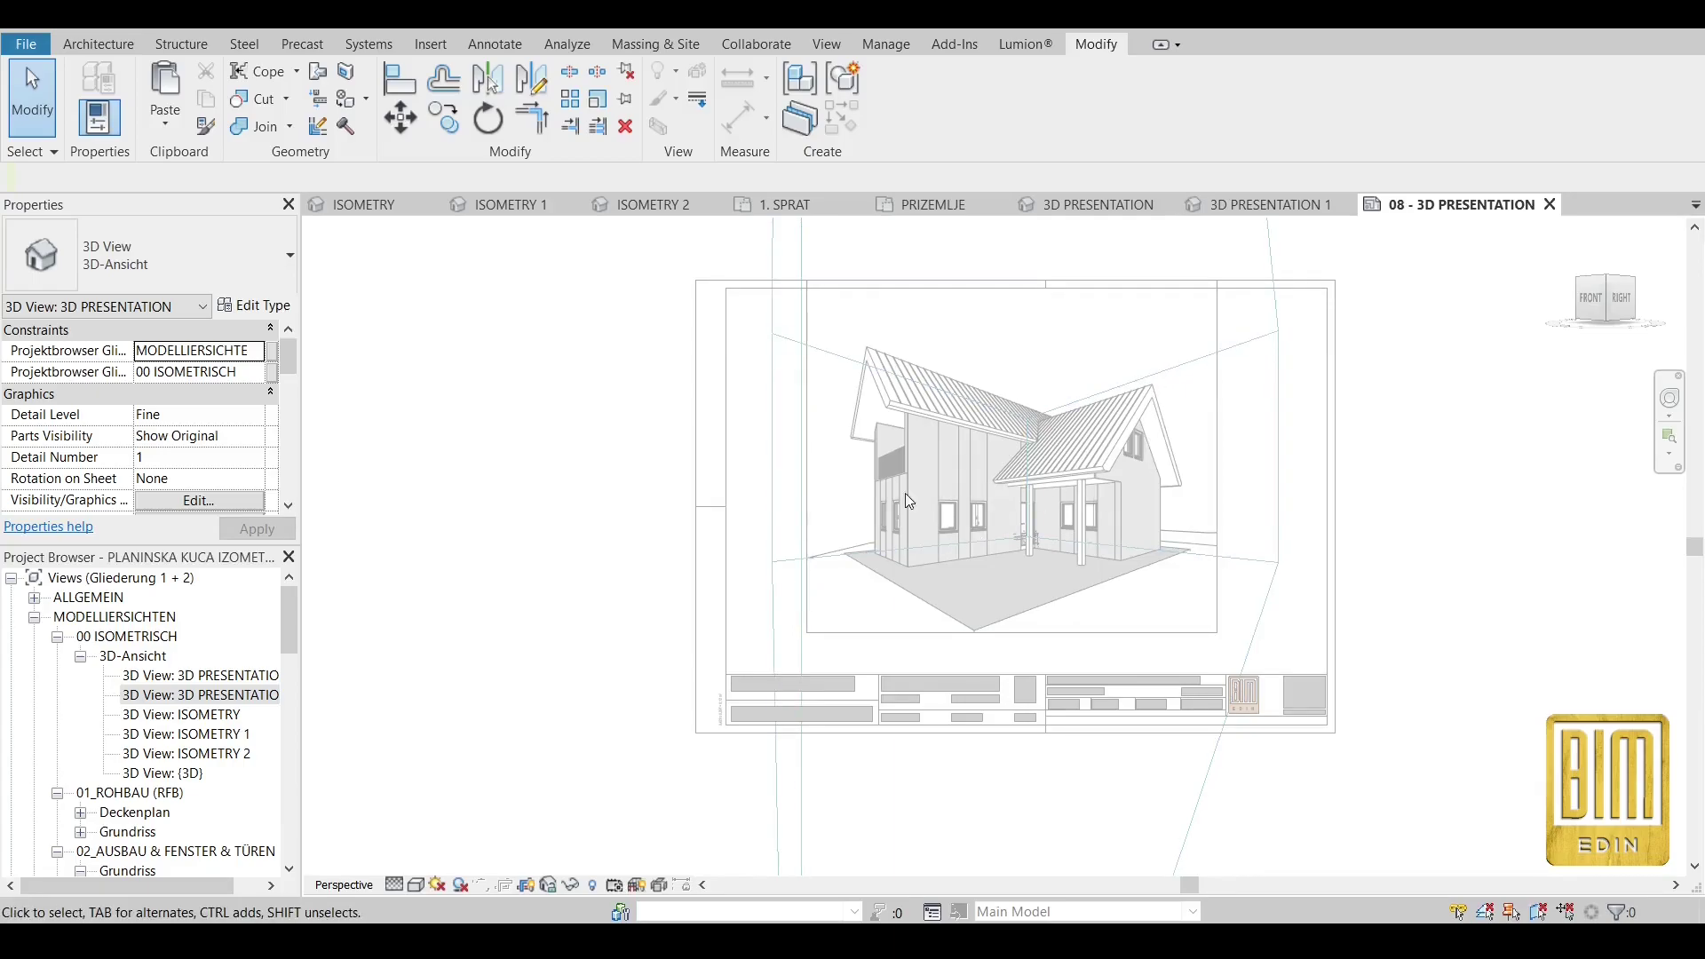
# Hide the section box in the active 3D PRESENTATION view and deactivate the view.
pyautogui.scroll(-1, 802, 579)
pyautogui.scroll(-1, 804, 582)
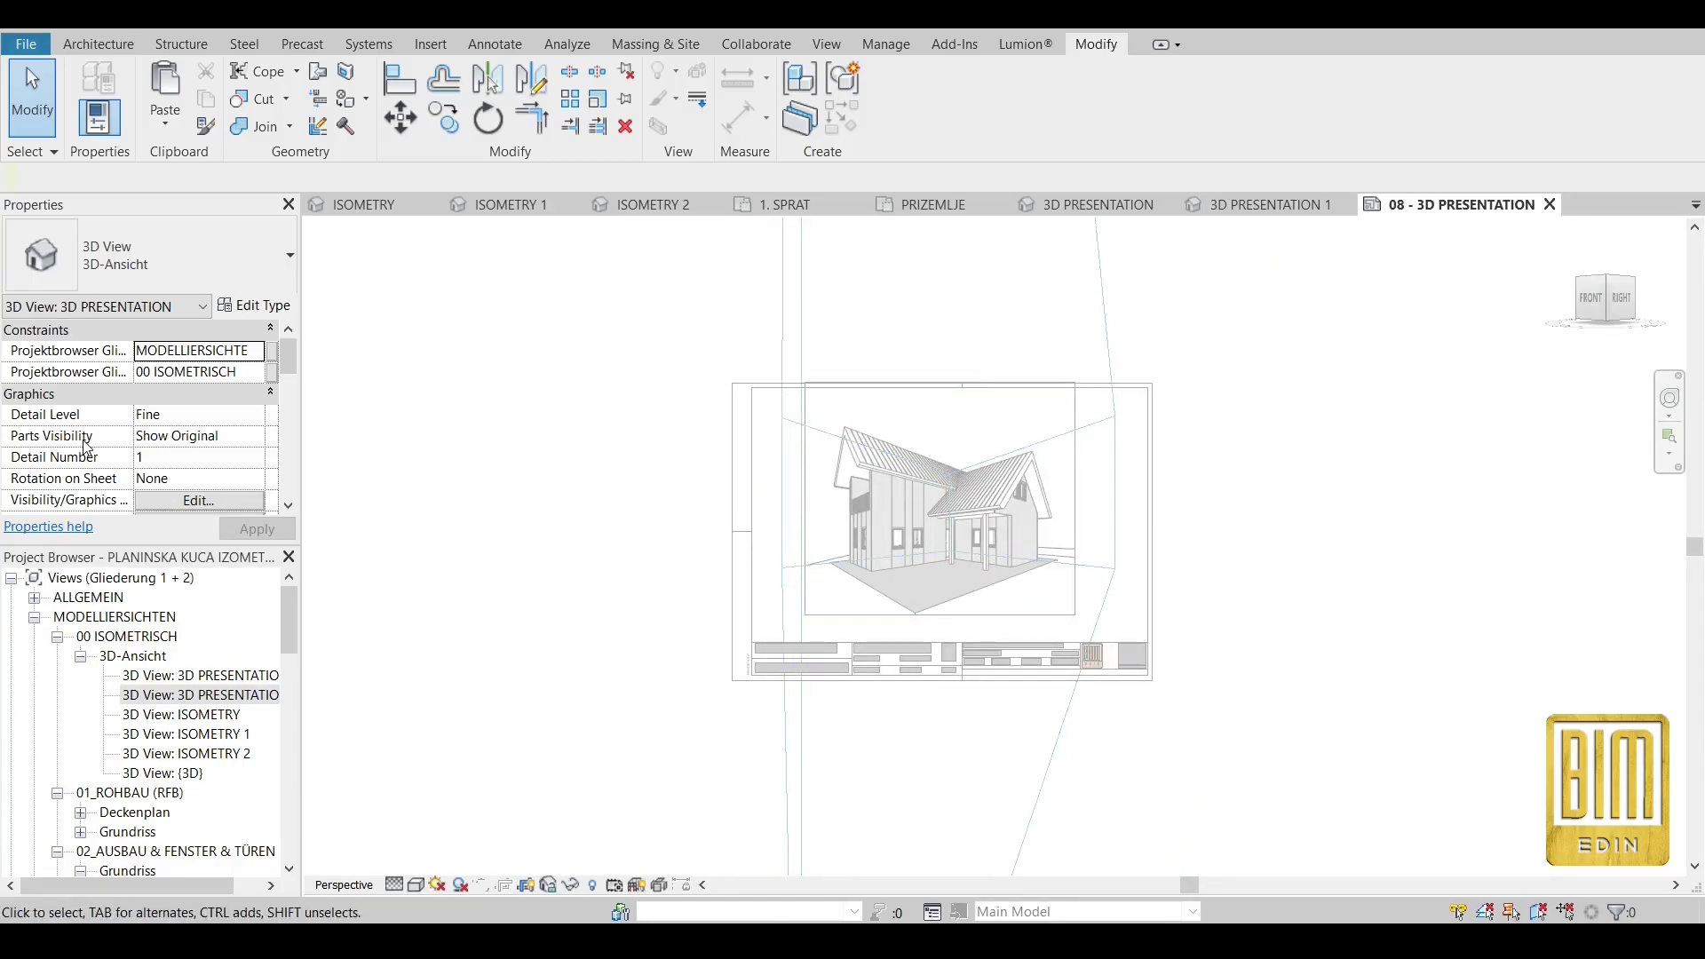
pyautogui.click(782, 311)
pyautogui.rightClick(780, 310)
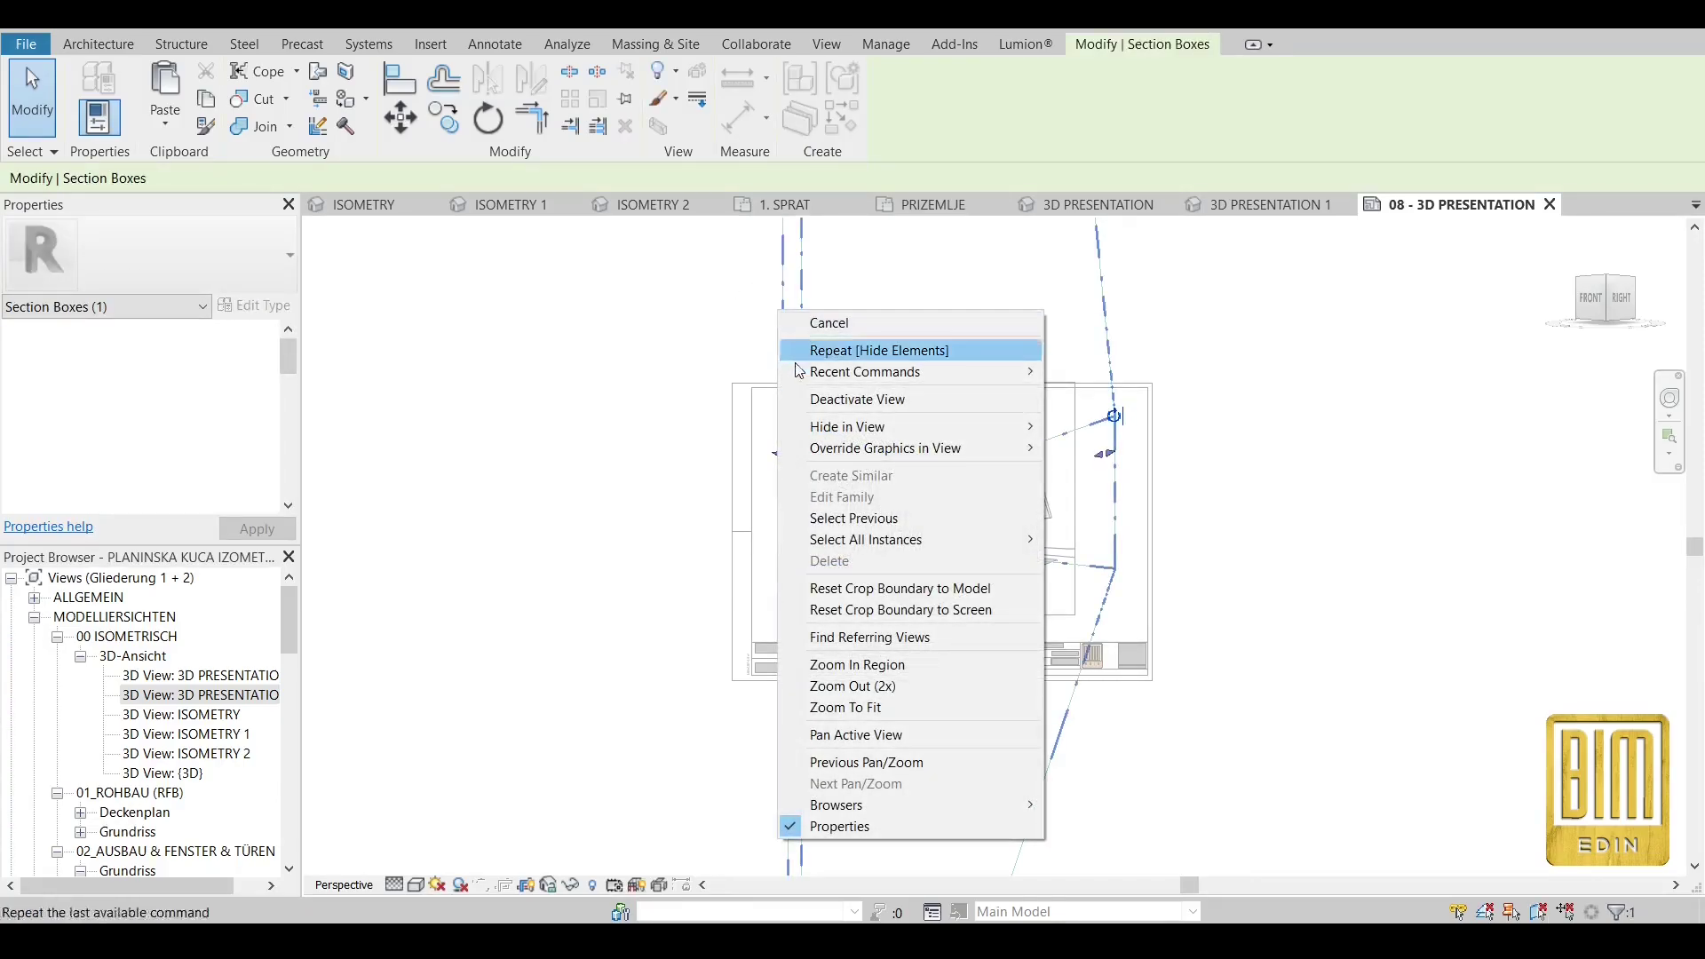
pyautogui.moveTo(844, 427)
pyautogui.click(1079, 427)
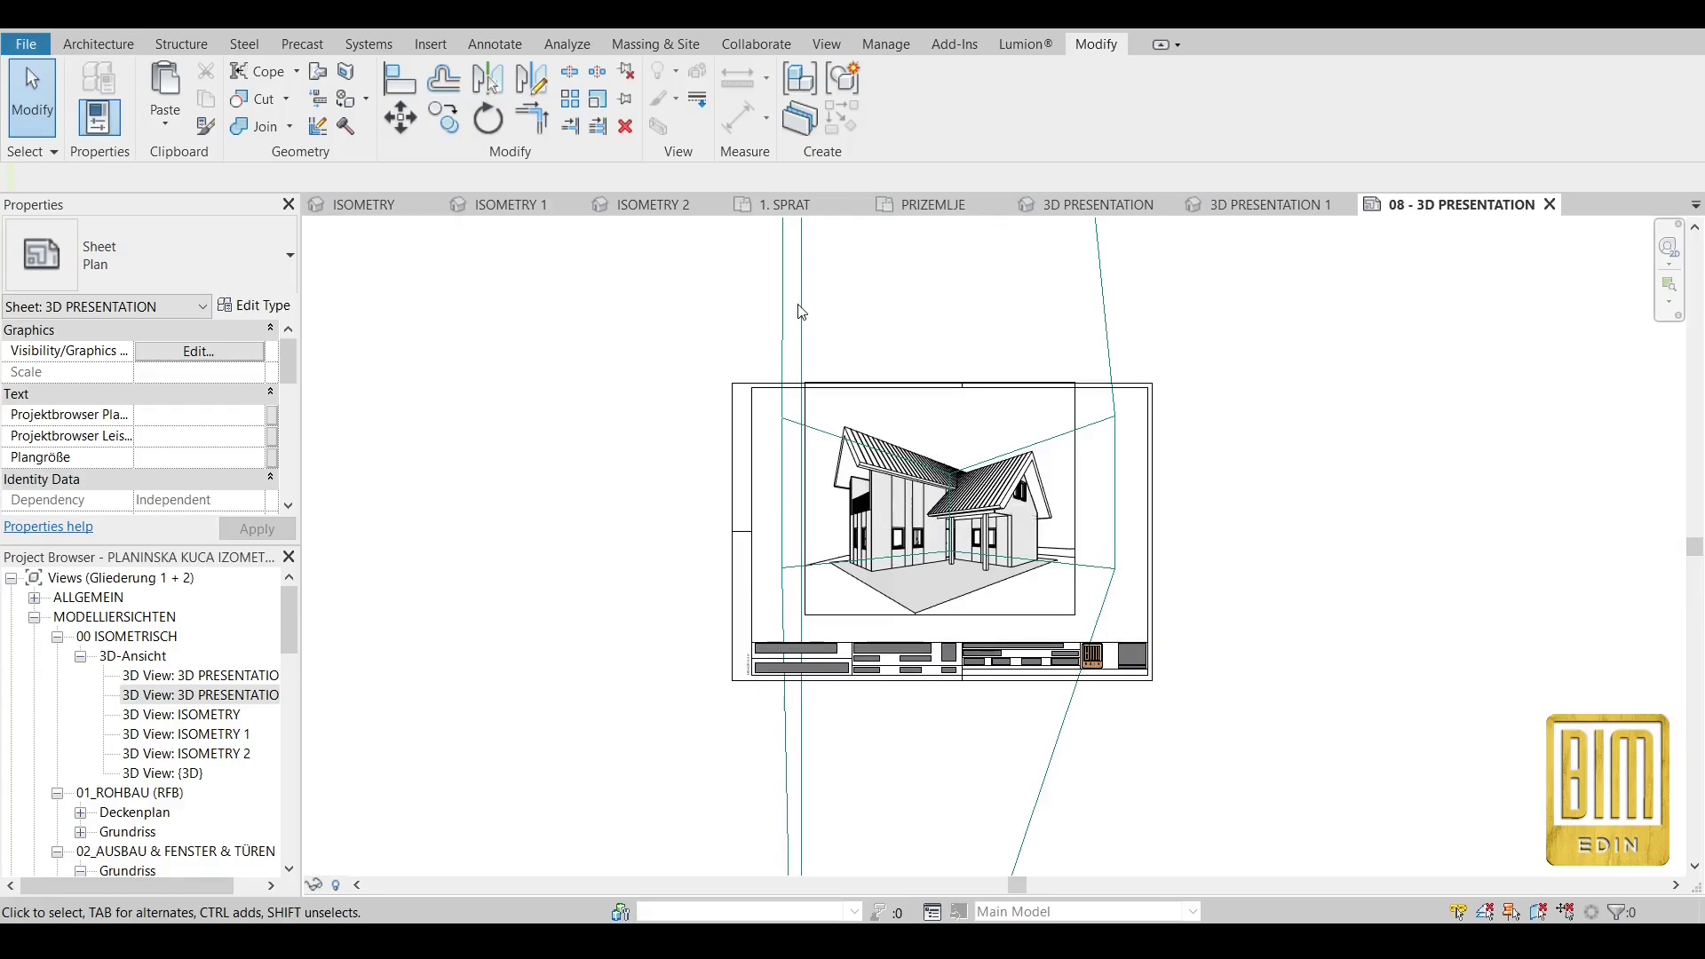
# Activate the 3D PRESENTATION 1 viewport and pull the side face of its section box in to the house's gable wall.
pyautogui.click(1071, 480)
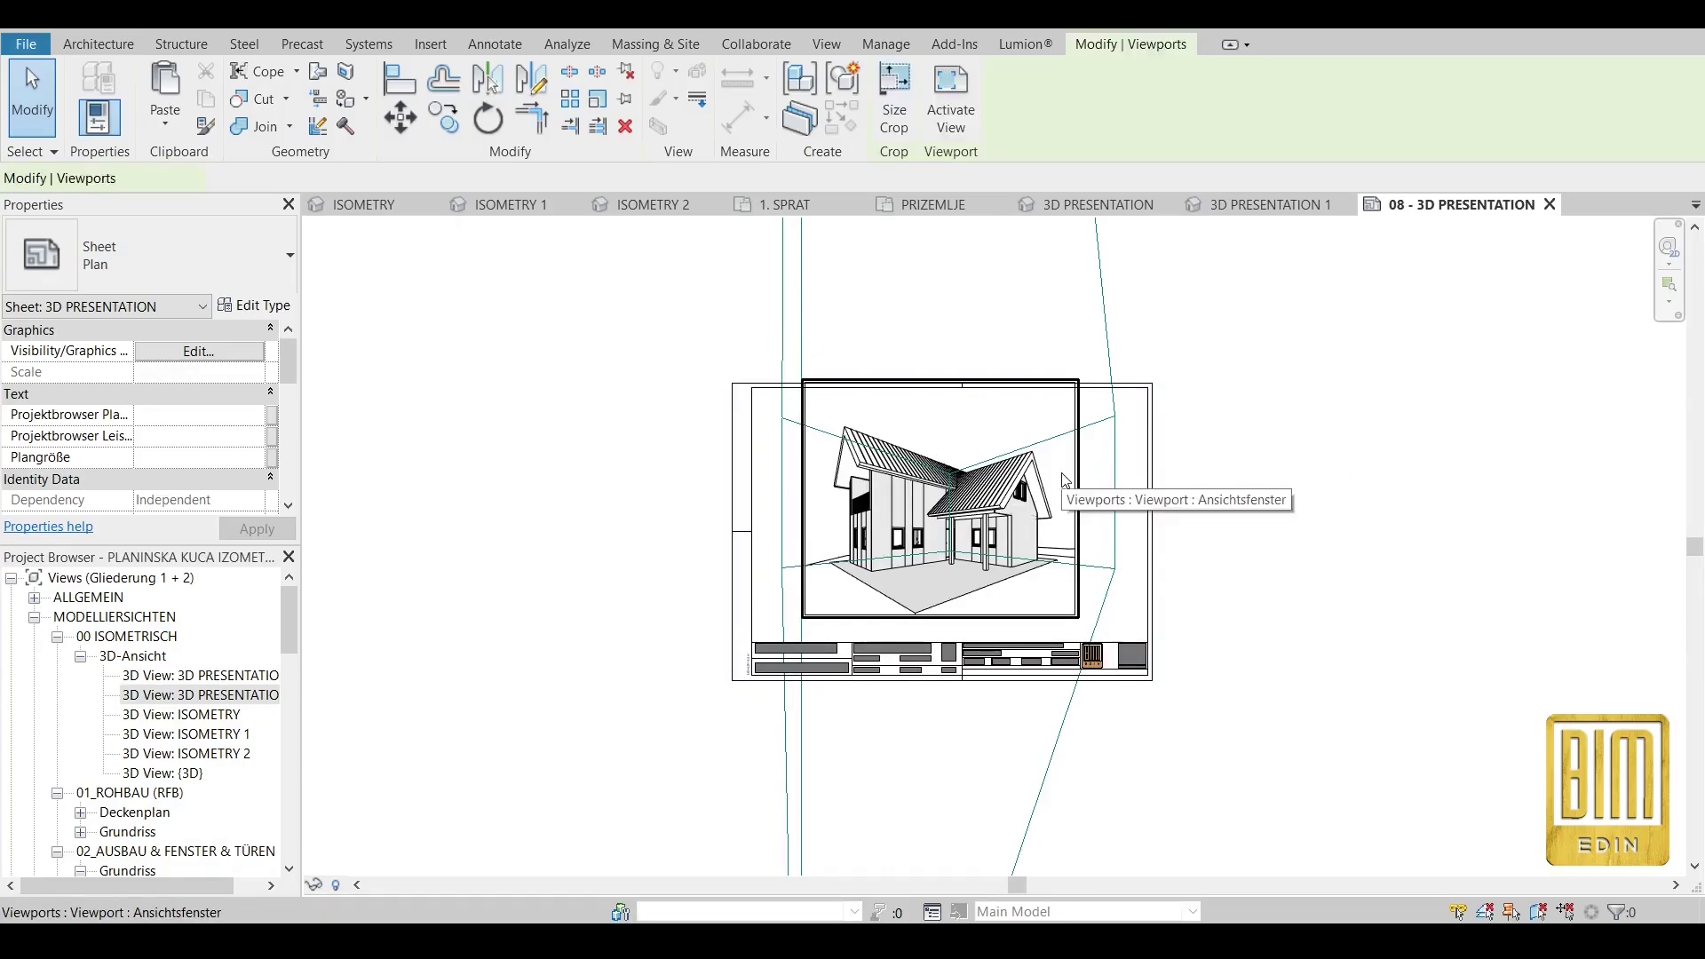
pyautogui.scroll(-8, 134, 421)
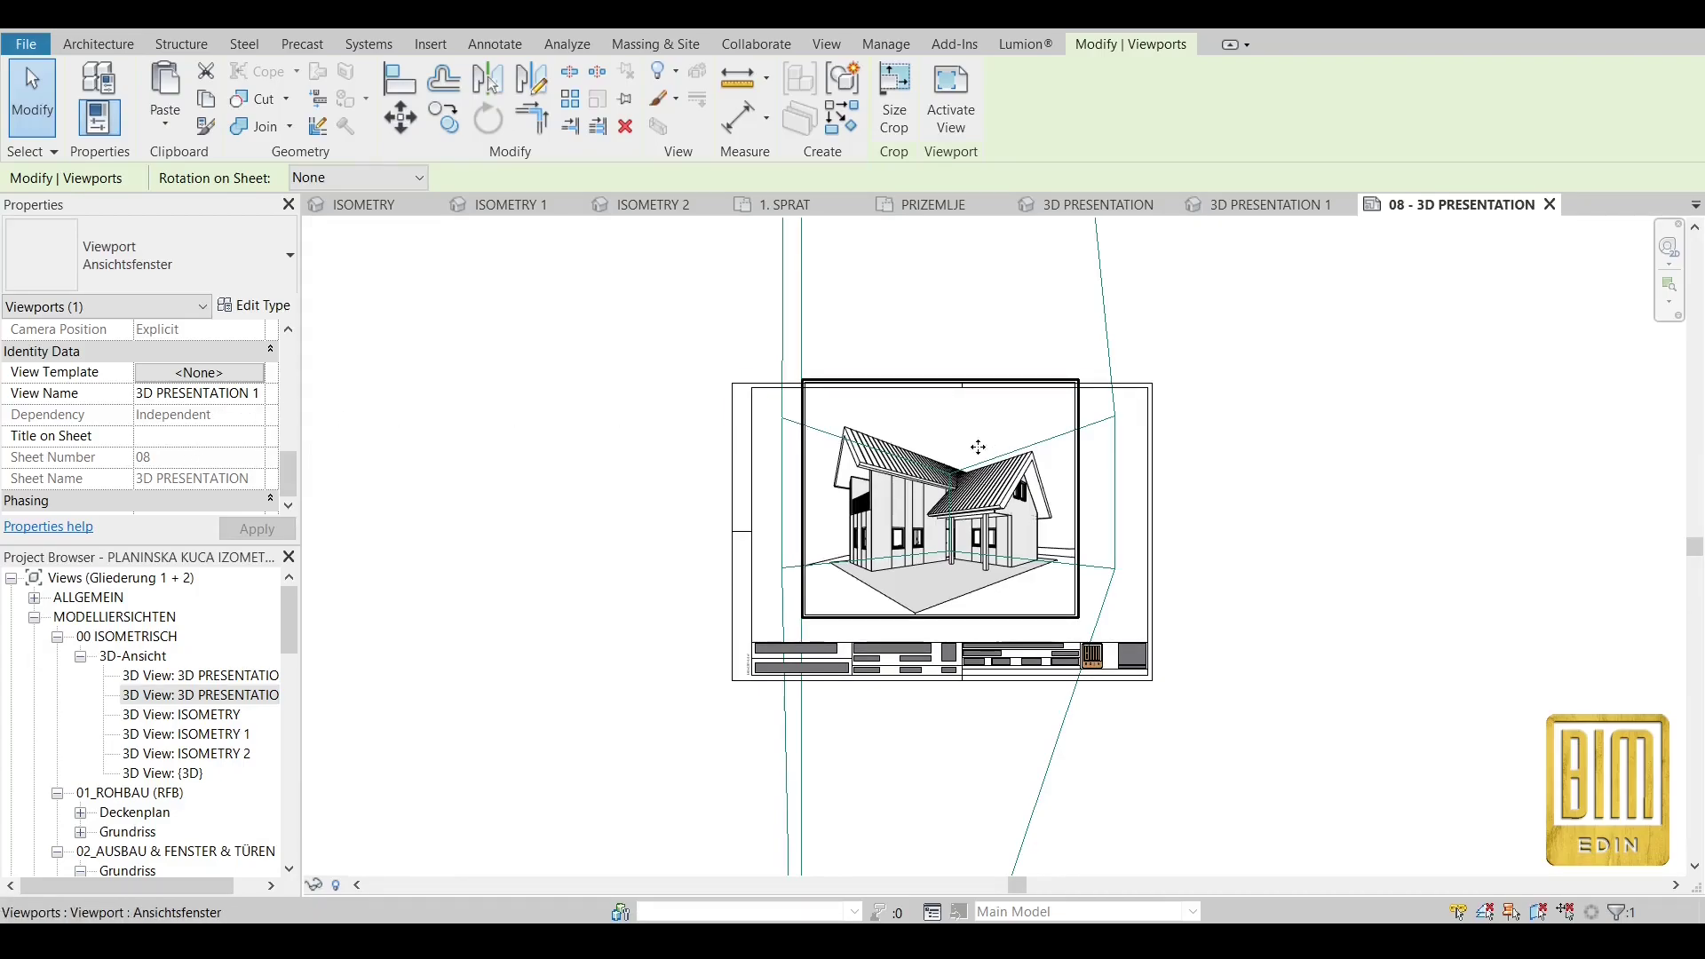
pyautogui.doubleClick(950, 533)
pyautogui.scroll(2, 950, 533)
pyautogui.scroll(-2, 949, 533)
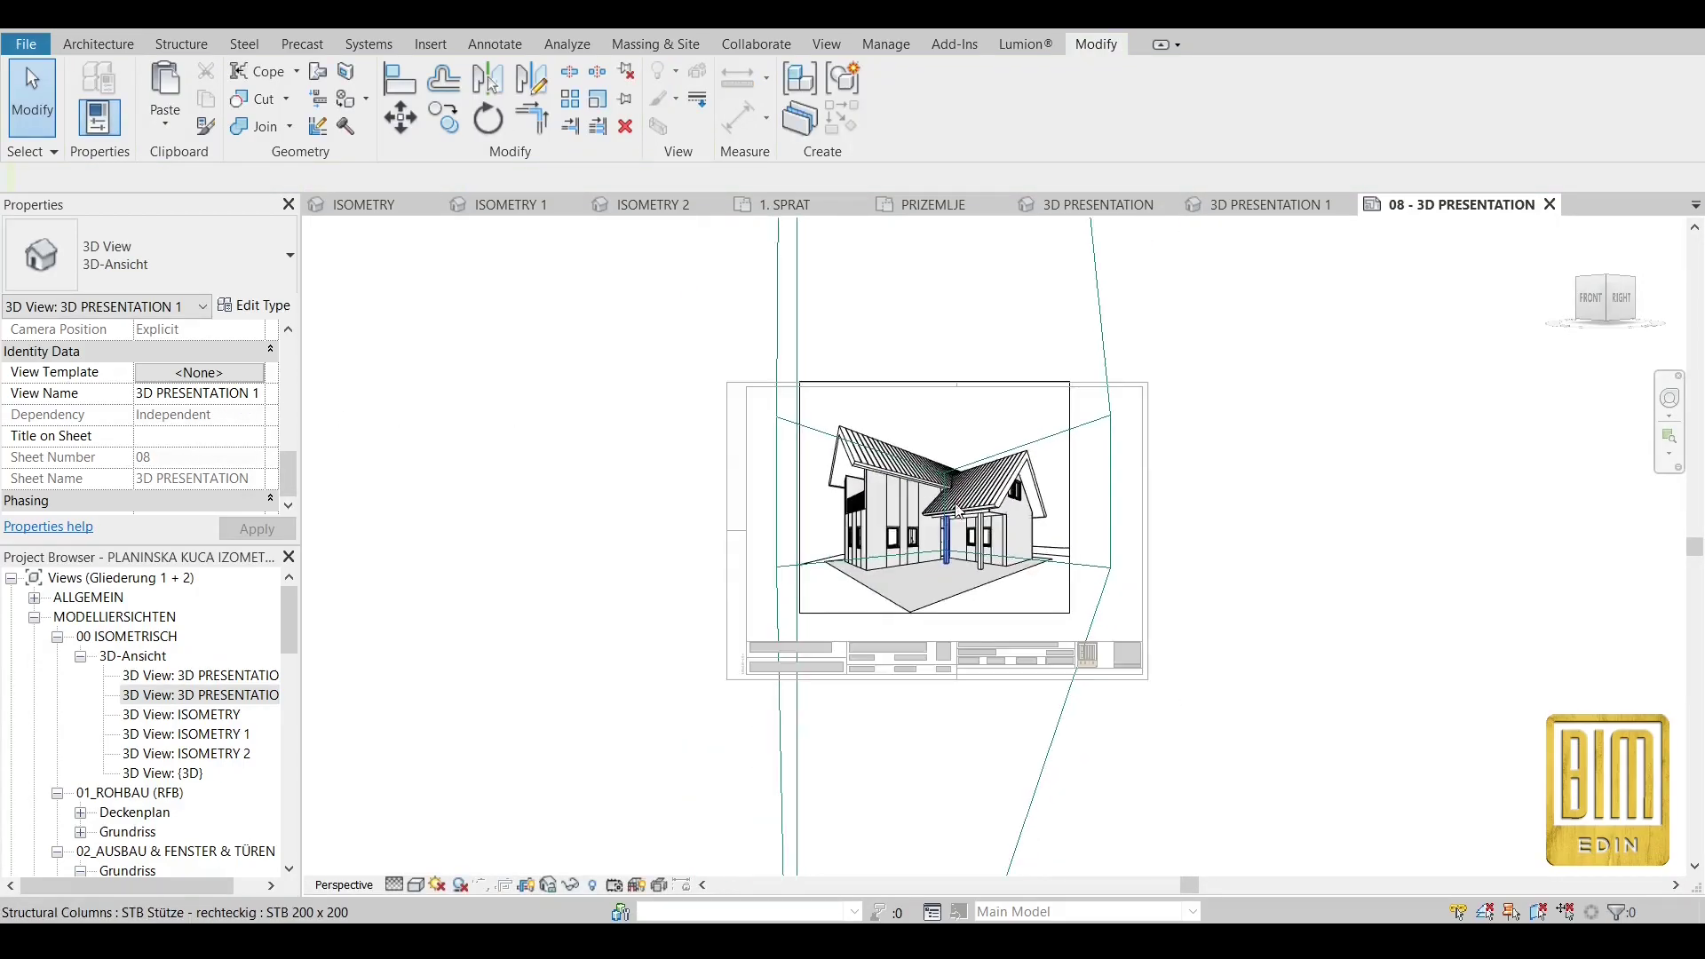
pyautogui.click(1057, 463)
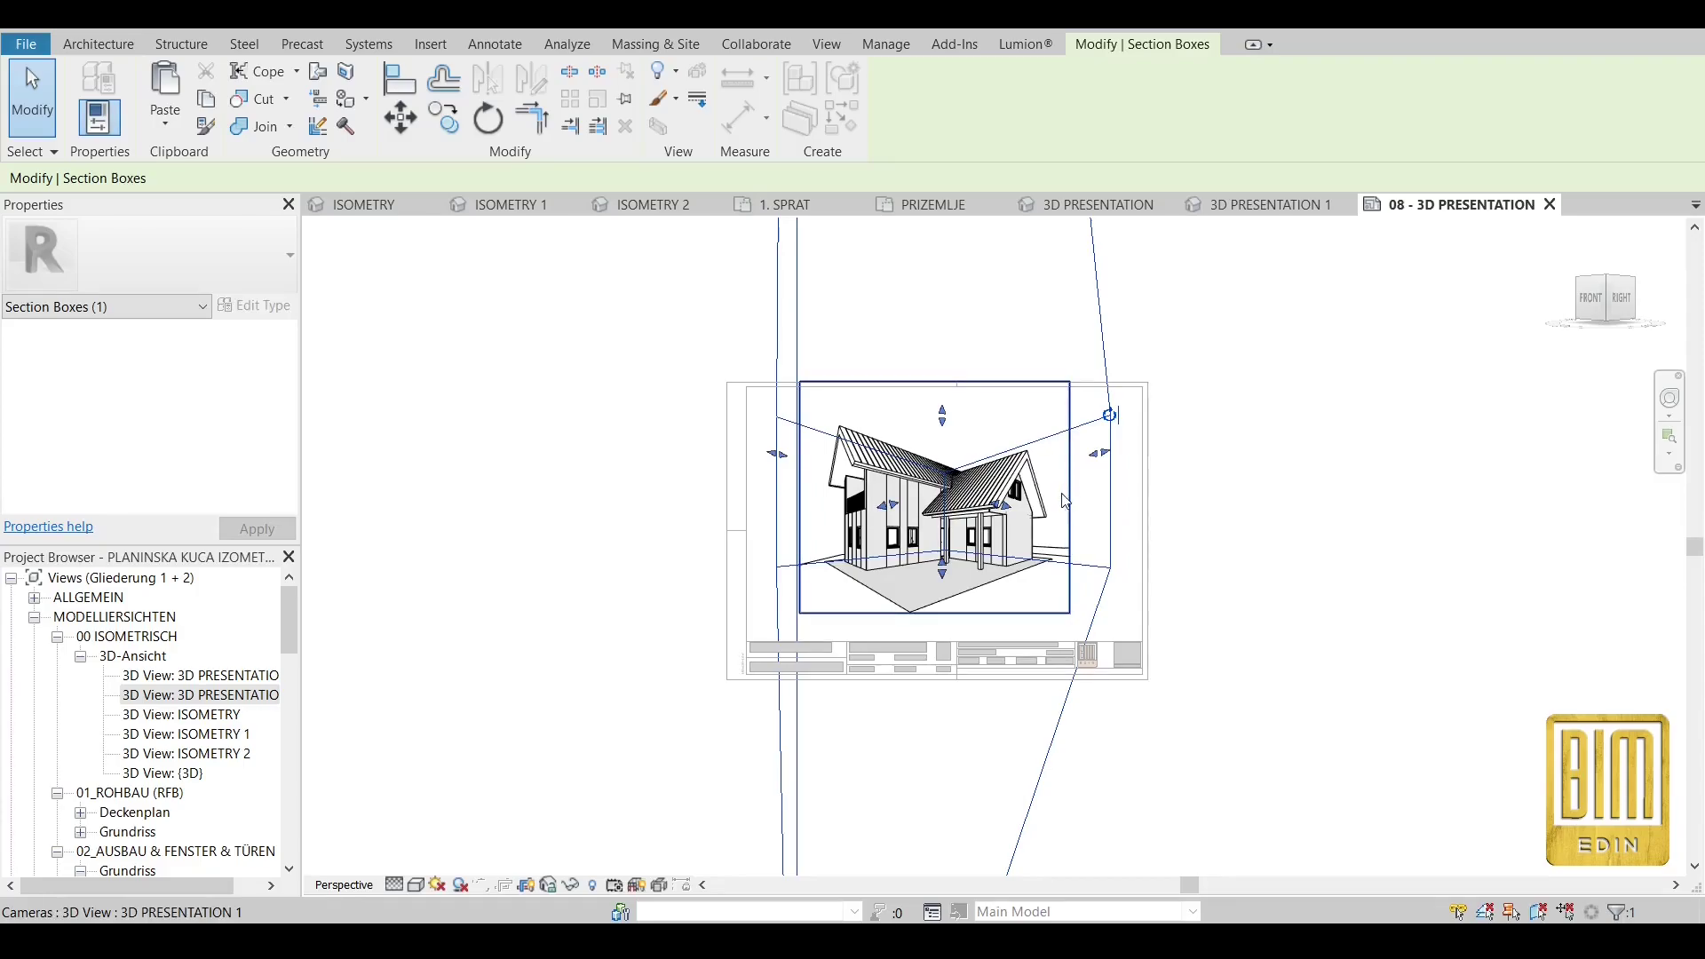
pyautogui.scroll(1, 1026, 533)
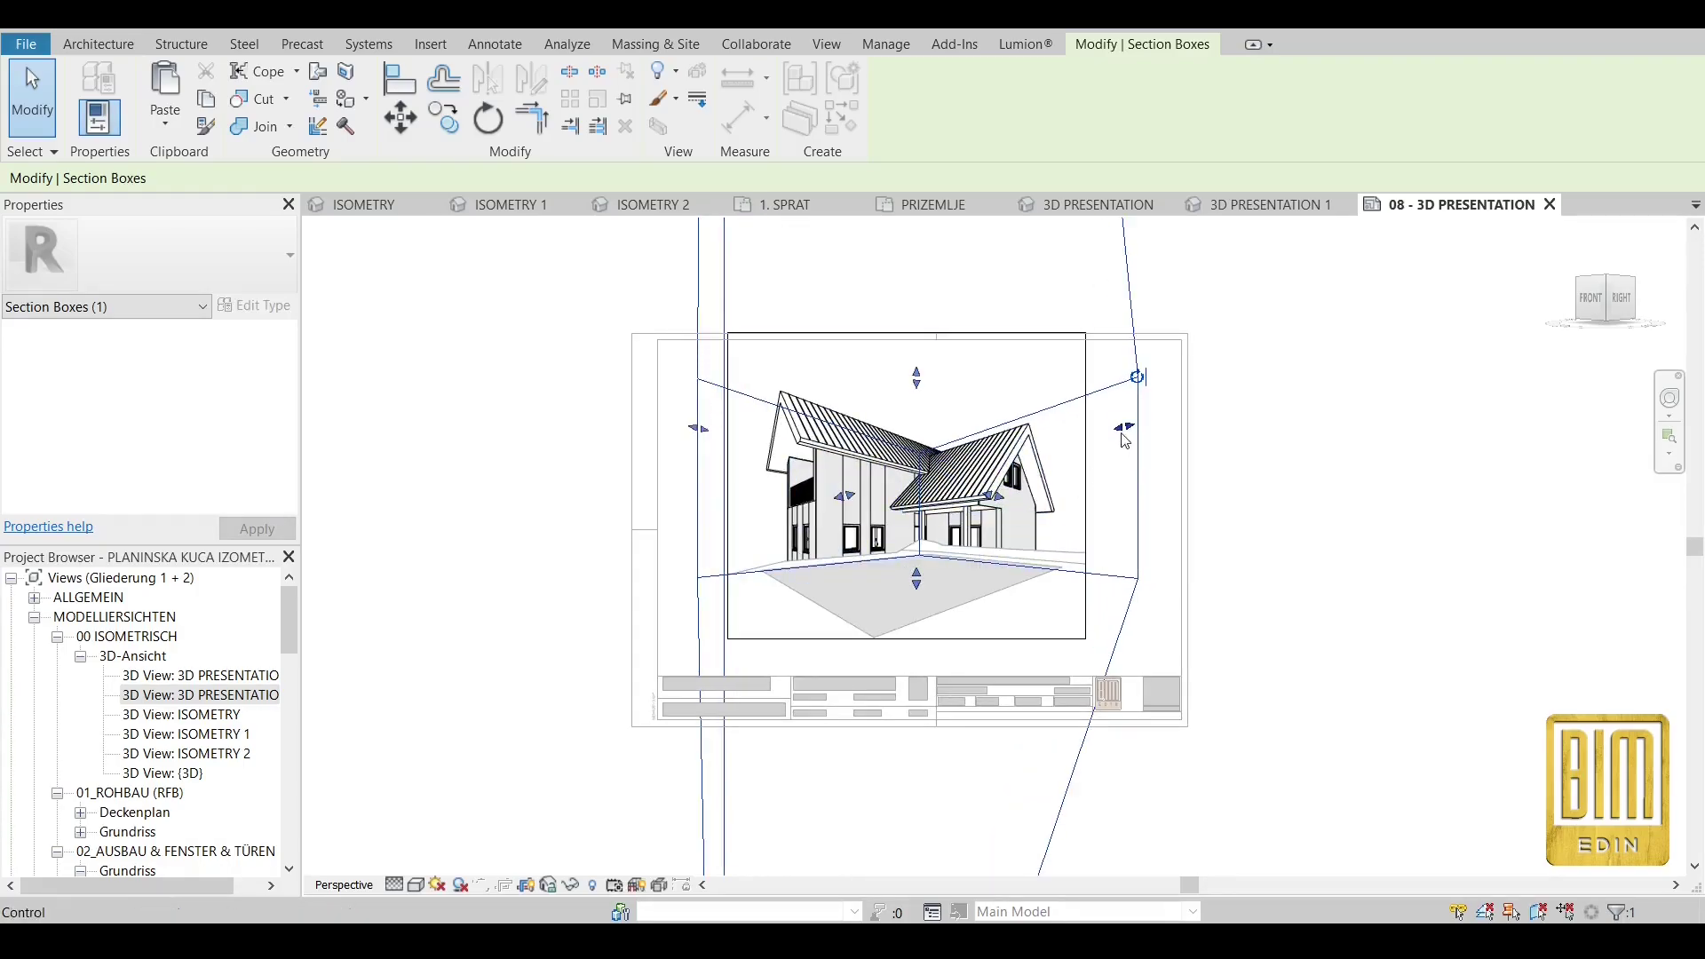
pyautogui.moveTo(1030, 439); pyautogui.dragTo(989, 460)
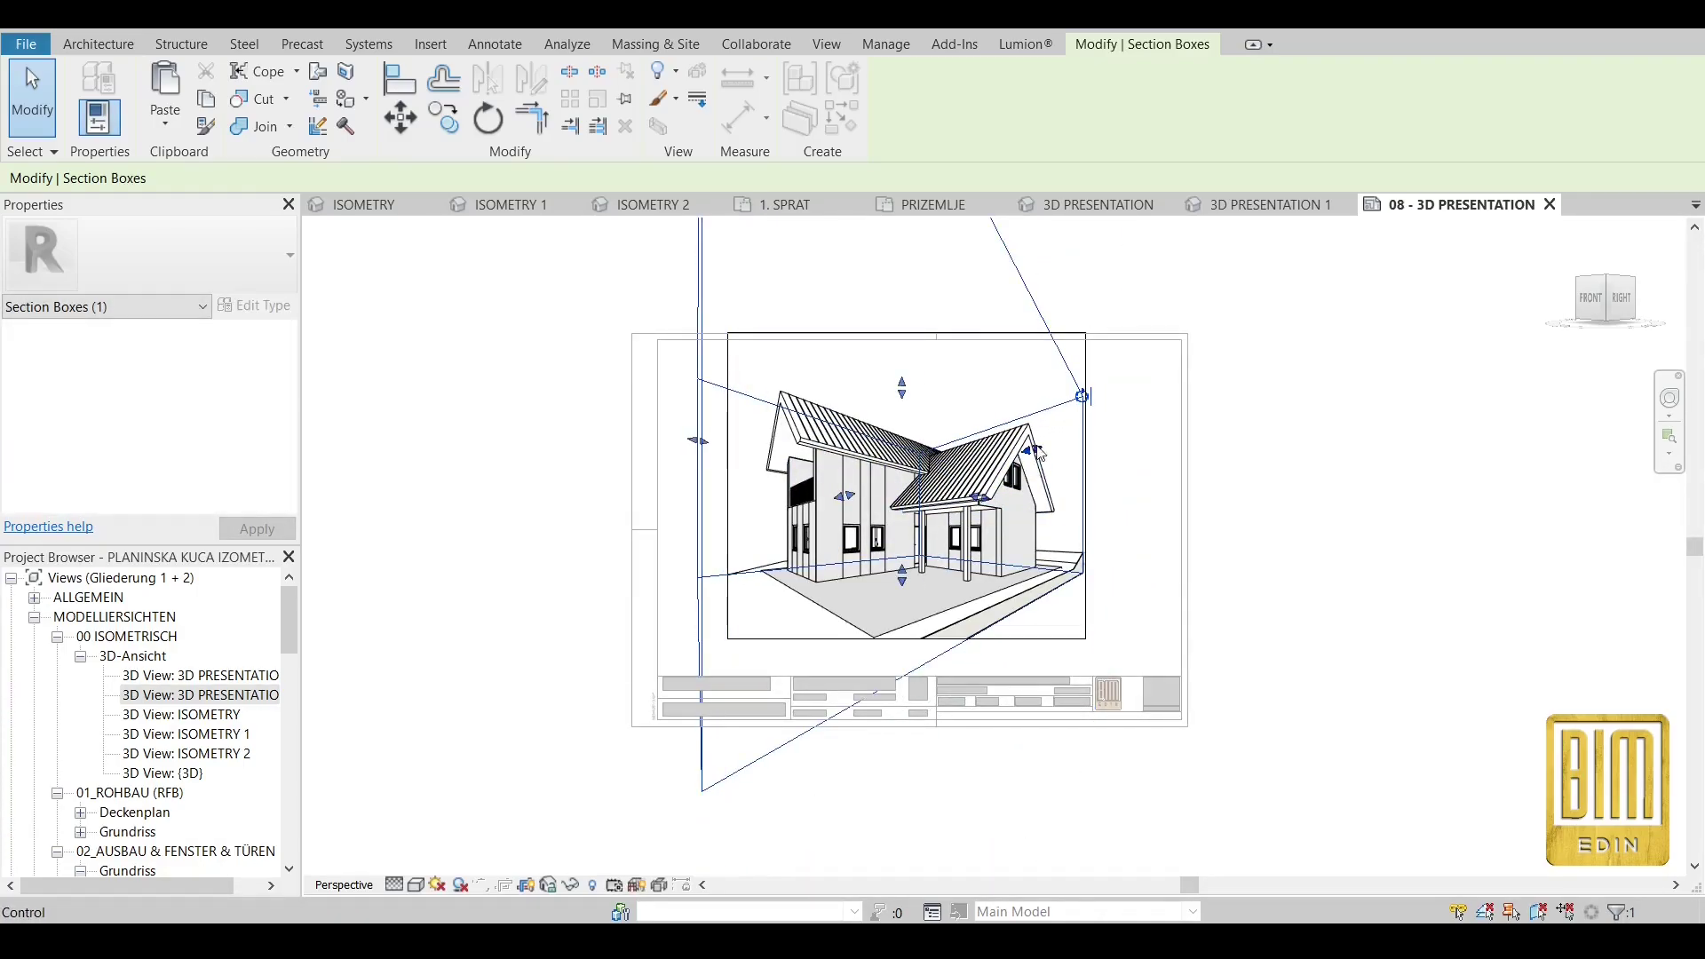
pyautogui.scroll(2, 989, 460)
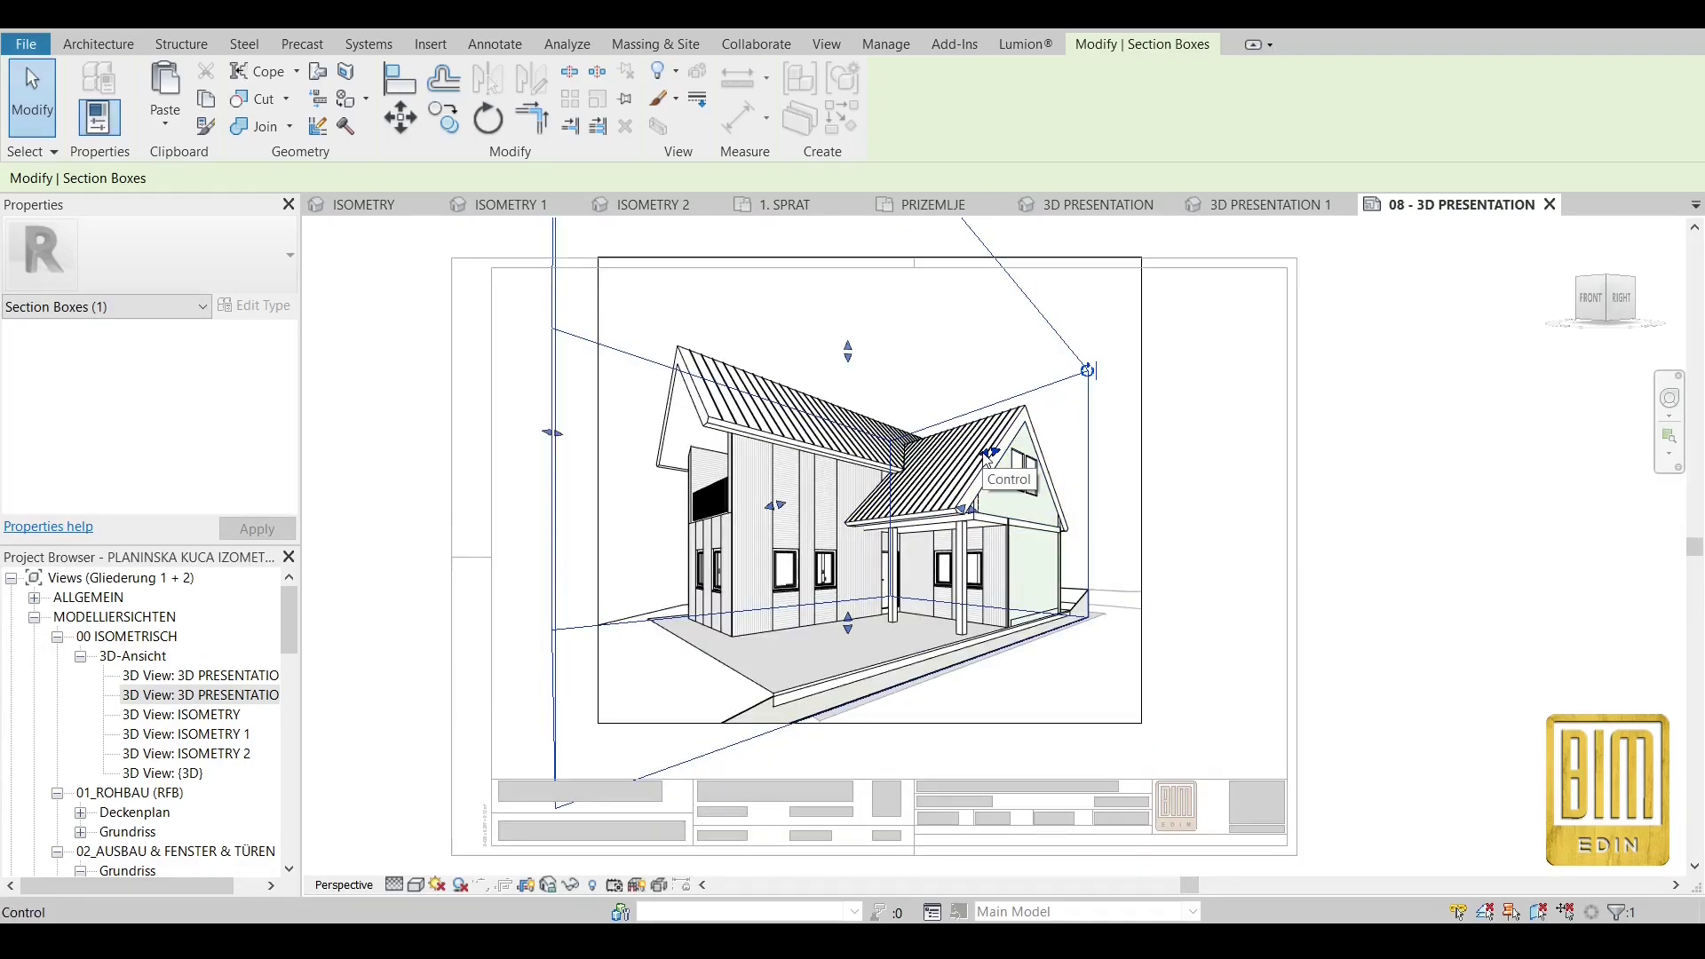
# Hide the topography surface element in the 3D PRESENTATION 1 view.
pyautogui.click(753, 713)
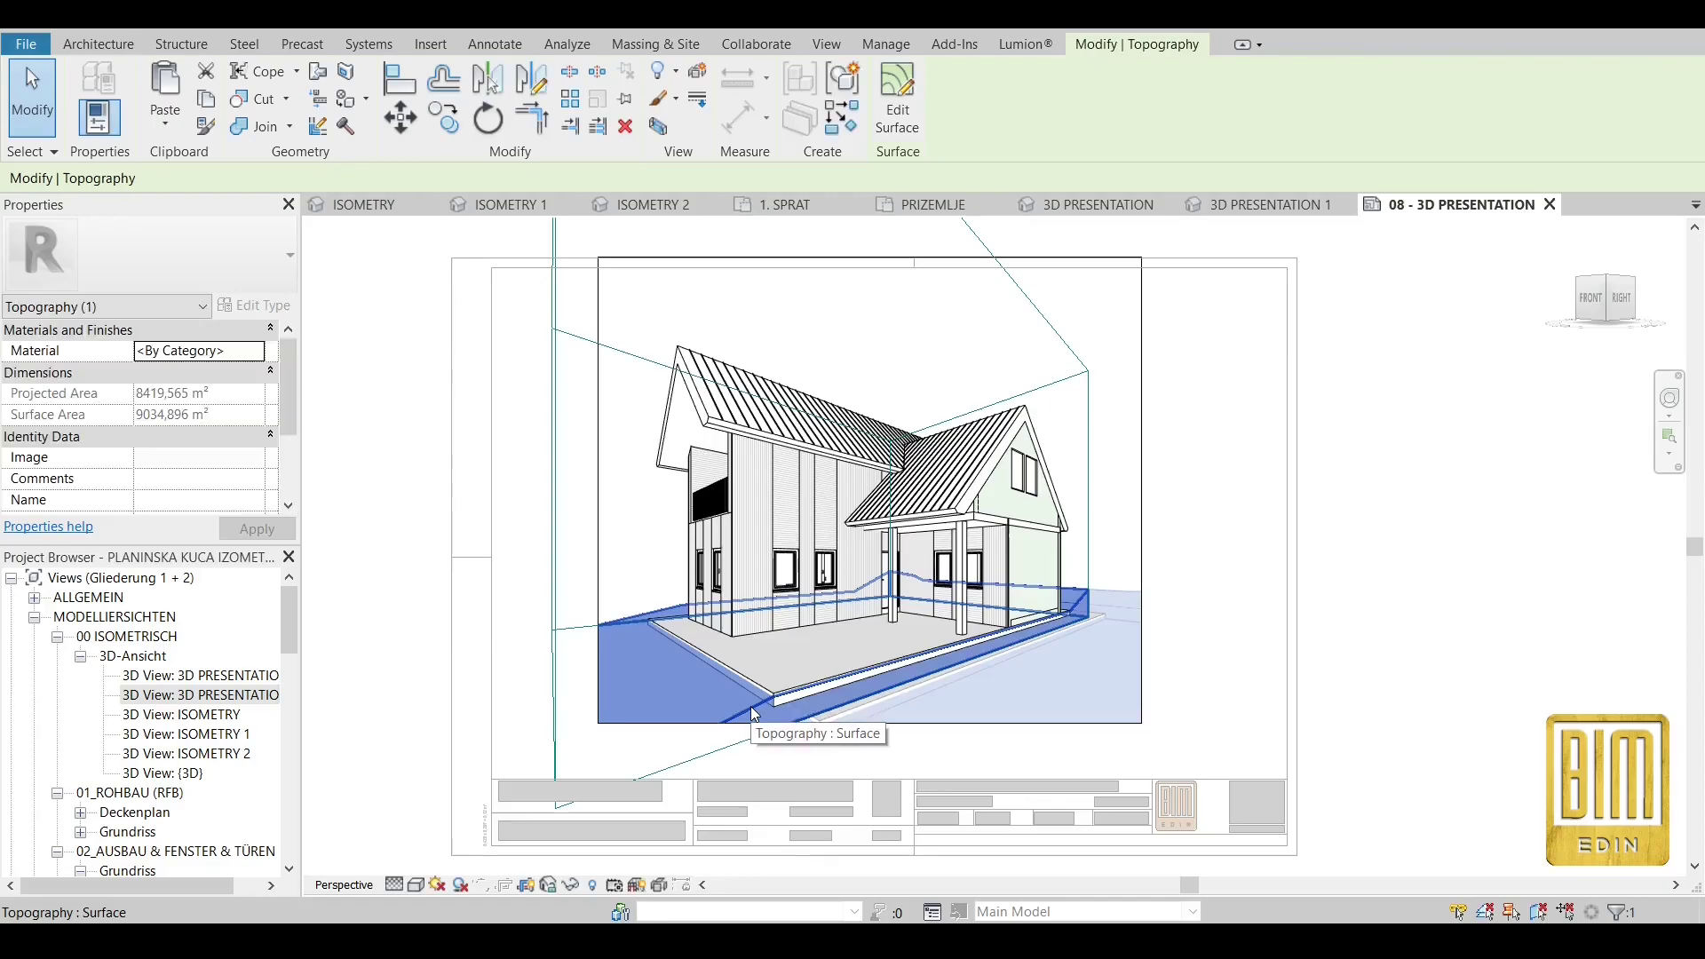
pyautogui.rightClick(753, 713)
pyautogui.moveTo(956, 300)
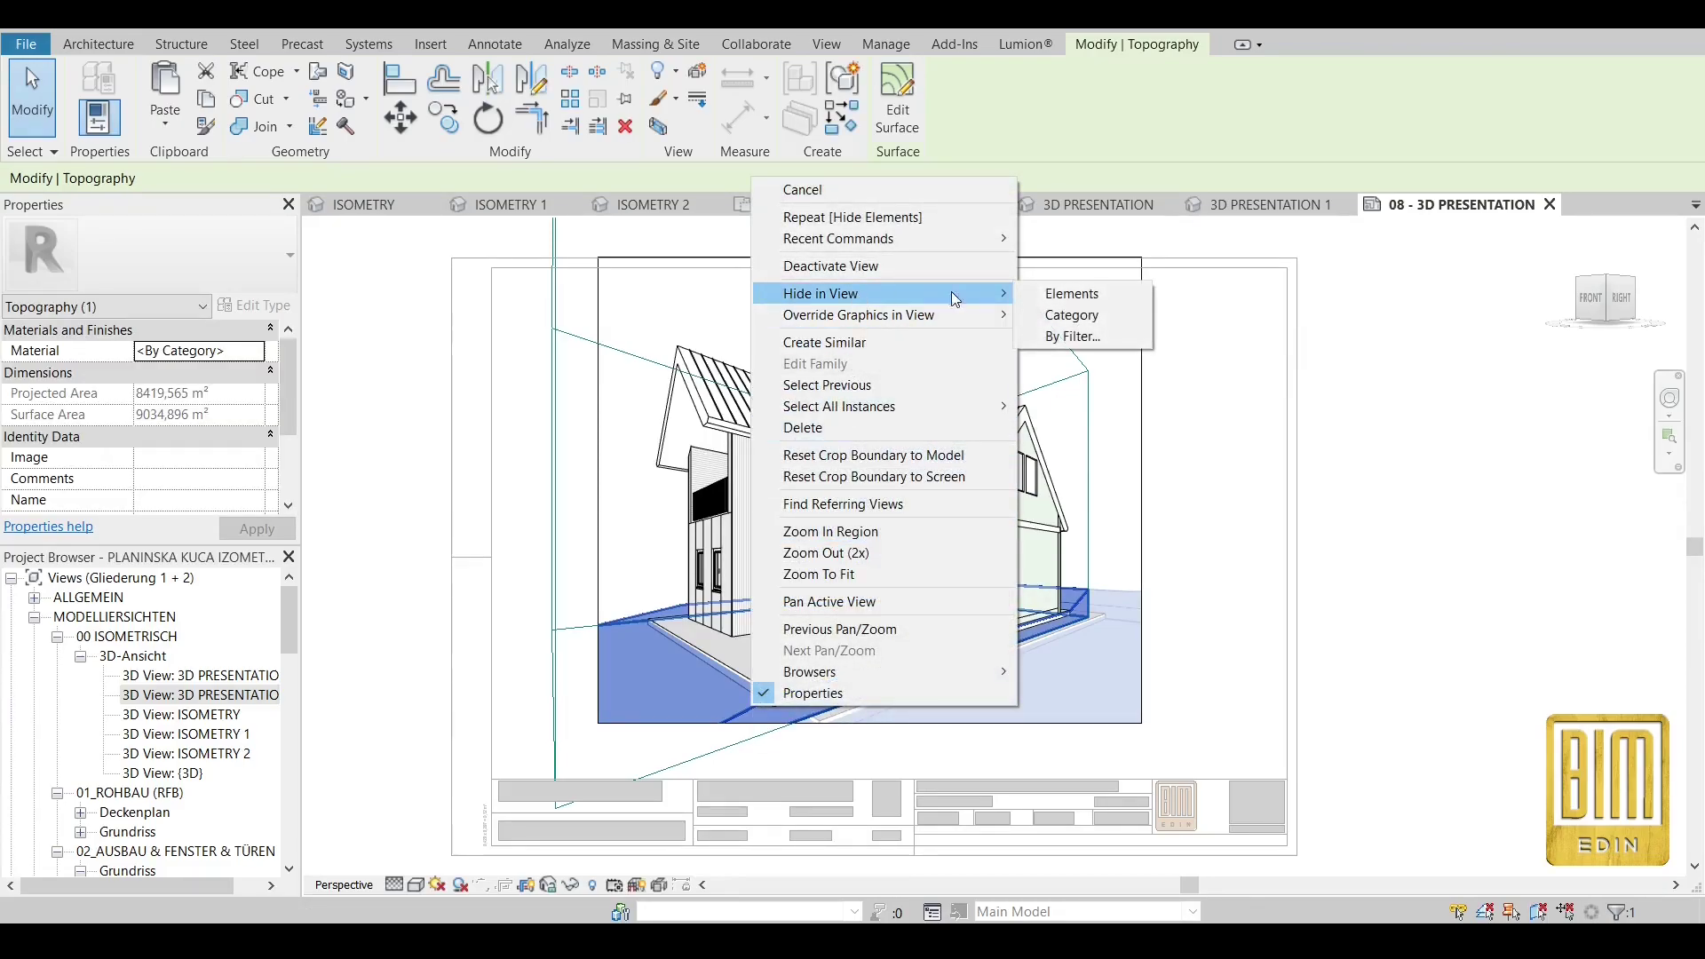
pyautogui.click(1073, 293)
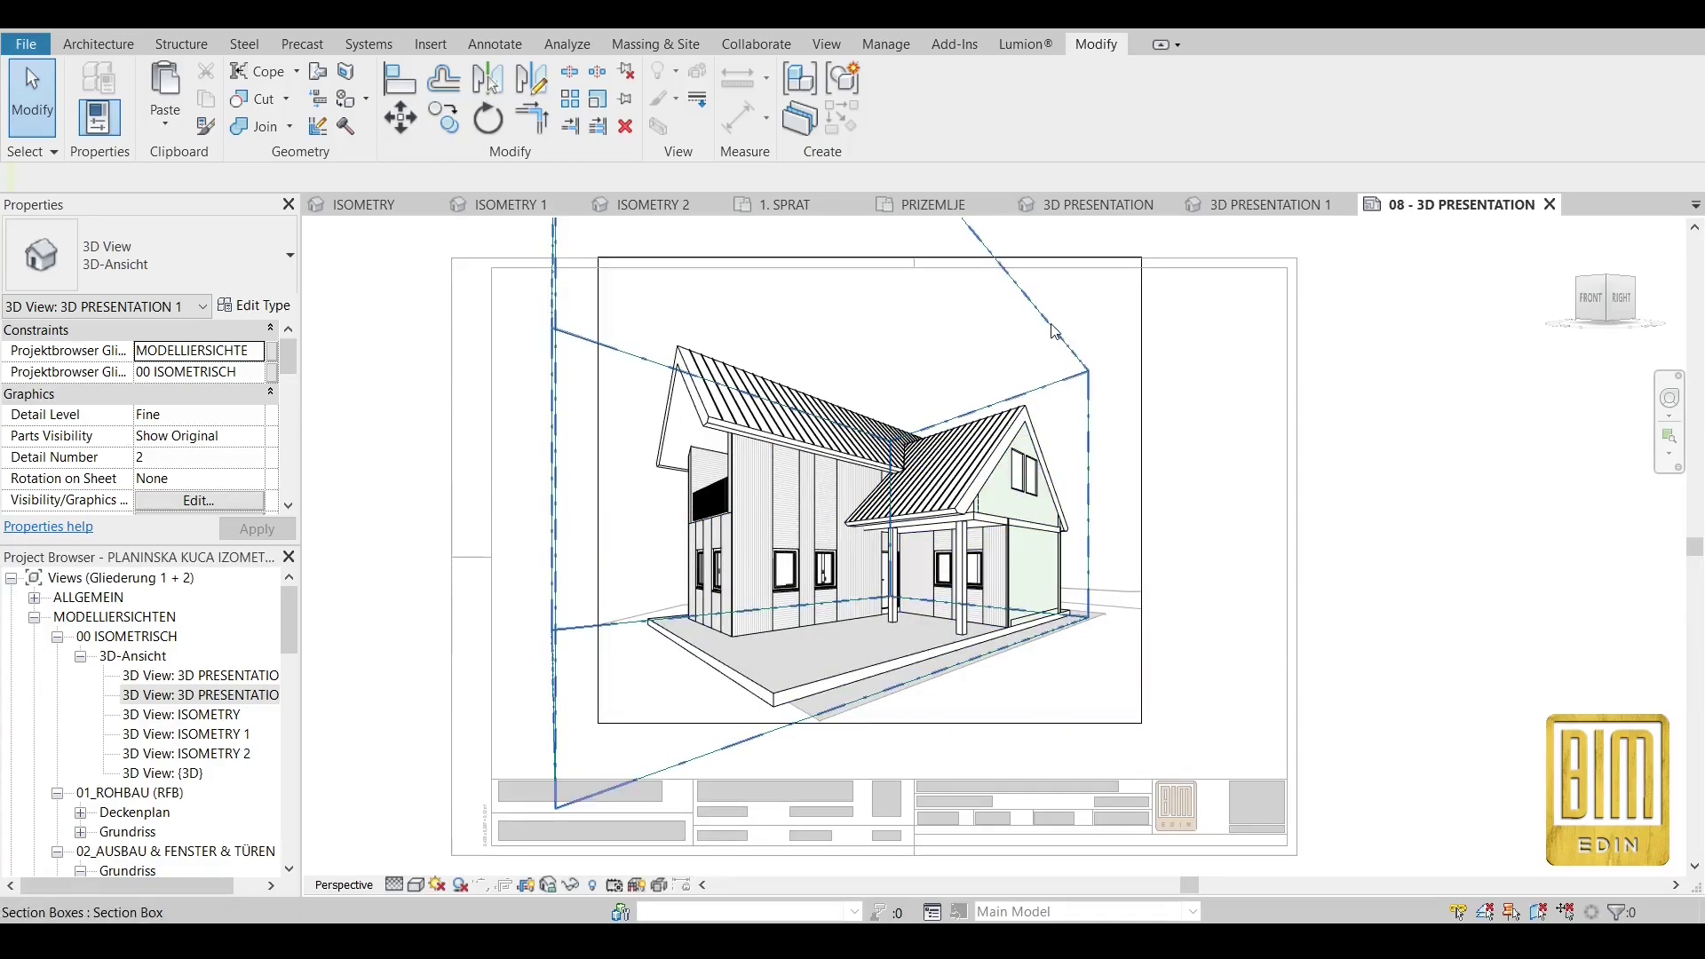
# Pull the same section box face deeper into the house to cut through the rooms on both floors.
pyautogui.click(1018, 402)
pyautogui.moveTo(988, 452); pyautogui.dragTo(860, 484)
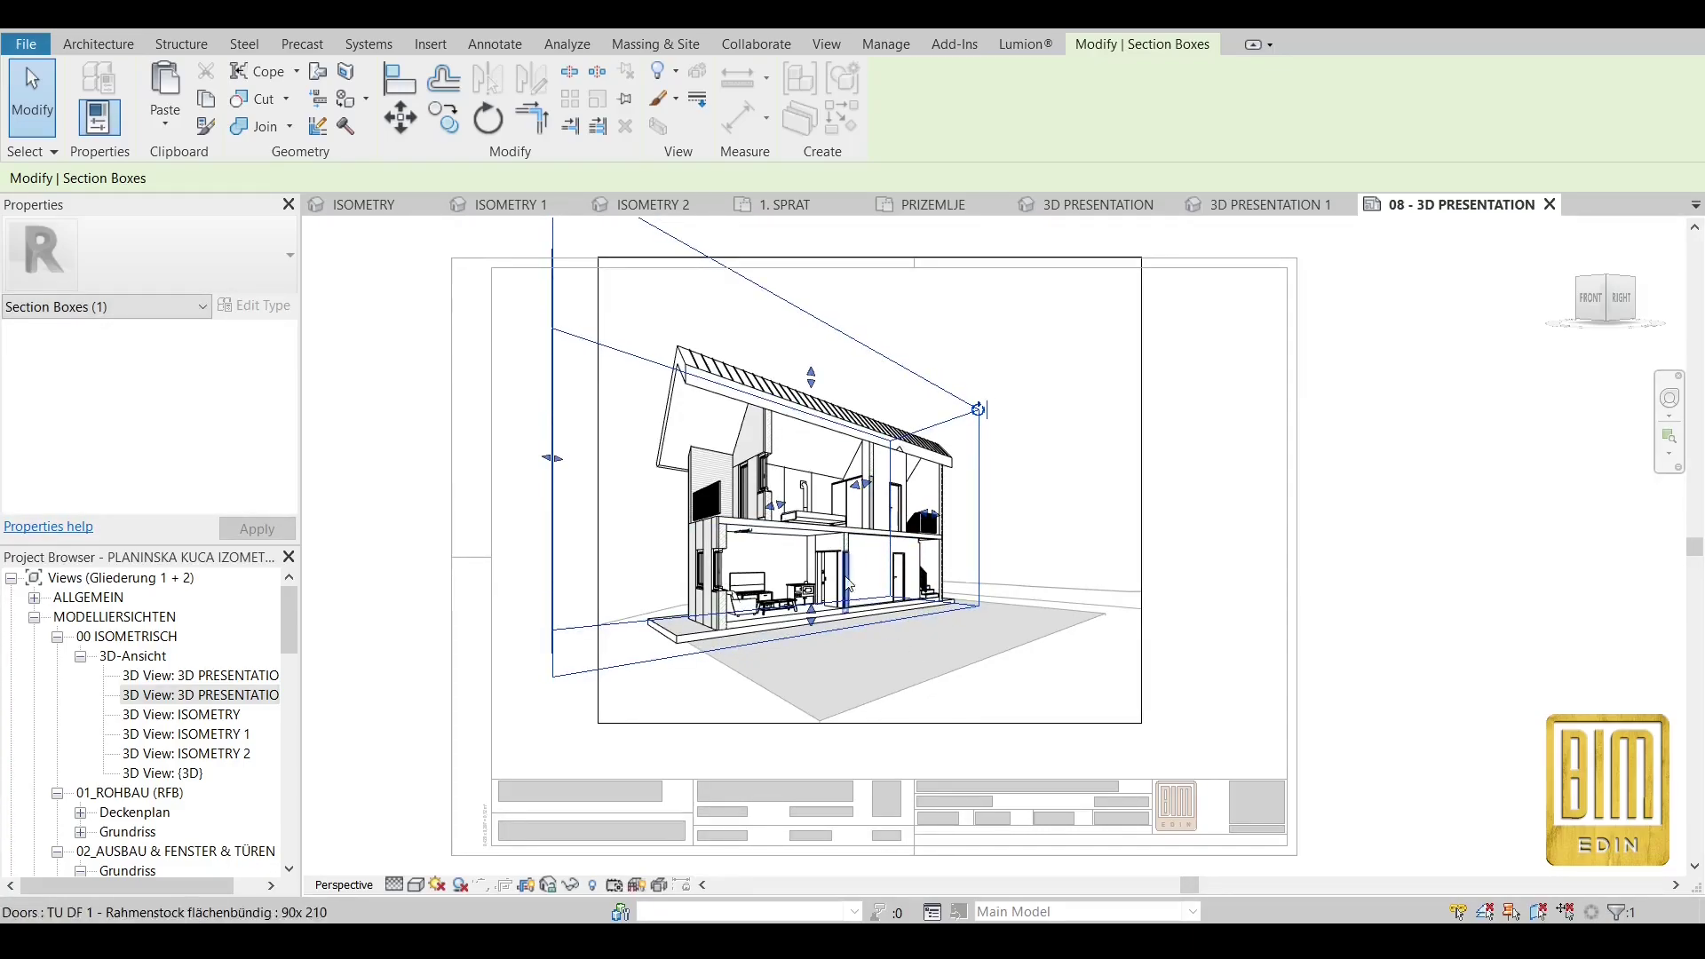
pyautogui.scroll(1, 813, 519)
pyautogui.scroll(2, 812, 519)
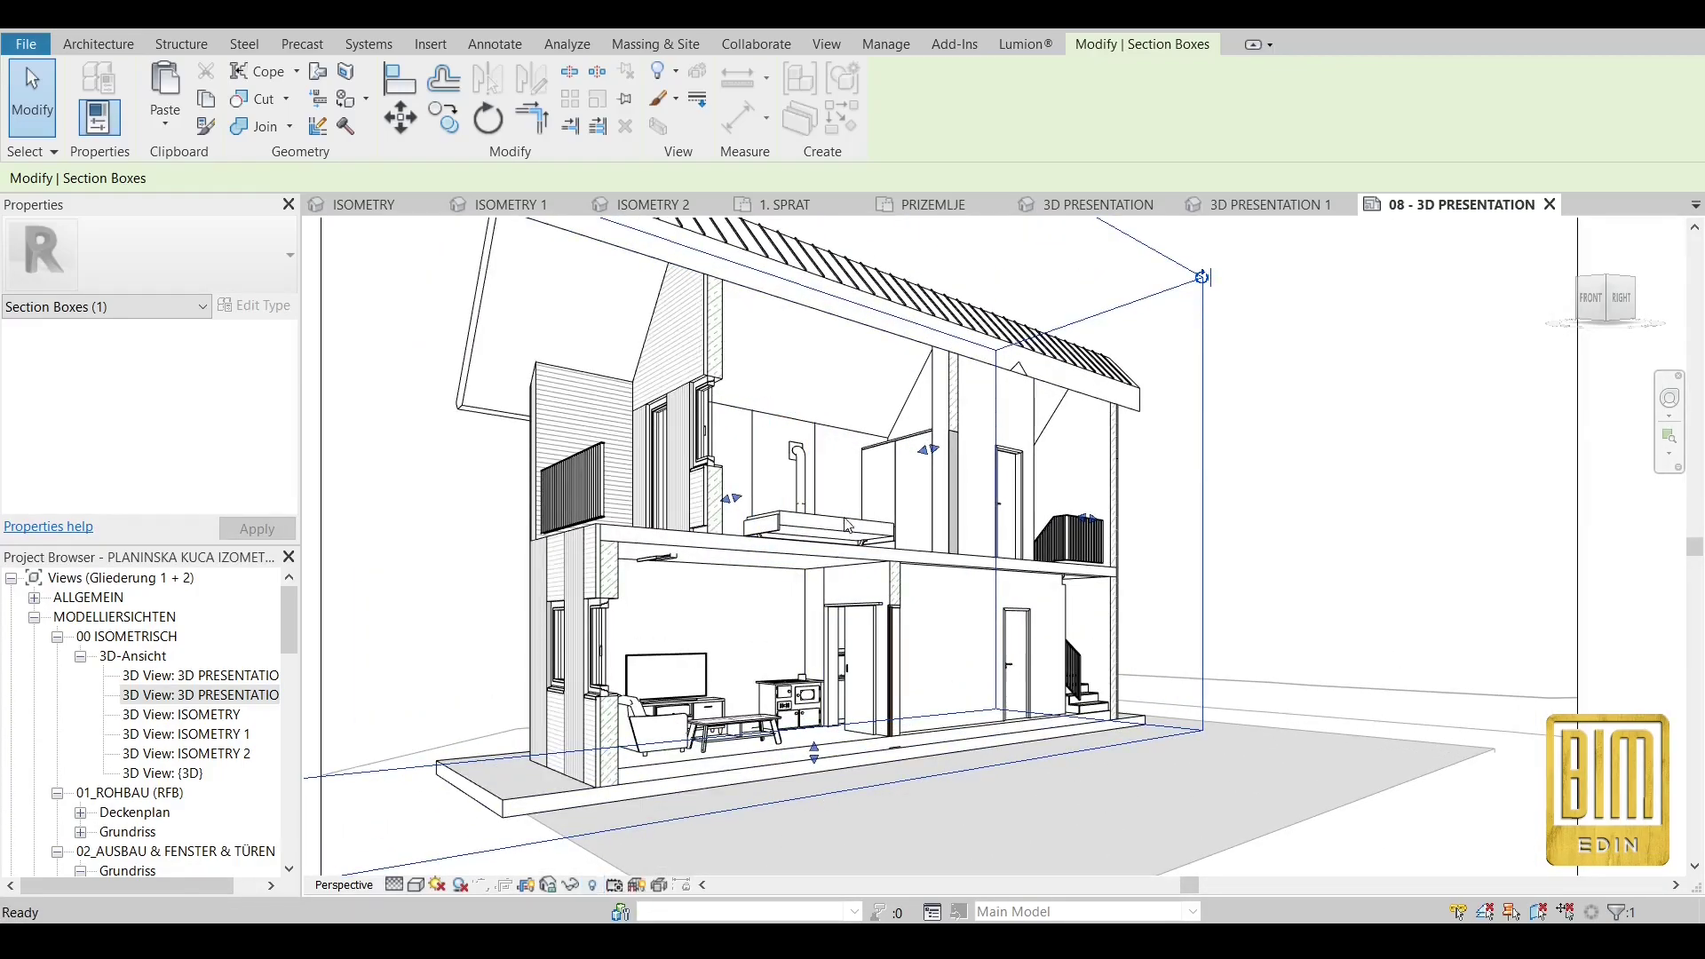
# Reveal the hidden elements, unhide the human figures on both floors, and leave the reveal mode.
pyautogui.click(593, 885)
pyautogui.click(746, 487)
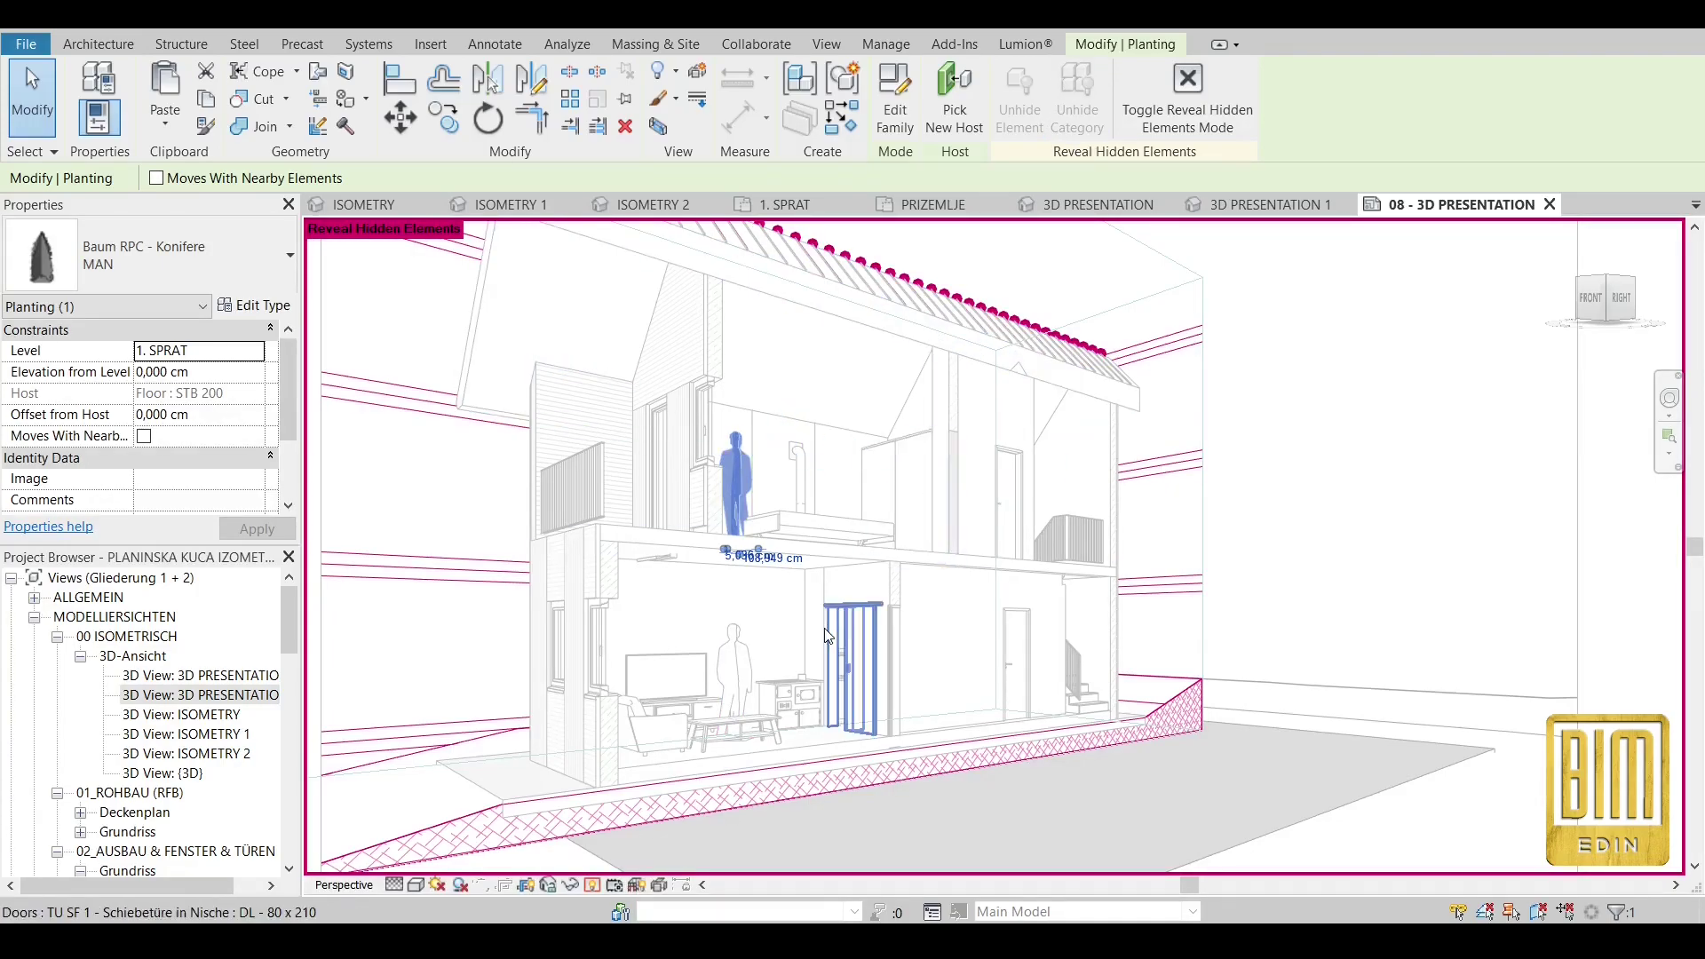
pyautogui.click(1188, 93)
pyautogui.press('Escape')
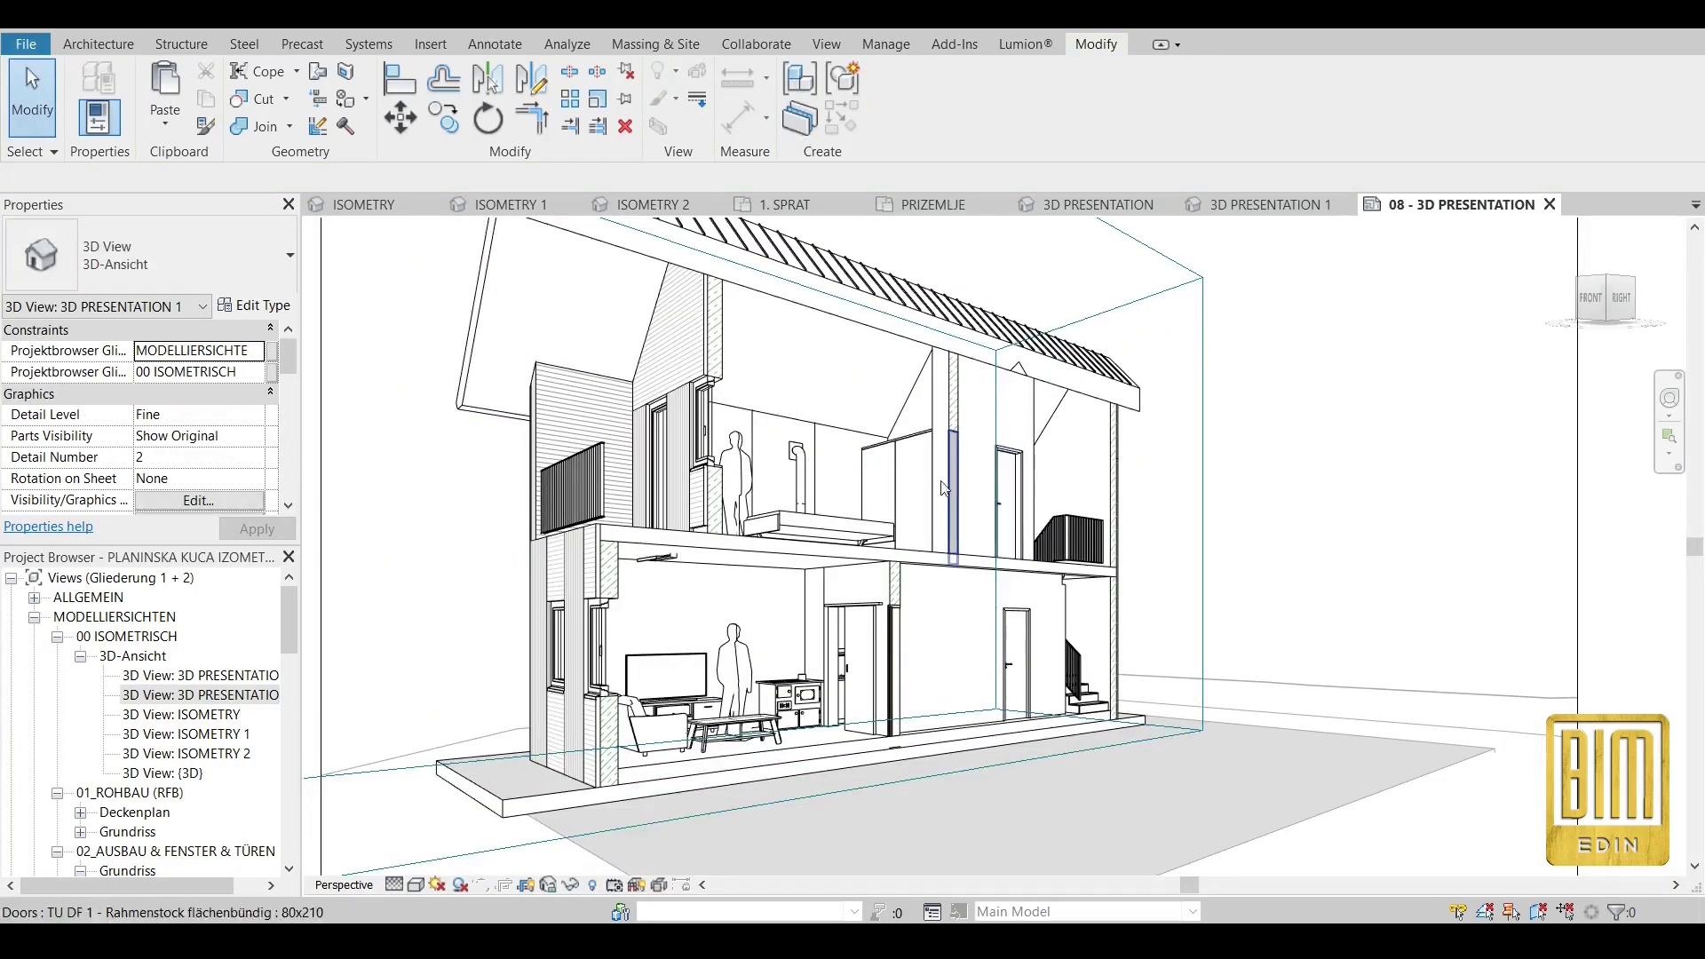
# Open the Visibility/Graphic Overrides of the 3D PRESENTATION 1 view and override the Floors cut pattern with a black solid fill.
pyautogui.scroll(-3, 943, 510)
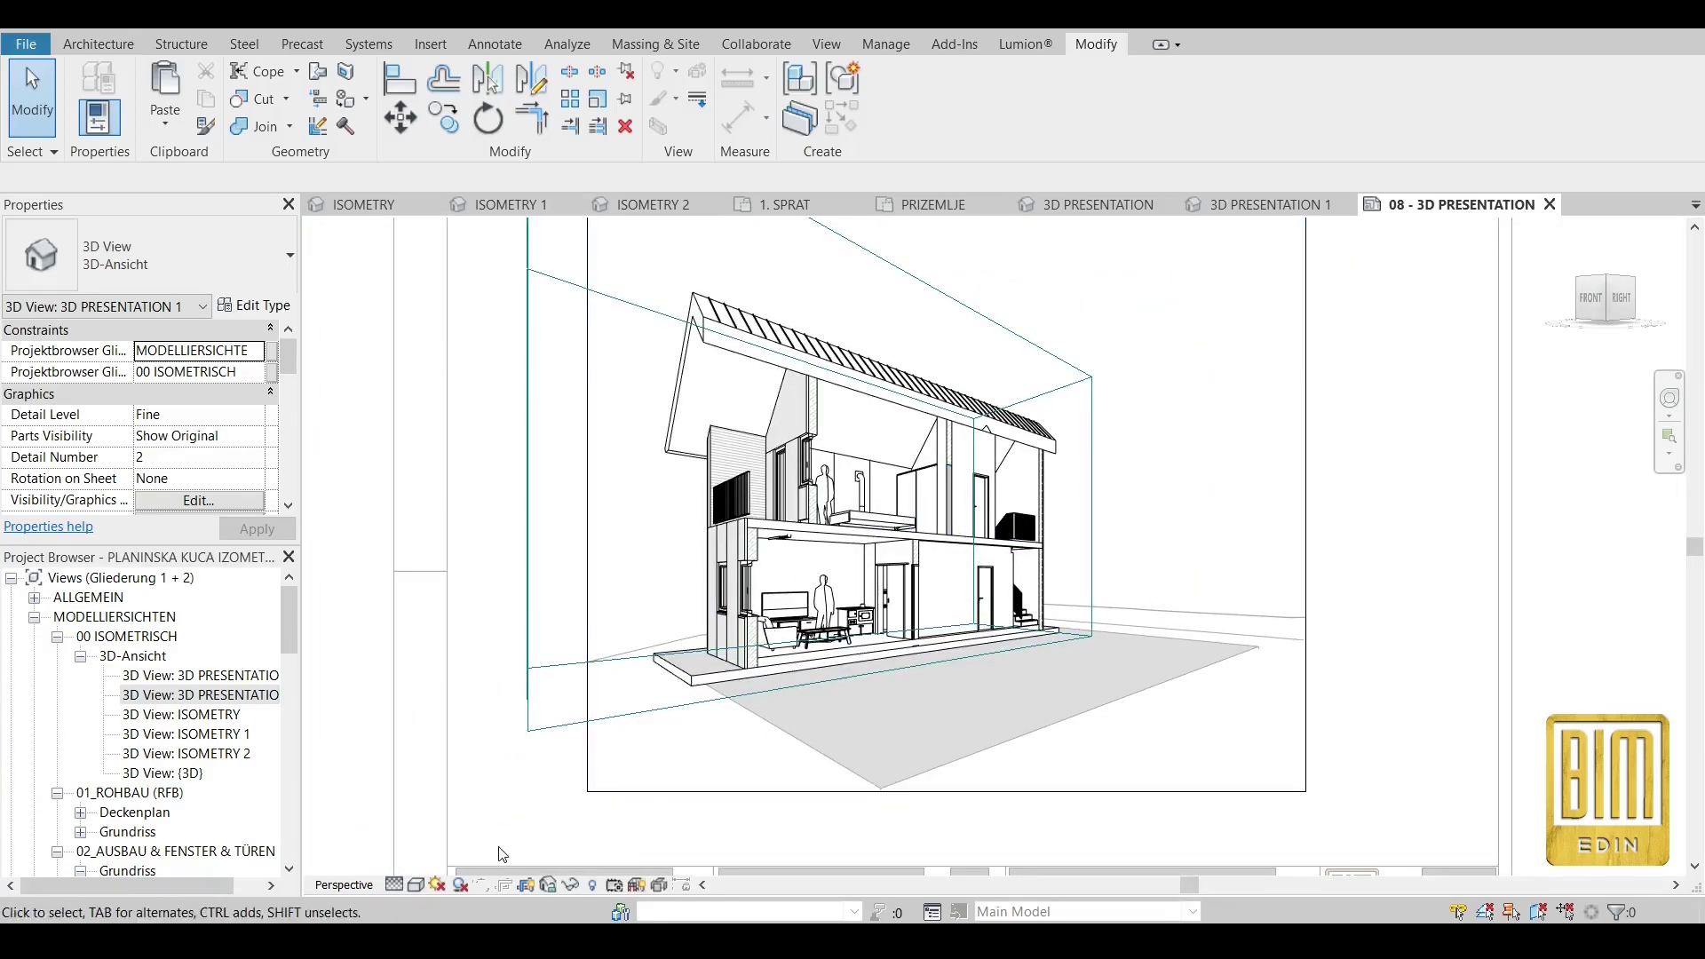
pyautogui.scroll(-3, 159, 458)
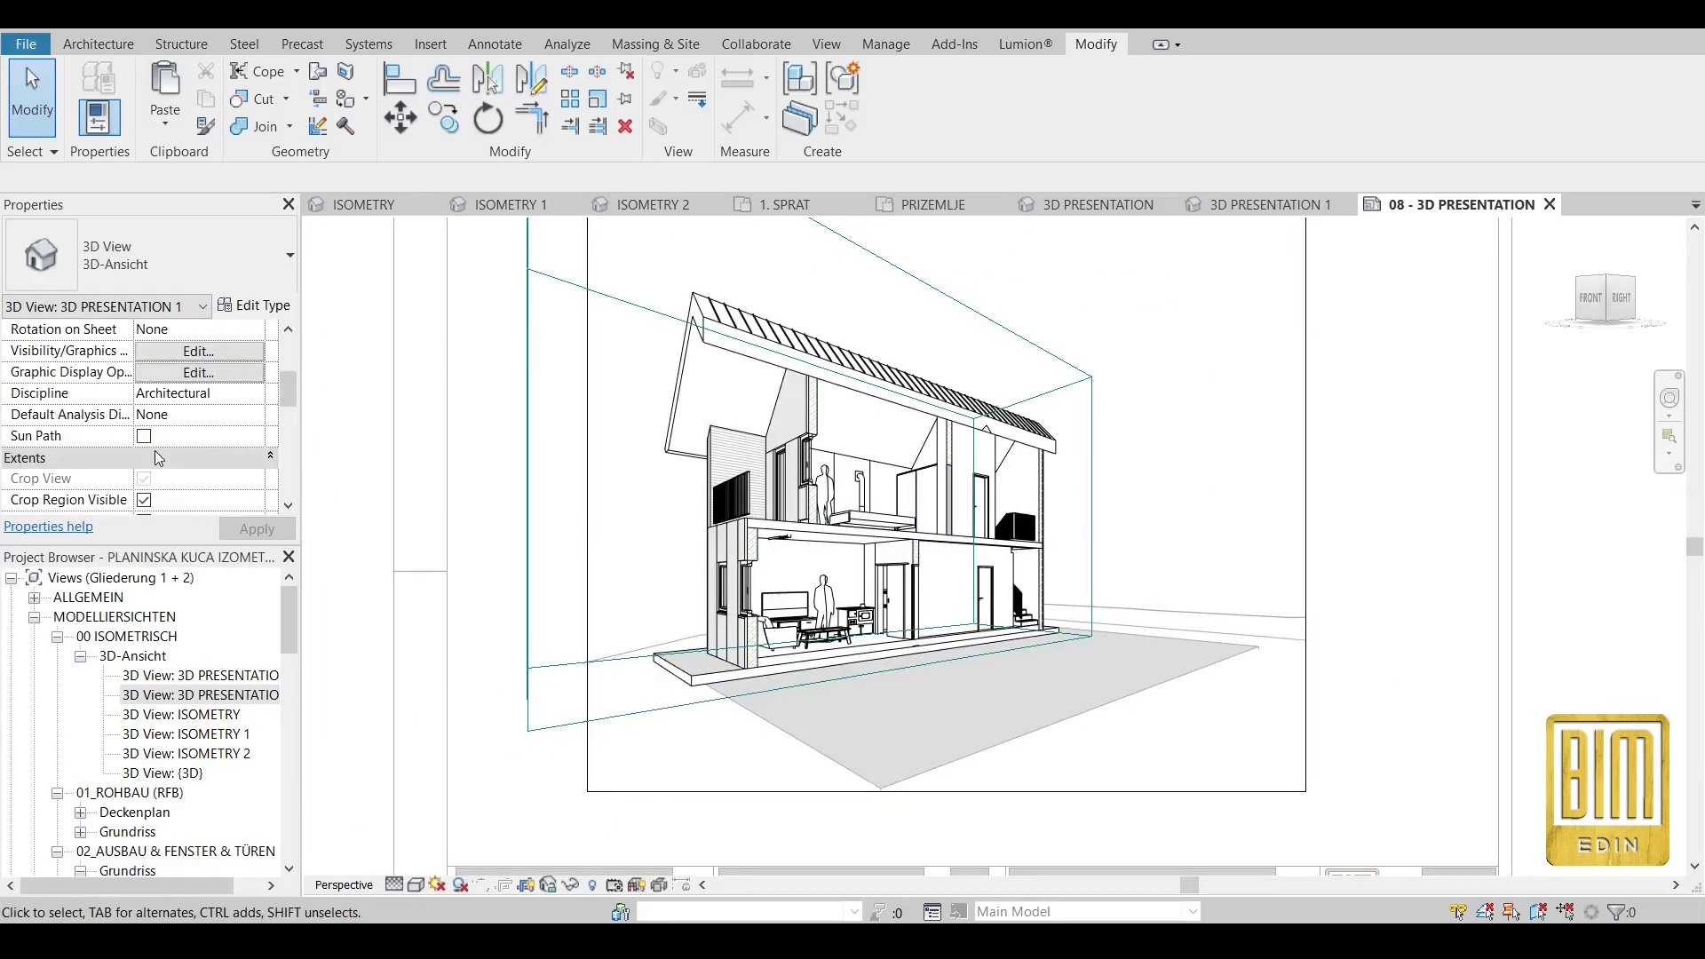
pyautogui.click(183, 353)
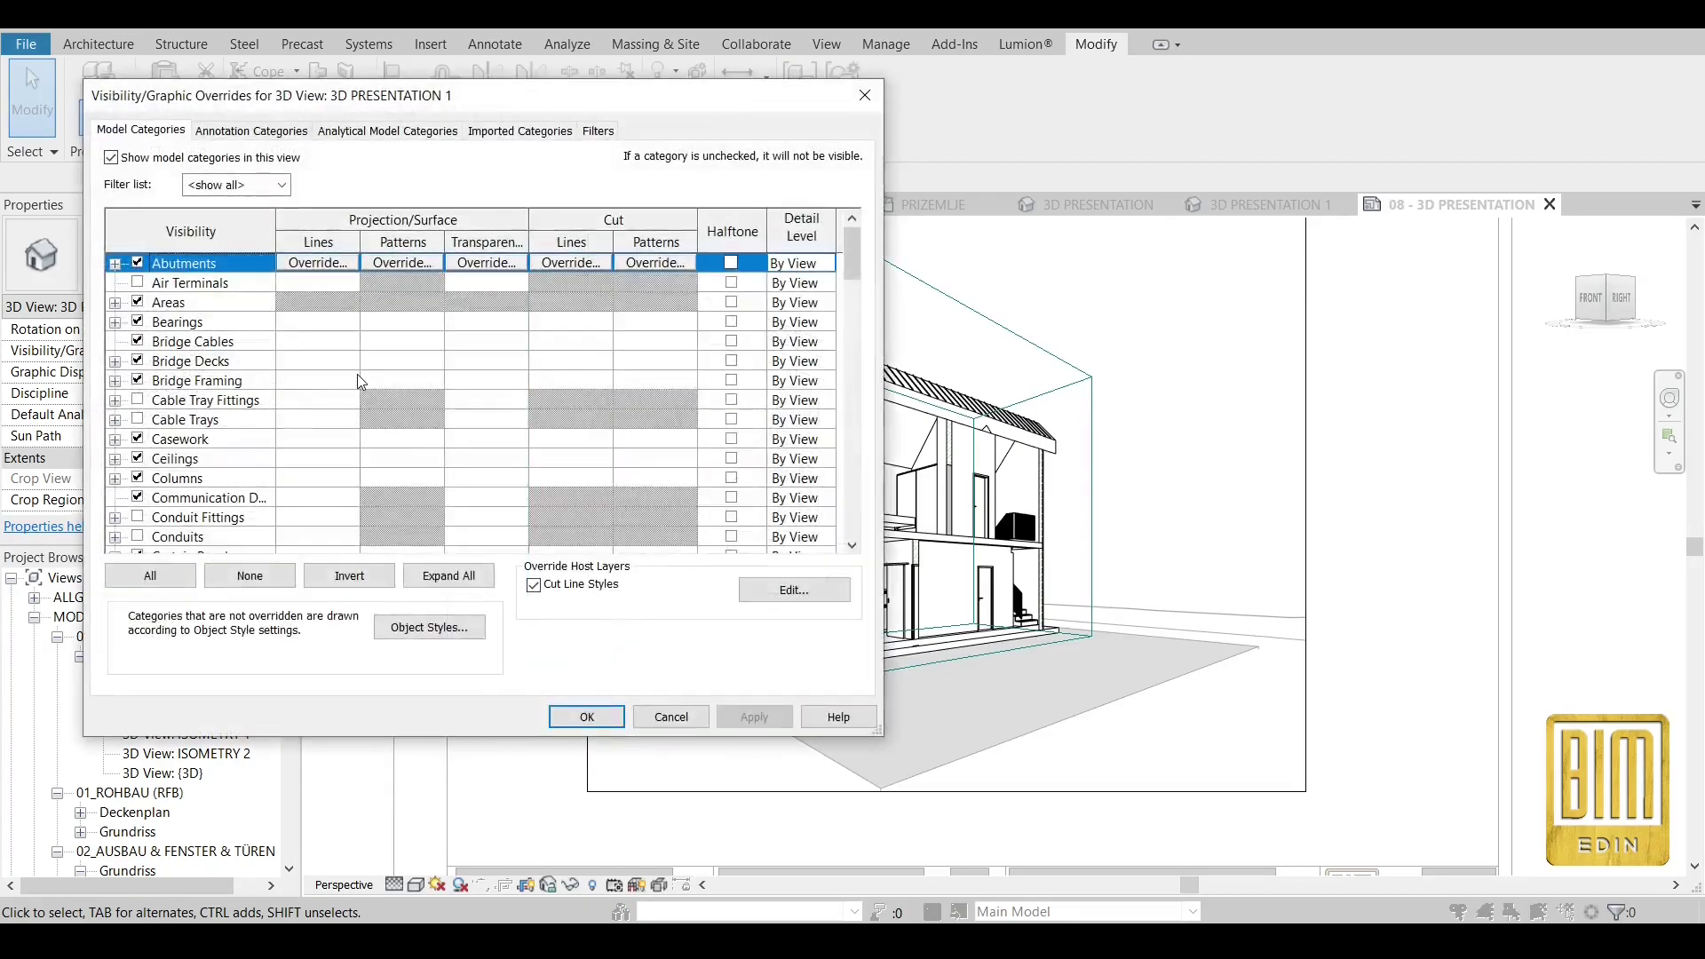
pyautogui.scroll(-3, 438, 397)
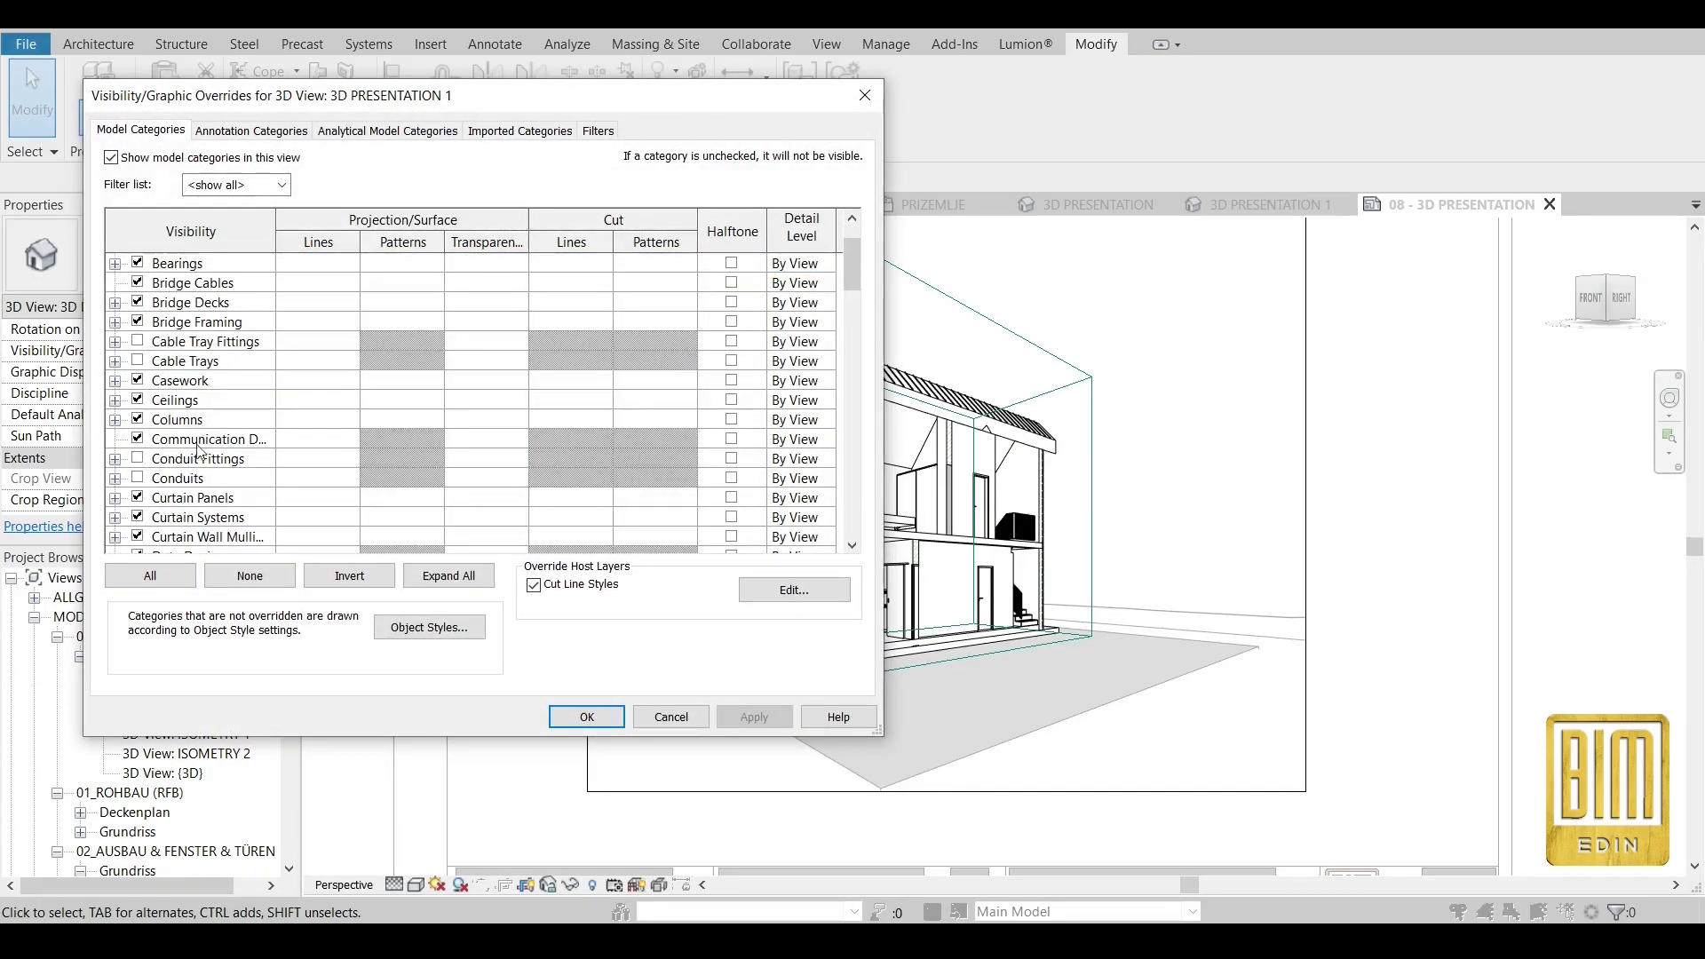
pyautogui.scroll(-4, 204, 416)
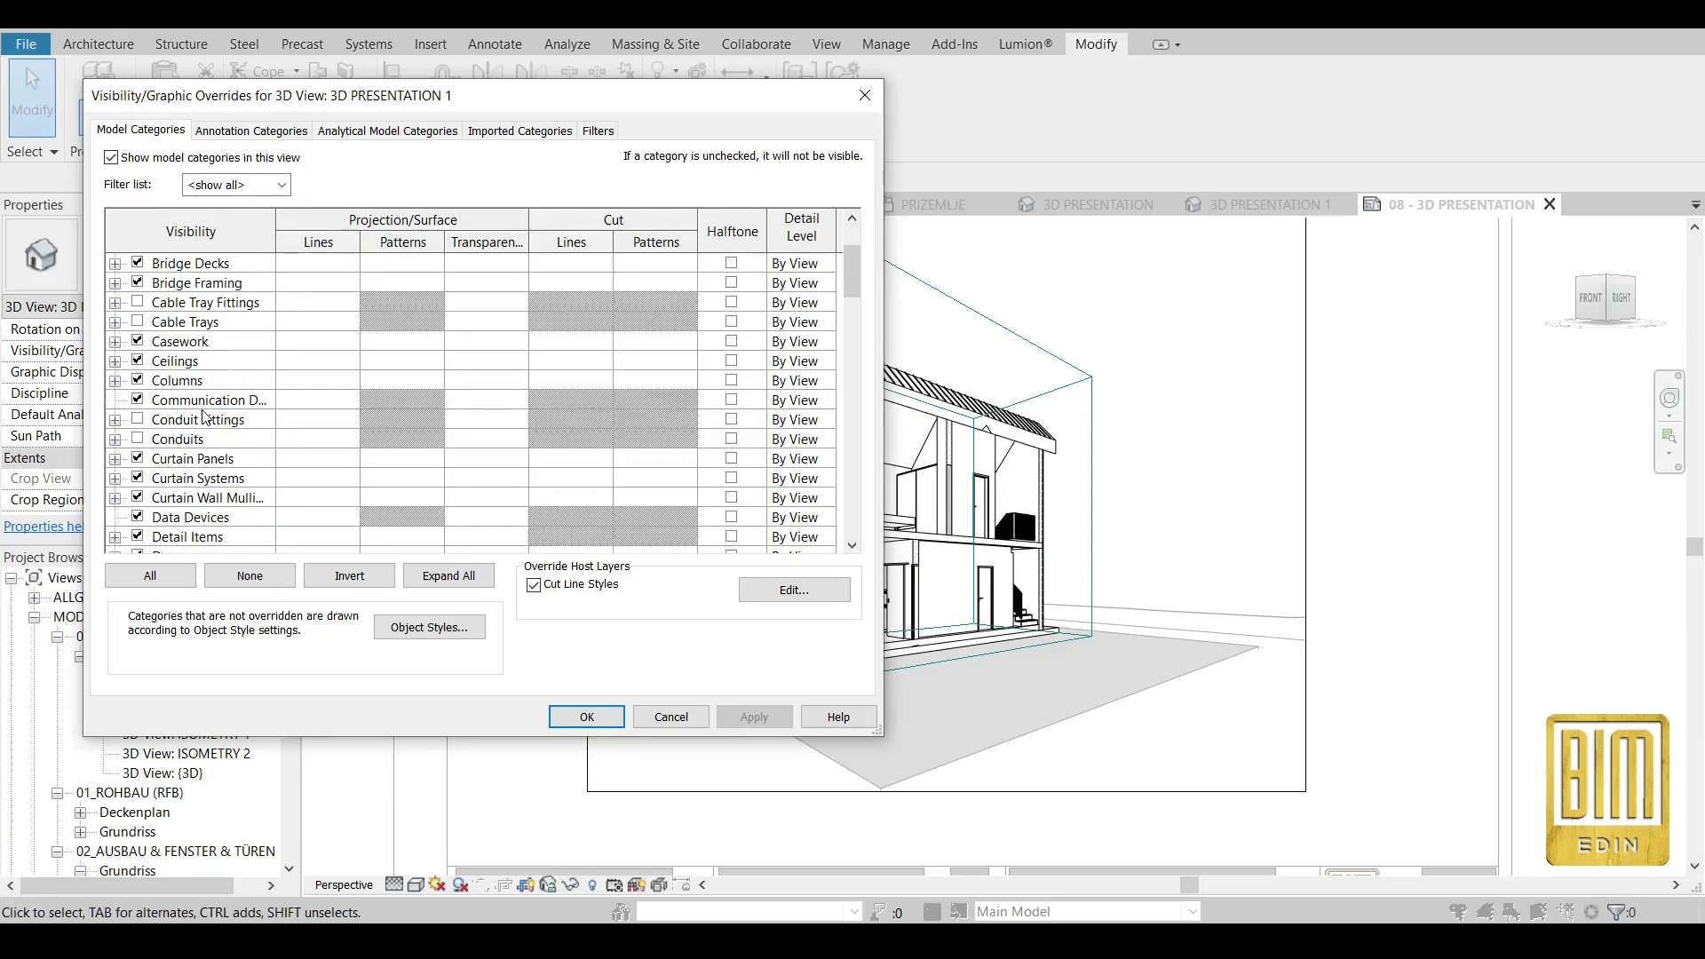
pyautogui.scroll(-1, 205, 418)
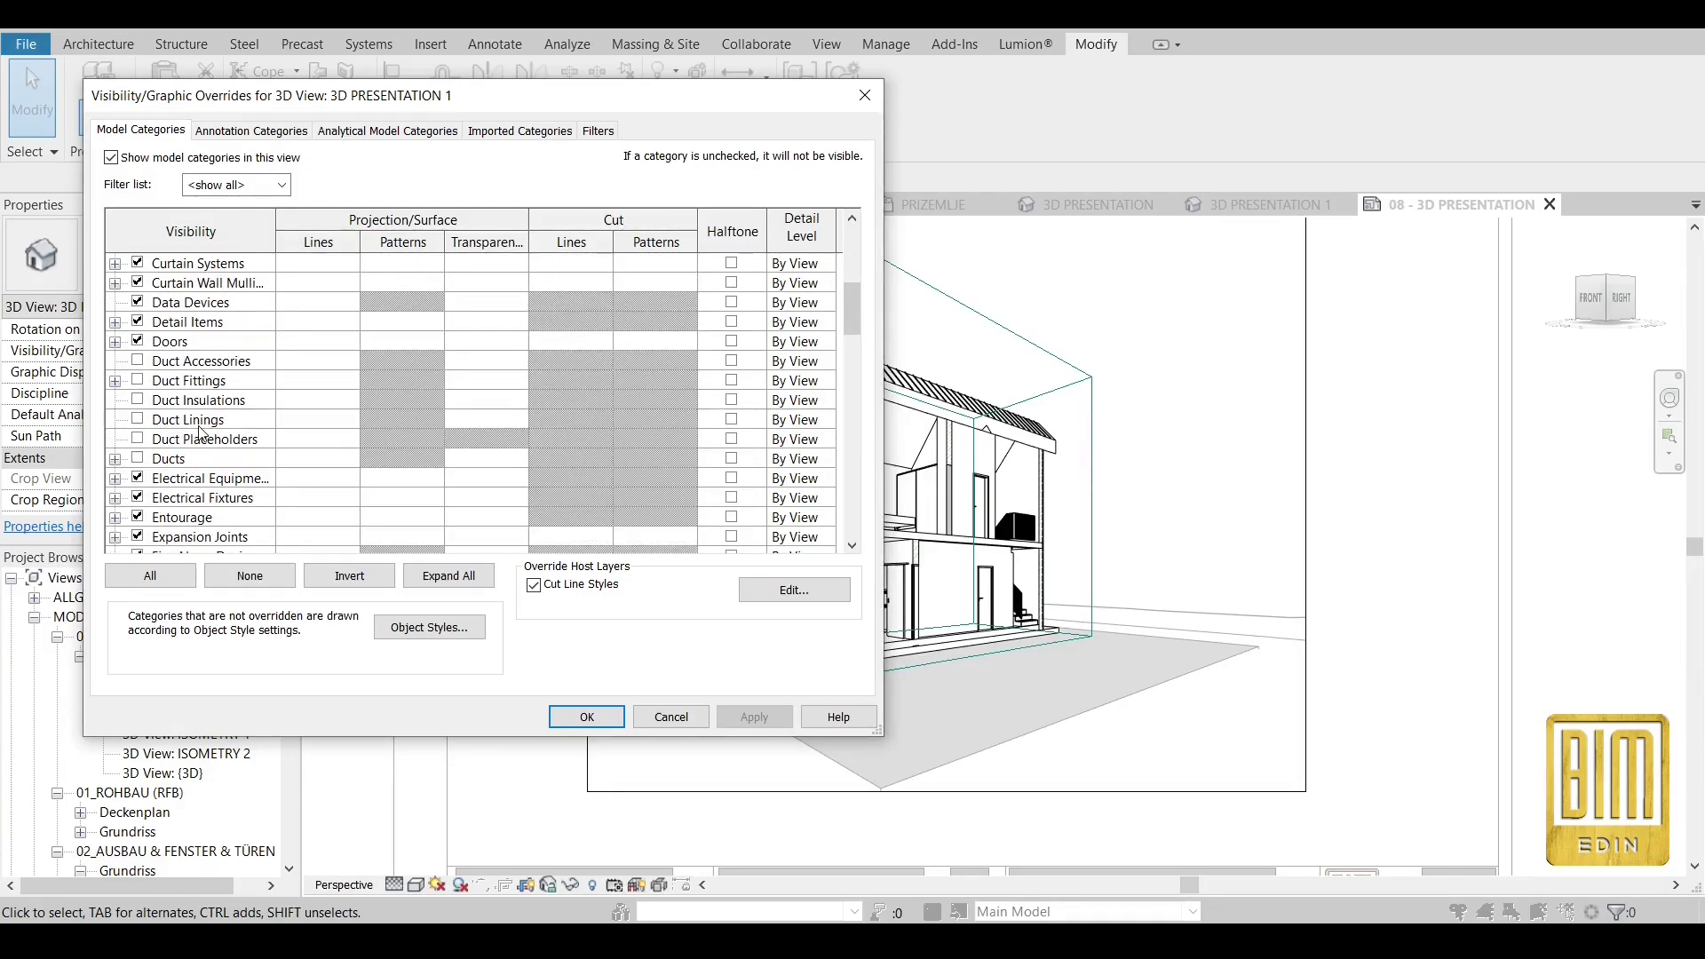
pyautogui.scroll(-3, 203, 433)
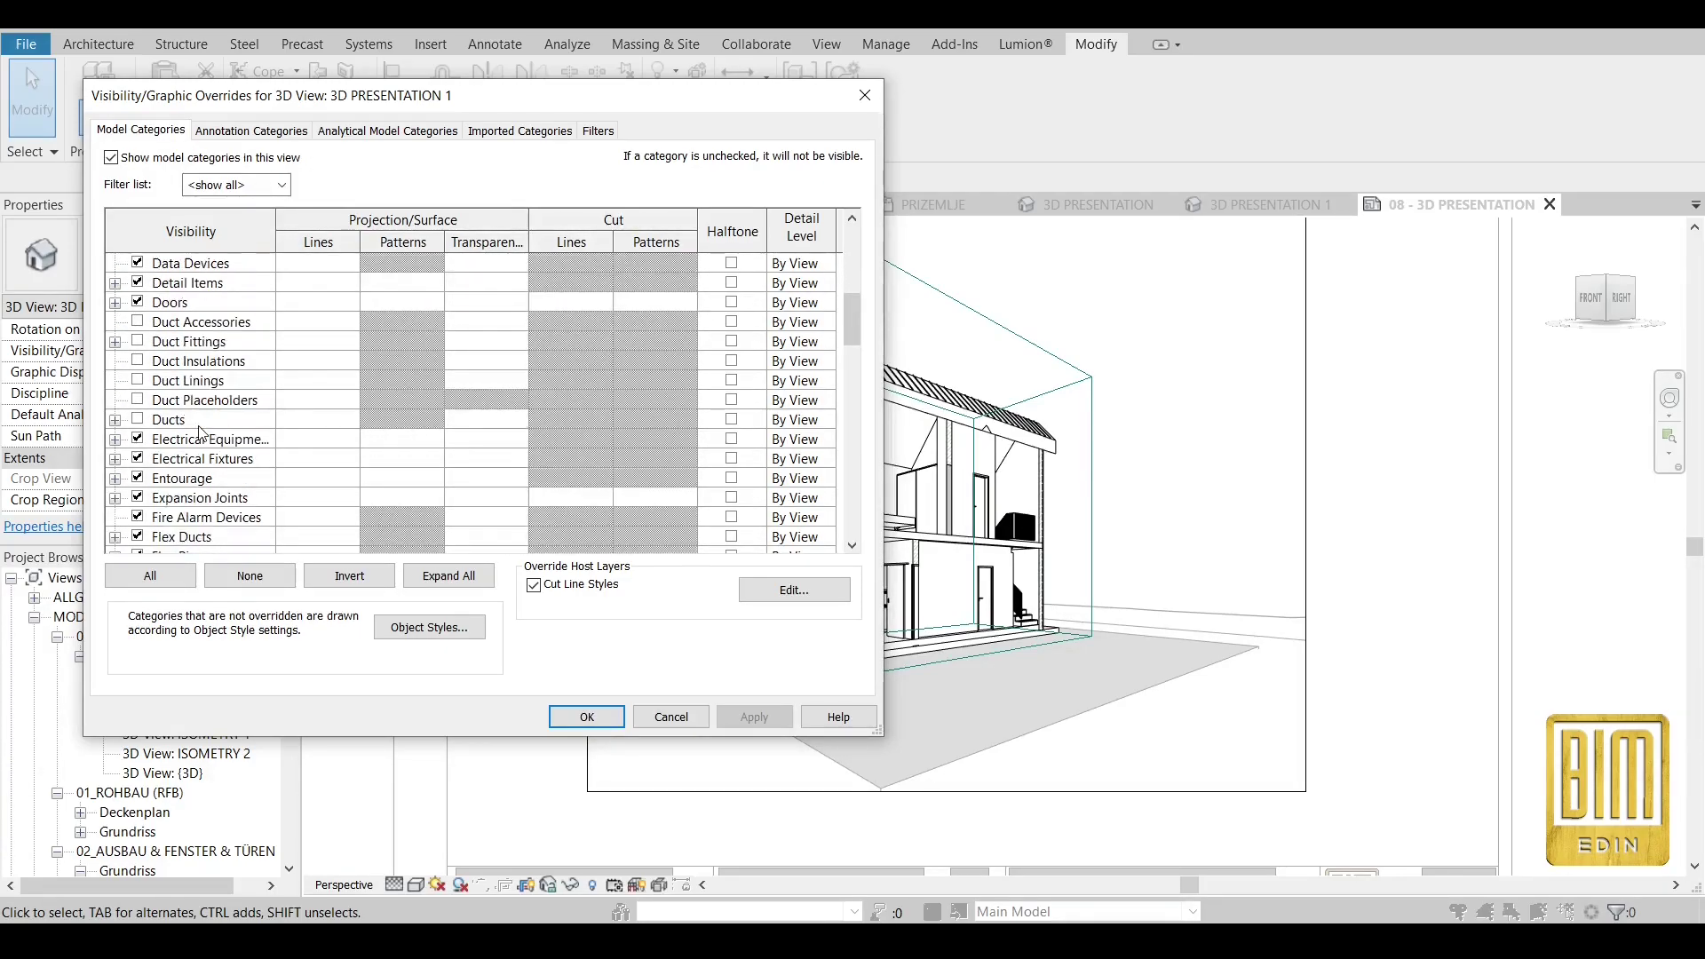
pyautogui.click(651, 444)
pyautogui.click(650, 444)
pyautogui.click(573, 345)
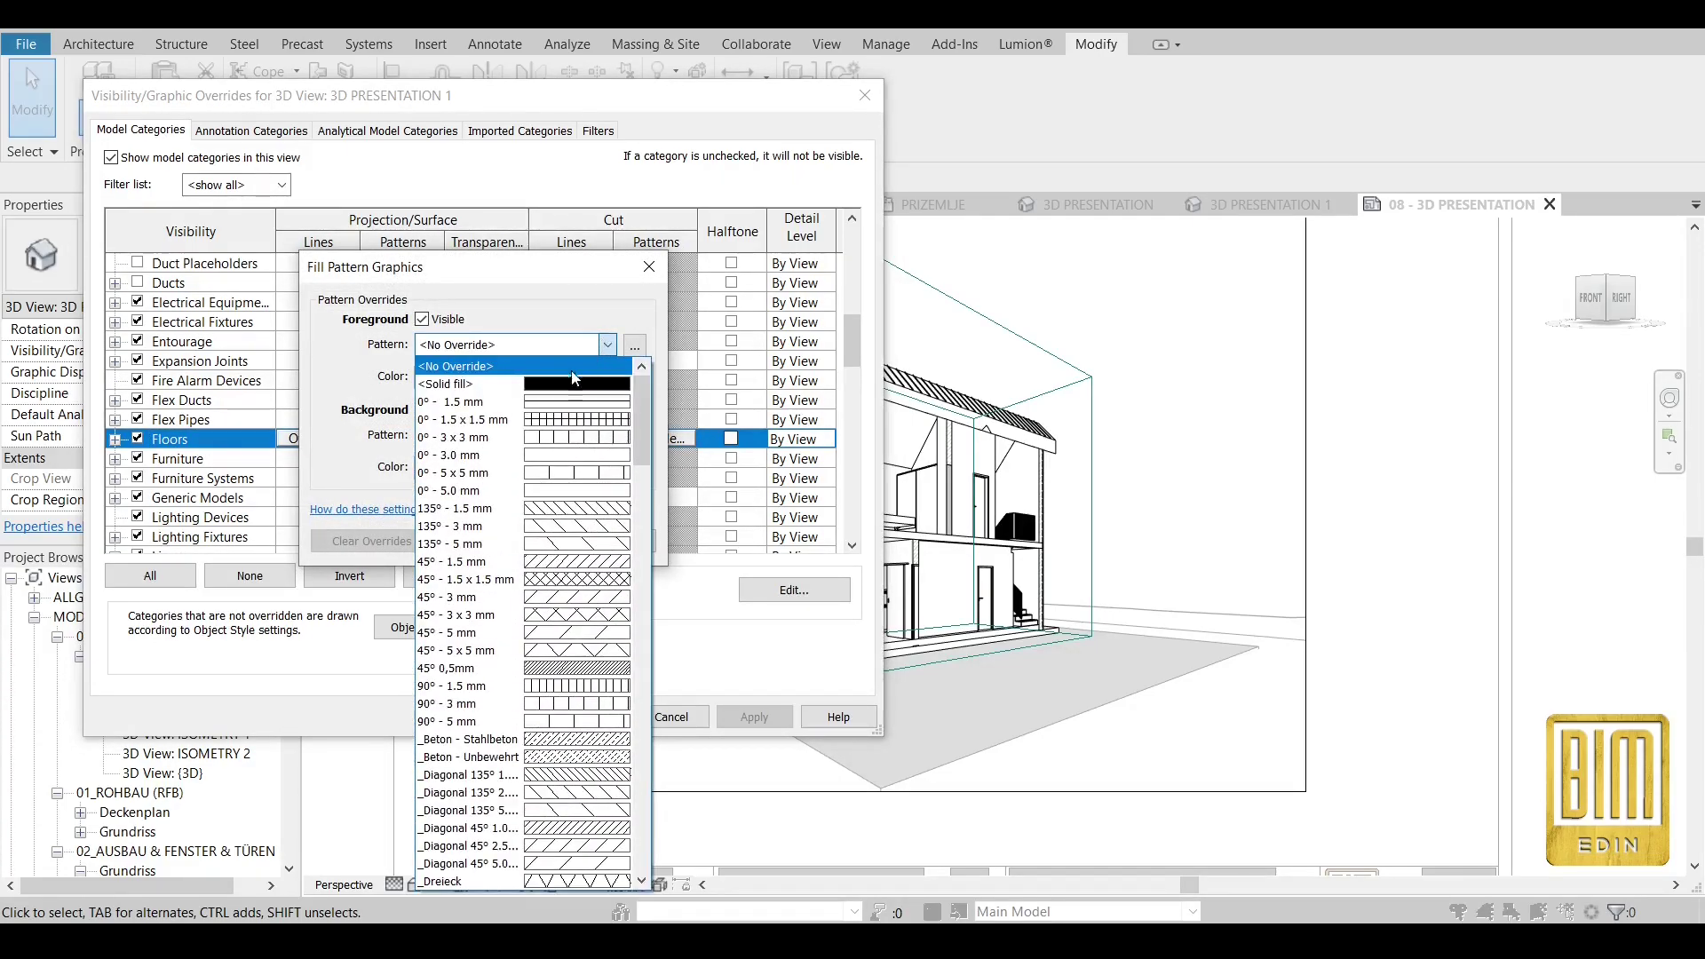
pyautogui.click(575, 384)
pyautogui.click(484, 380)
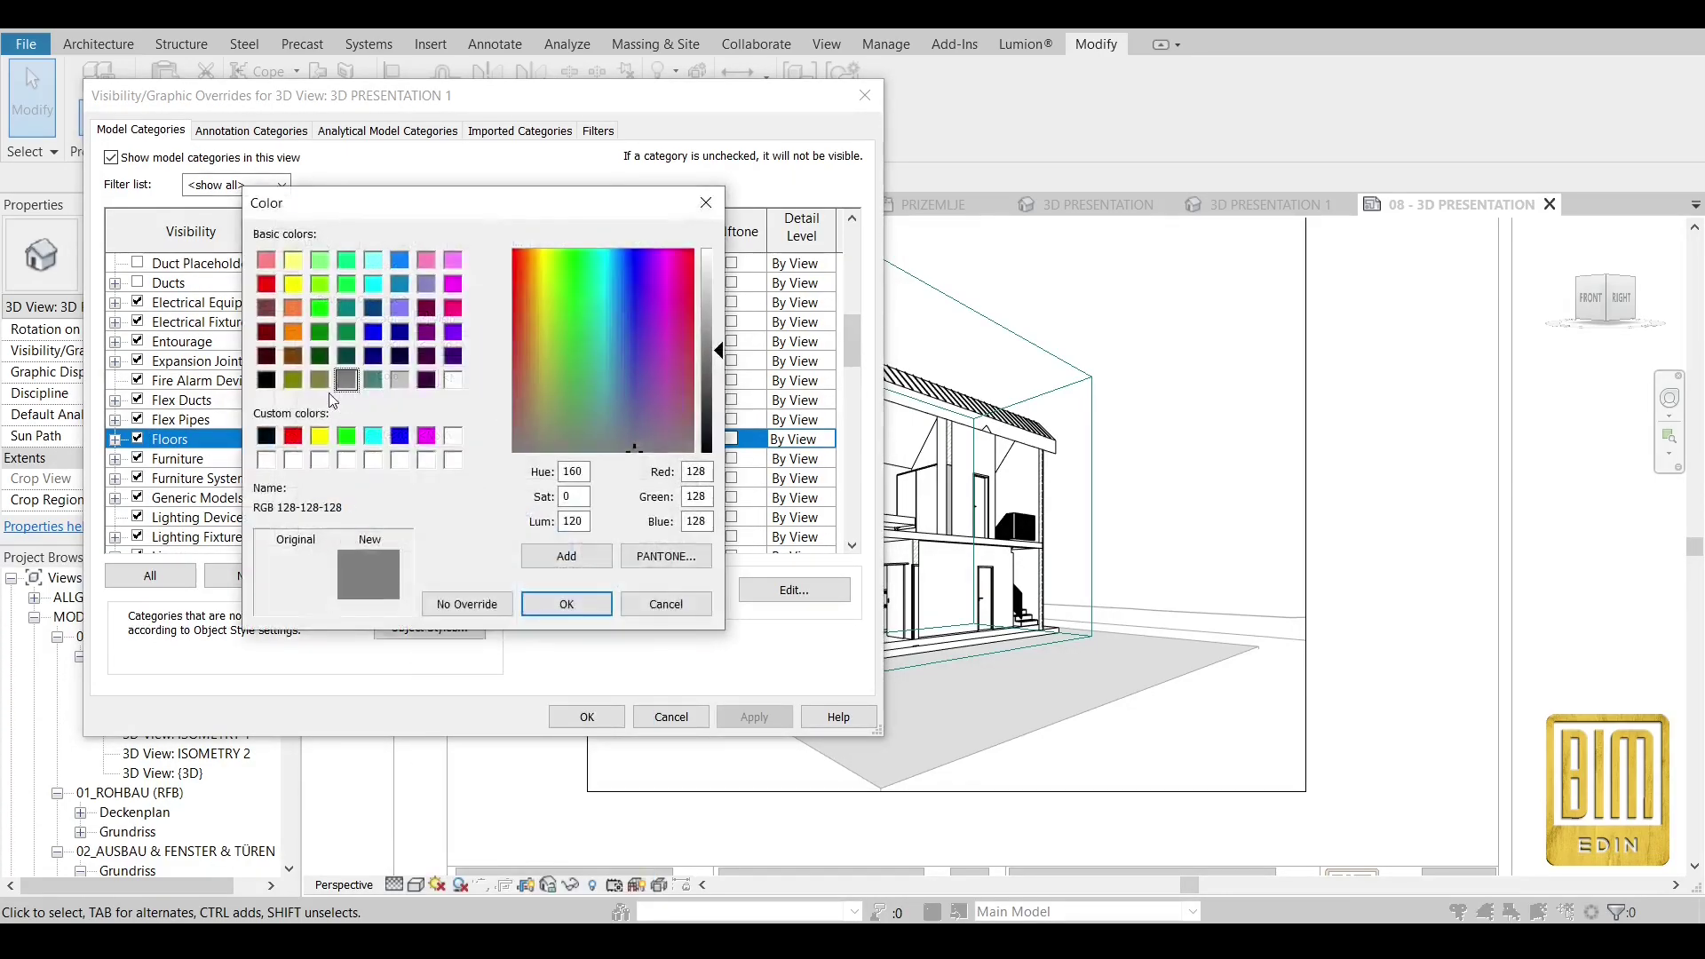
pyautogui.click(267, 381)
pyautogui.click(550, 597)
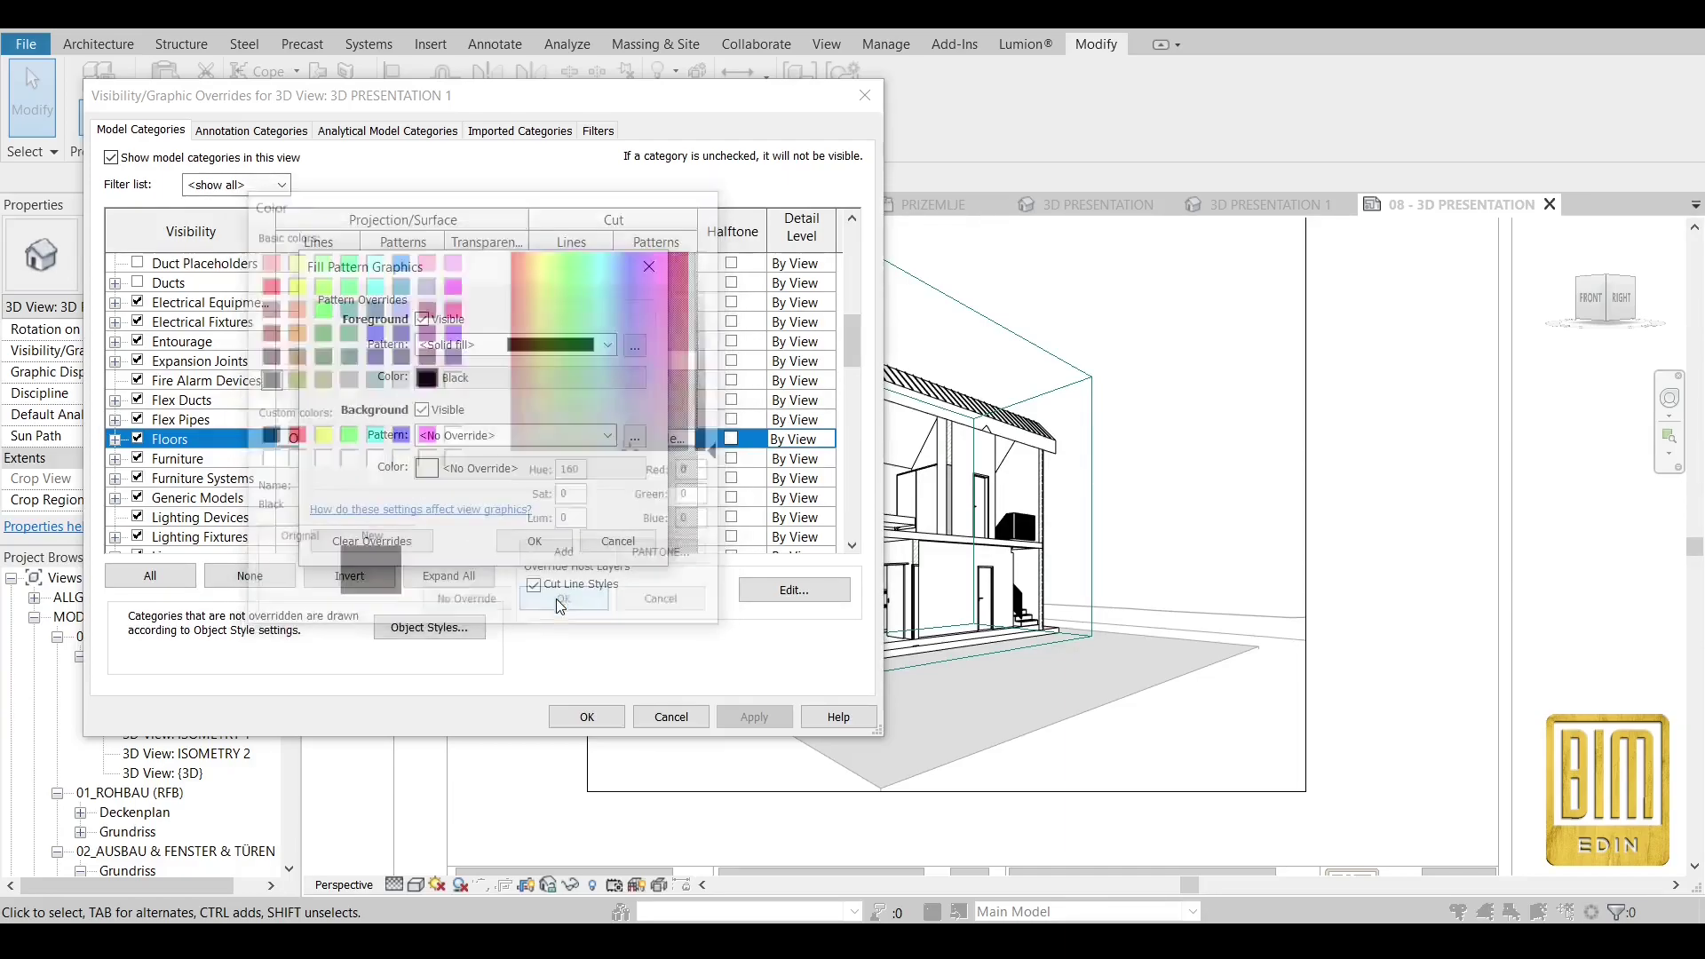
pyautogui.click(545, 543)
# Override the Generic Models cut pattern with a black solid fill.
pyautogui.scroll(-2, 506, 480)
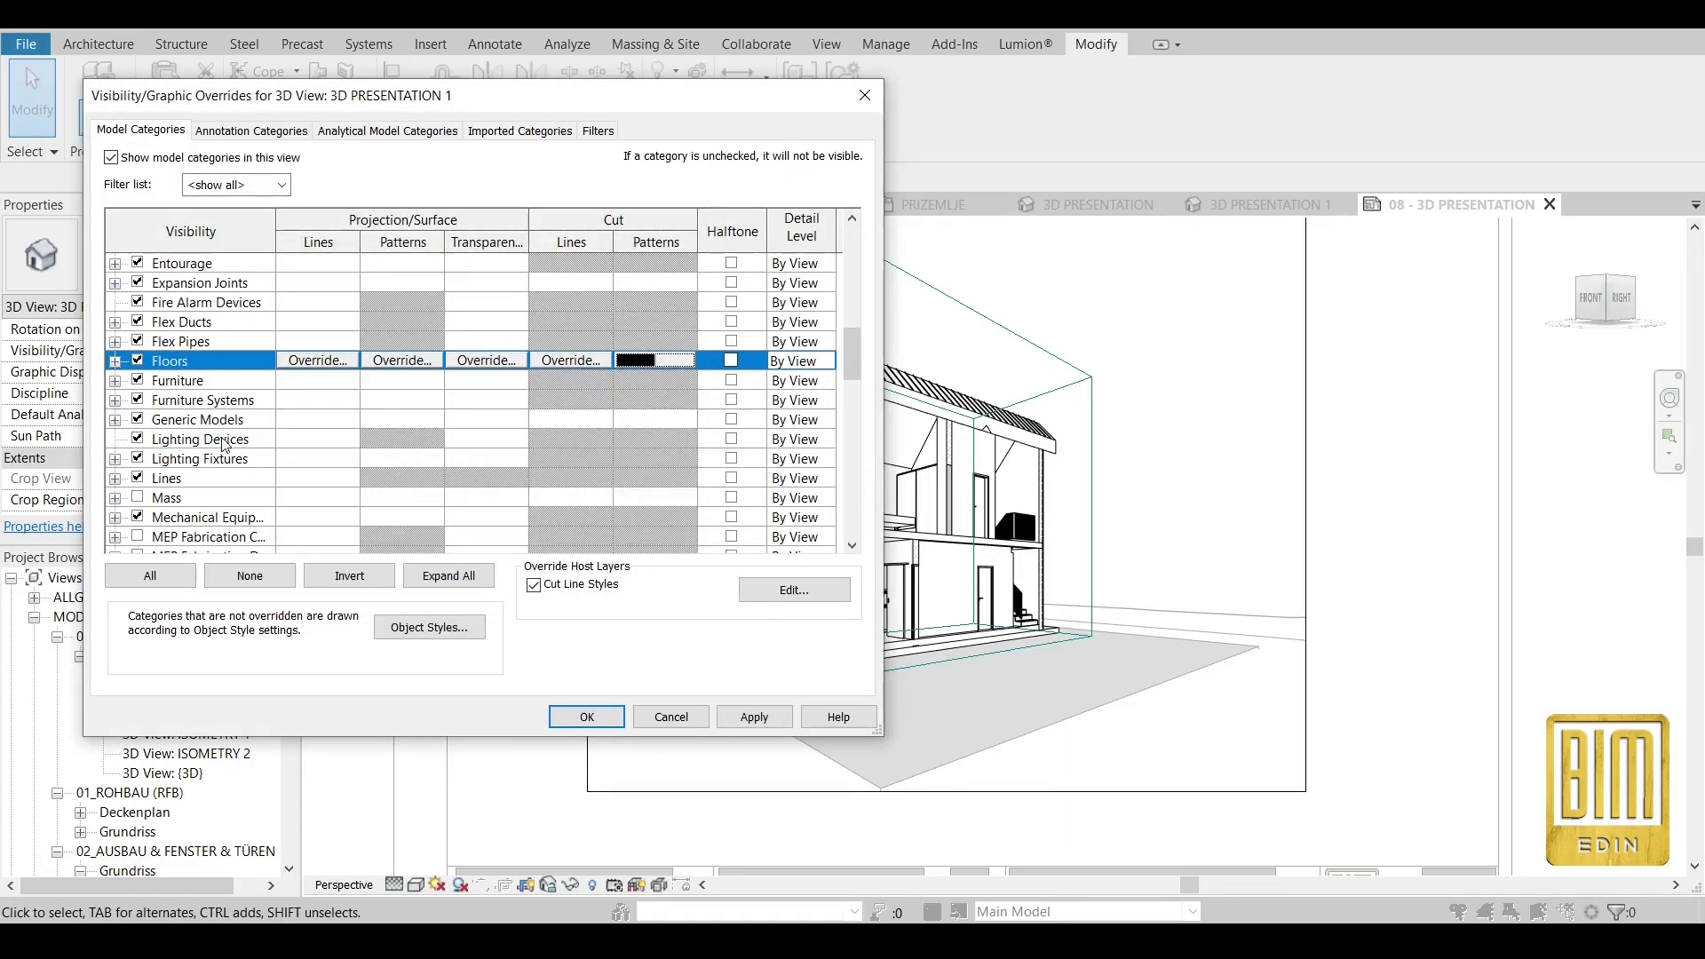
pyautogui.click(641, 419)
pyautogui.click(641, 419)
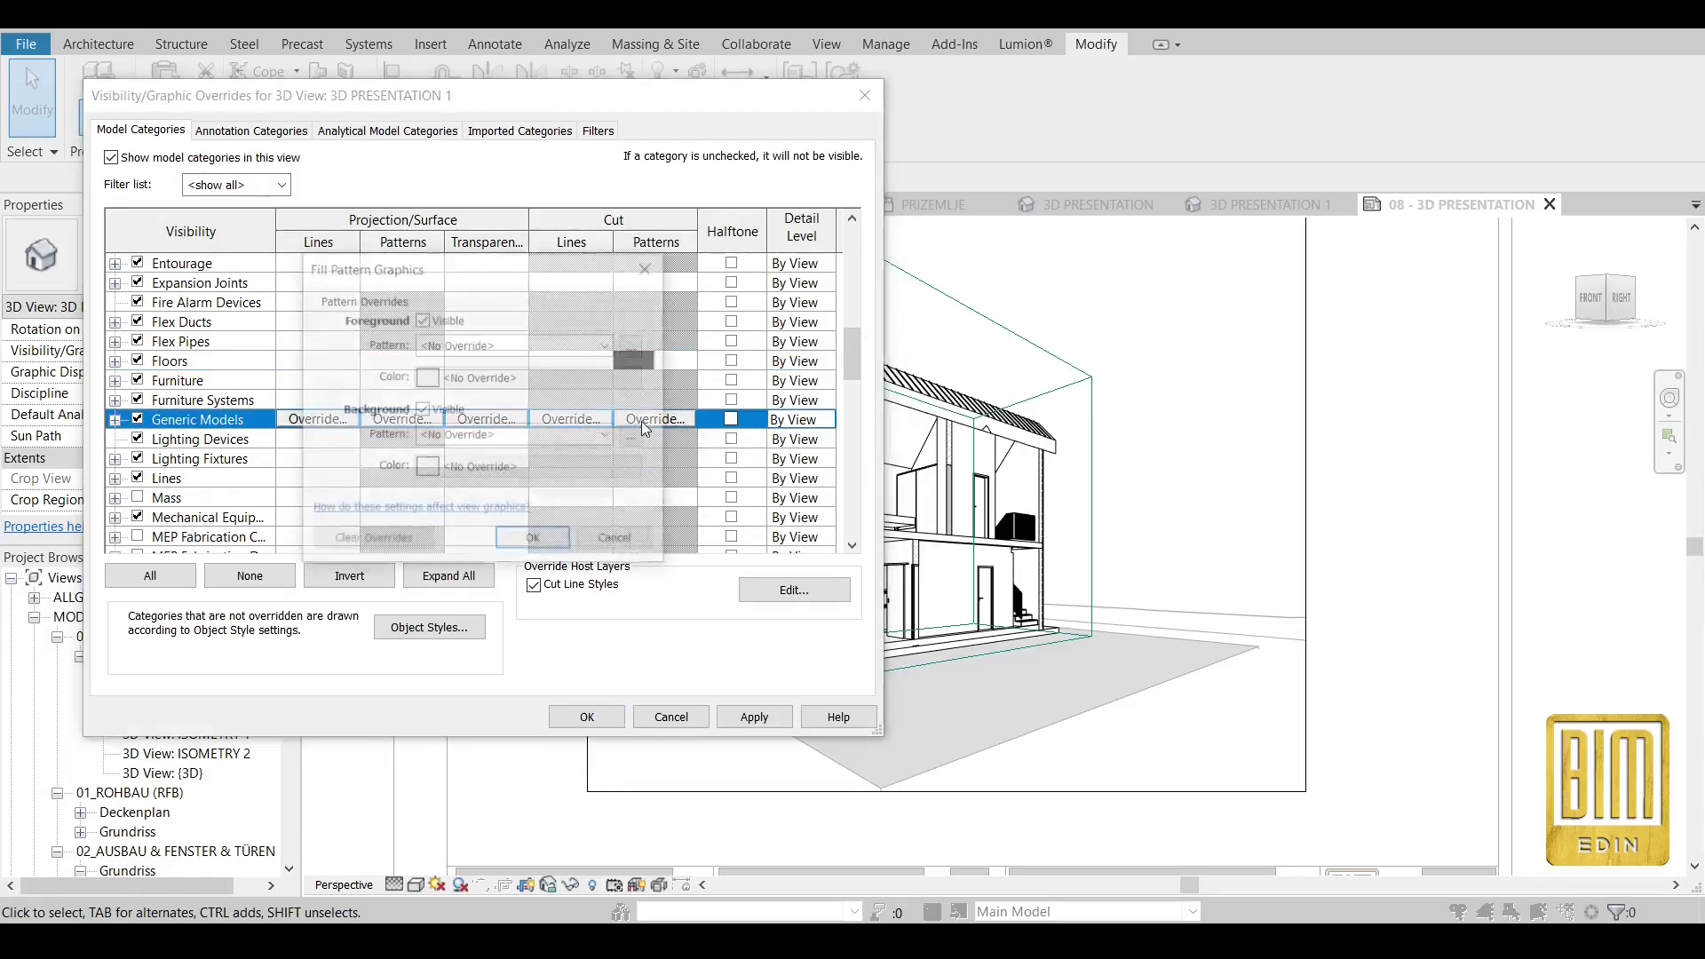
pyautogui.click(606, 346)
pyautogui.click(484, 380)
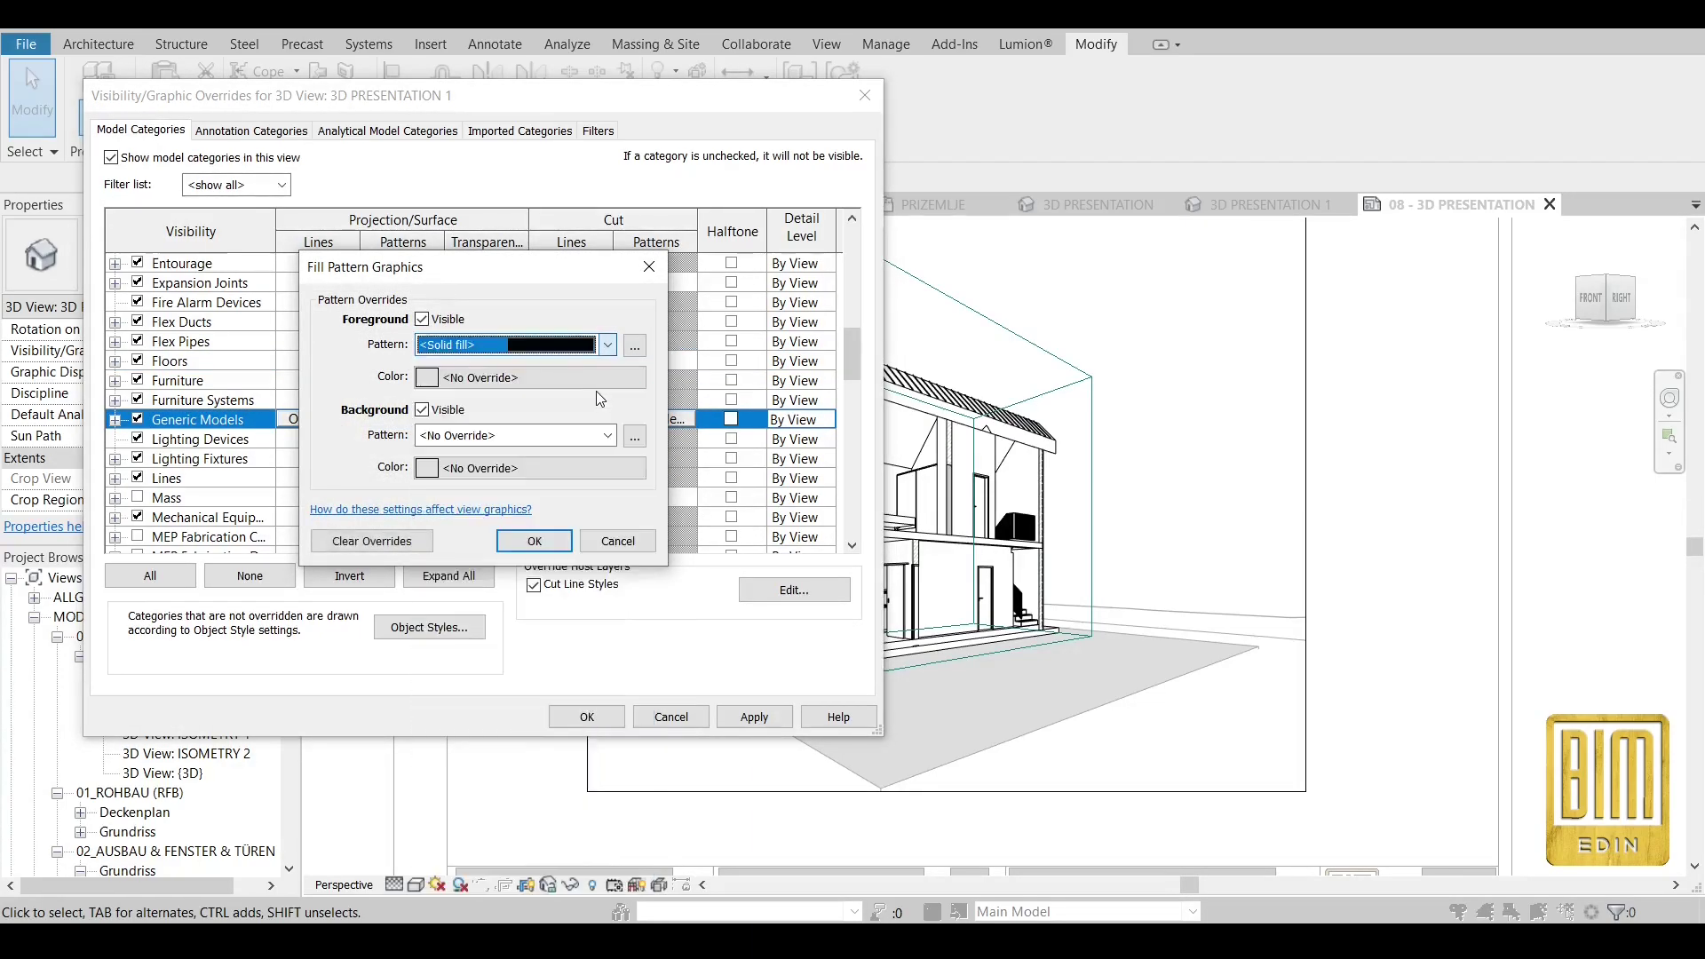
pyautogui.click(479, 377)
pyautogui.click(266, 381)
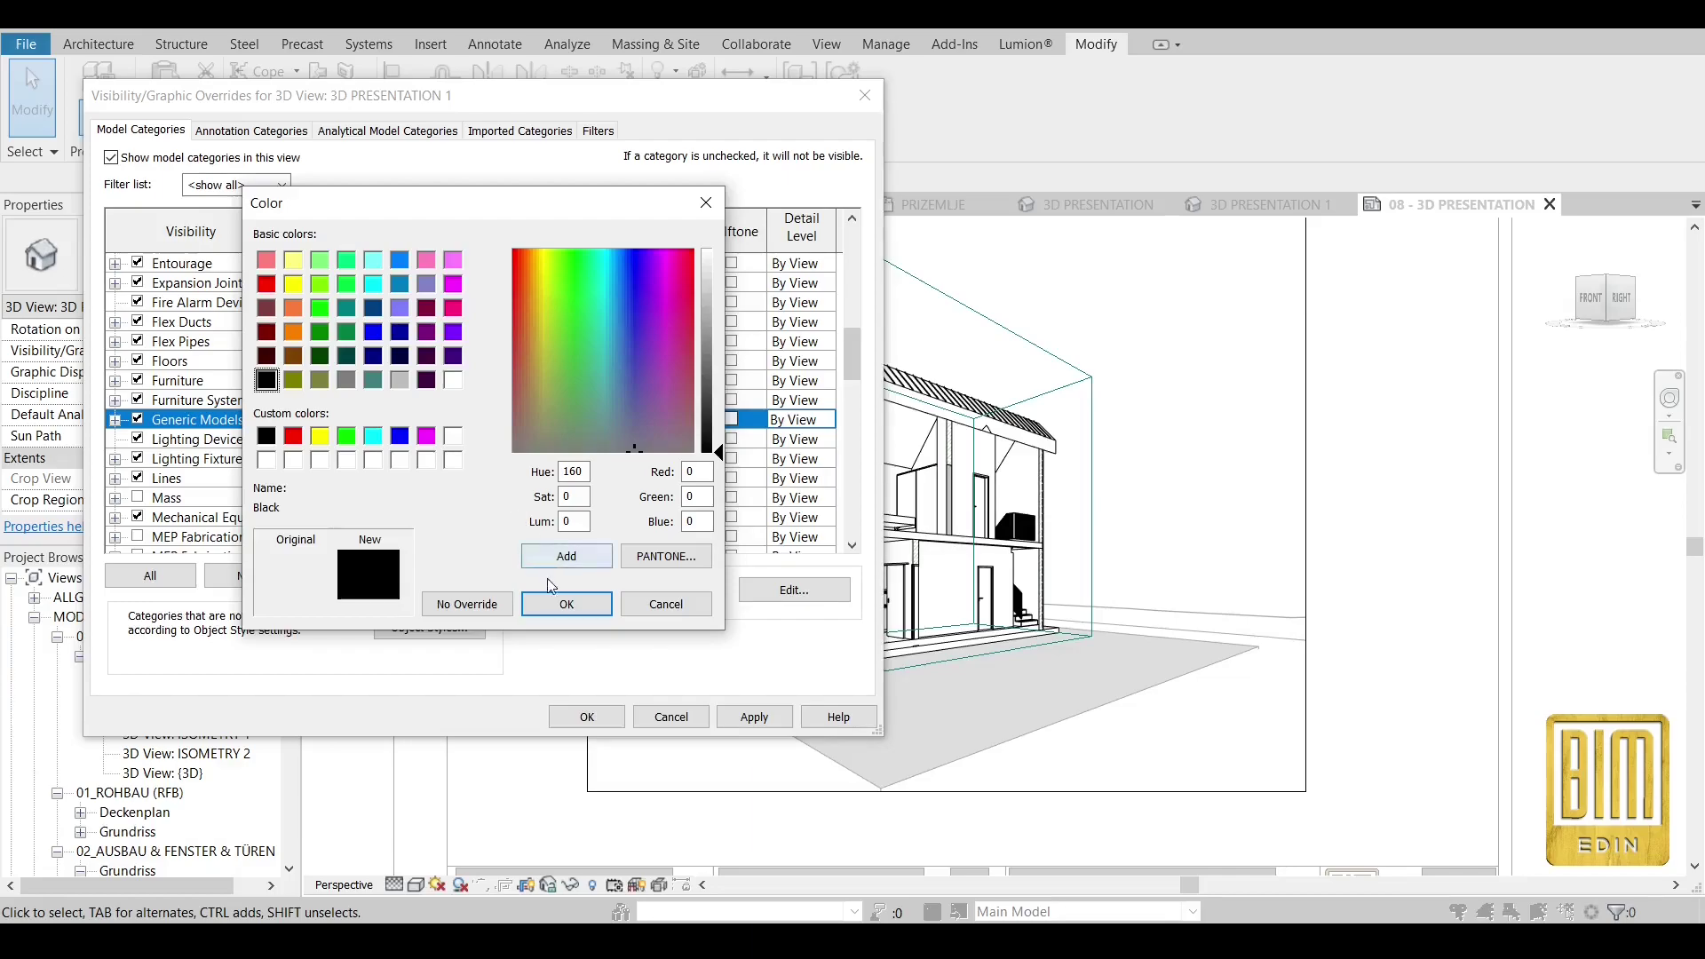
pyautogui.click(565, 604)
pyautogui.click(544, 550)
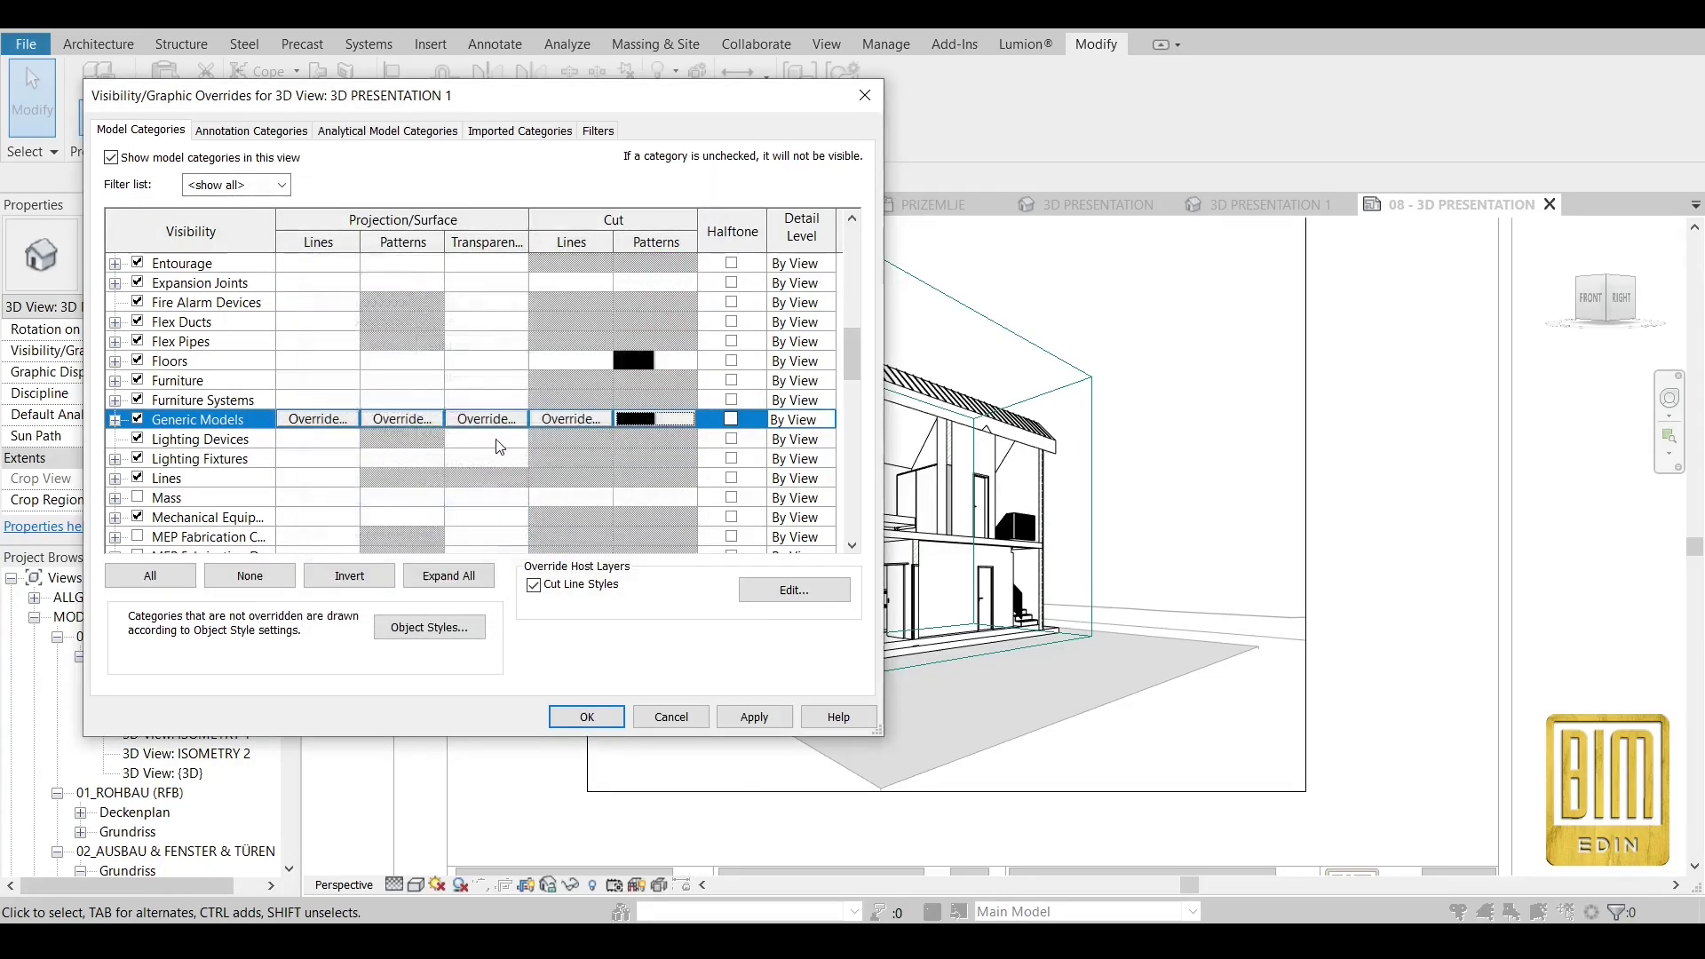
# Override the Roofs cut pattern with a black solid fill.
pyautogui.scroll(-3, 501, 446)
pyautogui.scroll(-4, 502, 446)
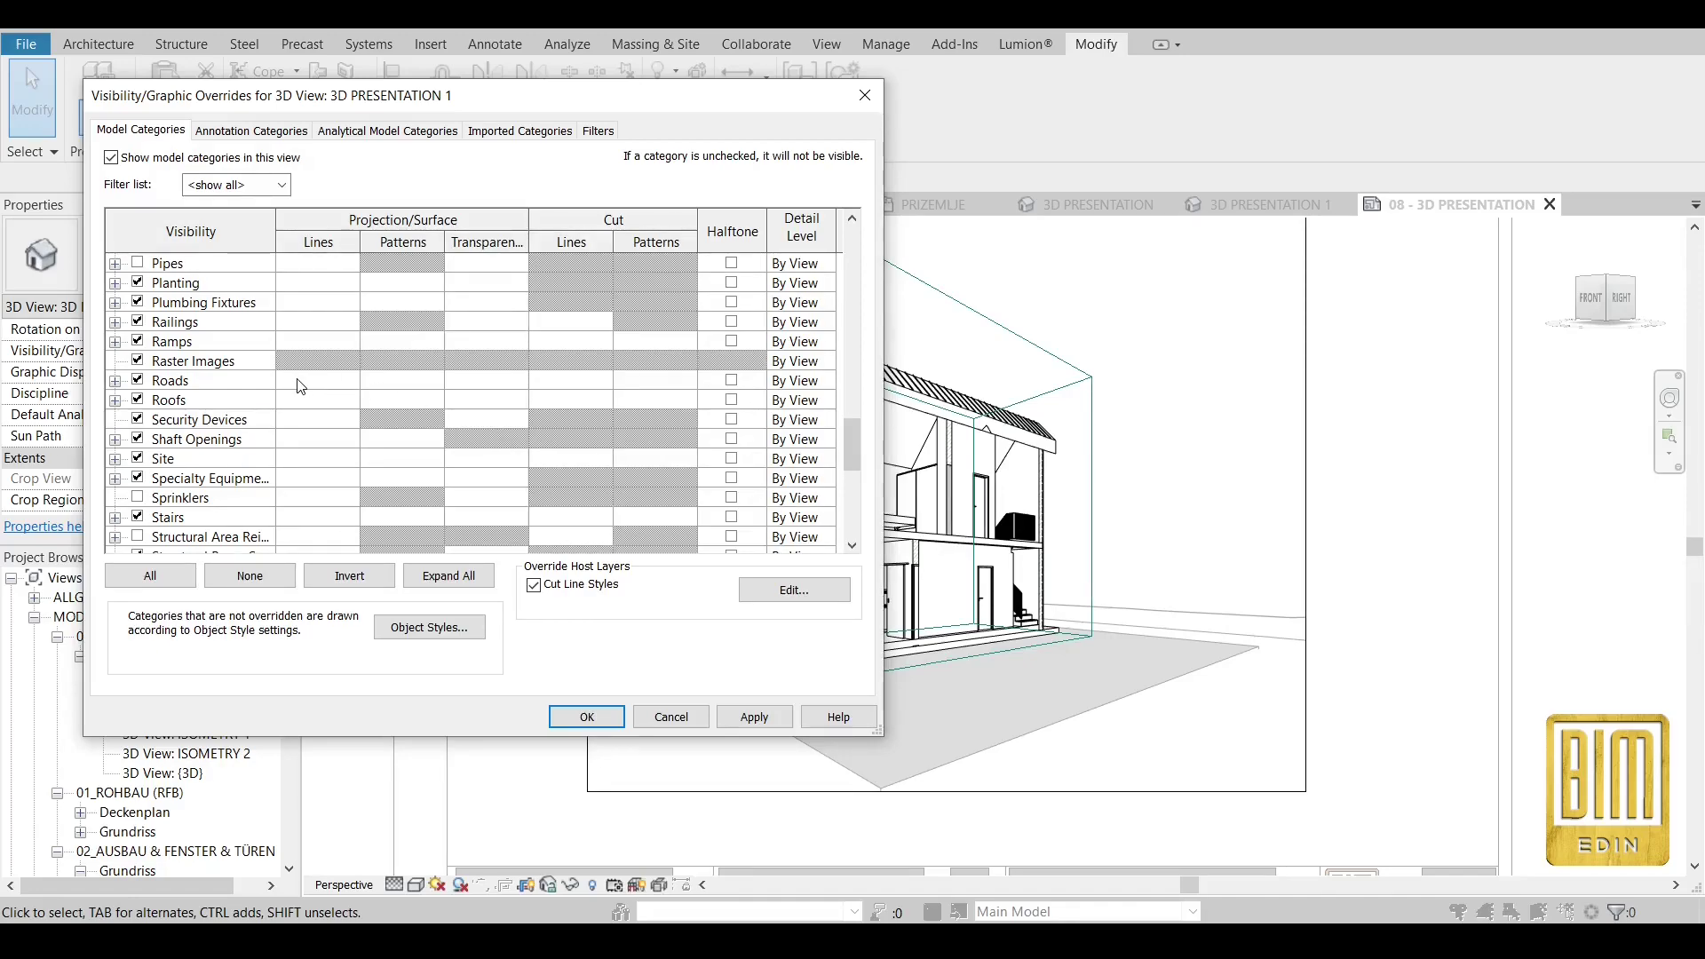
pyautogui.click(640, 405)
pyautogui.click(649, 401)
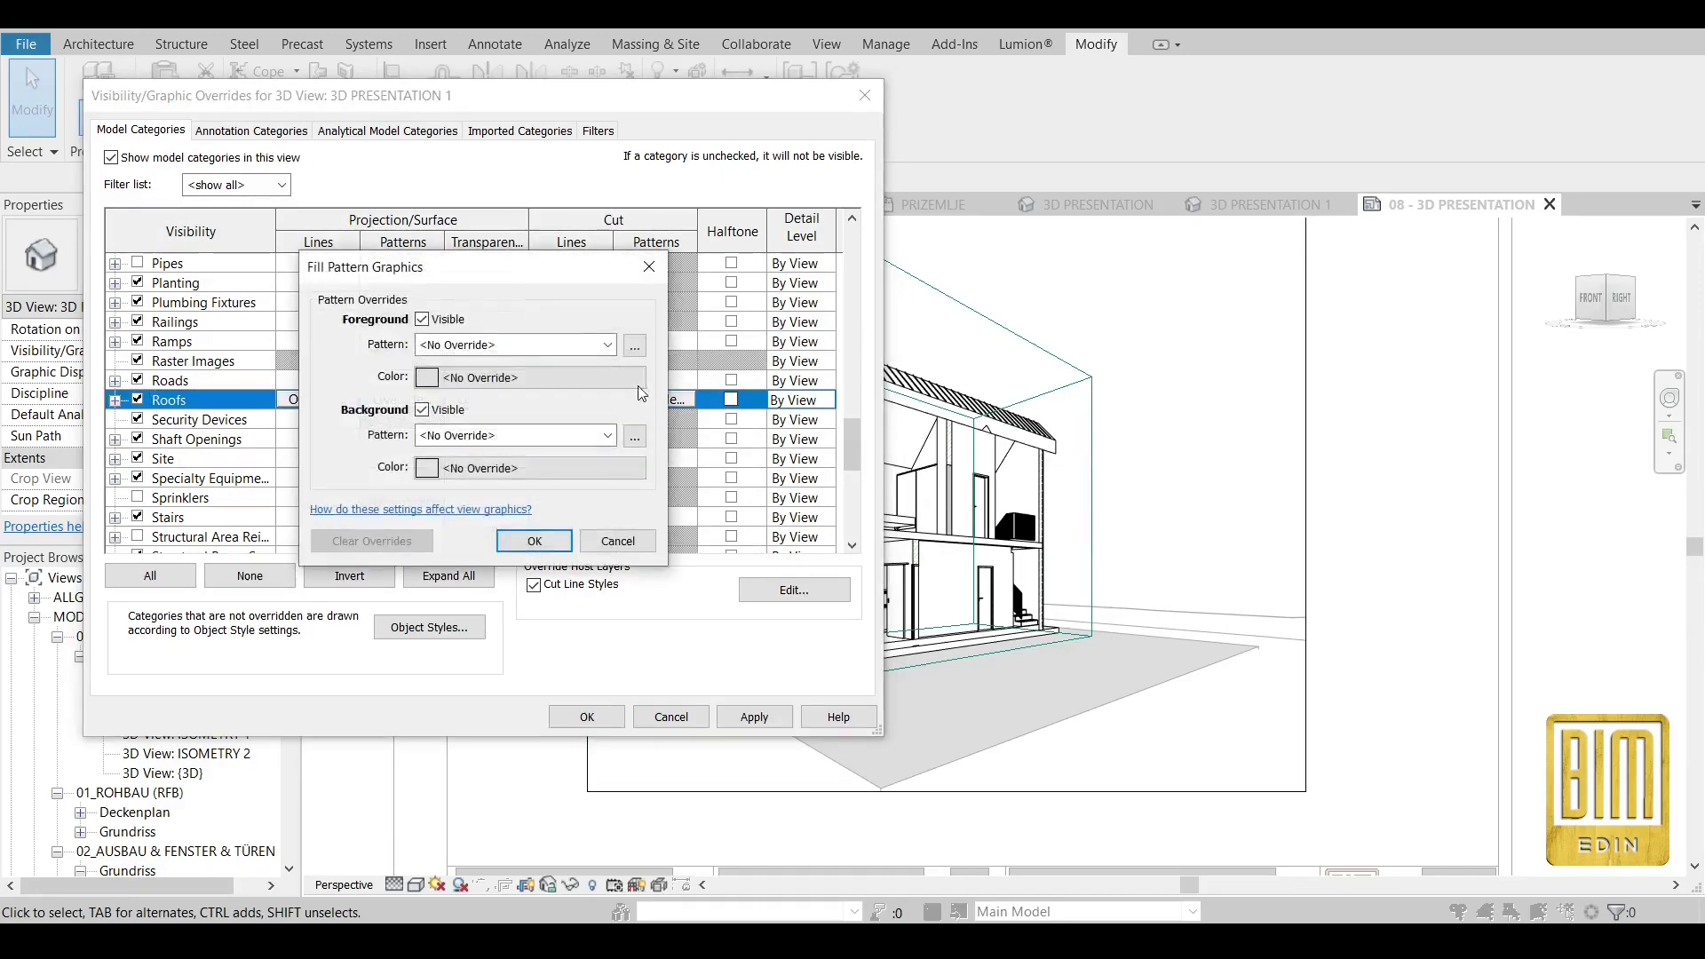
pyautogui.click(607, 345)
pyautogui.click(606, 385)
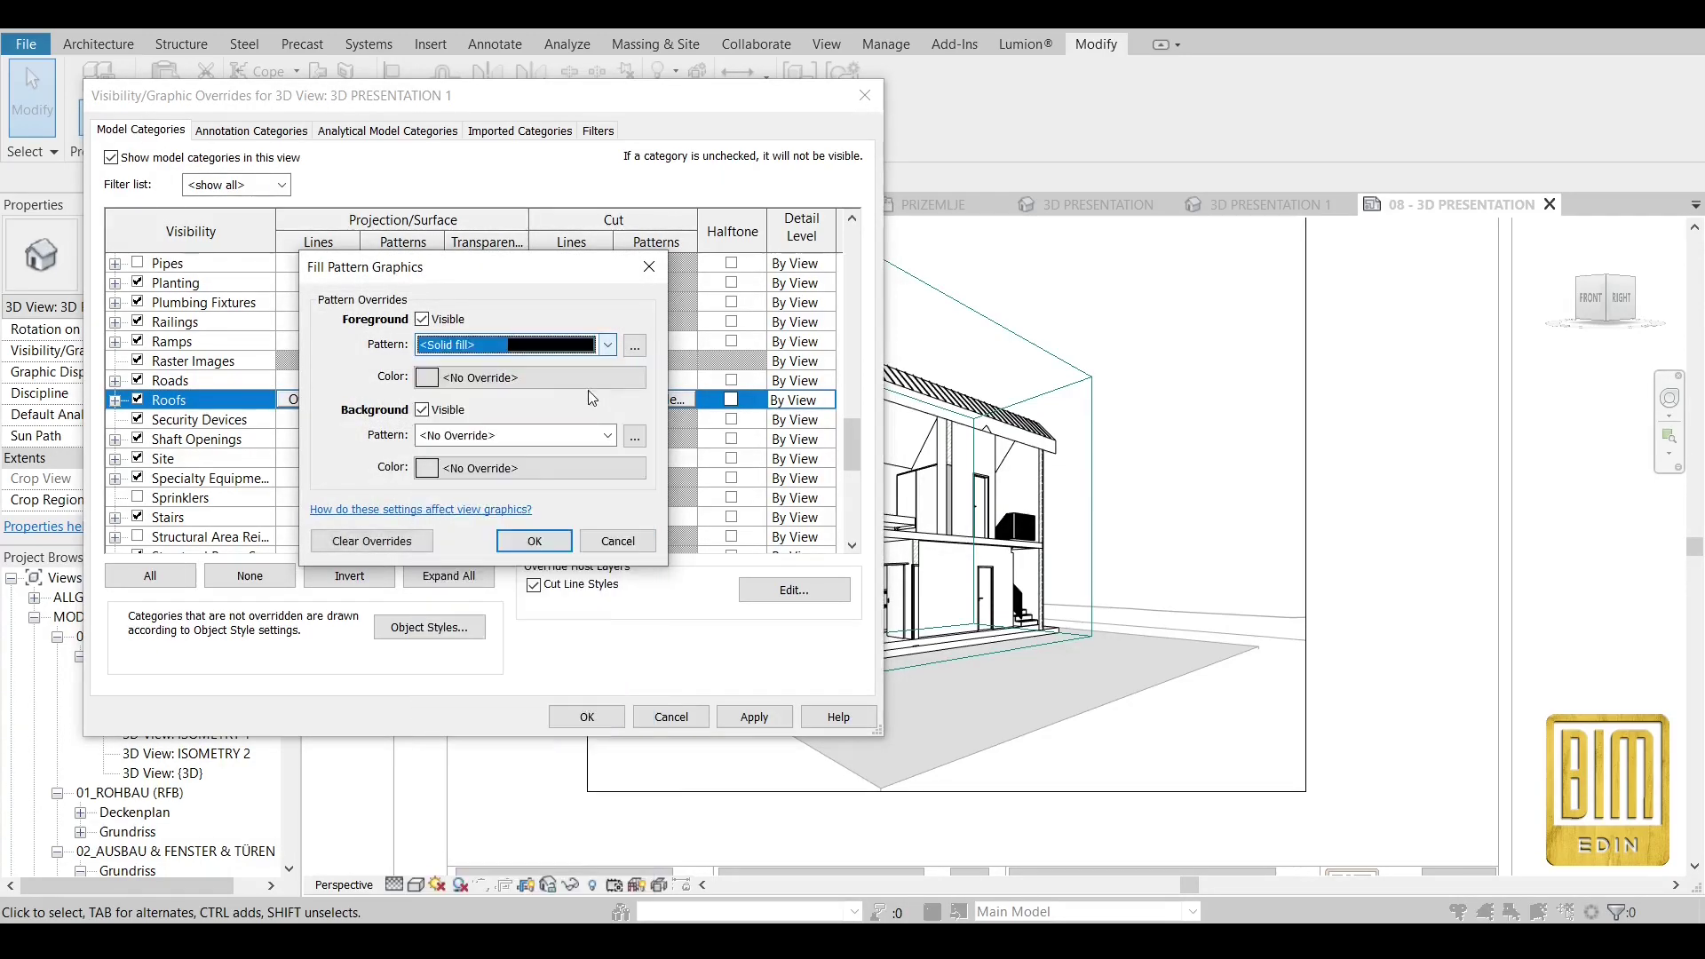
pyautogui.click(488, 386)
pyautogui.click(266, 380)
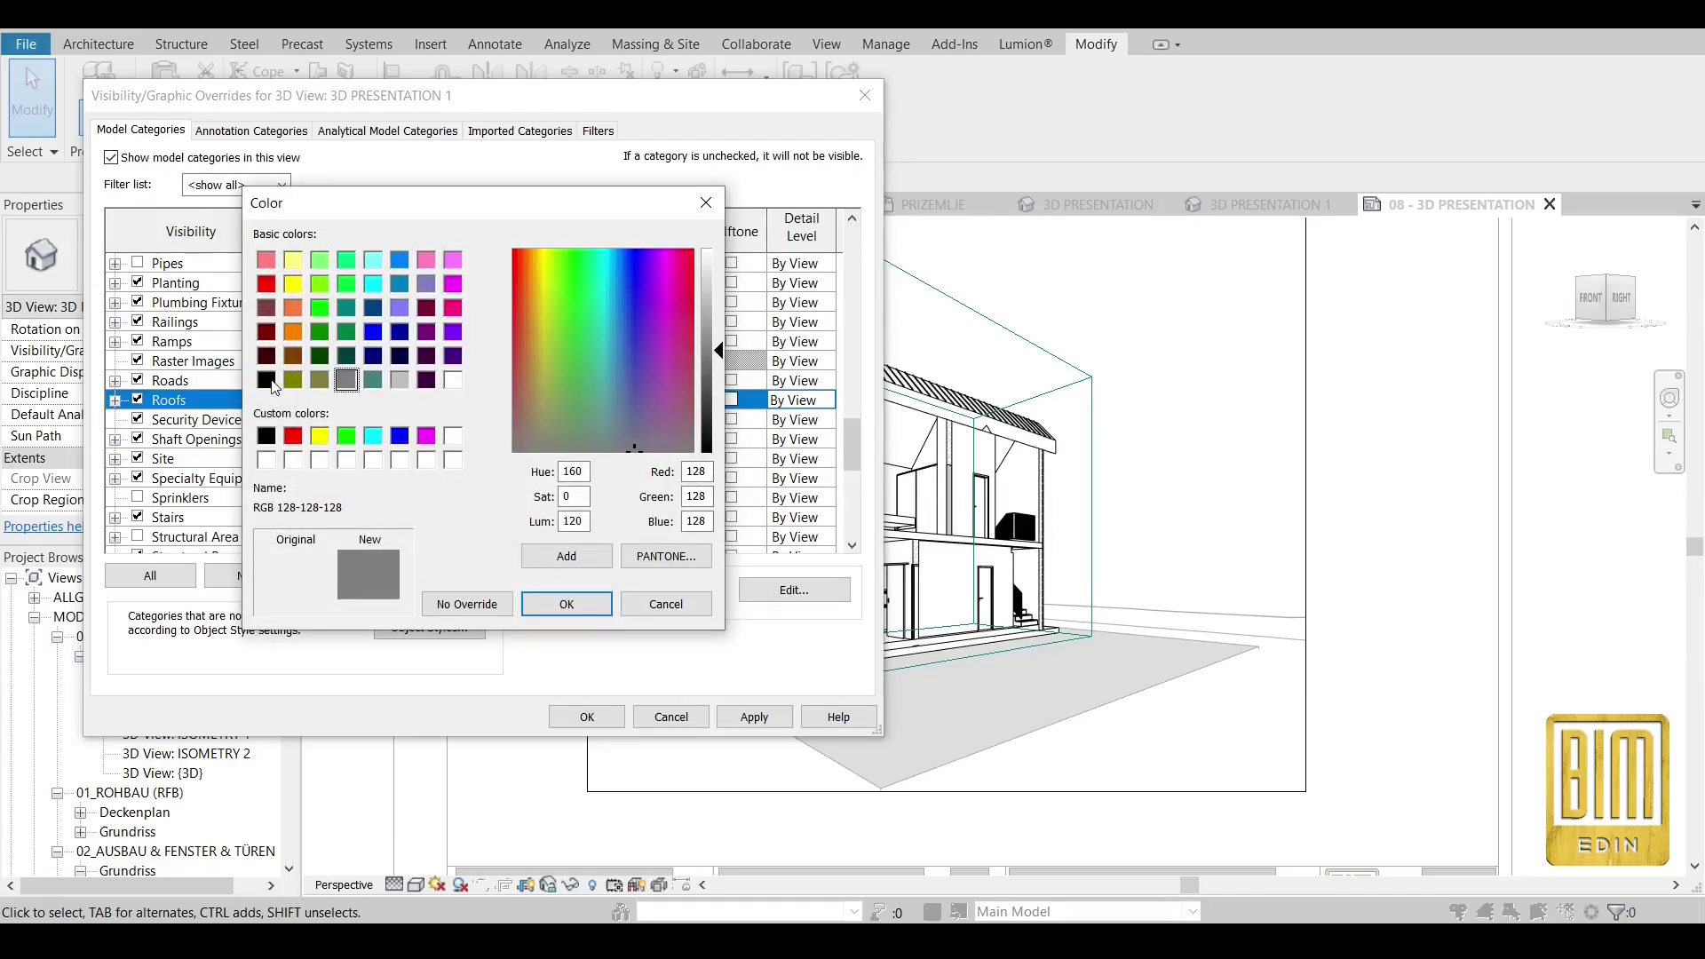
pyautogui.click(565, 605)
pyautogui.click(533, 543)
# Override the Walls cut pattern with a black solid fill and apply the overrides to the view.
pyautogui.scroll(-6, 524, 453)
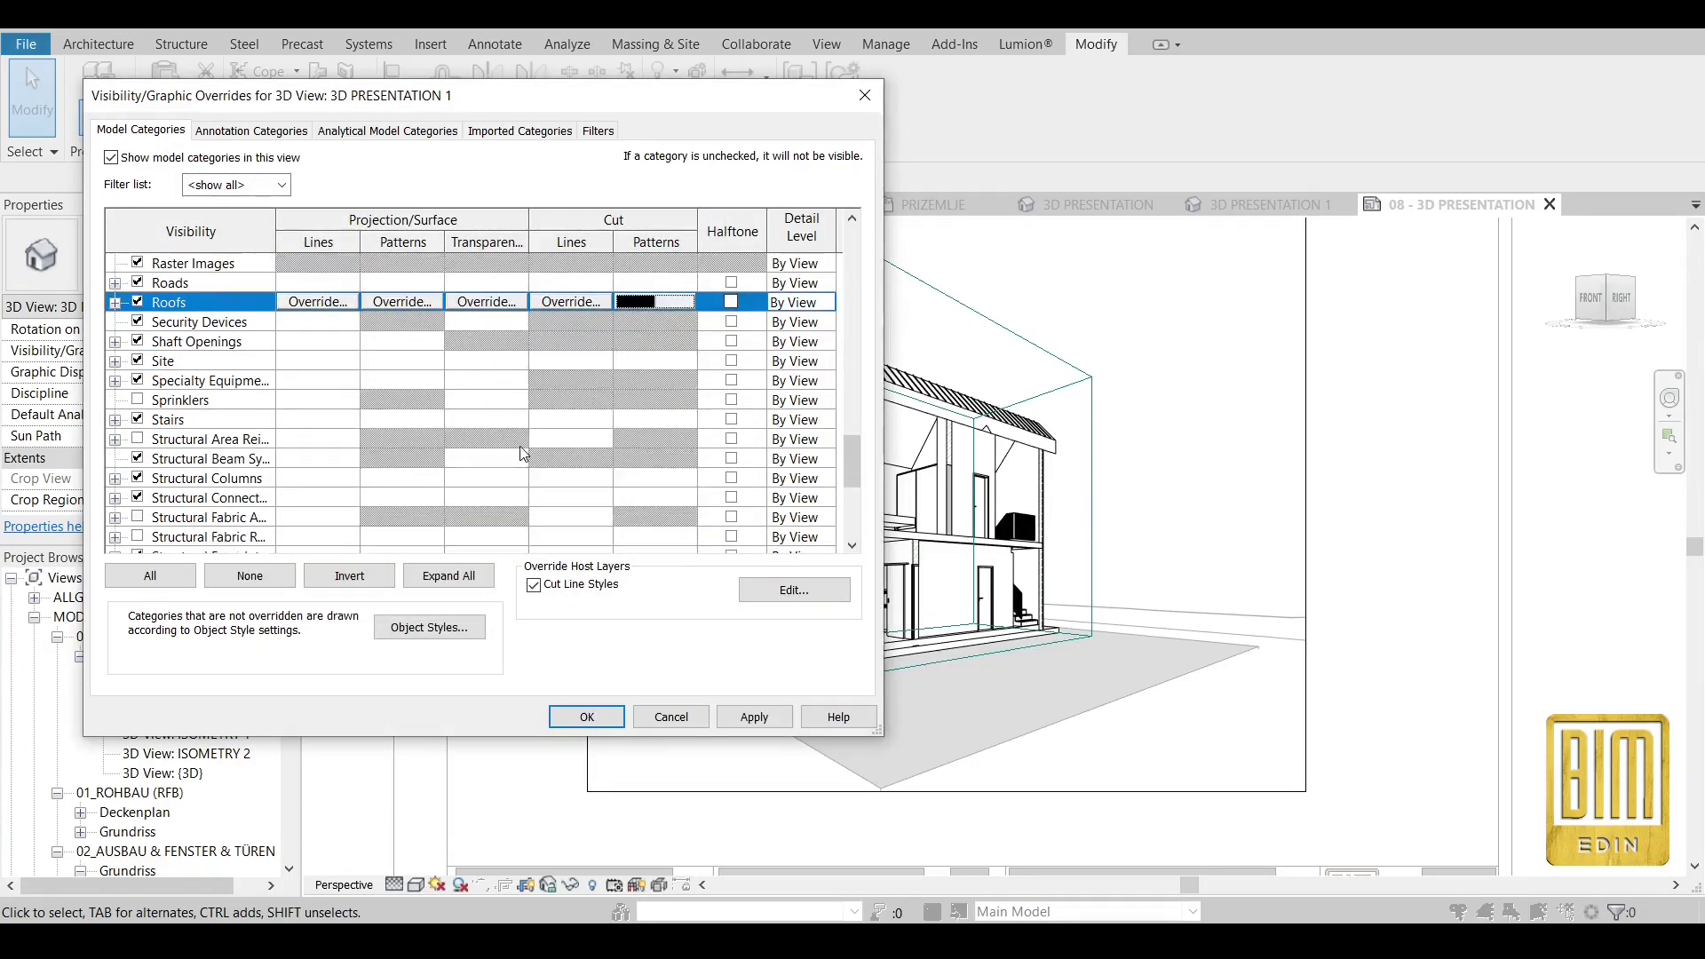
pyautogui.scroll(-1, 524, 454)
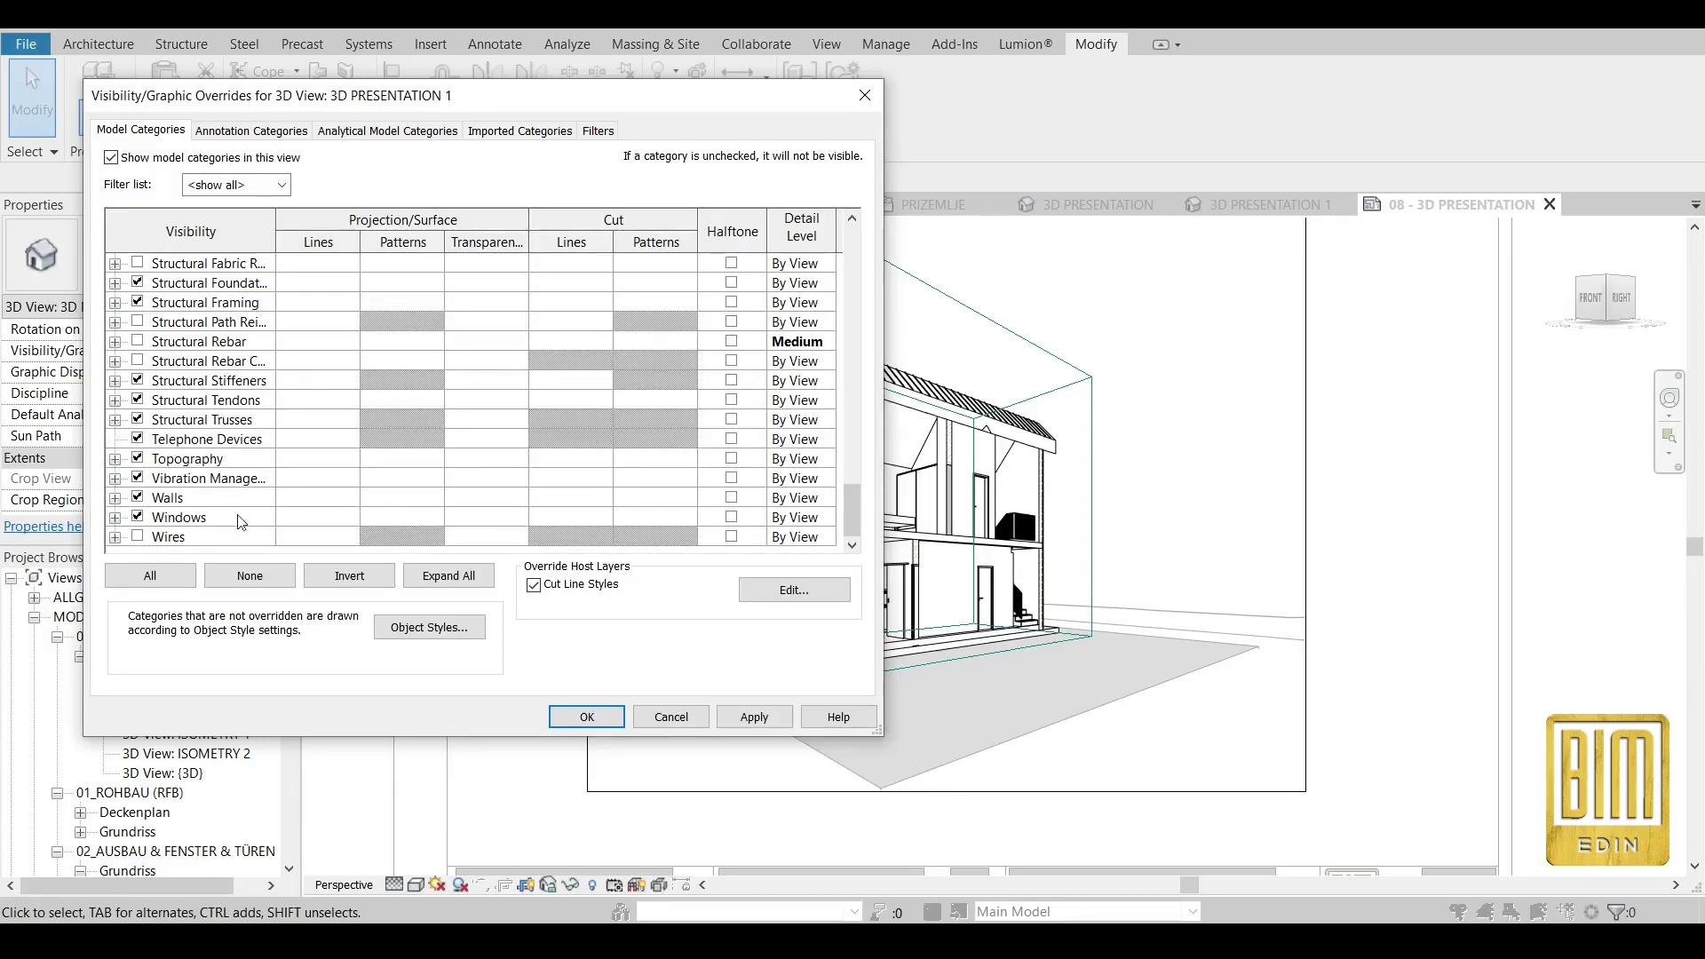
pyautogui.click(647, 497)
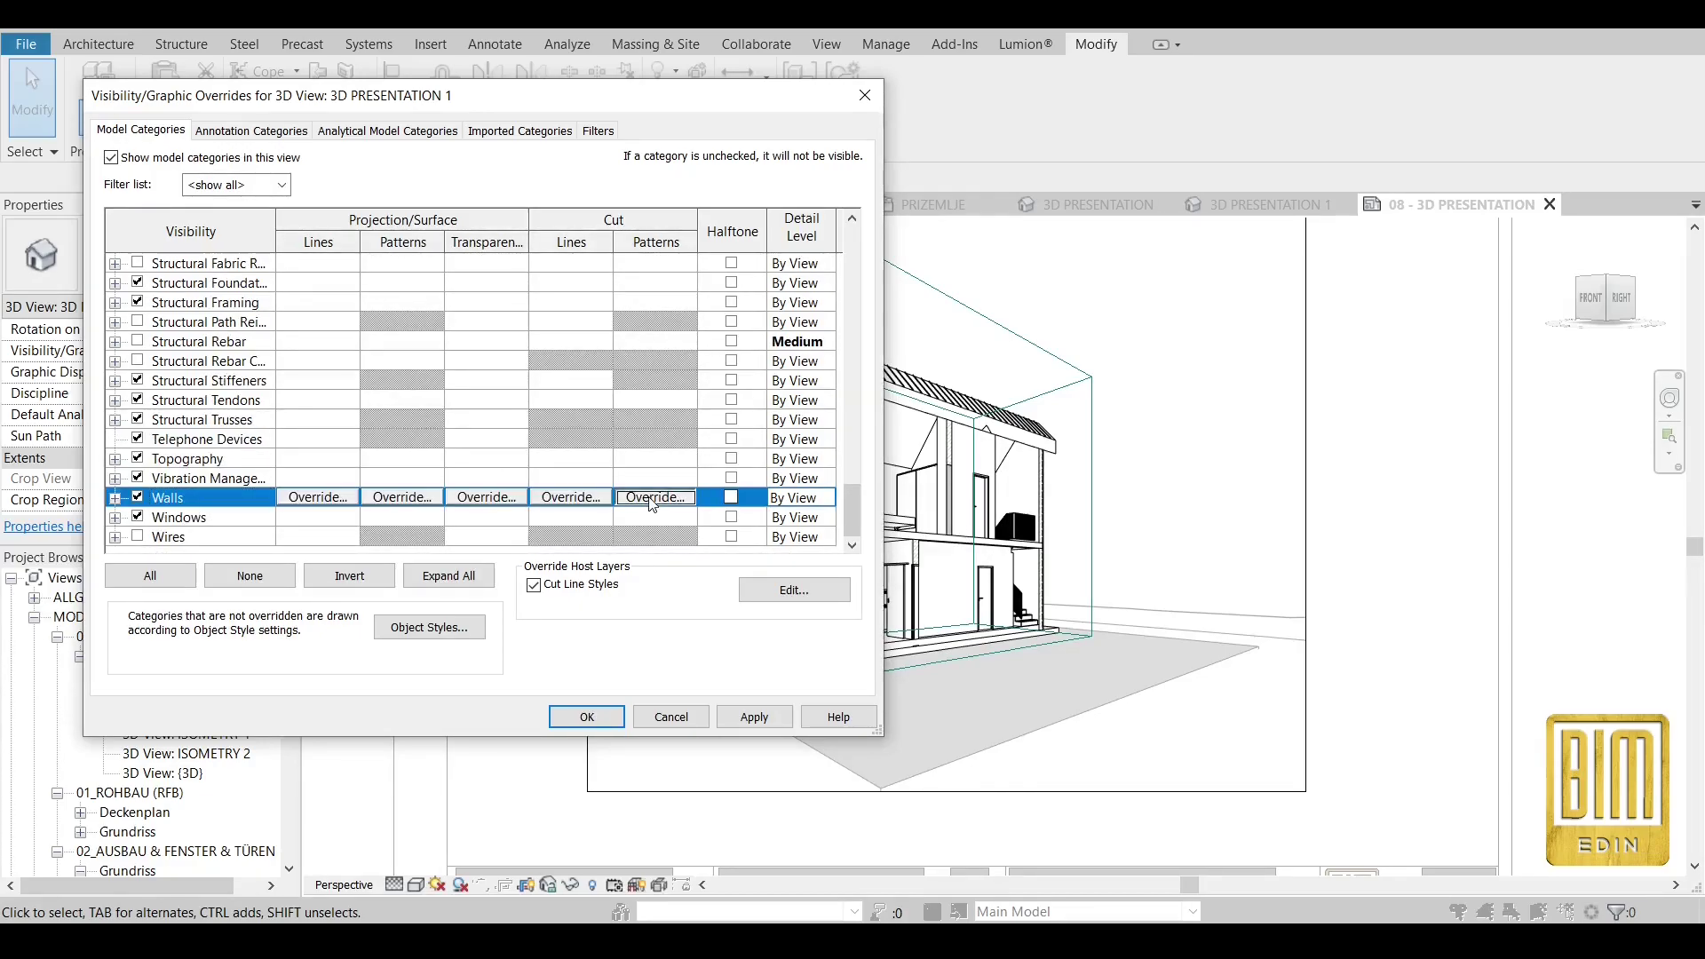
pyautogui.click(647, 497)
pyautogui.click(607, 345)
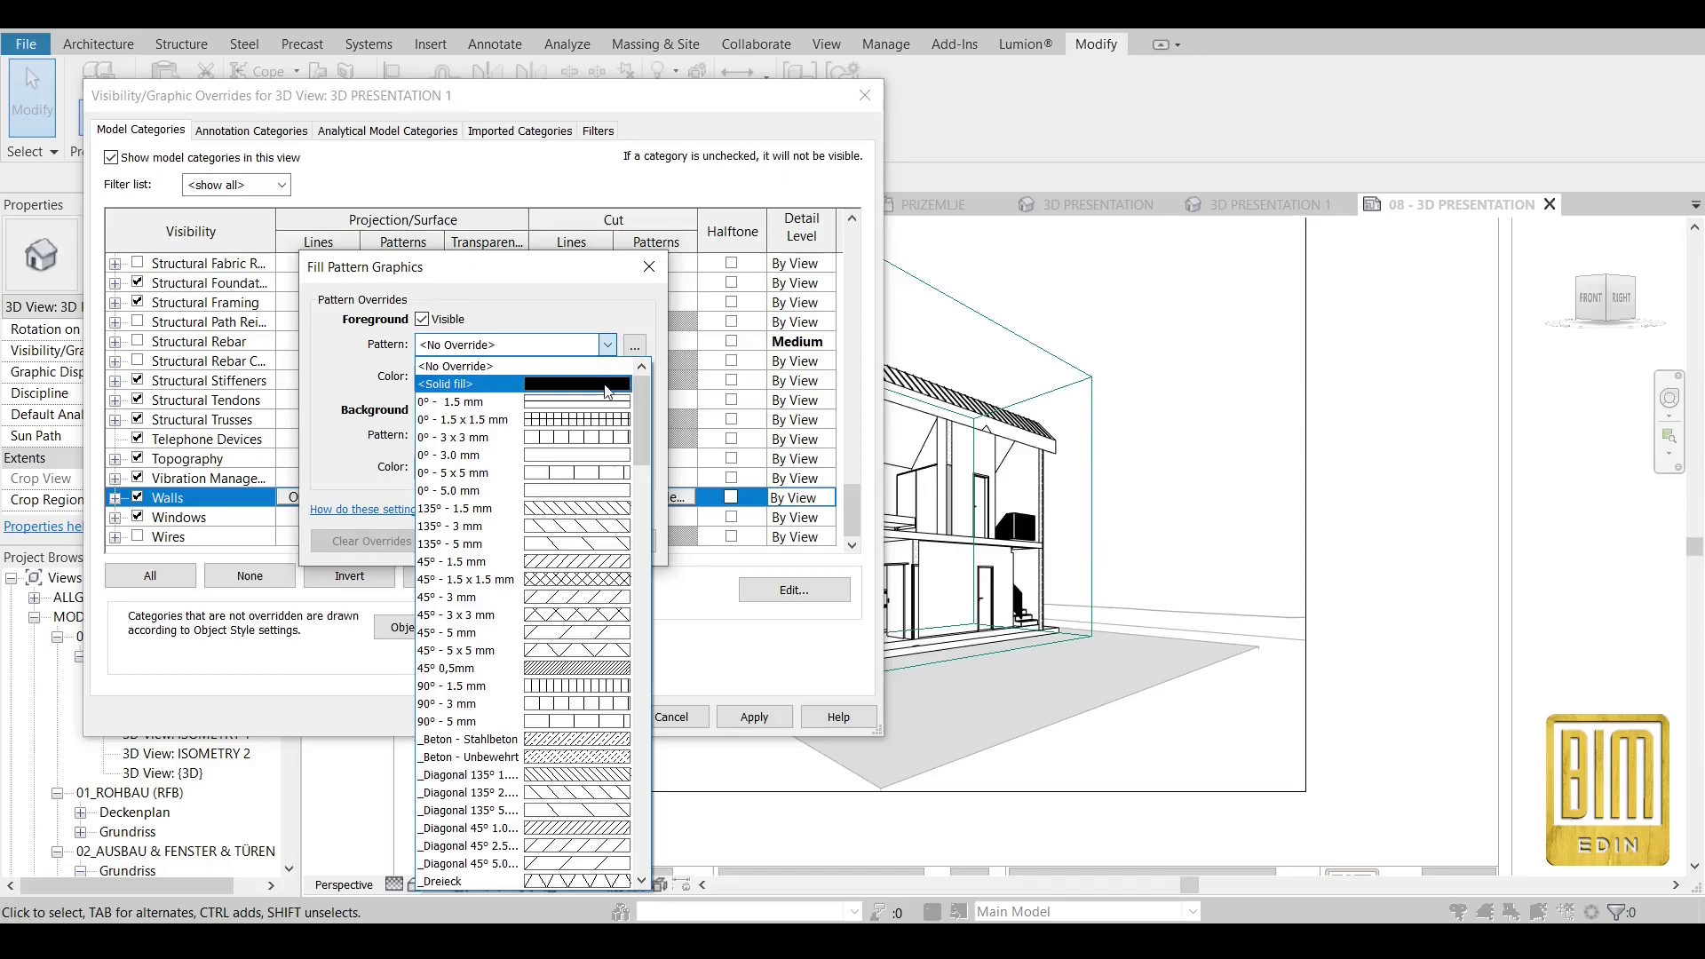
pyautogui.click(462, 383)
pyautogui.click(499, 377)
pyautogui.click(266, 380)
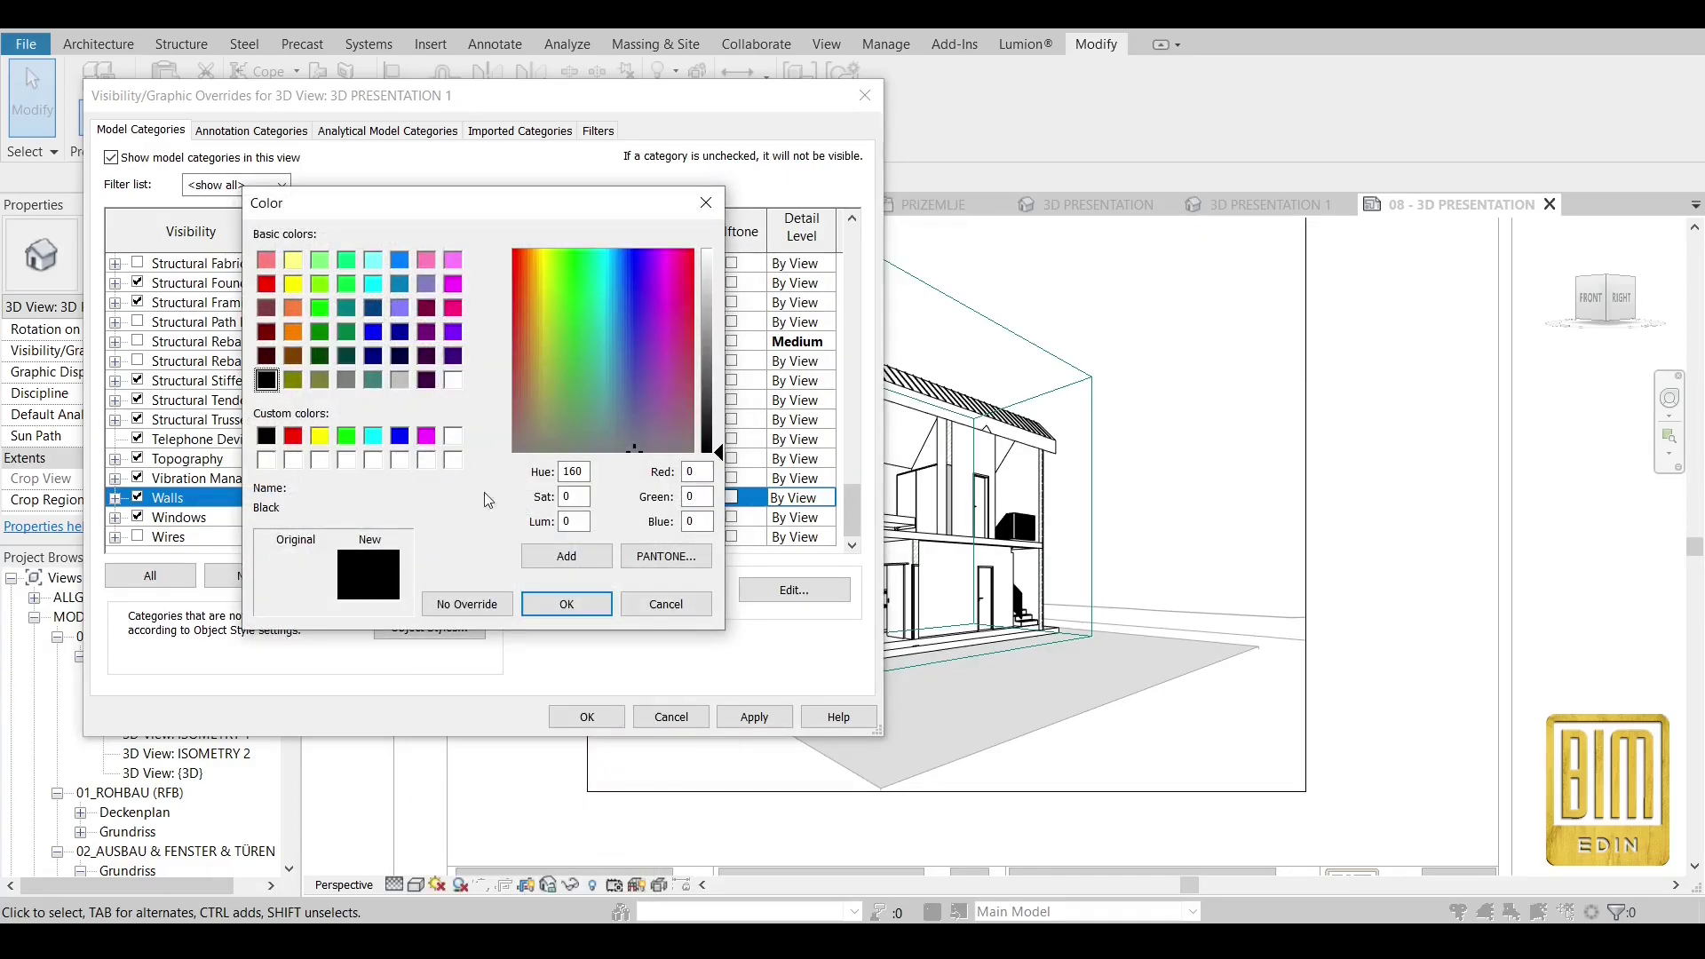
pyautogui.click(584, 604)
pyautogui.click(560, 543)
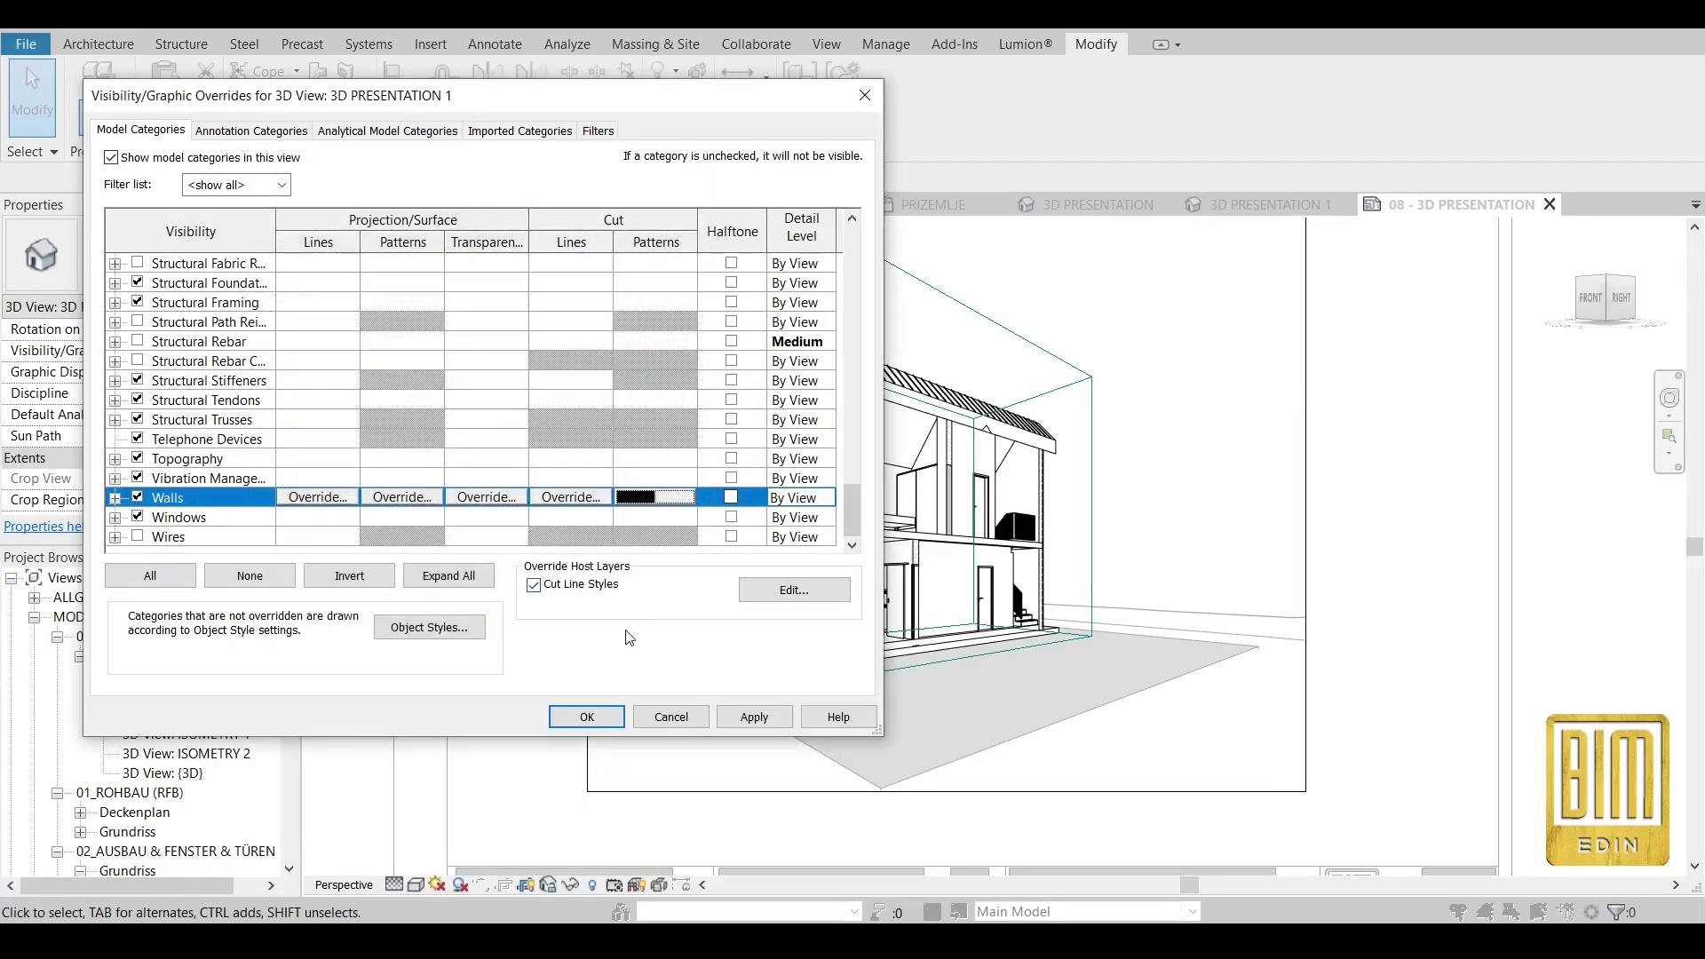
pyautogui.click(752, 715)
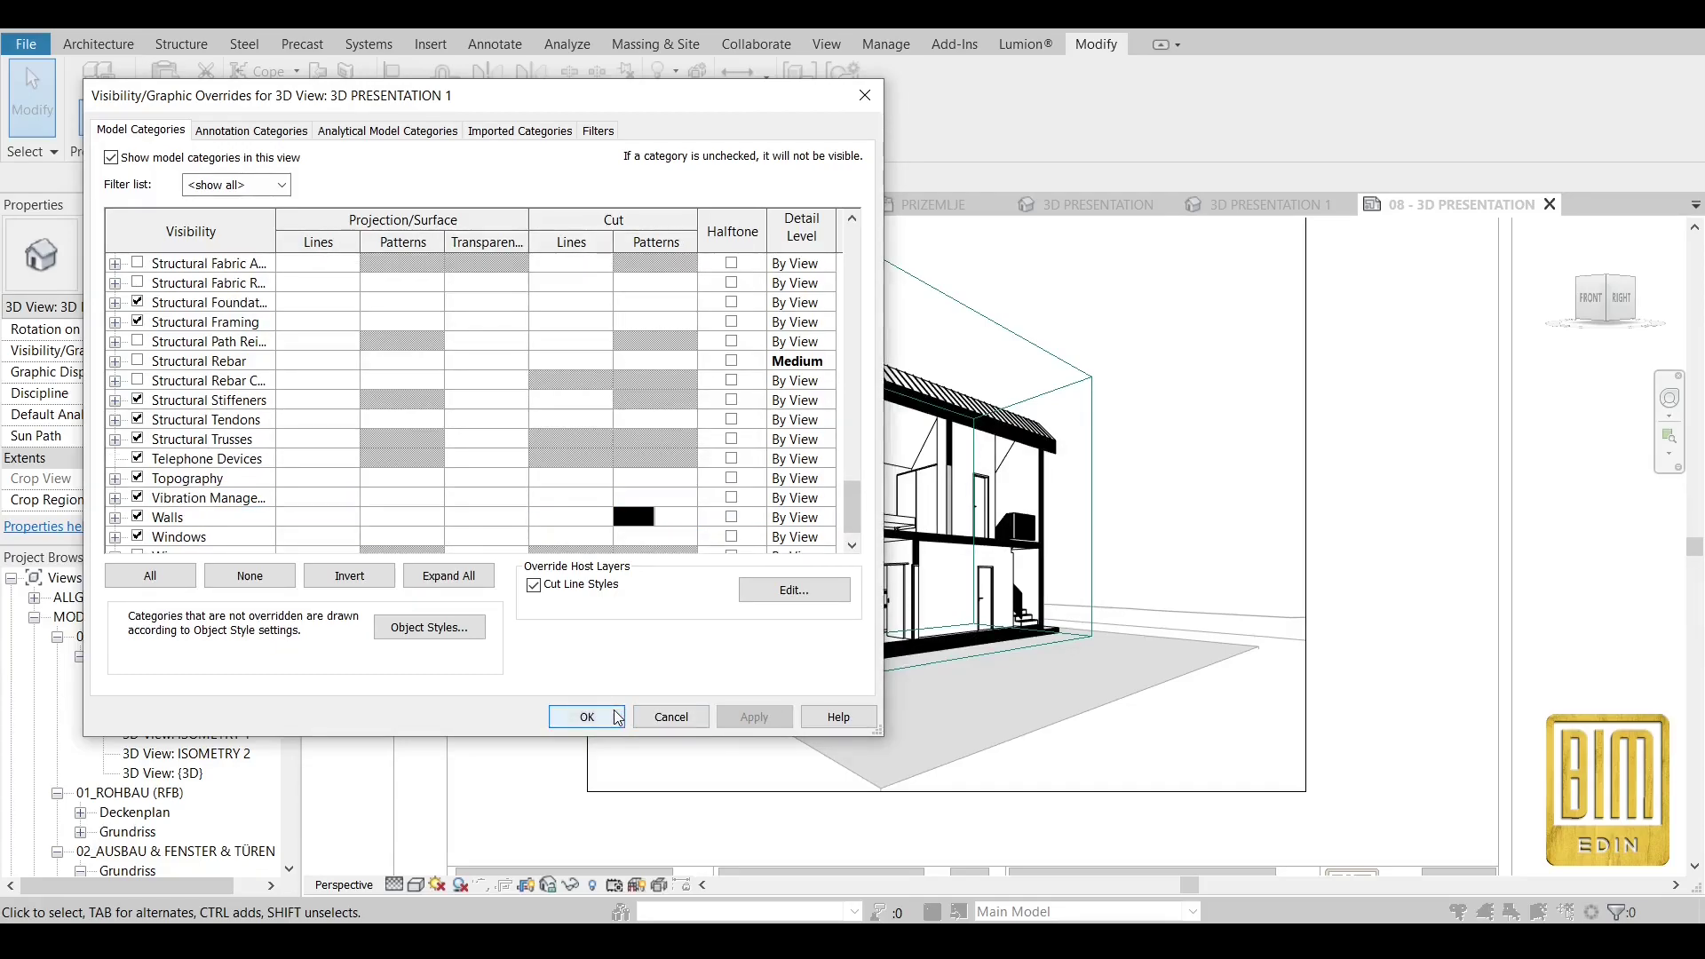
pyautogui.click(586, 717)
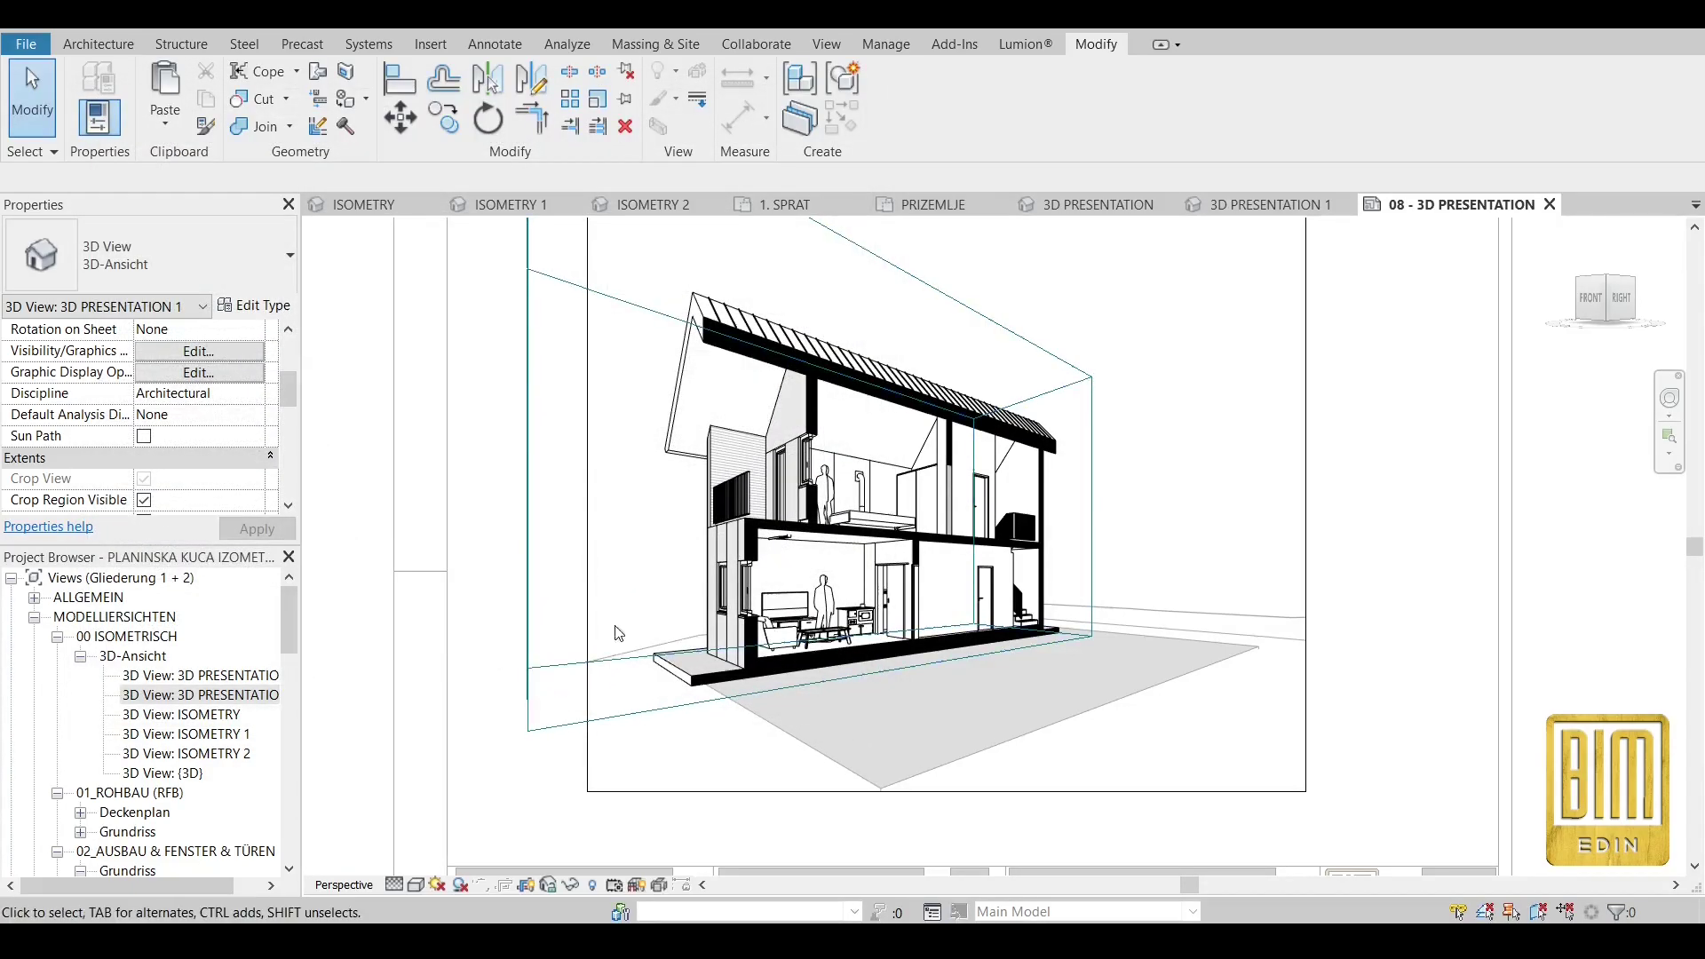
# Shift the section box's long cutting face slightly outward so it cuts through the windows in the far gable wall.
pyautogui.click(927, 291)
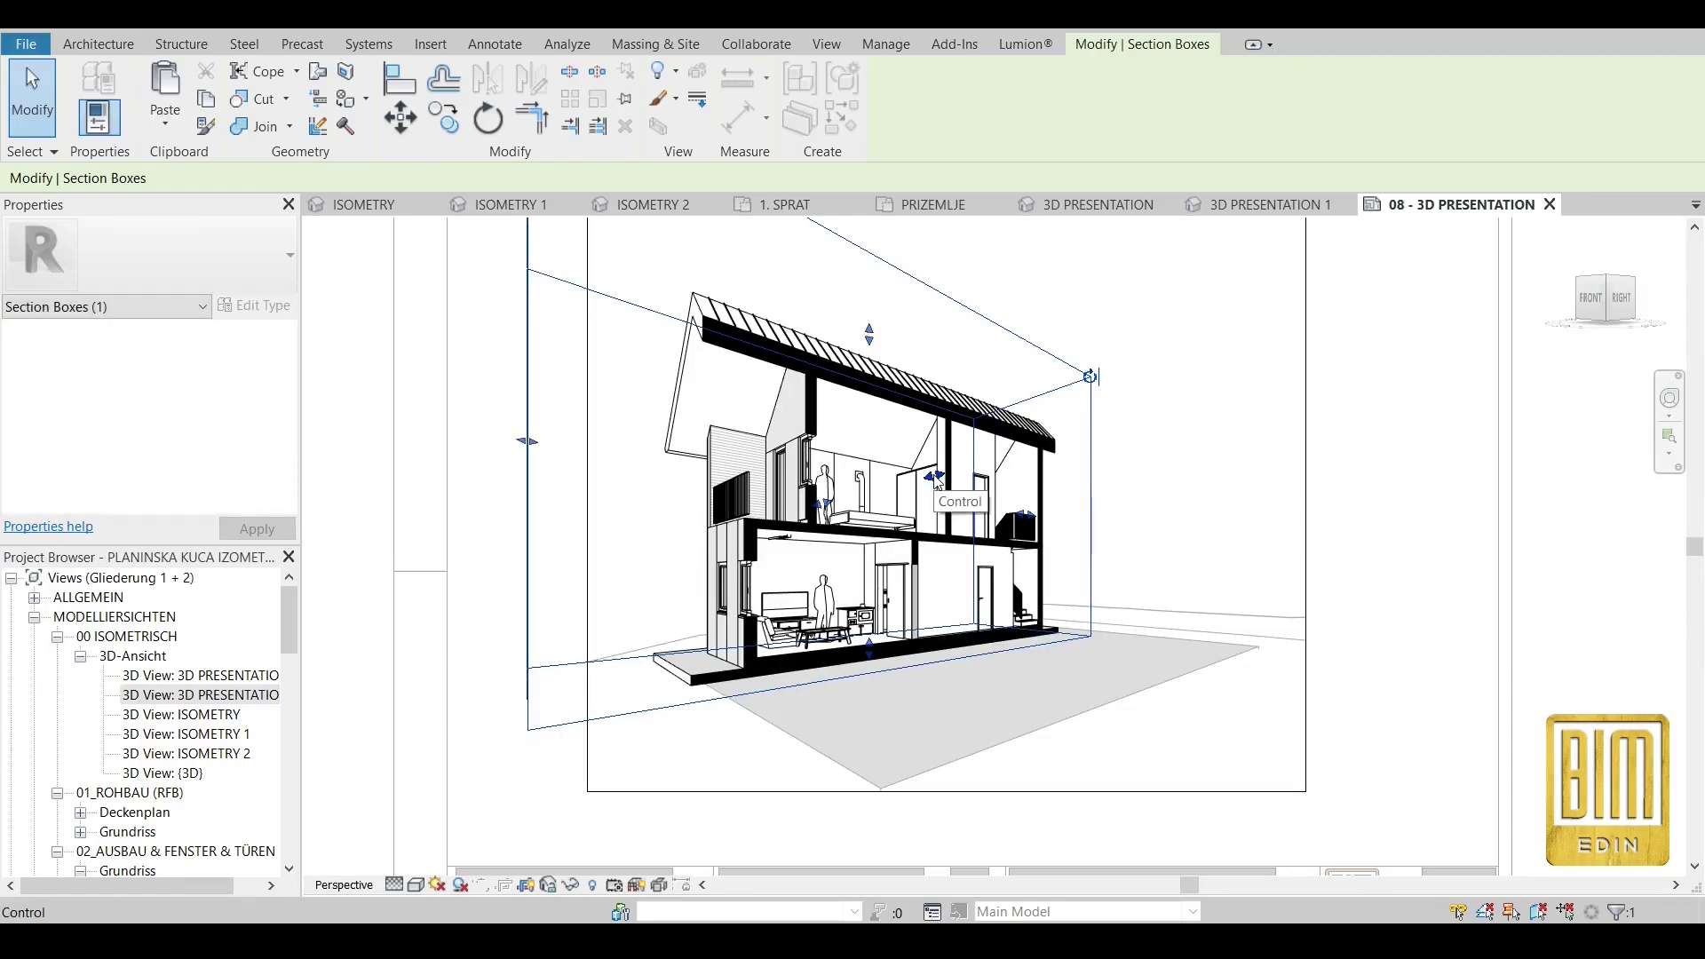
pyautogui.moveTo(936, 479); pyautogui.dragTo(943, 475)
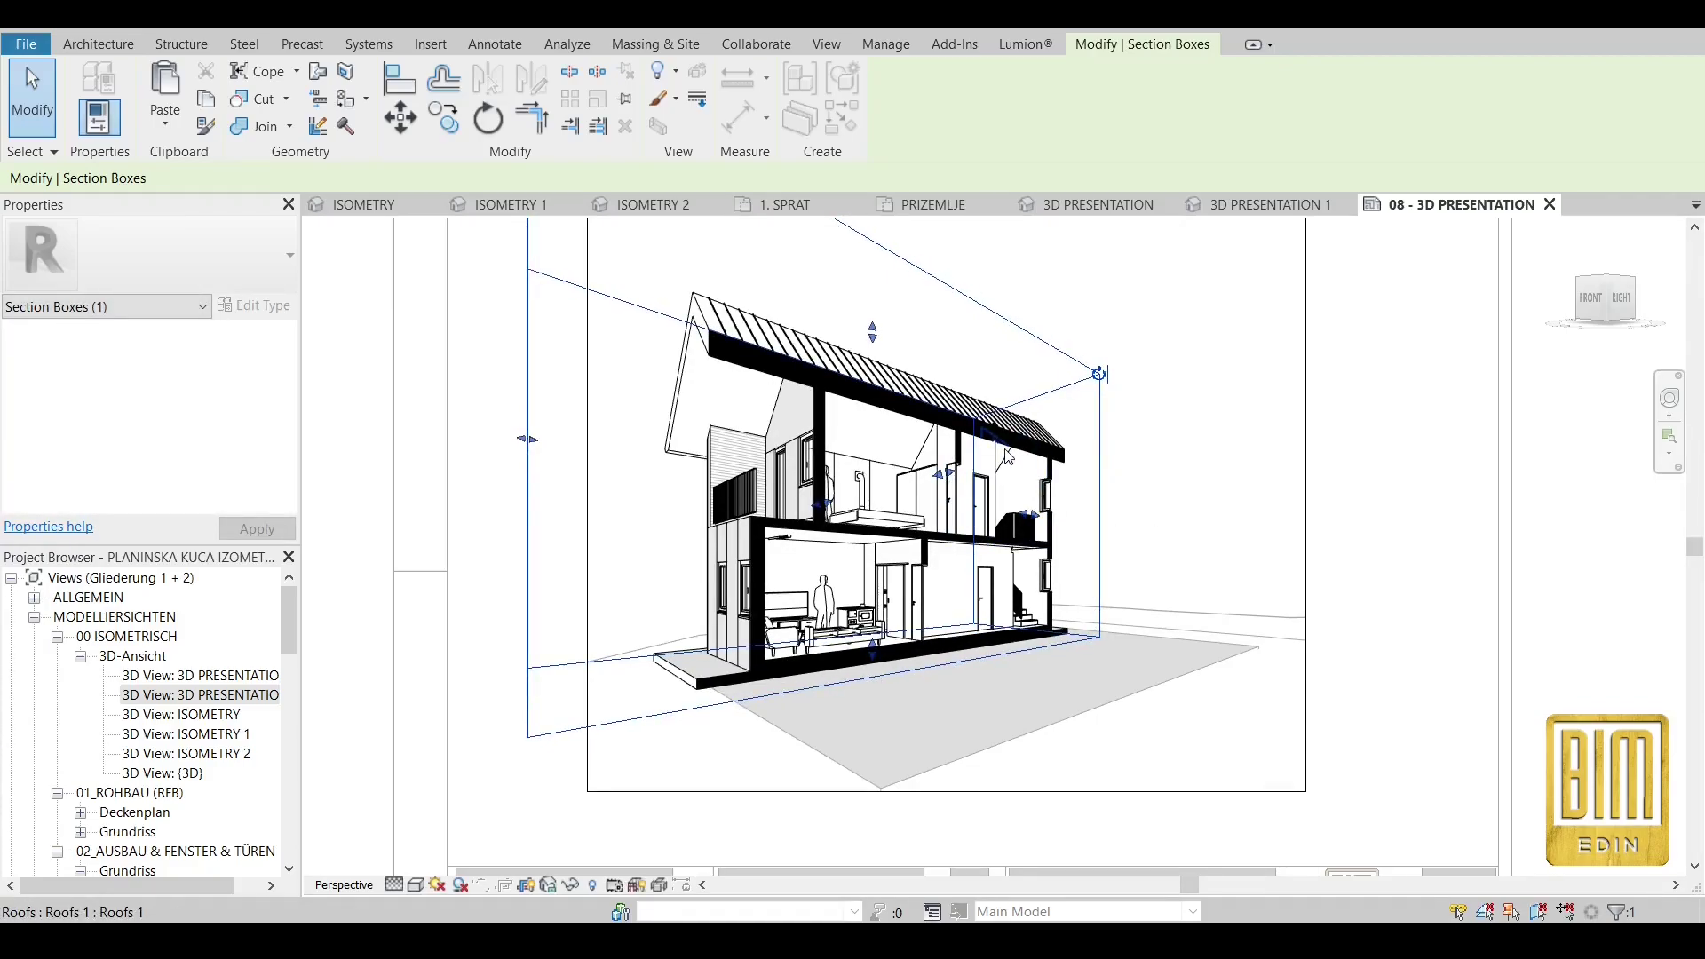
pyautogui.moveTo(947, 479); pyautogui.dragTo(945, 474)
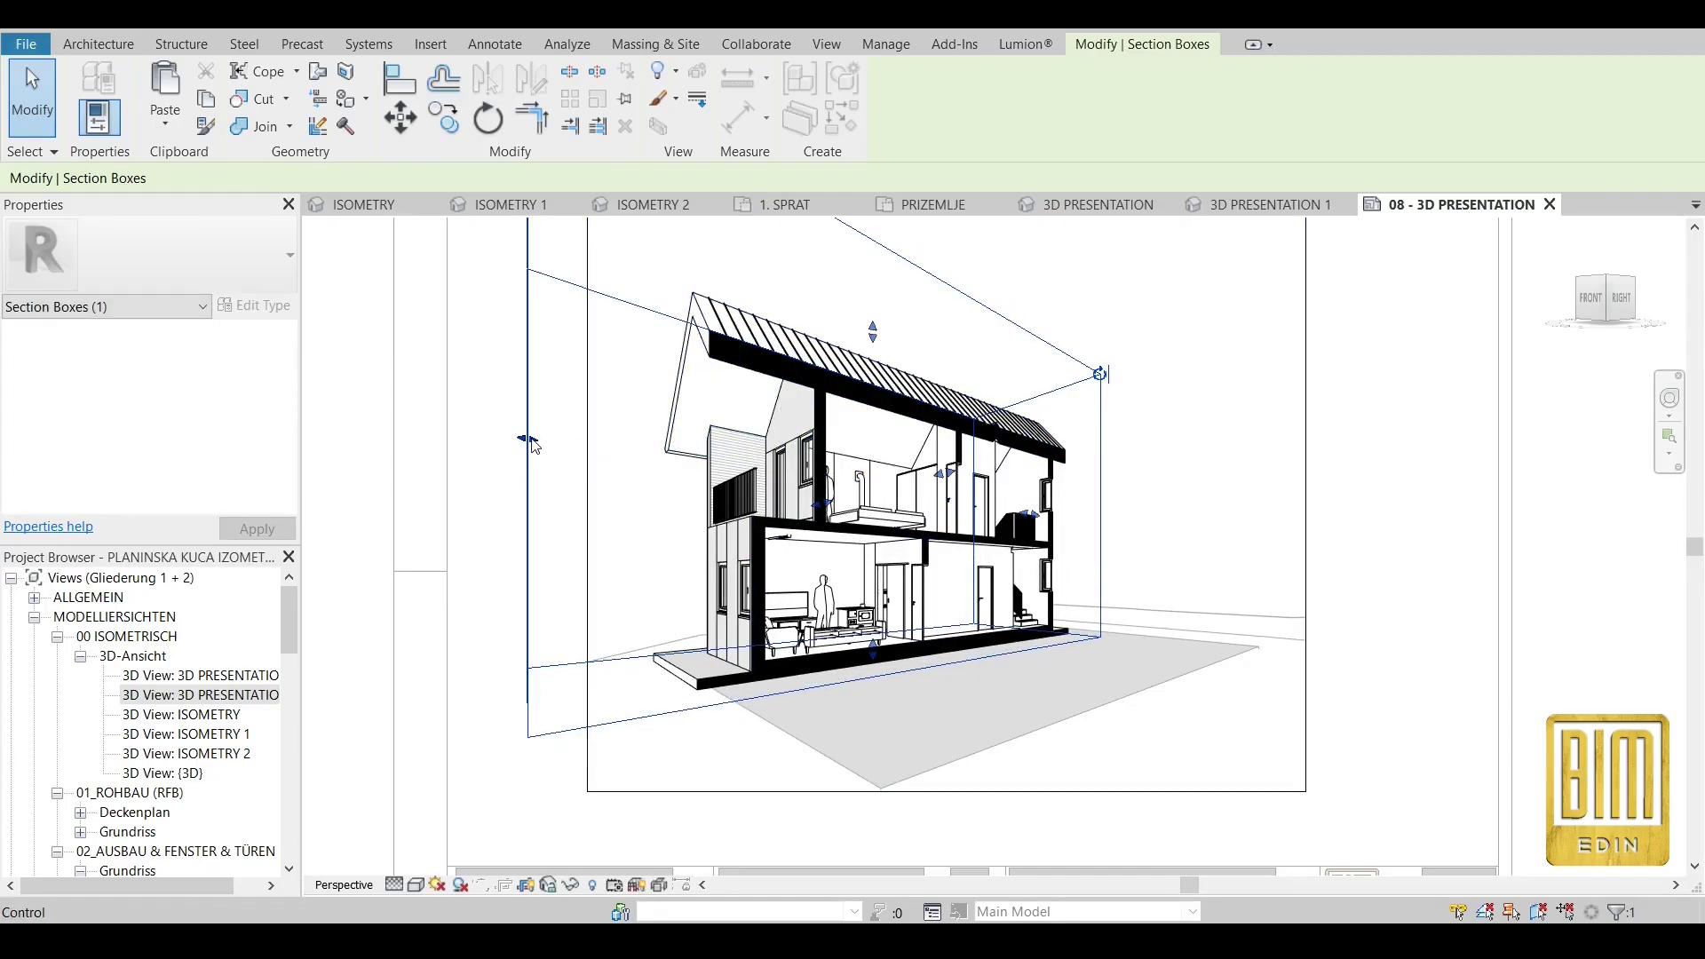
# Pull the section box's front gable-side face into the house past the balcony to cut the front rooms, and deactivate the view.
pyautogui.moveTo(529, 439); pyautogui.dragTo(530, 439)
pyautogui.moveTo(656, 434); pyautogui.dragTo(771, 477)
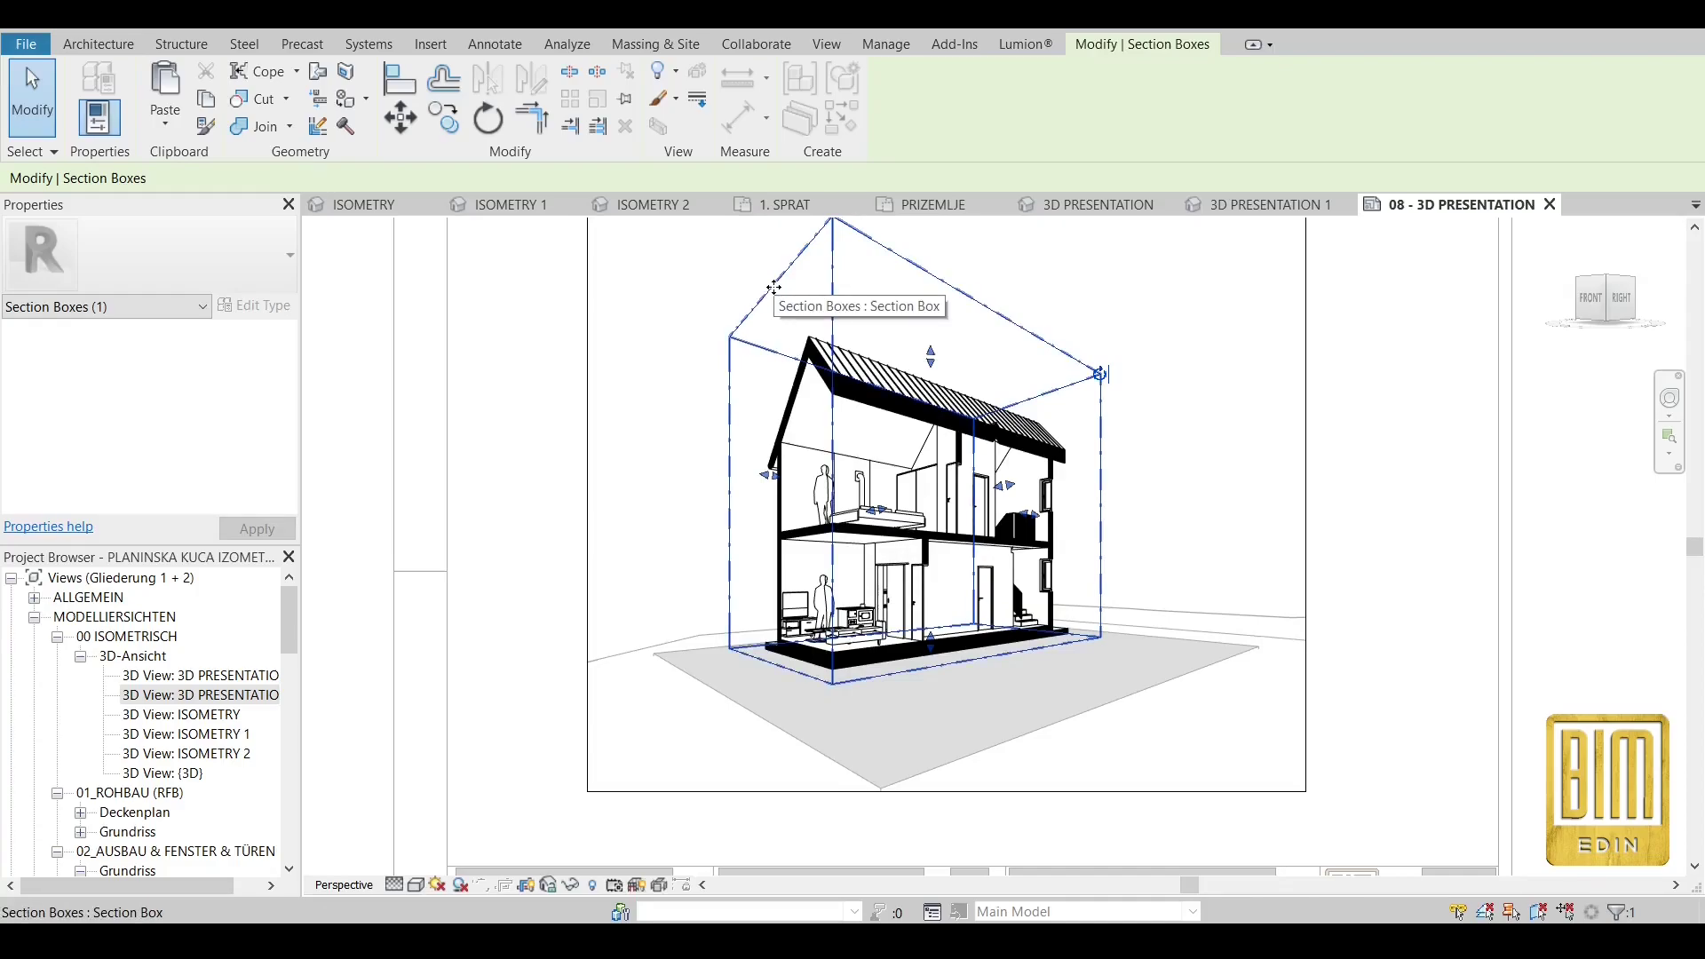
pyautogui.click(365, 497)
pyautogui.scroll(-2, 369, 484)
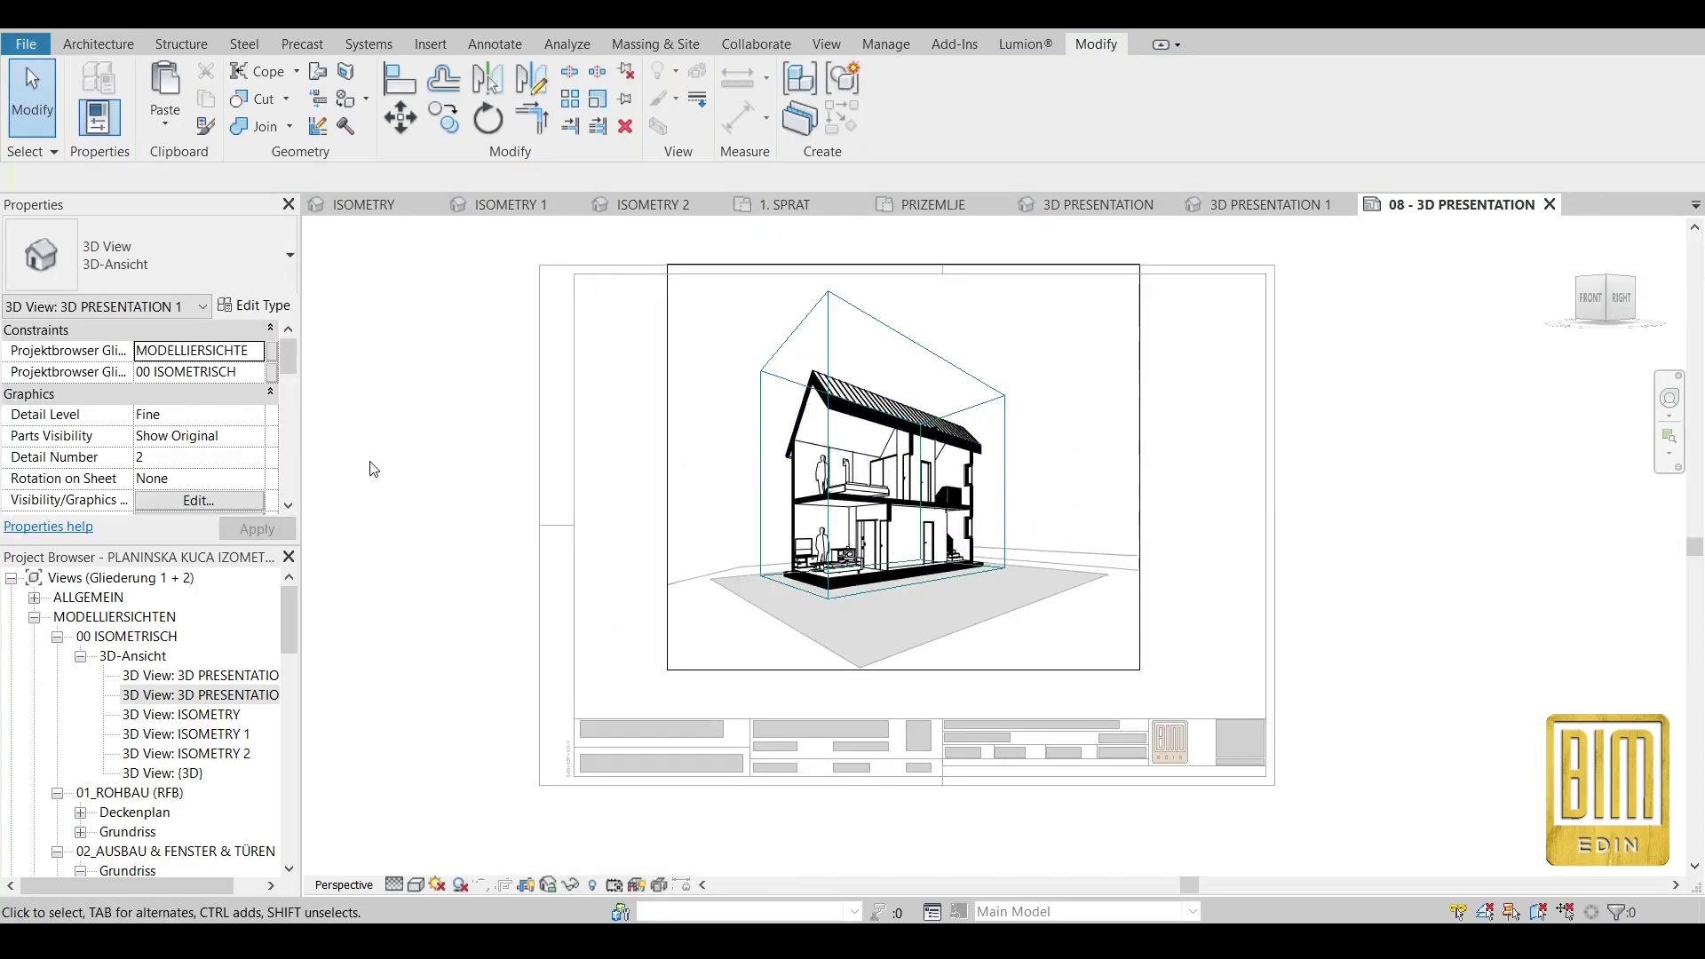
pyautogui.doubleClick(408, 463)
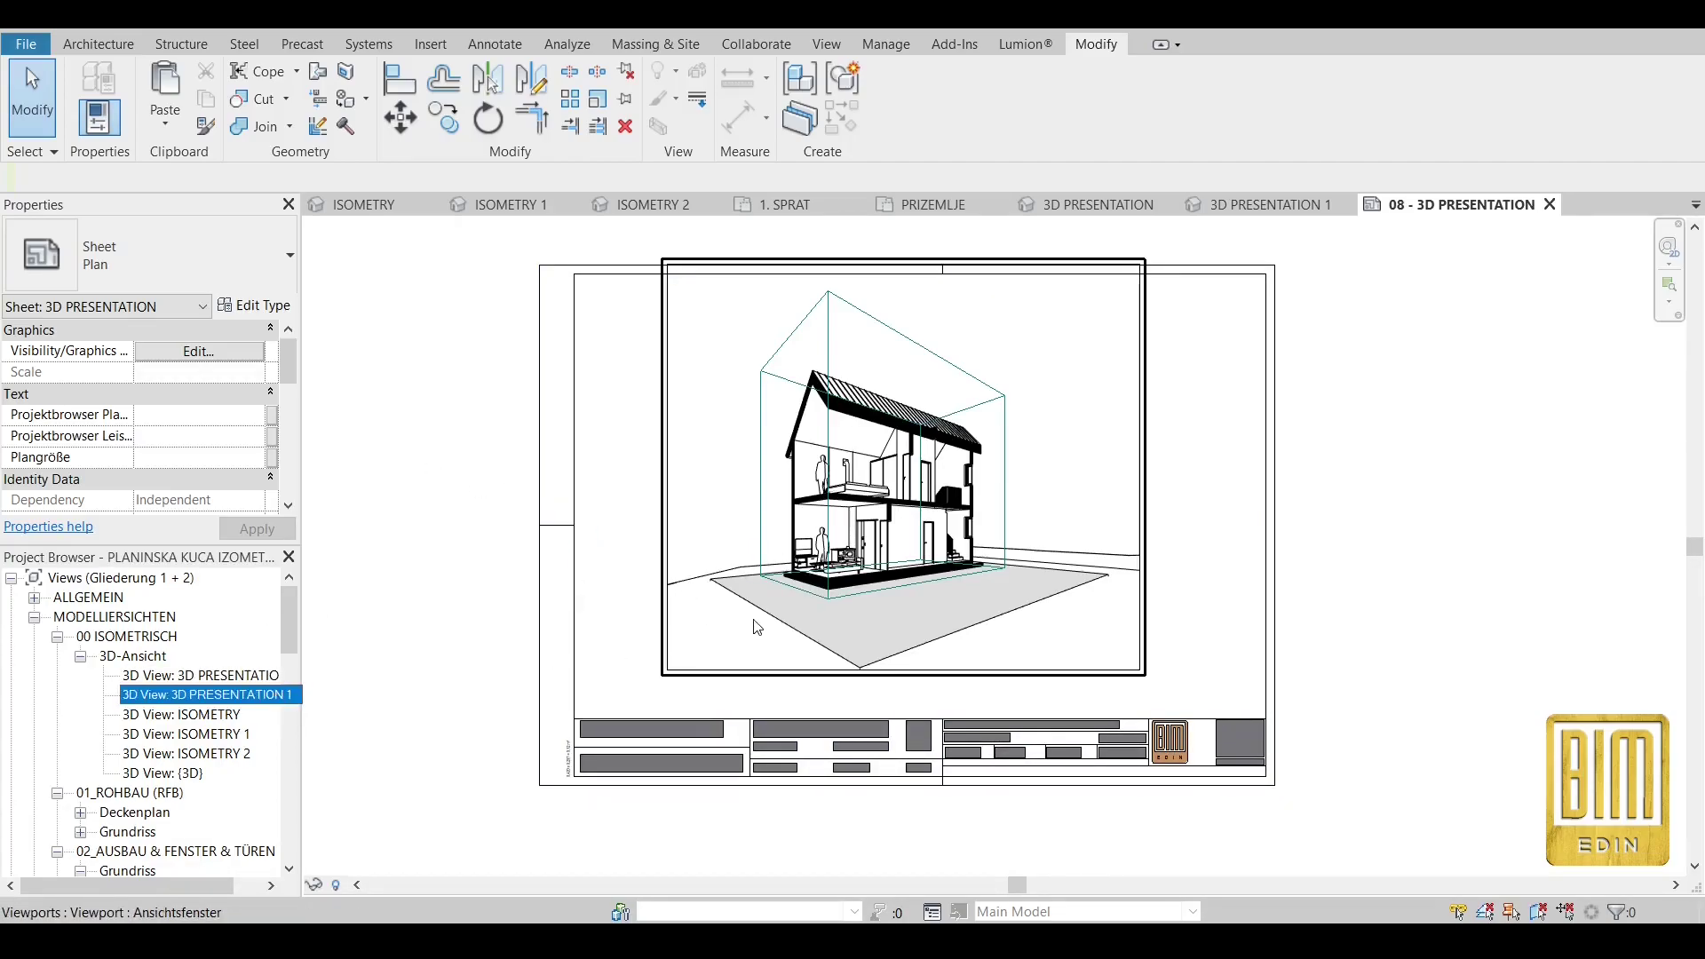
# Hide the STB 200 base floor under the house in the 3D PRESENTATION 1 view and deactivate the view.
pyautogui.scroll(4, 758, 628)
pyautogui.doubleClick(763, 581)
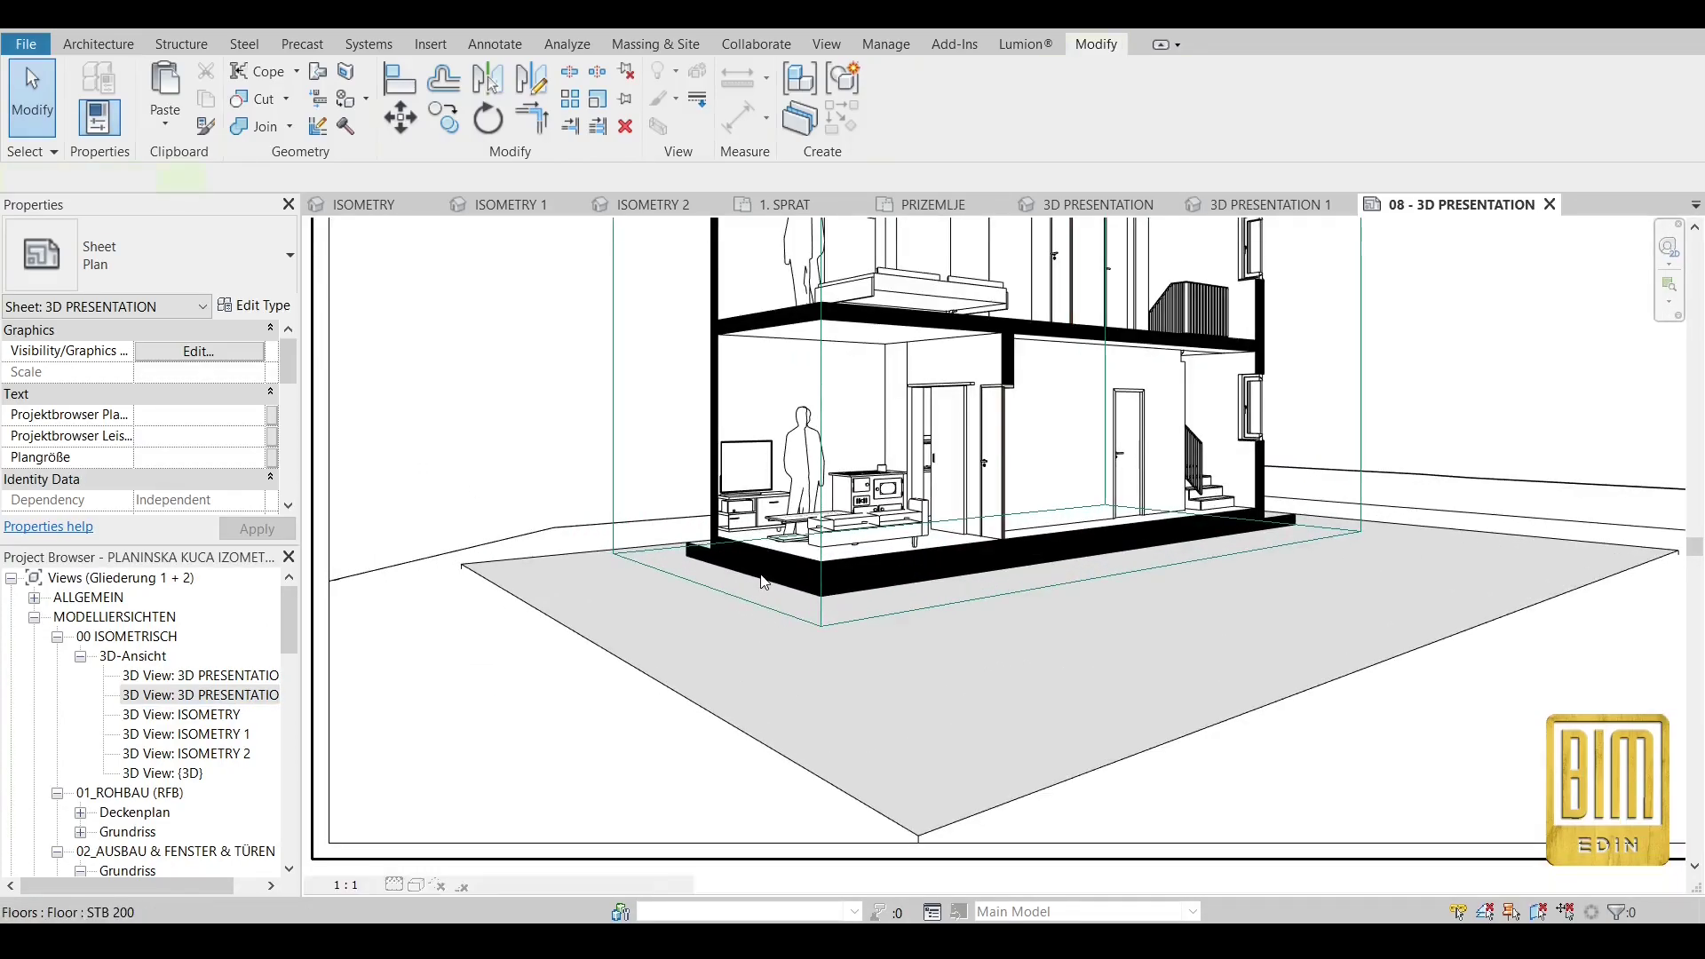
pyautogui.click(711, 555)
pyautogui.rightClick(710, 555)
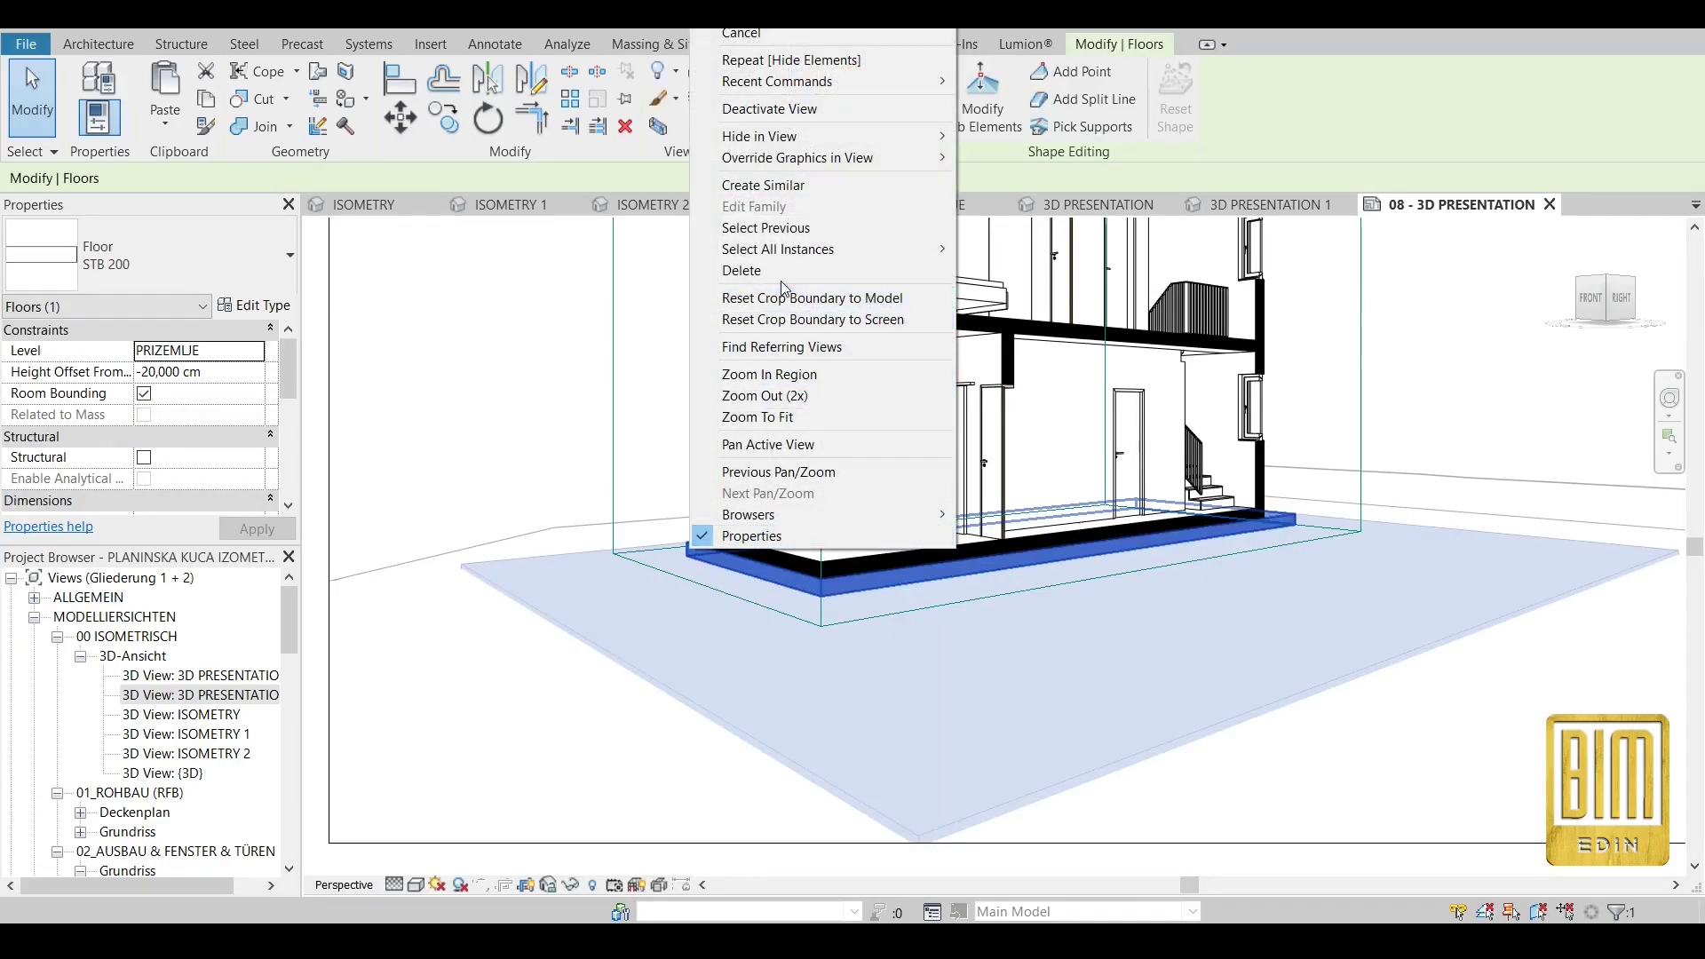
pyautogui.moveTo(770, 145)
pyautogui.click(986, 136)
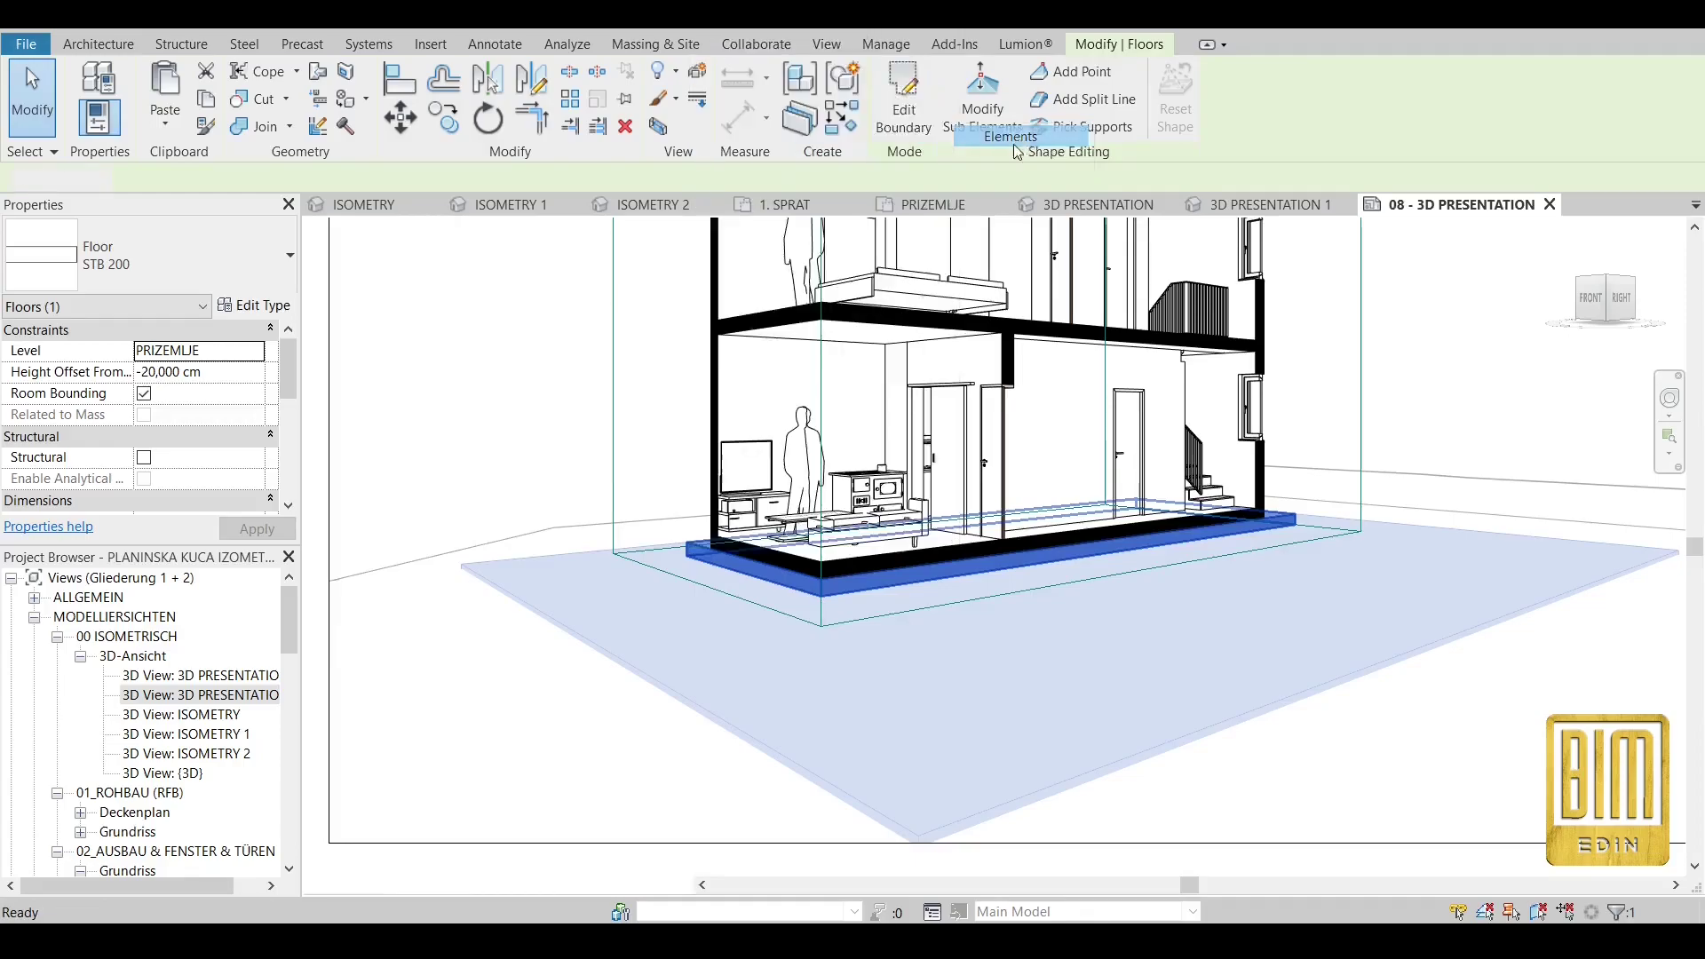
pyautogui.scroll(-5, 813, 671)
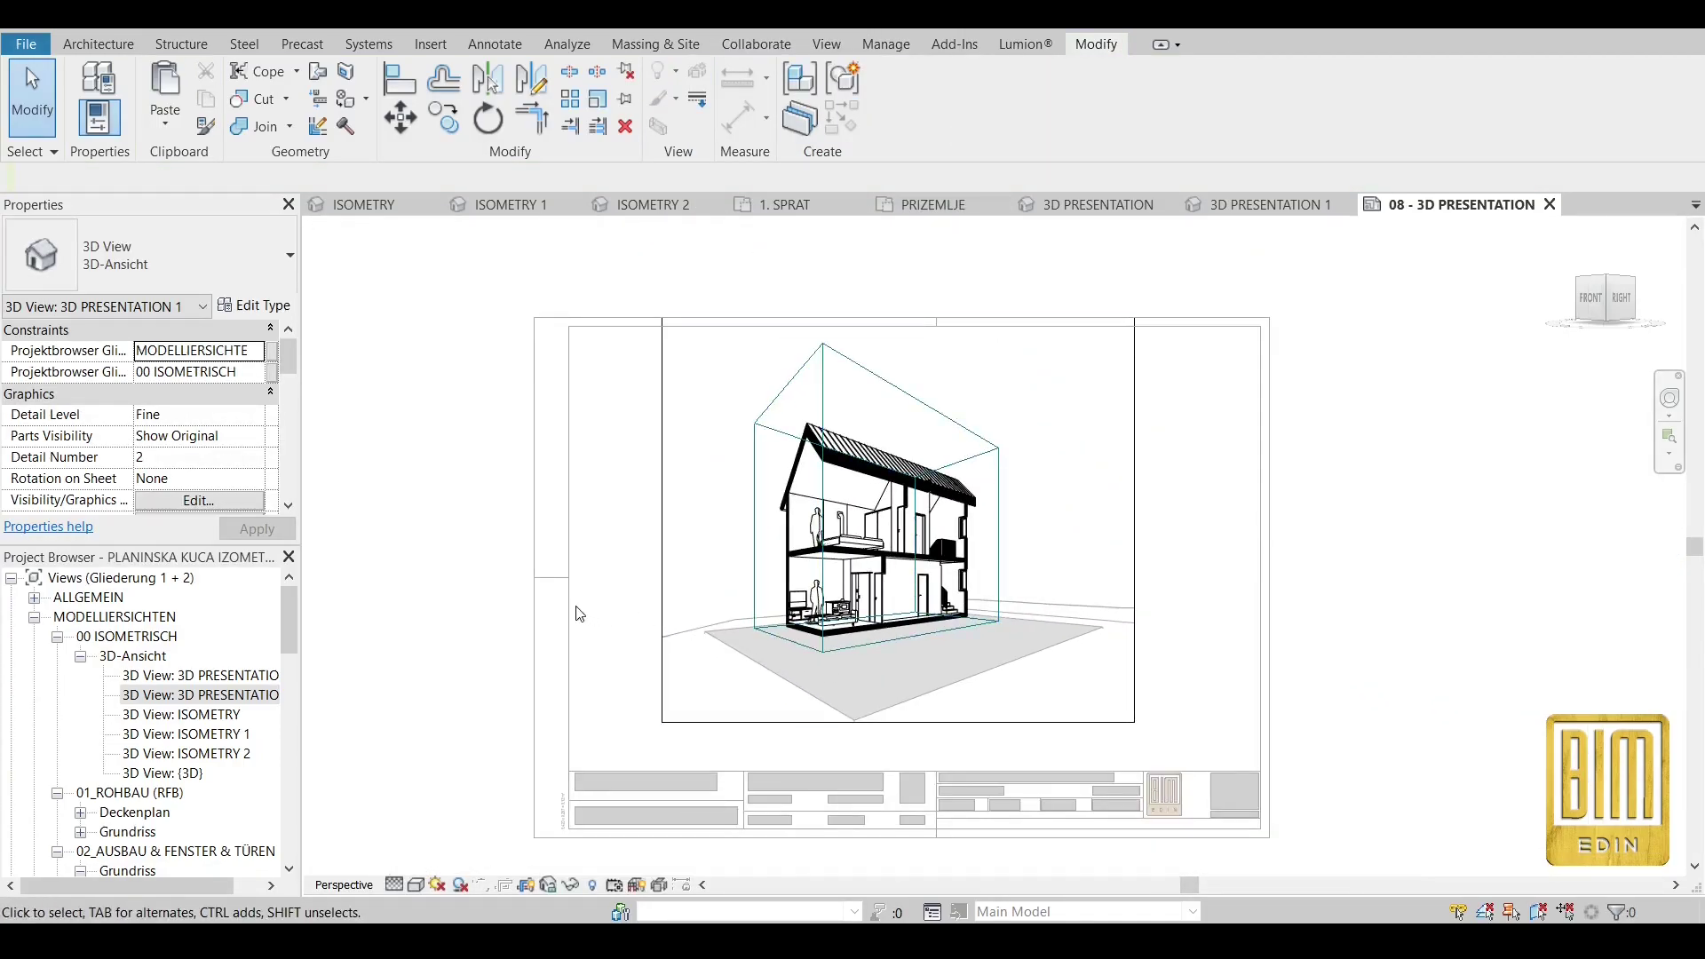
pyautogui.doubleClick(451, 594)
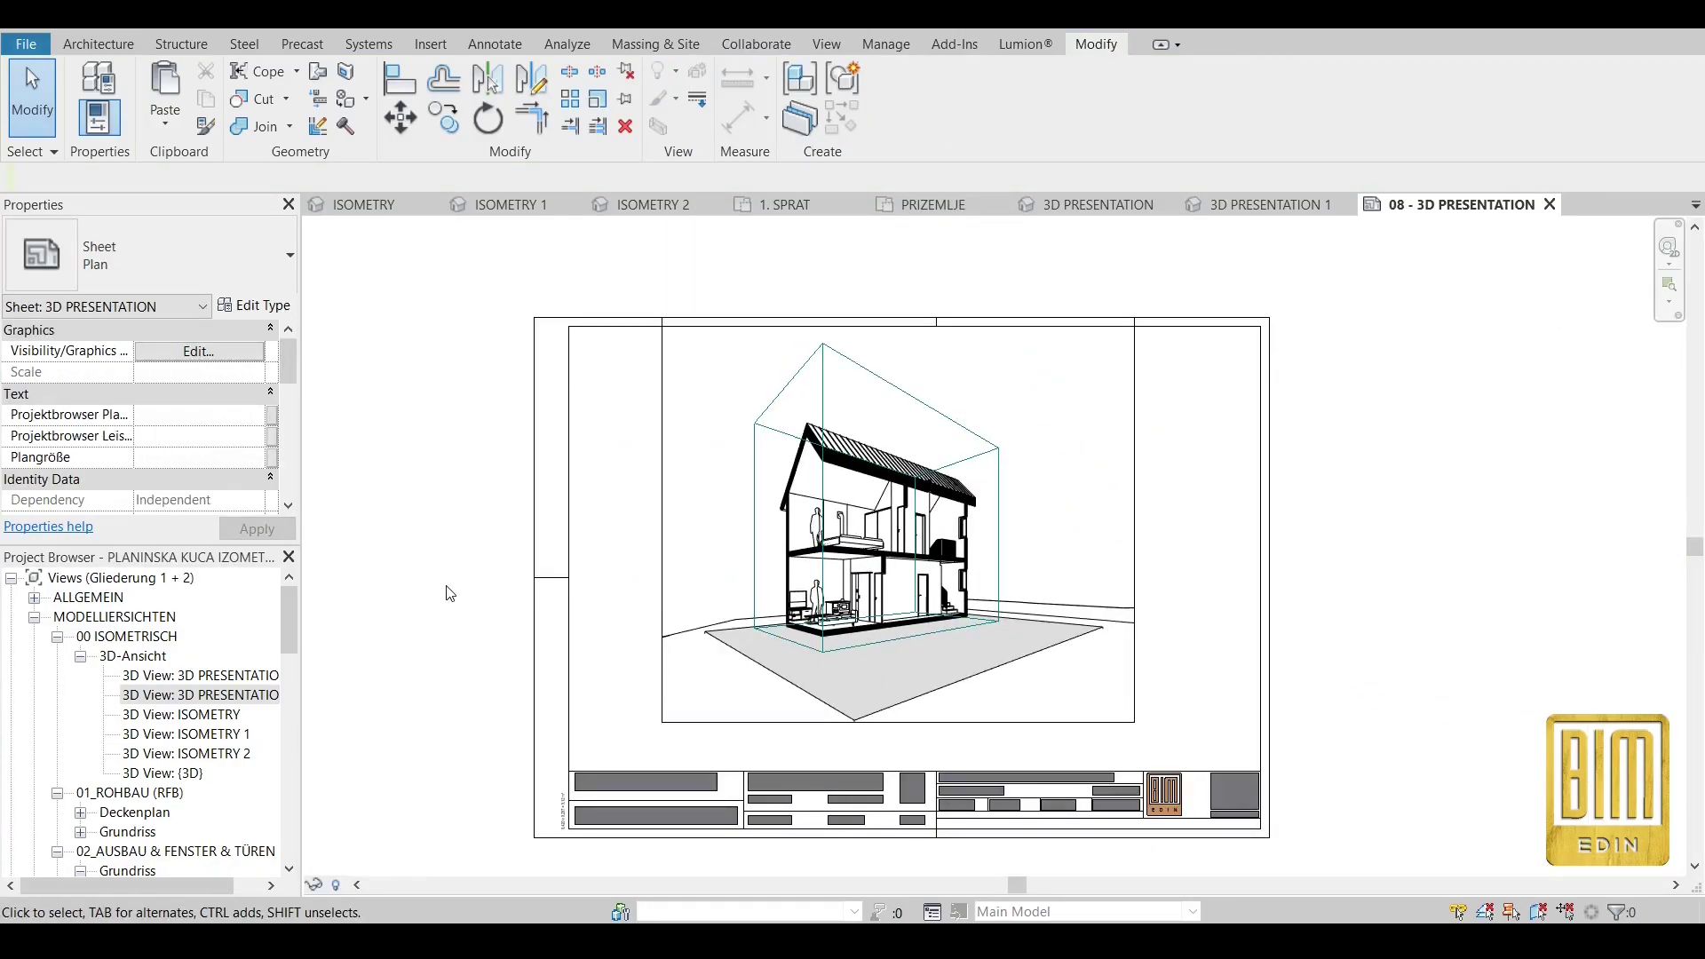
# Duplicate the 3D PRESENTATION 1 view and go back to sheet 08 - 3D PRESENTATION.
pyautogui.click(213, 697)
pyautogui.rightClick(212, 700)
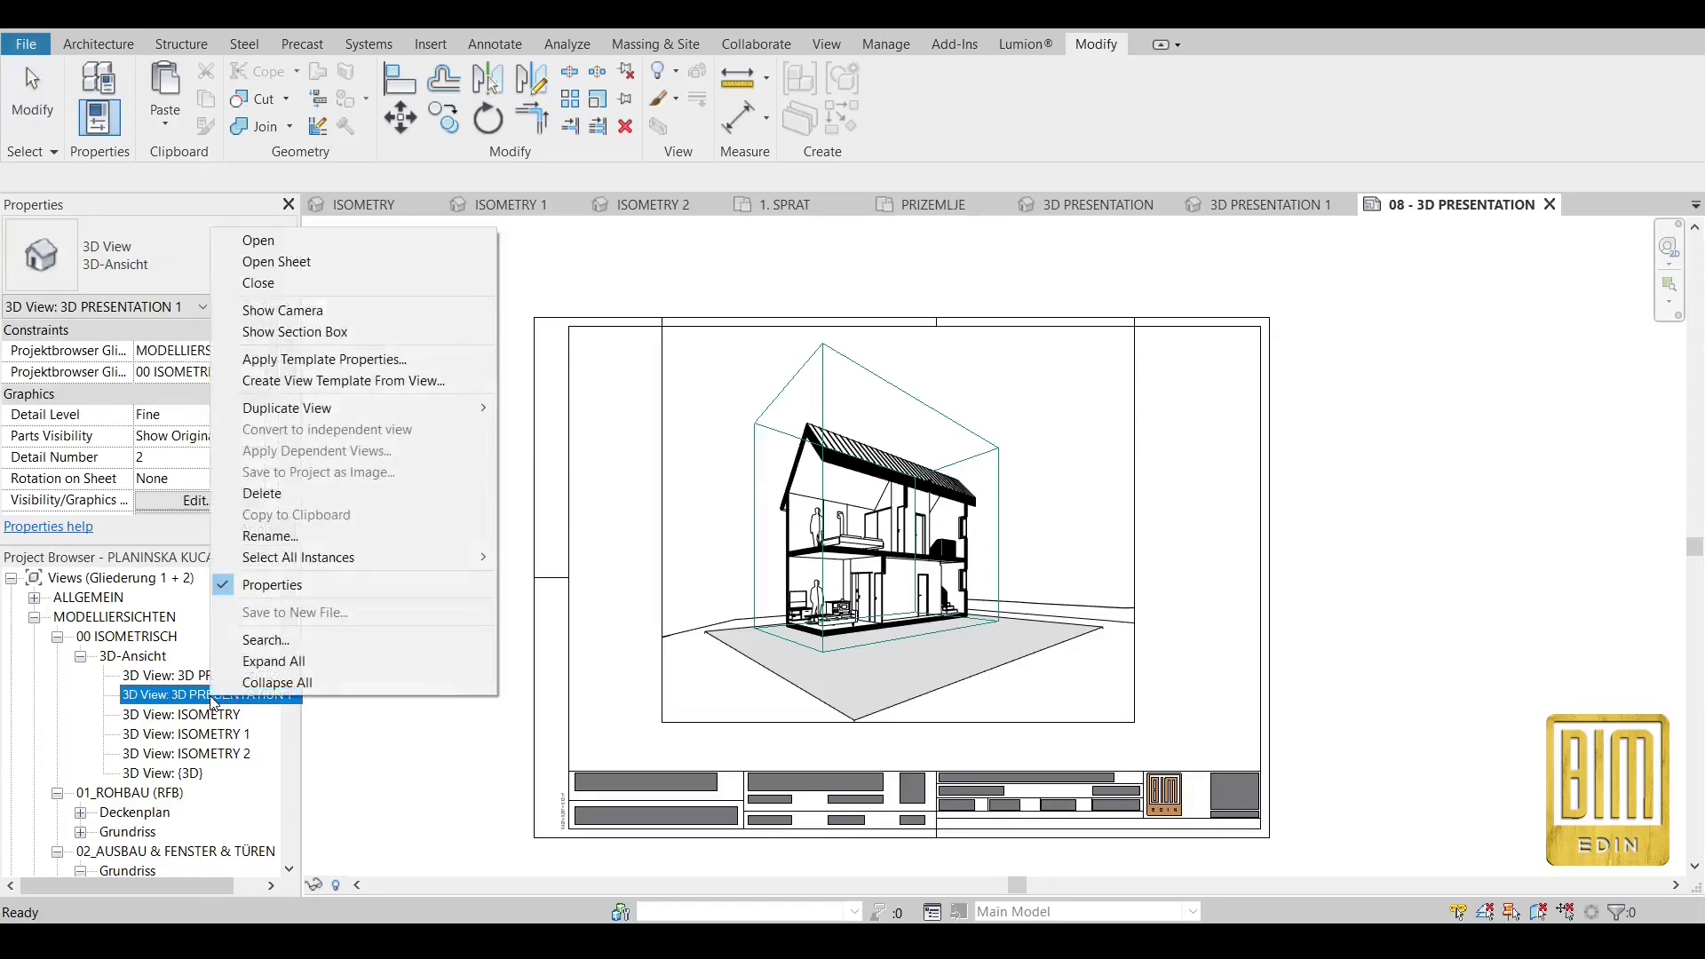
pyautogui.moveTo(302, 411)
pyautogui.click(583, 430)
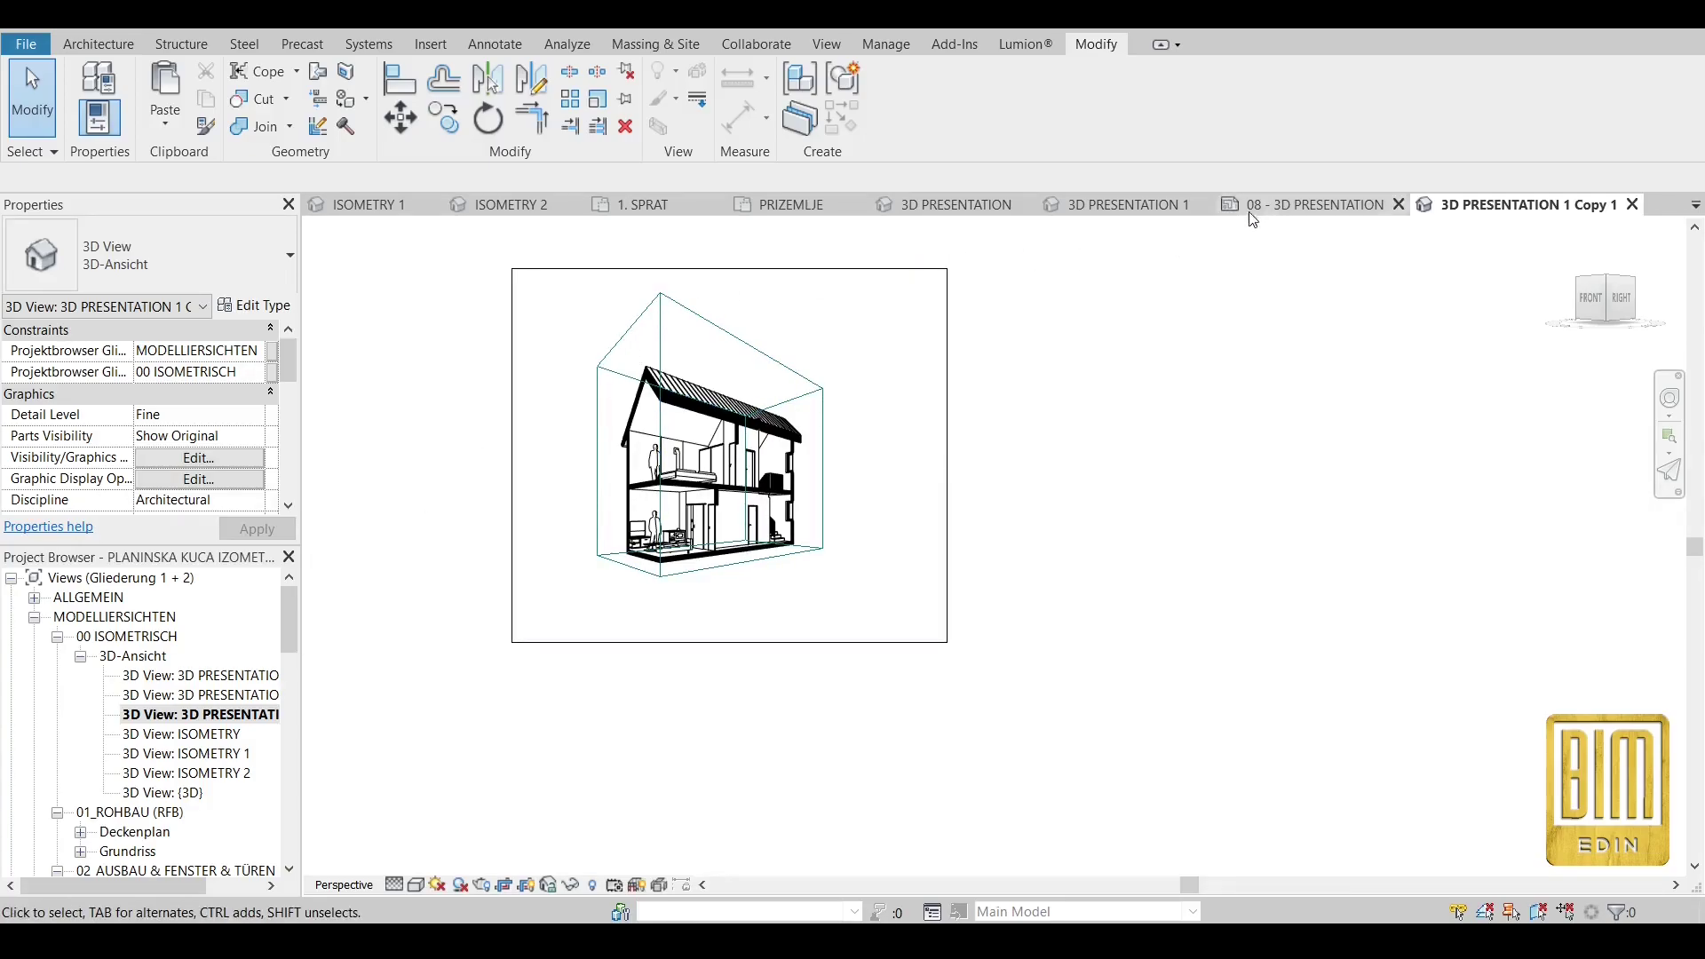
pyautogui.click(1288, 212)
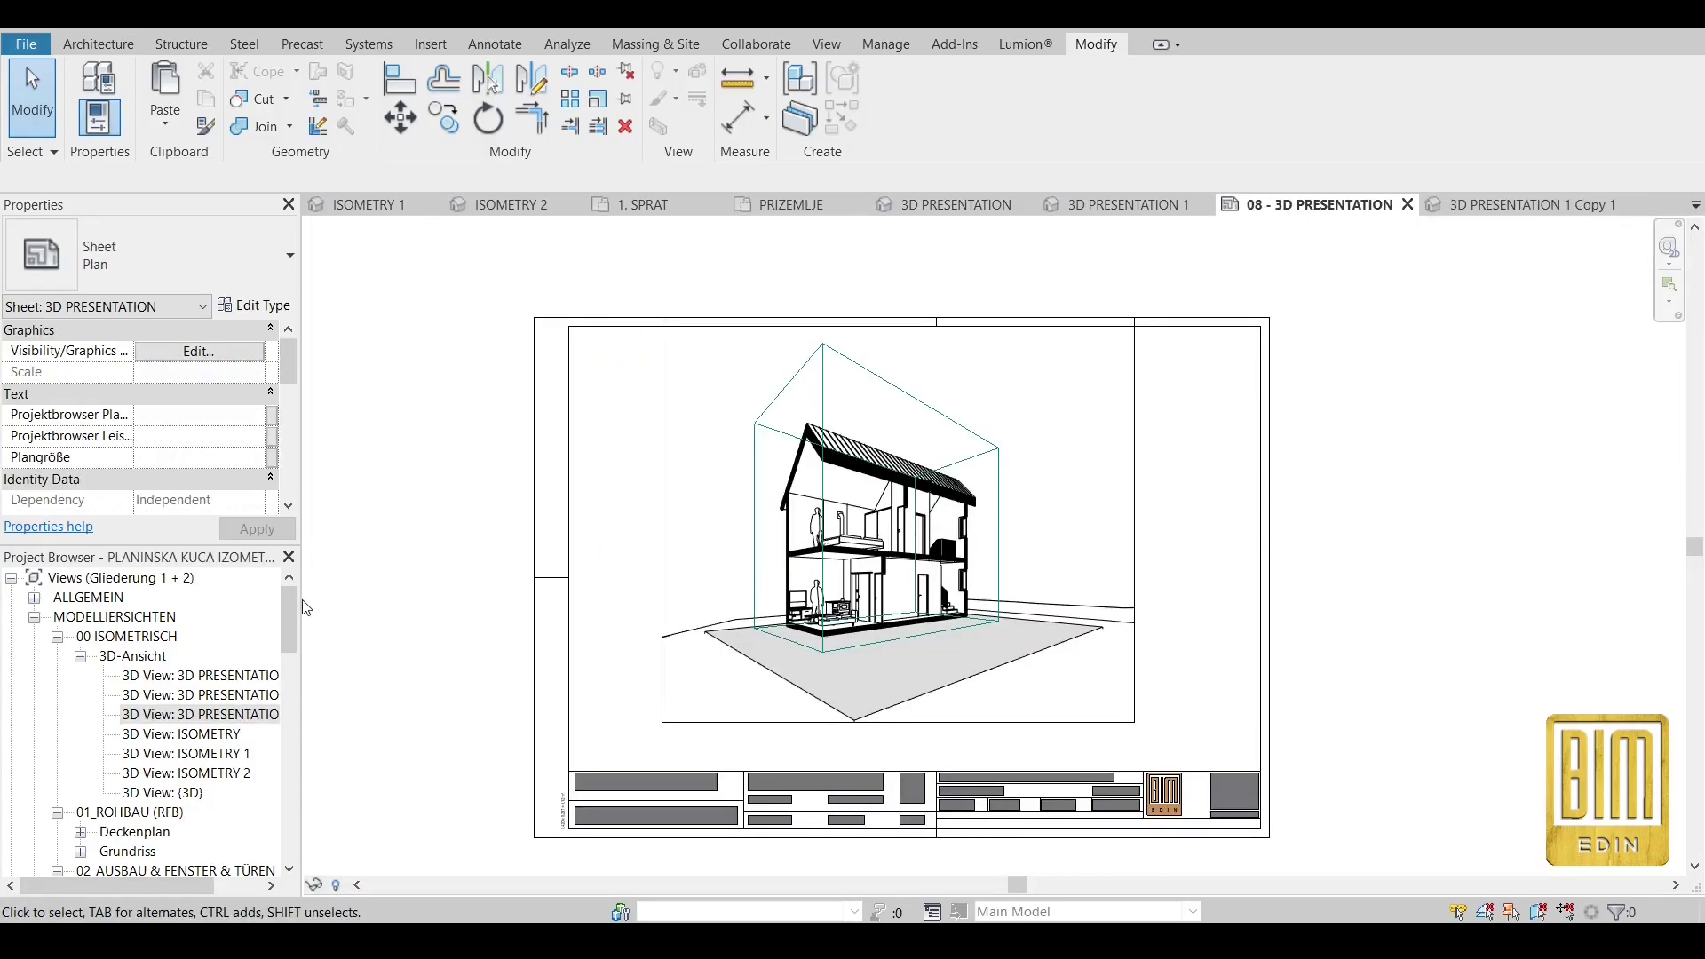
# Rename the duplicated view as 3D PRESENTATION 2.
pyautogui.click(193, 715)
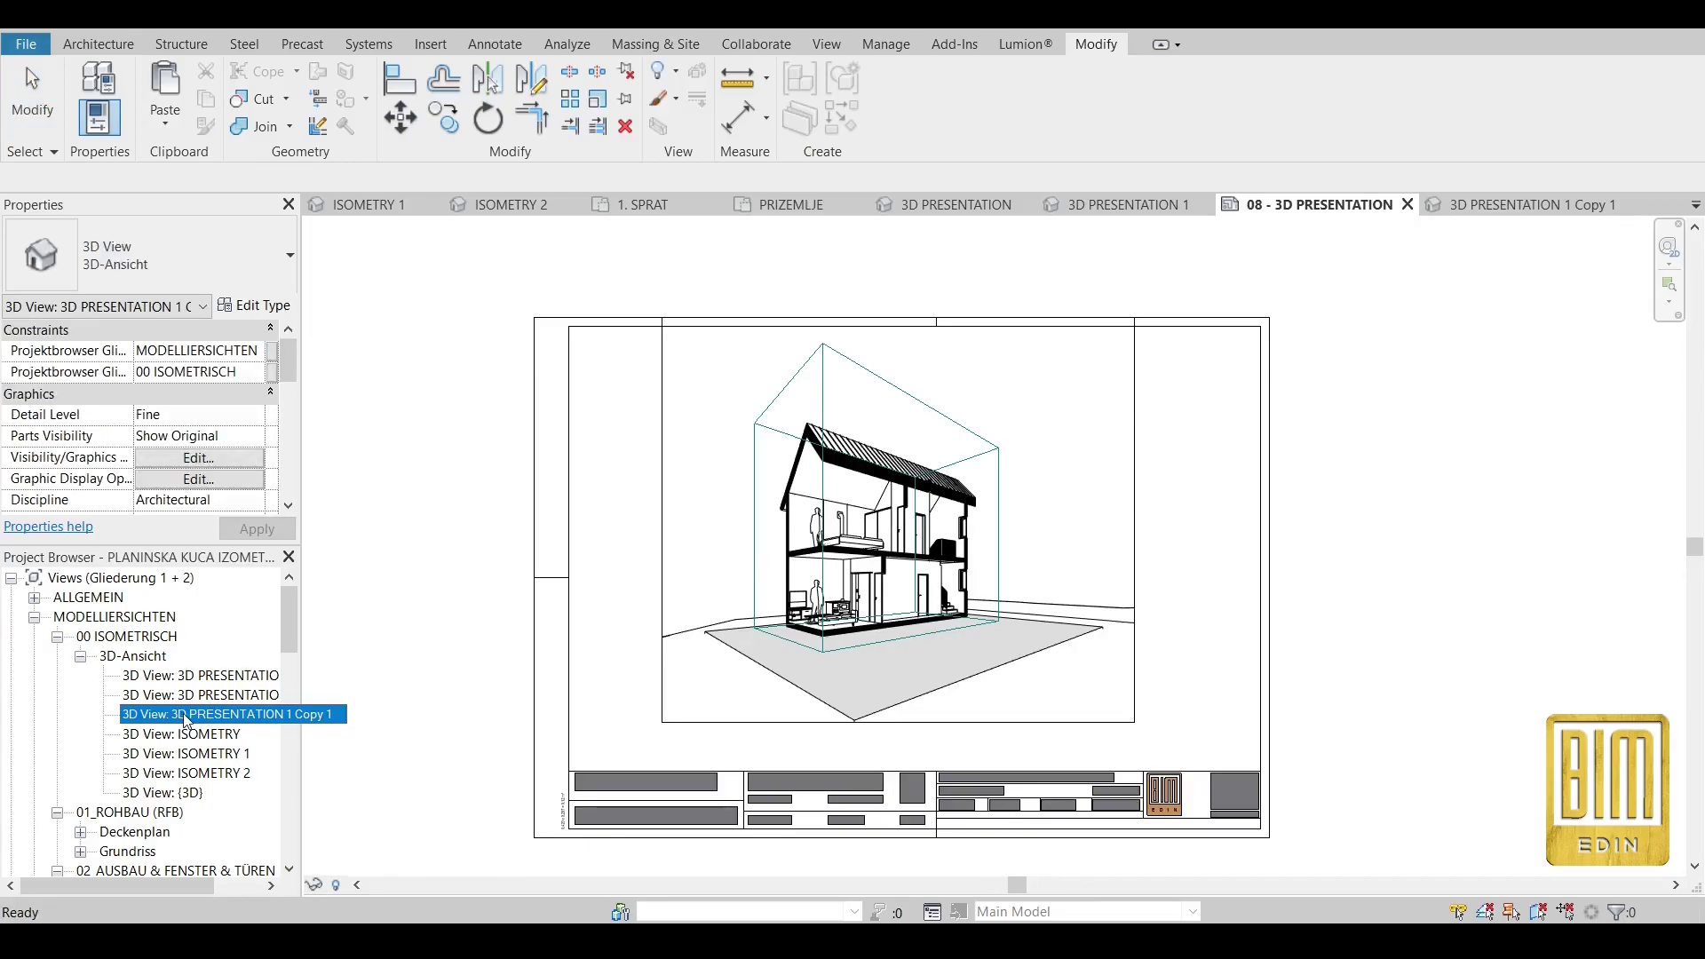
pyautogui.rightClick(186, 715)
pyautogui.click(244, 553)
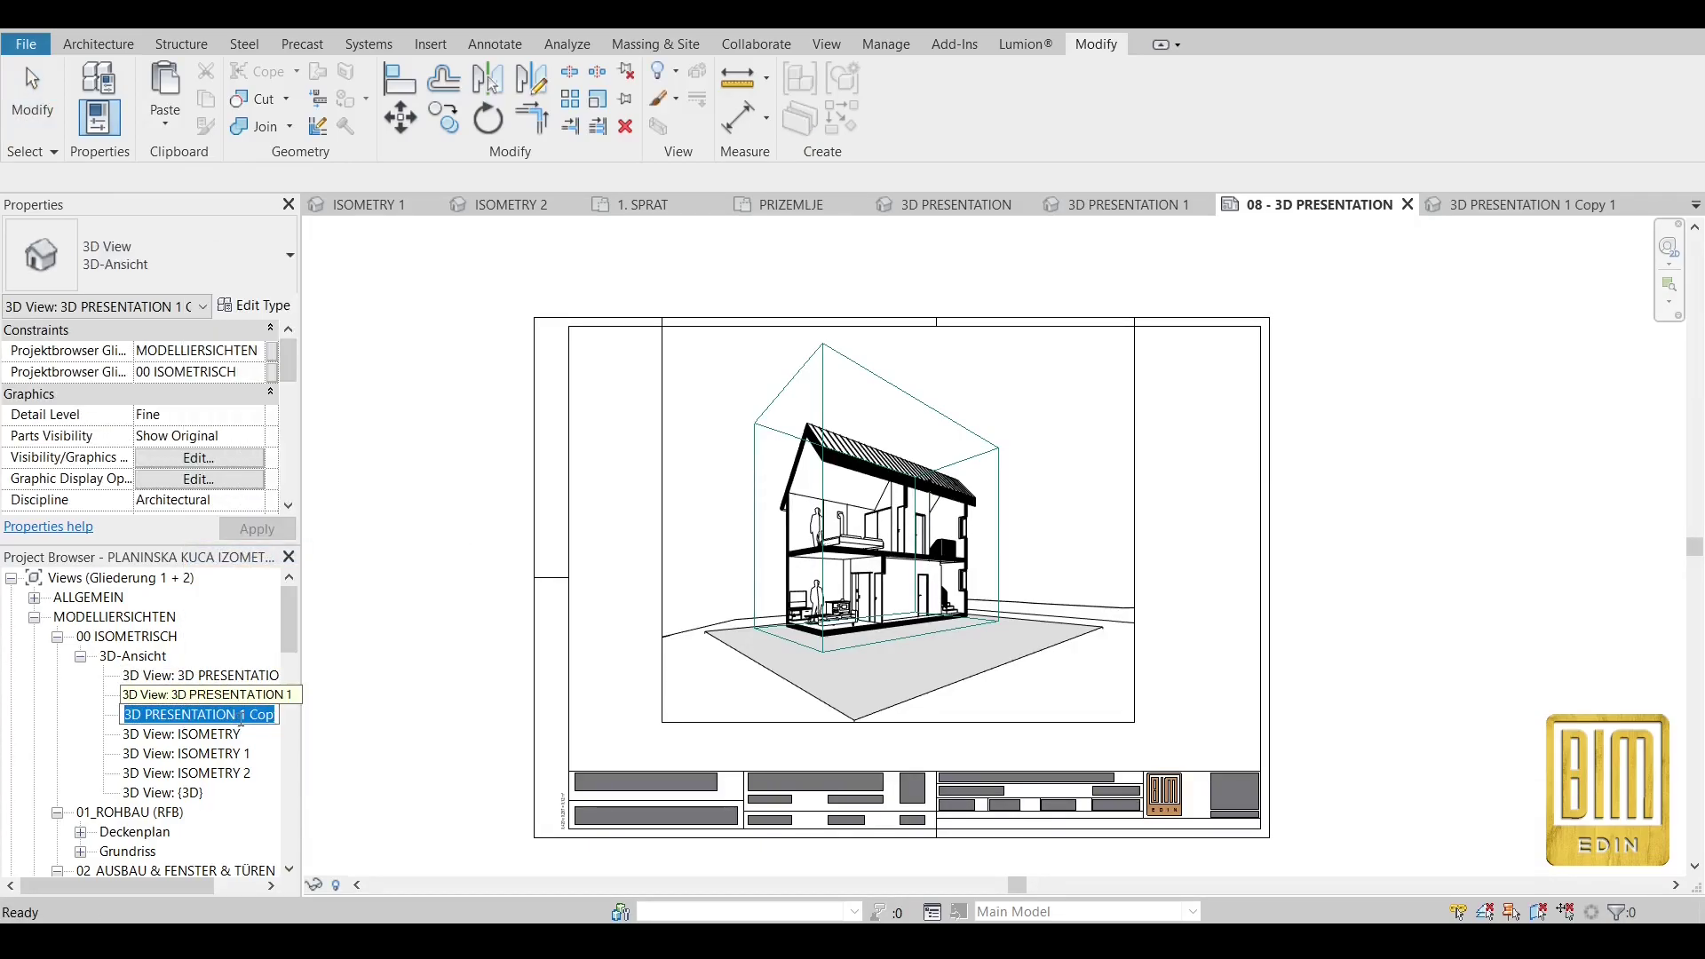
pyautogui.click(240, 715)
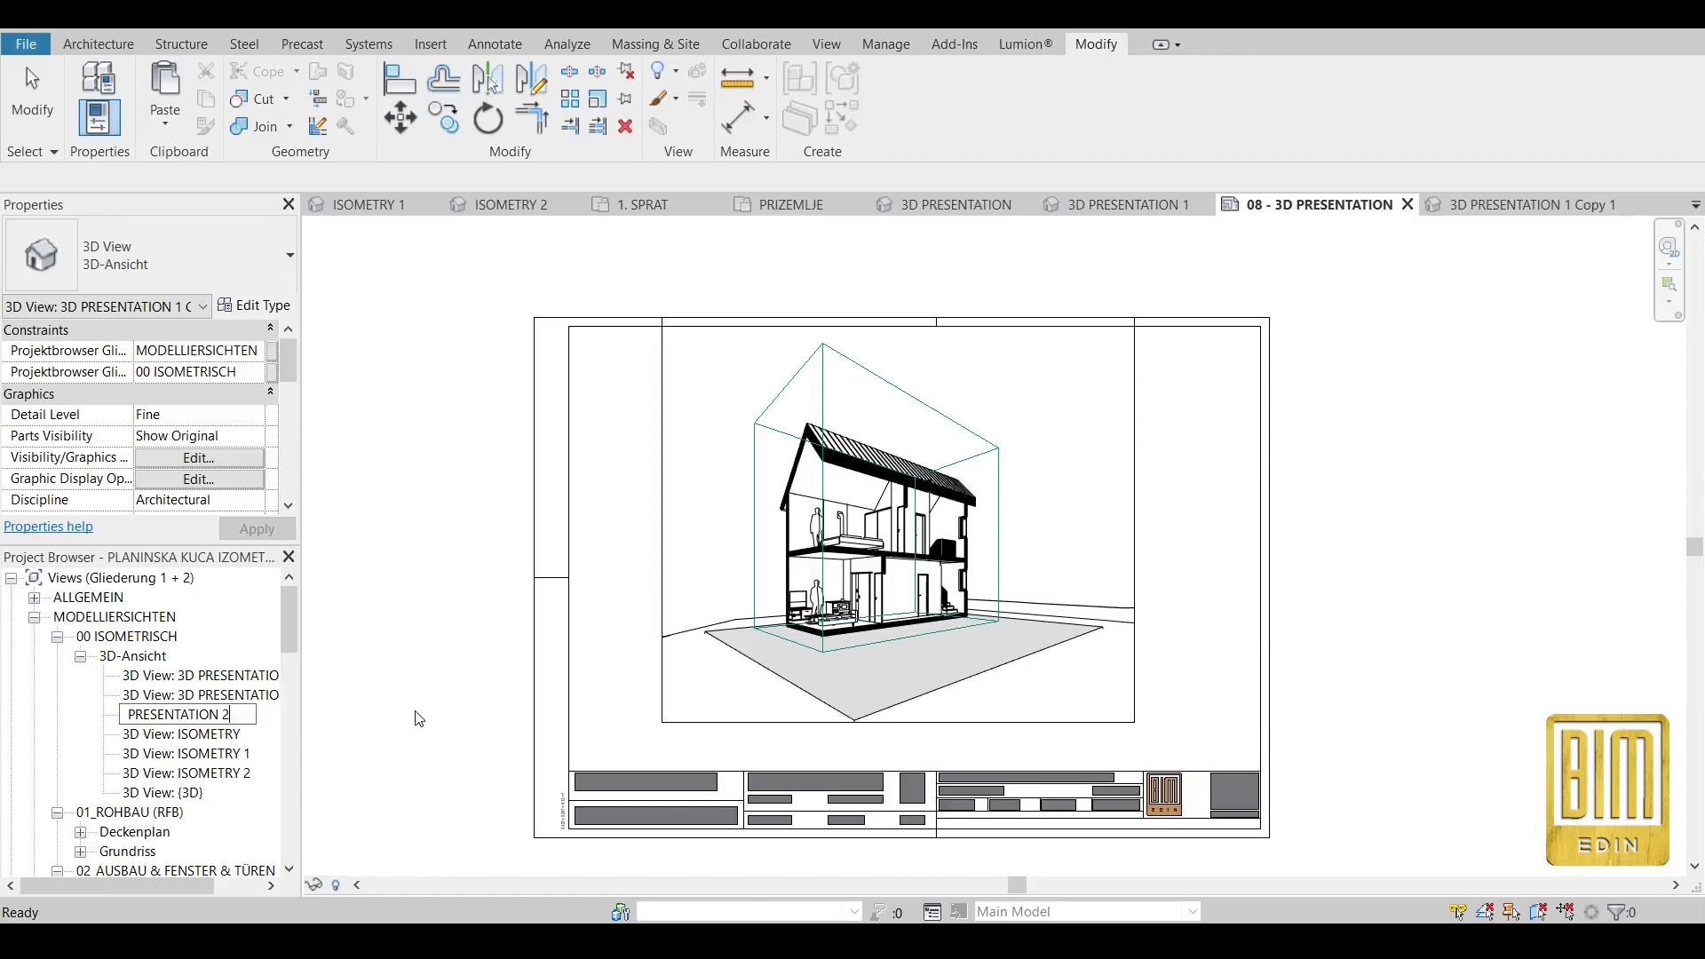
pyautogui.press('Return')
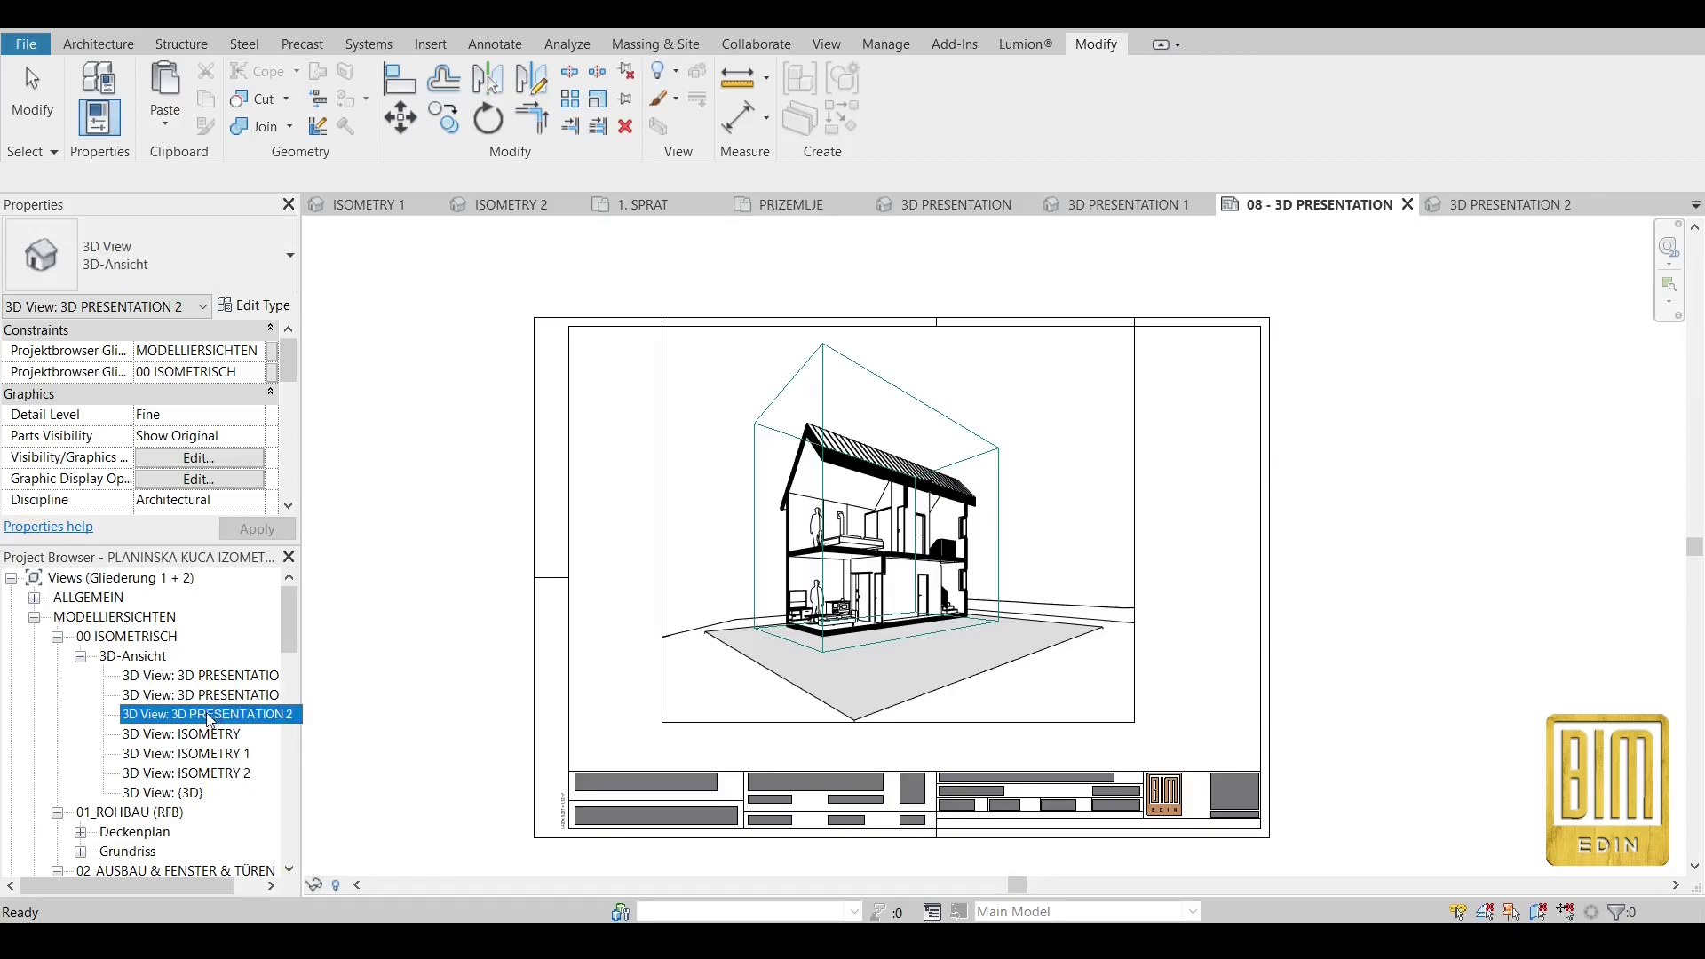
# Place the 3D PRESENTATION 2 view on the sheet exactly over the existing viewports and activate it.
pyautogui.moveTo(806, 543); pyautogui.dragTo(815, 545)
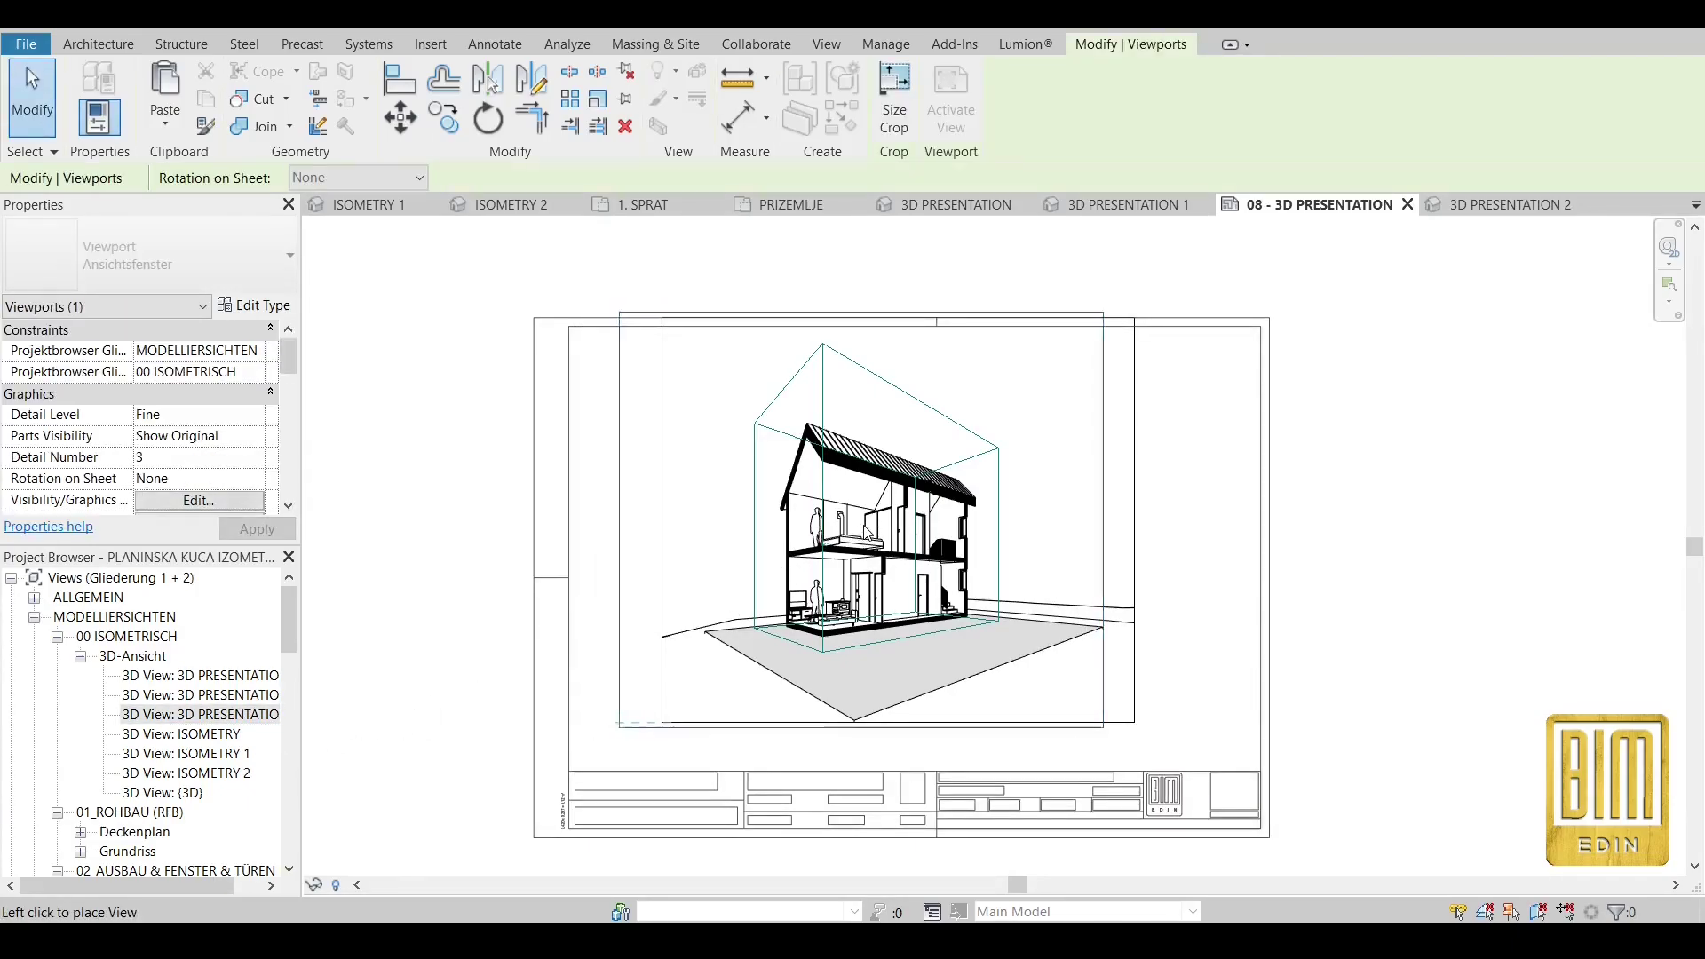
pyautogui.click(899, 533)
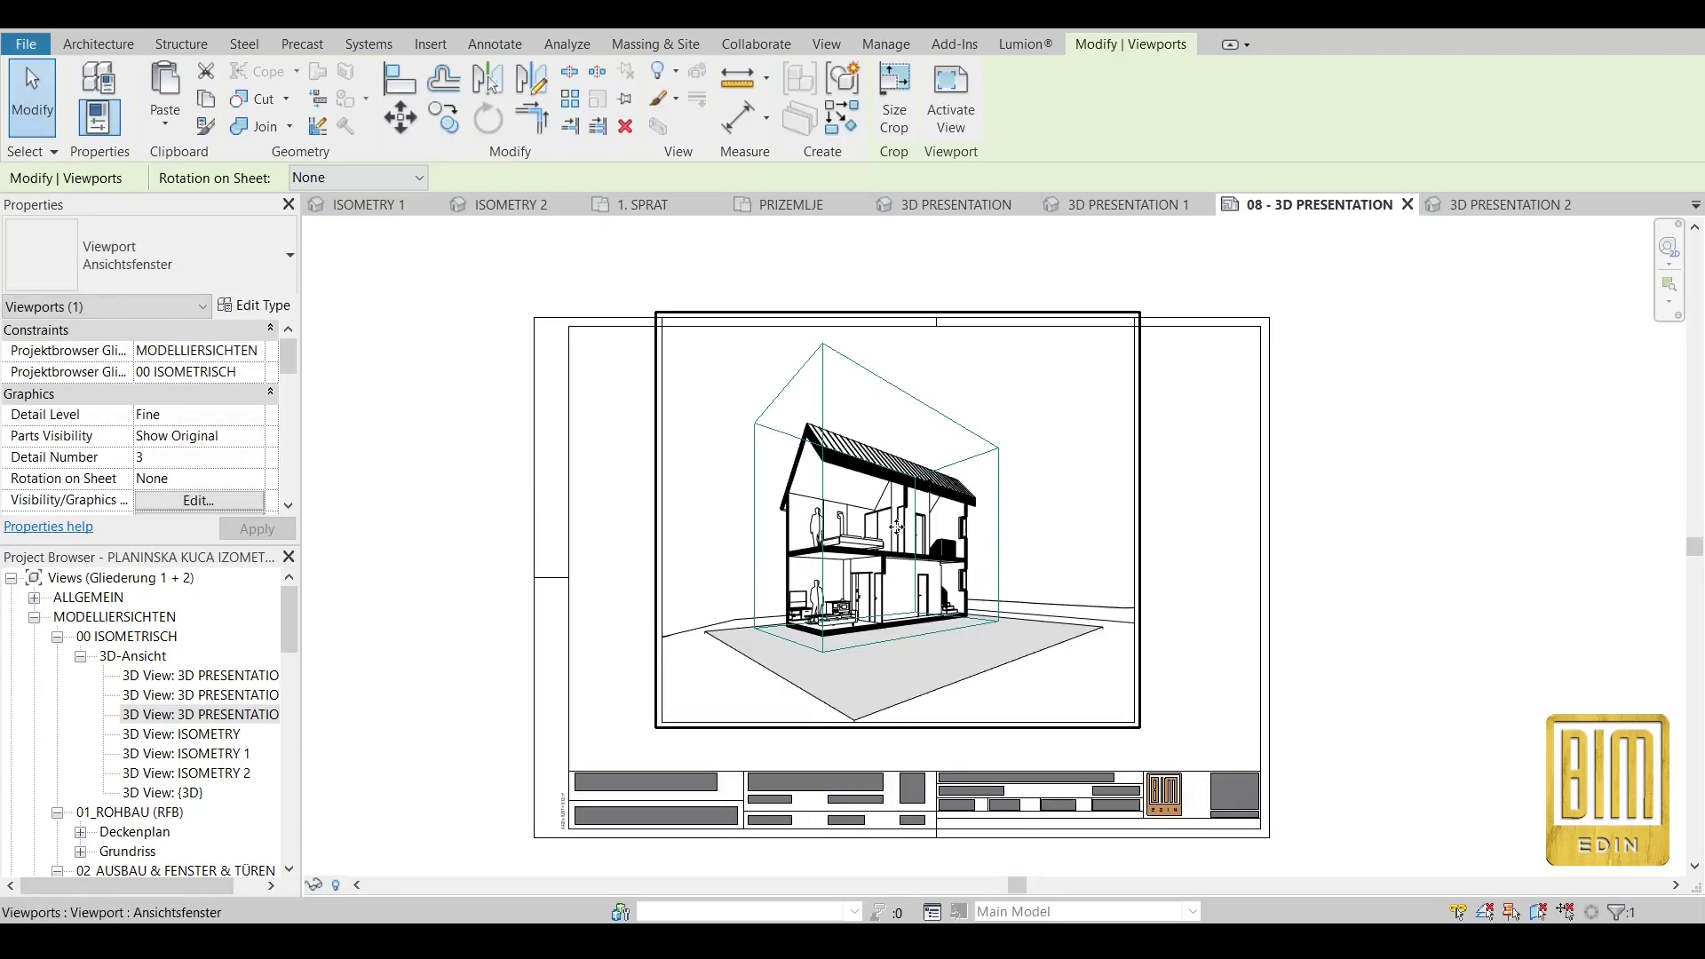
pyautogui.doubleClick(897, 526)
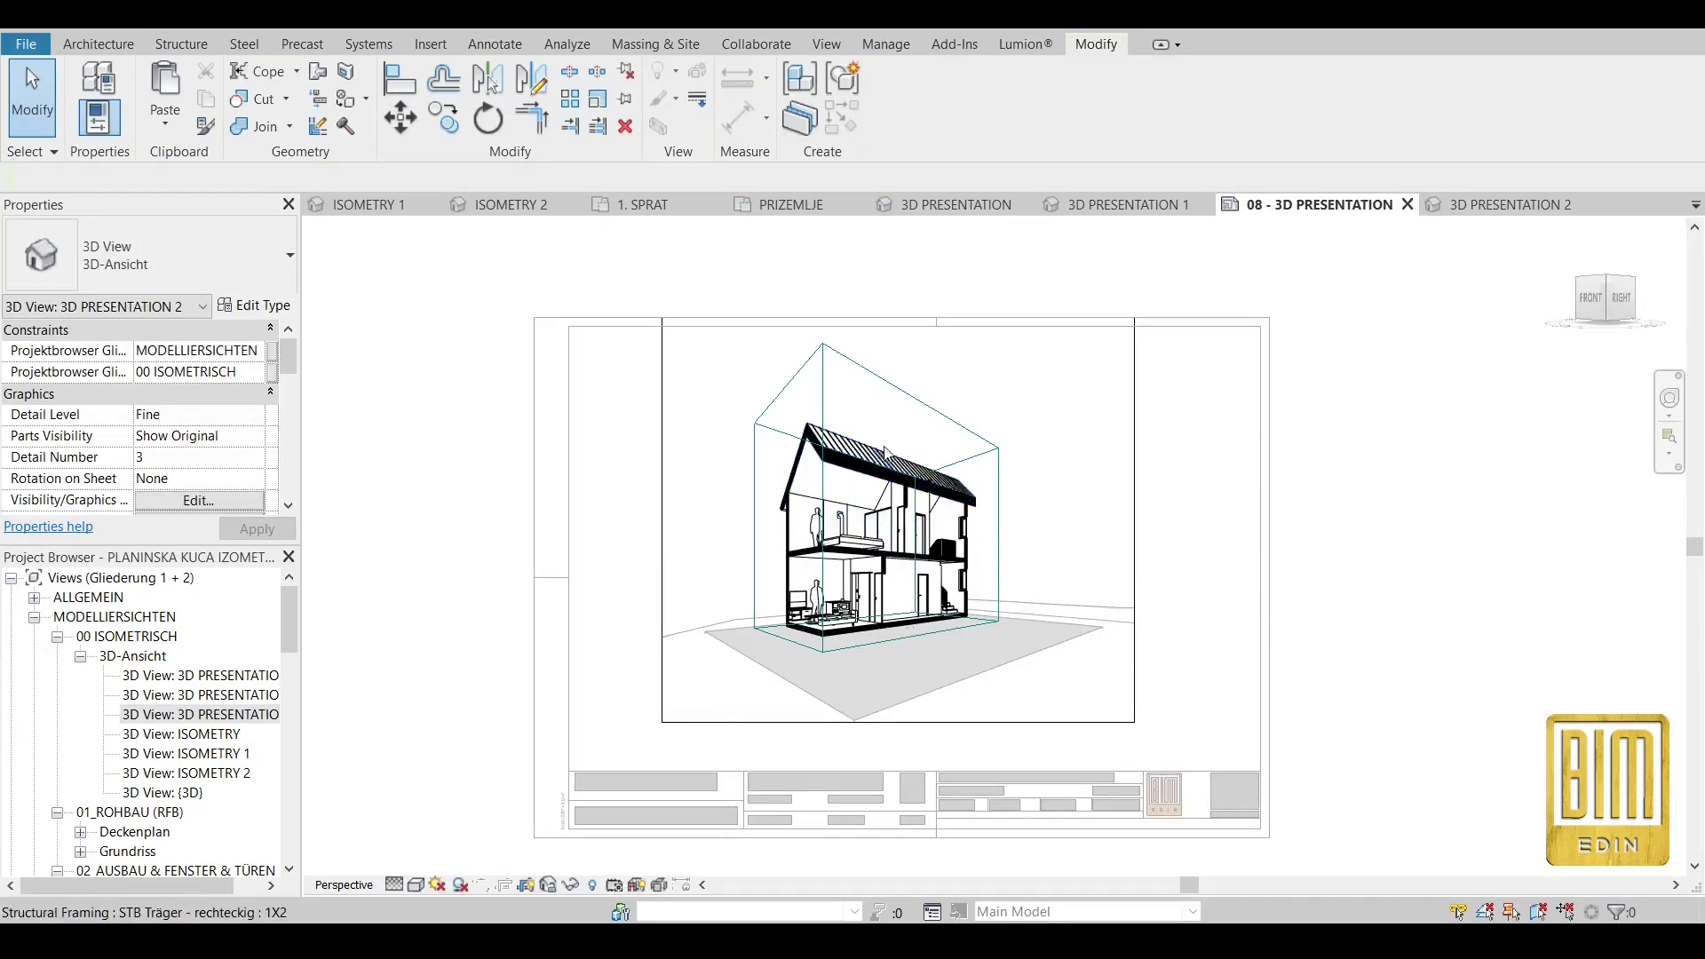
# Move the section box's long faces so it covers the projecting wing and starts at the first section's cutting plane, checking the alignment at the roof.
pyautogui.scroll(1, 980, 432)
pyautogui.scroll(1, 1010, 495)
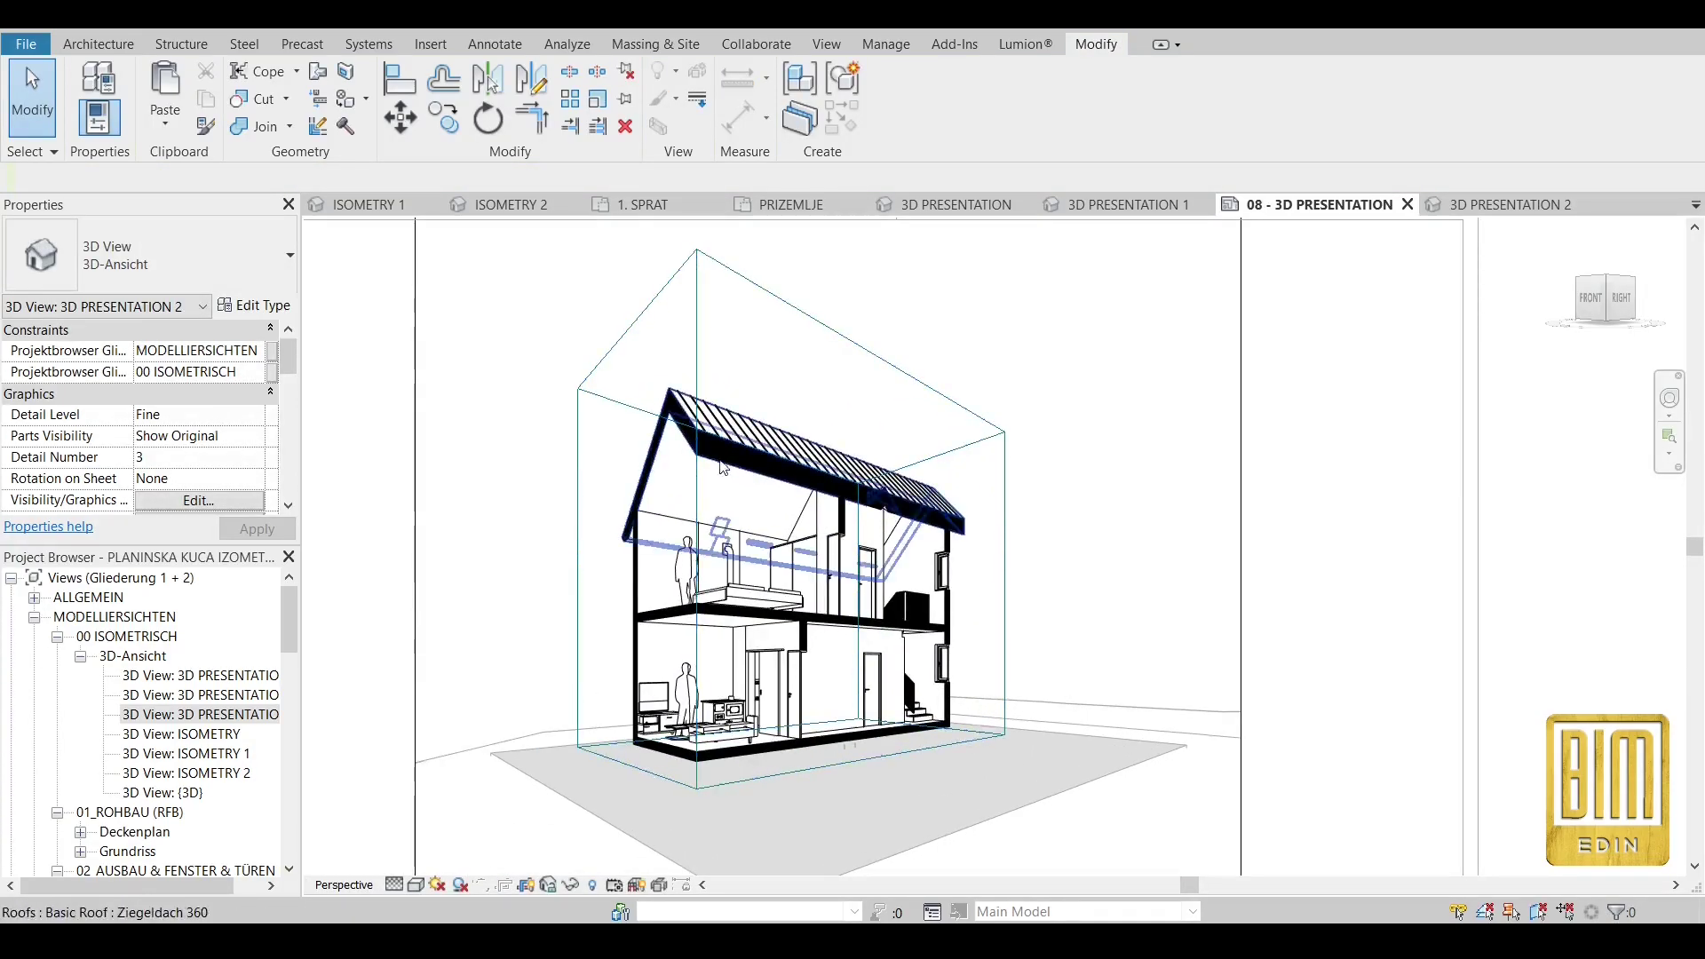
pyautogui.click(598, 396)
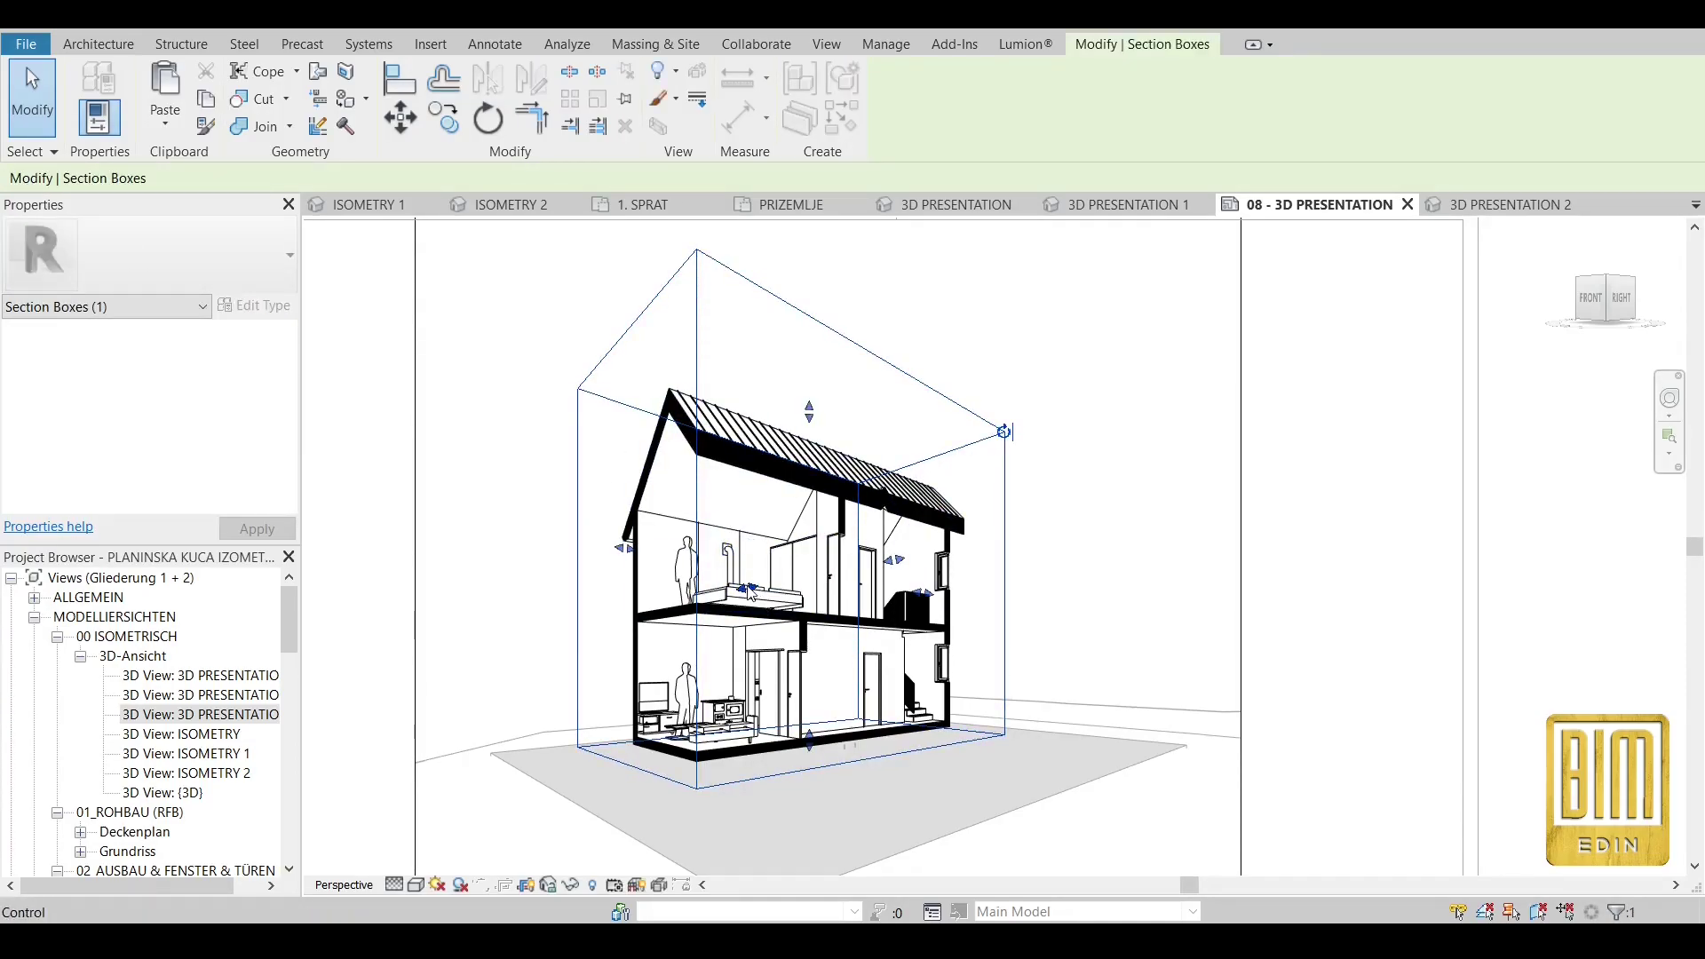
pyautogui.moveTo(754, 592); pyautogui.dragTo(986, 576)
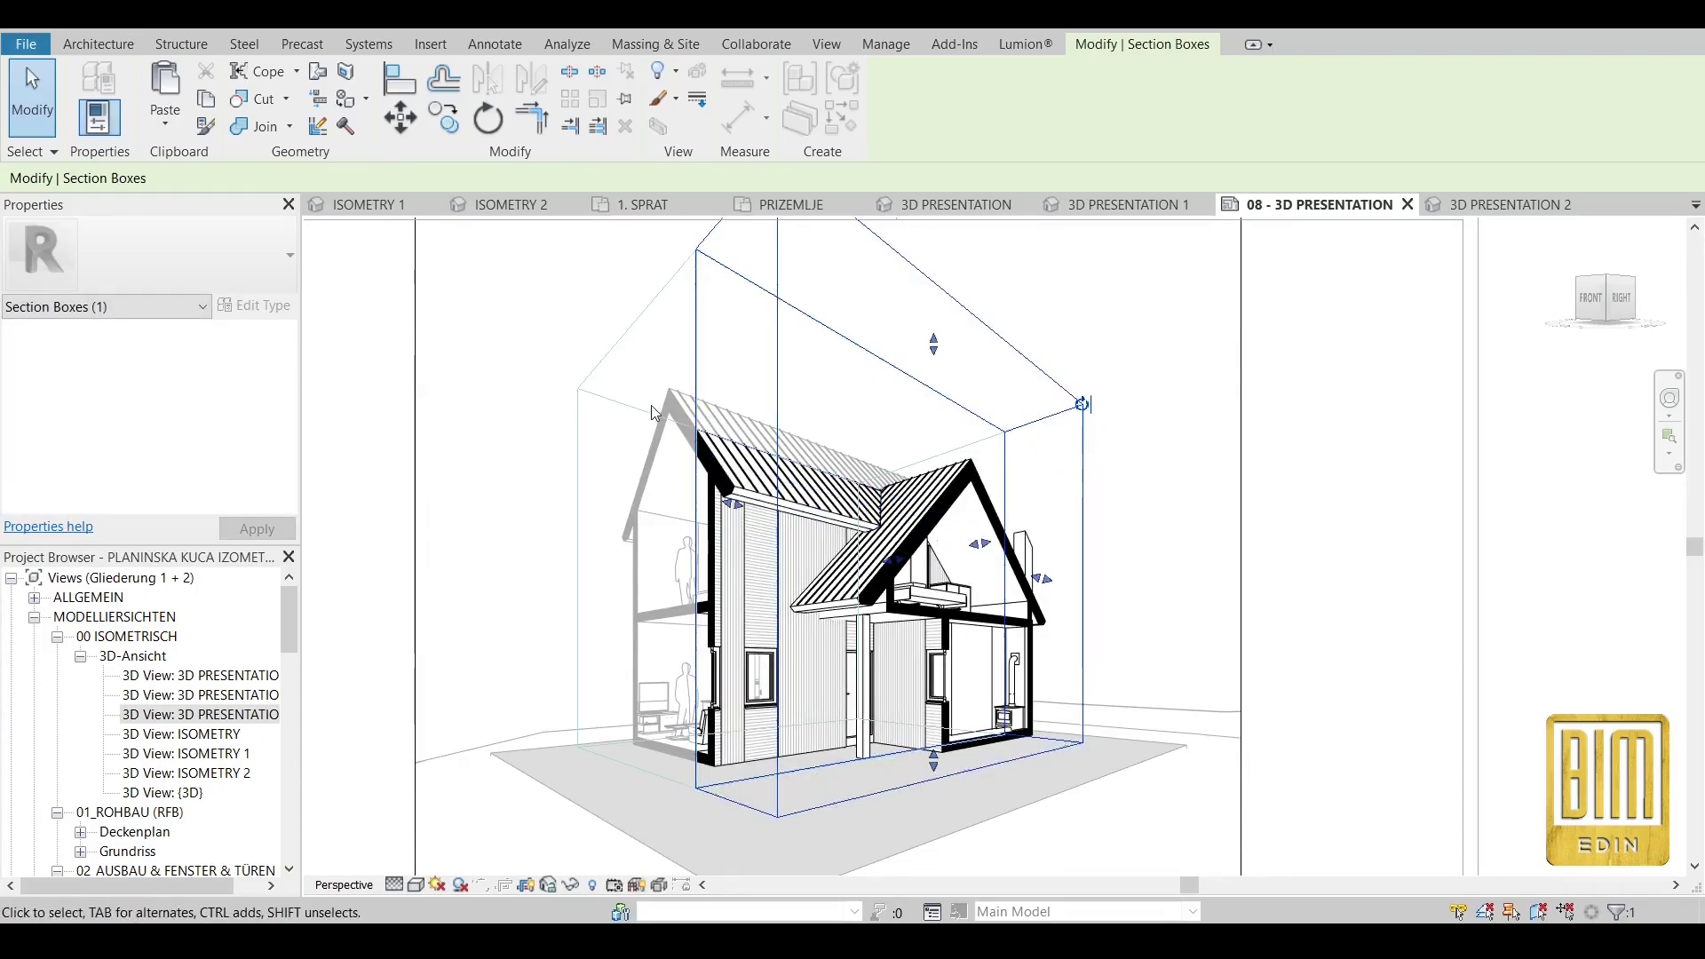
pyautogui.scroll(10, 988, 579)
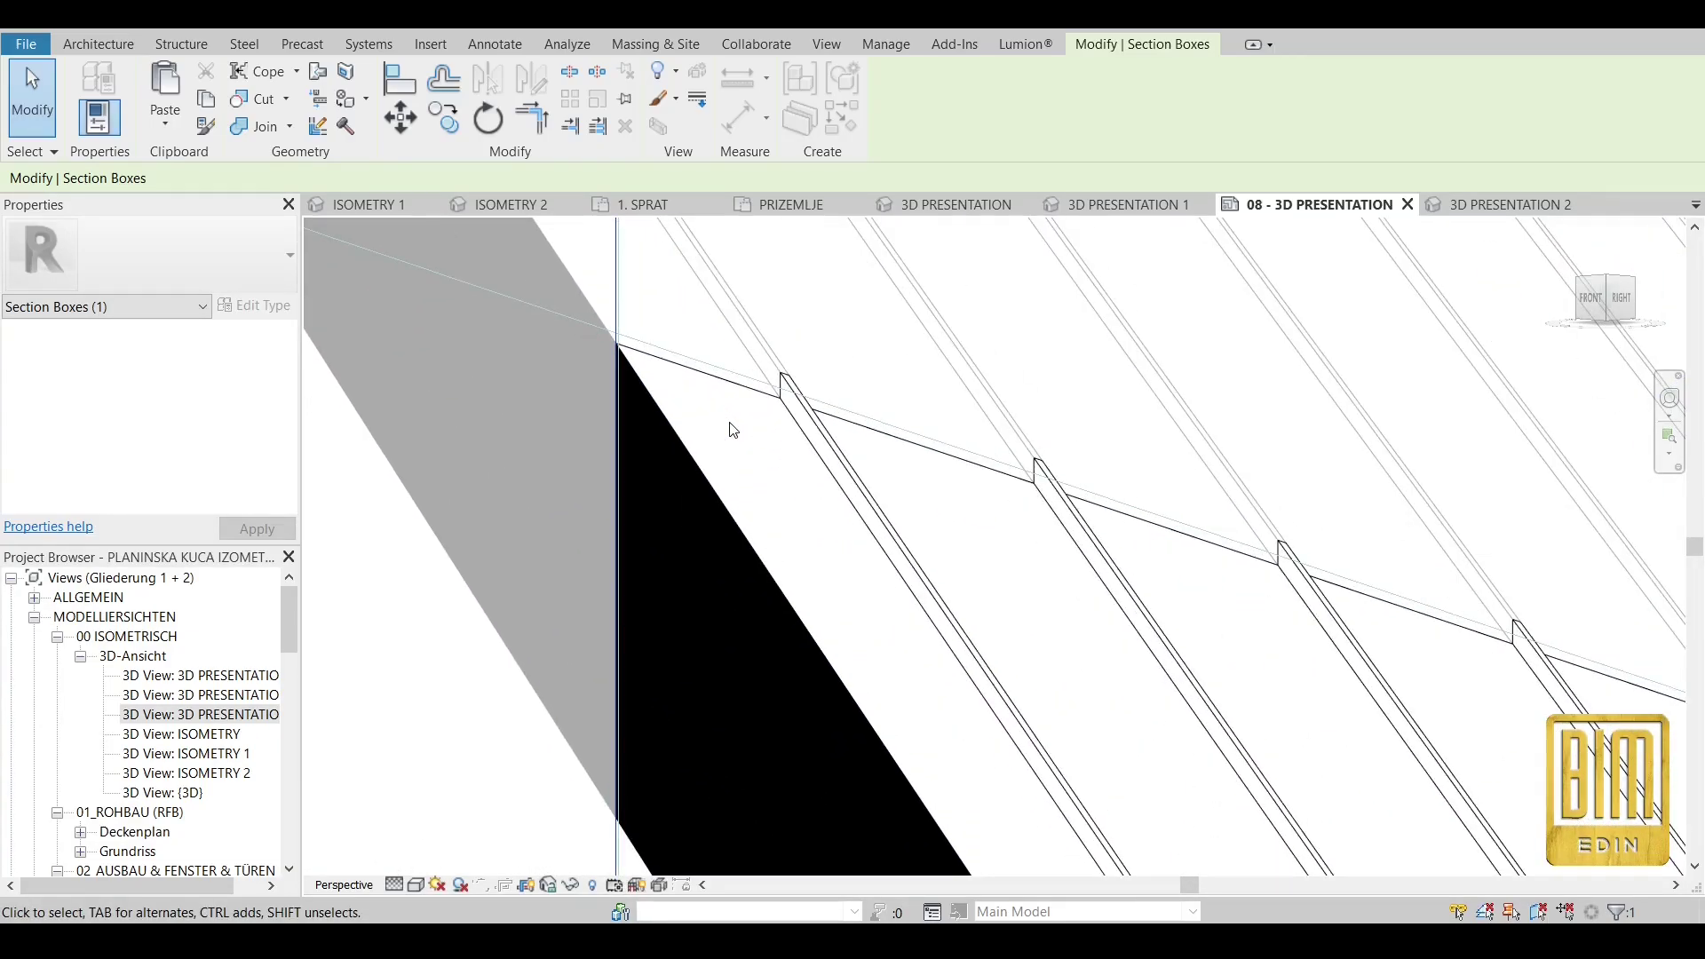
pyautogui.scroll(-4, 734, 431)
pyautogui.scroll(4, 719, 425)
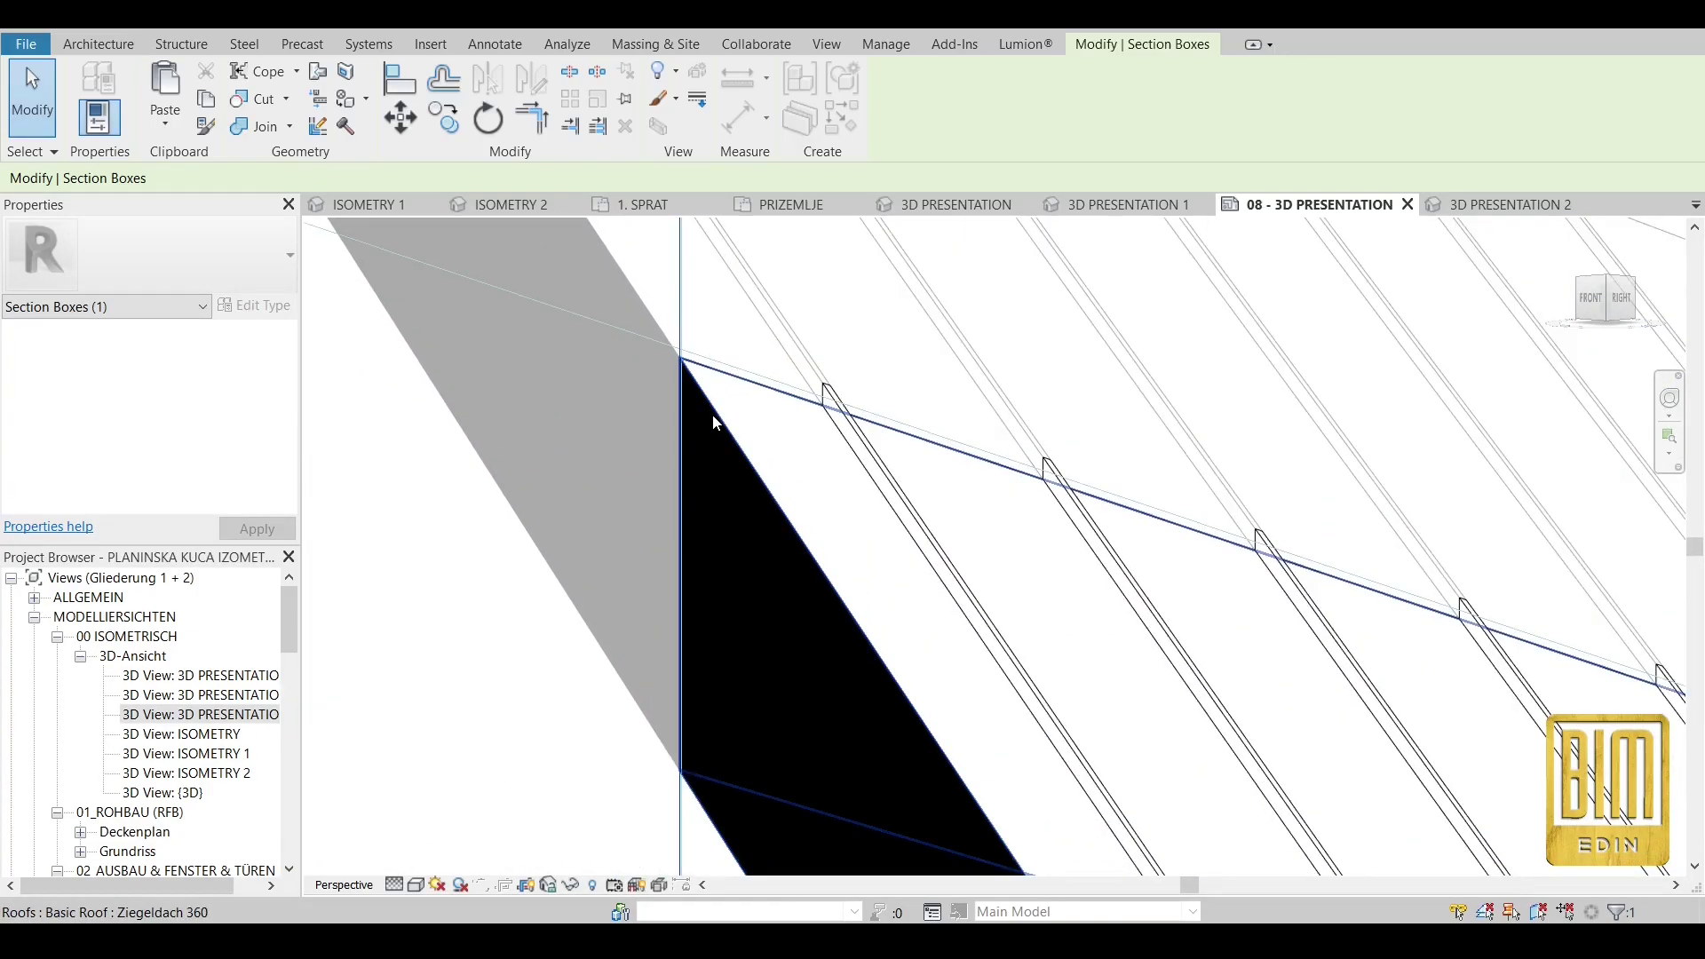
pyautogui.scroll(-8, 584, 384)
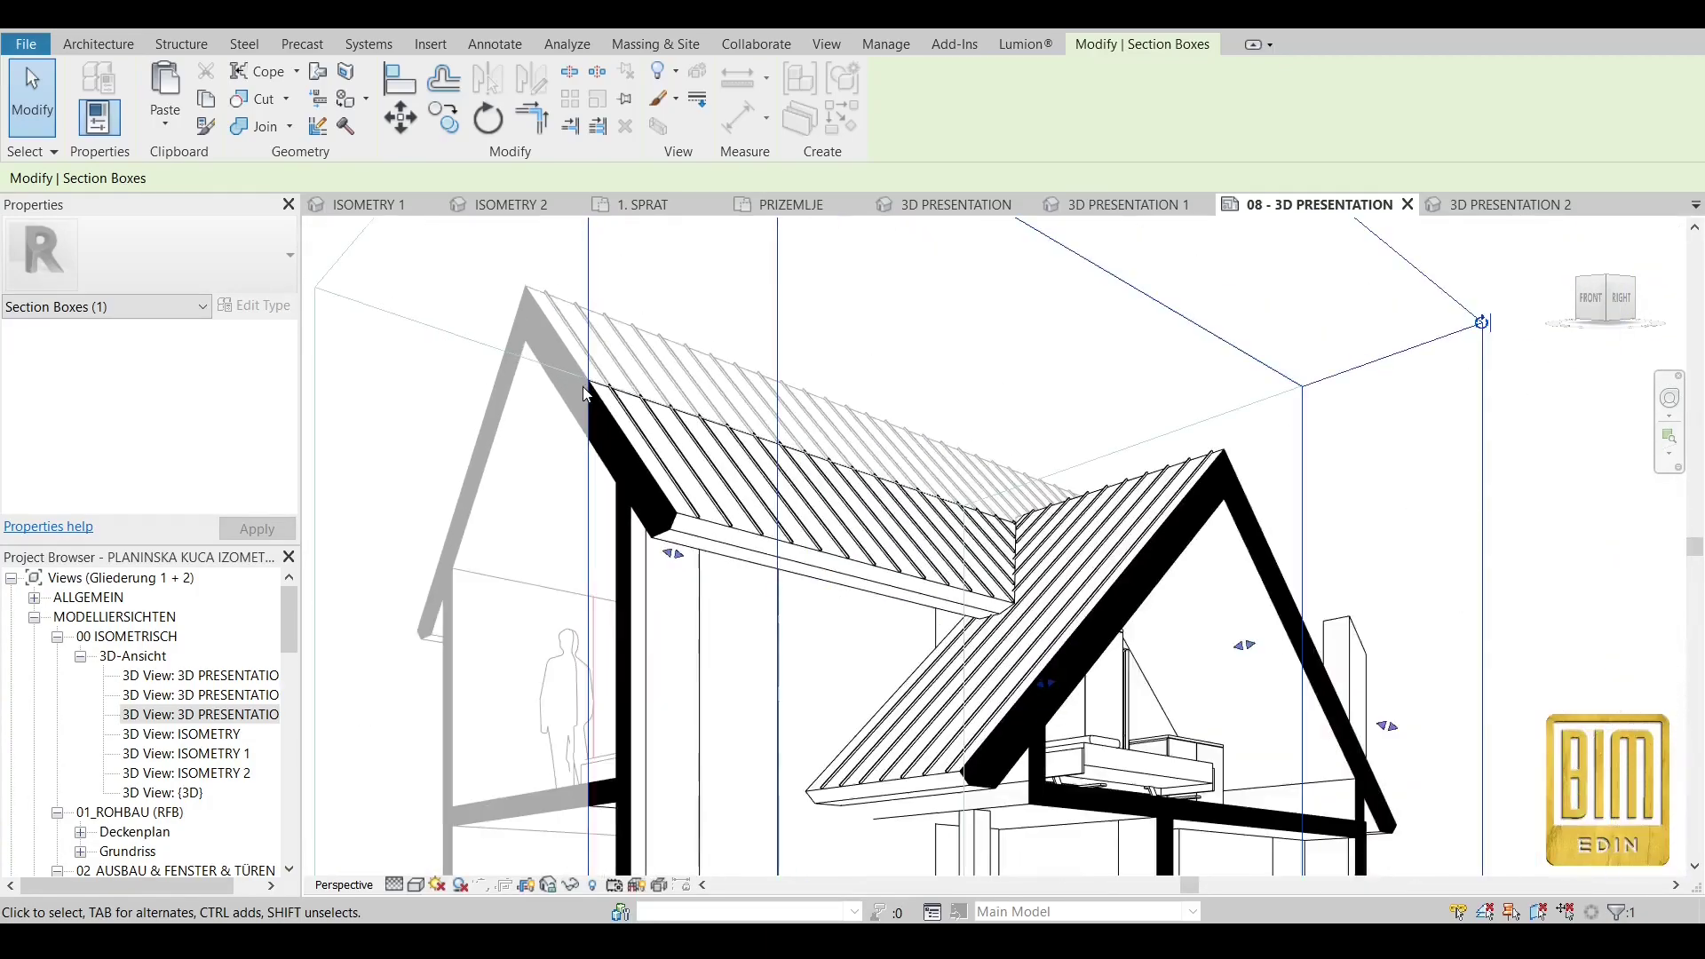
pyautogui.scroll(-5, 582, 386)
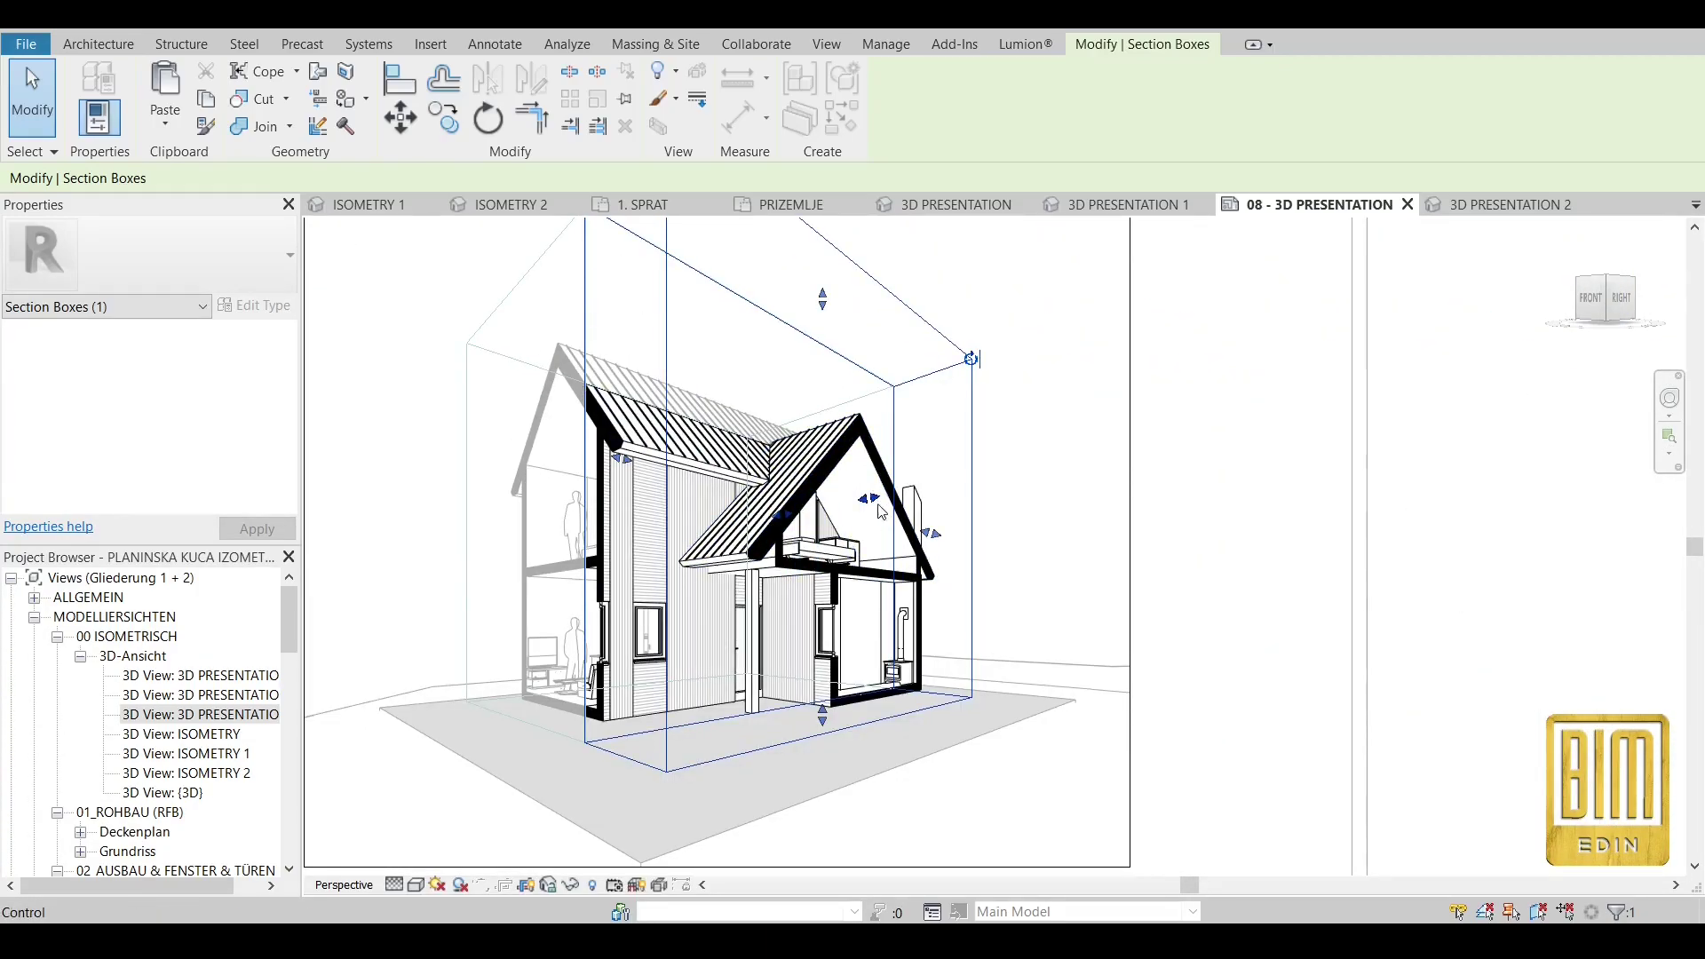
# Extend the section box toward the projecting wing's gable end and pull its porch-side face inward near the ridge to open up the wing's rooms.
pyautogui.moveTo(873, 504); pyautogui.dragTo(945, 485)
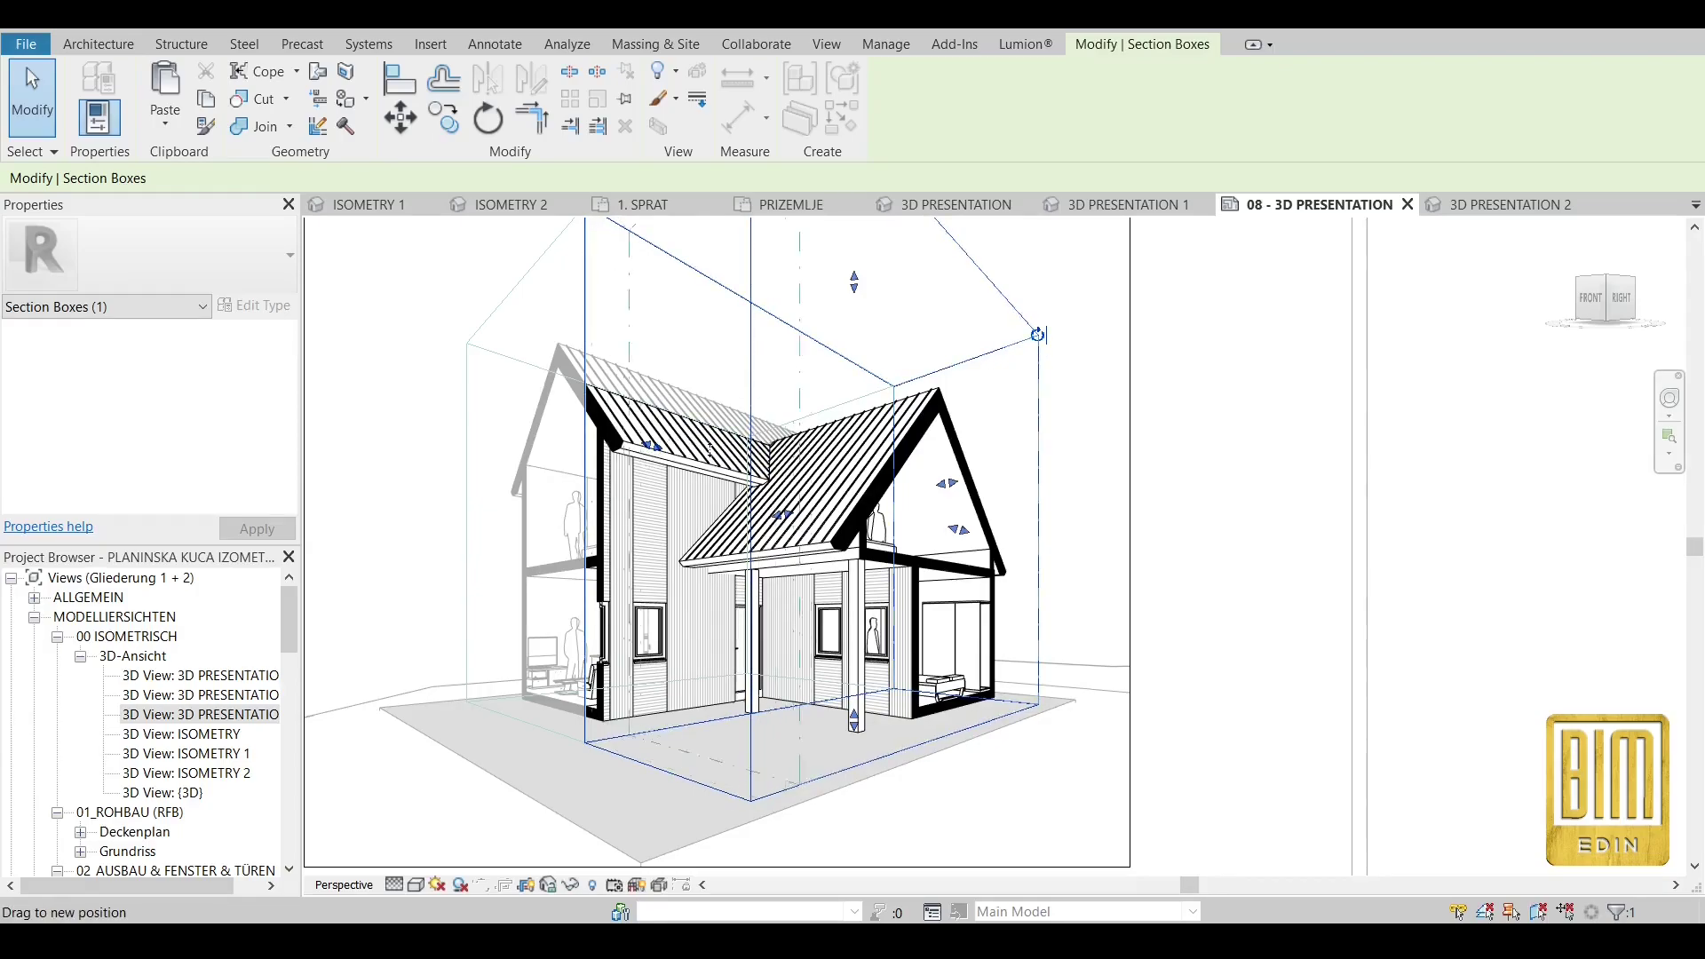
pyautogui.moveTo(711, 449); pyautogui.dragTo(847, 505)
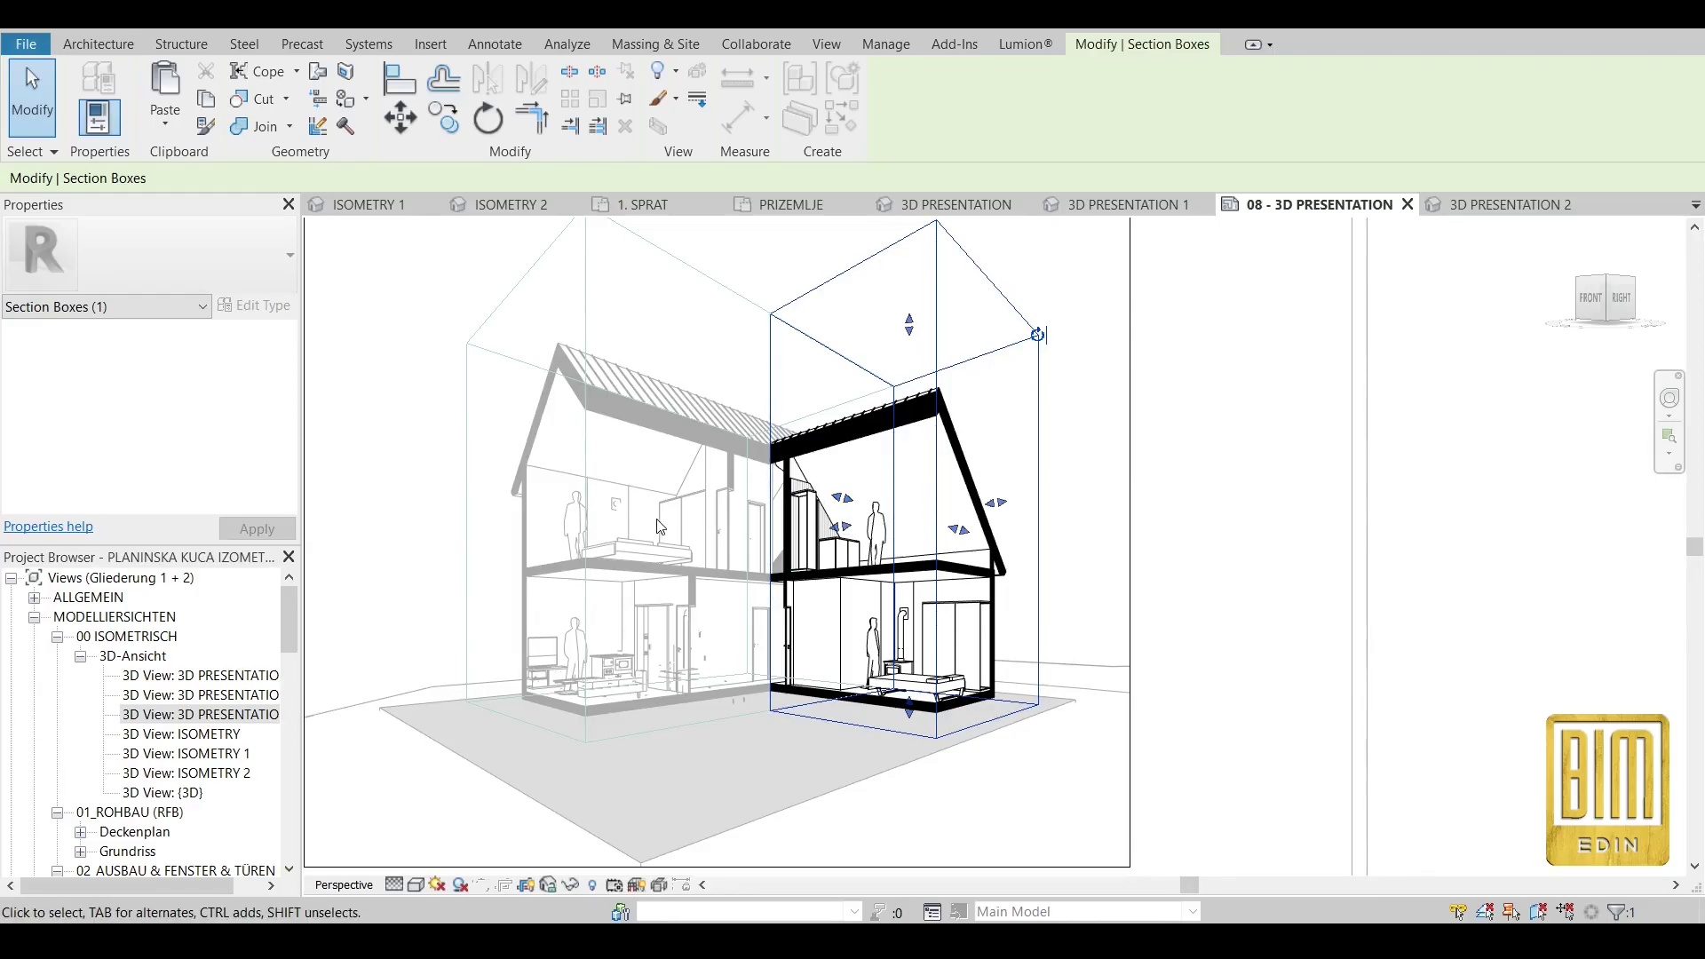
pyautogui.moveTo(843, 499); pyautogui.dragTo(851, 501)
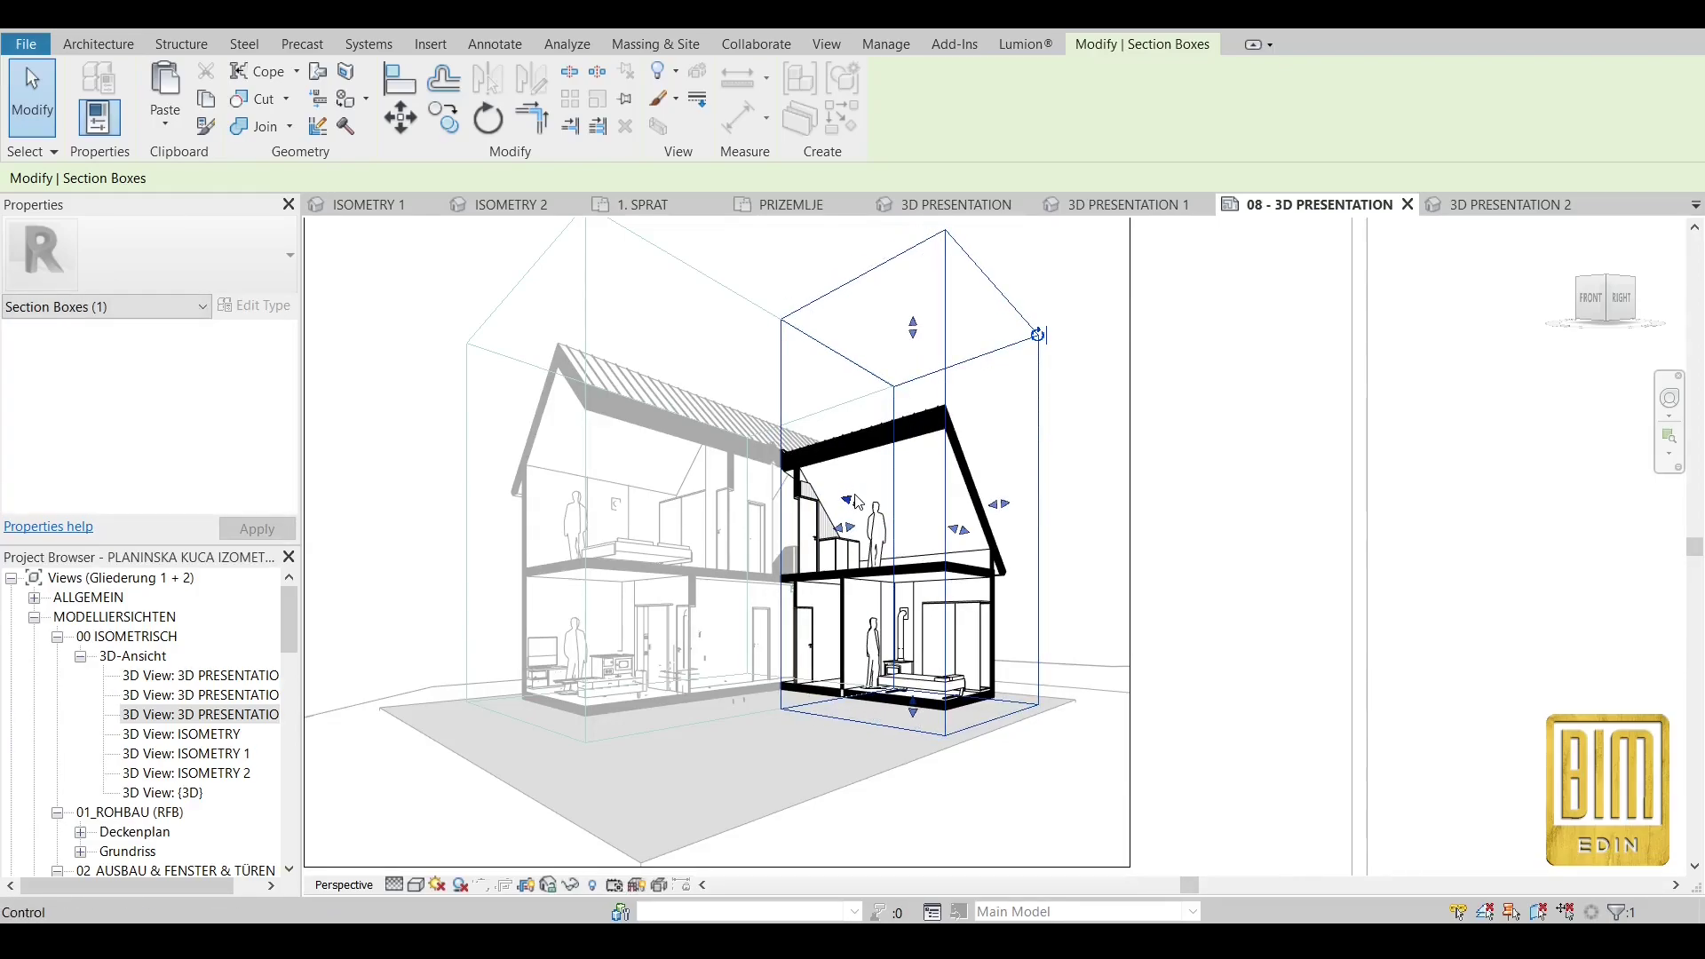
# Hide the section box outline in the 3D PRESENTATION 2 view and deactivate the view.
pyautogui.scroll(-5, 771, 485)
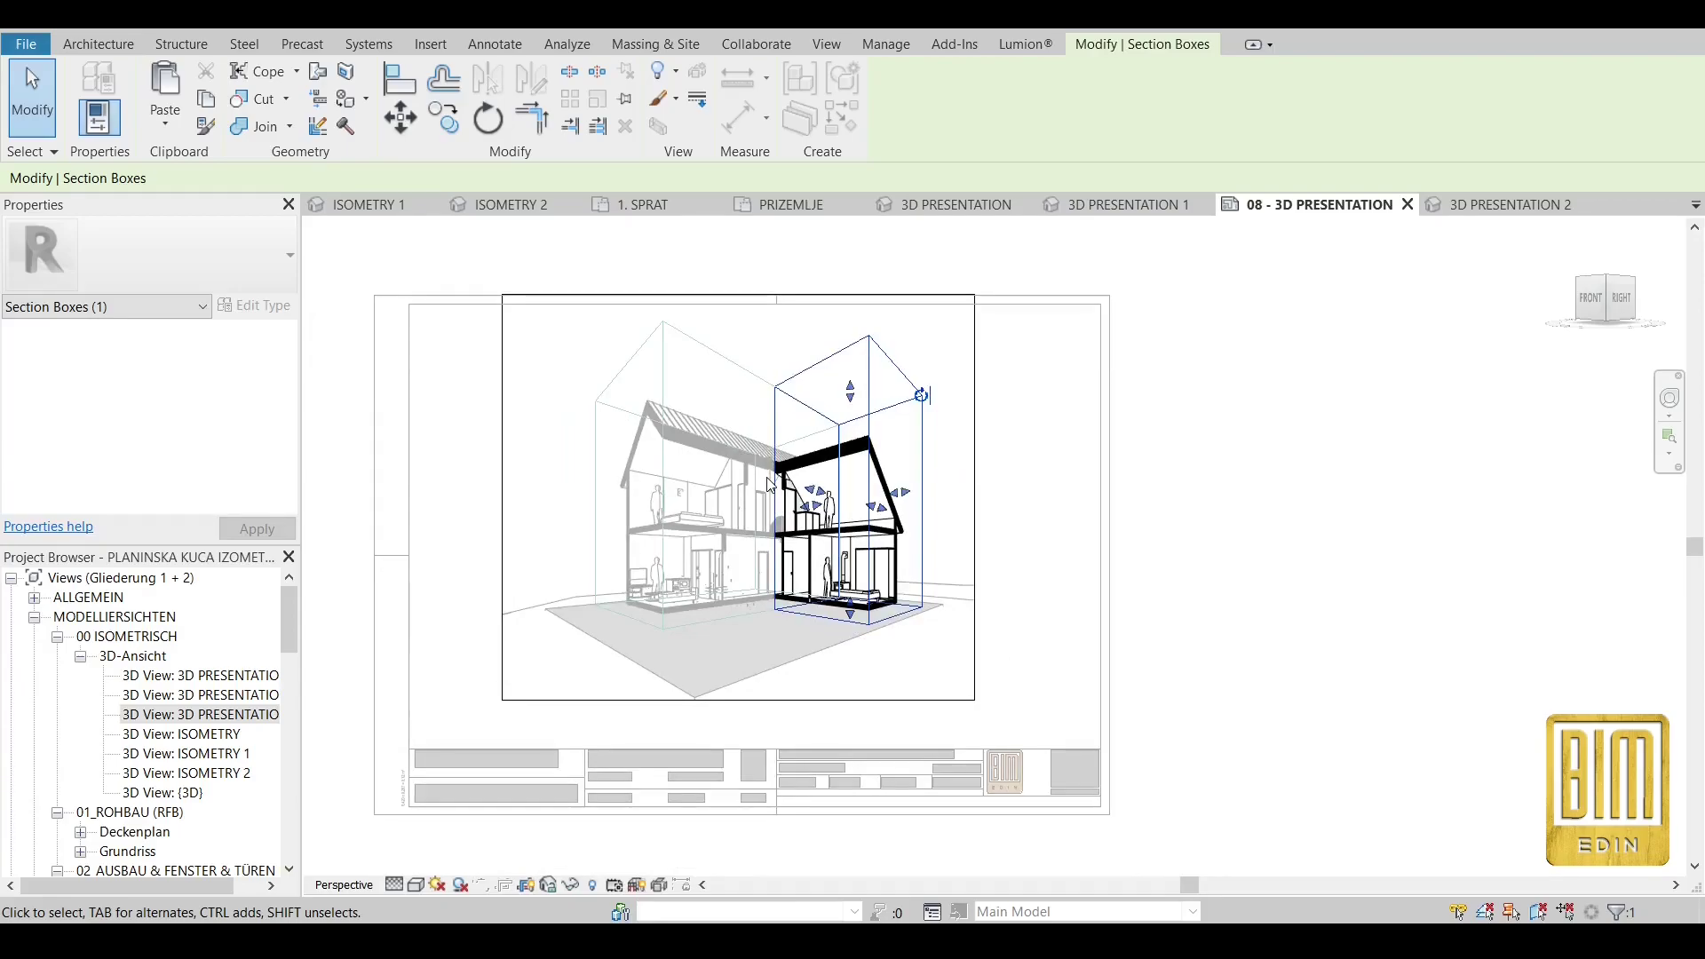
pyautogui.rightClick(794, 375)
pyautogui.moveTo(889, 491)
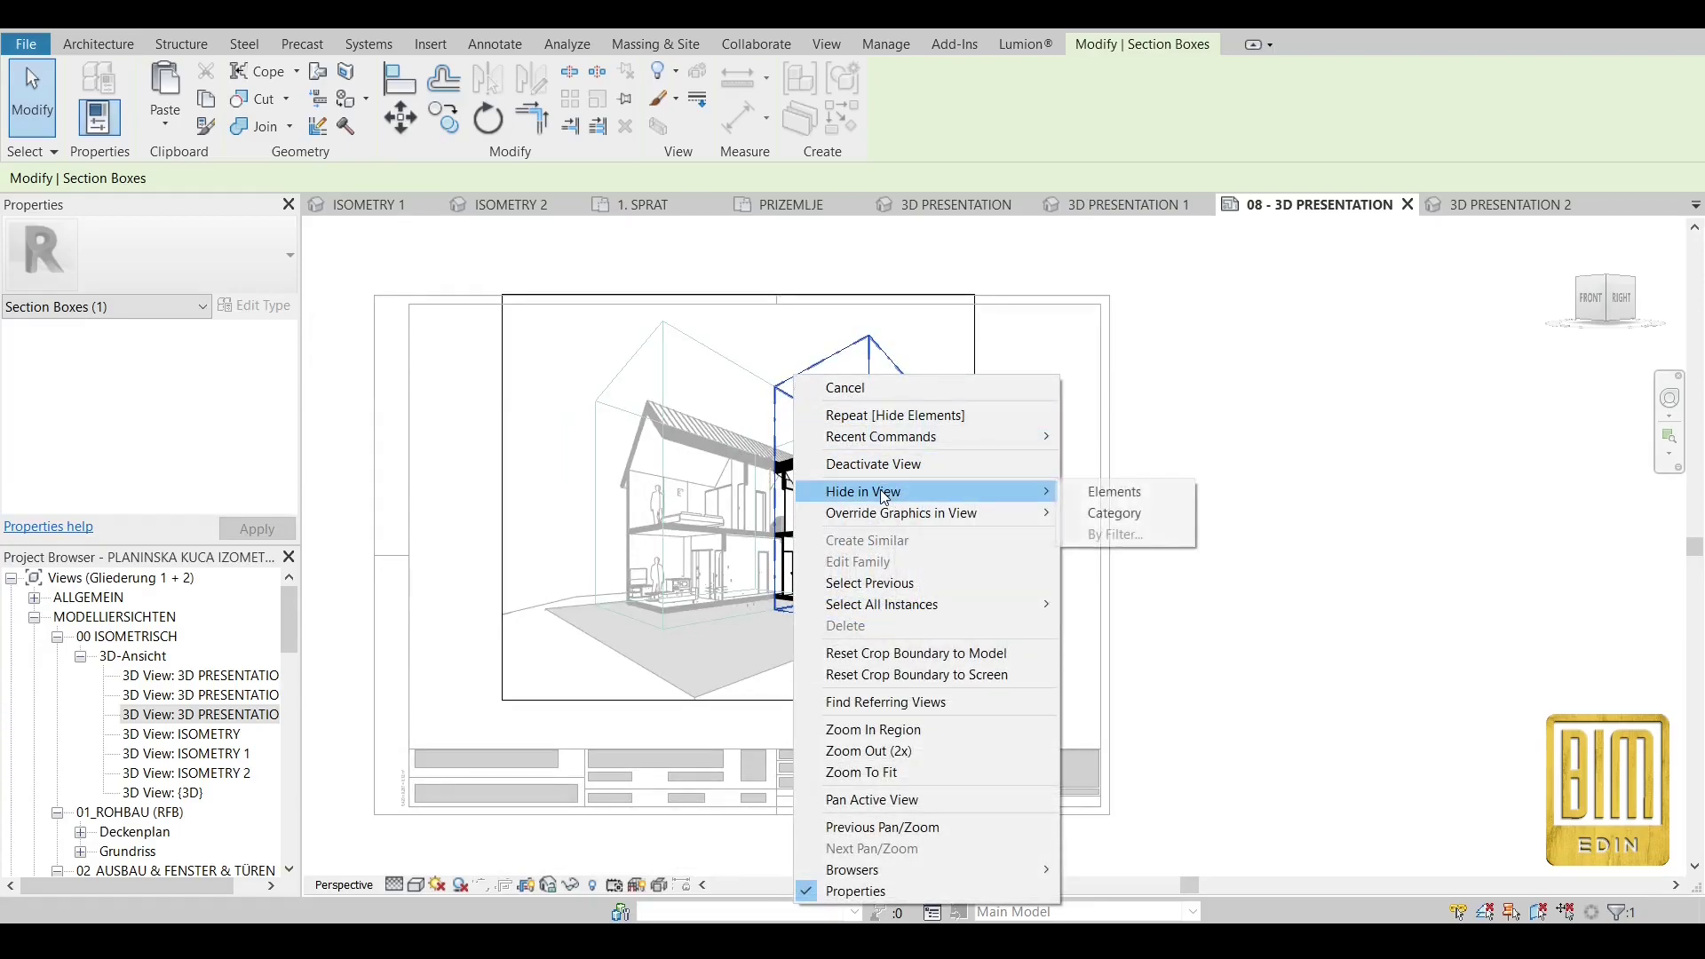
pyautogui.click(1116, 488)
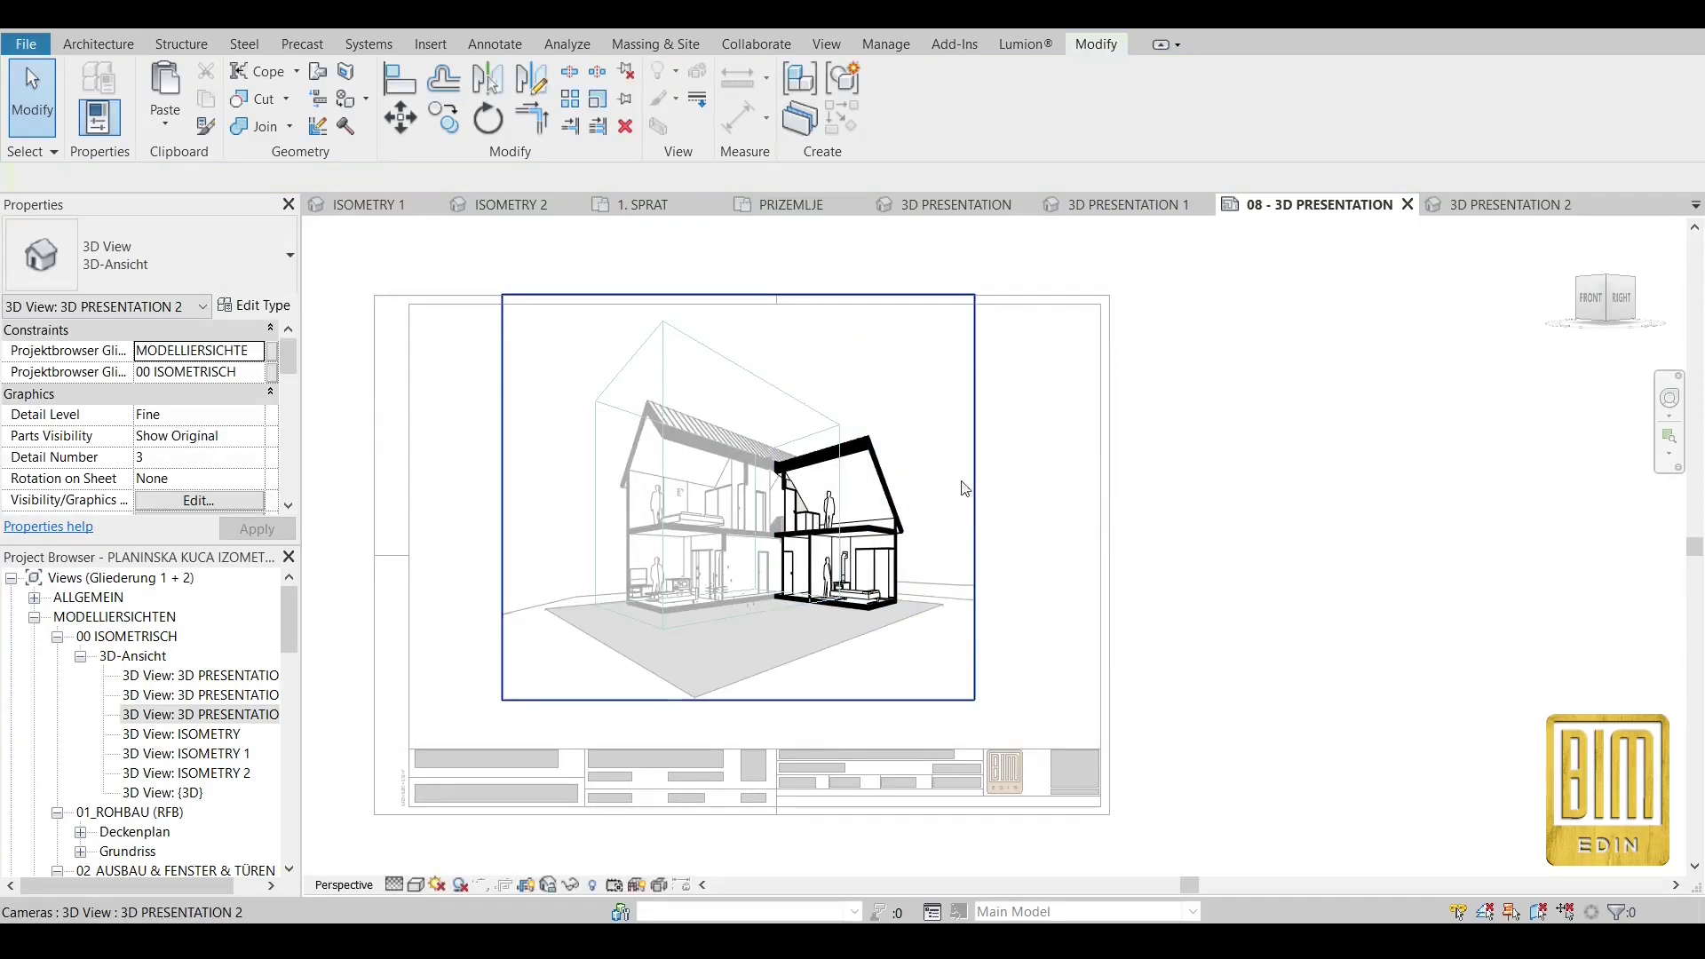
pyautogui.scroll(-3, 791, 448)
pyautogui.doubleClick(1169, 500)
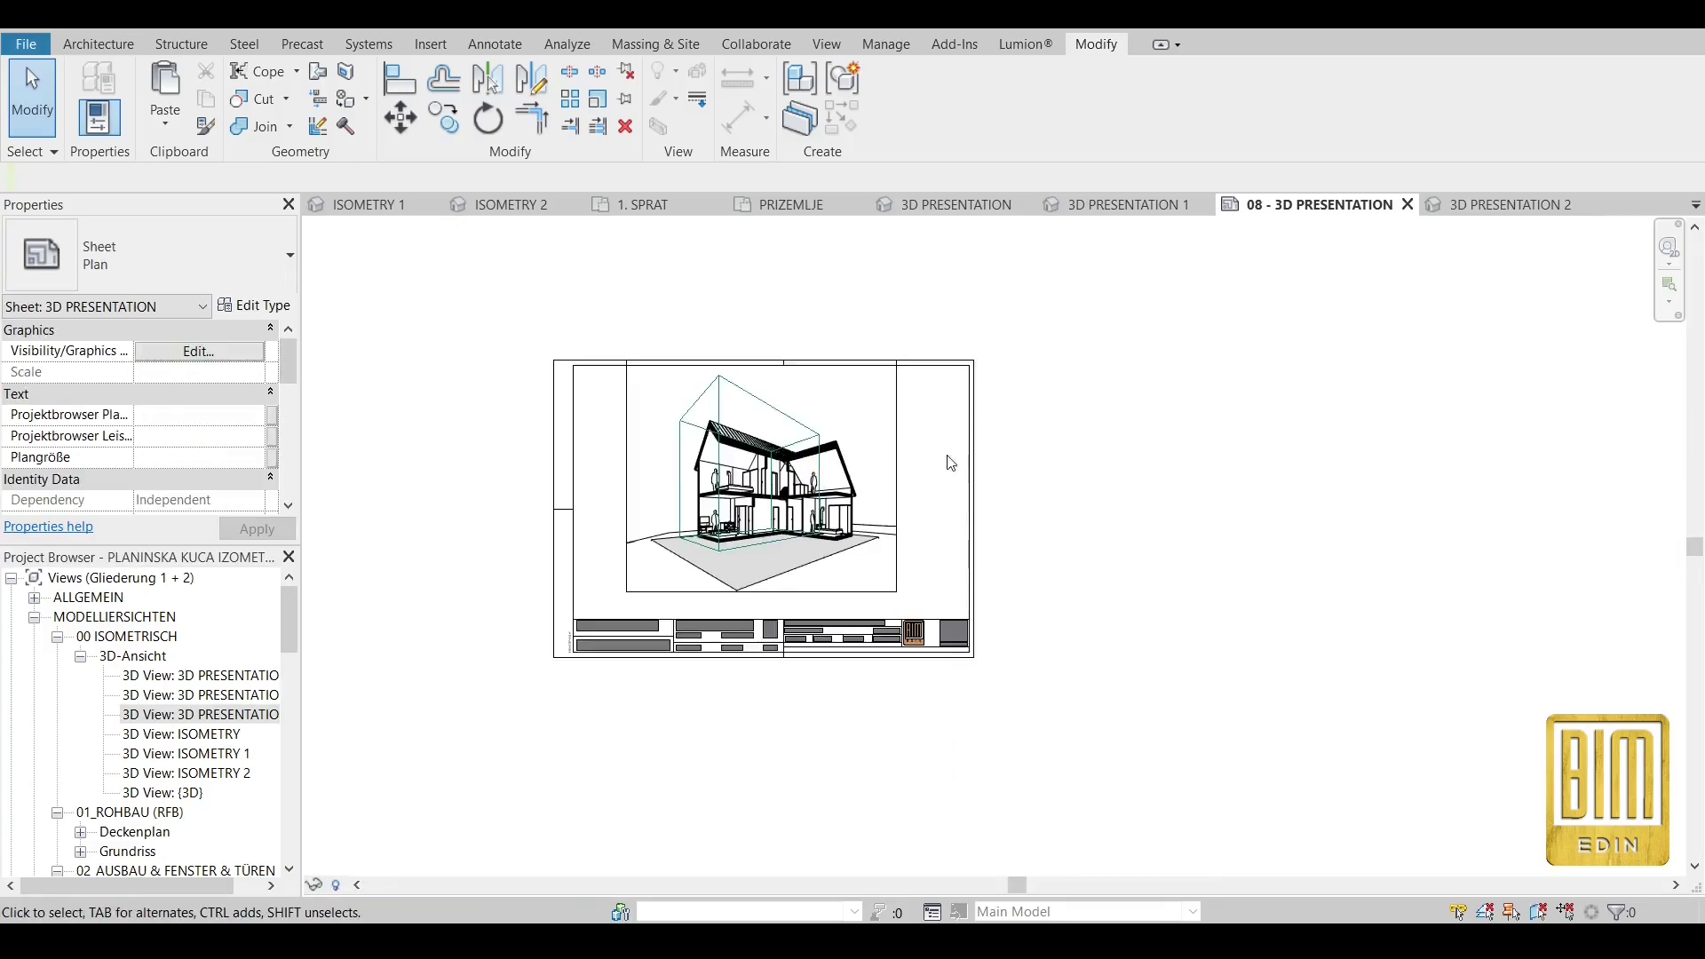
# Activate the 3D PRESENTATION 1 view, hide its section box outline and deactivate the view.
pyautogui.doubleClick(702, 413)
pyautogui.click(703, 413)
pyautogui.rightClick(716, 391)
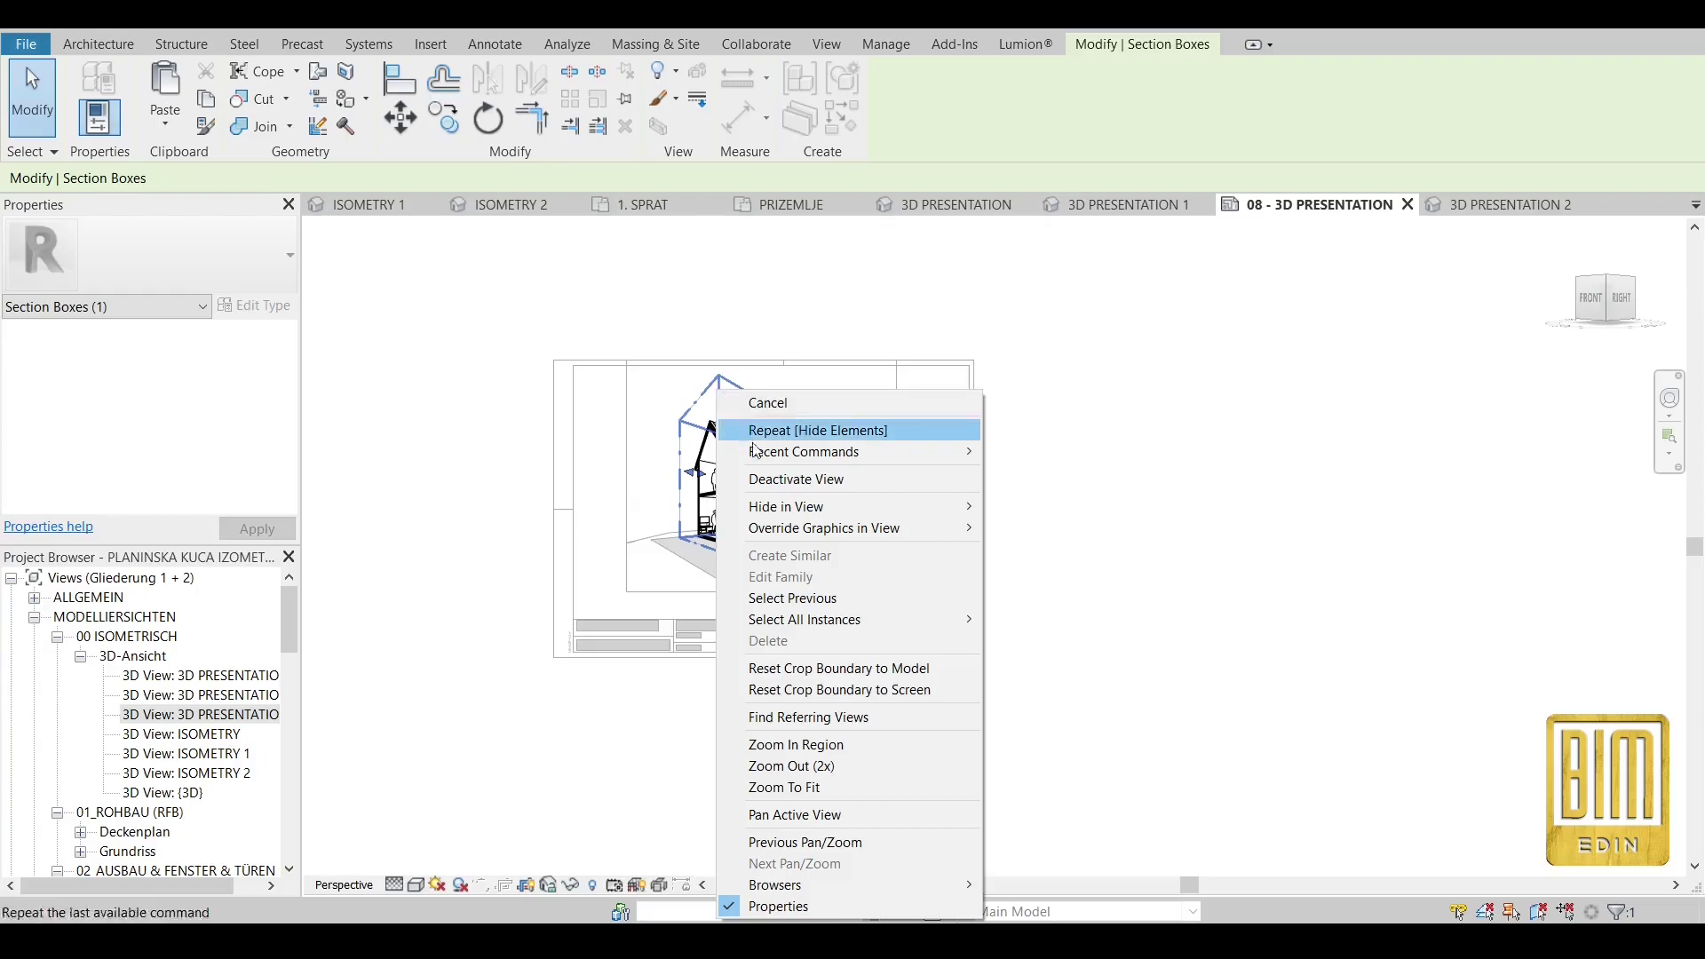
pyautogui.moveTo(807, 507)
pyautogui.click(1066, 503)
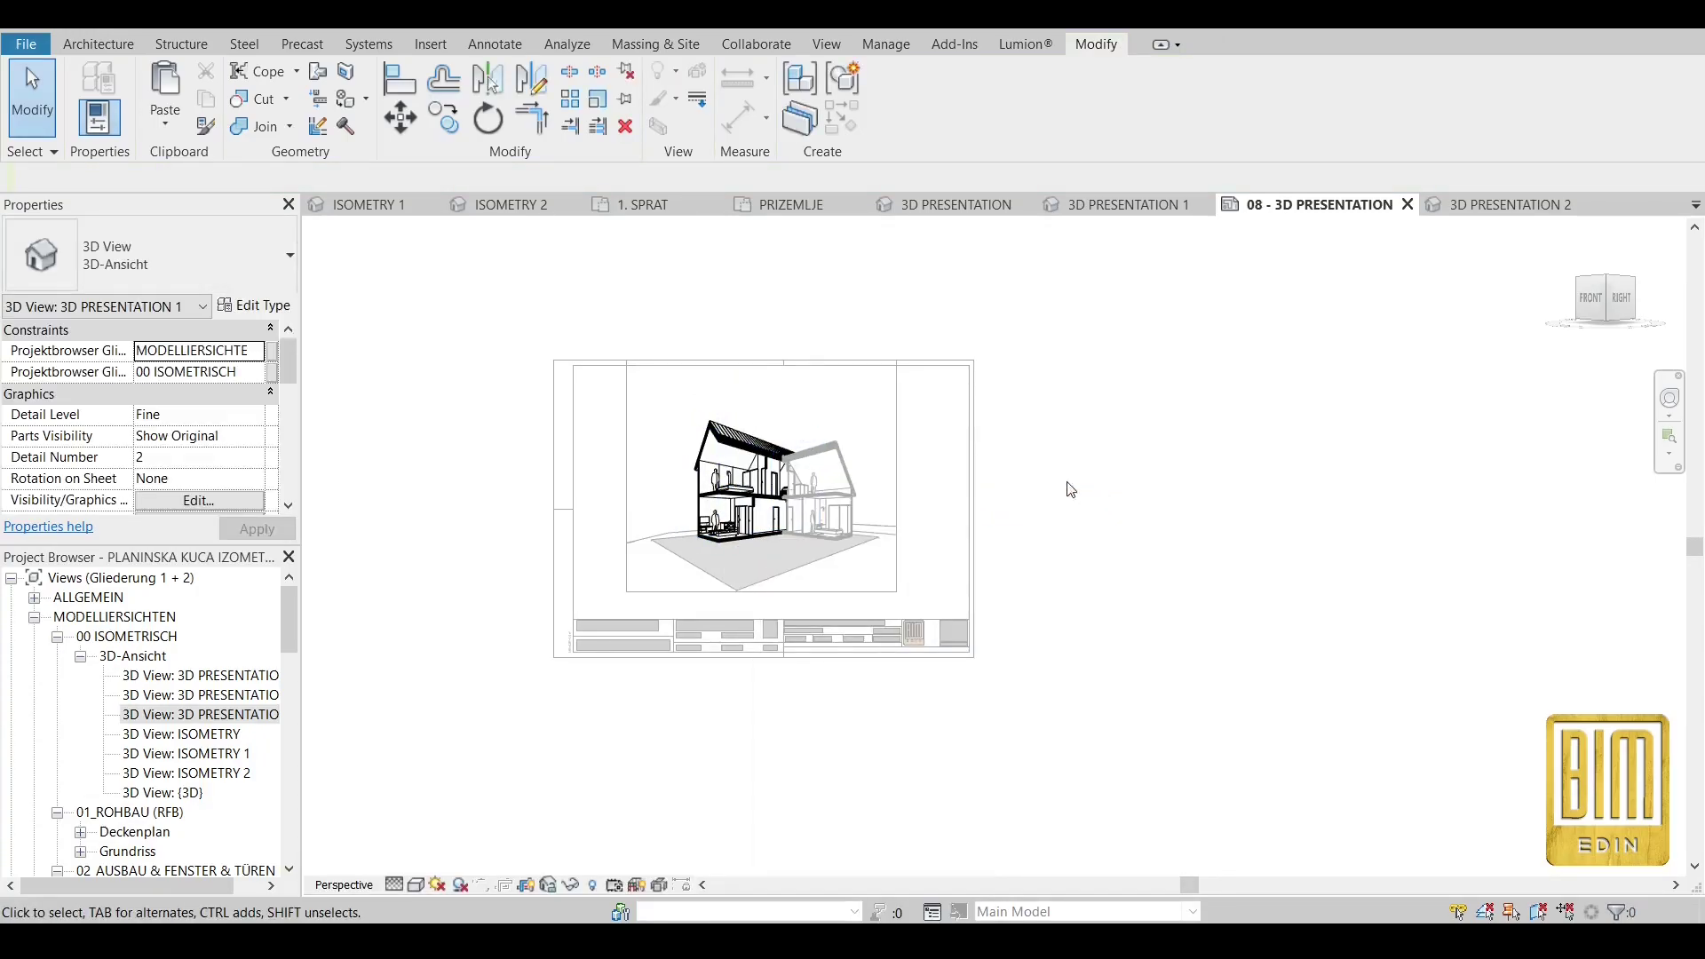
pyautogui.doubleClick(462, 488)
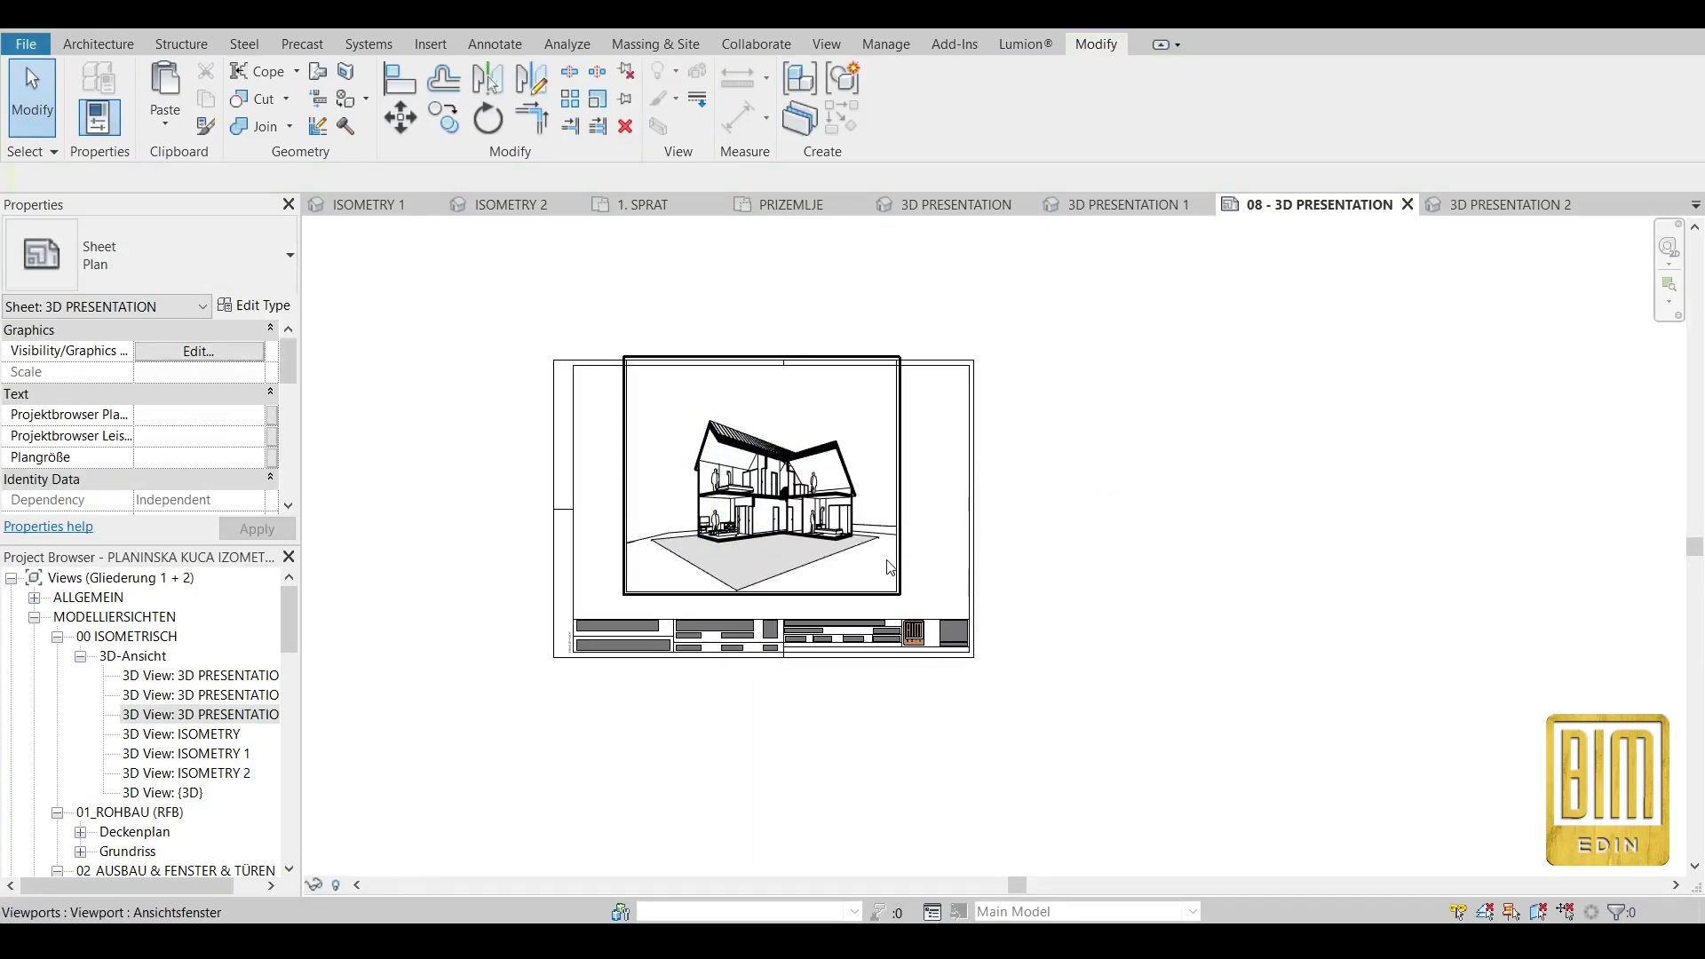
# Activate the 3D PRESENTATION view, reveal its hidden elements and pull the section box's side faces outward to take in more surrounding terrain.
pyautogui.scroll(2, 875, 566)
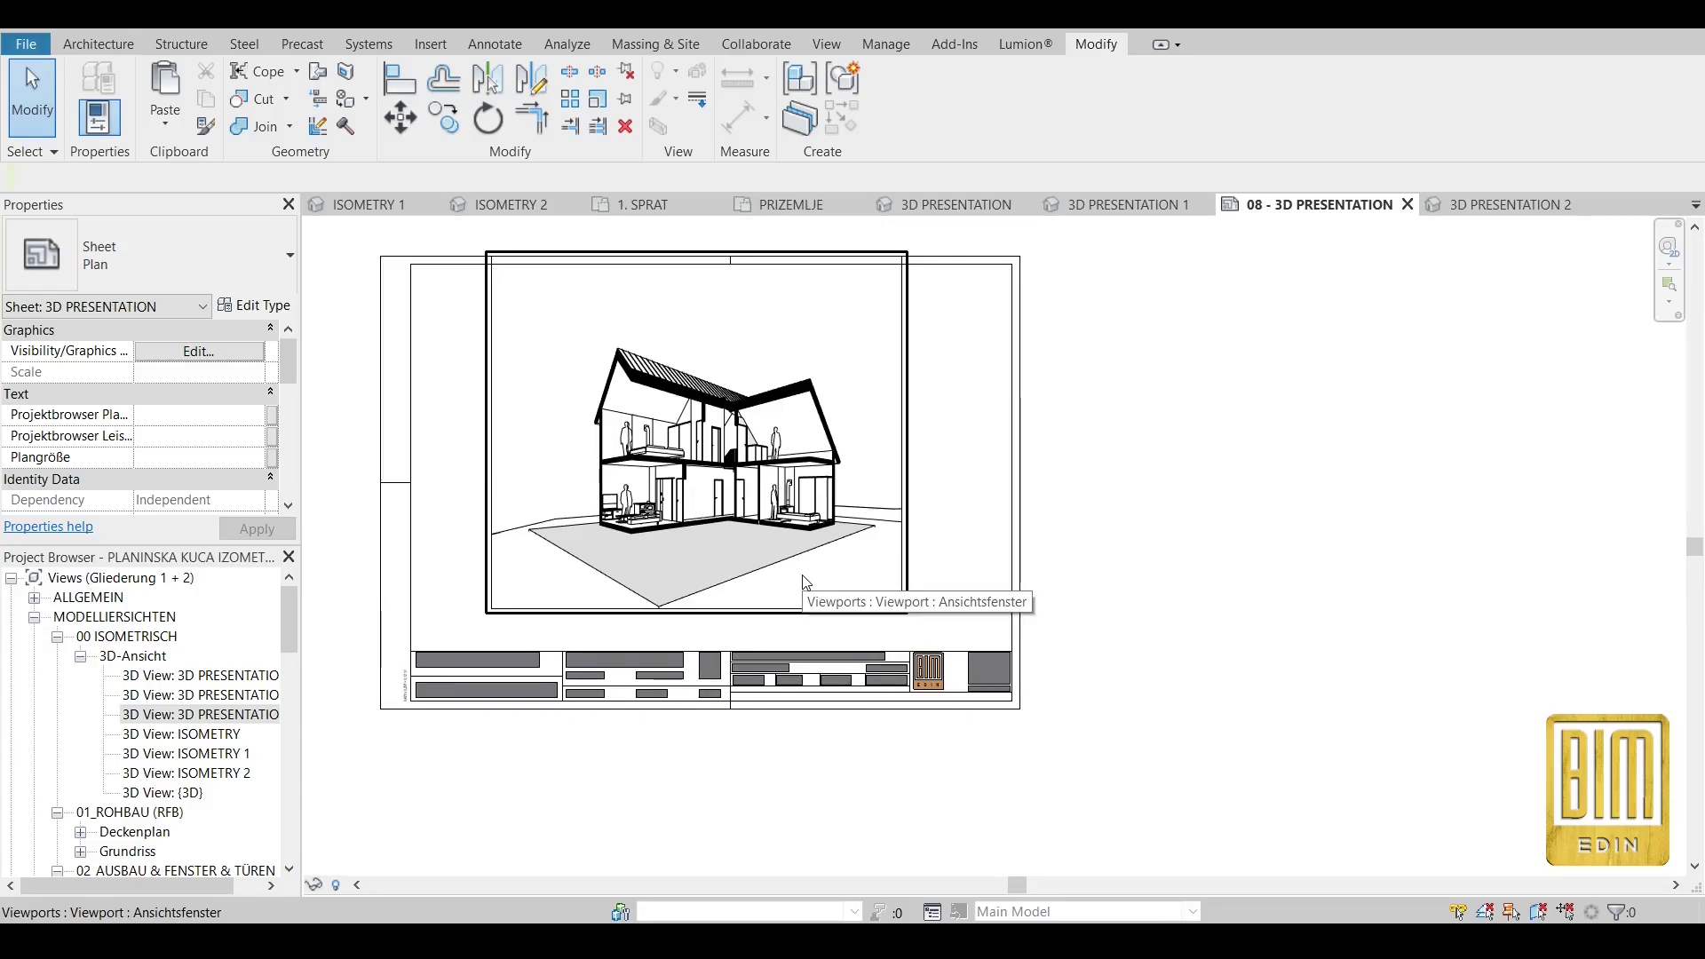
pyautogui.doubleClick(513, 559)
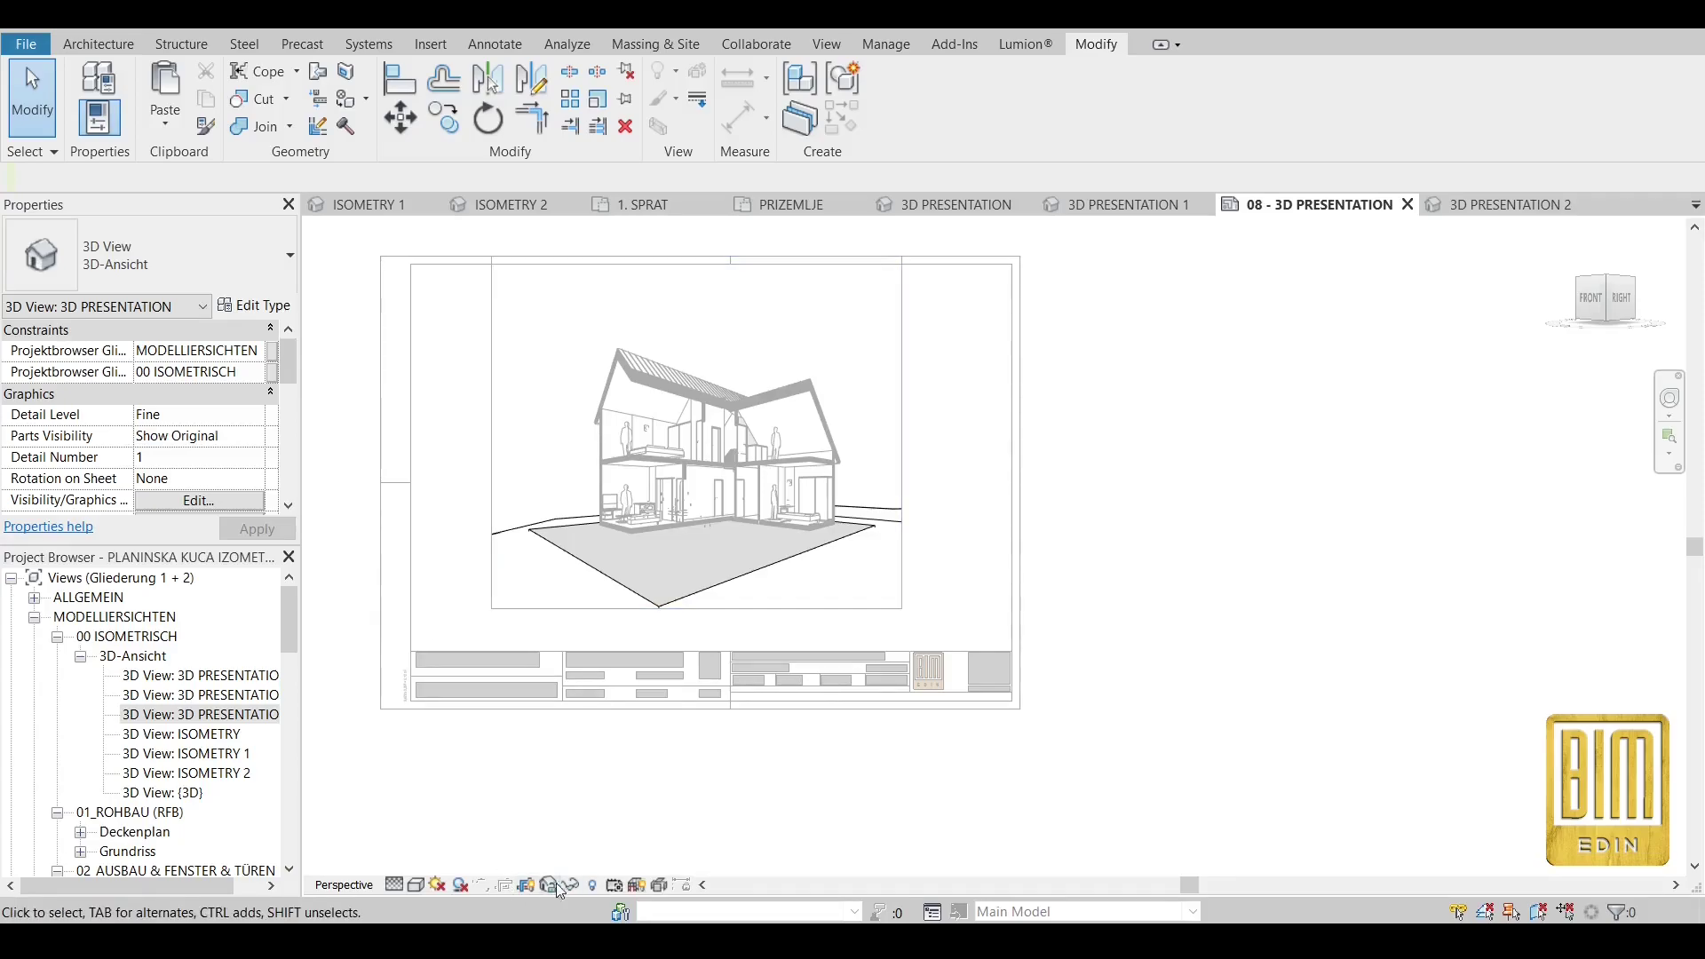
pyautogui.click(600, 886)
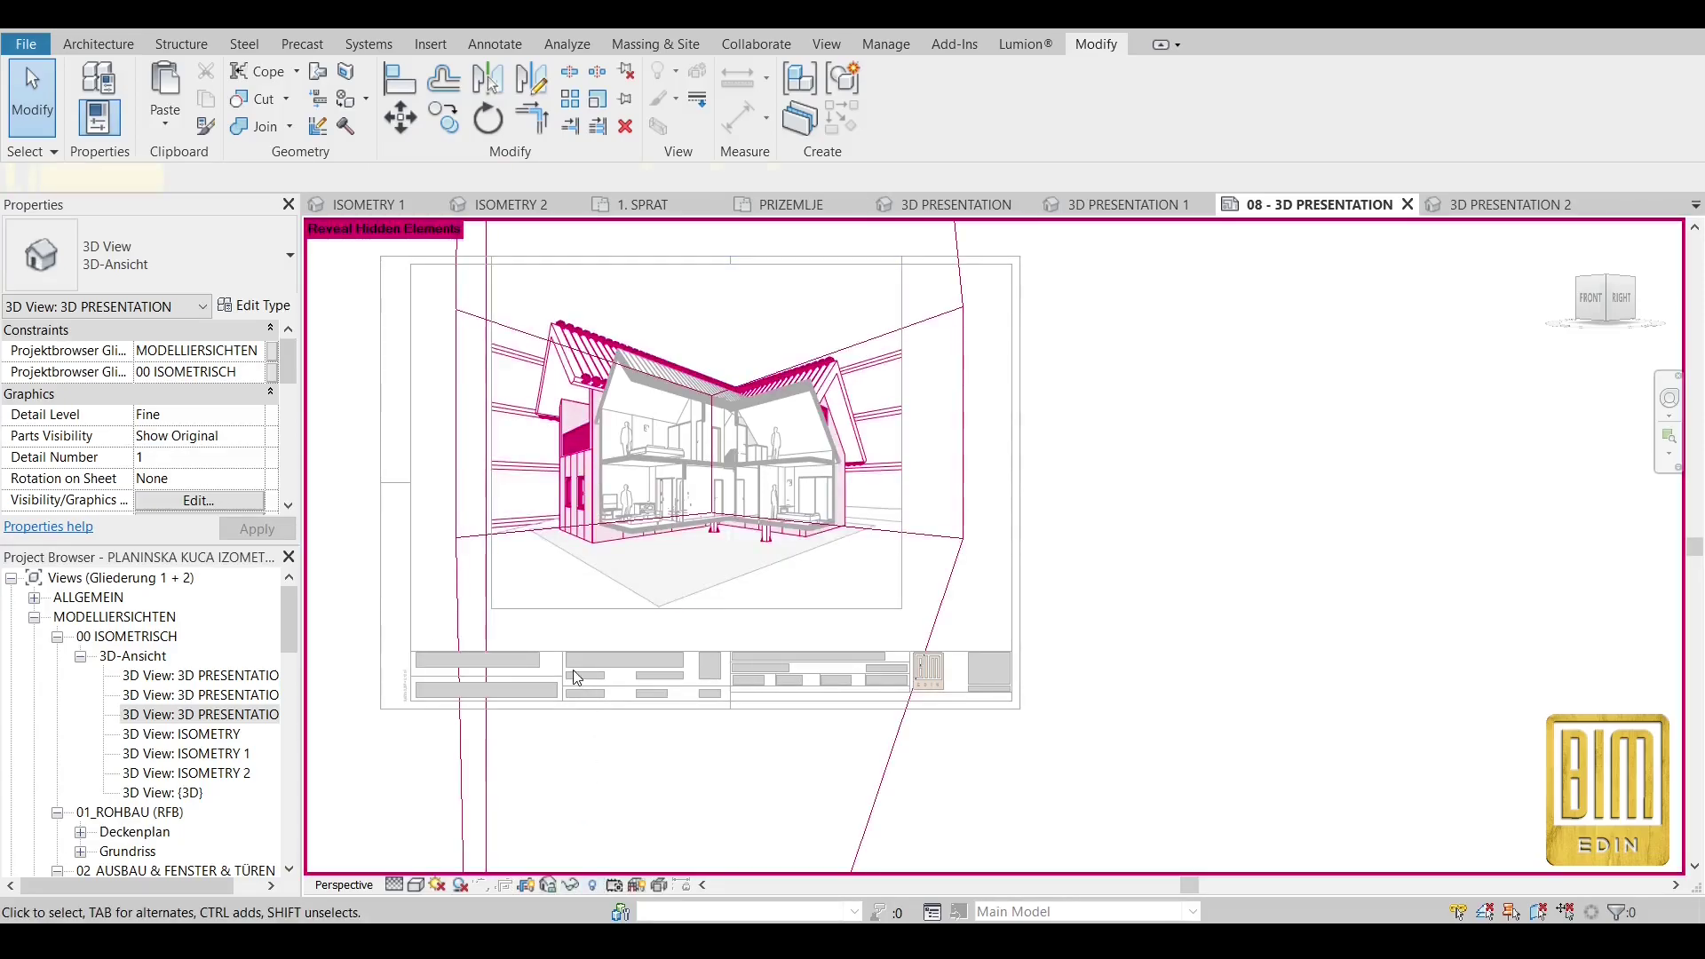
pyautogui.click(458, 533)
pyautogui.moveTo(626, 444); pyautogui.dragTo(545, 463)
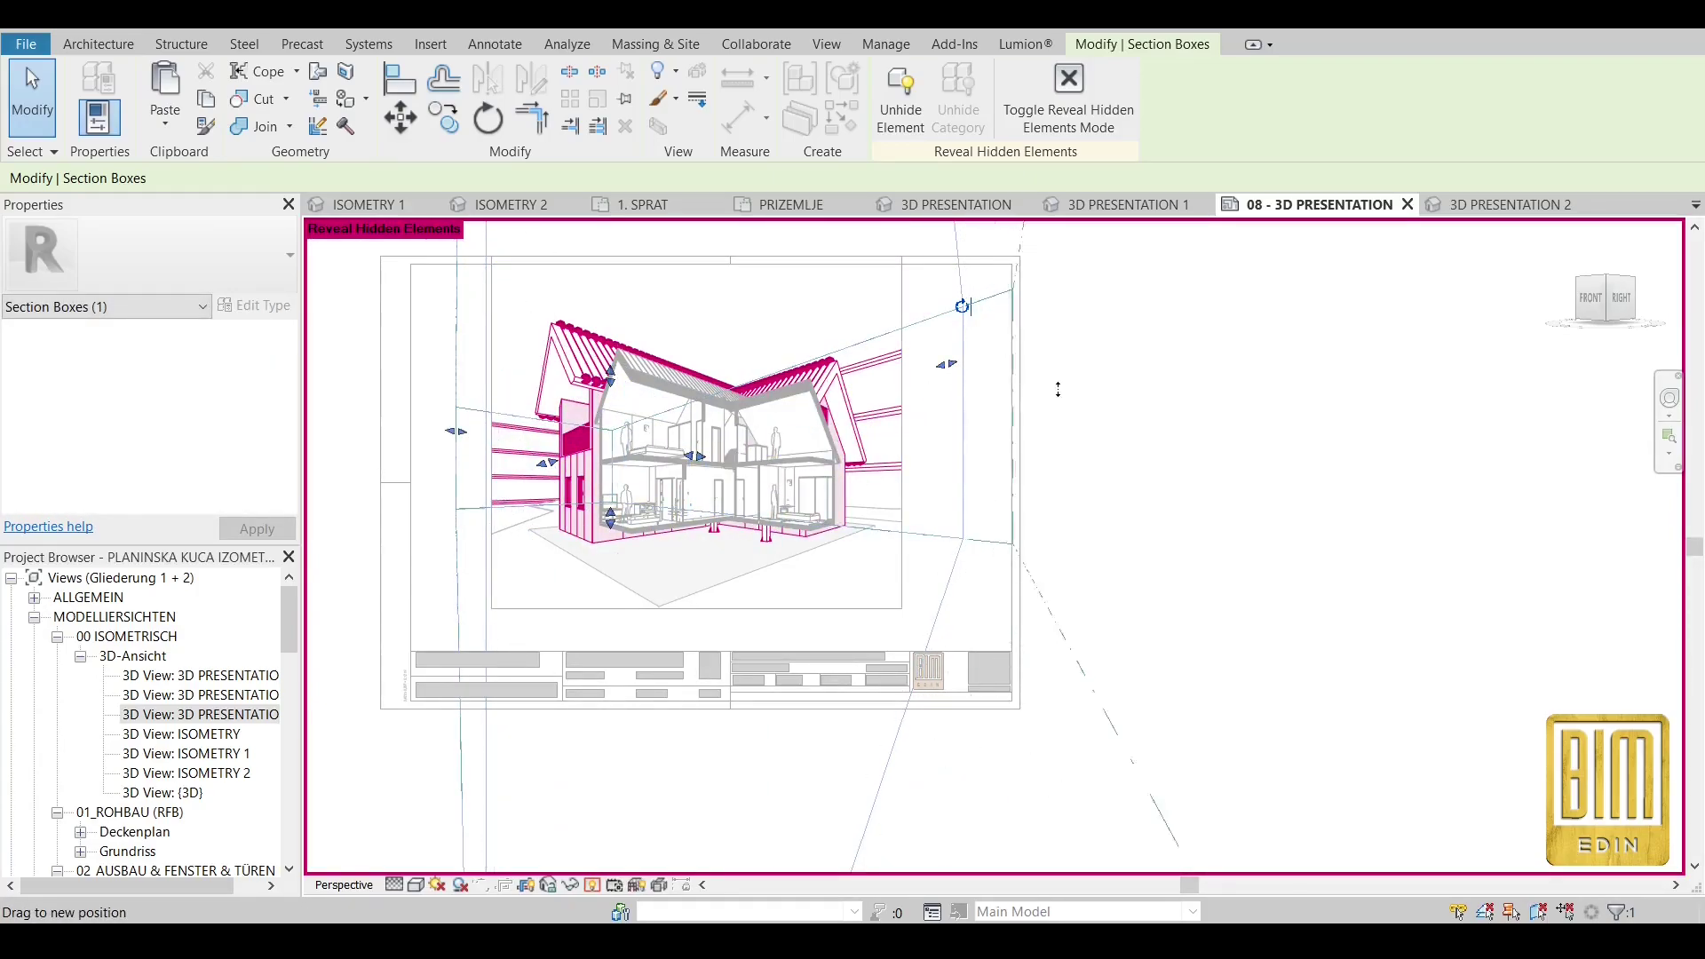
pyautogui.moveTo(1057, 389); pyautogui.dragTo(1058, 392)
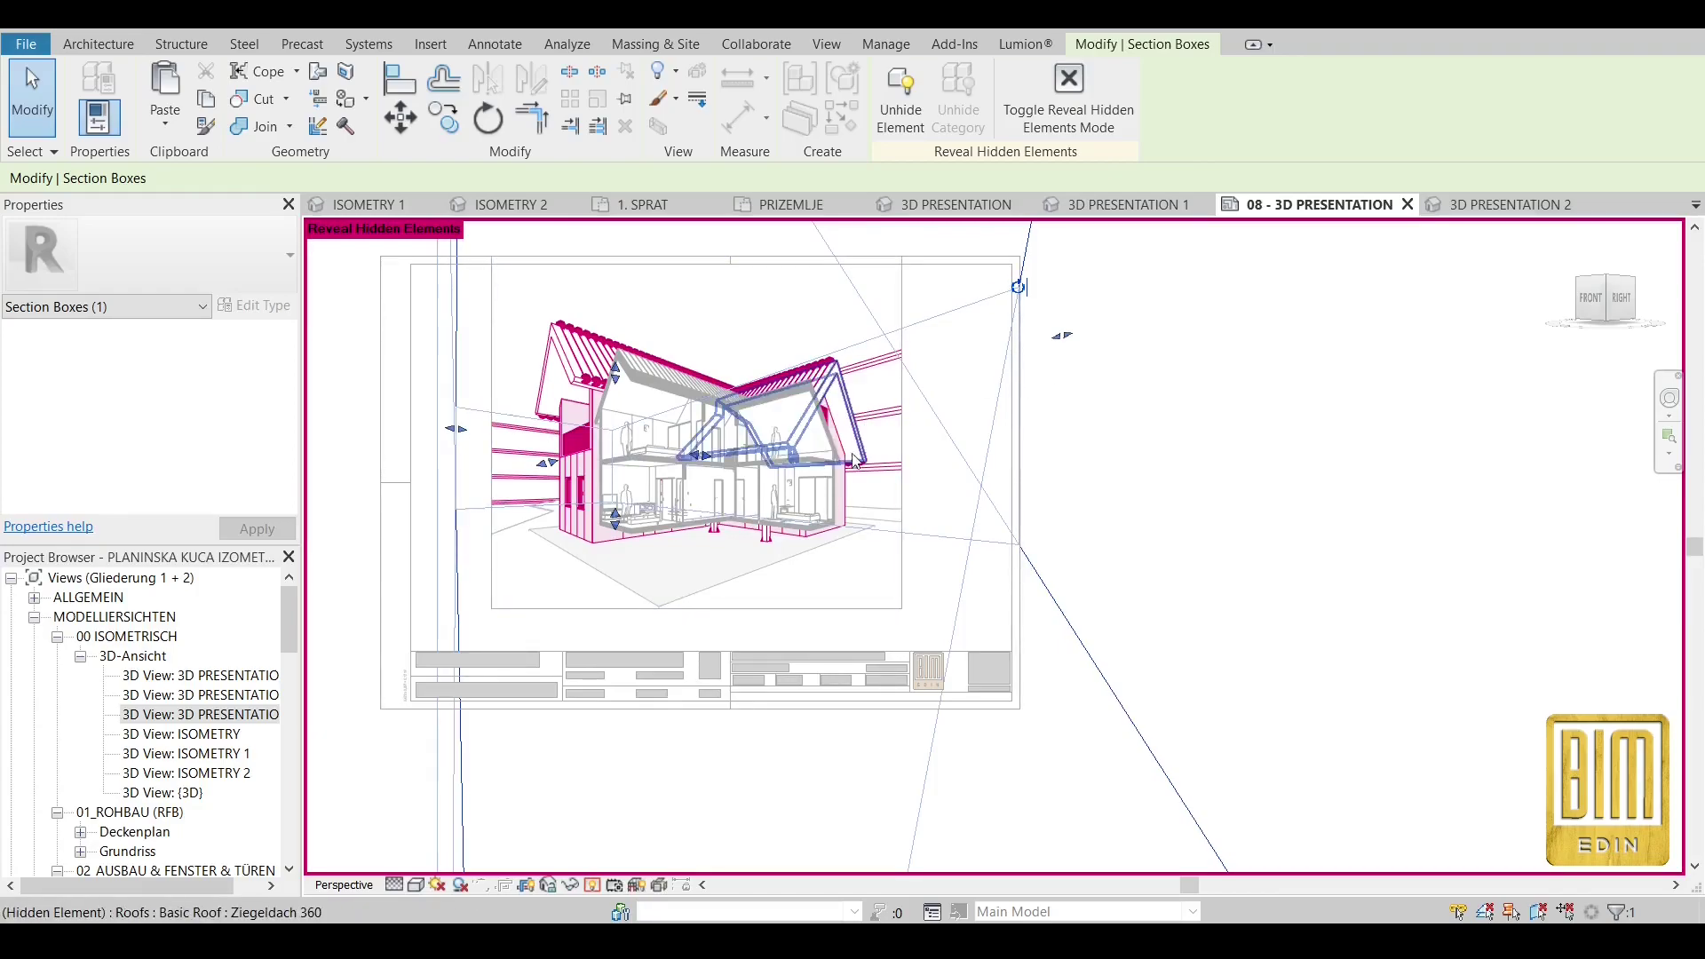
pyautogui.scroll(-2, 924, 362)
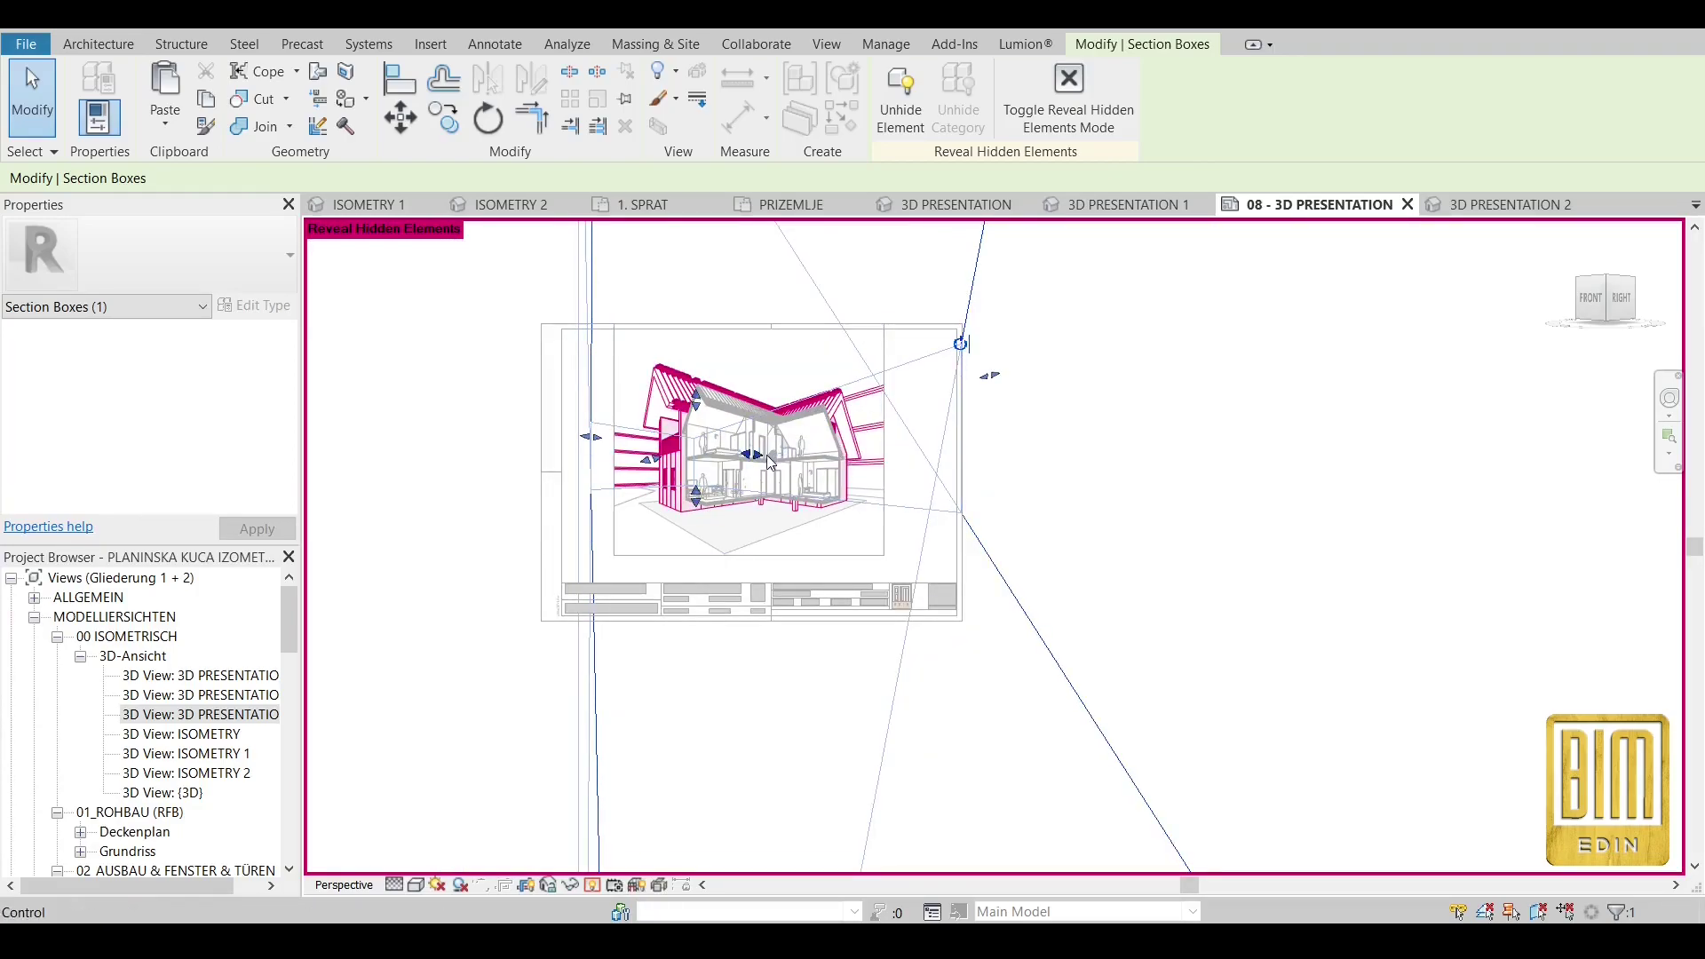
pyautogui.moveTo(892, 447); pyautogui.dragTo(891, 447)
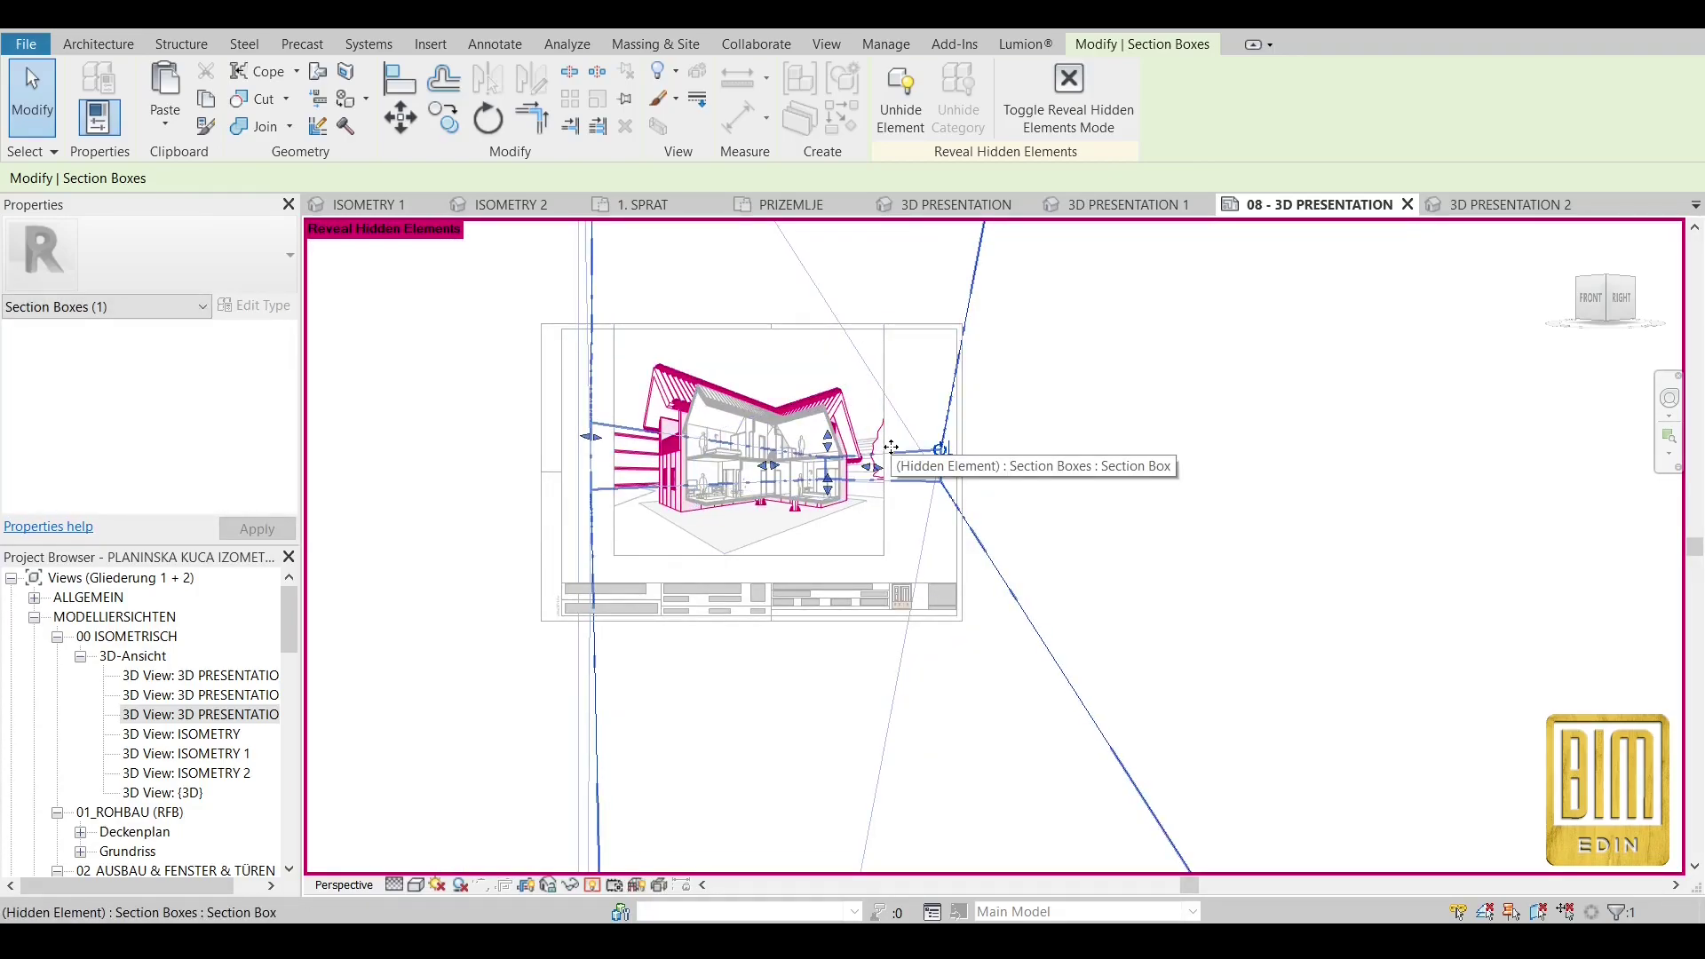
pyautogui.moveTo(595, 447); pyautogui.dragTo(540, 441)
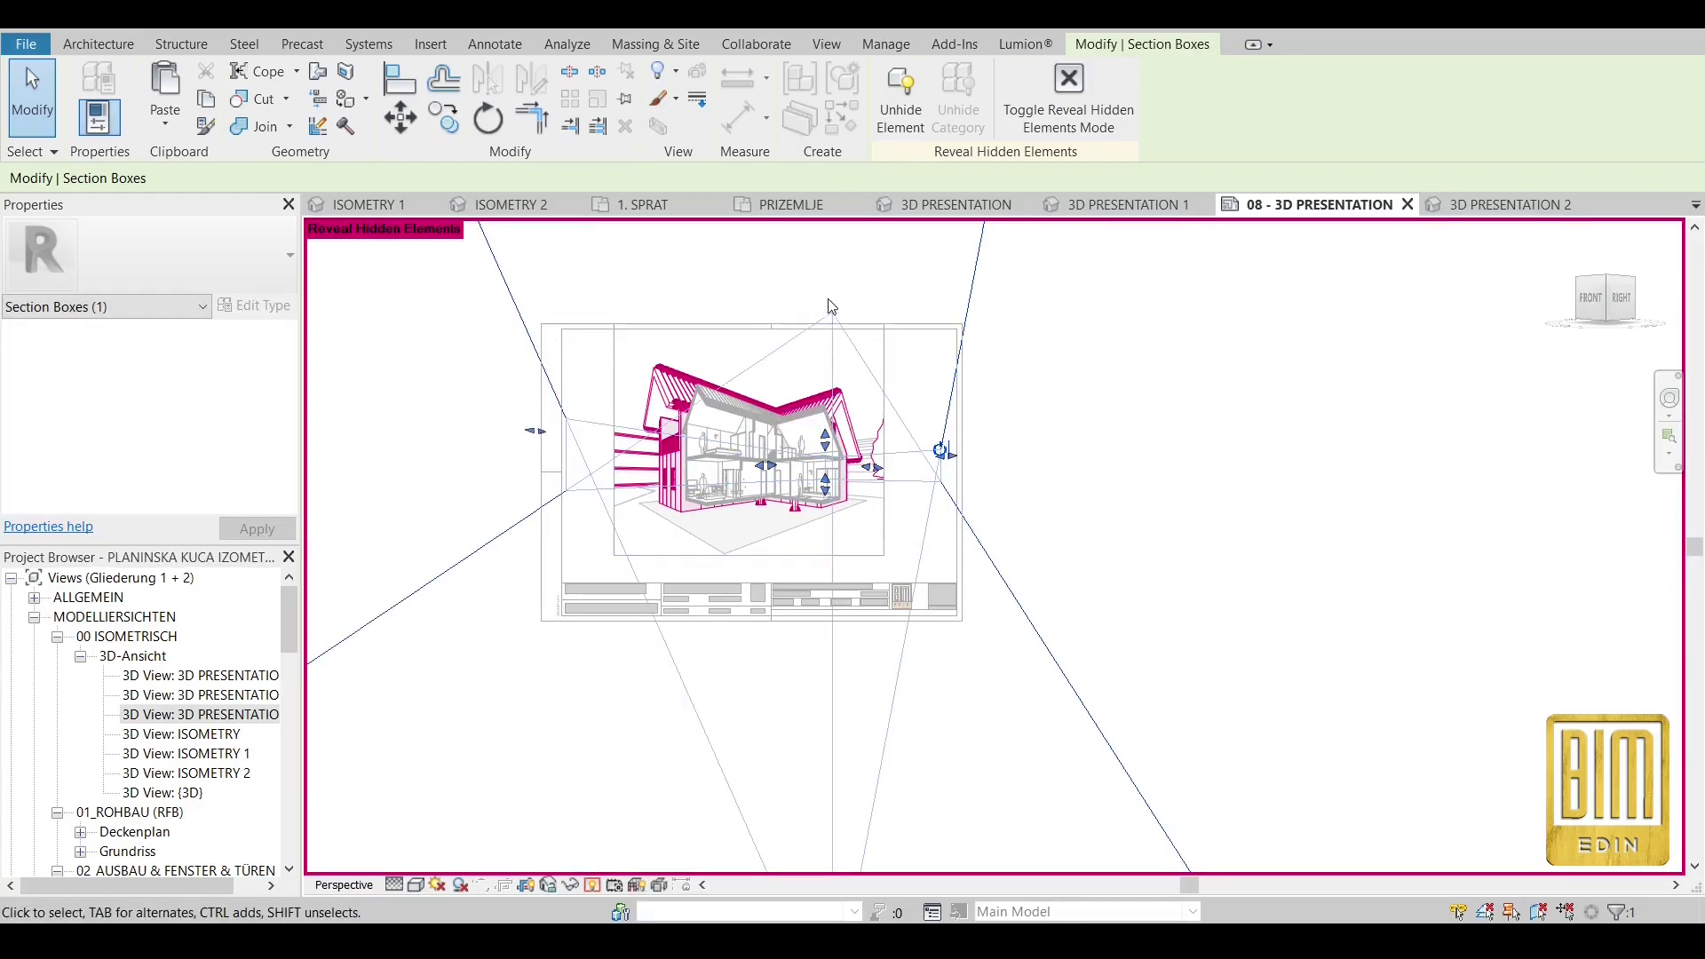
# Unhide the Planting category using the revealed conifer, leave Reveal Hidden Elements mode and dismiss the save reminder without saving.
pyautogui.click(875, 442)
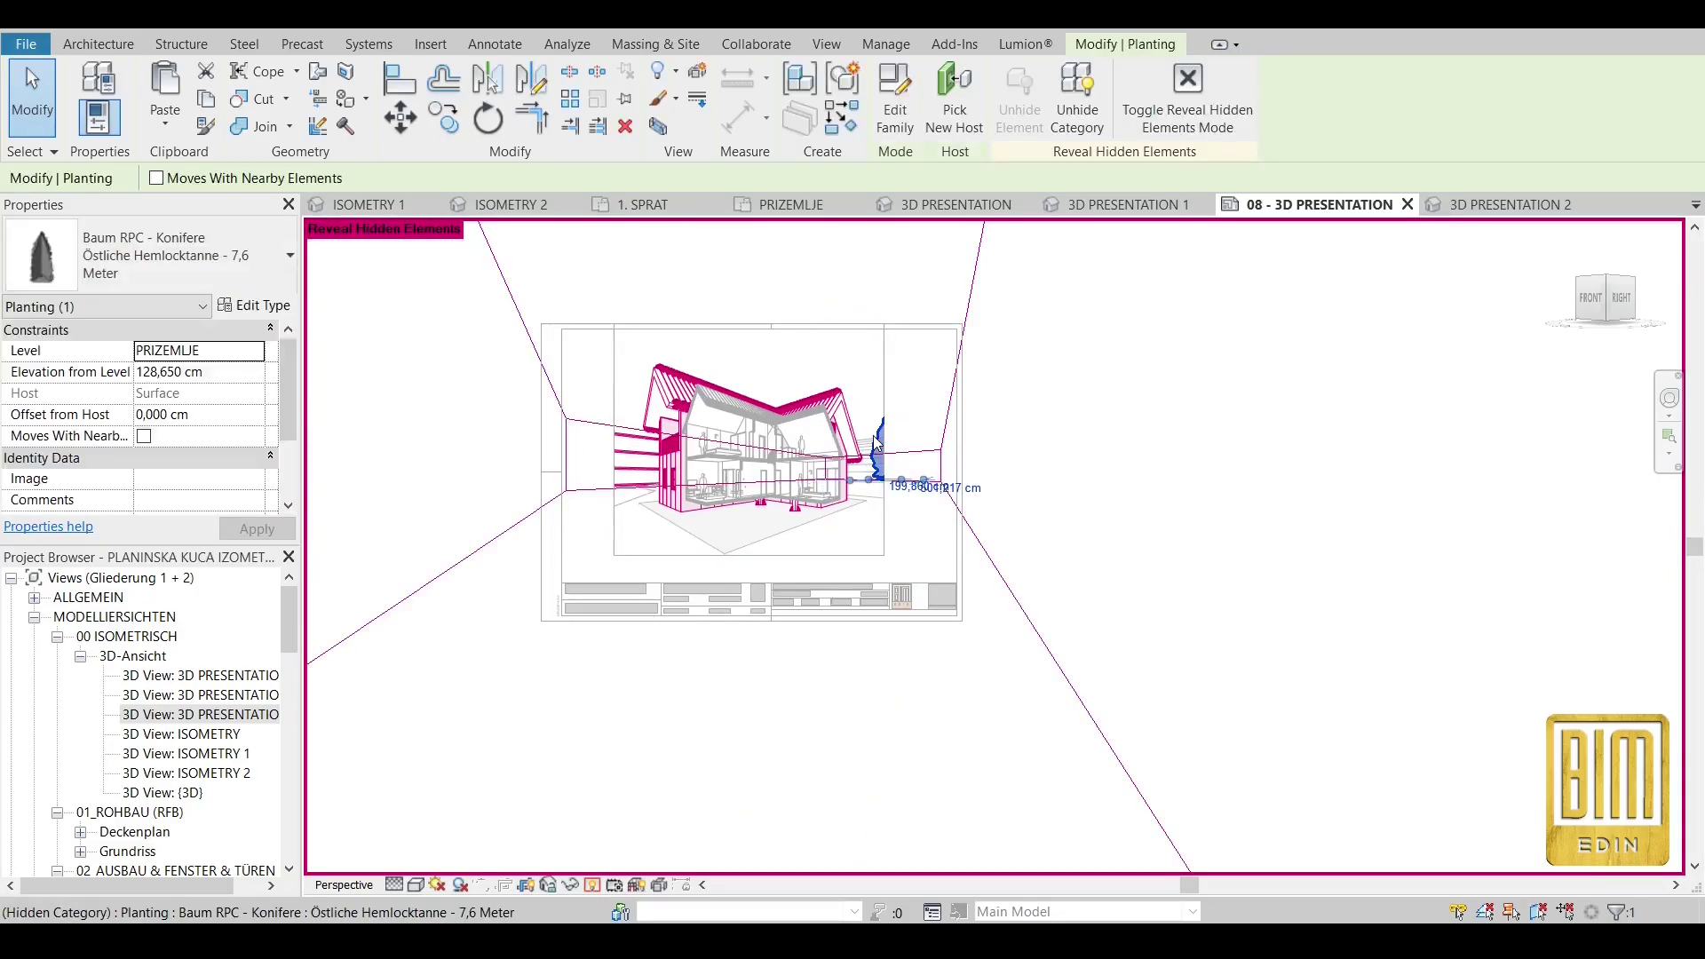
pyautogui.rightClick(874, 442)
pyautogui.click(1081, 104)
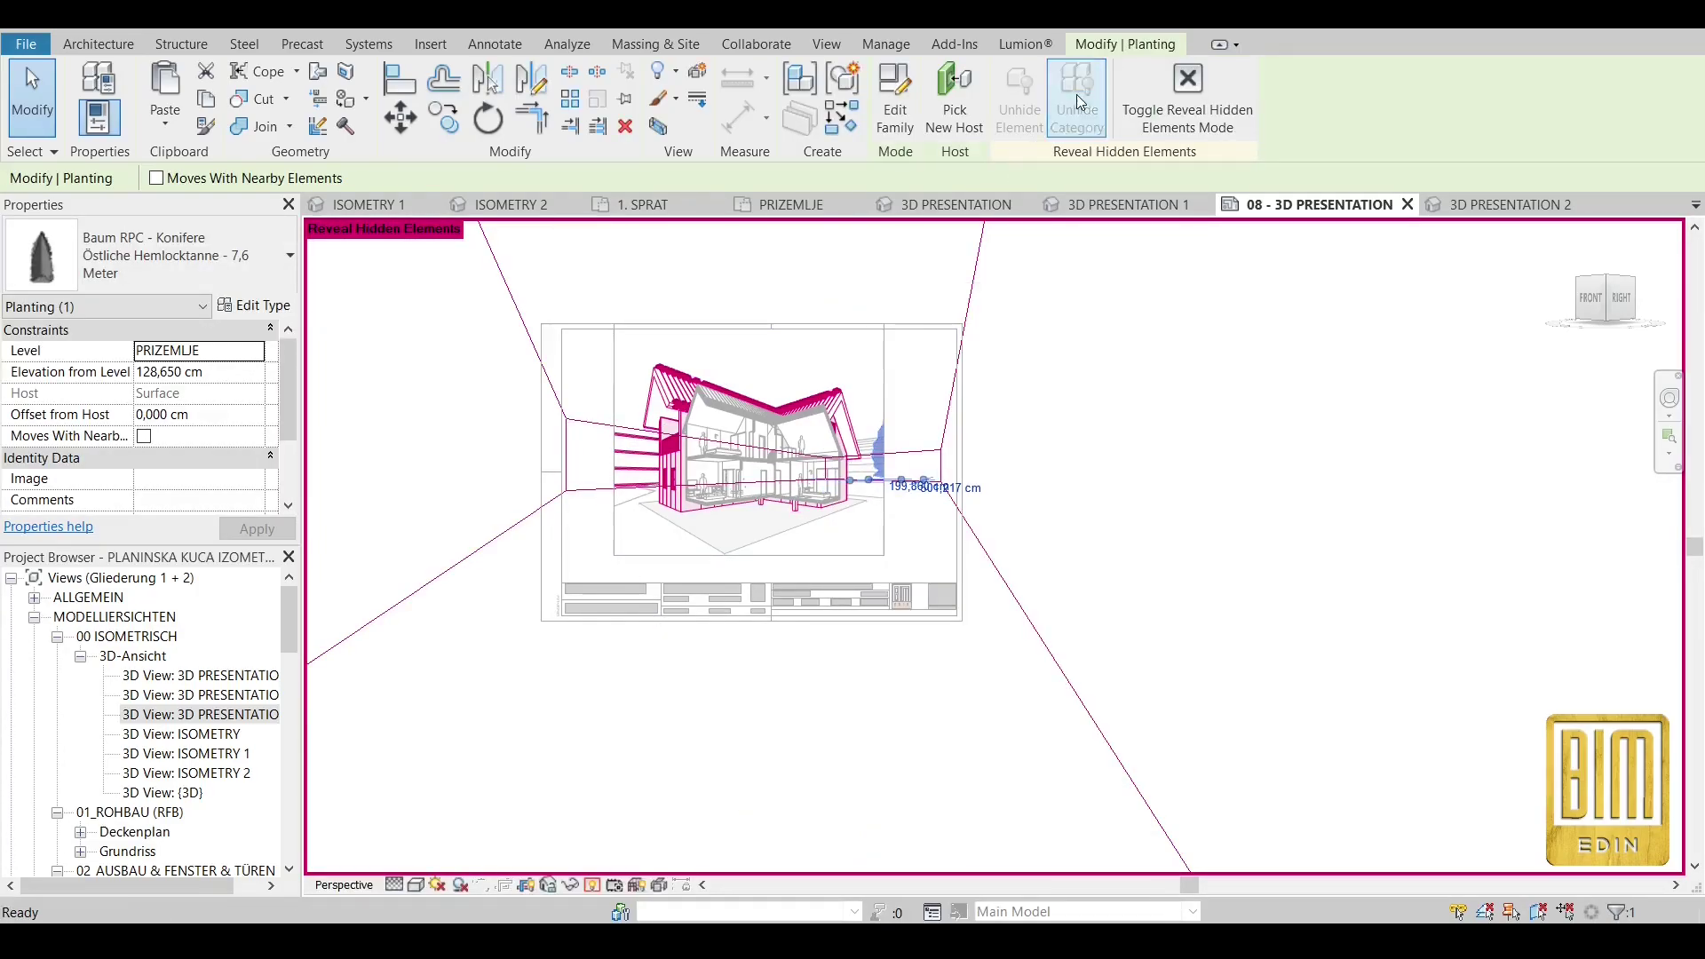
pyautogui.scroll(3, 643, 513)
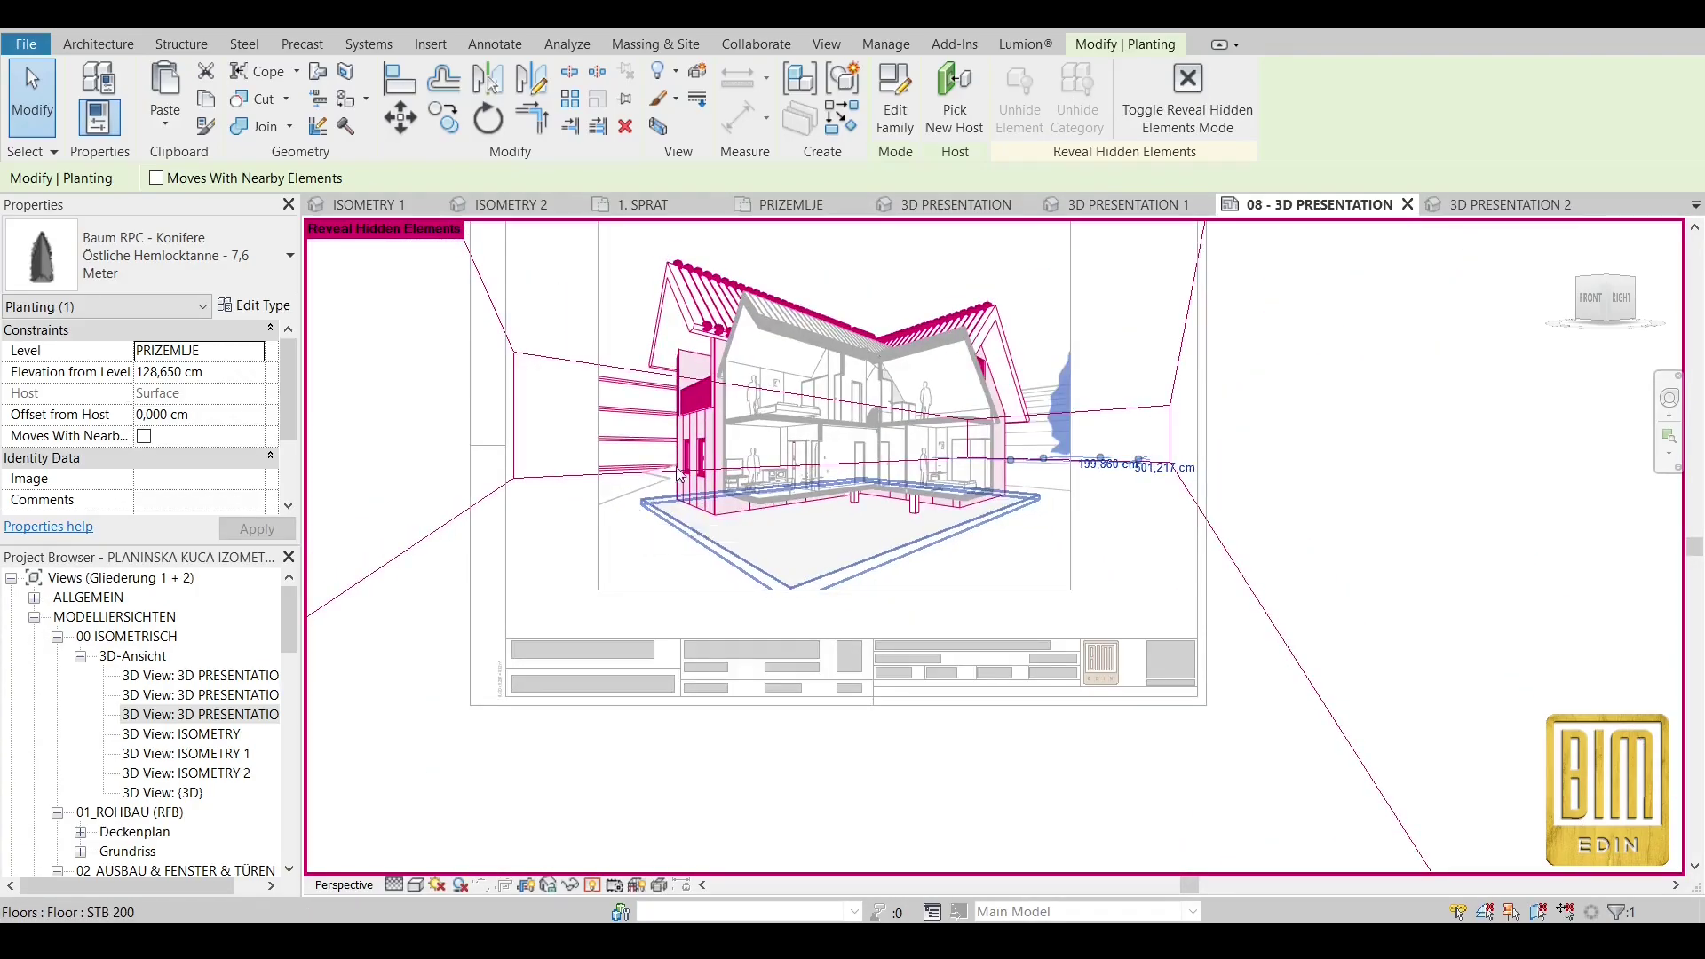
pyautogui.click(1196, 87)
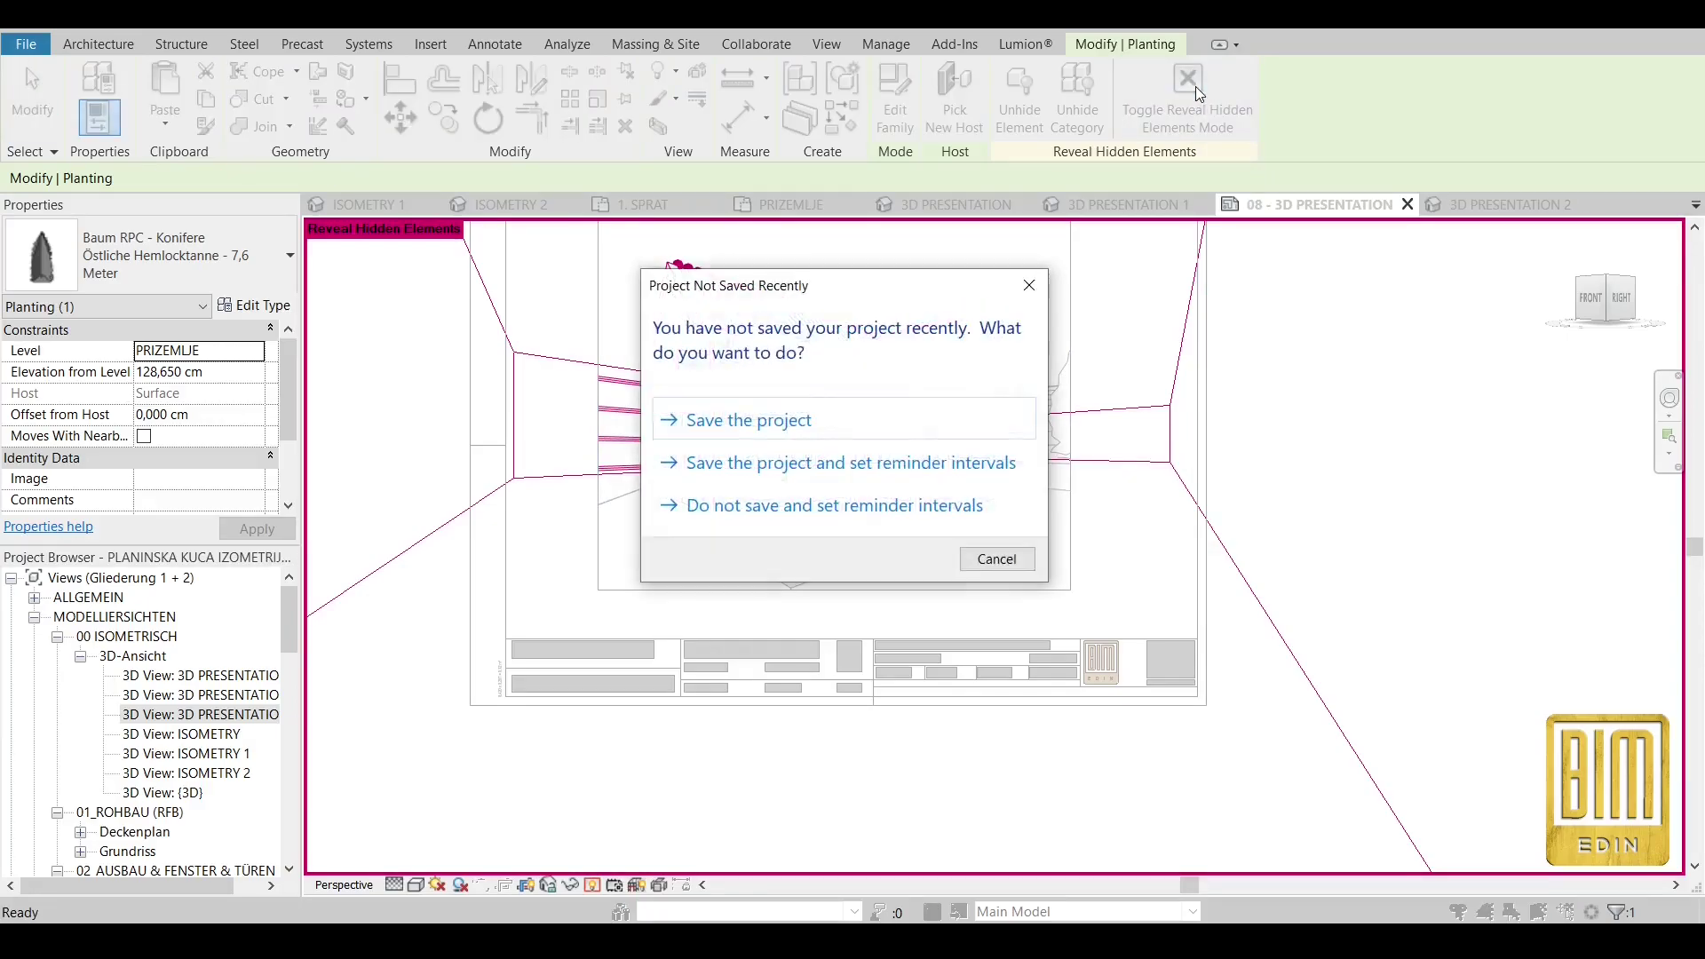
pyautogui.click(1029, 285)
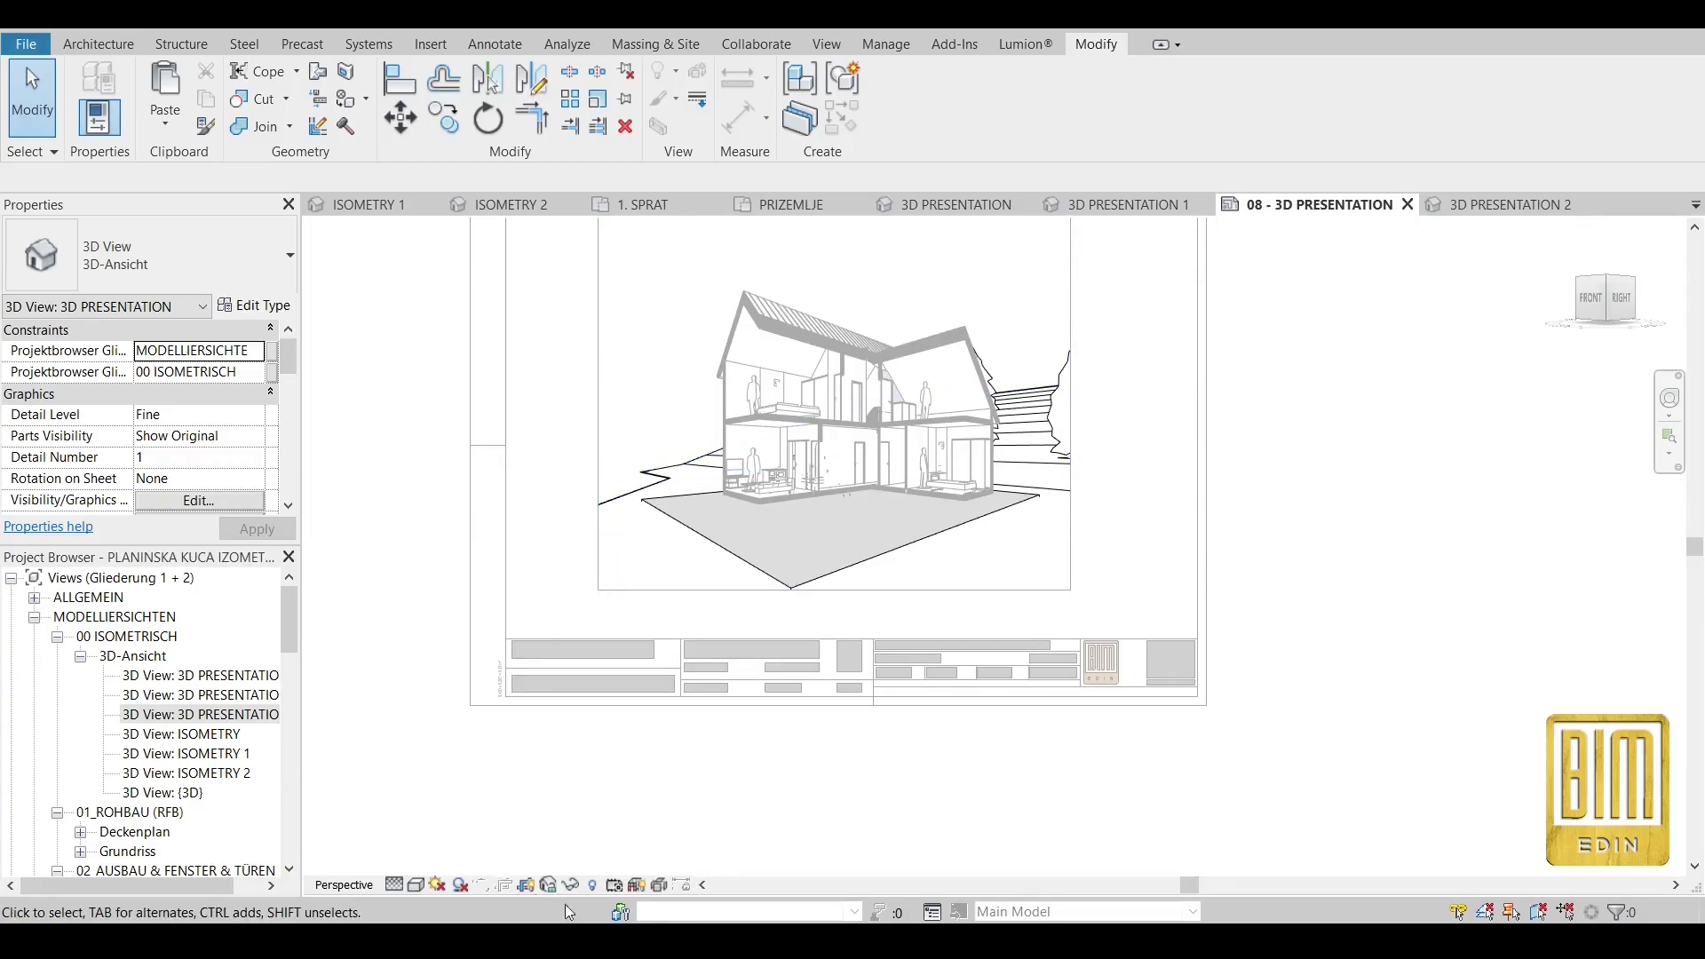
# Reveal the hidden elements again and push the section box's vertical faces farther out around the house and site.
pyautogui.click(593, 887)
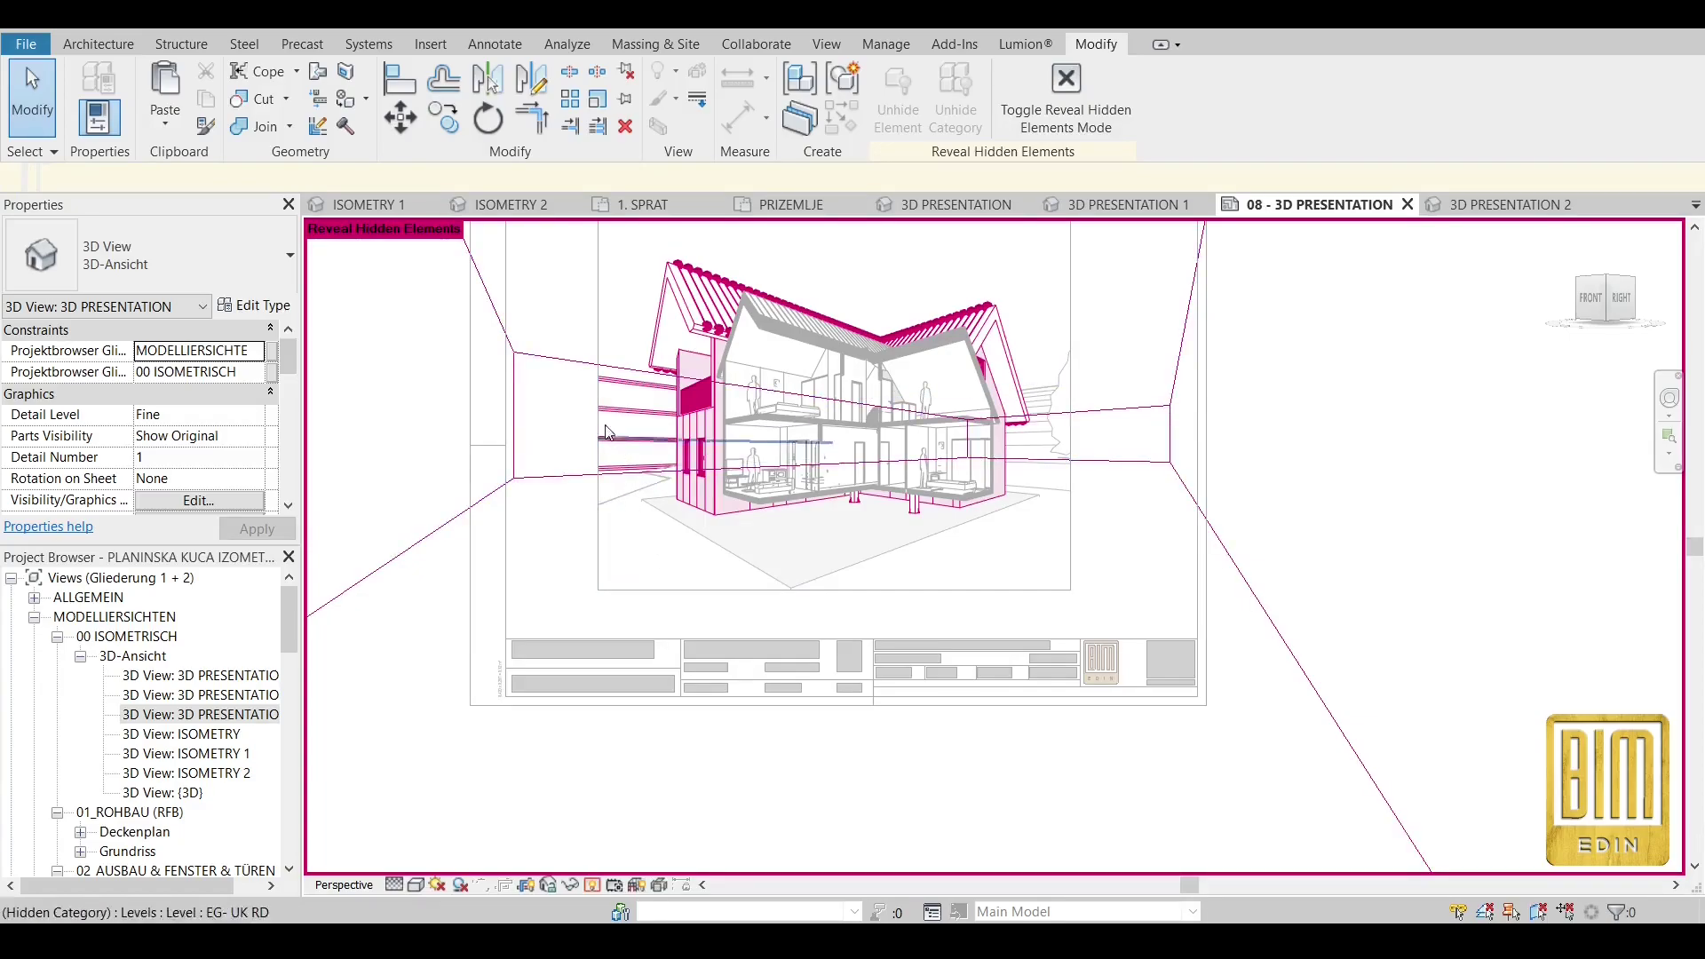
pyautogui.click(515, 478)
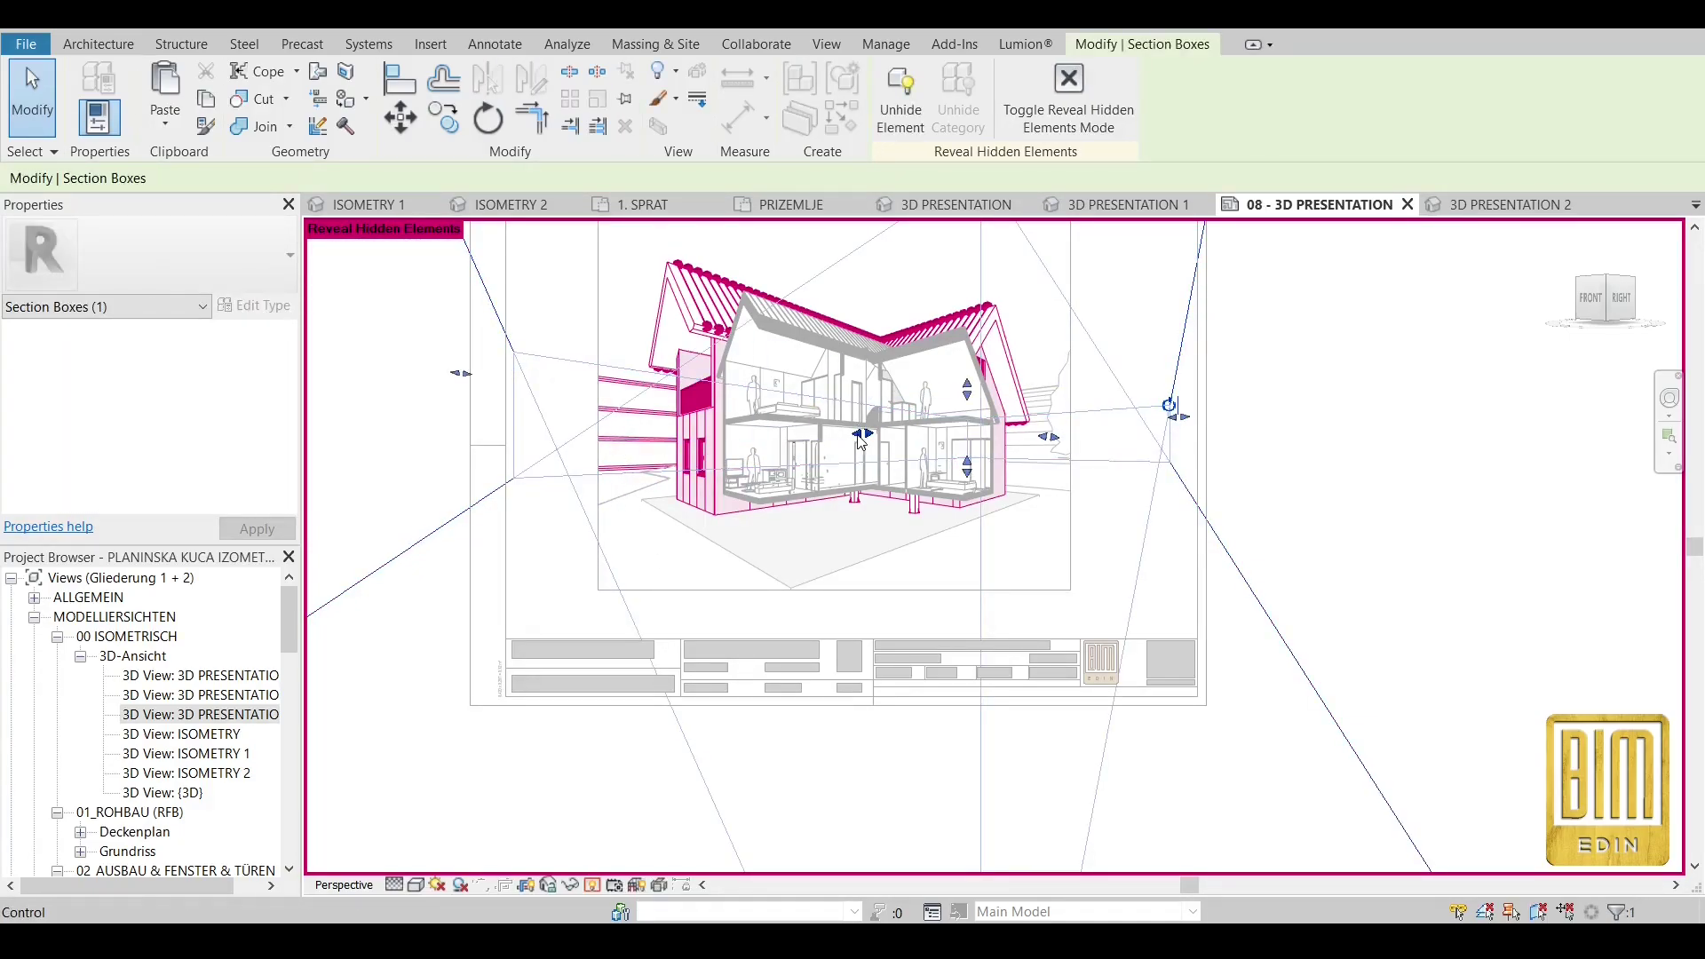
pyautogui.moveTo(818, 433); pyautogui.dragTo(687, 456)
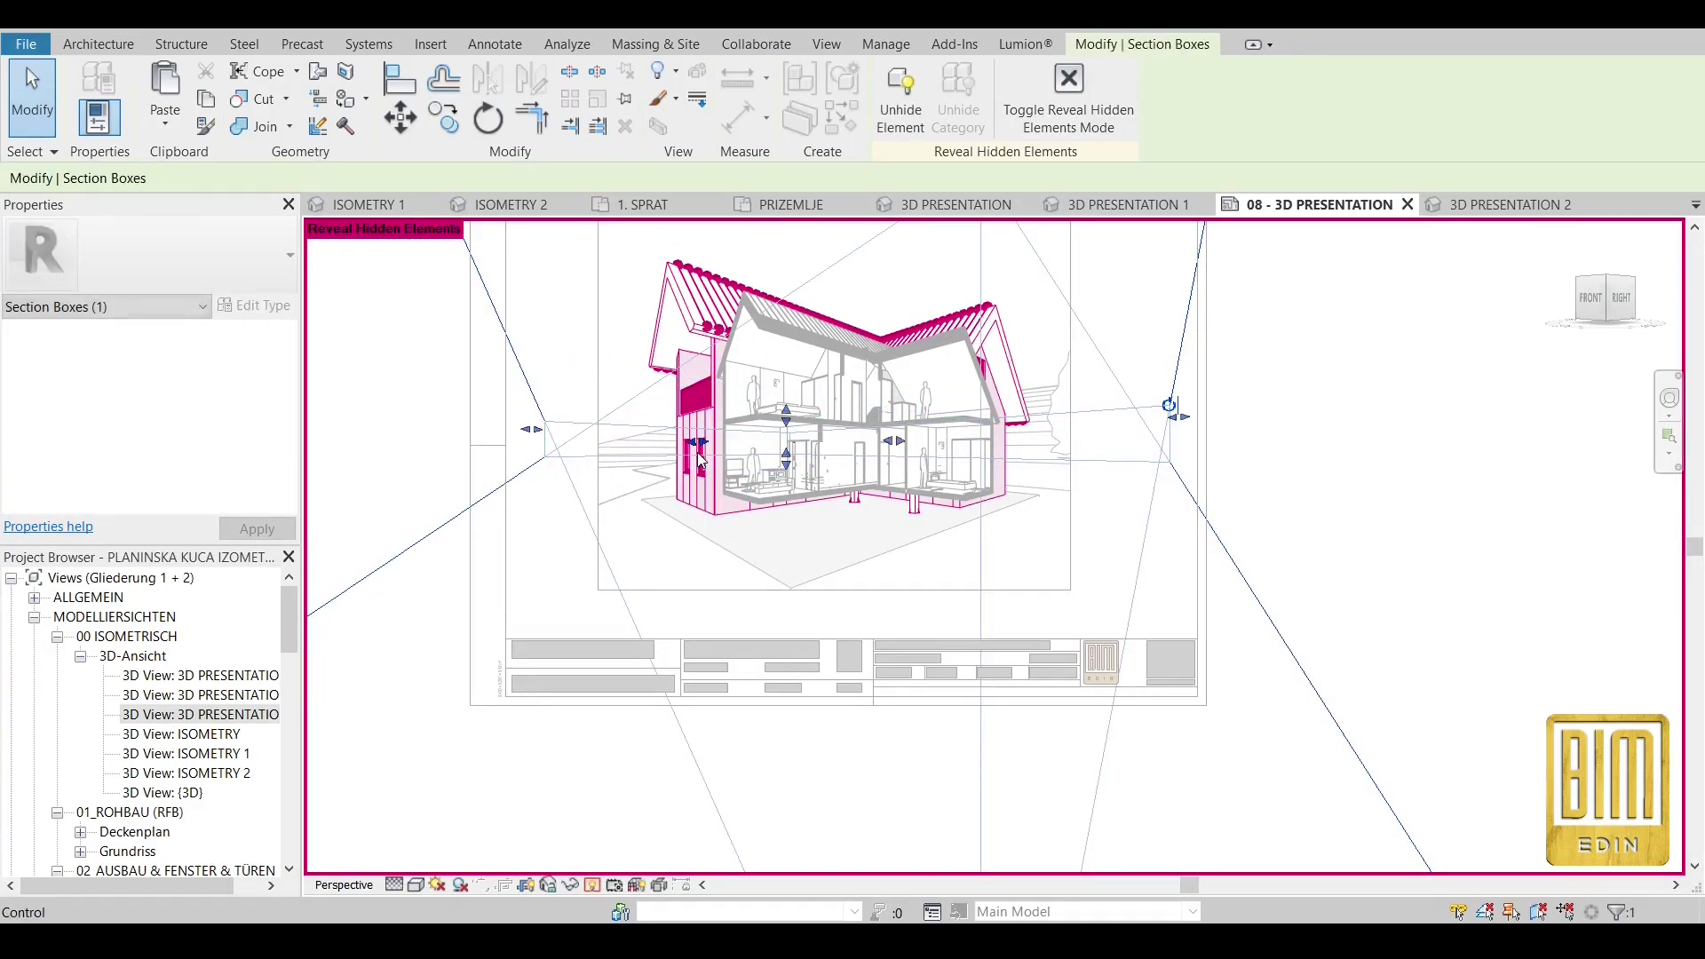
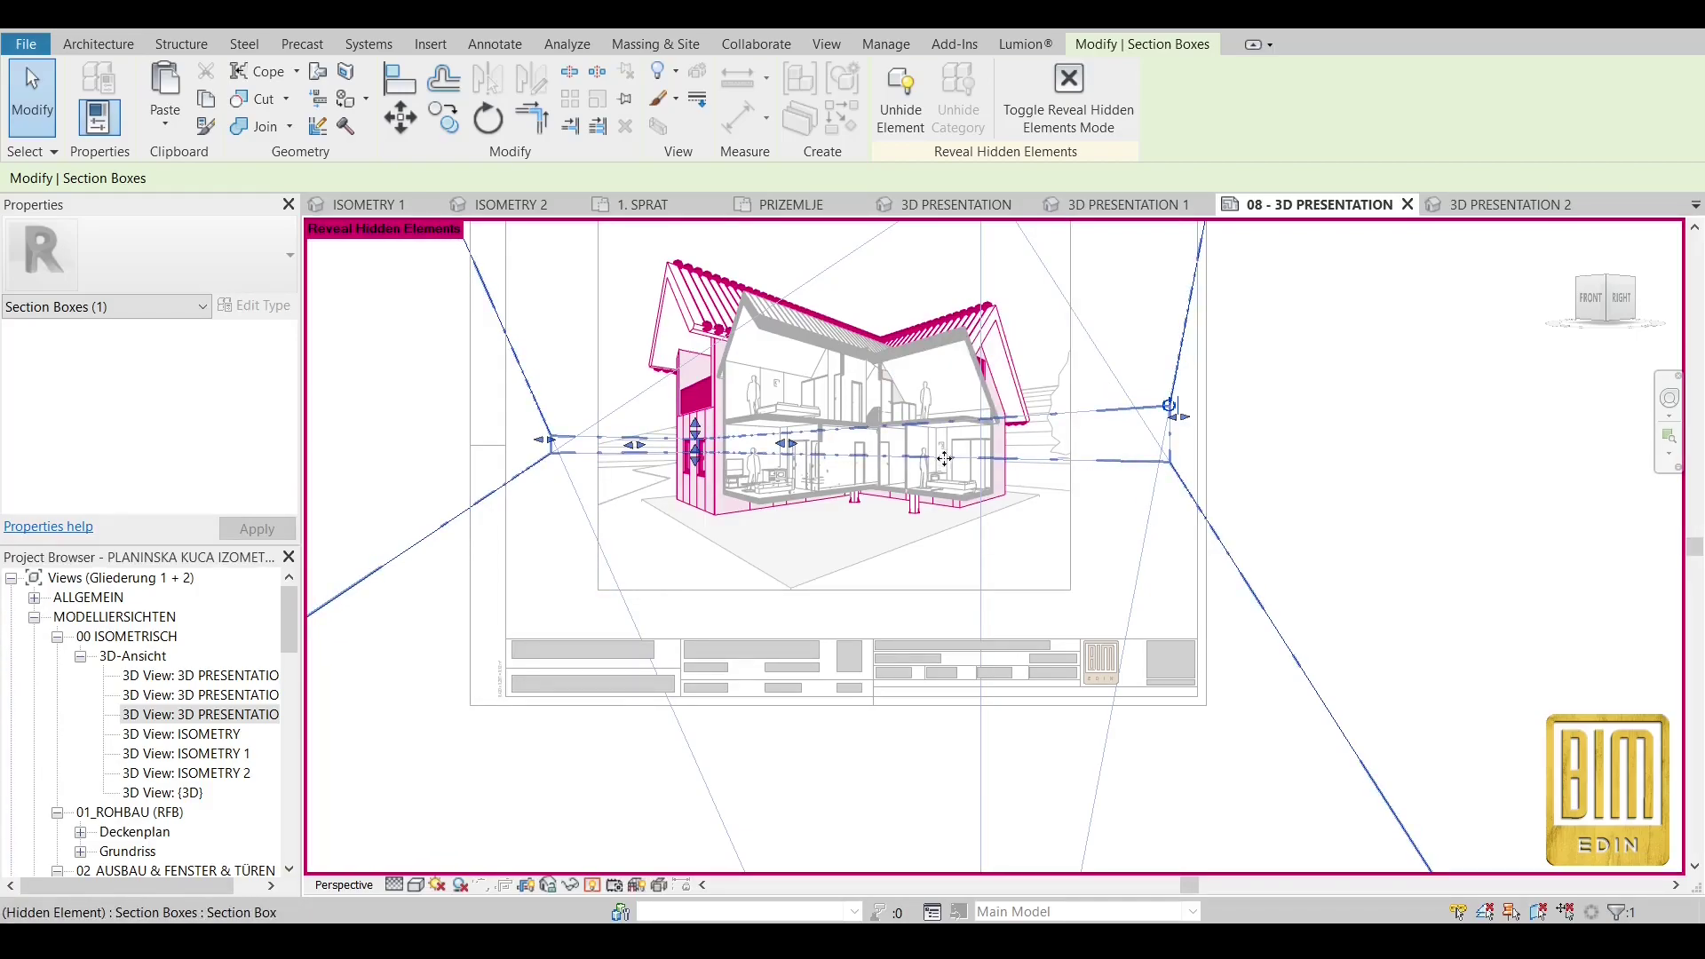
pyautogui.moveTo(945, 459)
pyautogui.mouseDown()
pyautogui.moveTo(903, 422)
pyautogui.moveTo(921, 422)
pyautogui.moveTo(921, 444)
pyautogui.mouseUp()
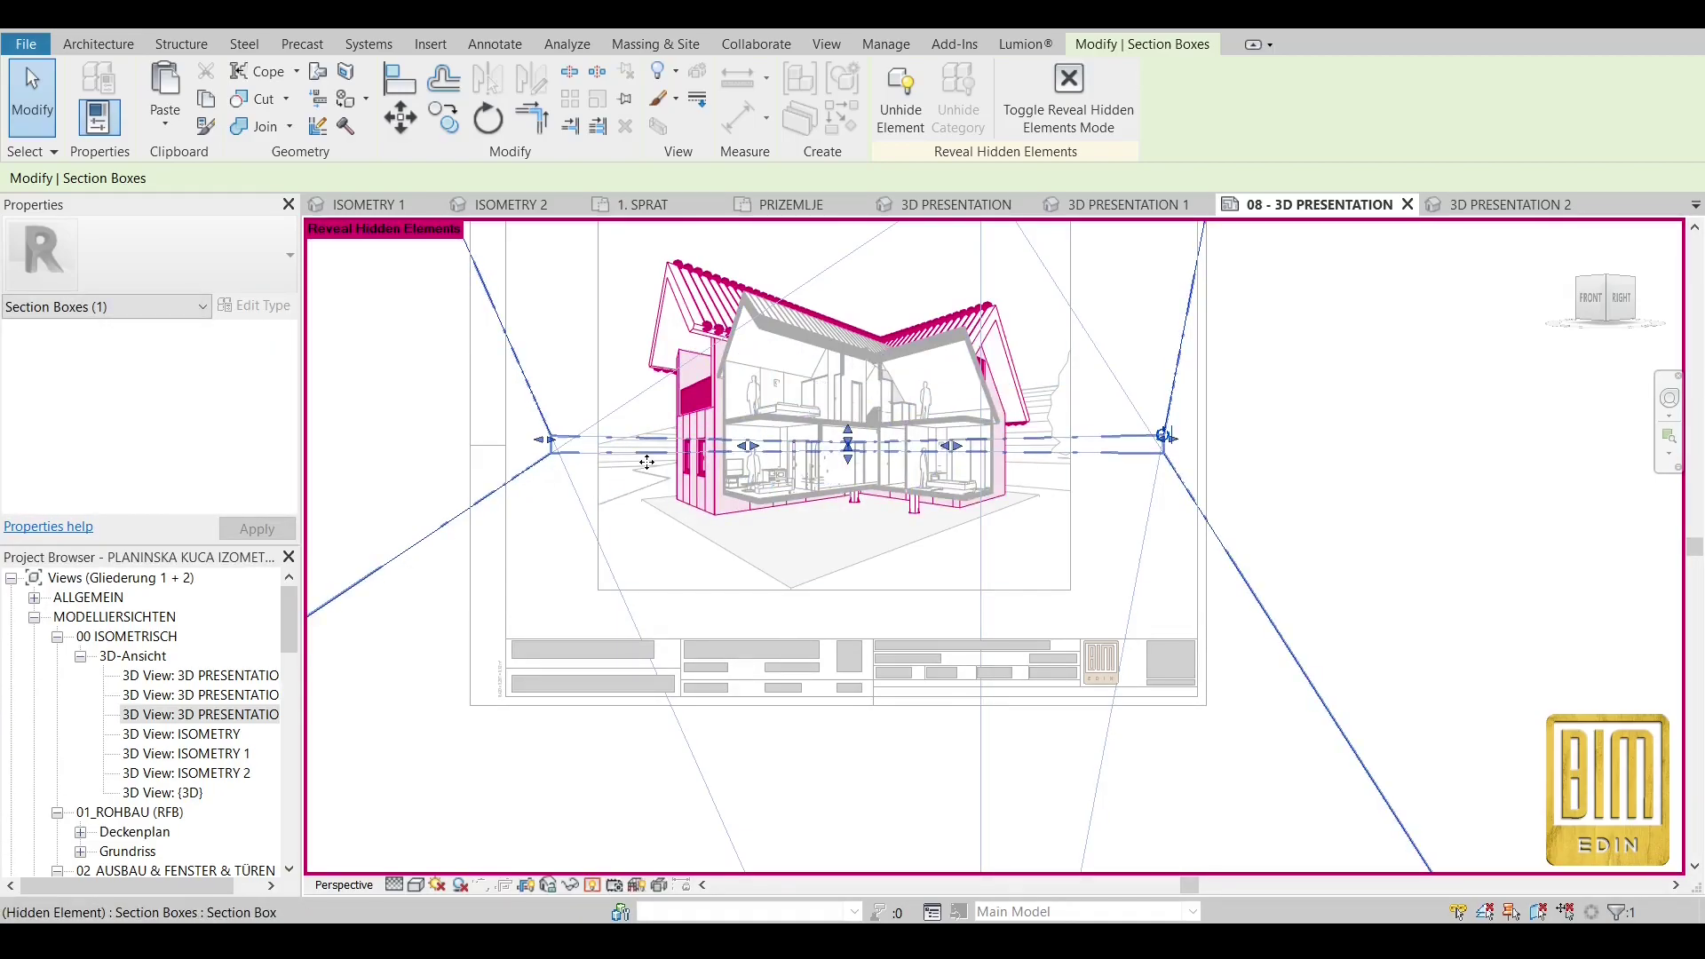
pyautogui.moveTo(544, 440); pyautogui.dragTo(478, 460)
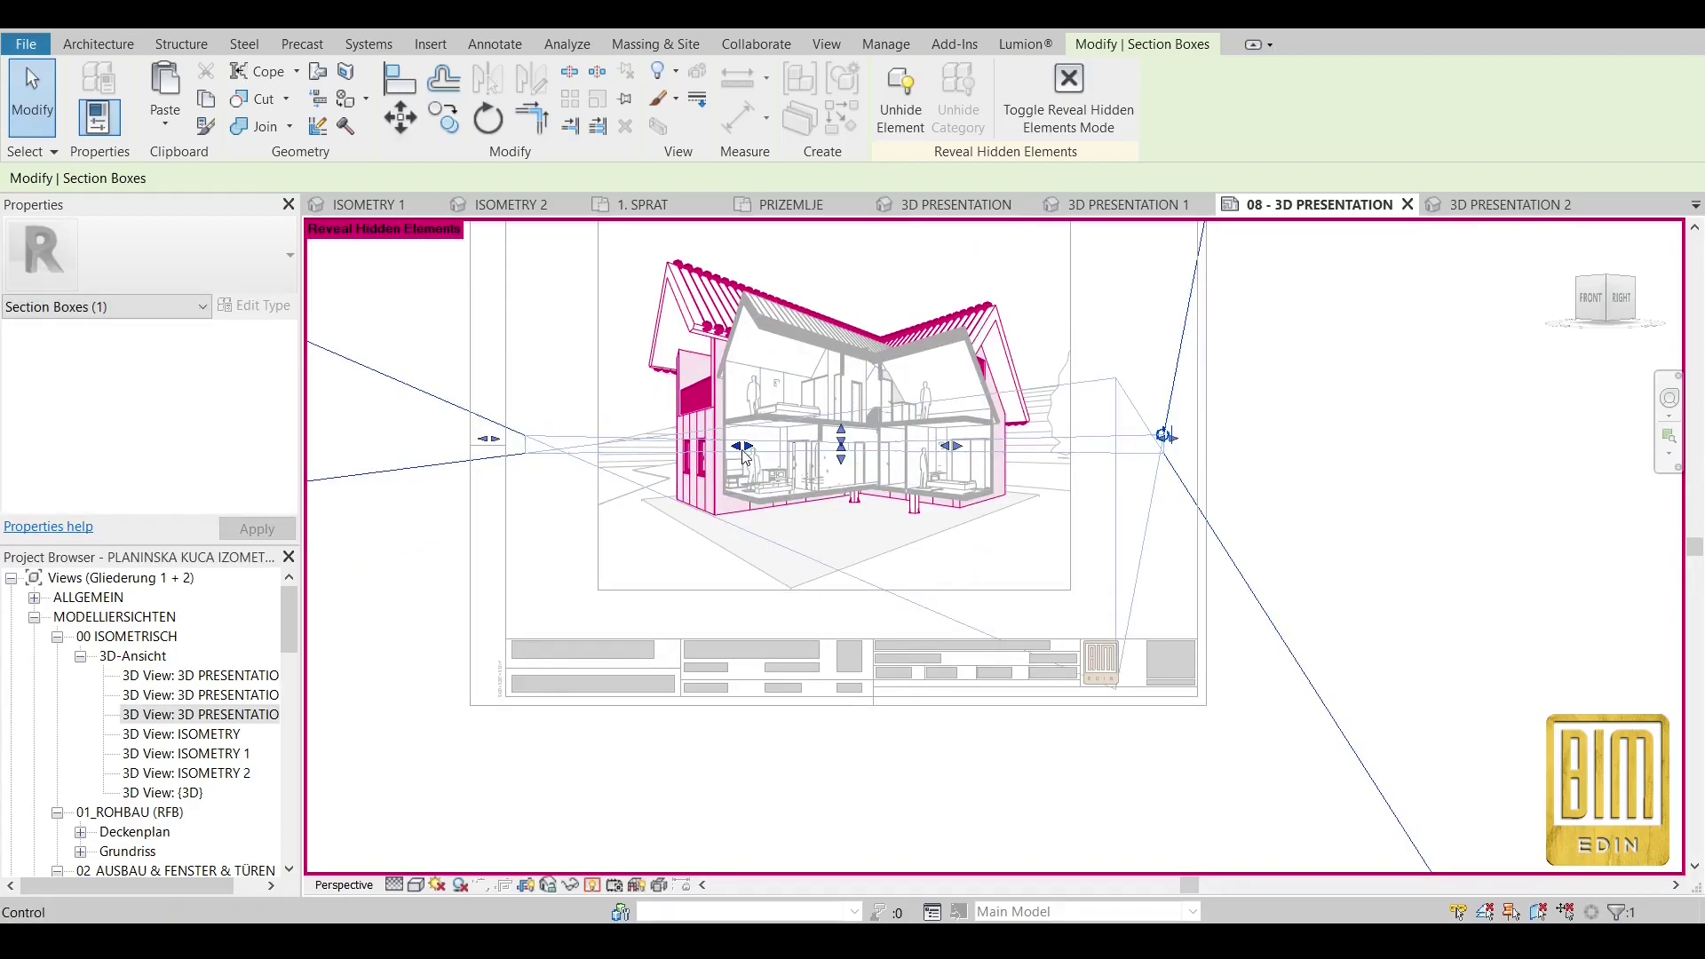
# Raise the section box's top above the trees, lower its bottom below the terrain and leave Reveal Hidden Elements mode.
pyautogui.moveTo(744, 448); pyautogui.dragTo(816, 240)
pyautogui.moveTo(821, 460); pyautogui.dragTo(810, 612)
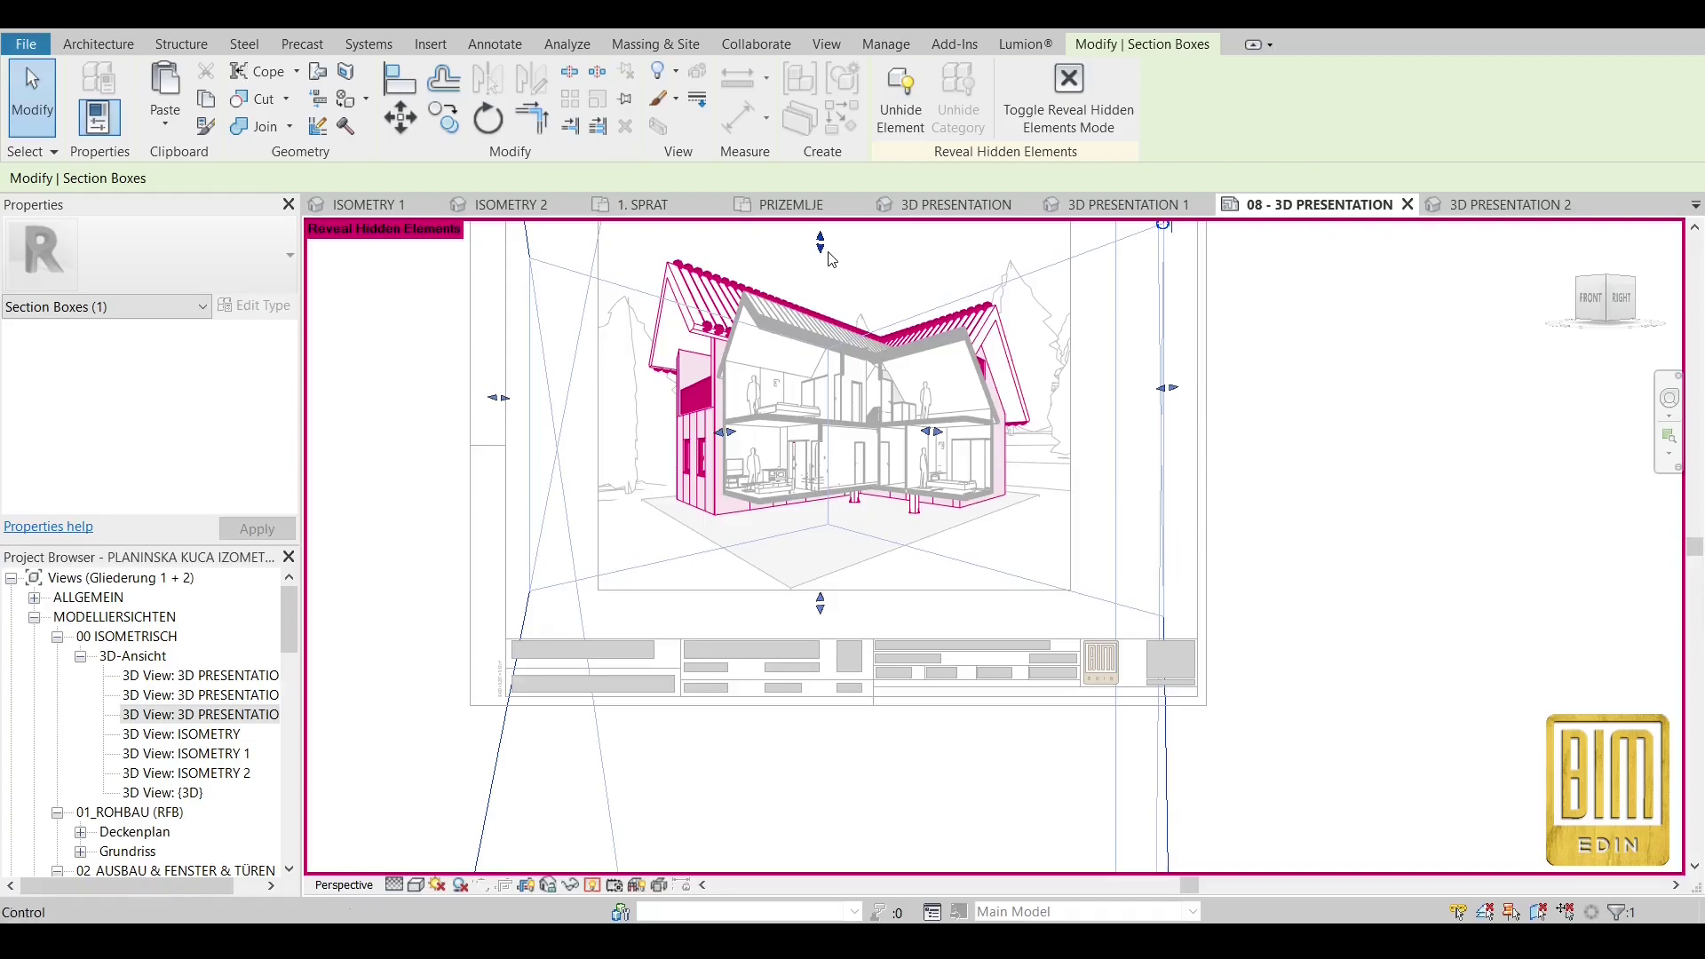
pyautogui.moveTo(818, 248); pyautogui.dragTo(818, 252)
pyautogui.scroll(-2, 797, 418)
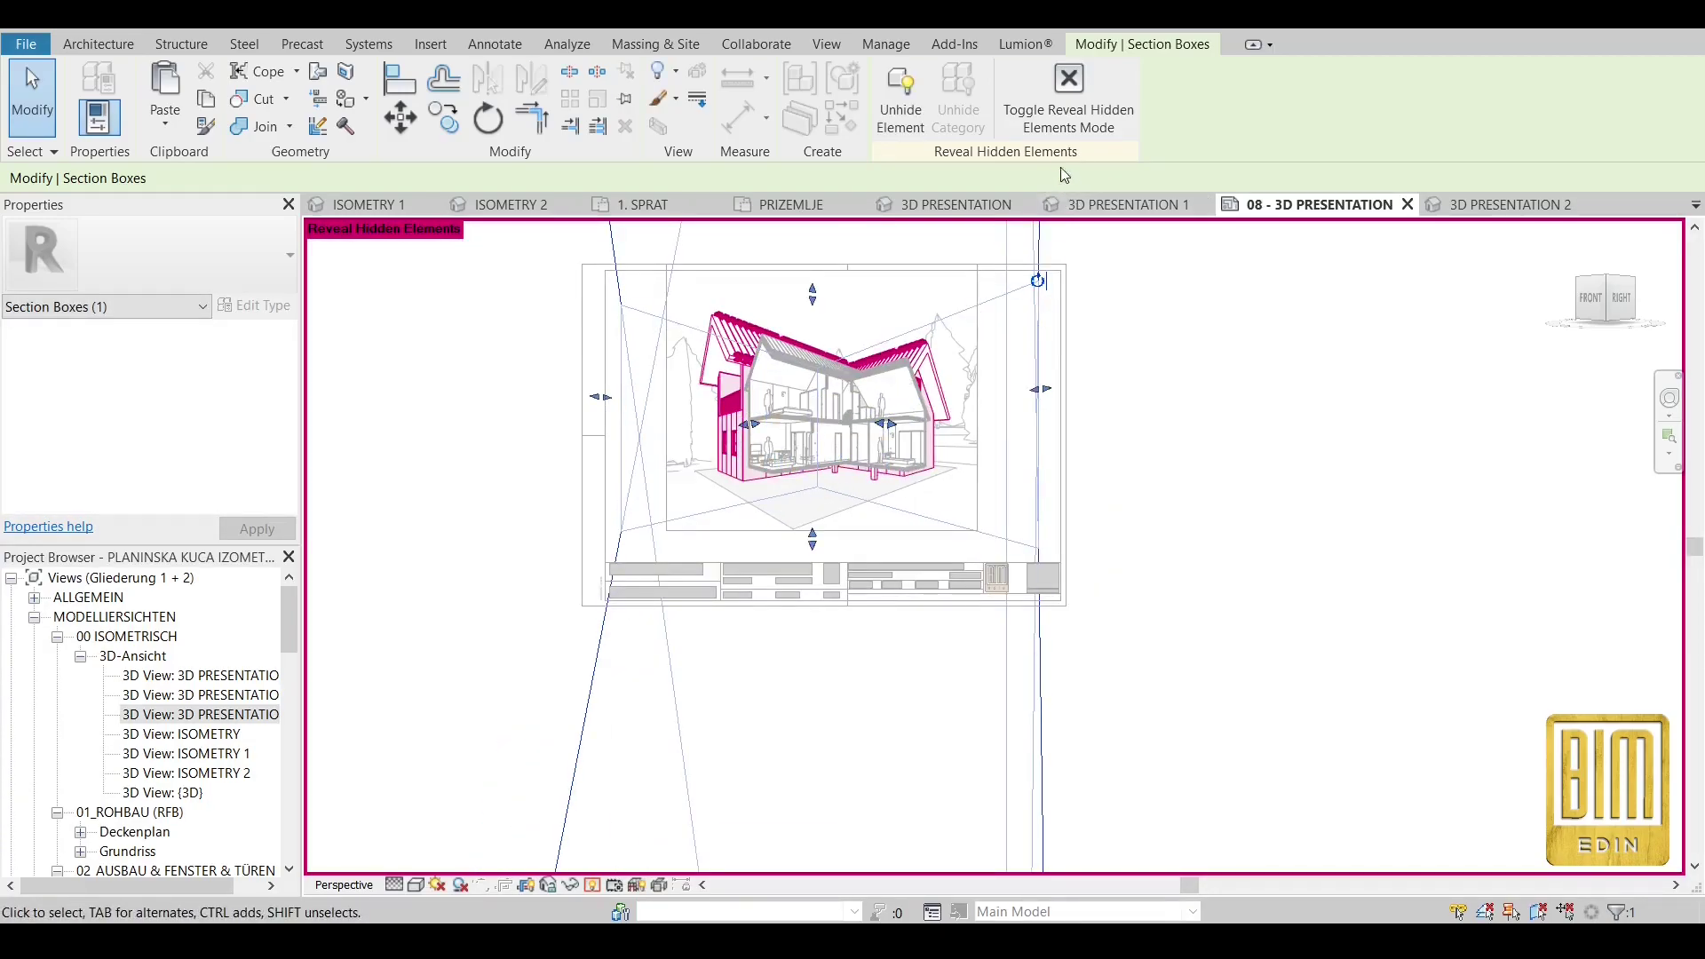
pyautogui.click(1062, 90)
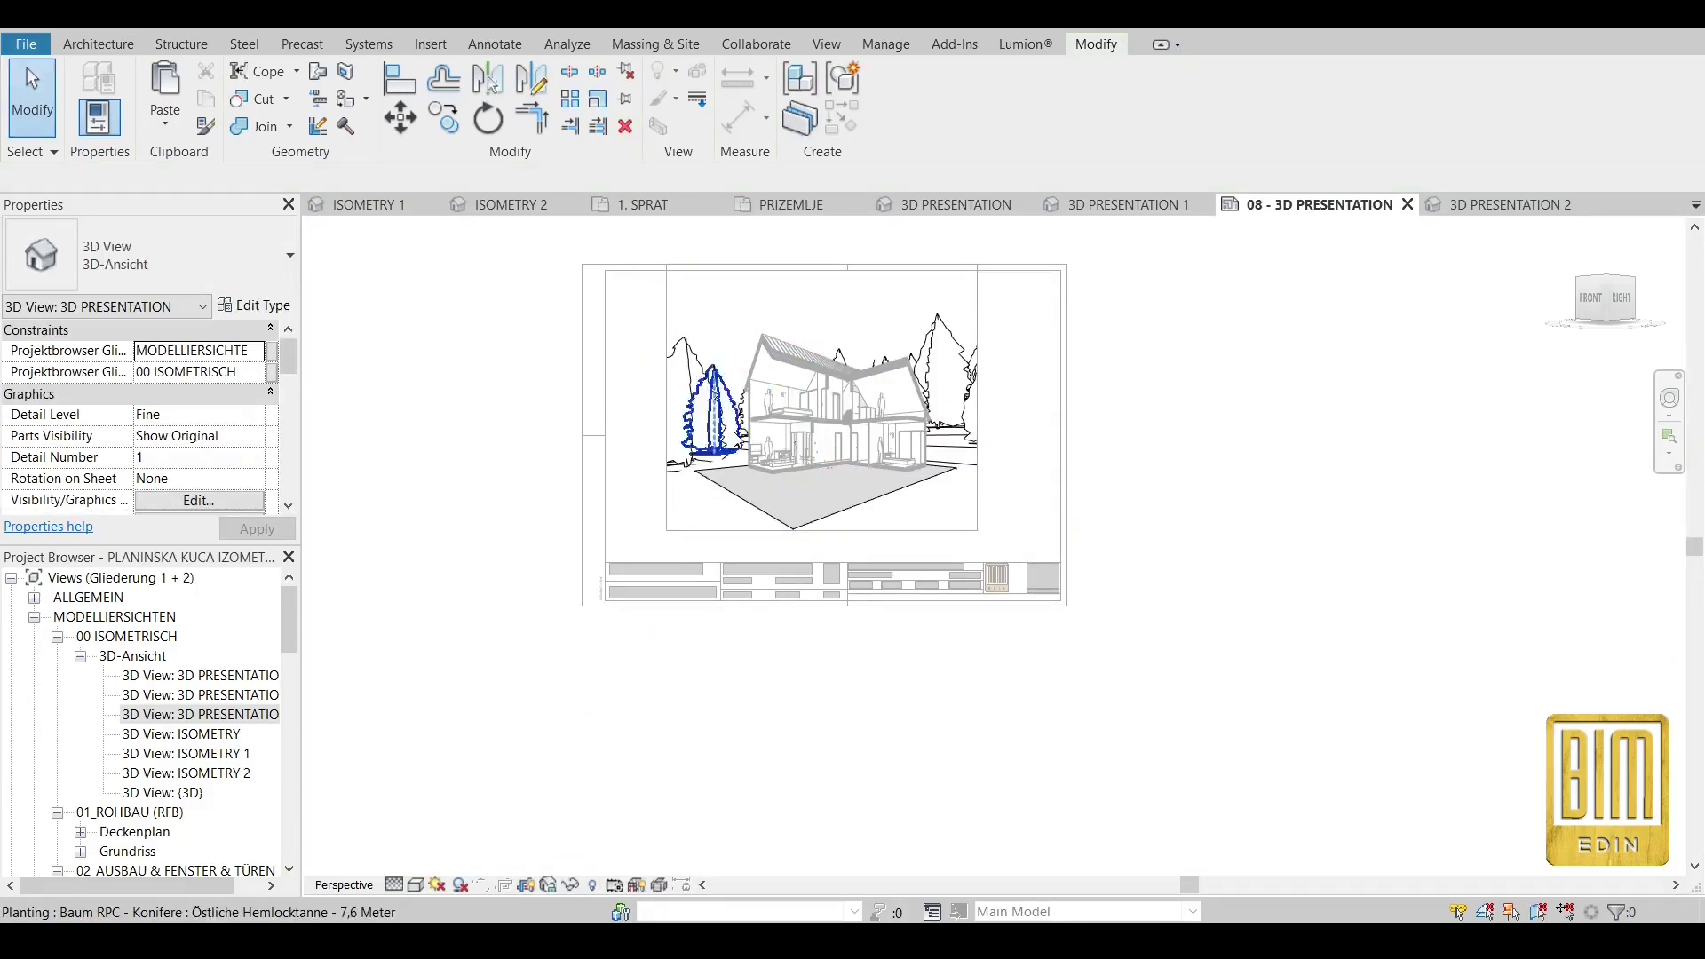
# Resize the 3D PRESENTATION crop region to fit inside the sheet frame, lowering its top and extending the sides and bottom, and deactivate the view.
pyautogui.scroll(2, 686, 312)
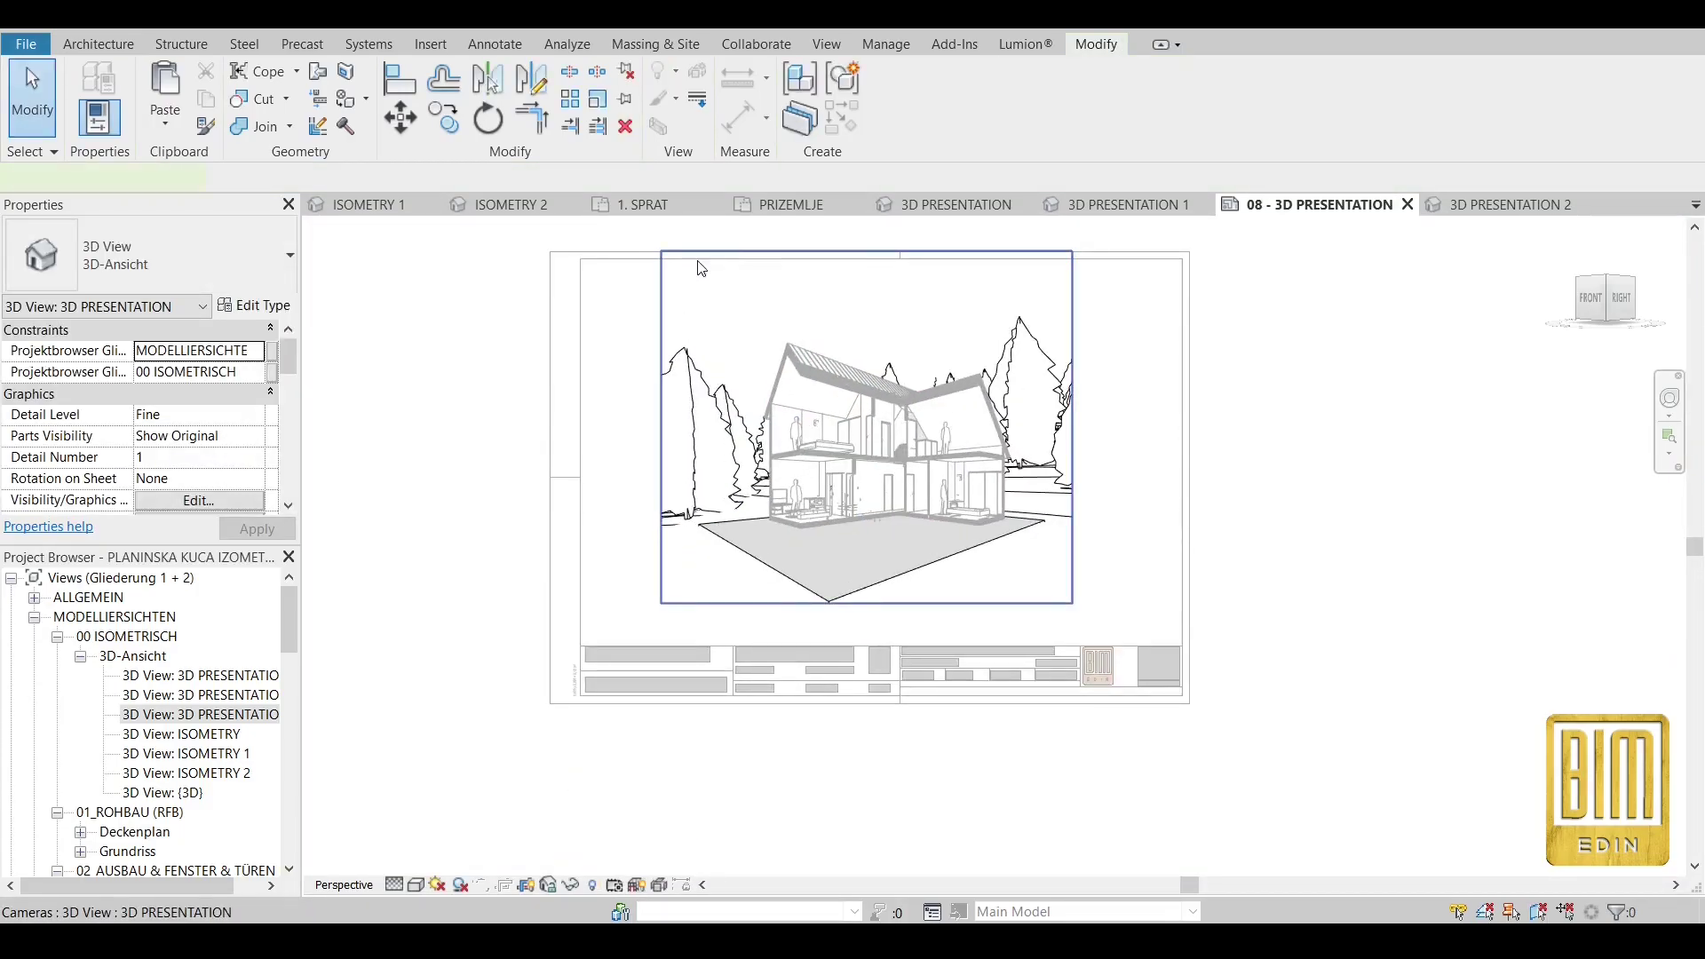
pyautogui.click(692, 261)
pyautogui.moveTo(867, 255)
pyautogui.mouseDown()
pyautogui.moveTo(872, 300)
pyautogui.moveTo(868, 276)
pyautogui.mouseUp()
pyautogui.moveTo(661, 439); pyautogui.dragTo(620, 441)
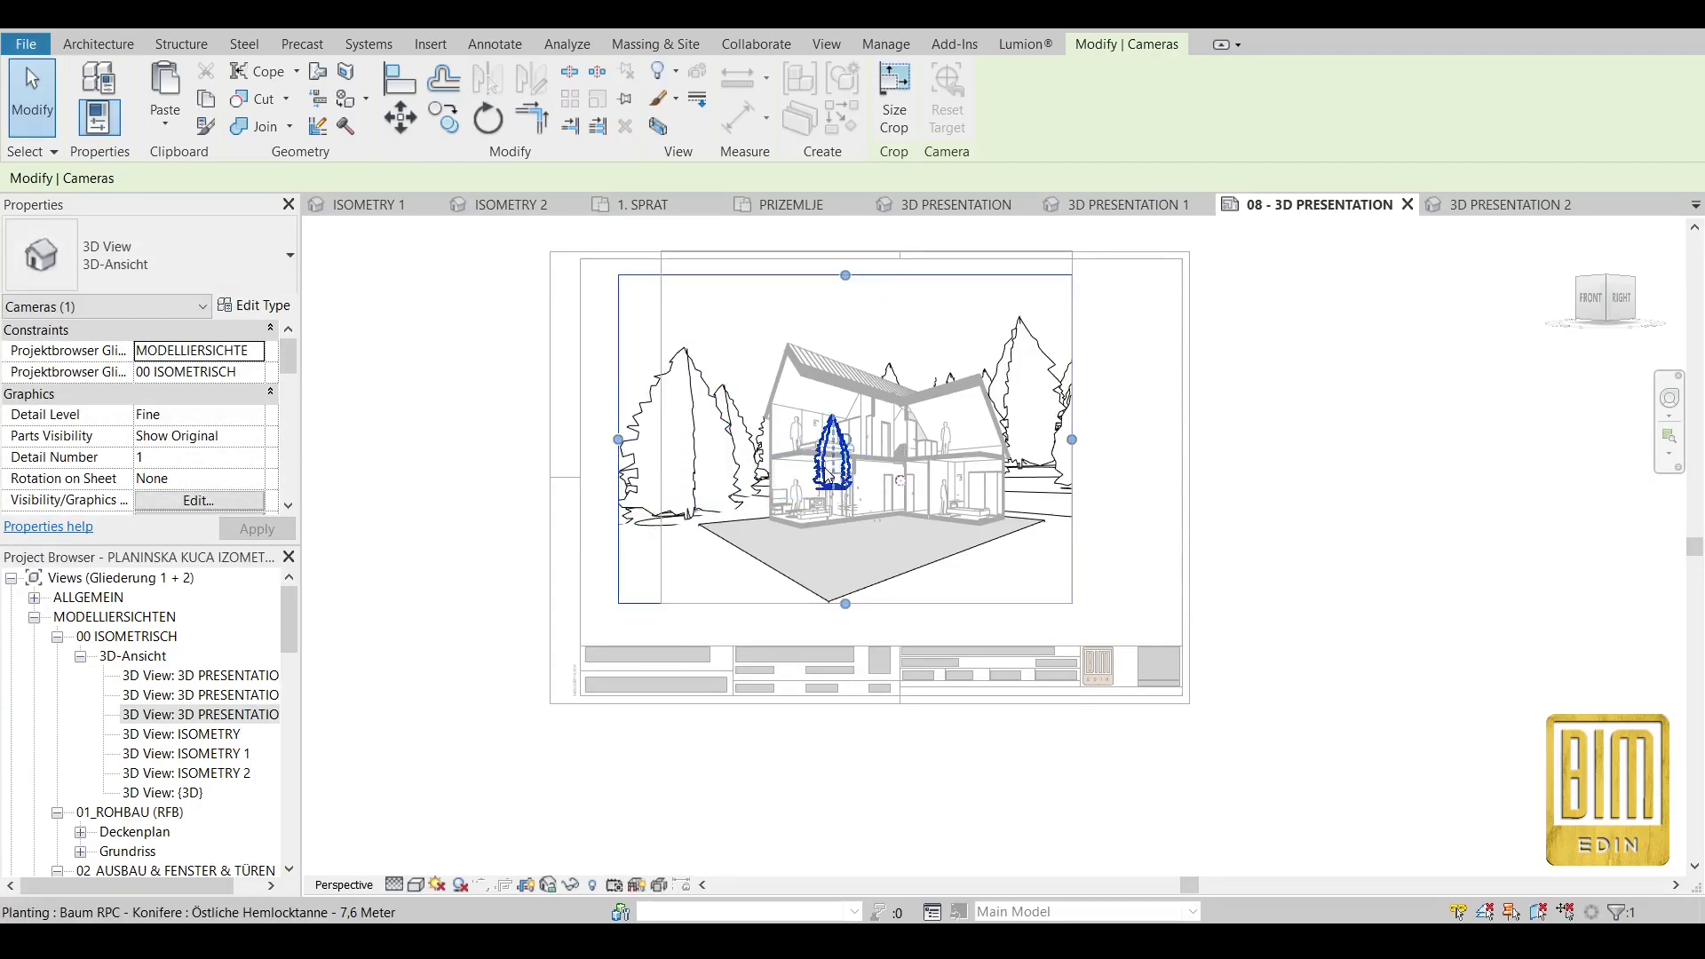
pyautogui.moveTo(619, 440); pyautogui.dragTo(645, 441)
pyautogui.moveTo(1073, 439); pyautogui.dragTo(1125, 444)
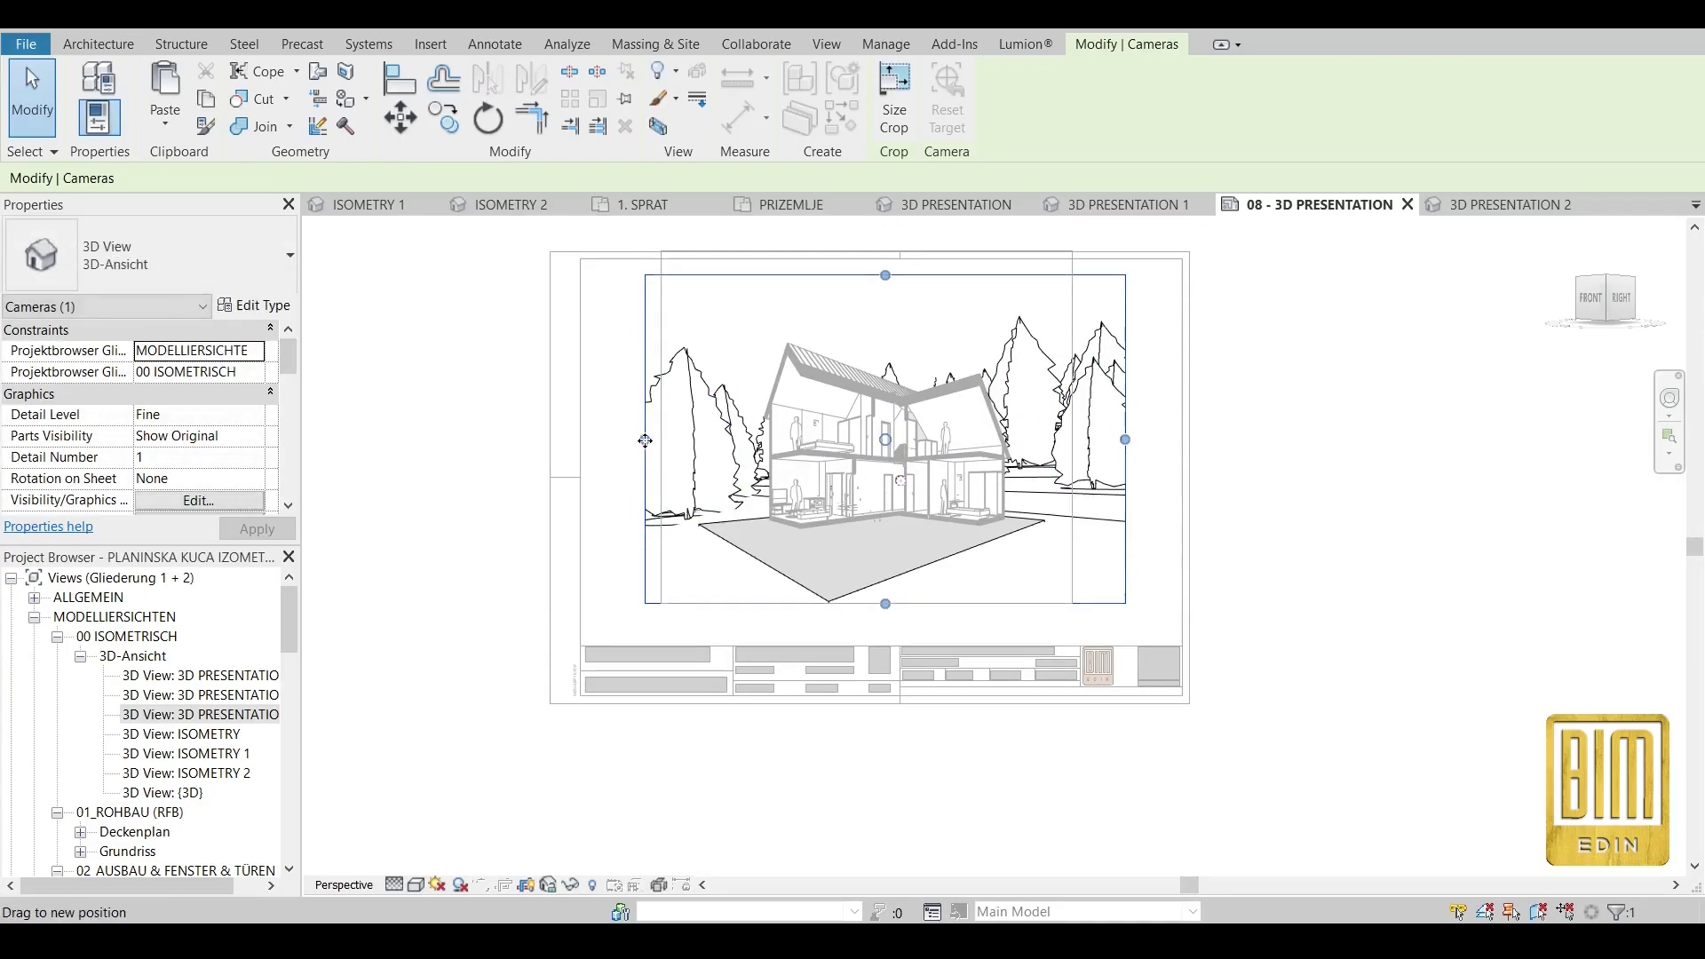
pyautogui.moveTo(645, 440); pyautogui.dragTo(627, 440)
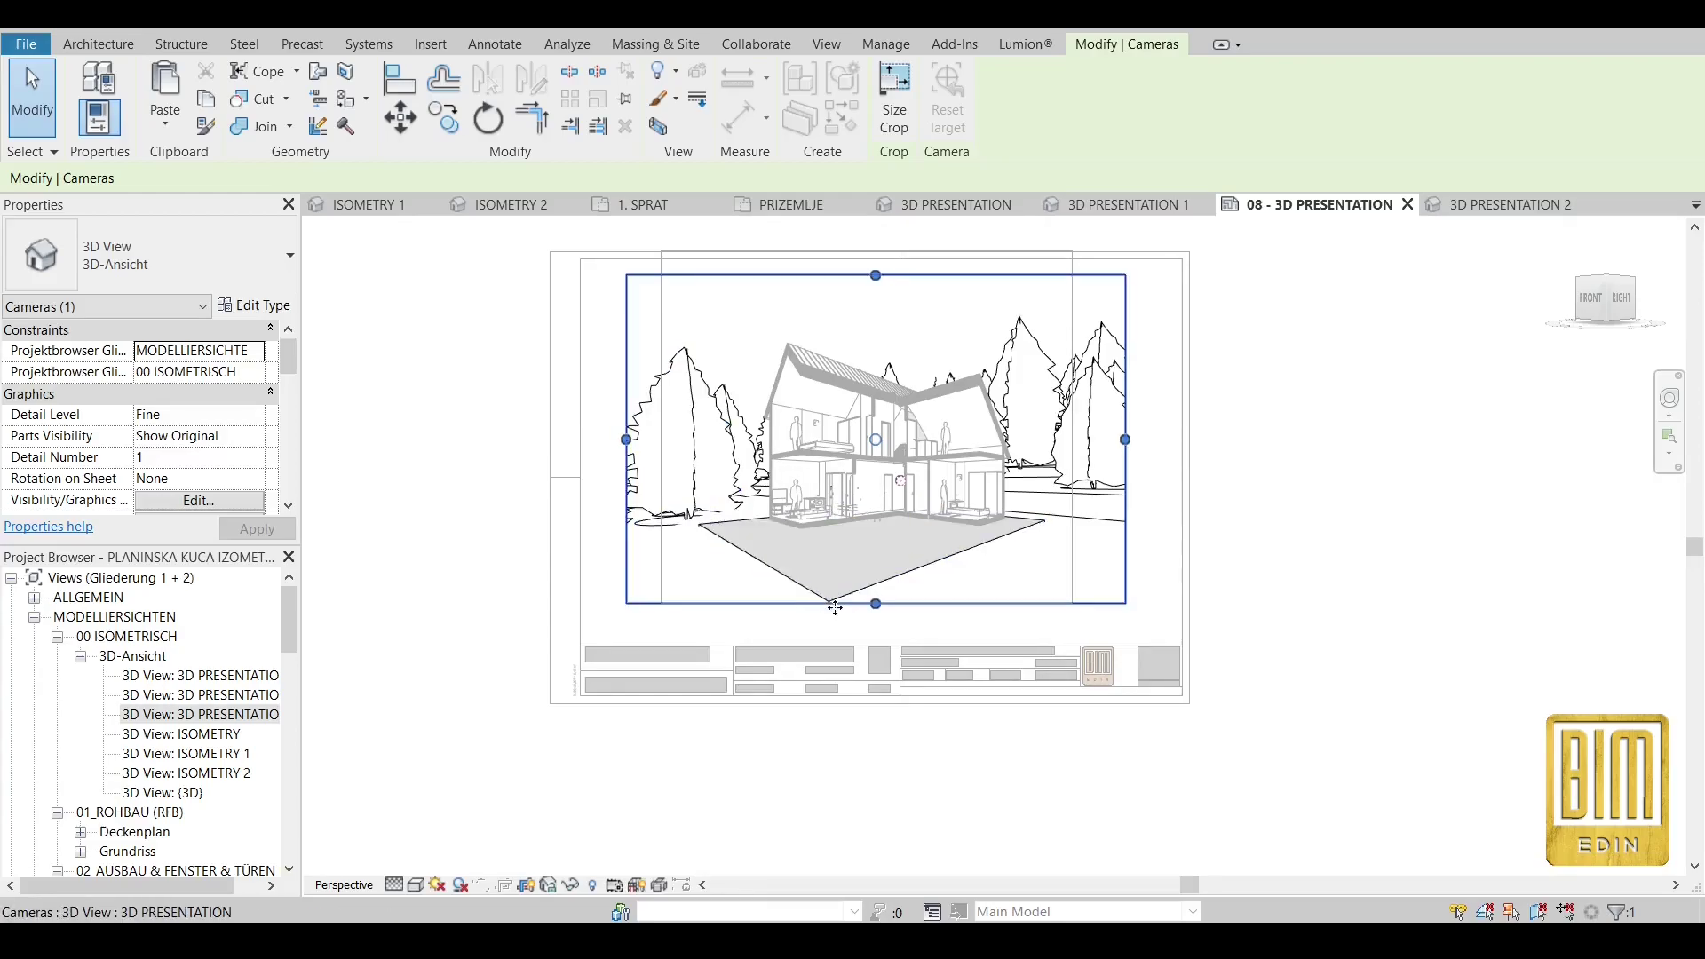
pyautogui.moveTo(876, 605); pyautogui.dragTo(875, 623)
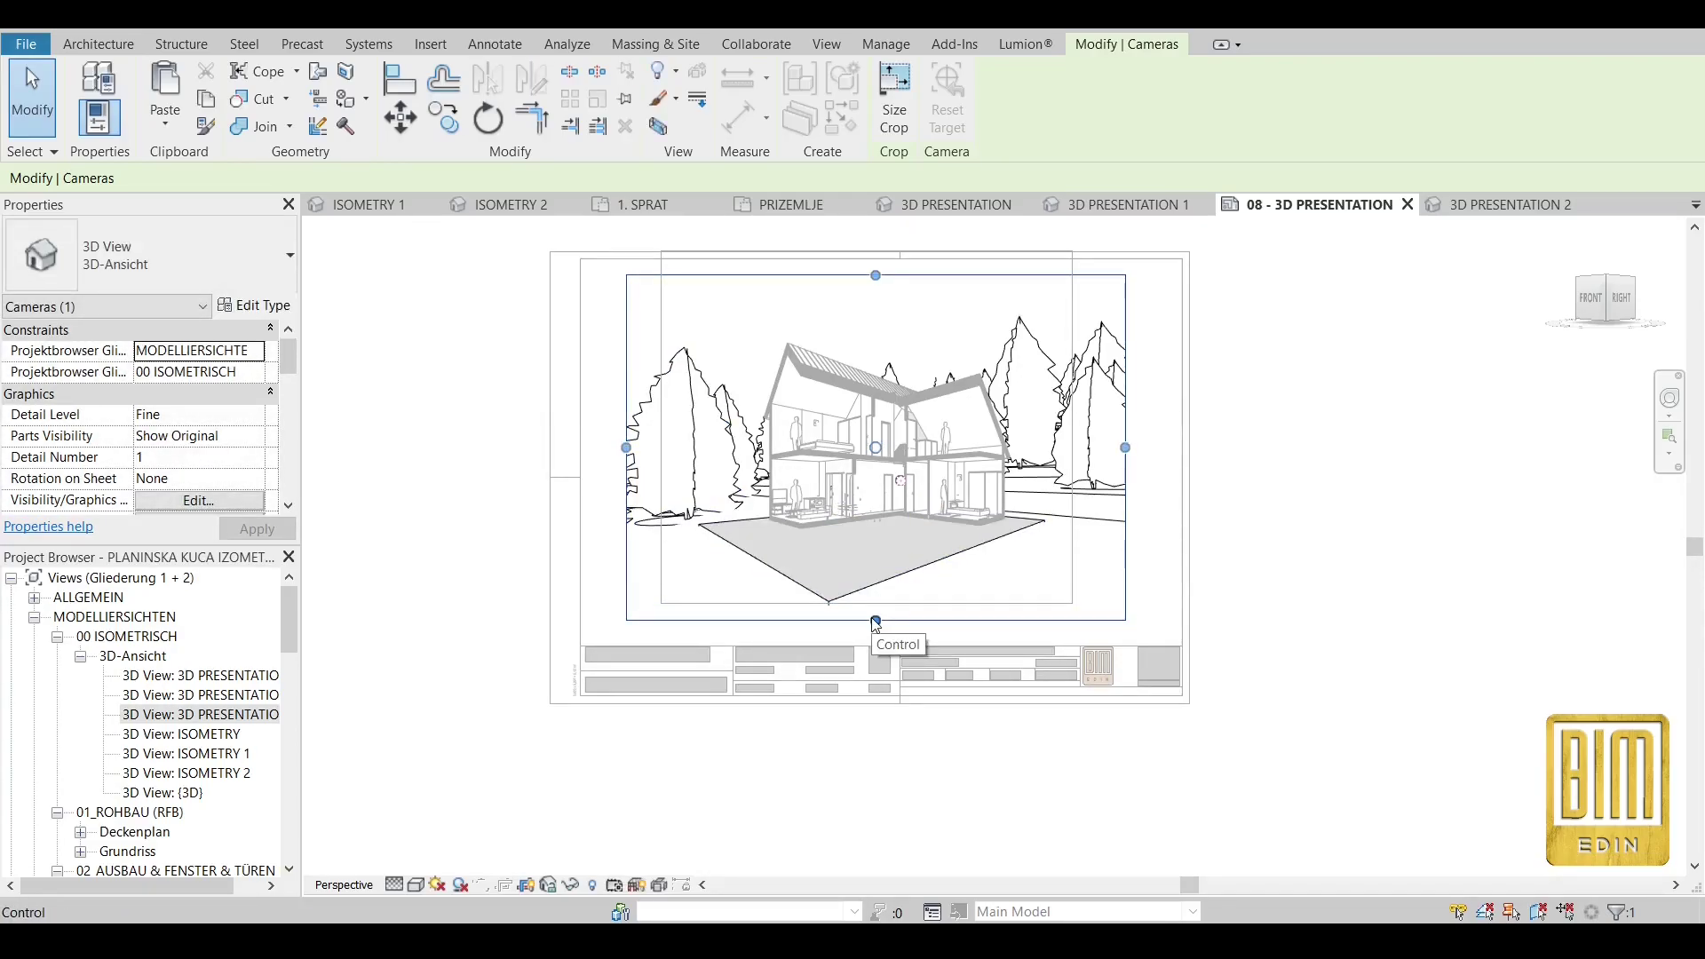
pyautogui.doubleClick(480, 331)
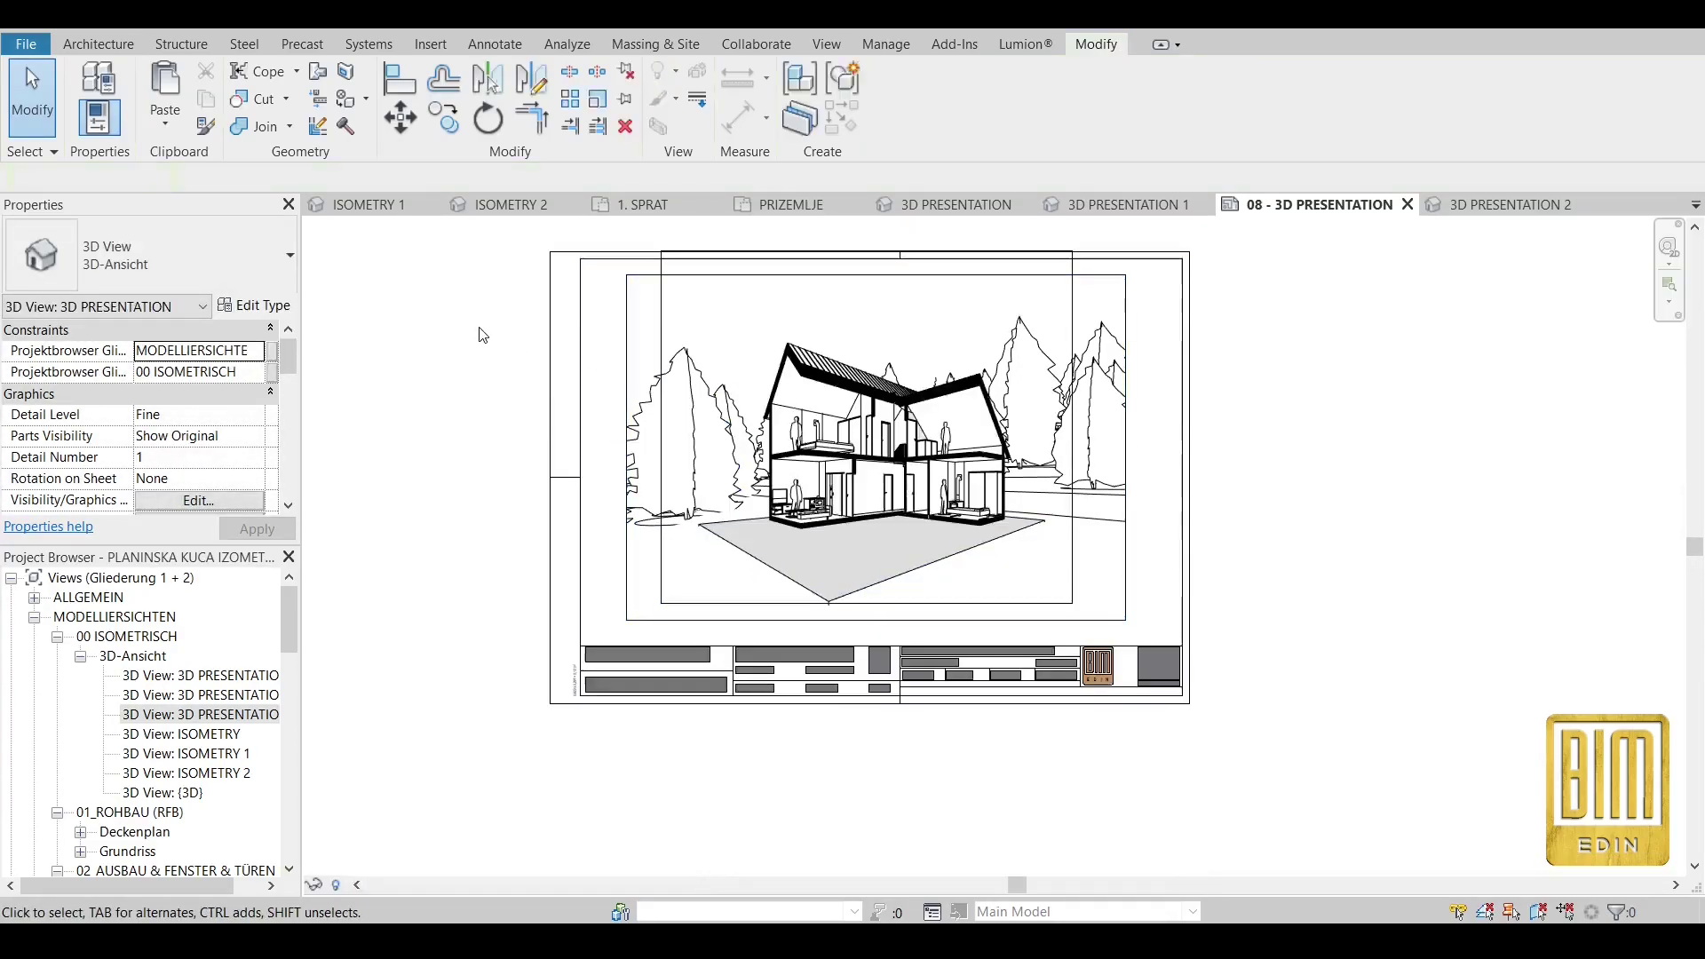
# Select all three overlaid viewports and turn off Crop Region Visible and Far Clip Active for them together.
pyautogui.click(681, 320)
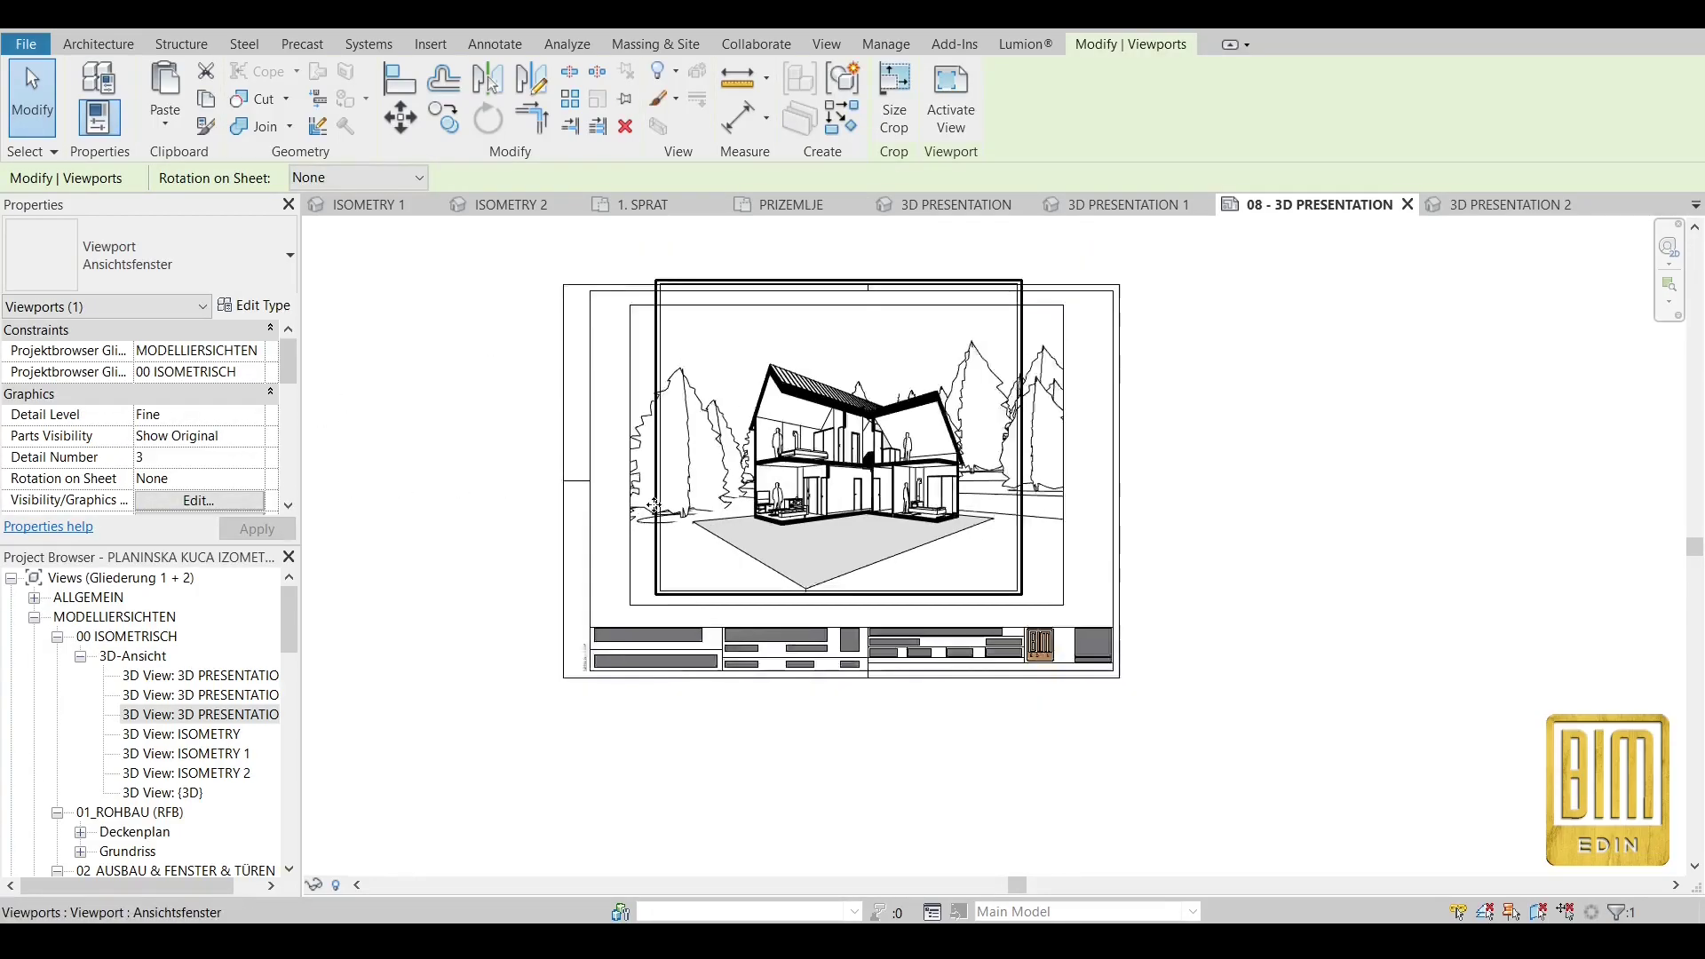
pyautogui.scroll(-2, 639, 292)
pyautogui.moveTo(611, 246); pyautogui.dragTo(1035, 634)
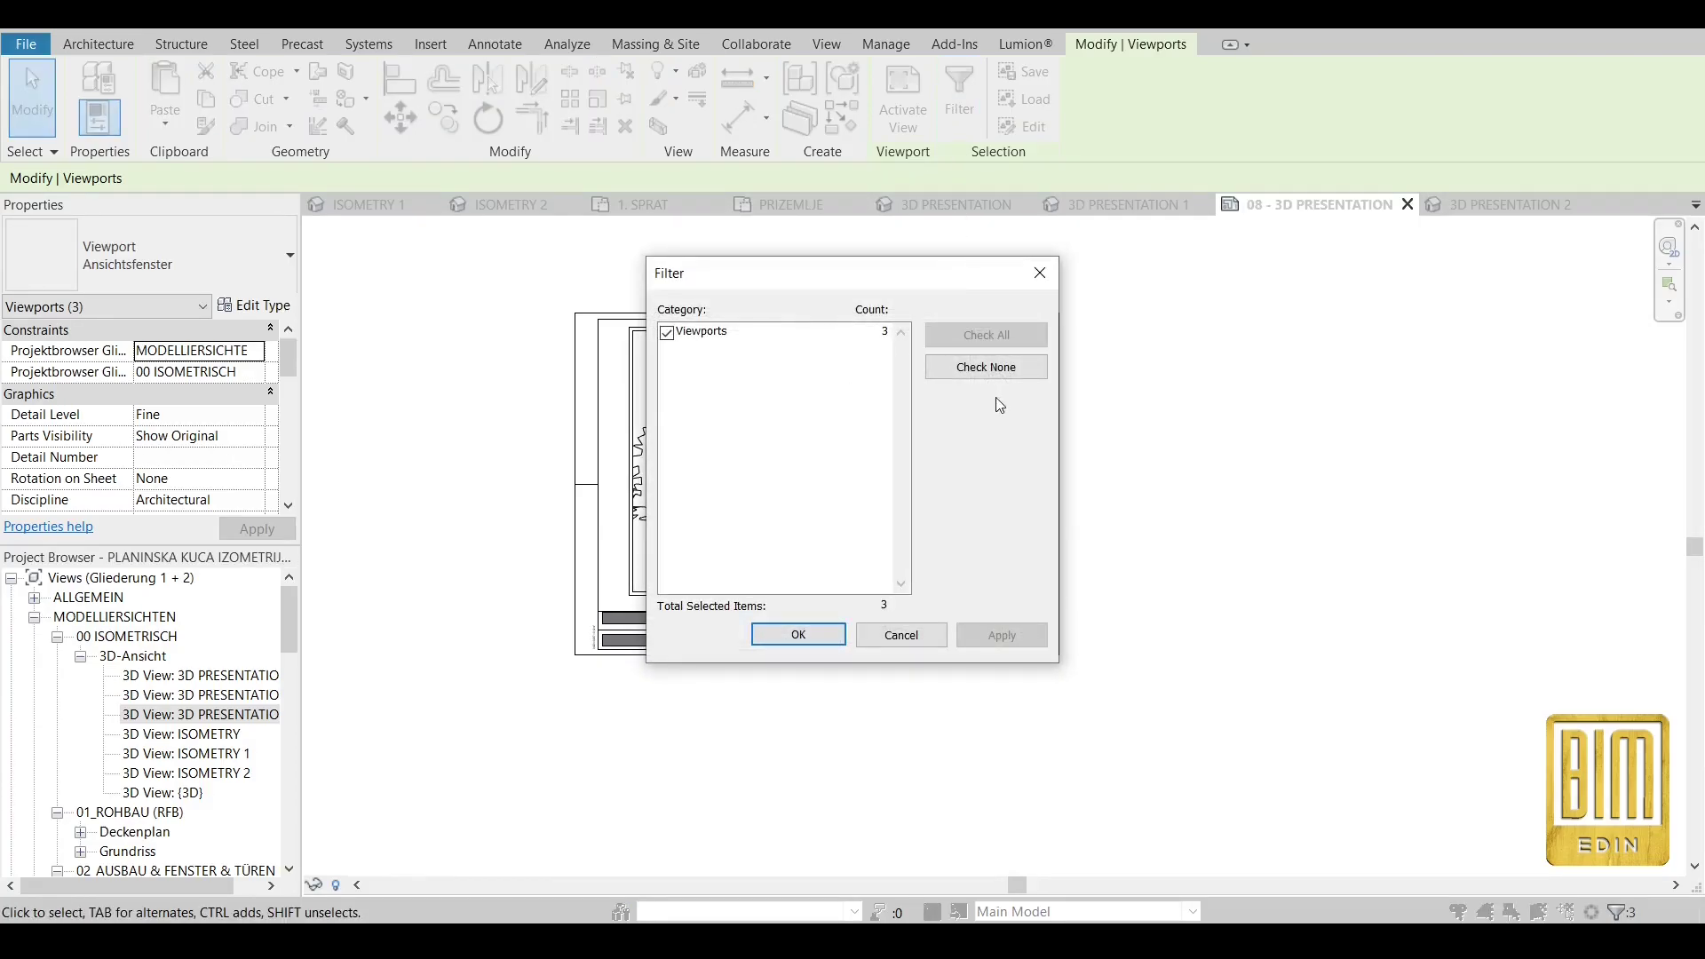
pyautogui.click(800, 634)
pyautogui.scroll(-5, 203, 482)
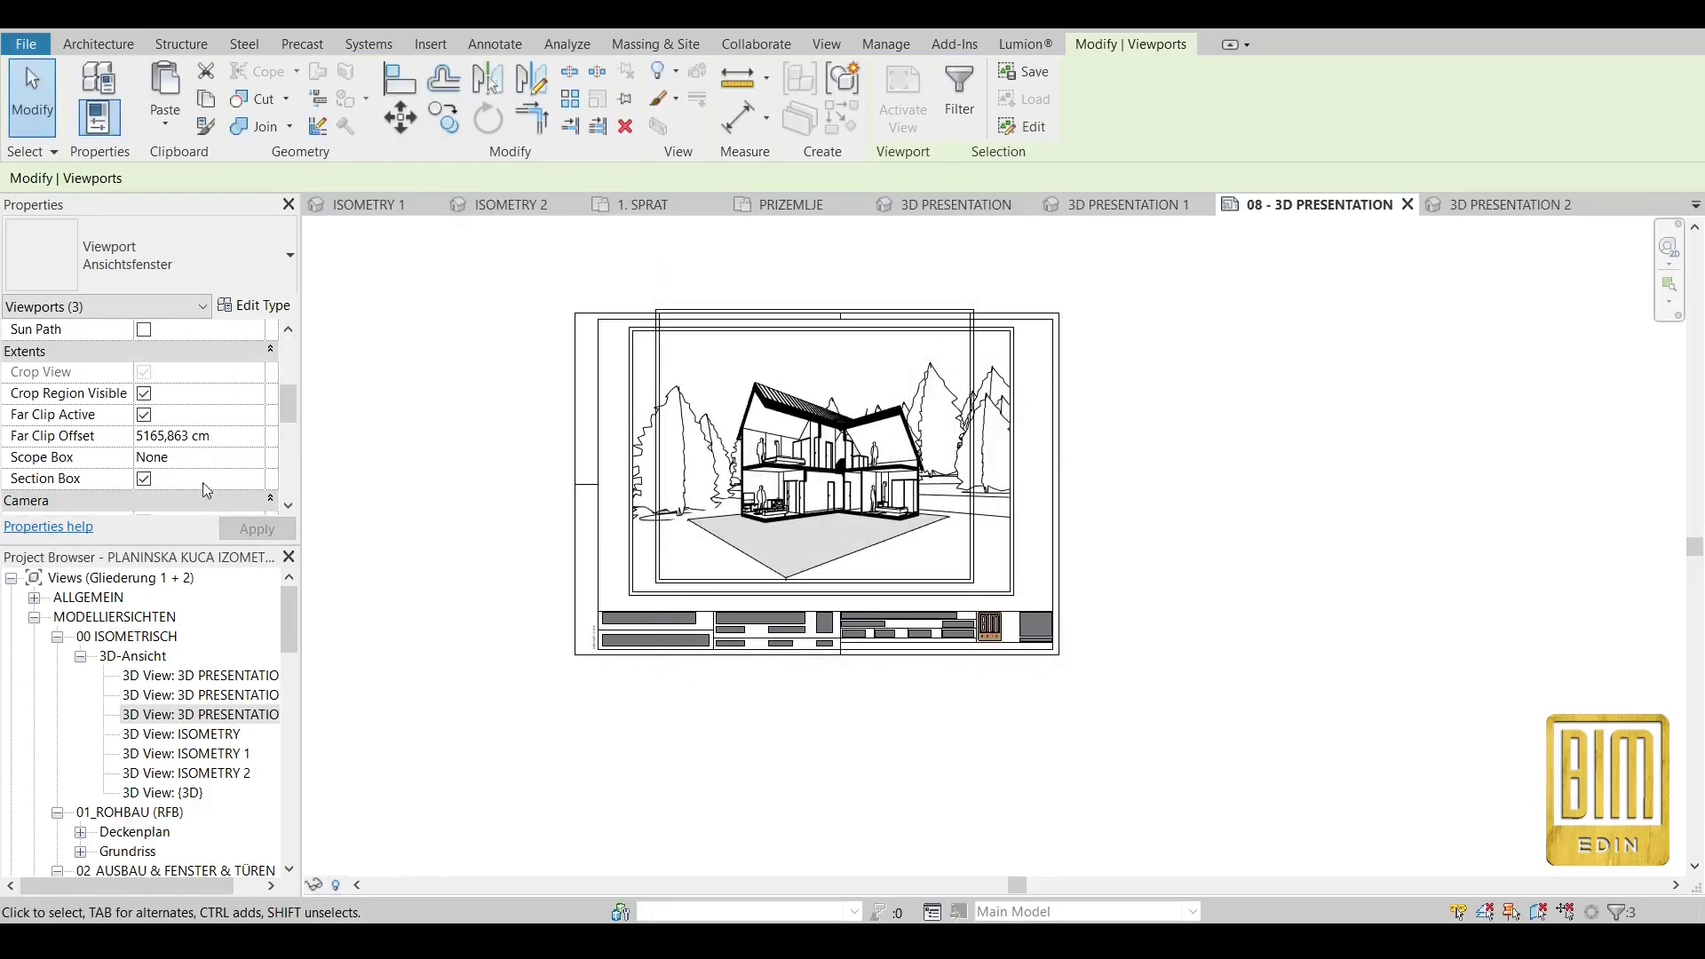
pyautogui.click(145, 395)
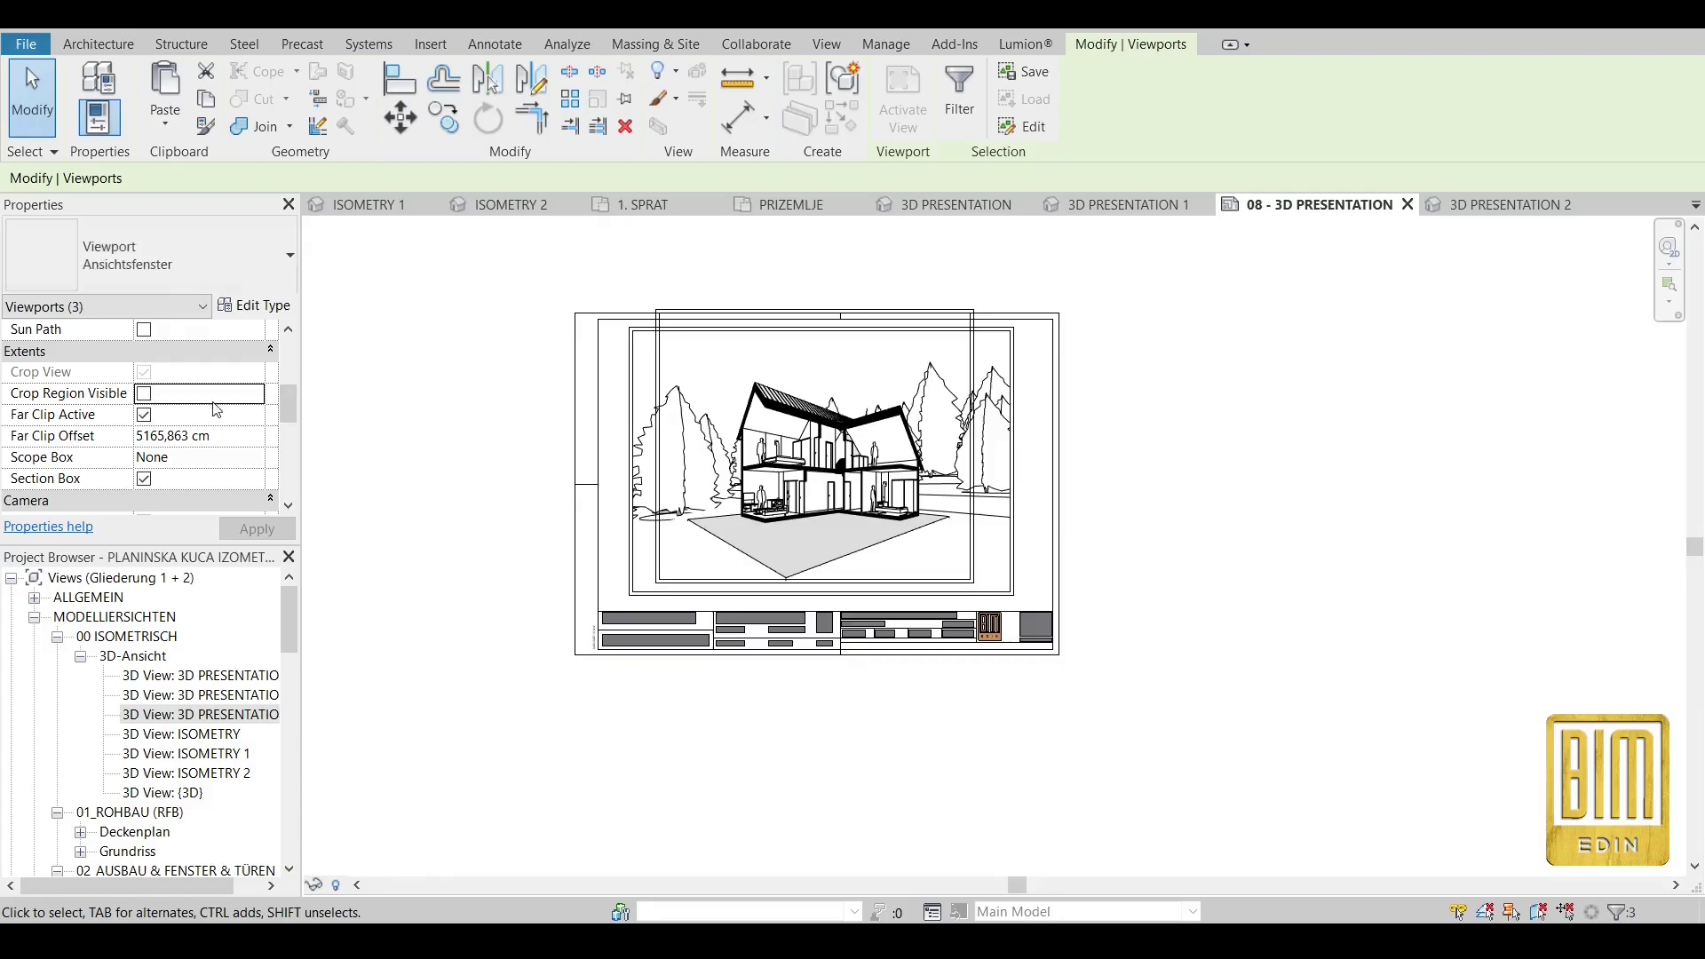
pyautogui.click(144, 416)
pyautogui.click(256, 531)
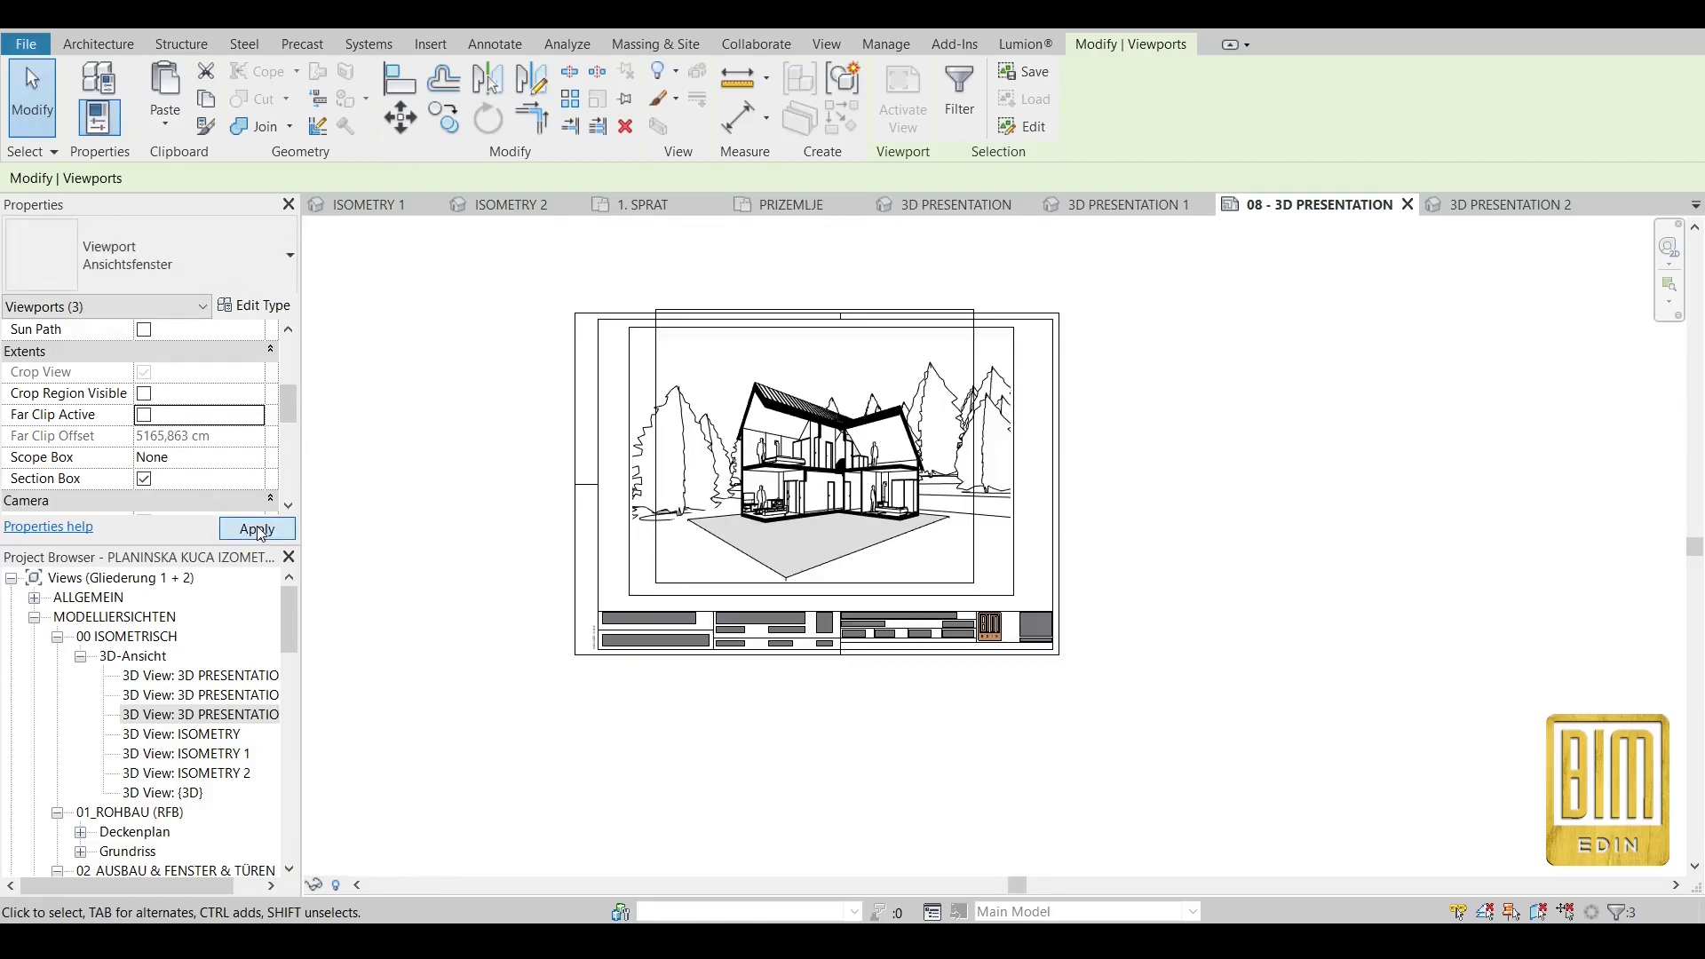
pyautogui.click(529, 471)
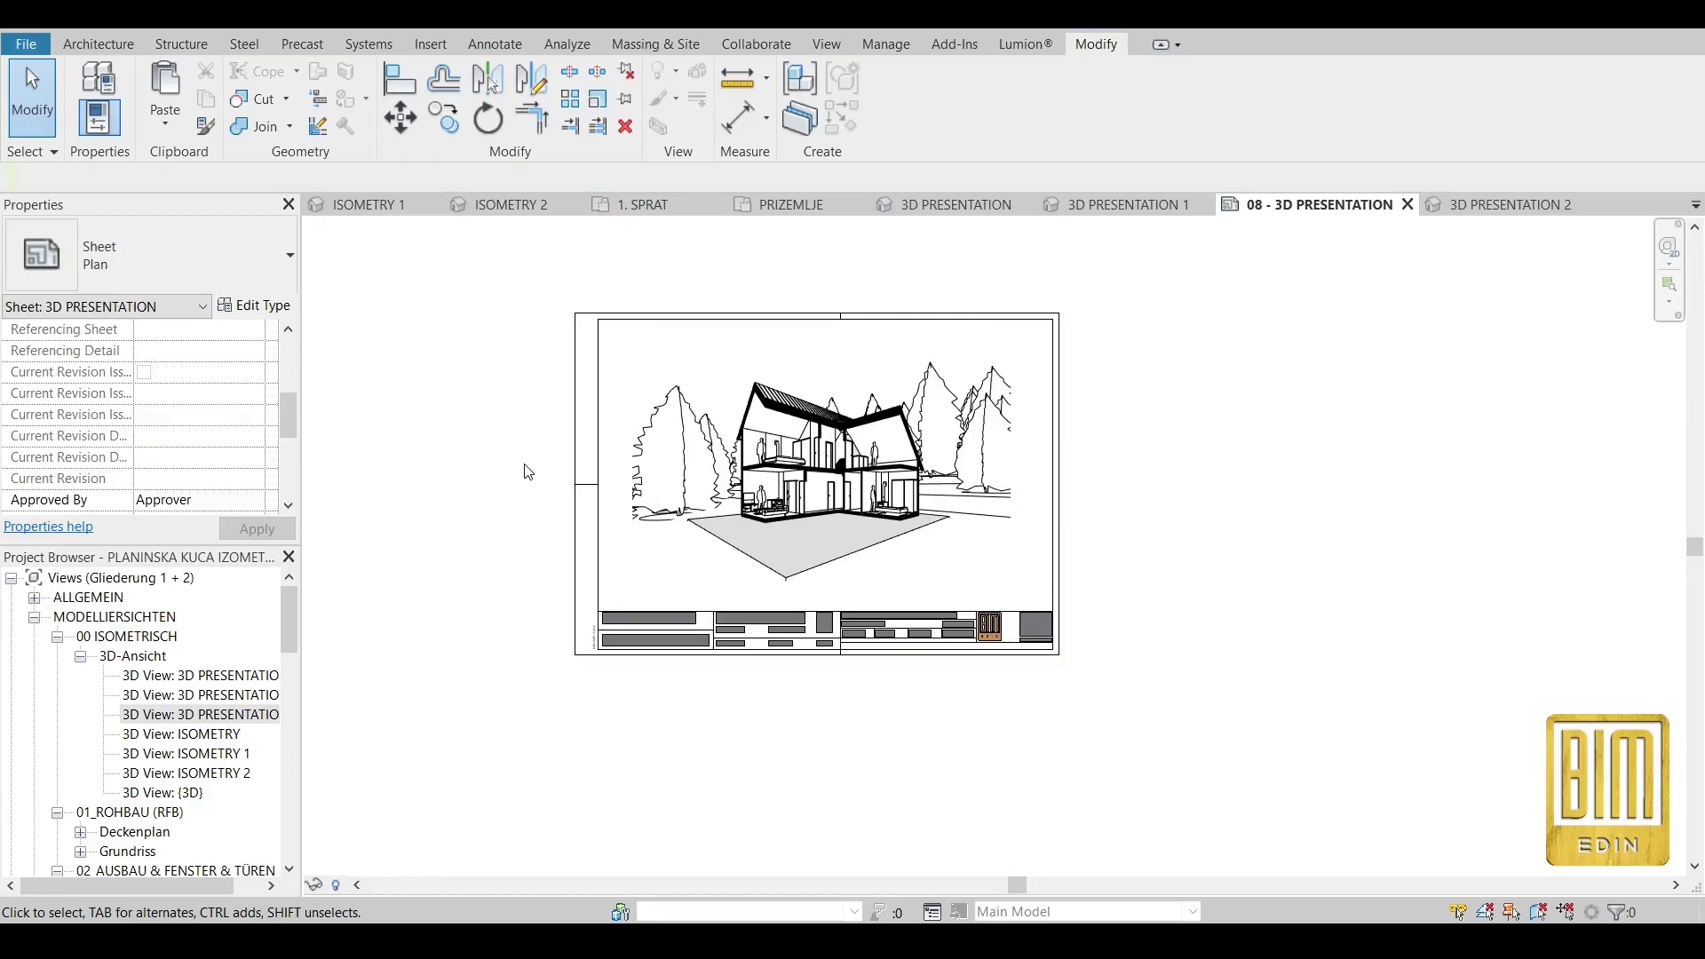
# Turn Crop Region Visible back on for the large background viewport showing the trees and terrain.
pyautogui.click(662, 446)
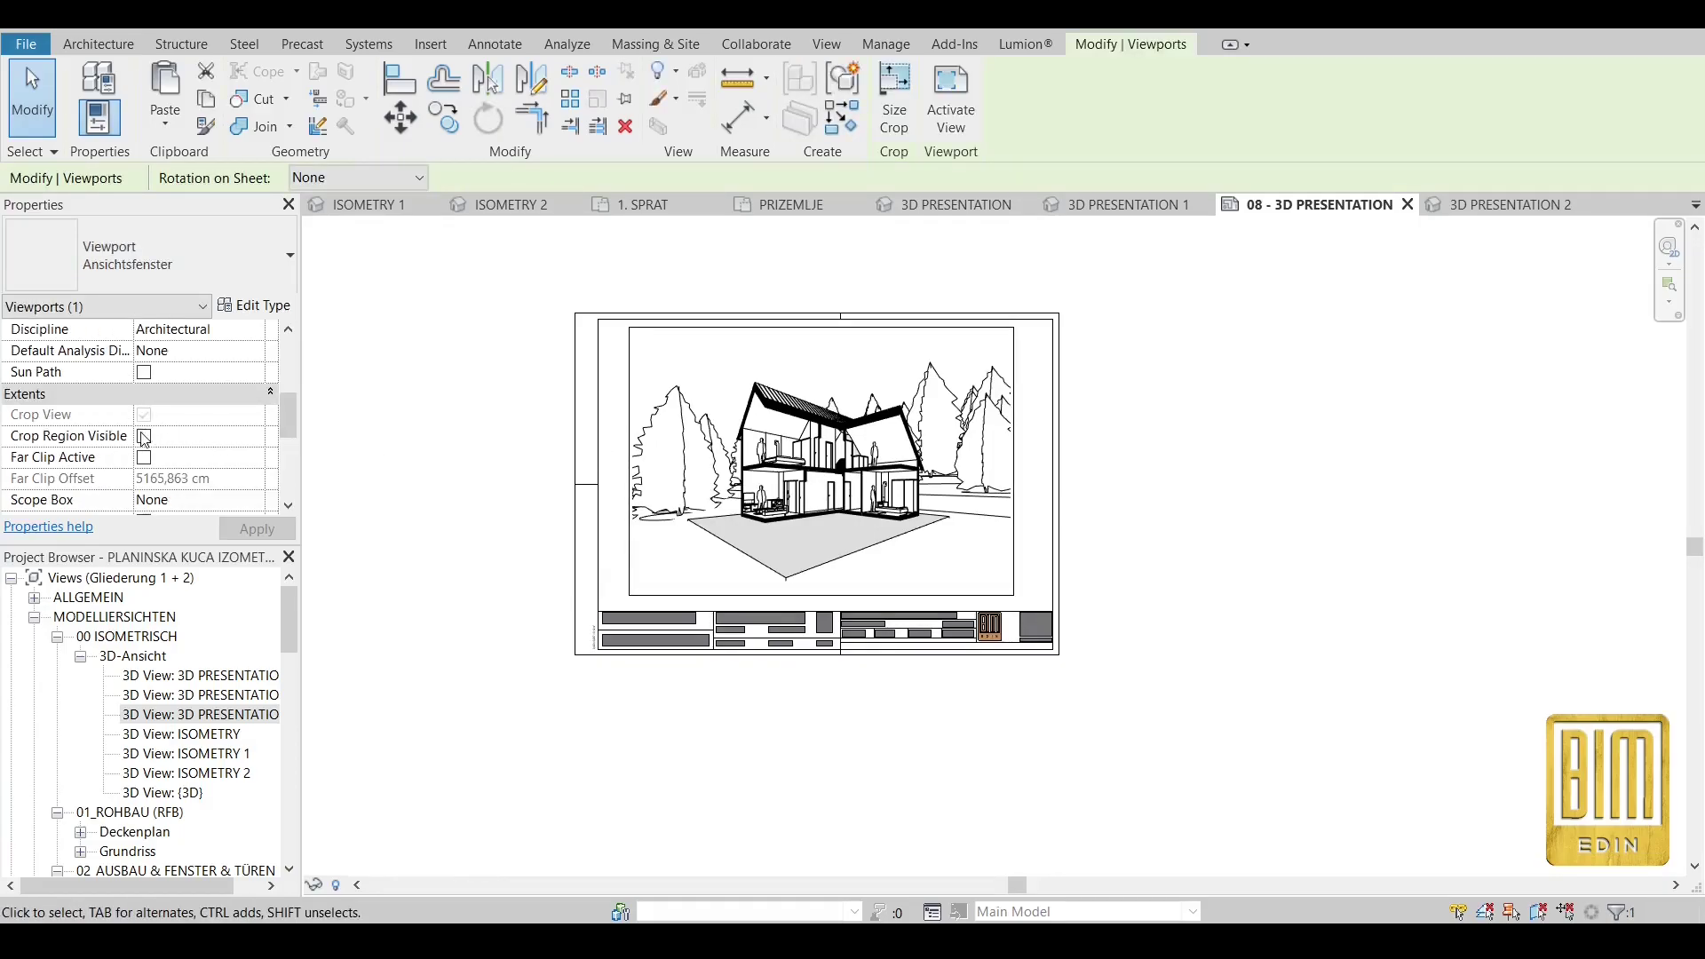
pyautogui.click(144, 437)
pyautogui.click(361, 437)
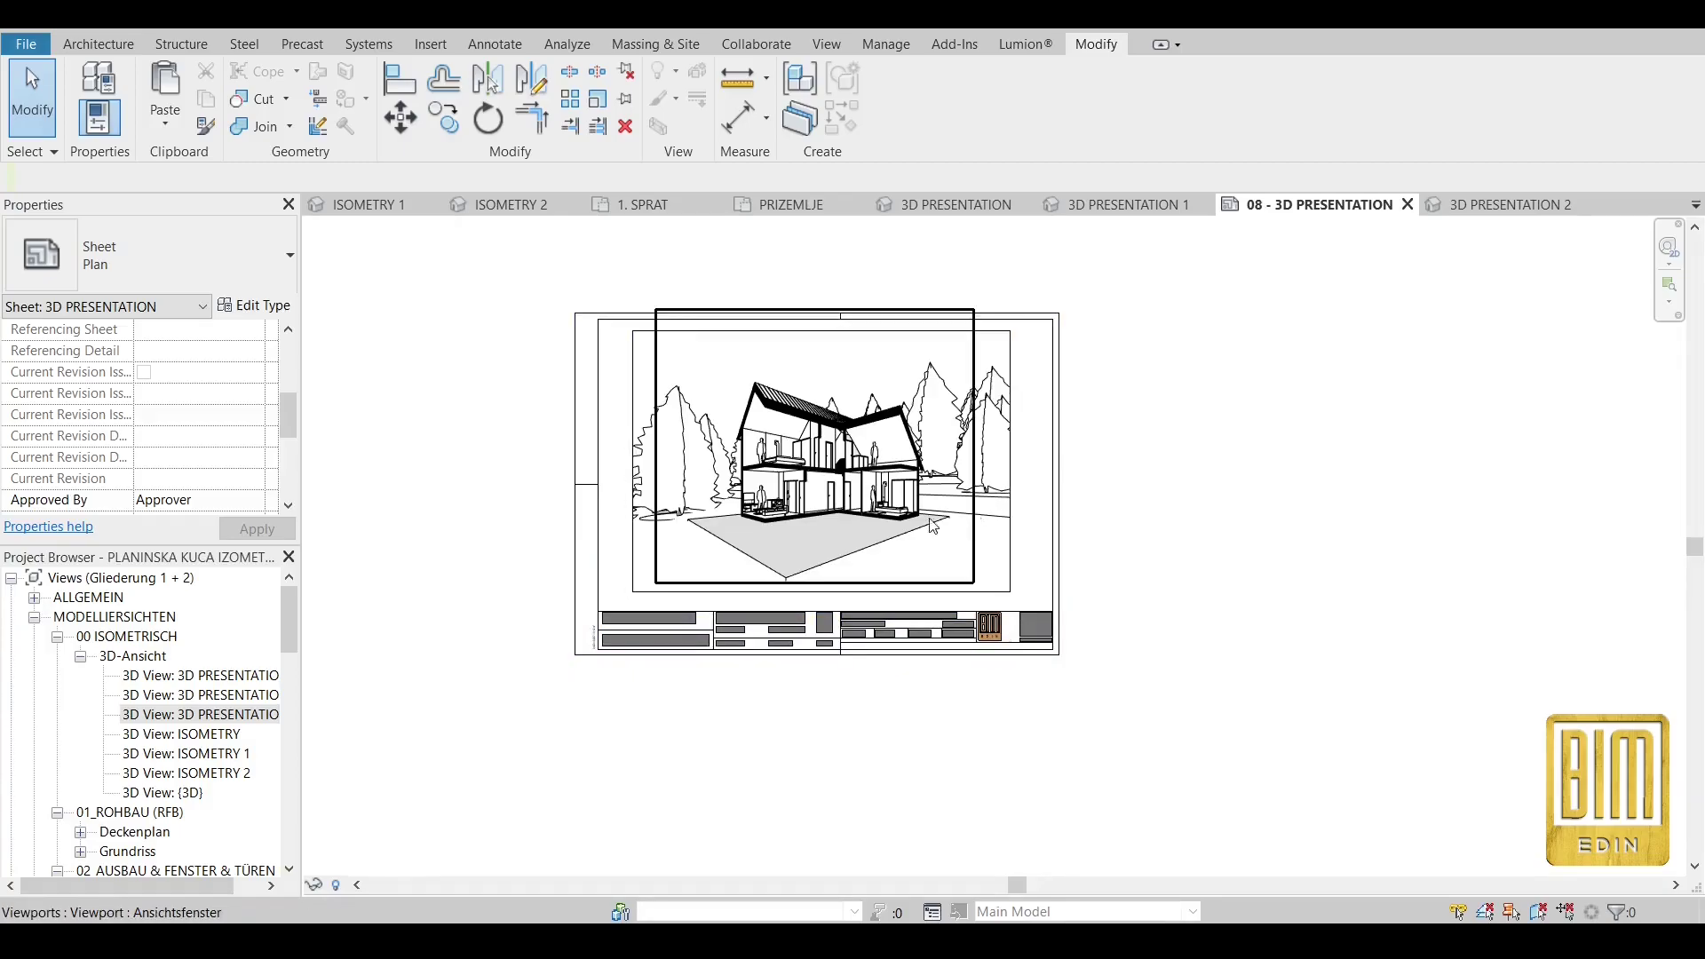
# Activate the 3D PRESENTATION 2 viewport, set the base offset of the ground-floor STB 100 wall to -20 cm, and deactivate the view.
pyautogui.scroll(4, 870, 520)
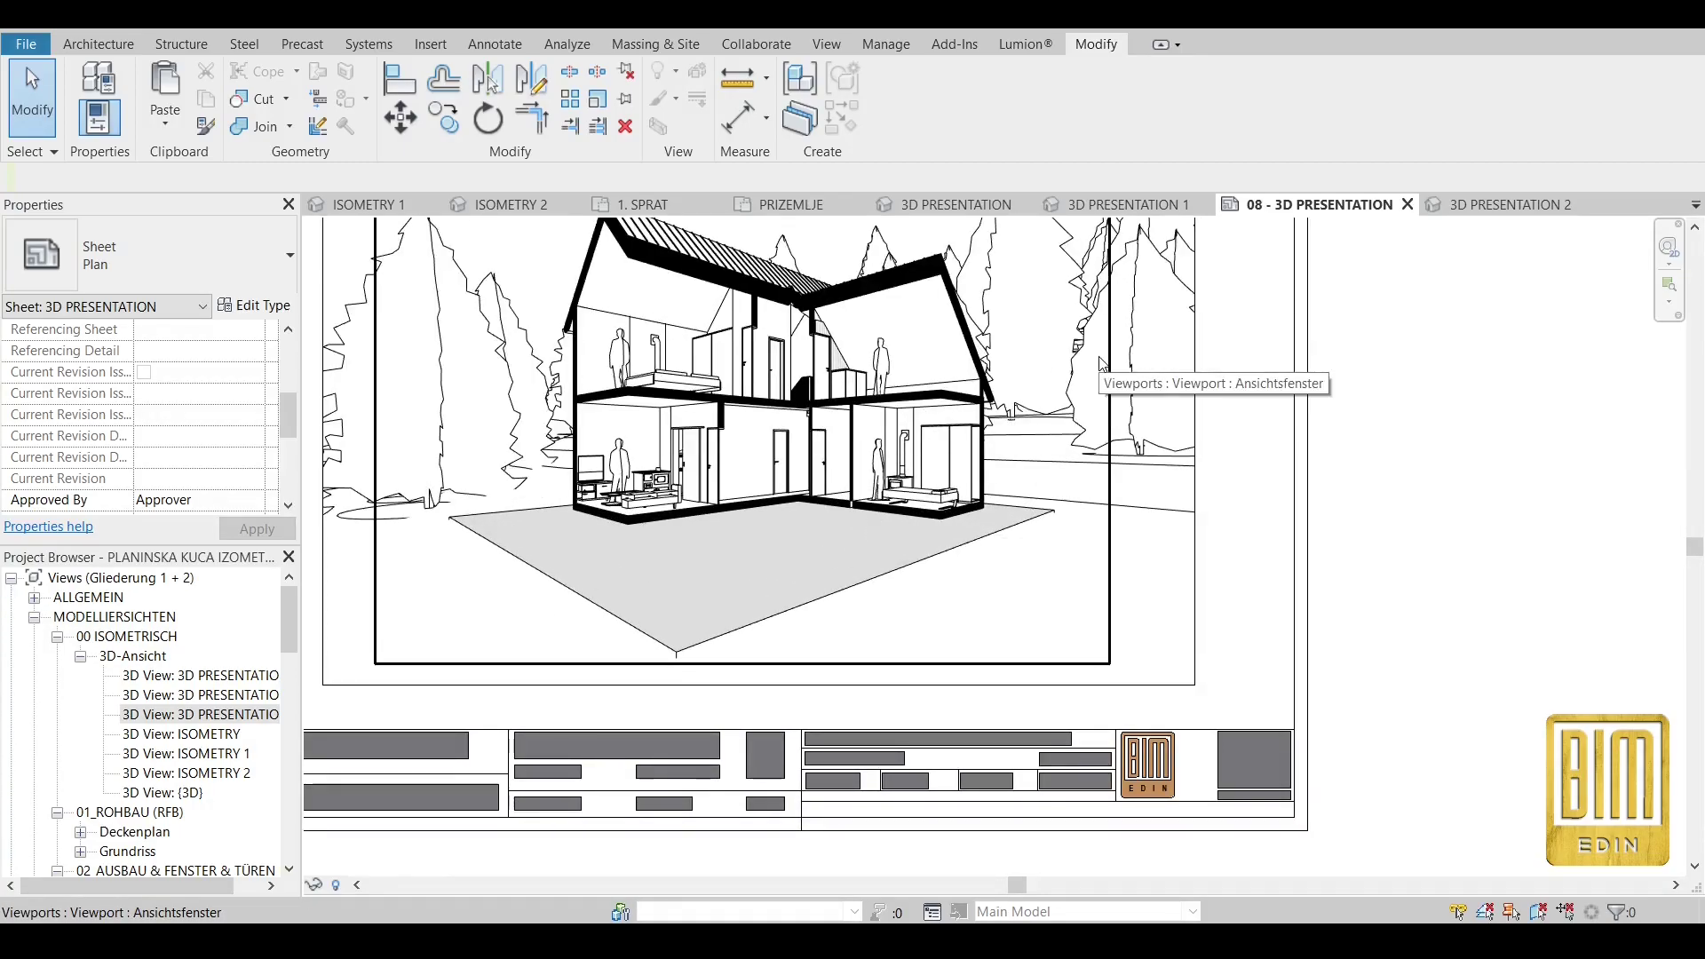
pyautogui.scroll(1, 723, 542)
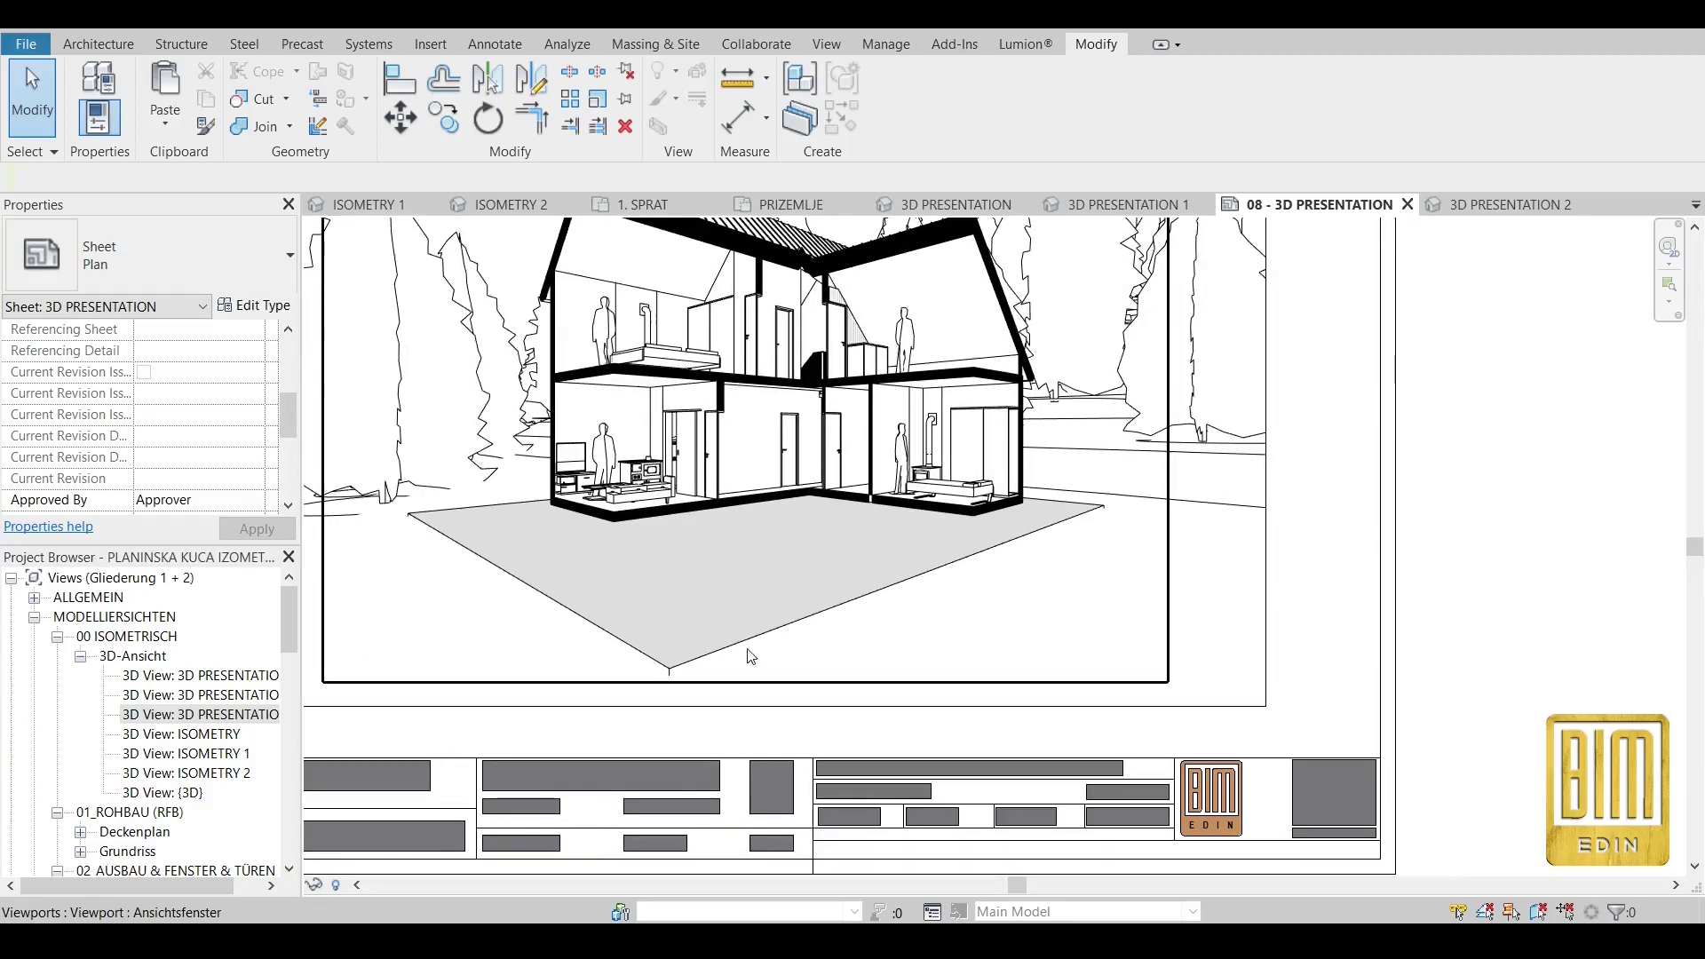
pyautogui.scroll(2, 986, 298)
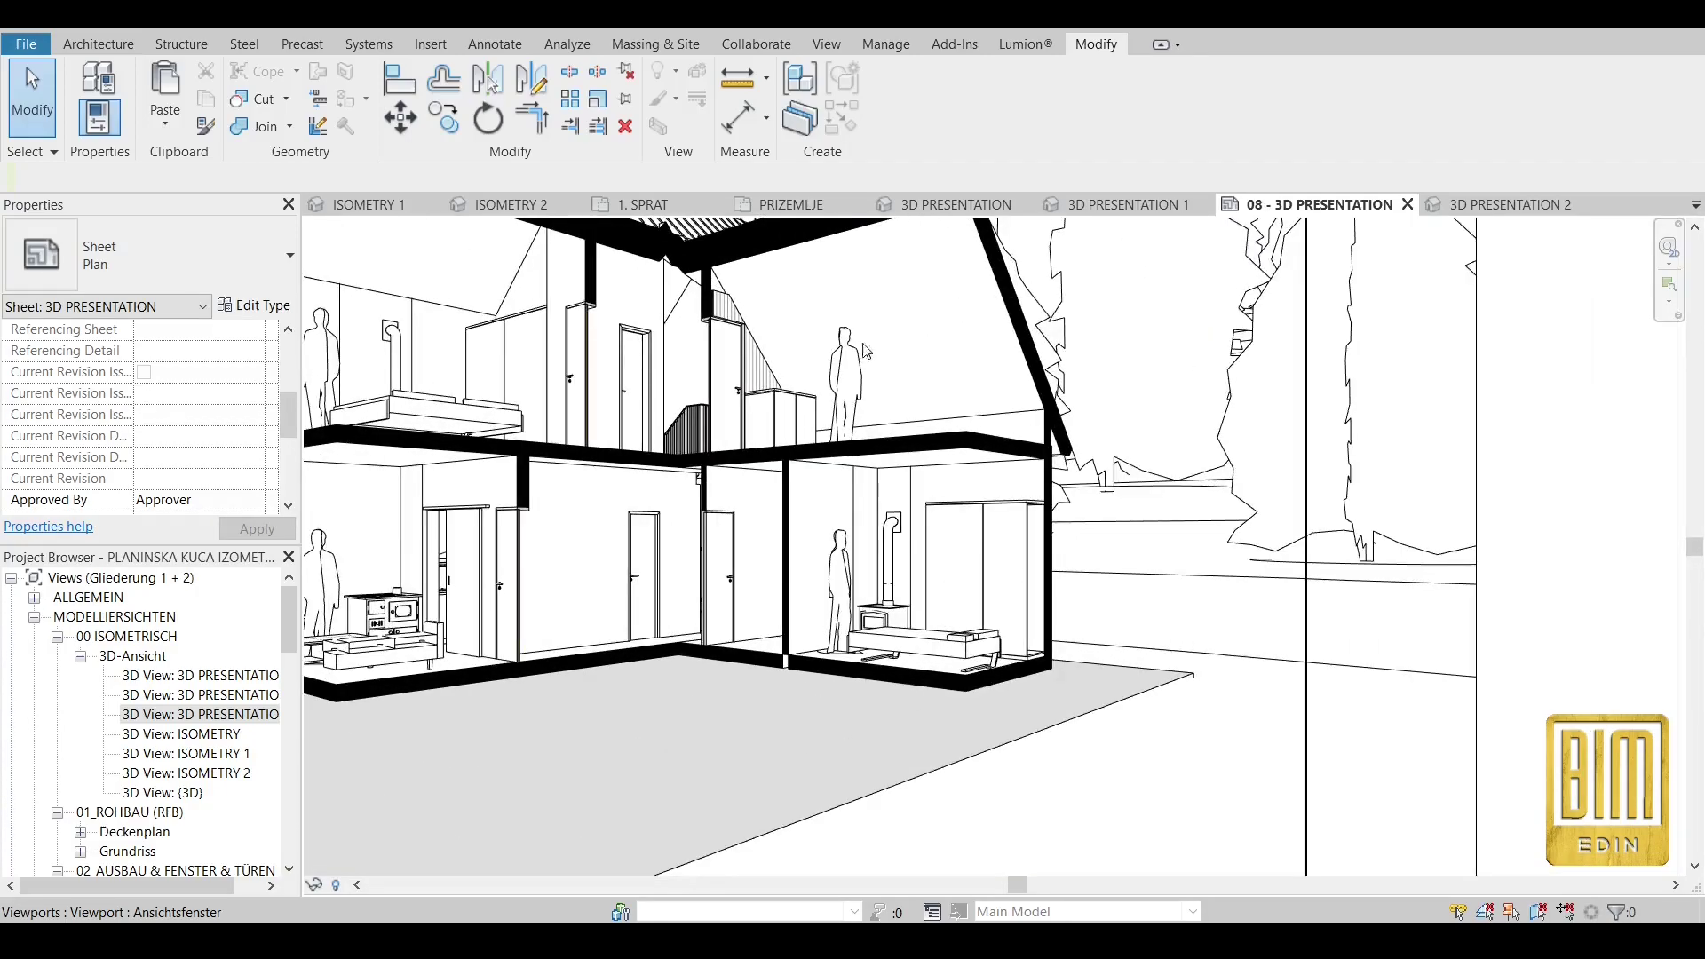
pyautogui.scroll(-1, 929, 455)
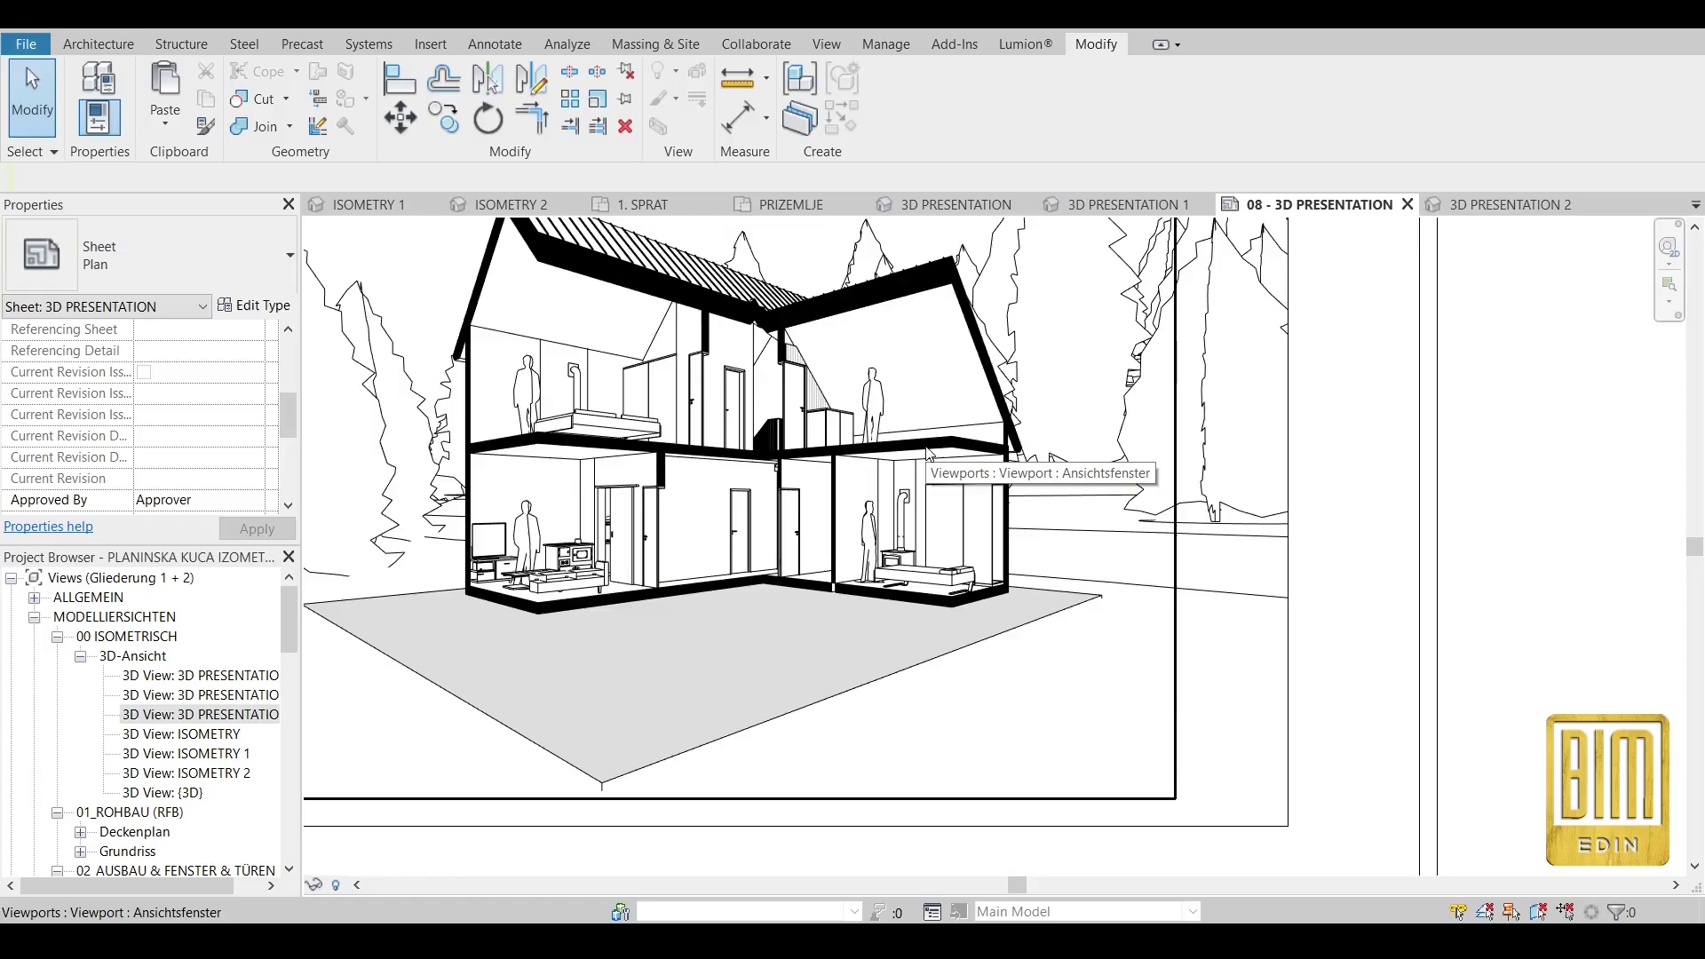
pyautogui.scroll(3, 890, 607)
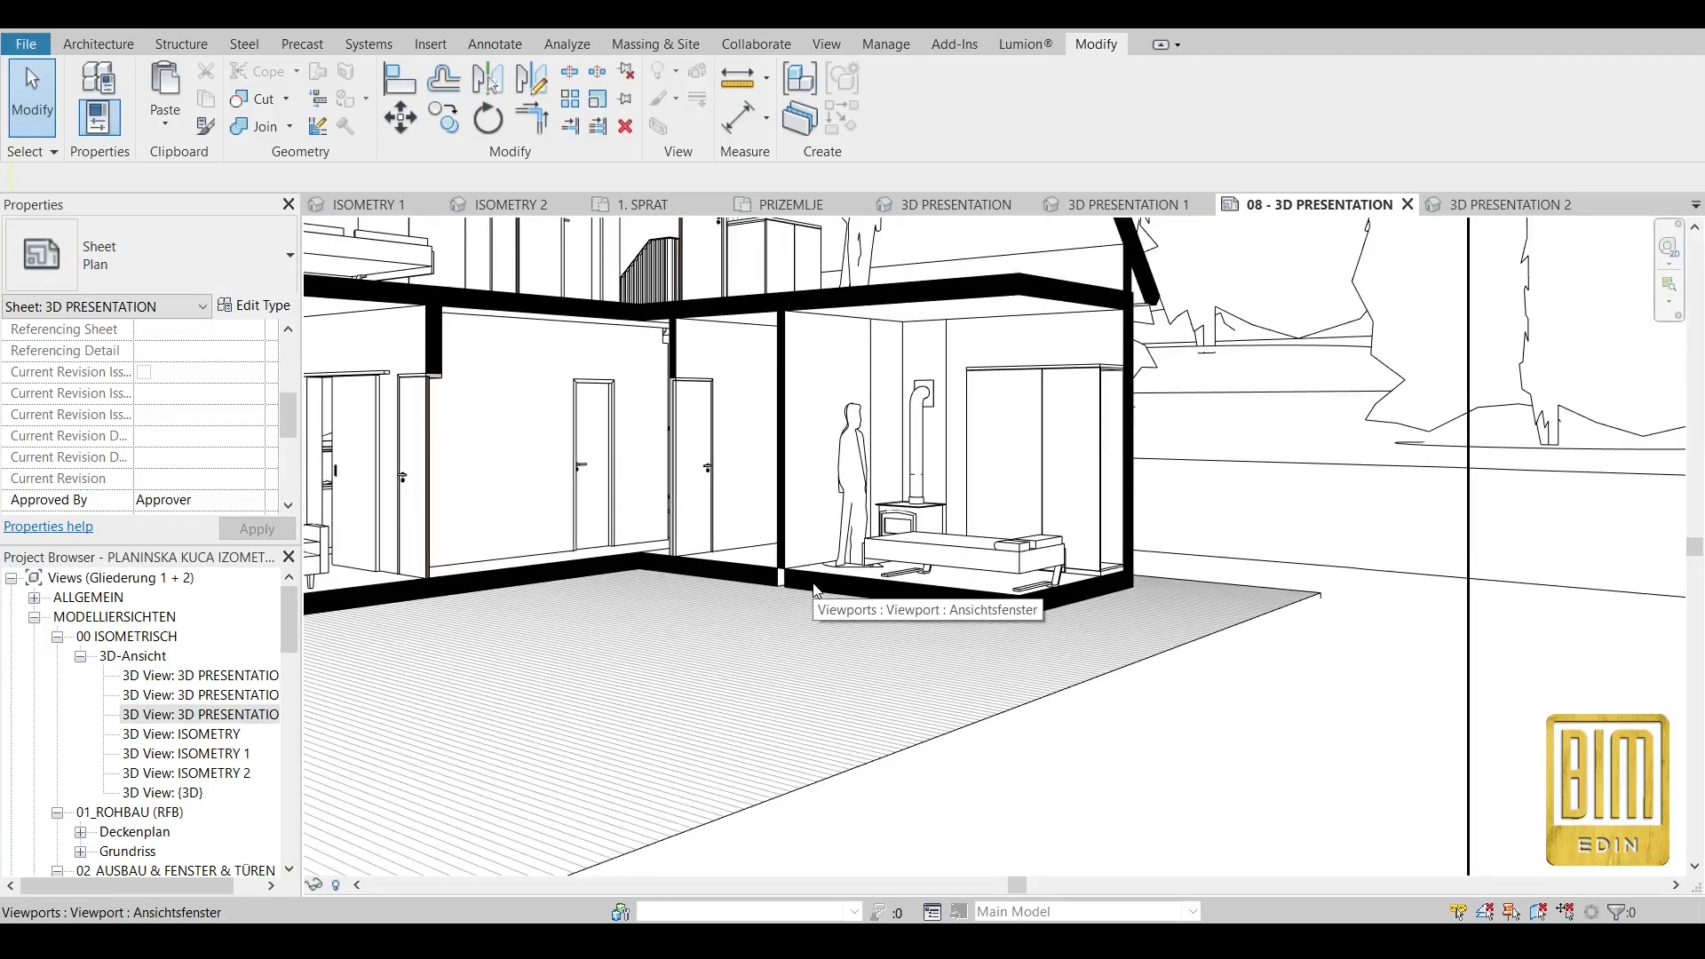
pyautogui.doubleClick(762, 513)
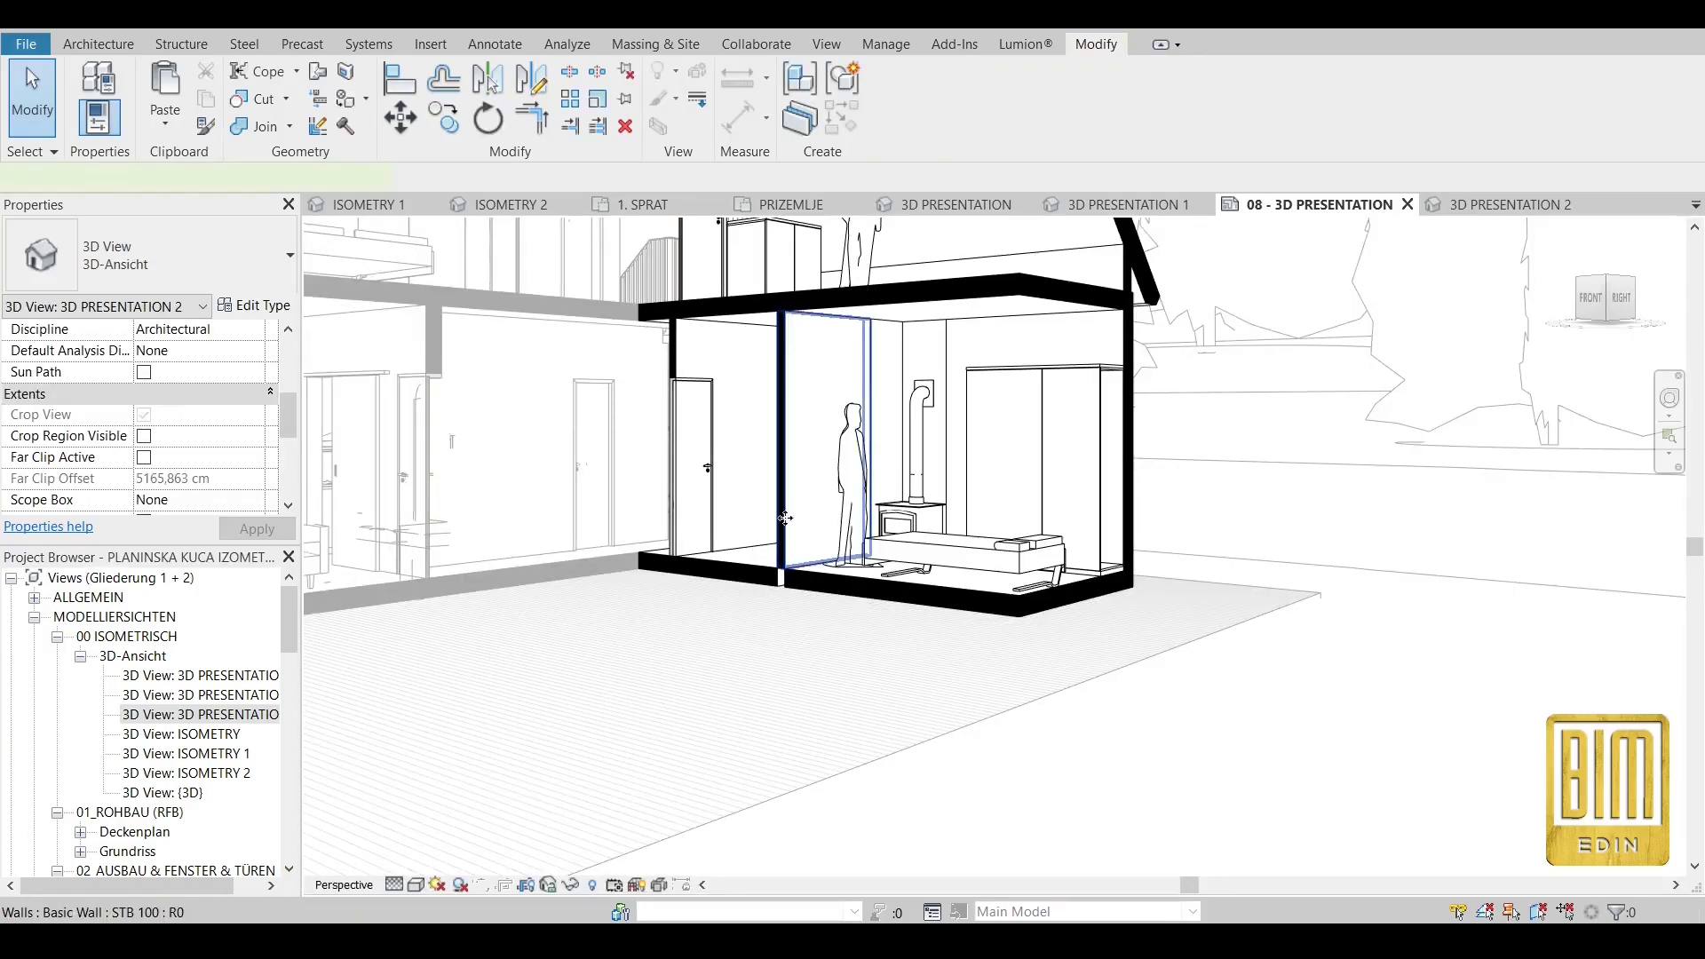
pyautogui.click(786, 516)
pyautogui.scroll(3, 216, 400)
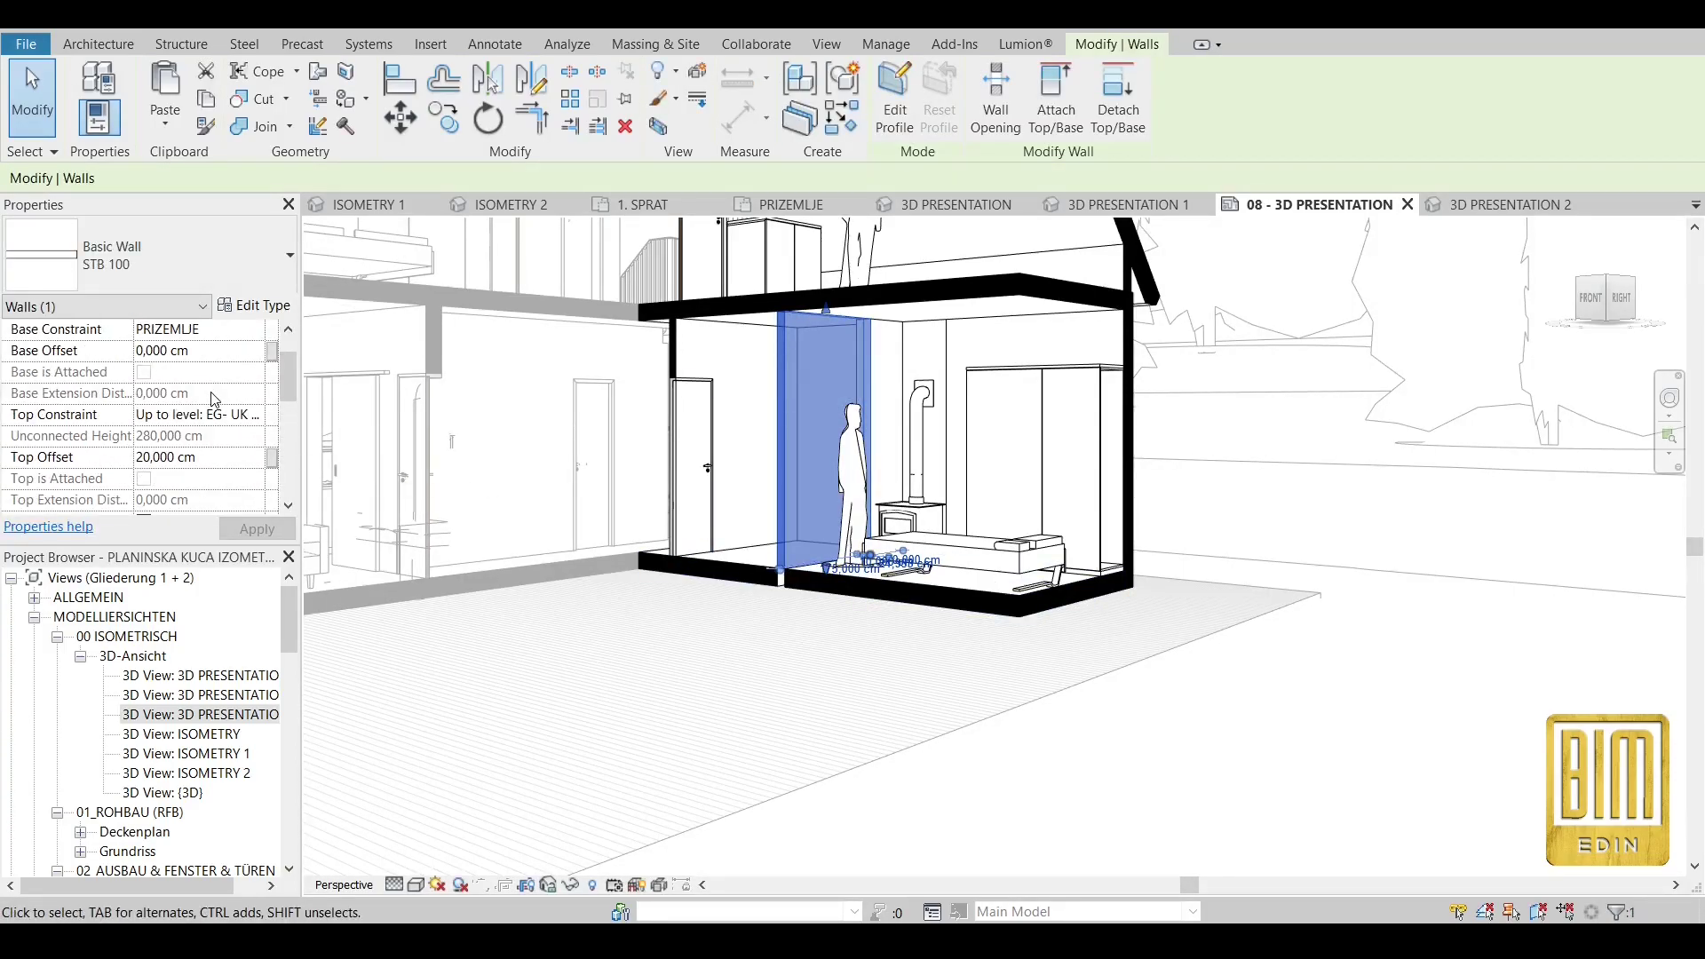
pyautogui.click(212, 352)
pyautogui.write('-2')
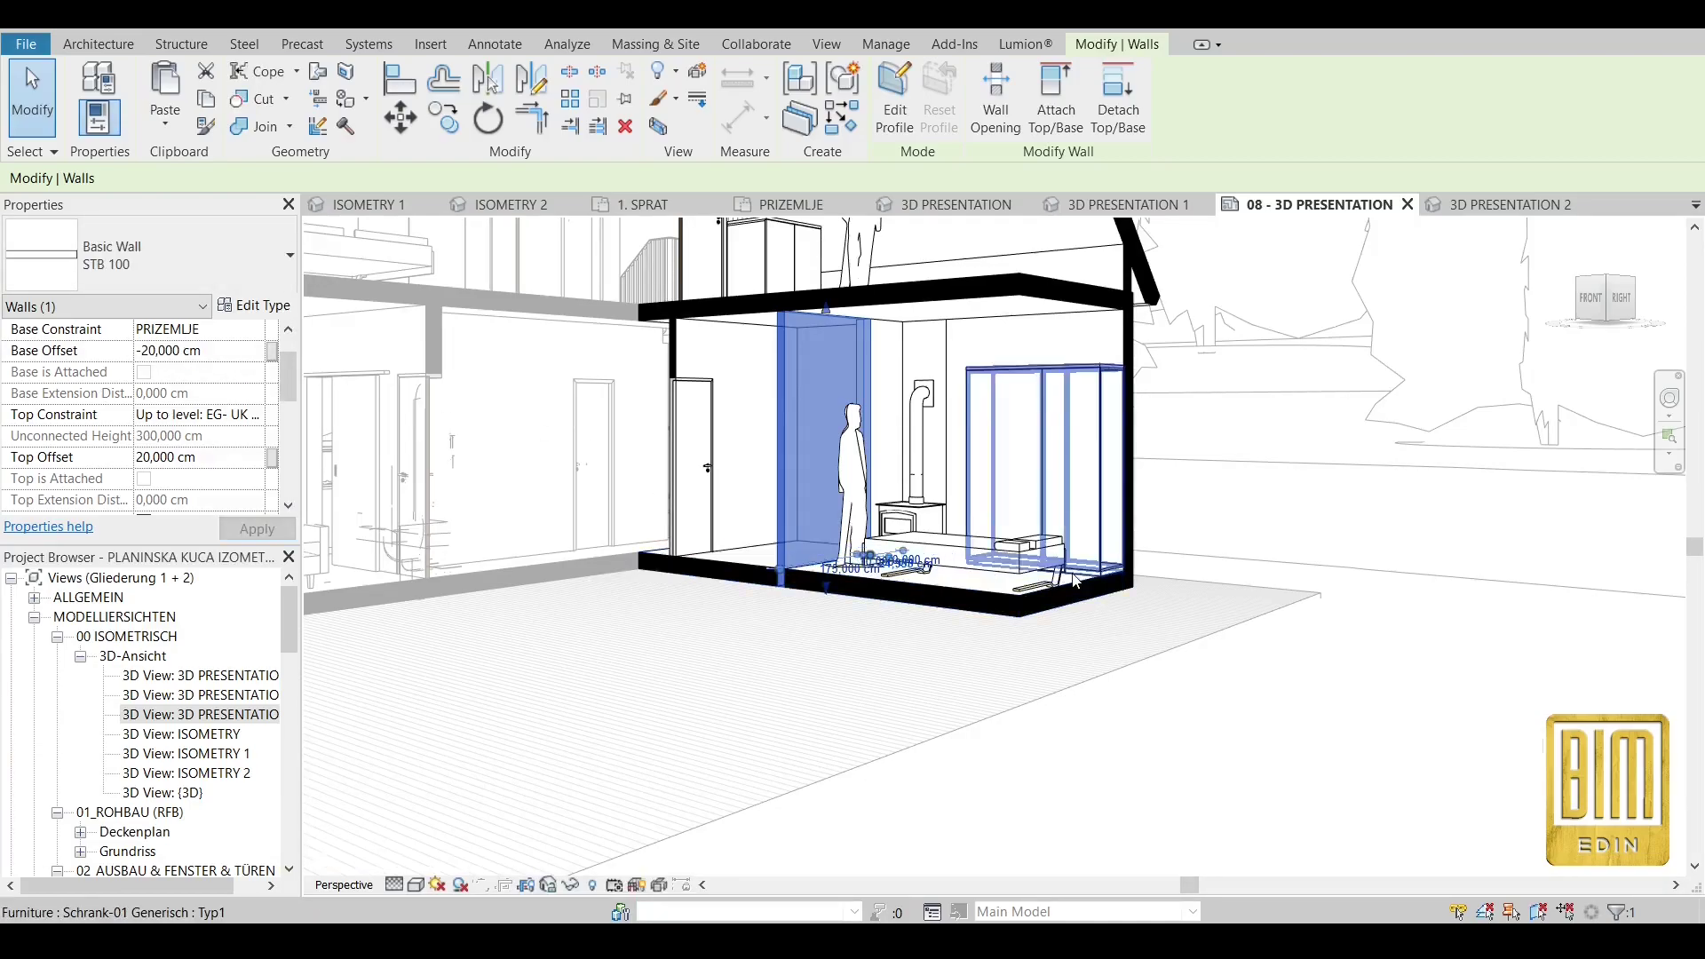
pyautogui.scroll(-2, 1072, 571)
pyautogui.click(1338, 515)
pyautogui.scroll(-2, 1359, 550)
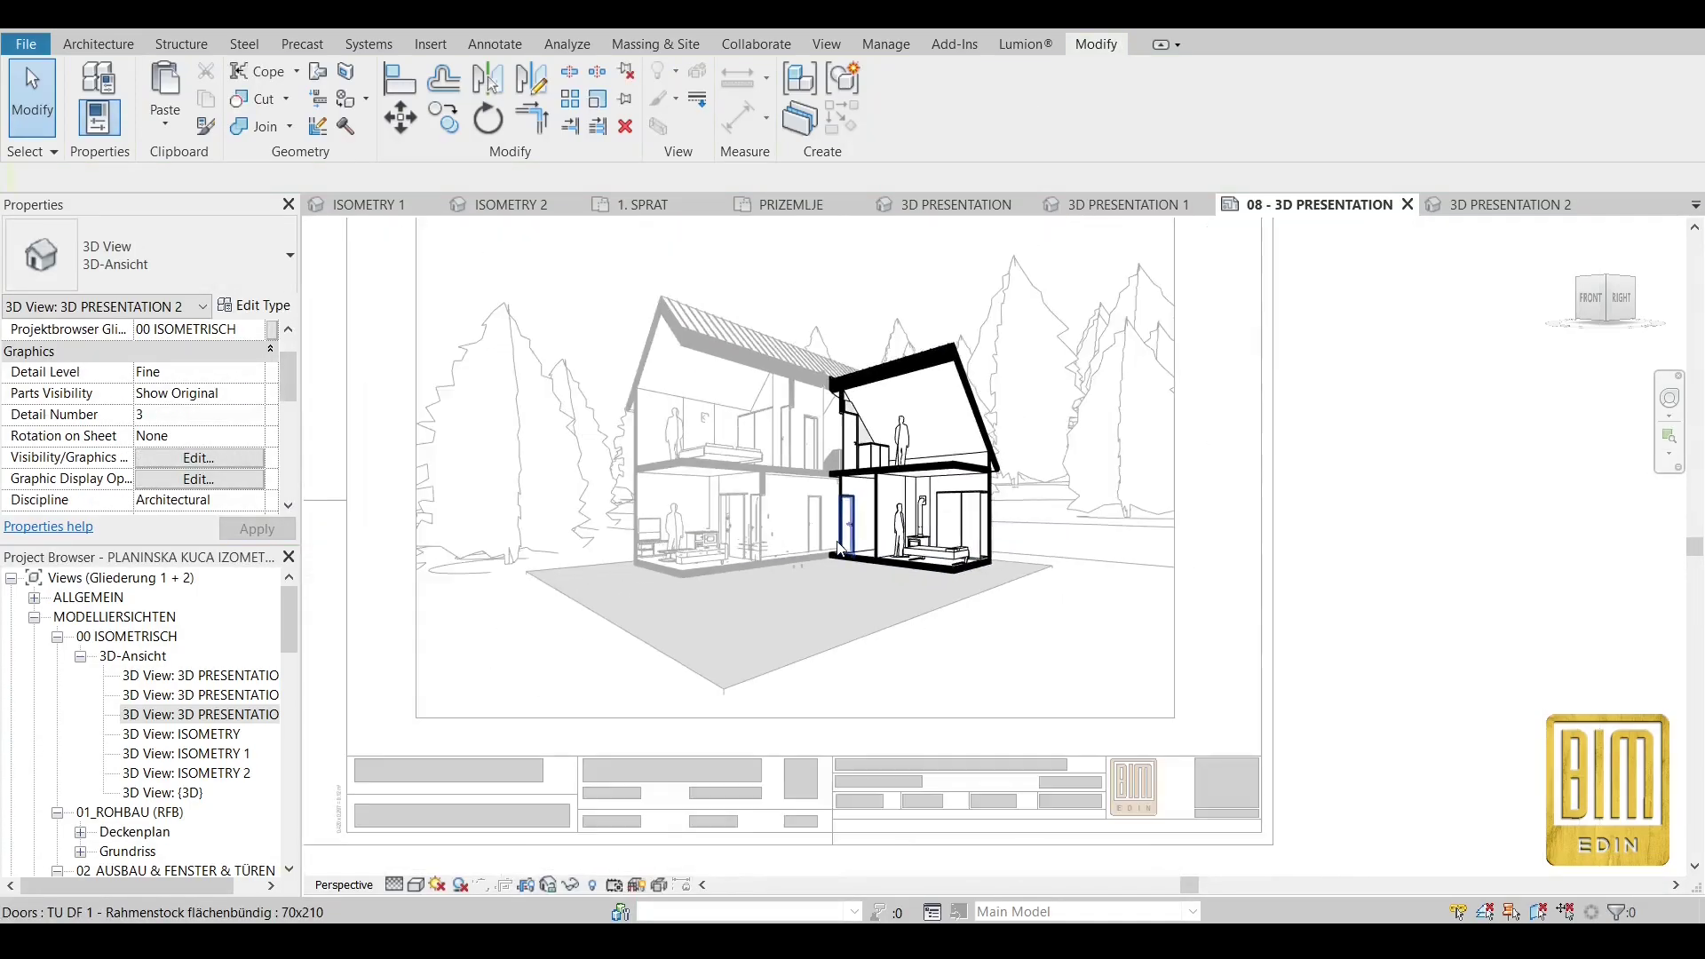
pyautogui.doubleClick(1409, 562)
# Close all inactive views so that only sheet 08 - 3D PRESENTATION stays open.
pyautogui.scroll(3, 858, 494)
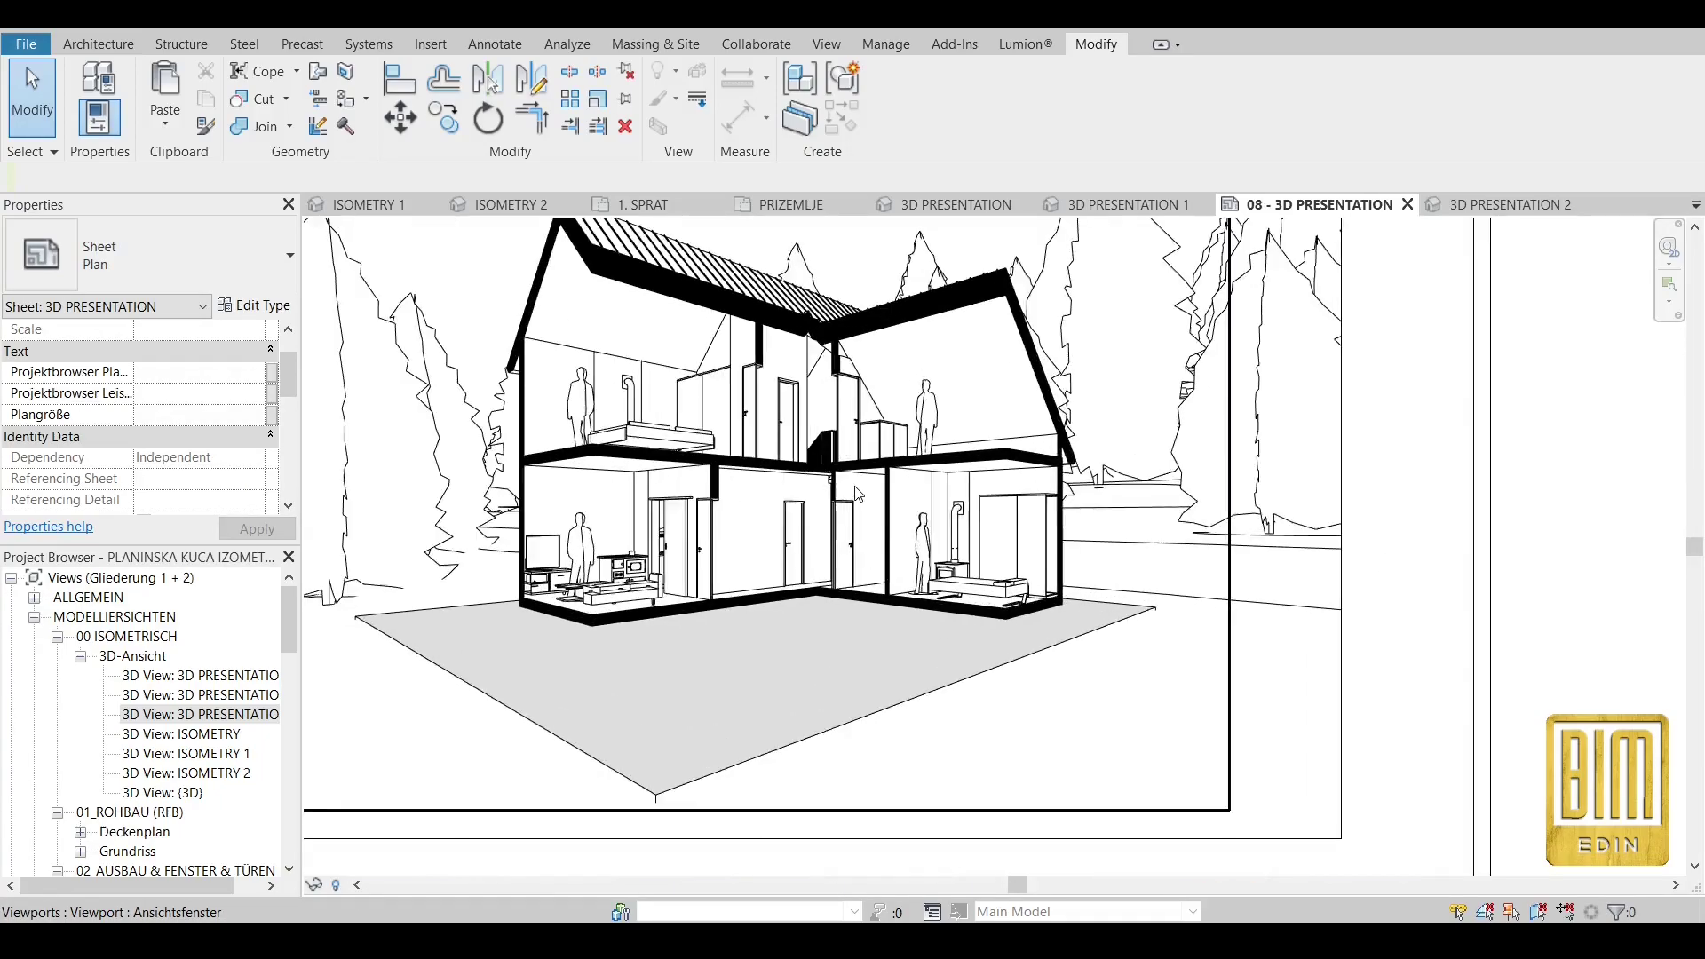
pyautogui.scroll(-4, 858, 493)
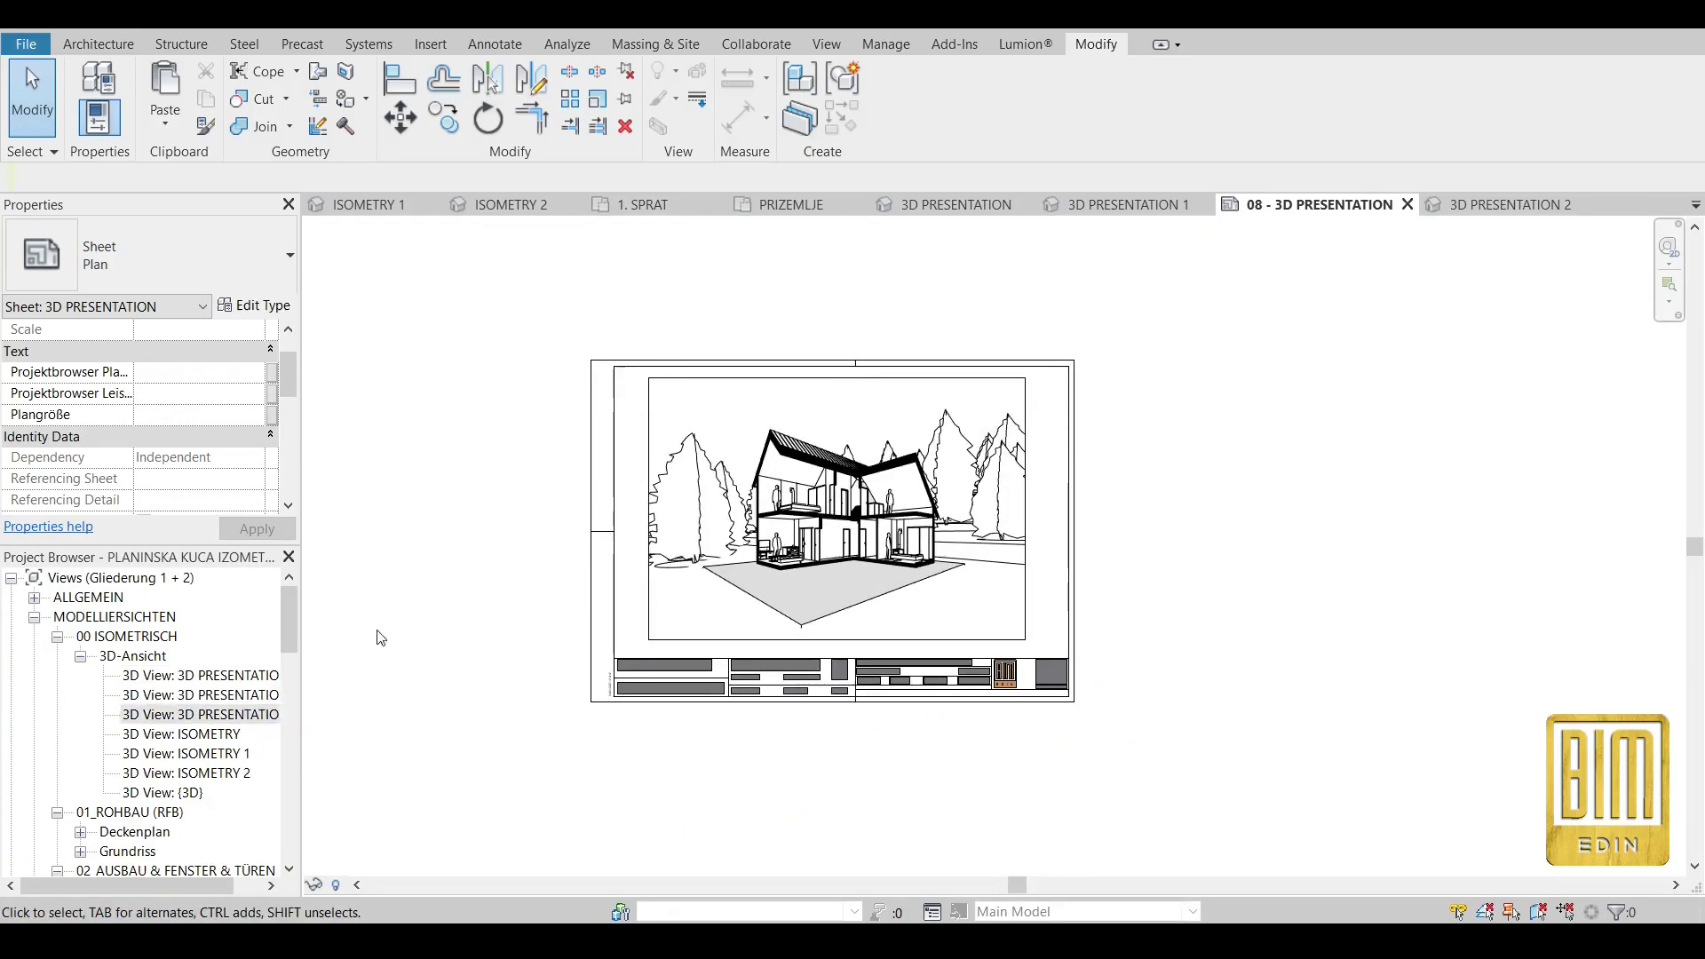
pyautogui.click(819, 41)
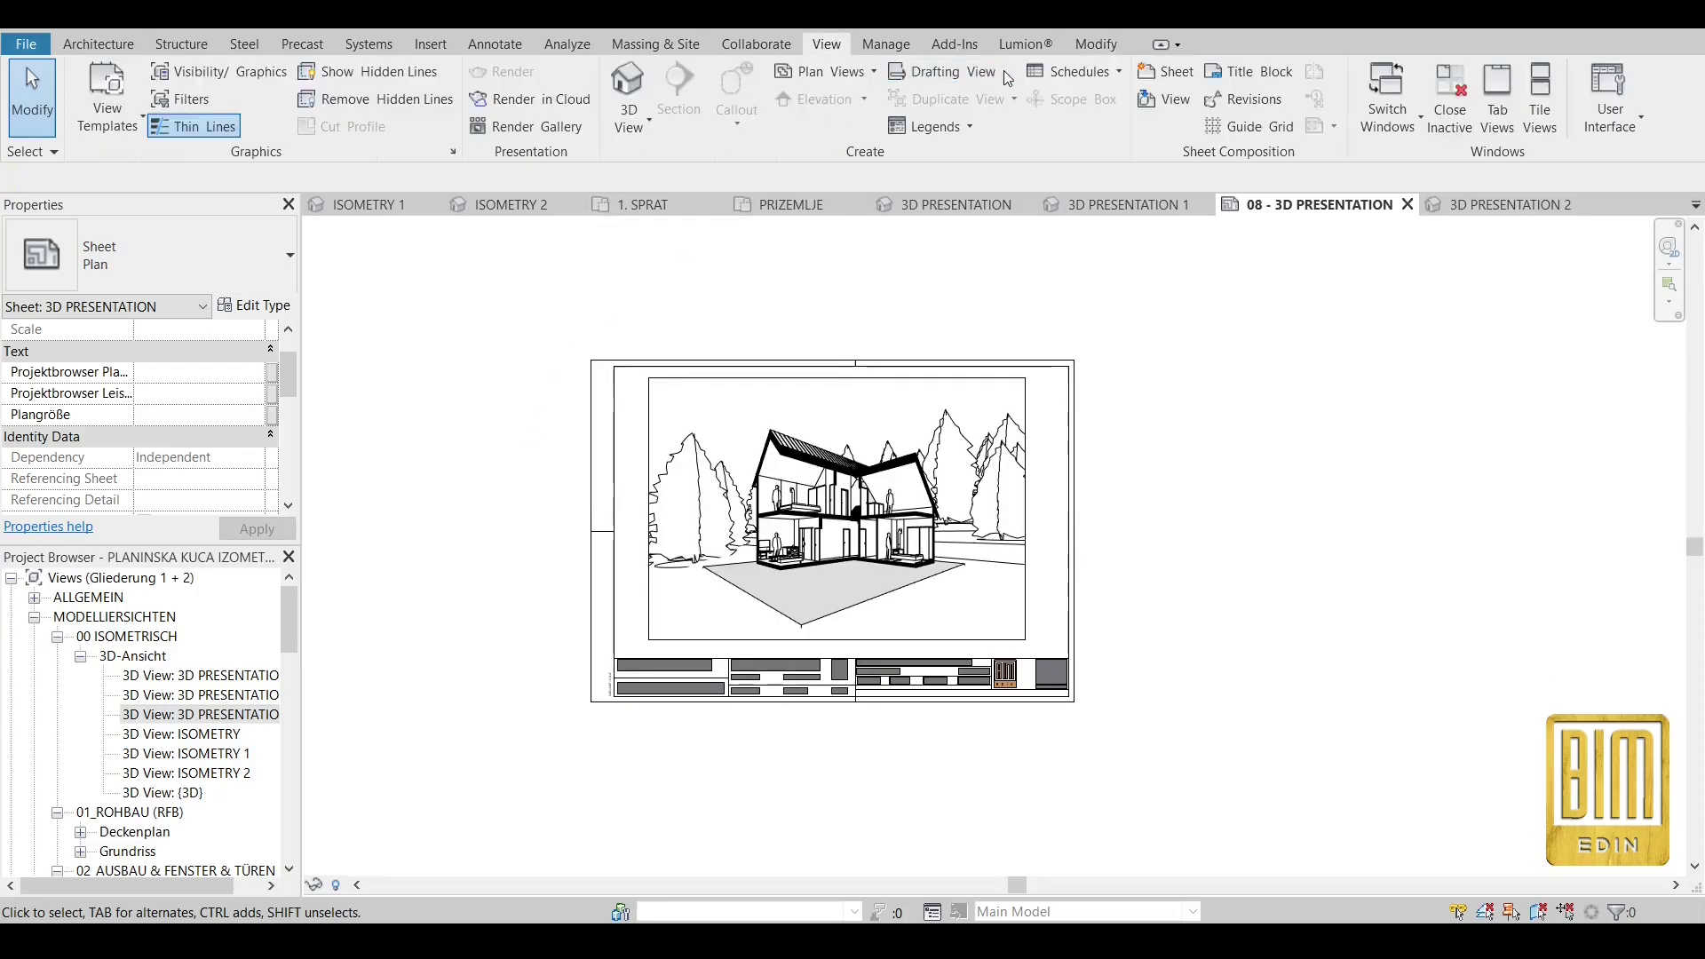
pyautogui.click(1450, 98)
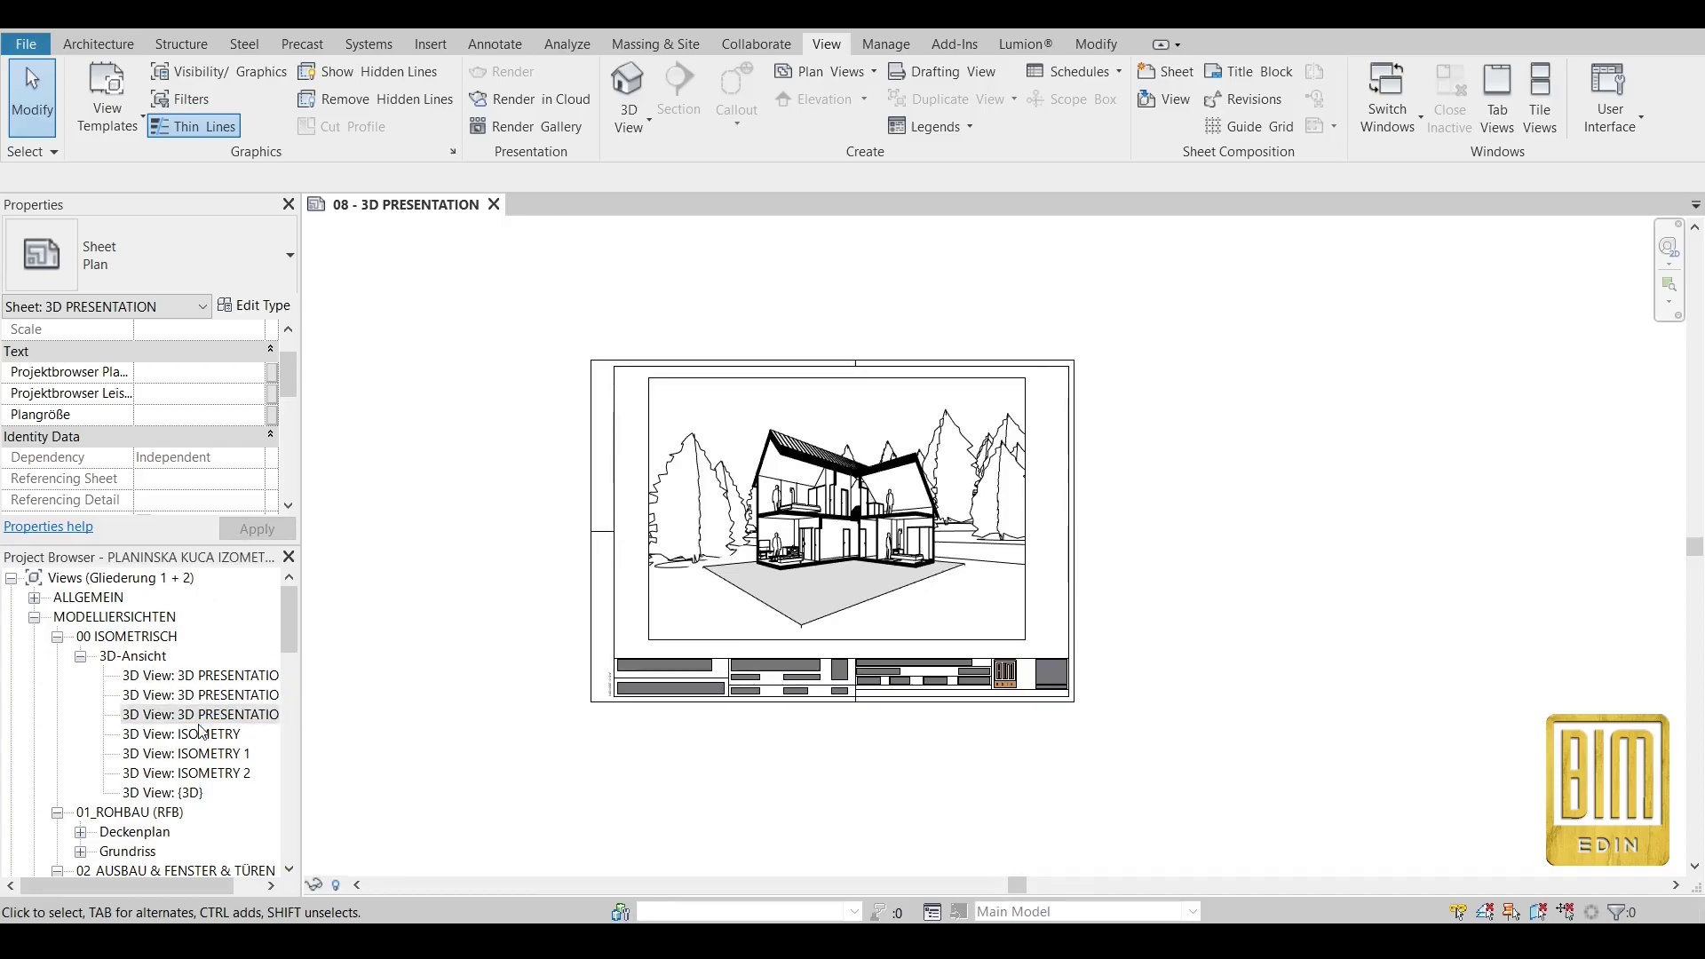
# Open sheets 07 - ISOMETRY and 01 - FASADA JUG alongside the 3D presentation sheet.
pyautogui.scroll(-15, 200, 753)
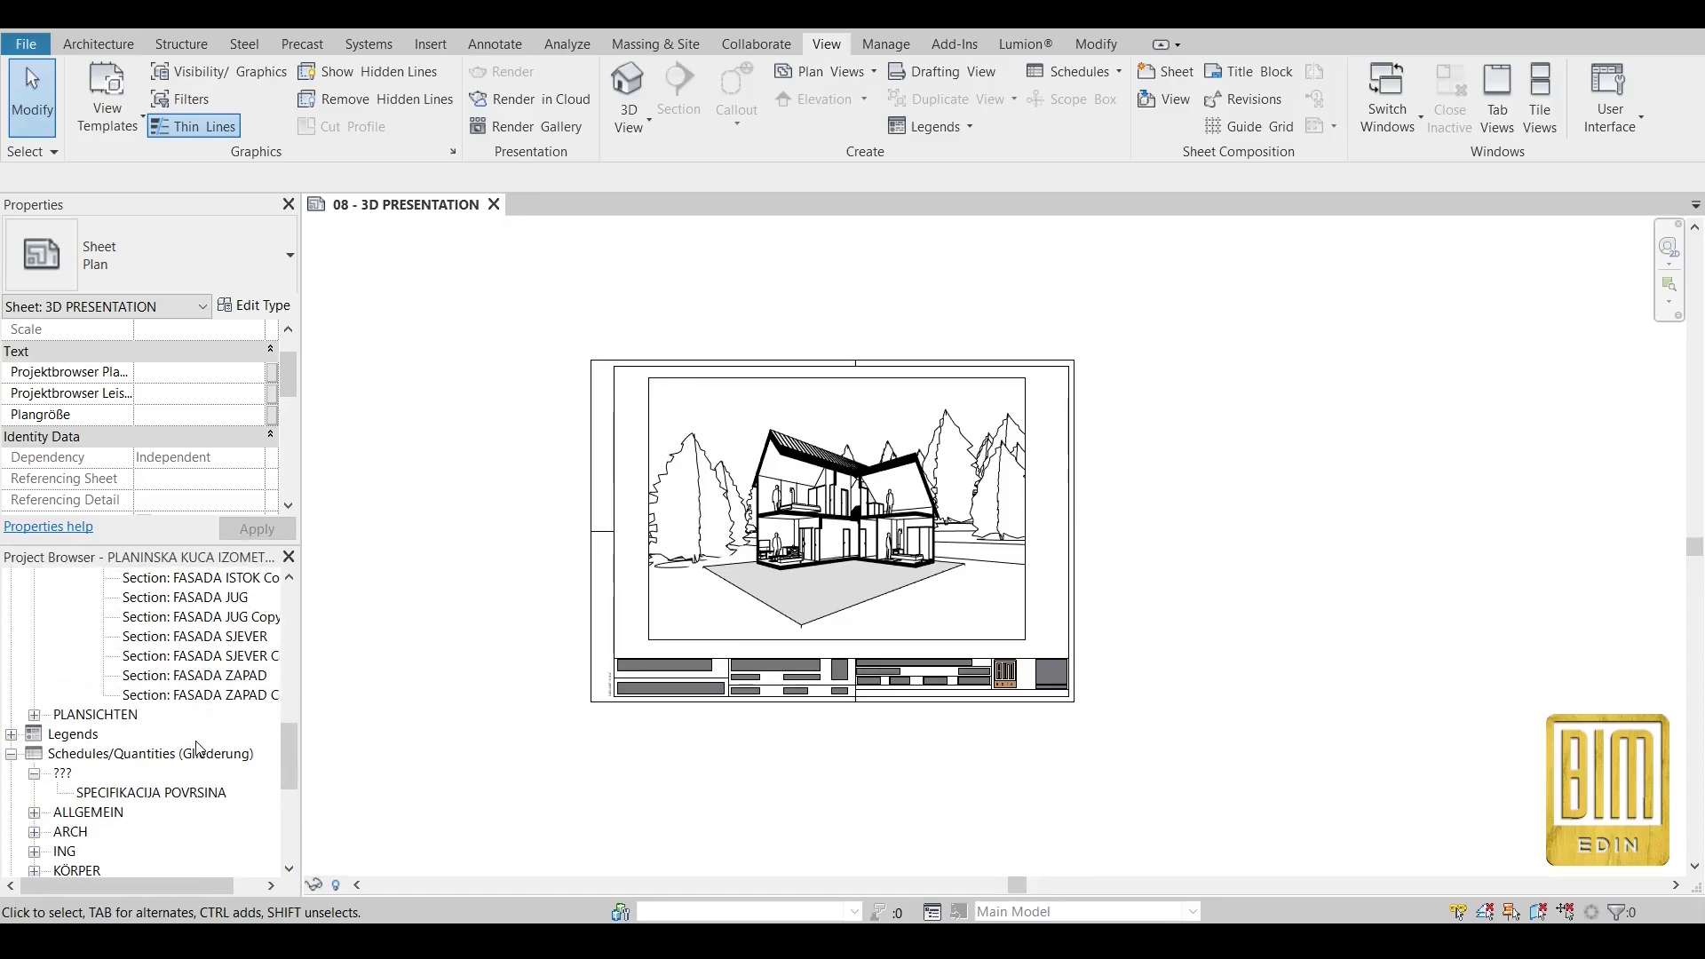
pyautogui.scroll(-5, 199, 749)
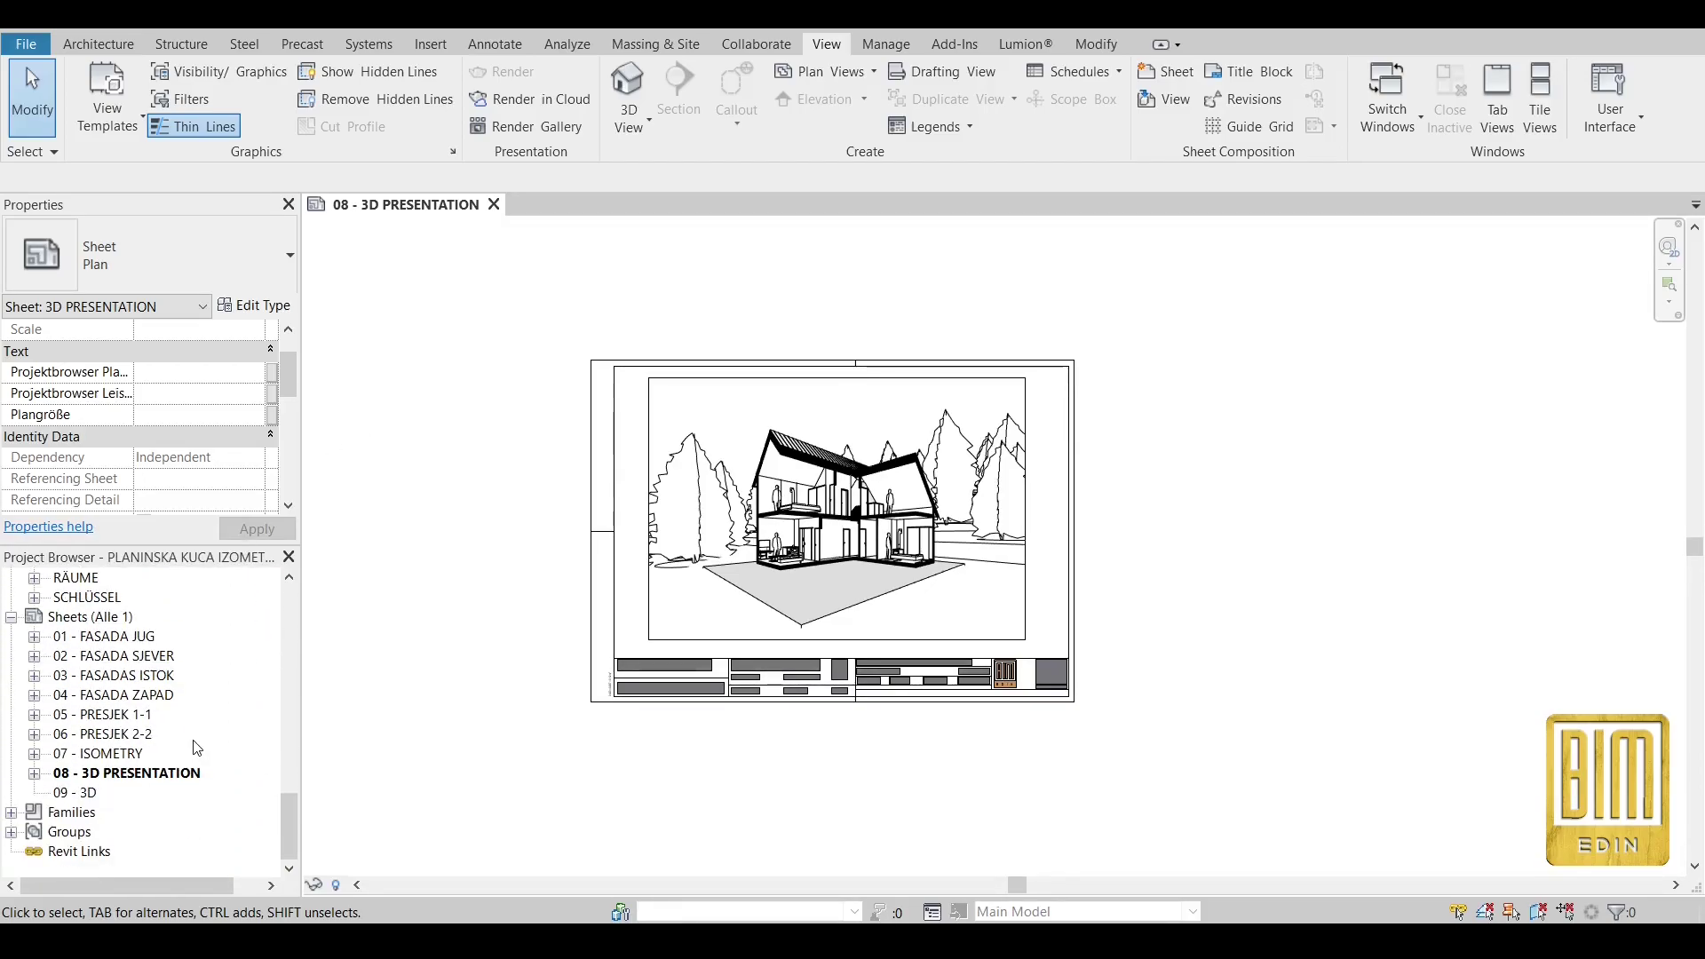
pyautogui.doubleClick(122, 755)
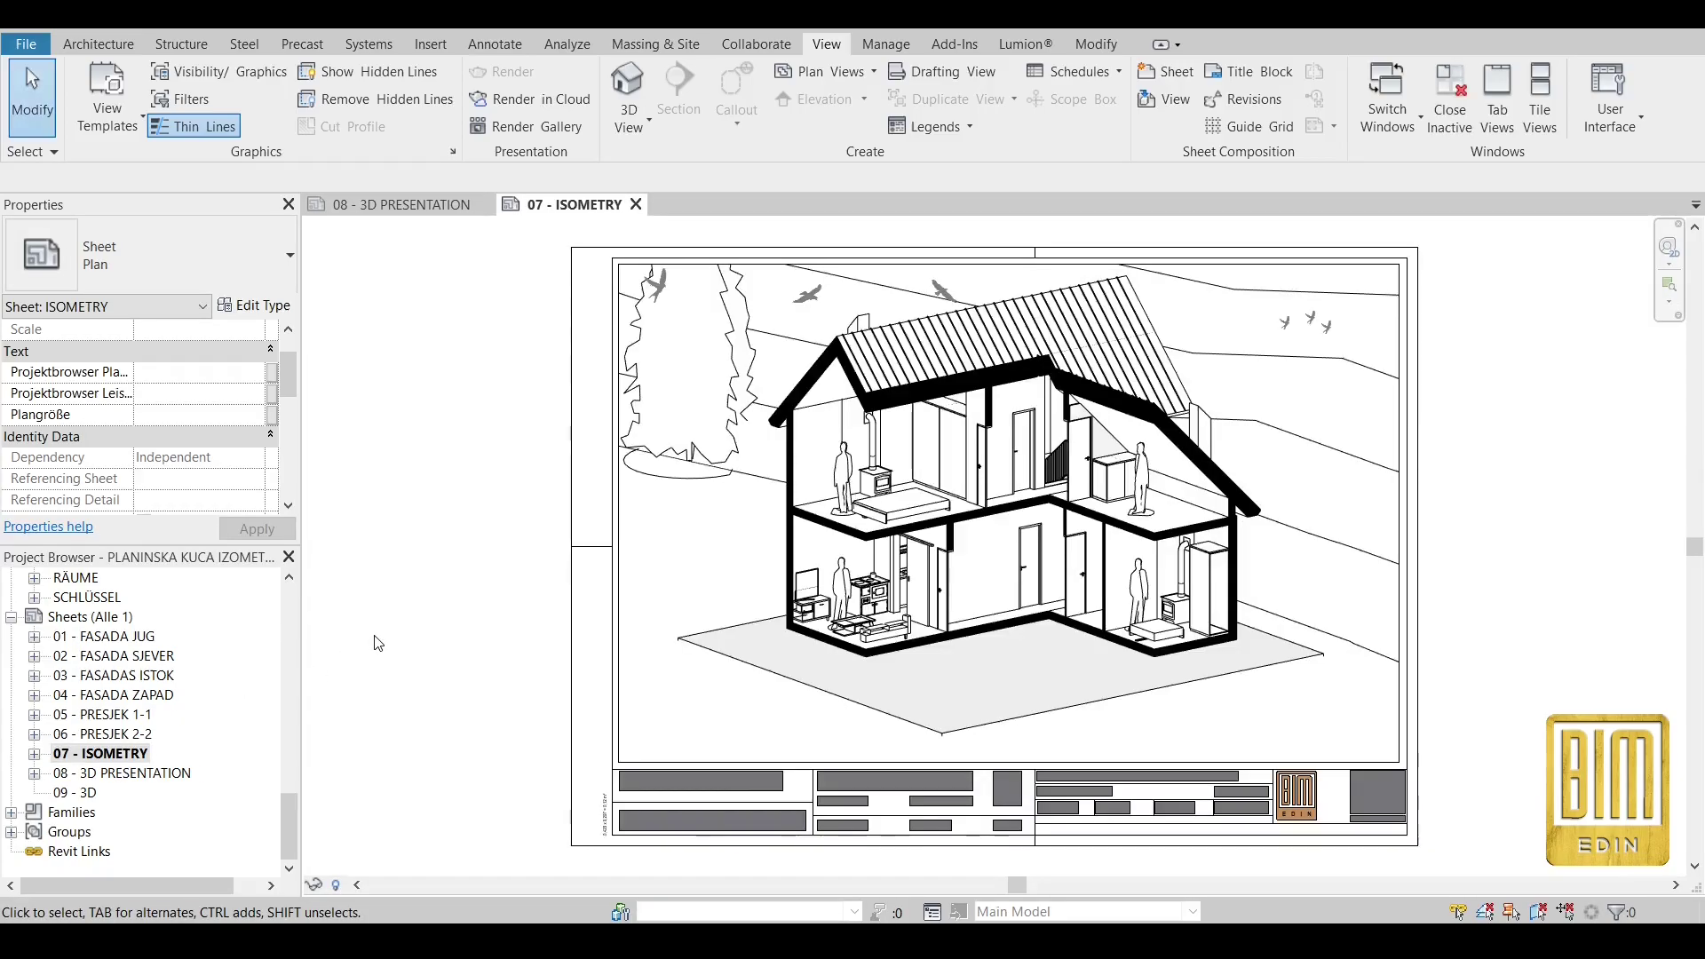
pyautogui.scroll(-2, 424, 515)
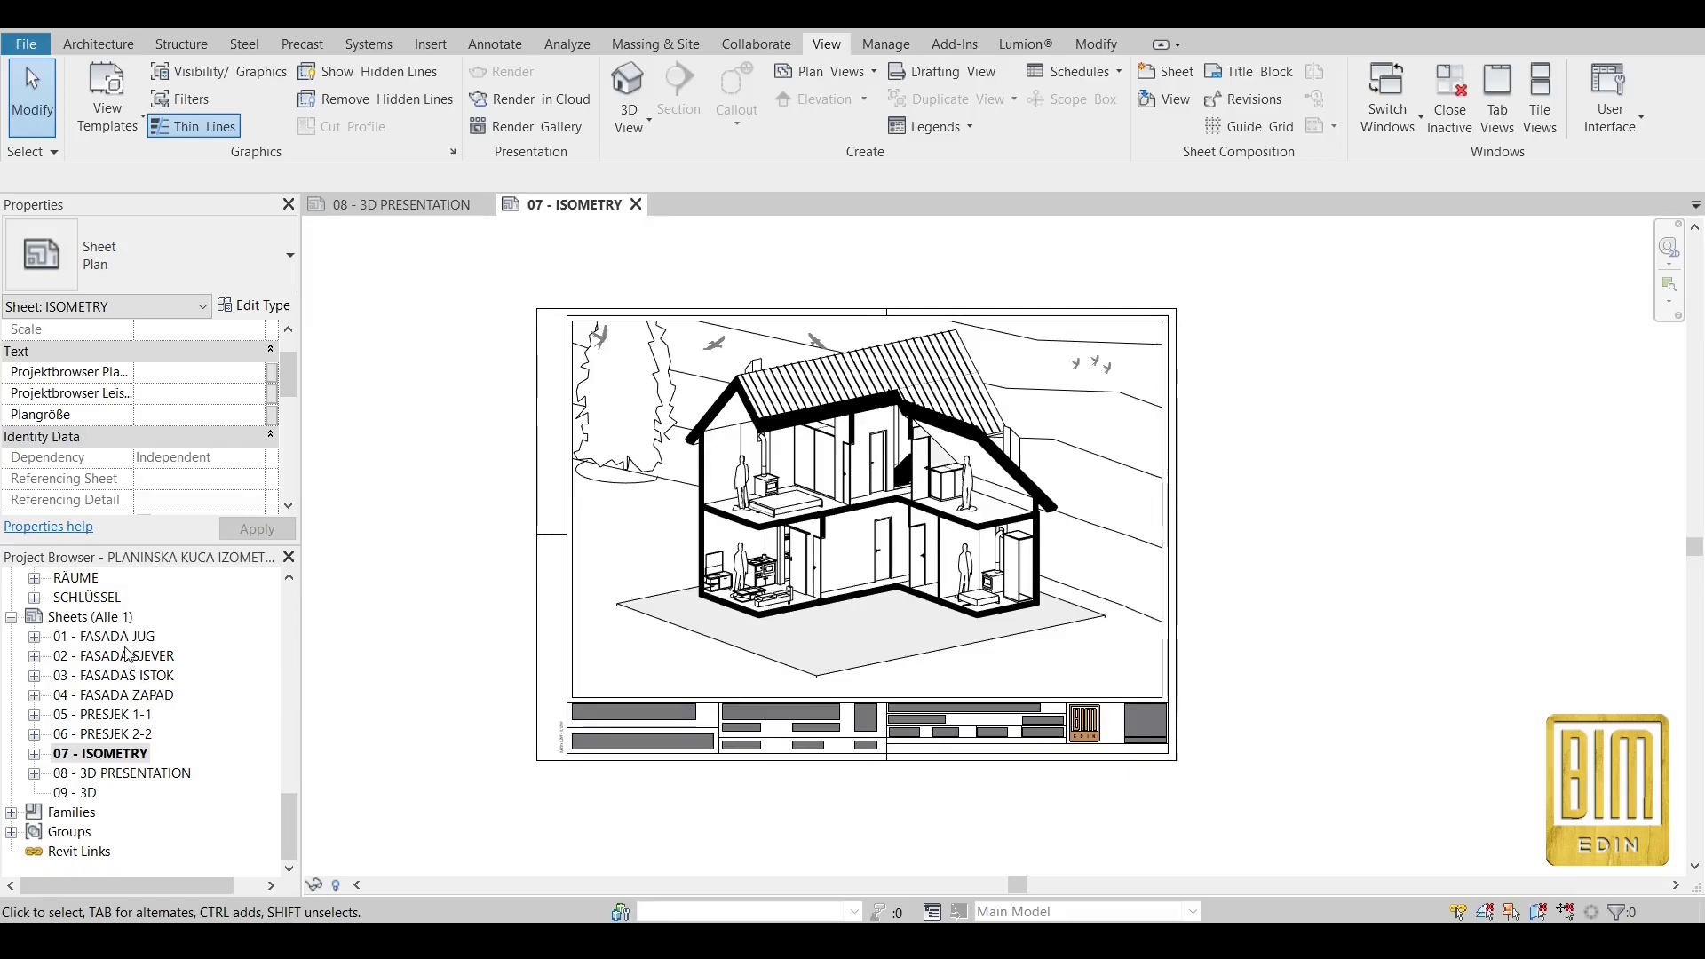
pyautogui.doubleClick(100, 640)
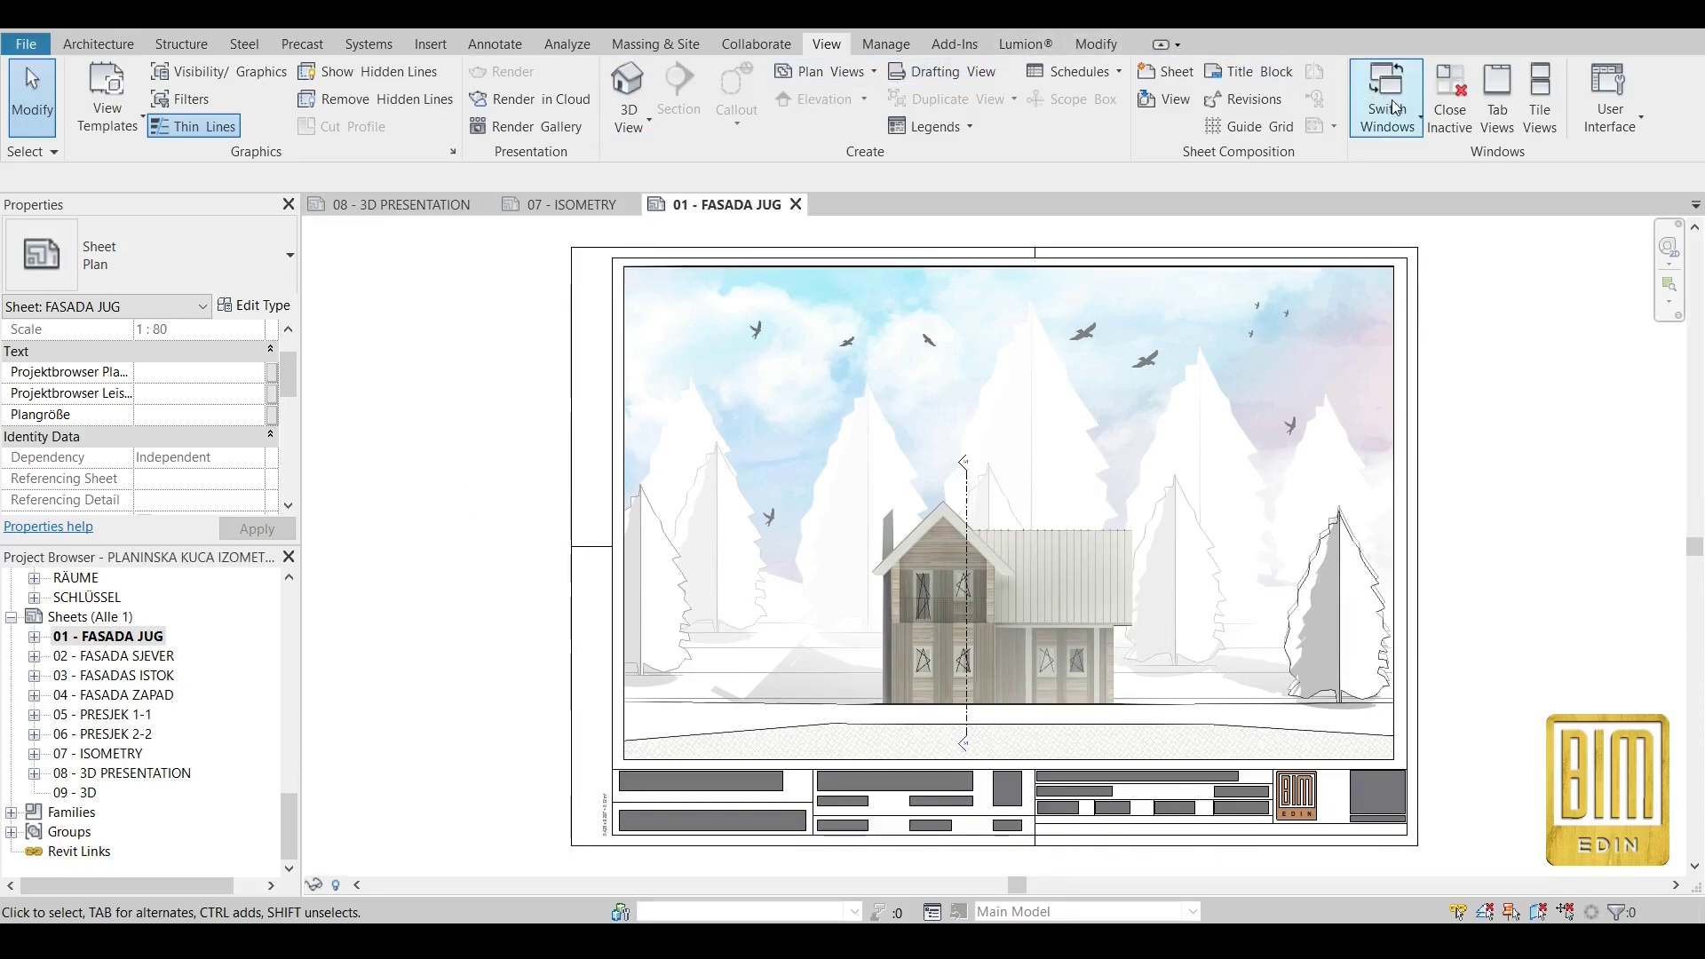
# Tile the three open sheets and fit each drawing within its own window for comparison.
pyautogui.click(1537, 105)
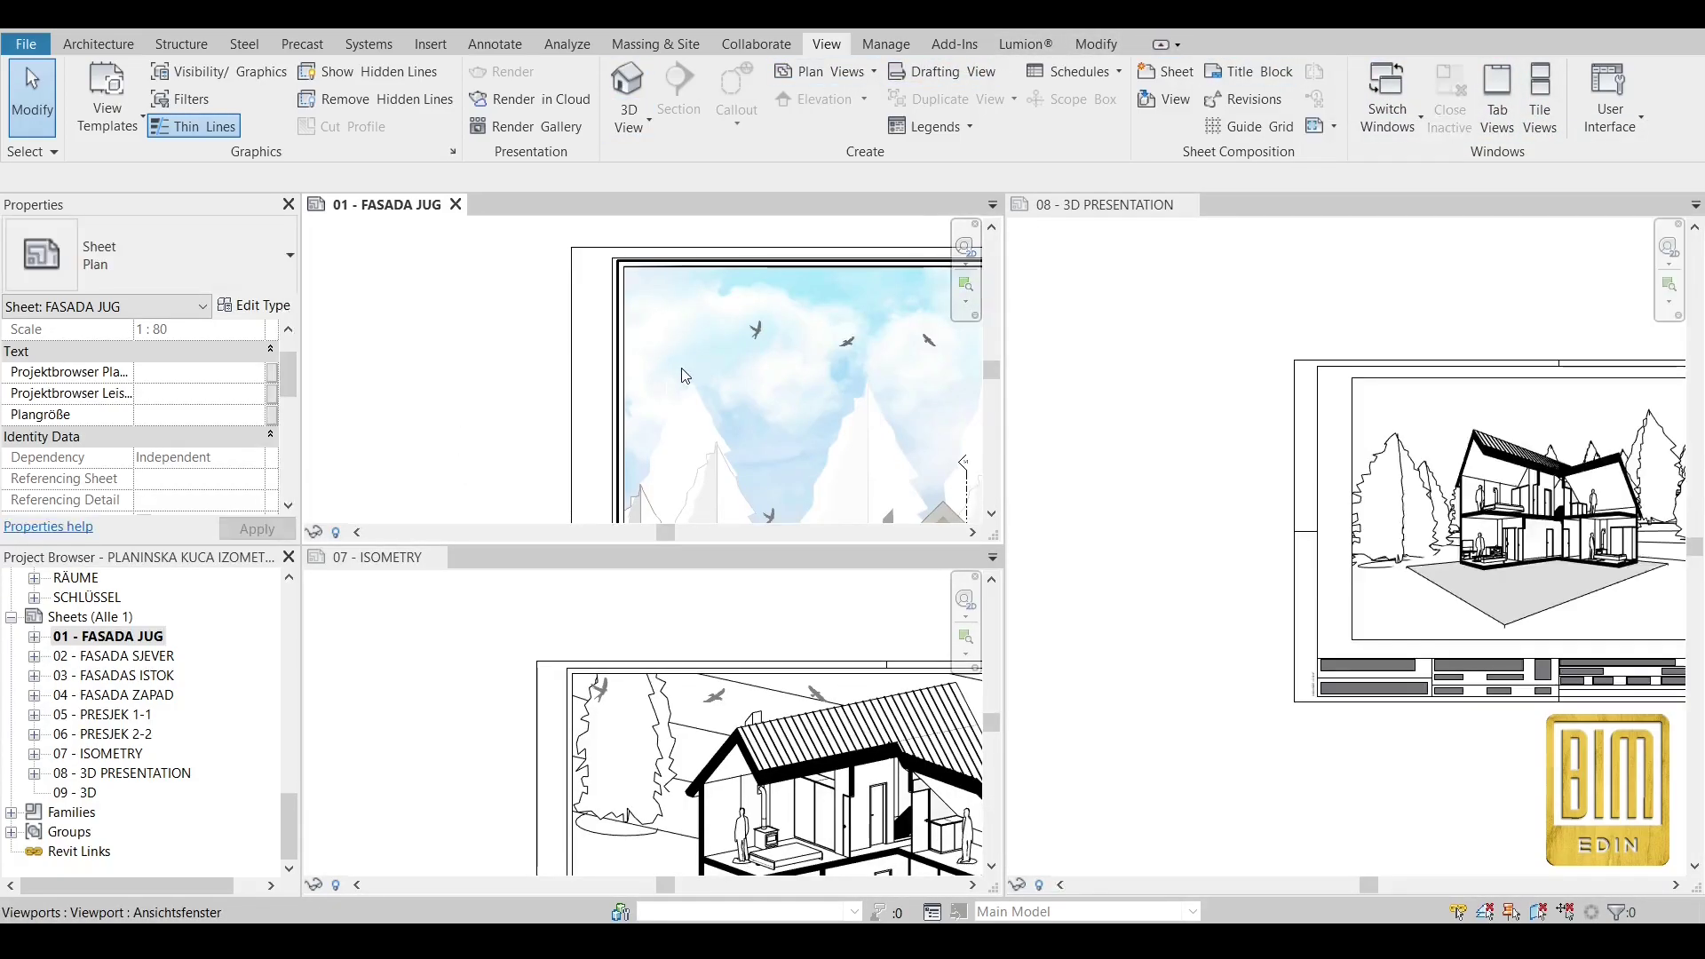
pyautogui.scroll(-5, 559, 338)
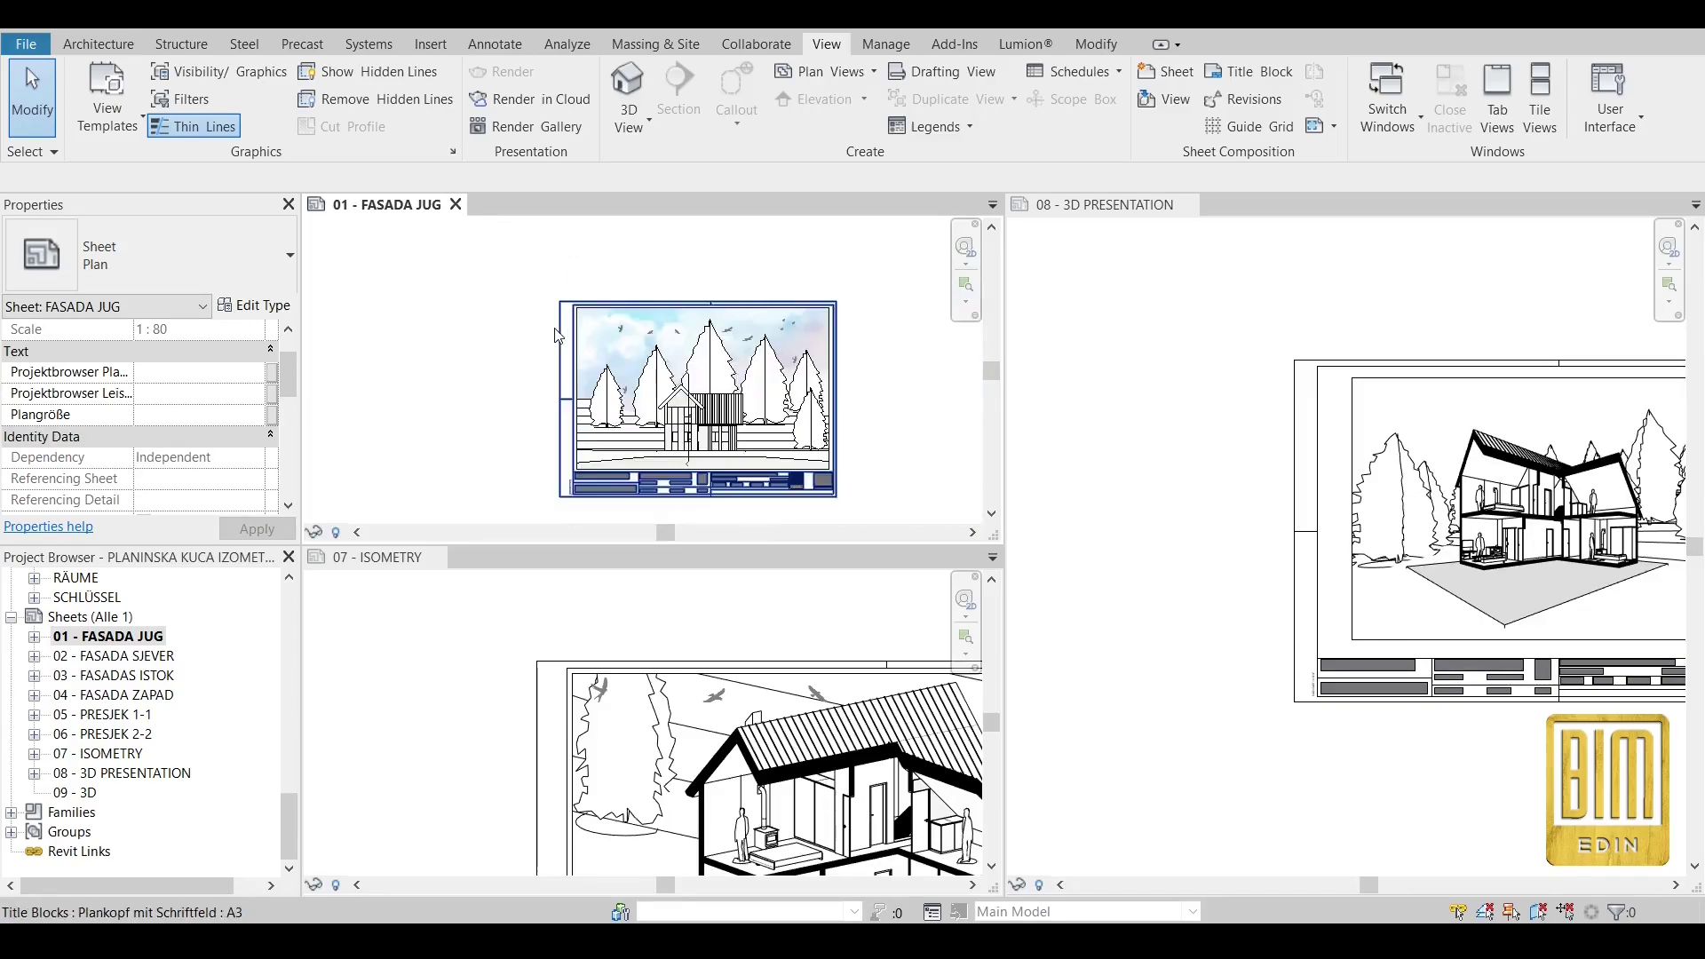
pyautogui.scroll(1, 700, 414)
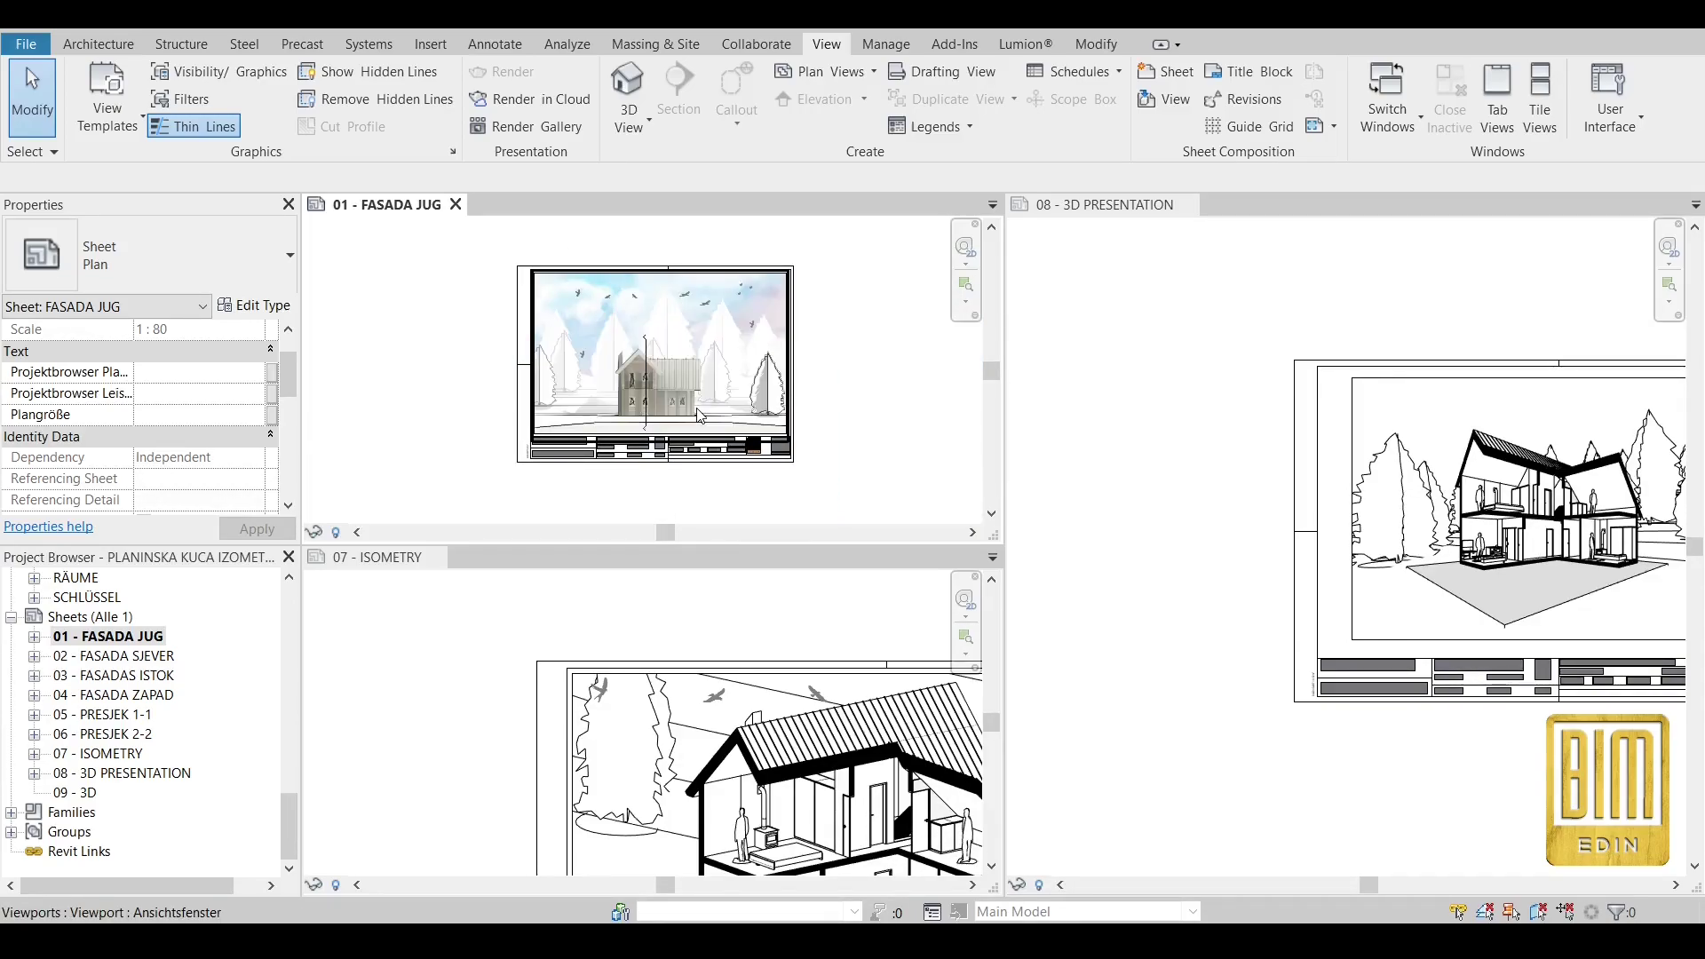
pyautogui.scroll(1, 700, 414)
pyautogui.scroll(1, 700, 414)
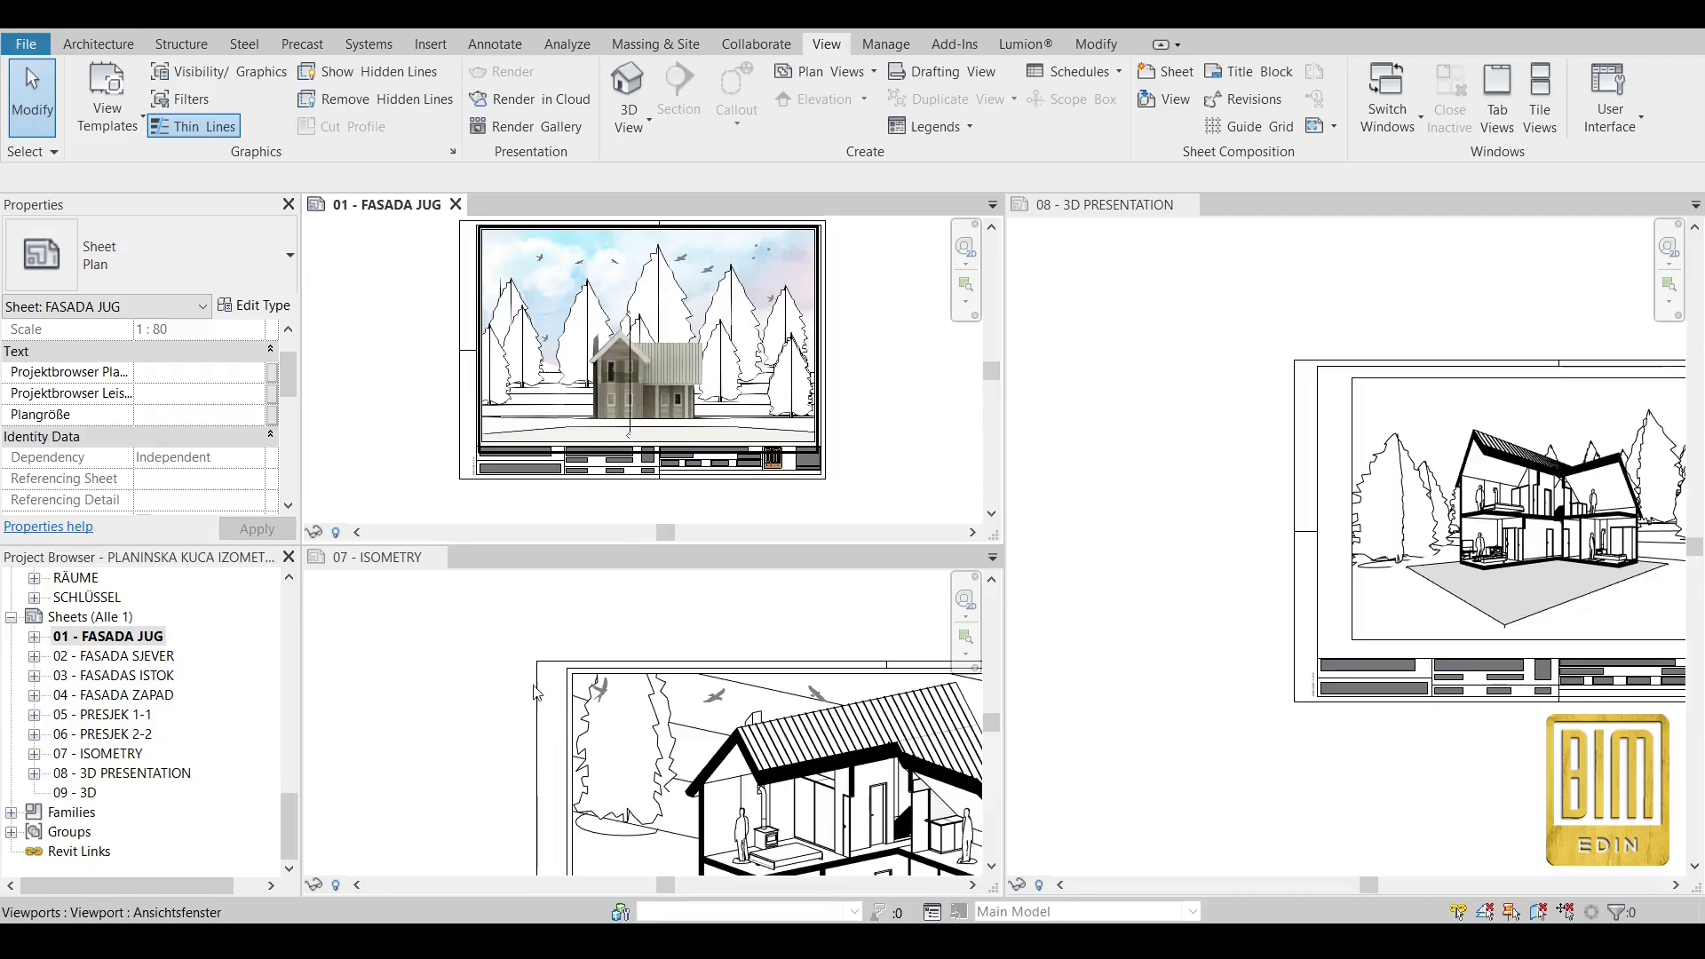
pyautogui.scroll(-3, 537, 693)
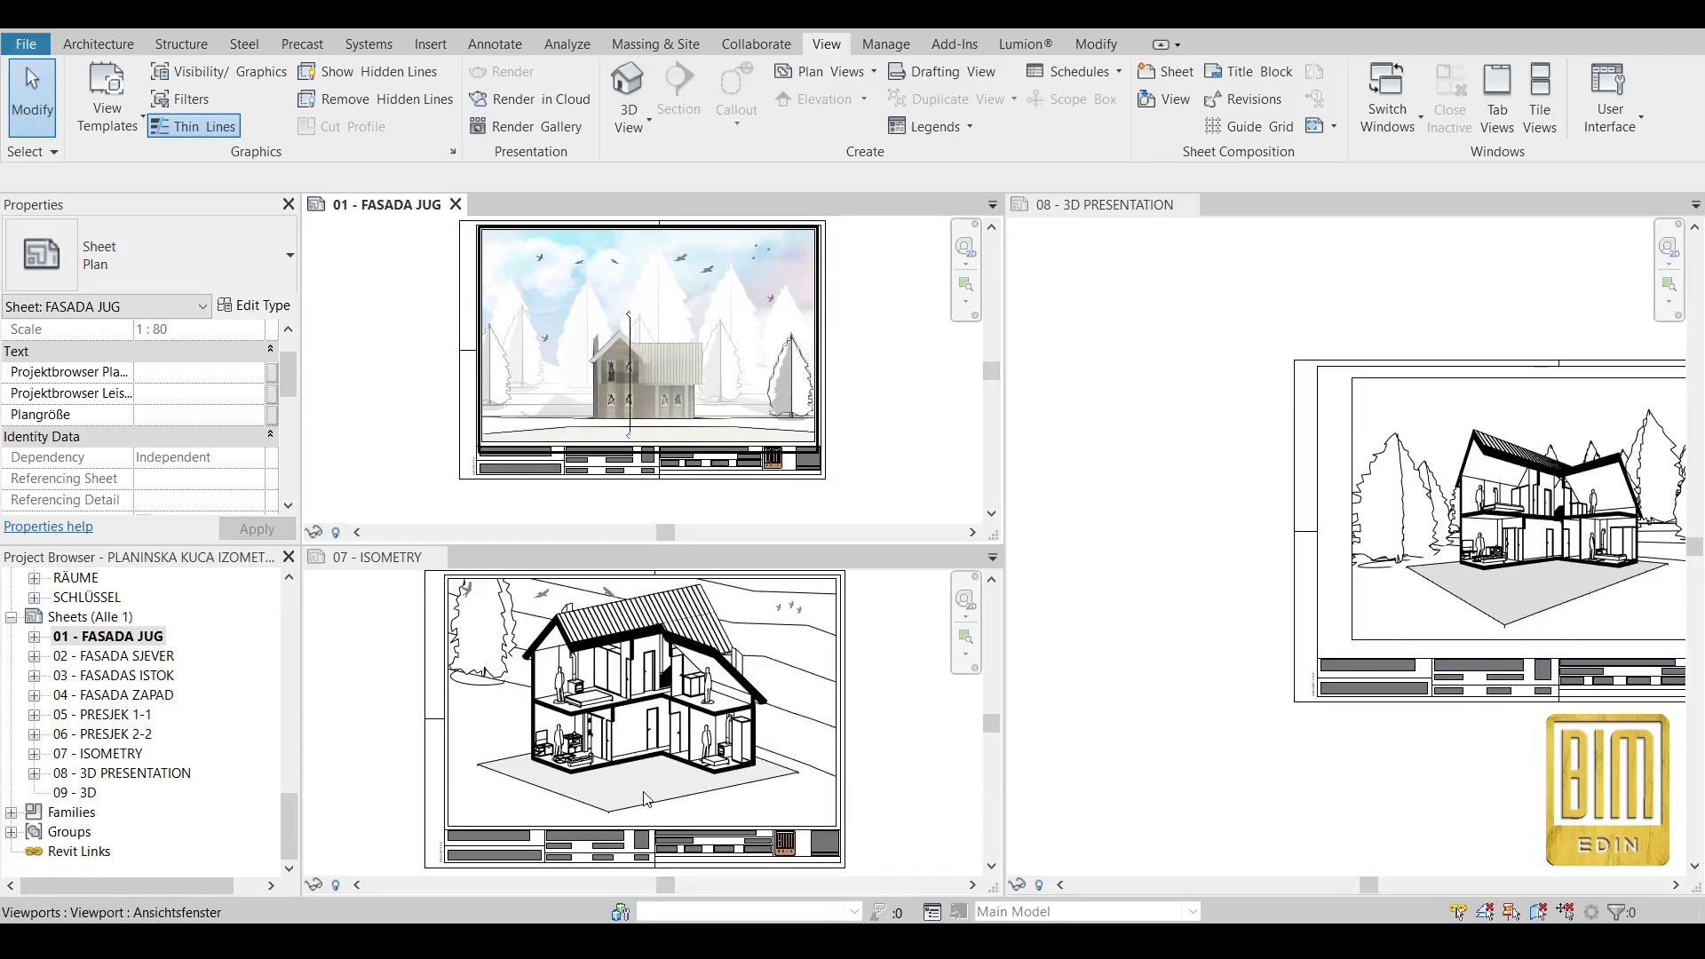
pyautogui.scroll(1, 670, 727)
pyautogui.scroll(-1, 669, 727)
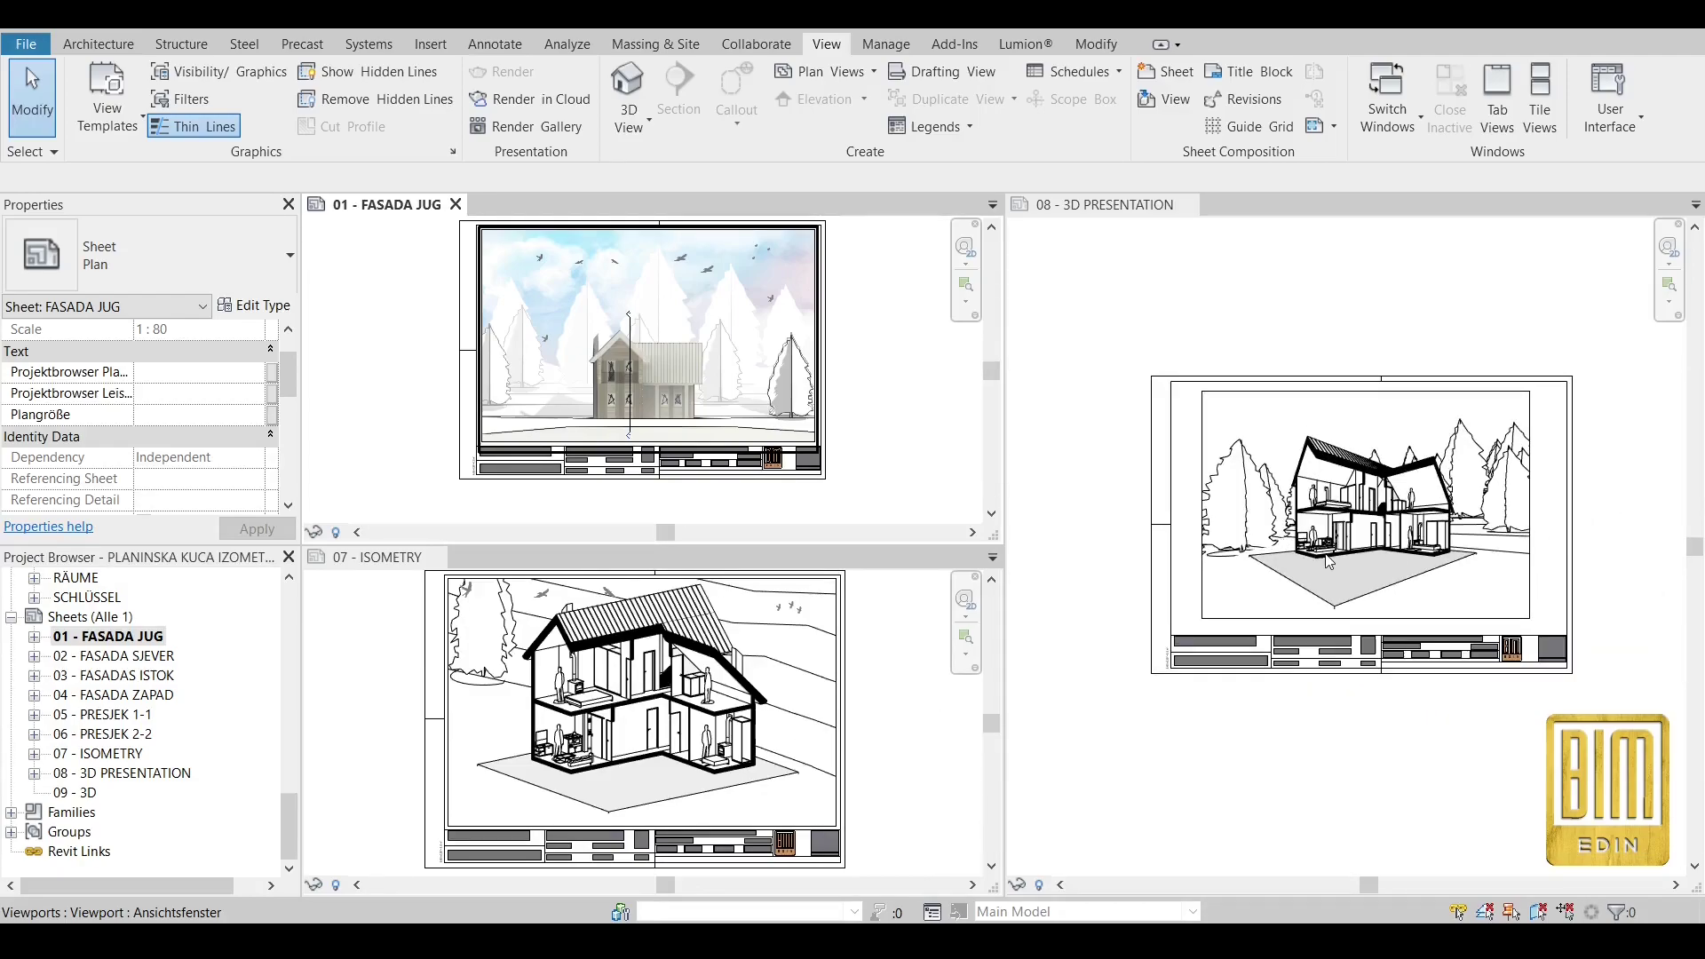
pyautogui.scroll(2, 1327, 561)
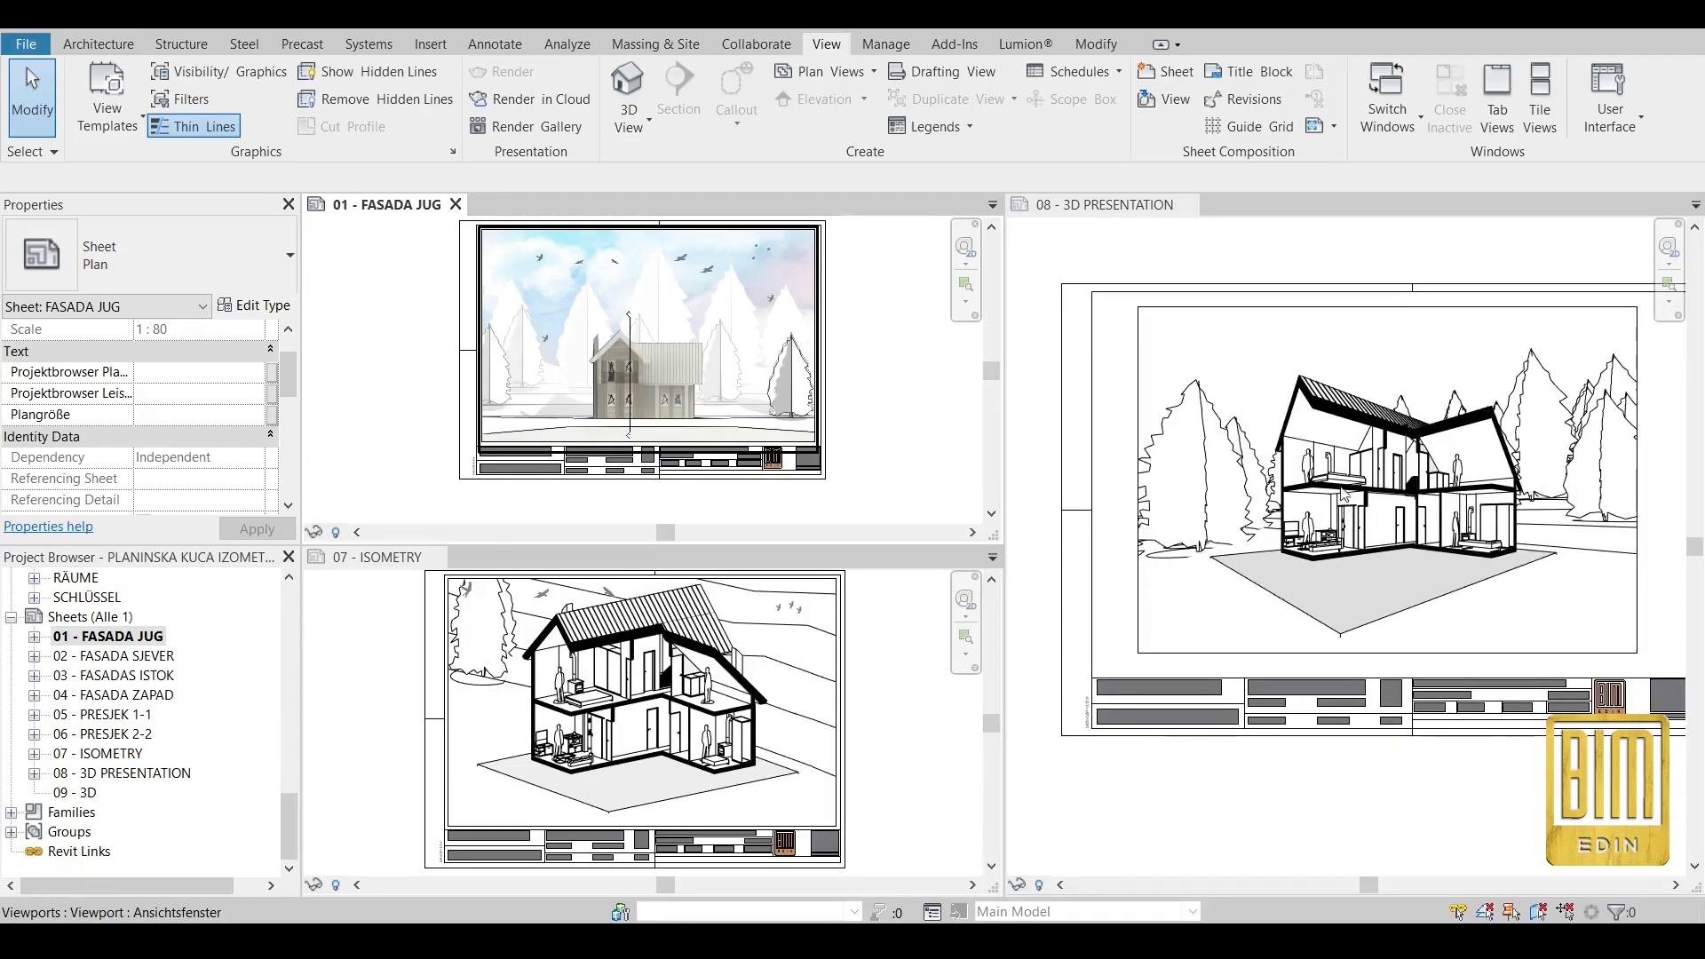
pyautogui.click(1356, 460)
pyautogui.doubleClick(1361, 353)
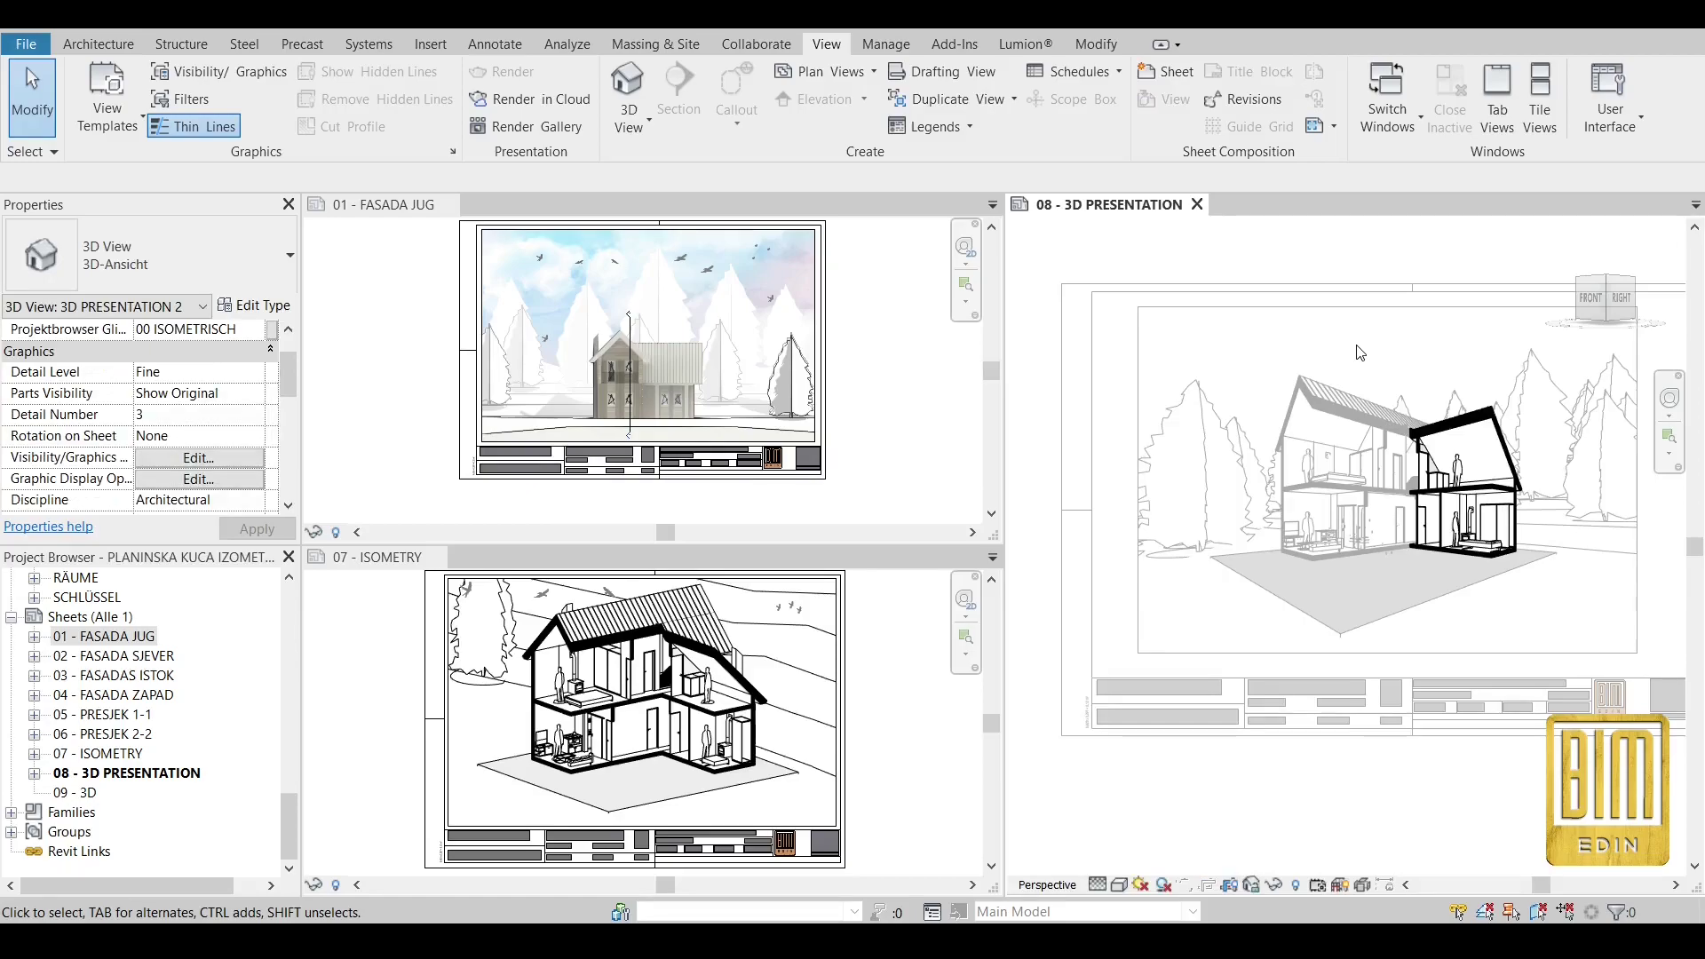
pyautogui.doubleClick(1140, 339)
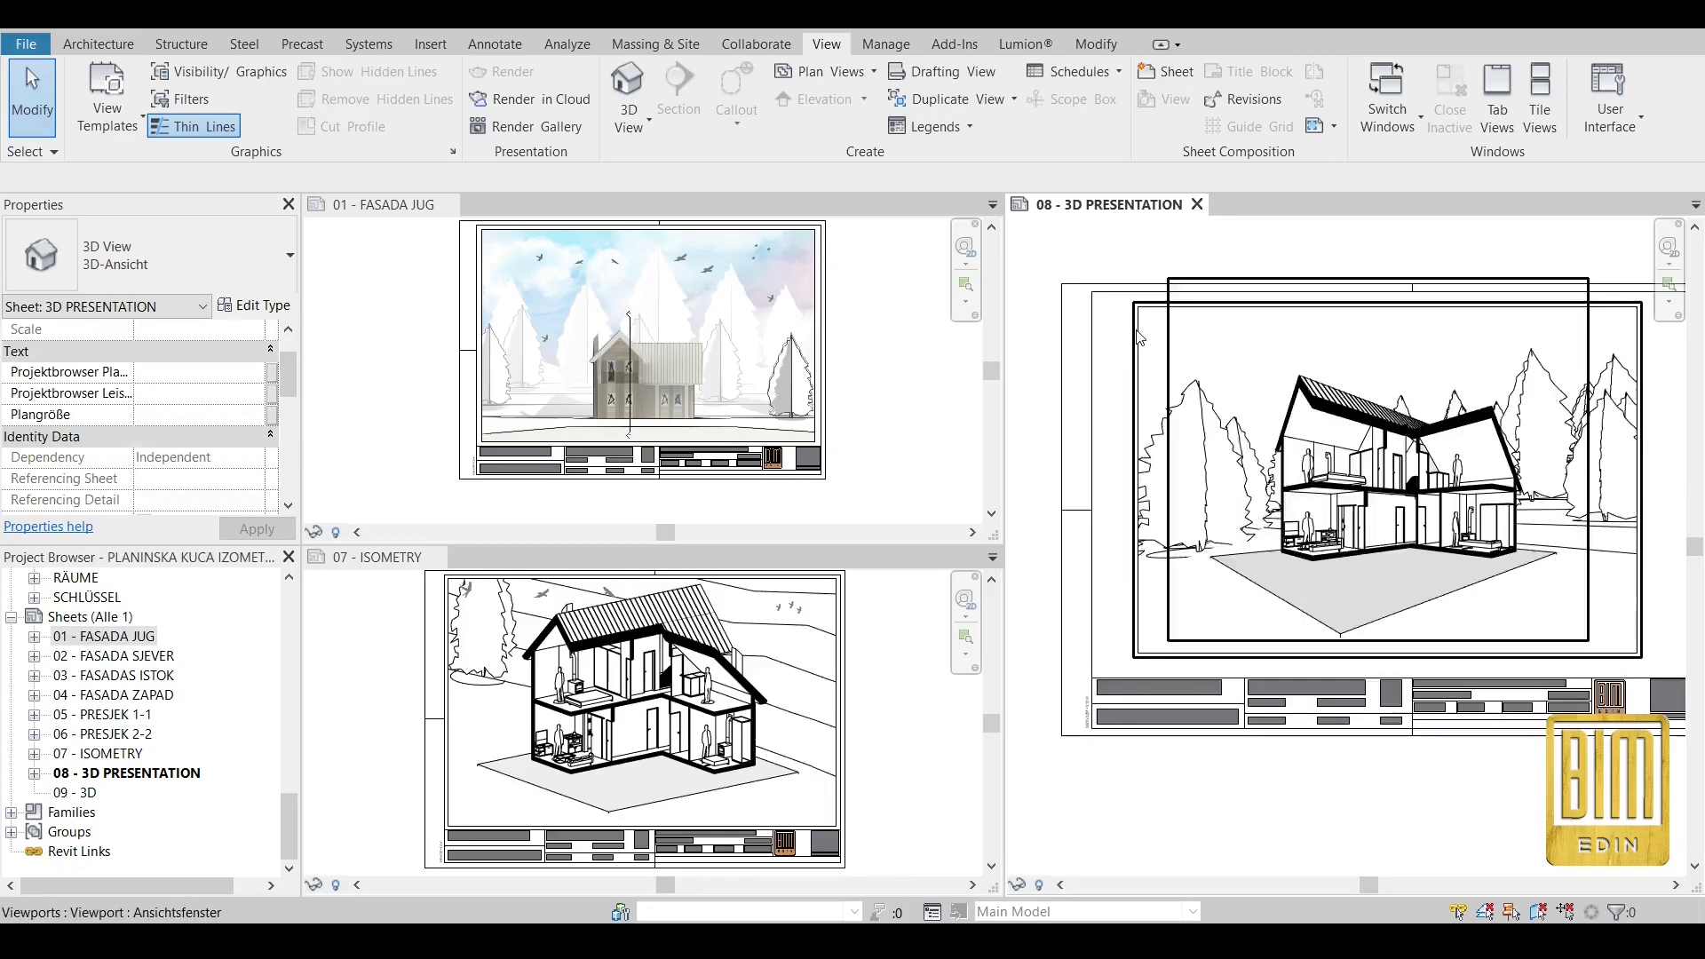
# Activate the 3D PRESENTATION viewport, set its background to Gradient in the graphic display options, and deactivate the view.
pyautogui.click(1139, 344)
pyautogui.press('Escape')
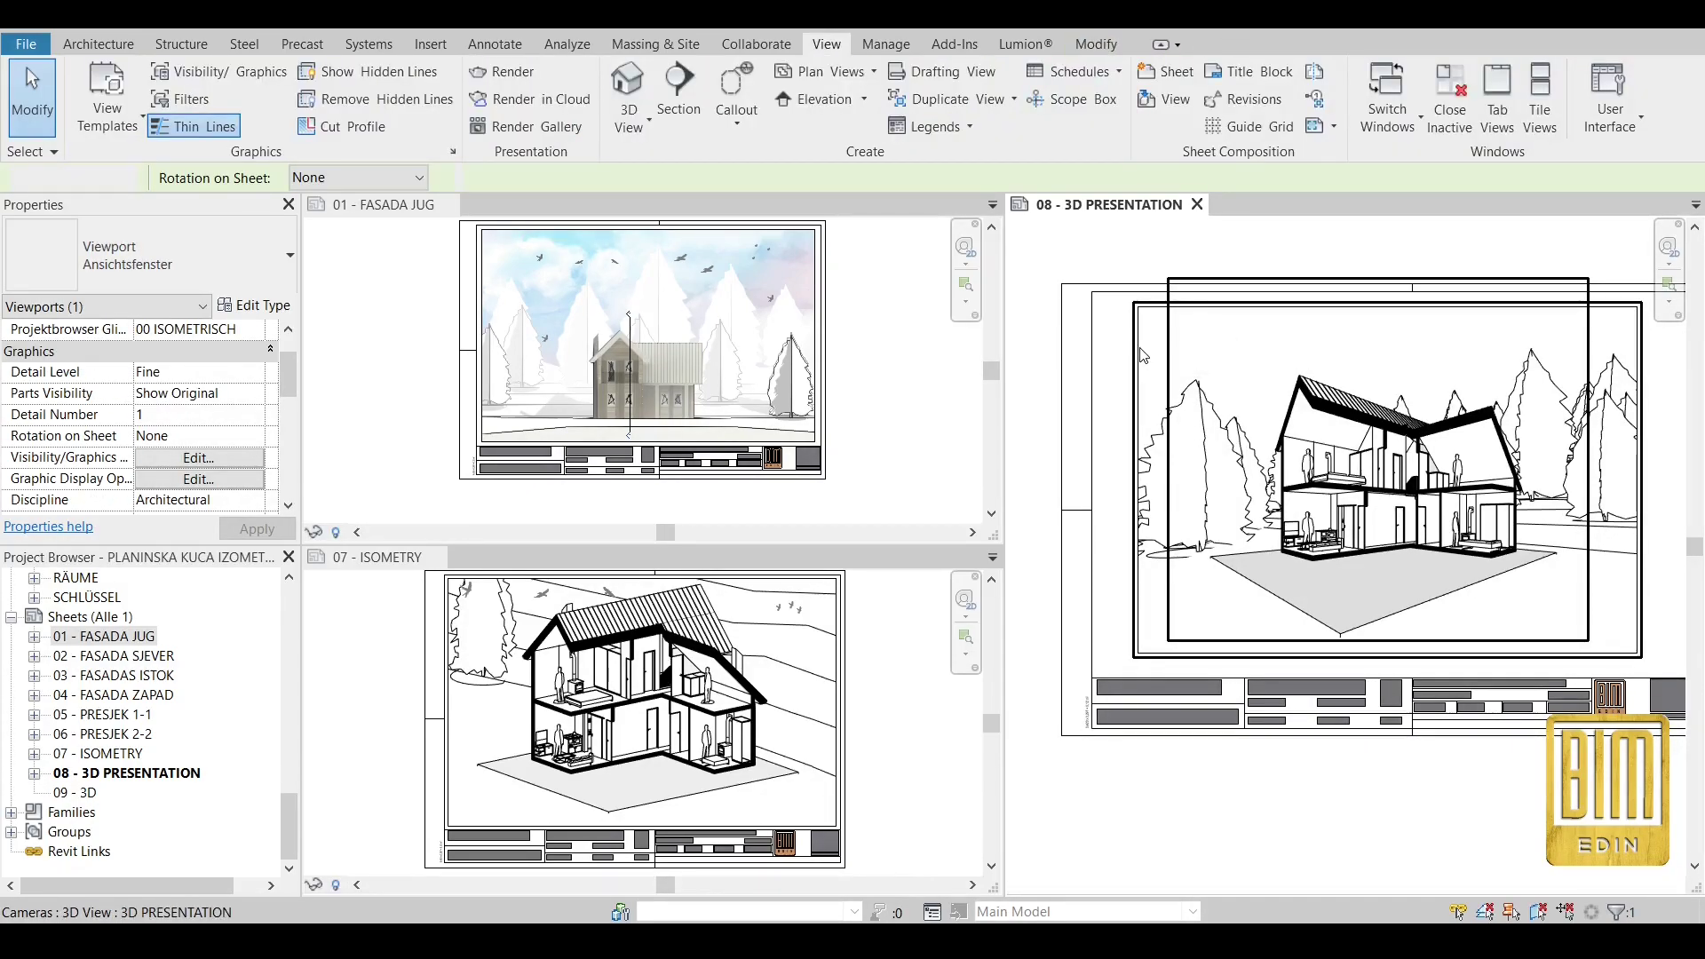
pyautogui.doubleClick(1140, 352)
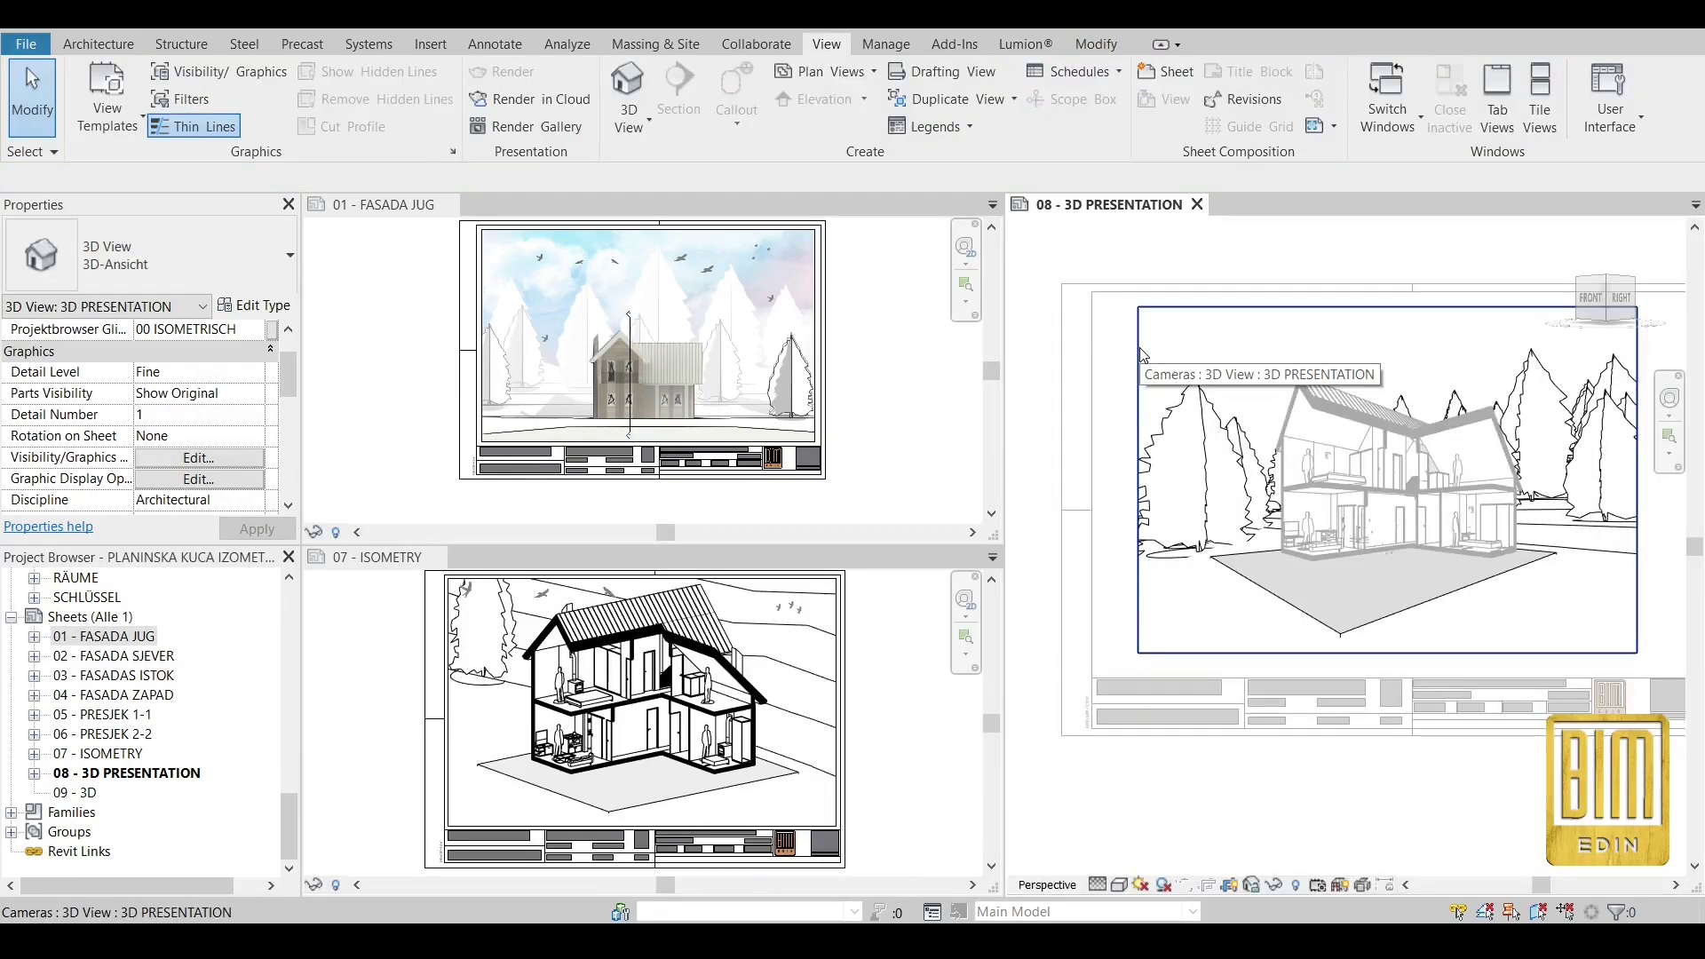
pyautogui.click(1120, 885)
pyautogui.click(1169, 739)
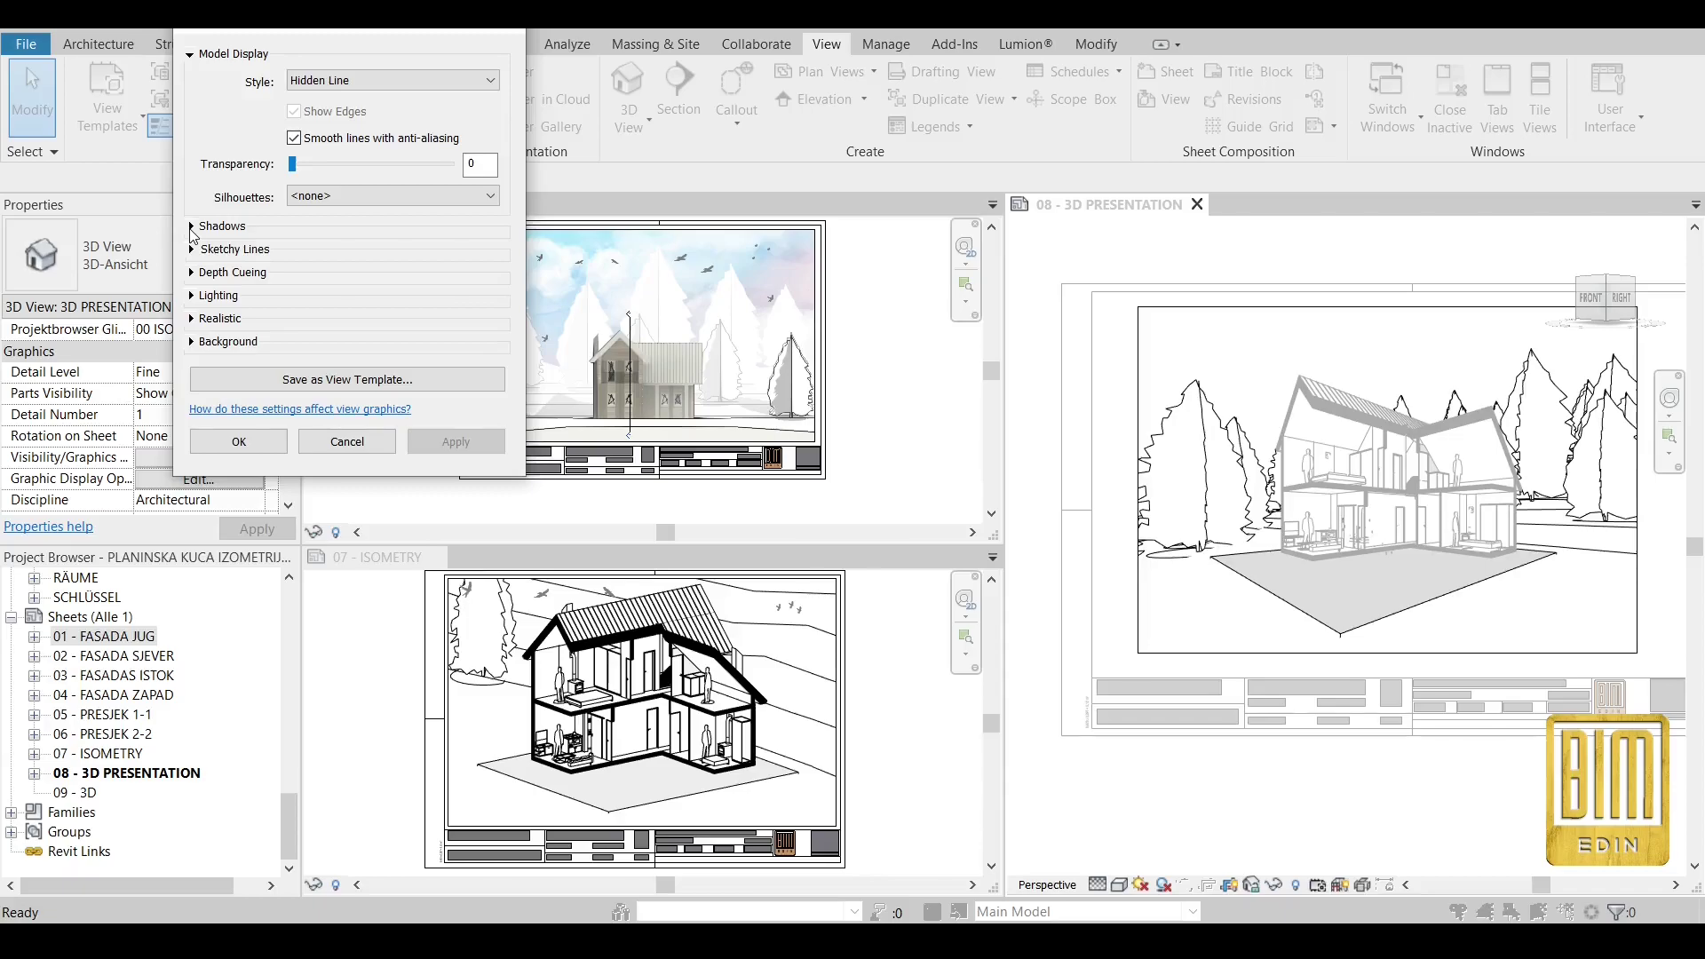
pyautogui.click(191, 342)
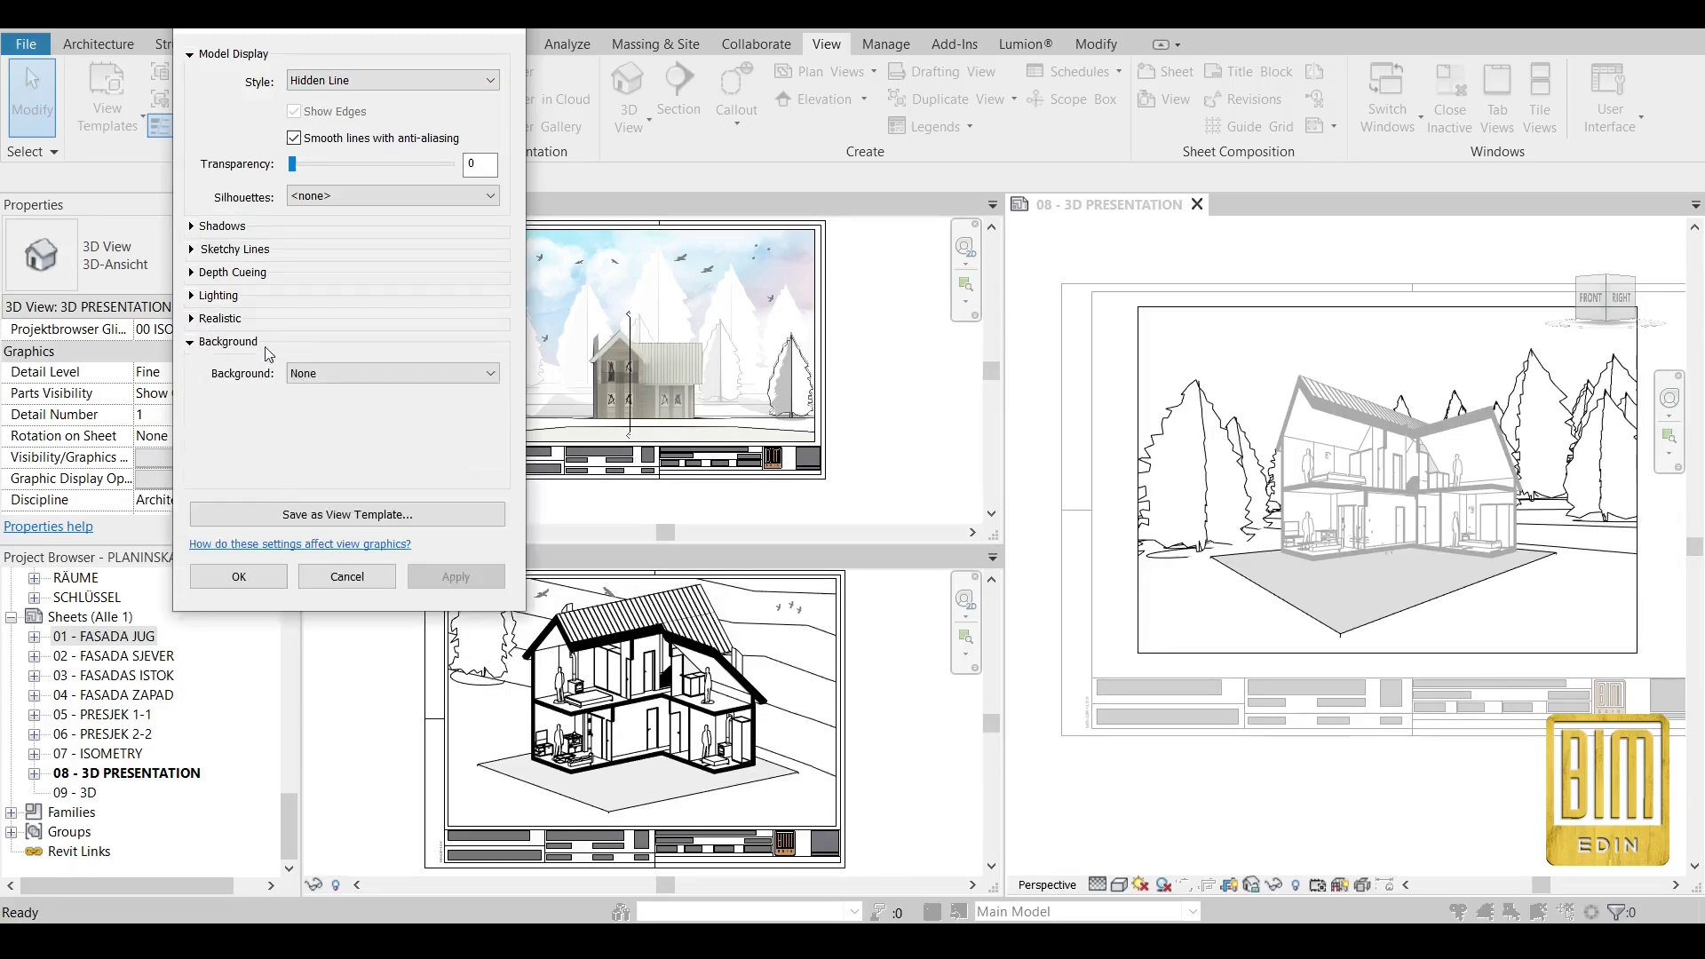
pyautogui.click(348, 375)
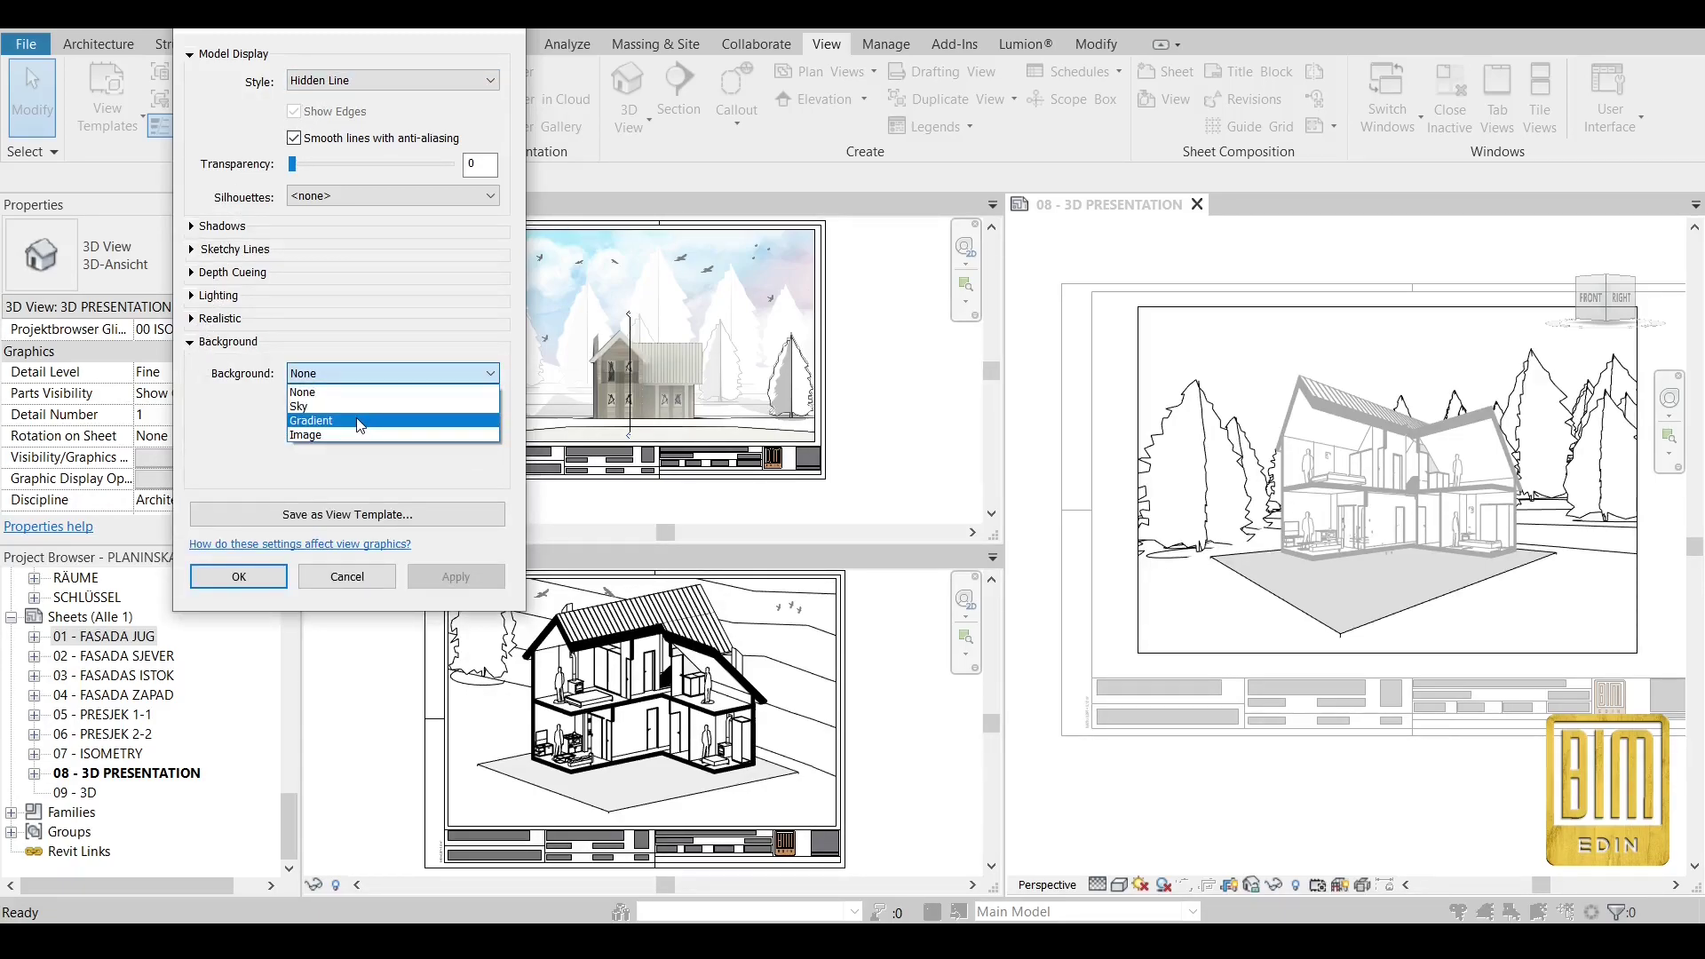
pyautogui.click(359, 421)
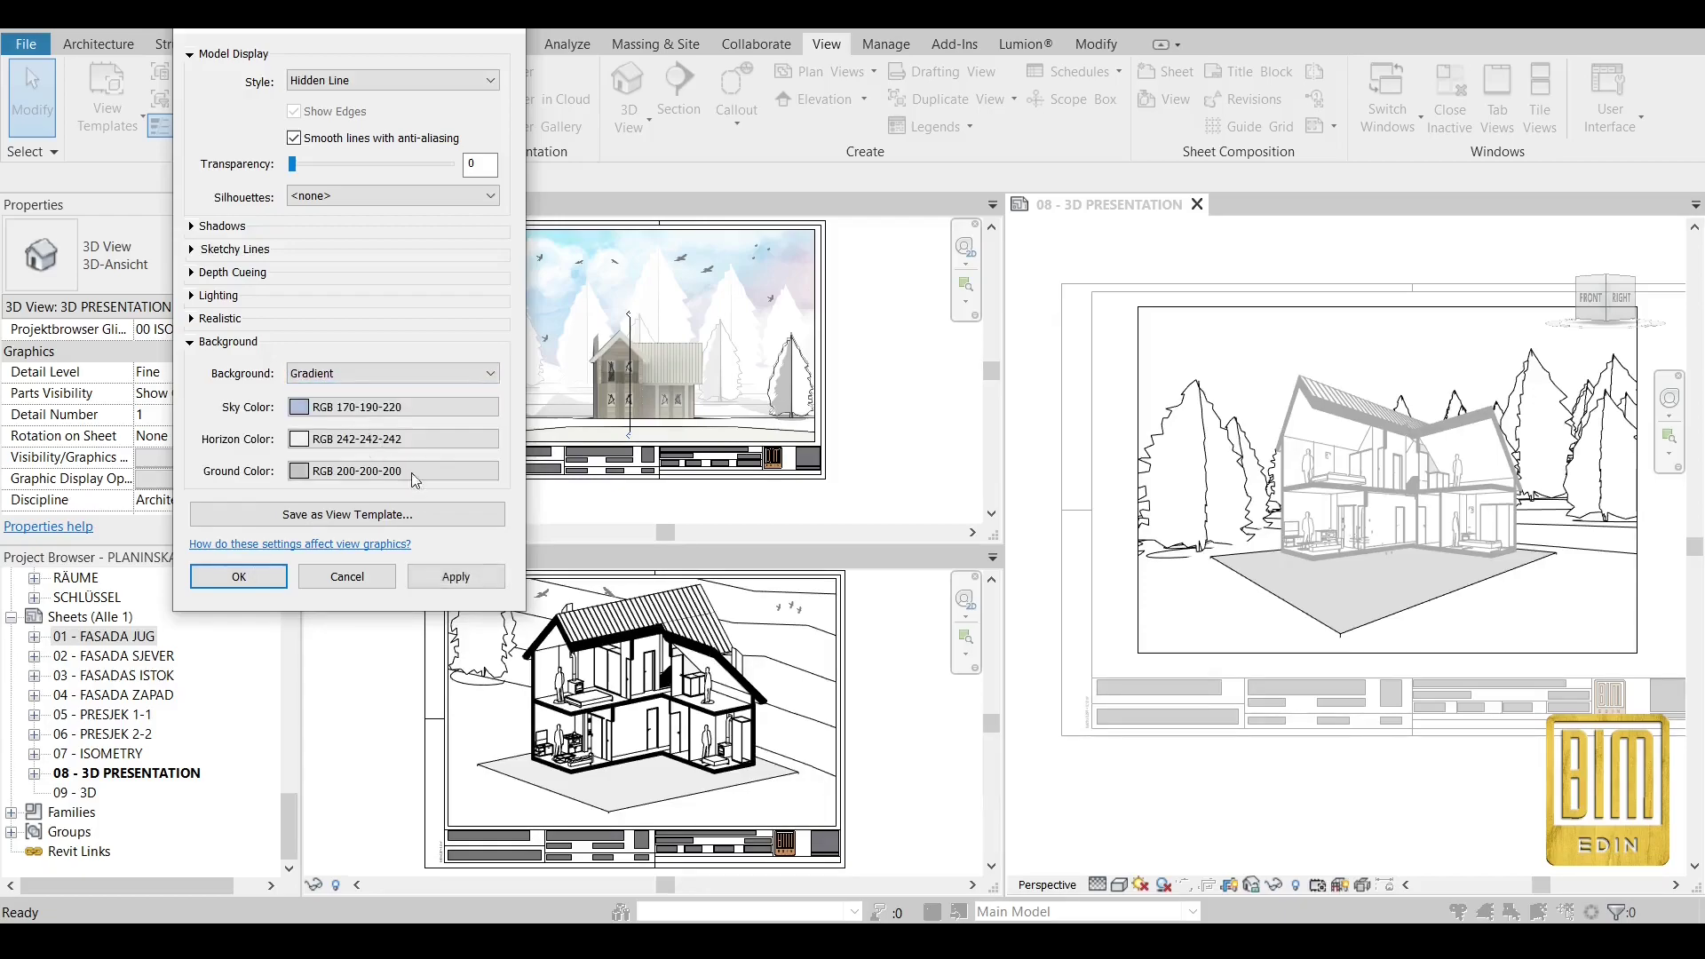
pyautogui.click(457, 579)
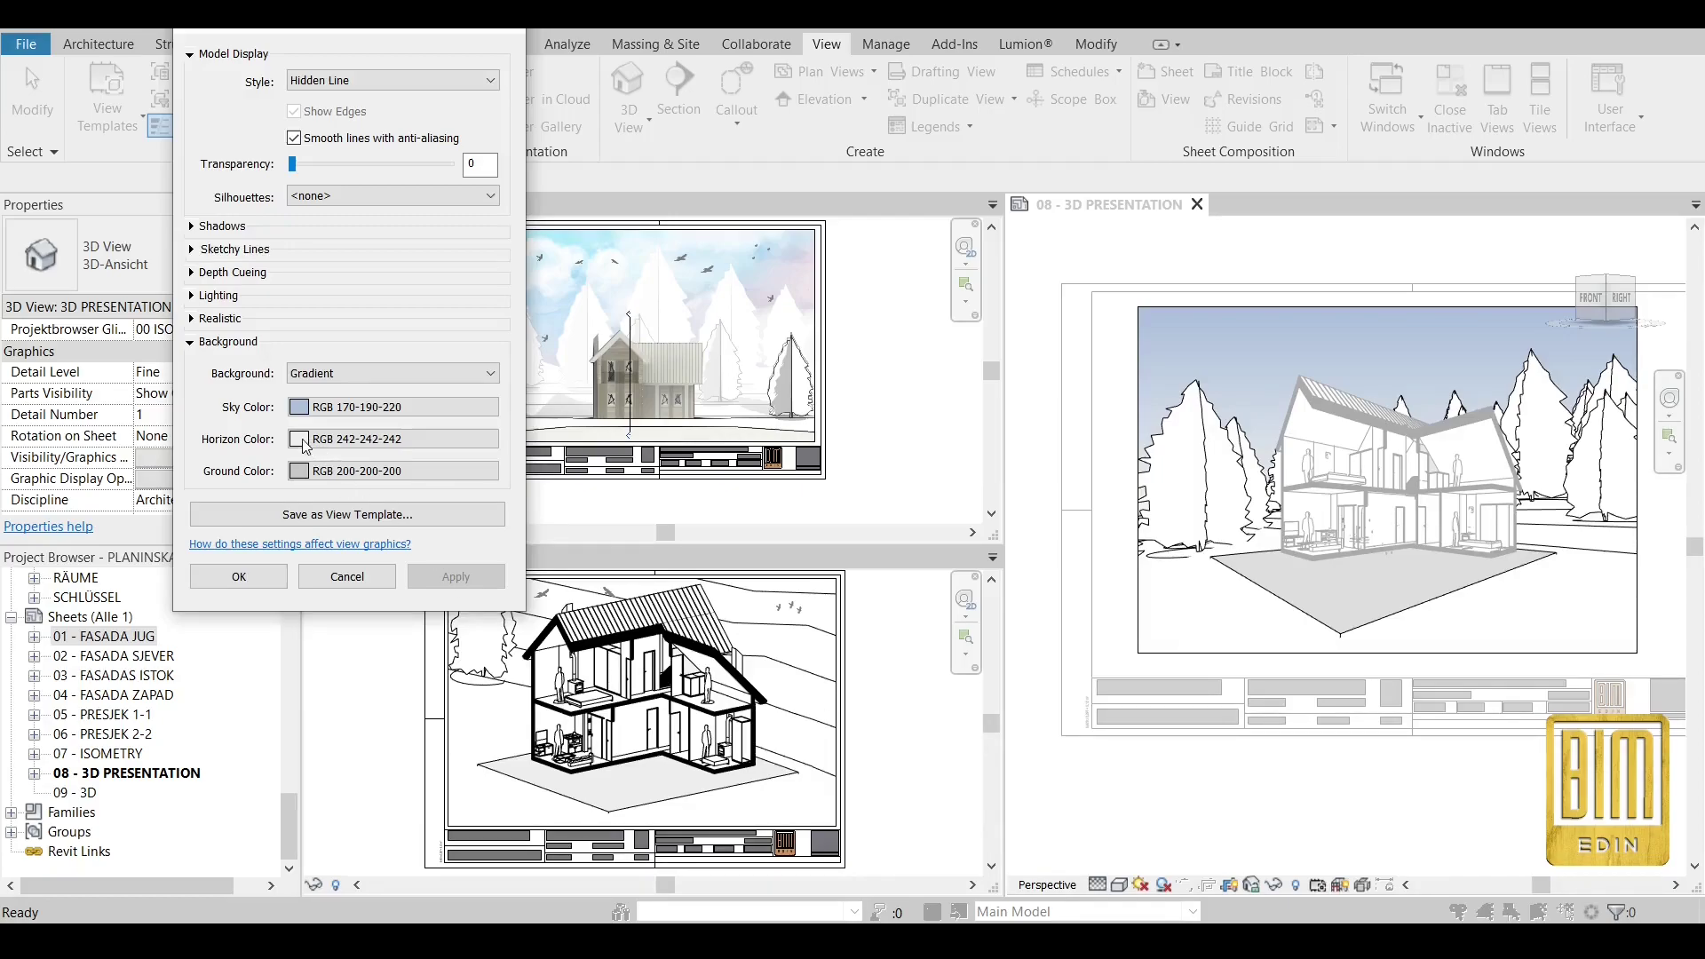
pyautogui.click(249, 583)
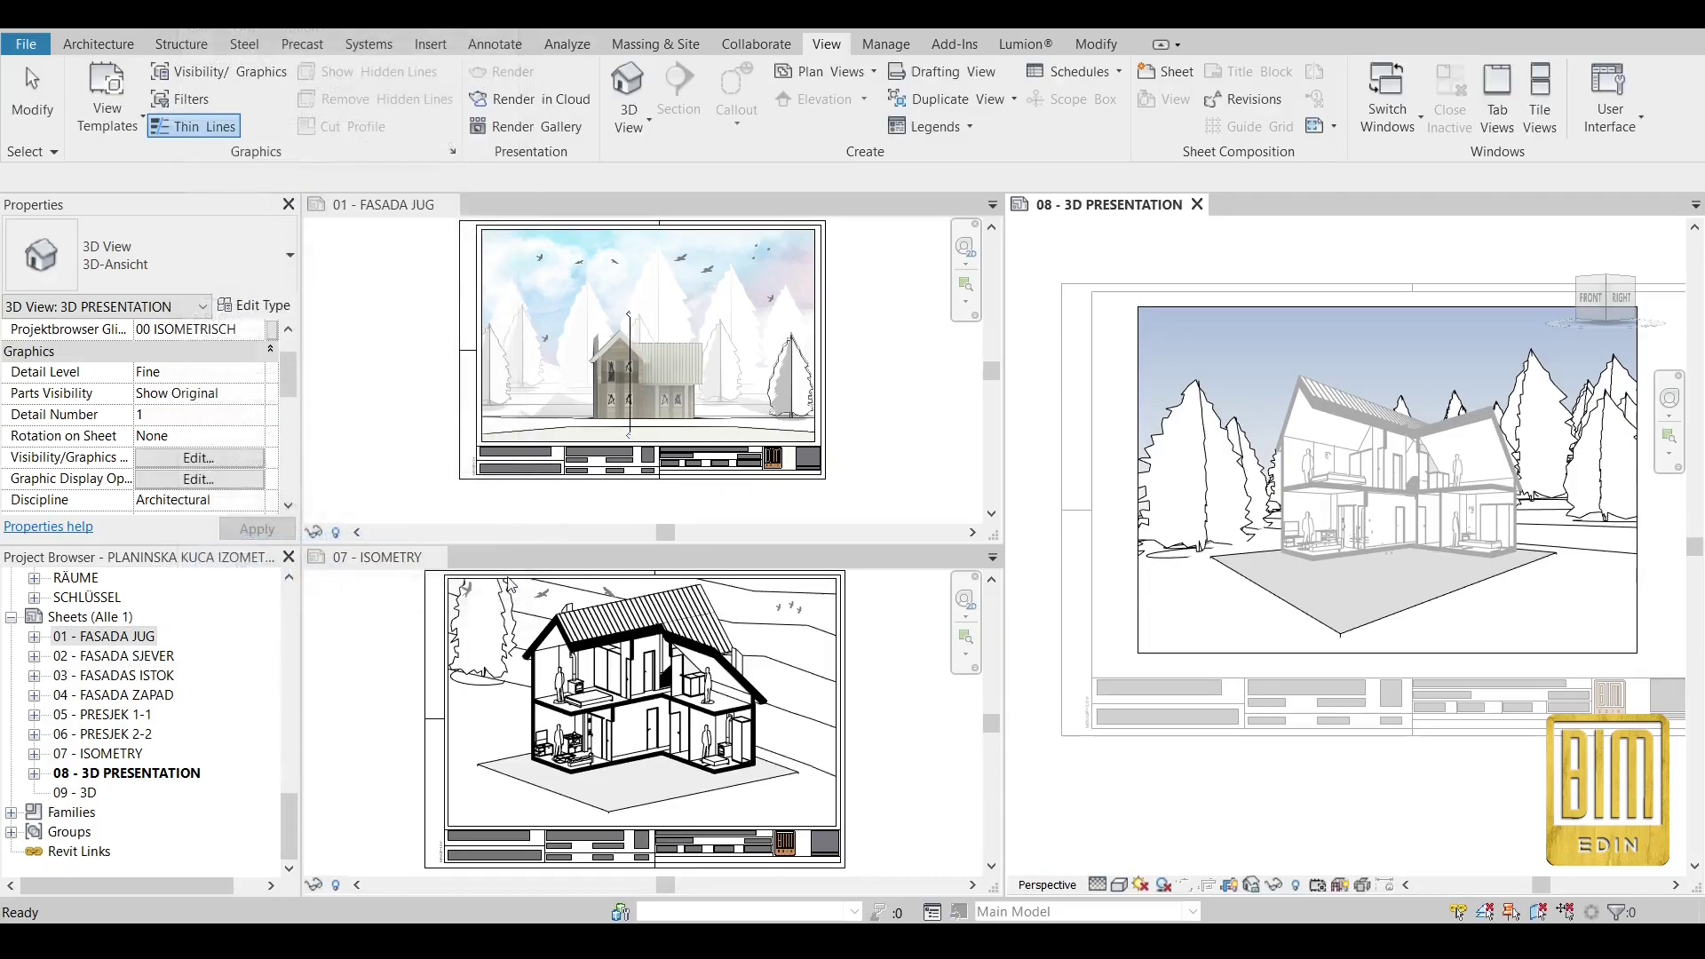
pyautogui.doubleClick(1103, 815)
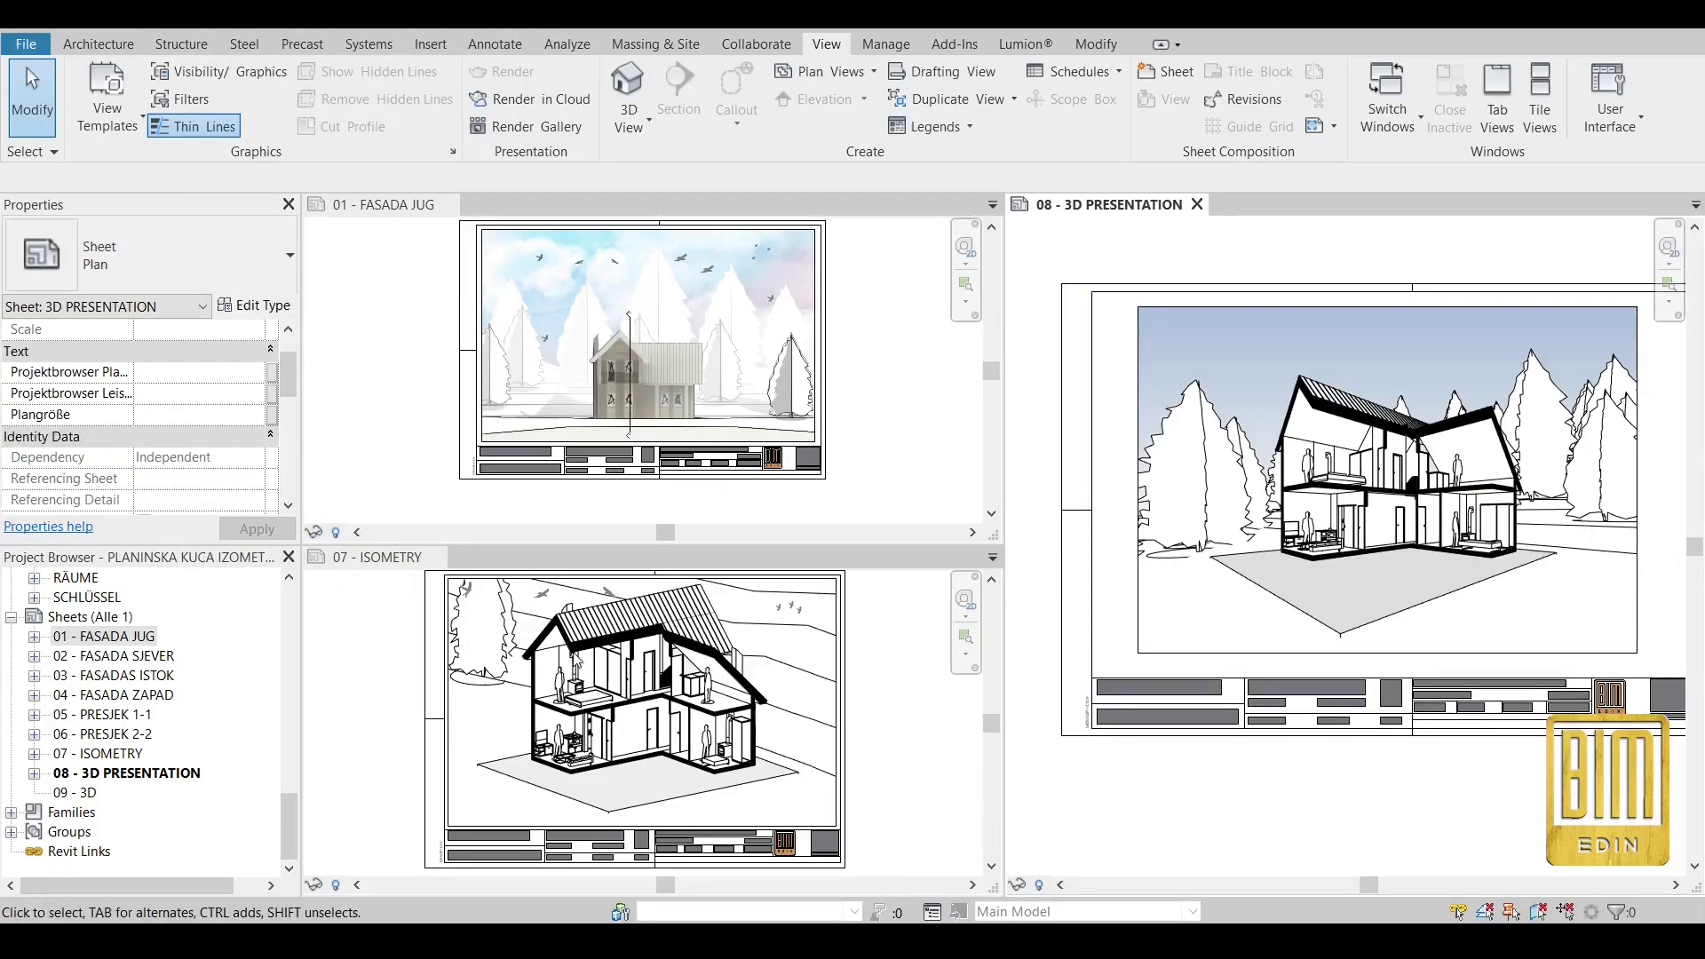
# Copy the two bird text notes from sheet 07 - ISOMETRY and paste them into the sky of sheet 08 - 3D PRESENTATION.
pyautogui.doubleClick(566, 668)
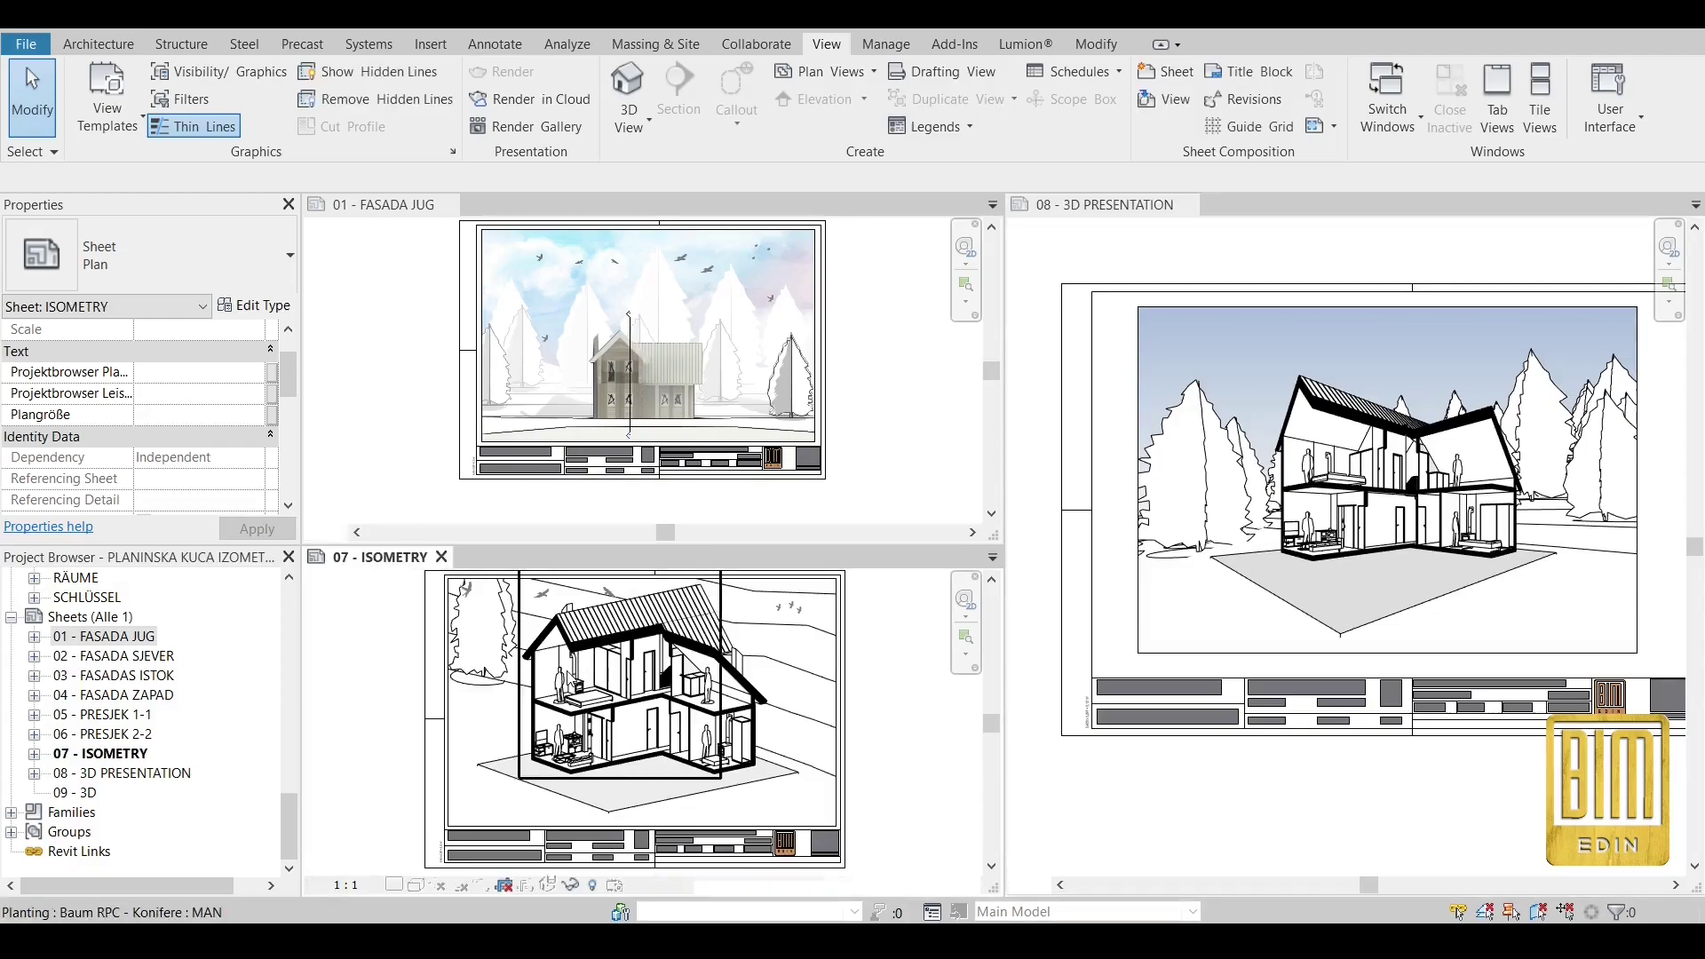
pyautogui.doubleClick(388, 663)
pyautogui.scroll(-1, 559, 729)
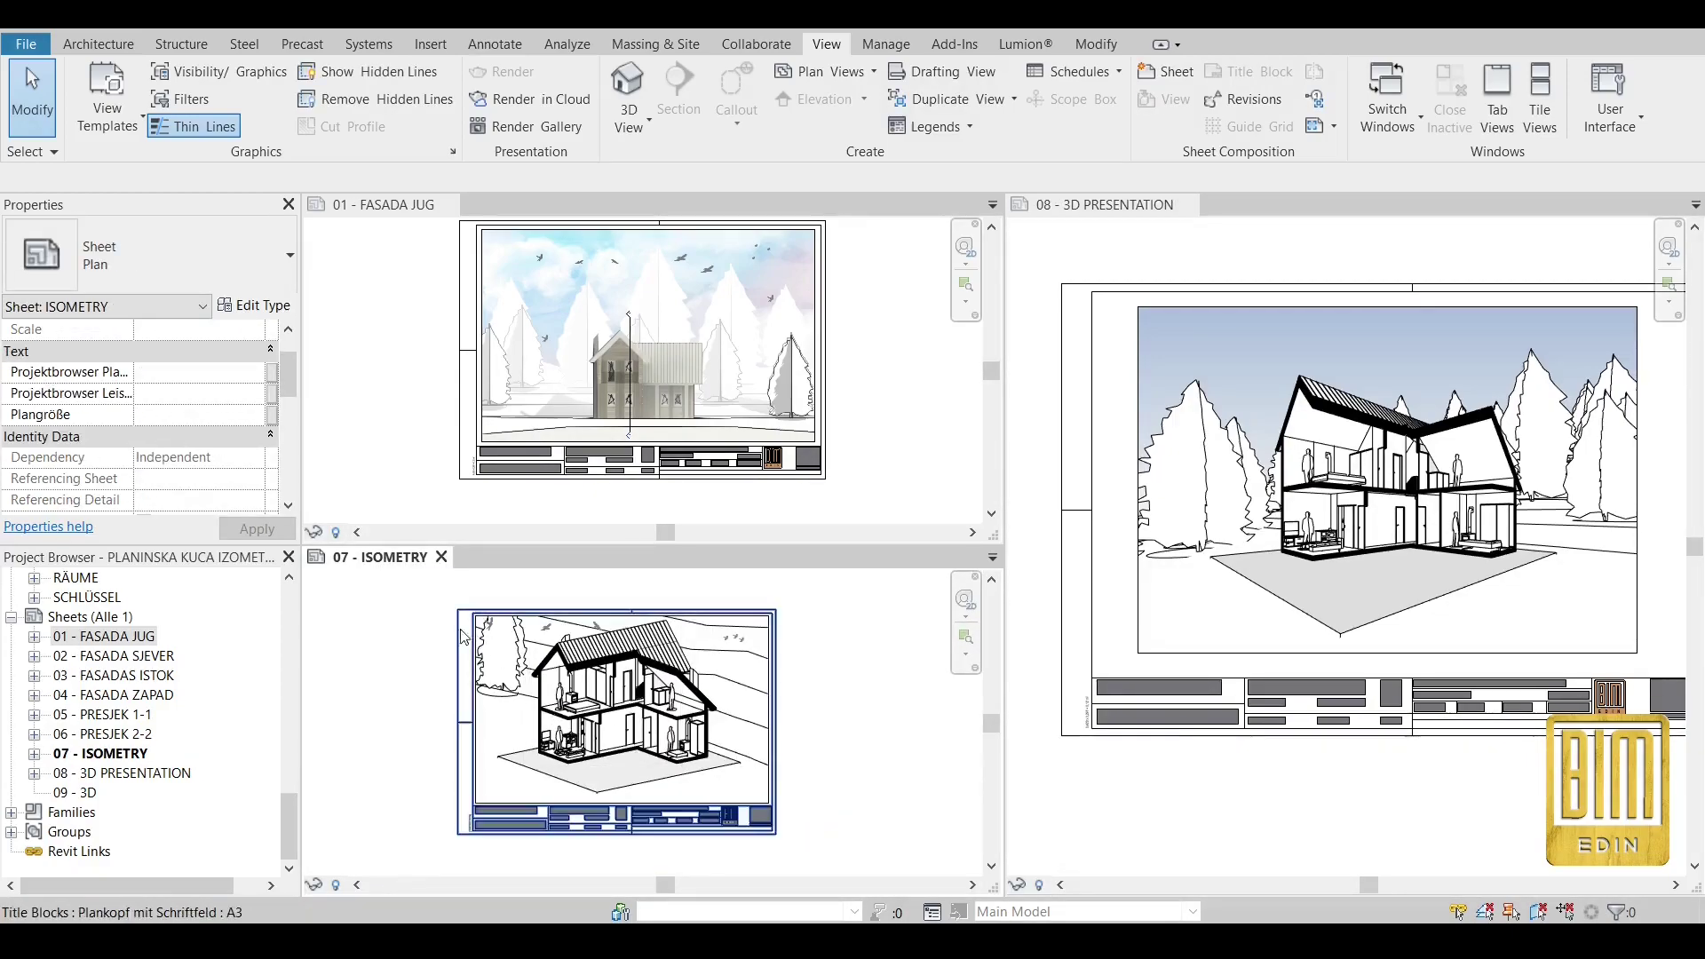
pyautogui.moveTo(408, 592); pyautogui.dragTo(851, 698)
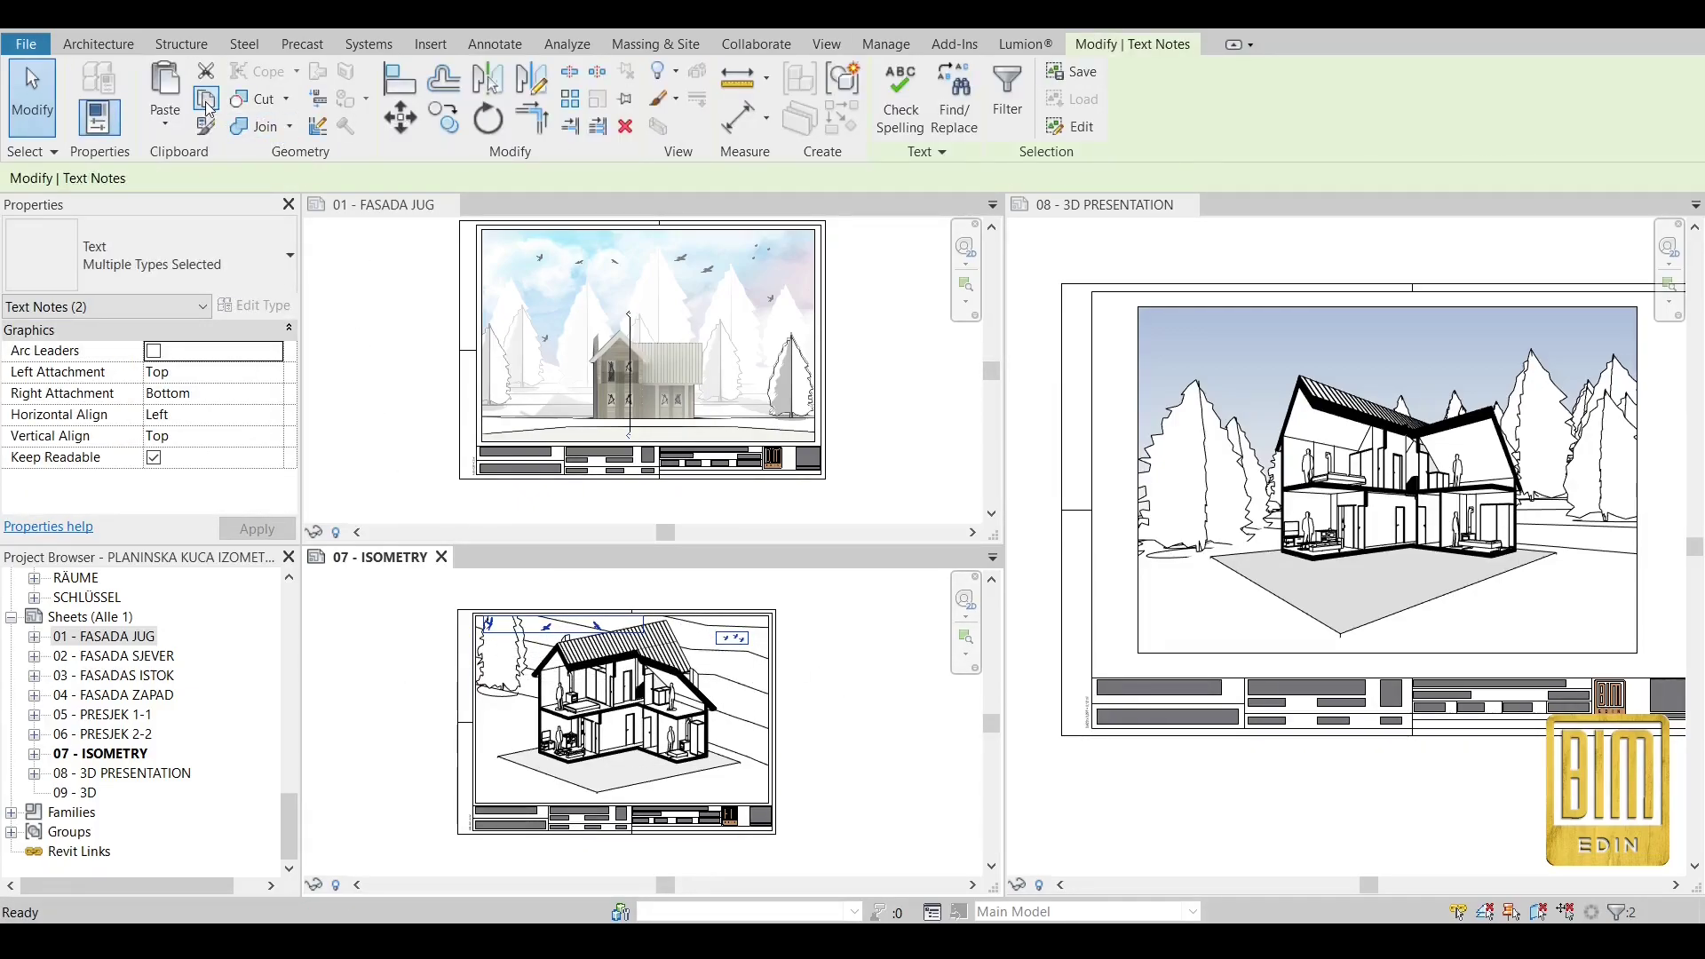
pyautogui.click(1219, 383)
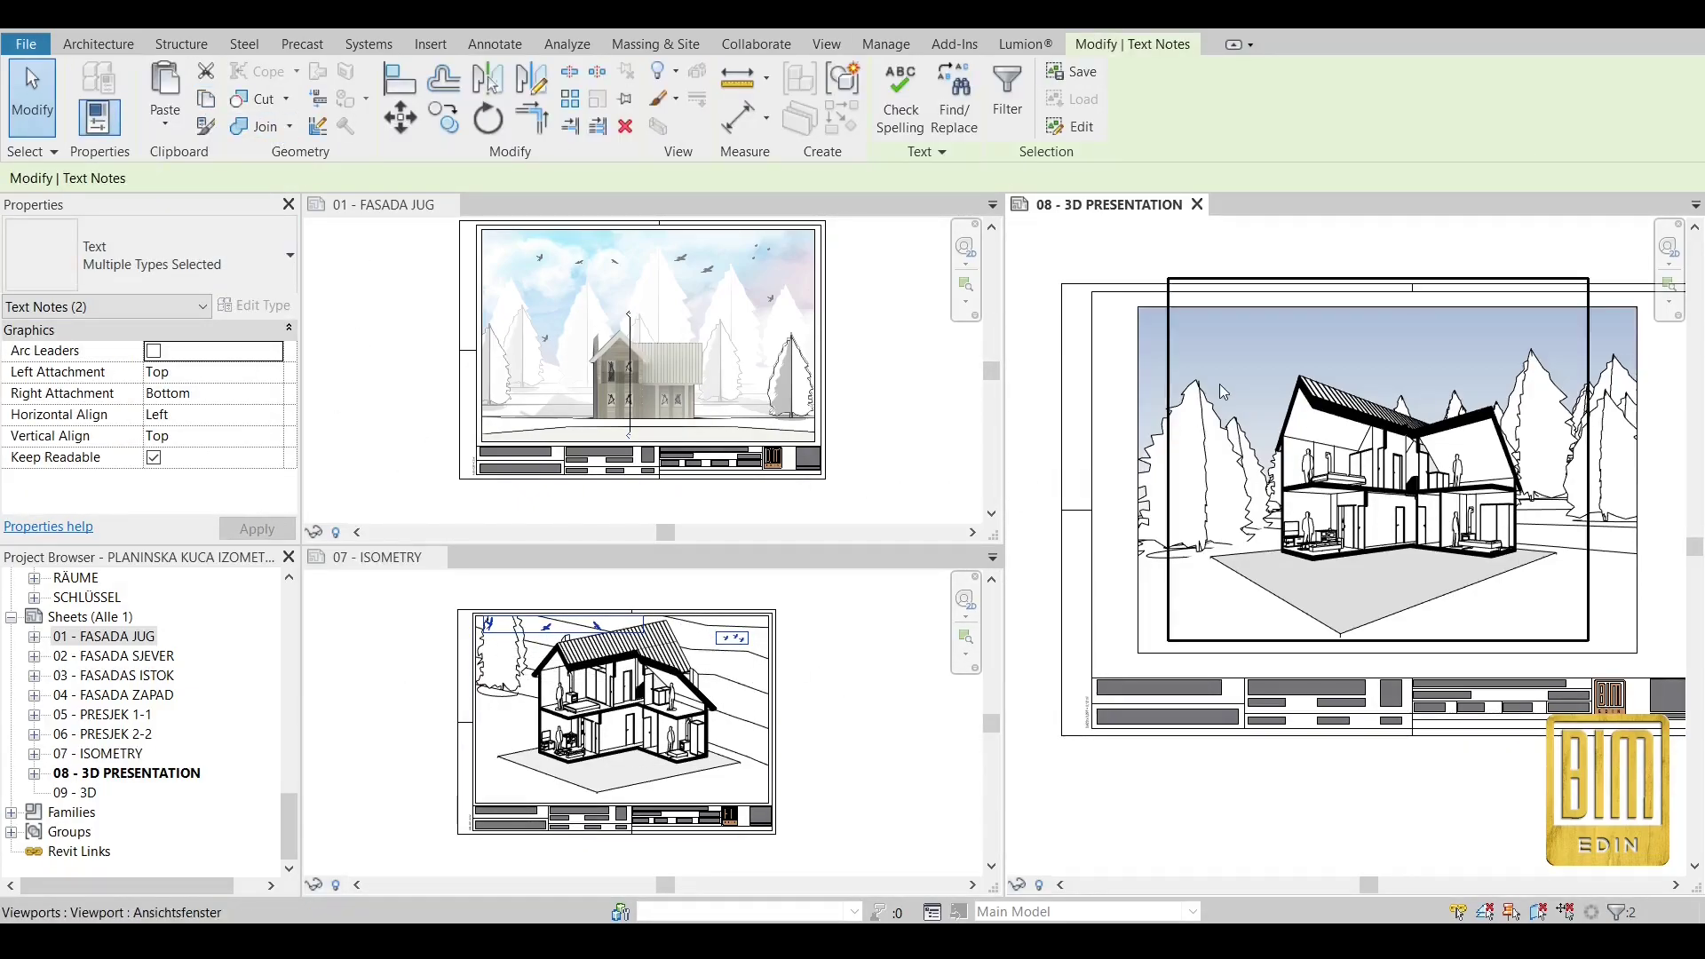
pyautogui.click(165, 89)
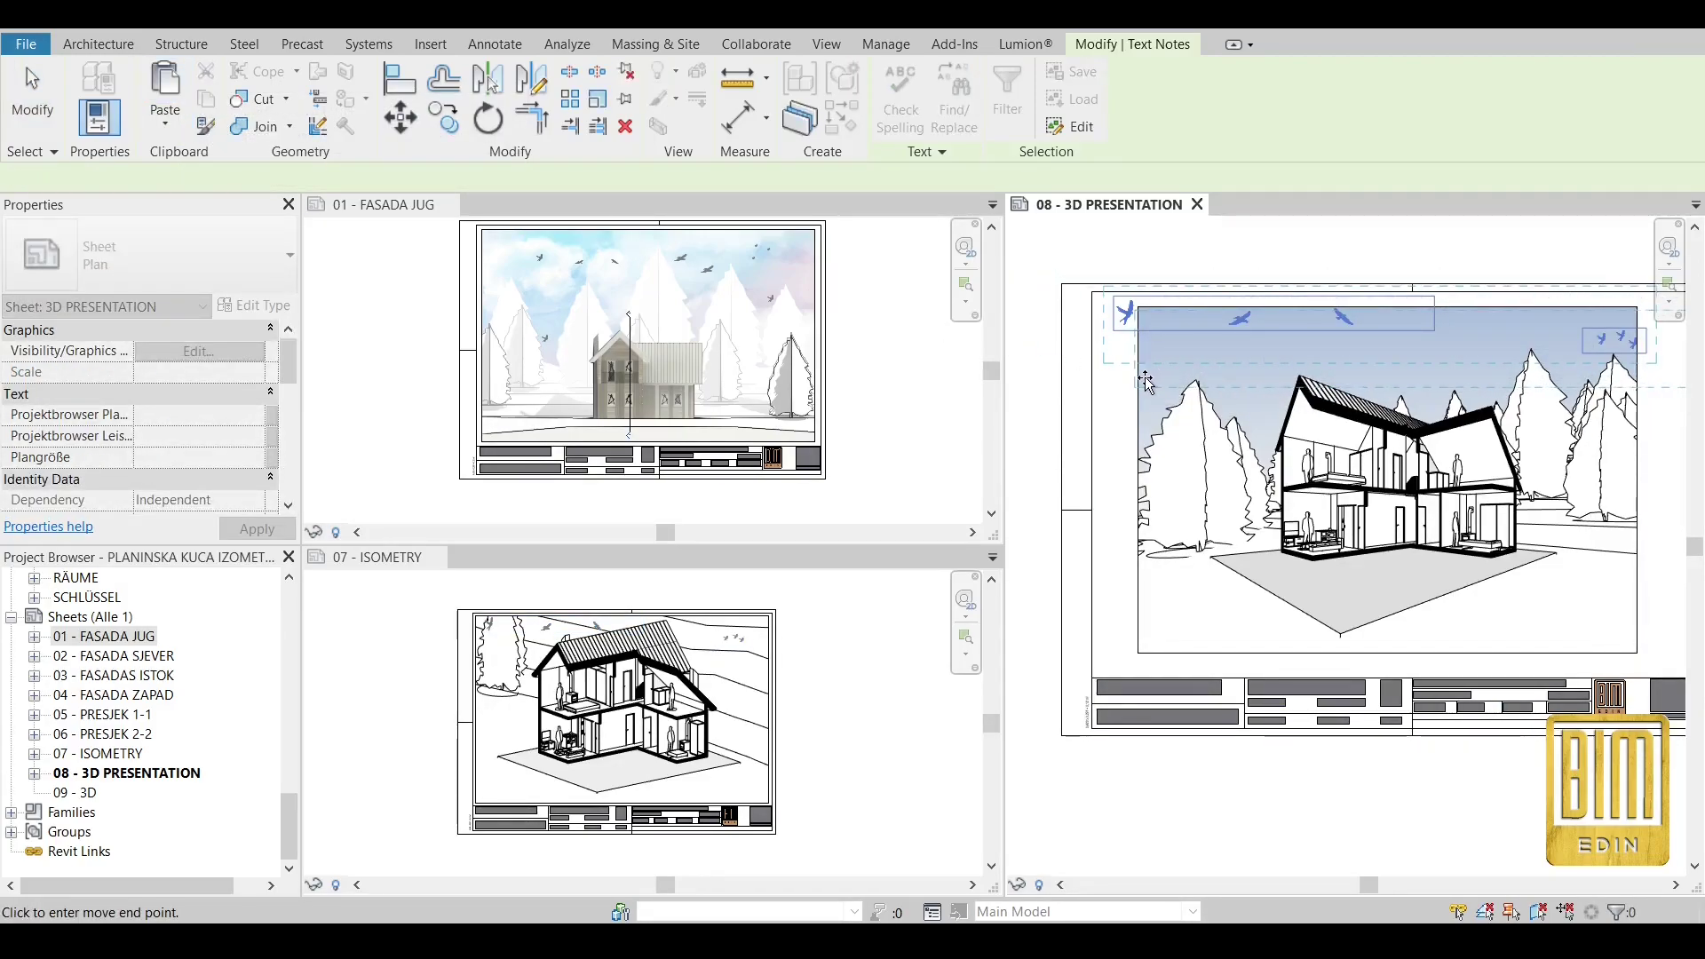
pyautogui.click(1214, 346)
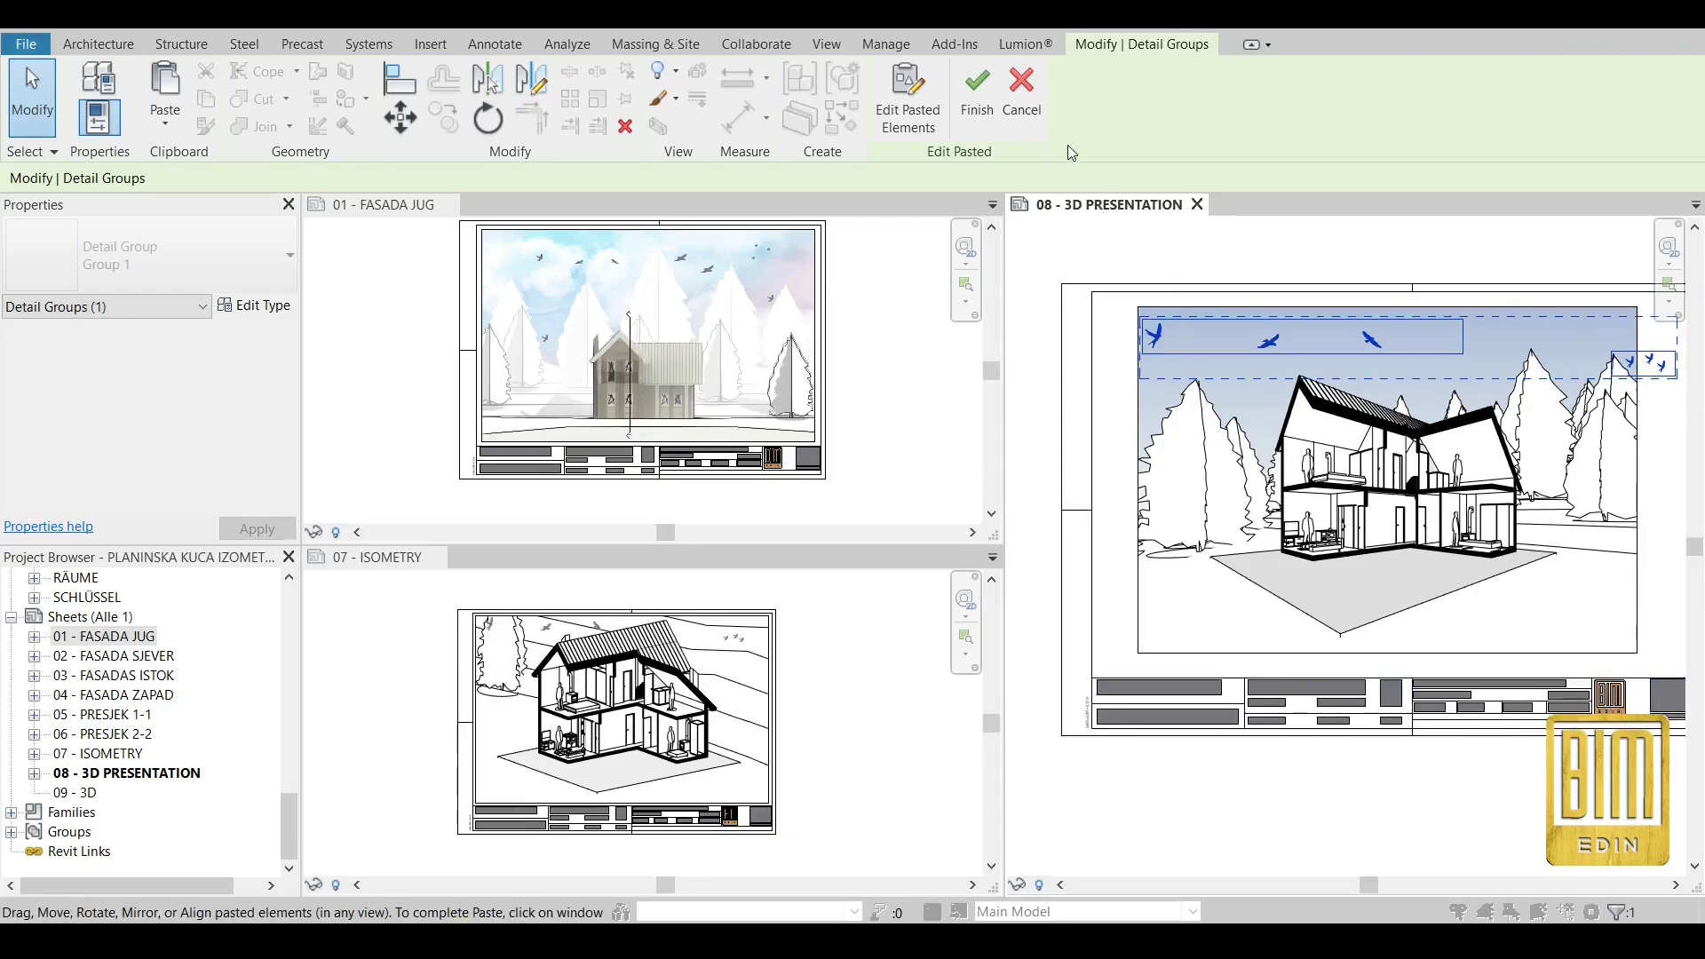
pyautogui.click(977, 89)
pyautogui.press('Escape')
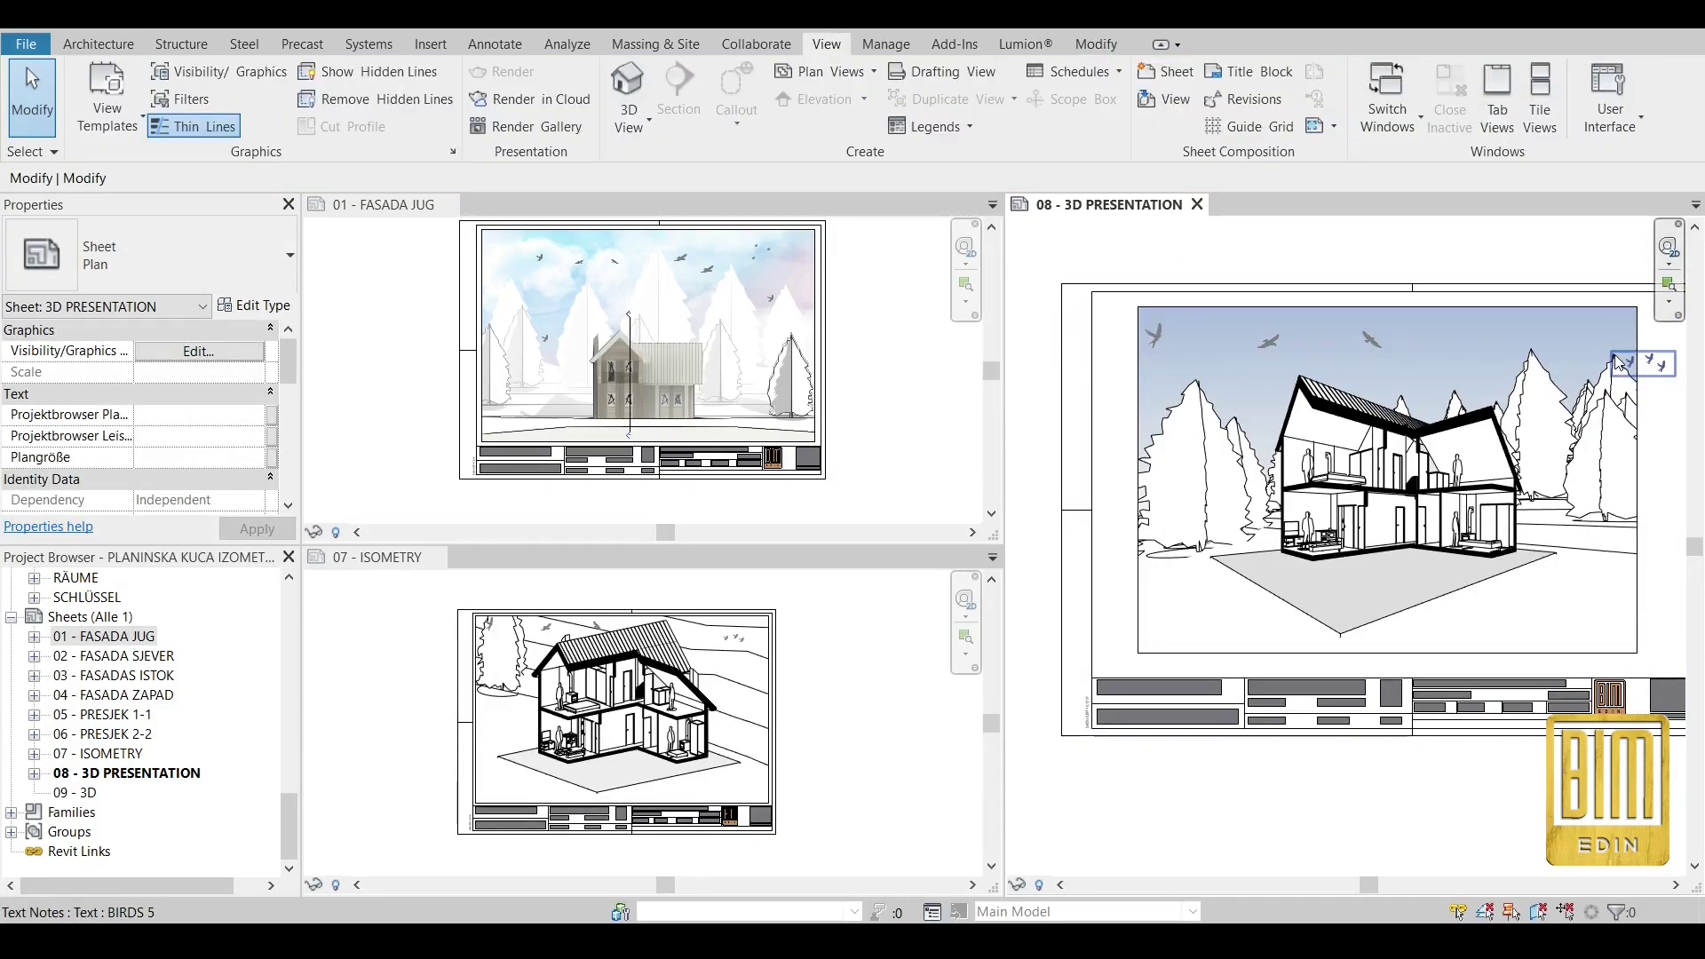
# Move the small BIRDS 5 flock into the open sky above the house, inside the view frame.
pyautogui.click(1496, 335)
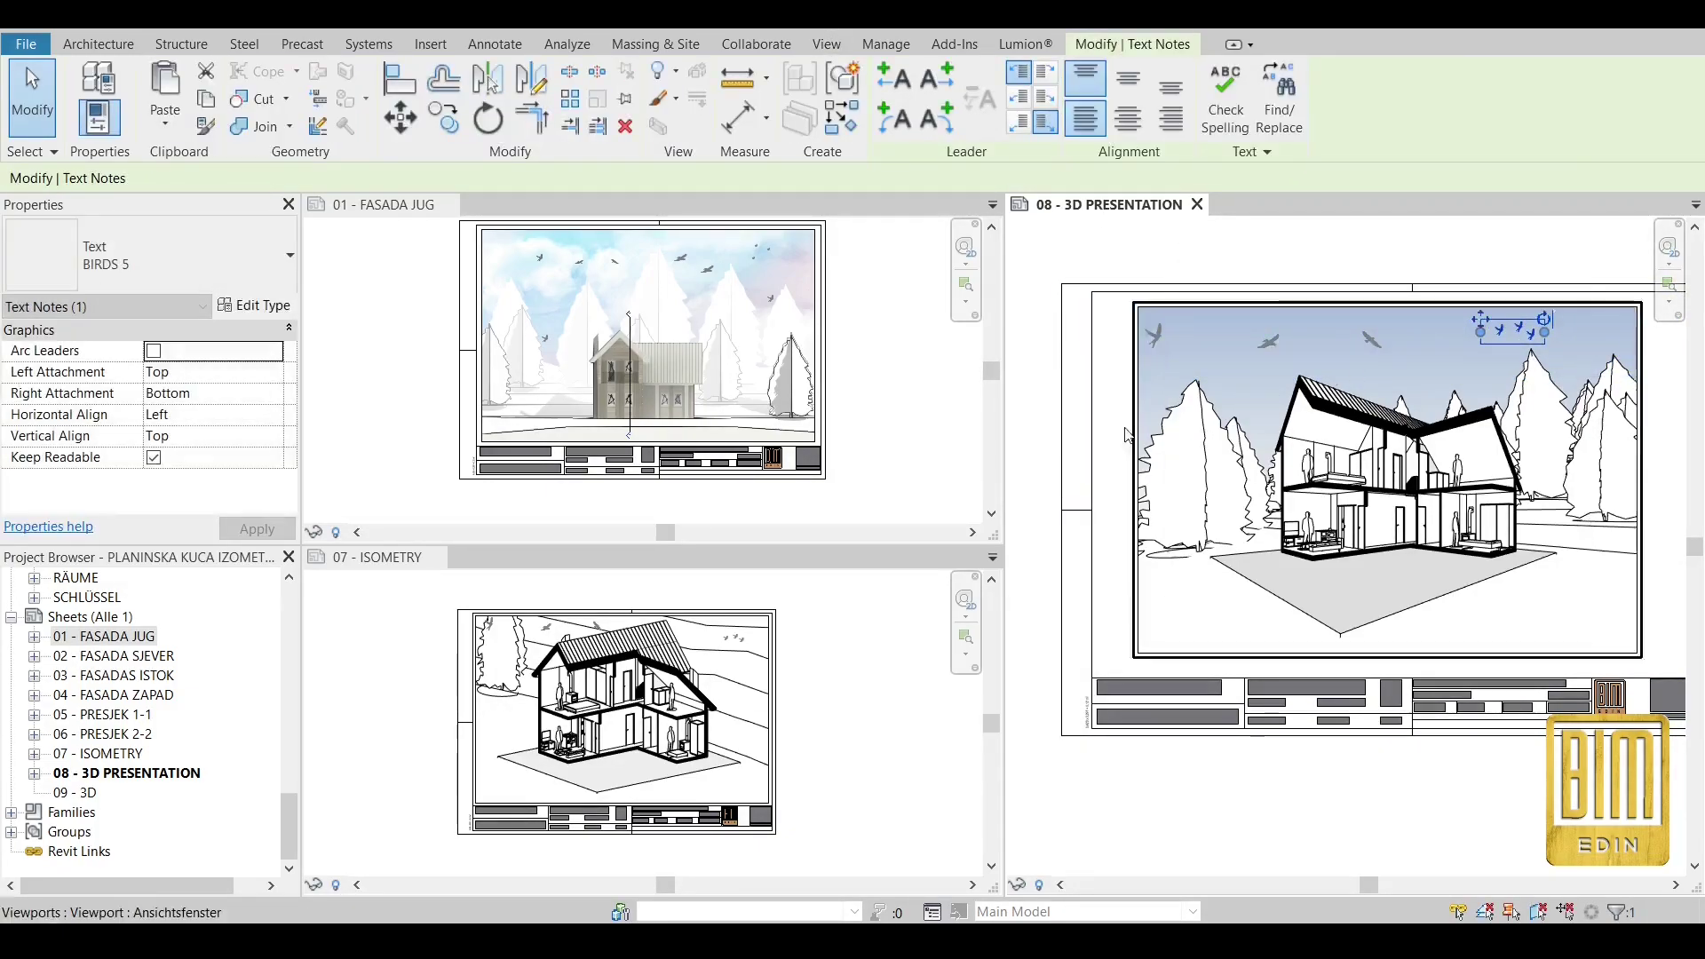
pyautogui.scroll(-2, 1223, 437)
pyautogui.click(1084, 320)
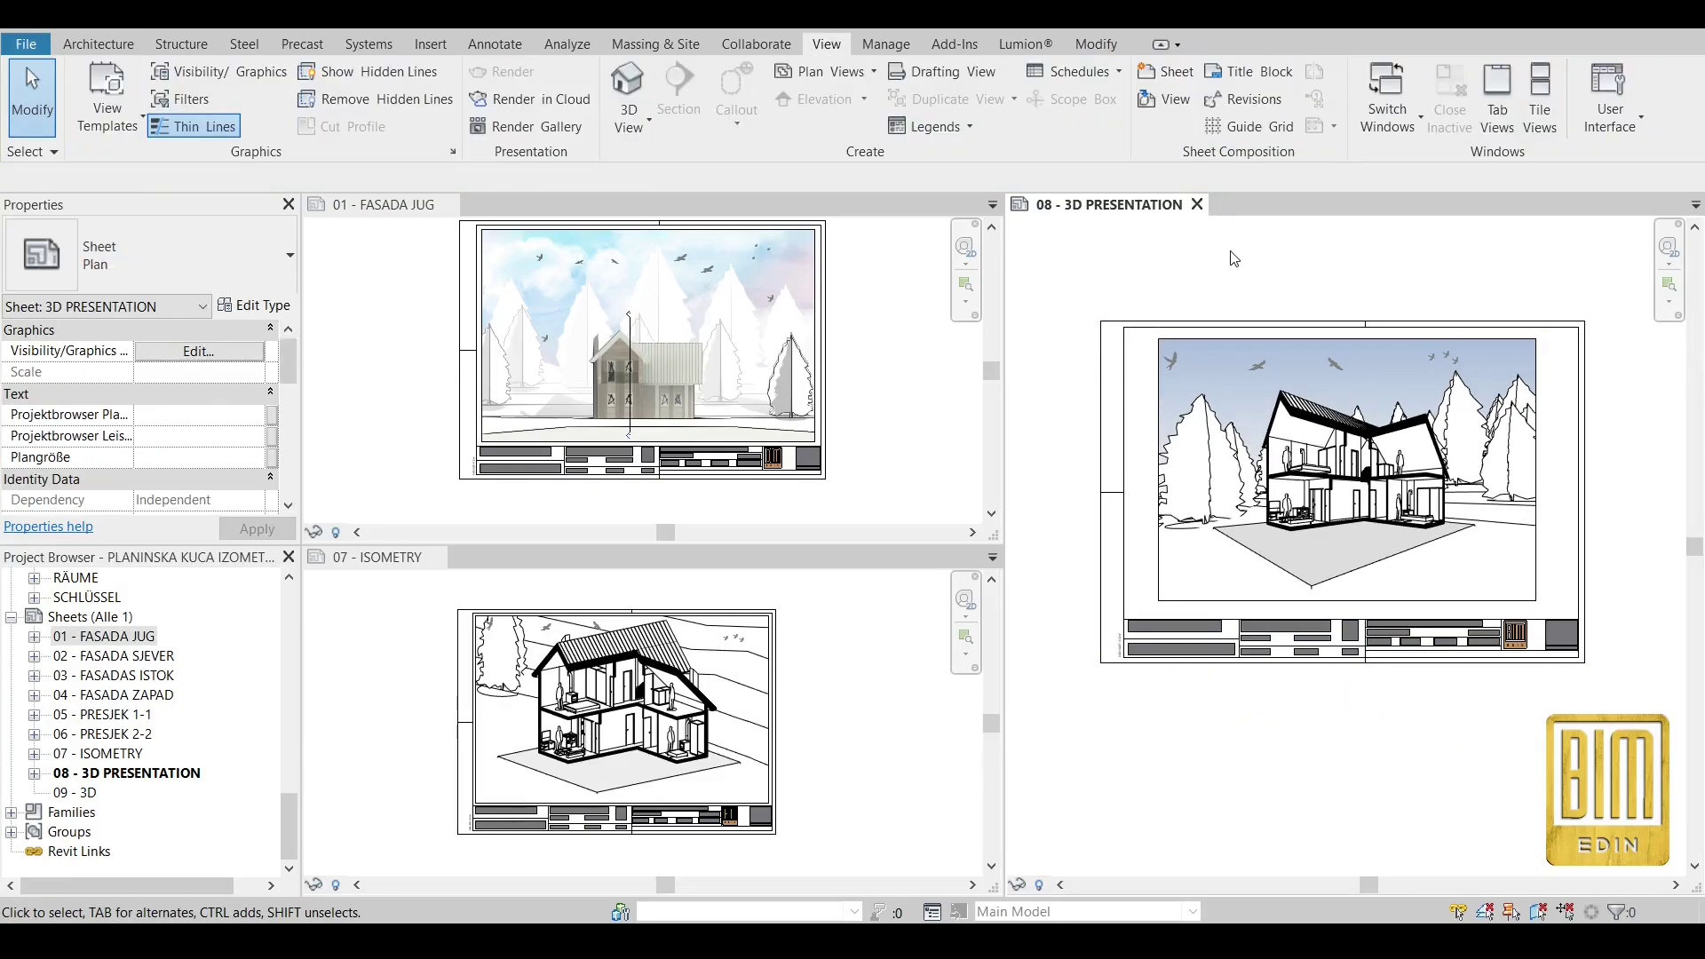
pyautogui.scroll(4, 1364, 470)
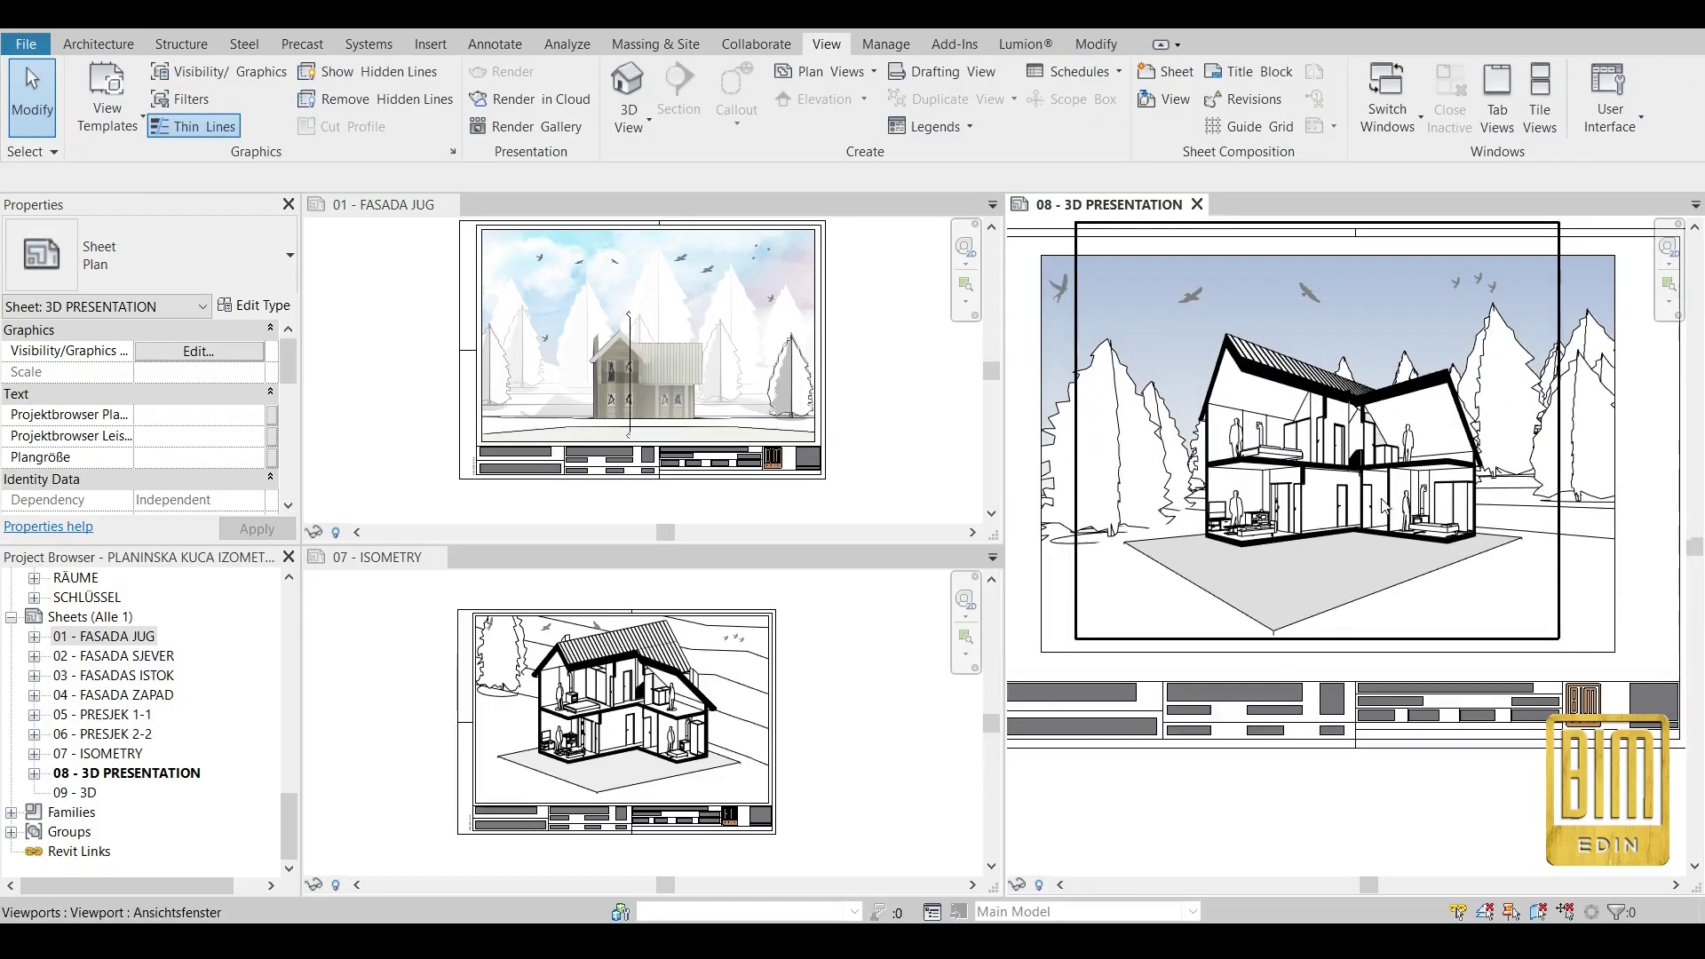
pyautogui.scroll(-4, 1422, 708)
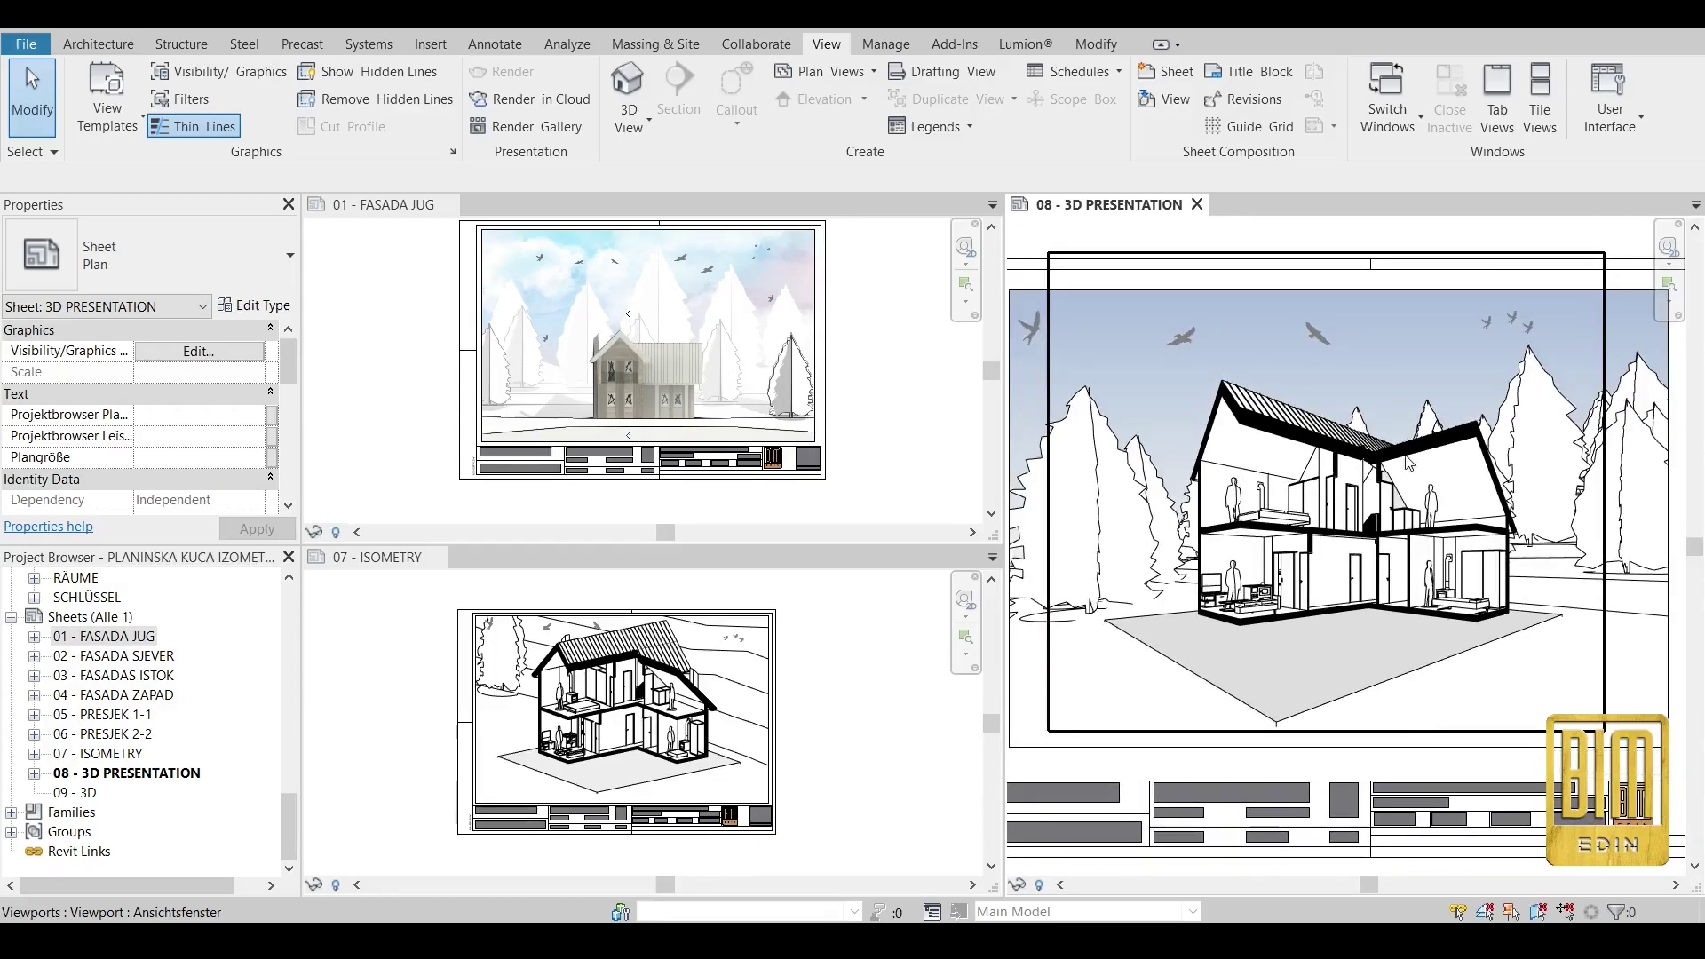
pyautogui.scroll(5, 1377, 345)
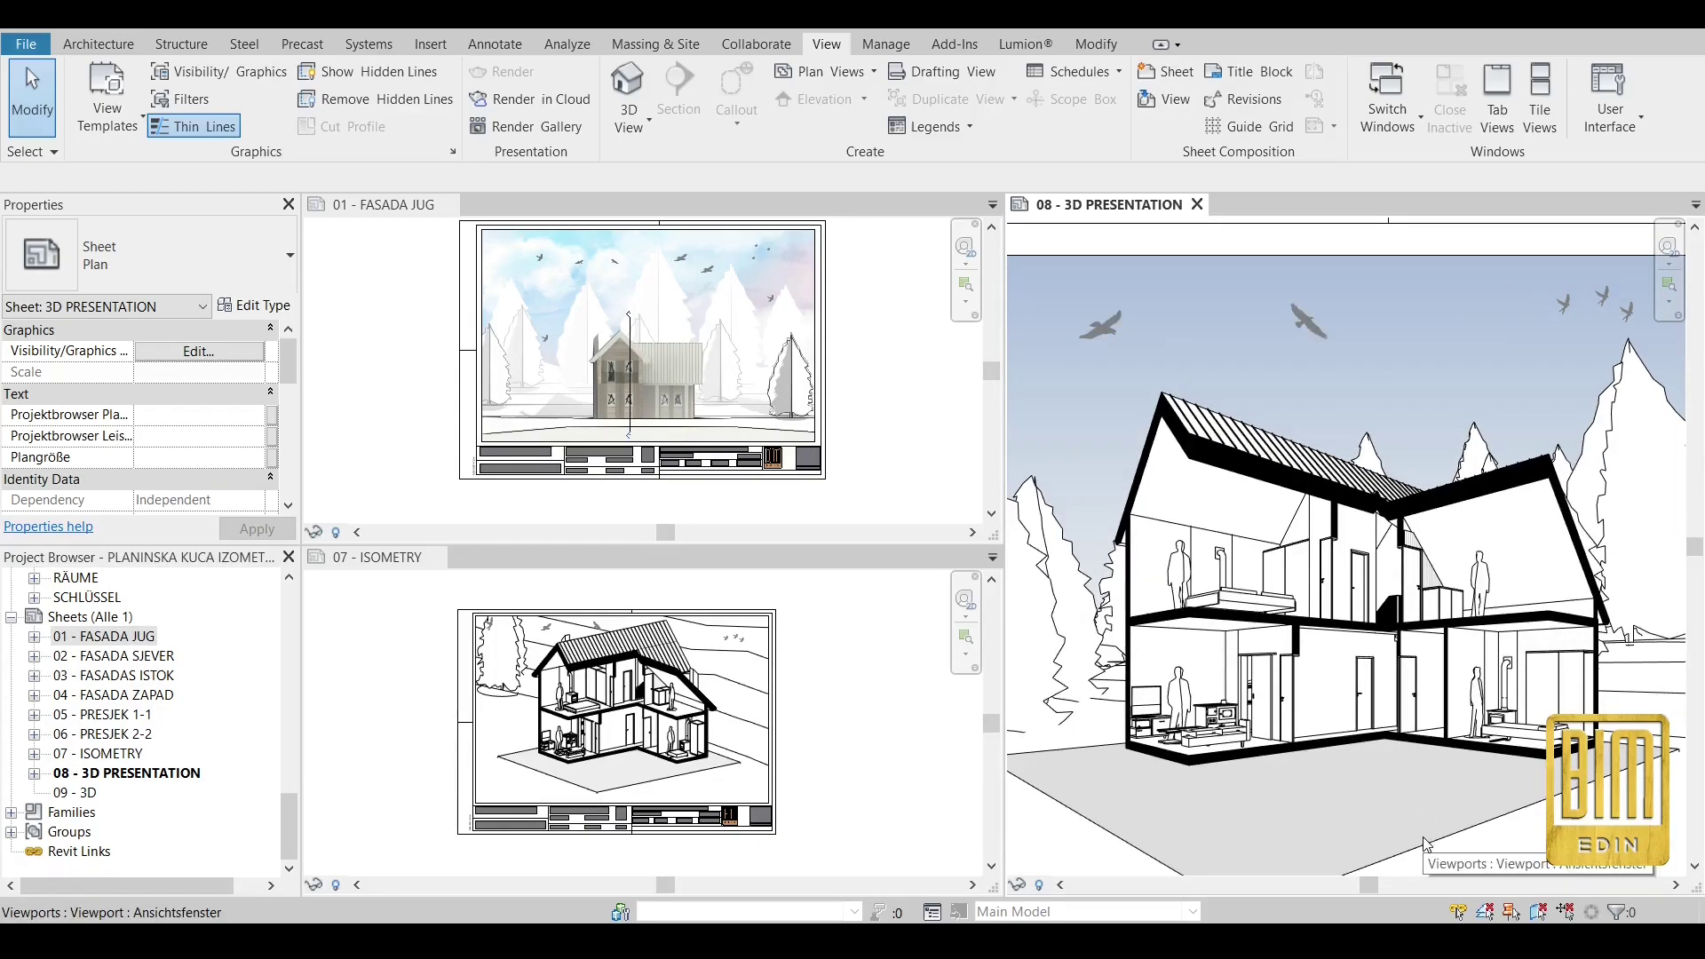
pyautogui.scroll(5, 568, 728)
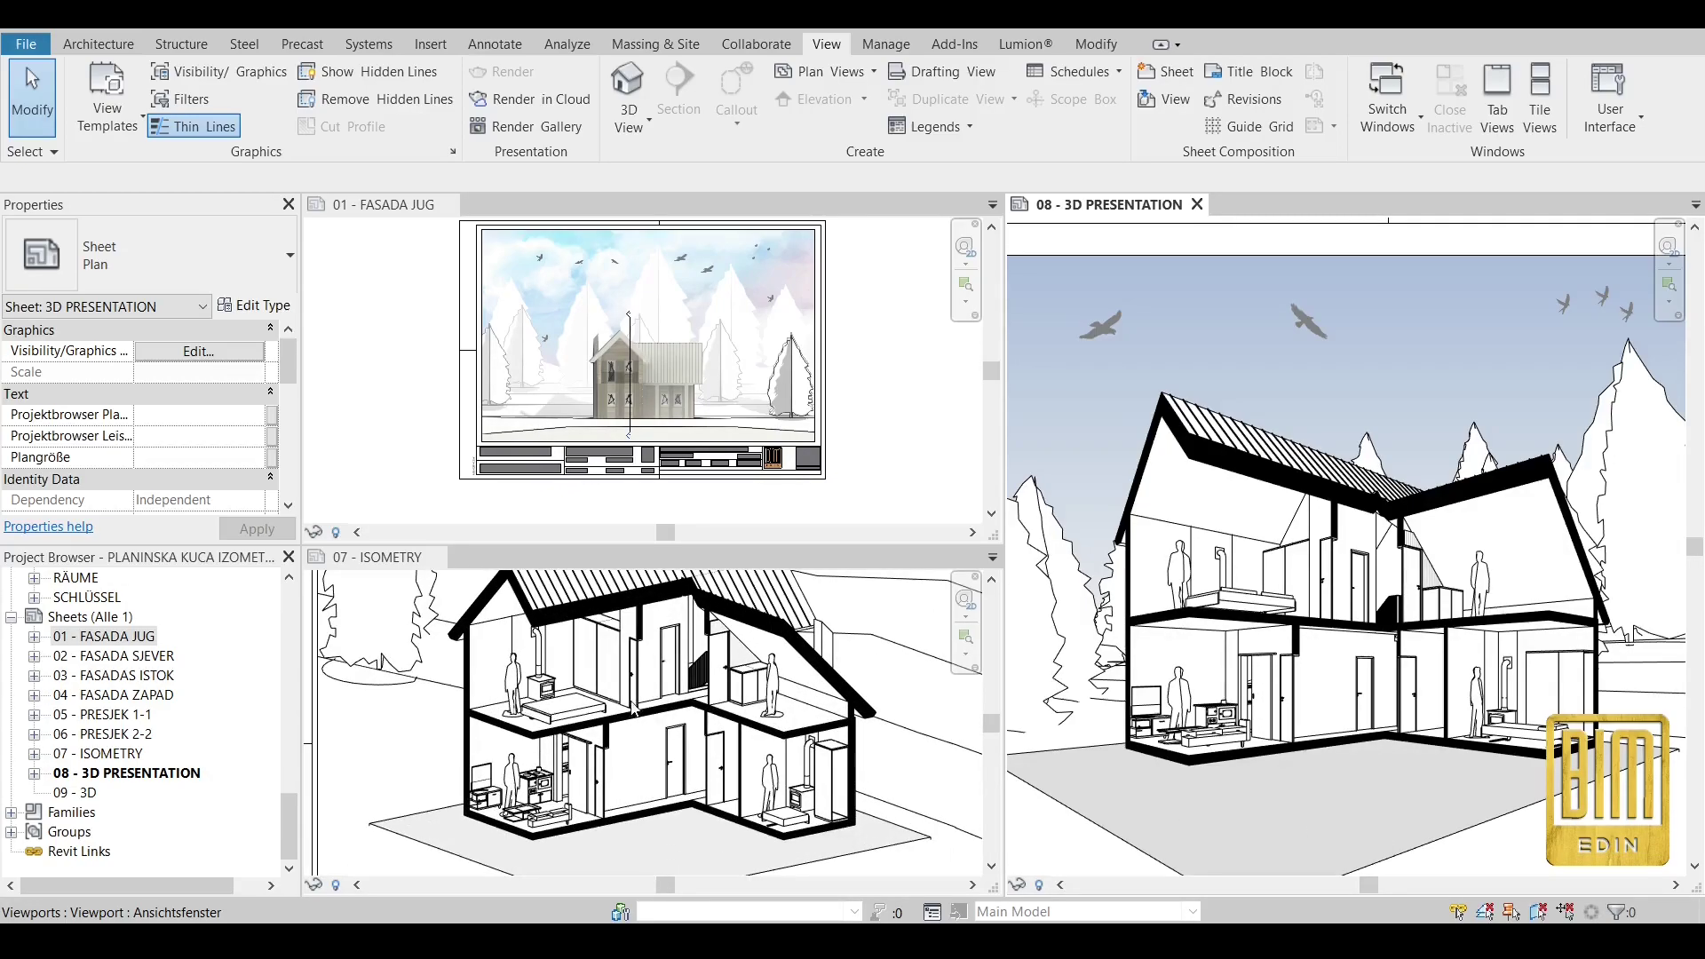
pyautogui.scroll(2, 708, 824)
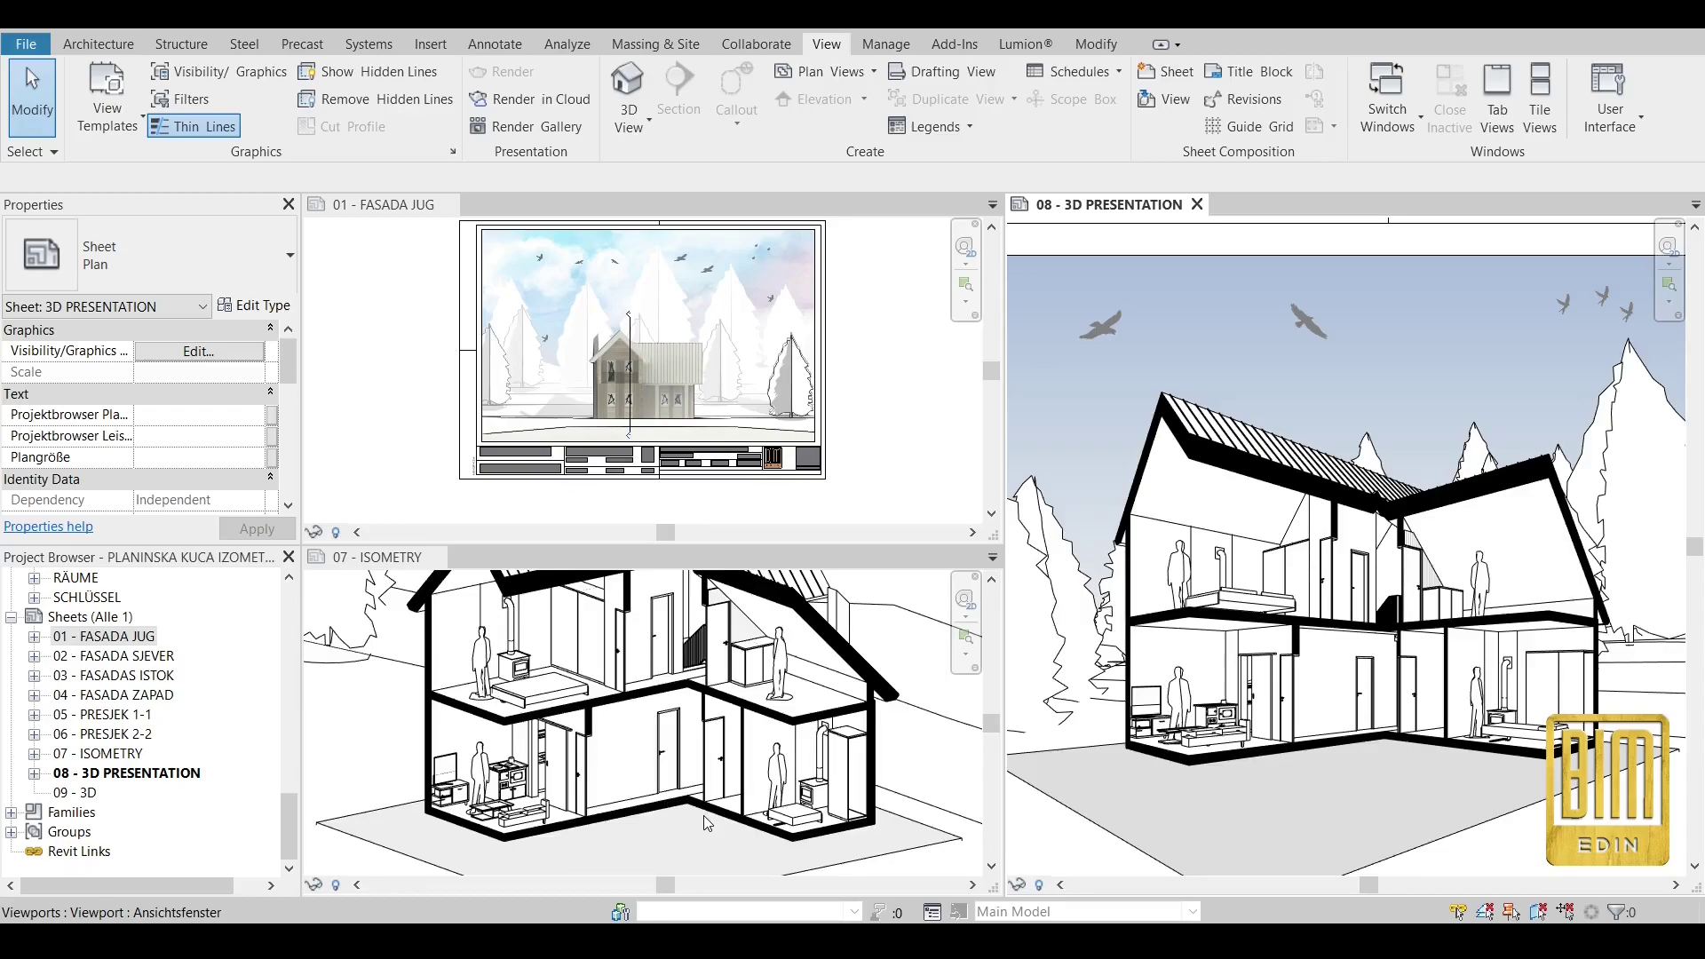
pyautogui.scroll(5, 708, 824)
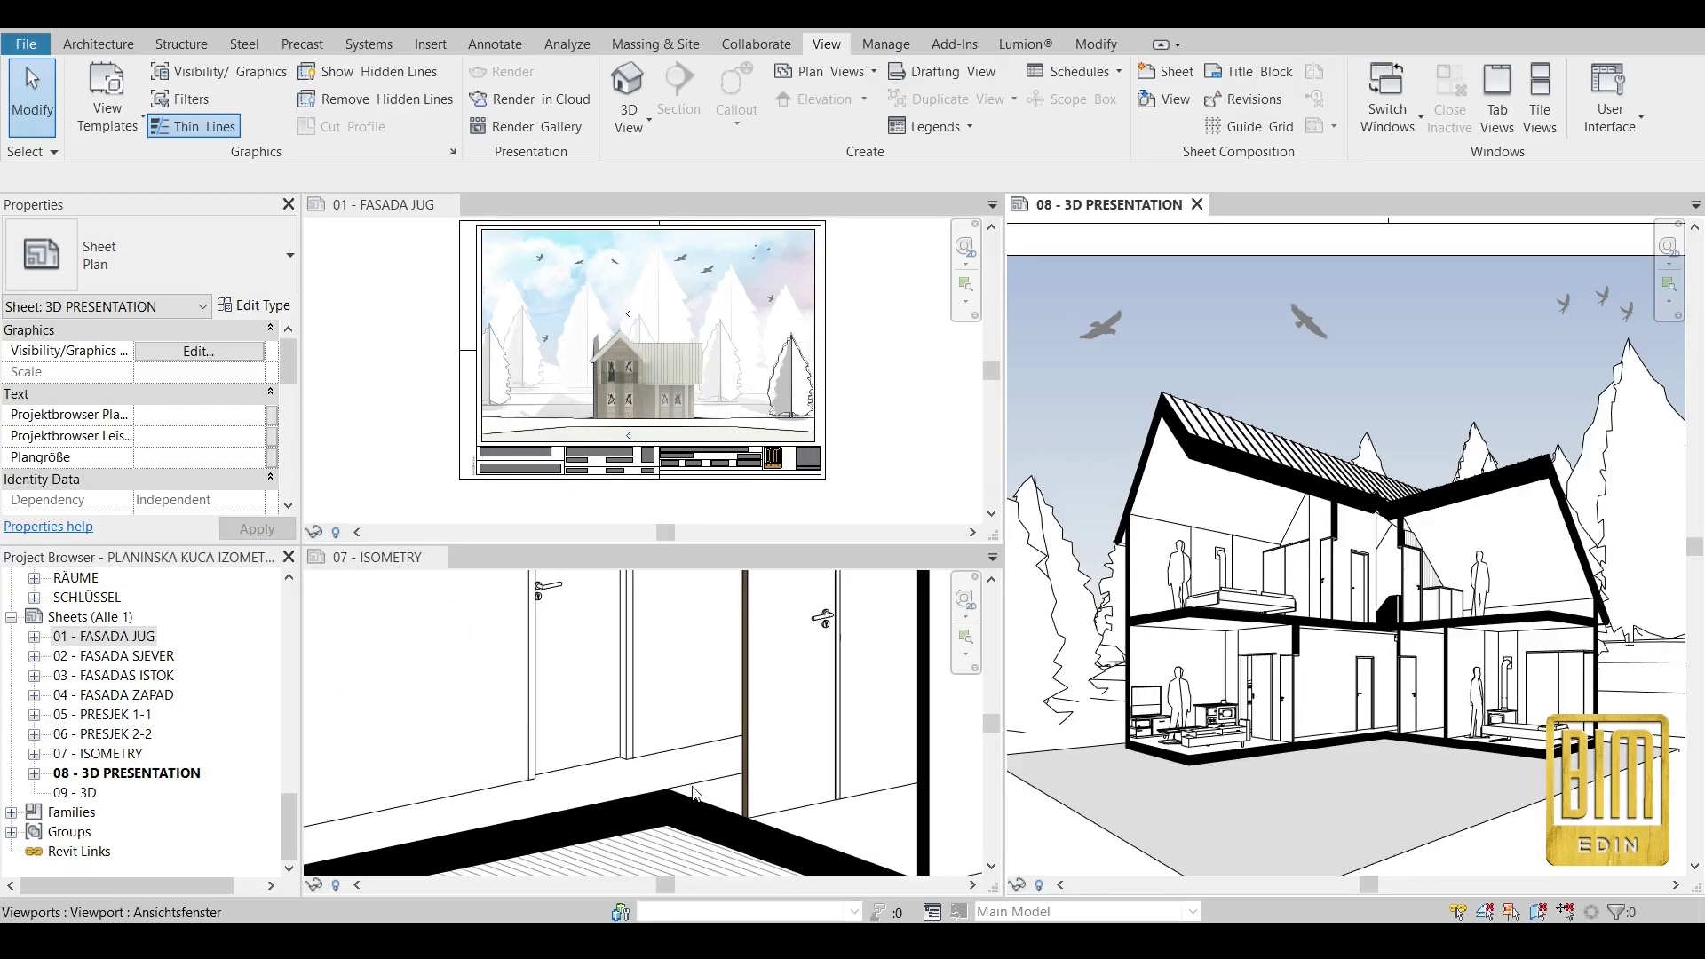
pyautogui.click(694, 794)
pyautogui.doubleClick(708, 792)
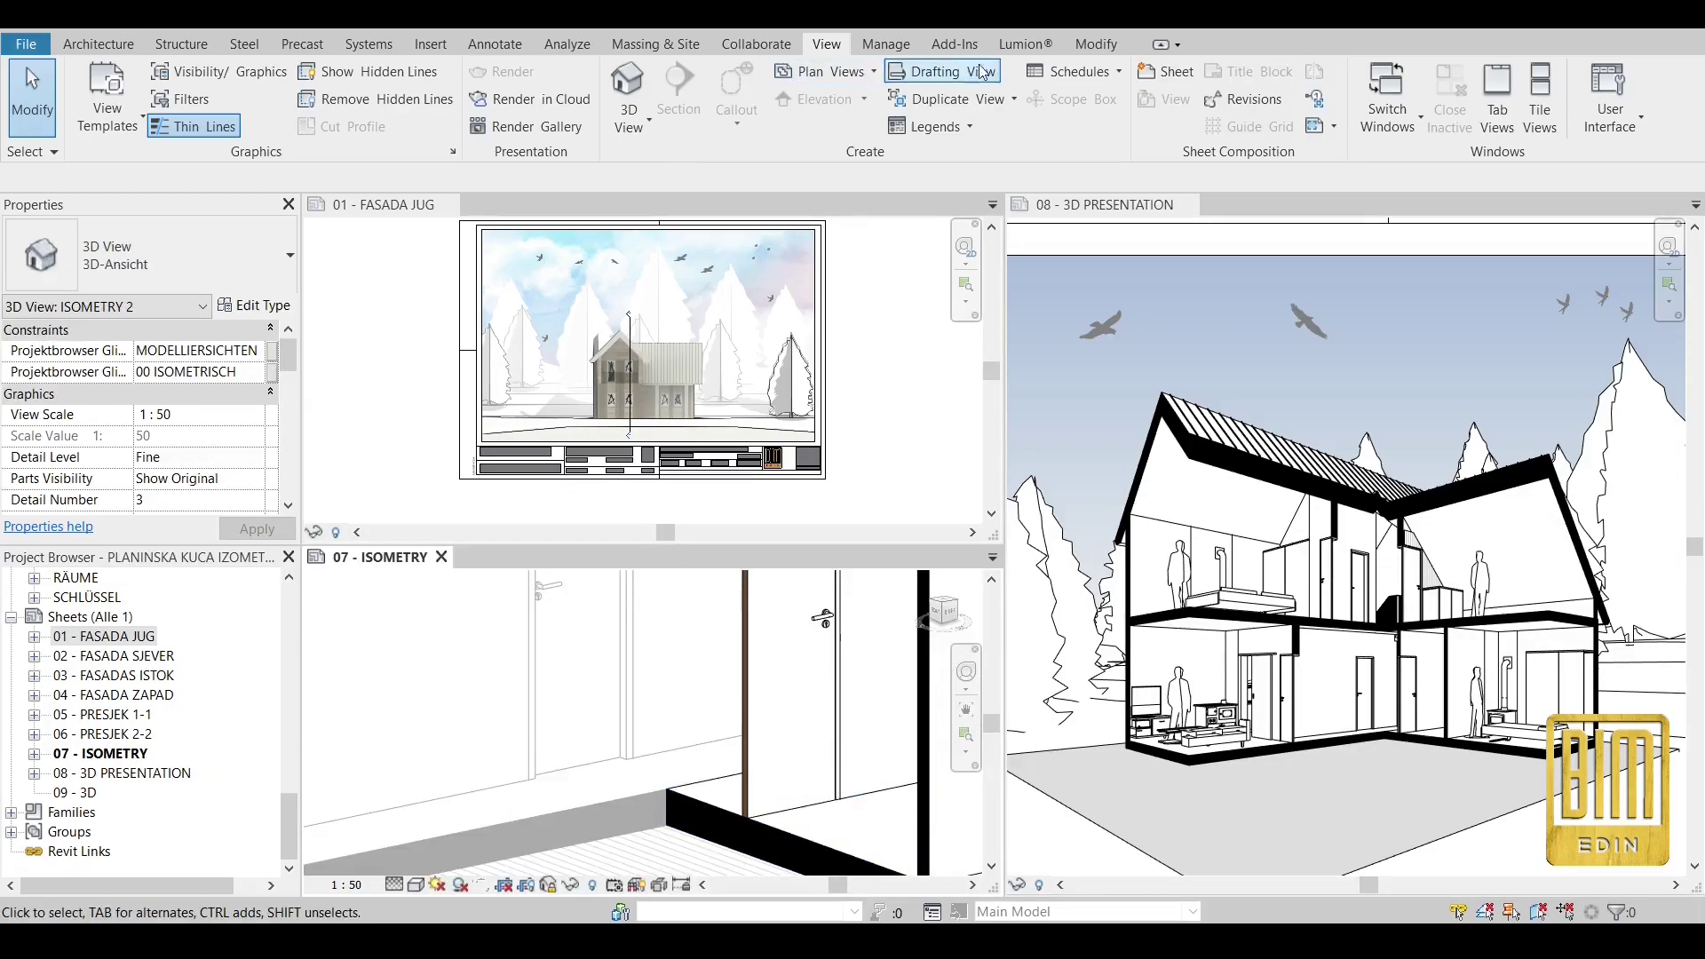
pyautogui.click(1096, 43)
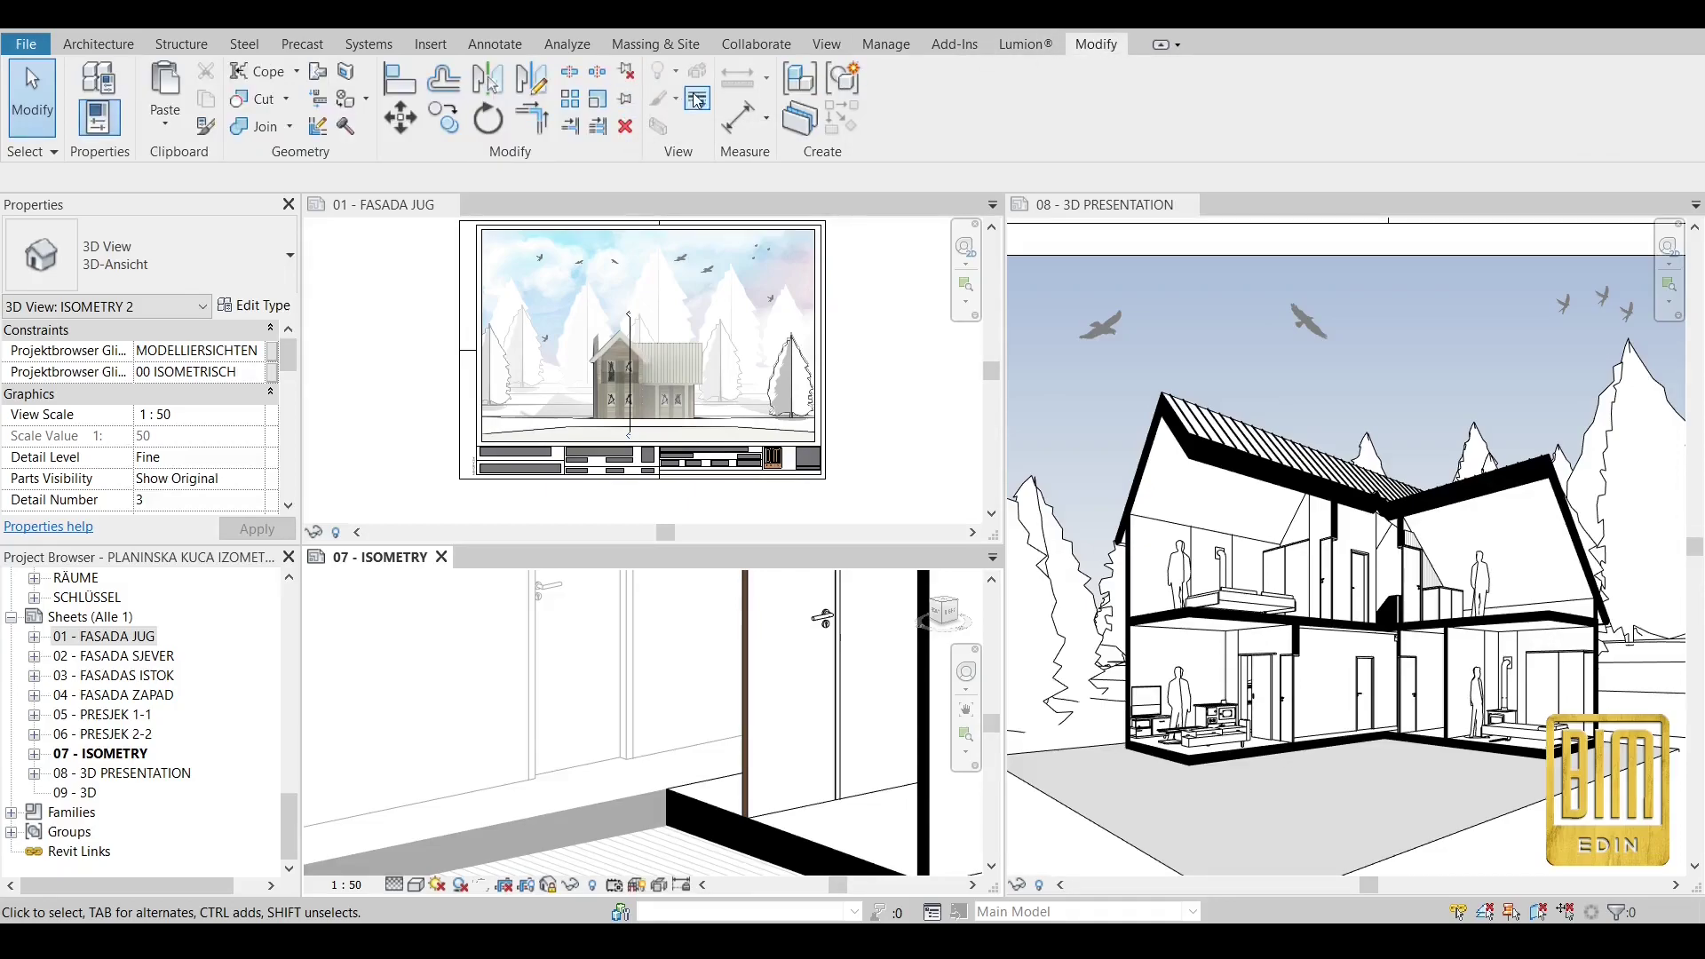
pyautogui.click(698, 100)
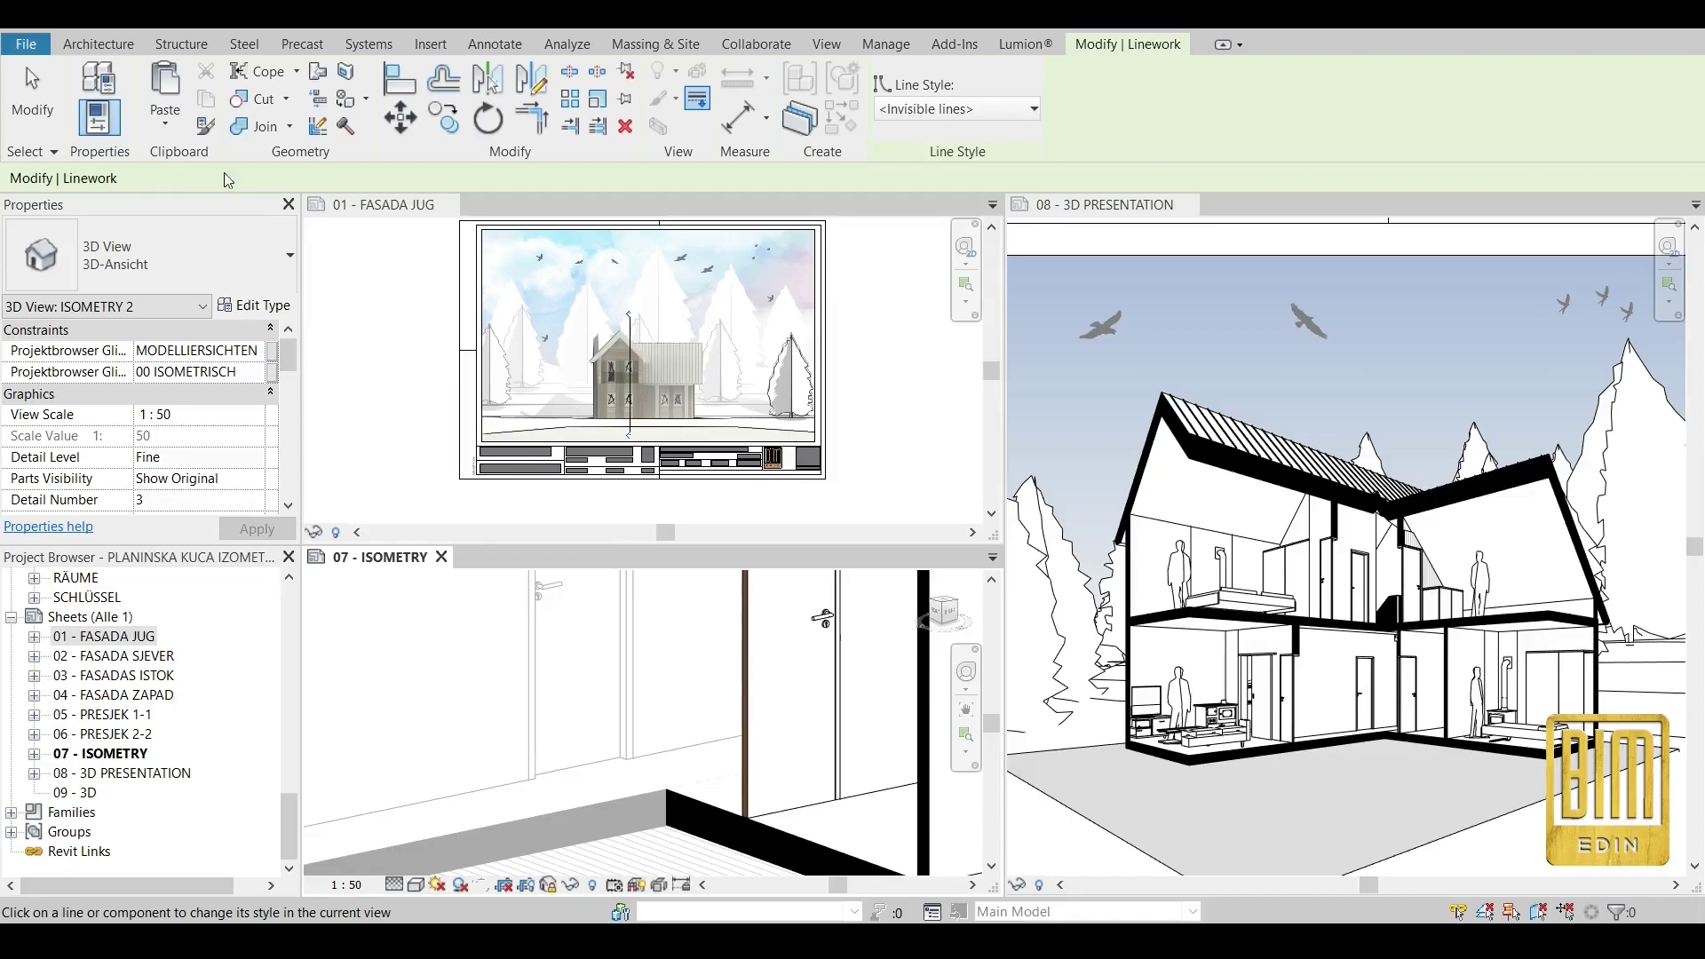
pyautogui.click(32, 98)
pyautogui.scroll(-2, 693, 688)
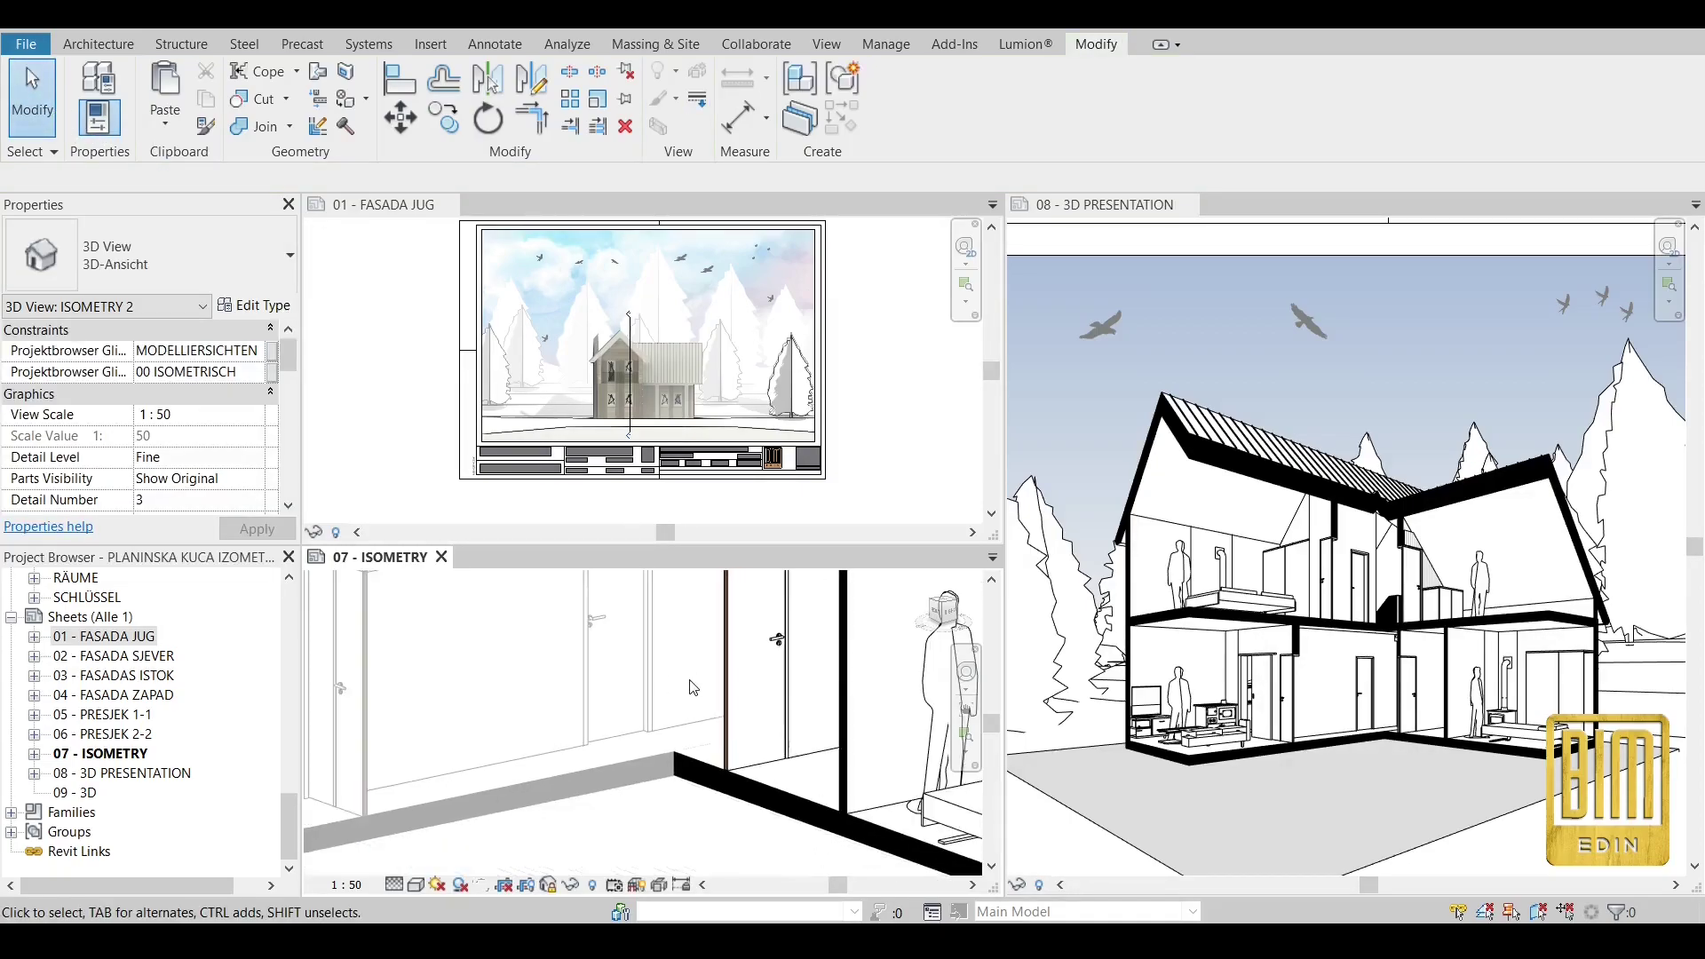
pyautogui.scroll(-8, 693, 689)
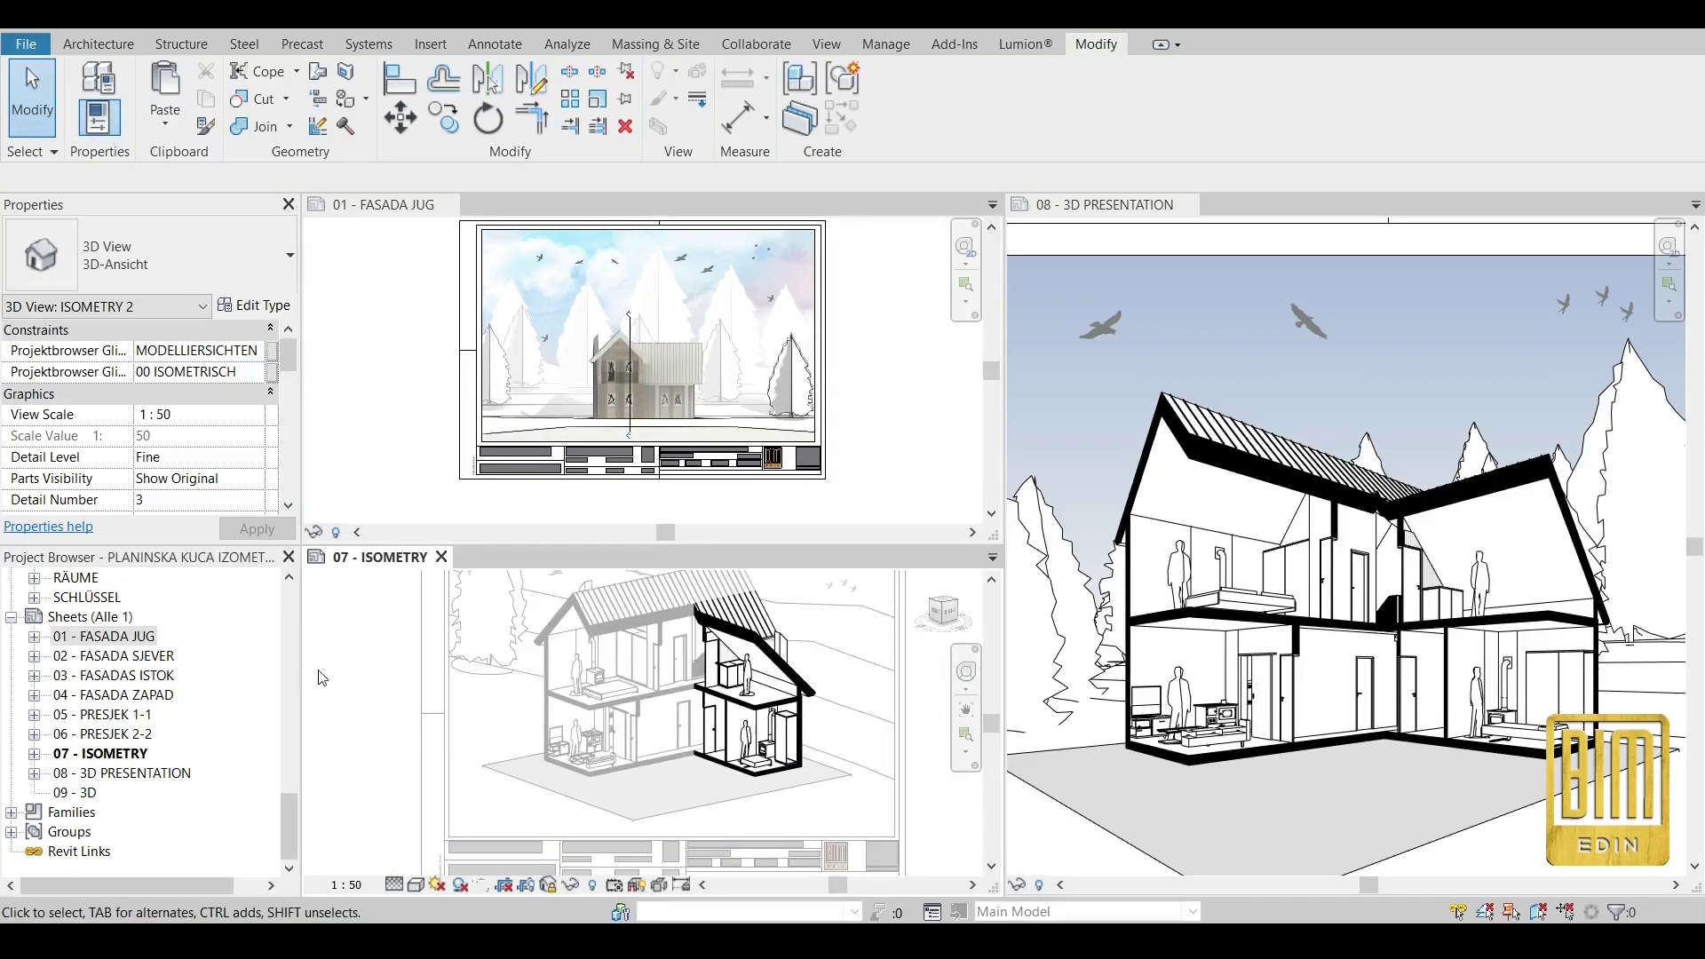
pyautogui.doubleClick(356, 673)
# Activate the ISOMETRY 1 viewport and override the STB 200 floor's front cut edge near the inner corner with <Invisible lines> linework.
pyautogui.scroll(5, 691, 748)
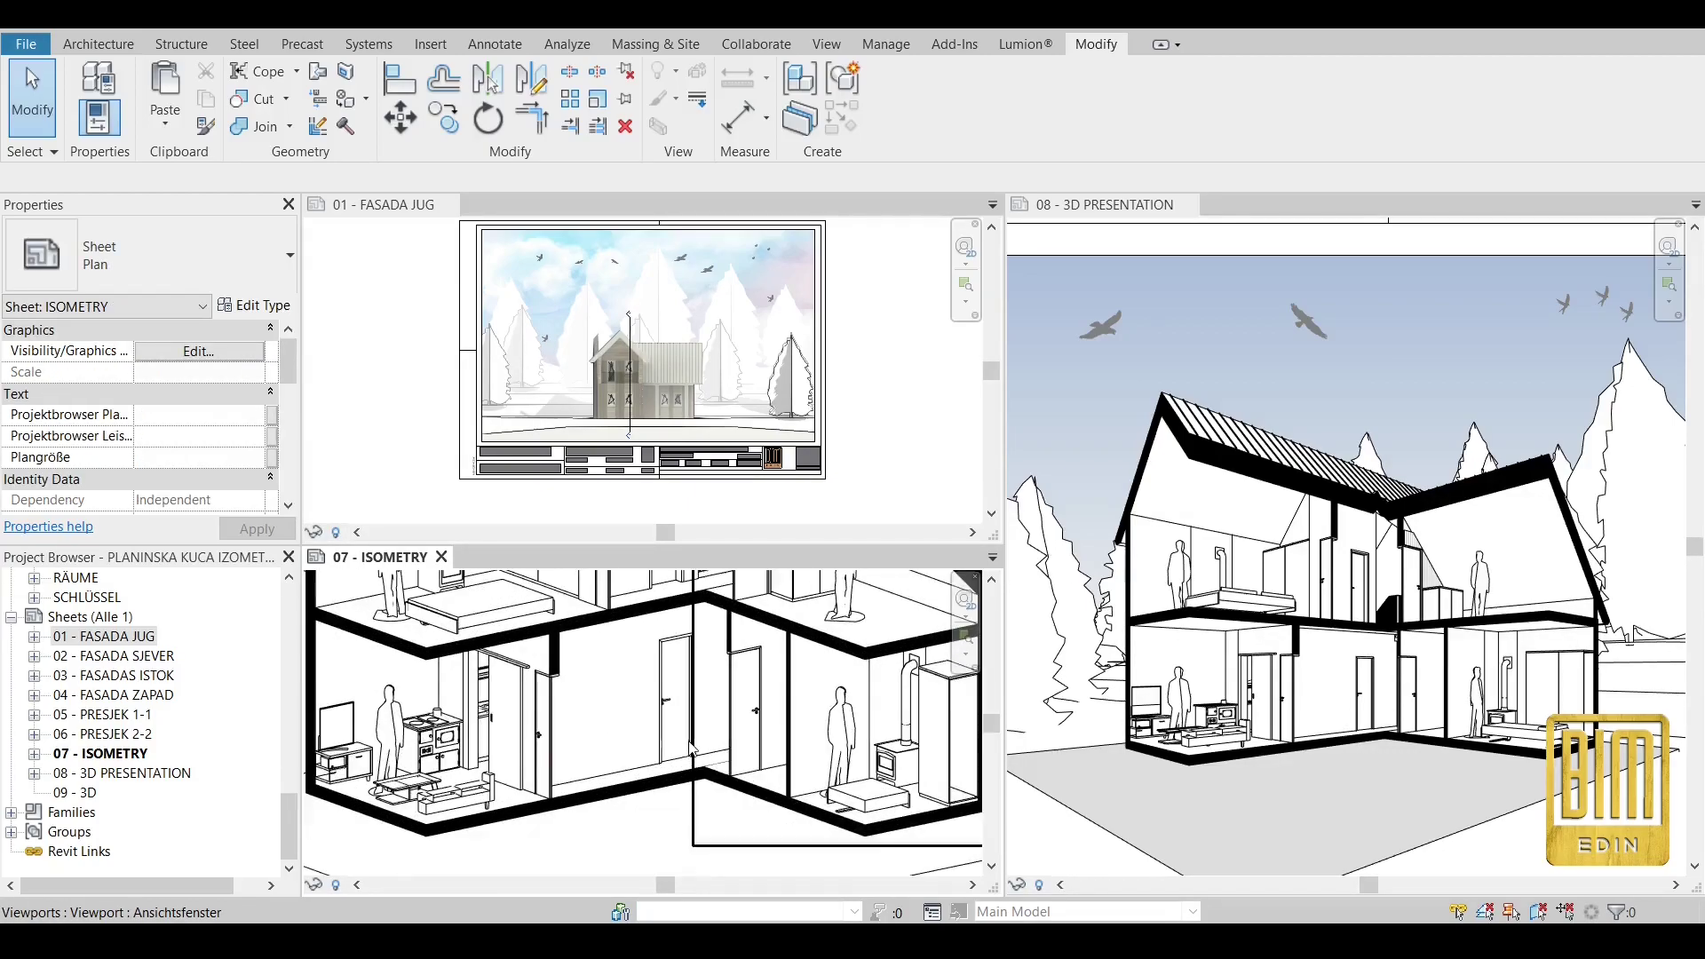
pyautogui.doubleClick(638, 781)
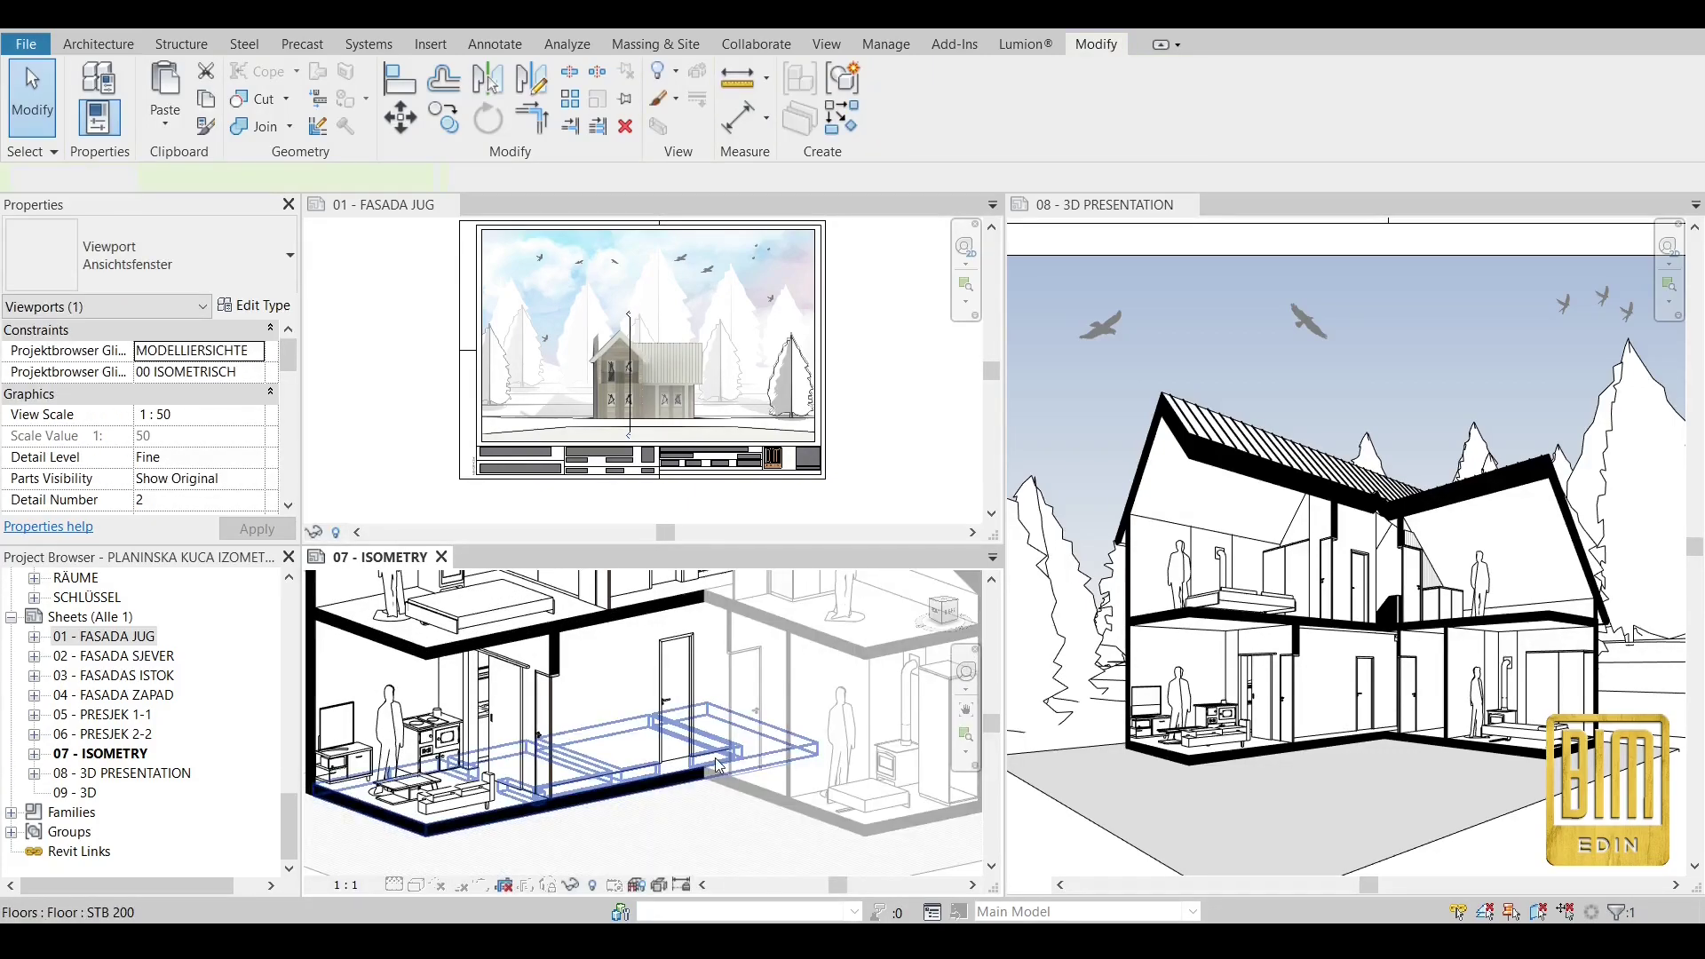
pyautogui.scroll(4, 716, 721)
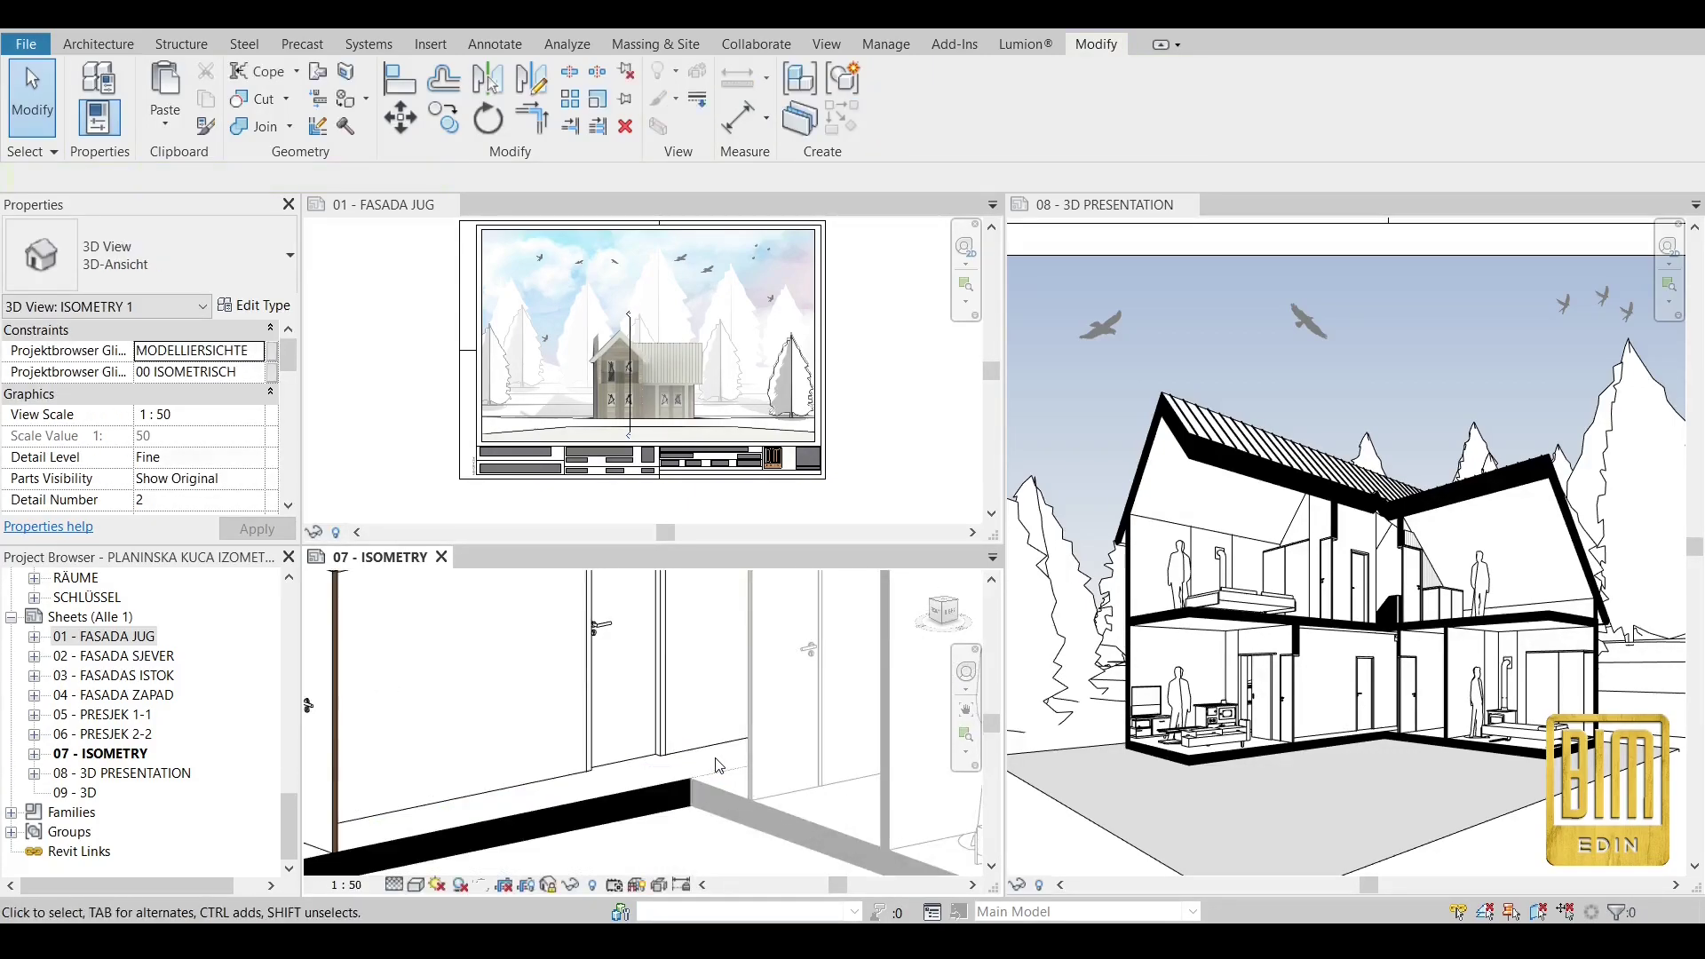
pyautogui.click(697, 98)
pyautogui.click(645, 794)
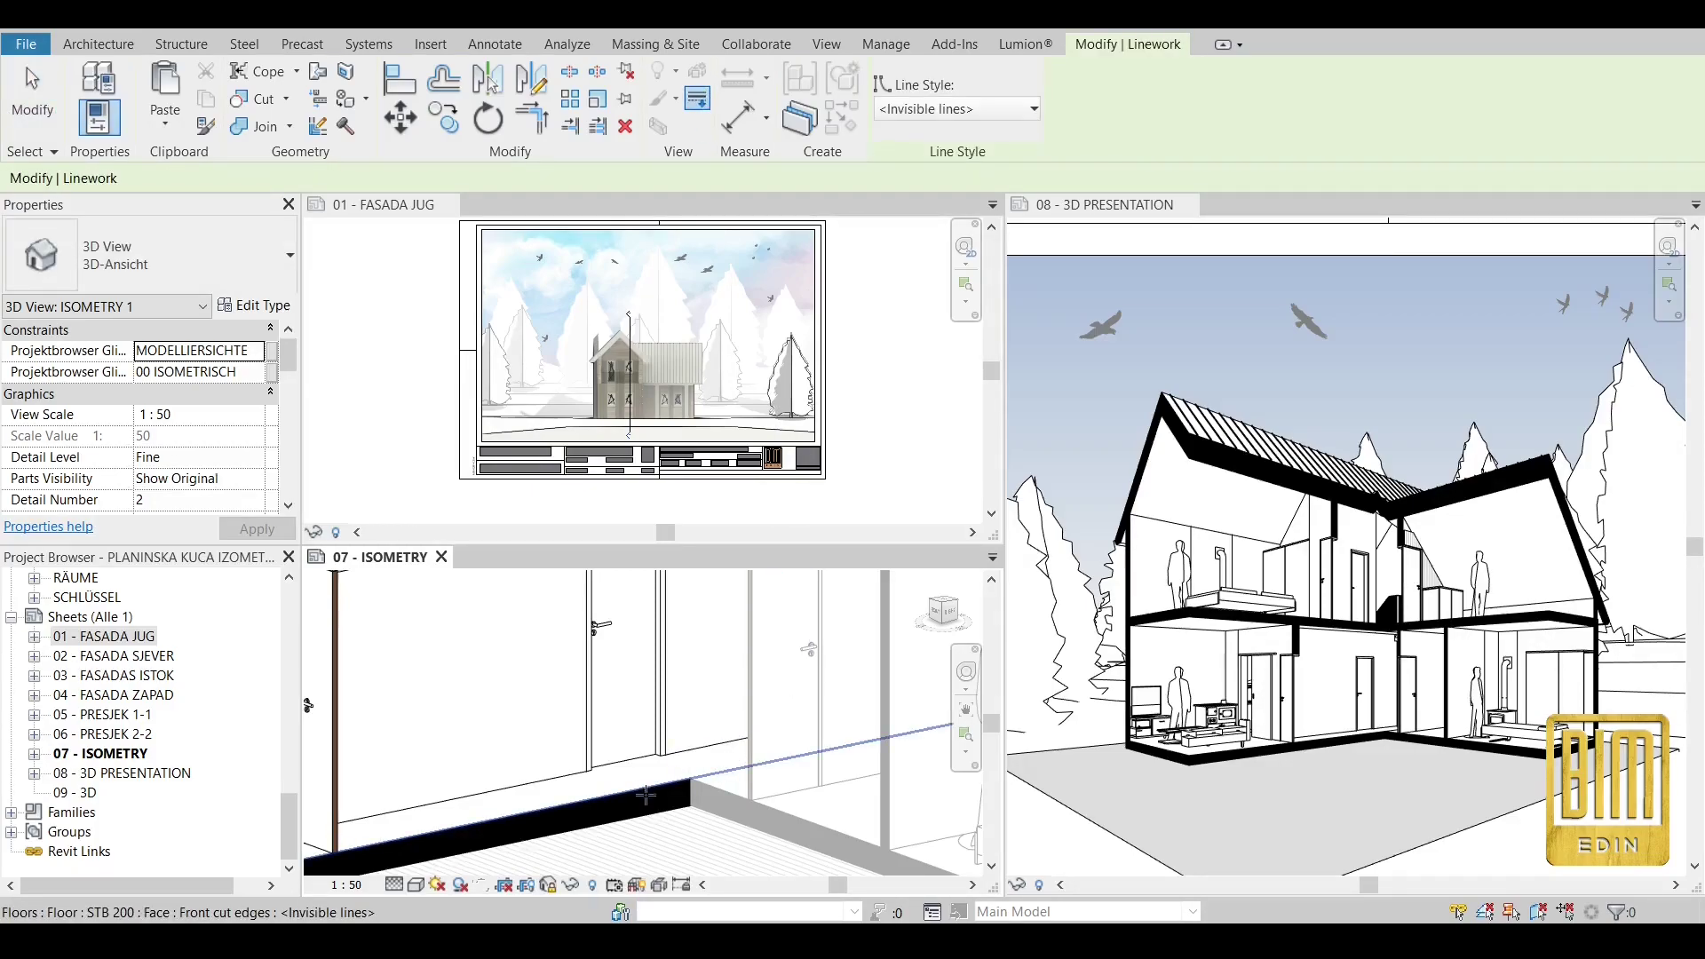
pyautogui.click(33, 93)
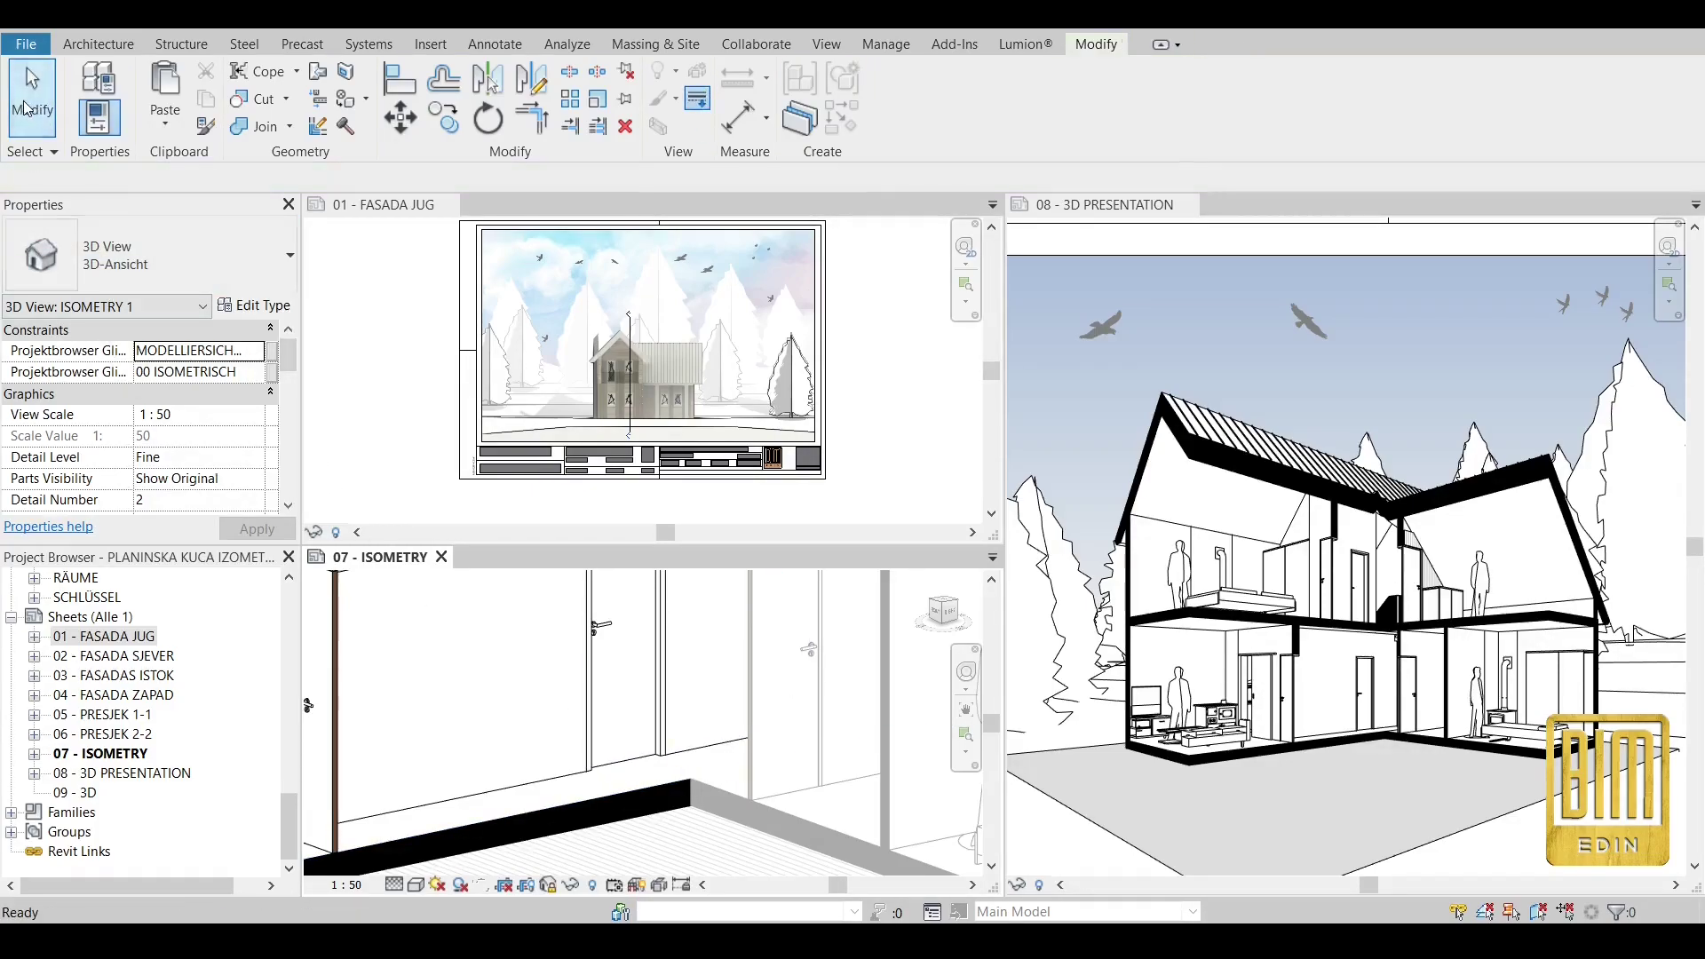
pyautogui.scroll(-5, 734, 742)
pyautogui.scroll(-2, 733, 743)
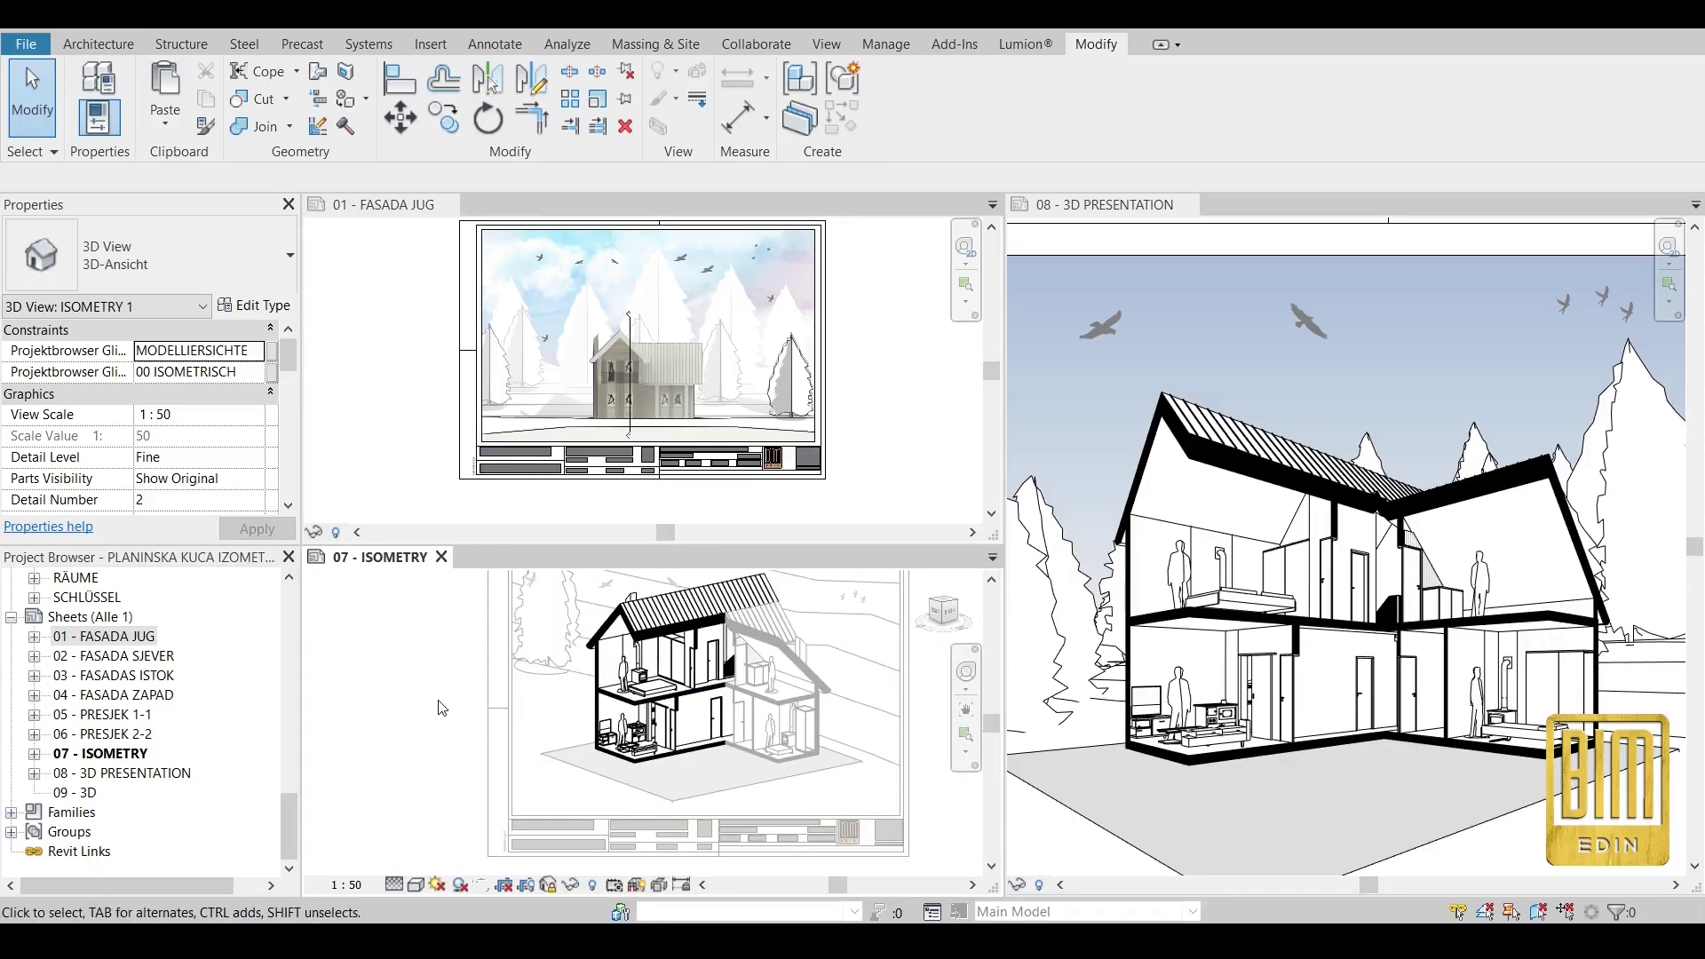
# Activate the ISOMETRY 2 viewport, override the STB 200 floor's front cut edge with <Invisible lines> linework, and deactivate the view.
pyautogui.doubleClick(424, 702)
pyautogui.scroll(5, 767, 734)
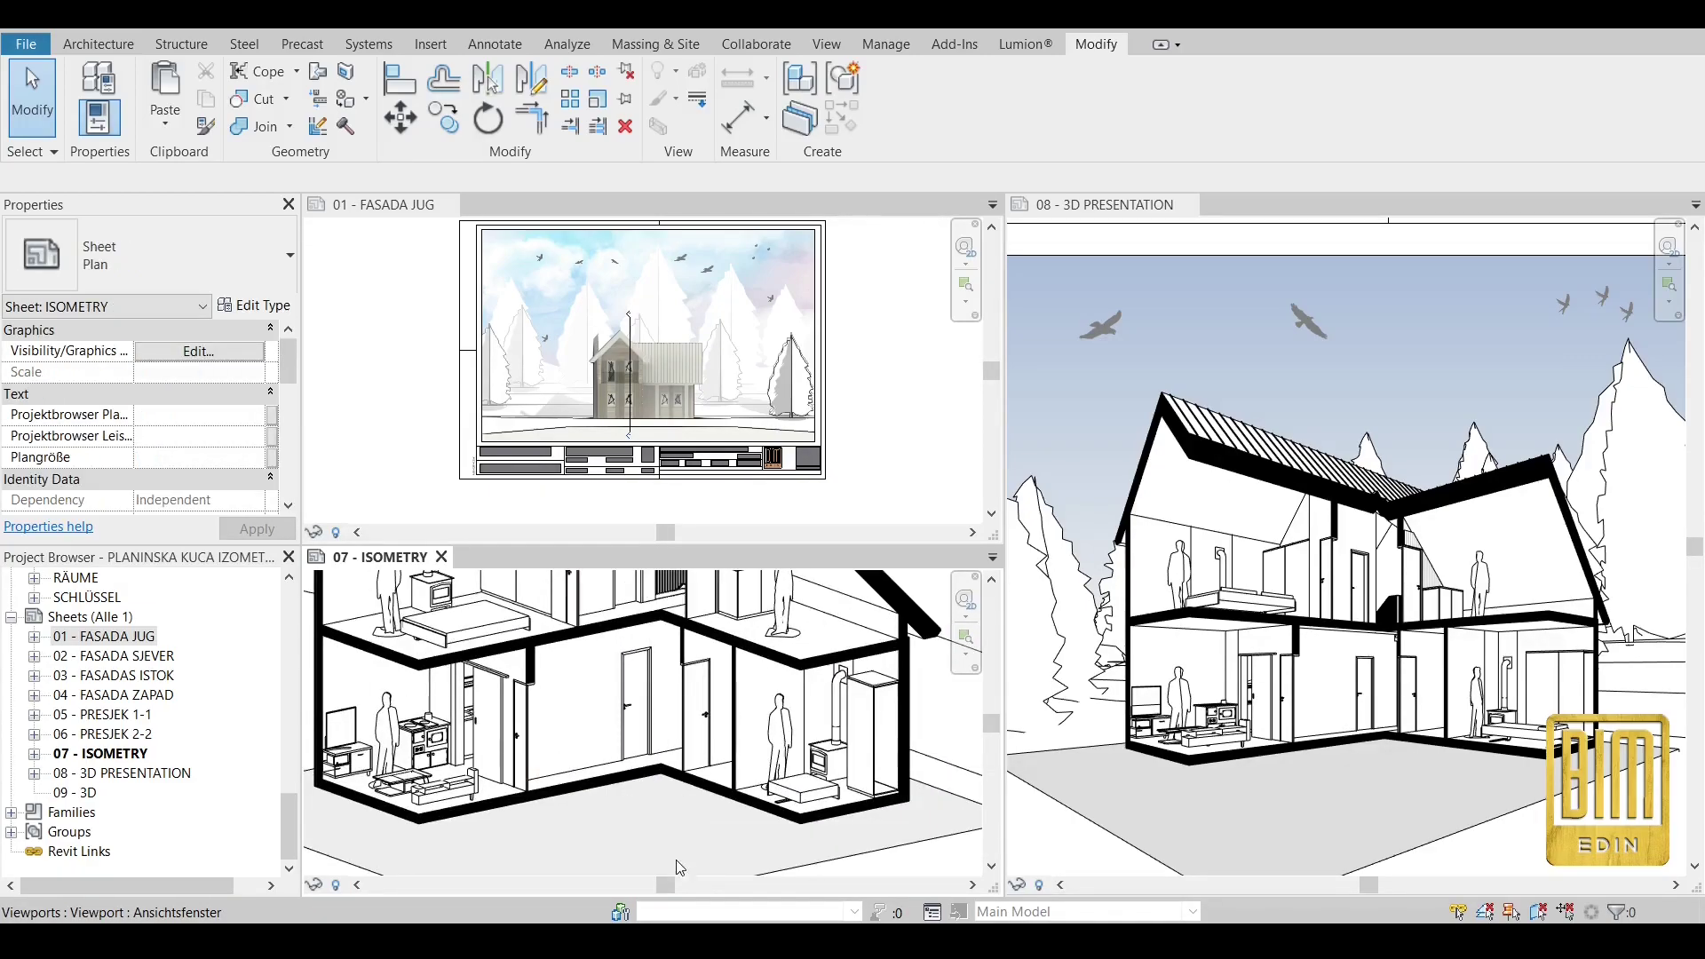
pyautogui.scroll(5, 689, 672)
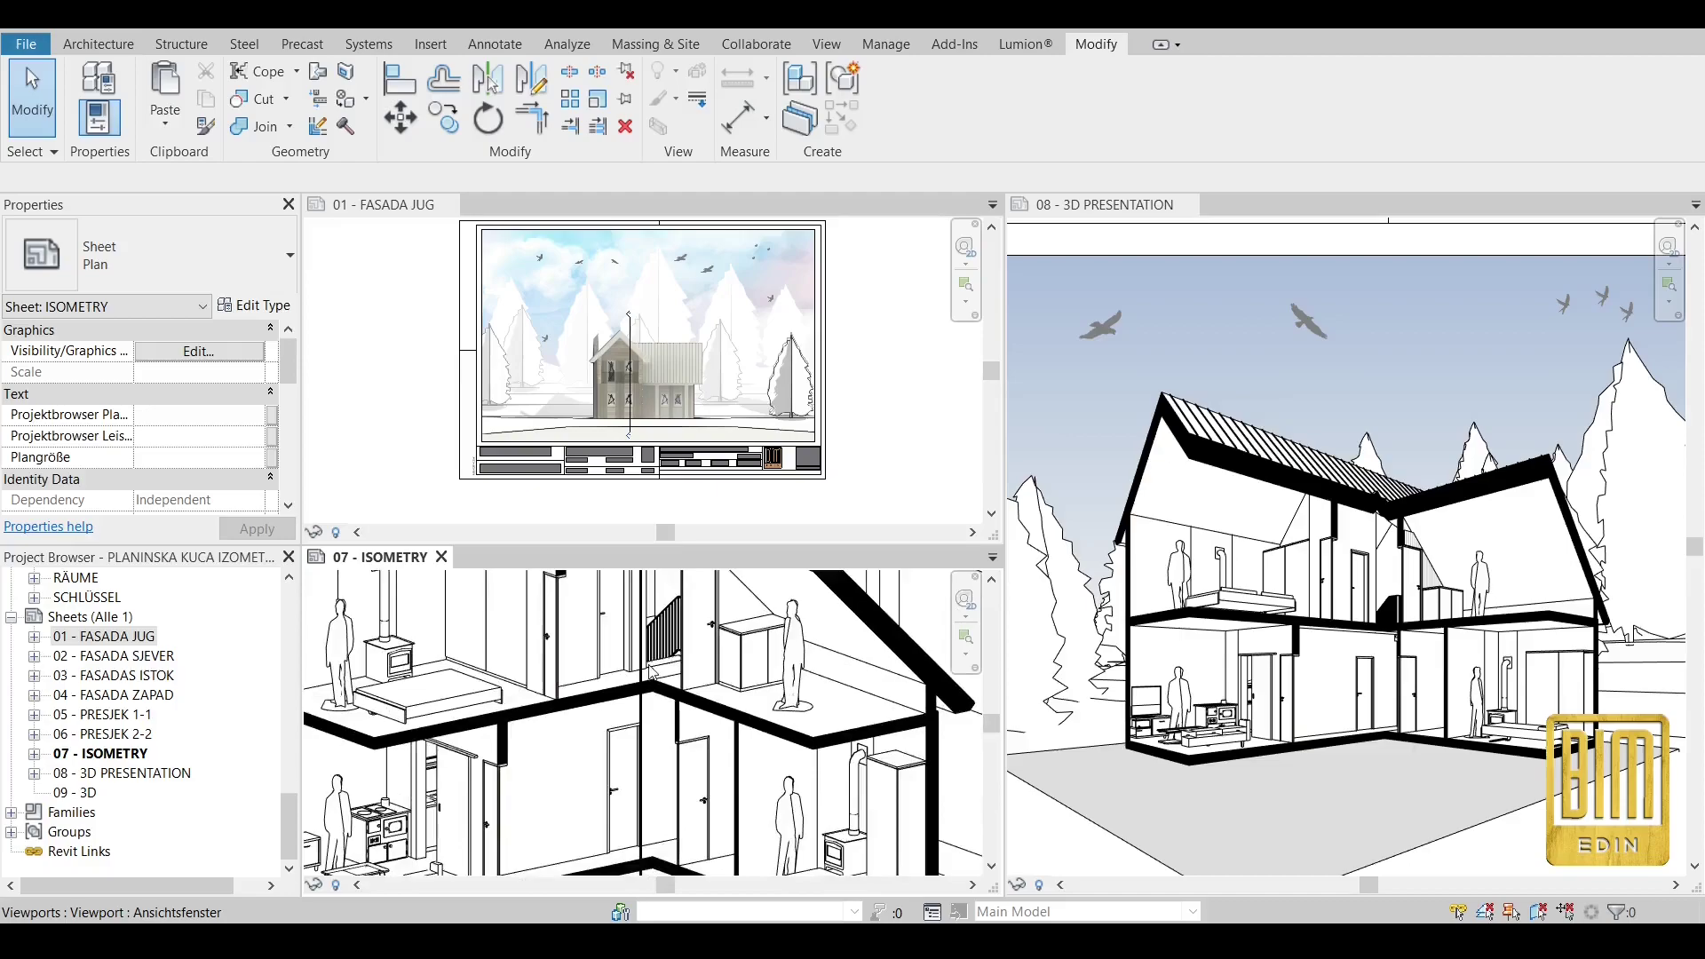
pyautogui.doubleClick(696, 692)
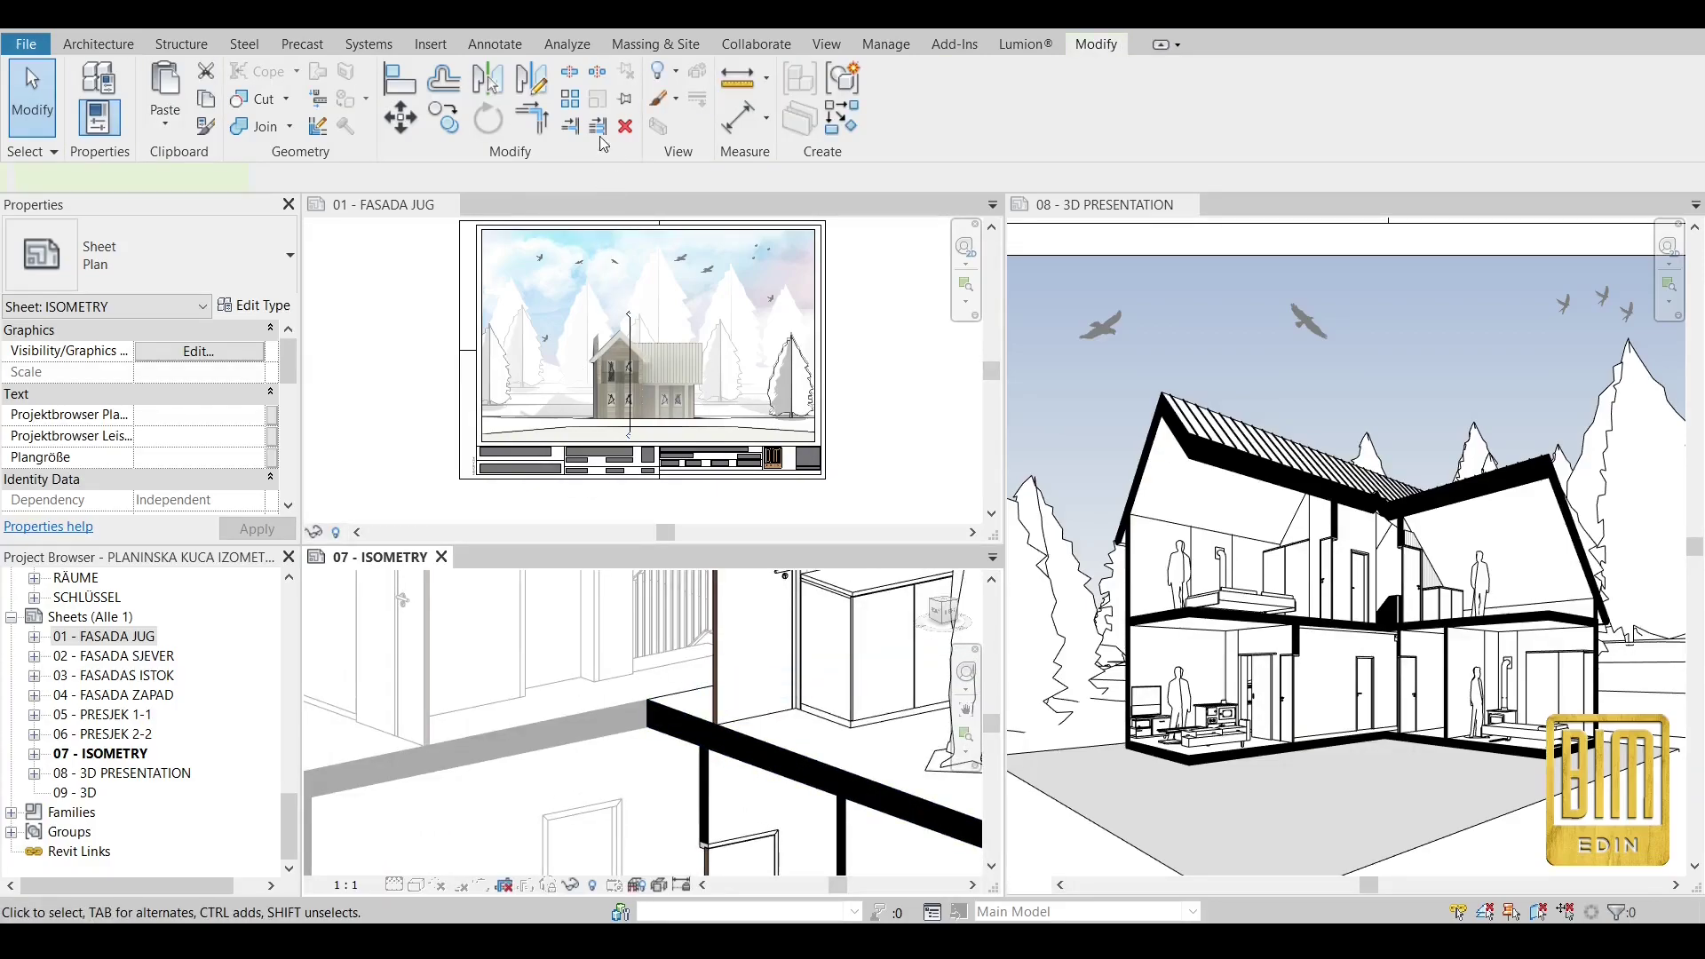
pyautogui.click(698, 99)
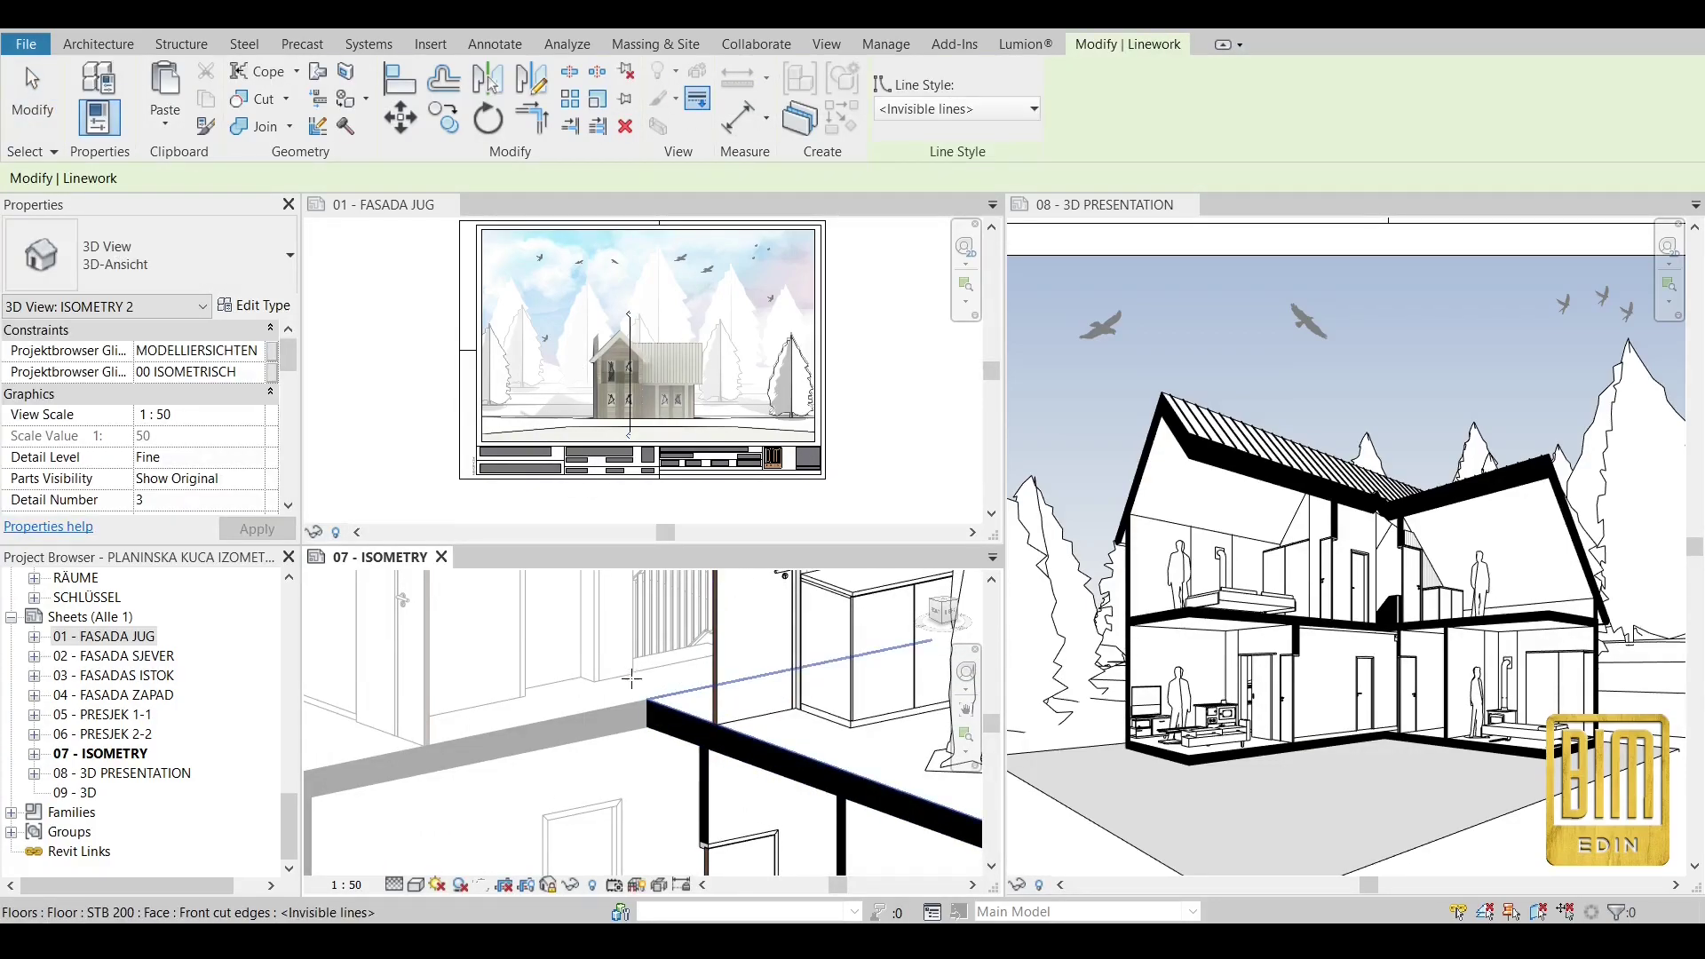
pyautogui.click(699, 687)
pyautogui.press('Escape')
pyautogui.press('Escape')
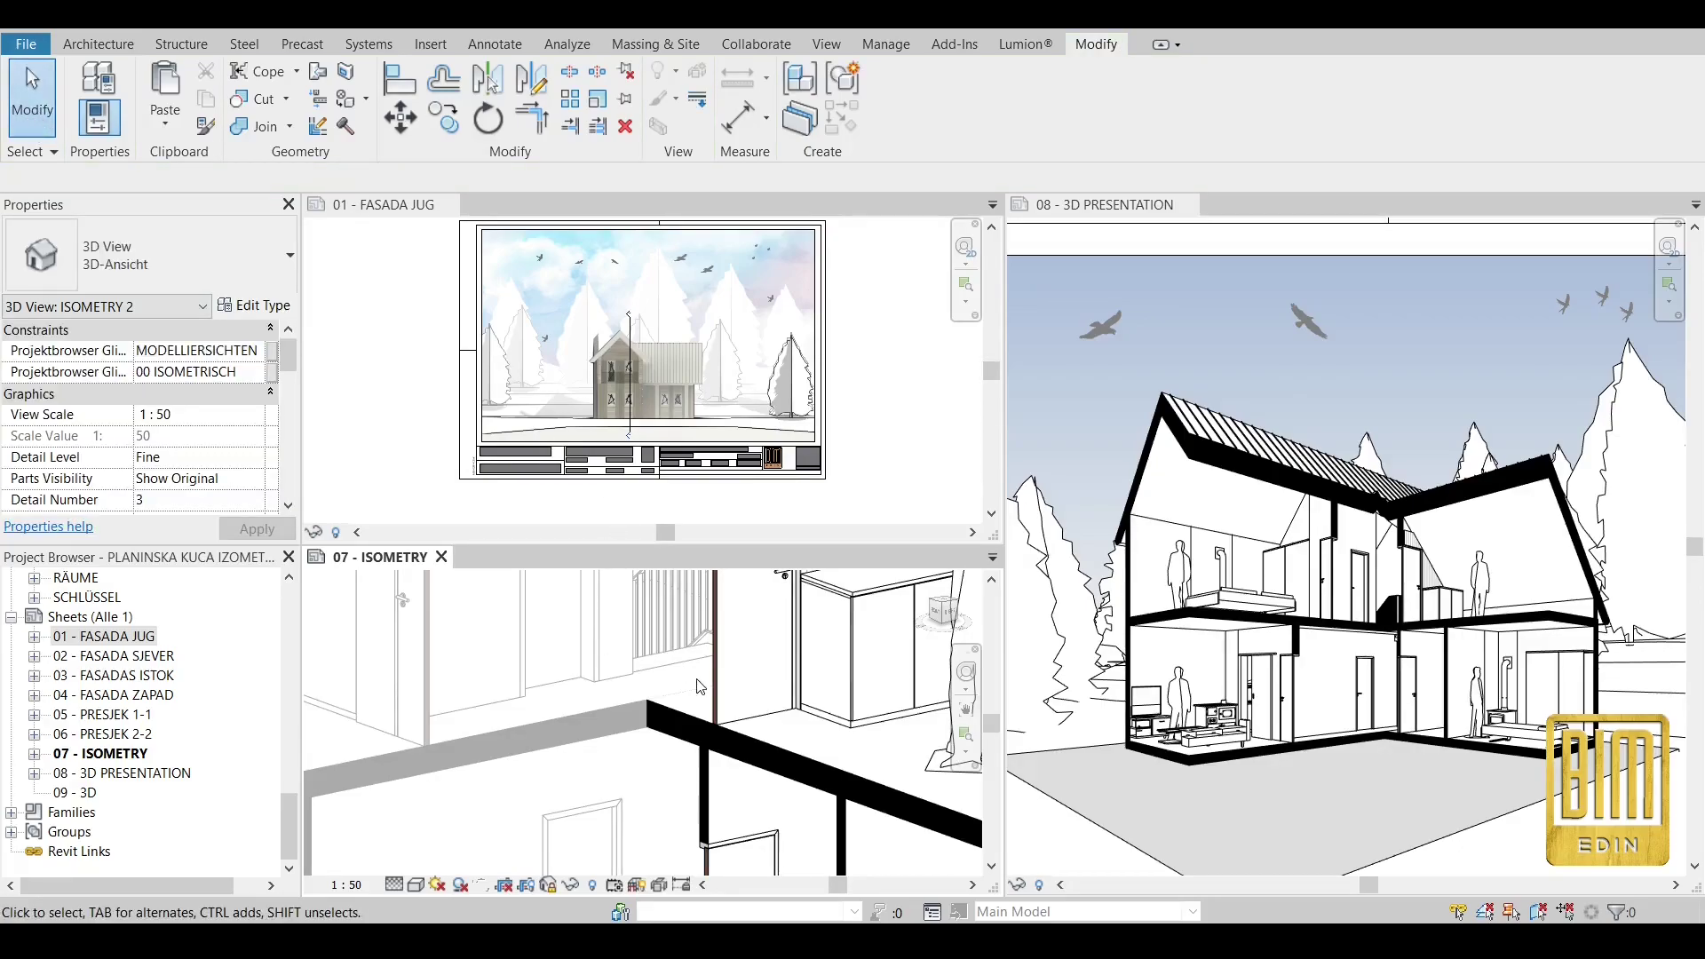
pyautogui.scroll(-5, 583, 693)
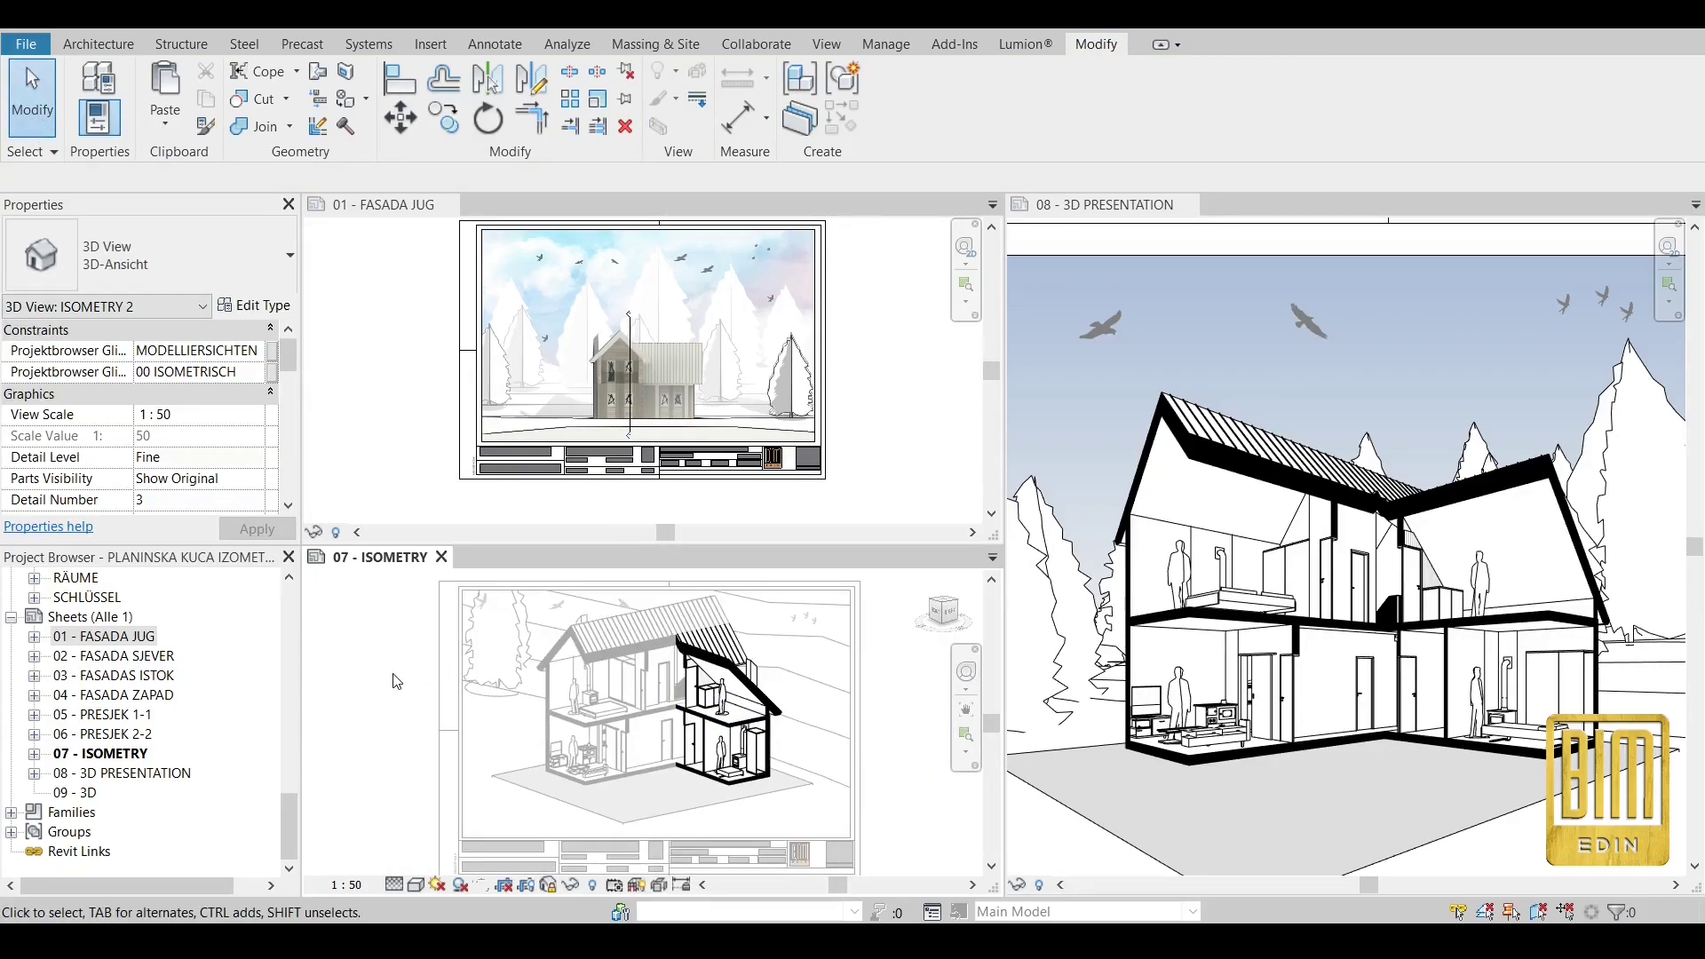
pyautogui.doubleClick(397, 681)
pyautogui.scroll(2, 613, 708)
pyautogui.doubleClick(613, 708)
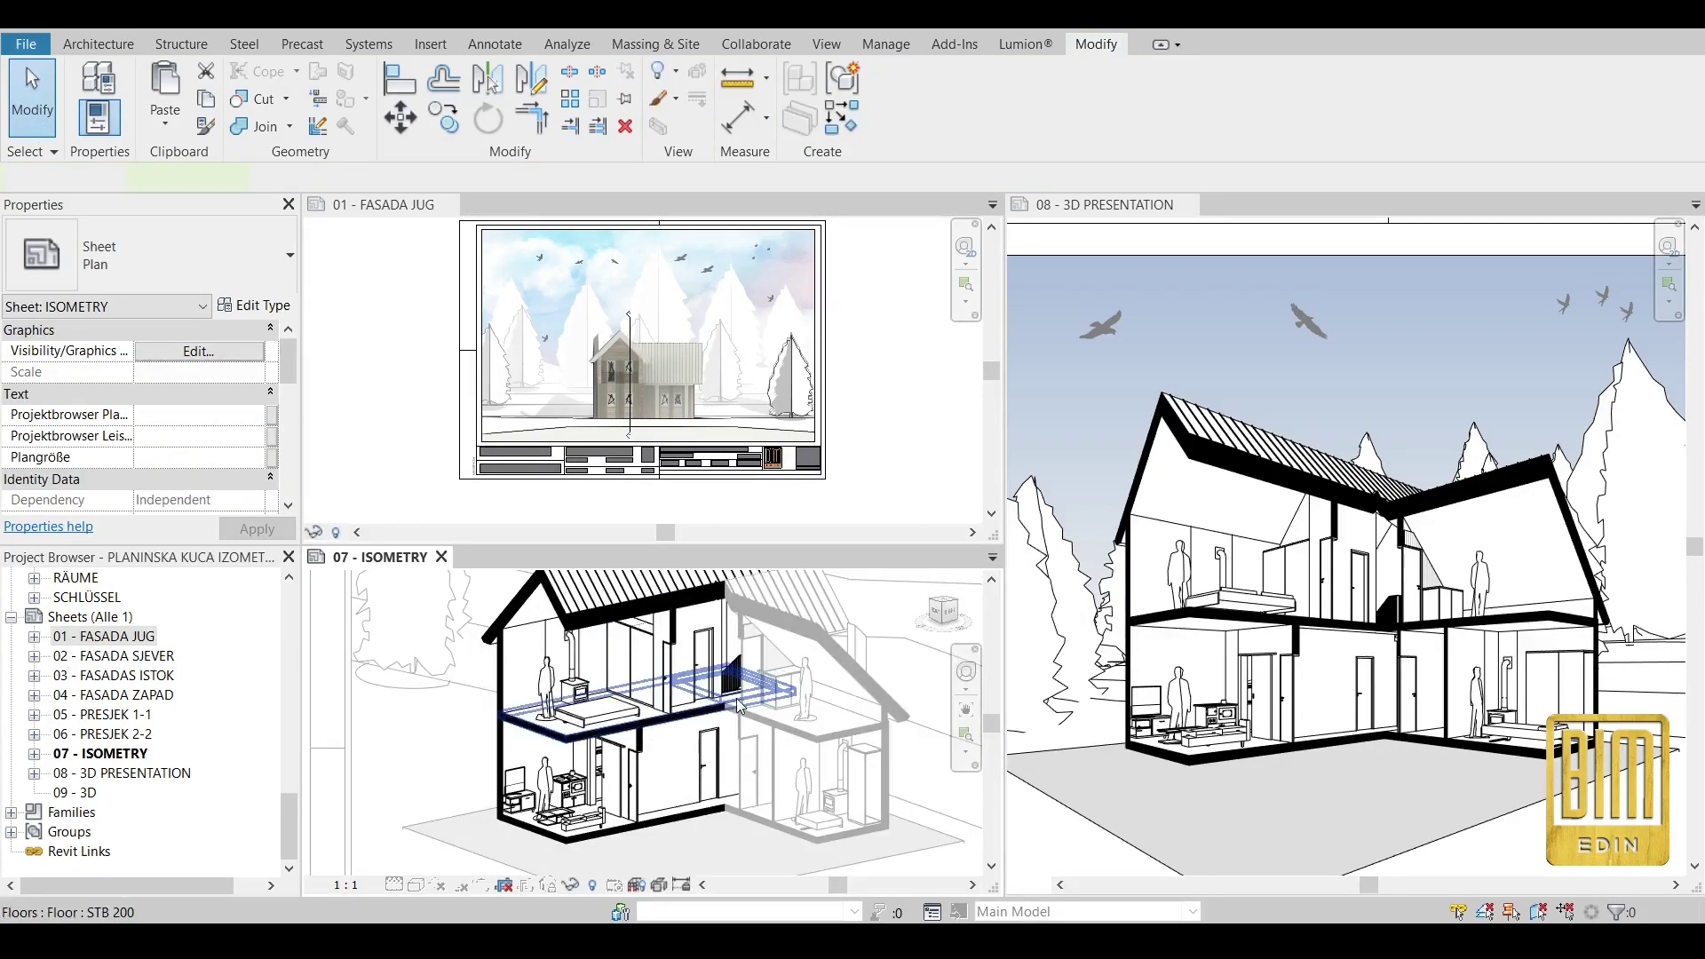
pyautogui.scroll(3, 743, 706)
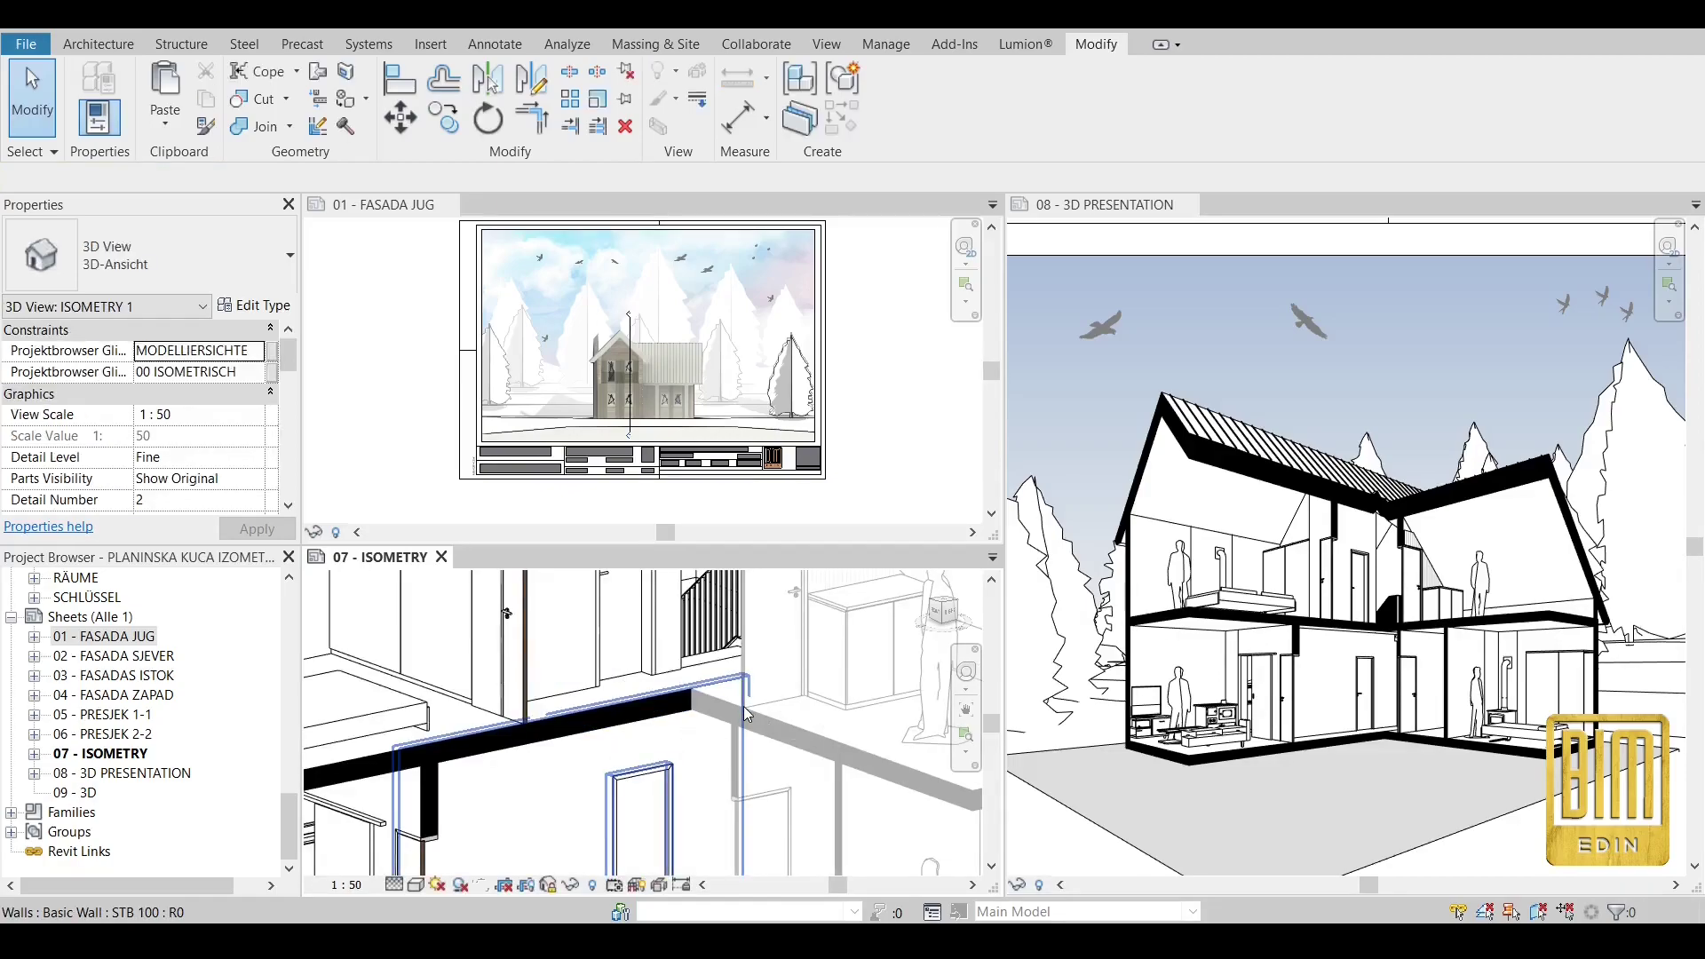
pyautogui.click(700, 101)
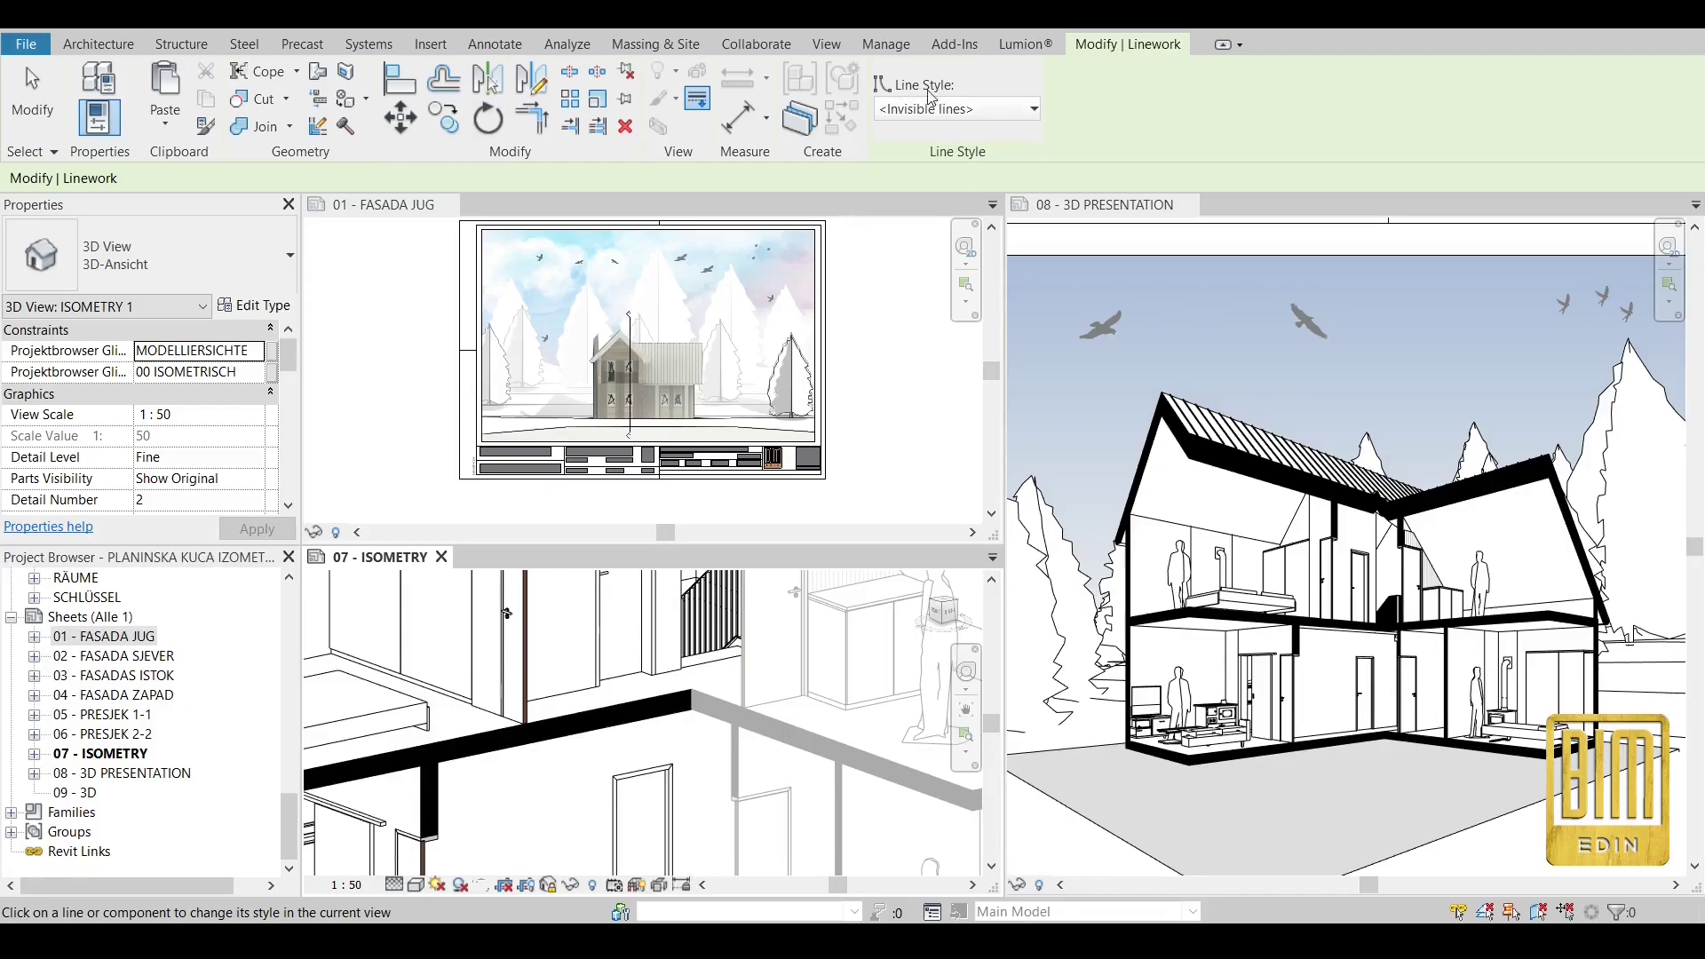
pyautogui.scroll(-6, 725, 742)
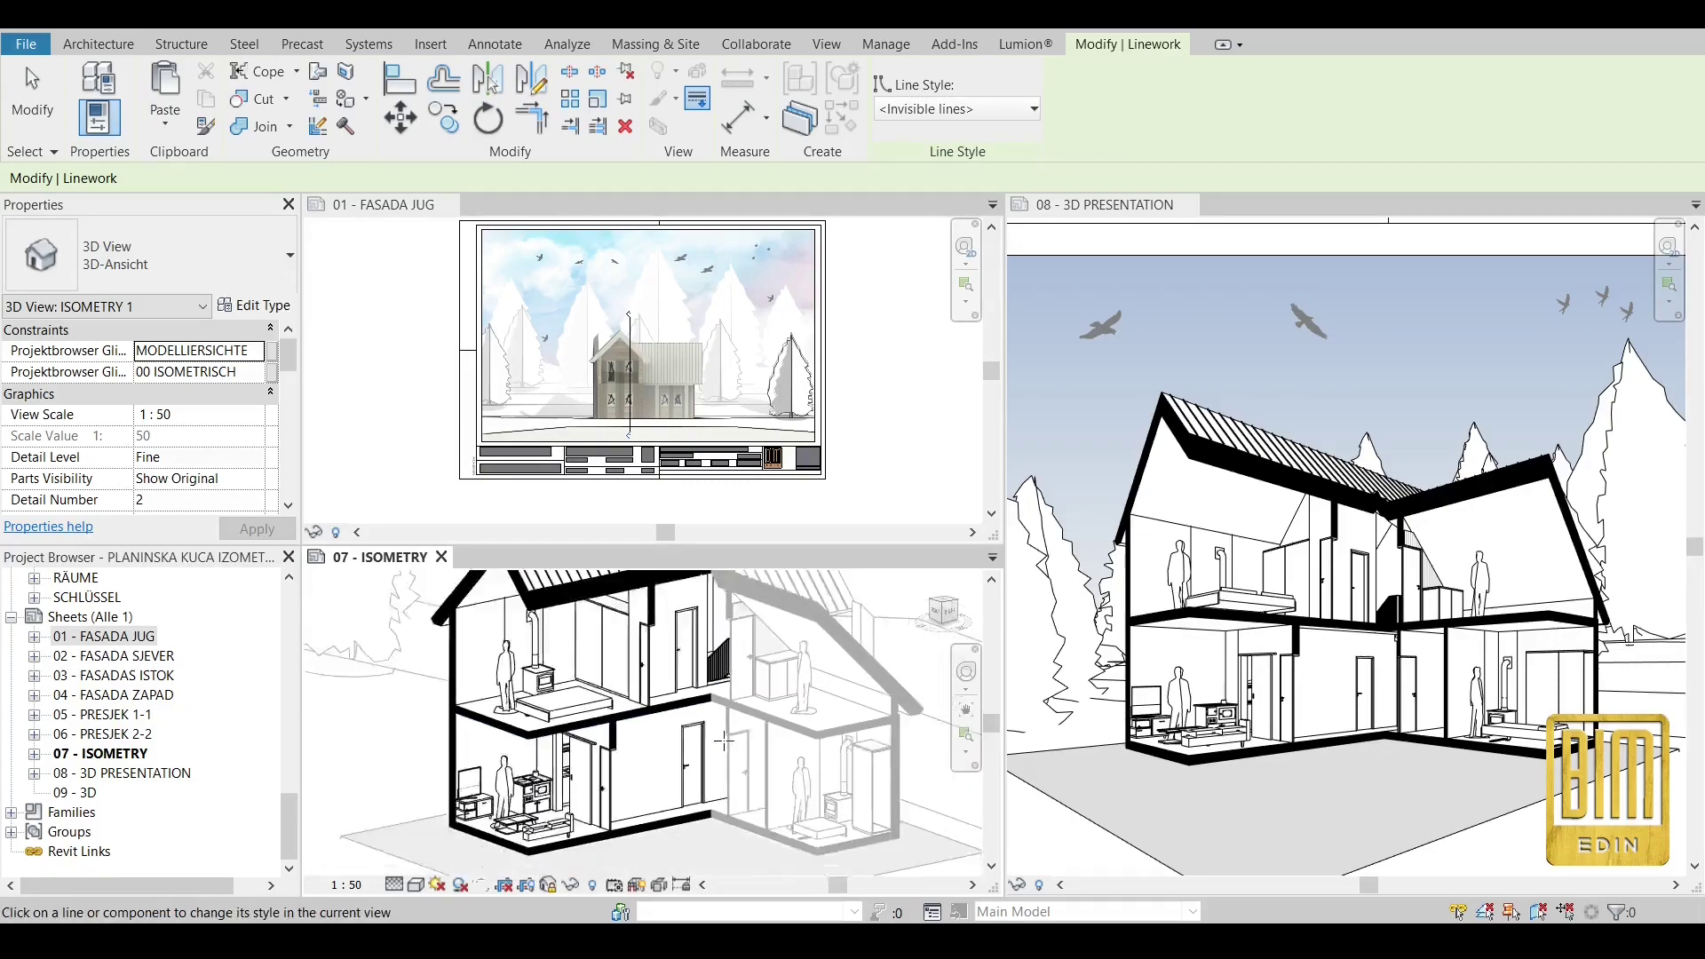
pyautogui.click(32, 93)
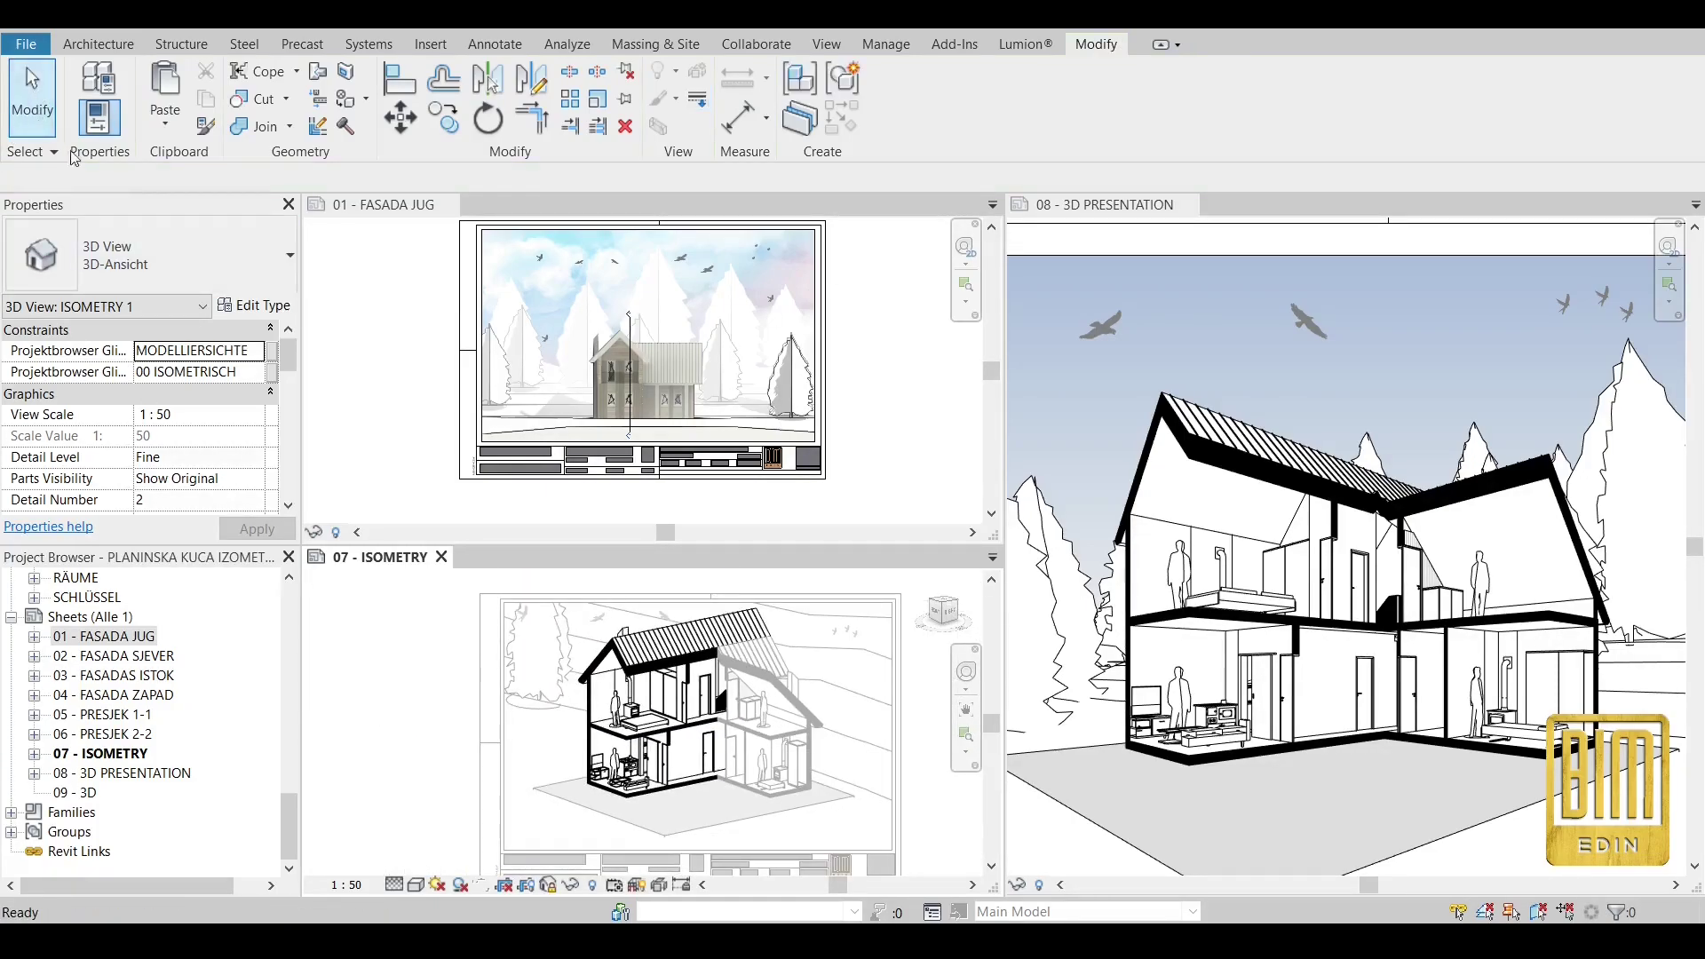
pyautogui.doubleClick(398, 672)
# Close sheet 01 - FASADA JUG, keeping sheets 07 - ISOMETRY and 08 - 3D PRESENTATION open side by side.
pyautogui.scroll(4, 694, 751)
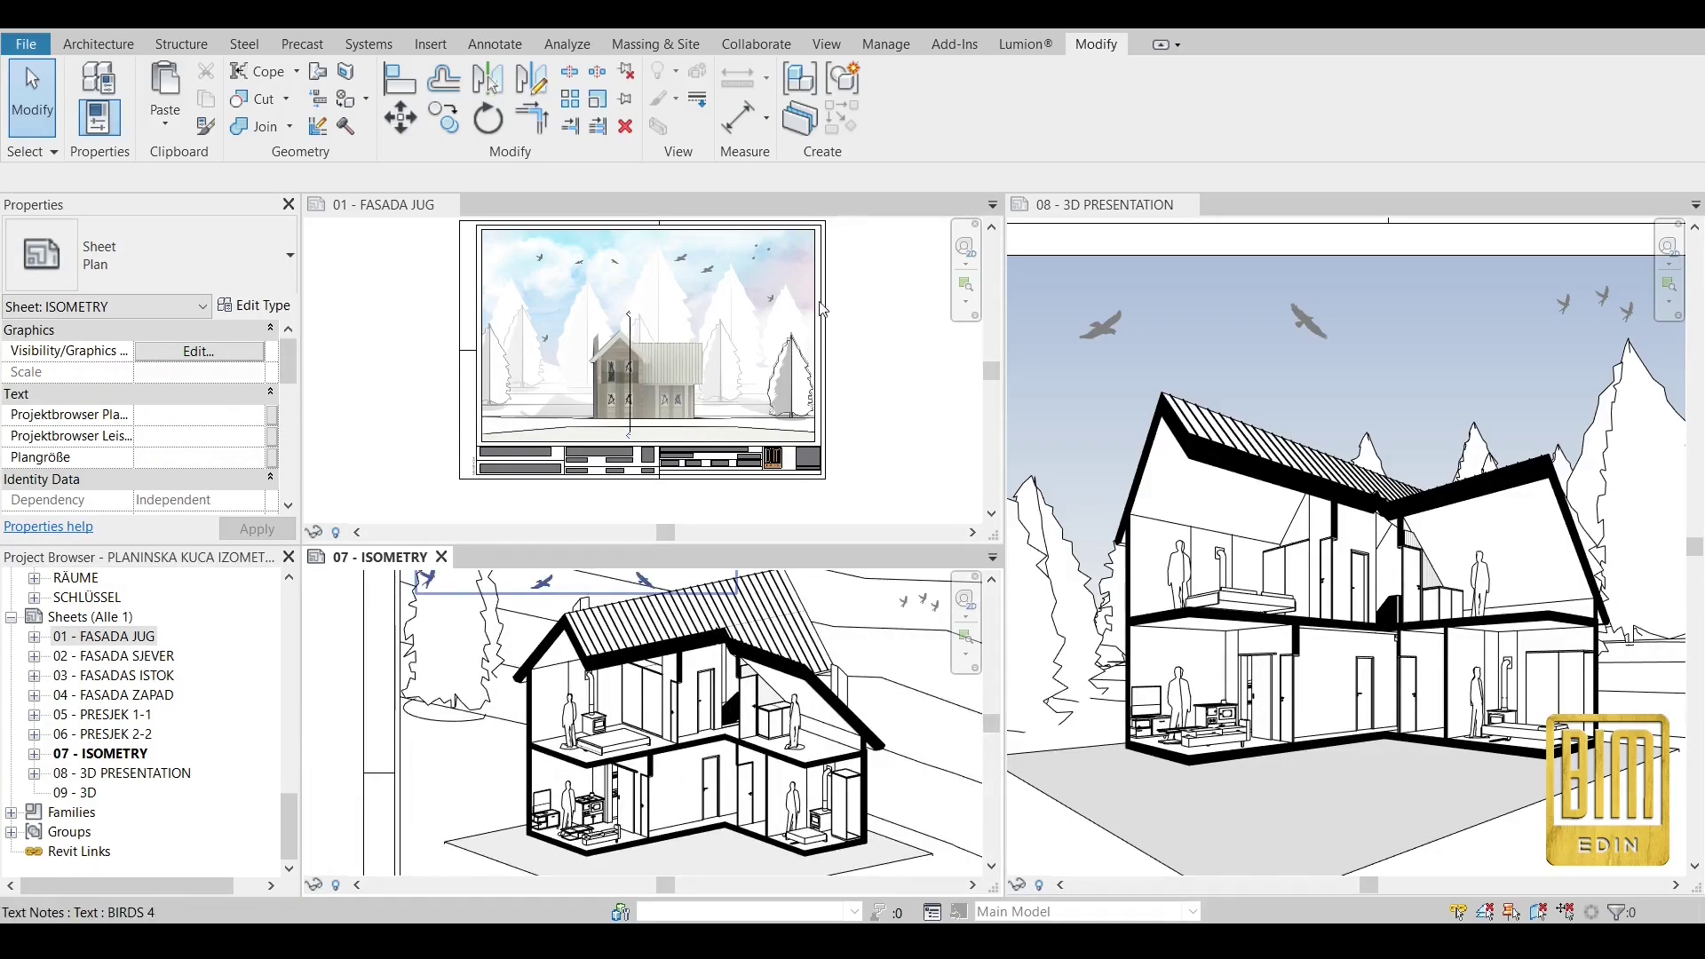
pyautogui.click(390, 205)
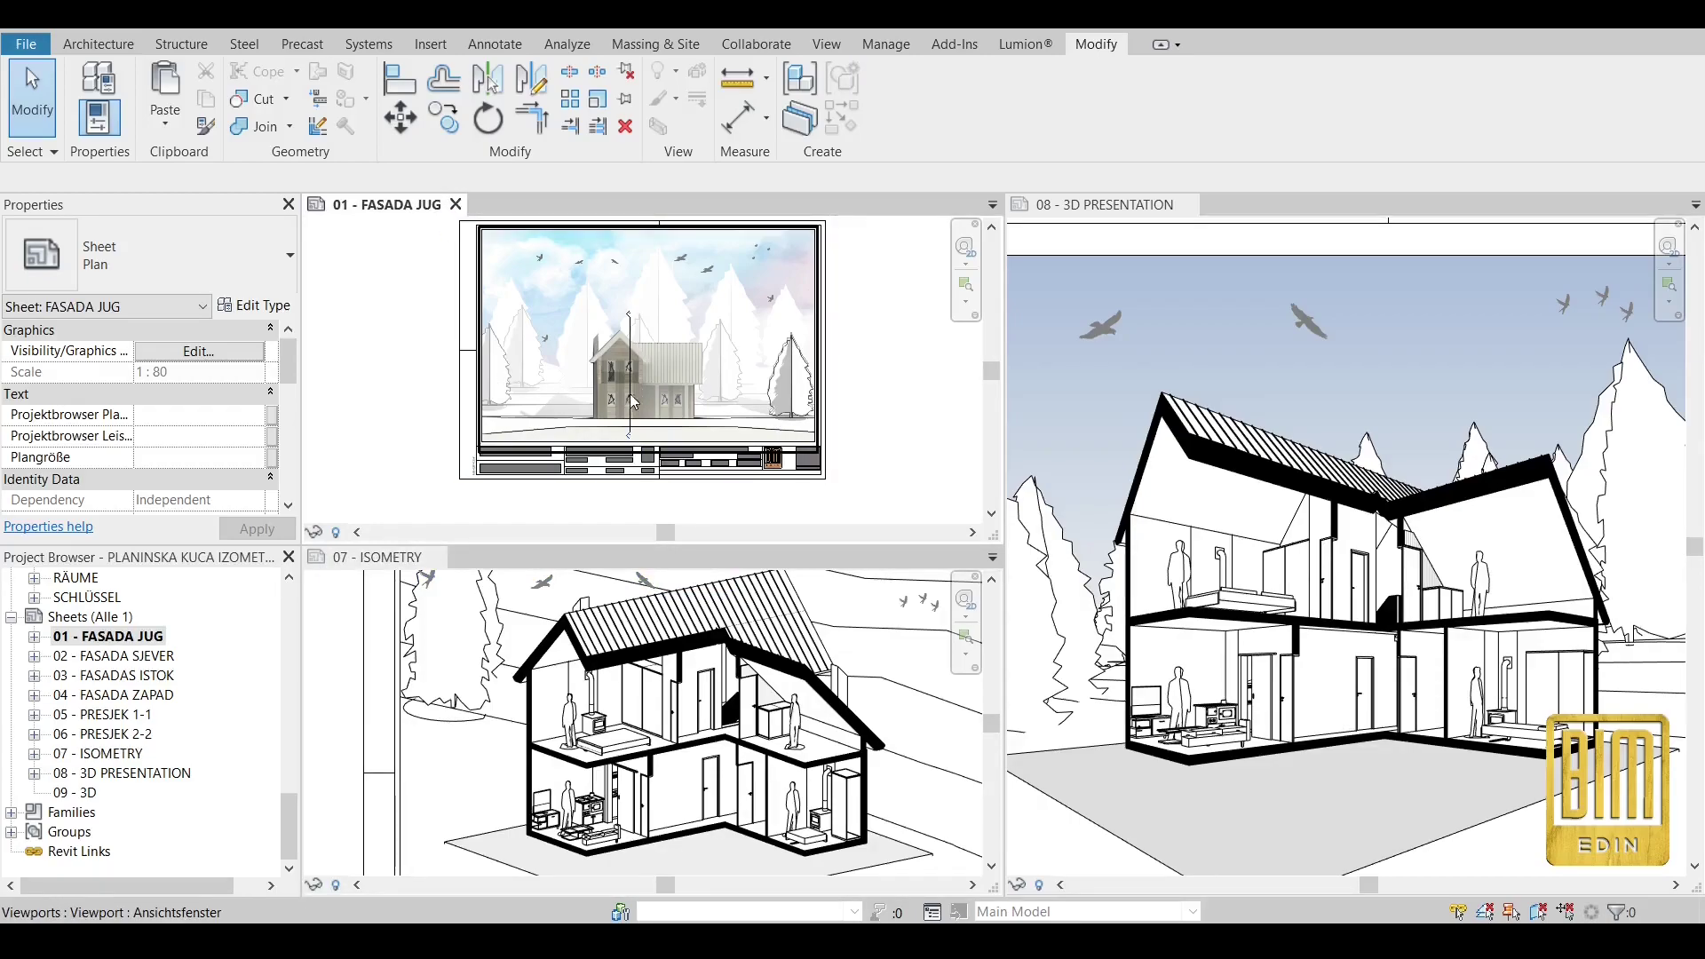
pyautogui.click(455, 204)
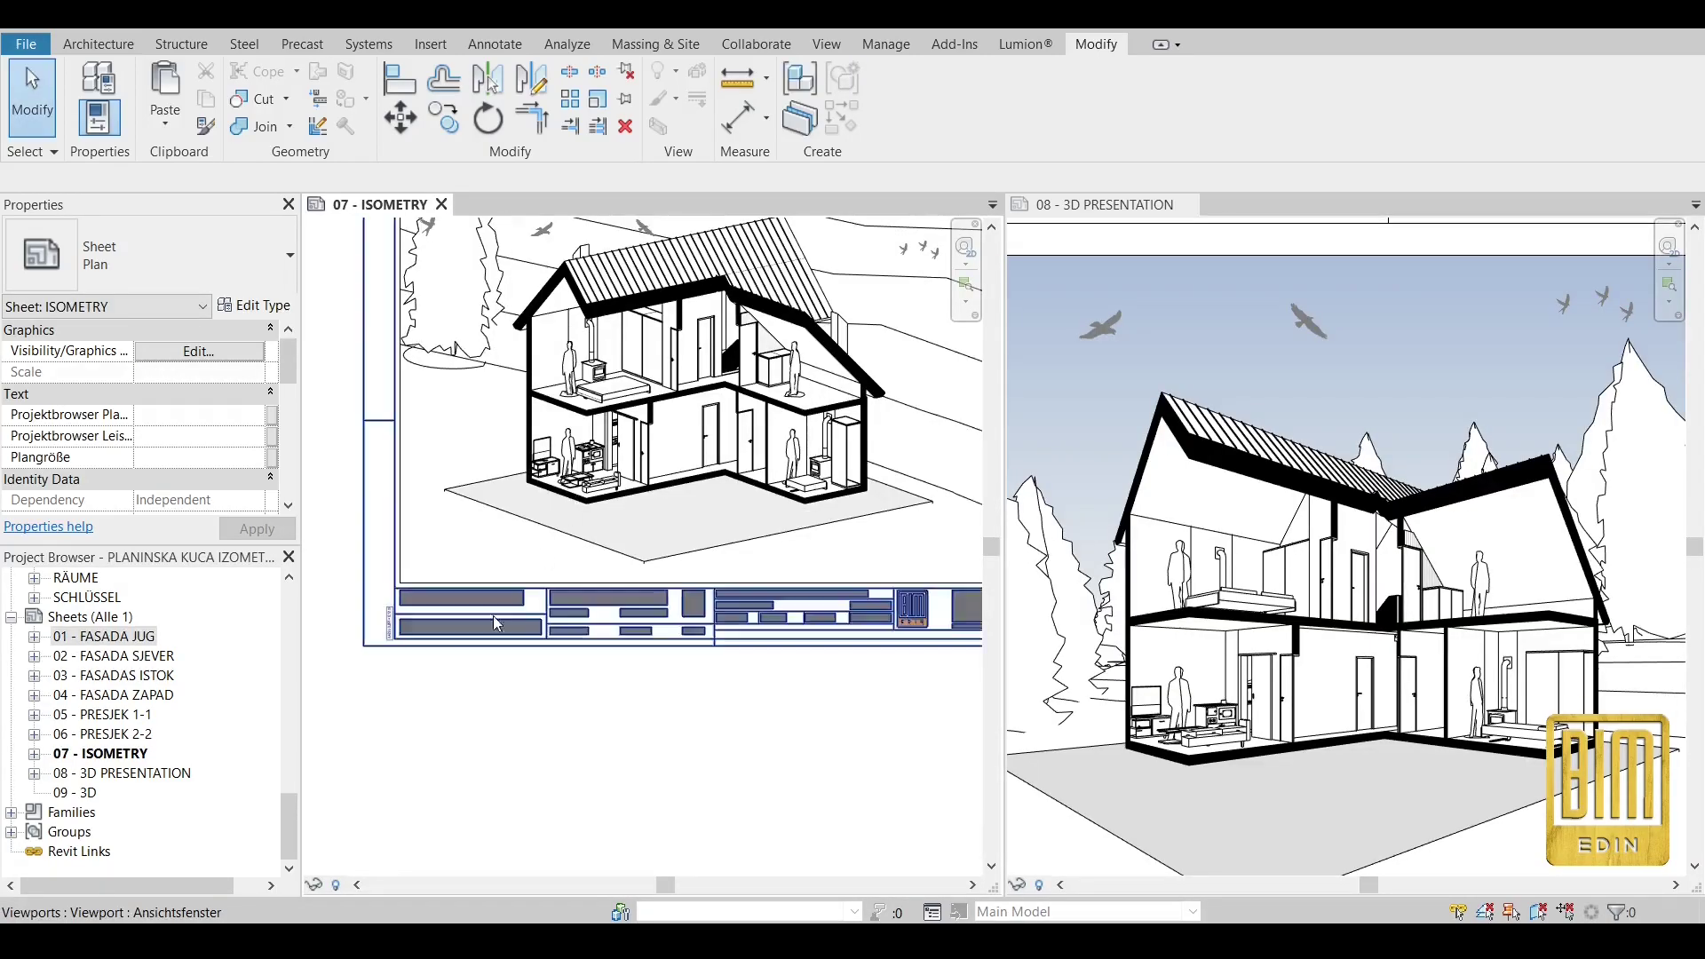
pyautogui.scroll(-3, 430, 746)
pyautogui.scroll(5, 495, 613)
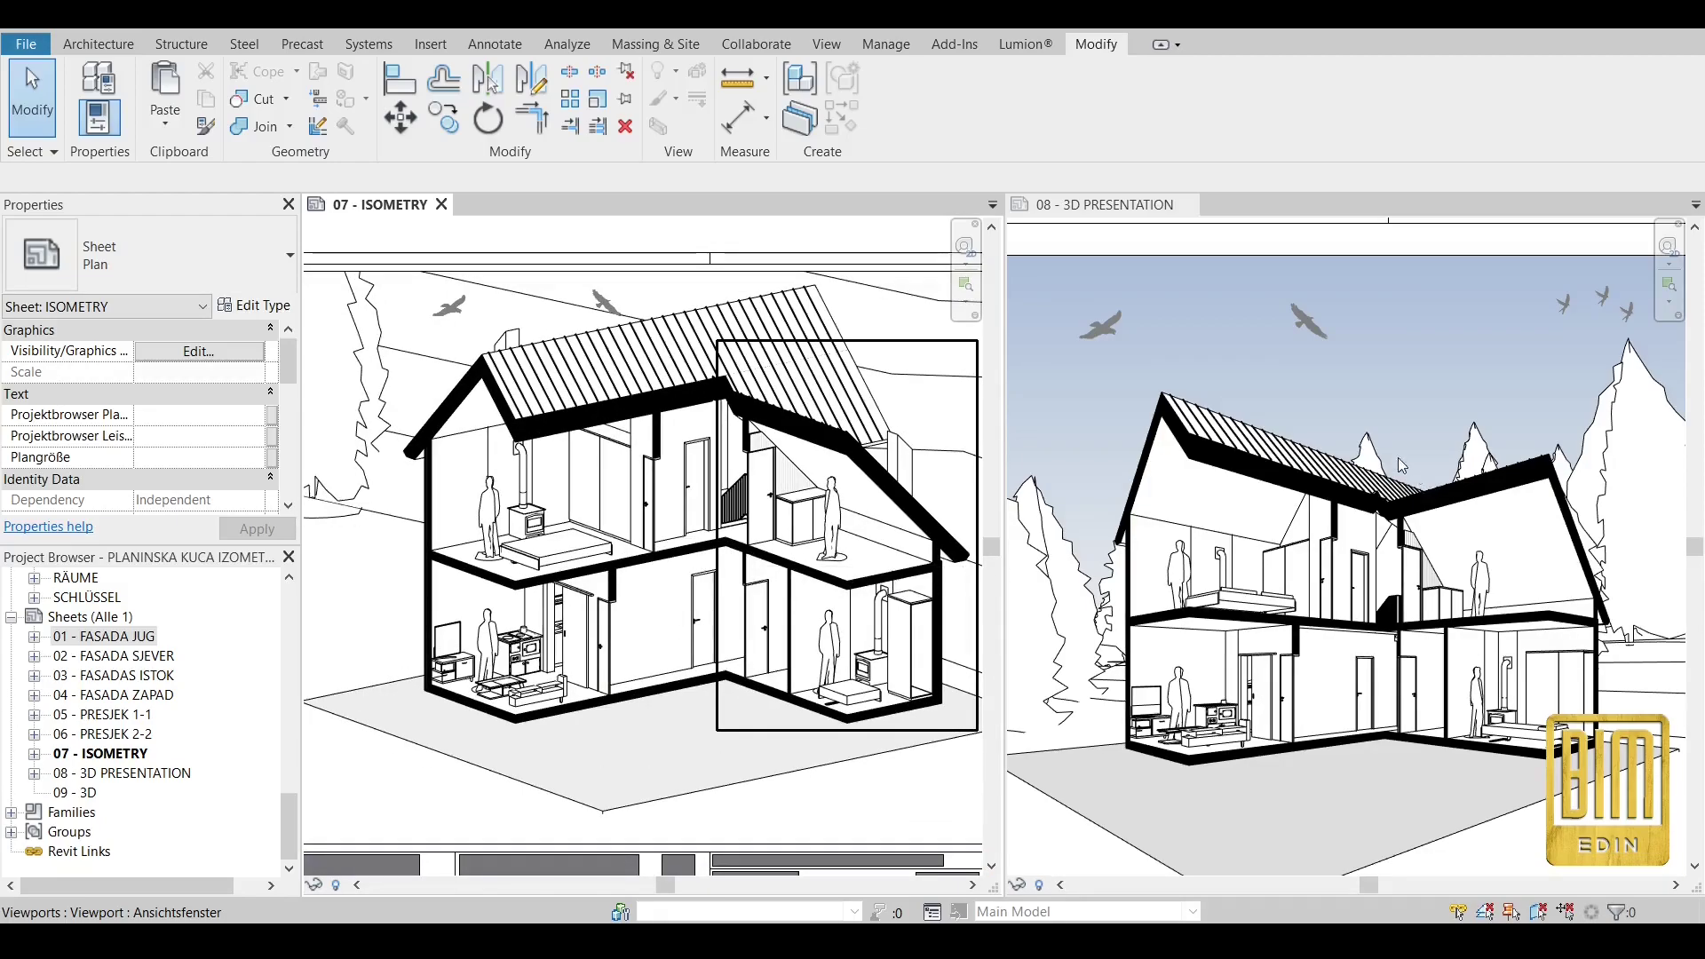
pyautogui.scroll(-1, 1399, 462)
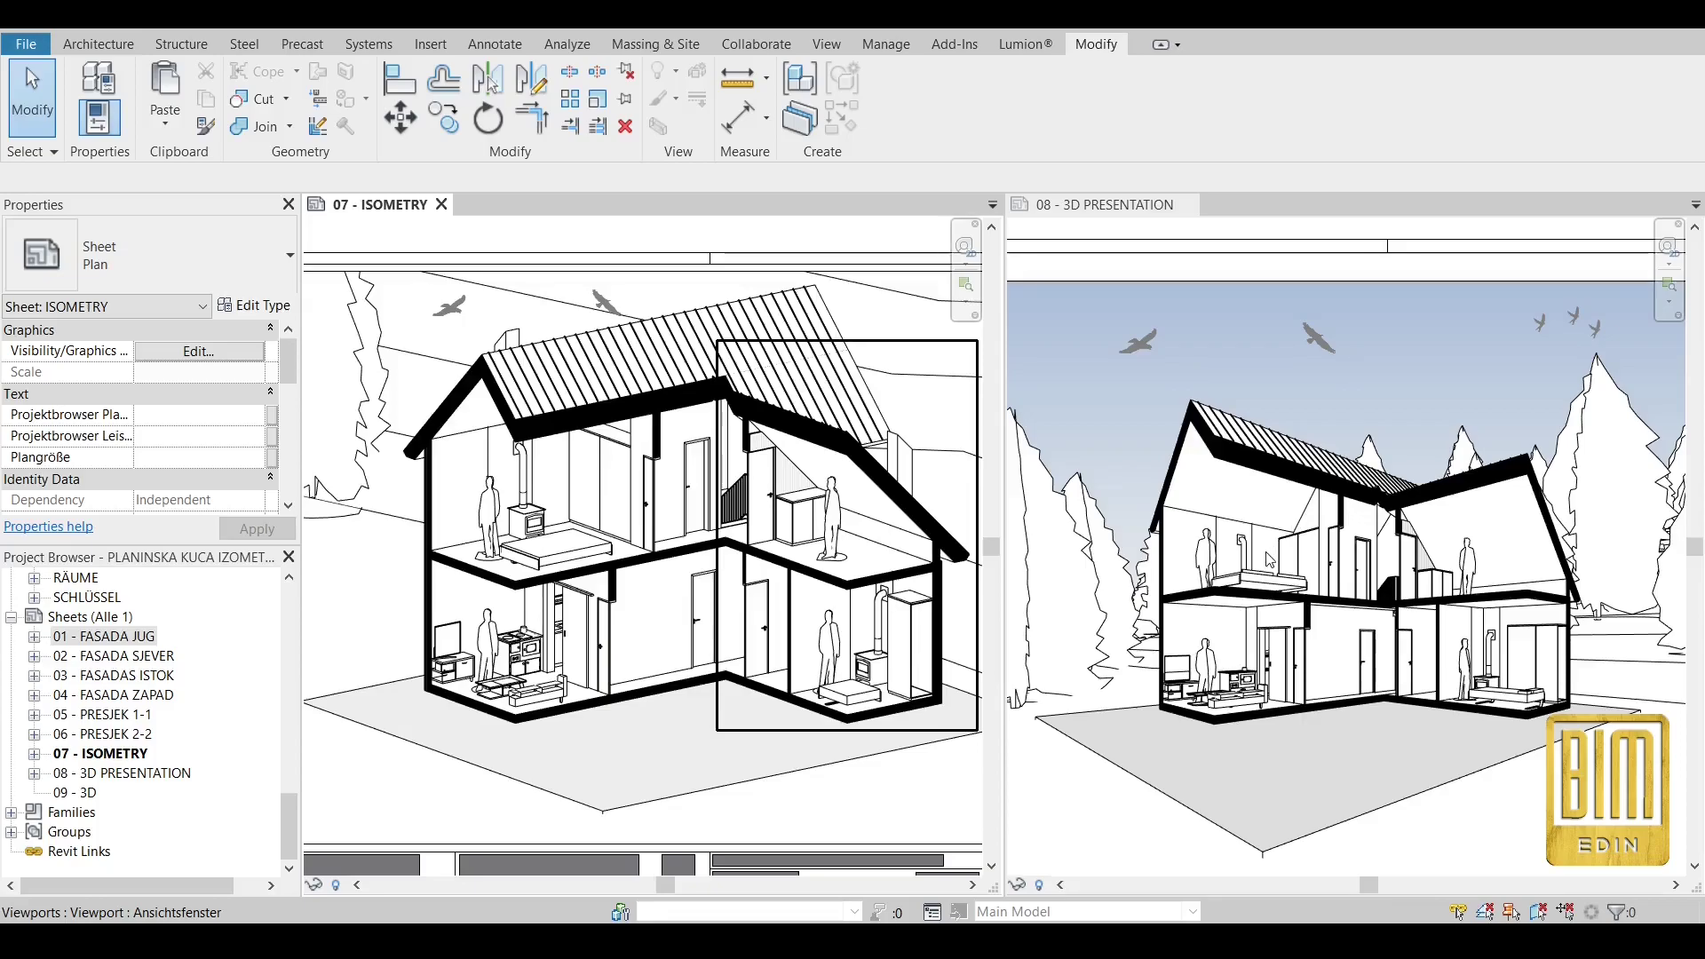
pyautogui.press('Escape')
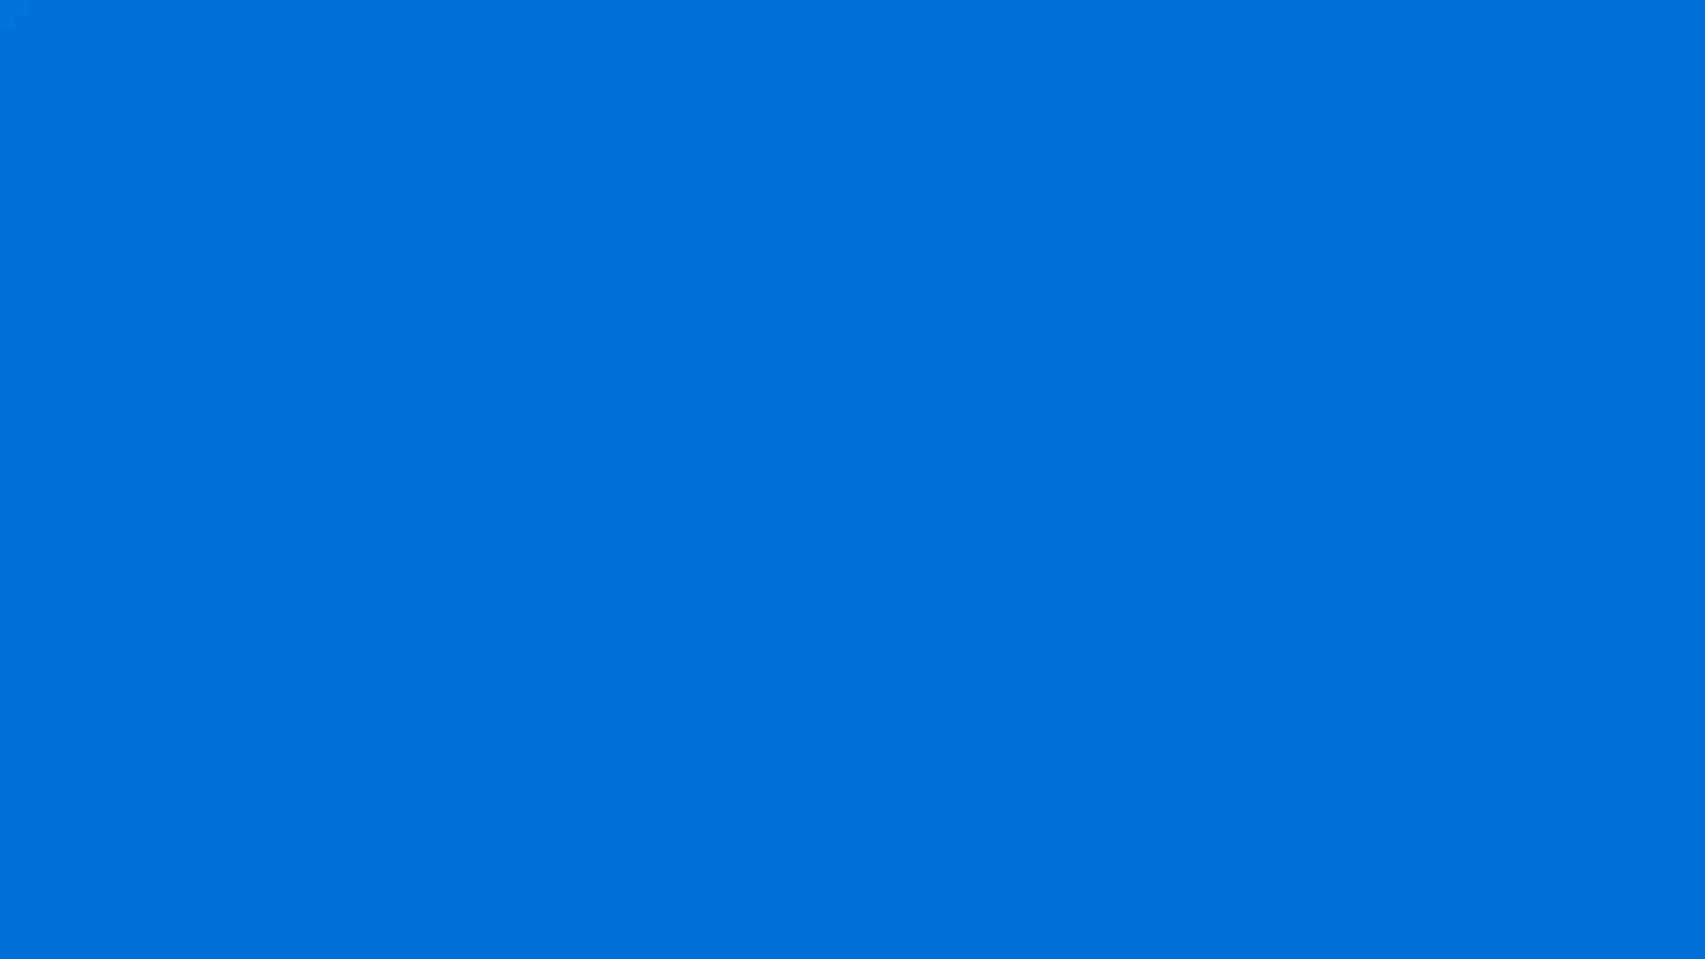